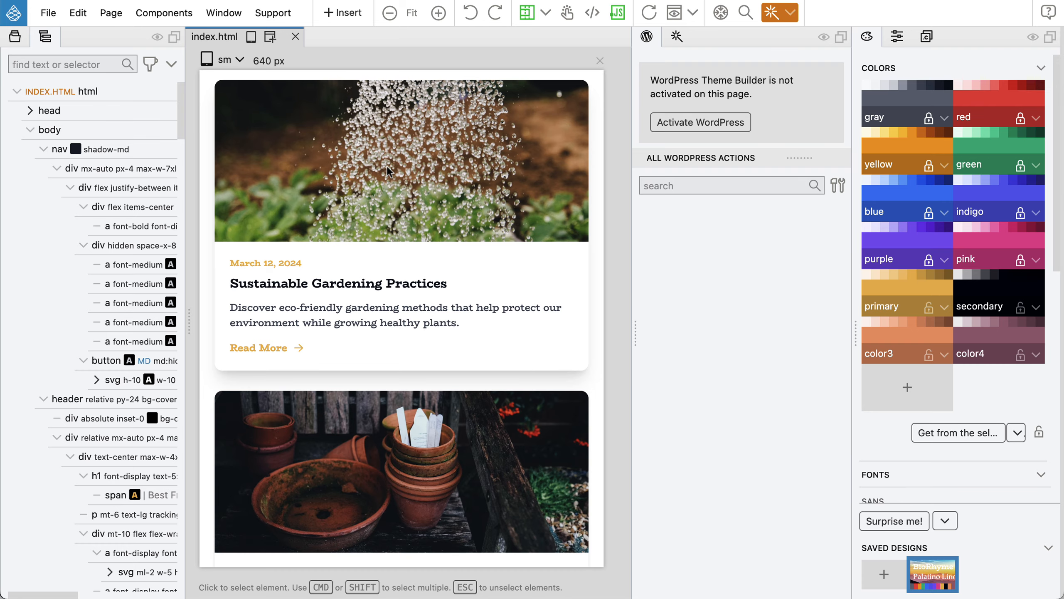
Collapse the nav branch in the Tree so body lists nav, header, five sections and footer.
scroll(388, 167, up, 15)
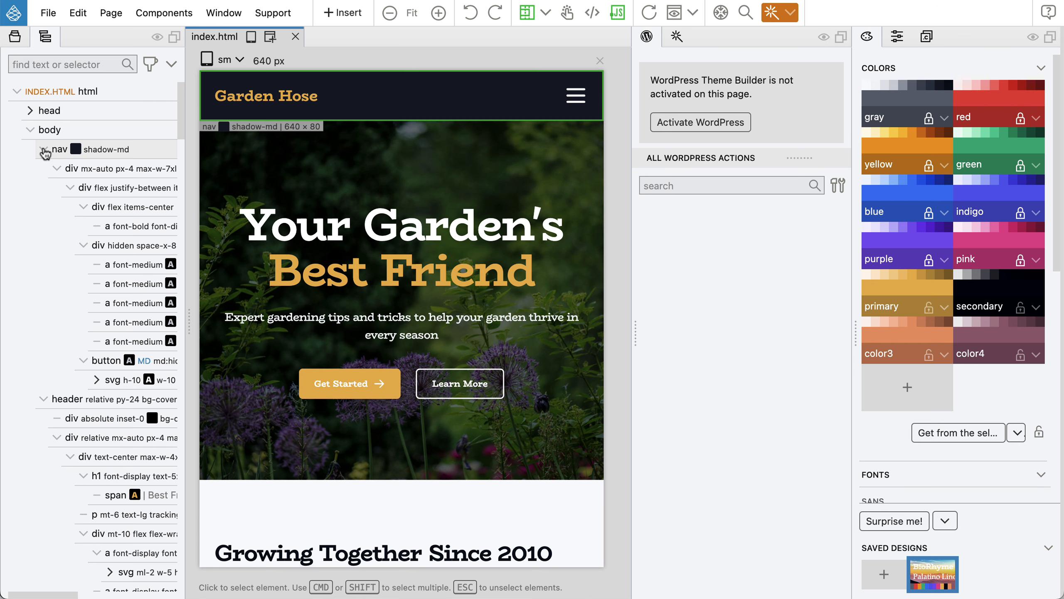
key(alt)
alt+click(42, 150)
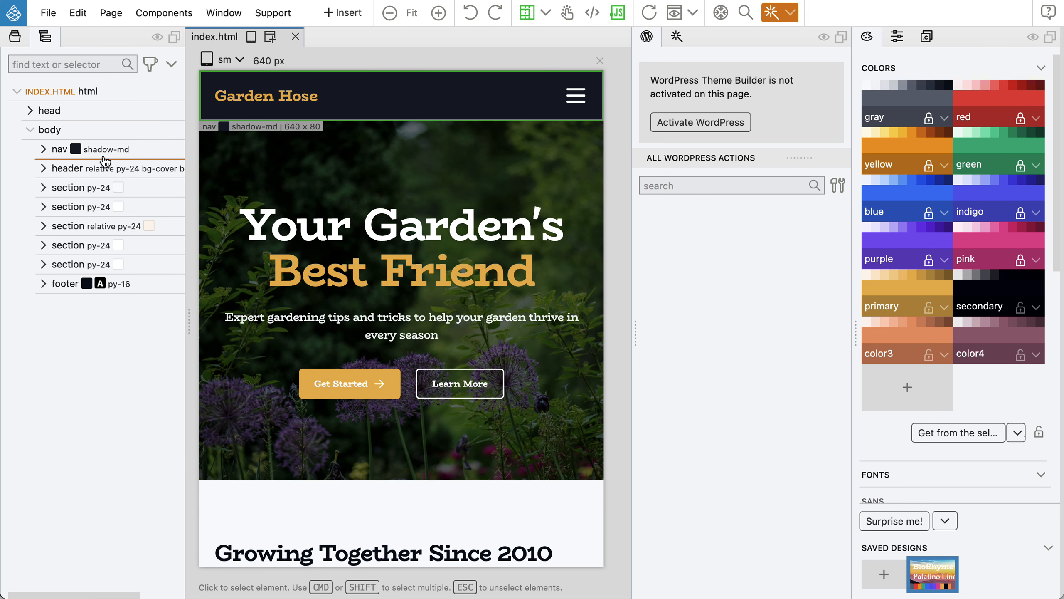
Scroll down through the page preview and back up to review the design.
scroll(370, 143, down, 5)
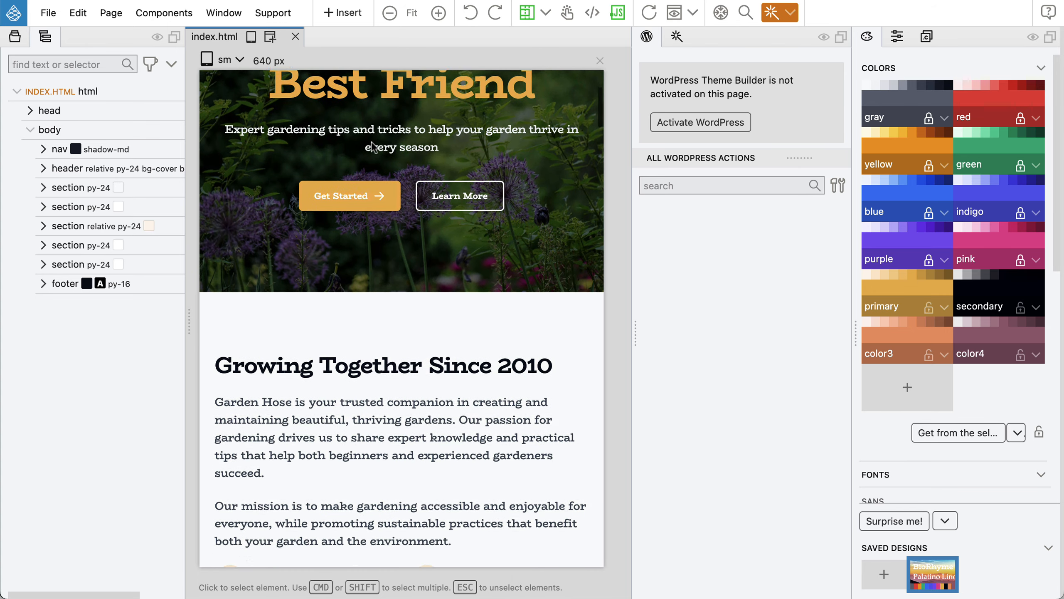
scroll(372, 146, down, 8)
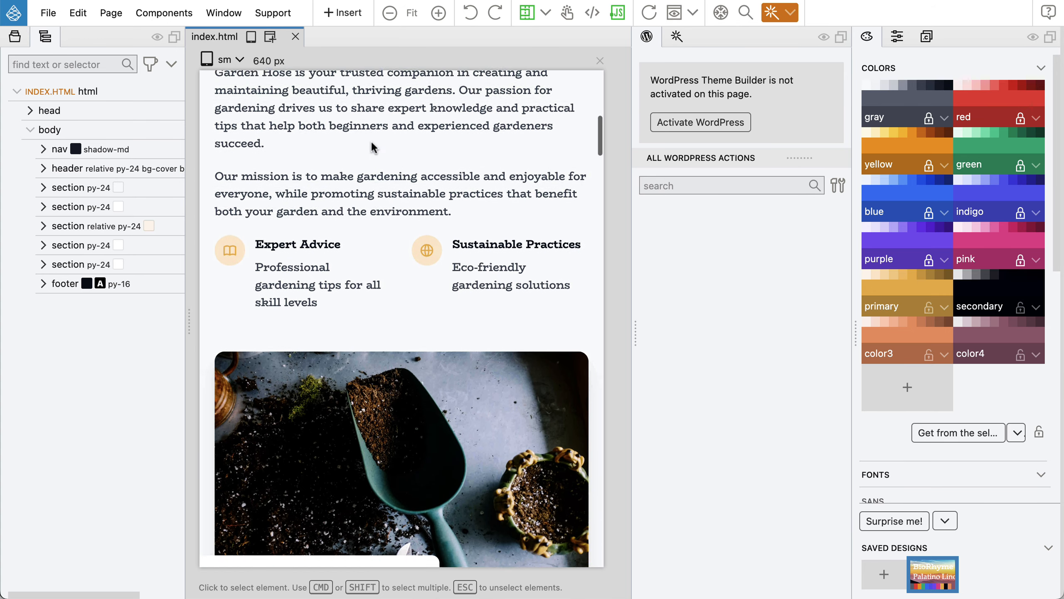
scroll(371, 140, down, 7)
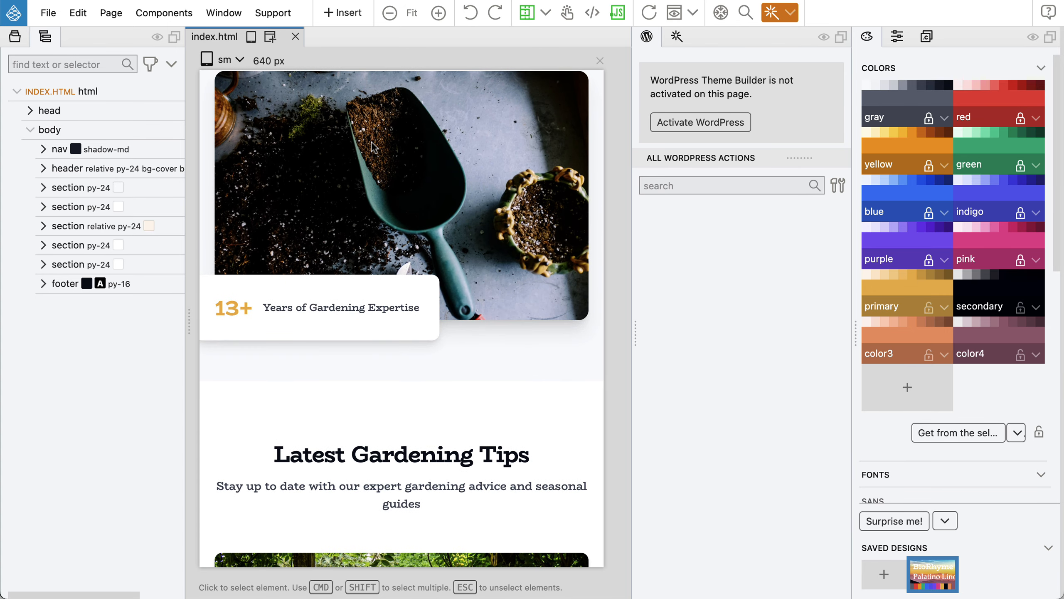
scroll(370, 141, down, 6)
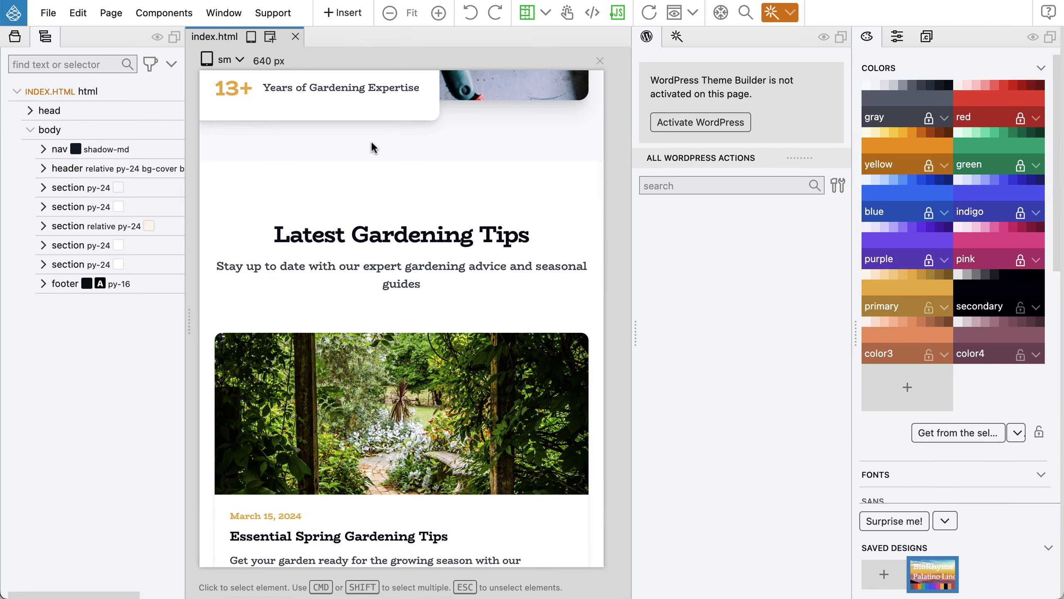
scroll(371, 141, down, 6)
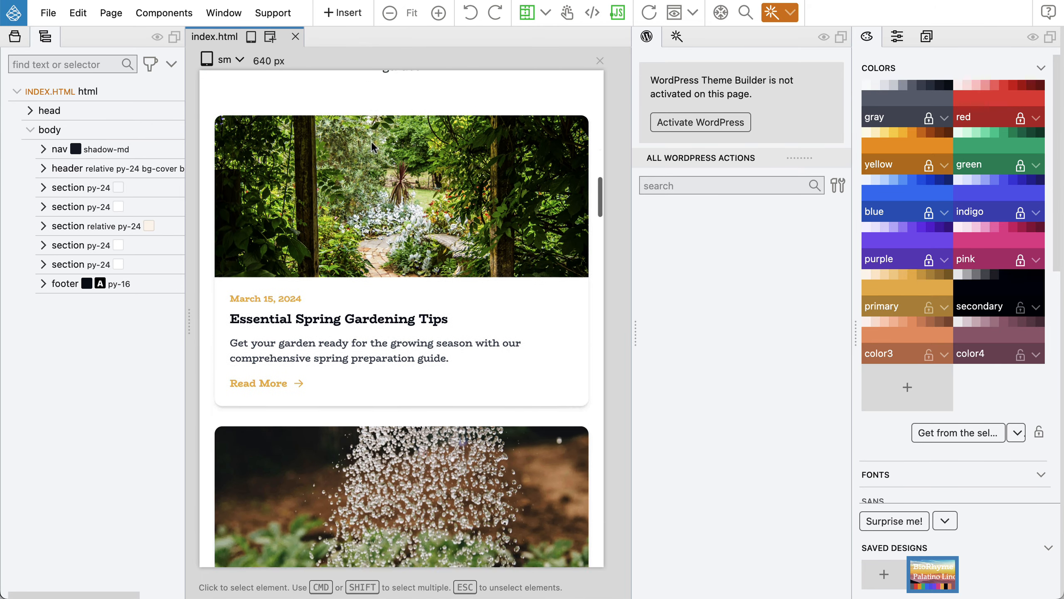
scroll(371, 141, down, 20)
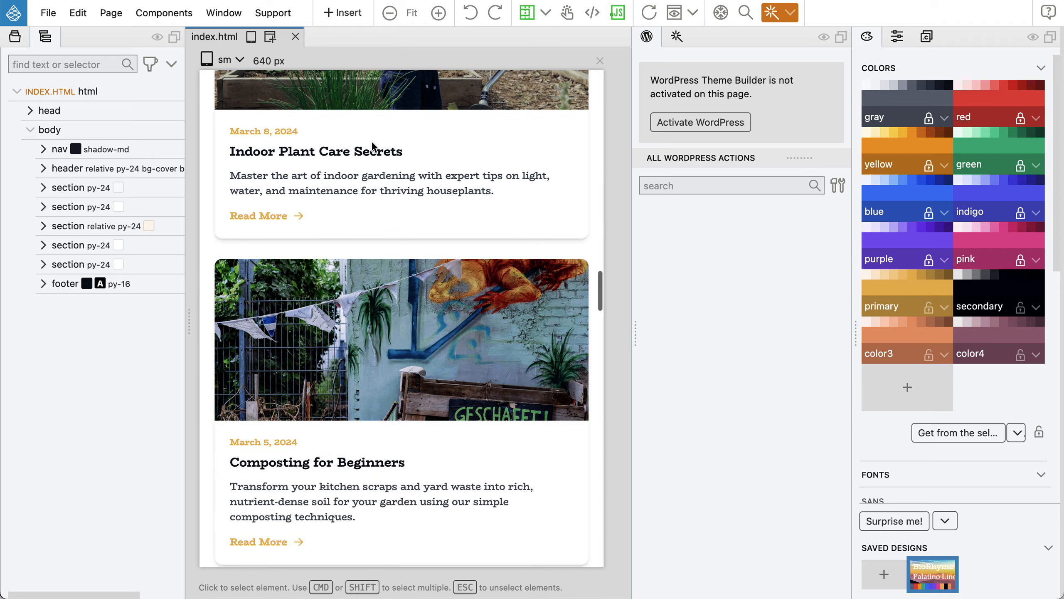
scroll(370, 141, down, 20)
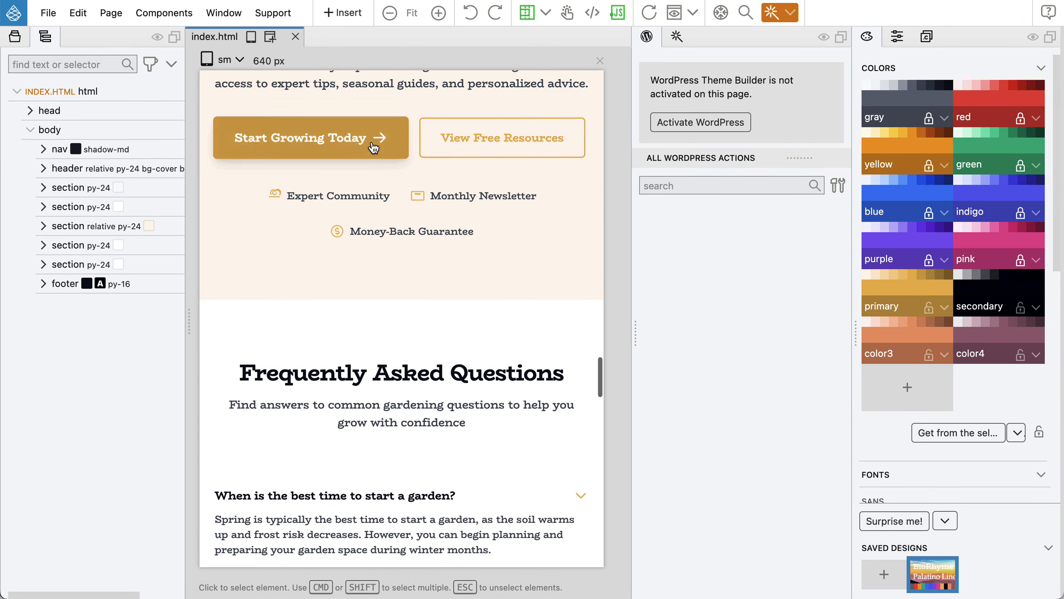
scroll(372, 143, down, 20)
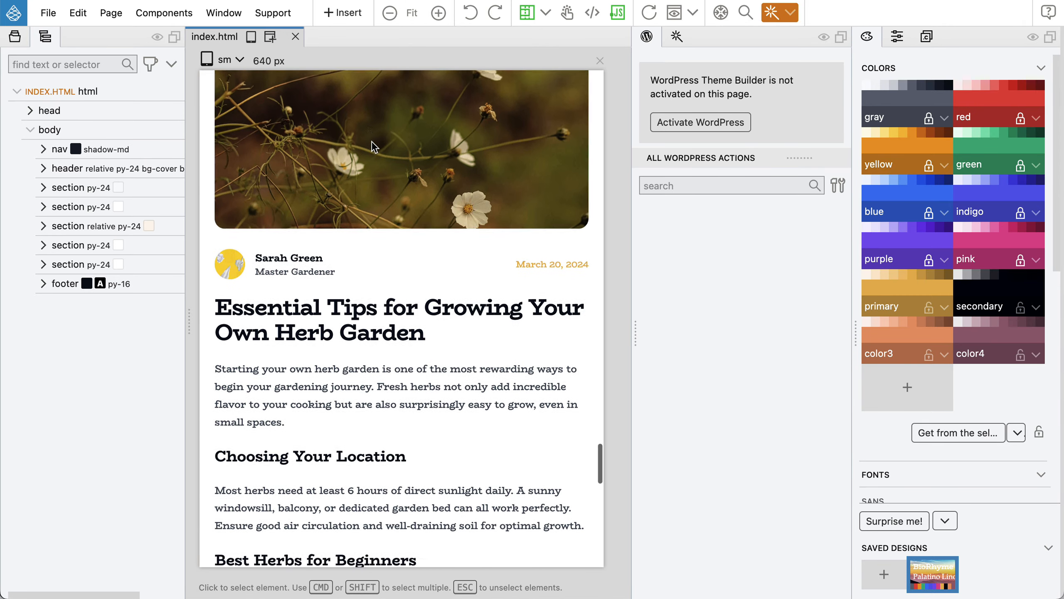
scroll(374, 146, down, 20)
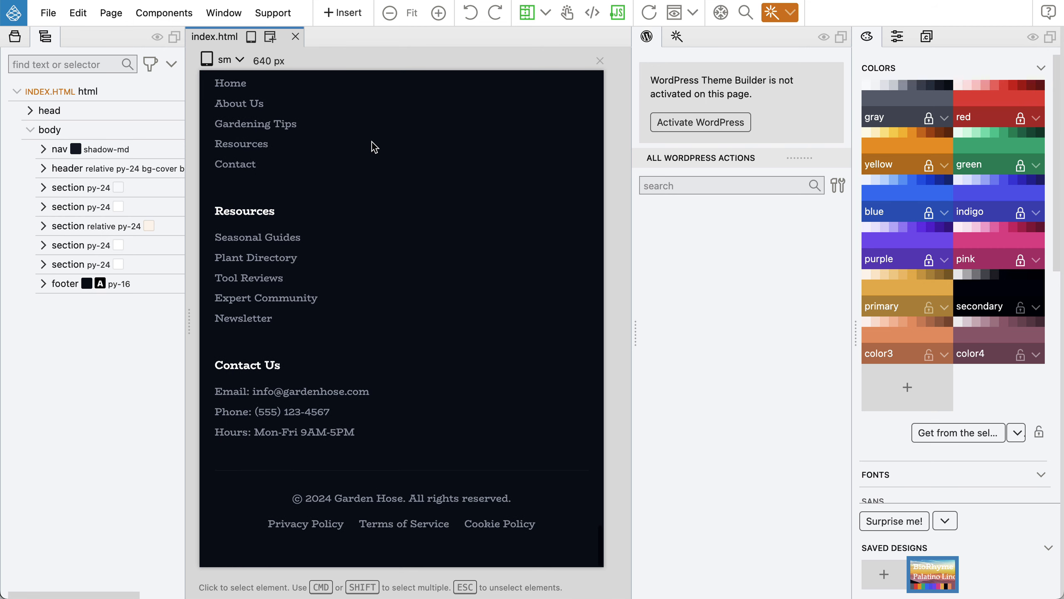
scroll(374, 146, down, 1)
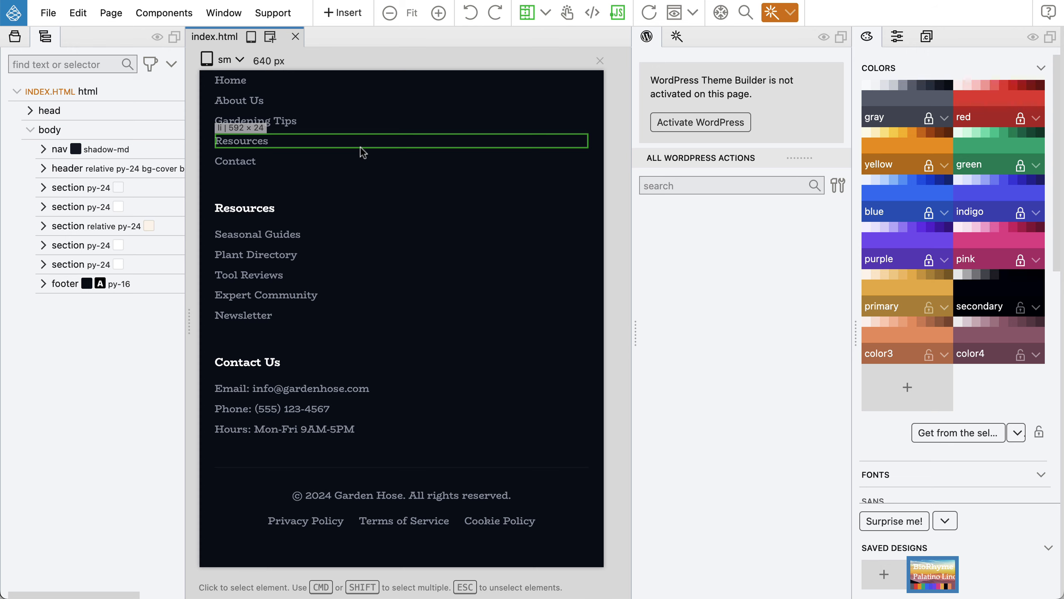
scroll(363, 152, up, 10)
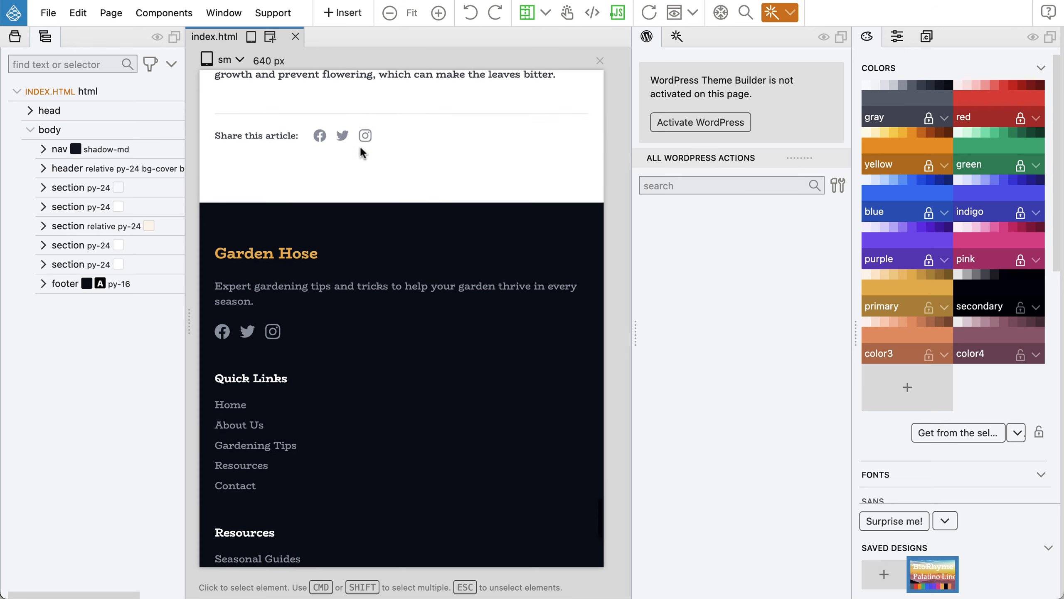
scroll(360, 146, up, 20)
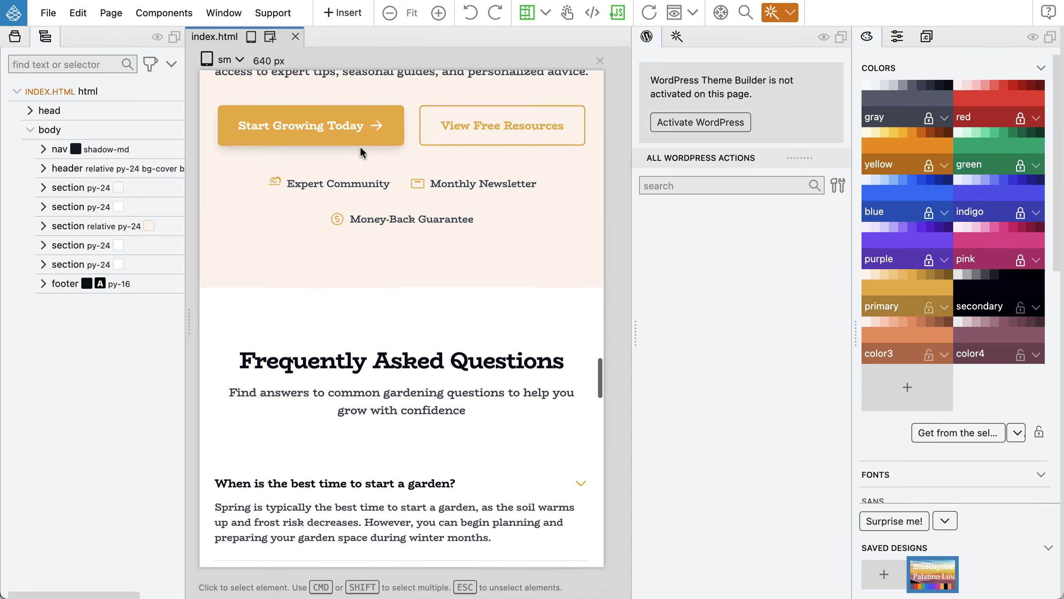
scroll(360, 146, up, 20)
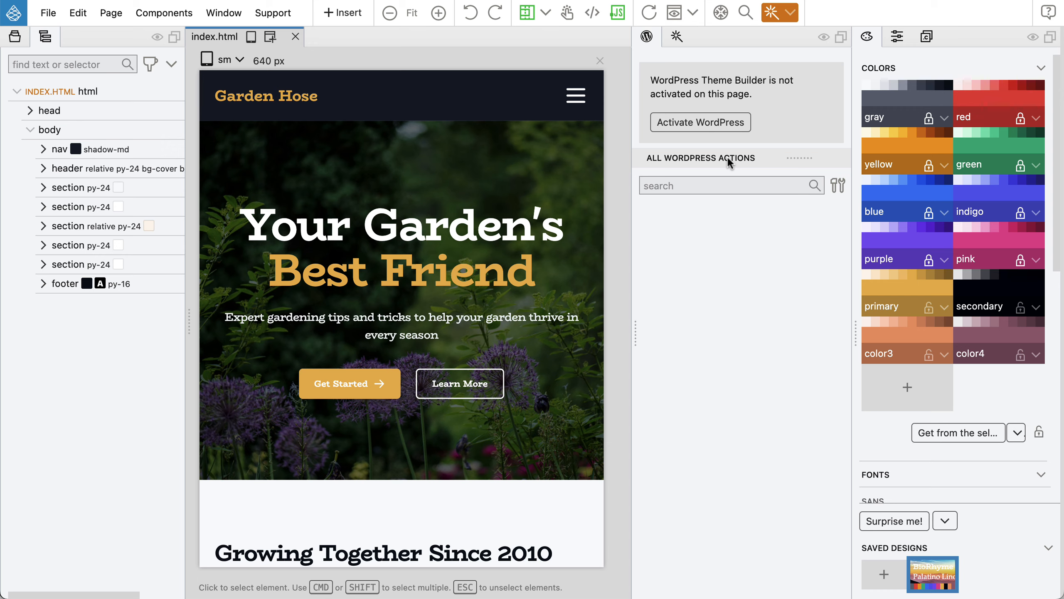
Activate WordPress for the page and enter 'Styled Garden' as the theme name.
click(716, 121)
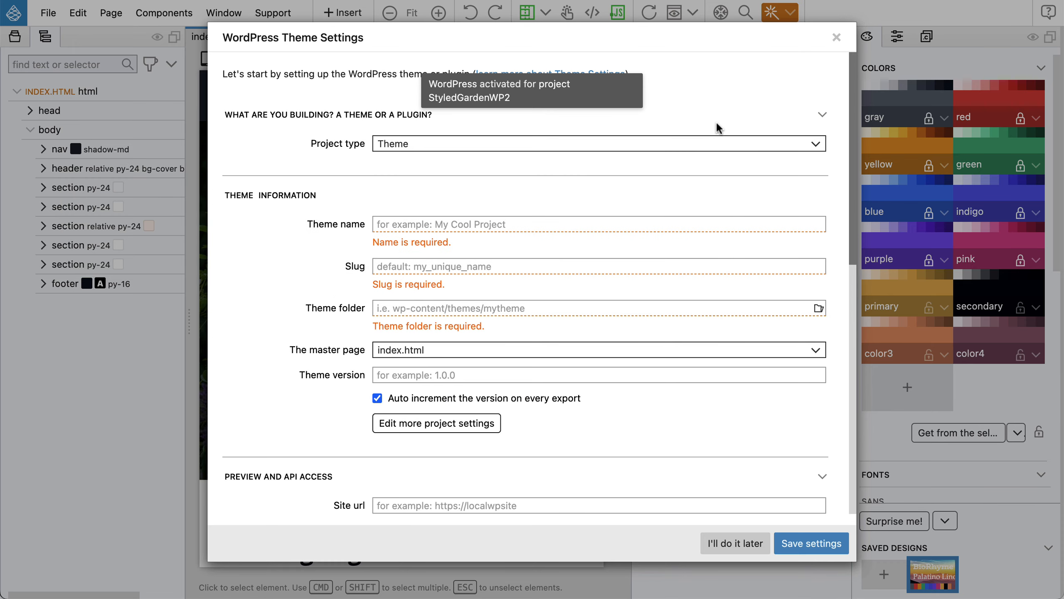
click(451, 224)
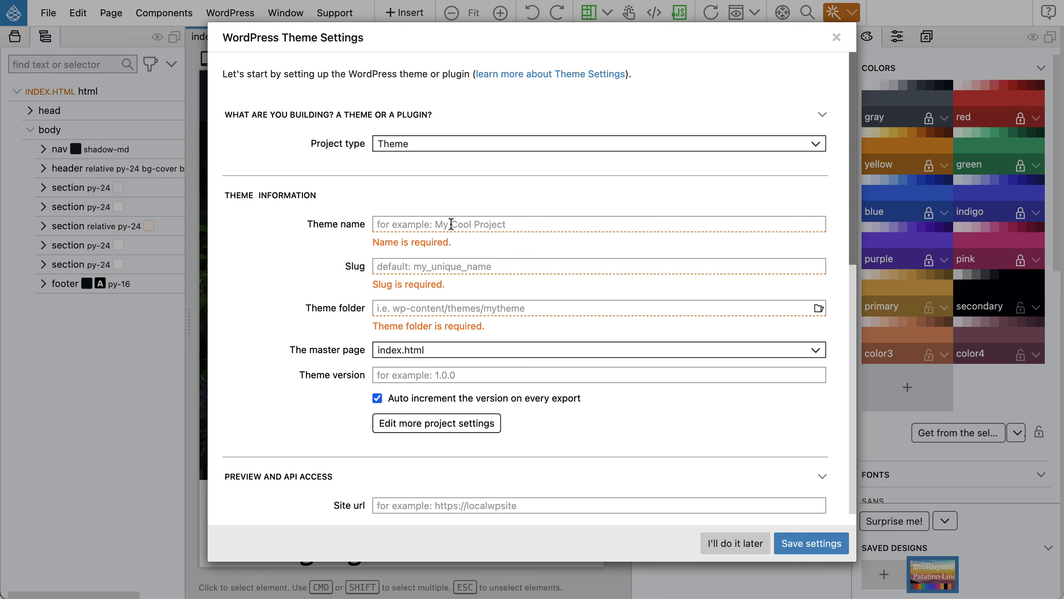
text(Styled )
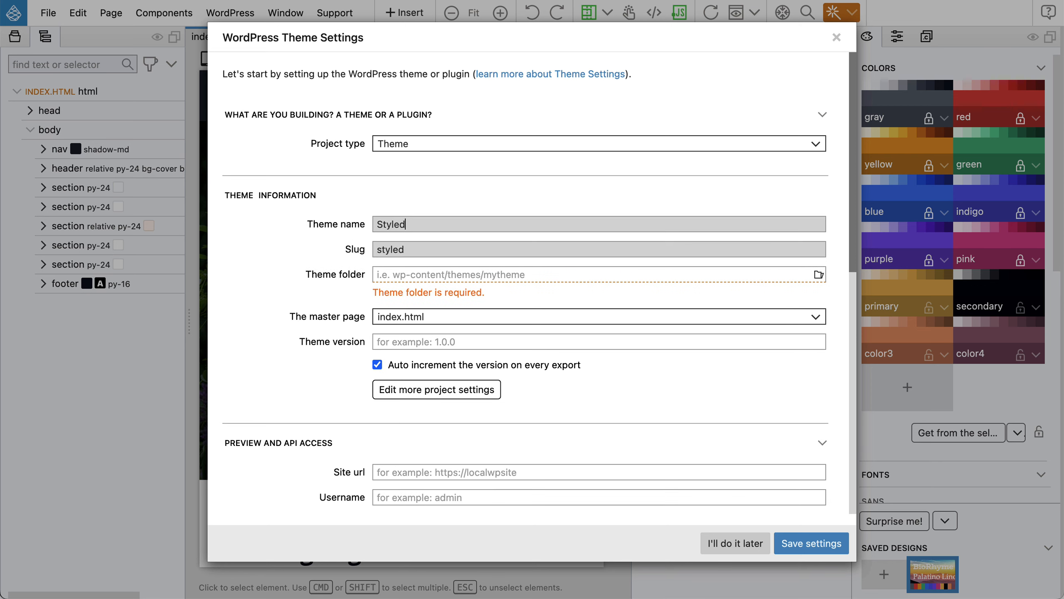
text(Garden)
Set the theme folder to a new styled_garden folder in Local Sites/styled-garden/app/public/wp-content/themes.
click(818, 275)
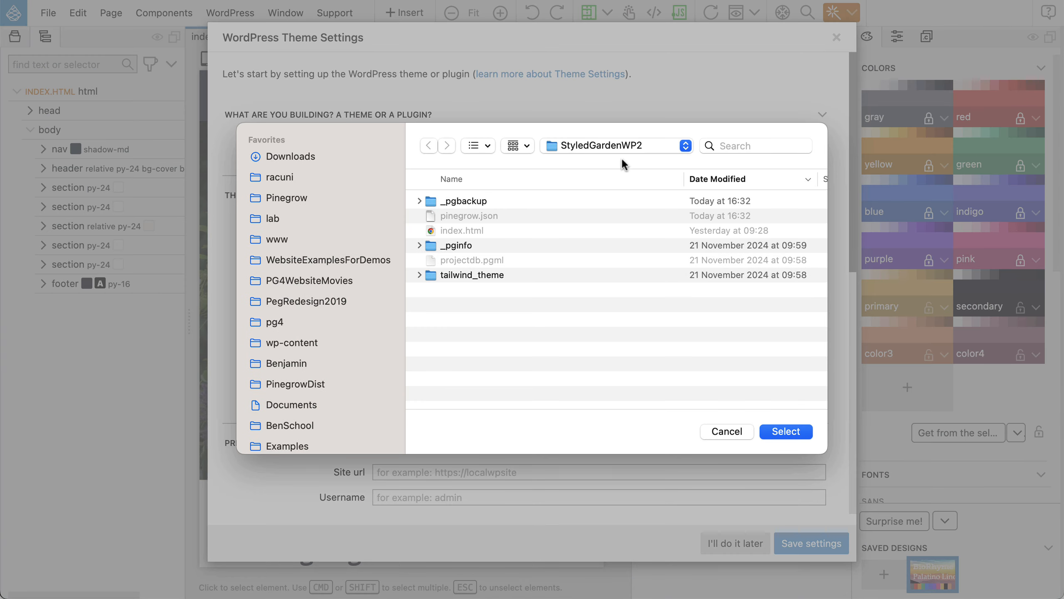
click(608, 145)
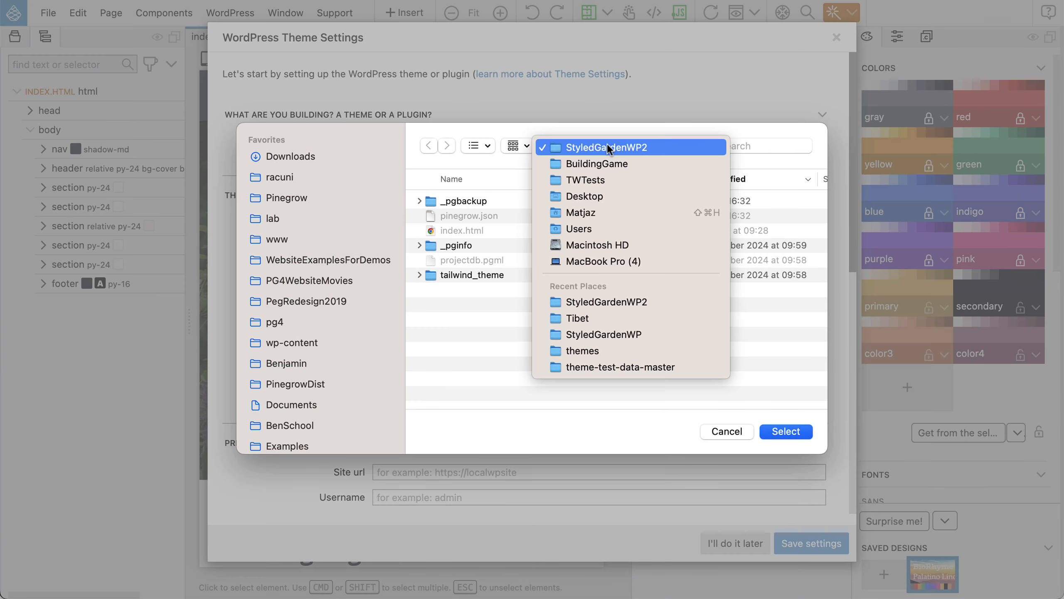
click(580, 207)
double_click(435, 230)
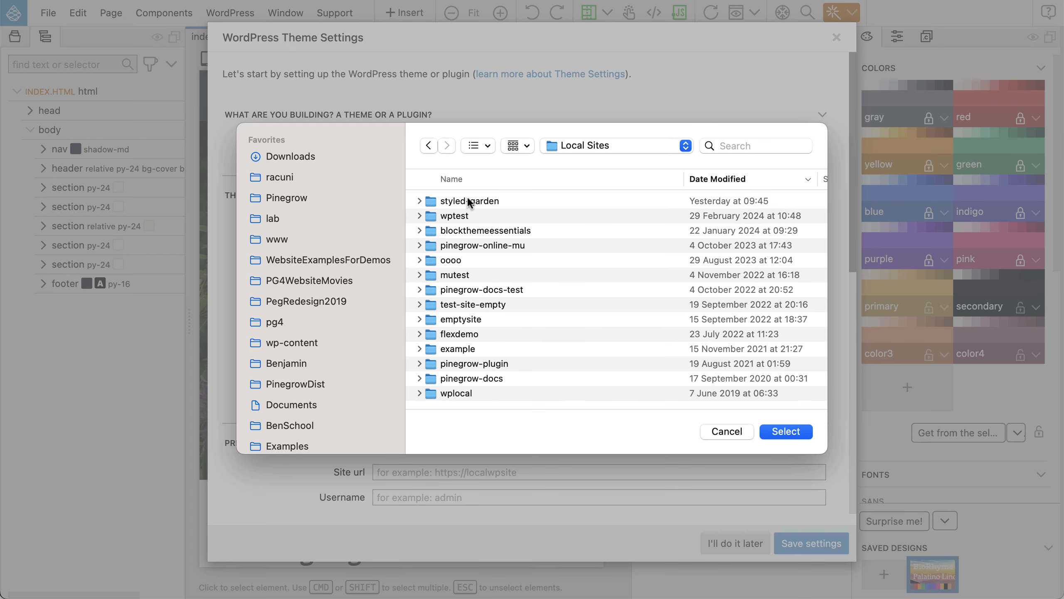
double_click(469, 201)
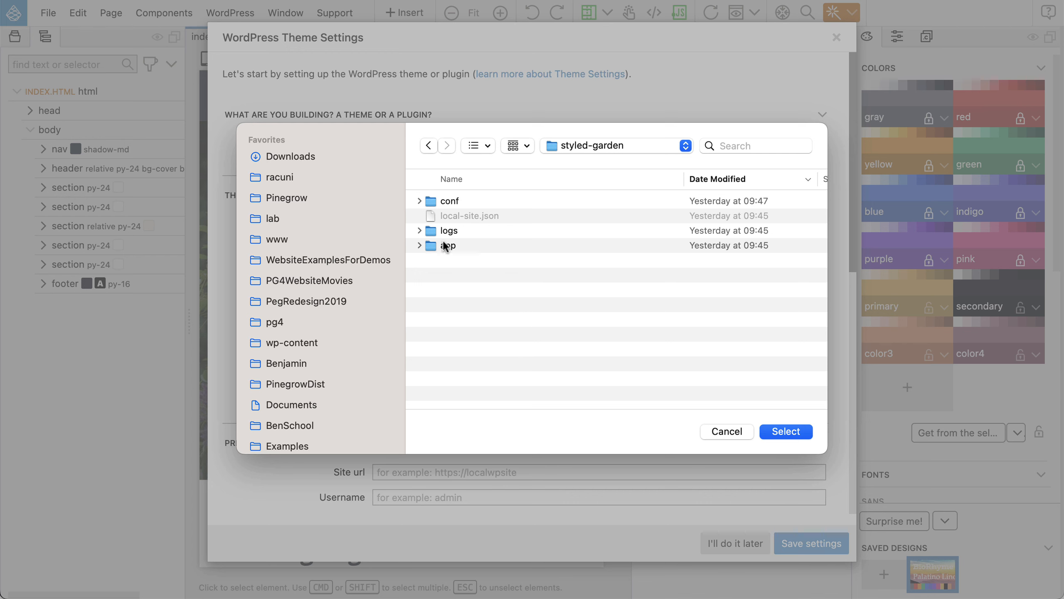
double_click(444, 245)
double_click(449, 201)
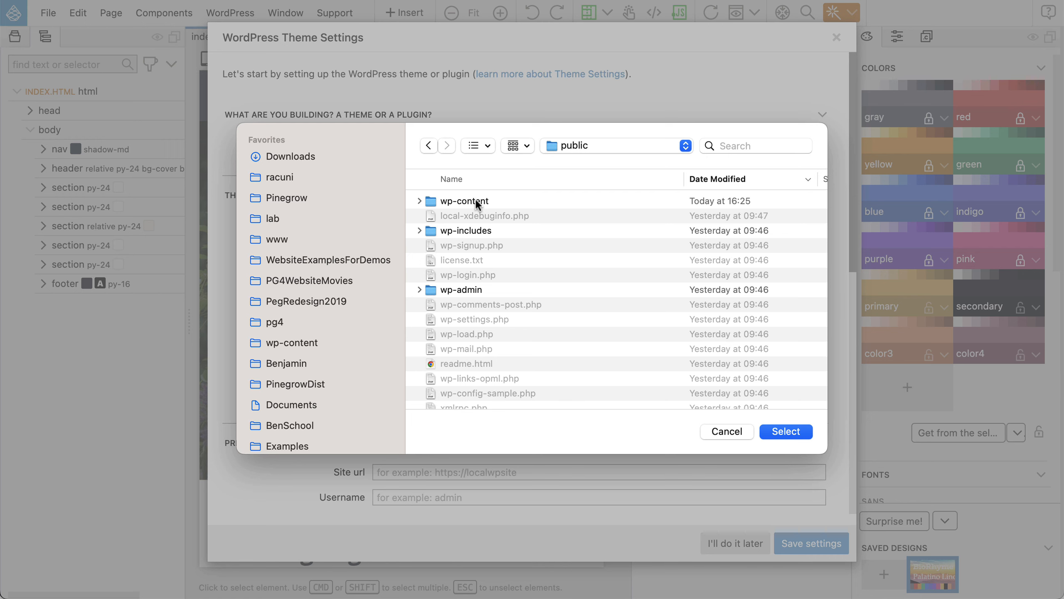
double_click(476, 198)
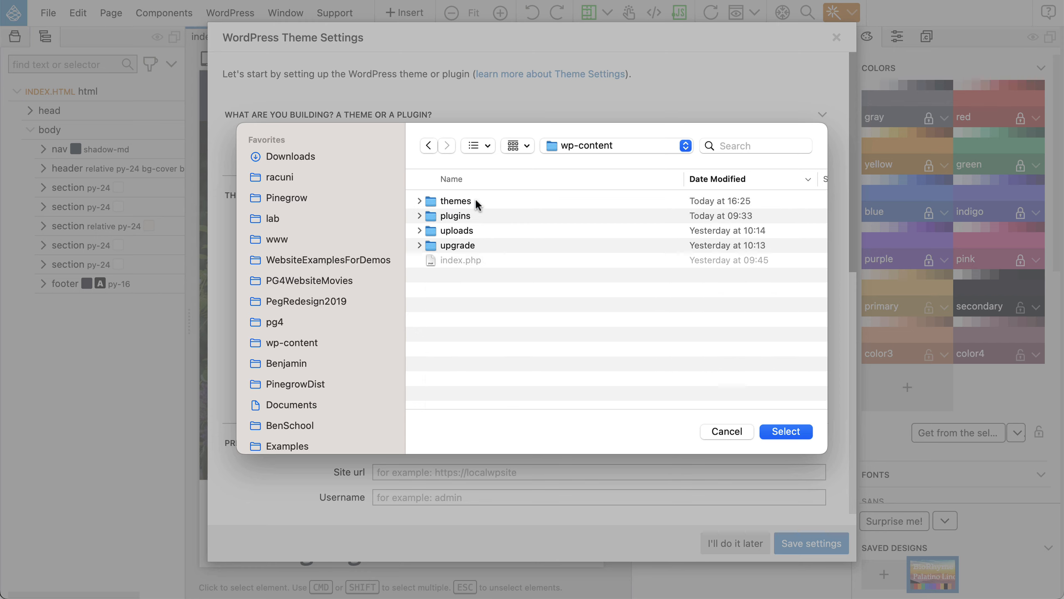
double_click(442, 199)
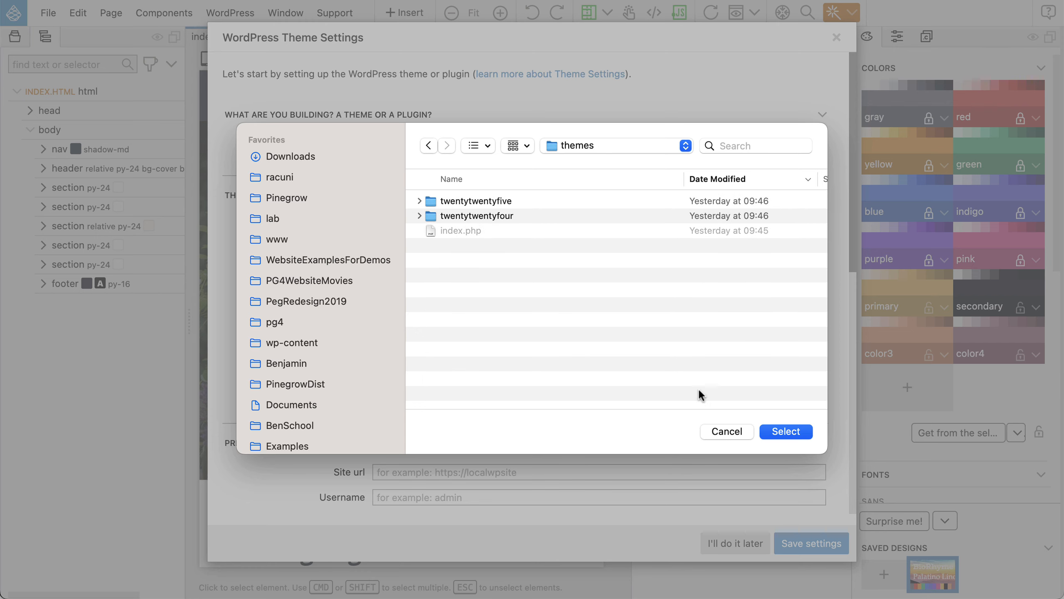
click(786, 431)
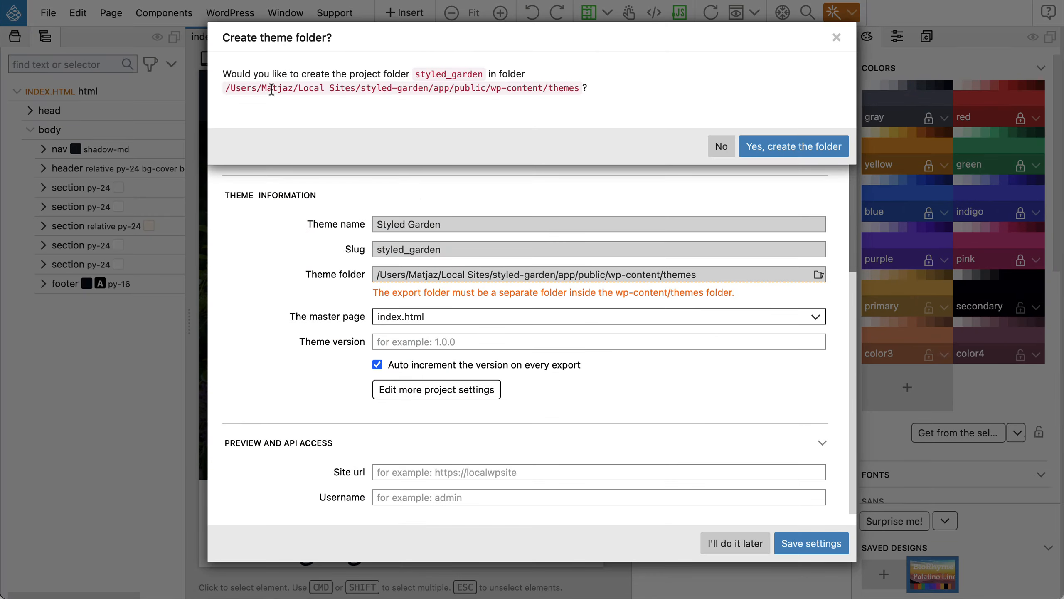
click(790, 148)
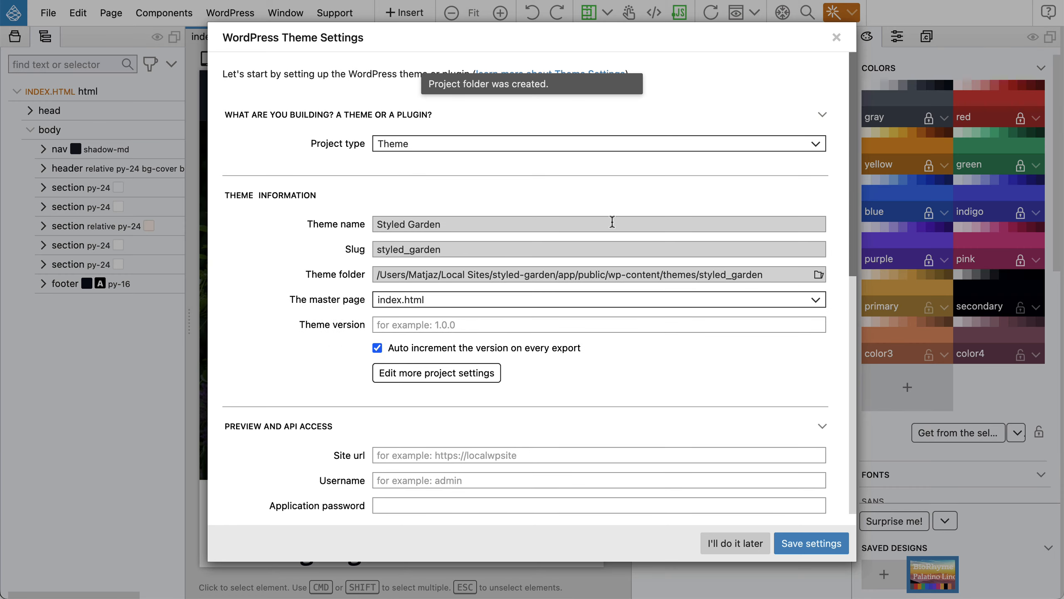
scroll(611, 220, down, 10)
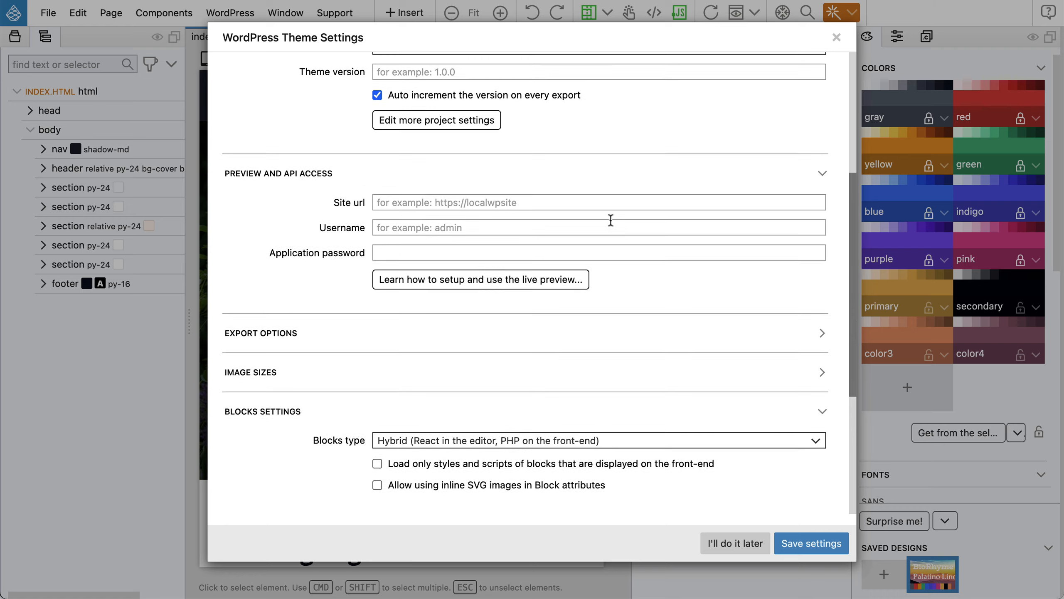
Expand Export Options and read the help for the site editor and theme.json checkboxes.
click(301, 263)
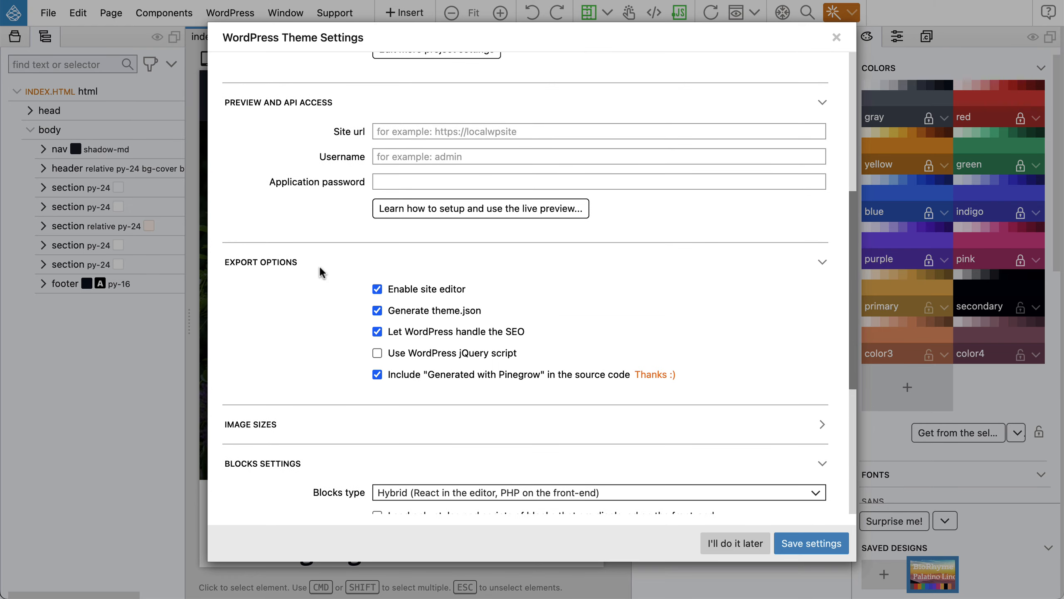
mouse_move(425, 288)
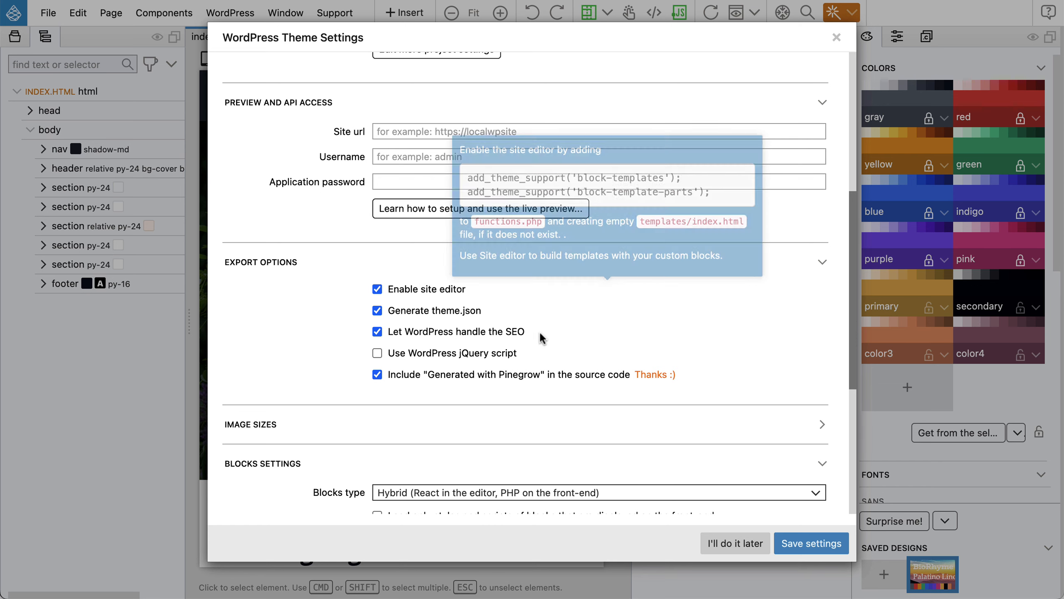
mouse_move(442, 309)
scroll(442, 309, down, 5)
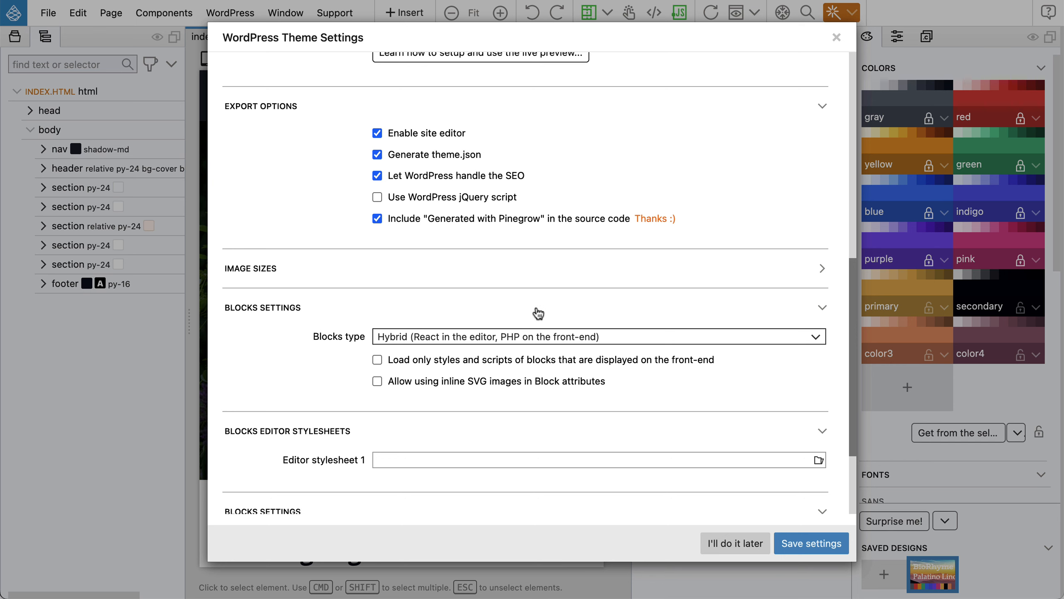
Enter styled_garden as the Default blocks category.
scroll(539, 310, down, 2)
scroll(539, 311, down, 5)
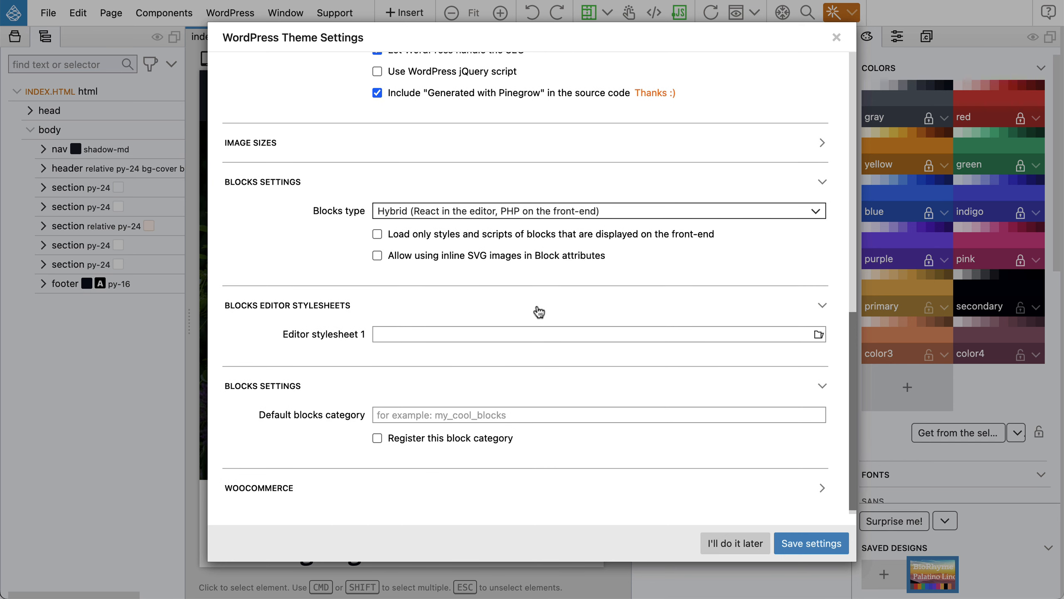
scroll(472, 392, down, 1)
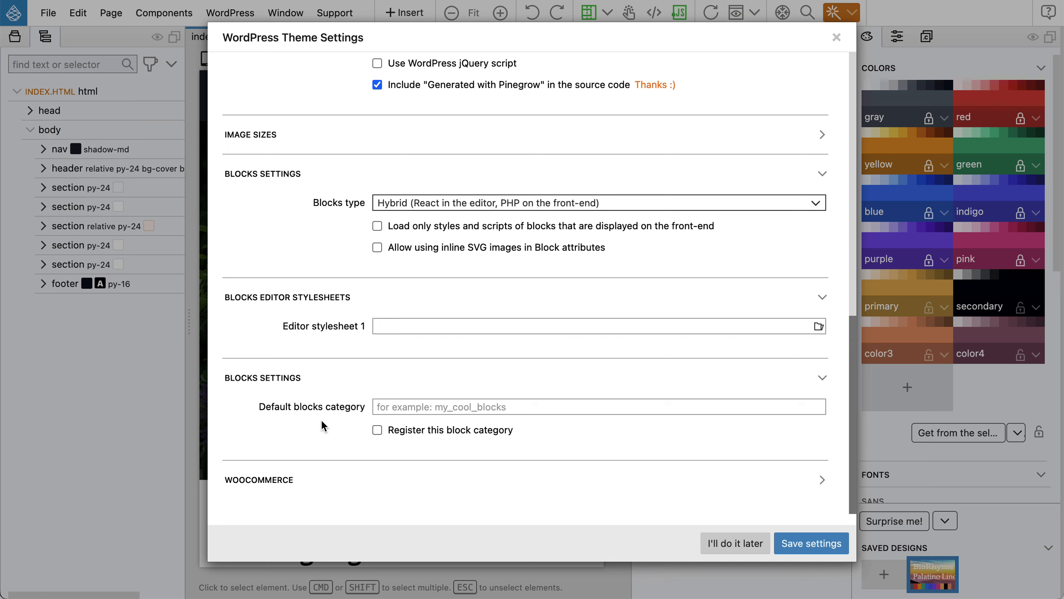
click(465, 408)
text(Styled)
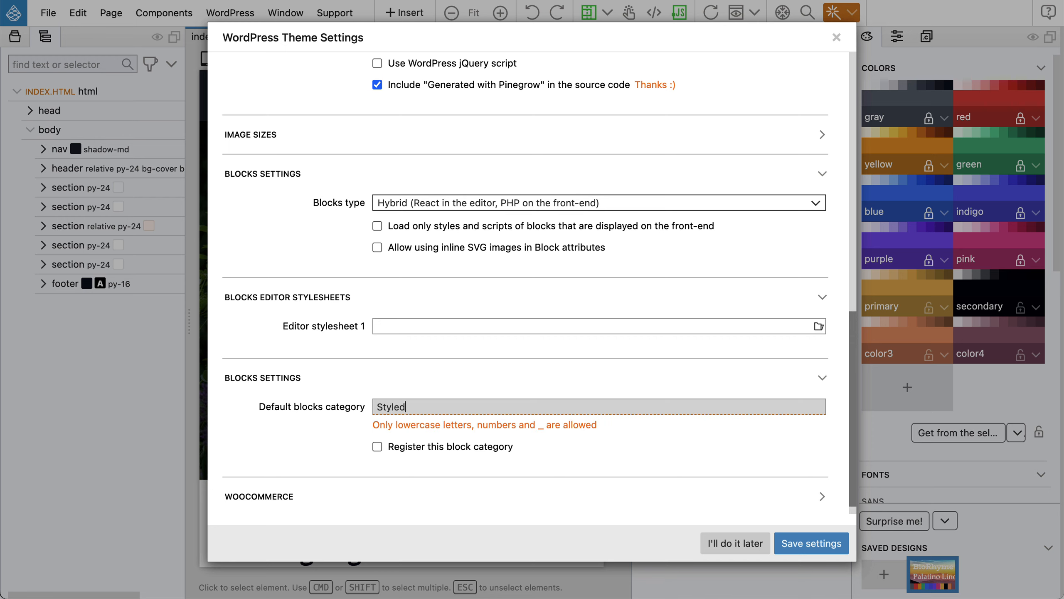
key(BackSpace)
key(BackSpace)
key(BackSpace)
key(BackSpace)
key(BackSpace)
key(BackSpace)
text(sty)
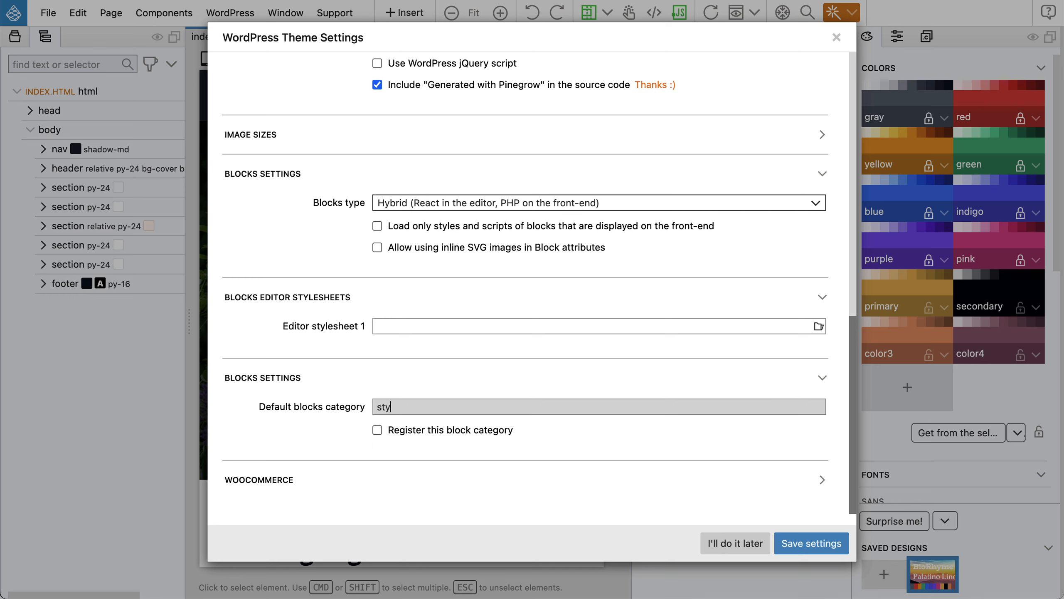
text(led-)
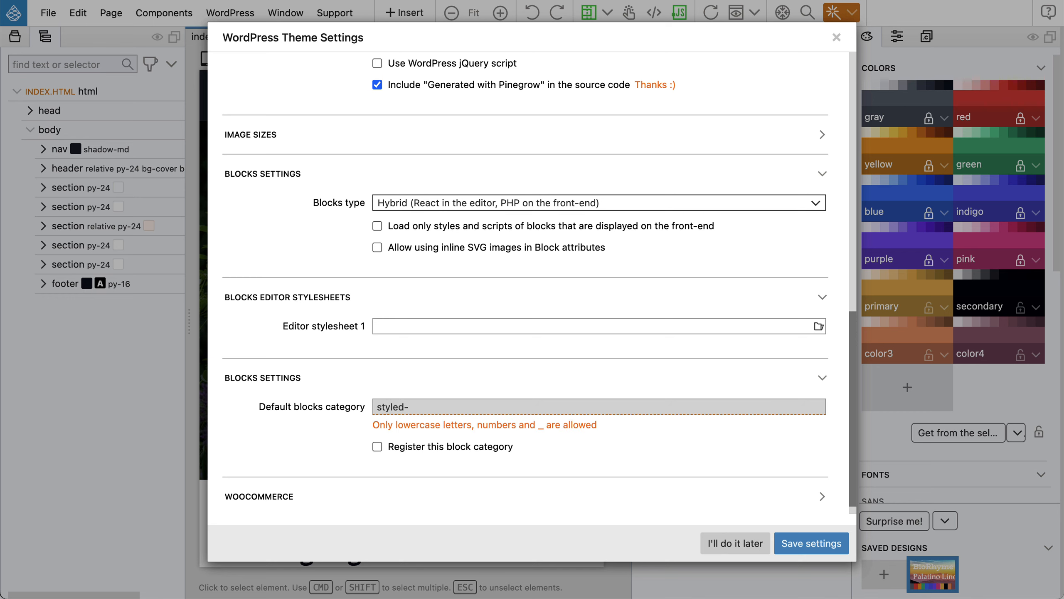
text(garden)
key(BackSpace)
text(_)
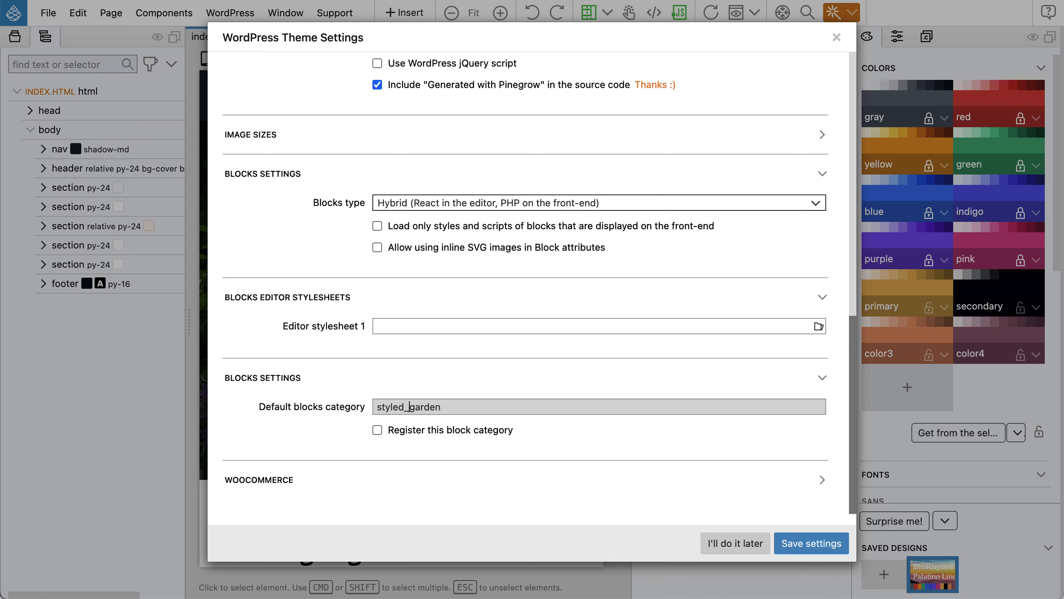
Register the block category under the name 'Styled garden block'.
click(378, 432)
click(431, 453)
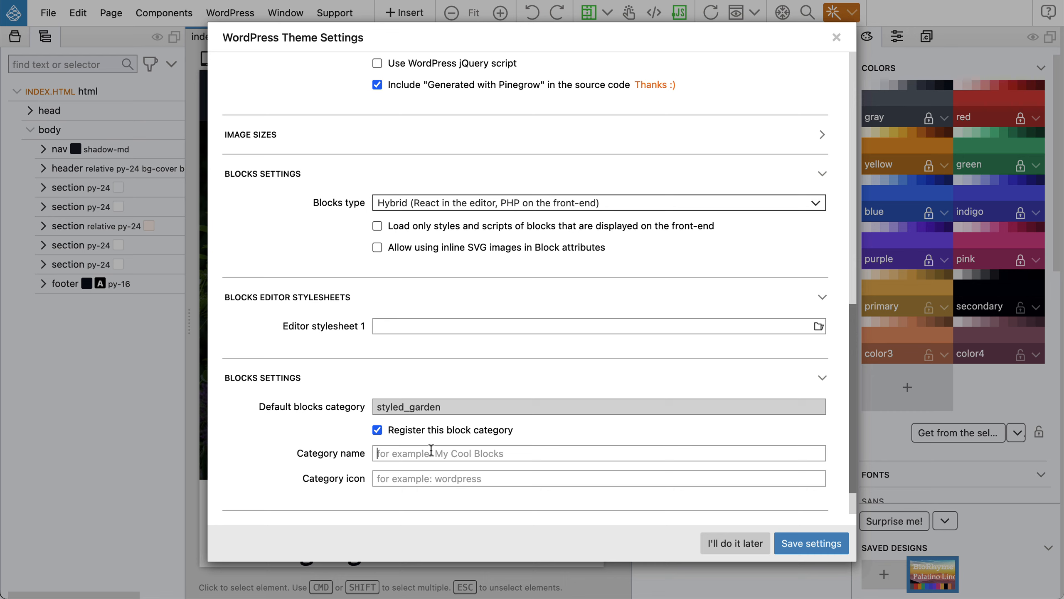
text(Styled )
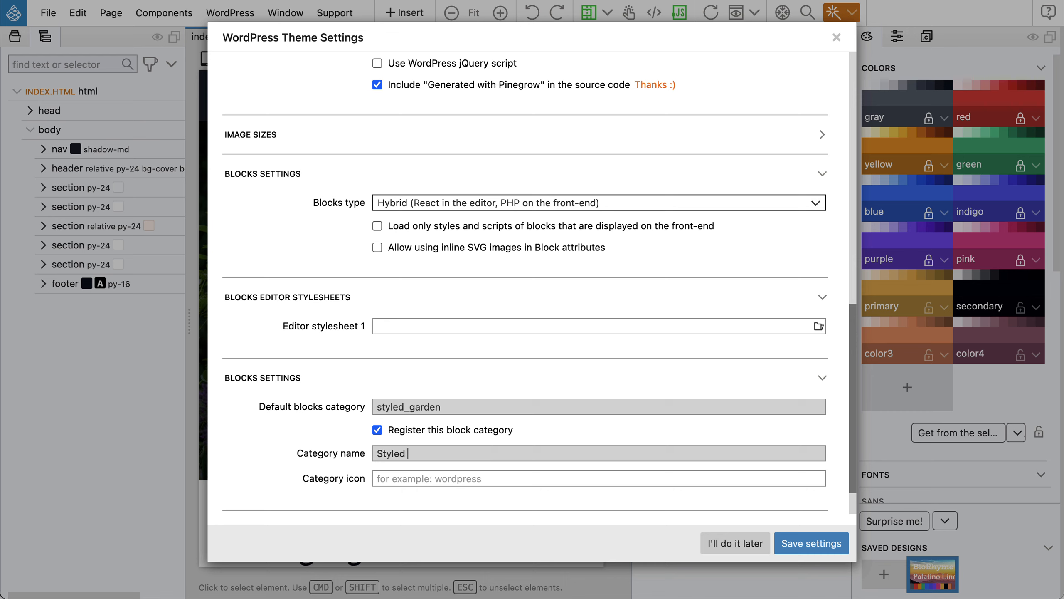
text(garden block)
Save the theme settings and the page, then export the Styled Garden WordPress theme.
click(811, 544)
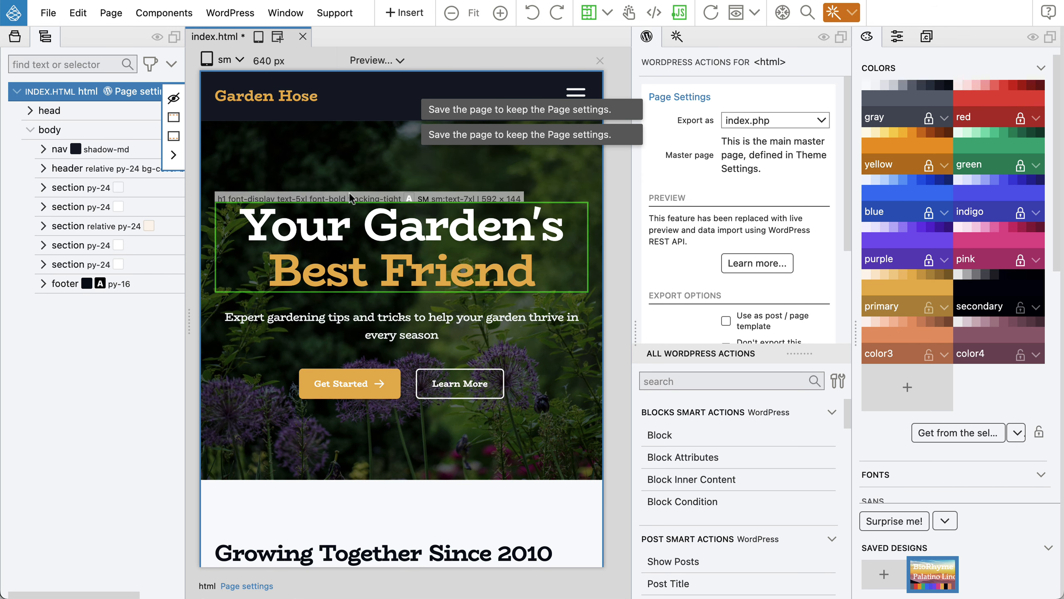
key(super+s)
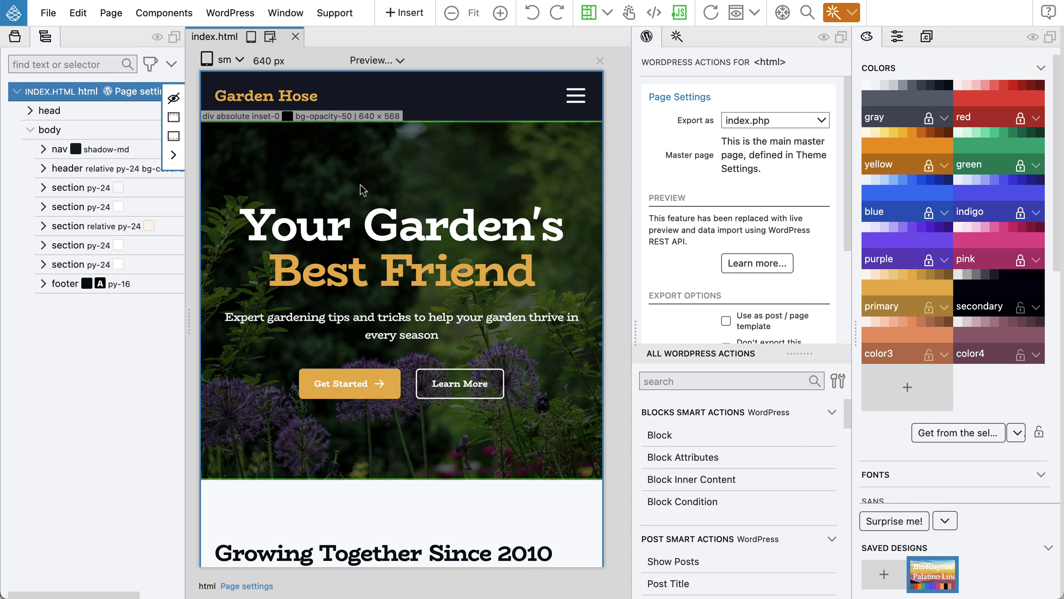
click(242, 13)
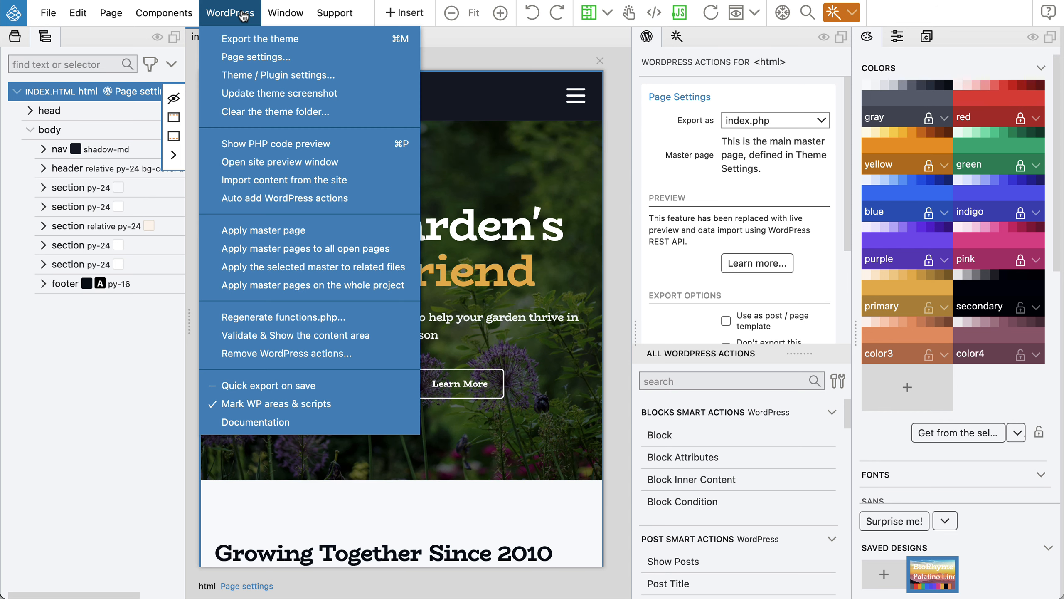
click(327, 38)
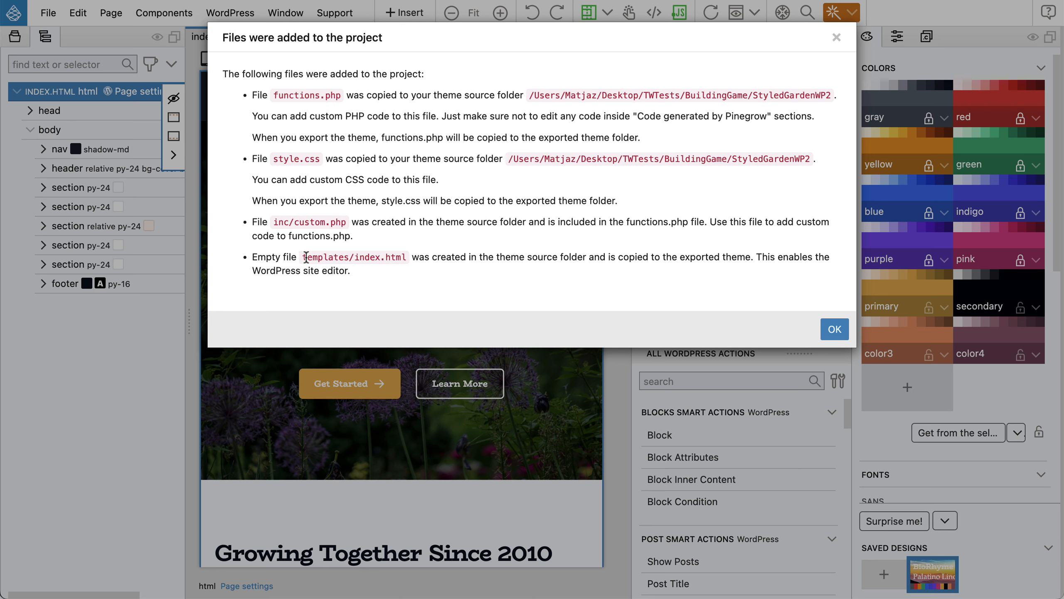
click(834, 329)
click(14, 37)
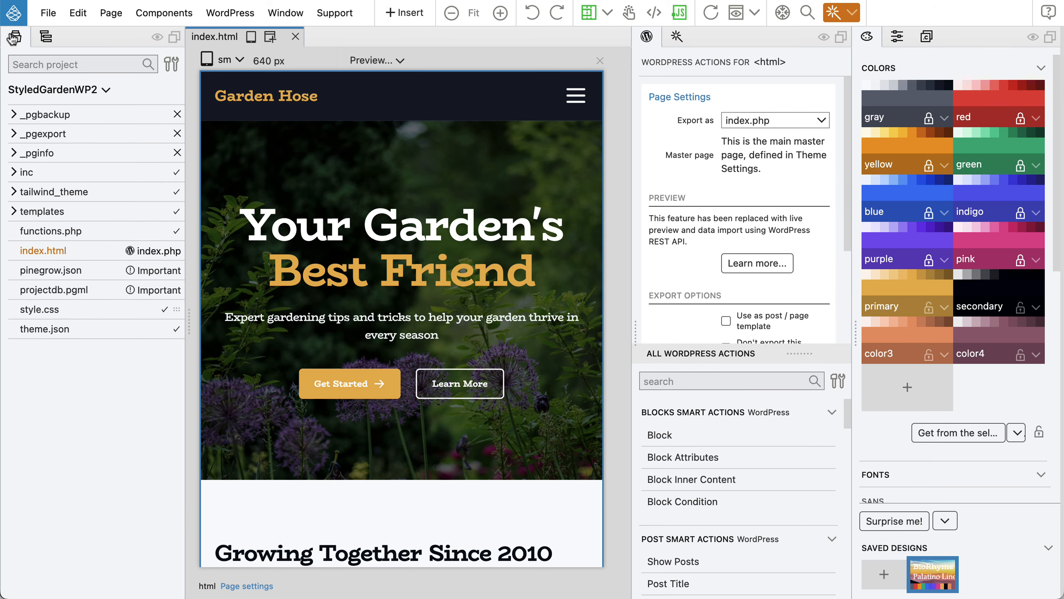
click(38, 212)
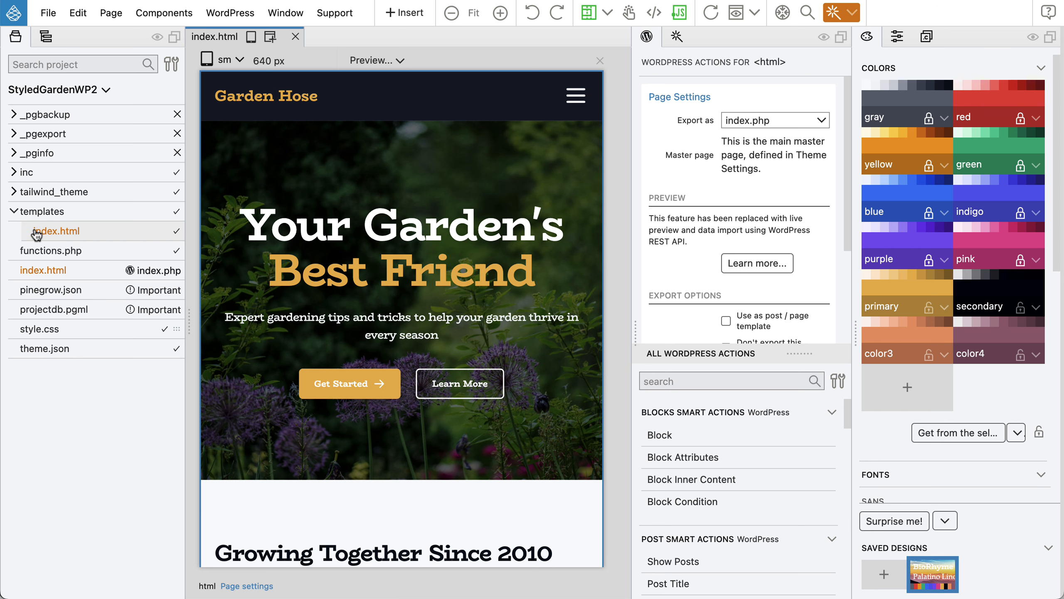
right_click(69, 237)
click(123, 181)
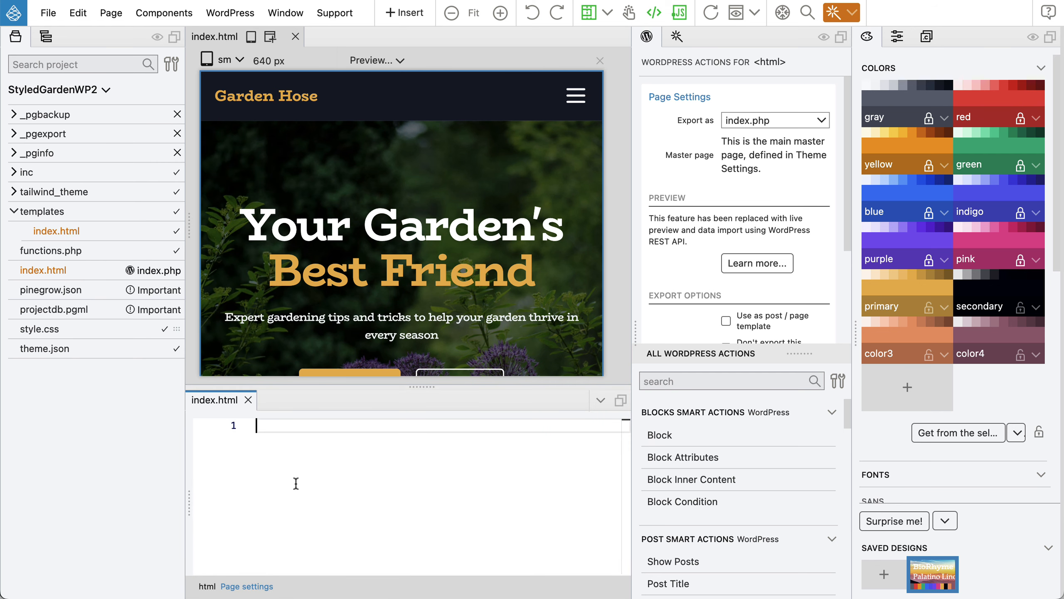
click(248, 399)
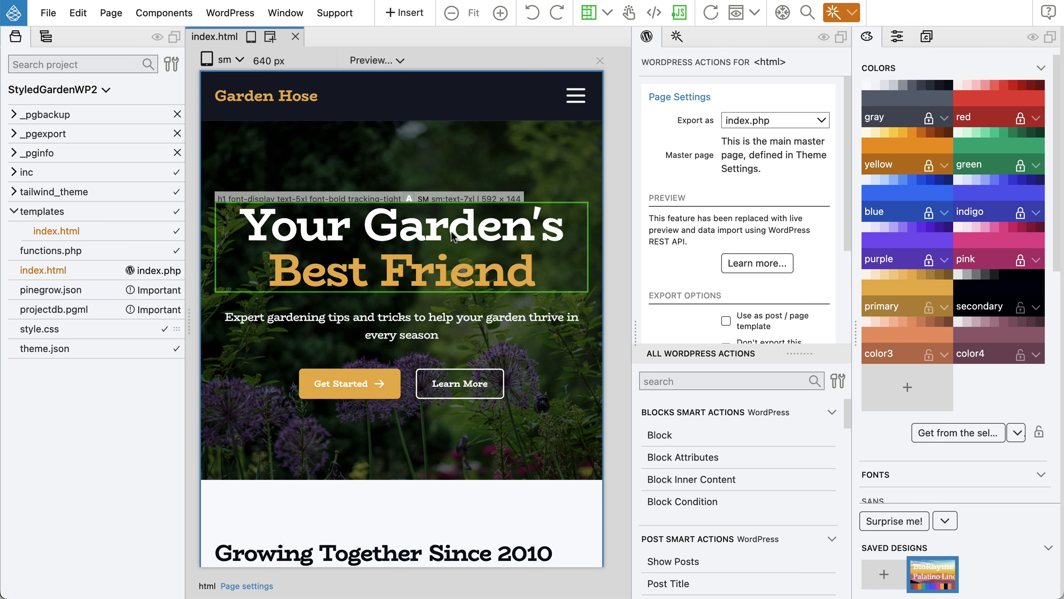
click(45, 39)
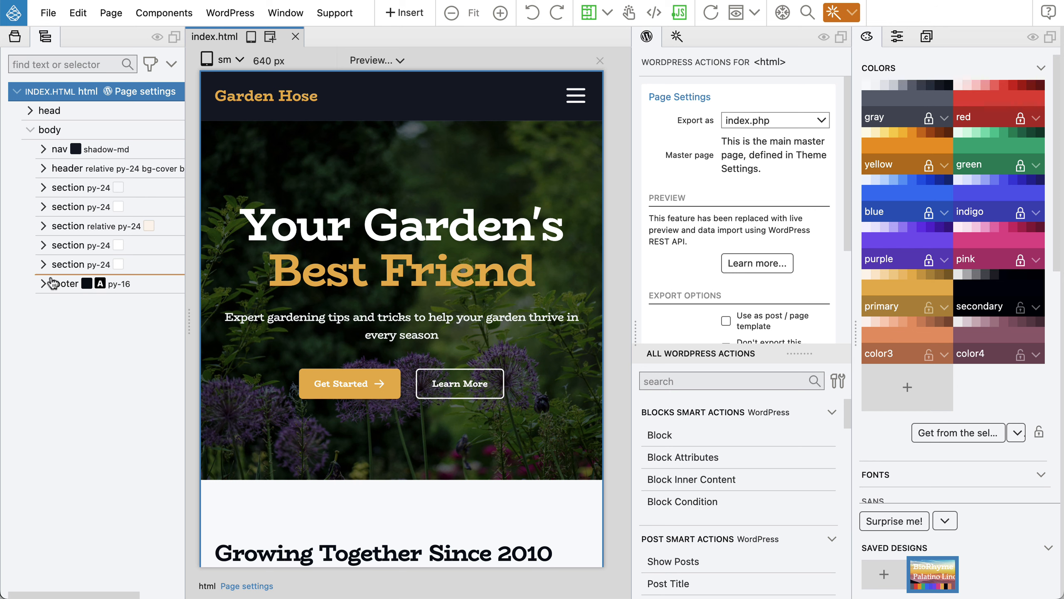
Make the nav element a WordPress Block via Blocks Smart Actions and show the AI assistant.
click(107, 151)
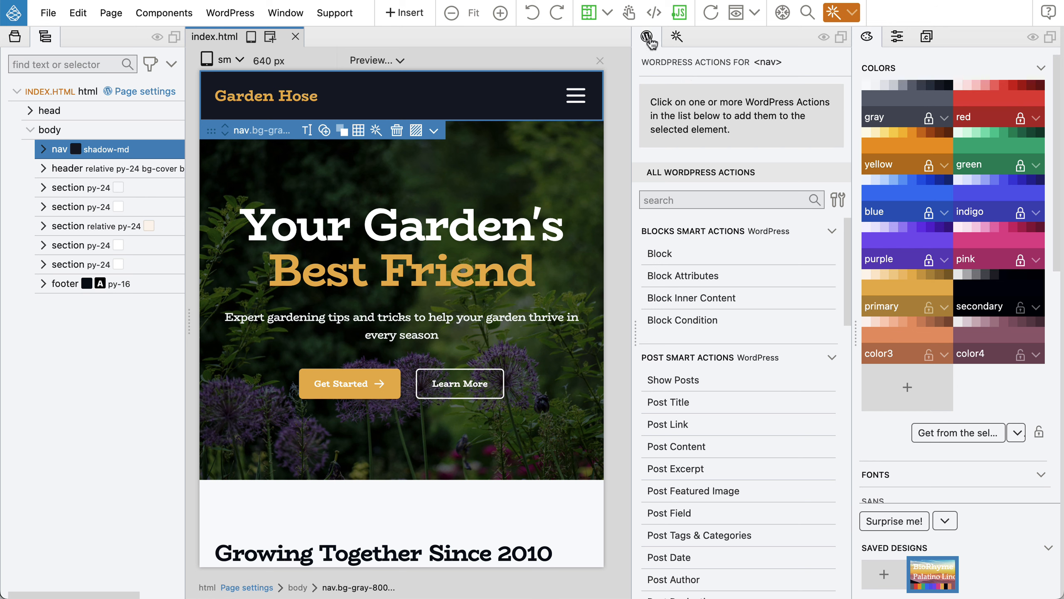
click(668, 255)
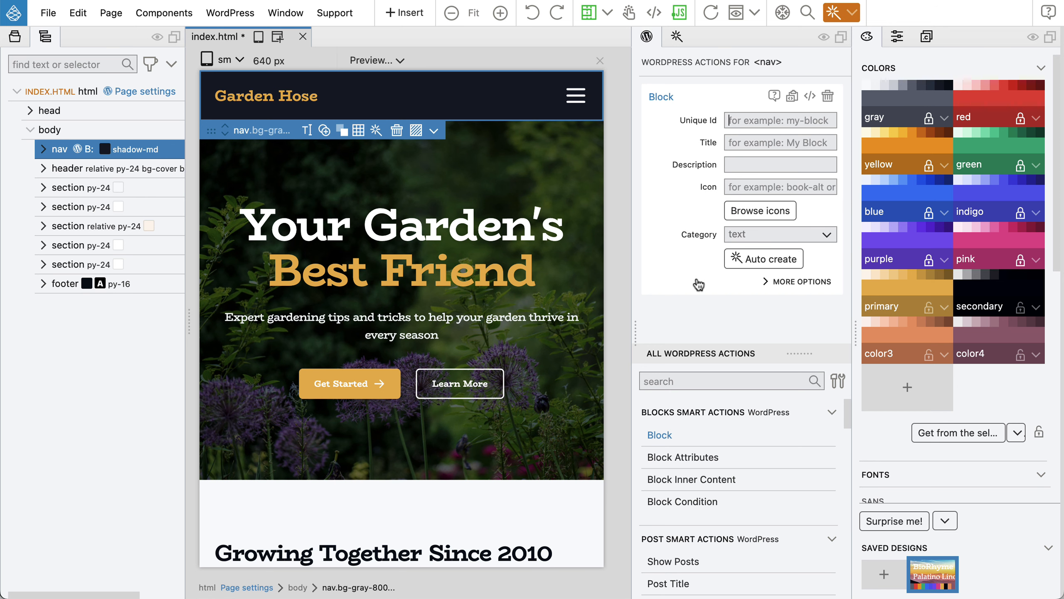
click(676, 38)
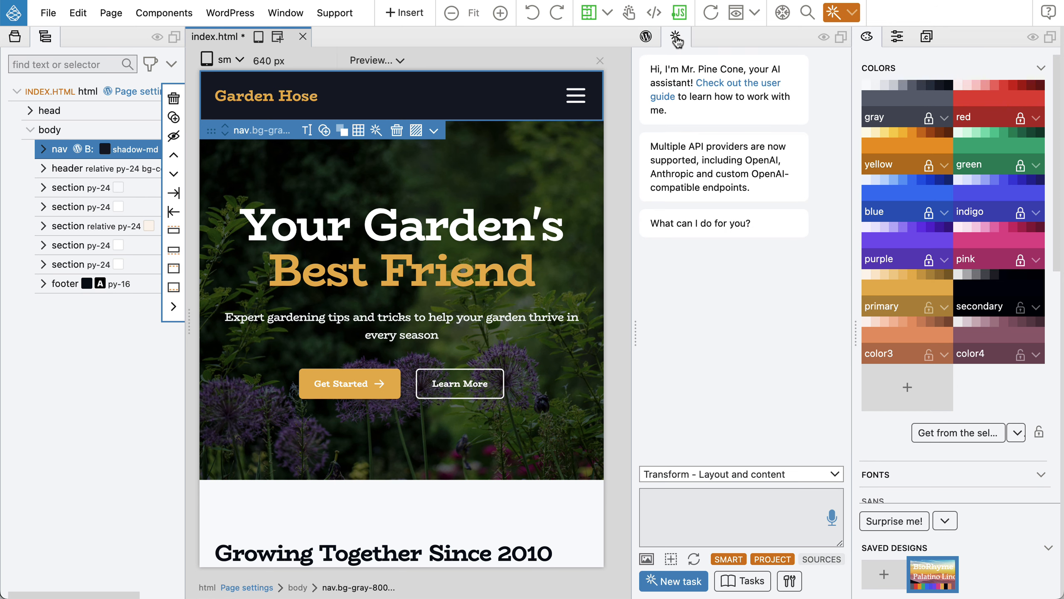
Open the AI Assistant settings and check the Anthropic provider settings without changing them.
click(792, 581)
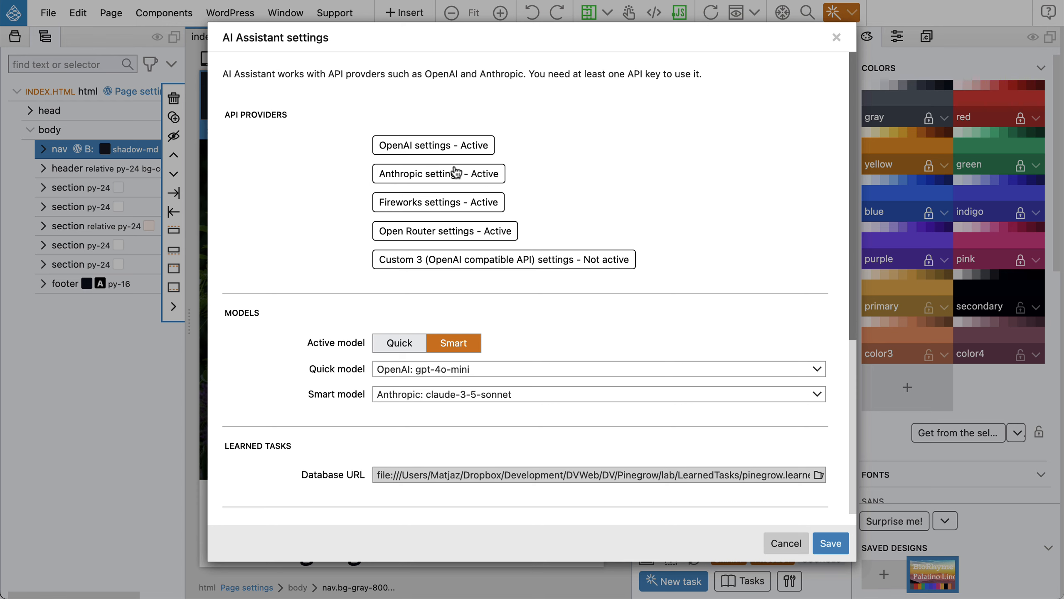
click(440, 174)
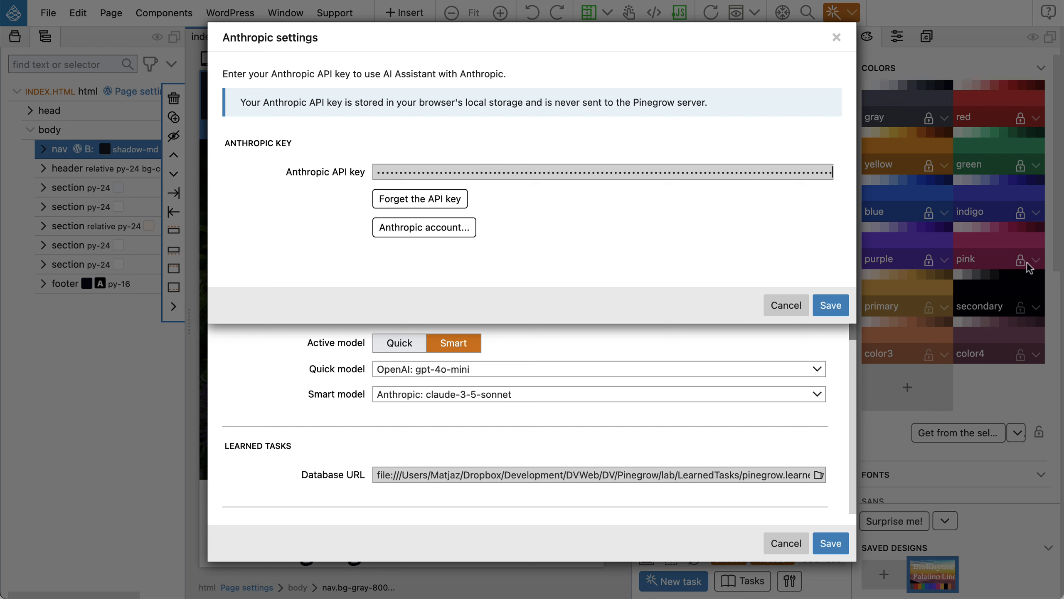
click(783, 306)
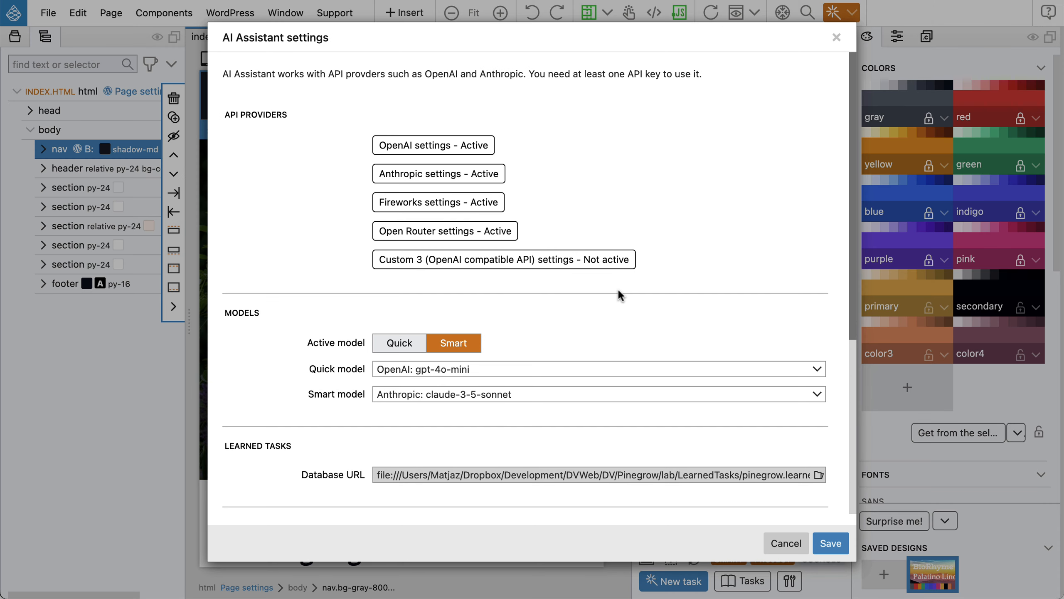
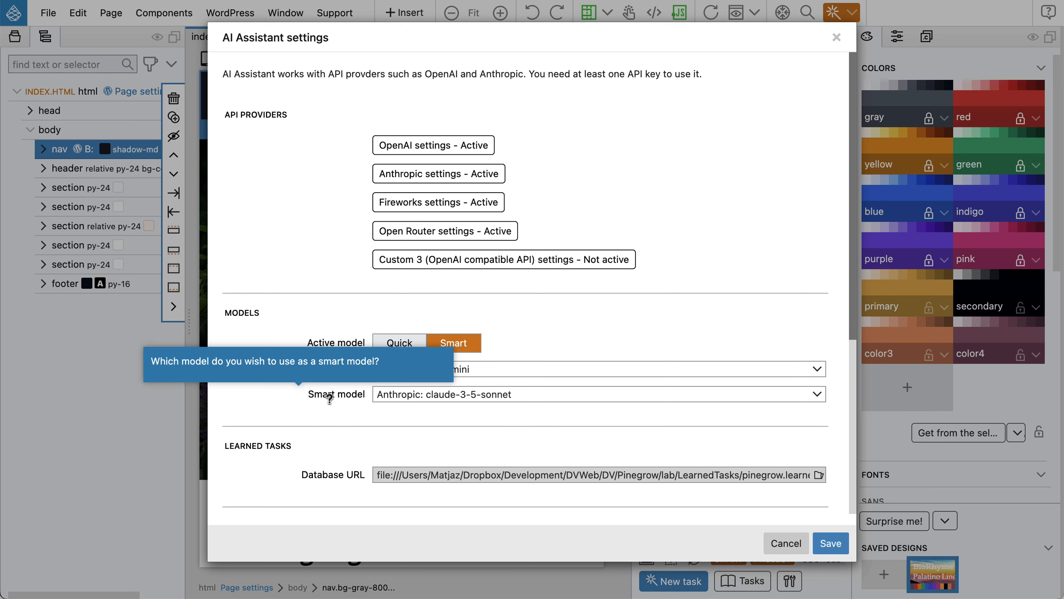
Choose Smart as the active model, with Anthropic claude-3-5-sonnet as the Smart model.
mouse_move(330, 397)
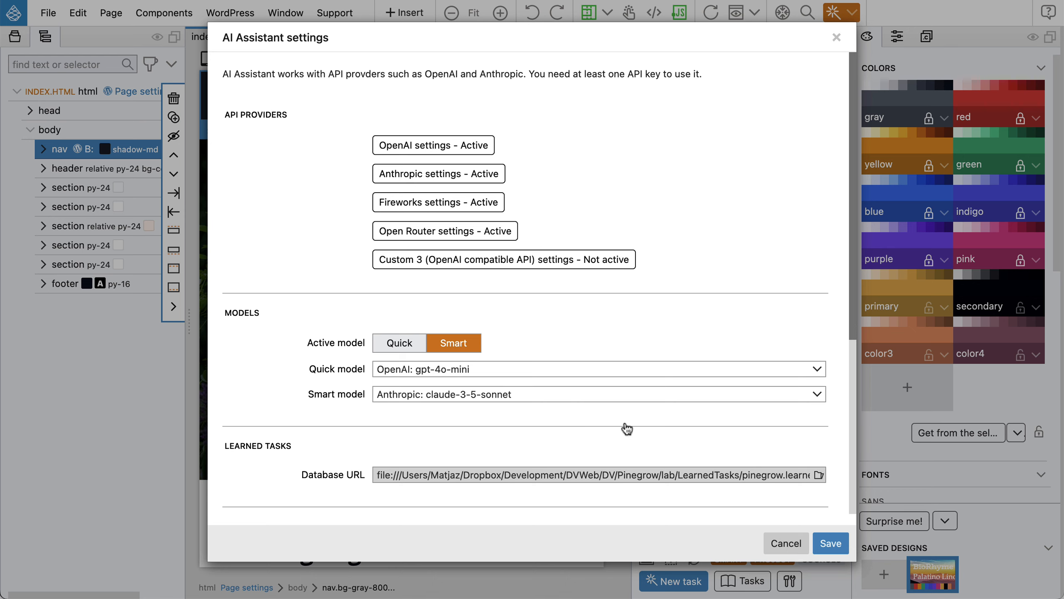
Save the AI settings and auto-create the nav as the 'Main Navigation' WordPress block.
click(831, 544)
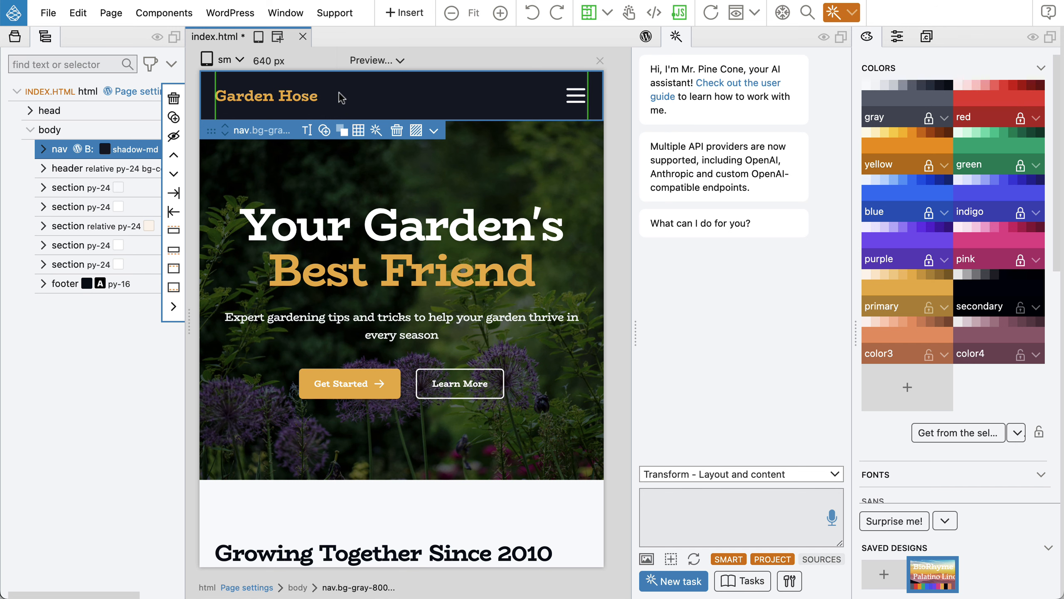
click(645, 37)
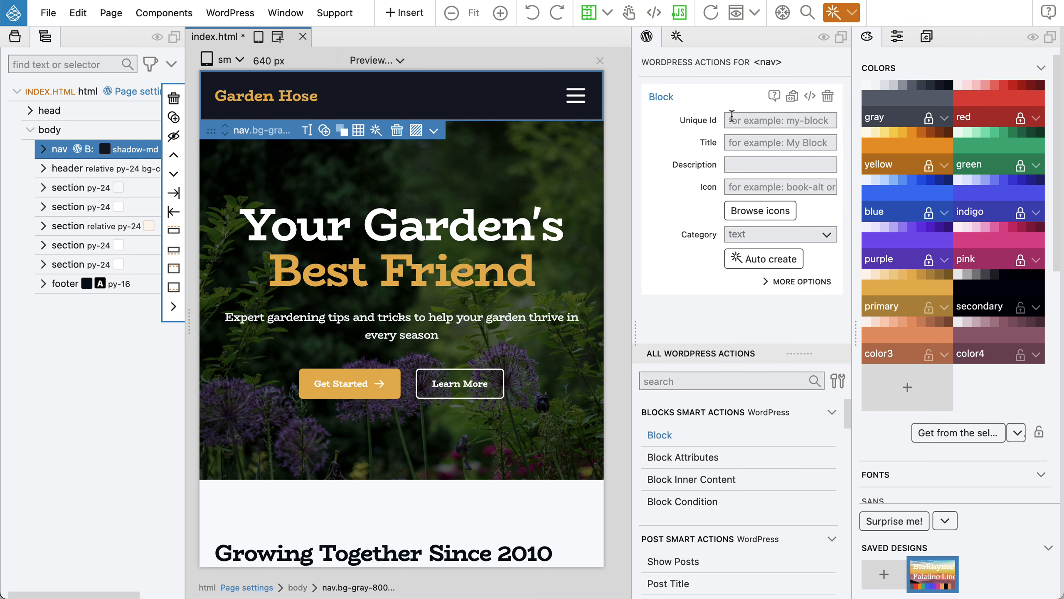
click(757, 259)
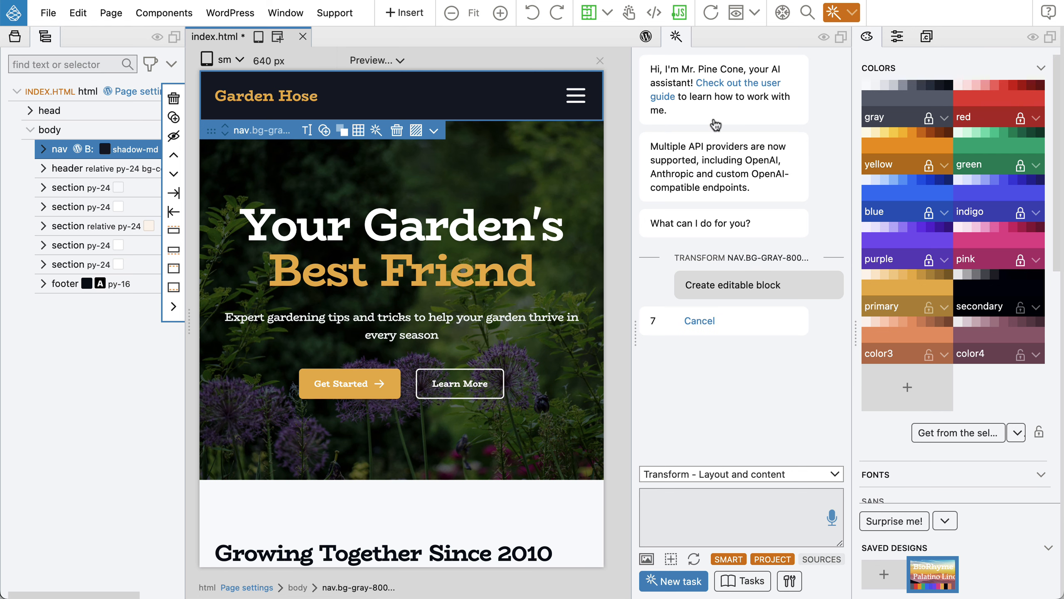
drag(676, 37, 842, 39)
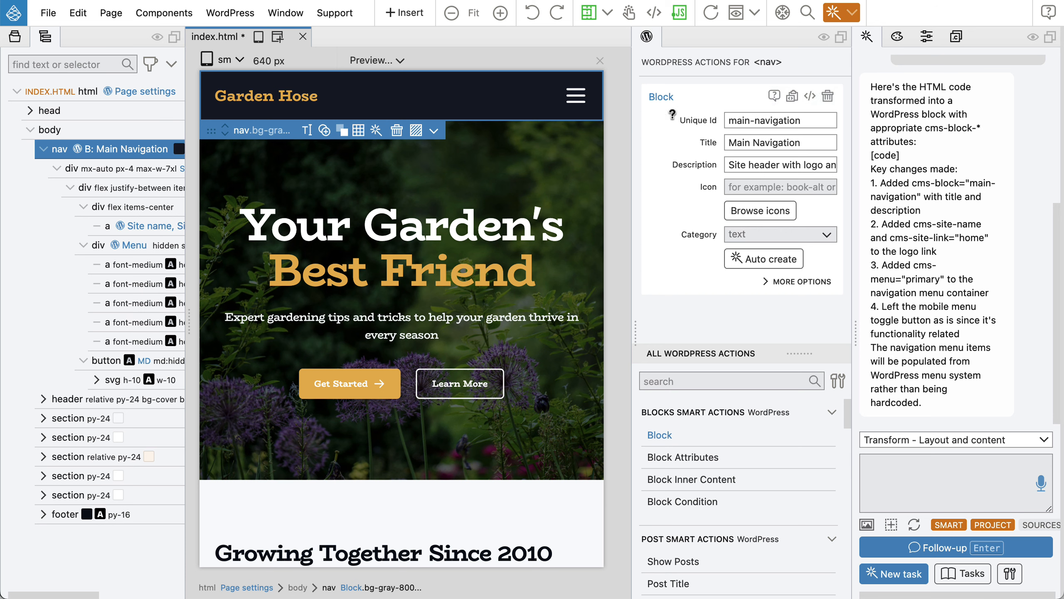
Select the 'Site name' logo link to see its Site Name and Site Link (Home) actions.
mouse_move(700, 122)
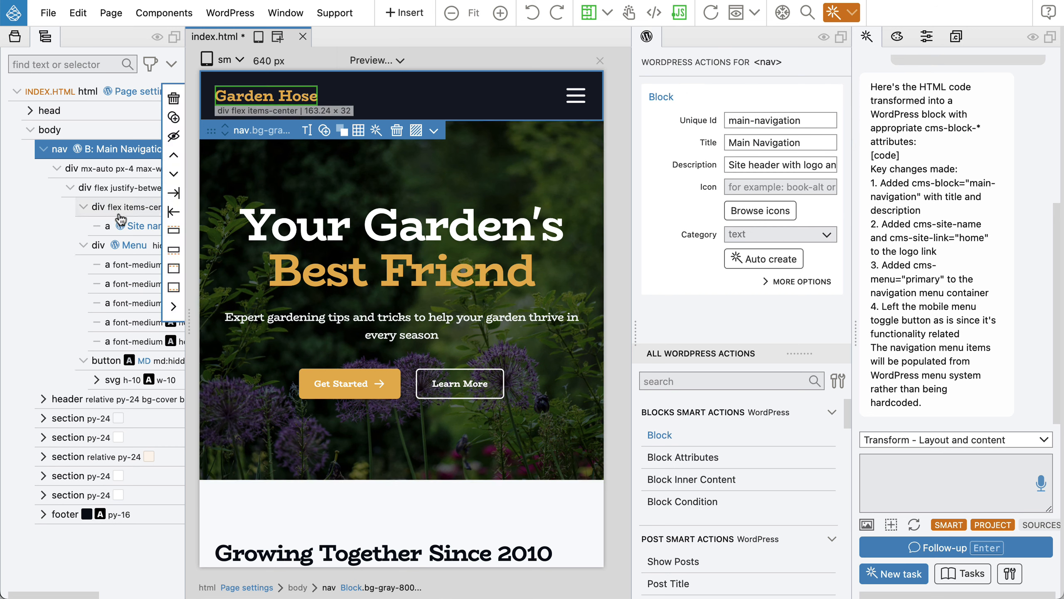
click(135, 230)
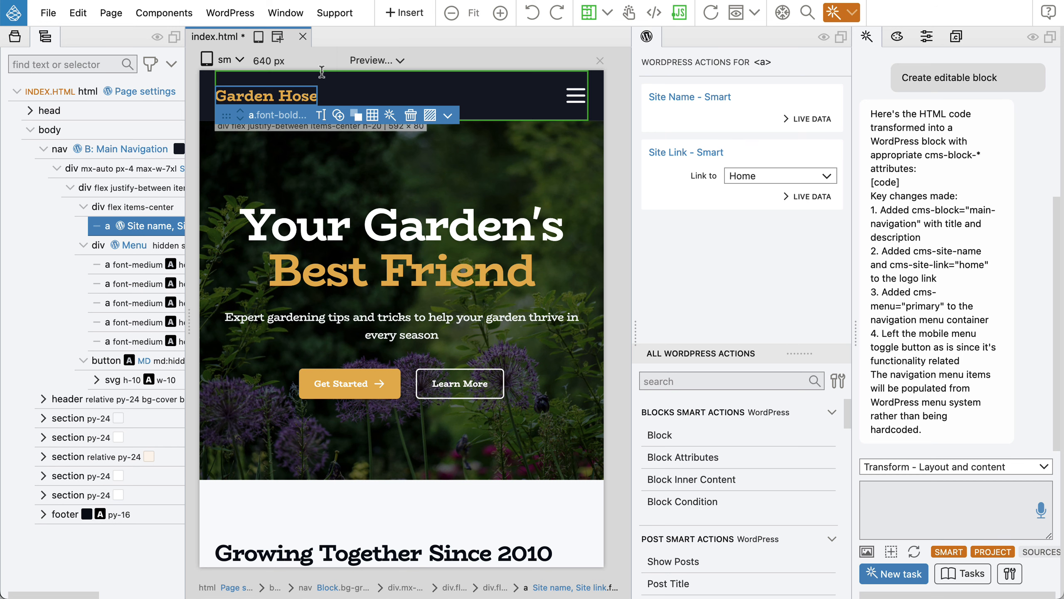
Preview at the 1024 px lg width, confirm the primary Menu action, and save index.html.
click(228, 62)
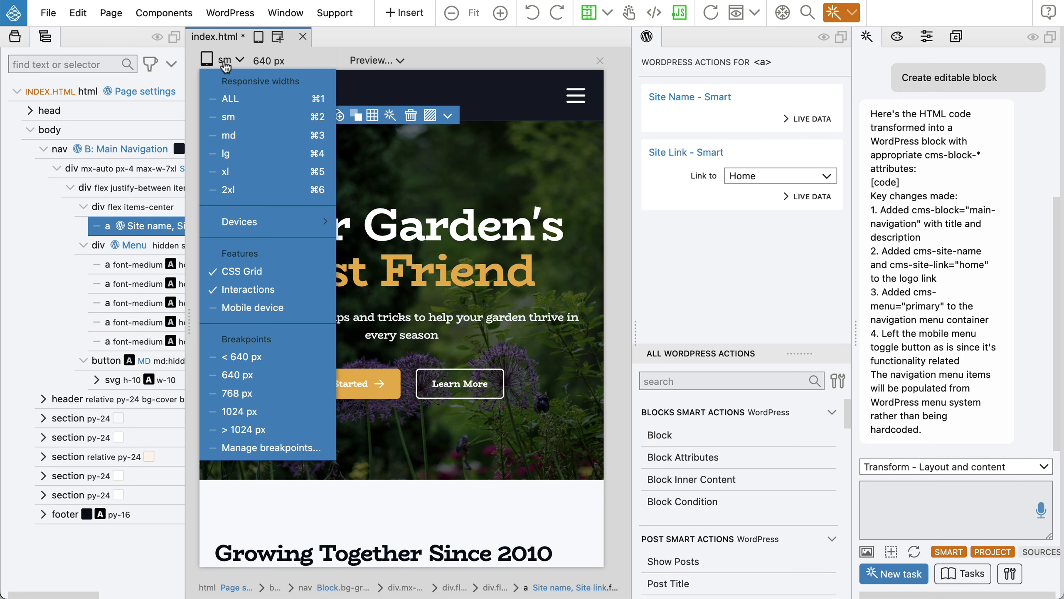
click(227, 152)
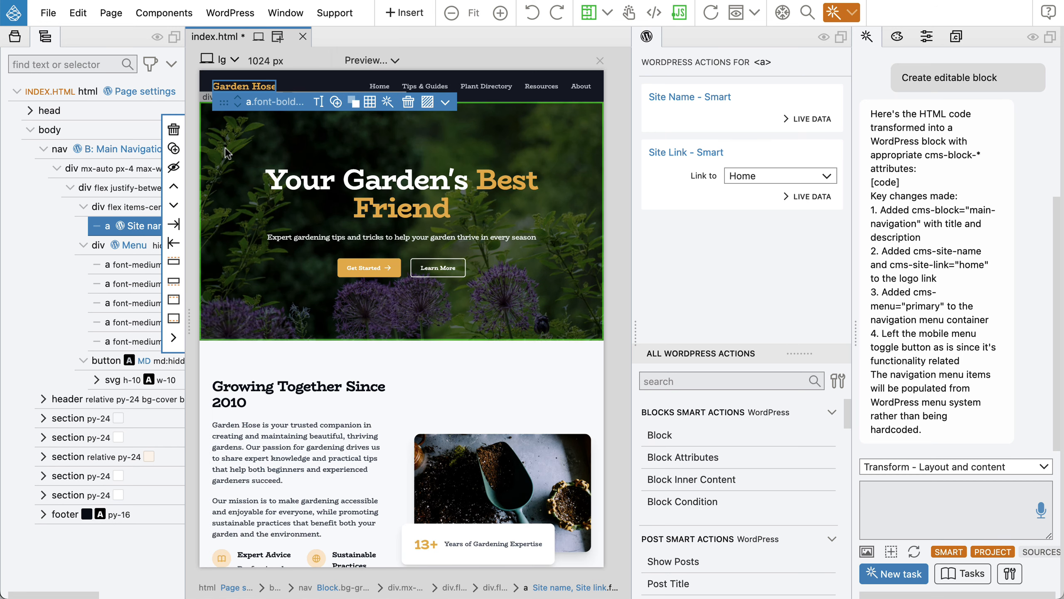
click(128, 242)
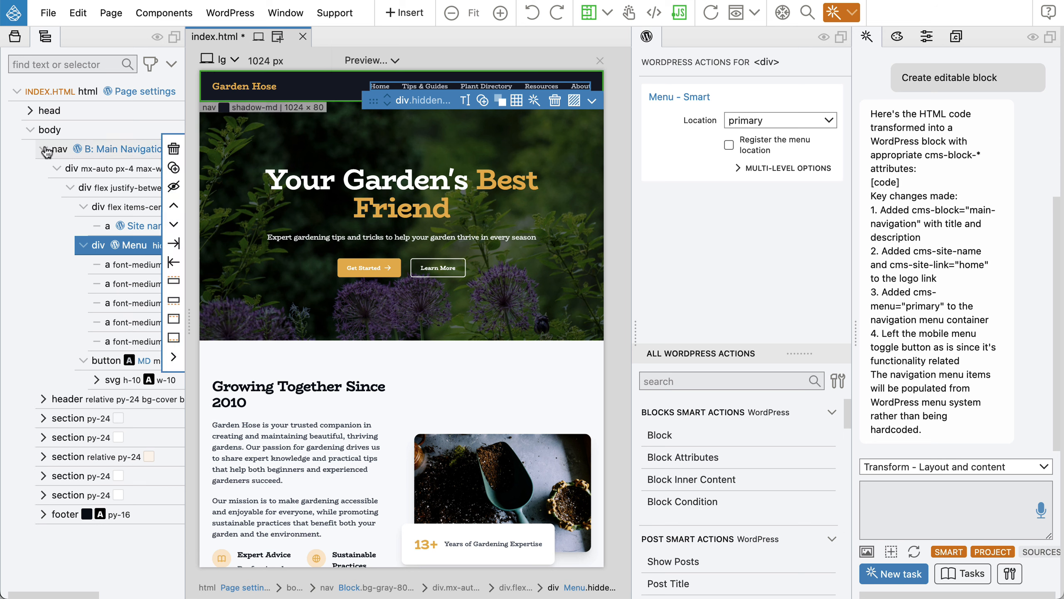
click(58, 150)
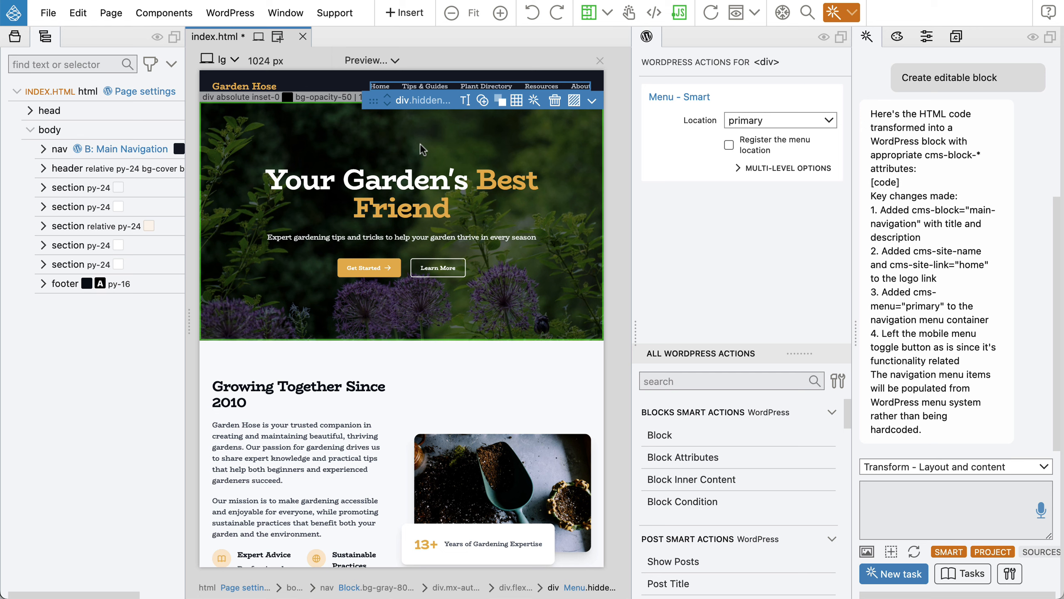
key(super+s)
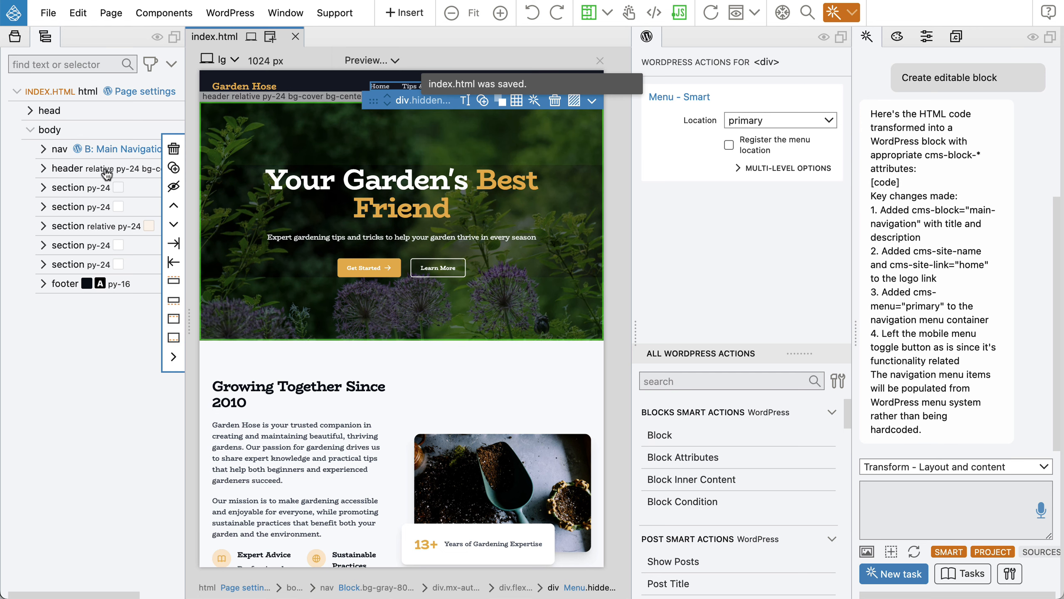
click(83, 173)
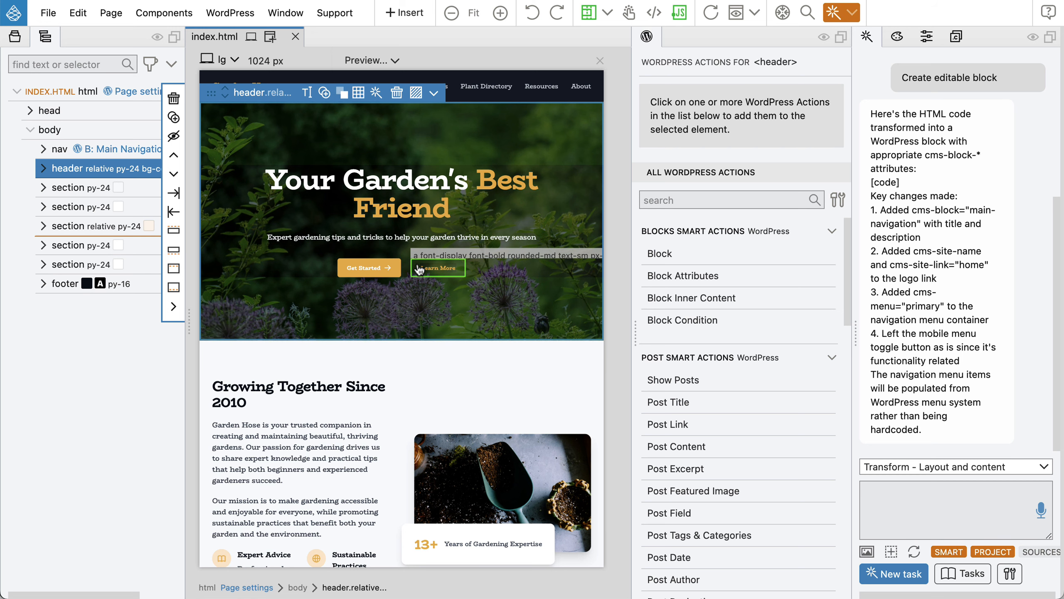
Return to the 640 px sm width and auto-create the hero header as the 'Hero Banner' block.
click(221, 63)
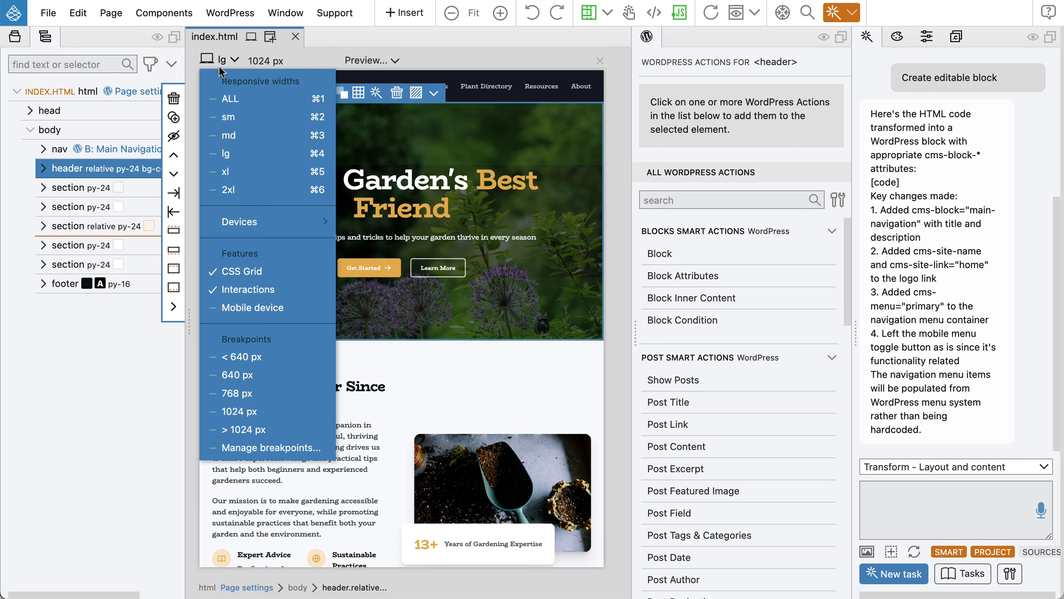
click(227, 117)
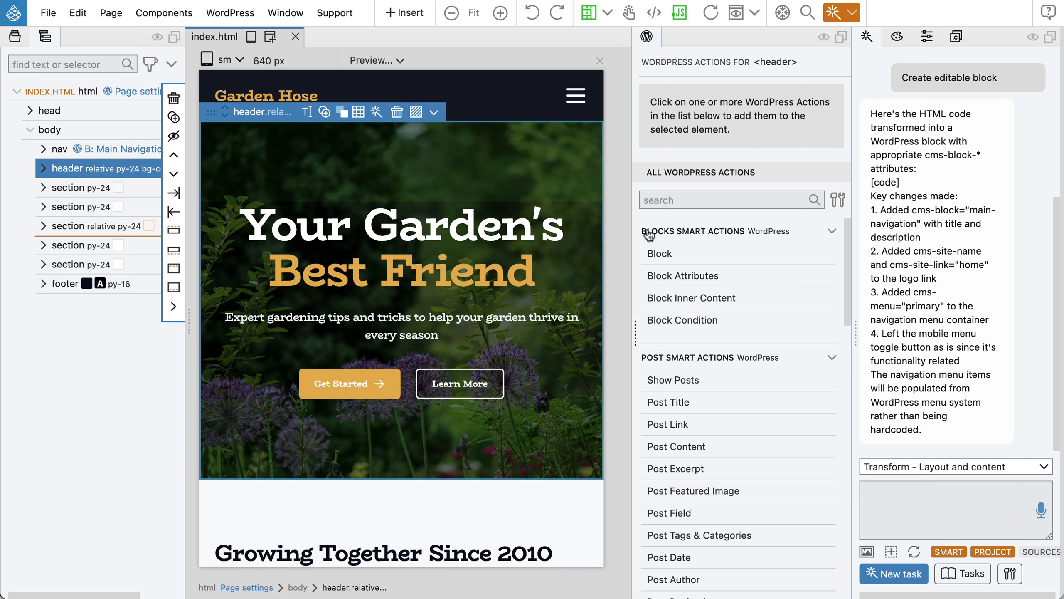
click(656, 254)
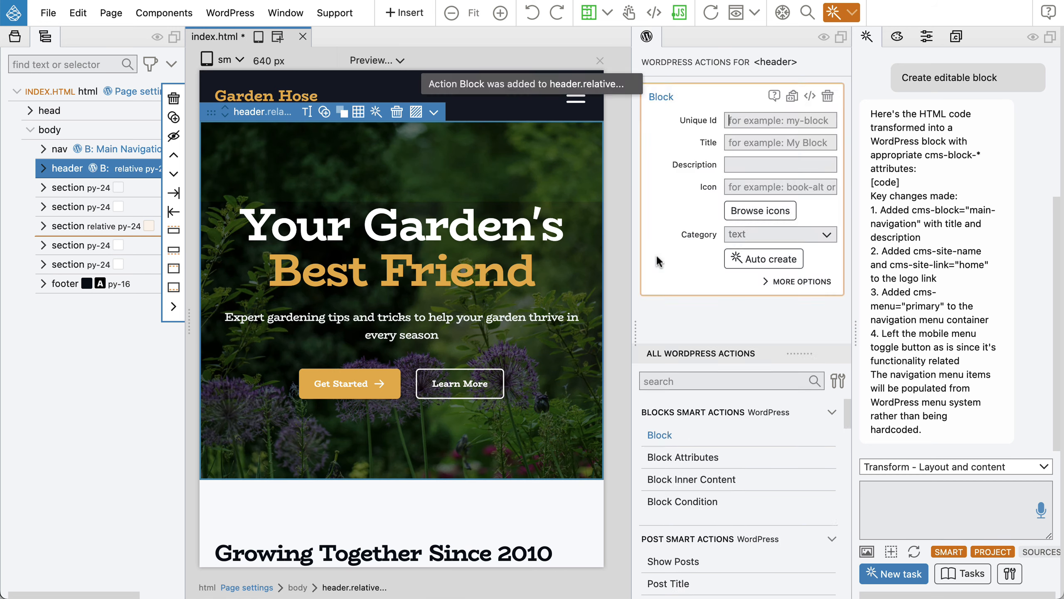
click(766, 262)
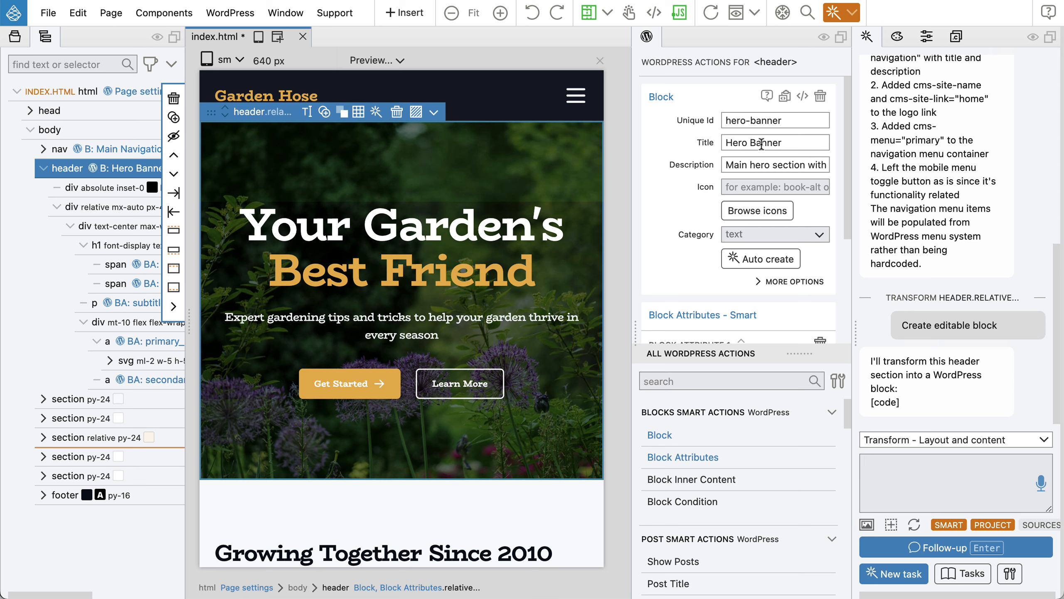
Change the hero block's Unique Id to 'hero' and its Title to 'Hero'.
click(788, 119)
key(BackSpace)
key(BackSpace)
key(BackSpace)
key(BackSpace)
key(BackSpace)
key(BackSpace)
key(BackSpace)
key(BackSpace)
click(781, 144)
key(BackSpace)
key(BackSpace)
key(BackSpace)
key(BackSpace)
key(BackSpace)
key(BackSpace)
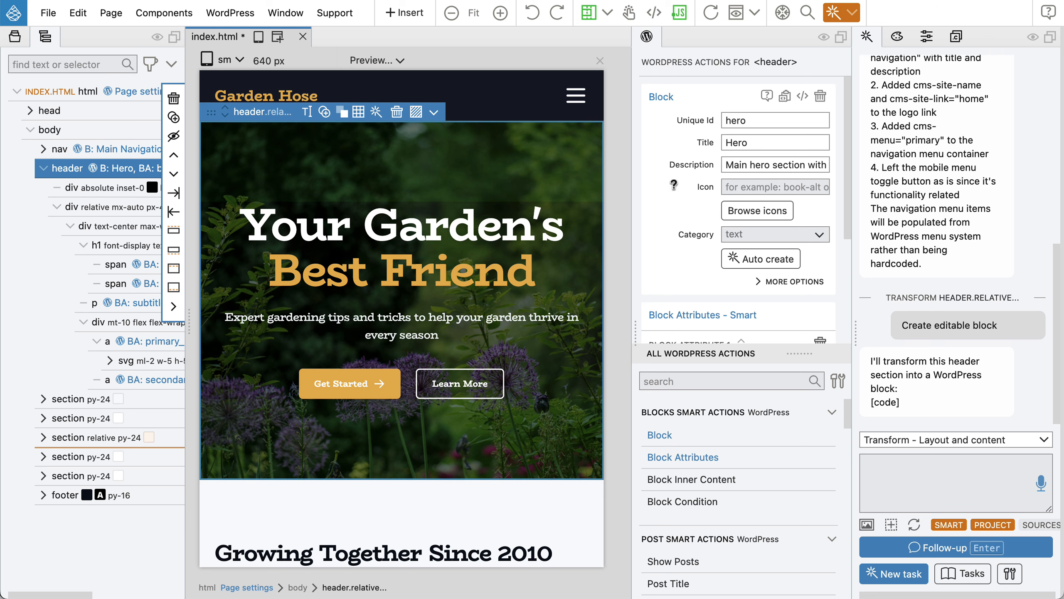
scroll(673, 129, down, 4)
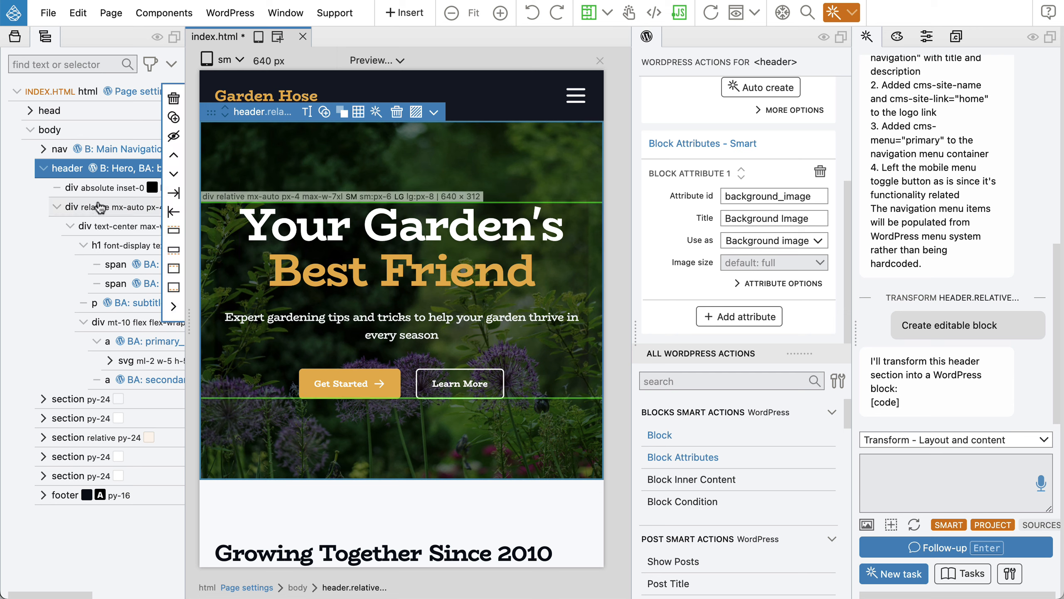
Inspect the block attributes on the two headline spans, the subtitle and the Get Started button.
click(113, 266)
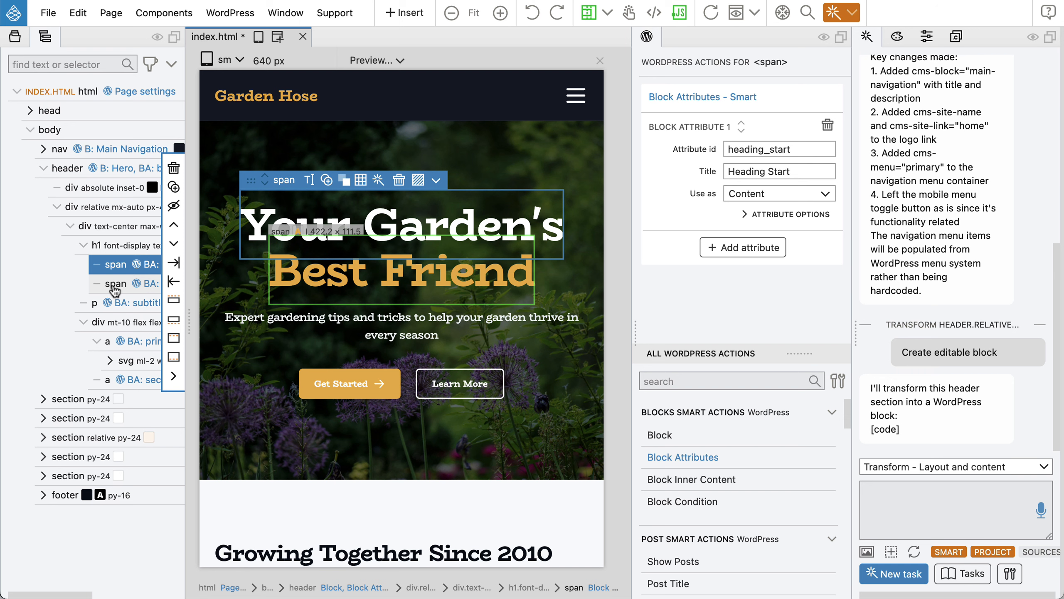
click(145, 290)
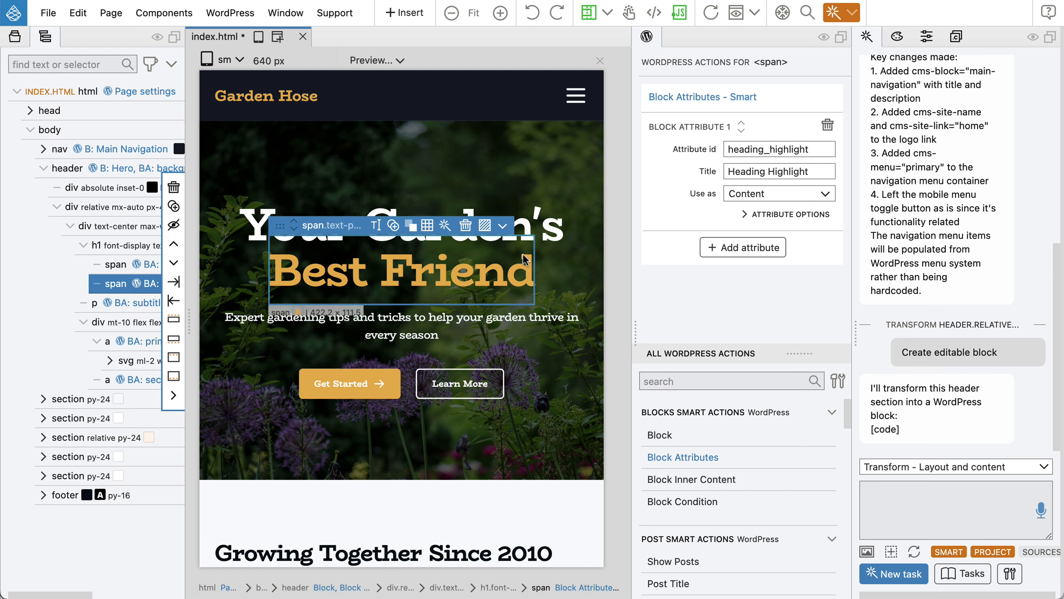
click(127, 302)
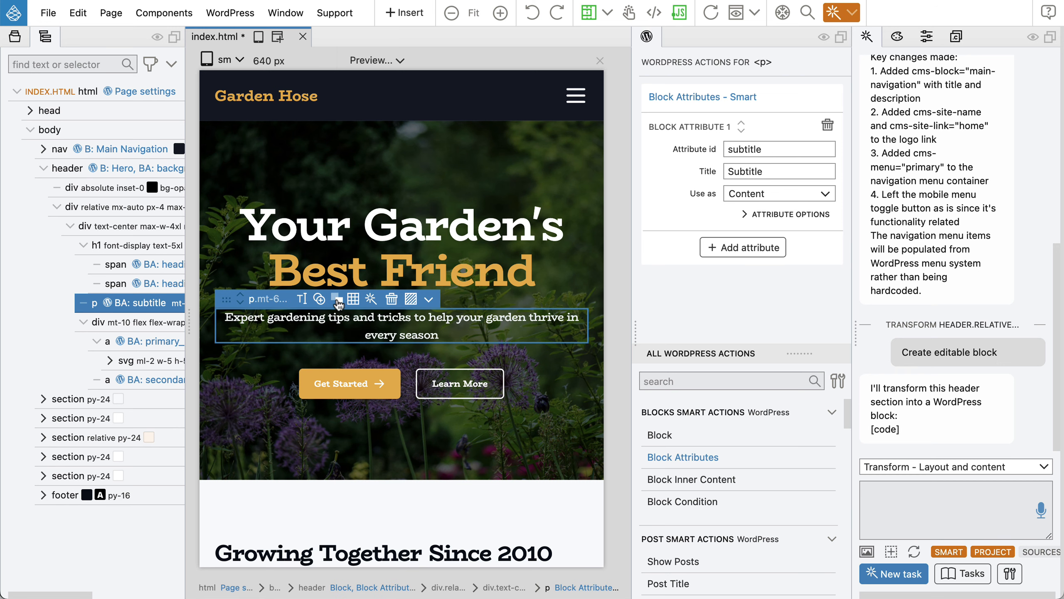
click(146, 343)
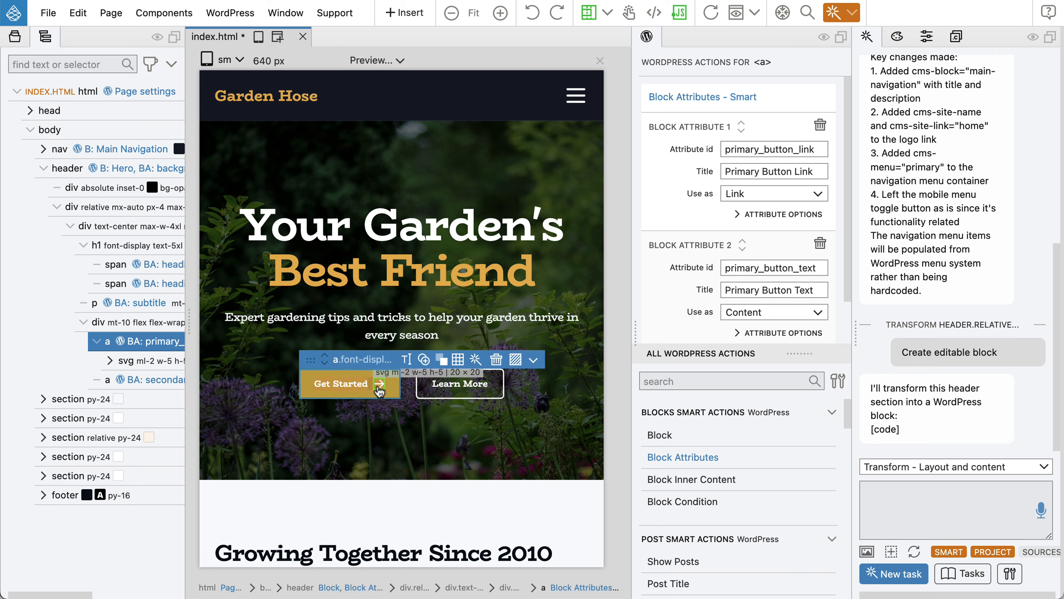
Delete the Get Started button's primary_button_text attribute, keeping only primary_button_link.
mouse_move(138, 344)
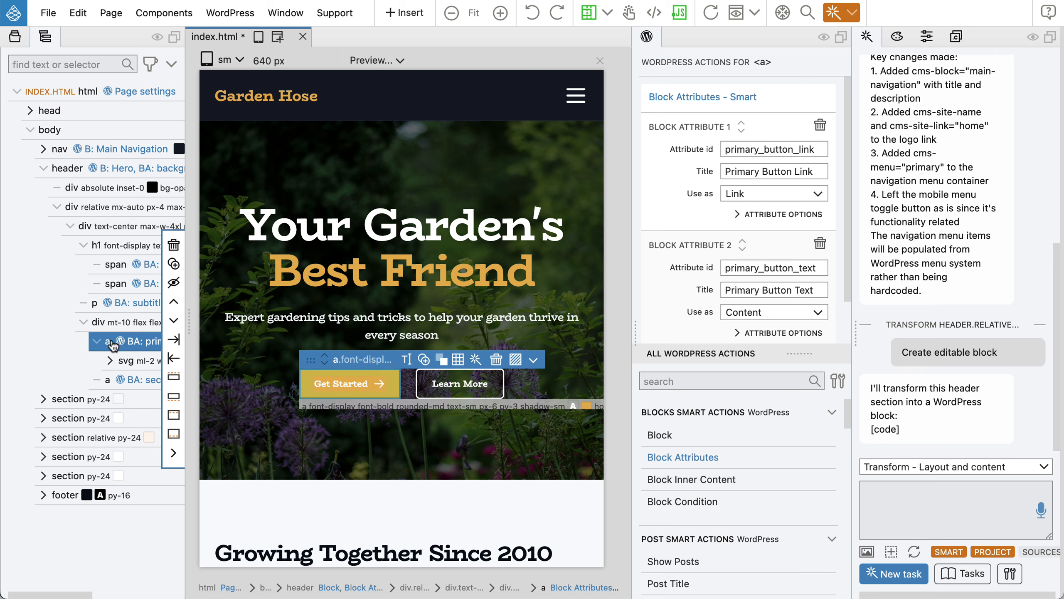
scroll(756, 294, down, 1)
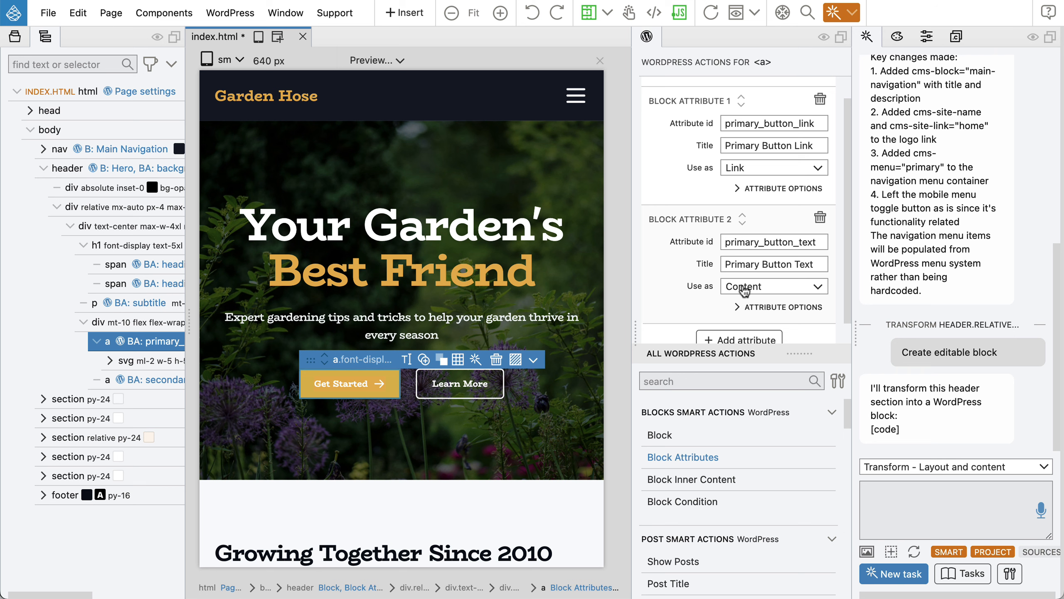
click(821, 218)
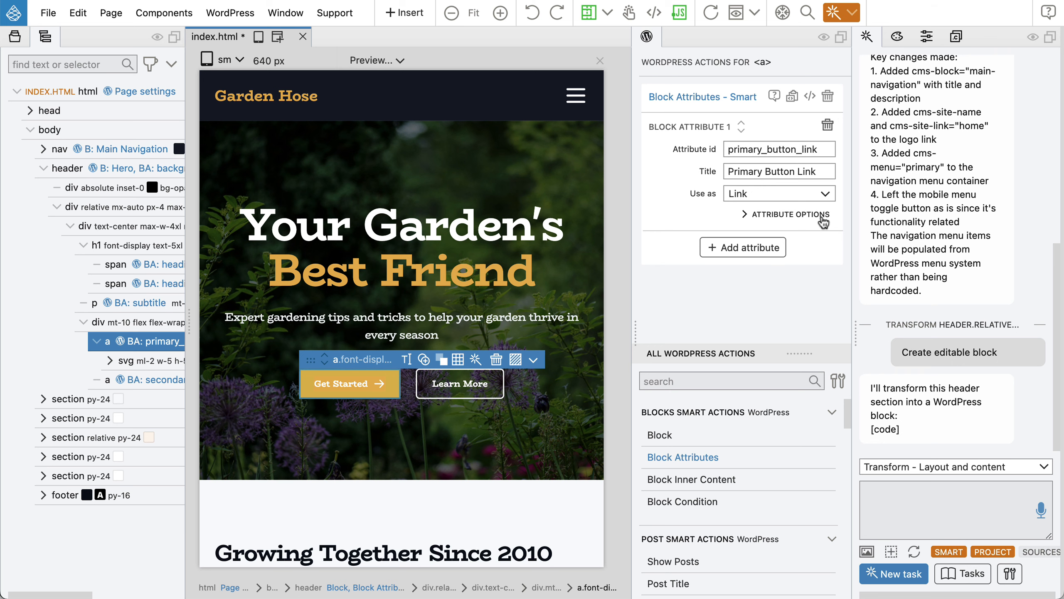
click(326, 386)
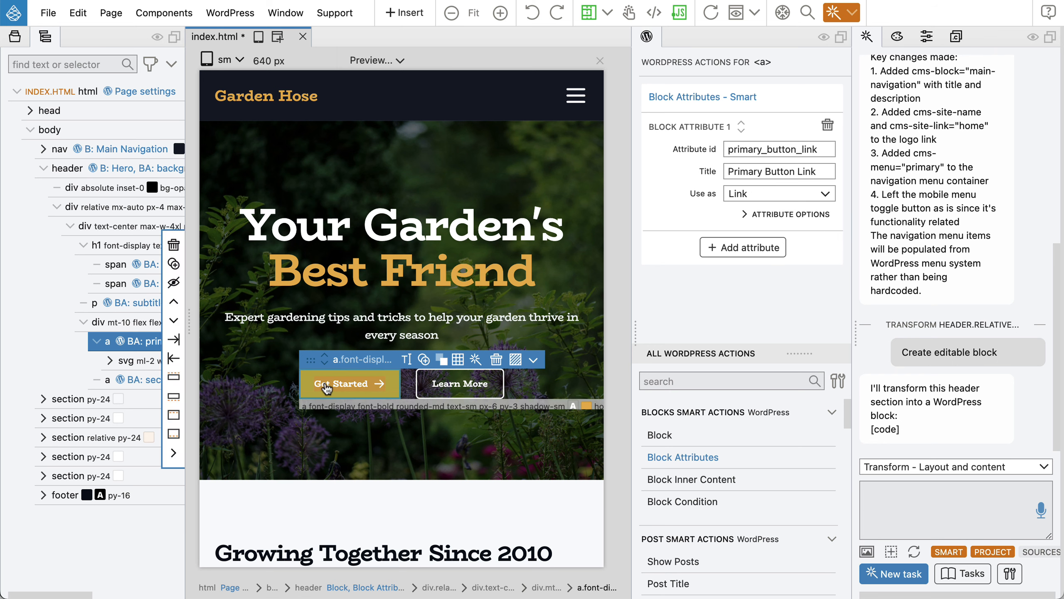
click(407, 360)
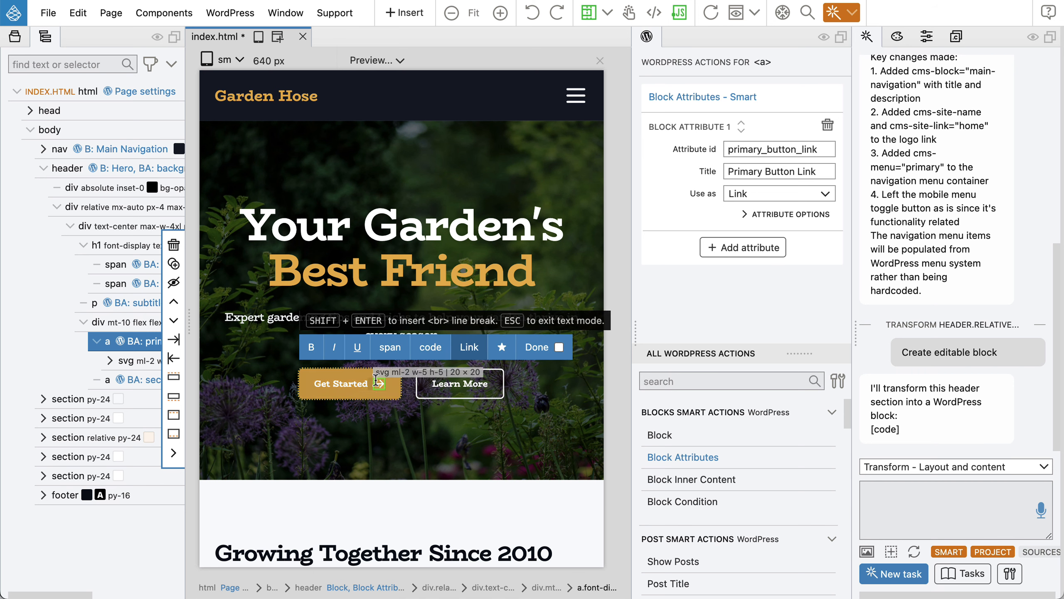
Wrap the 'Get Started' label text in a span and select the new span.
drag(368, 384, 314, 386)
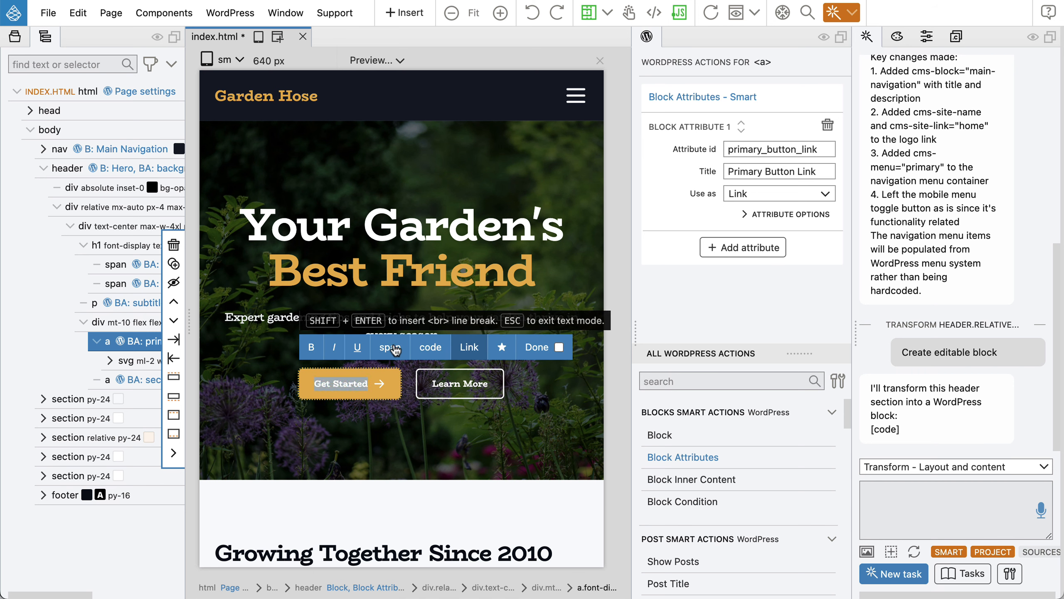
click(391, 347)
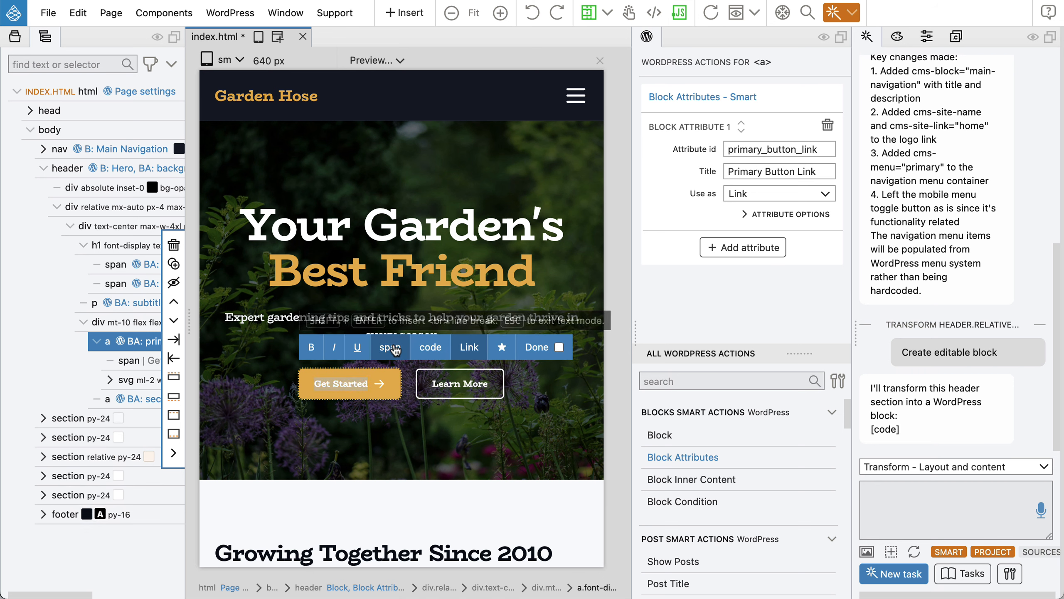
click(544, 346)
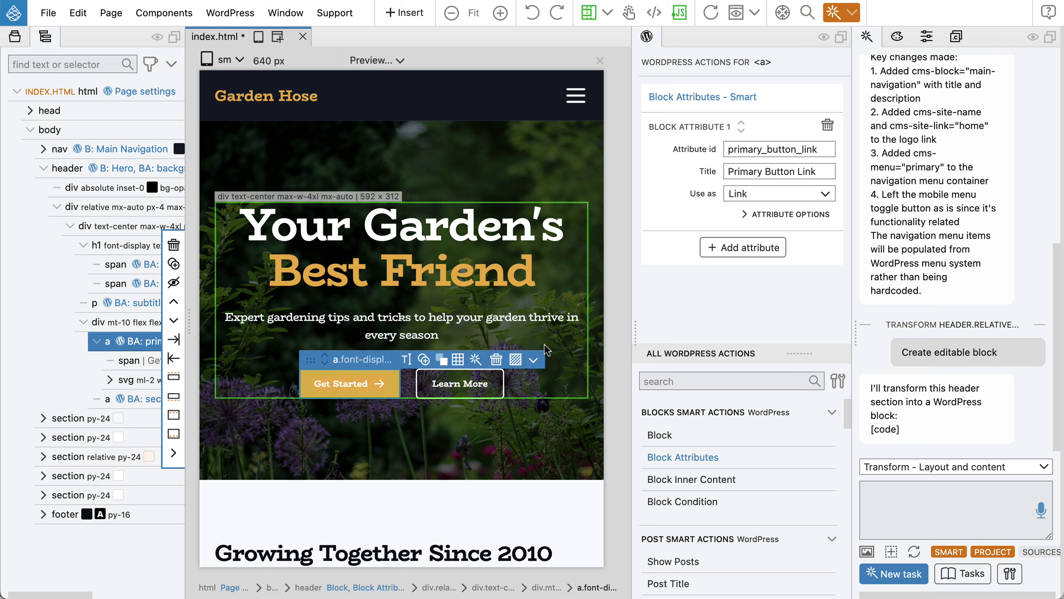
click(130, 361)
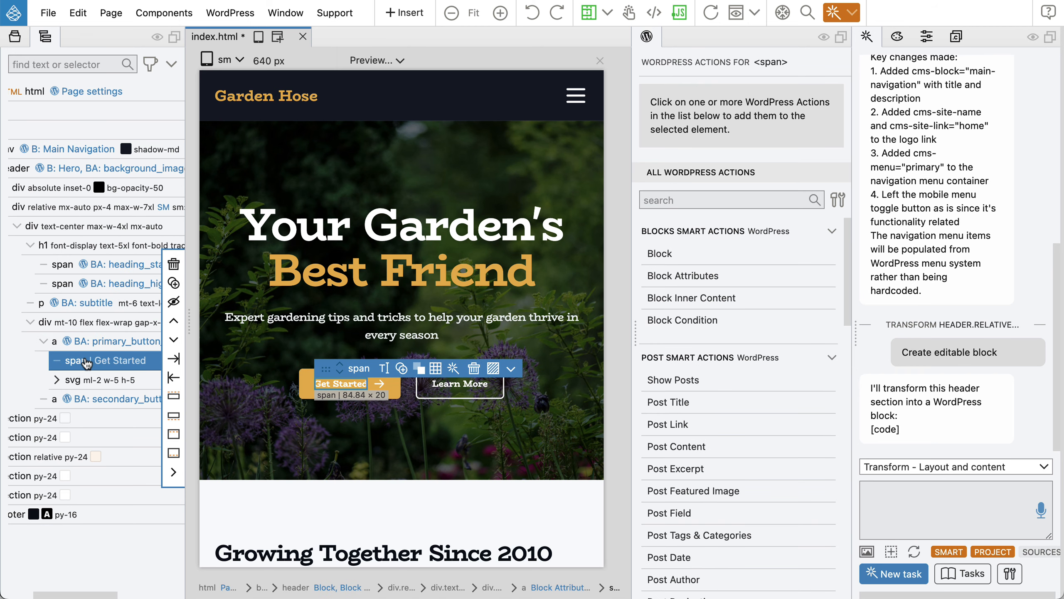
Give the label span a block attribute primary_button_label, titled 'Primary Button Label', used as Content.
click(679, 277)
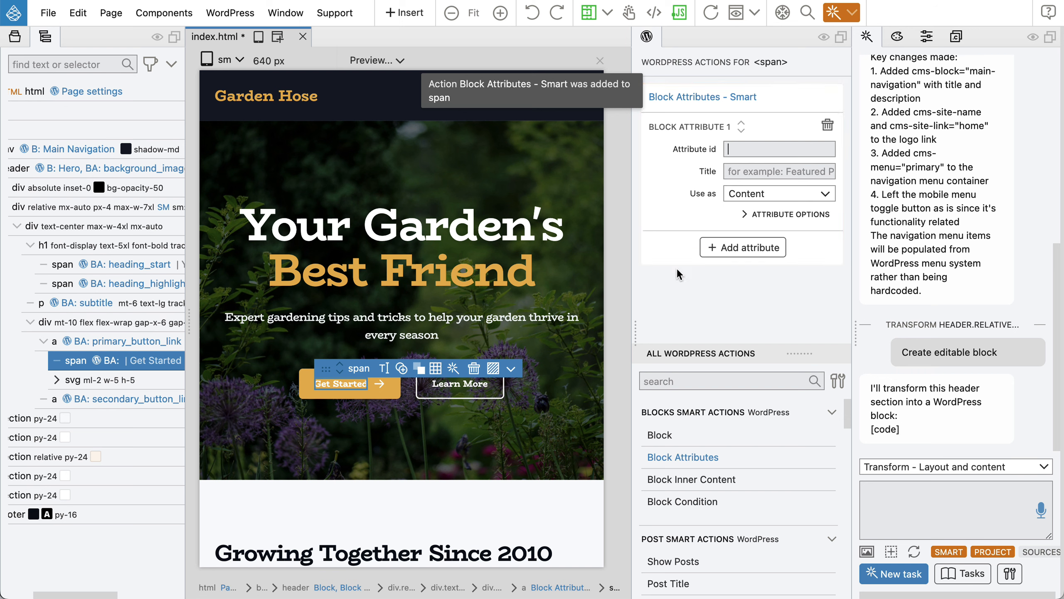
text(primary_butto)
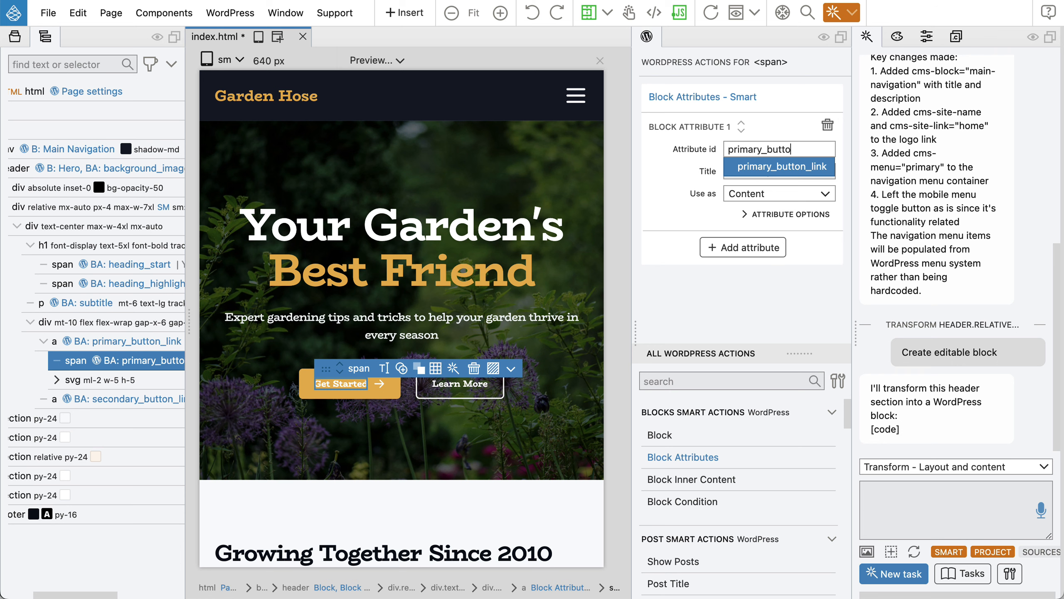
text(n_label)
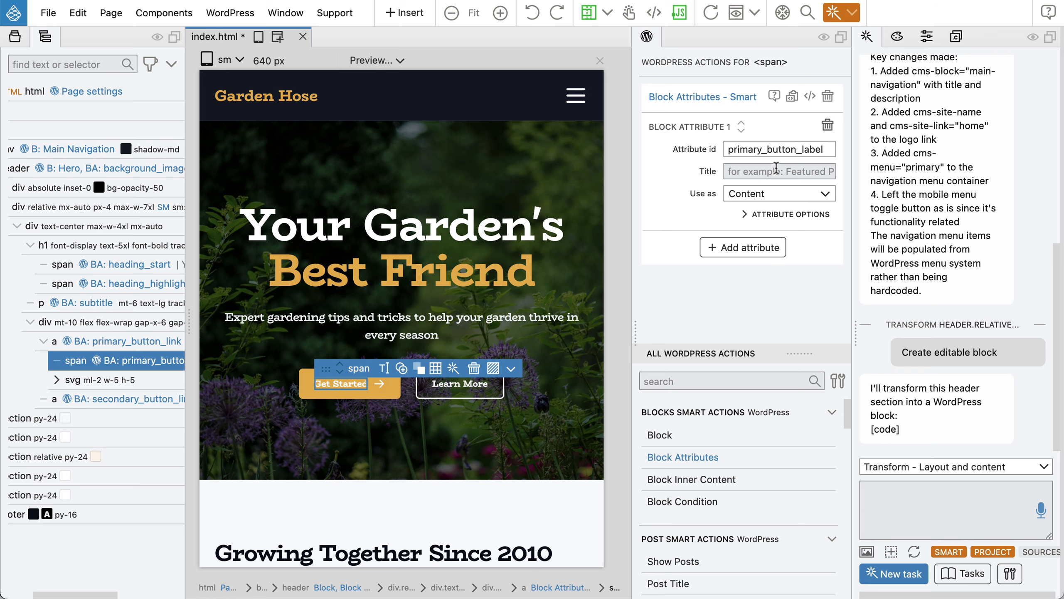
click(776, 167)
text(Primary Bu)
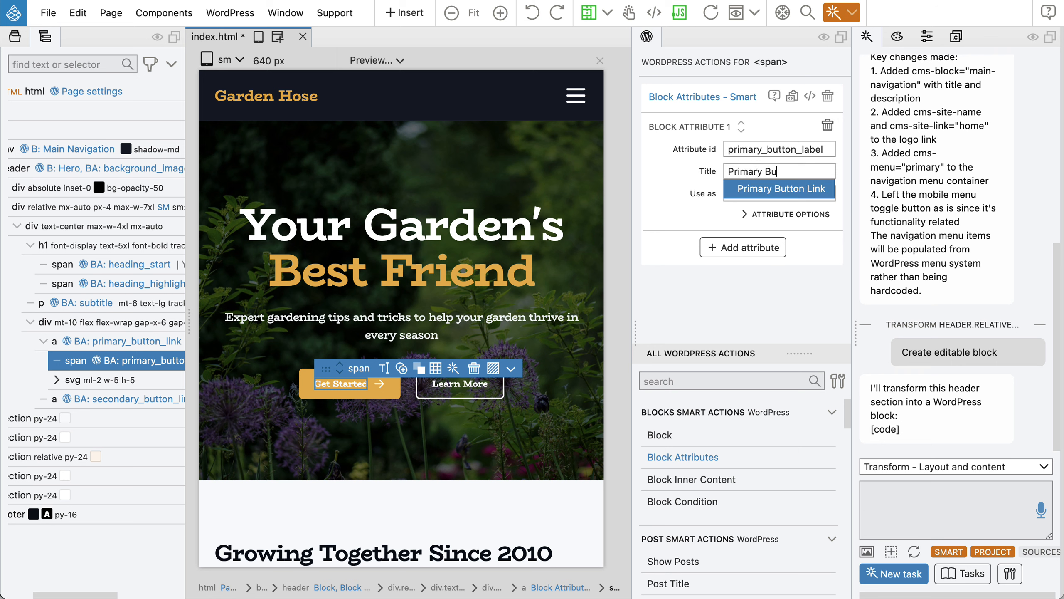
text(tton Label)
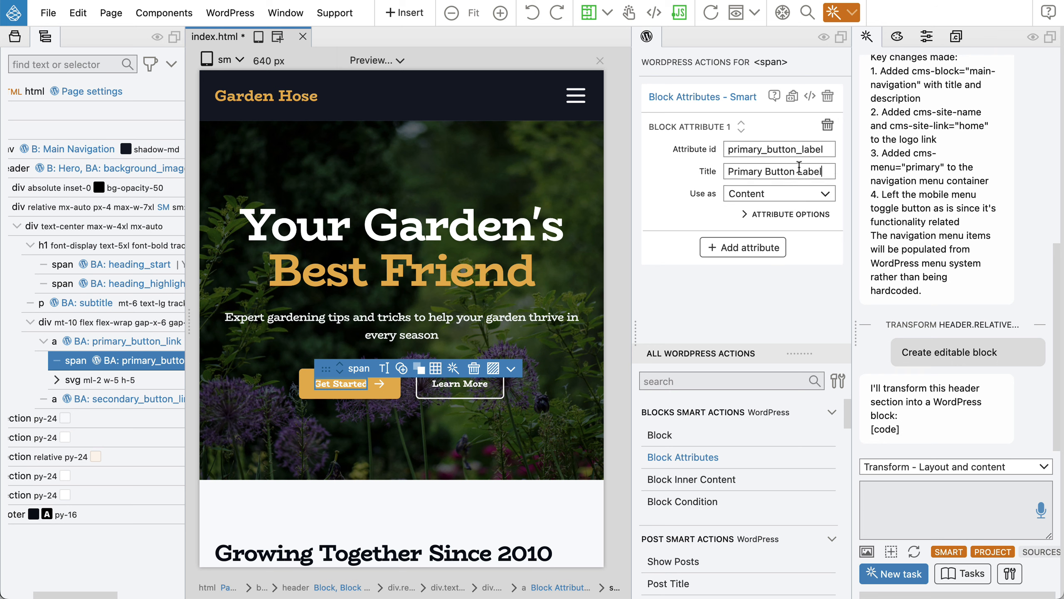
mouse_move(116, 365)
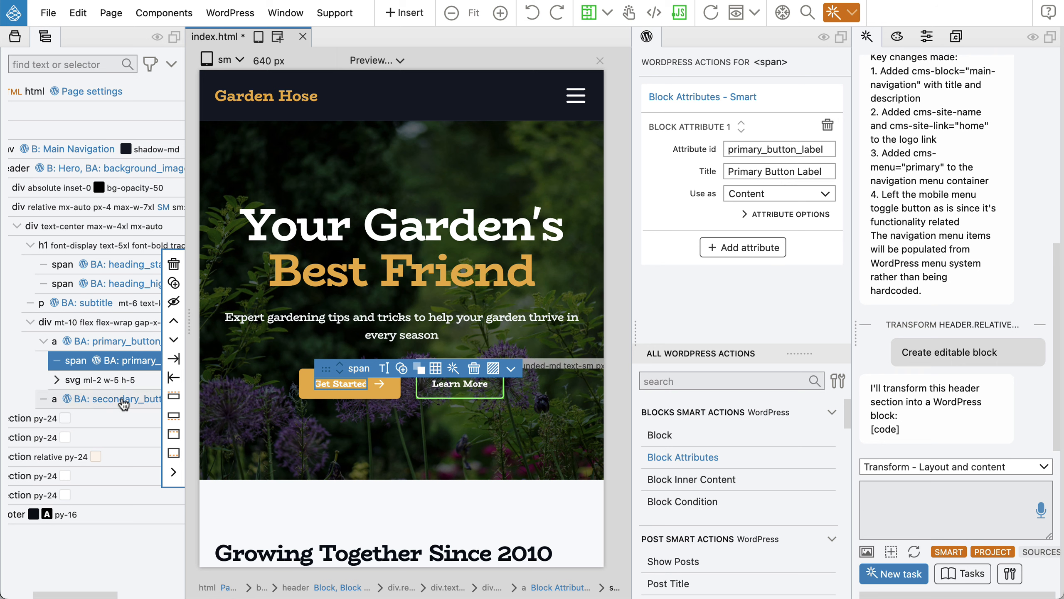
Change the Get Started span's attribute to id primary_button_text, title Primary Button Text, and save index.html.
click(105, 399)
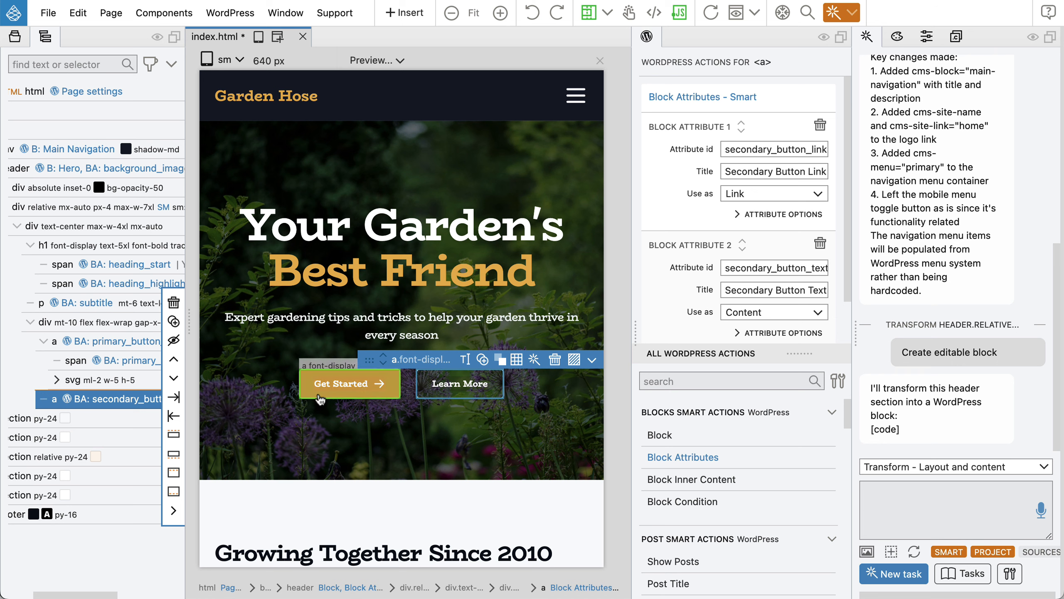
click(327, 385)
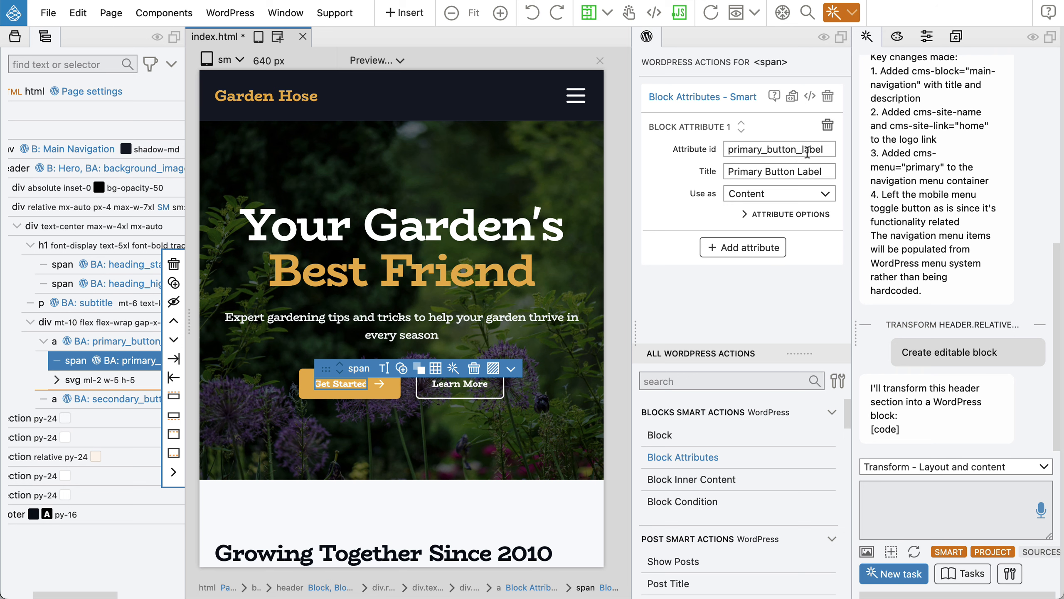
drag(802, 150, 828, 150)
text(text)
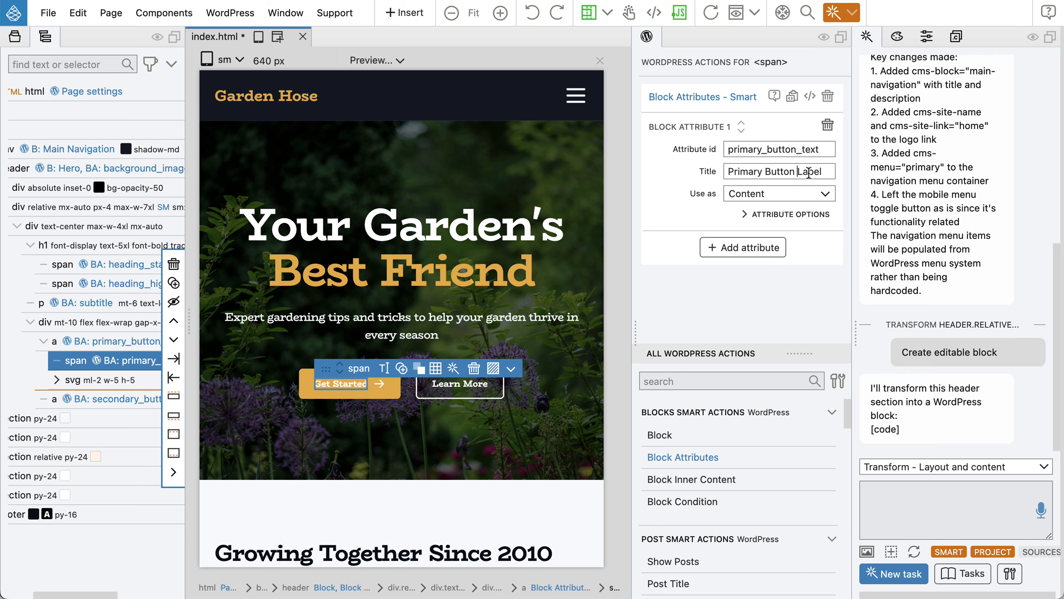
drag(797, 171, 822, 171)
text(Text)
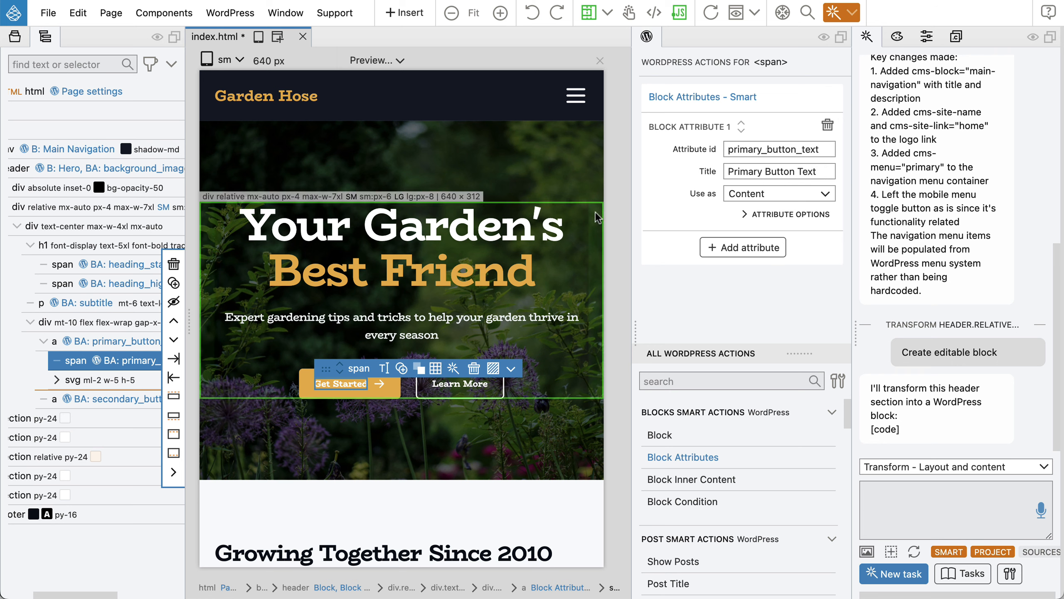
key(super+s)
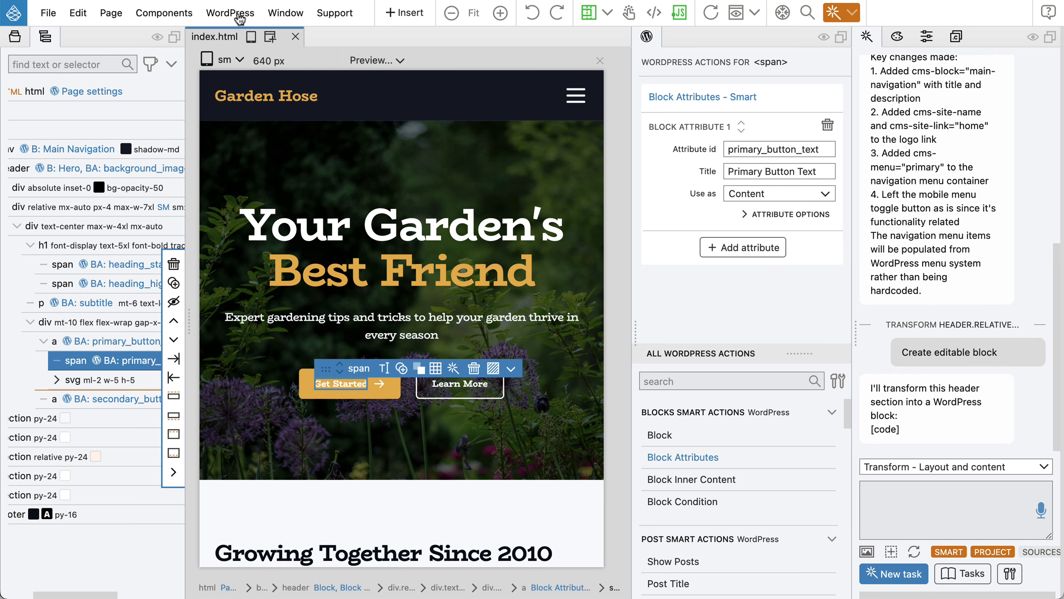
Export the page as the Styled Garden WordPress theme, then go to the WordPress Themes page.
click(240, 16)
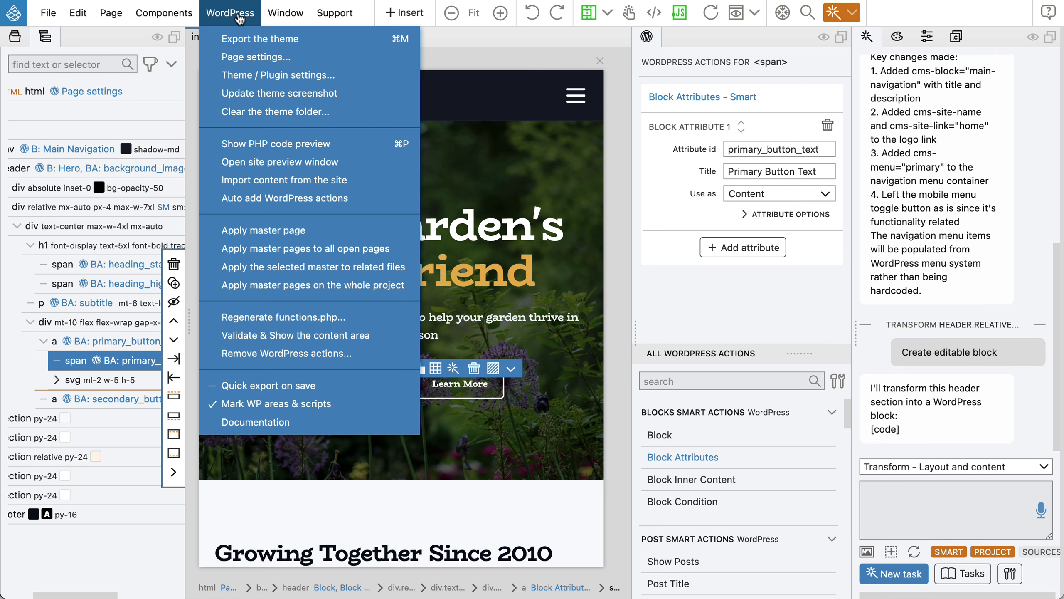
click(245, 39)
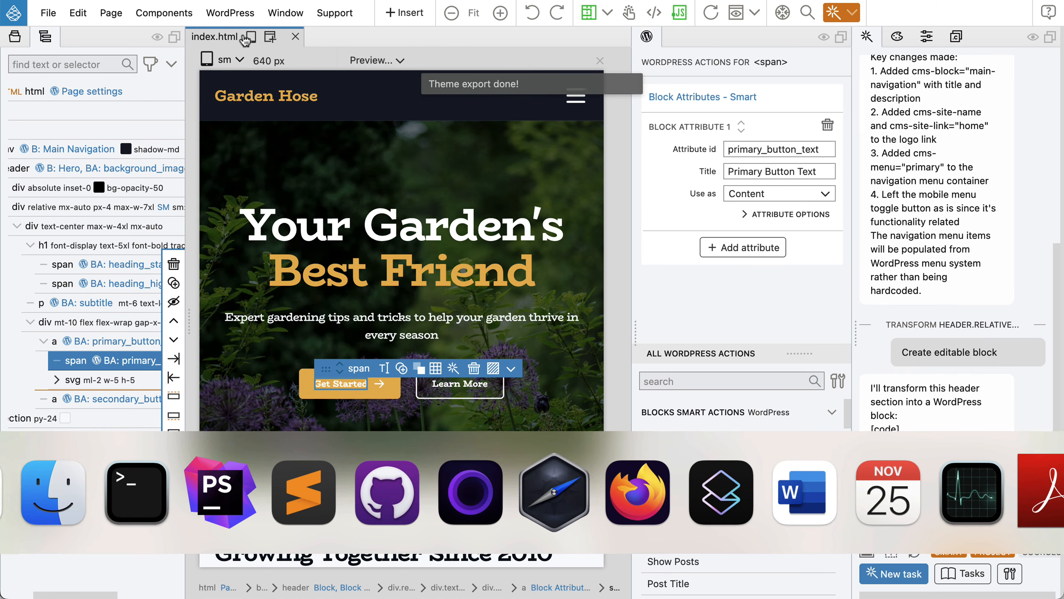
key(super+Tab)
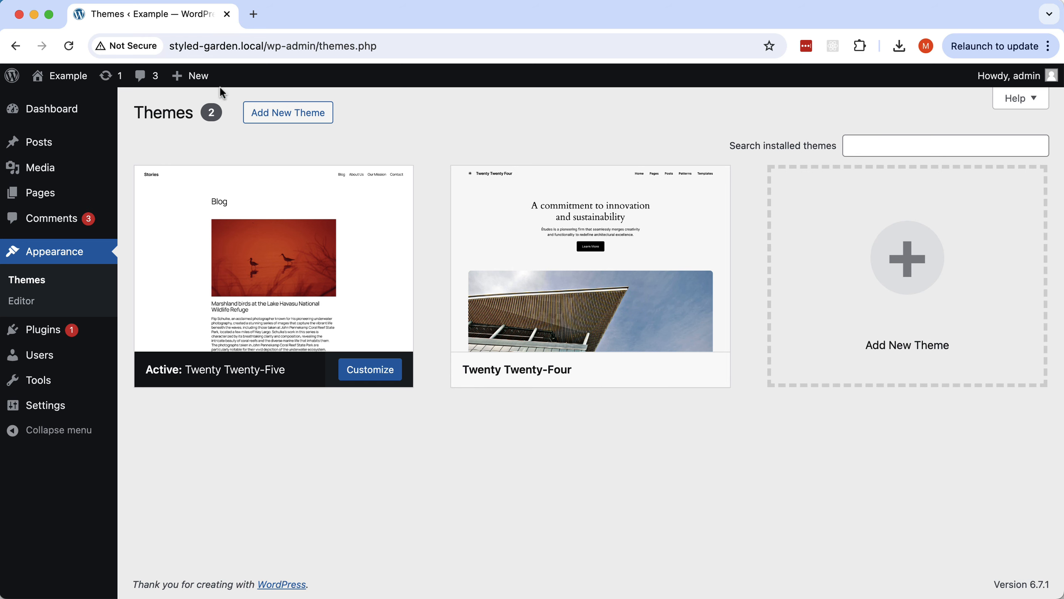
Reload WordPress Themes to show Styled Garden as a third theme, then return to Pinegrow.
click(69, 46)
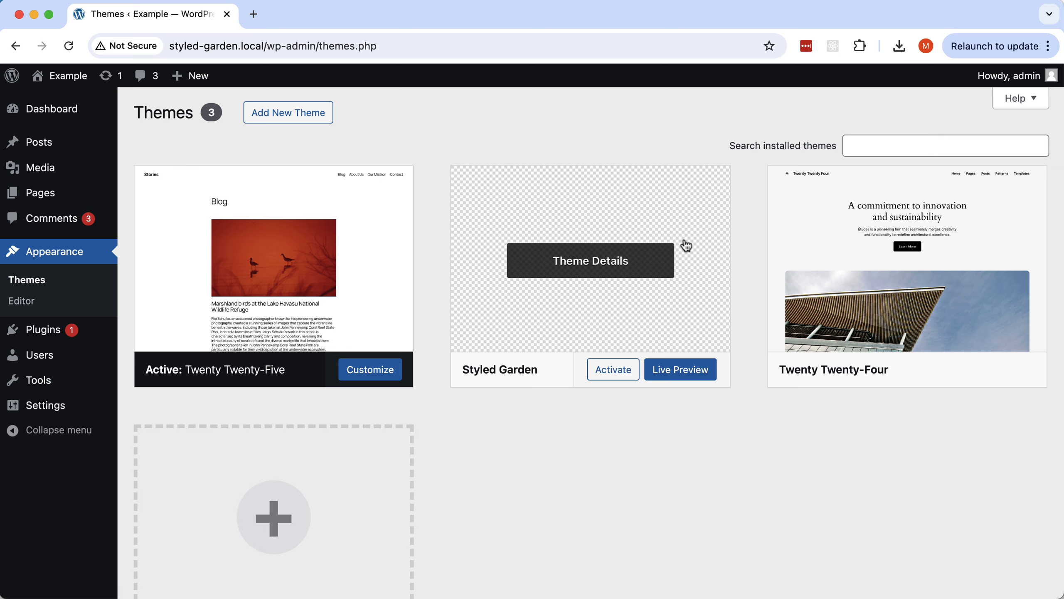
key(super+Tab)
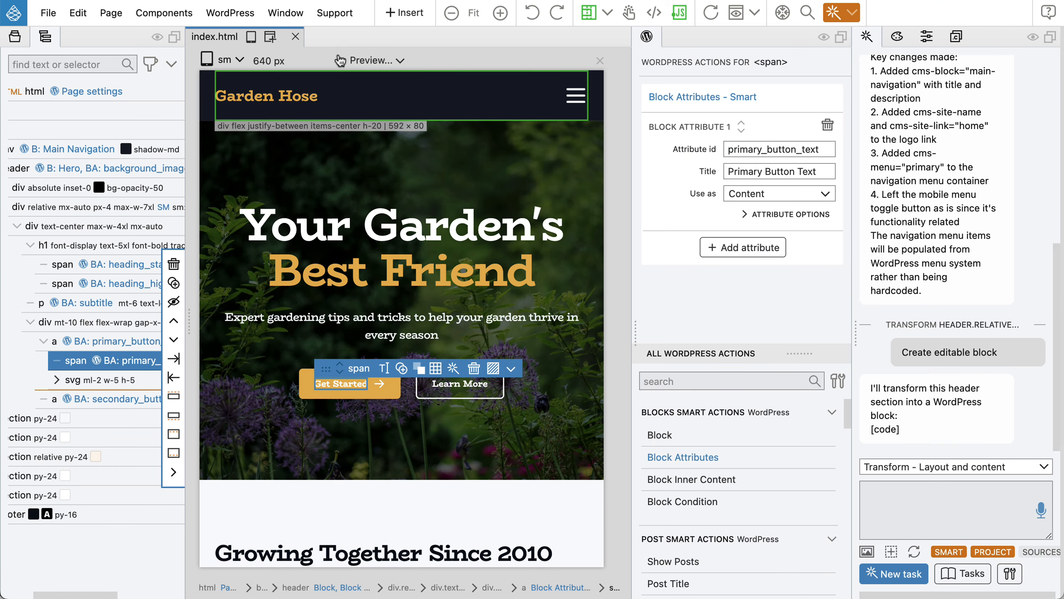
Update the theme screenshot via the WordPress menu, then return to the WordPress Themes page.
click(230, 14)
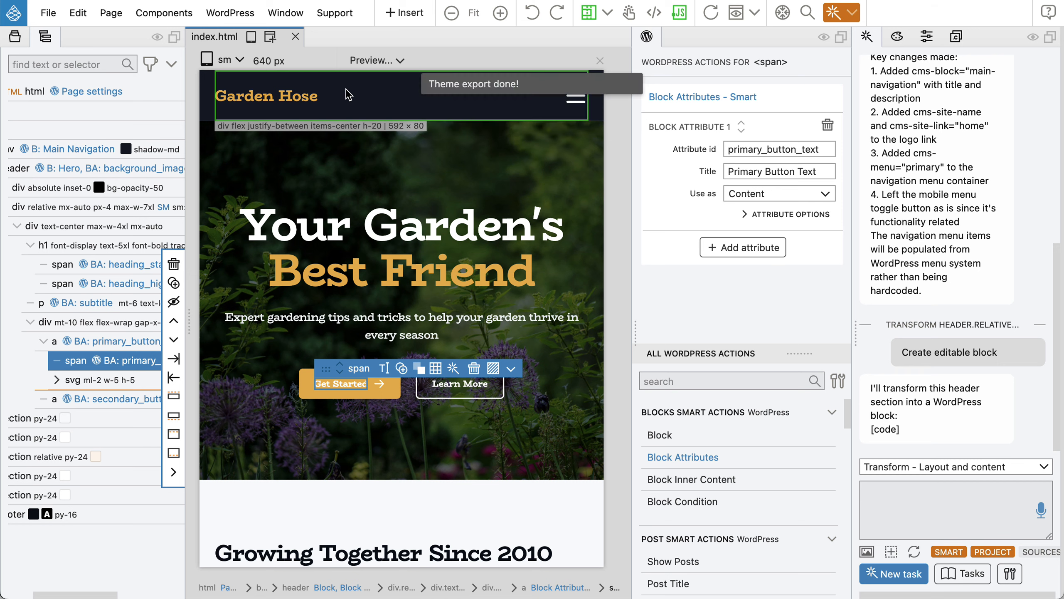
key(super+Tab)
Reload Themes, activate Styled Garden with its Garden Hose screenshot, and visit styled-garden.local.
click(67, 46)
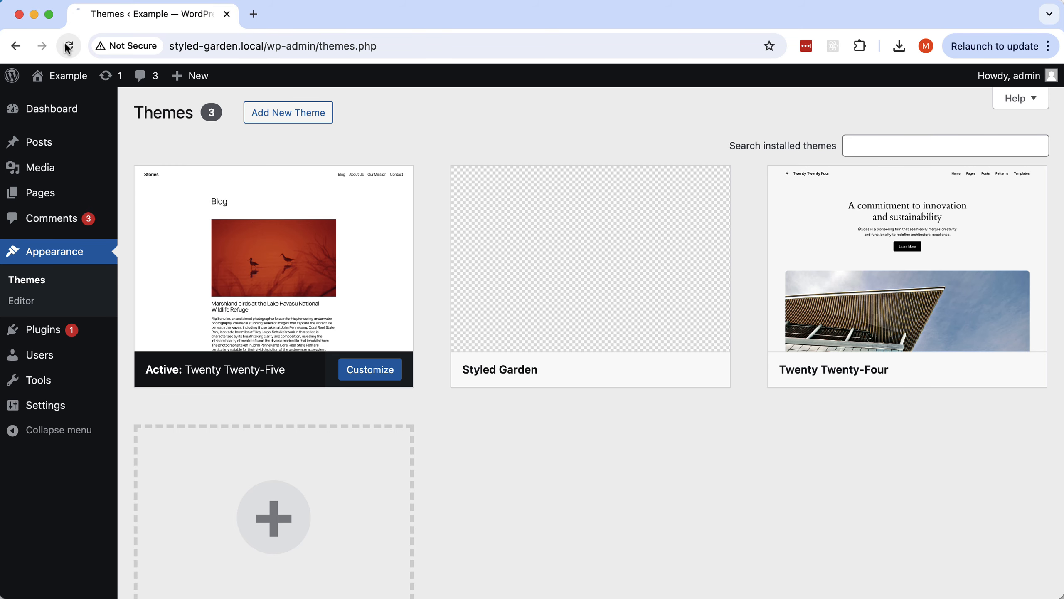
mouse_move(547, 352)
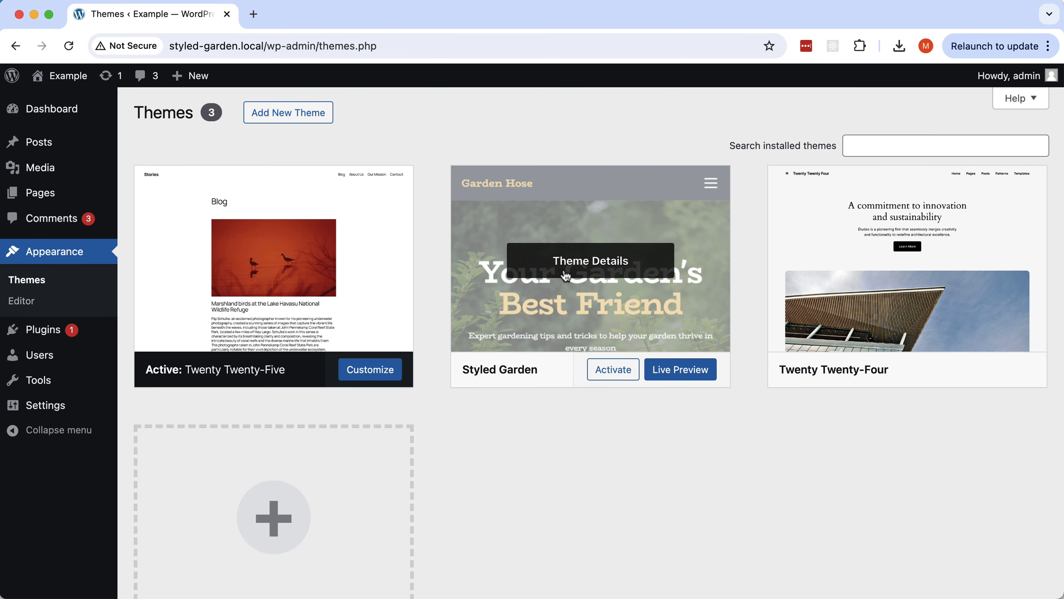
click(603, 371)
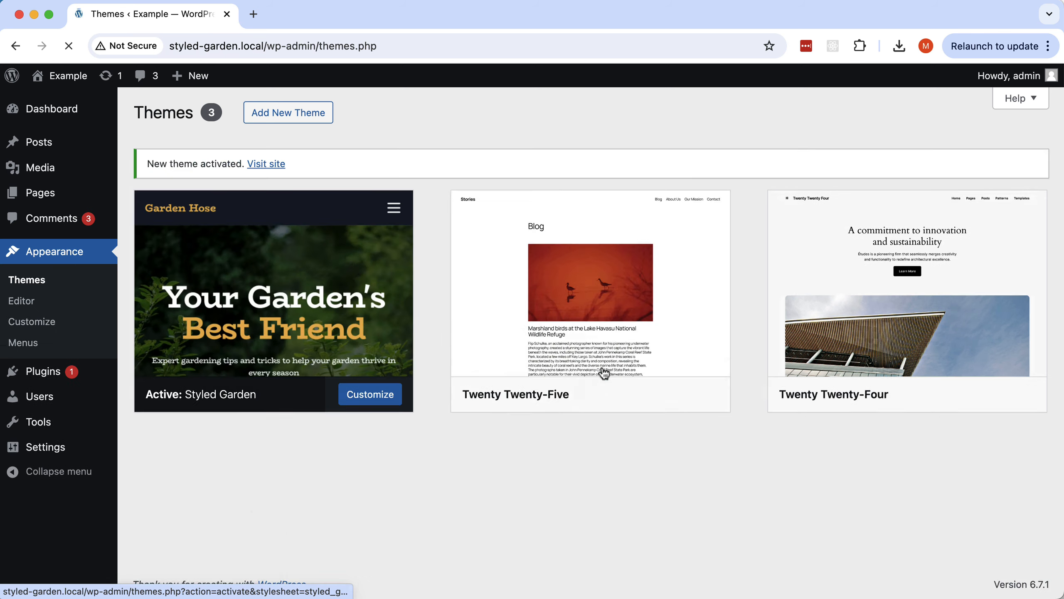
mouse_move(204, 333)
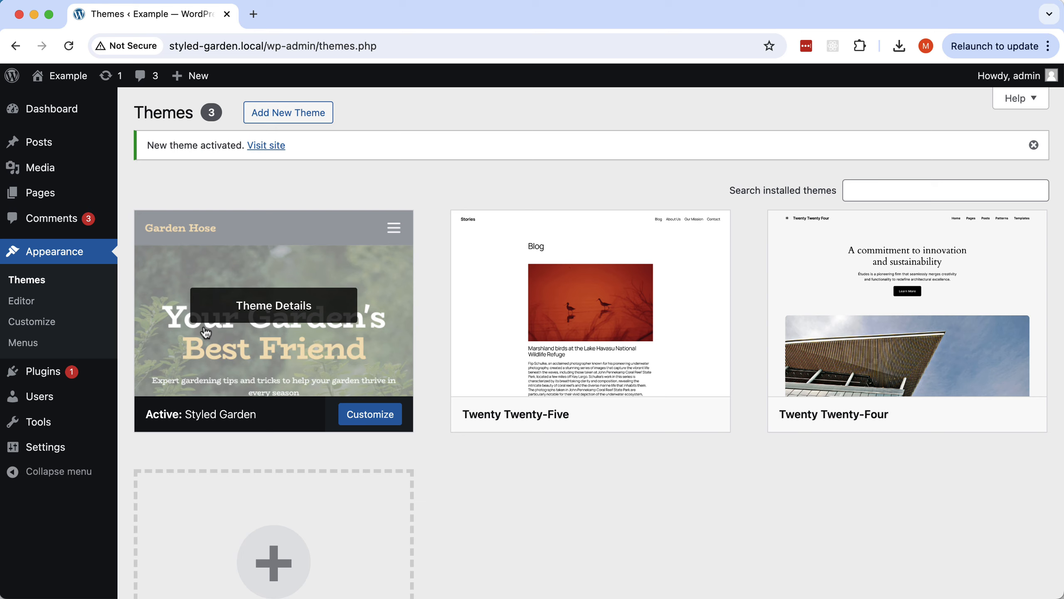
click(266, 146)
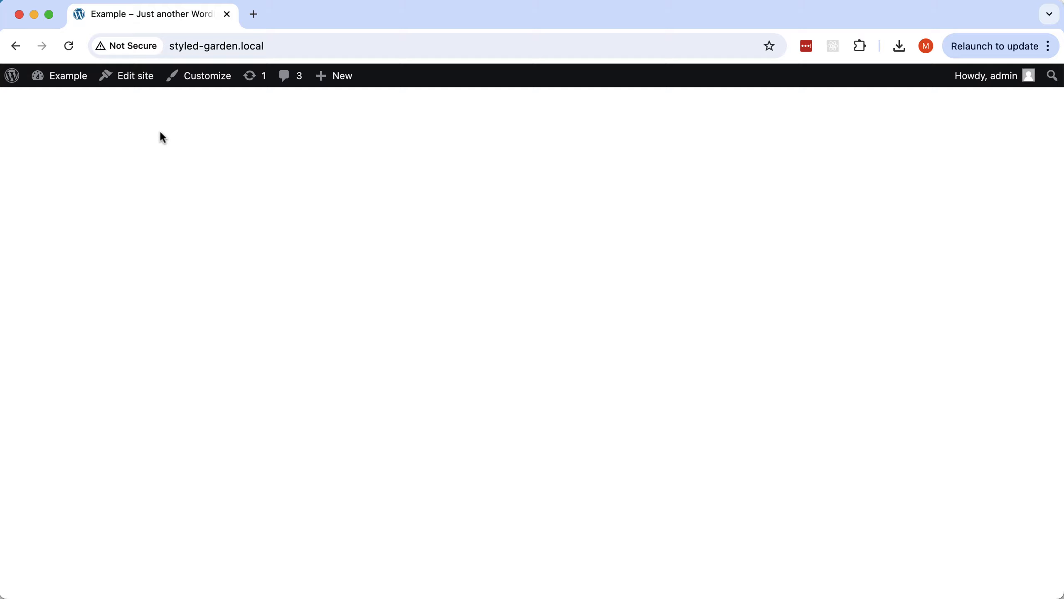
Choose Edit site in the admin bar to edit the Styled Garden Index template.
click(138, 82)
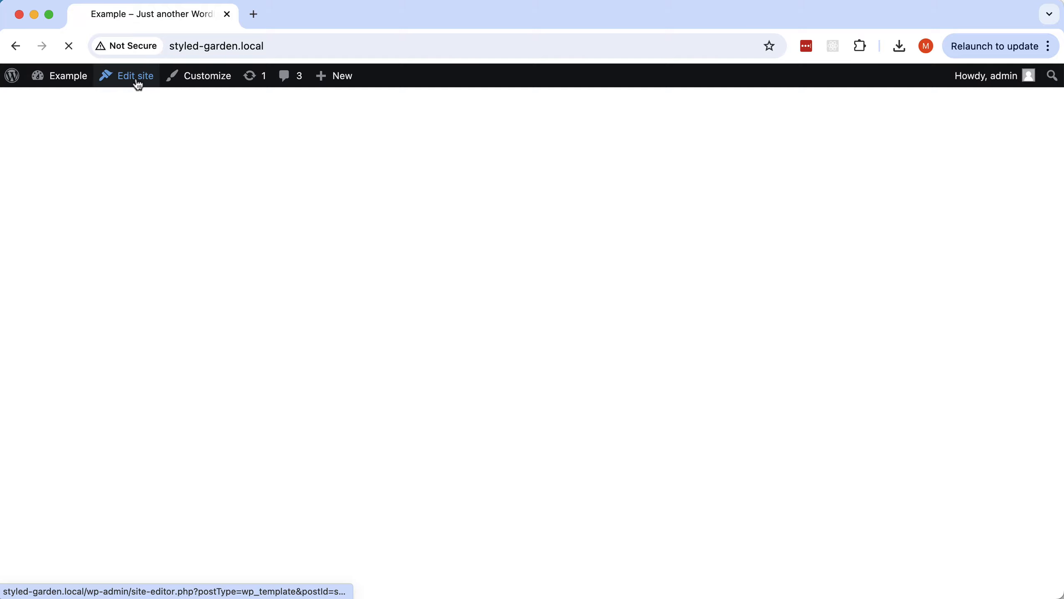
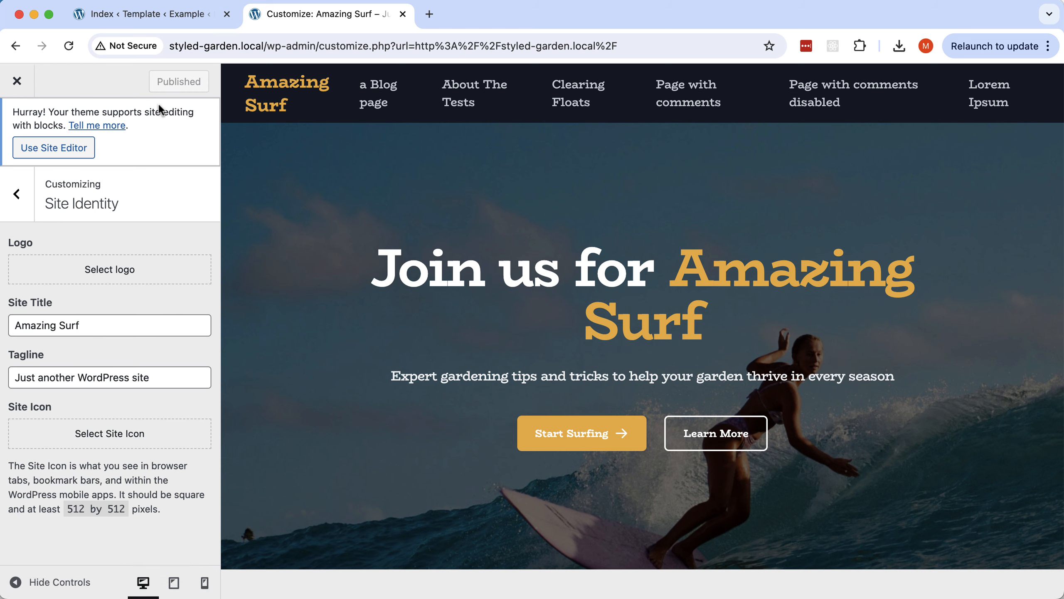
Close the Customizer and scroll through the live Amazing Surf site, then return to Pinegrow.
click(16, 80)
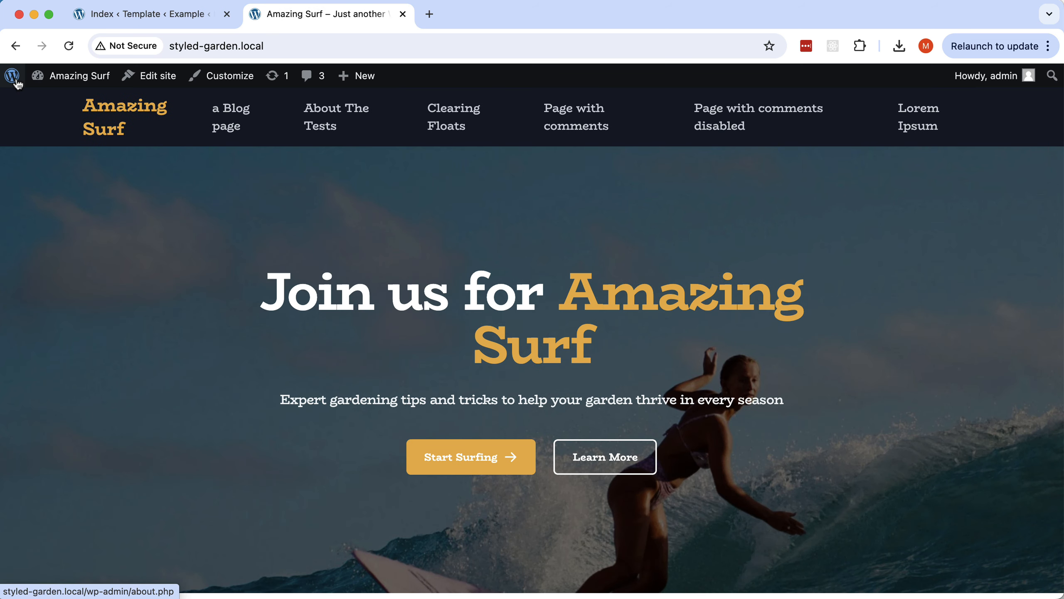
scroll(608, 344, down, 2)
scroll(608, 345, up, 2)
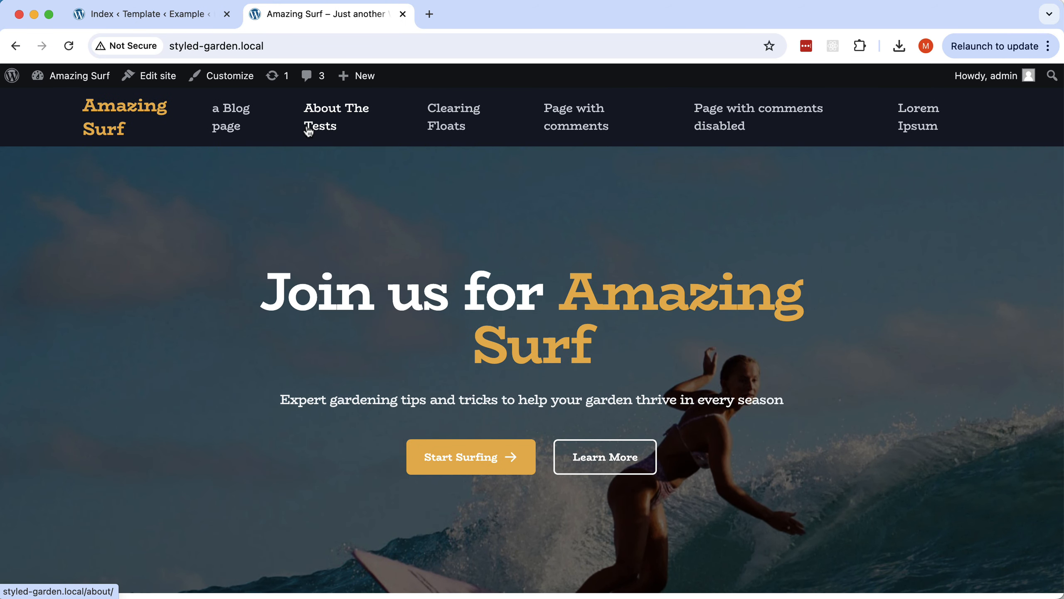
key(super+Tab)
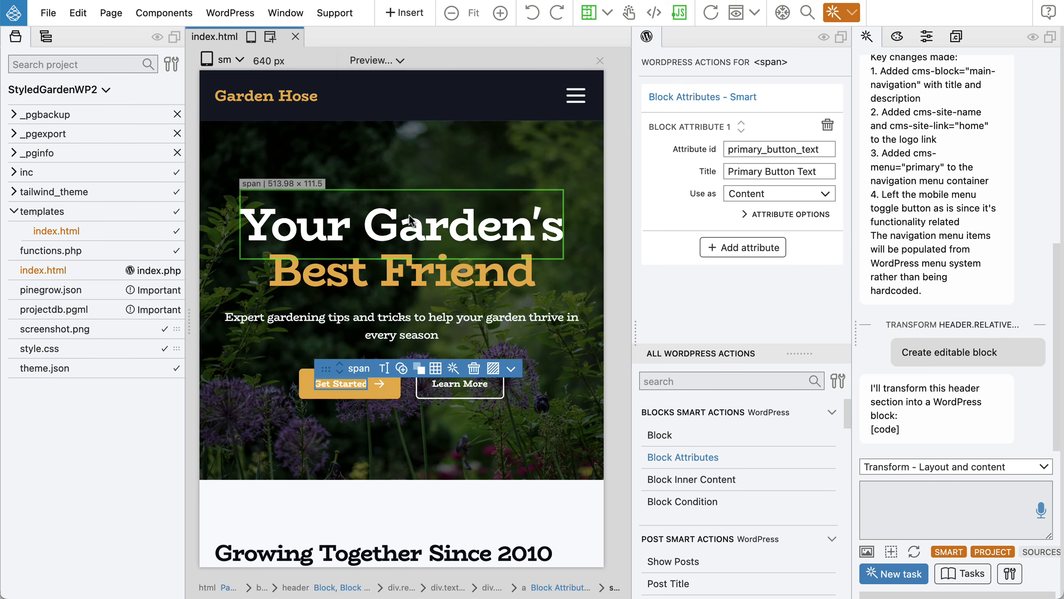
Select the 'Growing Together Since 2010' section in the Tree and add a WordPress Block action.
click(45, 39)
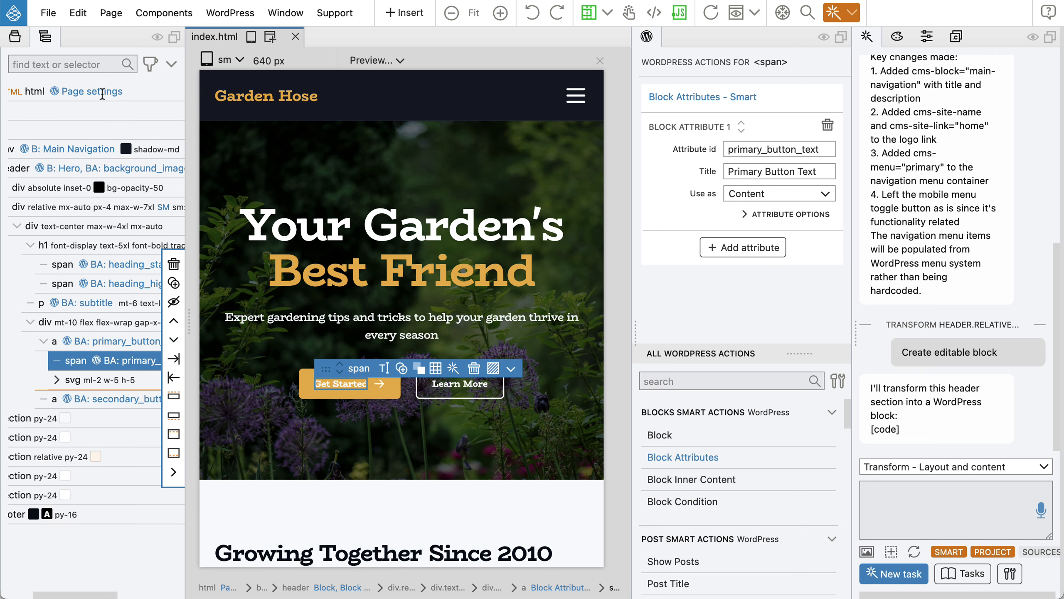
scroll(50, 168, left, 3)
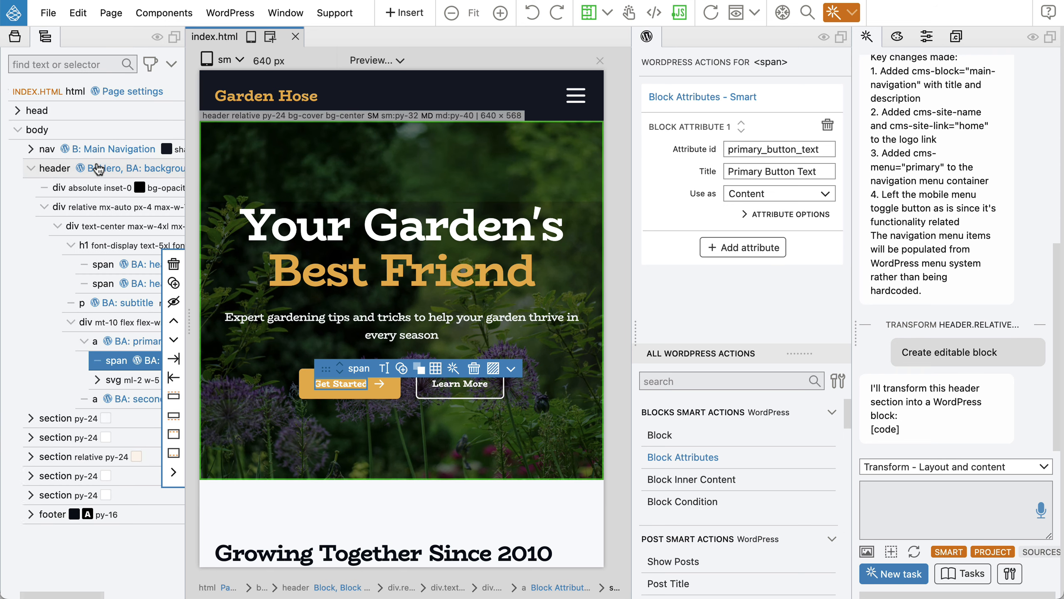
click(43, 168)
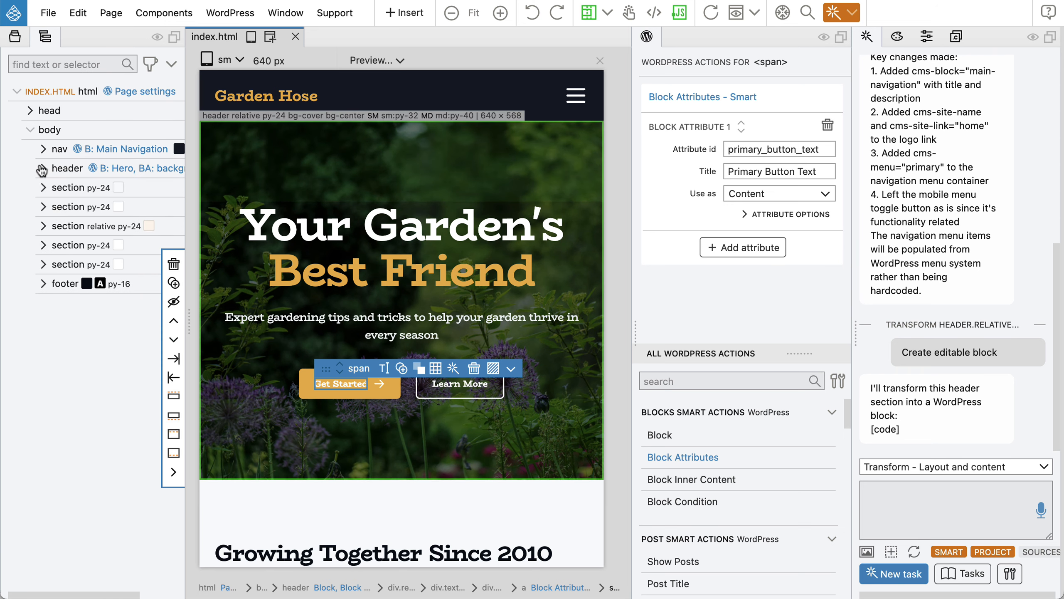
click(65, 193)
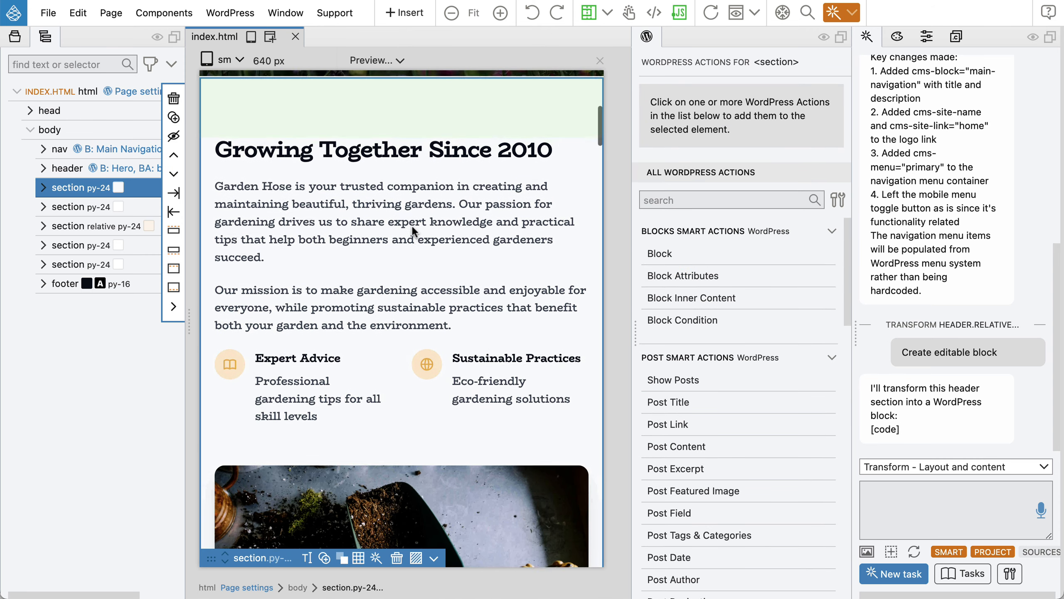
scroll(412, 225, down, 8)
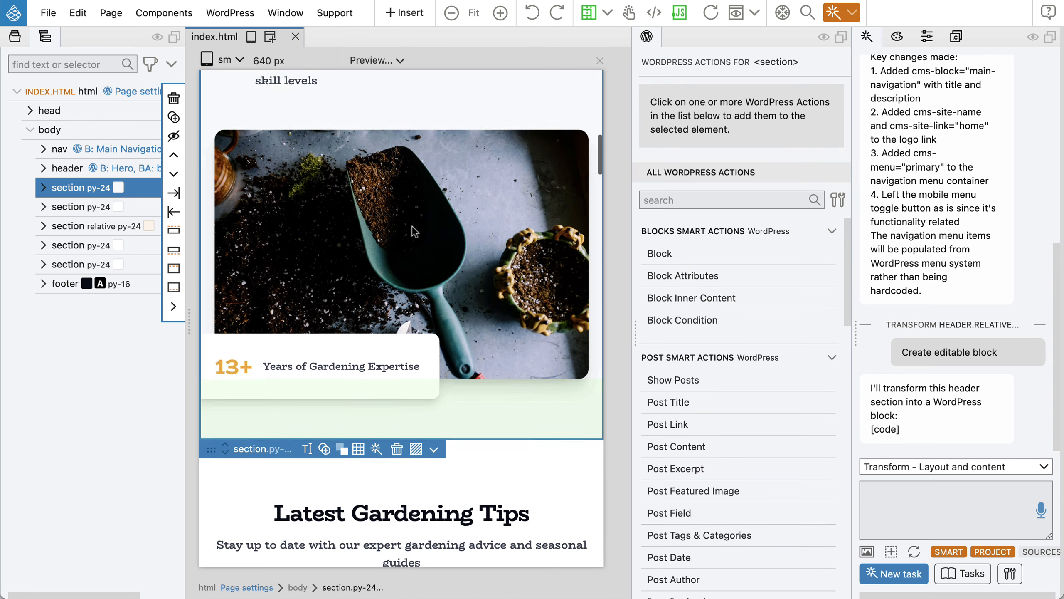
scroll(412, 227, up, 8)
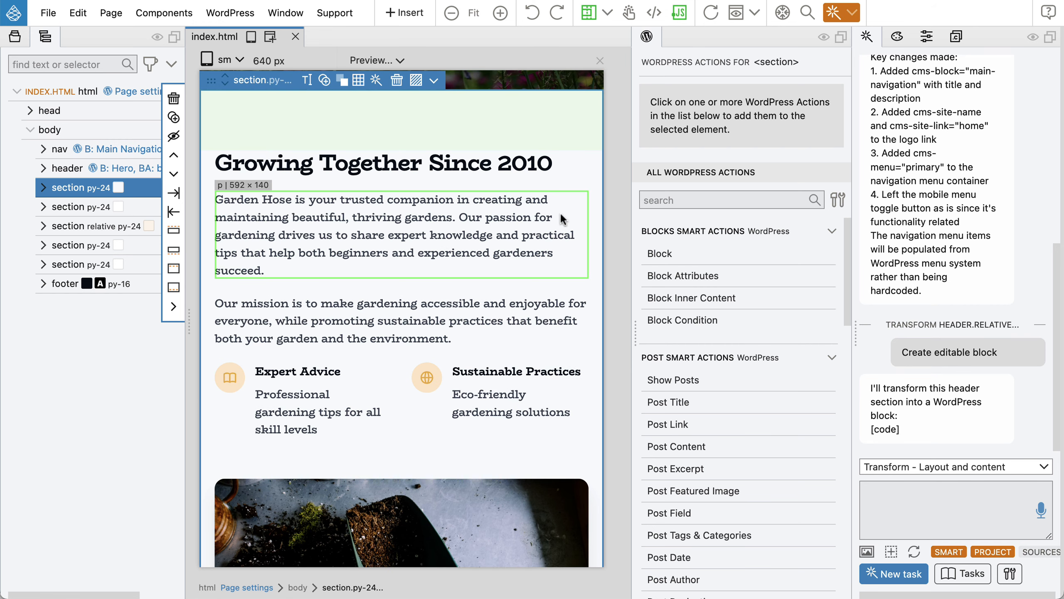
click(657, 254)
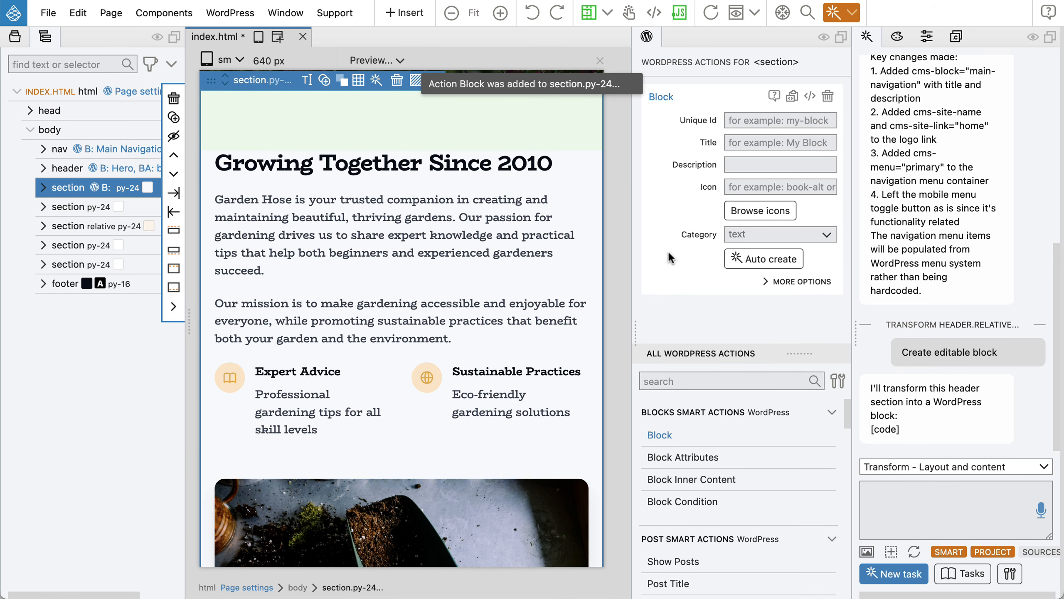
Auto create the 'about-history' block with editable title, description, features and image attributes.
click(763, 258)
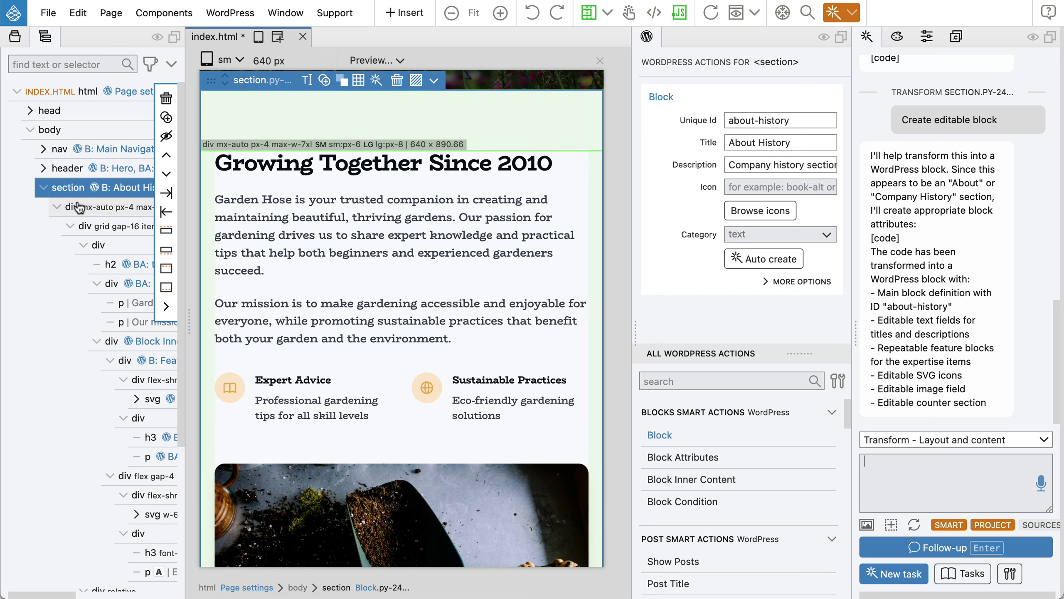
scroll(79, 207, down, 2)
scroll(78, 207, right, 2)
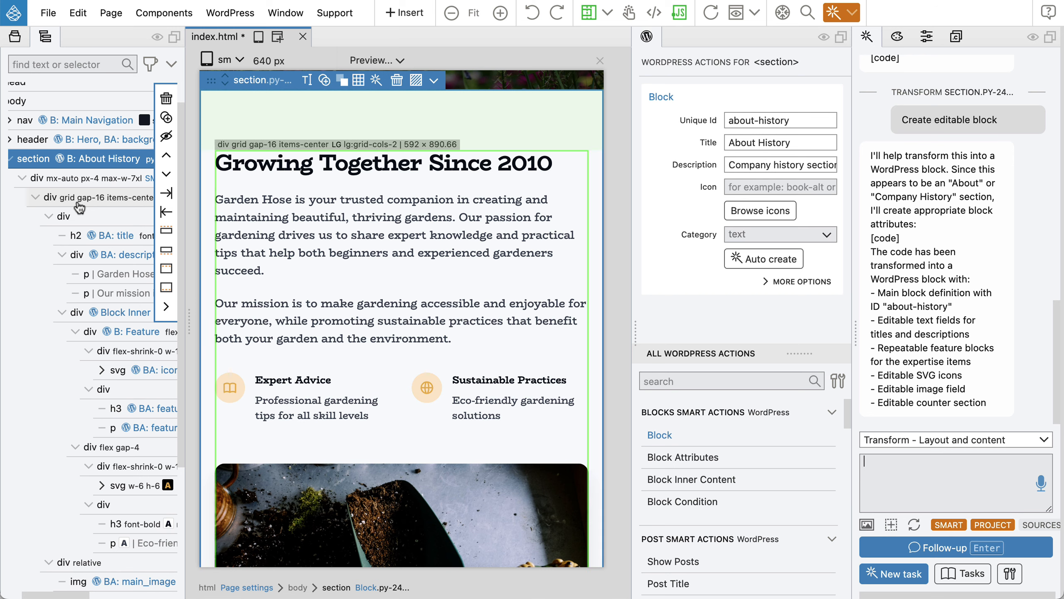
click(108, 239)
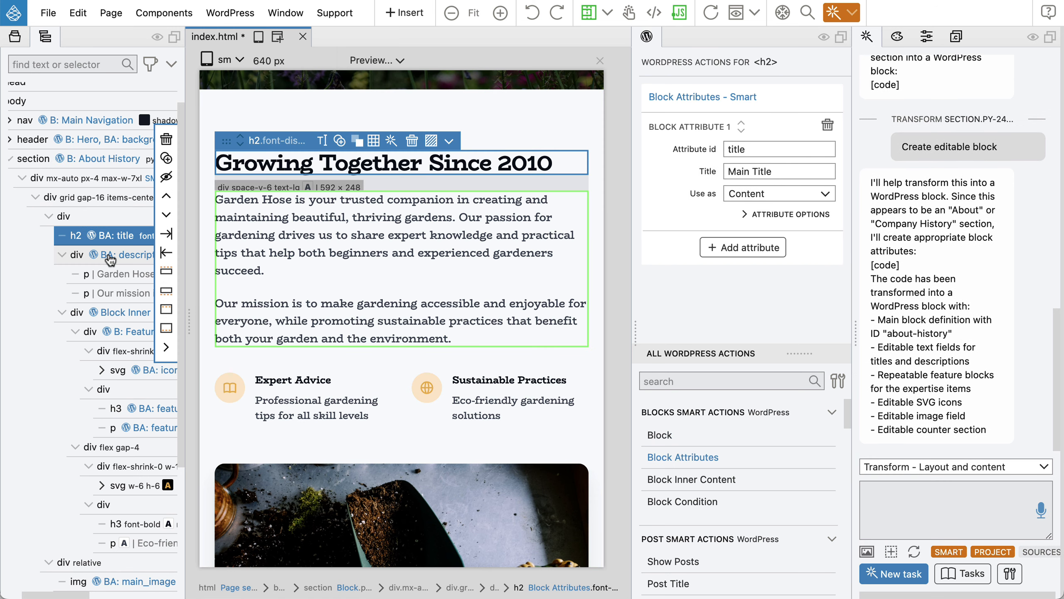
click(109, 256)
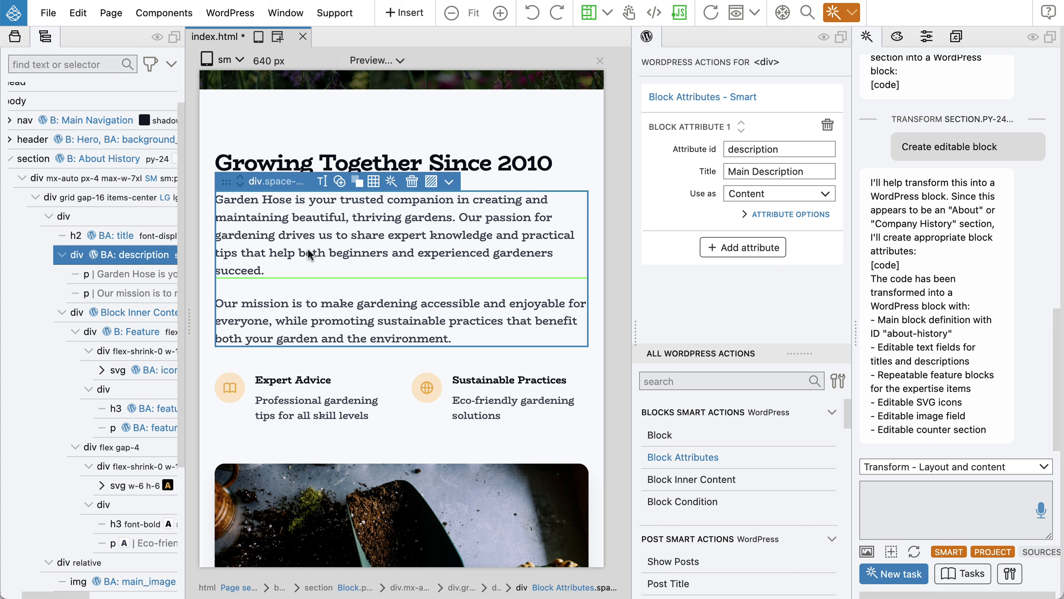
mouse_move(123, 258)
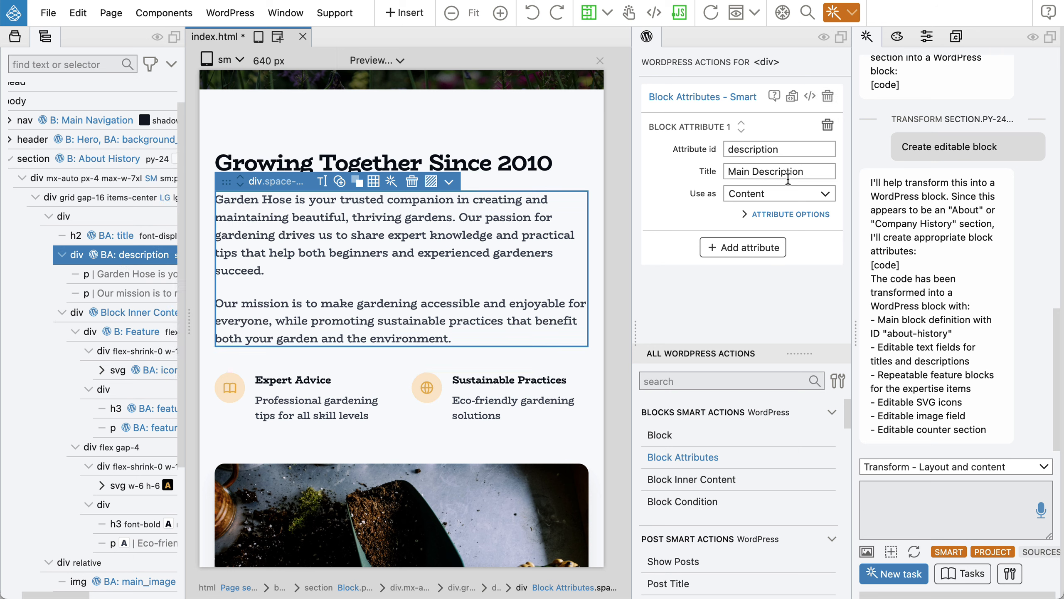
click(785, 215)
scroll(768, 248, down, 2)
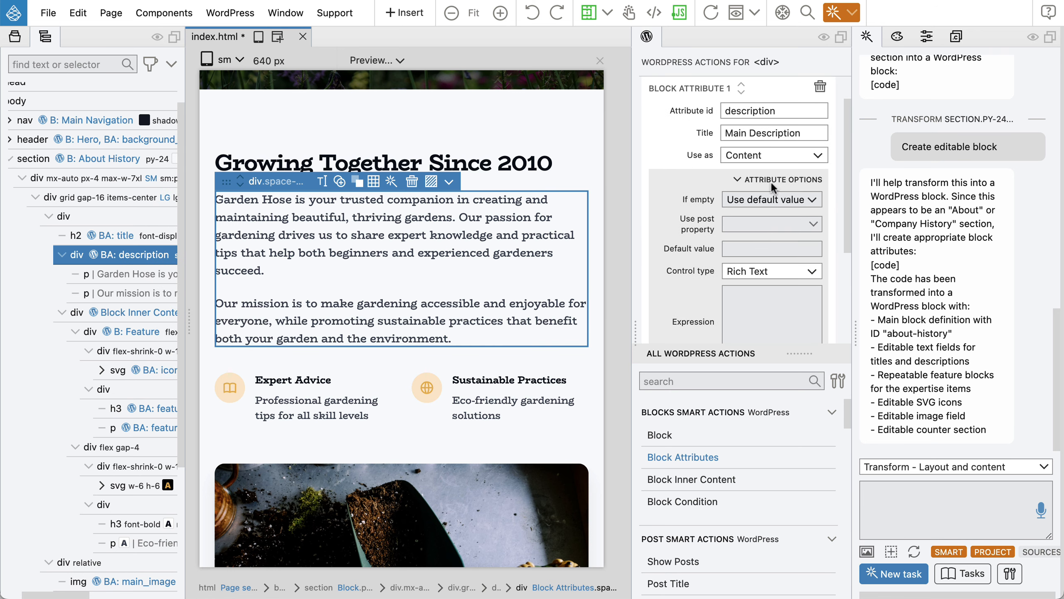
click(771, 180)
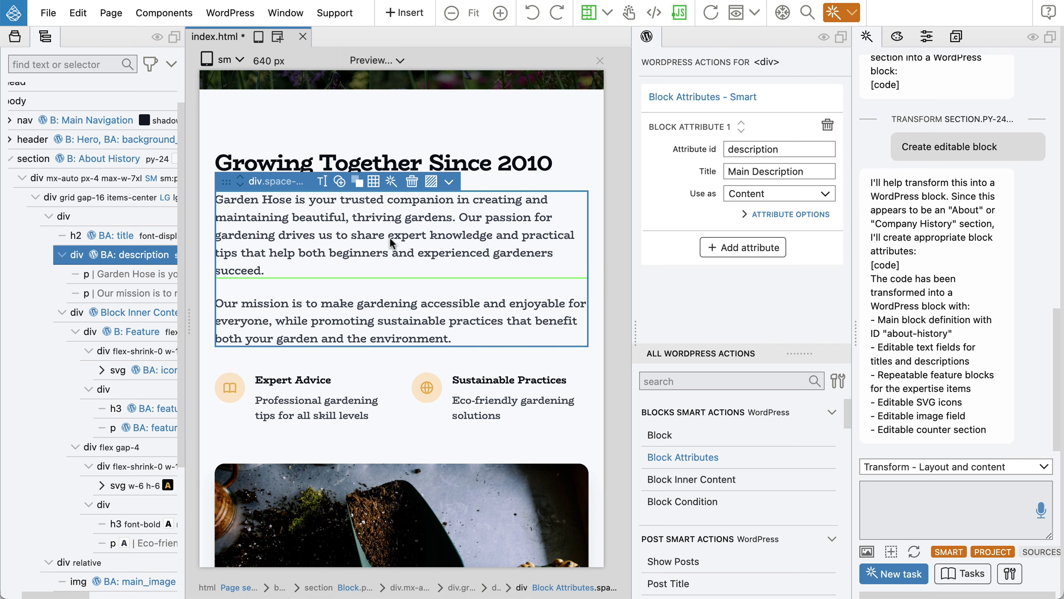
scroll(390, 244, down, 3)
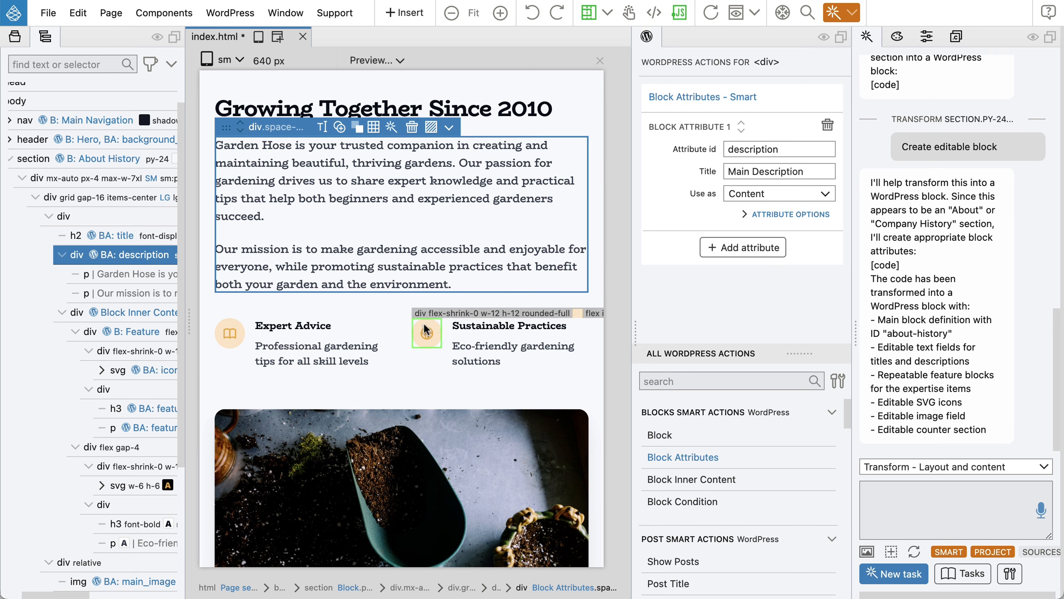
mouse_move(96, 268)
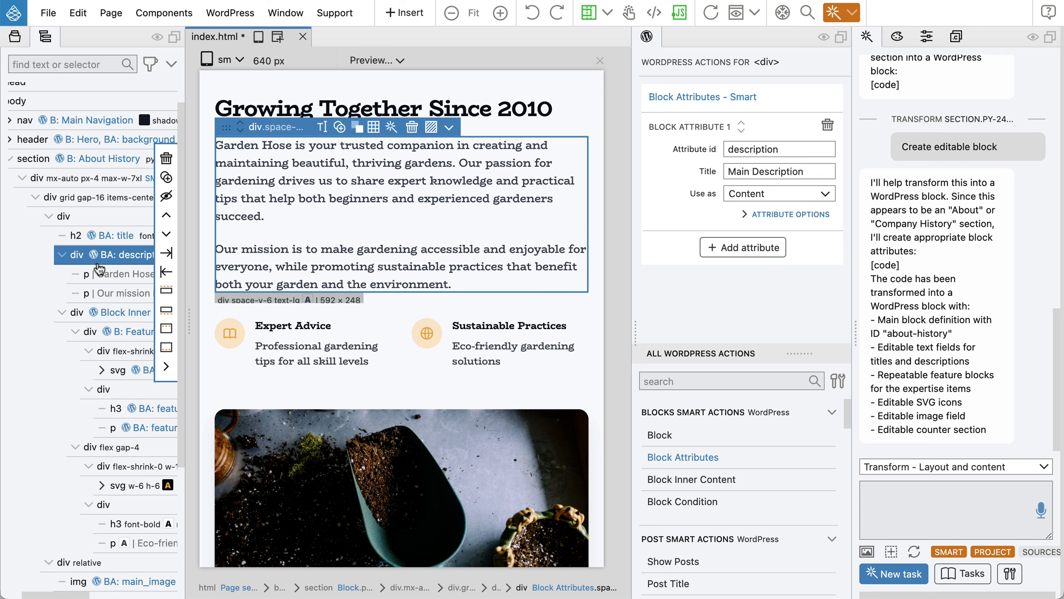
click(123, 312)
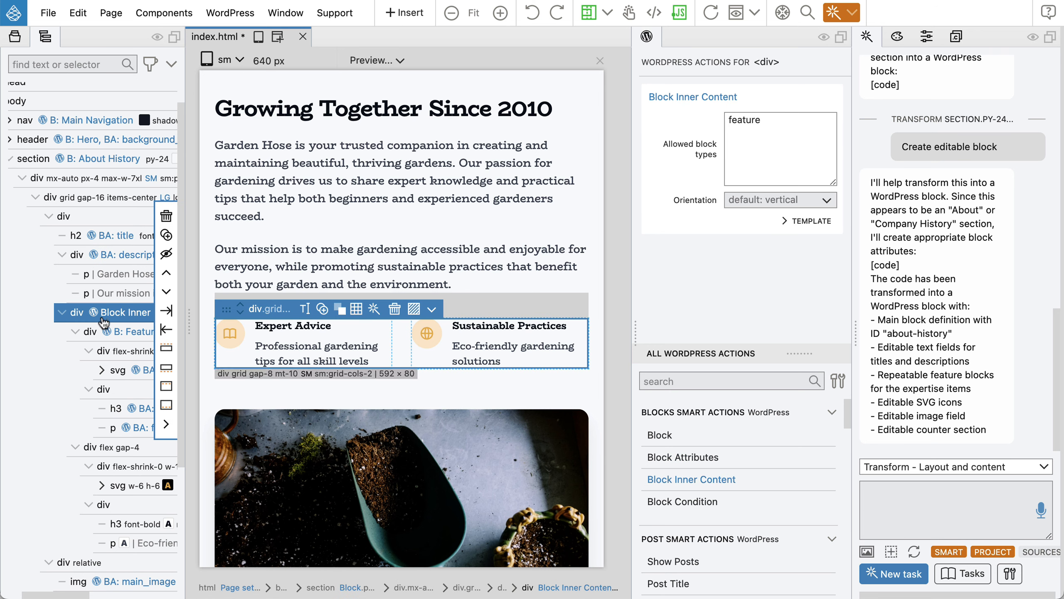
scroll(113, 339, left, 3)
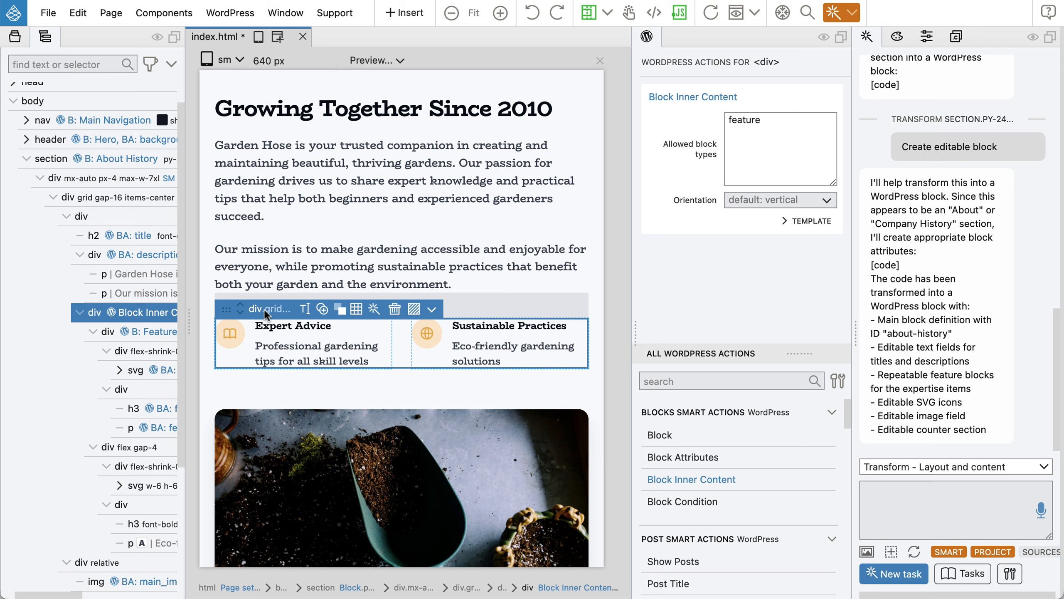
mouse_move(153, 318)
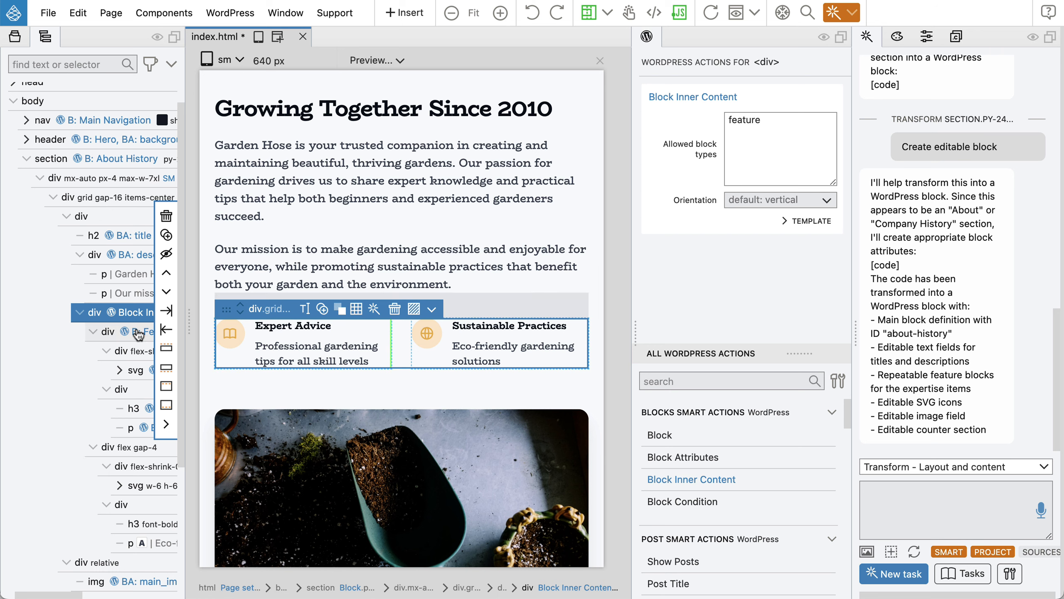
click(138, 331)
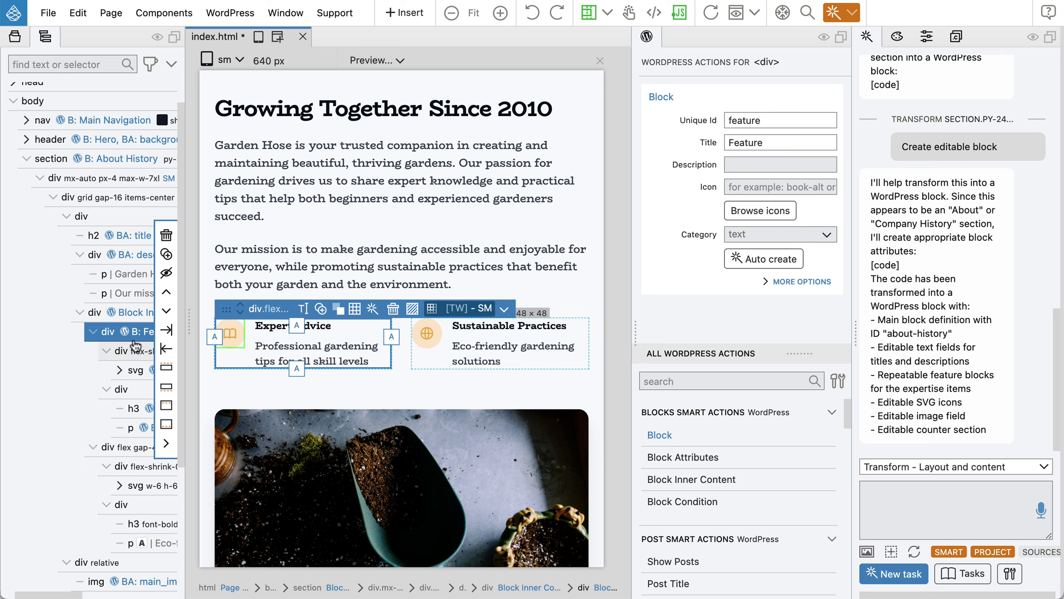
click(802, 282)
scroll(802, 285, down, 5)
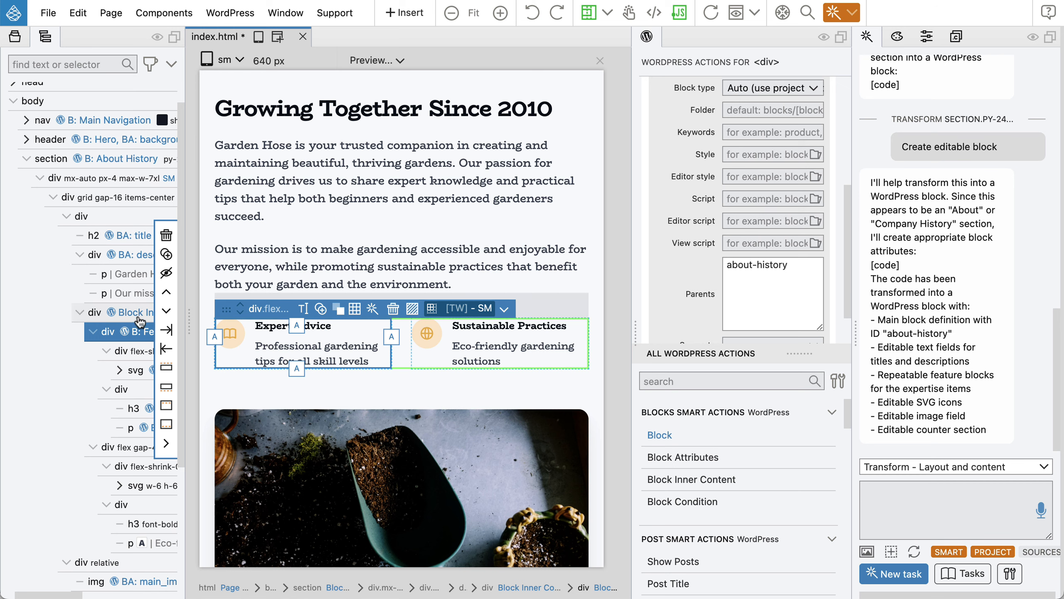
click(137, 317)
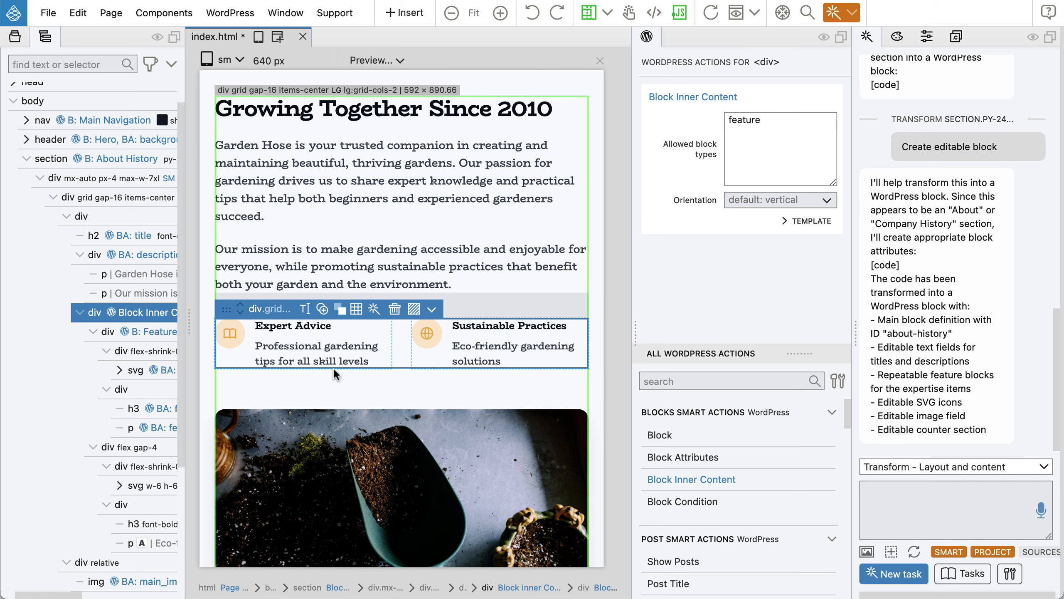
scroll(340, 370, down, 5)
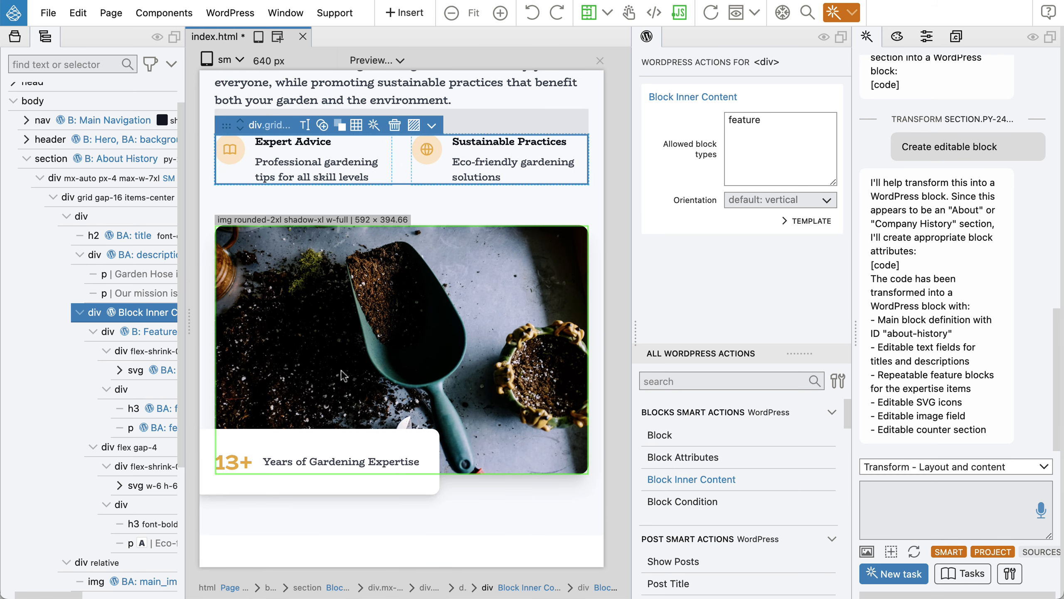
Inspect the trowel image, overlay box, 13+ counter and expertise label to check their attributes.
click(353, 335)
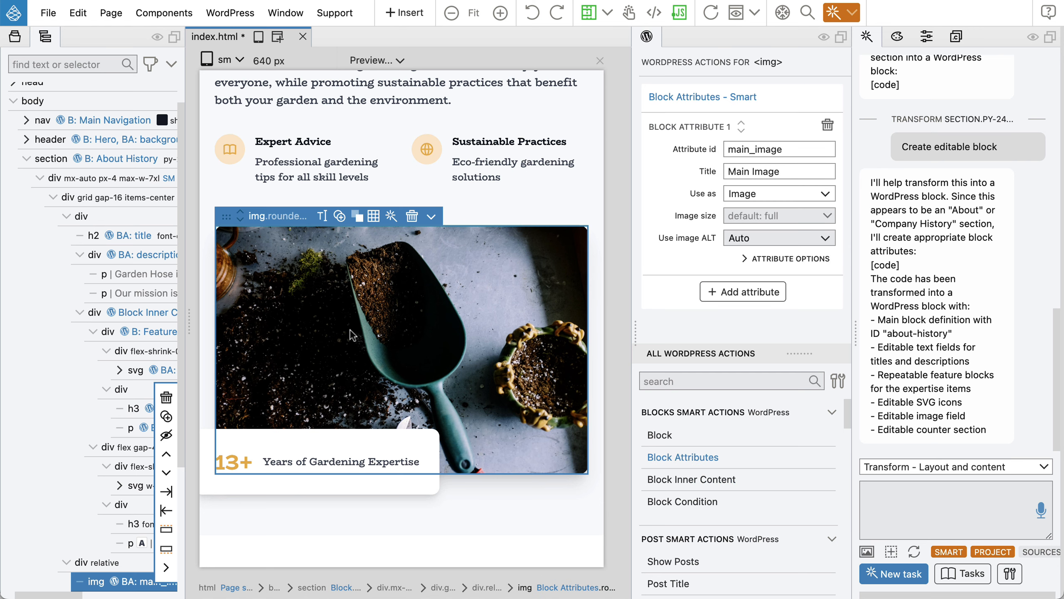
scroll(99, 373, down, 5)
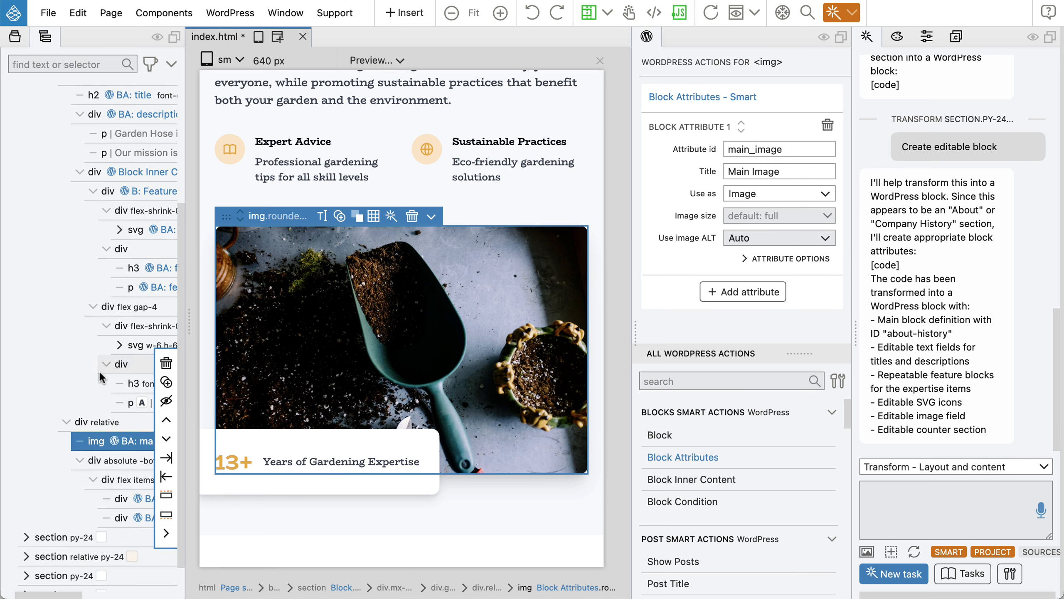
click(222, 489)
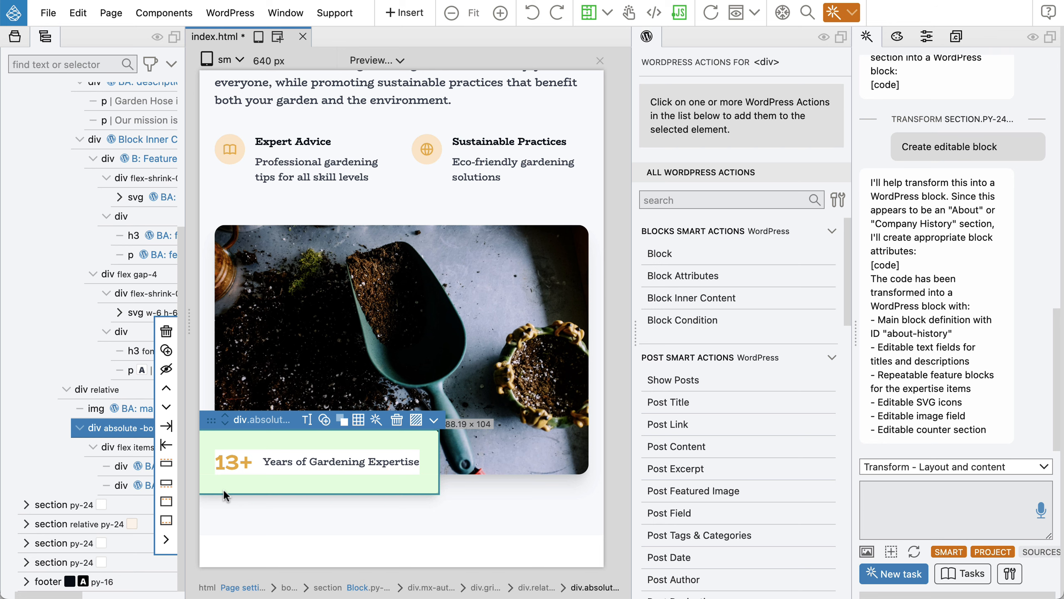
click(237, 462)
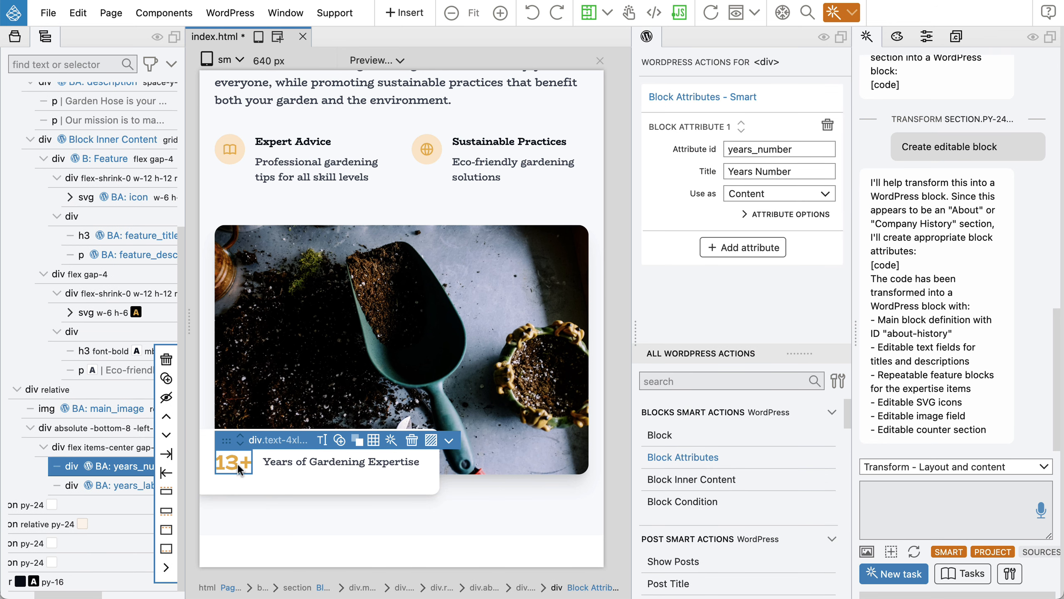
click(331, 459)
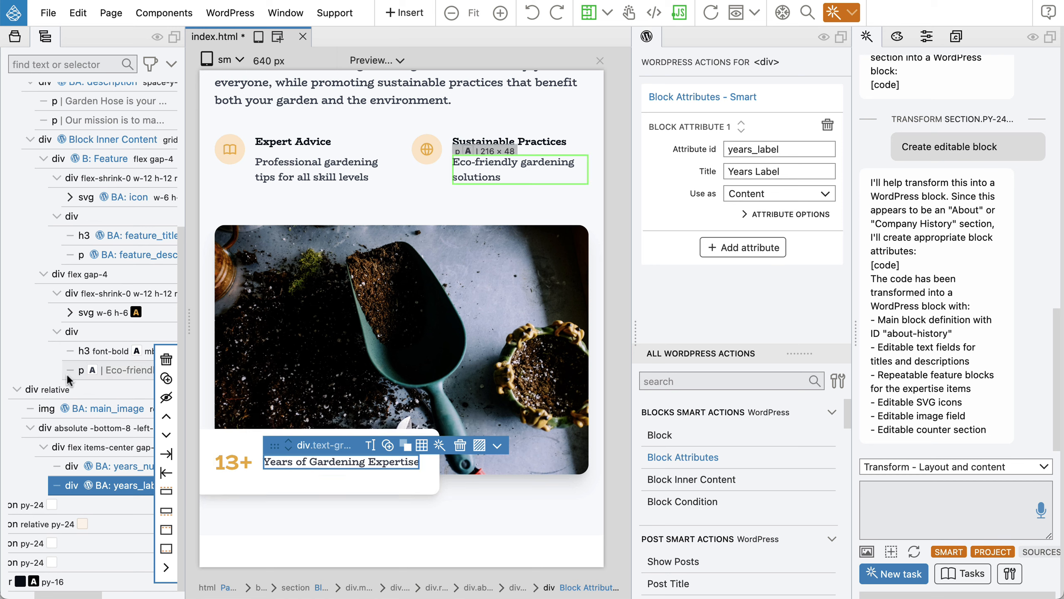
scroll(67, 377, up, 5)
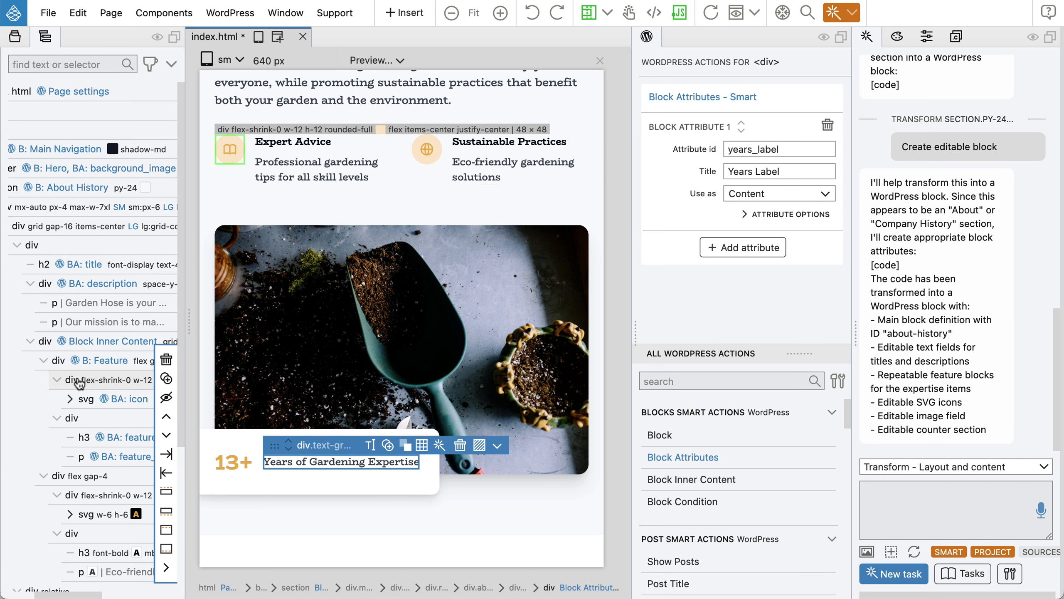
scroll(80, 382, left, 3)
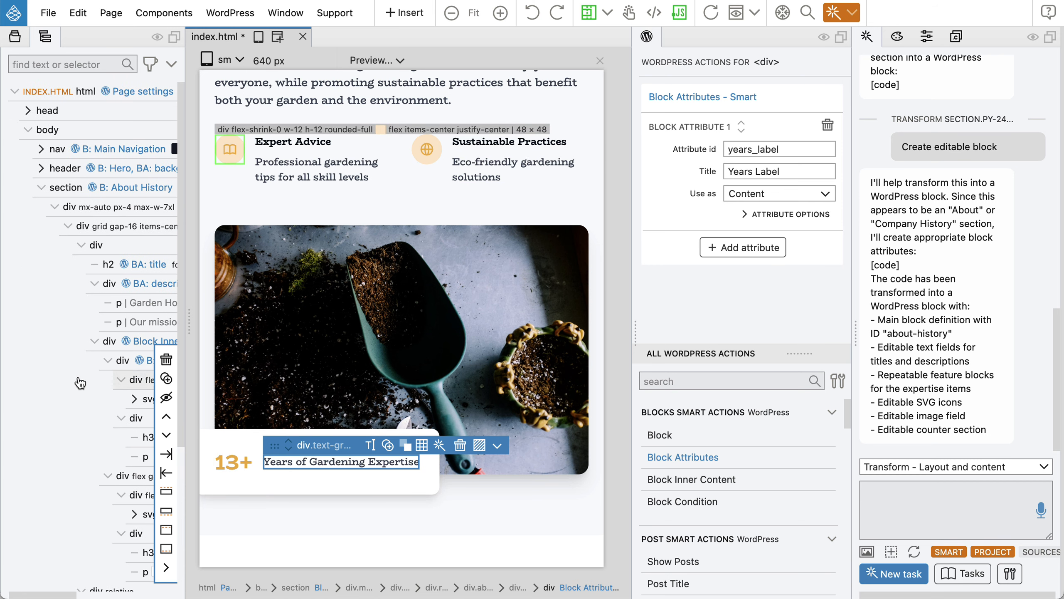
Select the About History section, save index.html to export the theme, and switch to the browser.
click(43, 188)
click(65, 190)
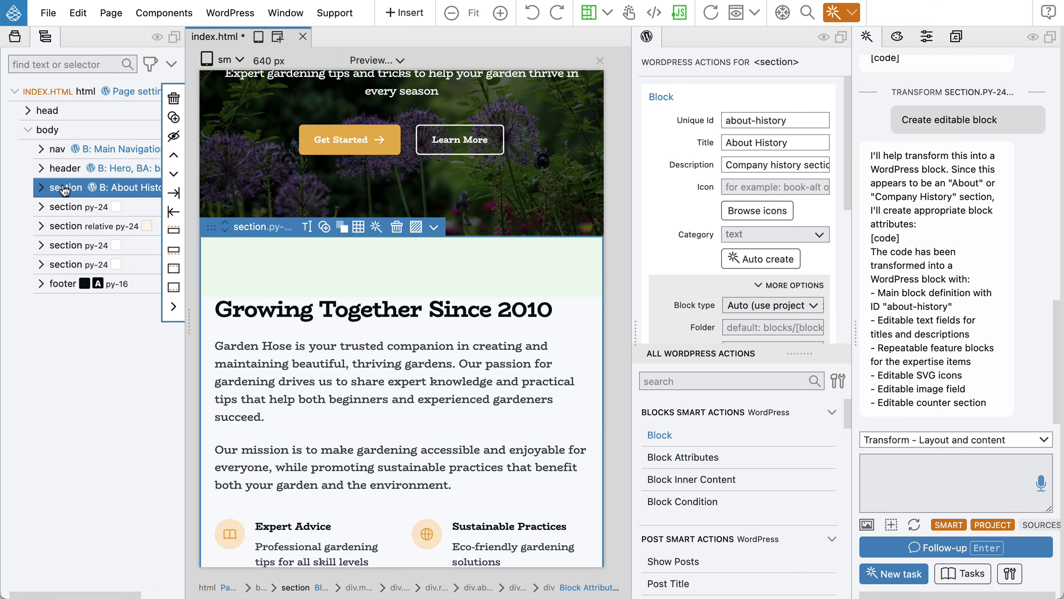
key(ctrl+s)
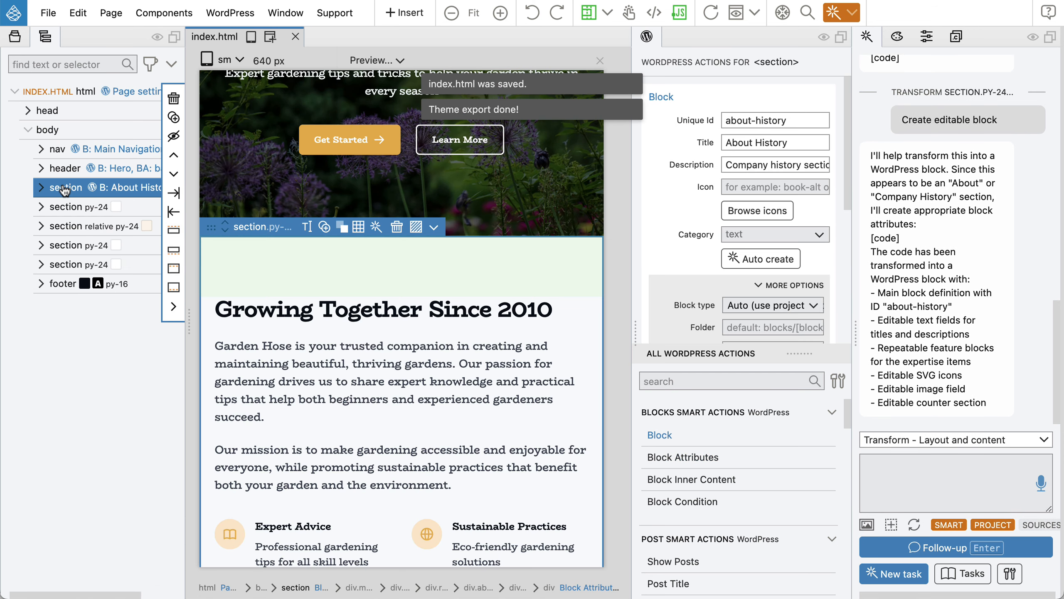
key(super+Tab)
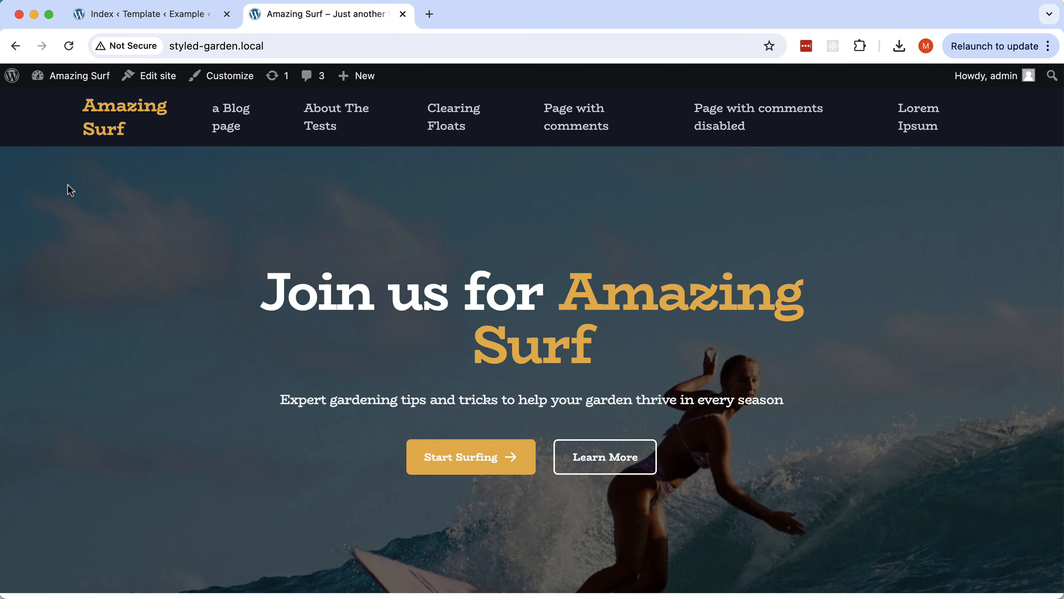
Reload the site editor and drag the About History block below the Hero in the Index template.
click(162, 15)
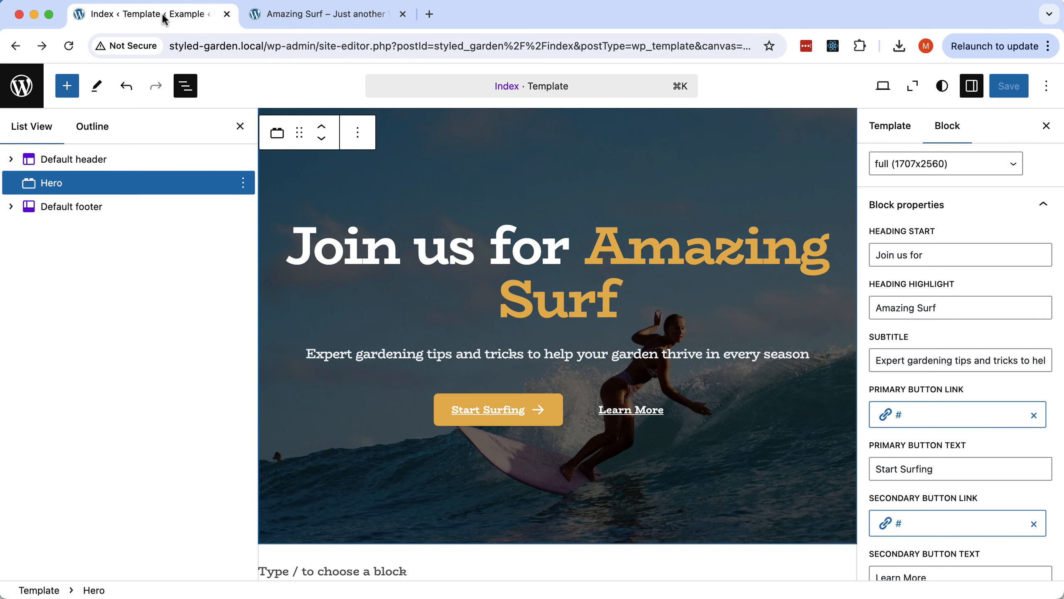
click(68, 47)
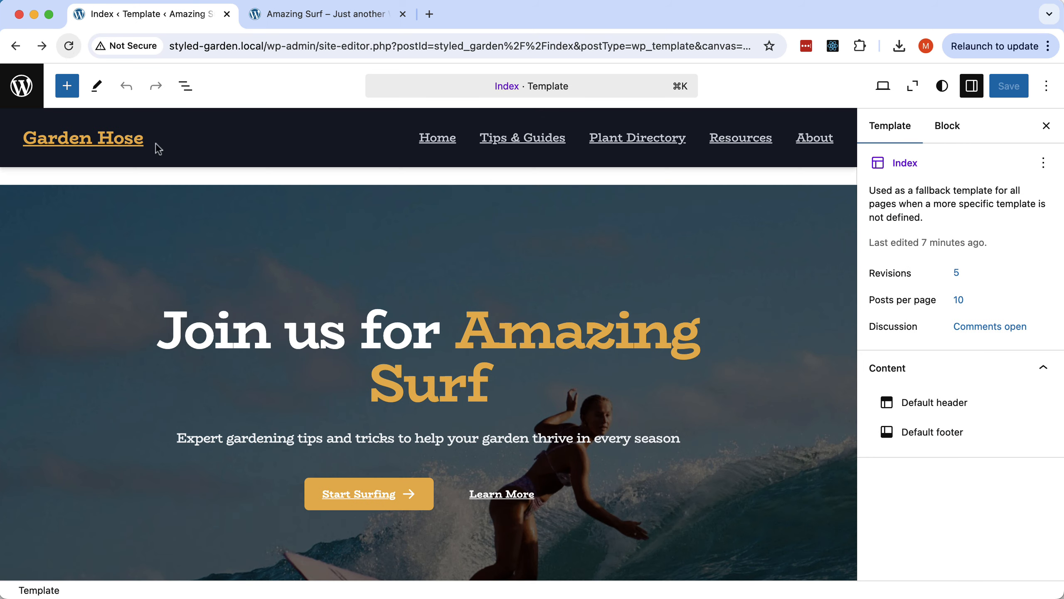
scroll(320, 211, down, 3)
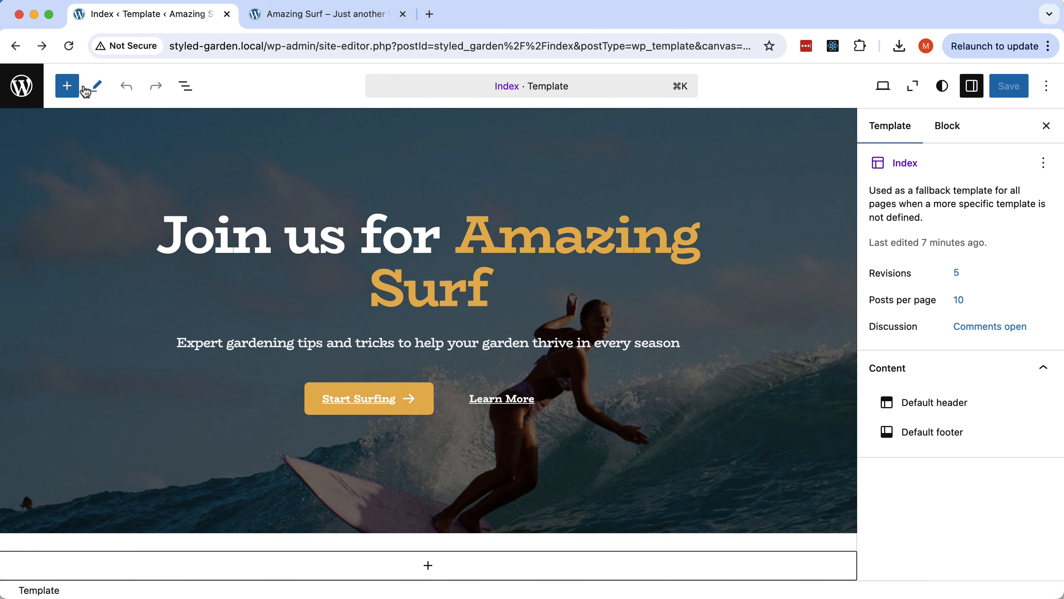
click(68, 89)
scroll(97, 287, down, 20)
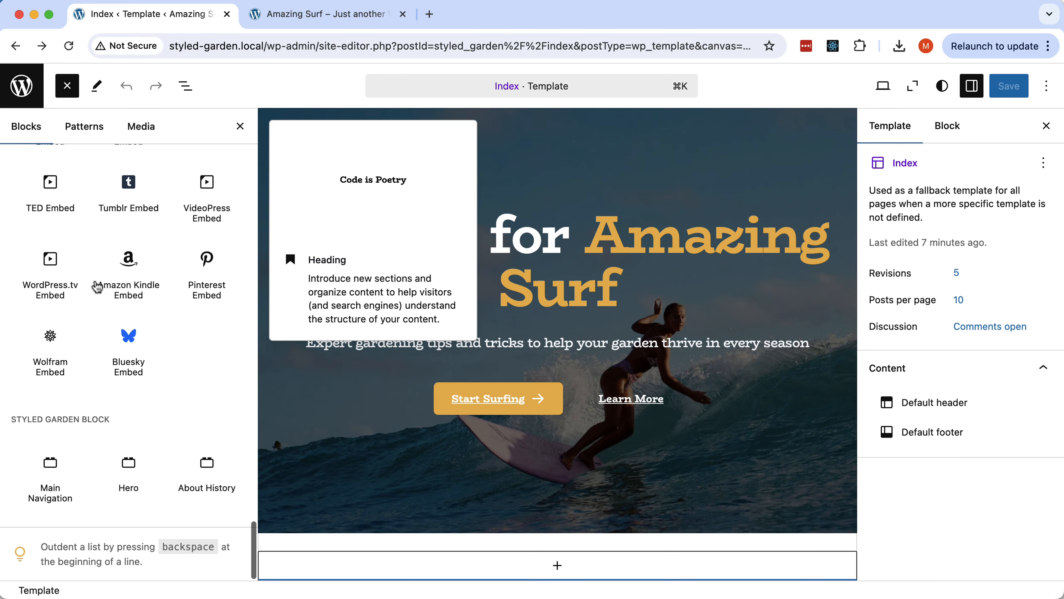
drag(200, 464, 496, 532)
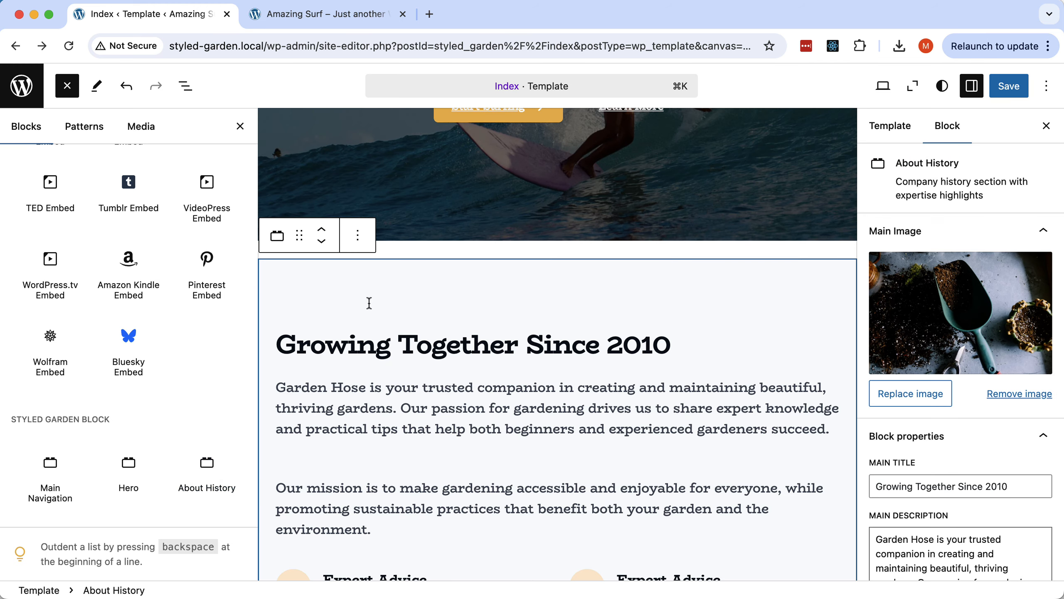
In List View, expand About History and add a third and fourth Feature item.
click(187, 89)
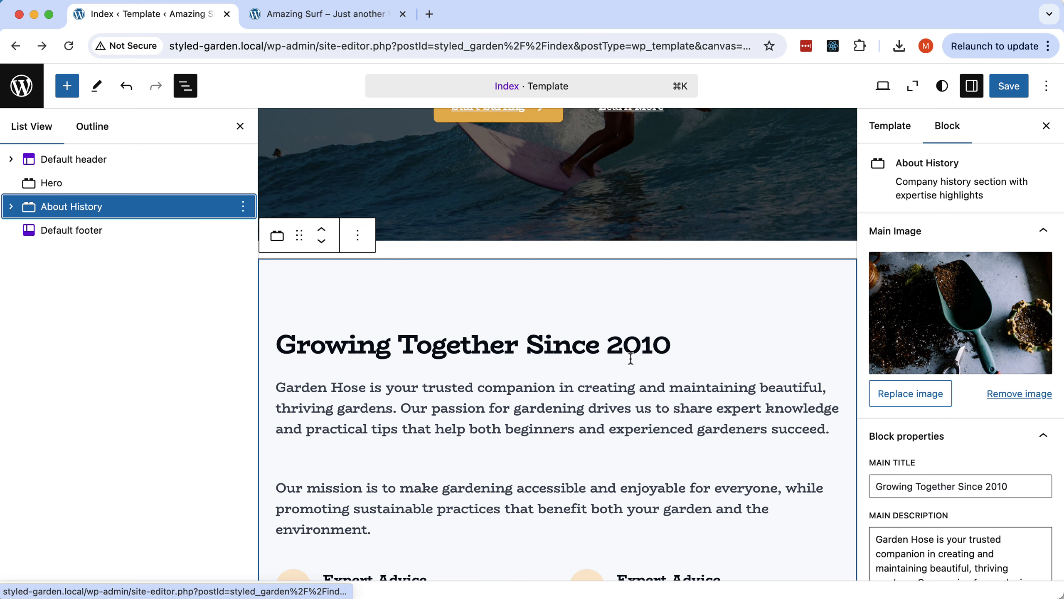
scroll(624, 357, down, 4)
scroll(629, 360, up, 4)
scroll(630, 360, up, 1)
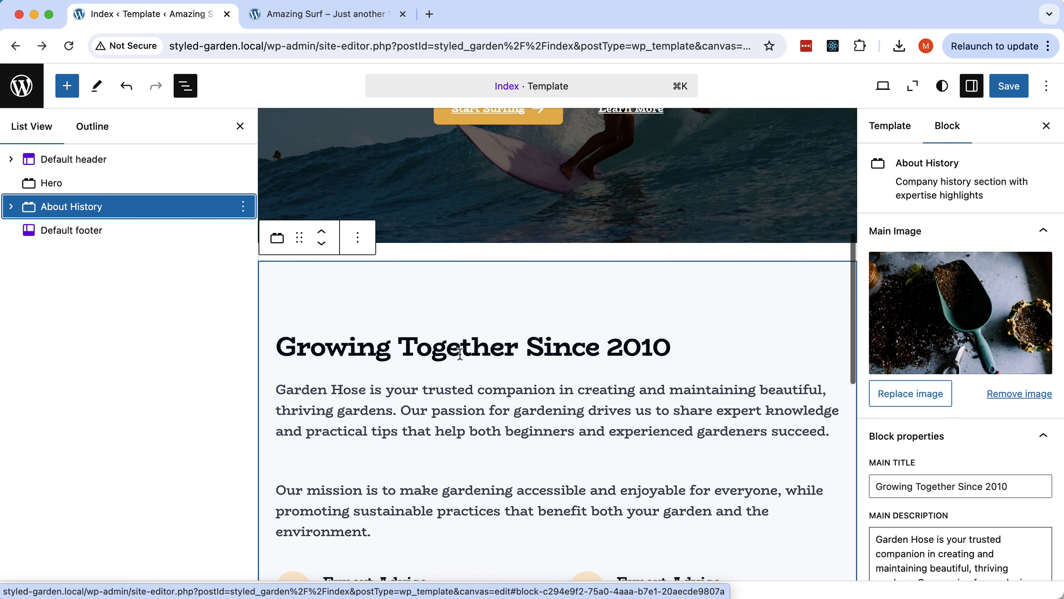
click(410, 446)
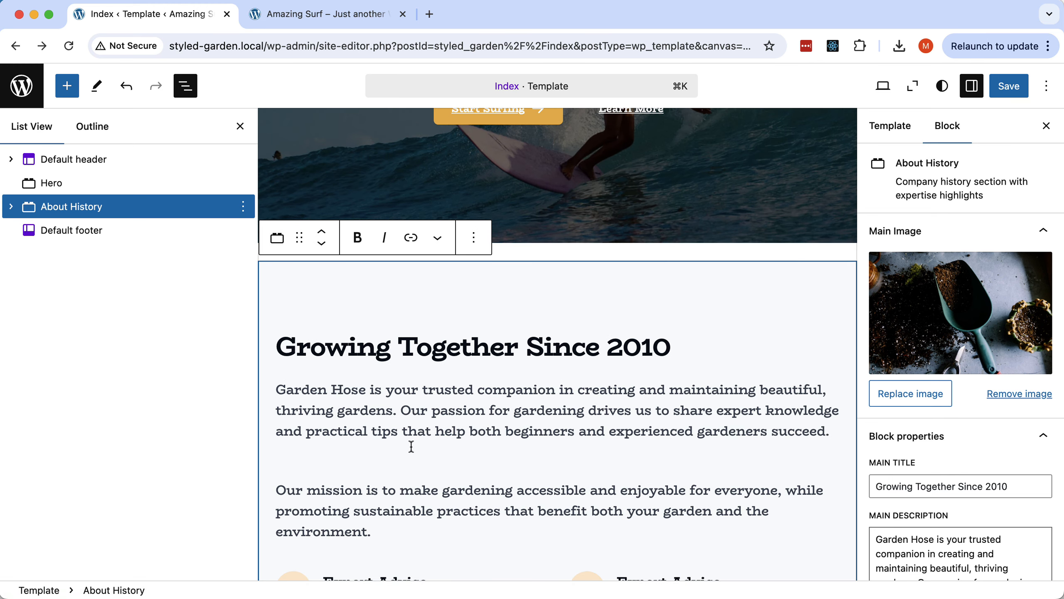
scroll(557, 344, up, 1)
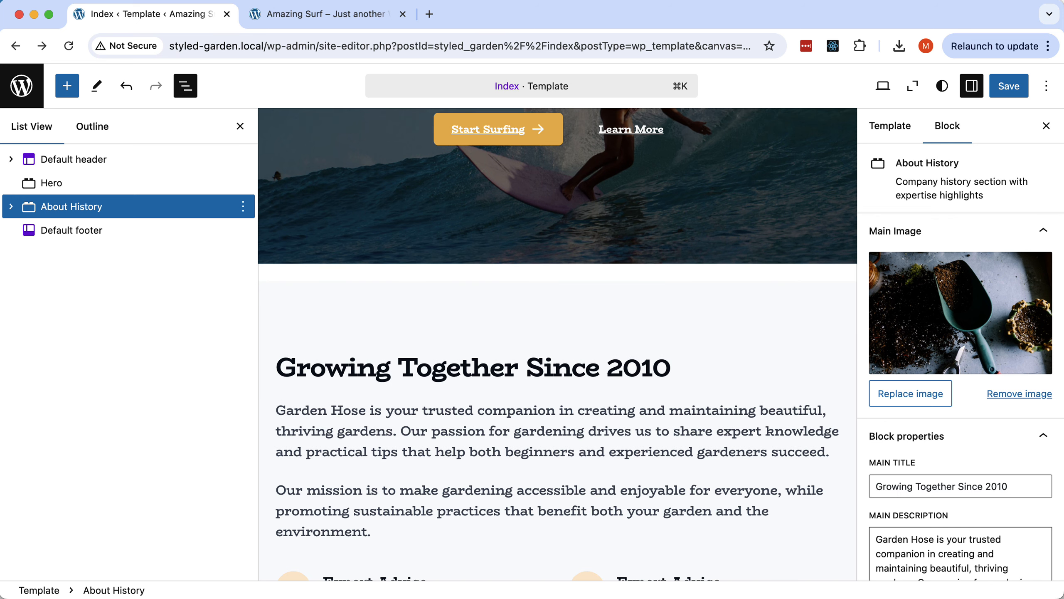
scroll(572, 436, down, 3)
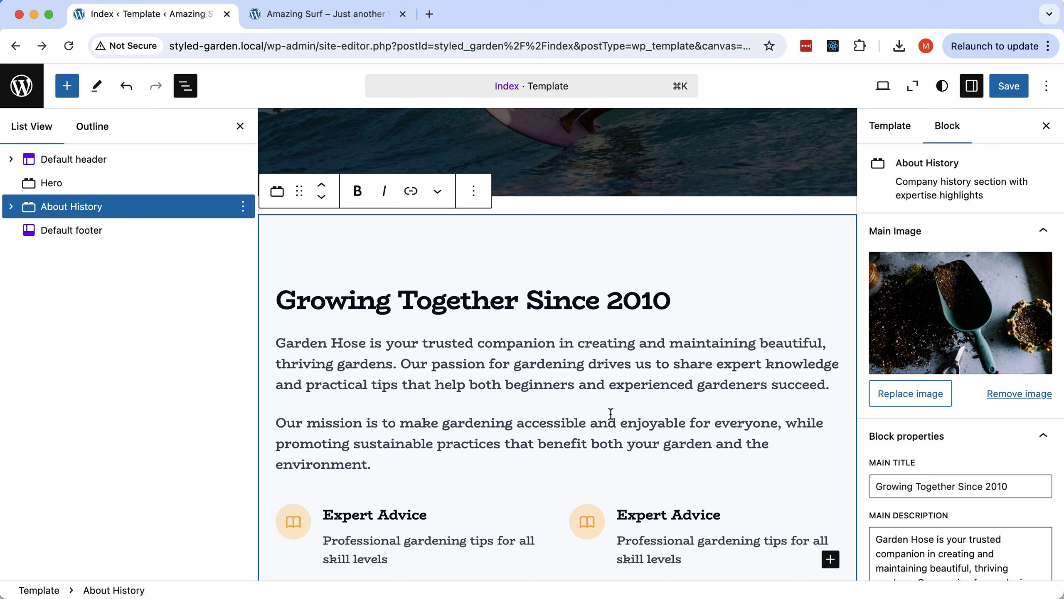
scroll(610, 405, down, 8)
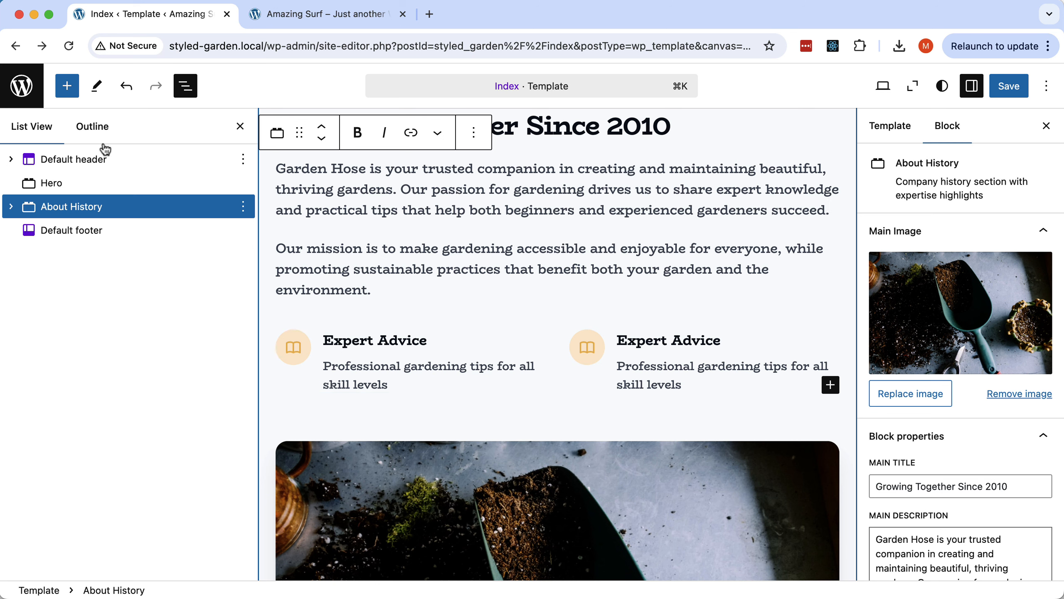
click(11, 207)
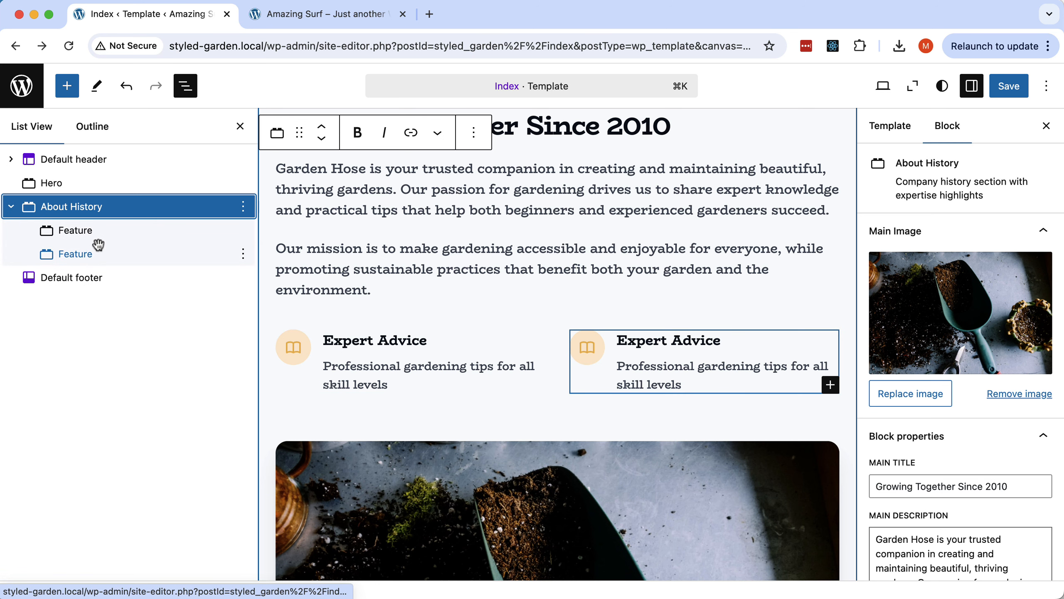
click(830, 384)
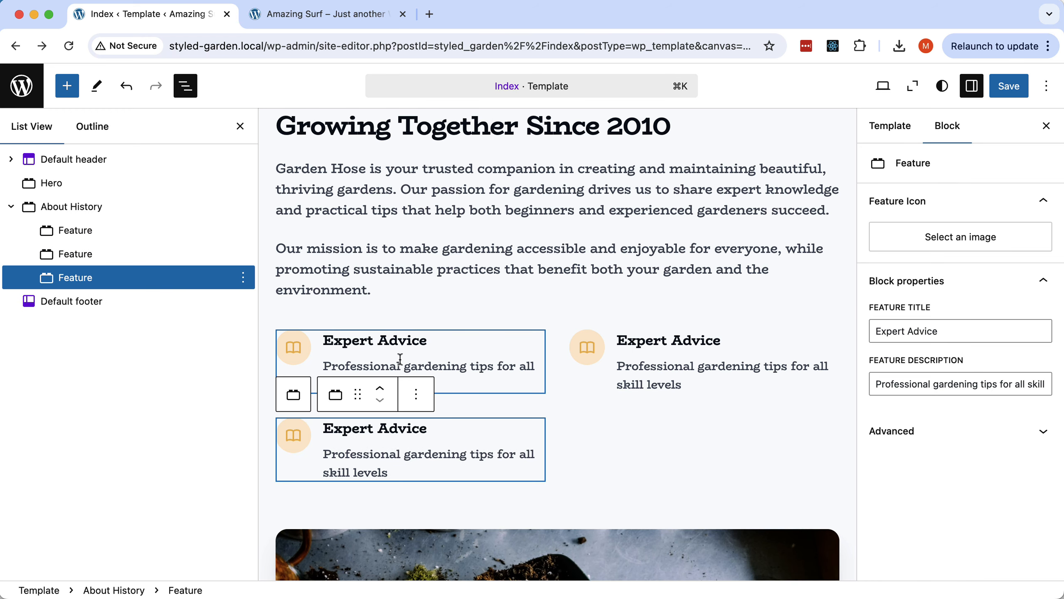
click(585, 453)
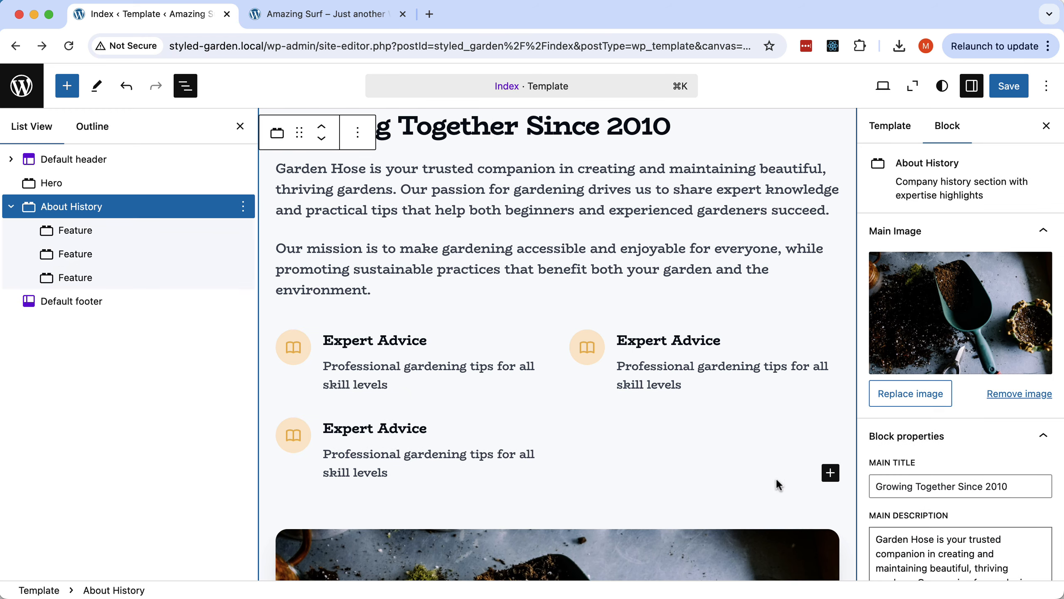
click(830, 471)
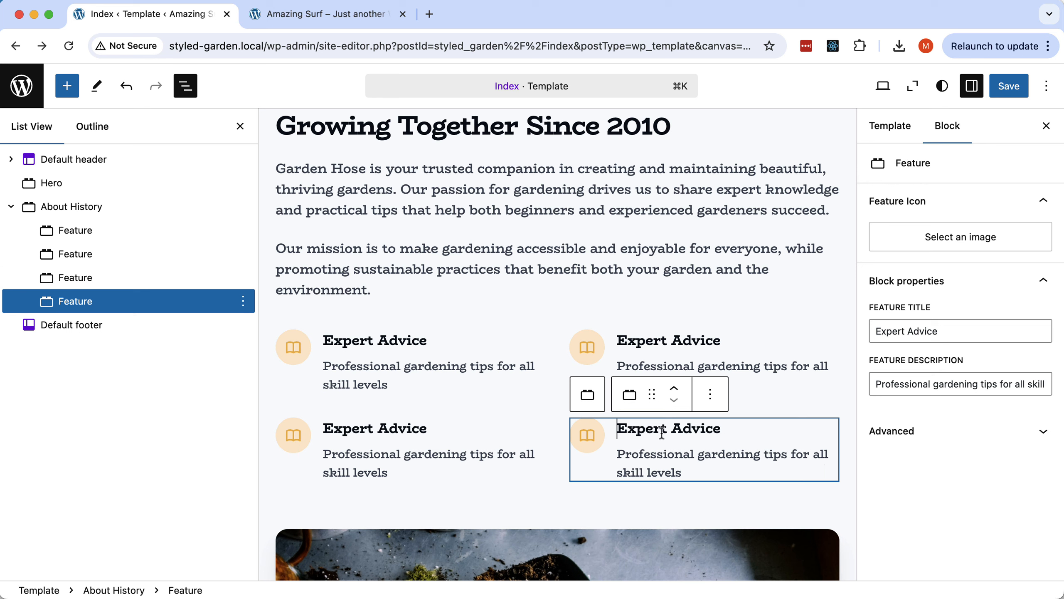
Delete the two extra Feature items via the ⋮ menu, leaving two.
click(104, 278)
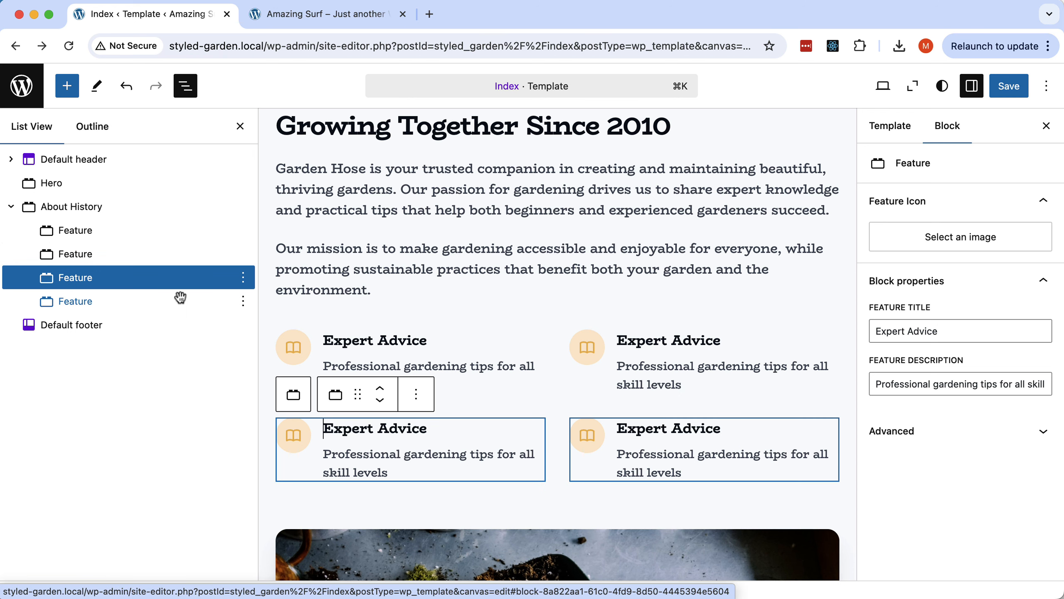
click(243, 277)
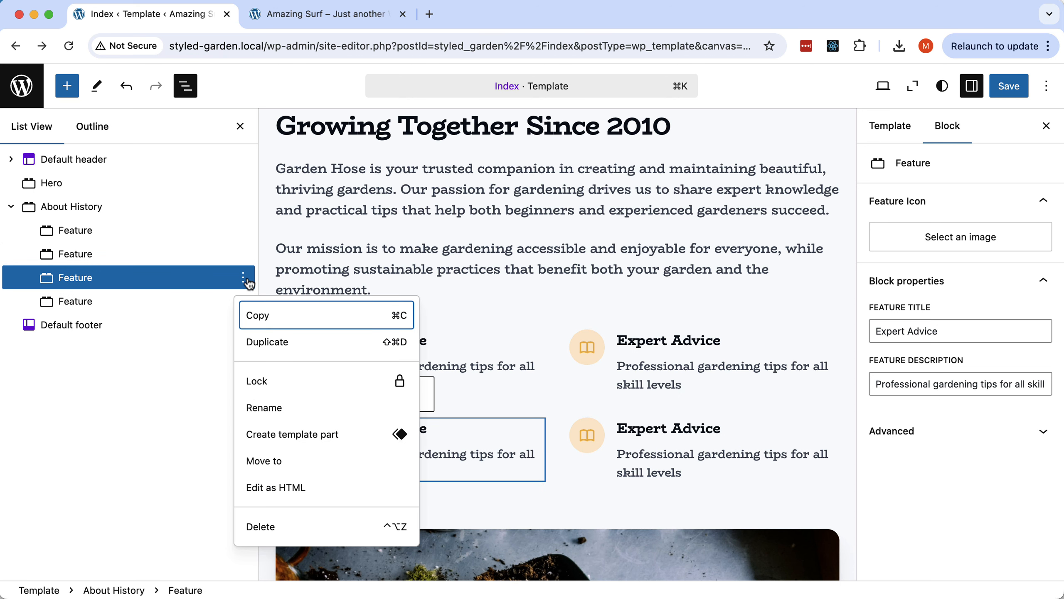
click(281, 525)
click(230, 277)
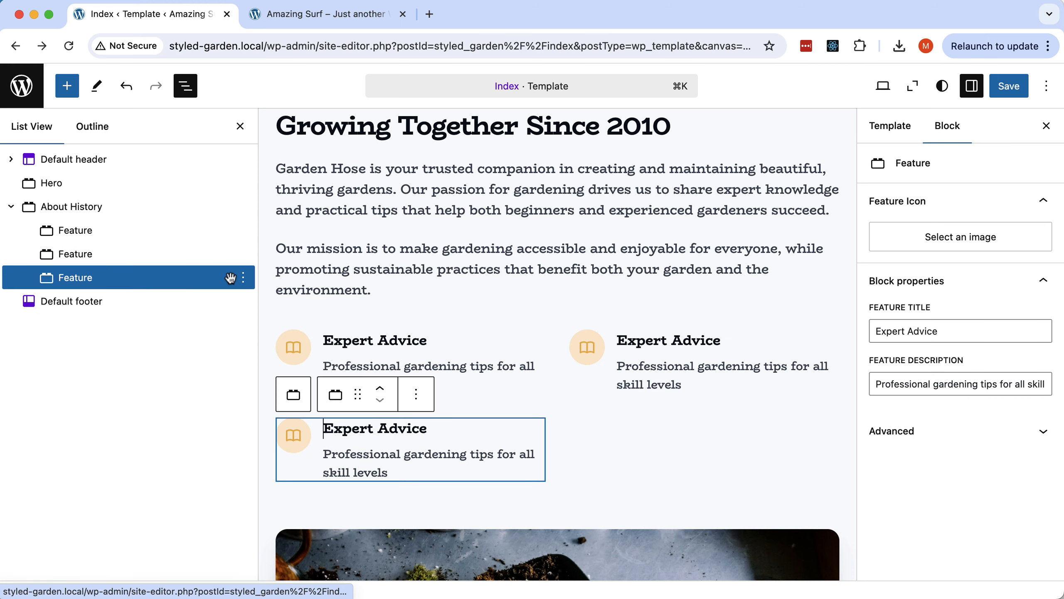
click(243, 277)
click(291, 525)
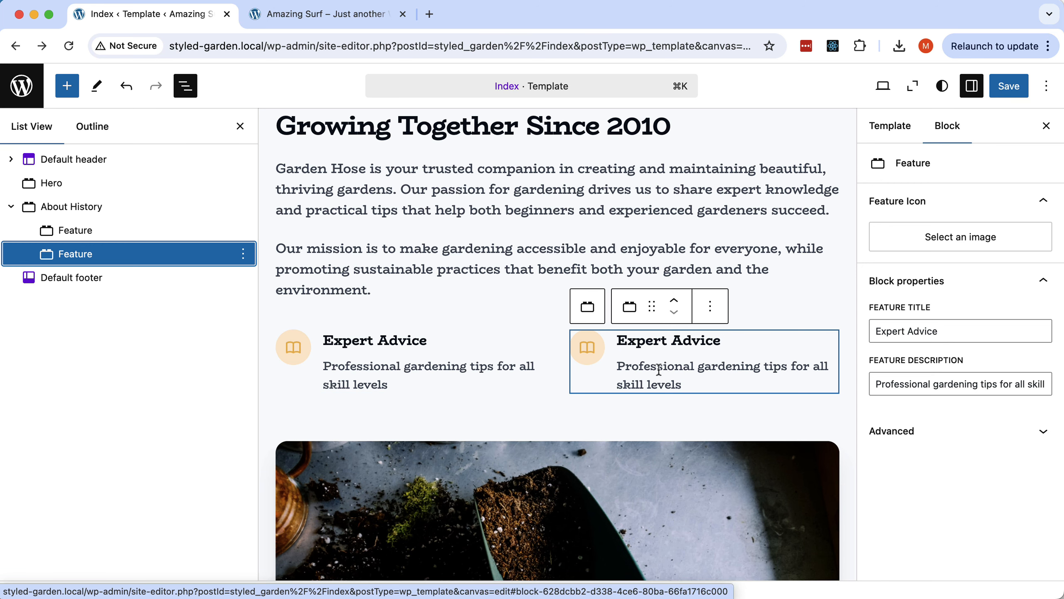
scroll(659, 370, down, 10)
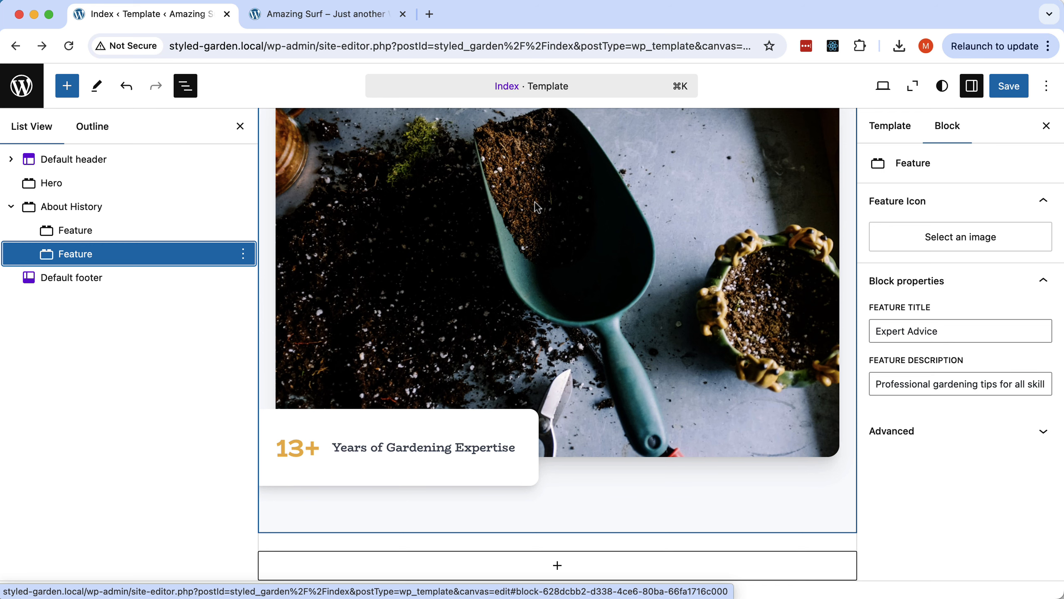
scroll(537, 207, up, 5)
Replace the About History main image with the surfer-on-a-wave photo from the Media Library.
click(555, 253)
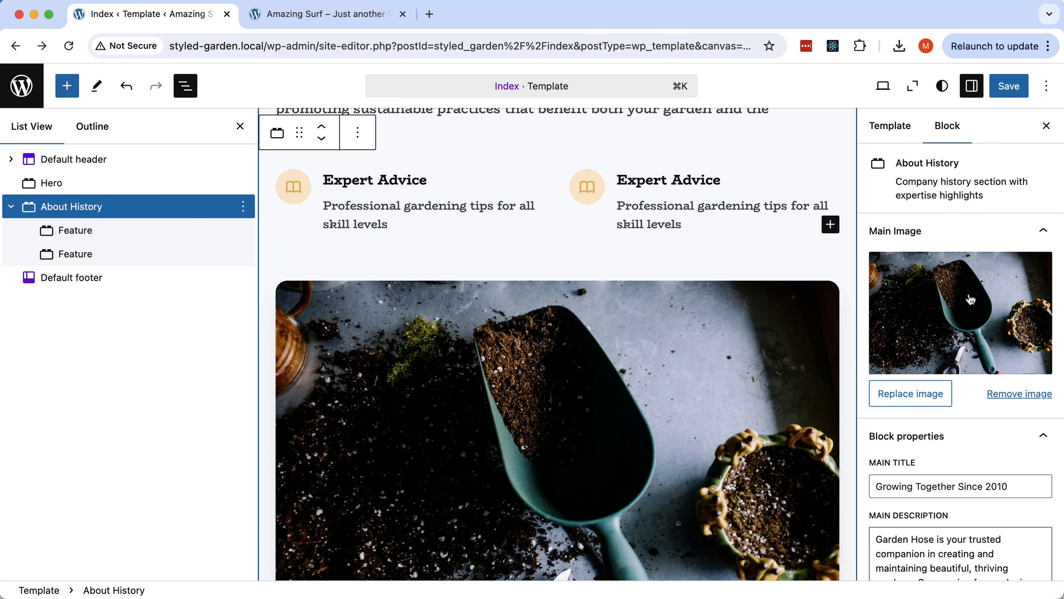
click(905, 394)
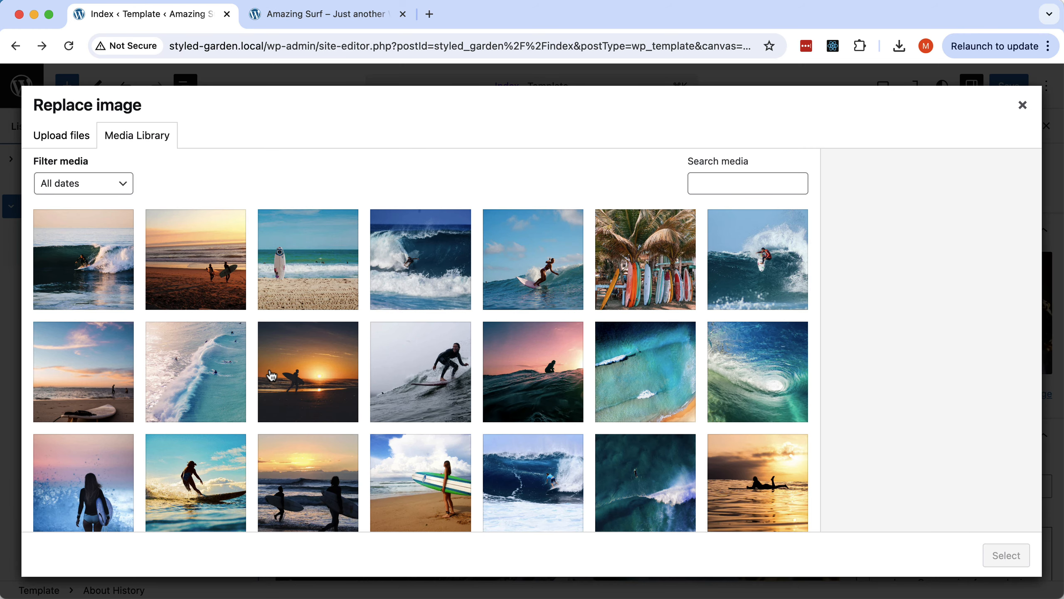
click(180, 473)
click(1005, 555)
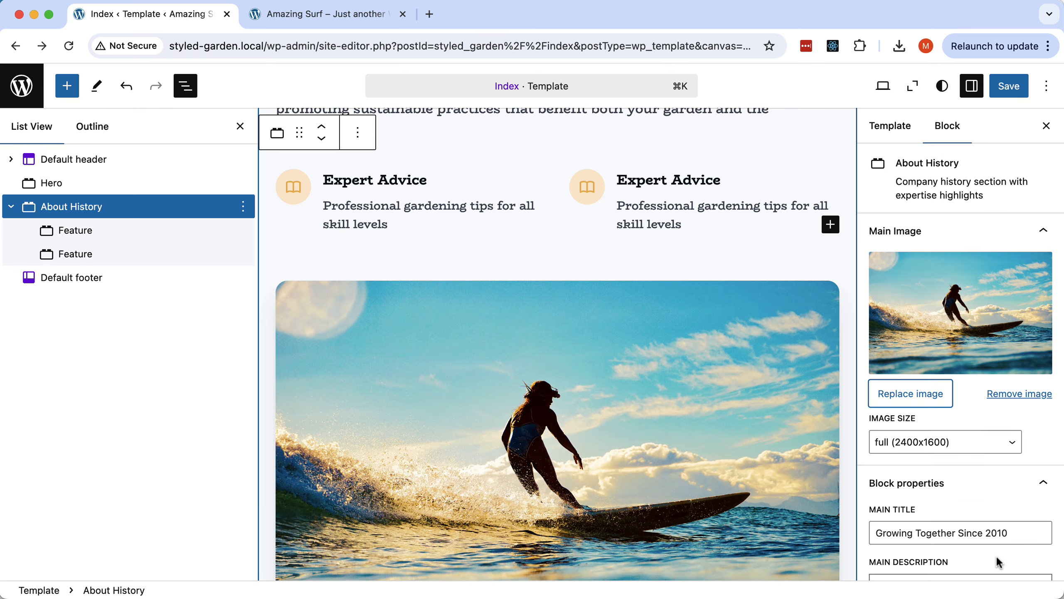
scroll(987, 509, down, 5)
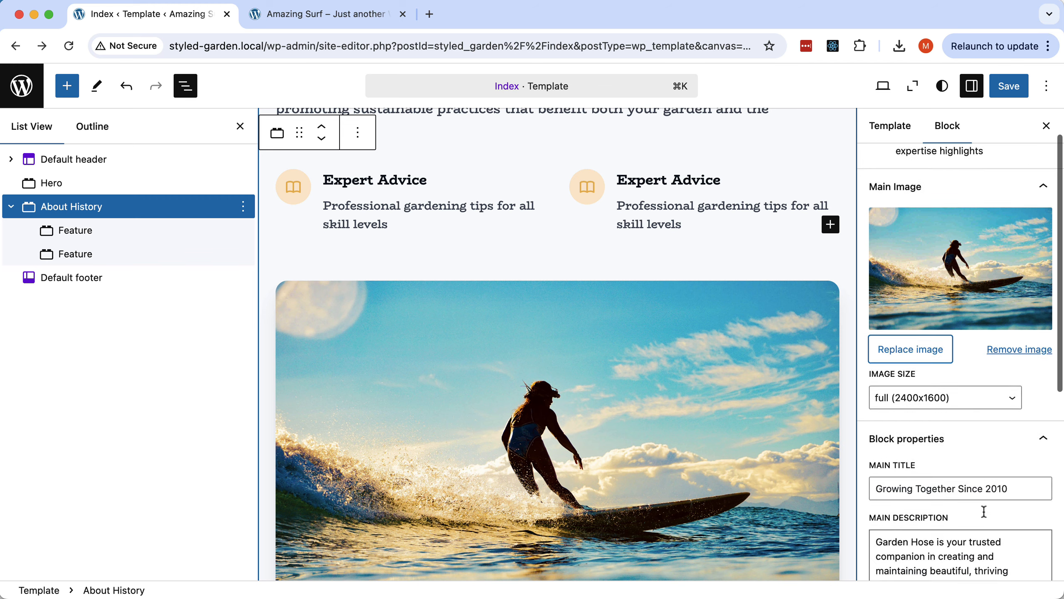
scroll(589, 335, down, 5)
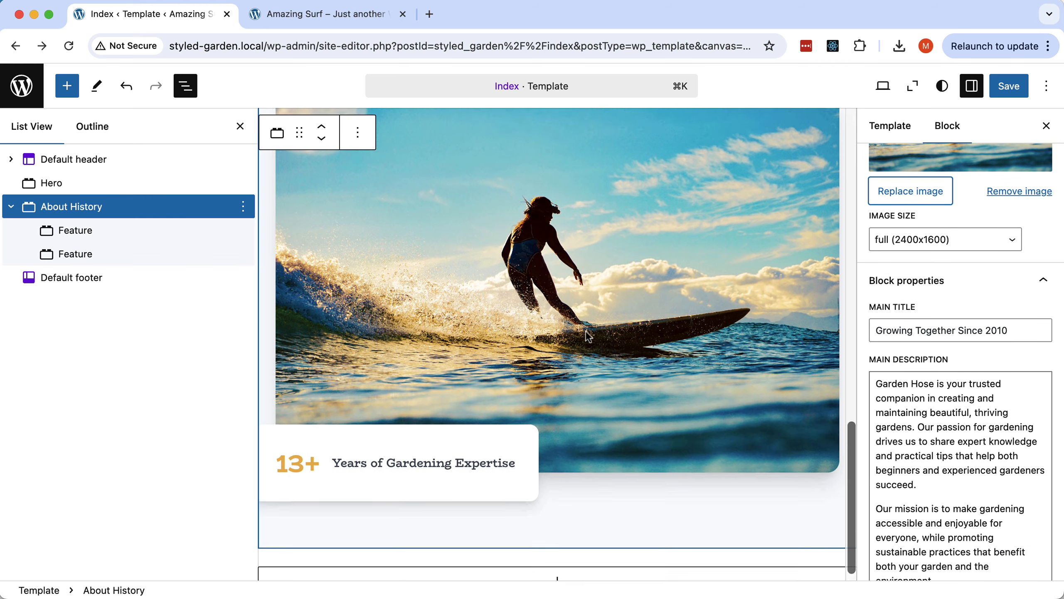
Change the card's counter from 13+ to 25m.
click(299, 448)
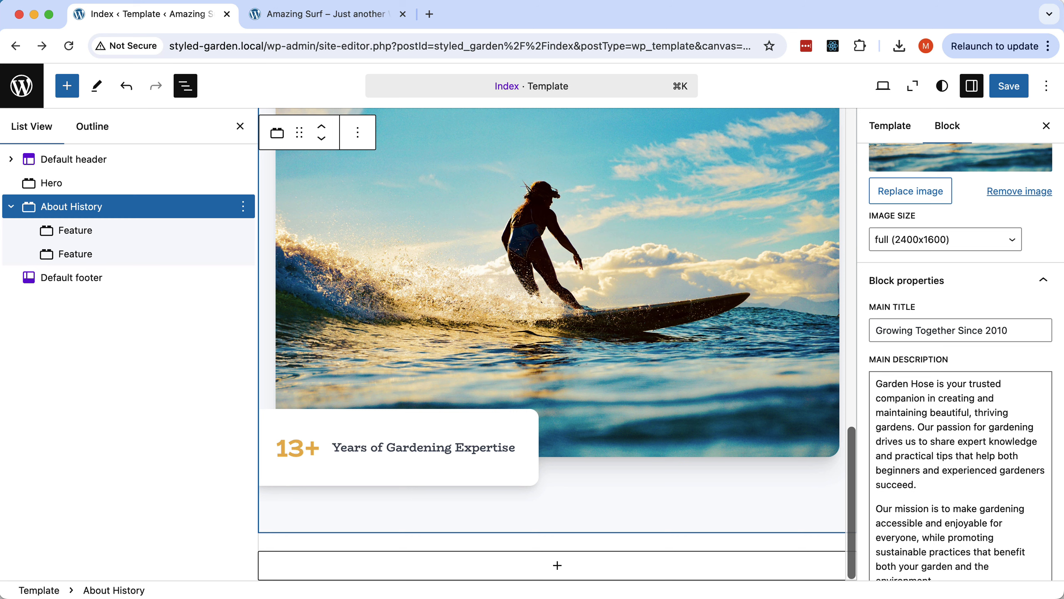
key(shift+Left)
key(shift+Left)
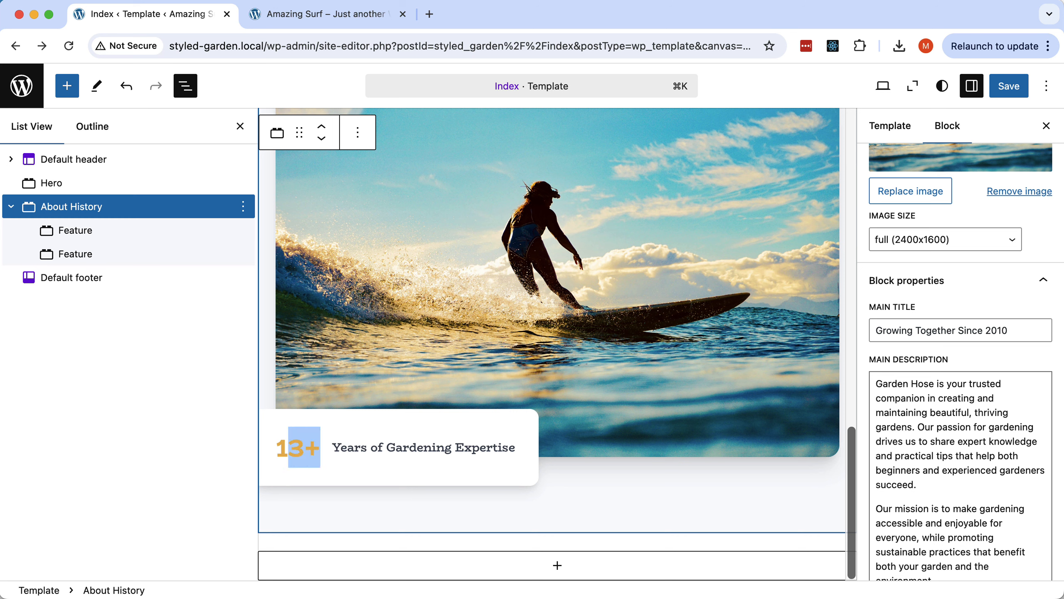
key(super+Left)
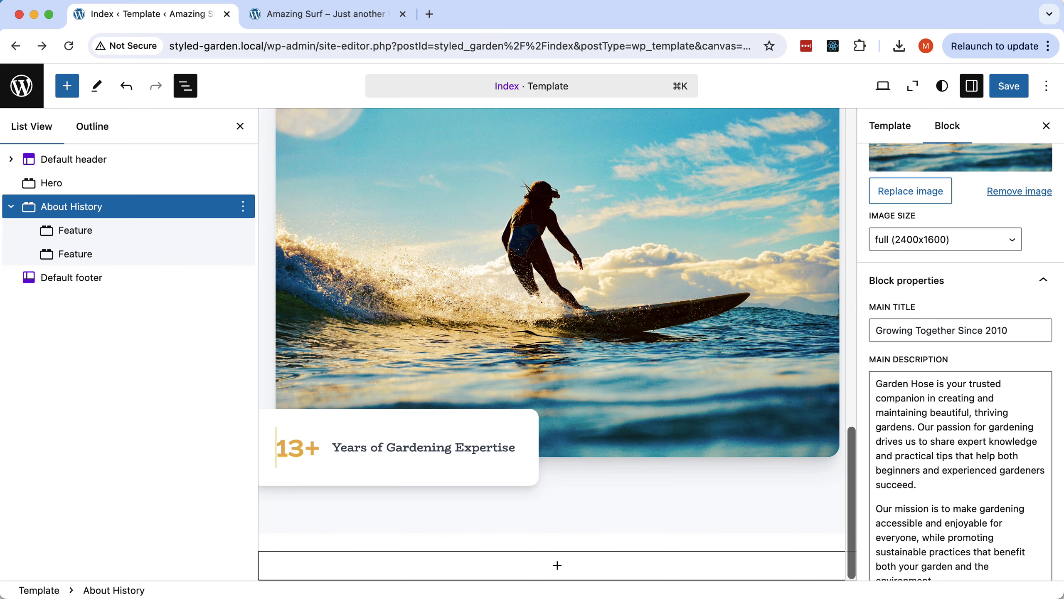
text(25)
key(shift+Right)
key(shift+Right)
key(shift+Right)
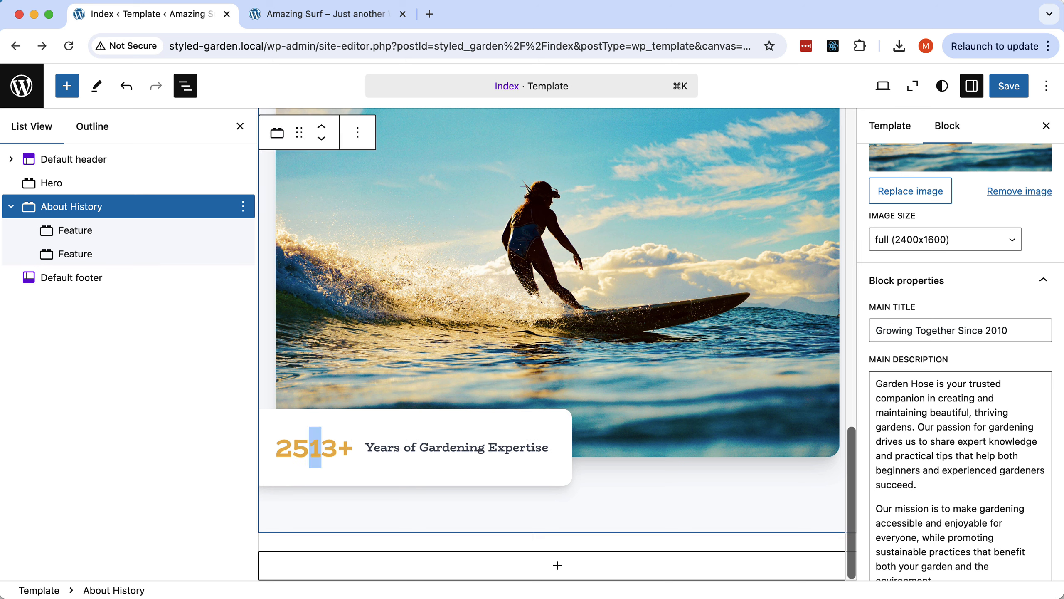
text(m)
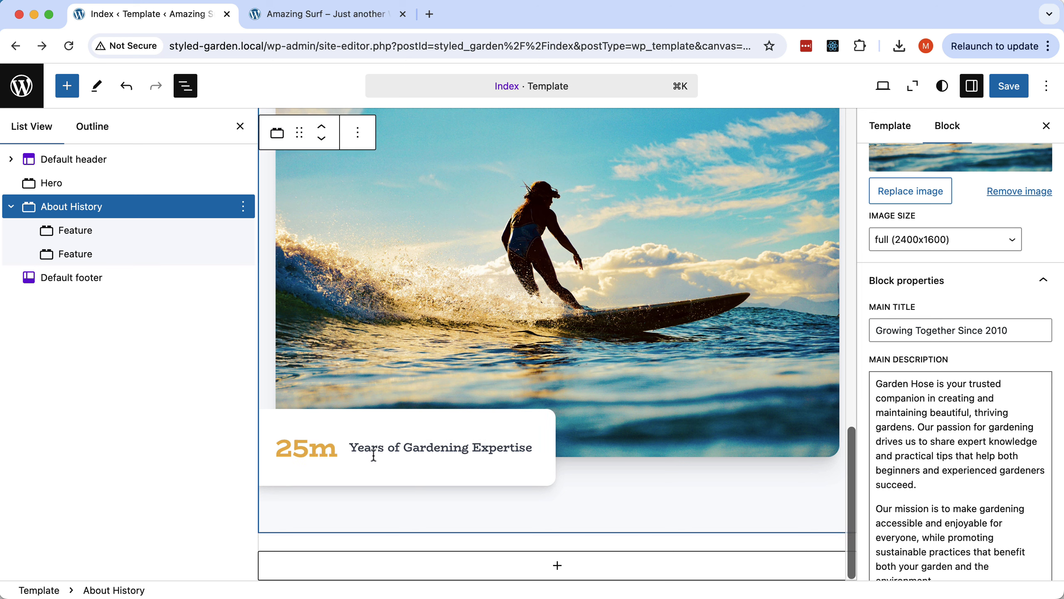
Rewrite the card heading as 'The scariest wave surfed' and save the template.
triple_click(453, 447)
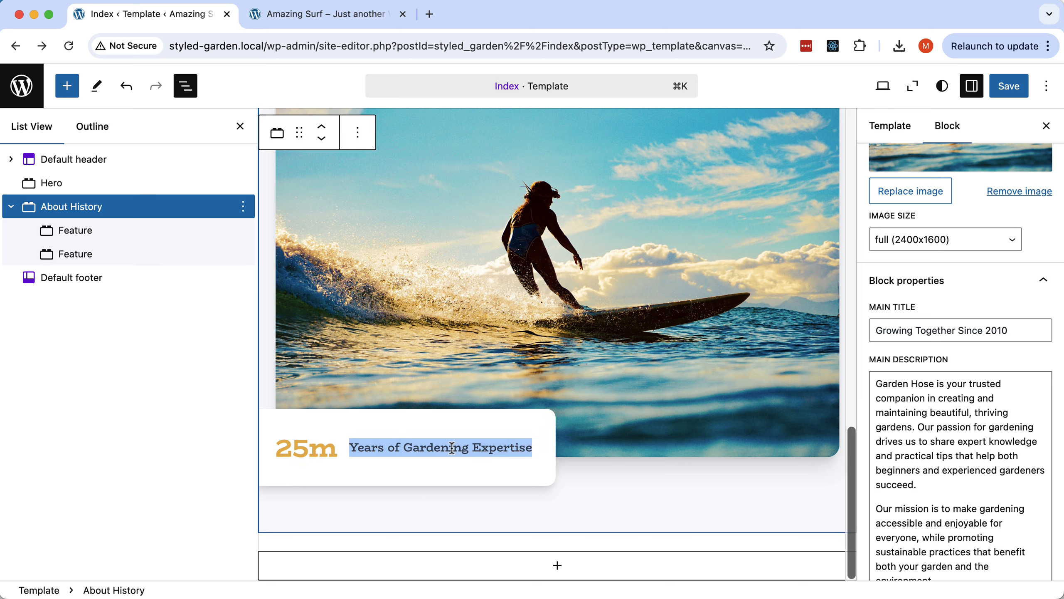
text(The )
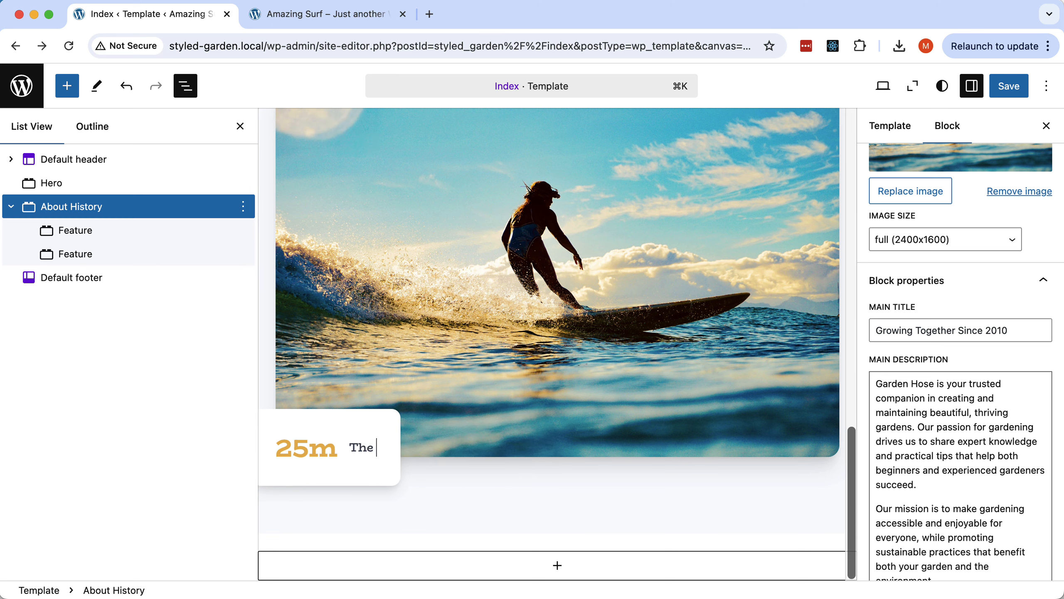
text(scaries)
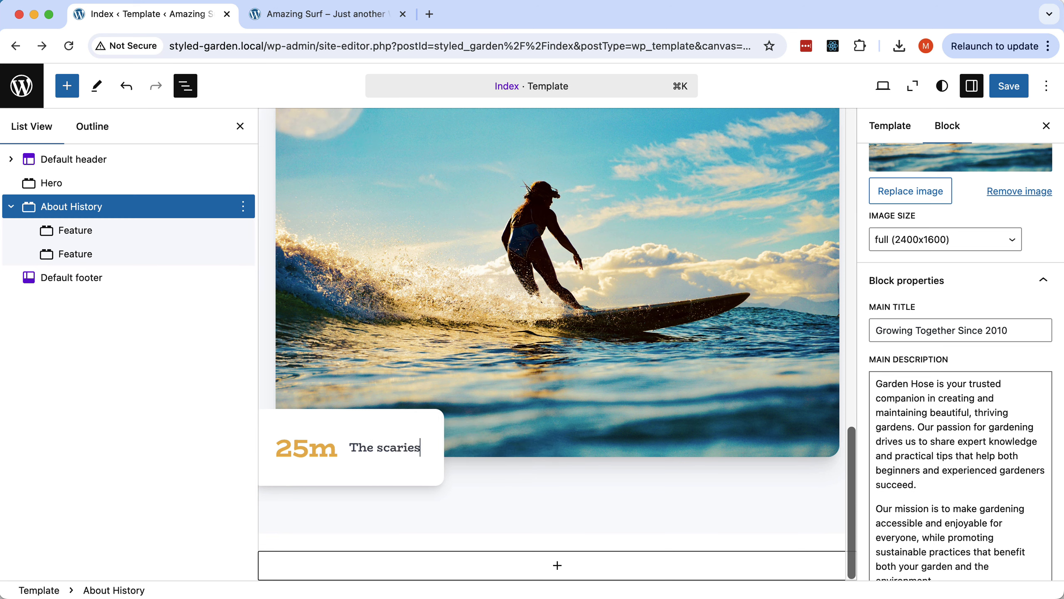
text(t wave s)
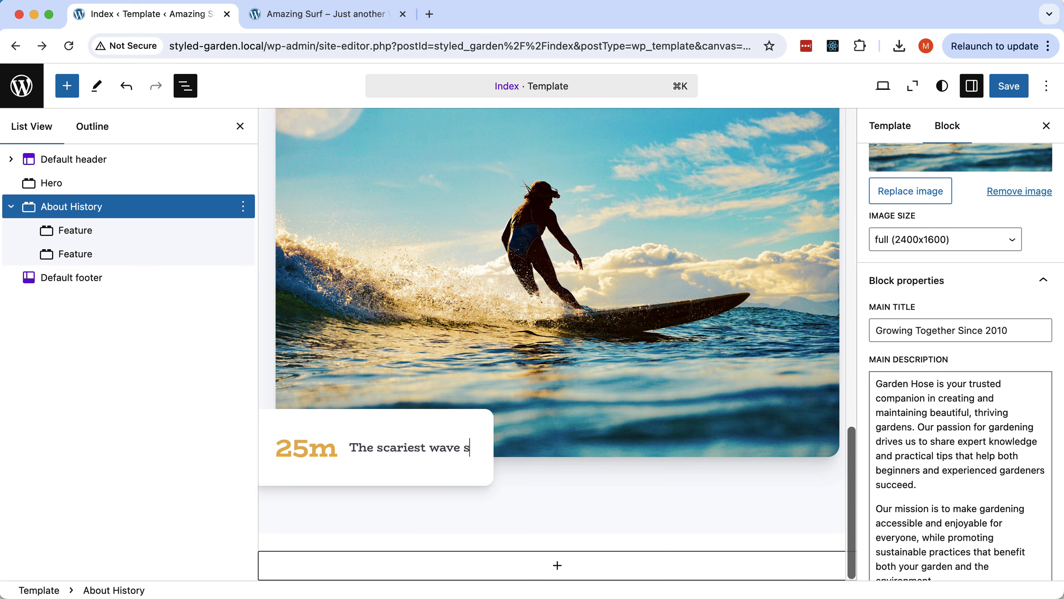
text(urfed)
key(super+s)
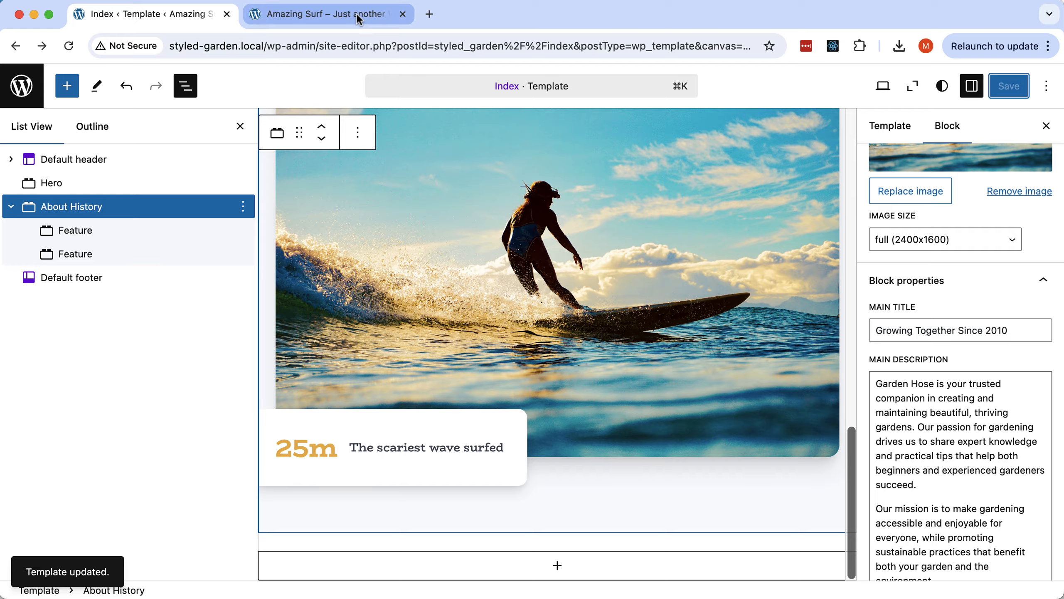
click(356, 15)
Reload the live site and scroll to verify the surfer photo and 25m card in About.
click(69, 46)
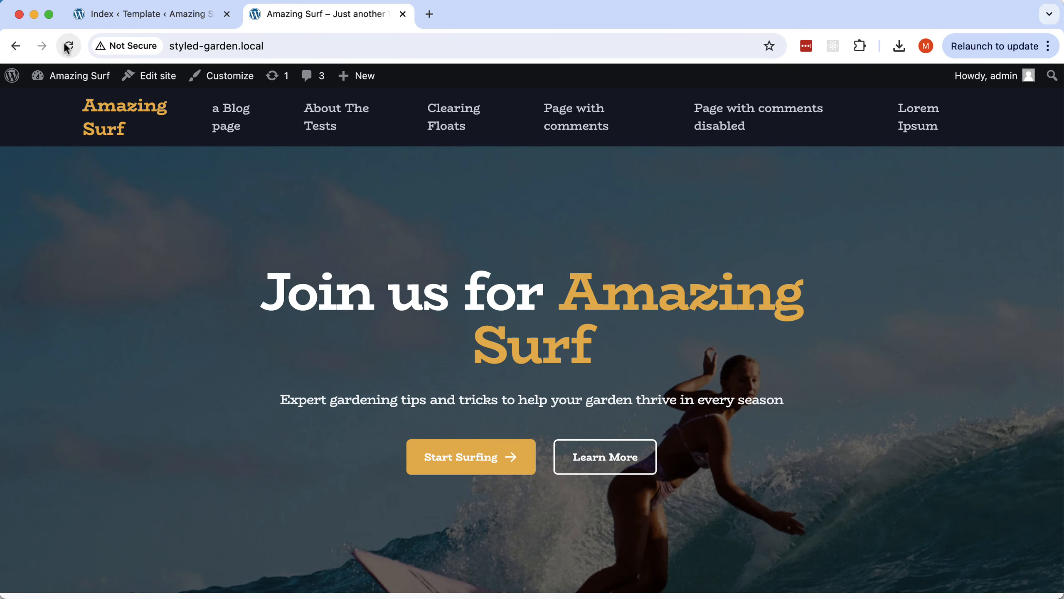
scroll(642, 365, down, 10)
scroll(642, 368, down, 2)
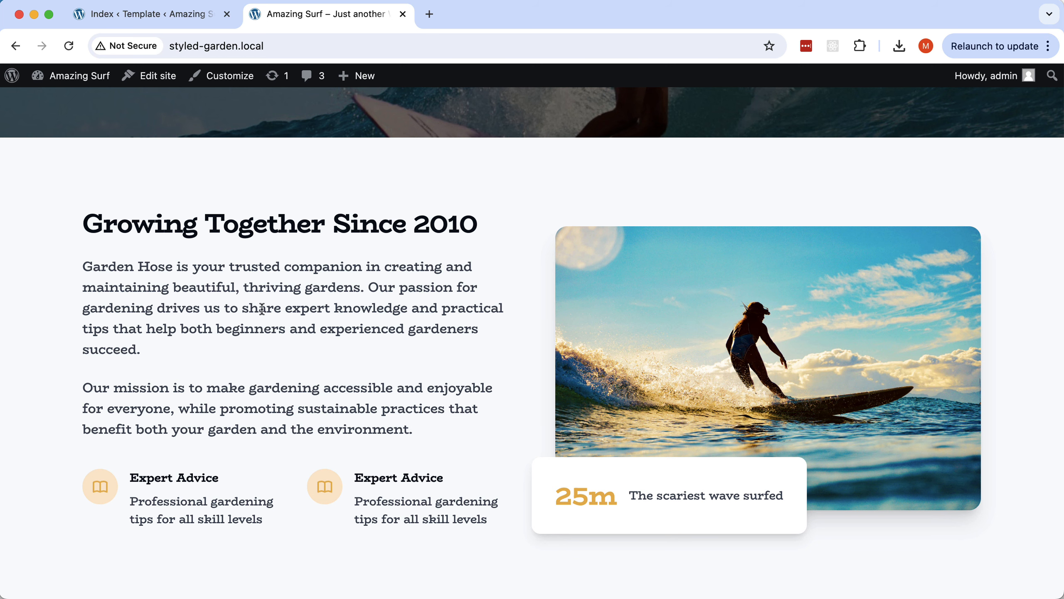
scroll(262, 309, up, 10)
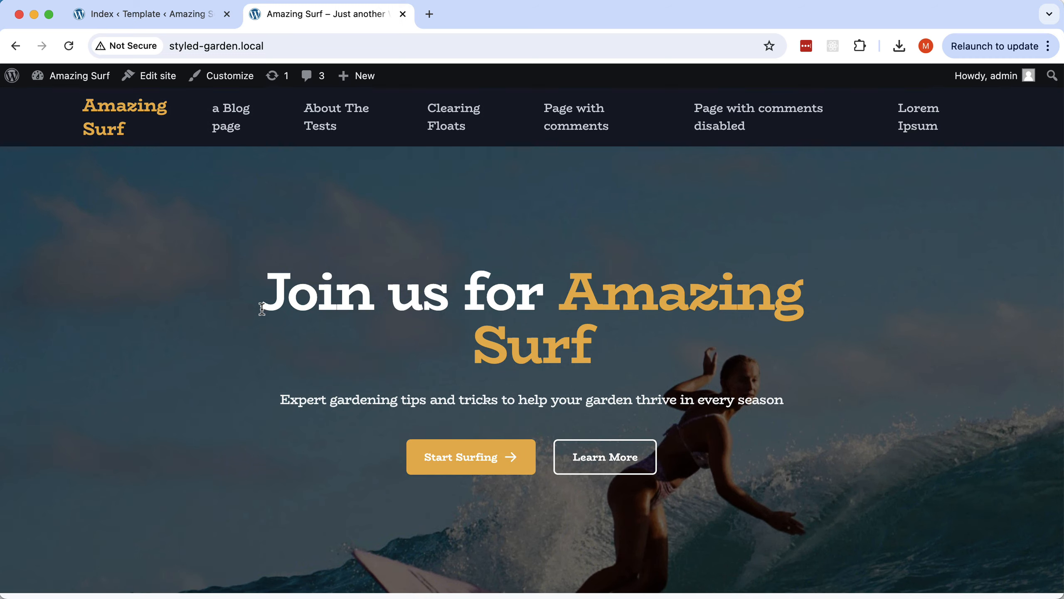
key(super+Tab)
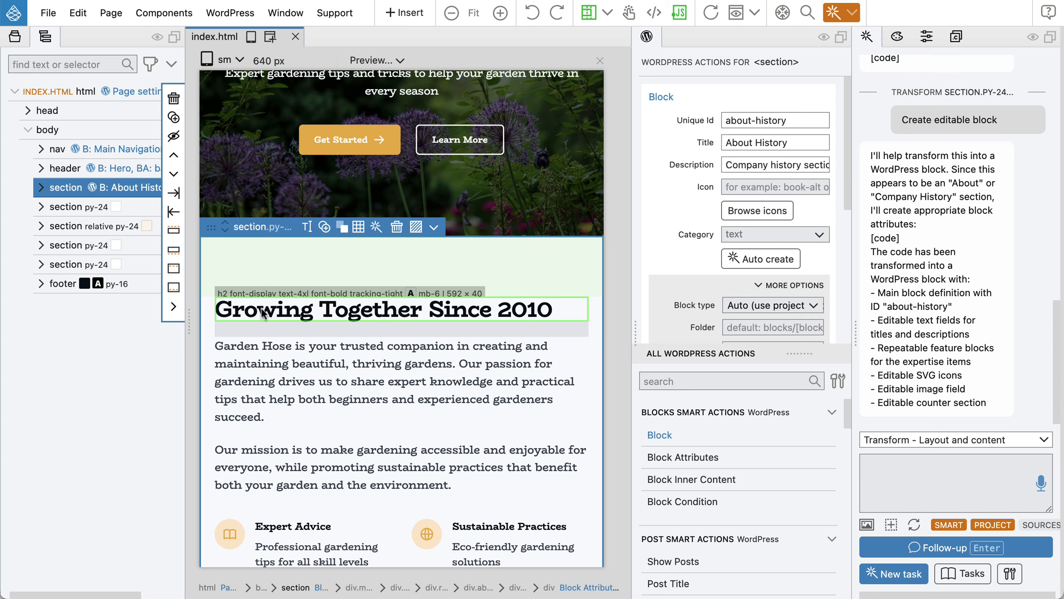
Select the blog posts section, add a Block action, and Auto create the 'blog-tips' Blog Tips block.
click(74, 207)
scroll(514, 359, down, 10)
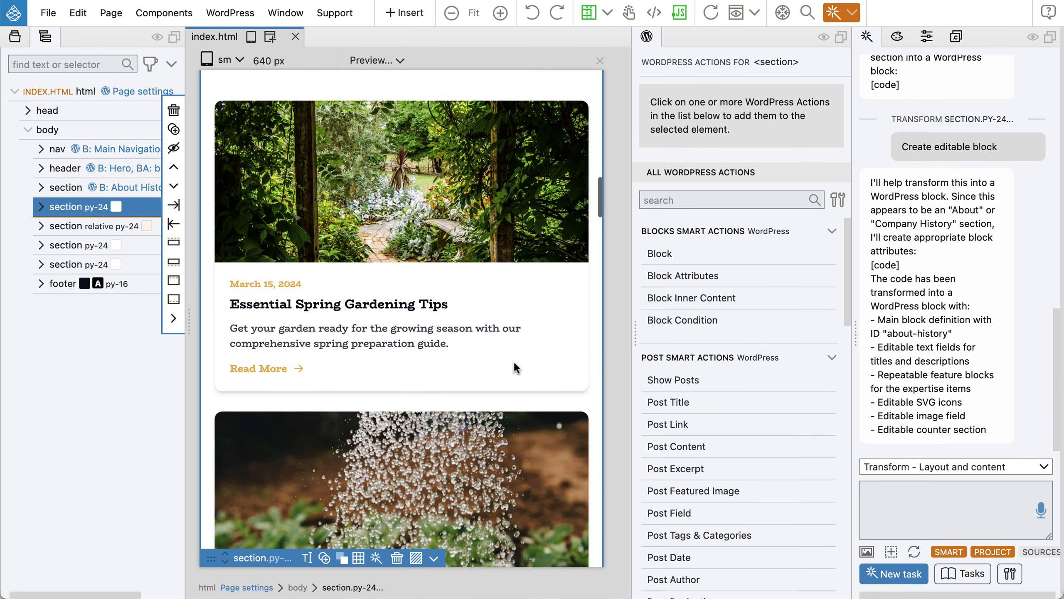
scroll(516, 367, down, 8)
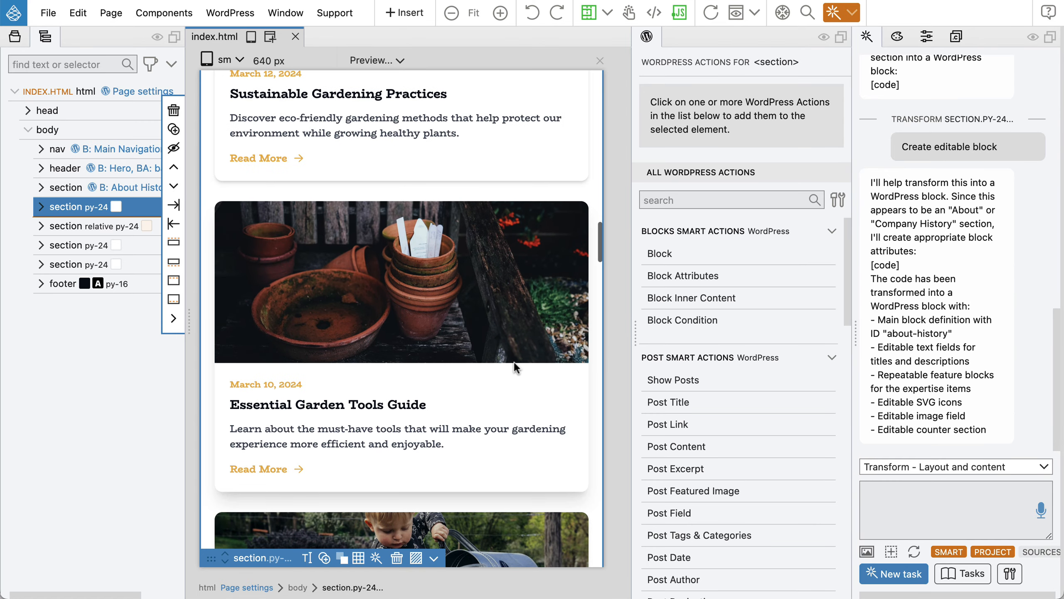
scroll(516, 367, down, 4)
scroll(514, 366, down, 15)
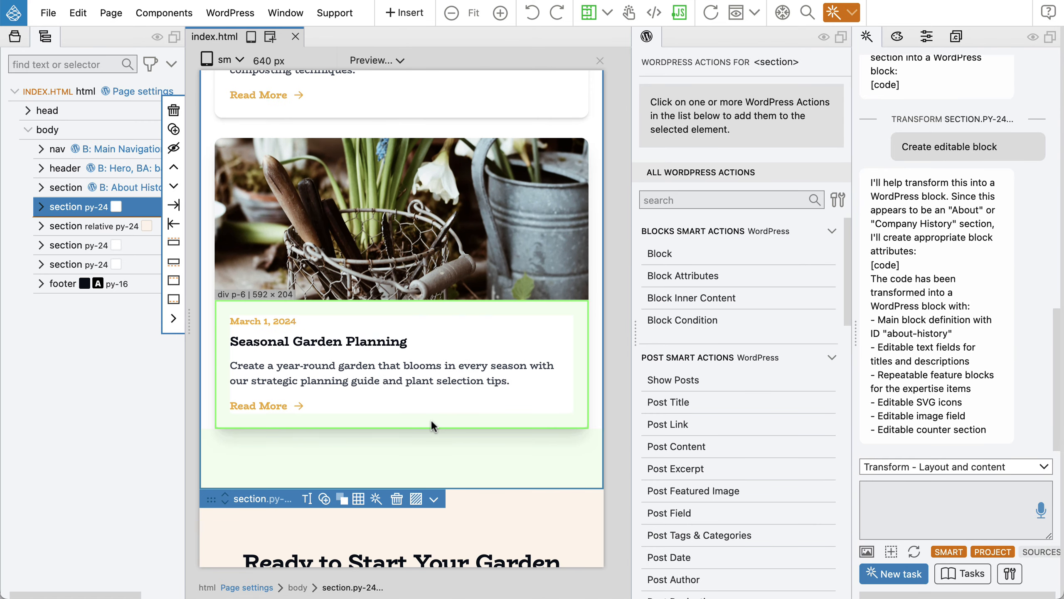
scroll(431, 421, up, 6)
scroll(430, 419, up, 10)
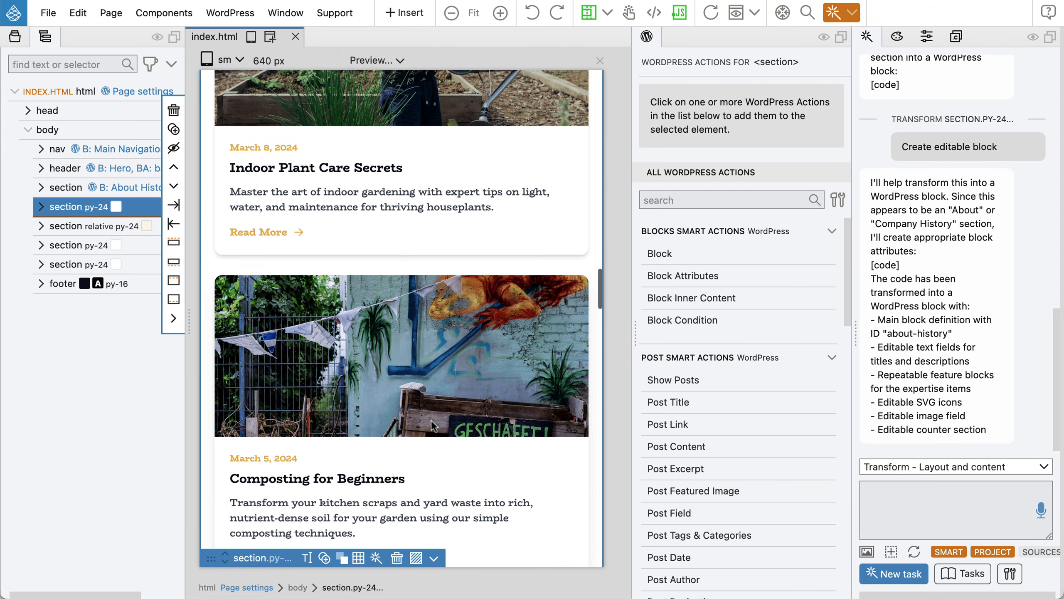
scroll(431, 418, up, 1)
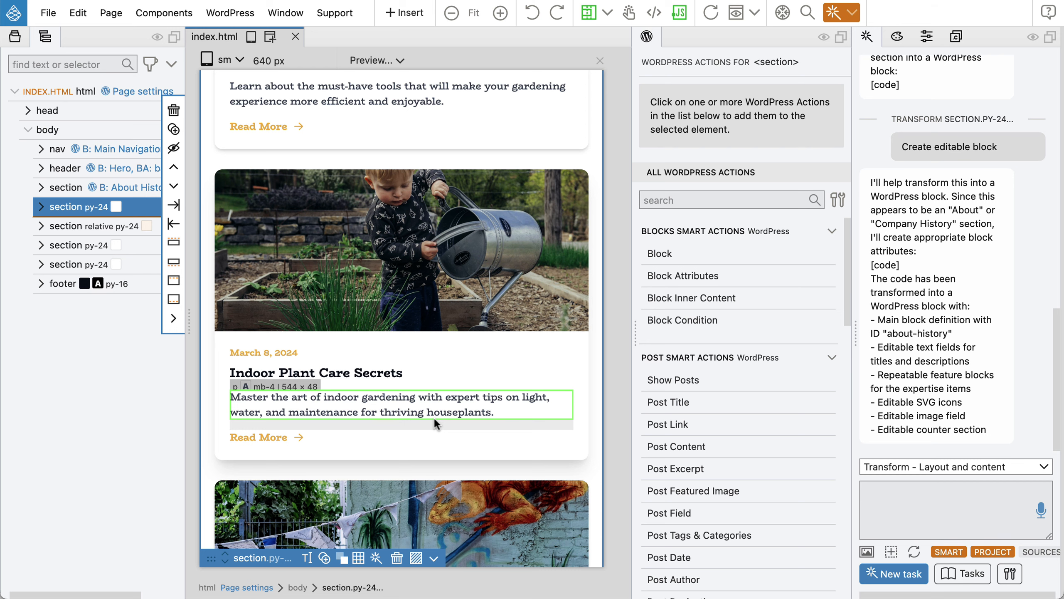
scroll(435, 415, up, 4)
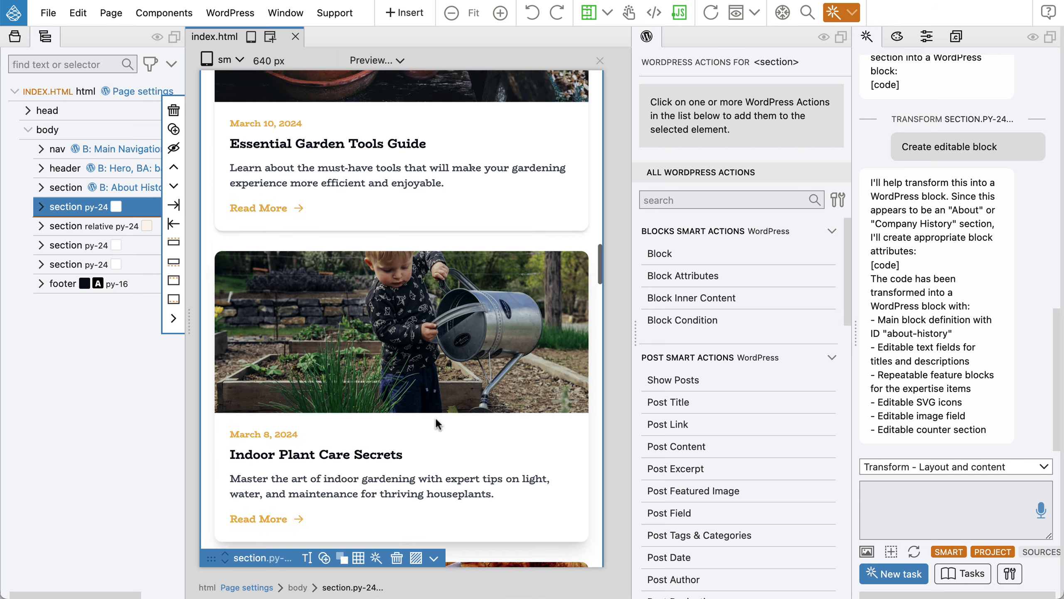
click(663, 255)
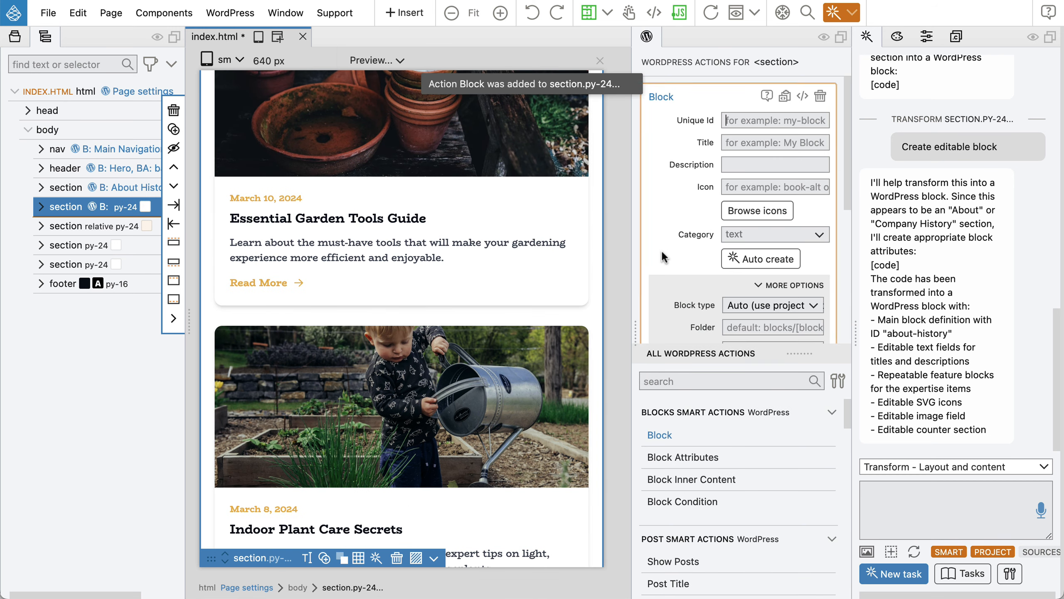
click(781, 285)
click(759, 259)
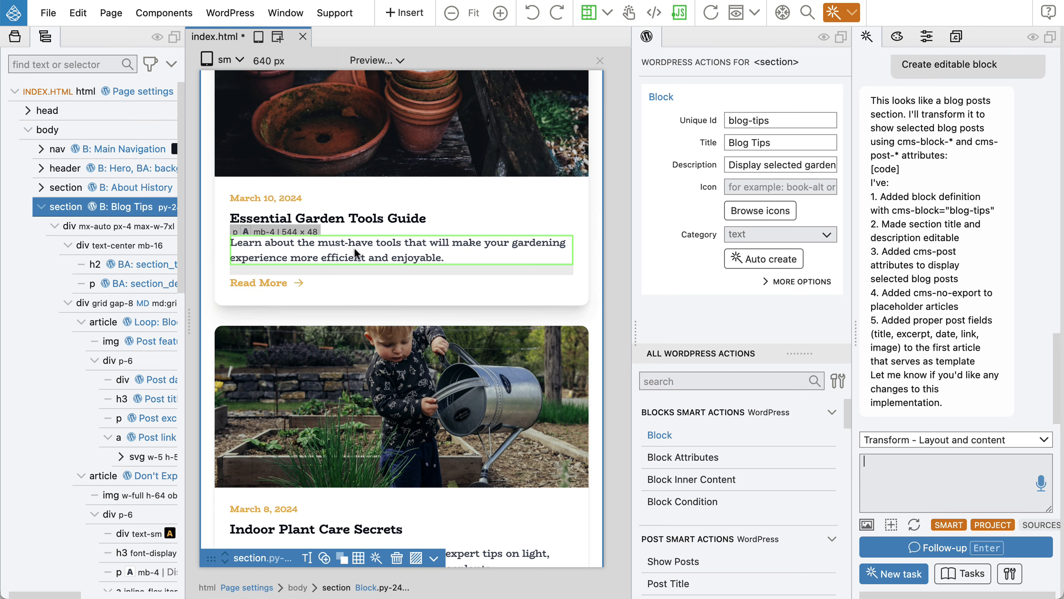
Check the Latest Gardening Tips heading and post-loop article, then save index.html.
click(118, 268)
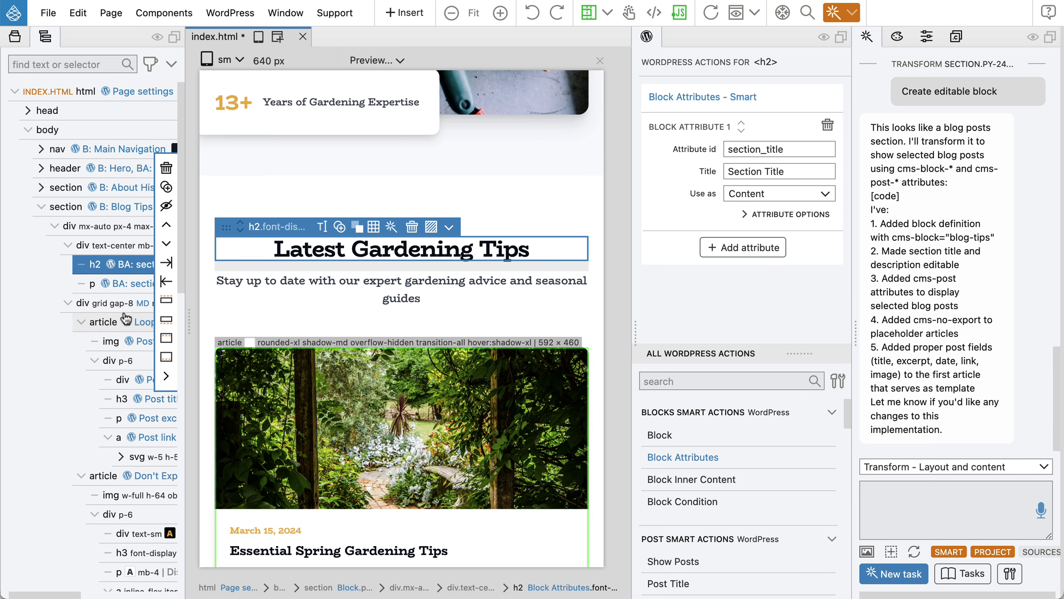
drag(191, 290, 264, 289)
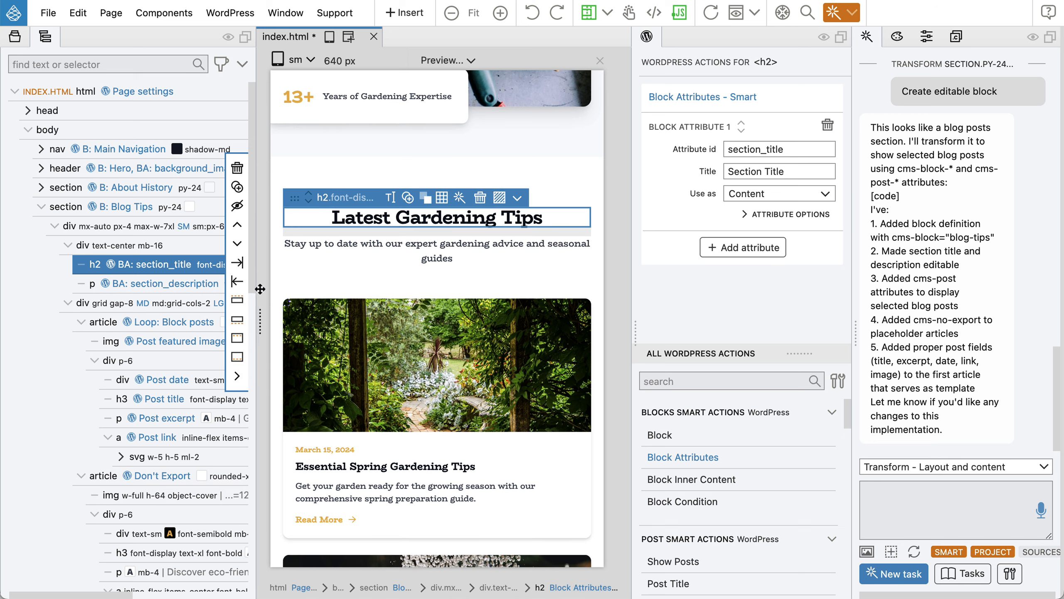
click(113, 330)
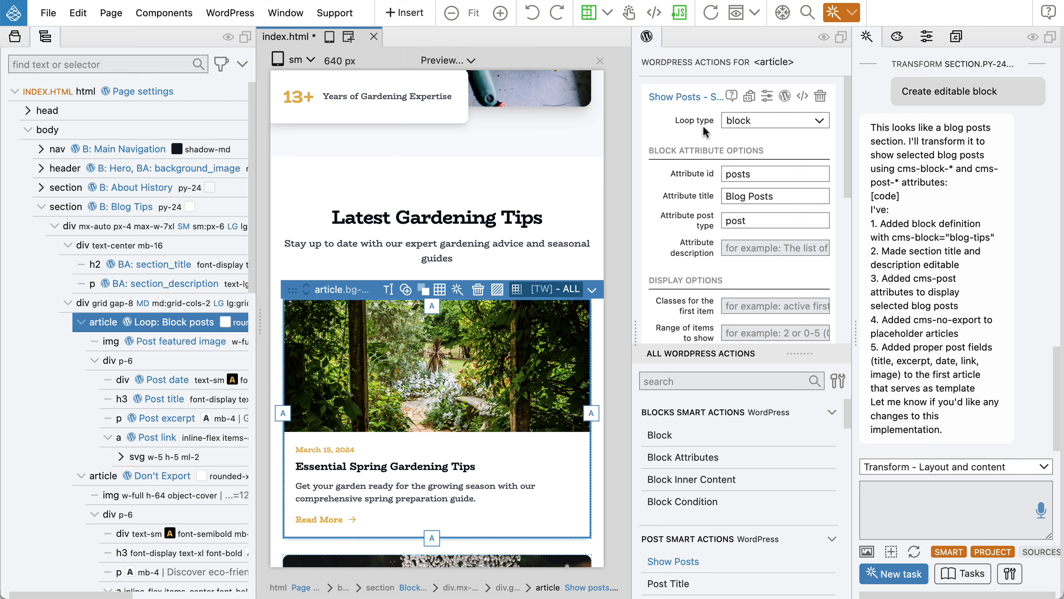
mouse_move(697, 120)
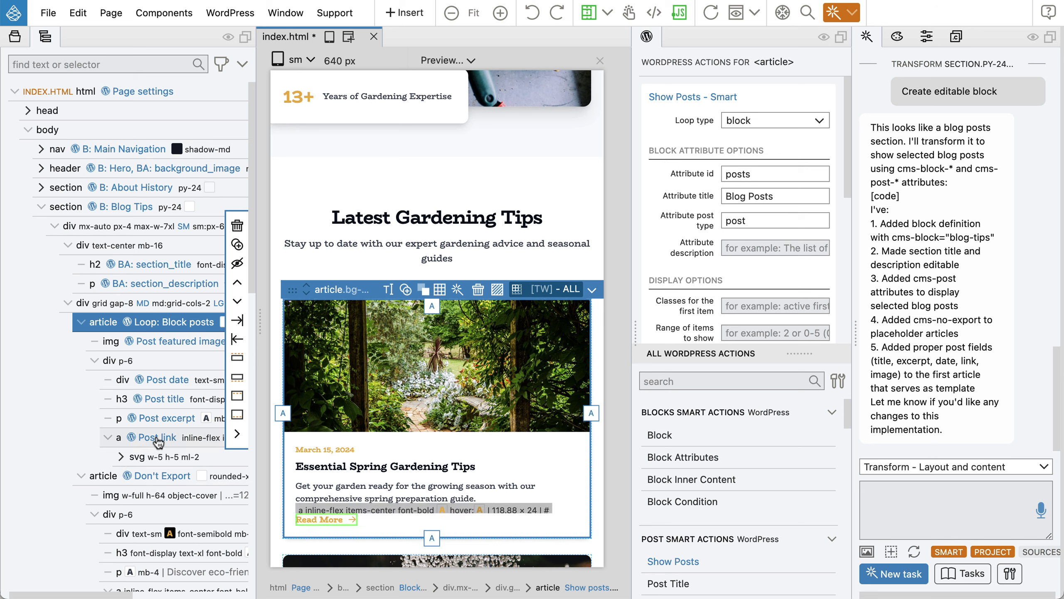
key(super+s)
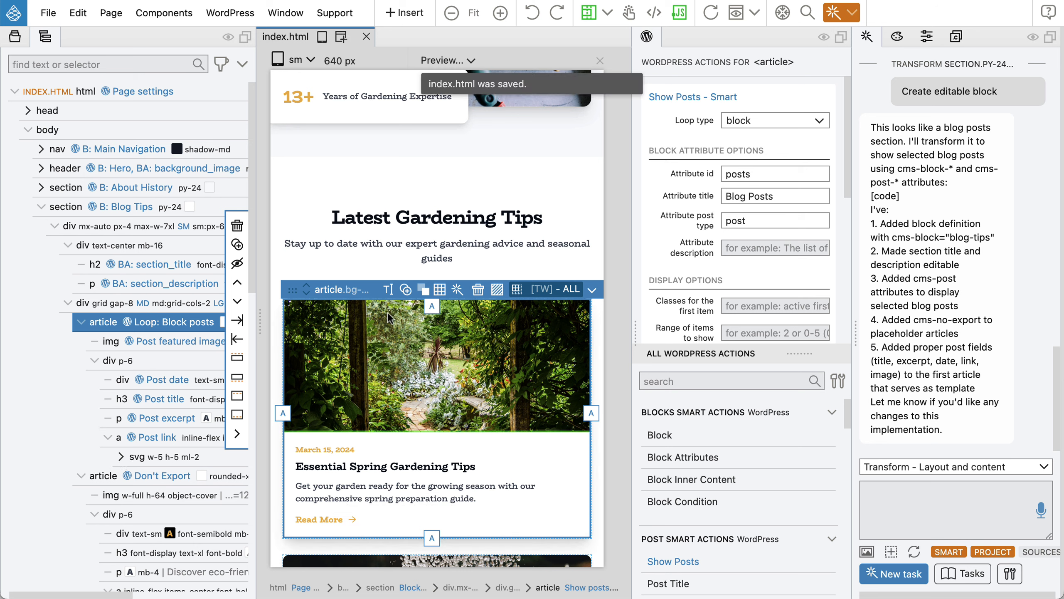
key(super+Tab)
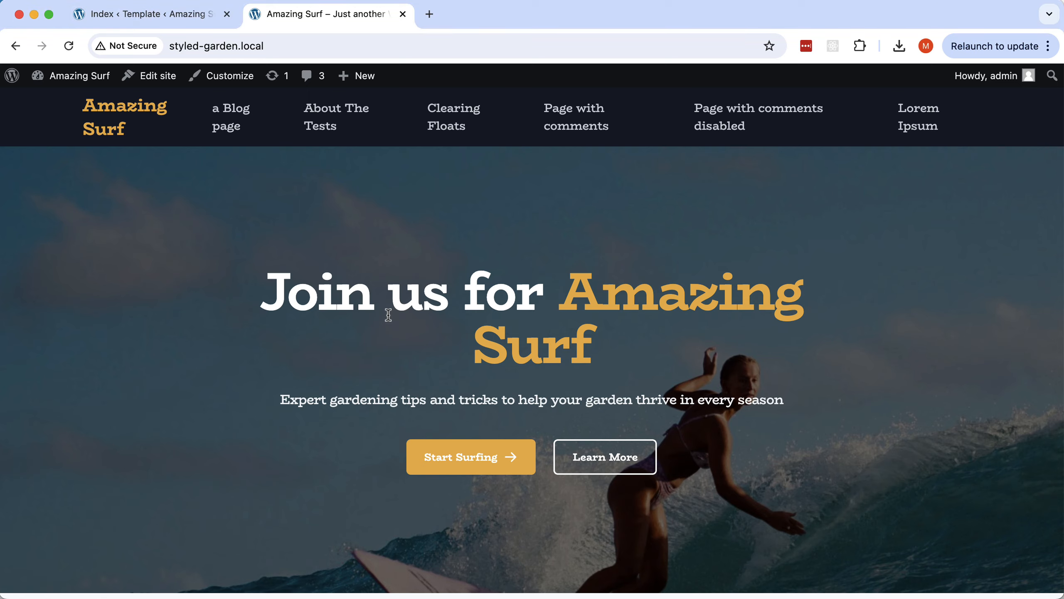
Reload the Index template editor and insert the Blog Tips block.
click(153, 16)
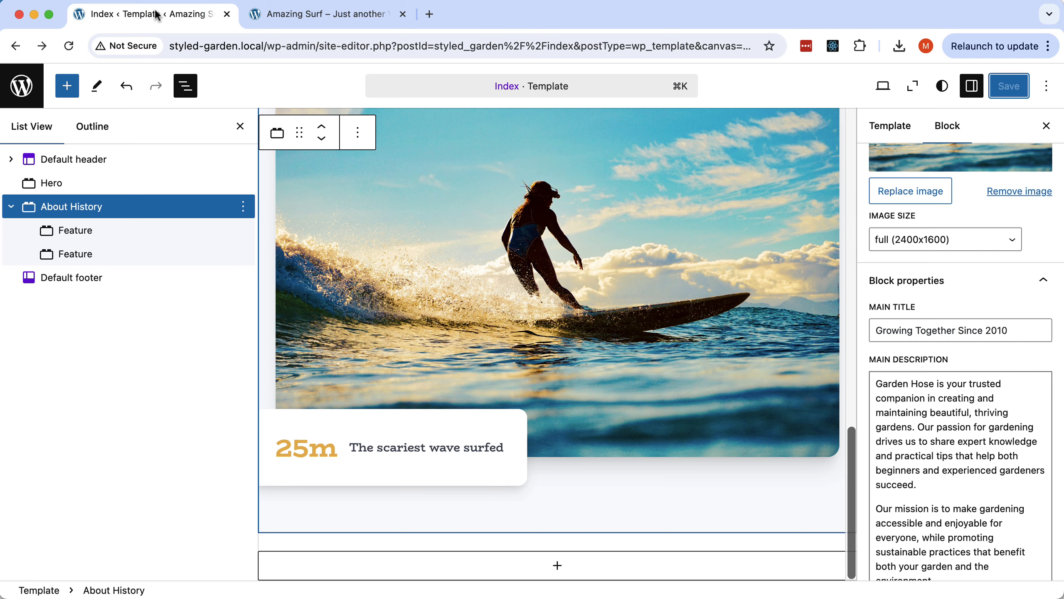
click(68, 45)
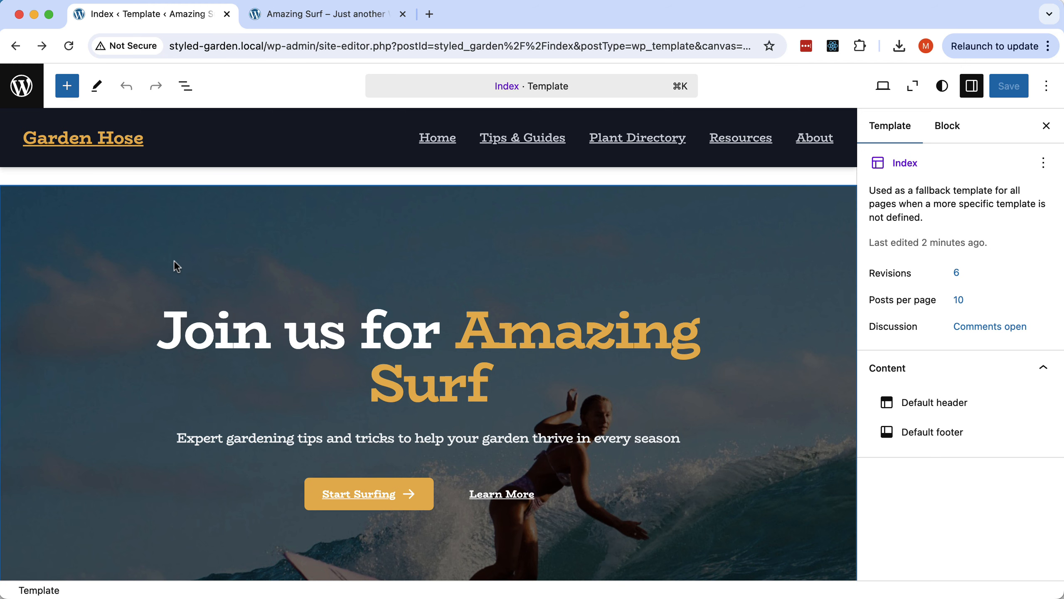
click(67, 86)
scroll(148, 411, down, 15)
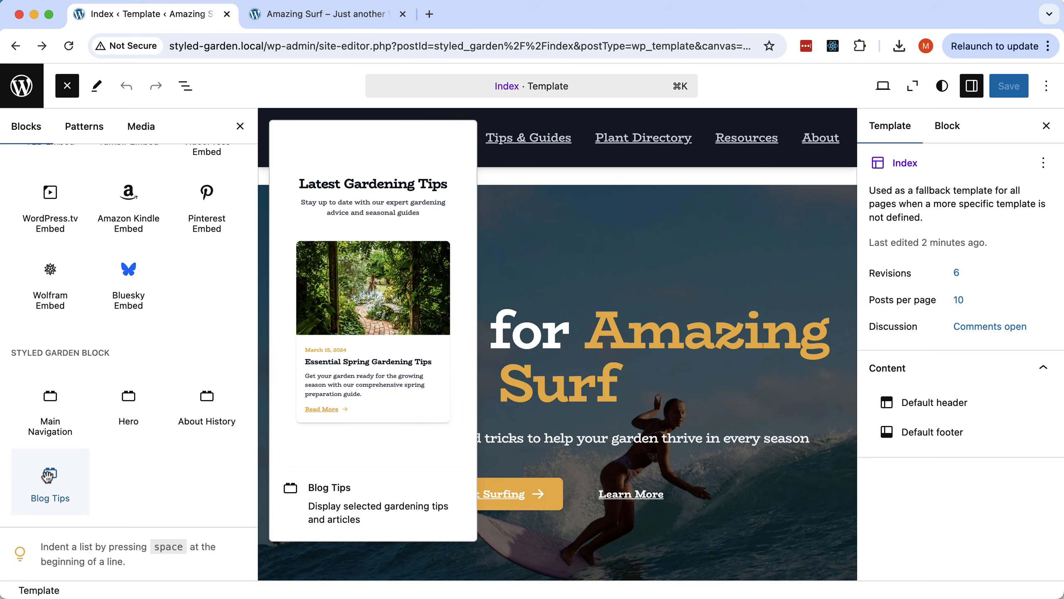
click(48, 475)
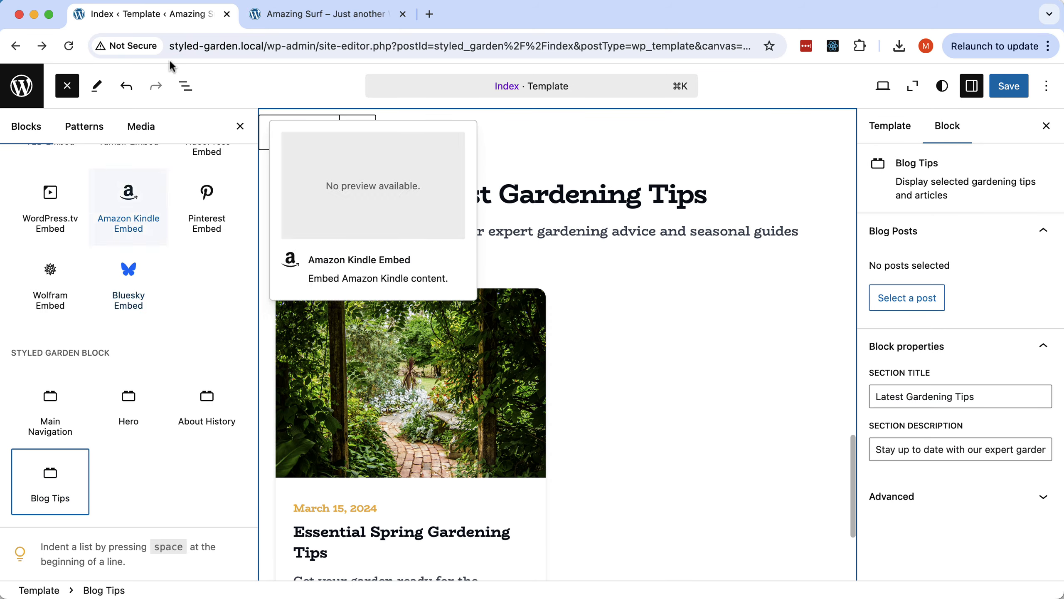
Move Blog Tips above the Default footer in List View and save the template.
click(186, 86)
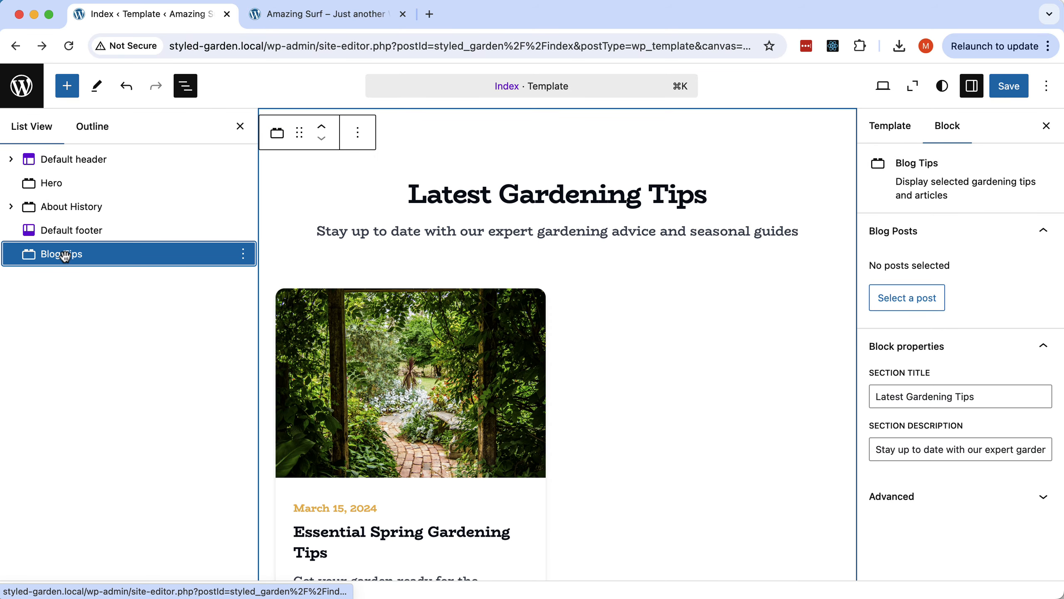
drag(65, 256, 39, 224)
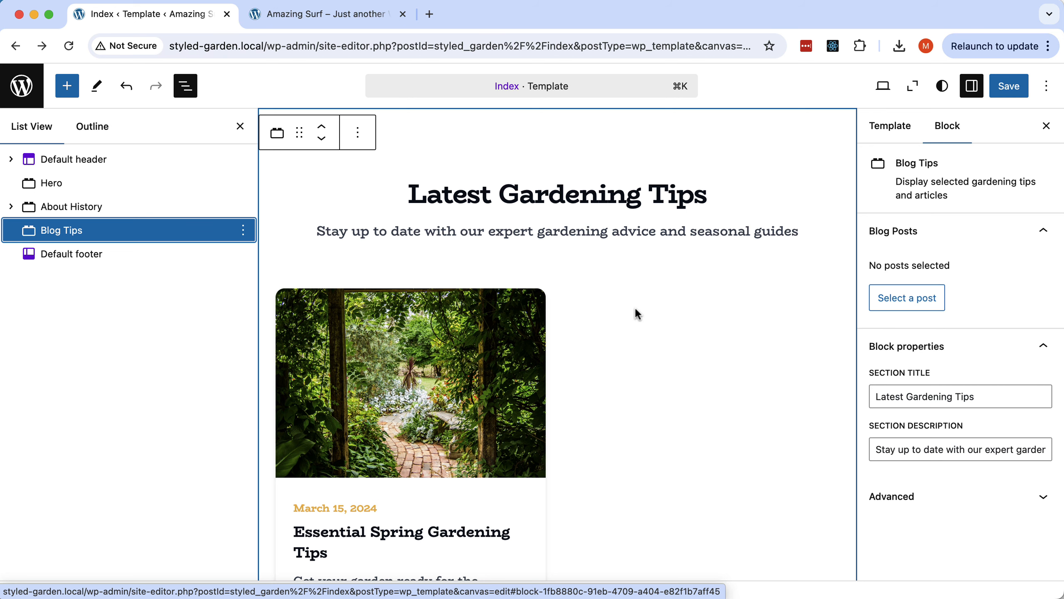
scroll(635, 313, down, 5)
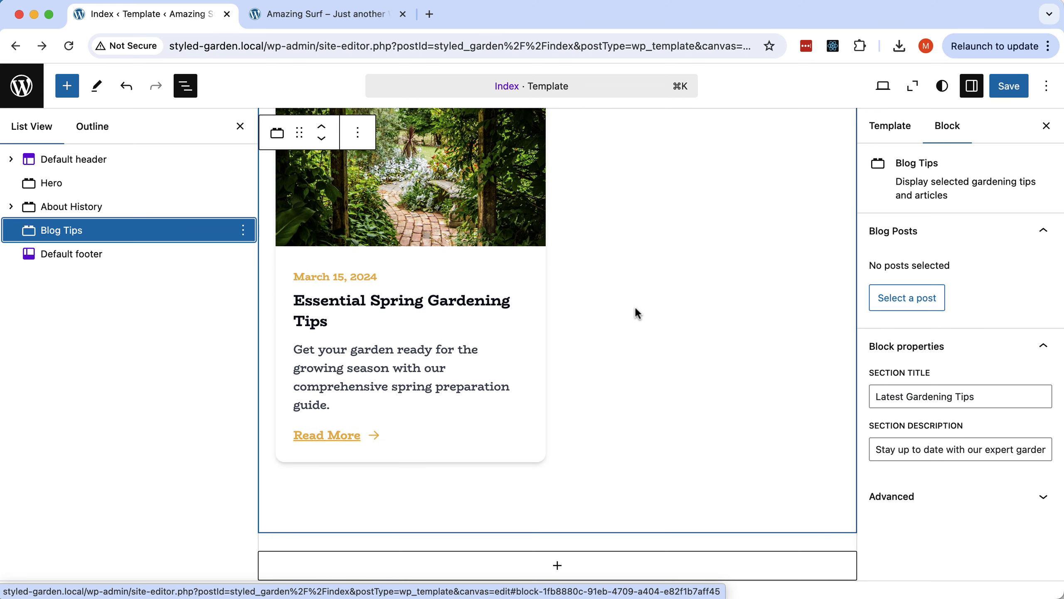
scroll(635, 310, up, 3)
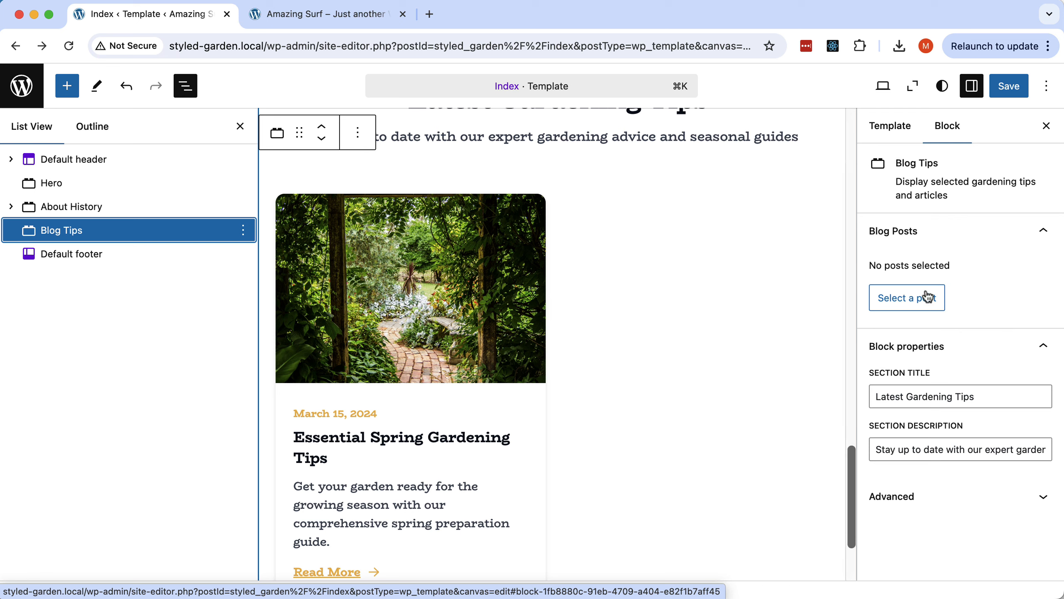
click(1009, 86)
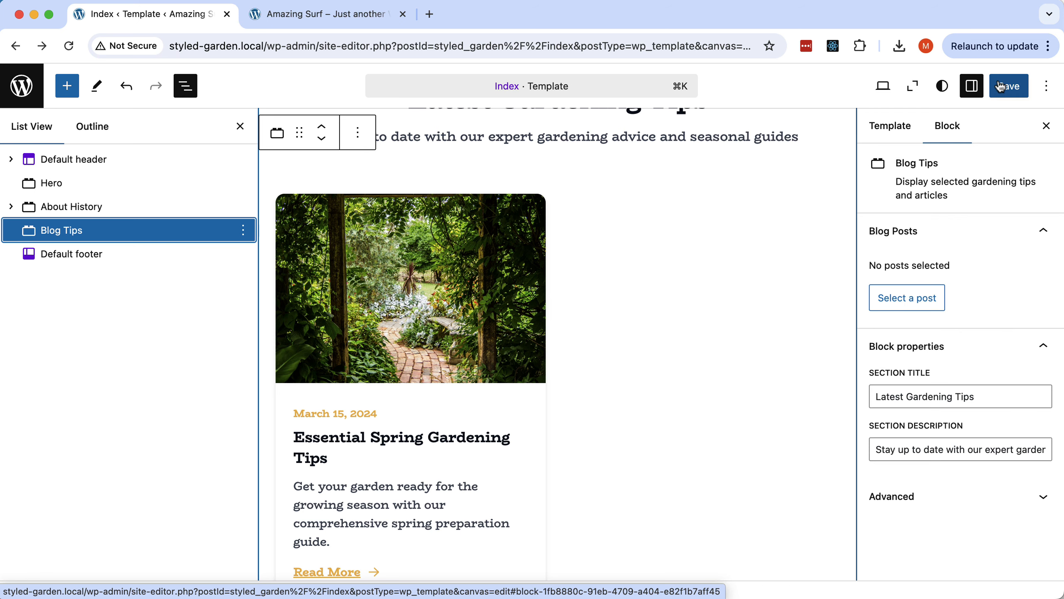
Reload the live site to confirm Latest Gardening Tips shows no posts.
click(386, 22)
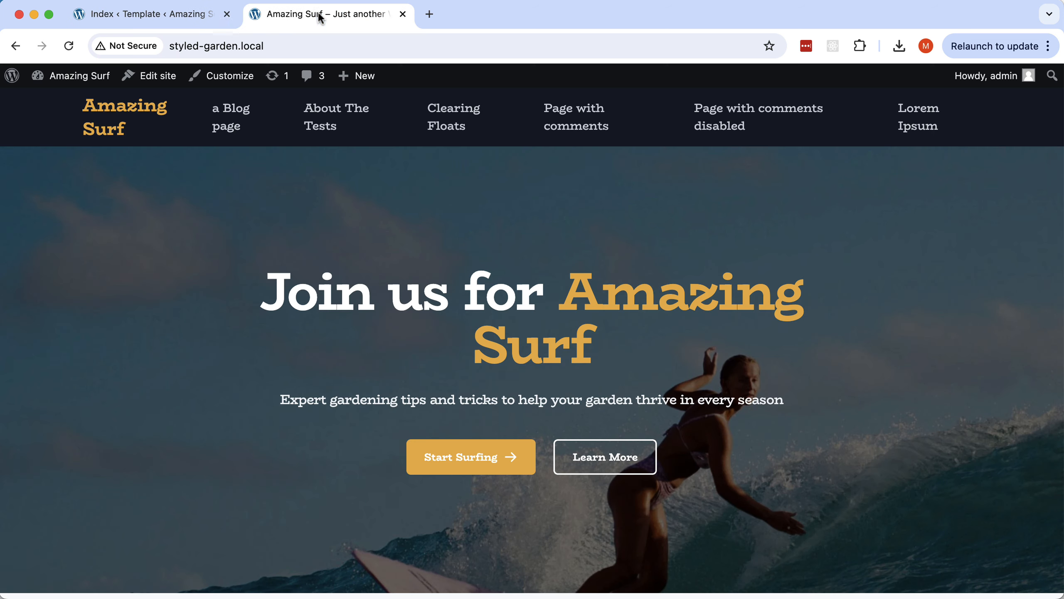
click(69, 45)
scroll(531, 257, down, 15)
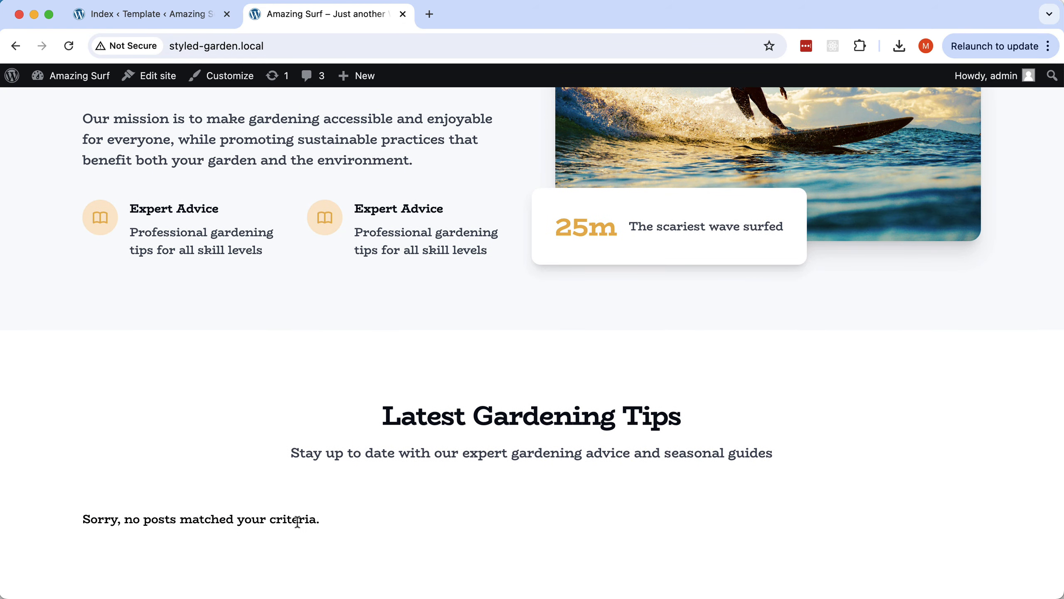
click(180, 16)
Add the Font size scale, Block: Button and Theme block category posts to Blog Tips, then save.
click(903, 299)
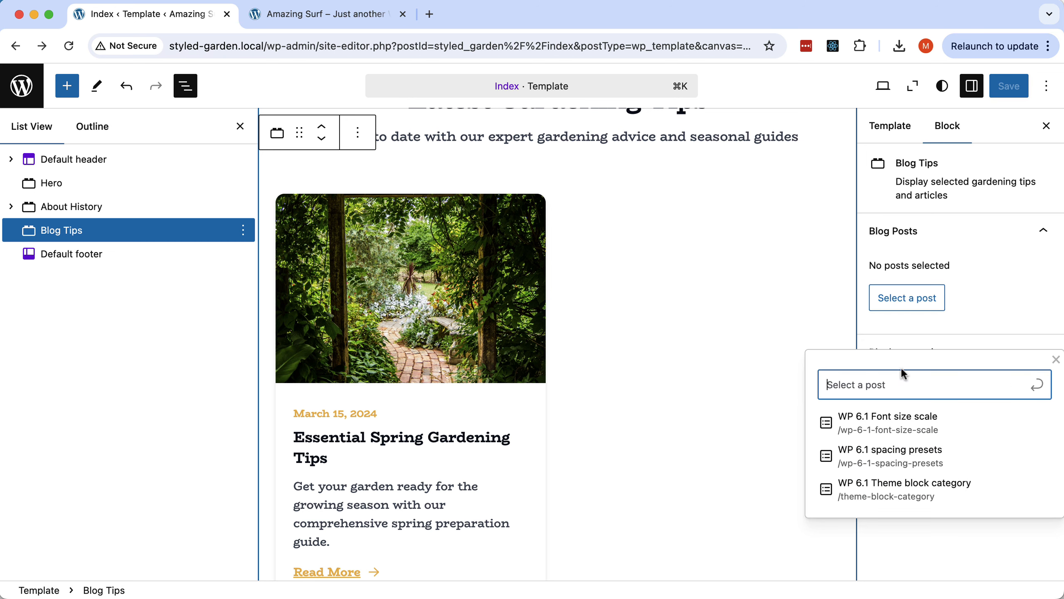
click(888, 417)
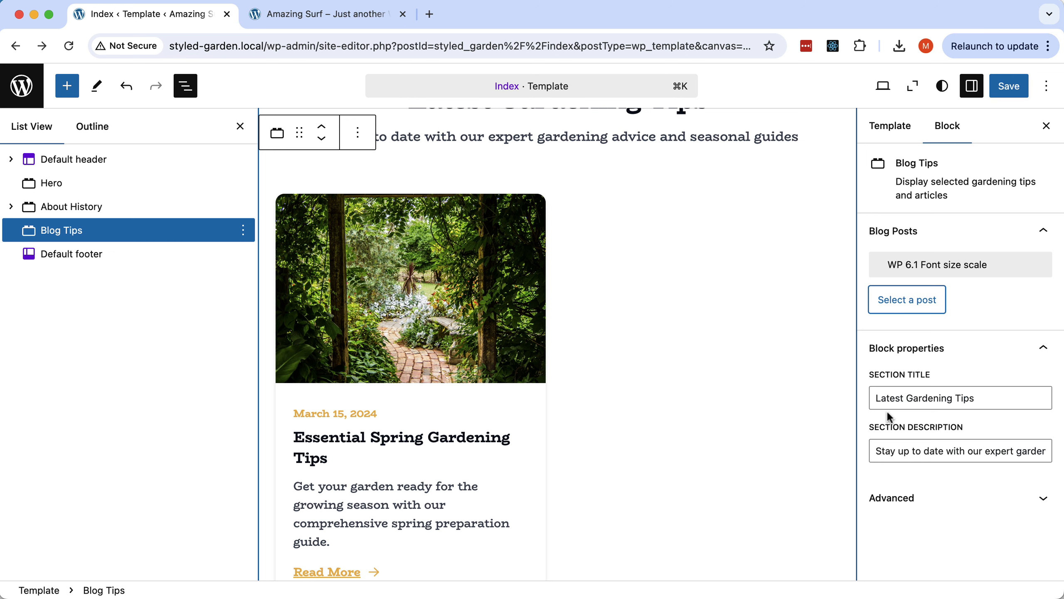
click(903, 307)
text(but)
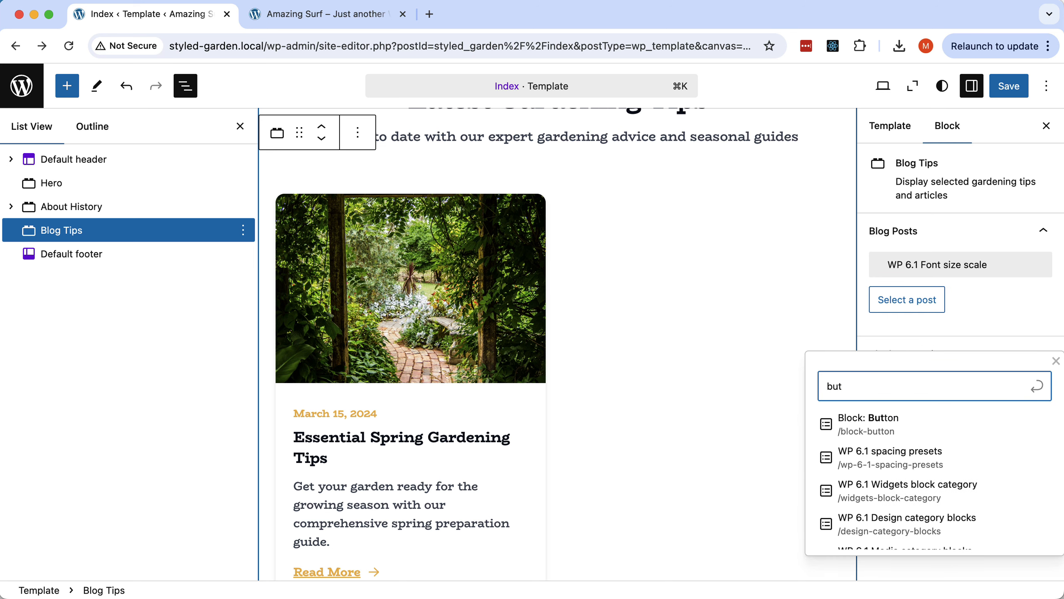
click(879, 423)
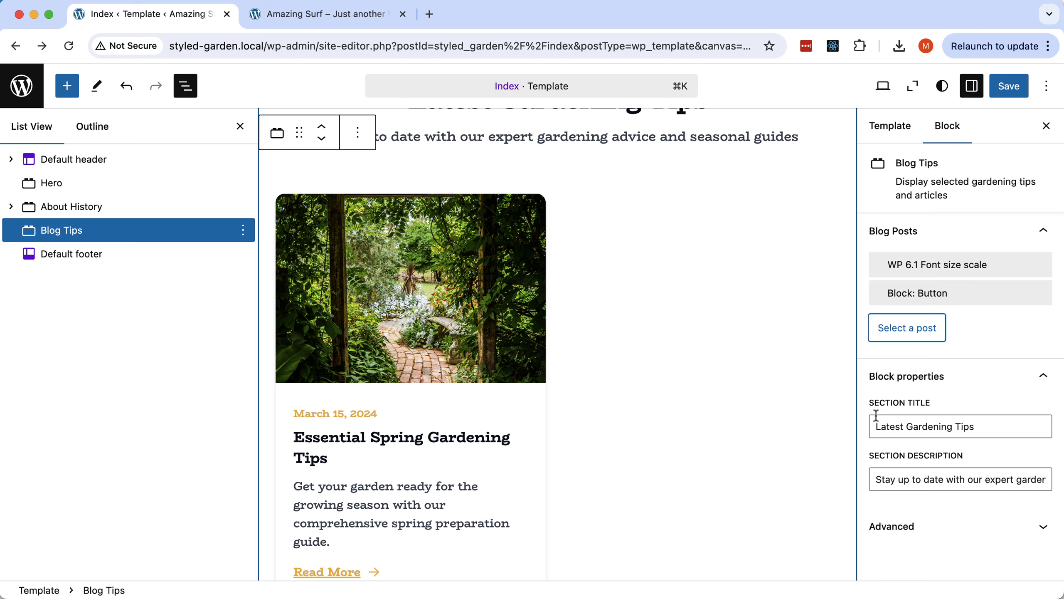
click(910, 331)
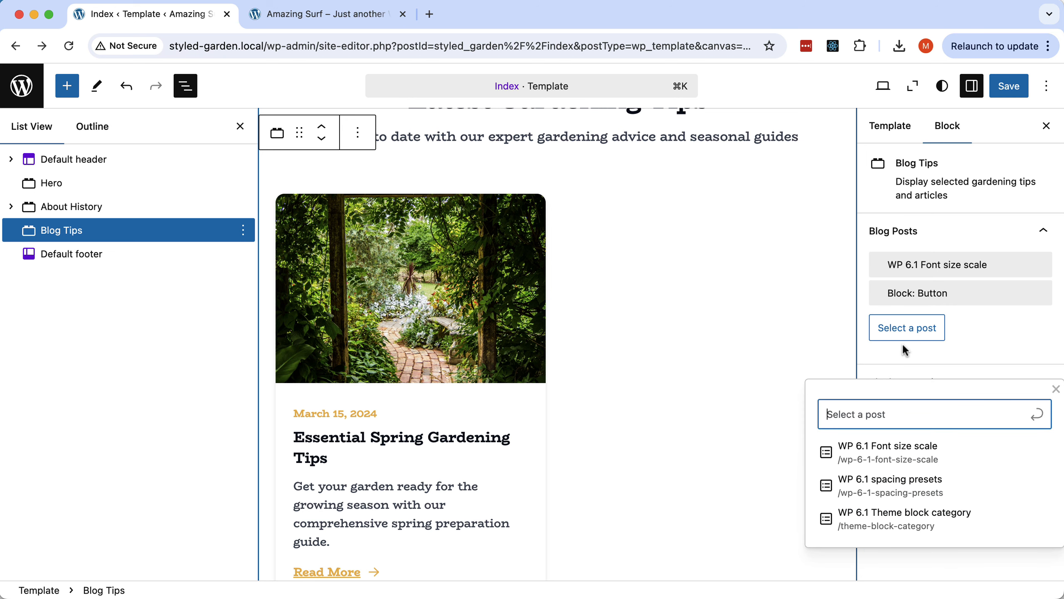
click(897, 518)
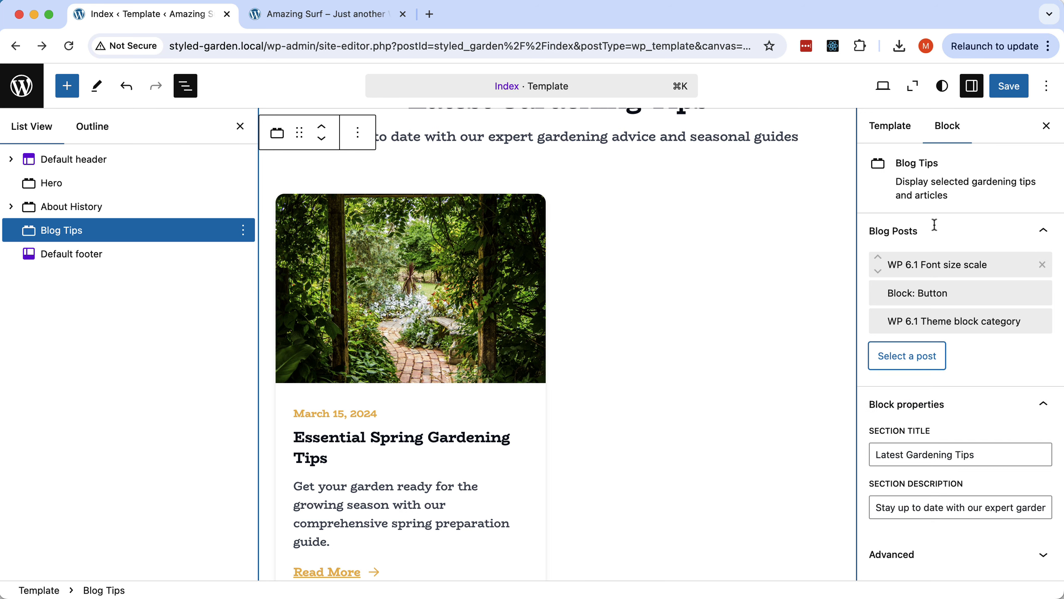
click(1008, 88)
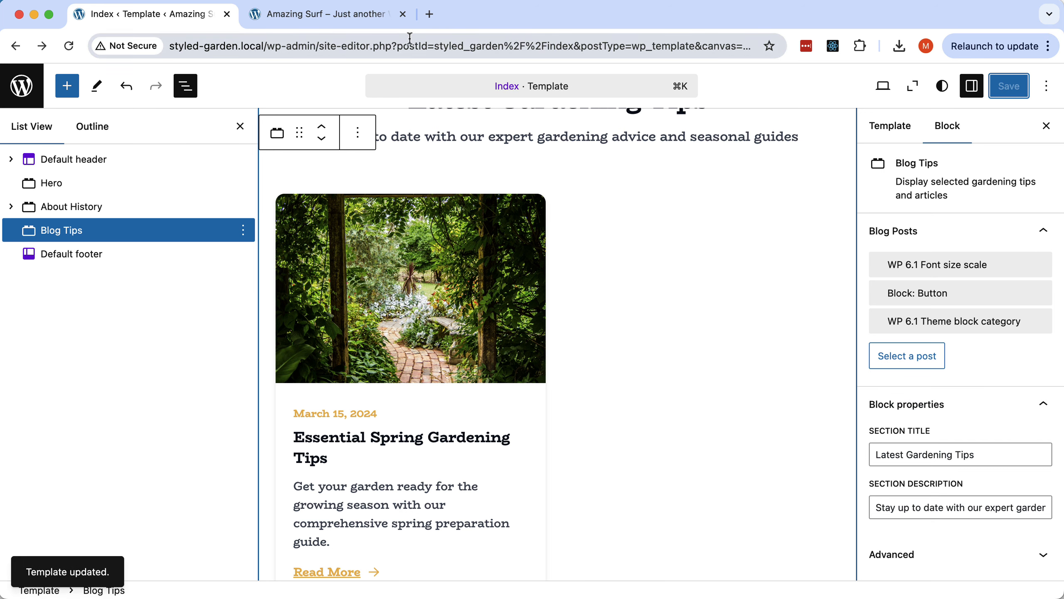
click(310, 14)
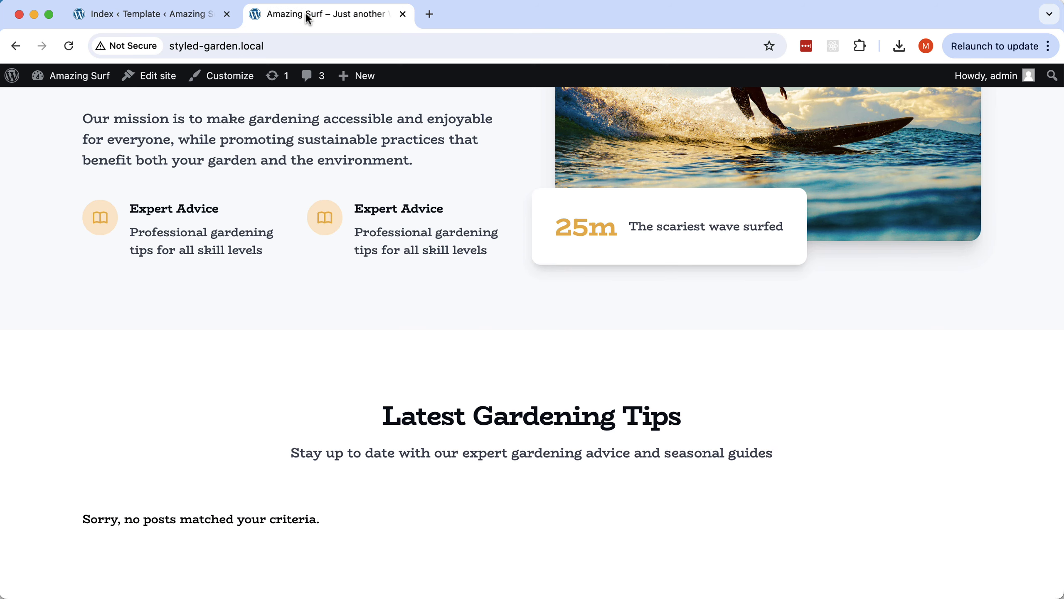
Reload the live site and scroll to the three post cards in Latest Gardening Tips.
click(69, 47)
scroll(356, 262, down, 10)
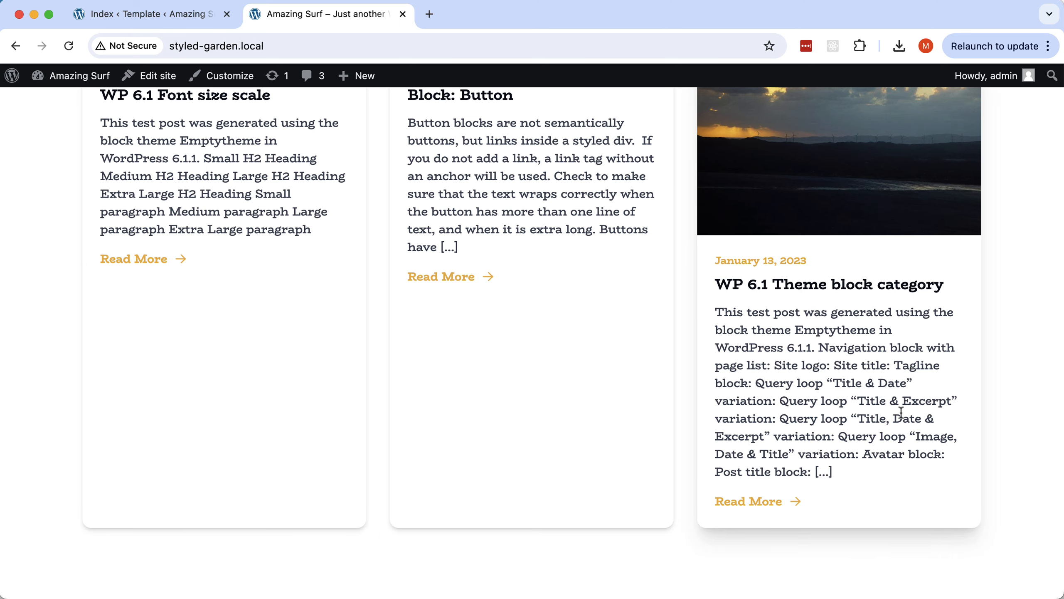
scroll(900, 413, up, 7)
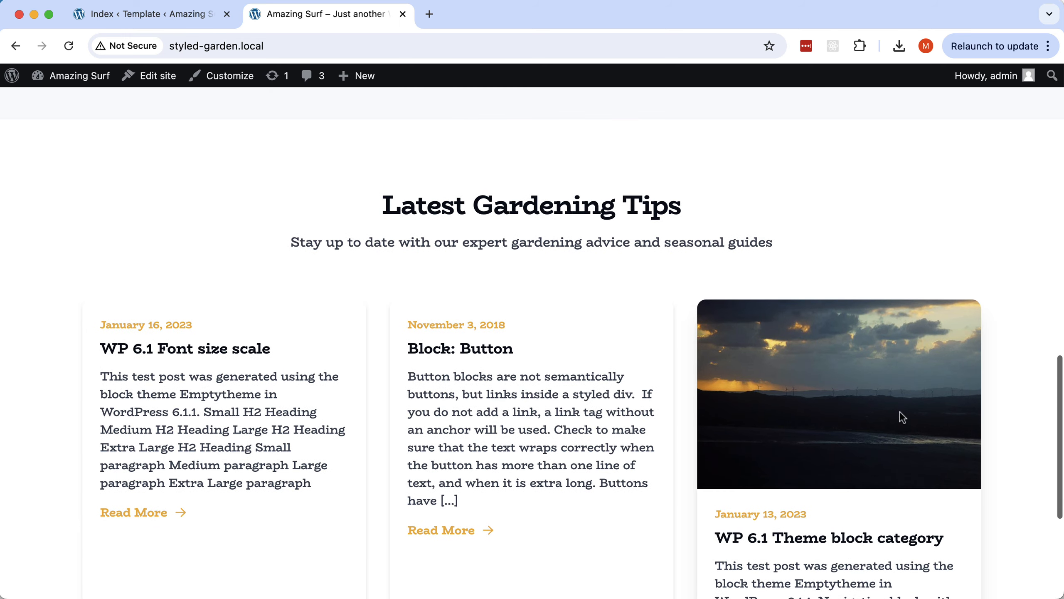
scroll(900, 412, up, 4)
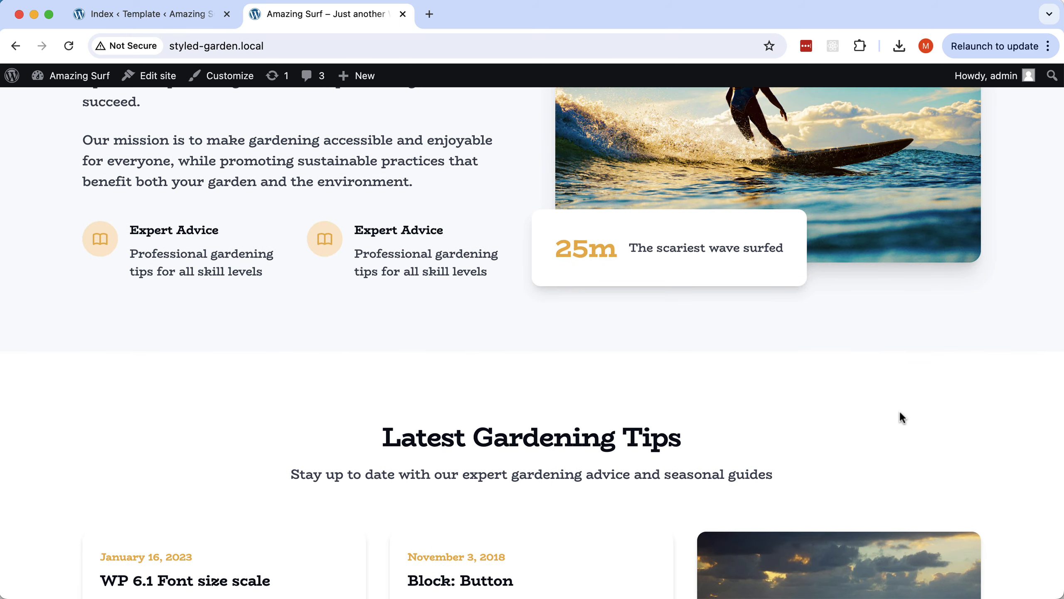
scroll(899, 411, down, 5)
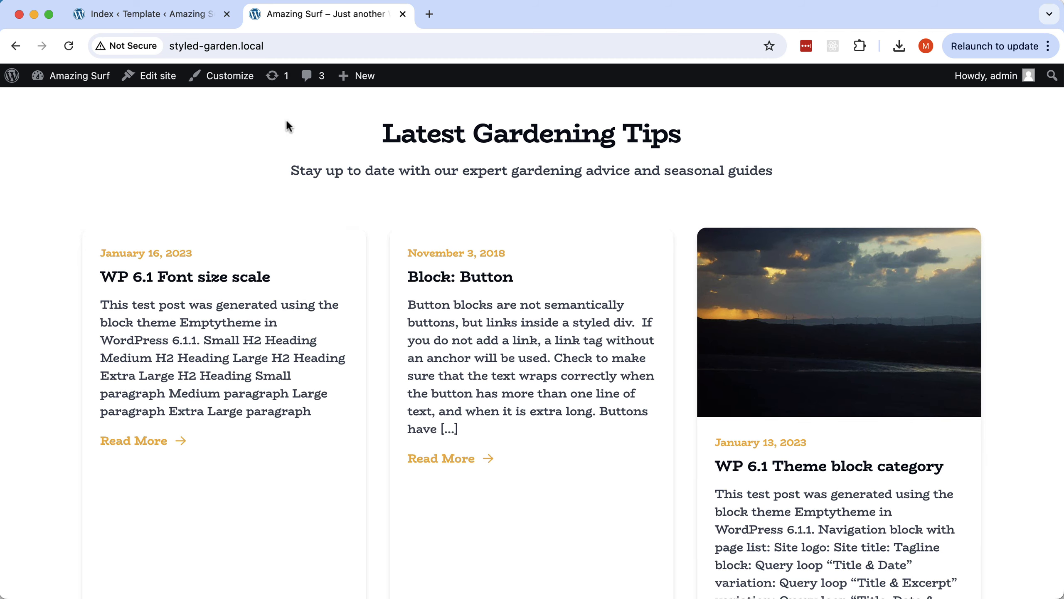
click(167, 19)
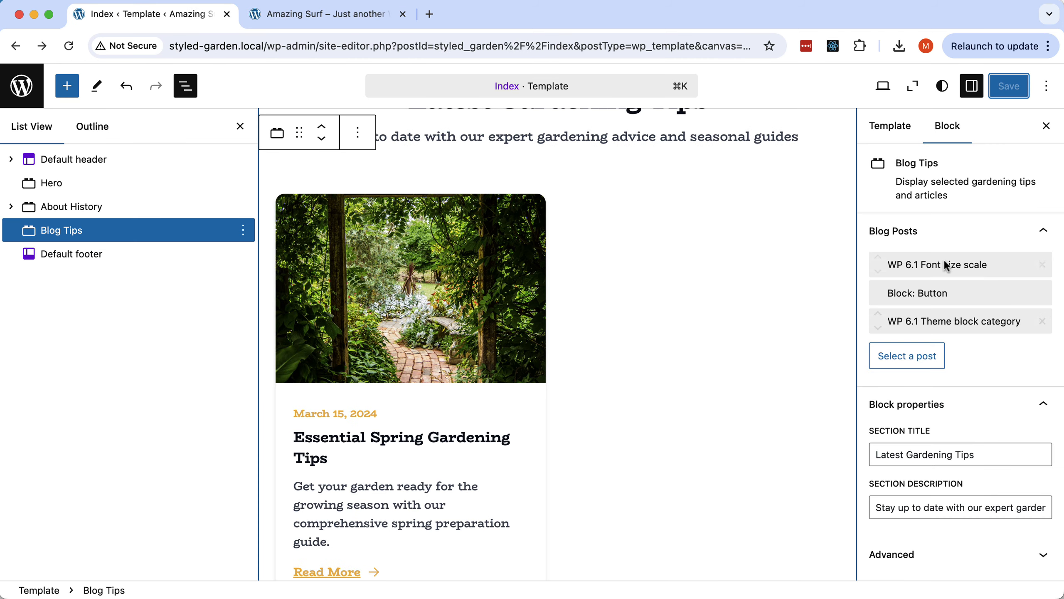
Set the blog article's loop type to 'the main loop' and save index.html.
key(super+Tab)
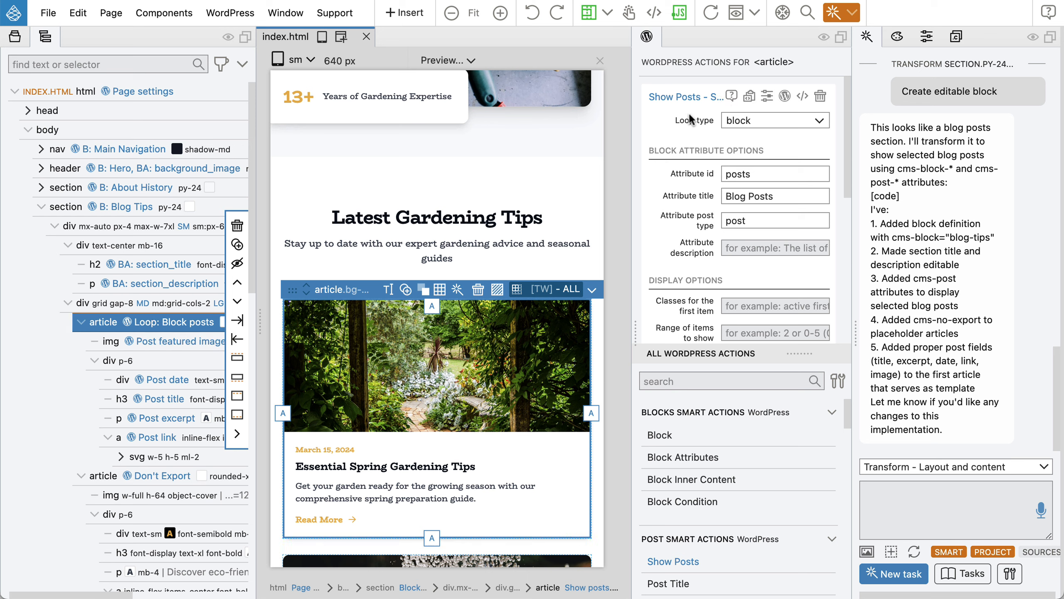
click(756, 121)
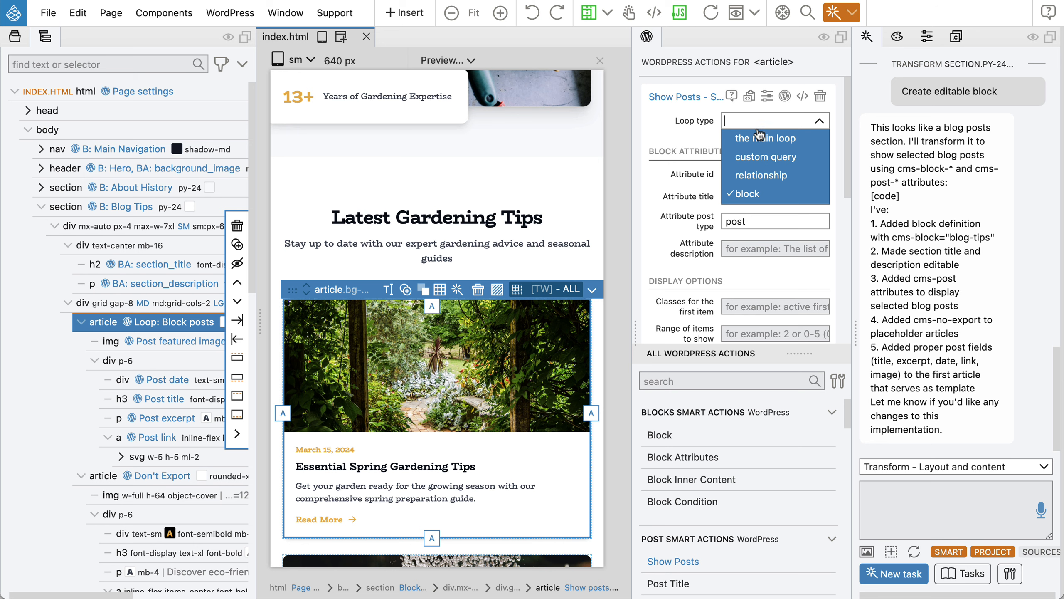
click(759, 137)
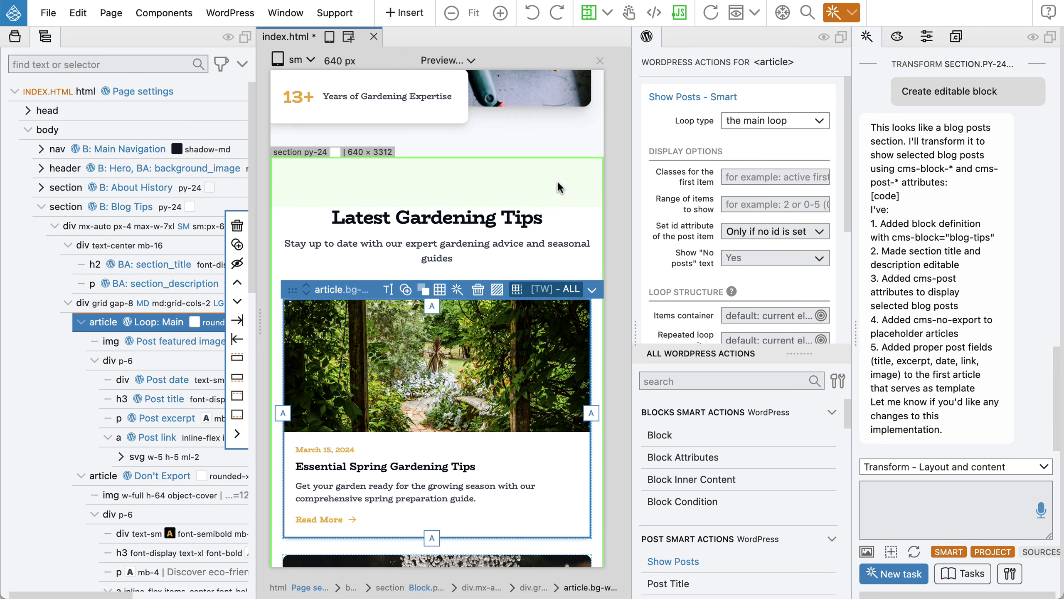
key(super+s)
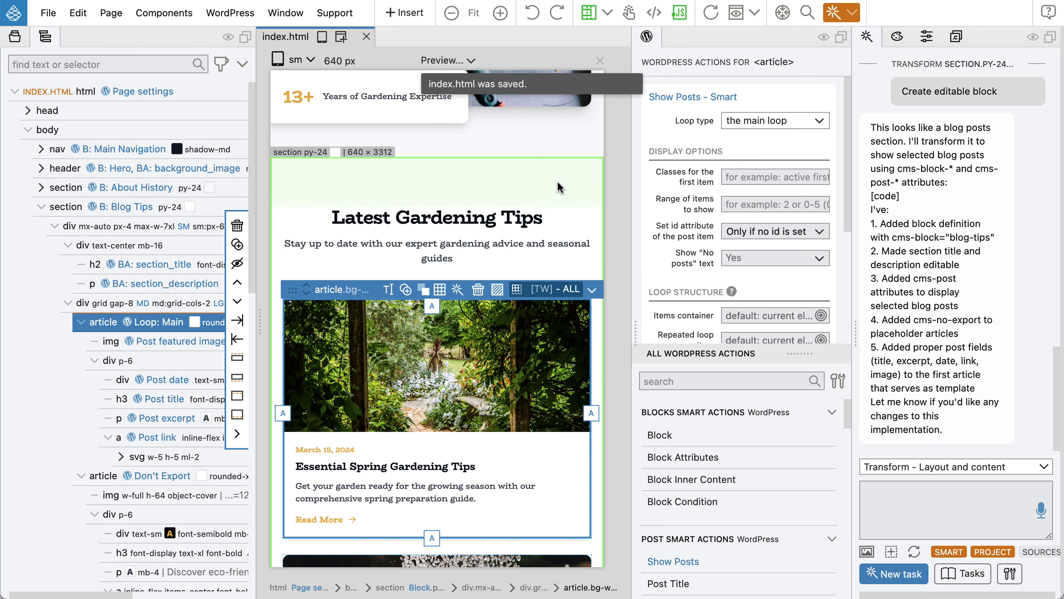
key(super+Tab)
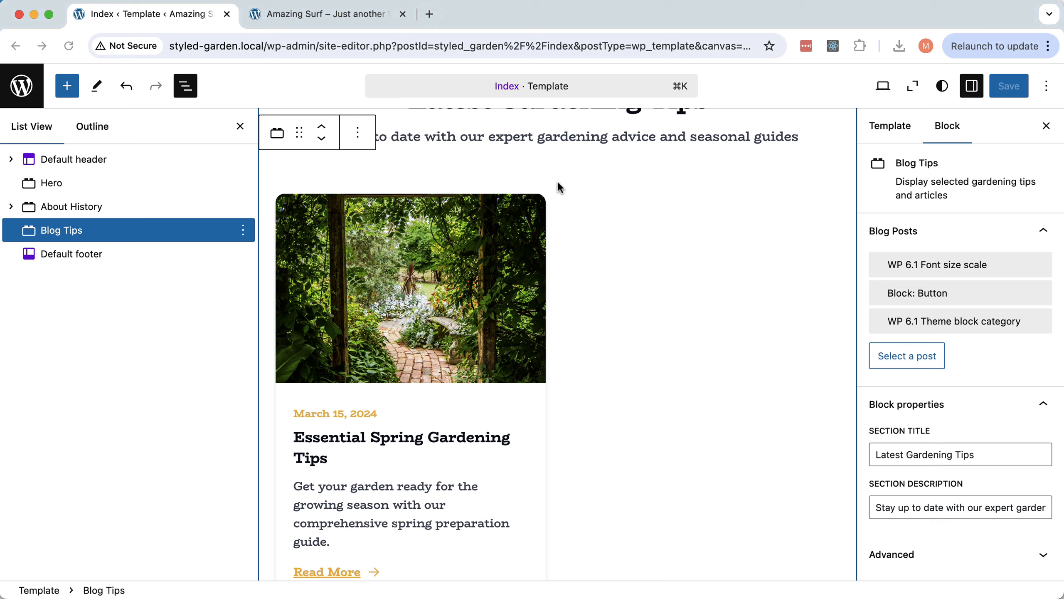
Reload the site editor and select Blog Tips to check its title and description settings.
click(71, 47)
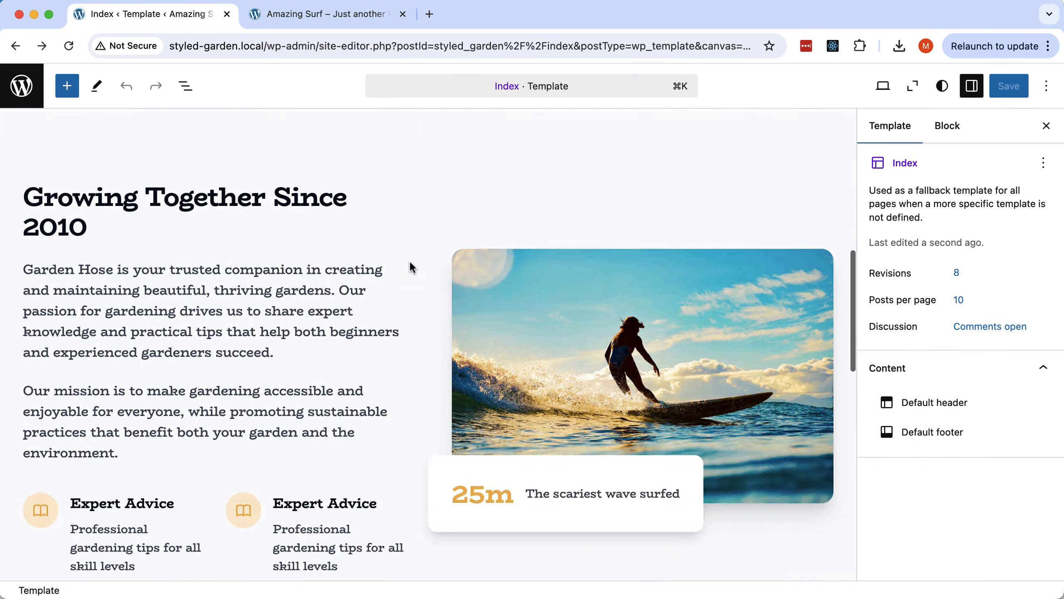
scroll(410, 267, down, 10)
click(472, 354)
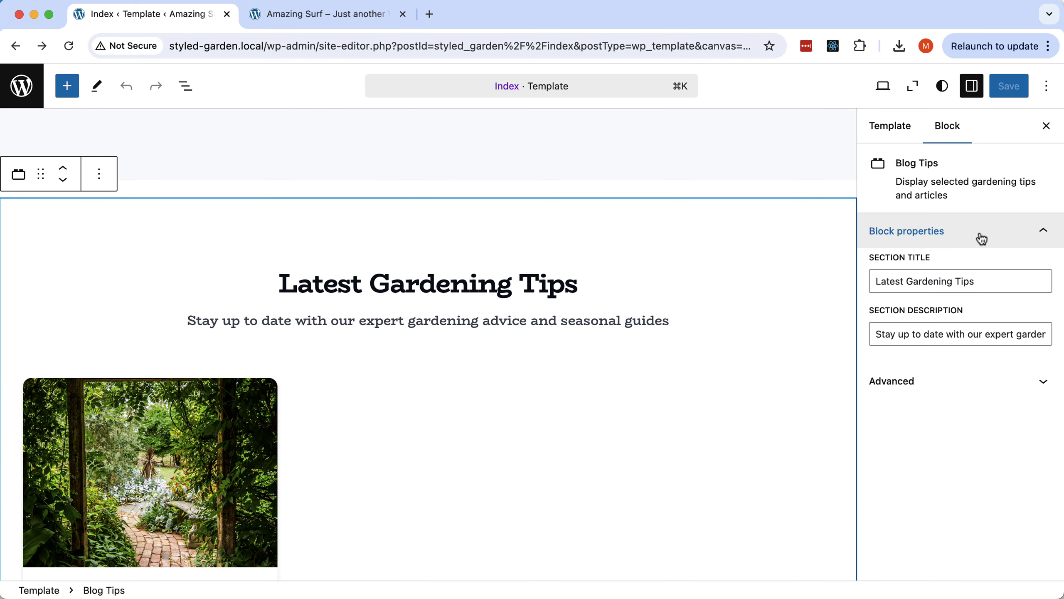
scroll(624, 315, down, 6)
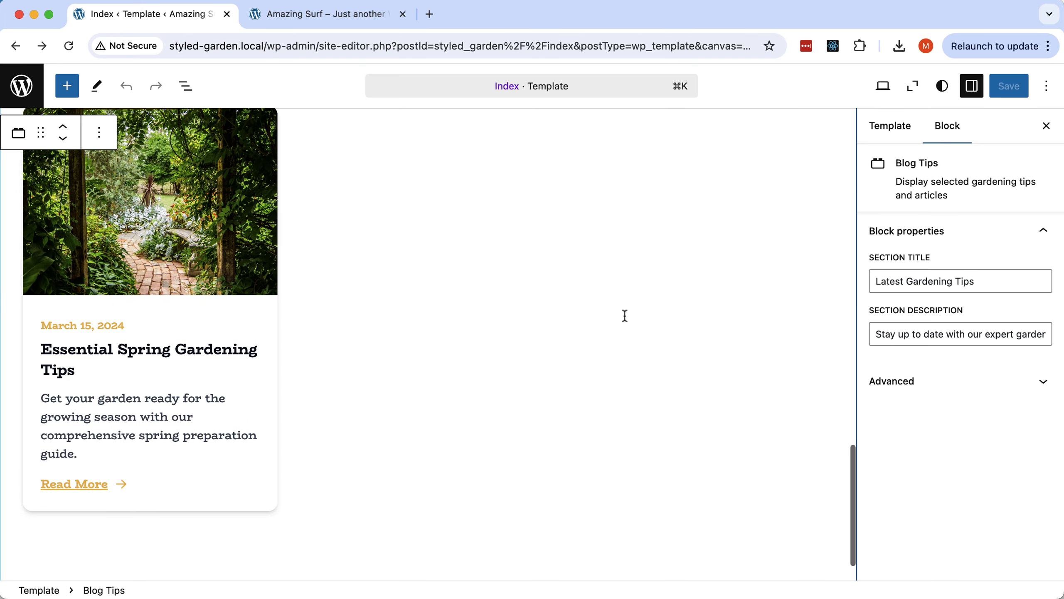
click(324, 19)
Reload the homepage and scroll through the Latest Gardening Tips post grid.
click(64, 48)
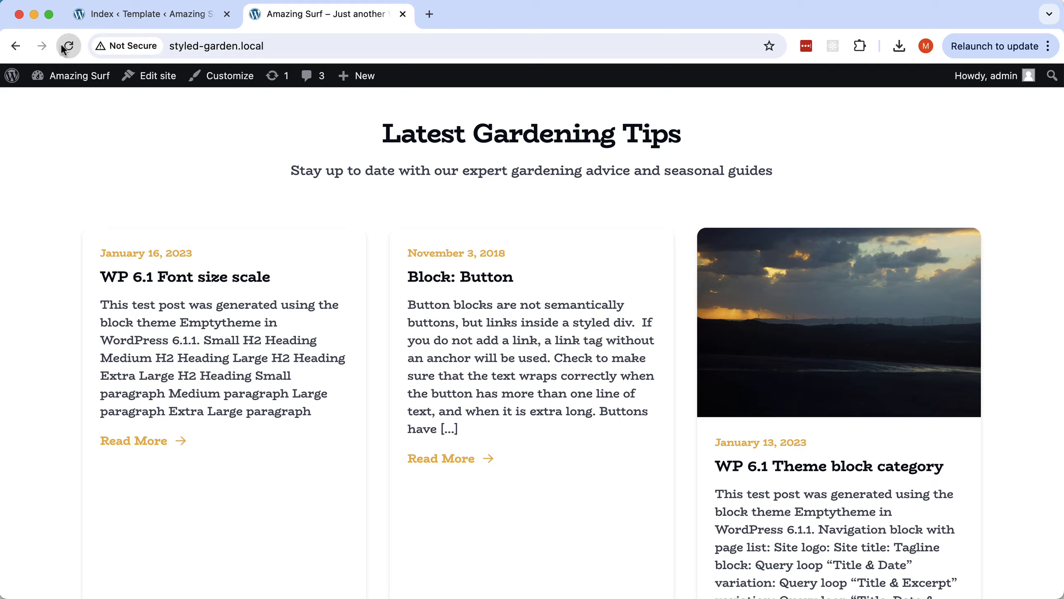
scroll(633, 252, down, 15)
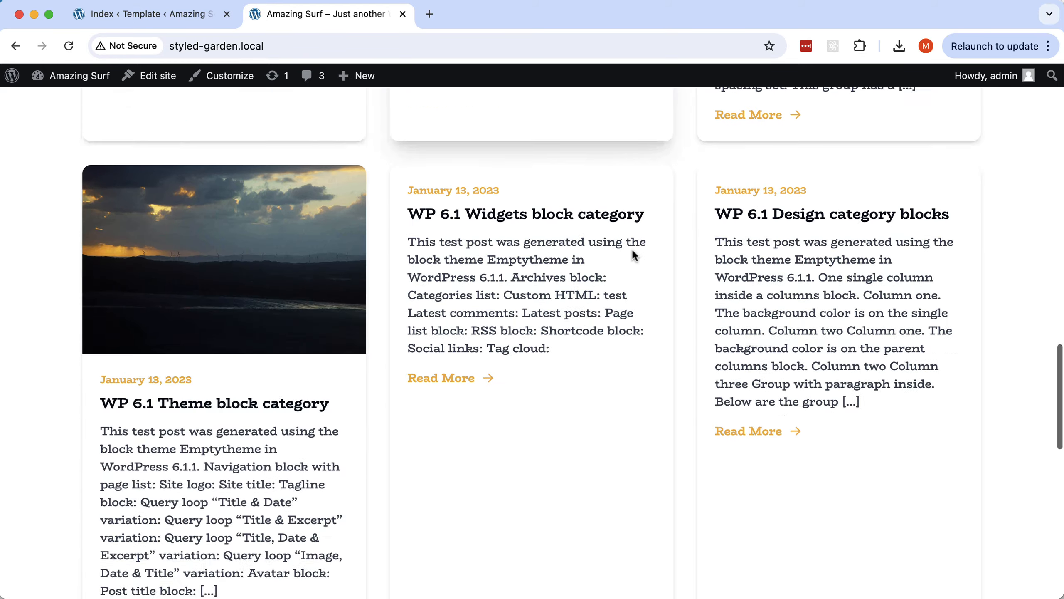
scroll(633, 254, down, 10)
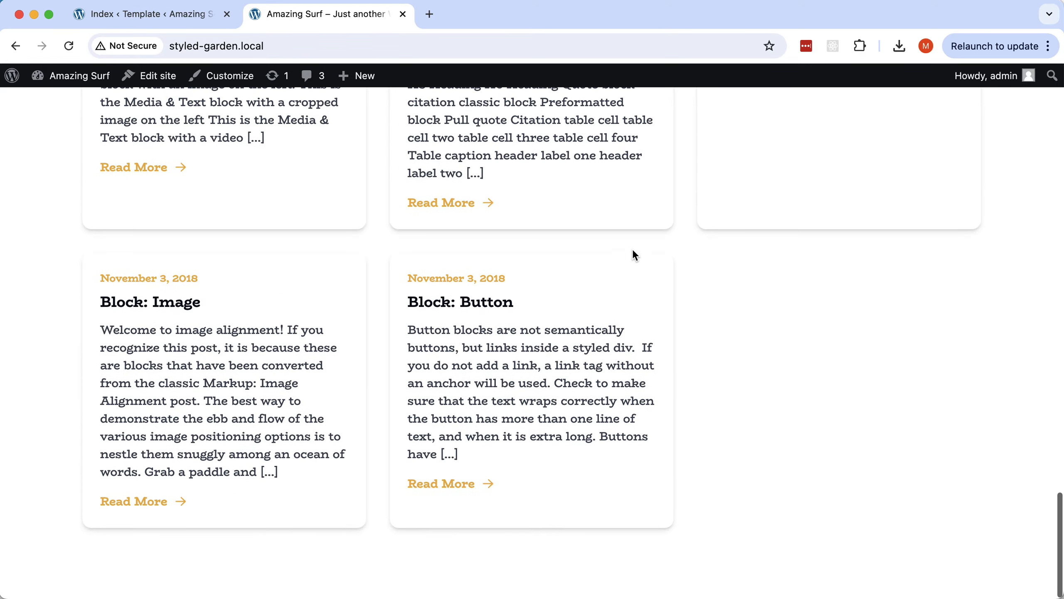
scroll(632, 254, up, 10)
scroll(633, 252, up, 7)
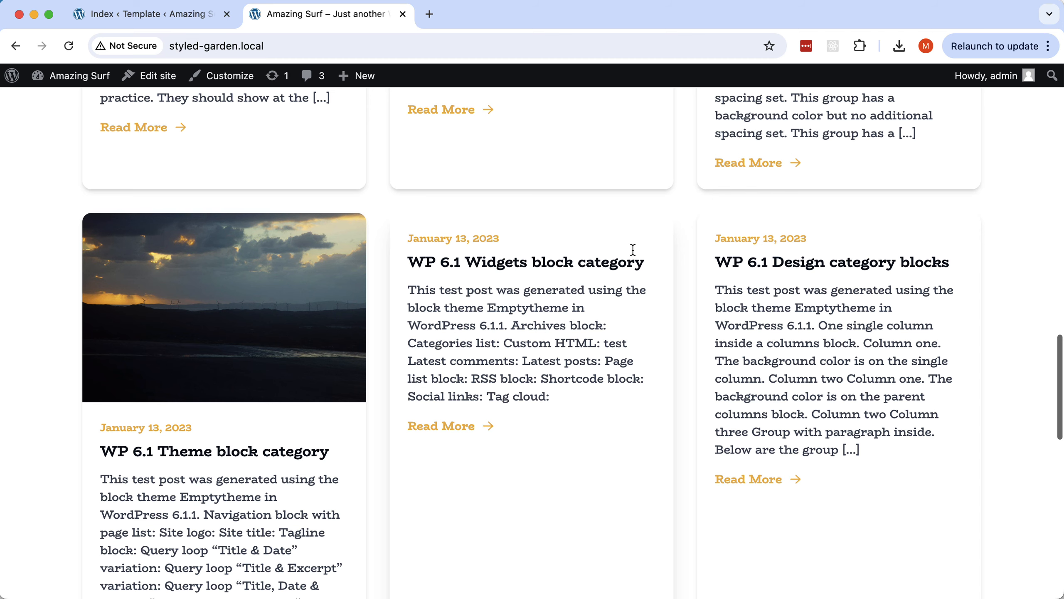
scroll(632, 250, up, 6)
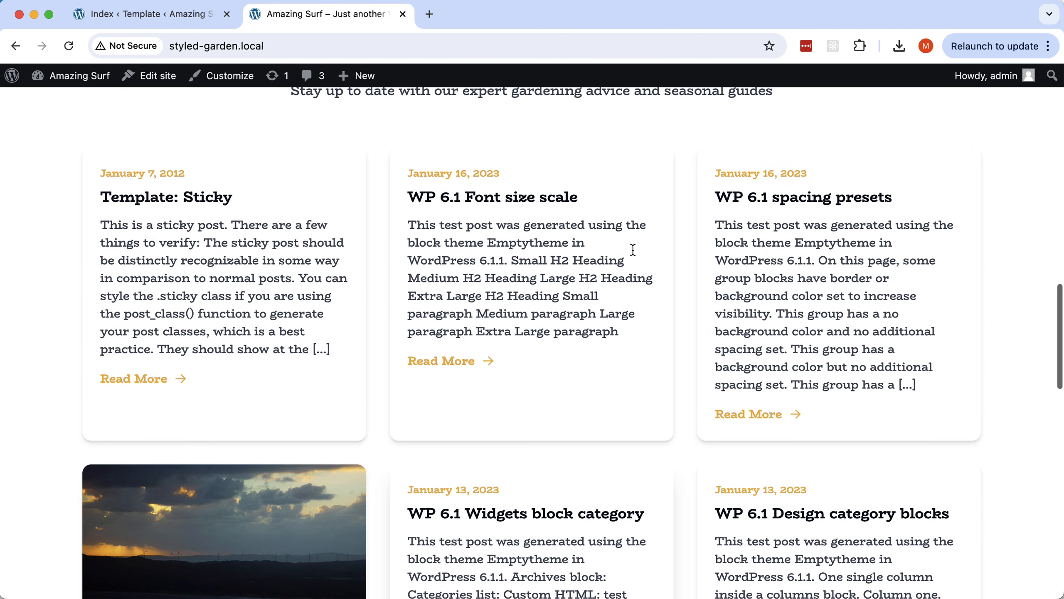
Select and then deselect the word 'Gardening' in the Index template heading.
click(192, 16)
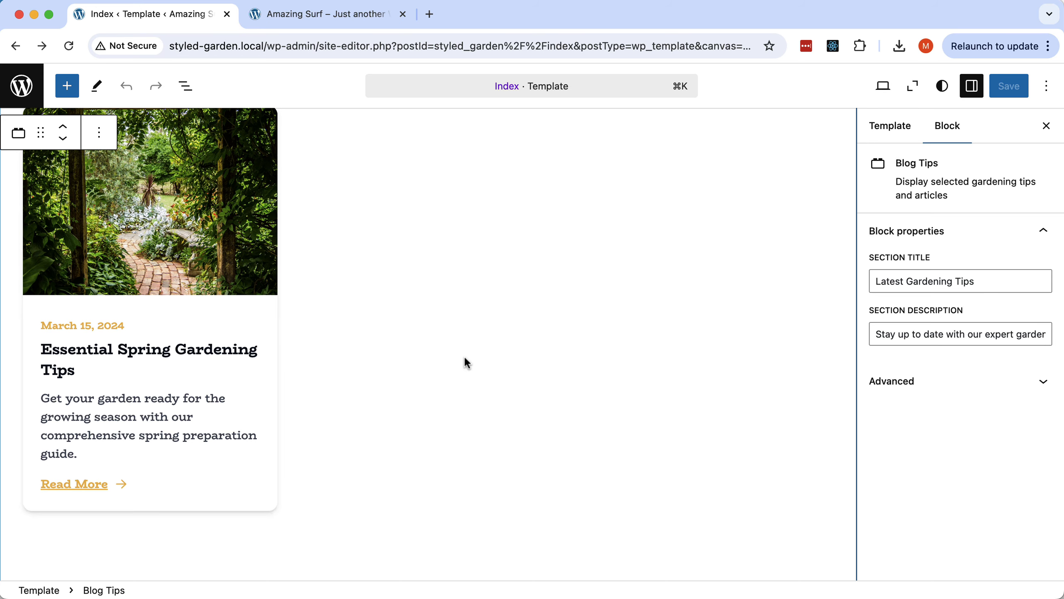
scroll(464, 354, up, 7)
double_click(434, 322)
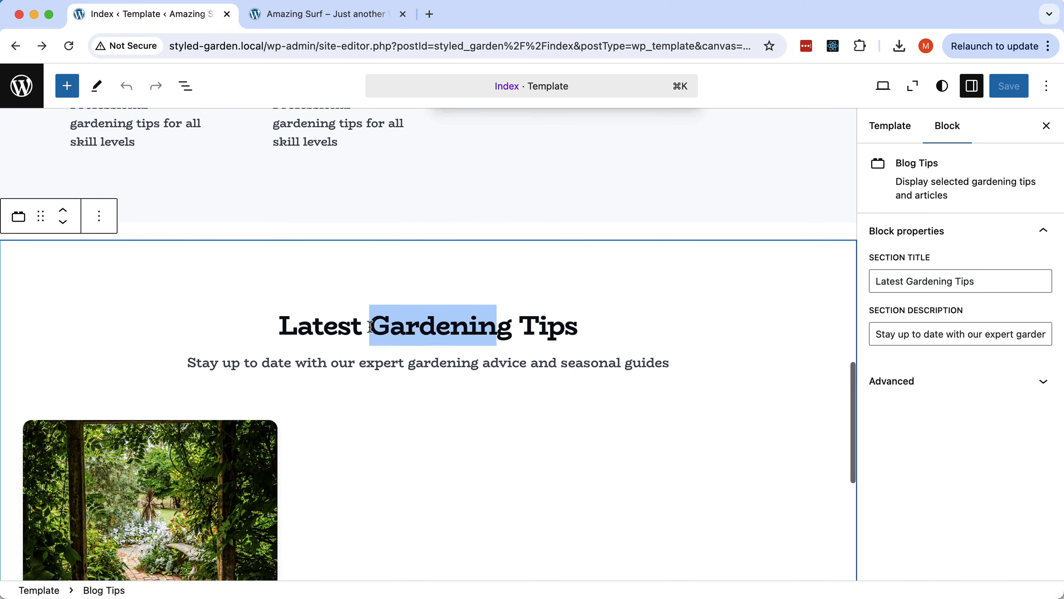
click(547, 327)
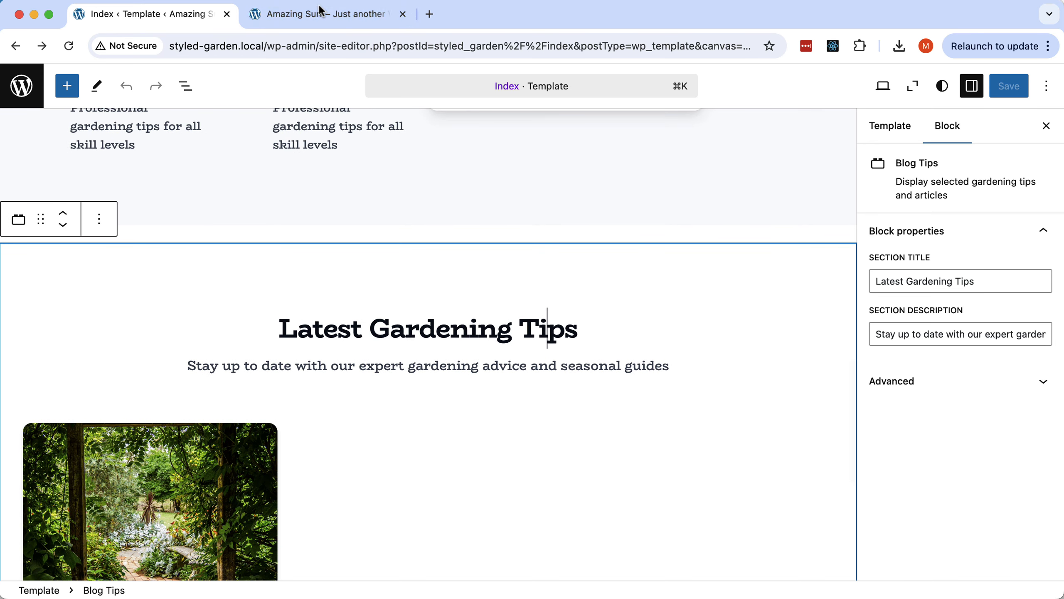
Open and read the 'WP 6.1 Theme block category' post on the live site.
click(319, 16)
scroll(505, 315, up, 1)
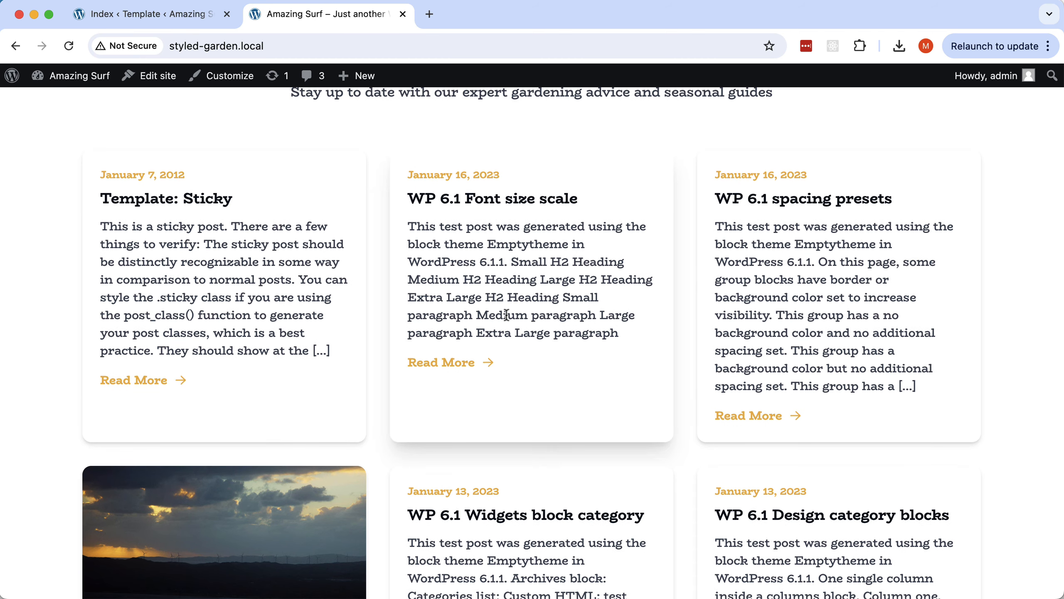
scroll(506, 316, down, 8)
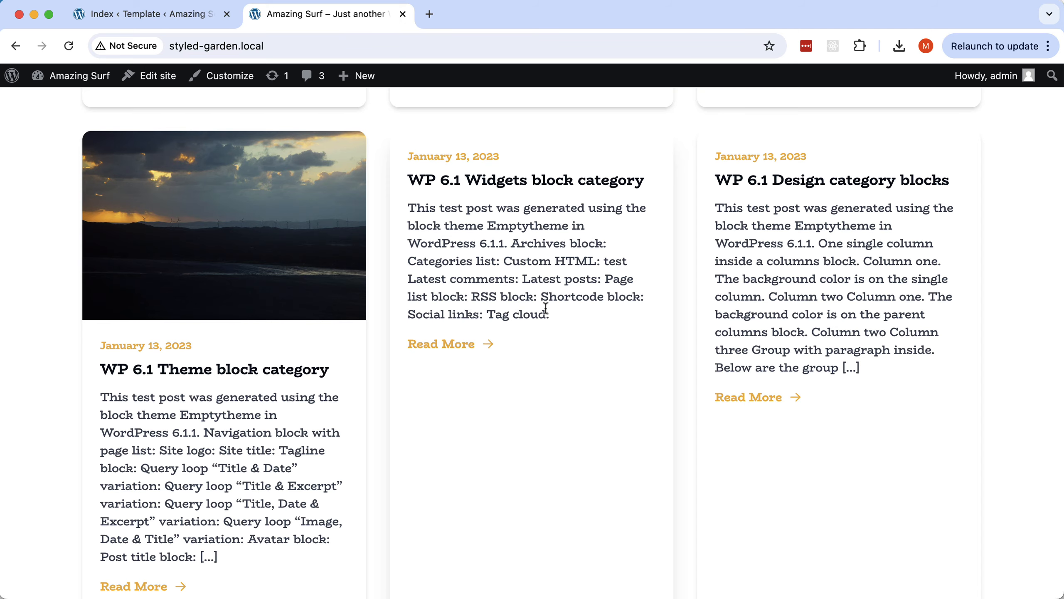
scroll(546, 308, up, 10)
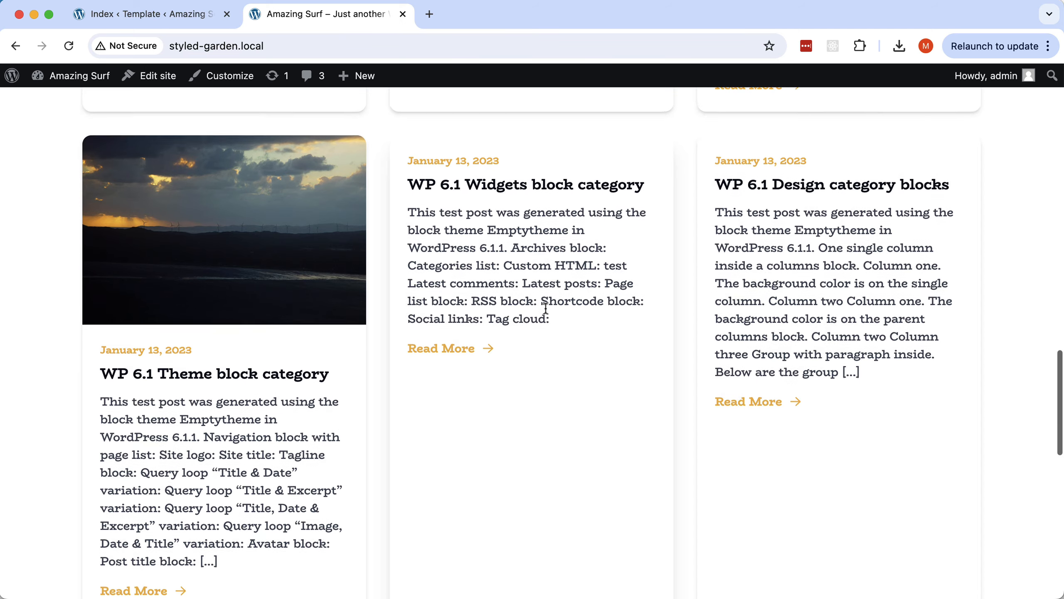
scroll(545, 308, down, 5)
scroll(545, 308, down, 5)
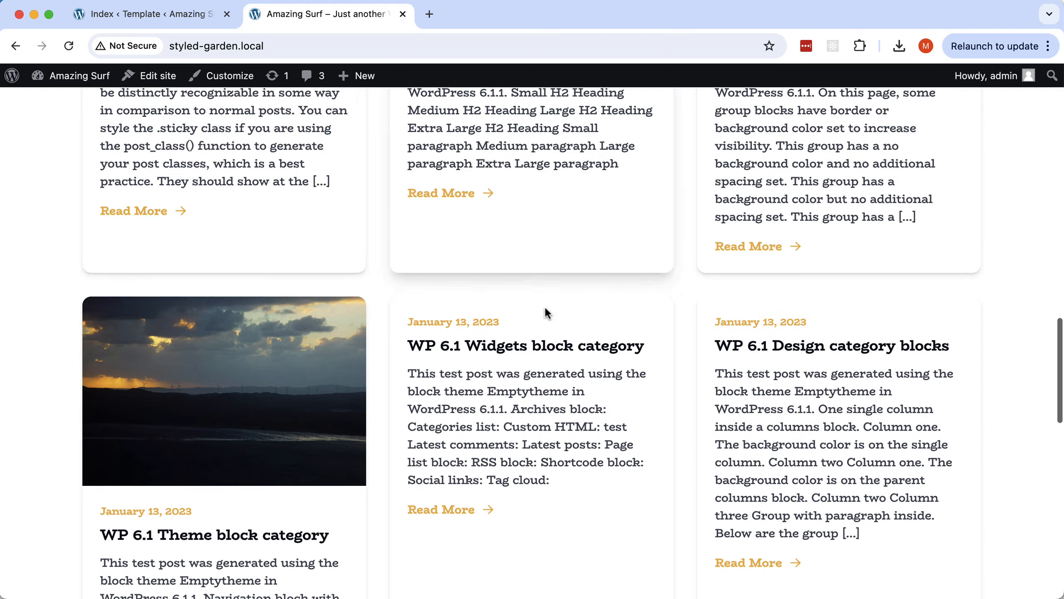
click(126, 451)
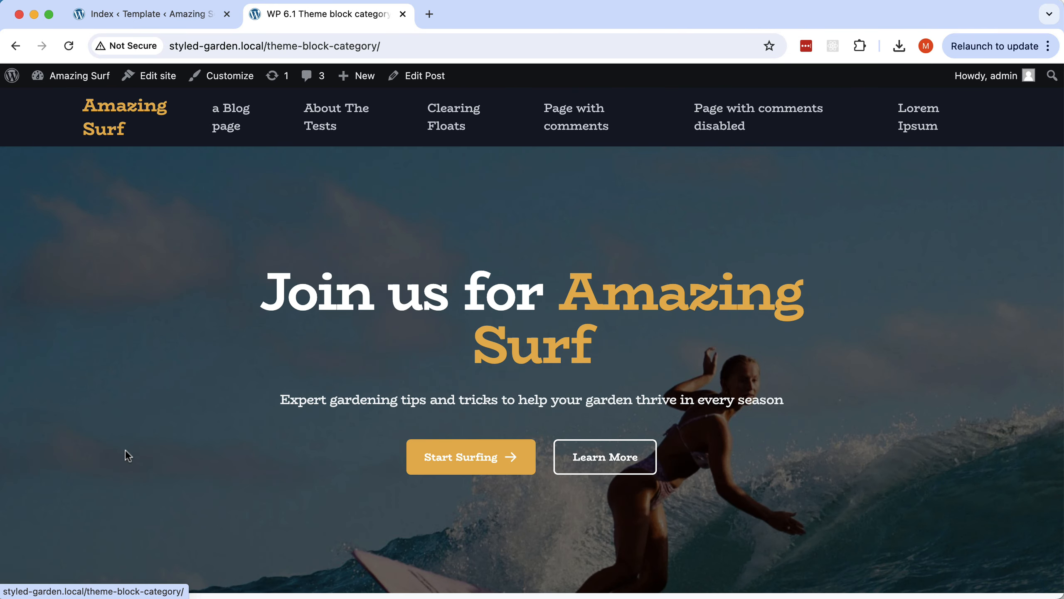
scroll(644, 358, down, 5)
scroll(643, 357, down, 10)
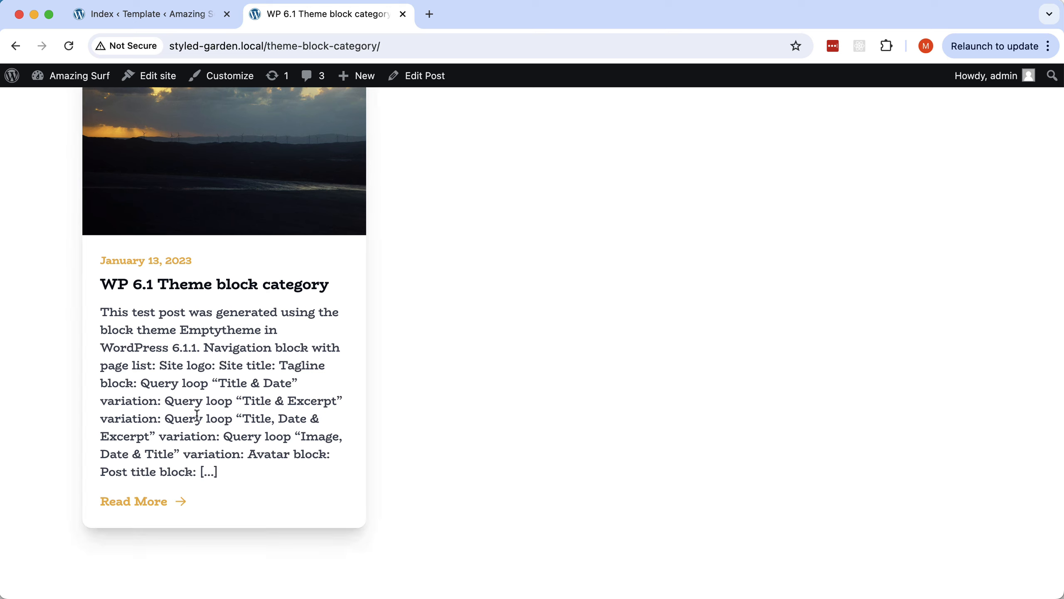
click(153, 12)
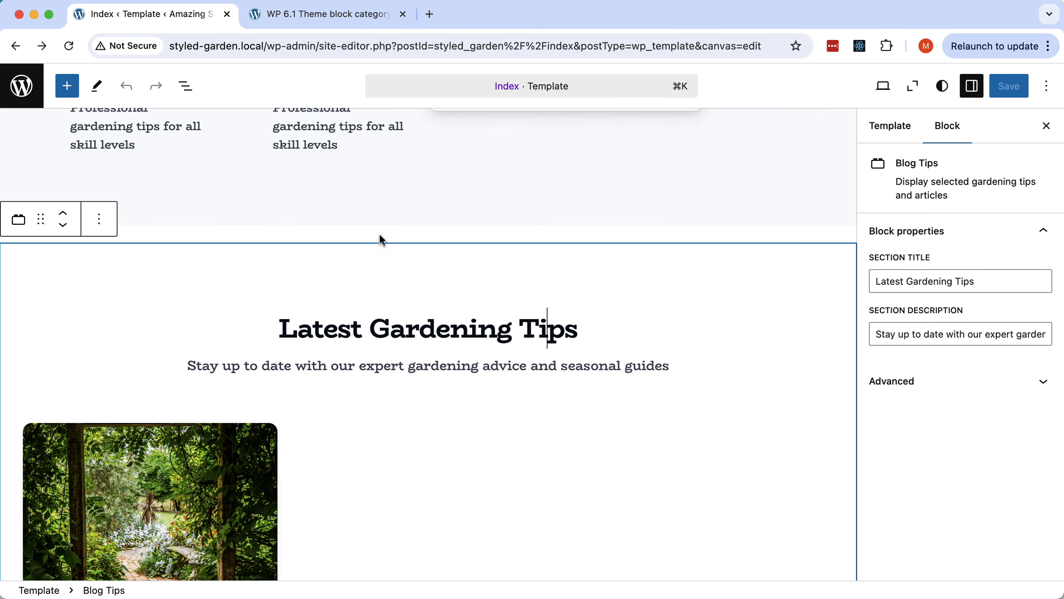
Turn the Ready to Start Your Garden Journey section into a block with auto-generated attributes.
key(super+Tab)
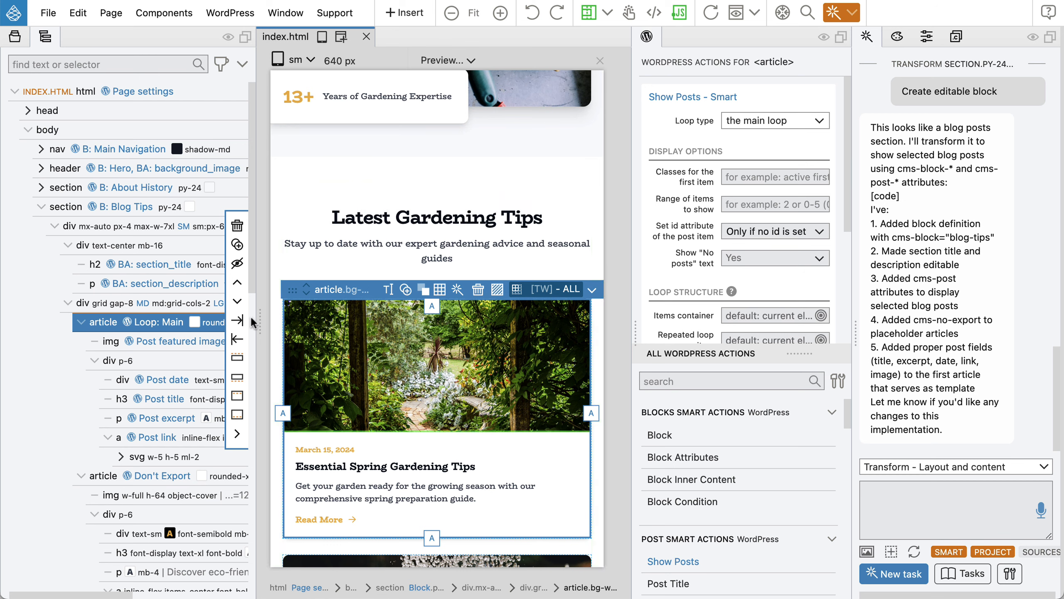
click(40, 207)
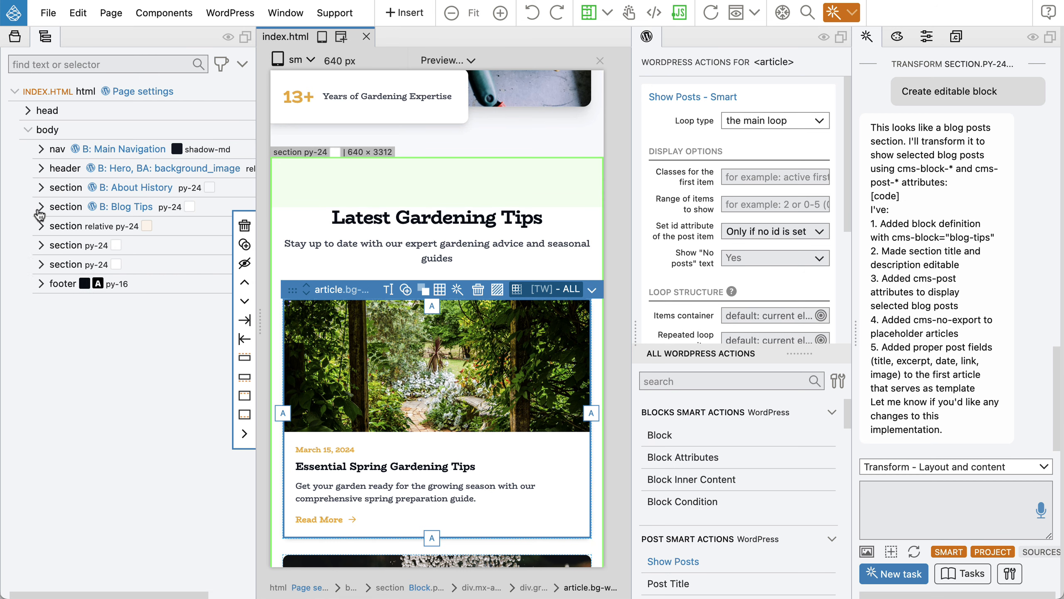
click(92, 226)
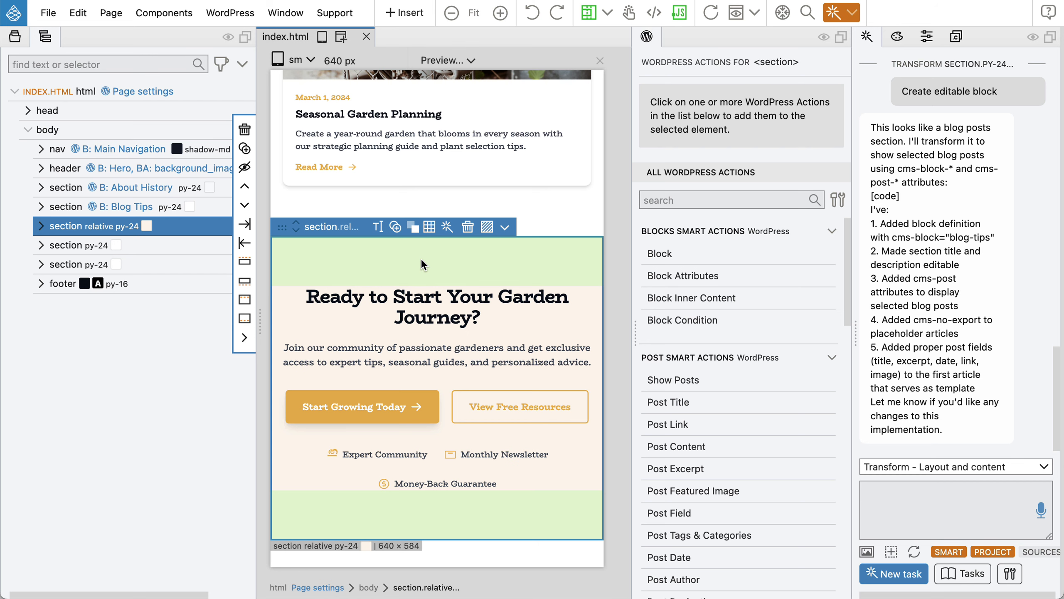
click(652, 252)
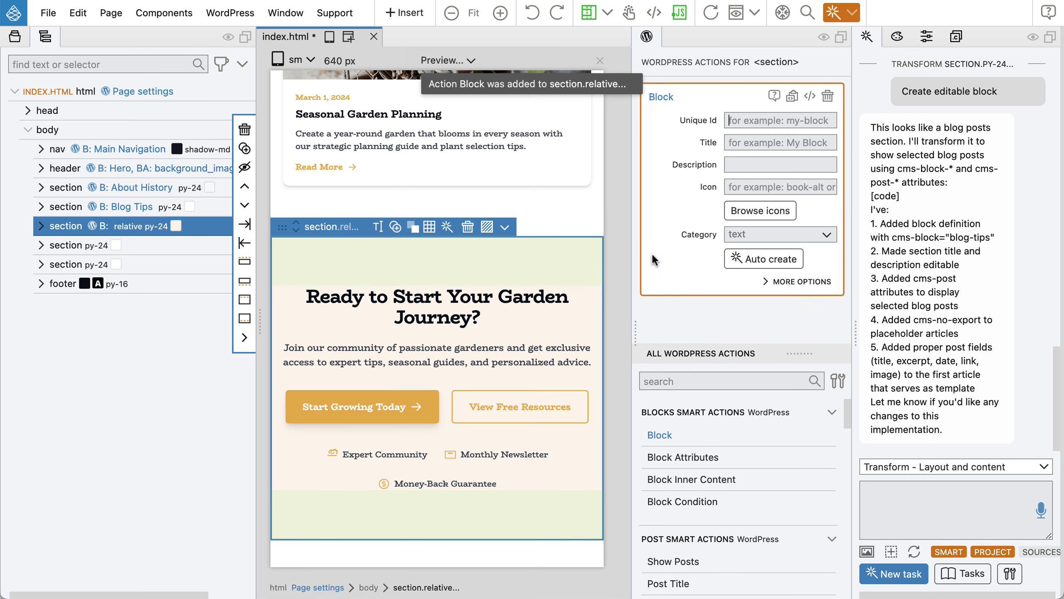
click(769, 260)
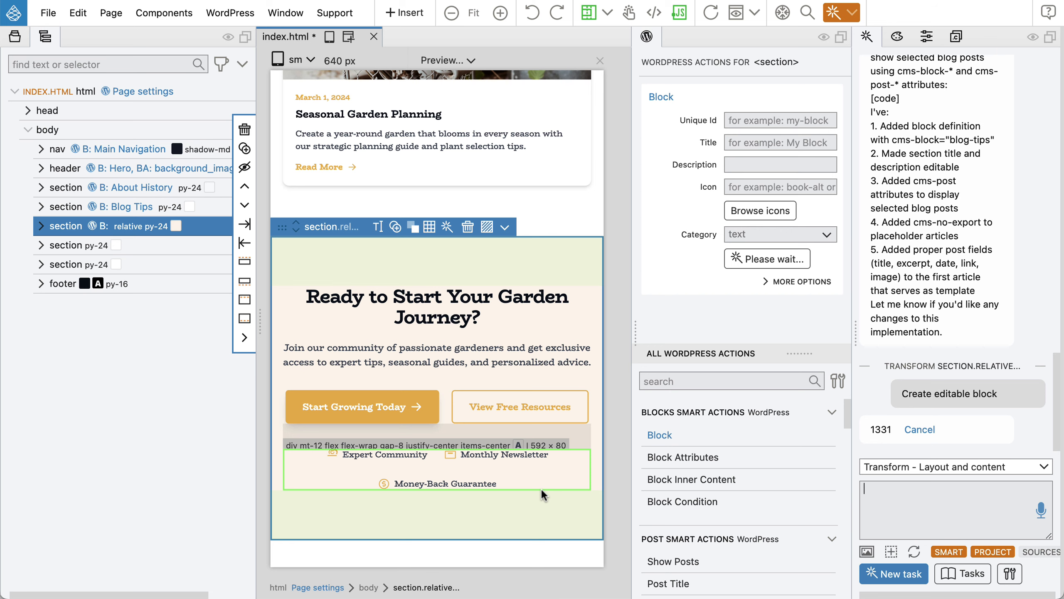
Review the generated attributes on the heading, description, button icon and button link.
click(159, 283)
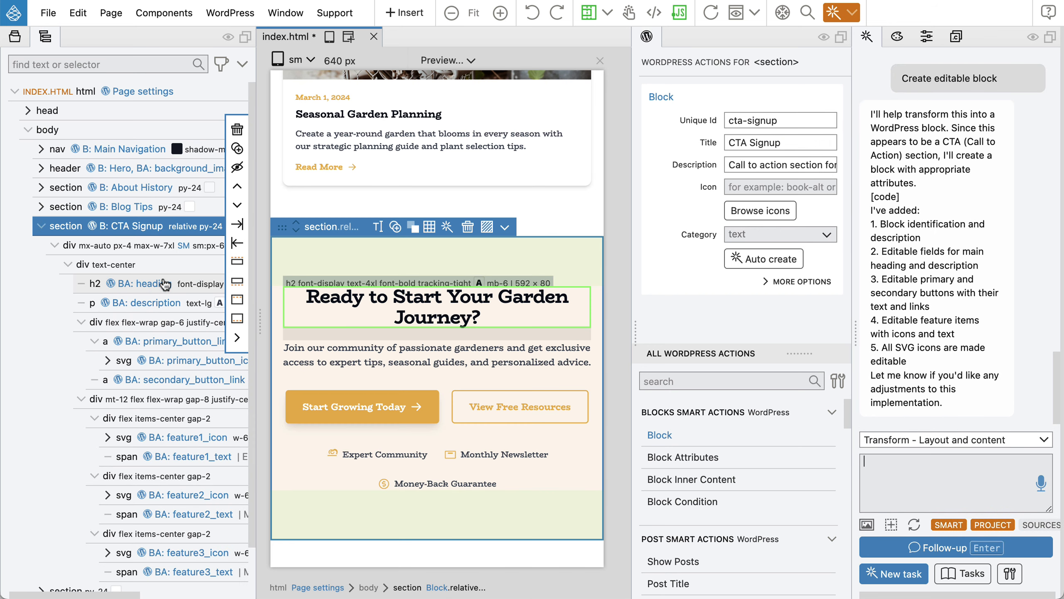
click(164, 300)
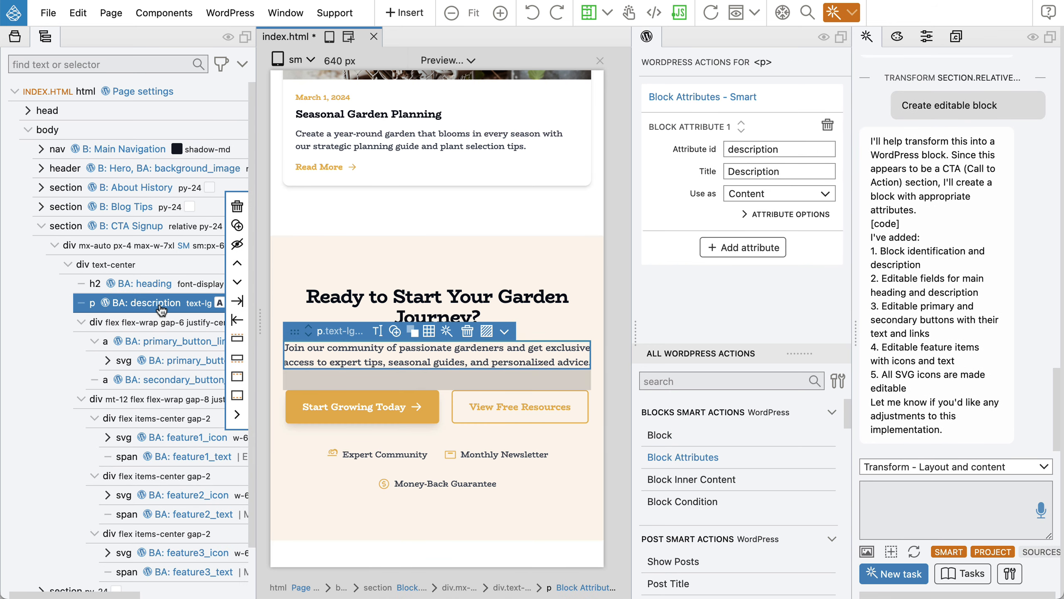
click(172, 361)
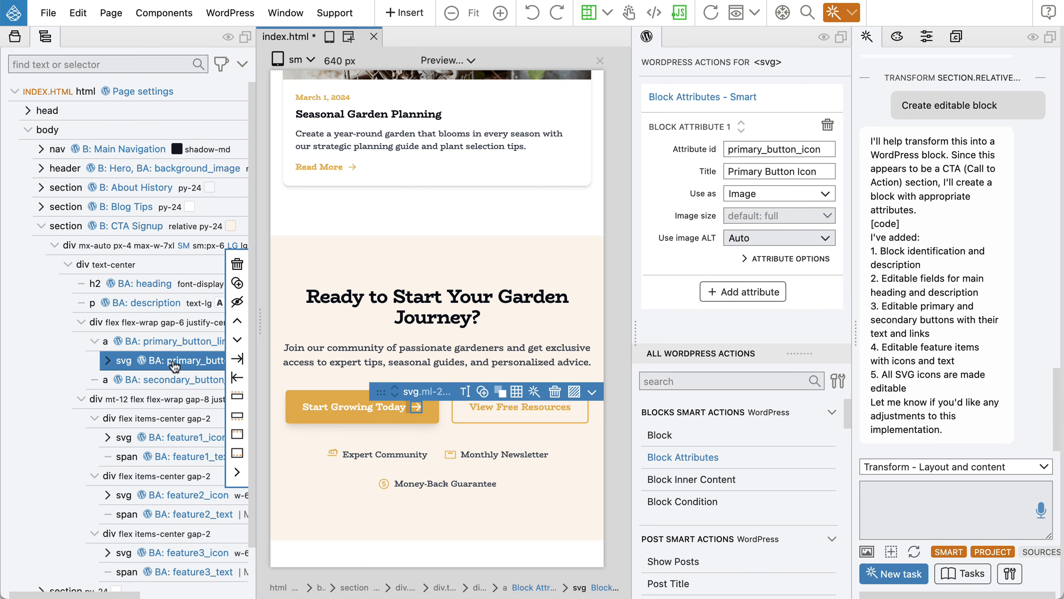
click(172, 341)
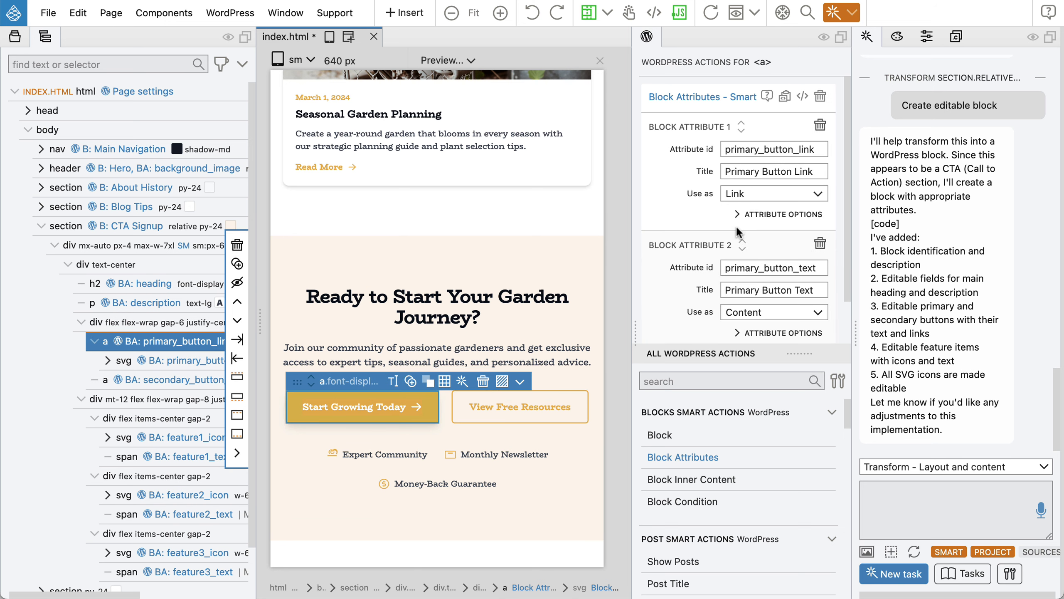
scroll(735, 225, down, 2)
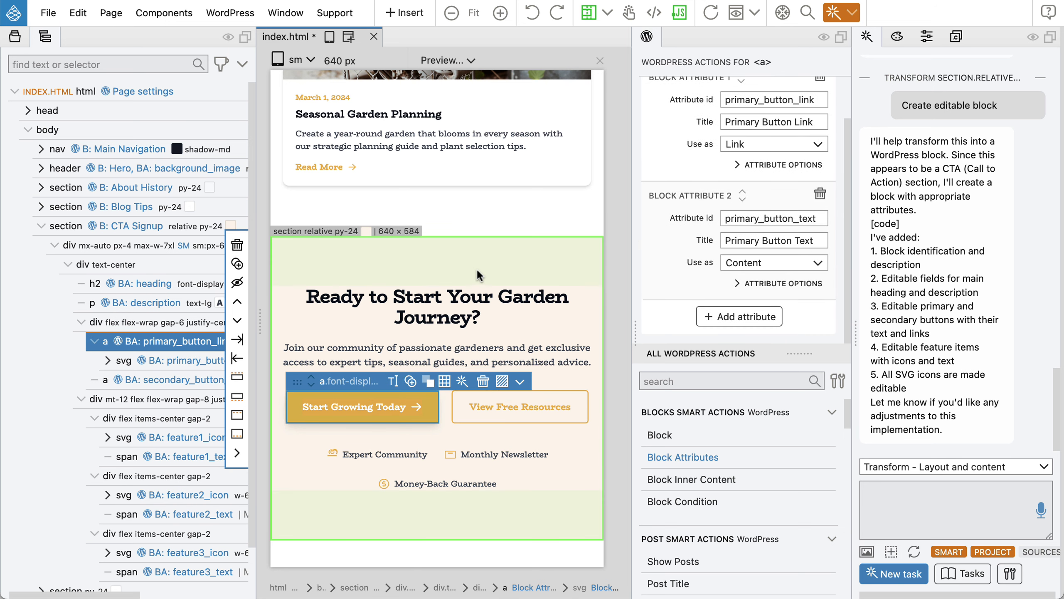
scroll(475, 270, up, 1)
scroll(476, 269, down, 1)
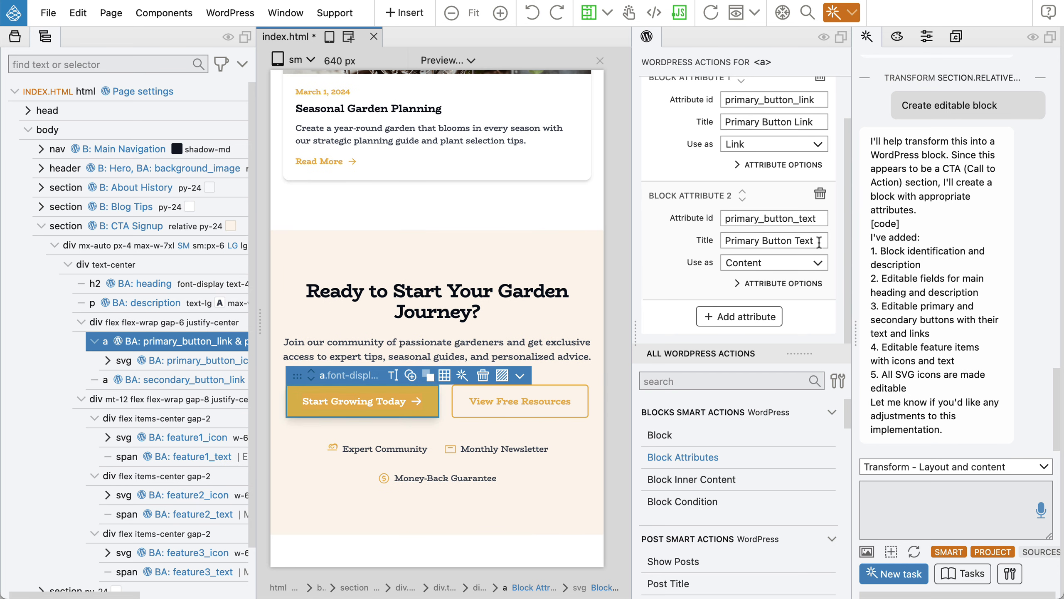
Remove the Primary Button Text attribute from the link and select the Start Growing Today label.
click(820, 194)
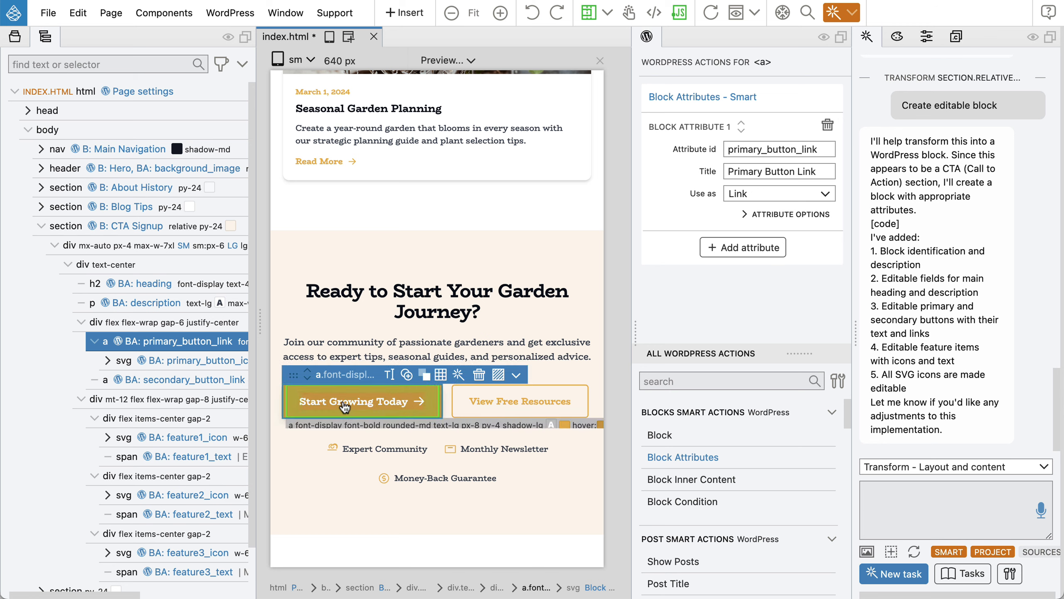
double_click(325, 401)
drag(300, 402, 397, 409)
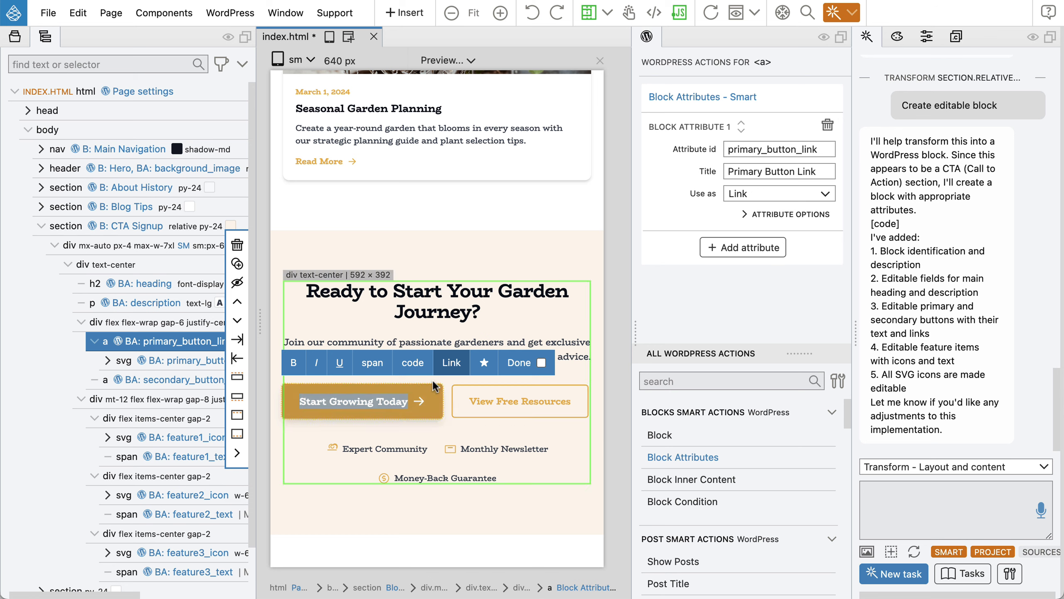
Wrap the Start Growing Today label in a span with attribute primary_button_text, titled 'Primary Button Text'.
click(378, 369)
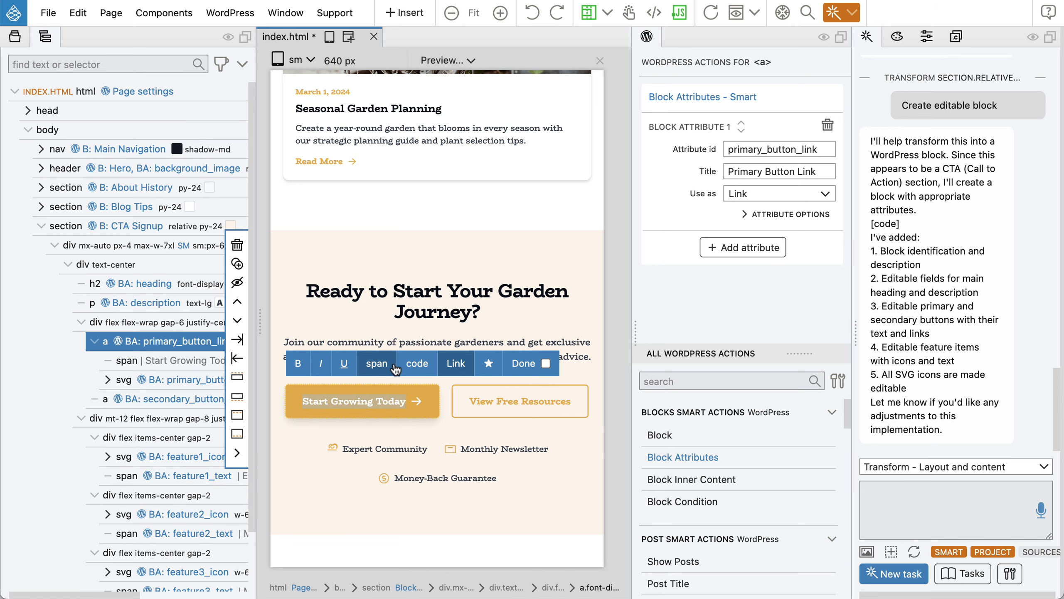
click(505, 371)
click(347, 404)
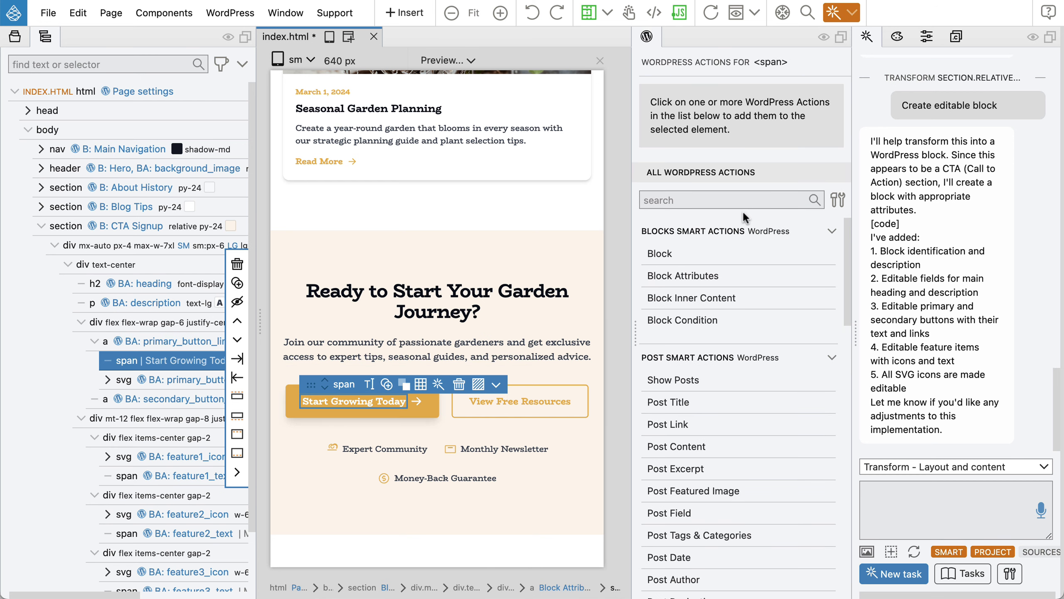
click(682, 276)
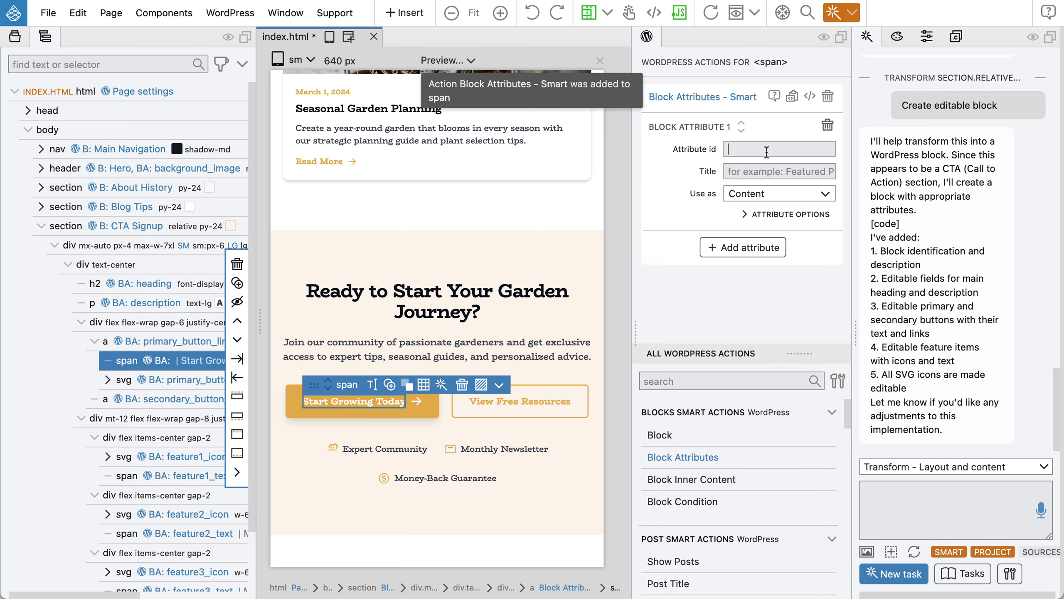
text(prima)
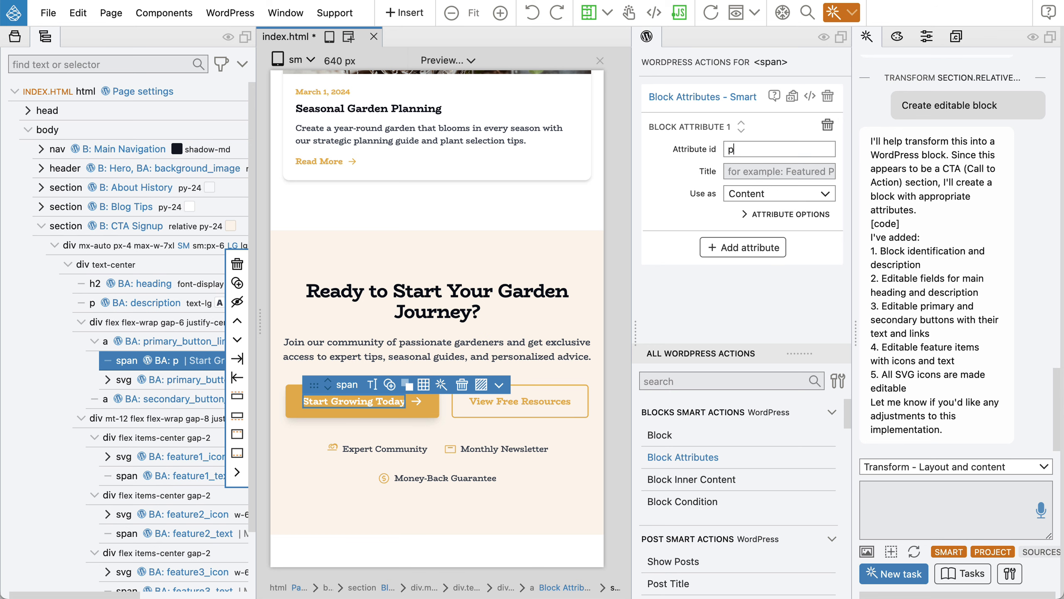
key(Down)
key(Down)
key(Down)
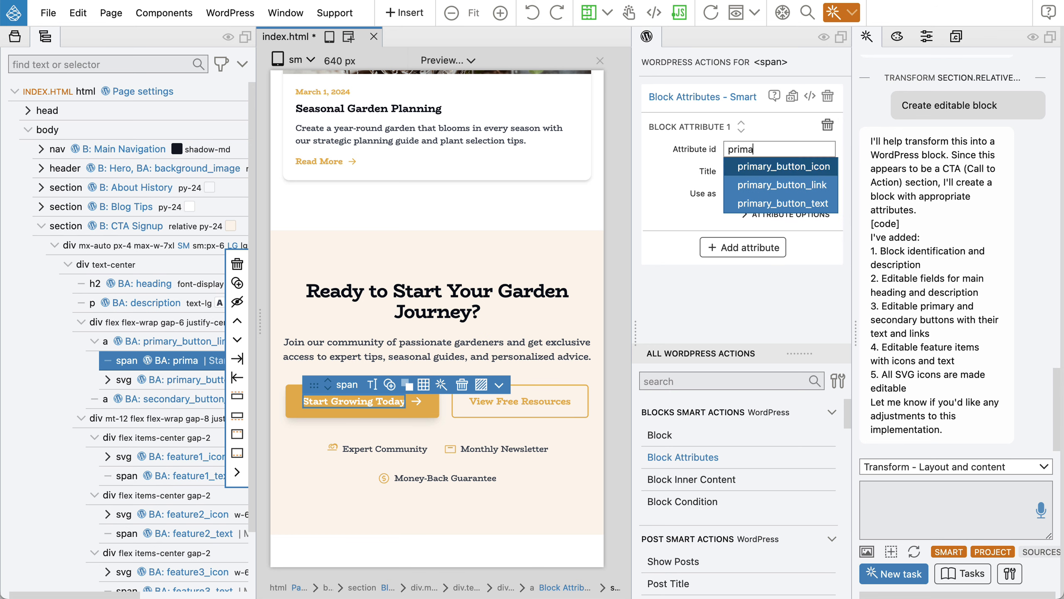
key(Return)
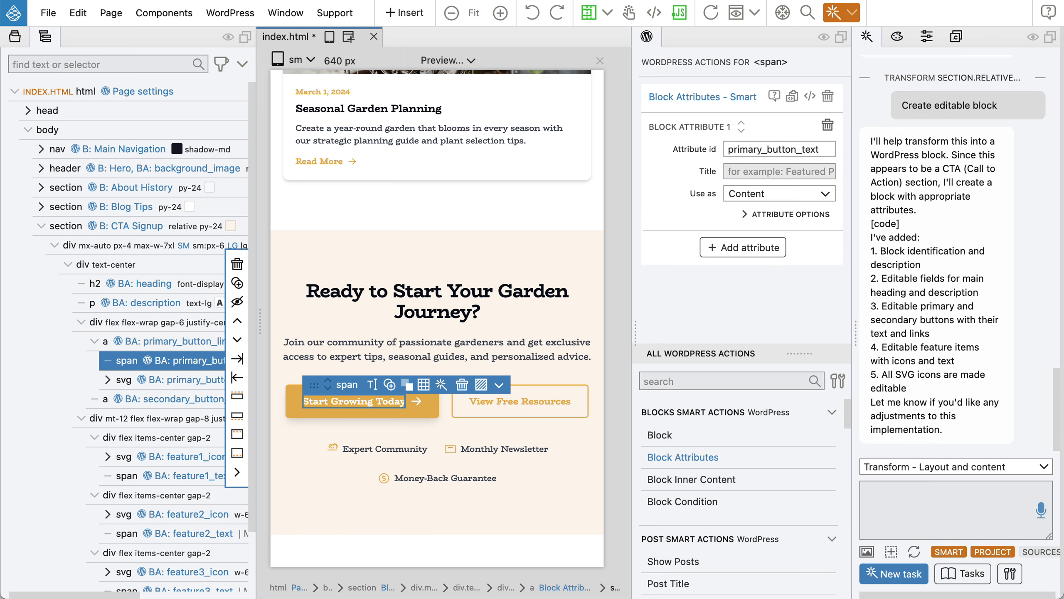
click(742, 172)
text(Primary)
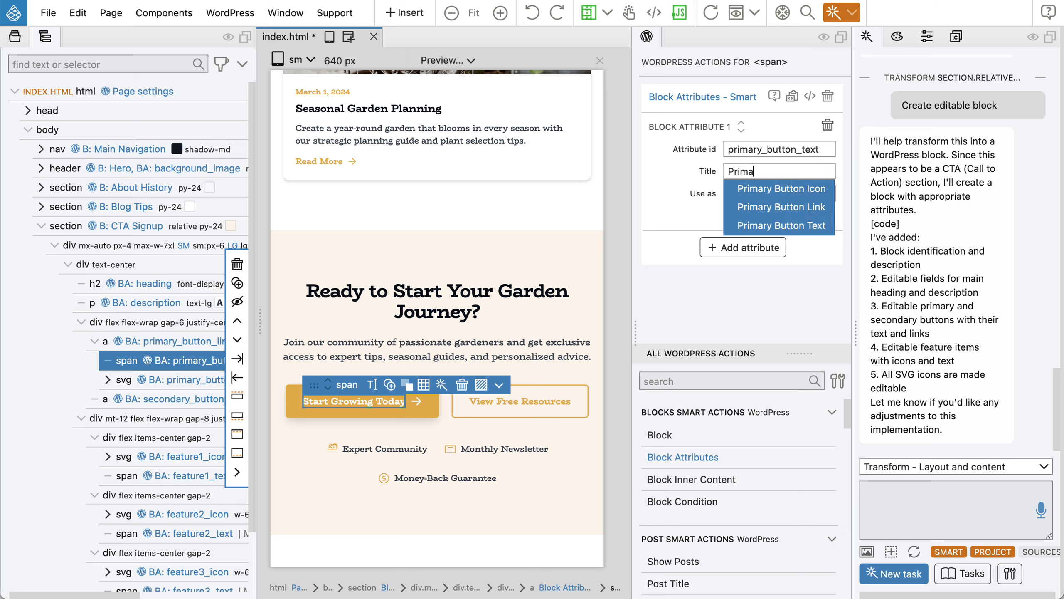
click(783, 226)
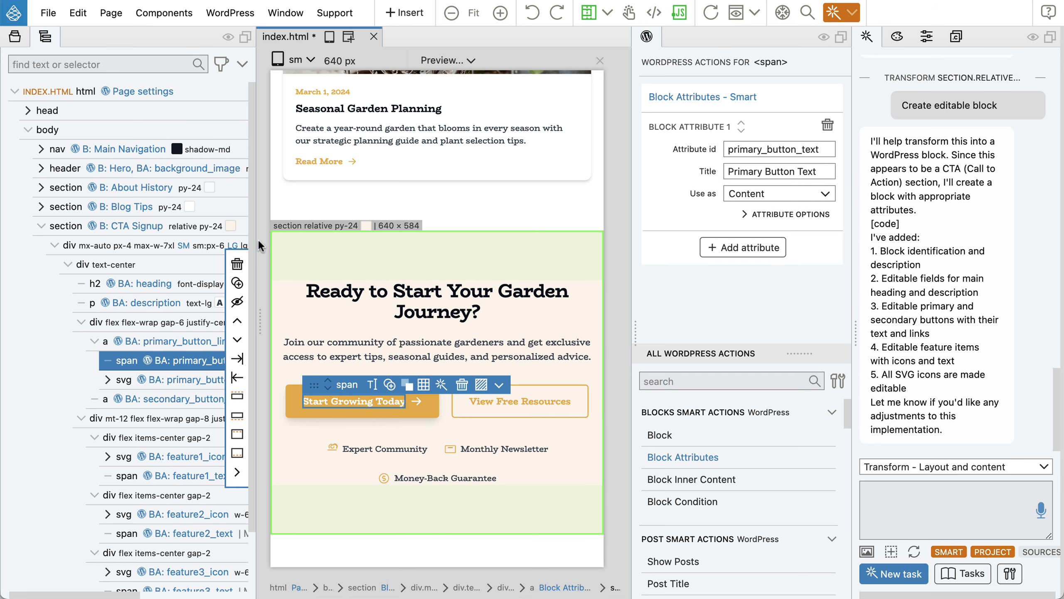
Remove the block attributes from the button's arrow icon.
scroll(186, 290, right, 5)
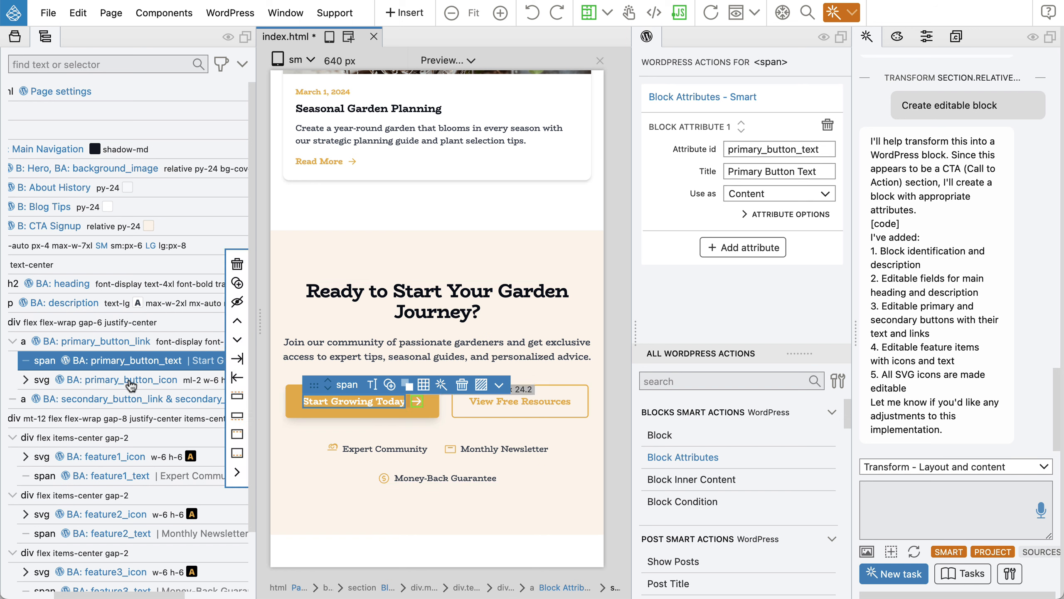
click(44, 382)
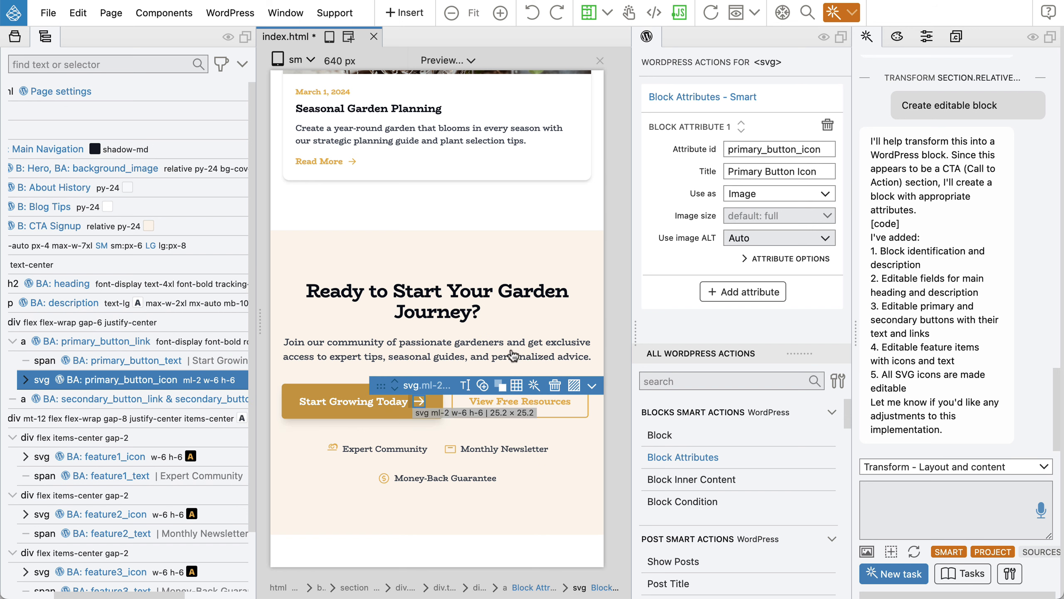
mouse_move(788, 171)
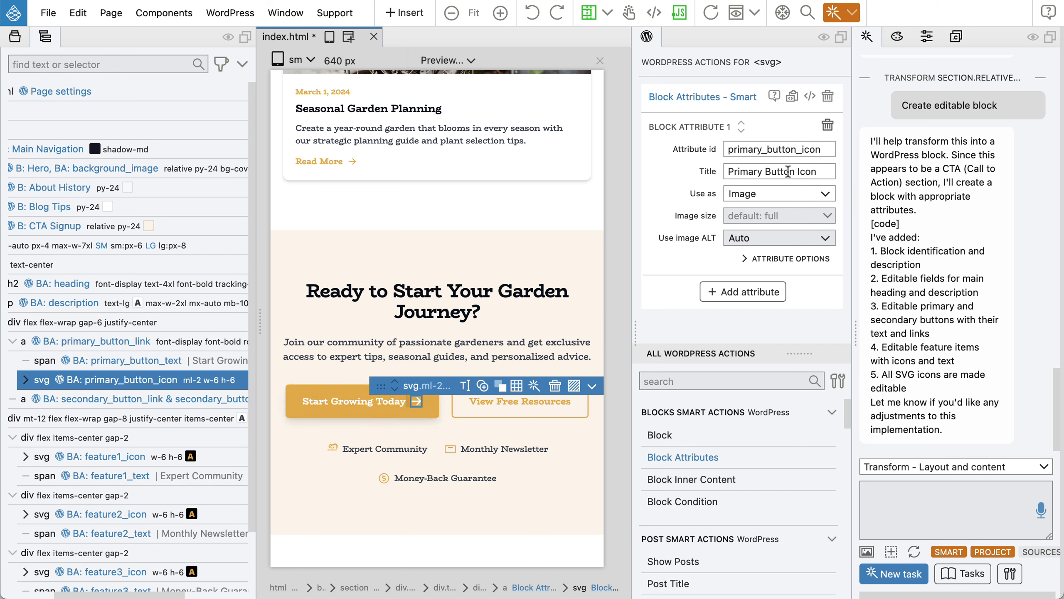
click(828, 97)
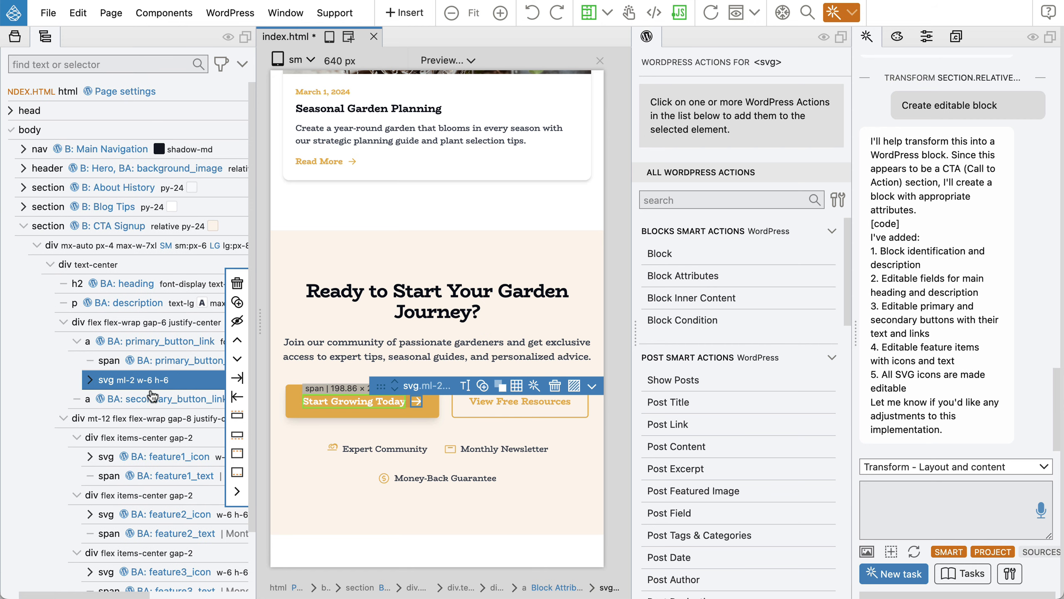
Check the secondary button link and first feature icon svg, then save index.html.
click(151, 399)
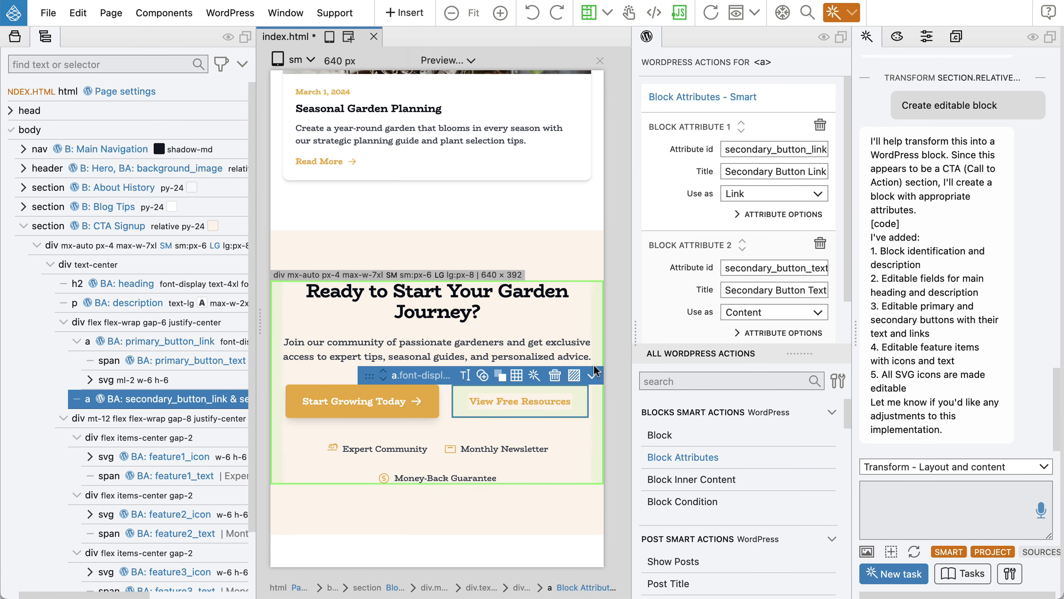
scroll(194, 357, down, 2)
scroll(193, 357, down, 1)
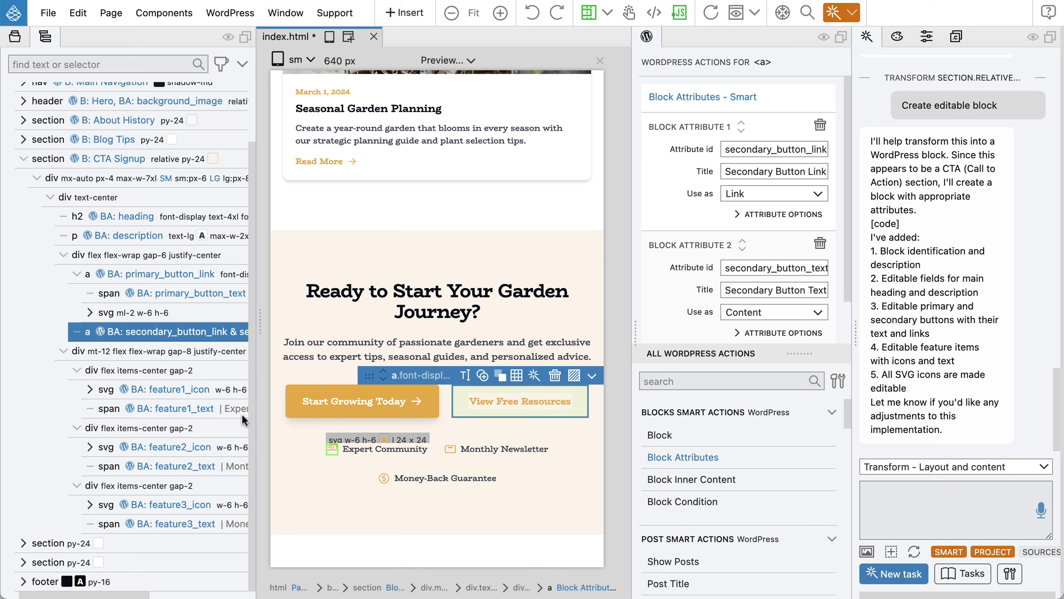
click(181, 391)
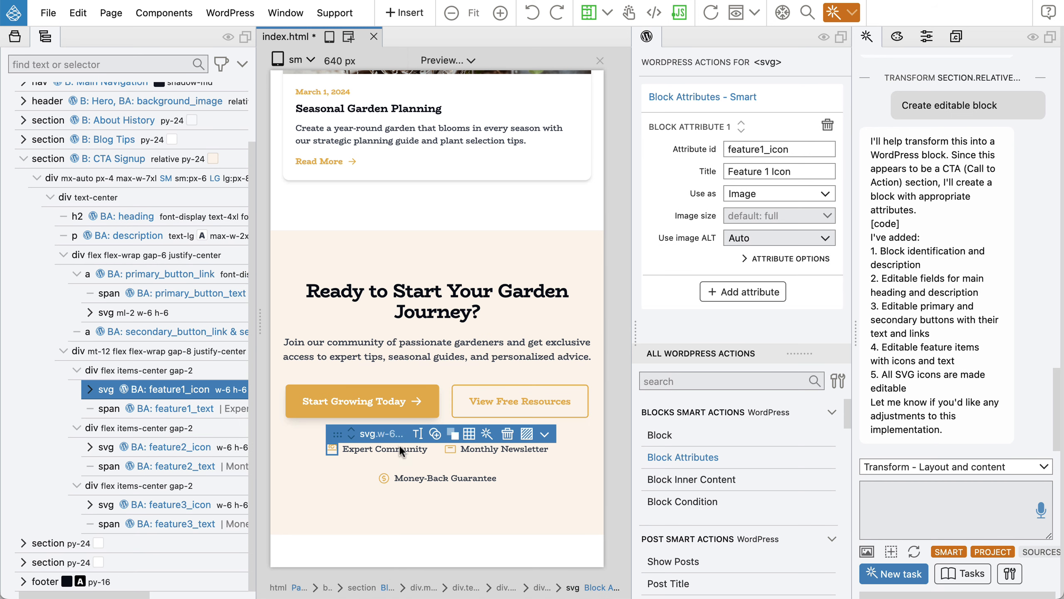
key(super+s)
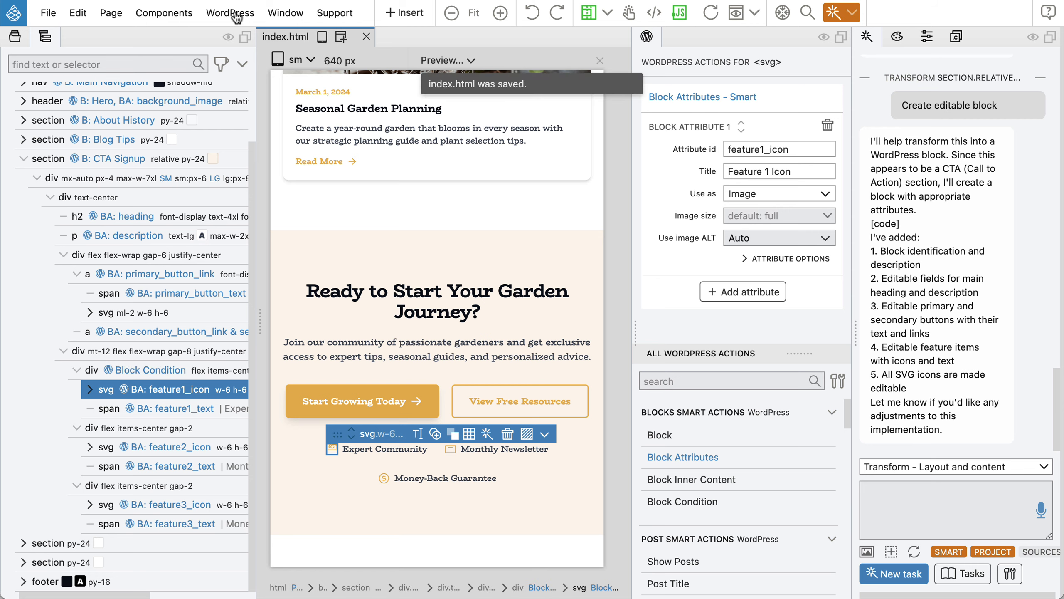
Enable 'Allow using inline SVG images in Block attributes' in WordPress Page settings and save.
click(230, 13)
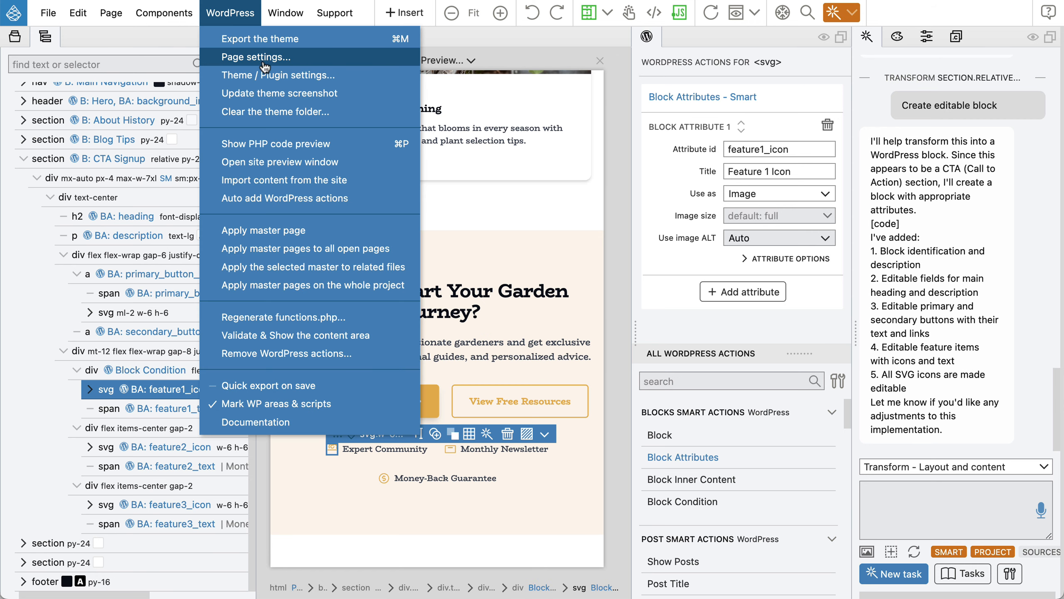
click(265, 76)
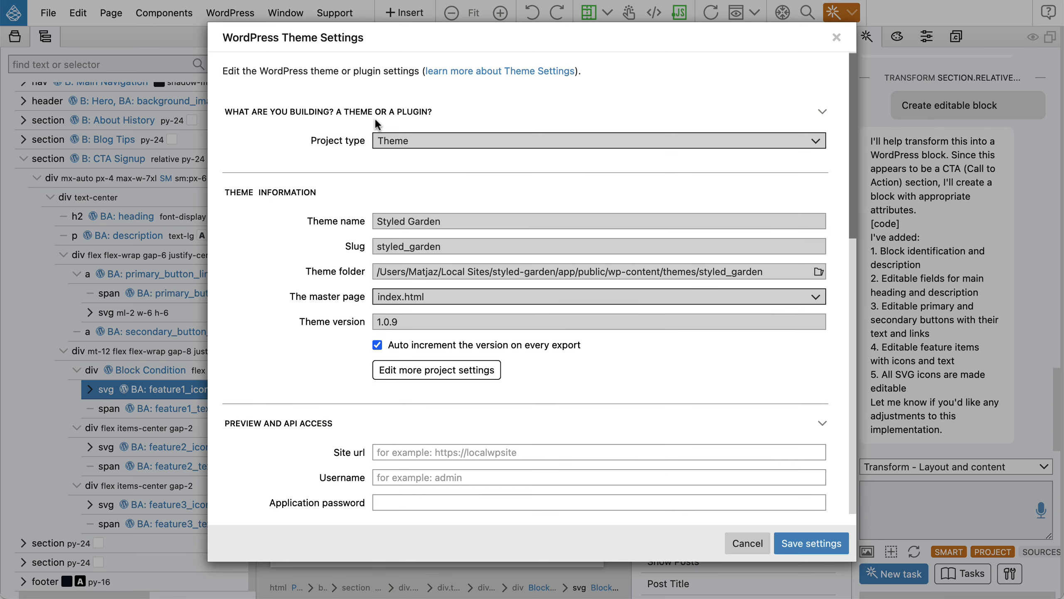
scroll(374, 118, down, 10)
scroll(374, 118, down, 10)
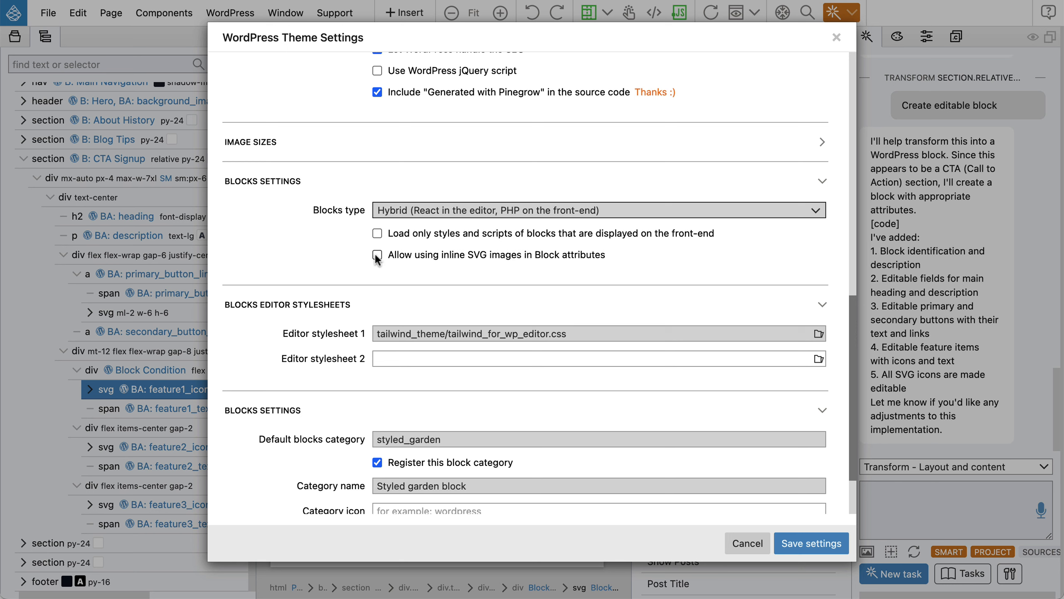
click(377, 254)
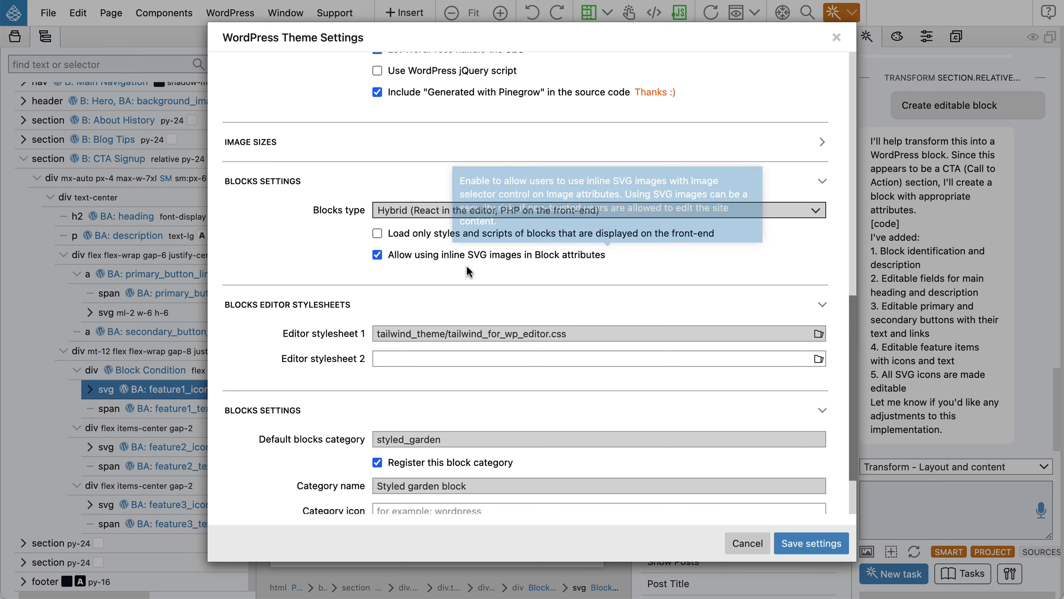
mouse_move(502, 252)
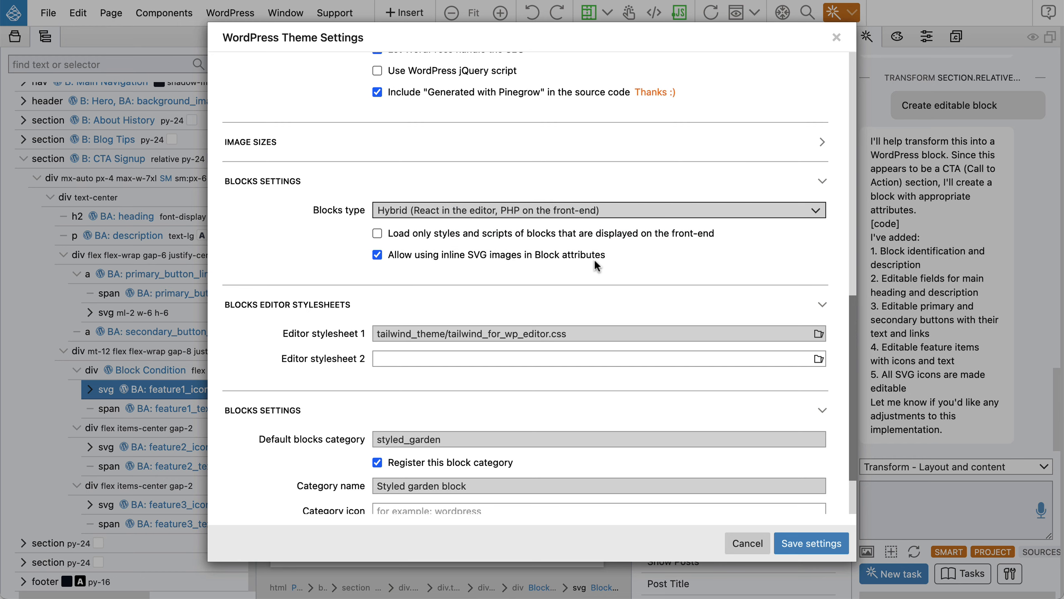
click(811, 542)
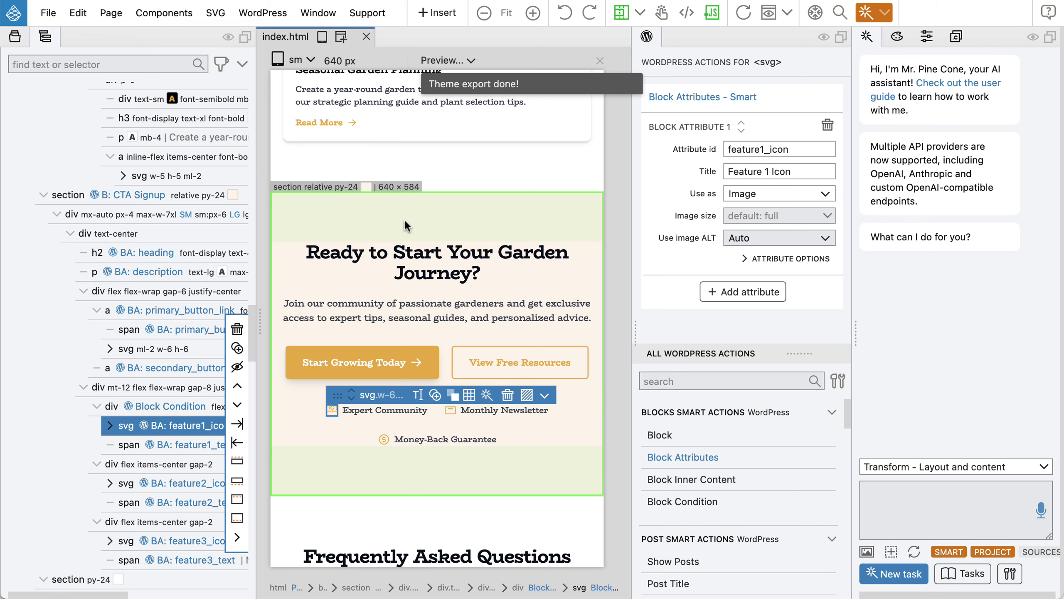
key(super+Tab)
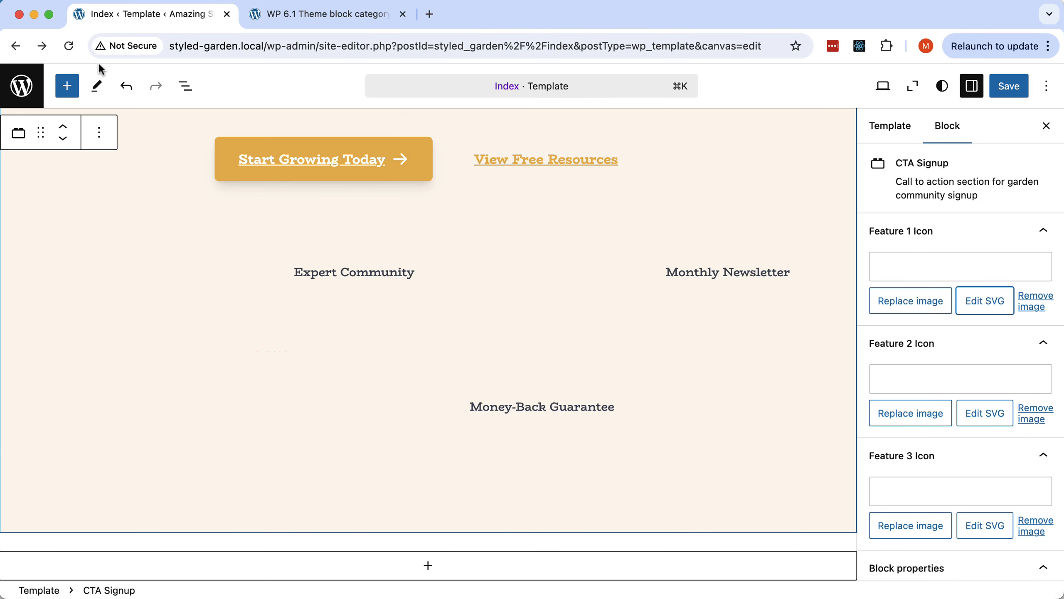
Reload the site editor, select the CTA Signup block and open Feature 1 Icon's SVG code.
click(68, 45)
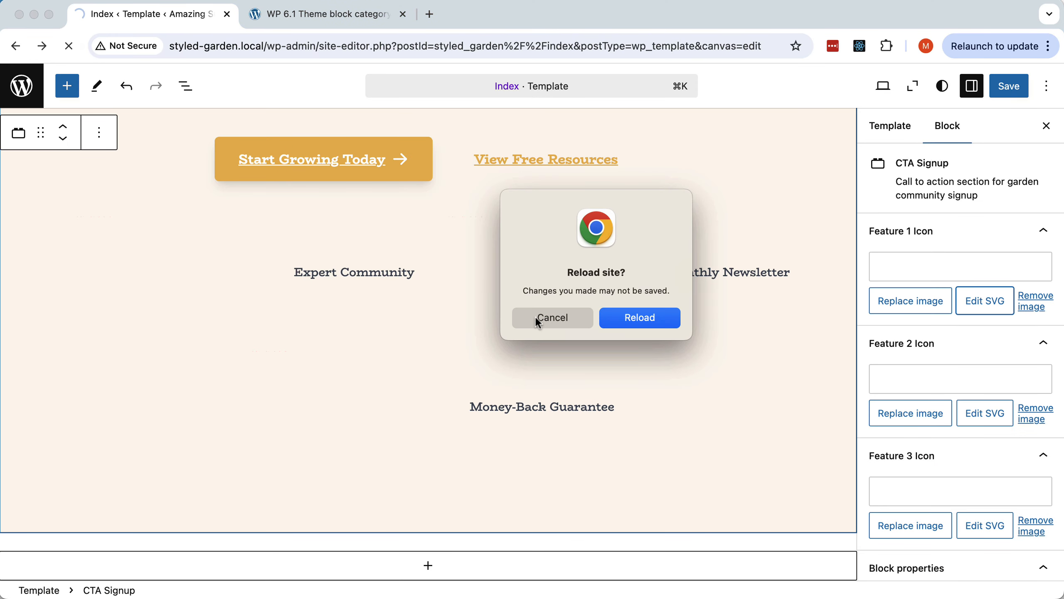
click(664, 316)
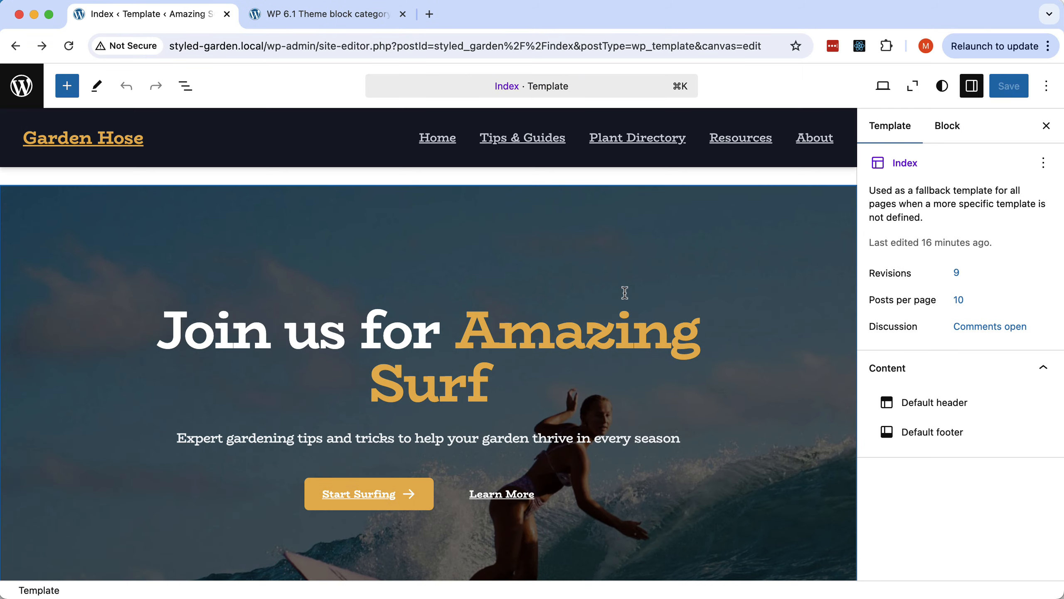
scroll(624, 292, down, 20)
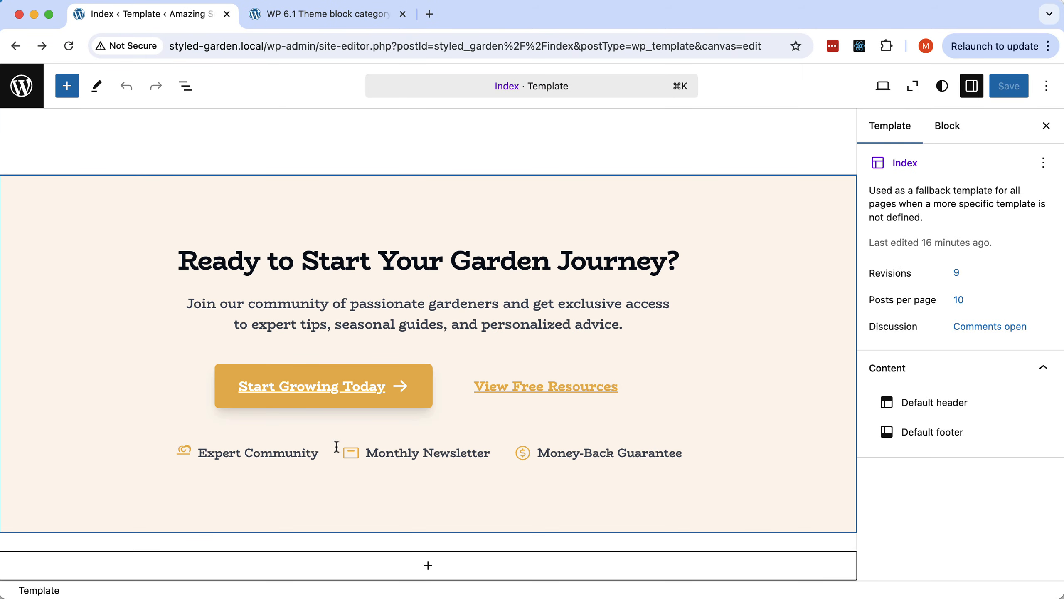
click(275, 454)
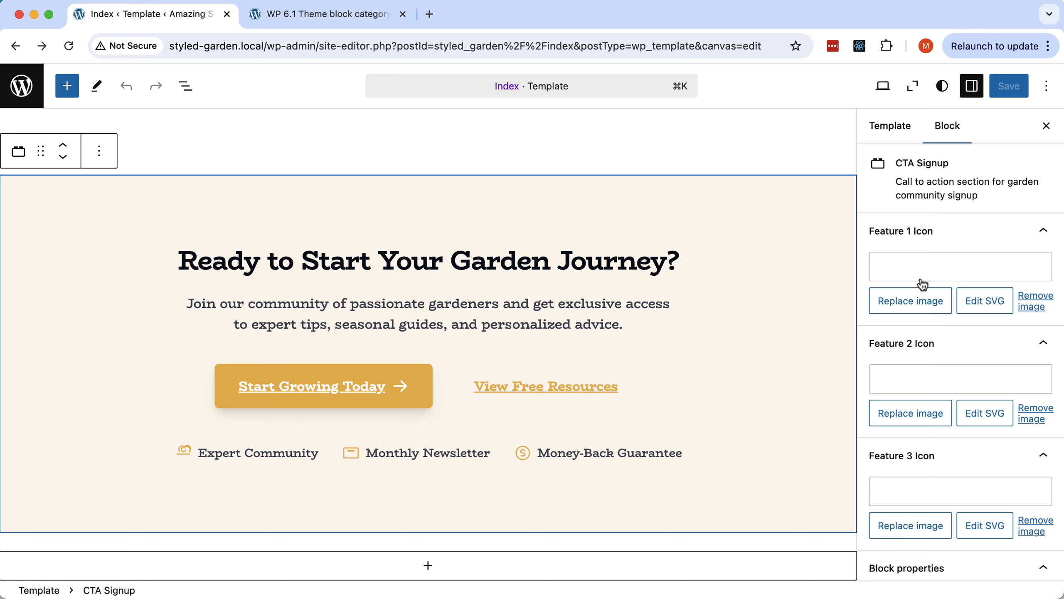
click(981, 302)
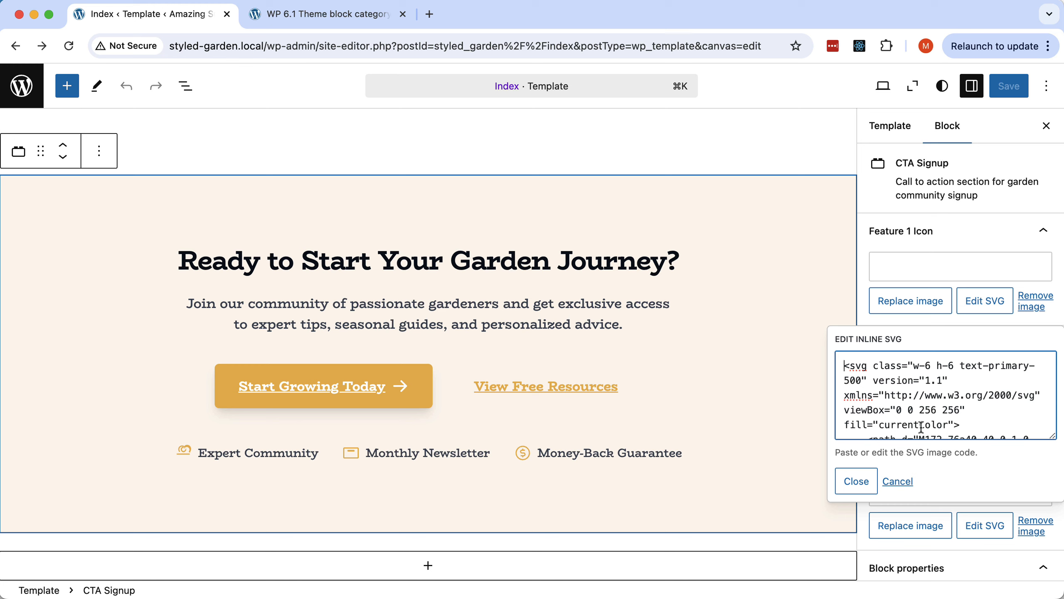
Search Google for 'bootstrap icons' in a new tab and open the Bootstrap Icons site.
click(429, 15)
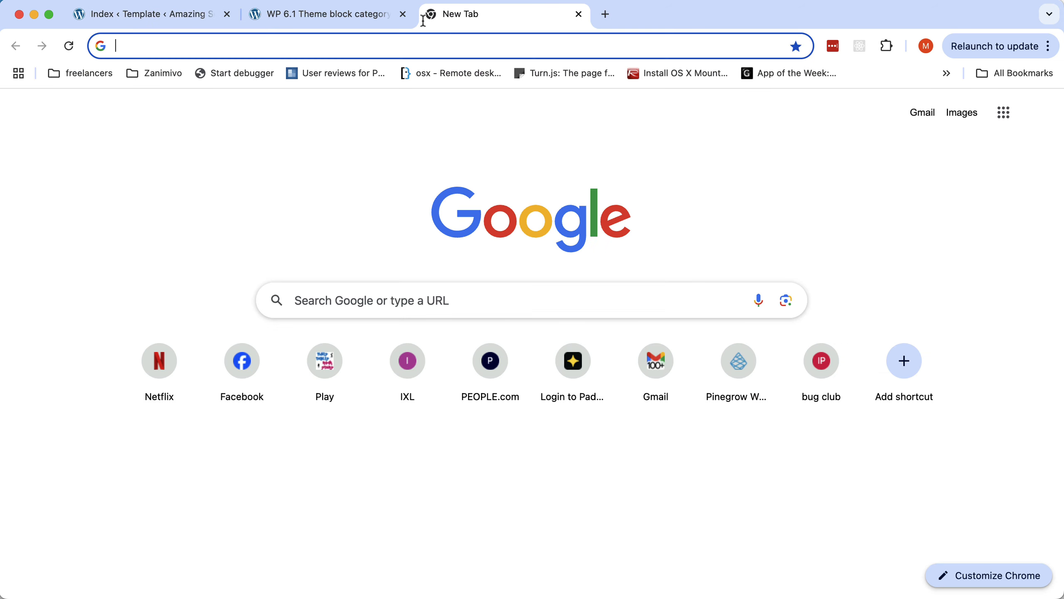
text(bootstra)
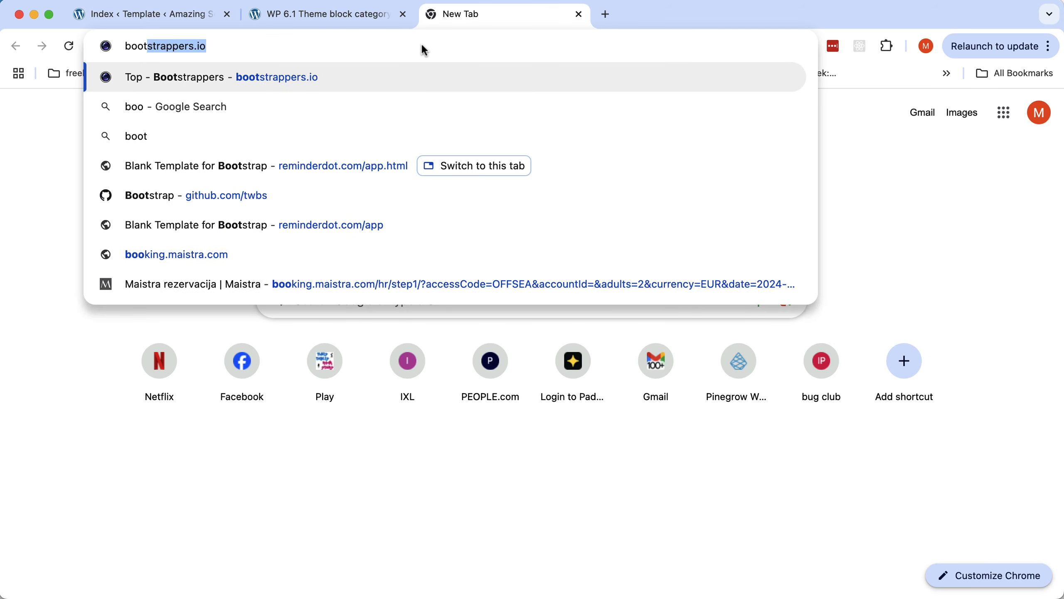
text(p icons)
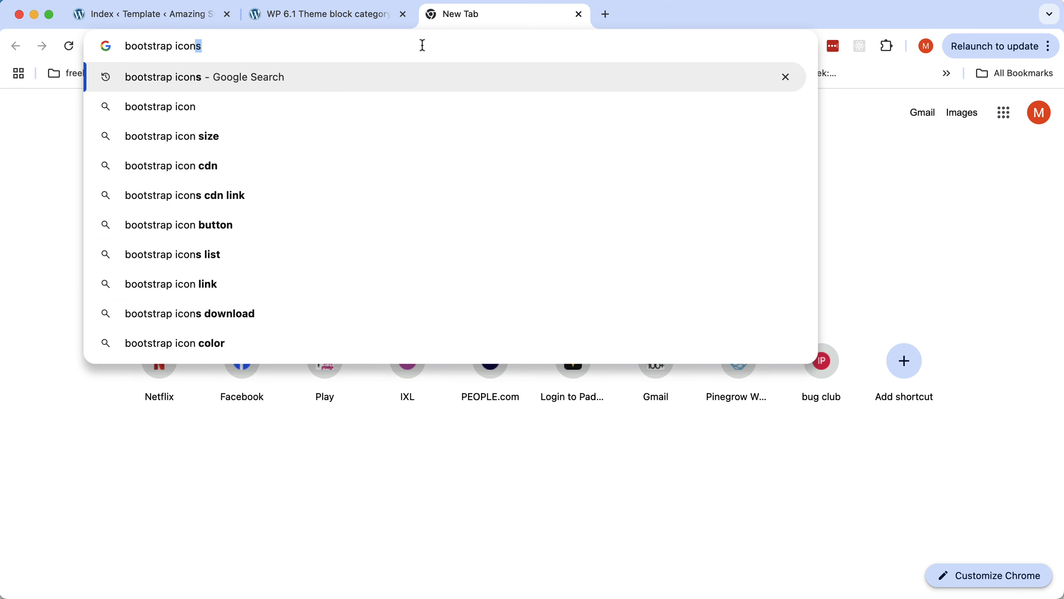
key(Return)
scroll(273, 195, down, 2)
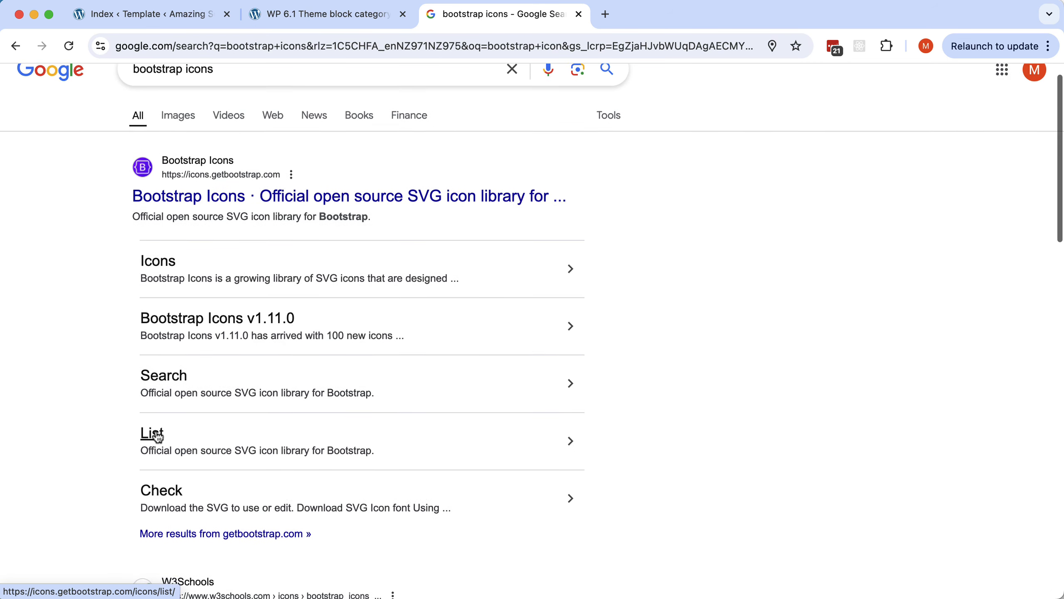
click(156, 432)
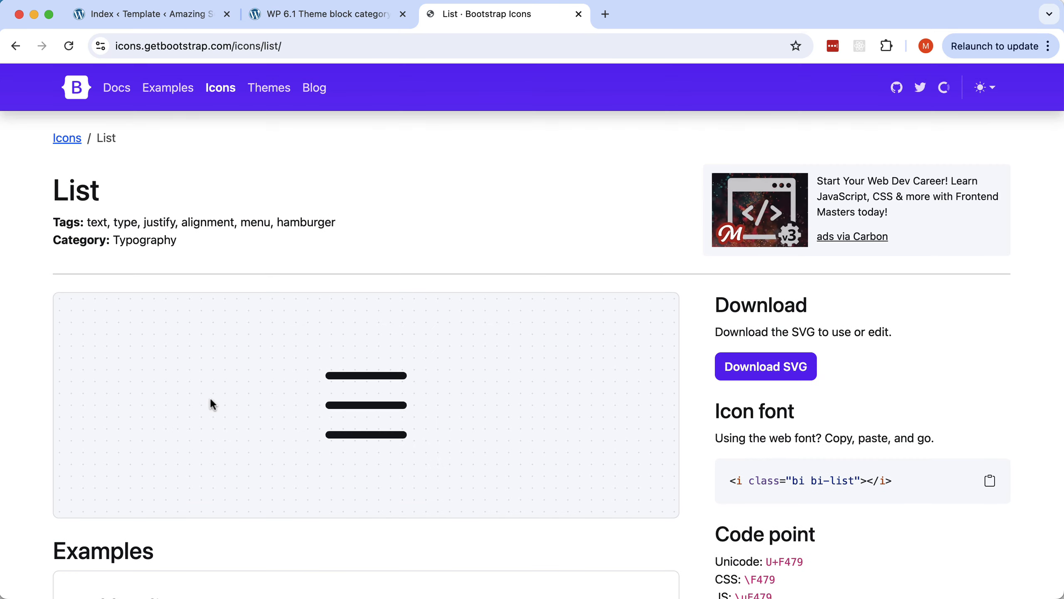
click(64, 139)
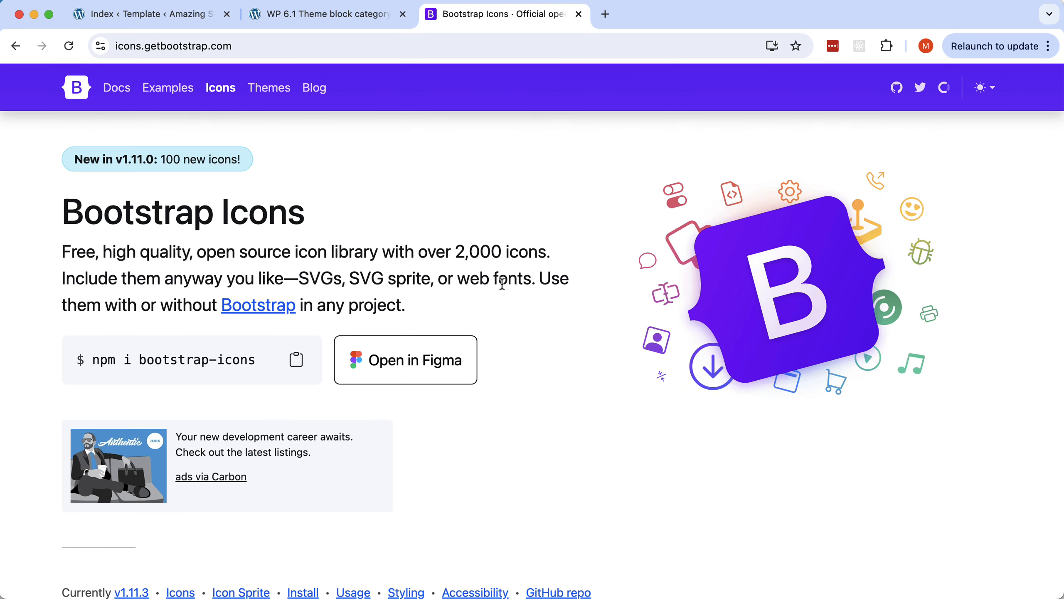
Filter the icons by 'fire', open the Fire icon's SVG page, then return to the post tab.
scroll(503, 304, down, 10)
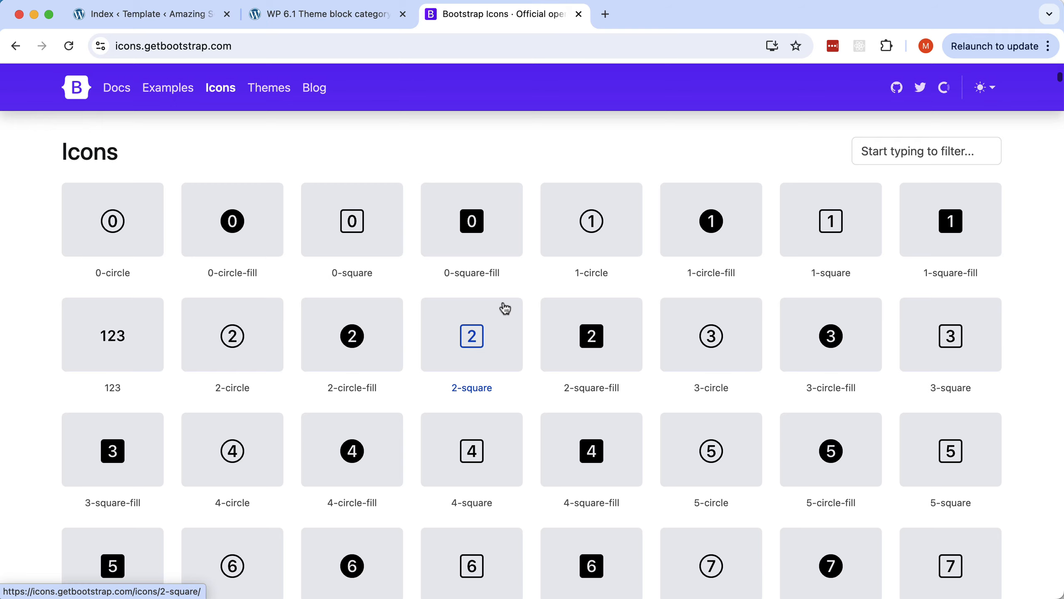
scroll(506, 307, down, 3)
scroll(506, 307, up, 10)
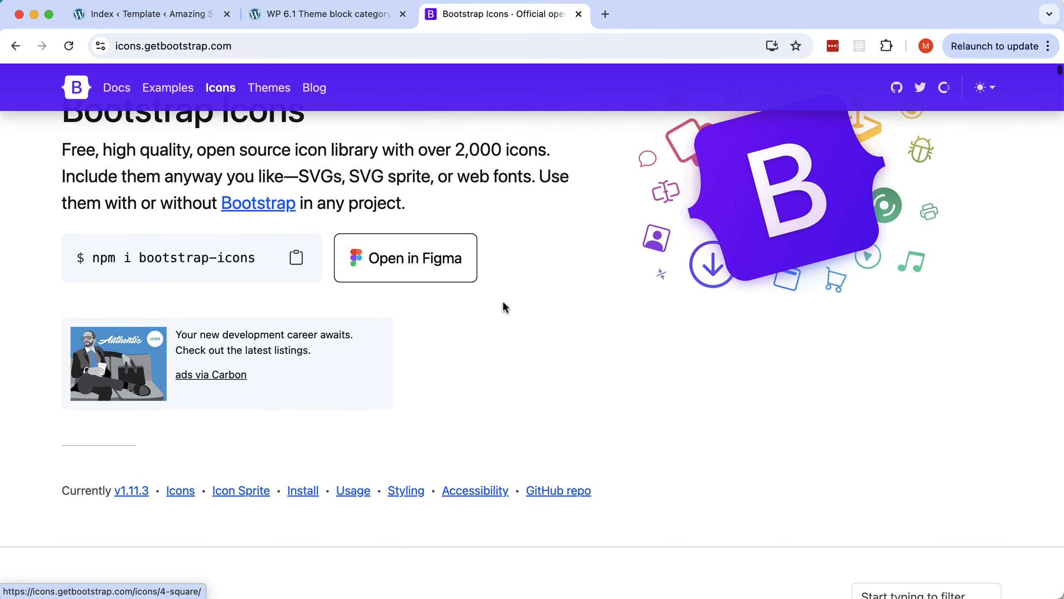
scroll(506, 308, down, 3)
click(918, 461)
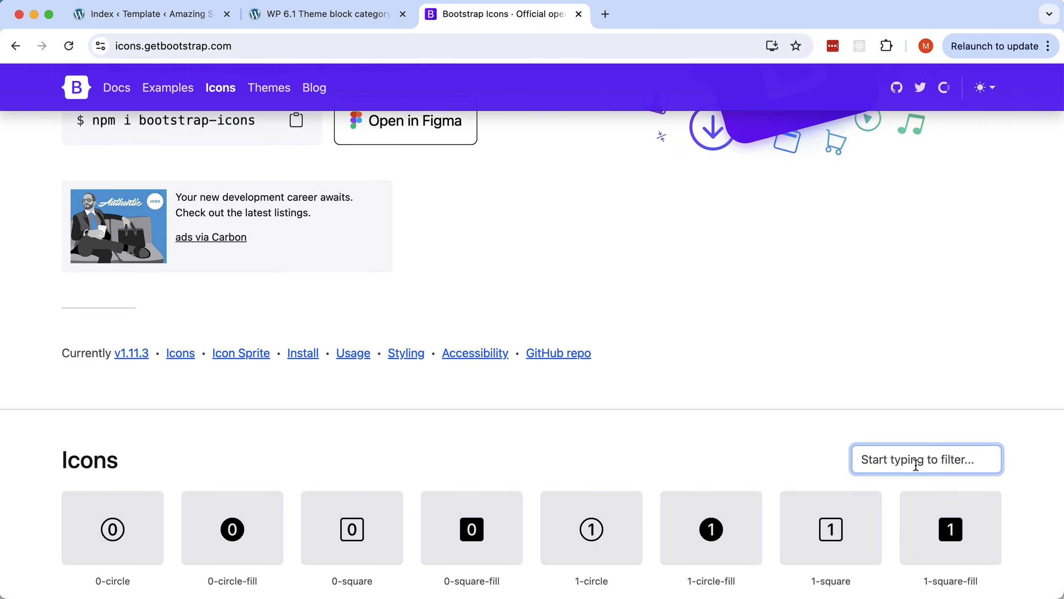
text(fire)
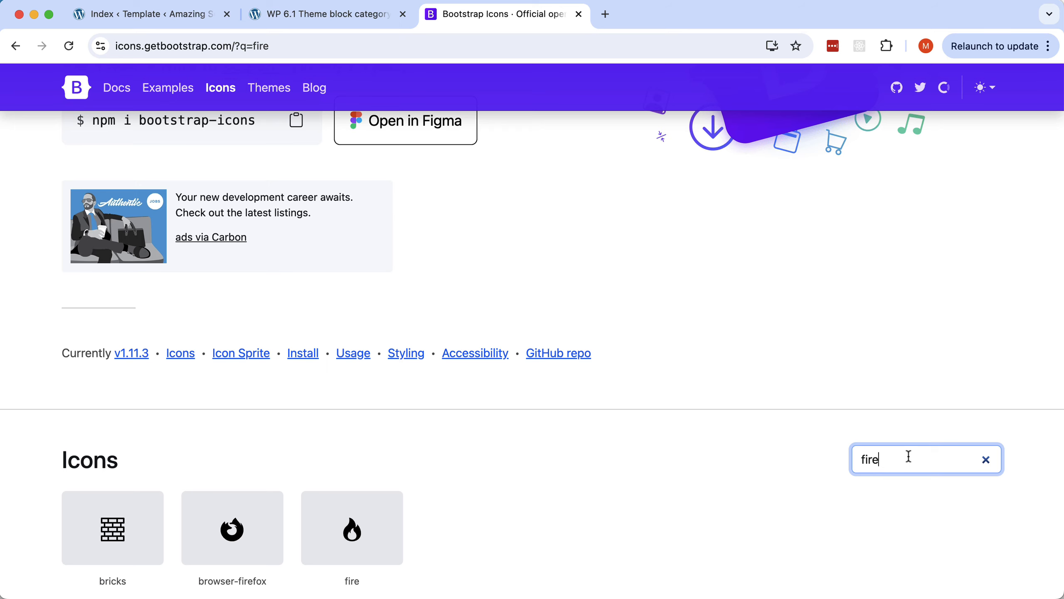
scroll(612, 471, down, 3)
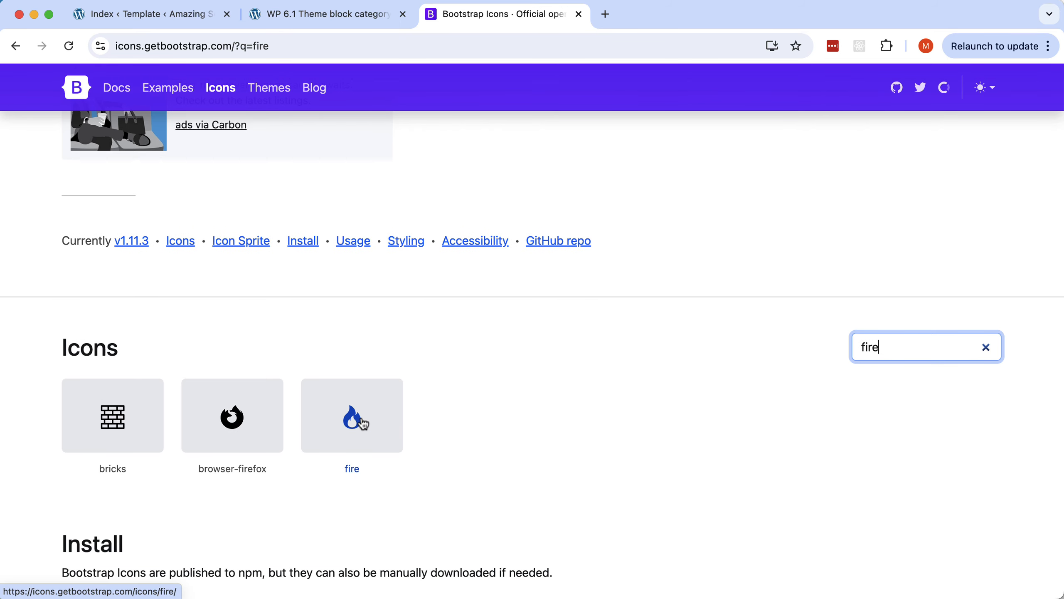
click(361, 419)
scroll(904, 449, down, 5)
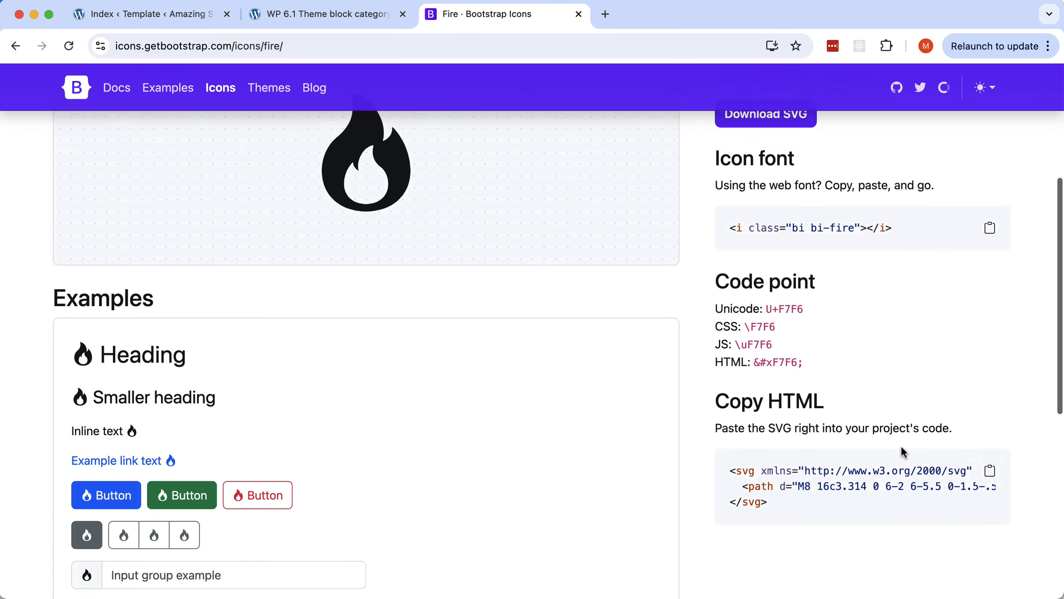
scroll(904, 452, down, 3)
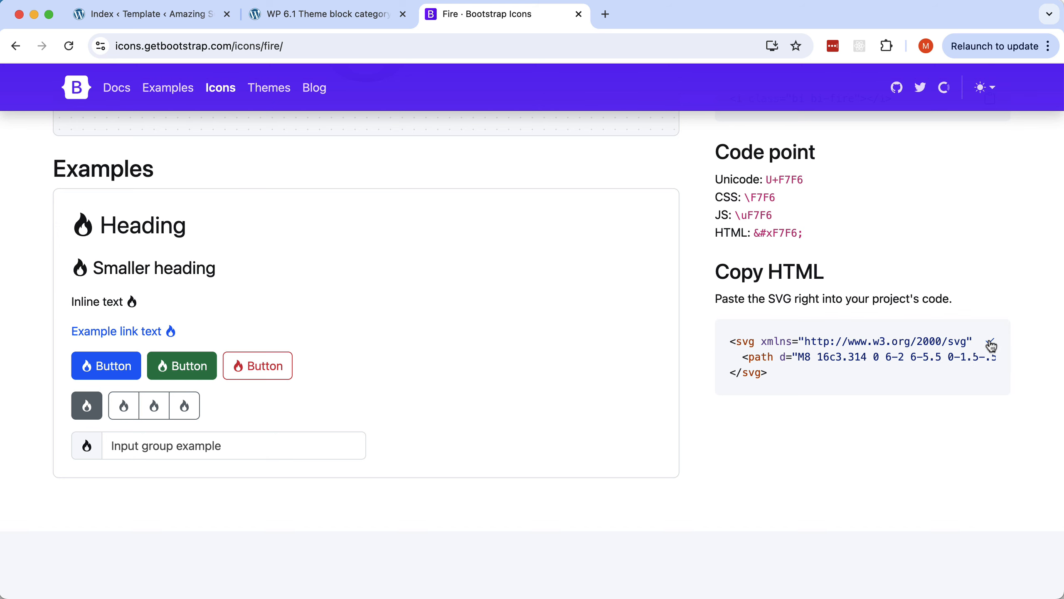
click(327, 21)
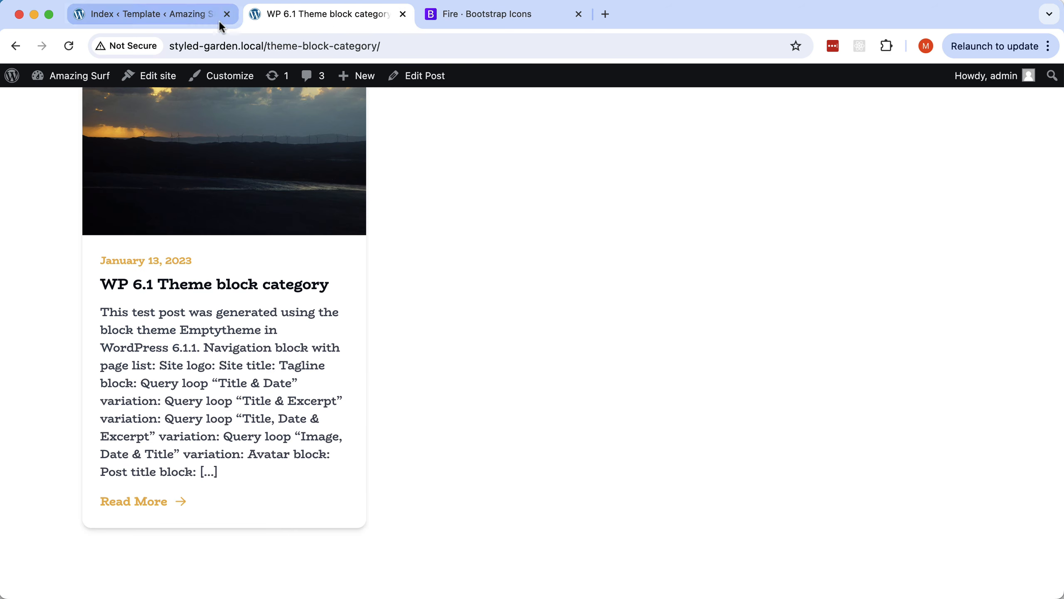
Replace the Feature 1 Icon's inline SVG with the fire SVG and save the template.
click(193, 20)
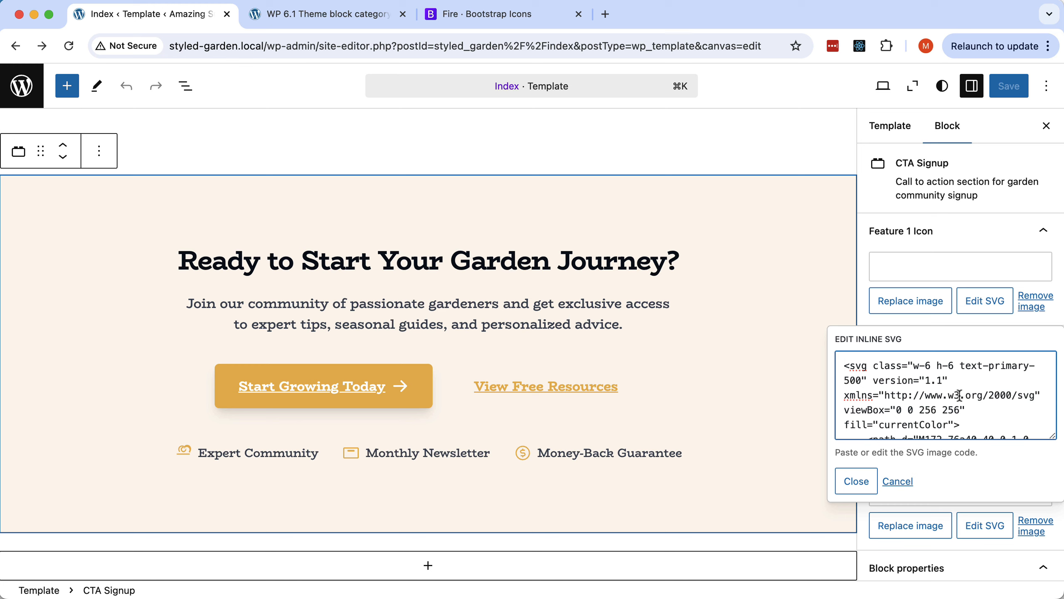
key(super+a)
key(BackSpace)
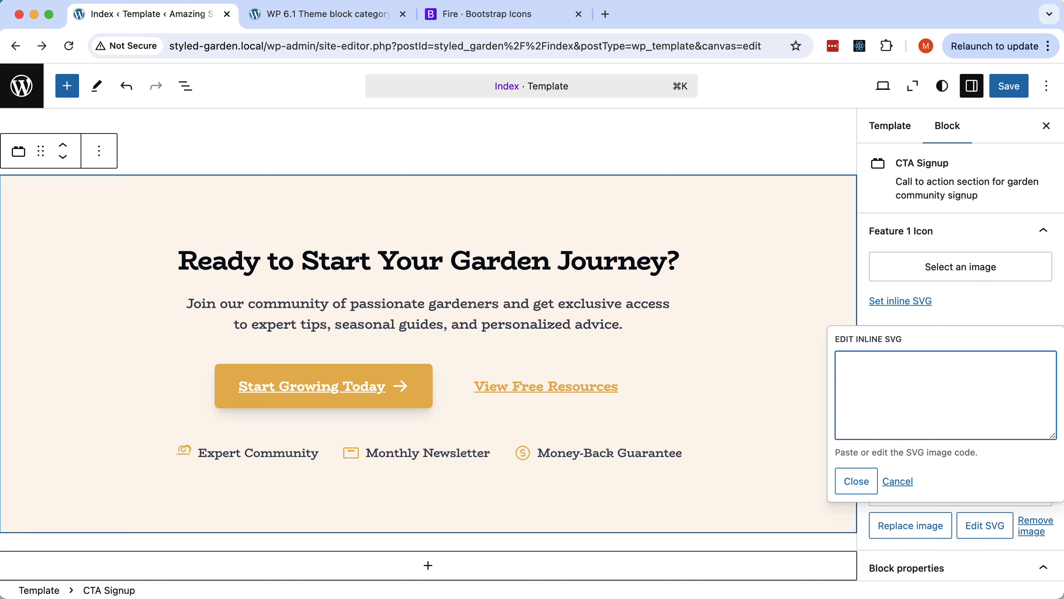
key(super+v)
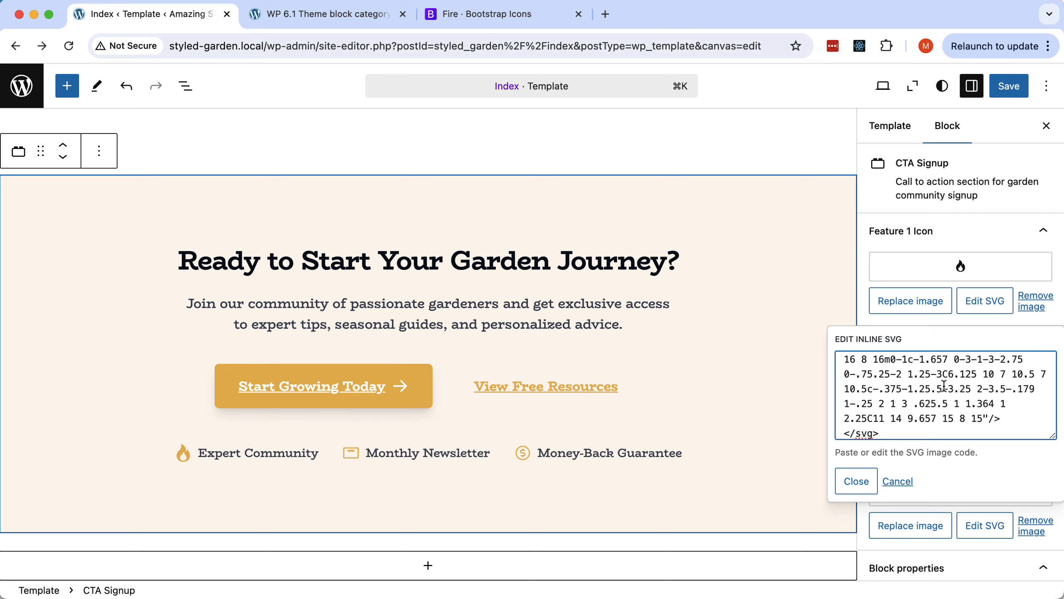
click(858, 483)
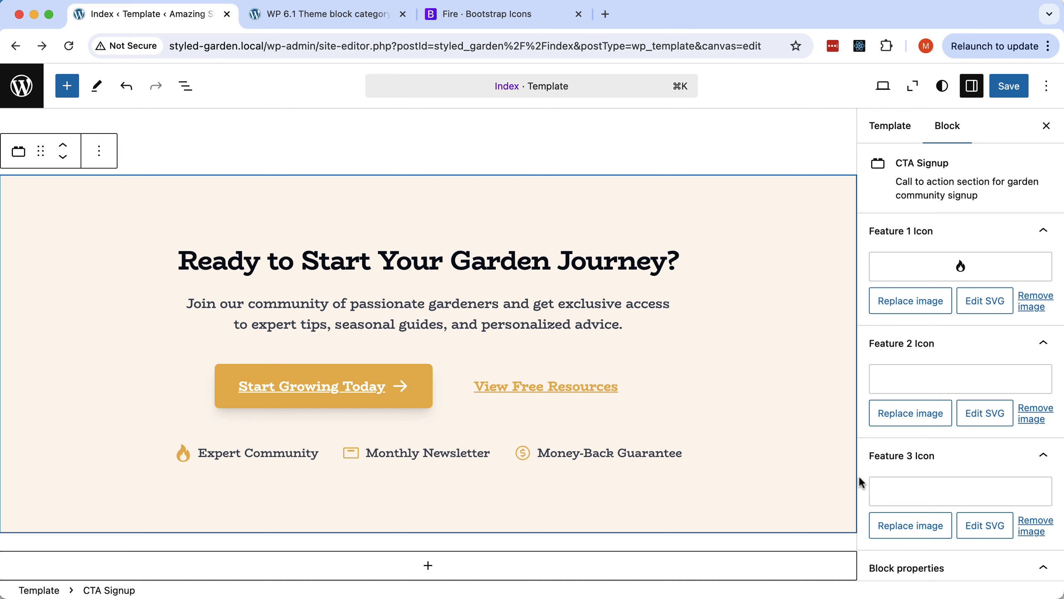
click(1019, 89)
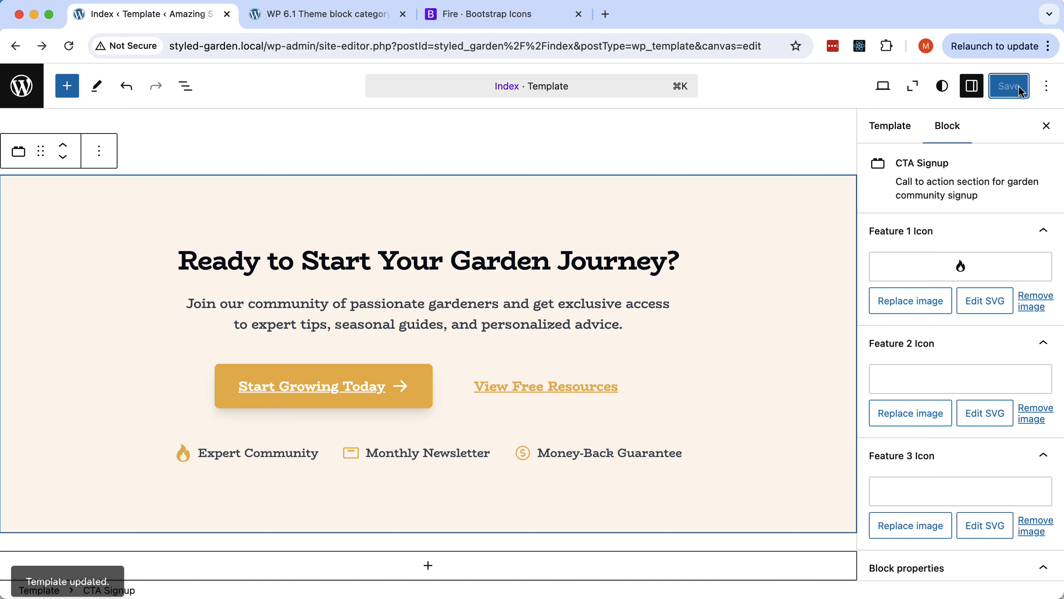
click(345, 15)
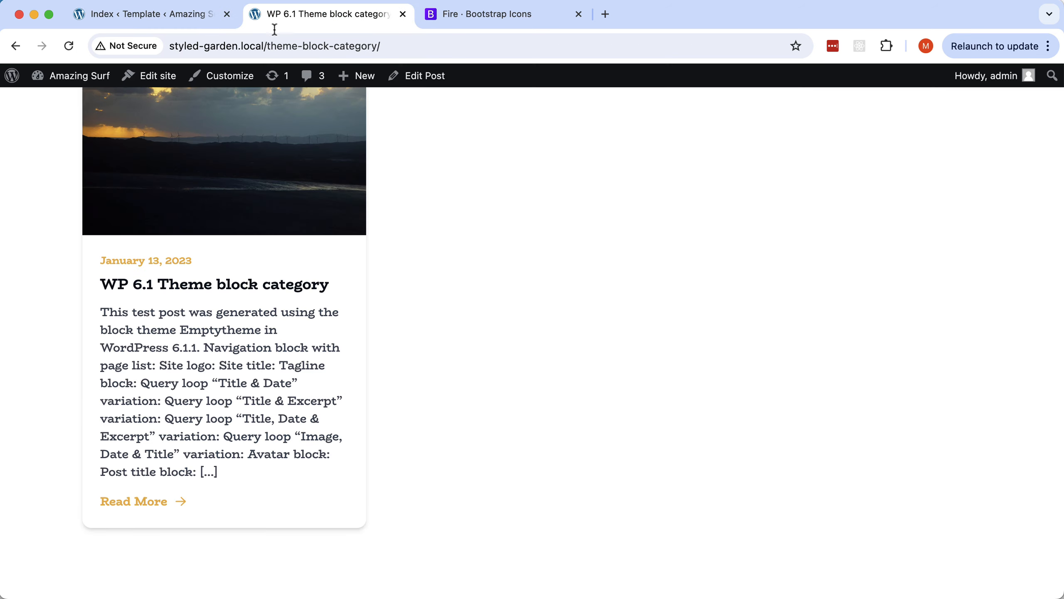
Reload the live post page and check that Expert Community shows the fire icon.
click(70, 46)
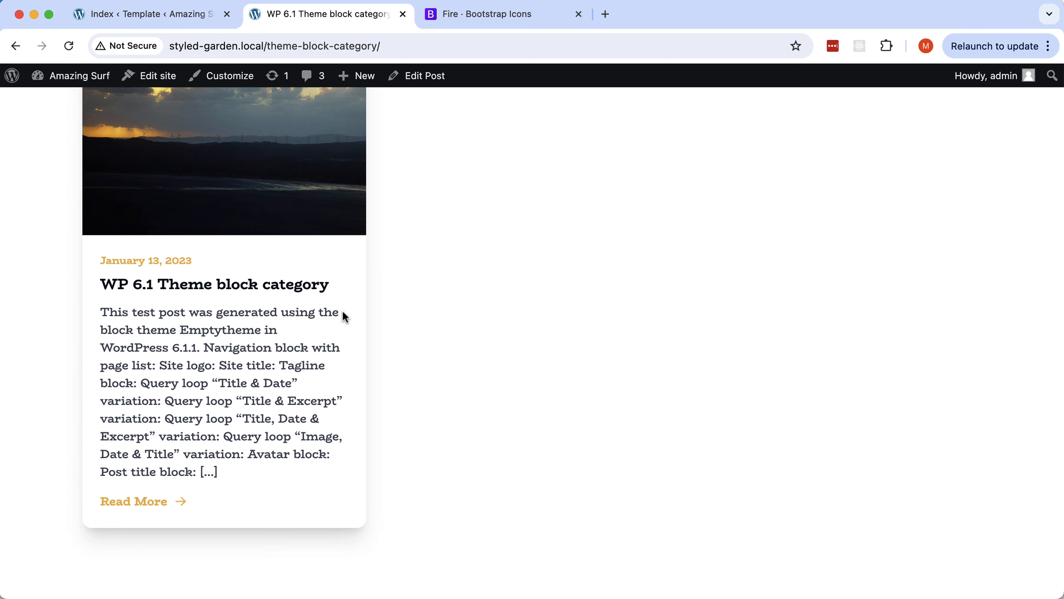
scroll(344, 317, down, 9)
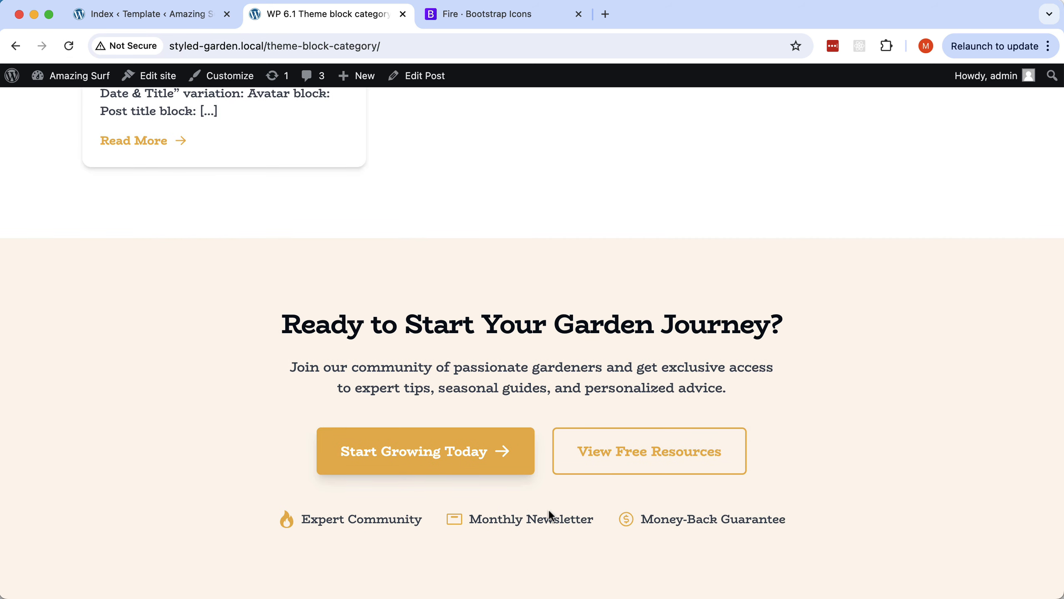
scroll(586, 409, up, 7)
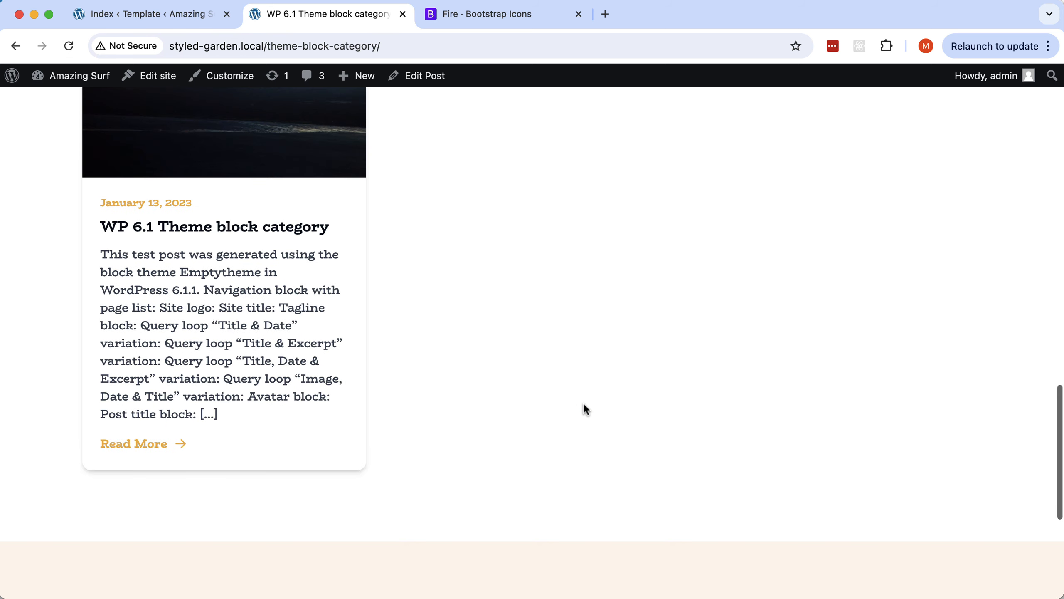
scroll(582, 408, up, 3)
scroll(582, 409, down, 2)
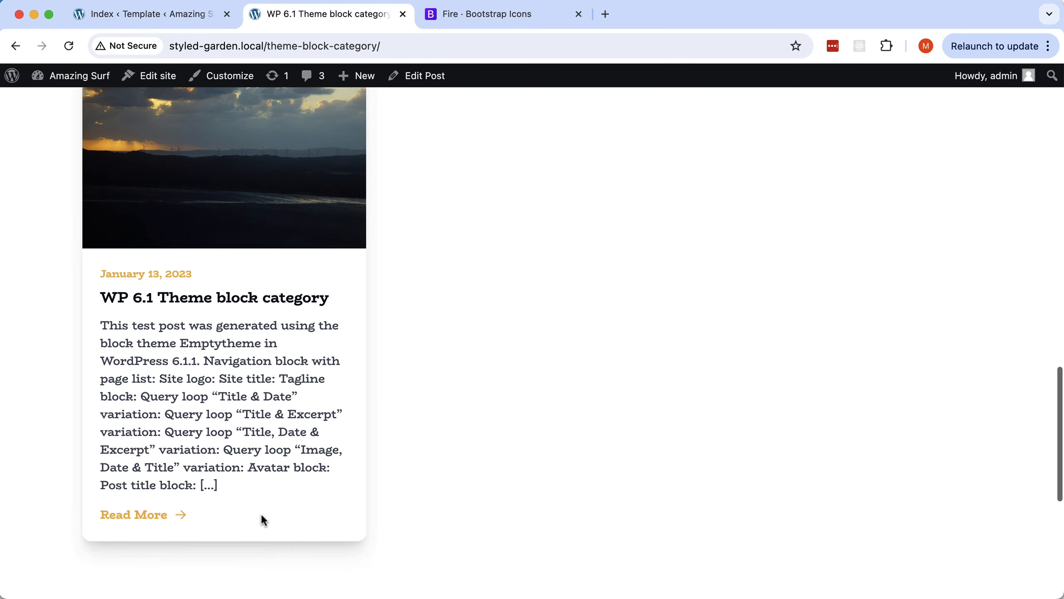
Open the full blog post to review it, then return to Pinegrow.
click(152, 515)
scroll(587, 419, down, 7)
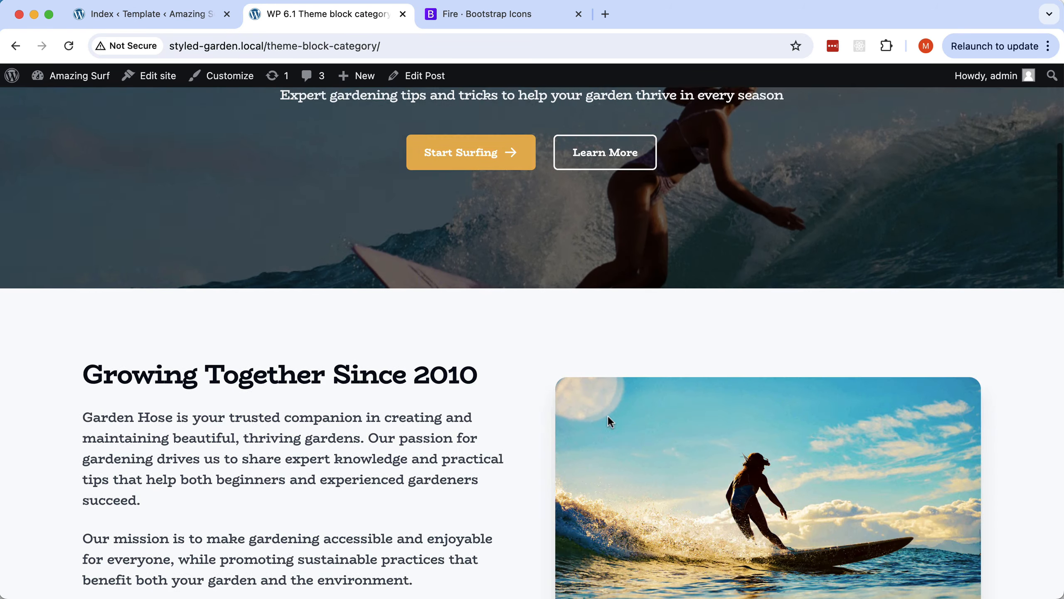
scroll(608, 416, down, 20)
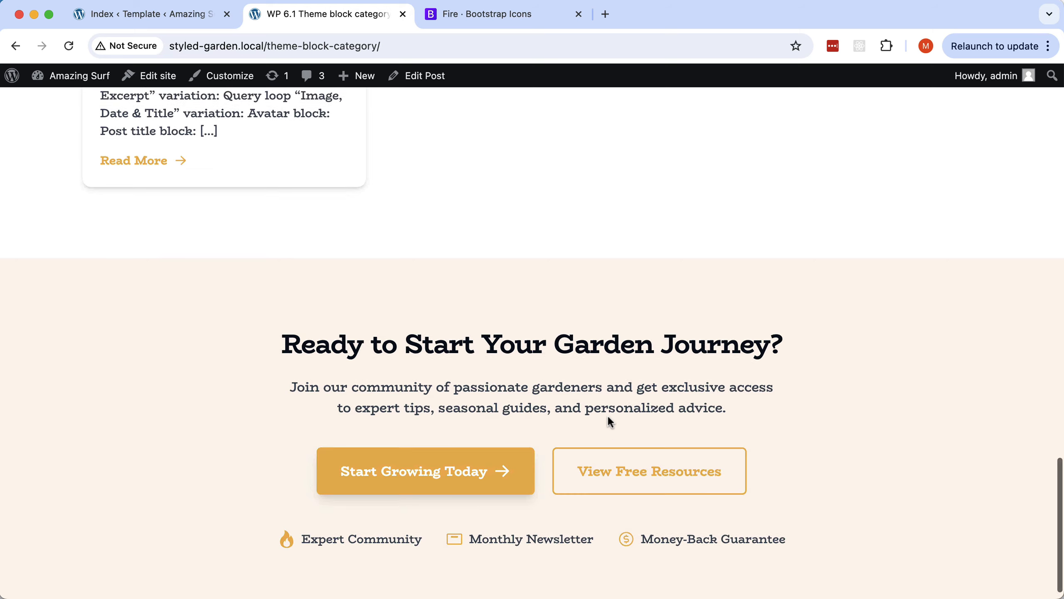
scroll(608, 415, up, 20)
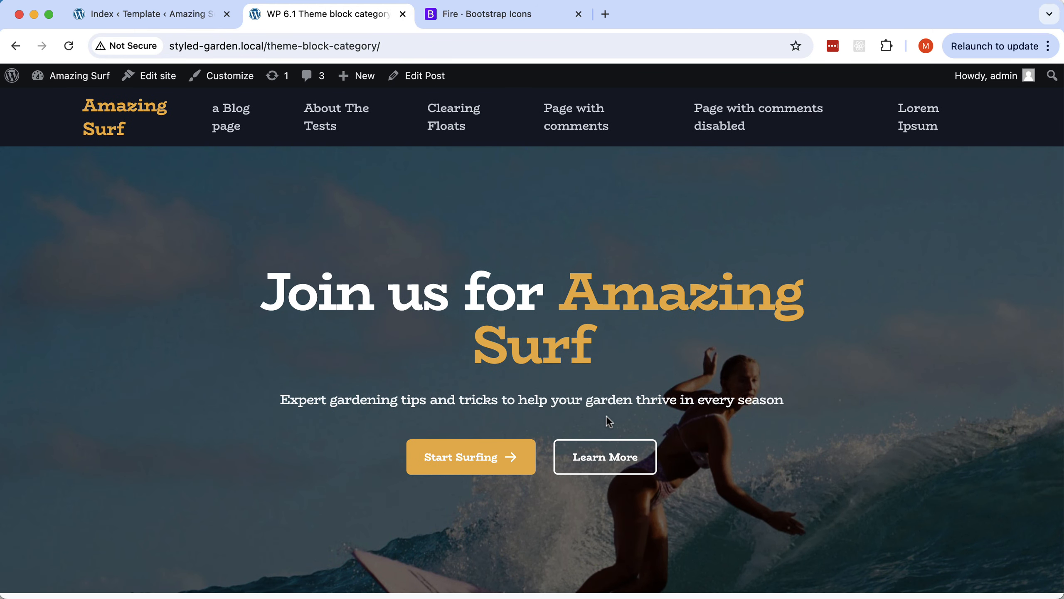
key(super+Tab)
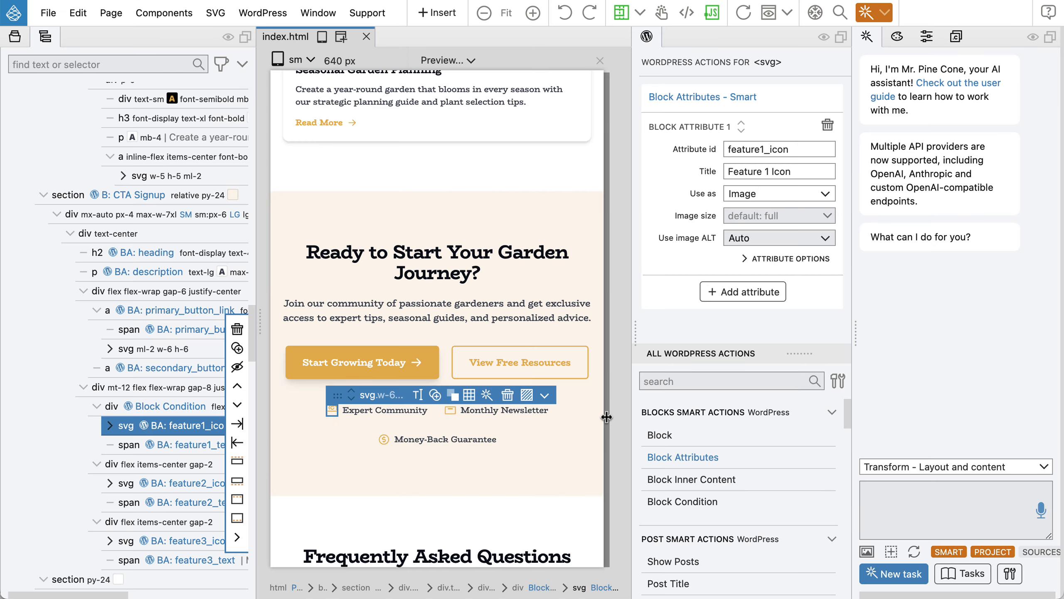
Collapse the CTA Signup and FAQ sections in the Tree and select the herb-garden article section.
click(43, 195)
click(77, 215)
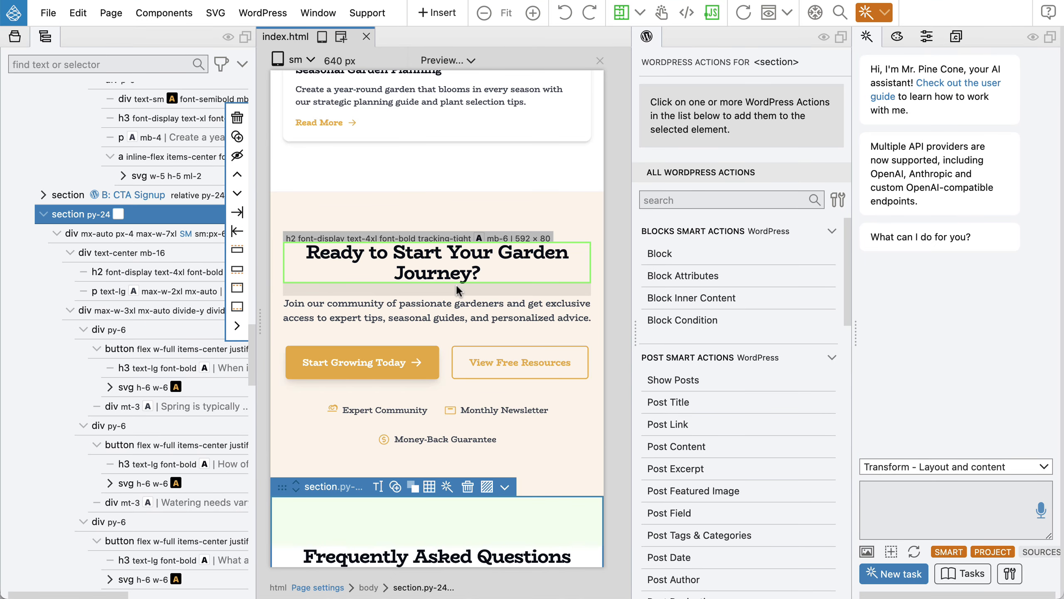
scroll(457, 286, down, 2)
scroll(457, 286, down, 15)
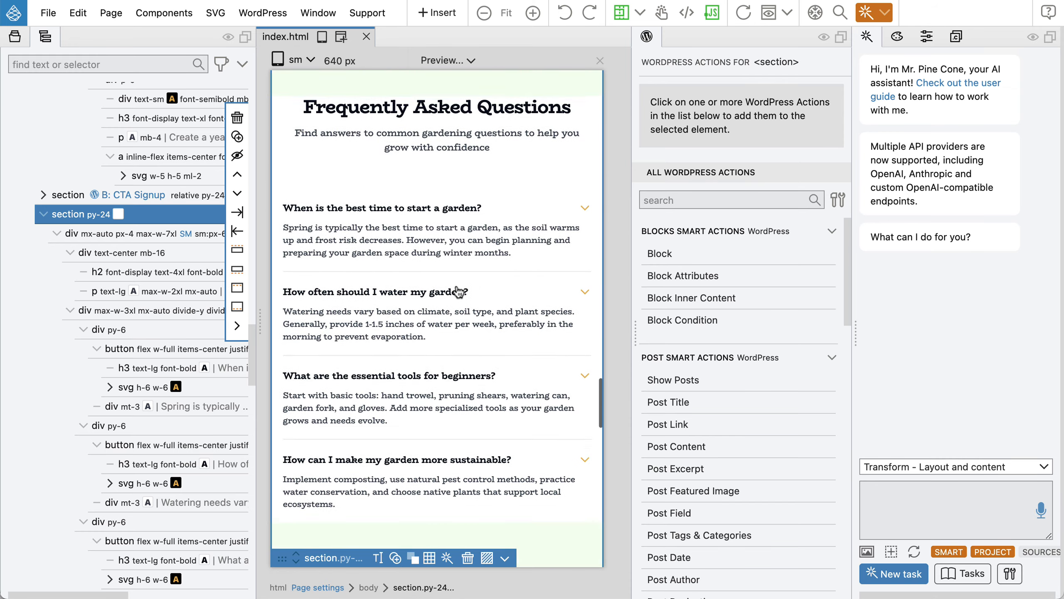
scroll(458, 290, down, 3)
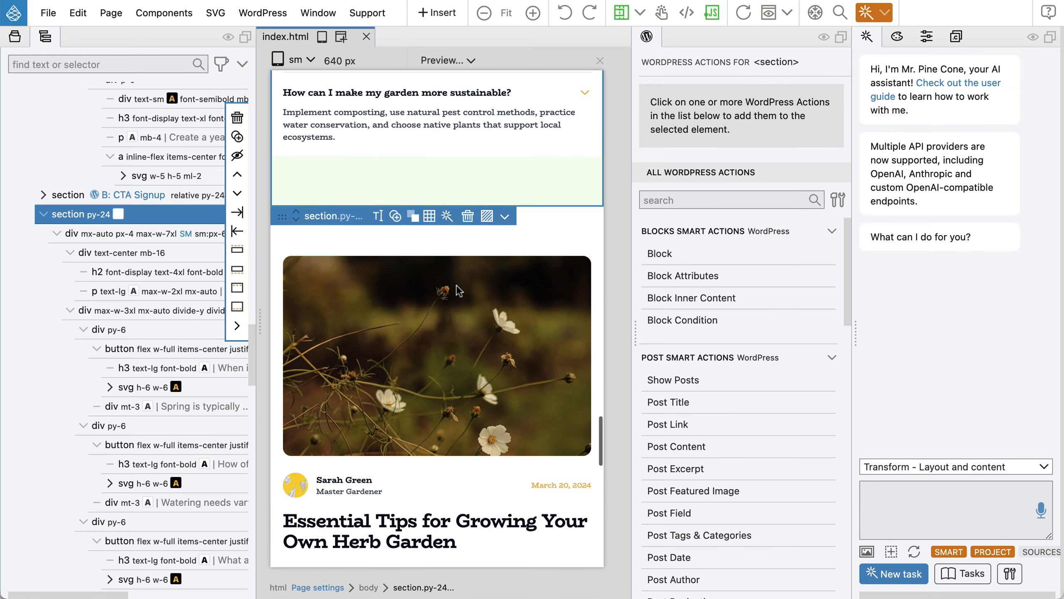
click(43, 217)
click(62, 233)
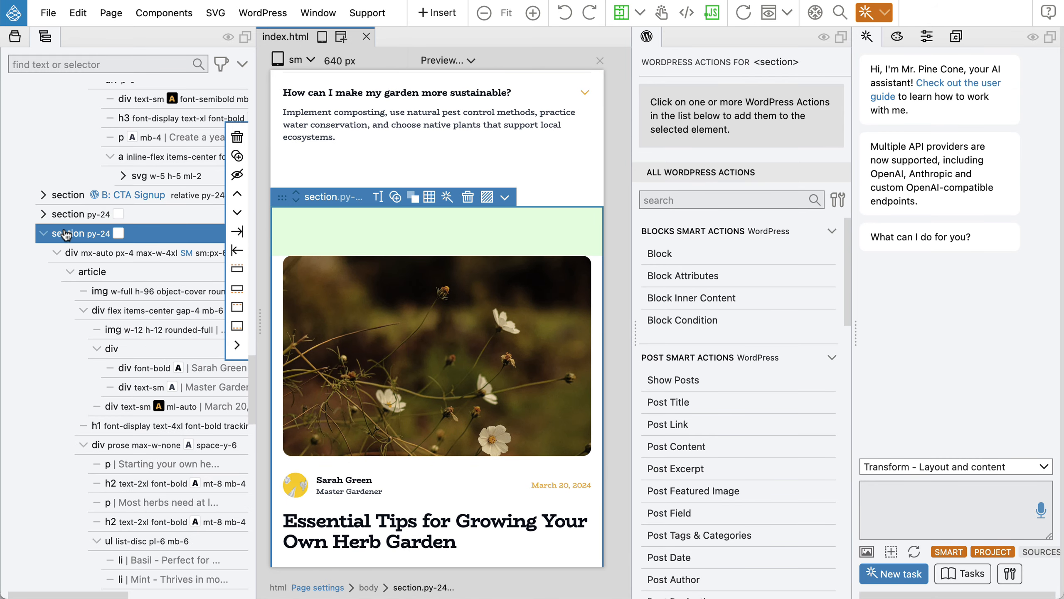
scroll(401, 268, down, 15)
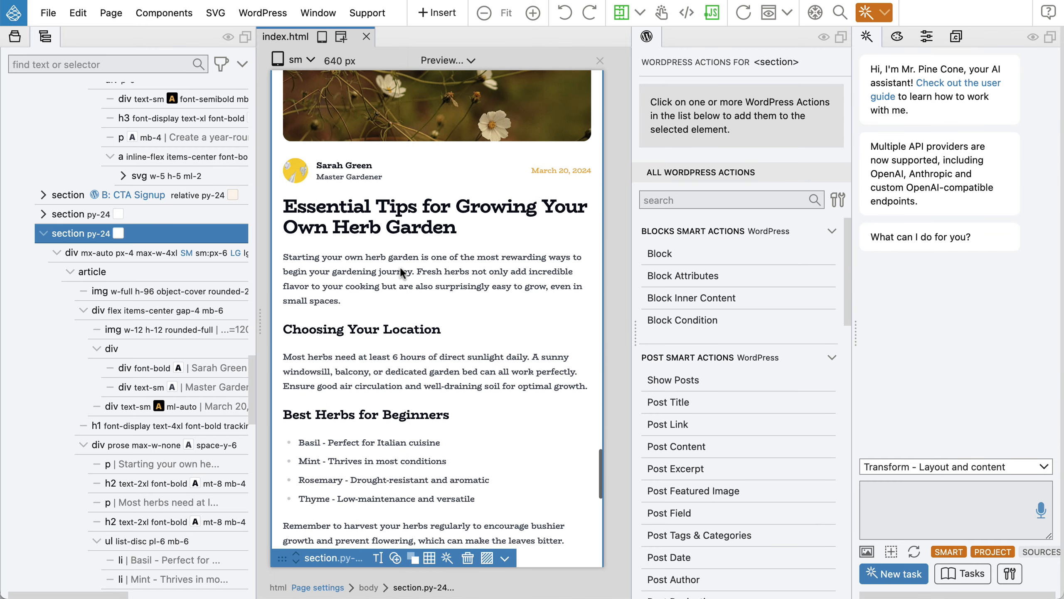
scroll(400, 271, down, 12)
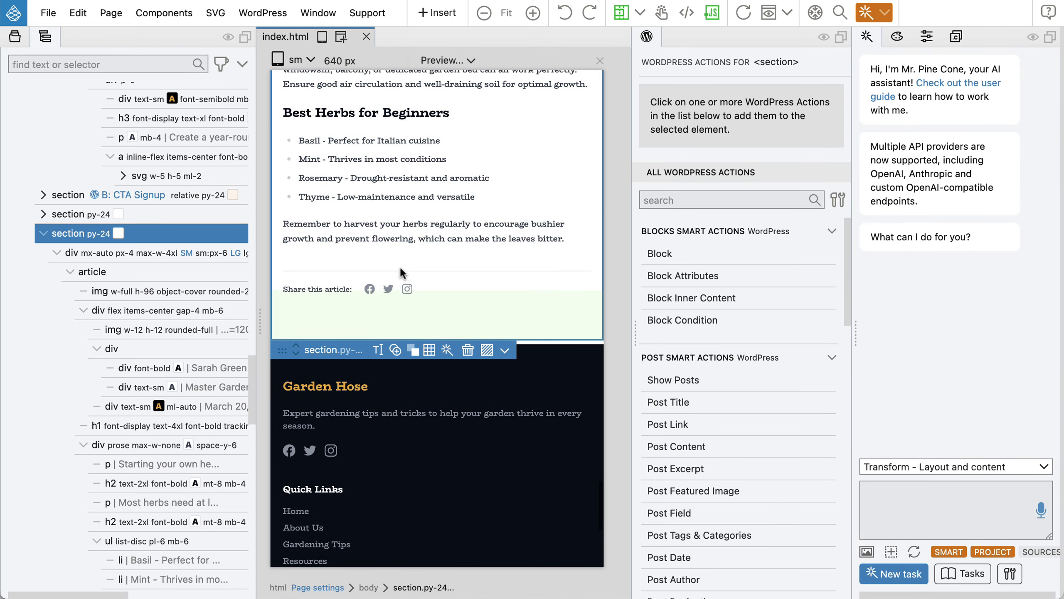
scroll(400, 271, up, 7)
scroll(402, 271, up, 11)
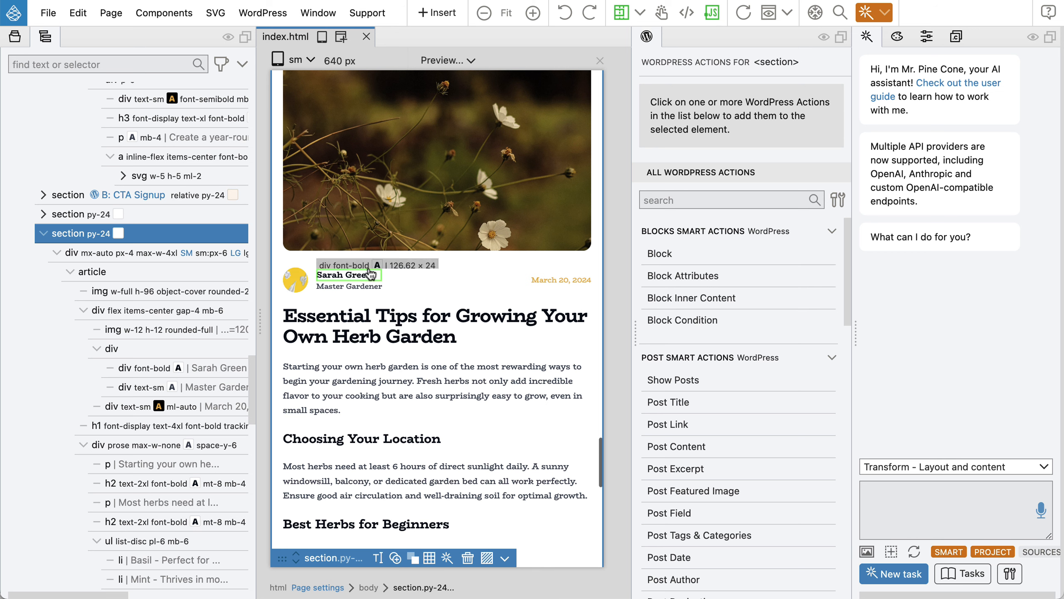
Auto-create a WordPress block from the article section, answering the assistant with option 2.
click(652, 255)
click(771, 259)
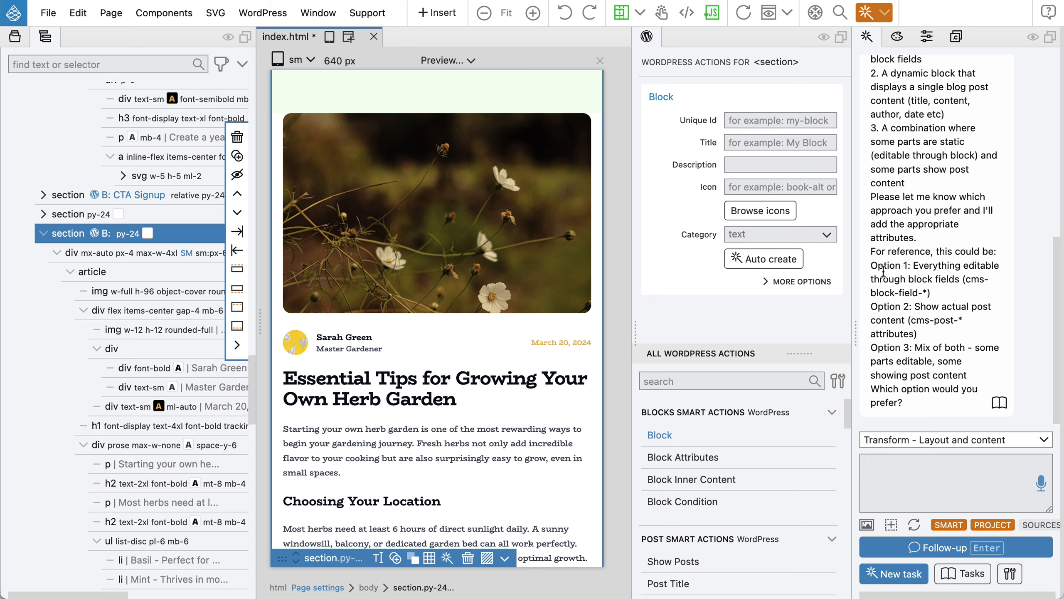
drag(871, 263, 902, 260)
scroll(517, 354, down, 6)
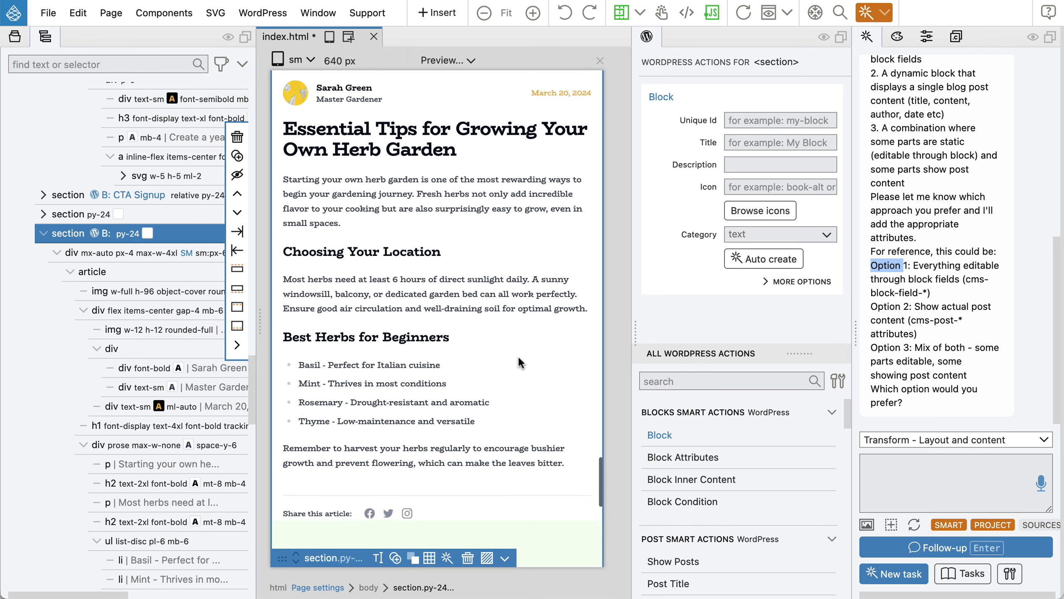
scroll(517, 354, up, 7)
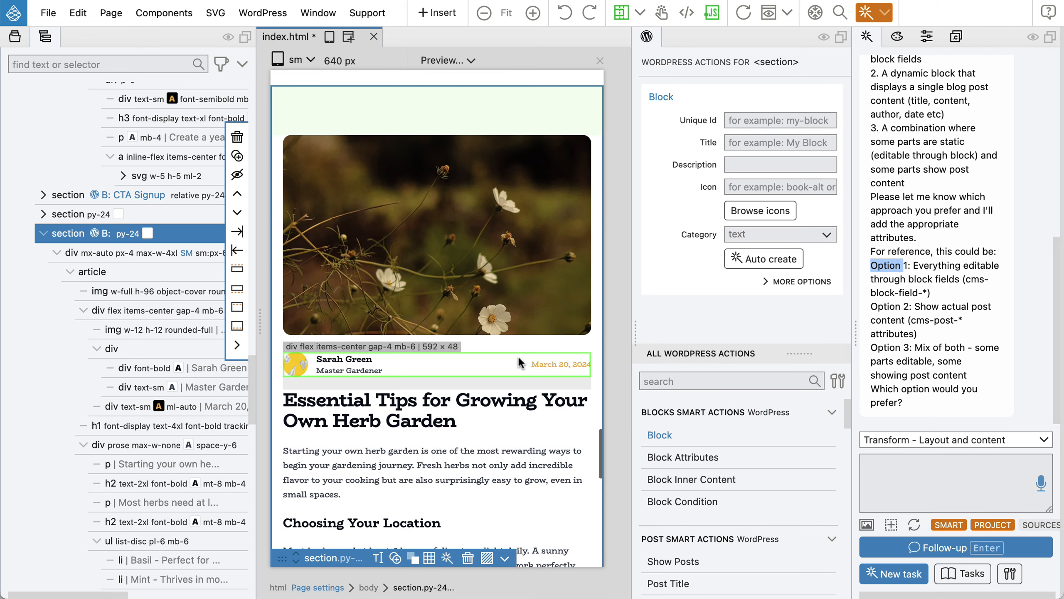
scroll(517, 354, down, 5)
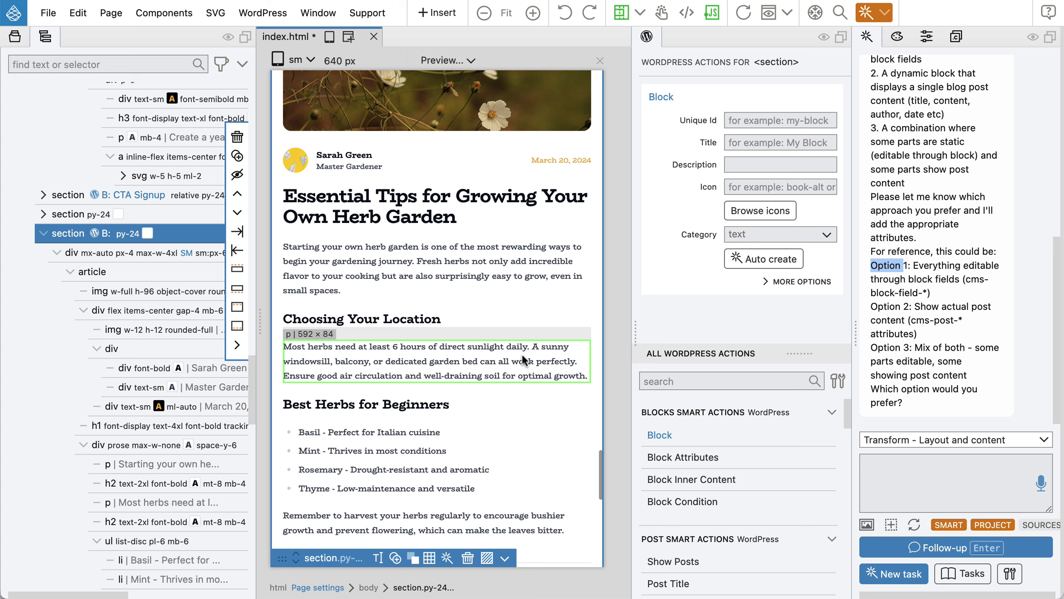
click(915, 471)
text(2)
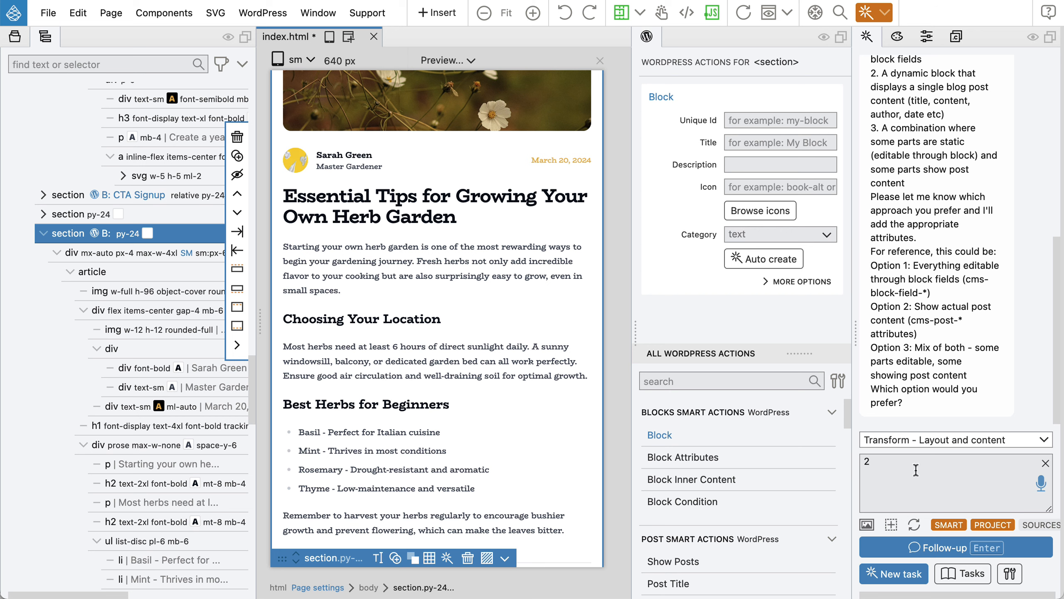
click(916, 547)
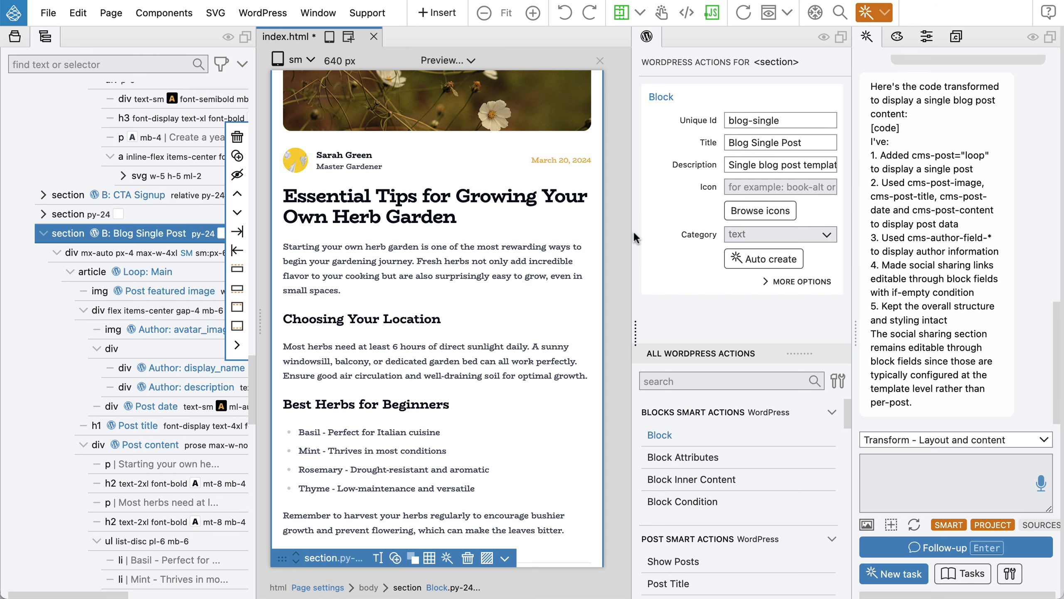
scroll(407, 245, up, 3)
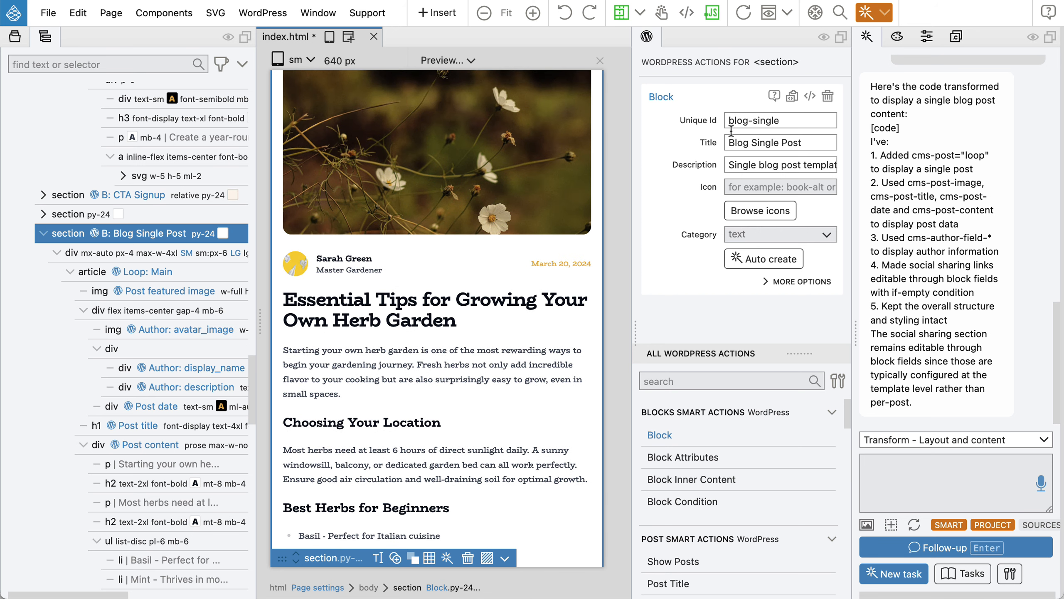
click(146, 266)
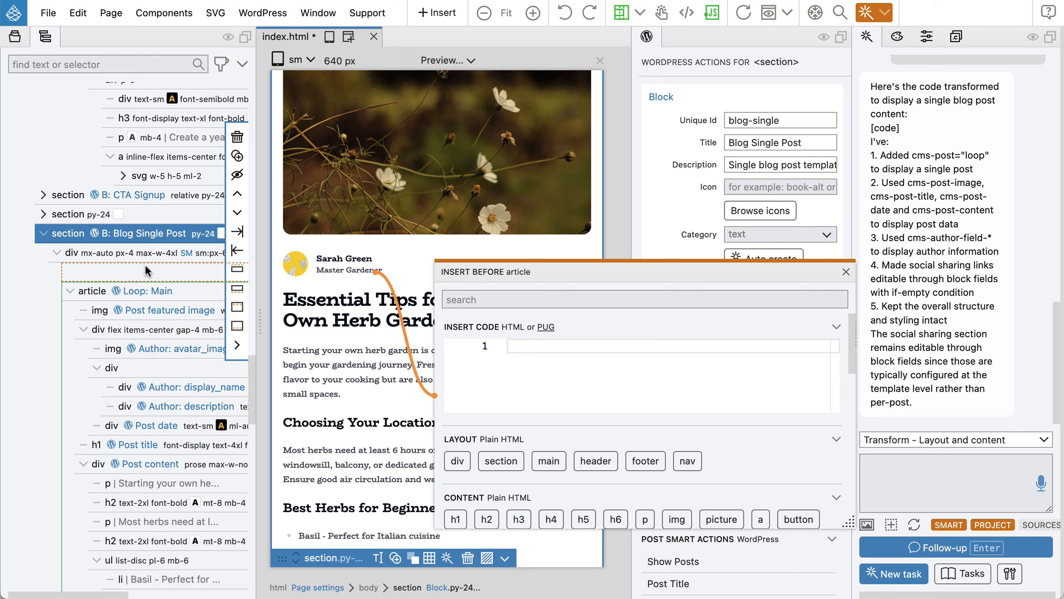
click(846, 271)
click(159, 280)
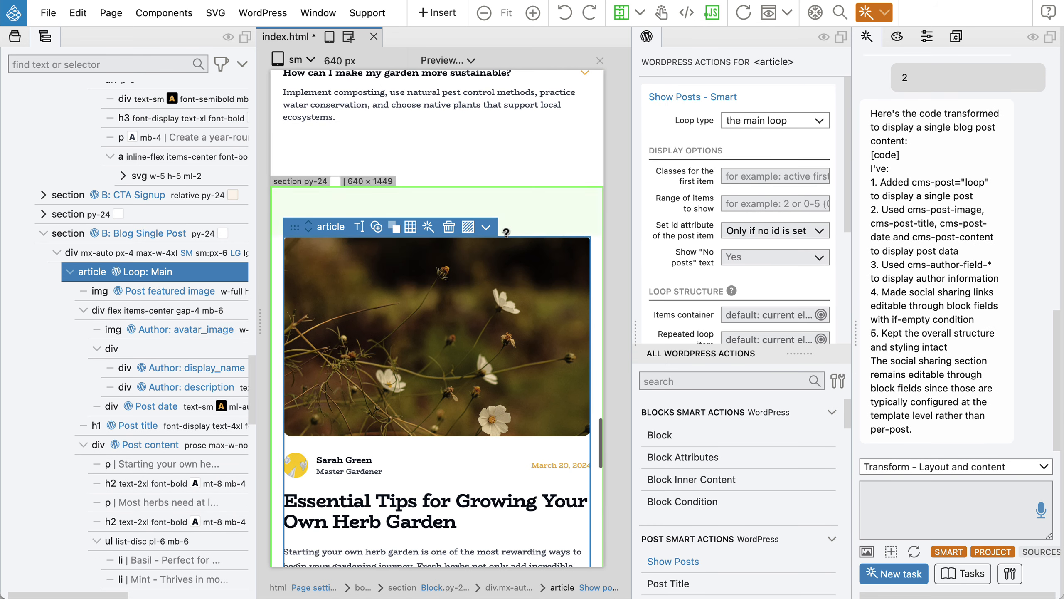
click(178, 294)
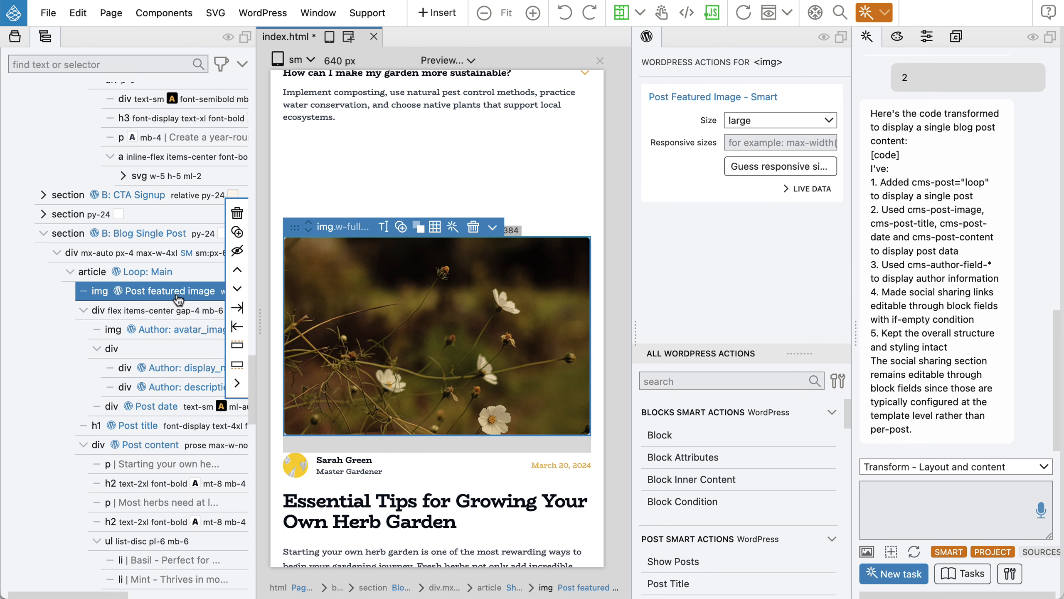
scroll(178, 299, down, 2)
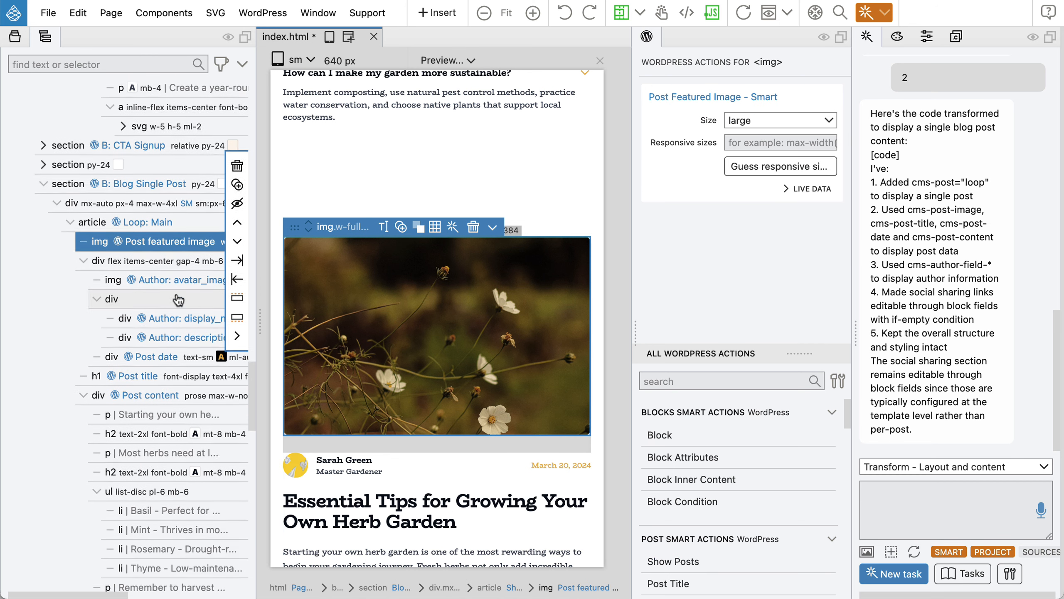
click(154, 284)
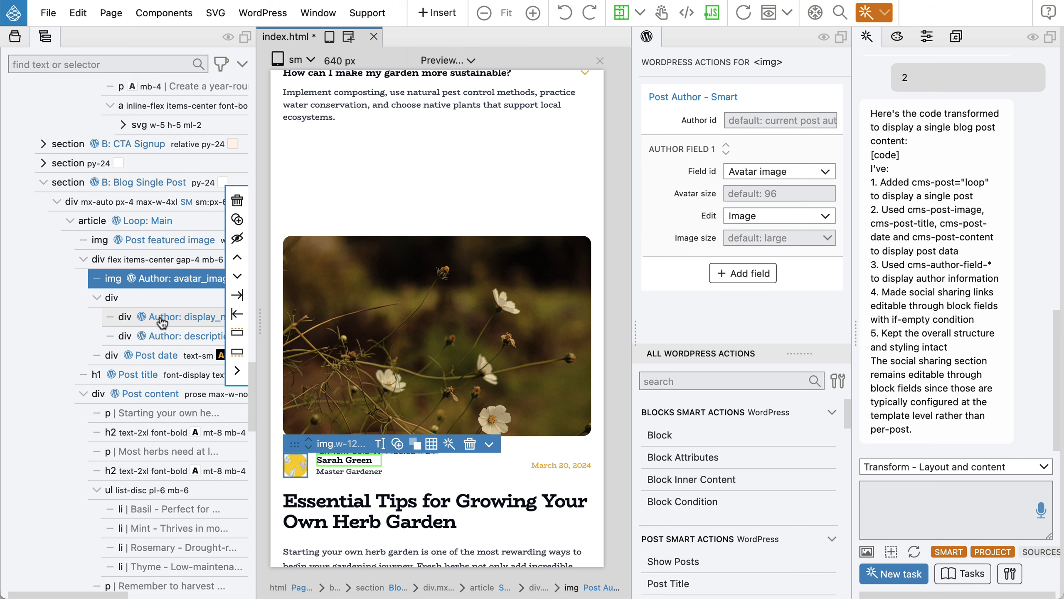
scroll(164, 294, down, 4)
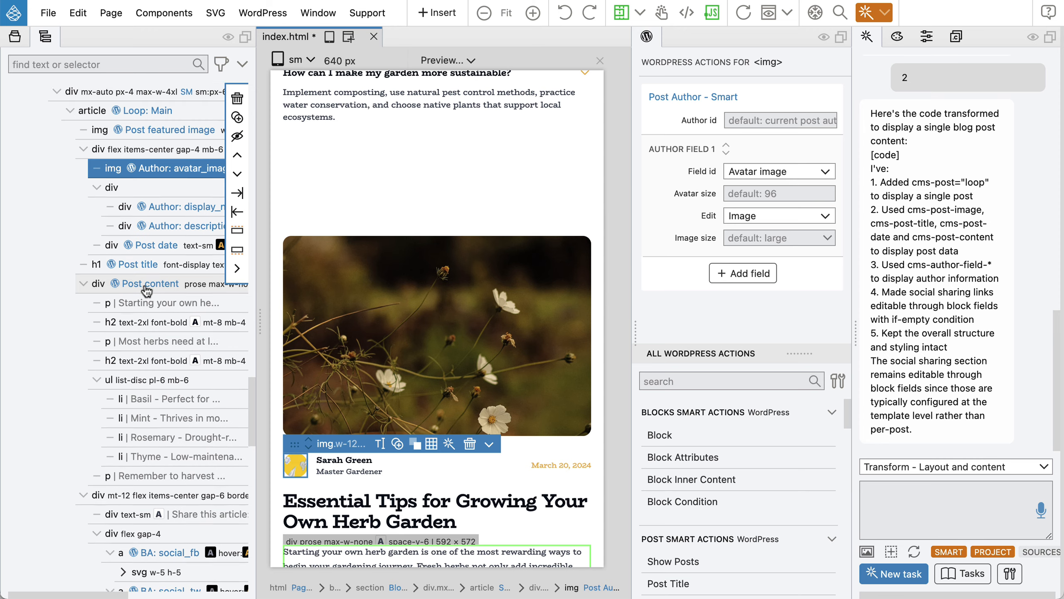
scroll(142, 289, down, 7)
scroll(145, 291, down, 1)
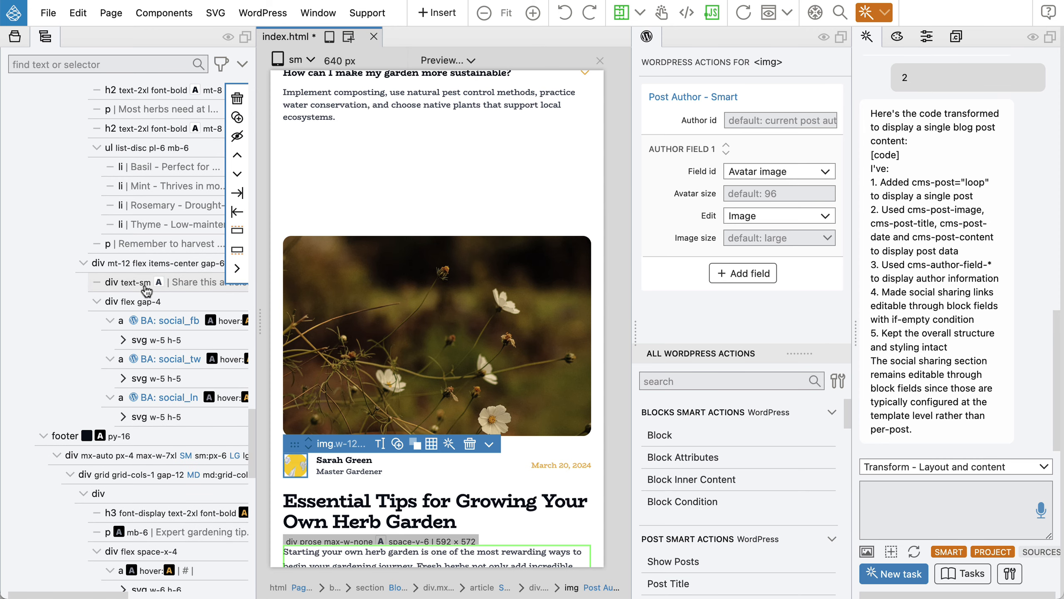
scroll(146, 291, down, 4)
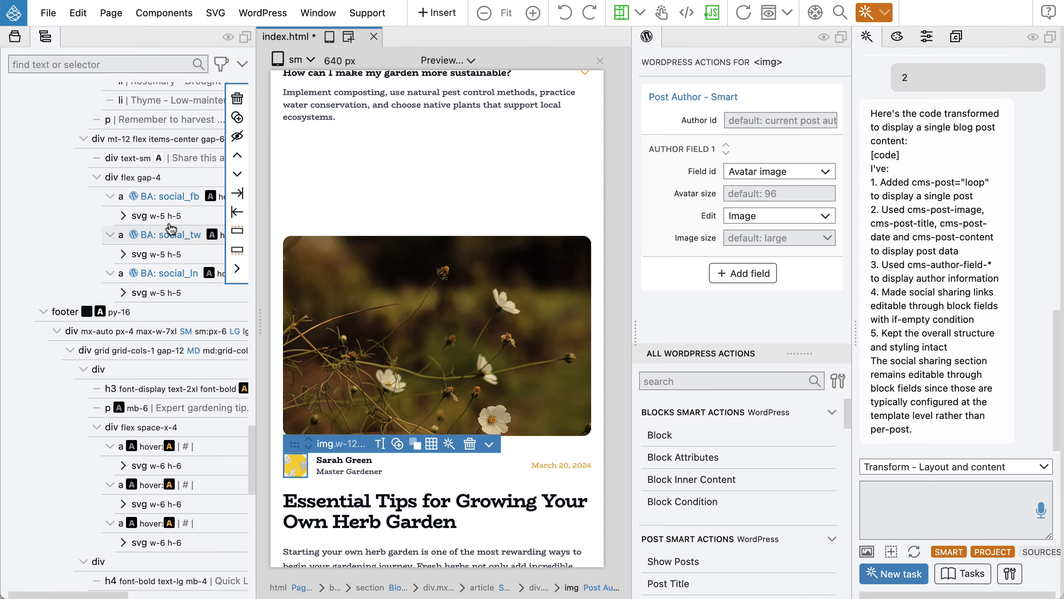
click(179, 202)
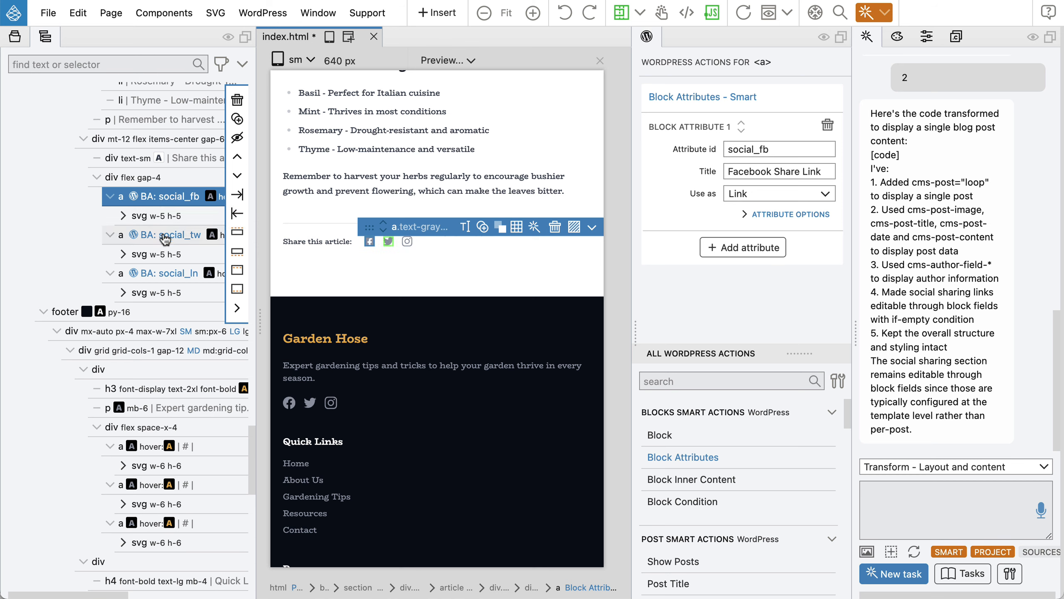
scroll(163, 238, up, 8)
scroll(167, 238, up, 3)
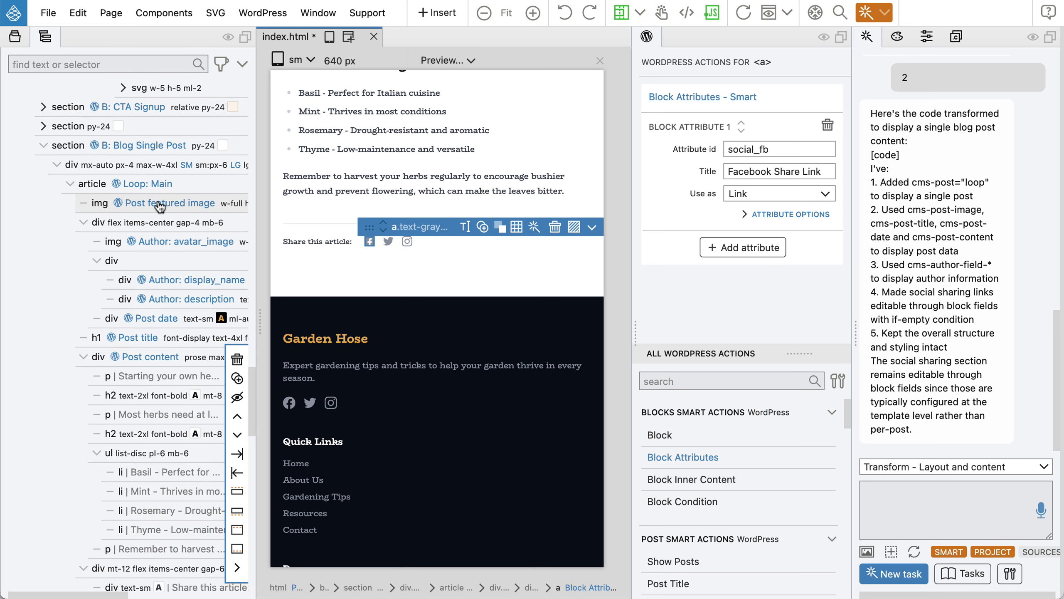
click(149, 356)
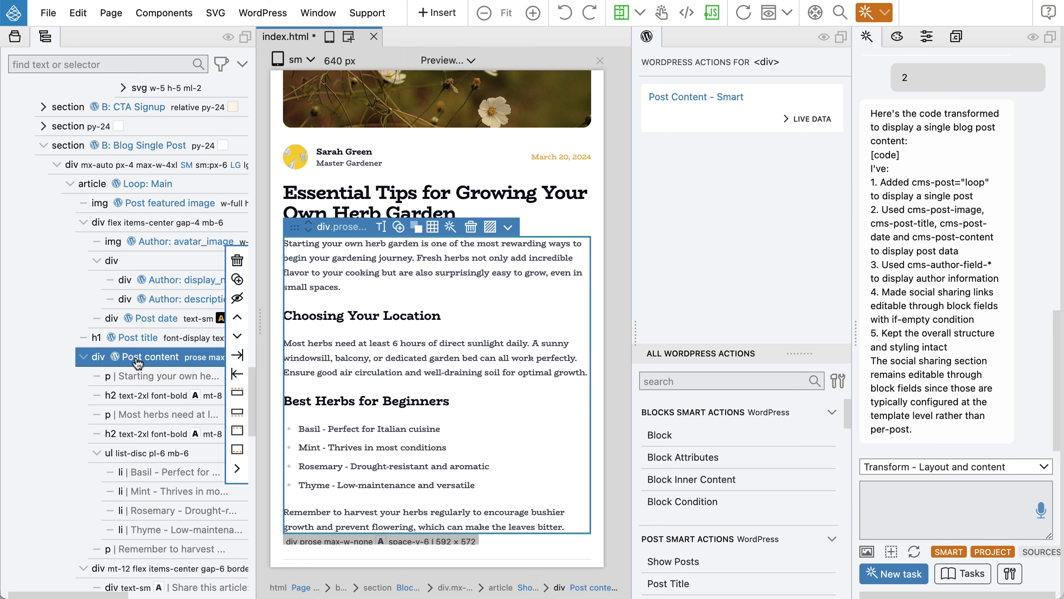
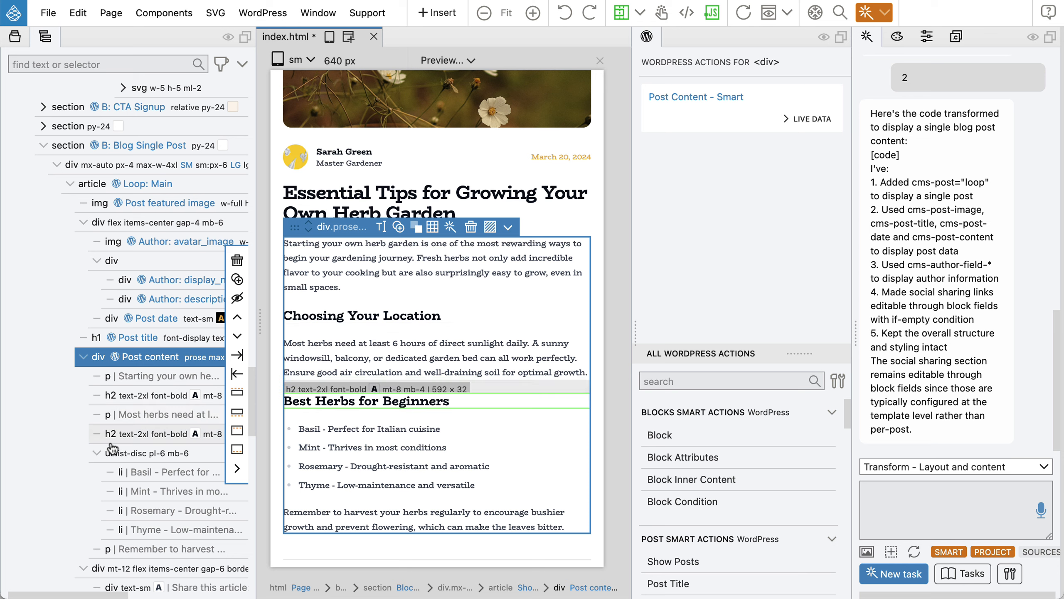
Save index.html so the theme is exported, then bring Chrome forward.
scroll(501, 369, down, 3)
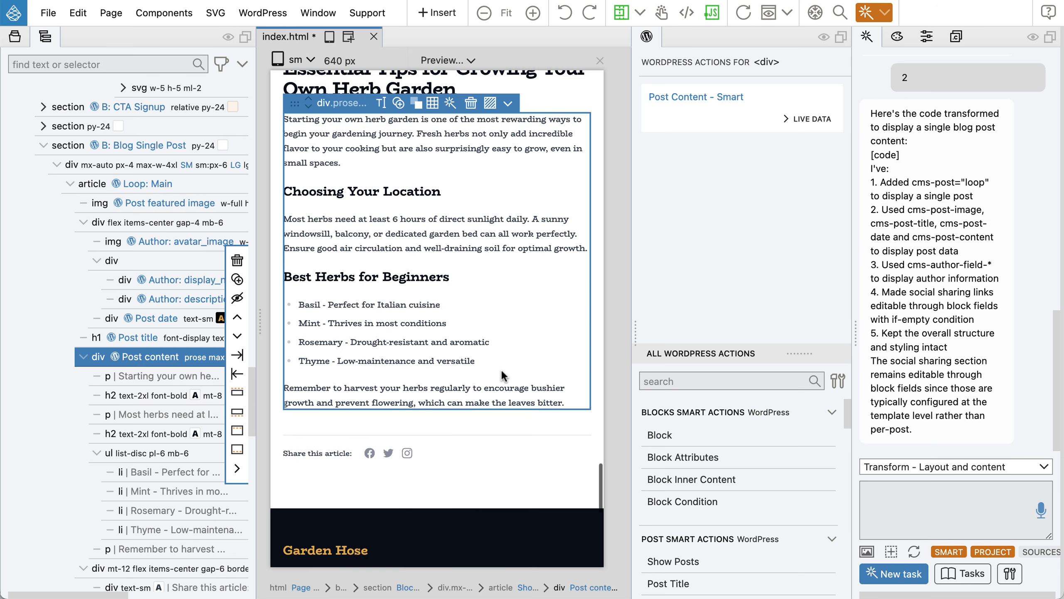
scroll(500, 367, up, 4)
scroll(501, 367, down, 2)
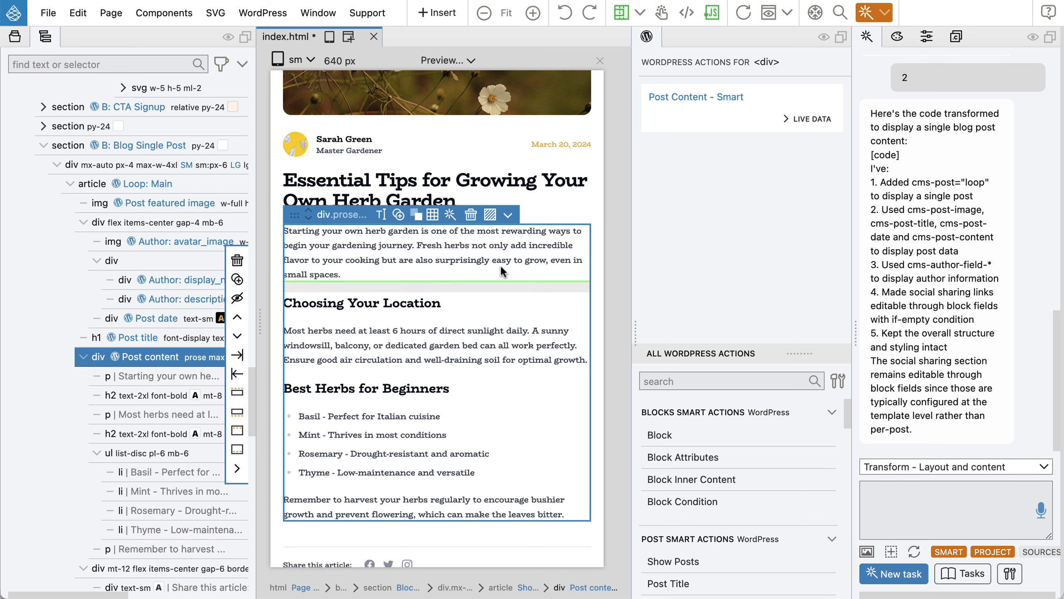
key(super+s)
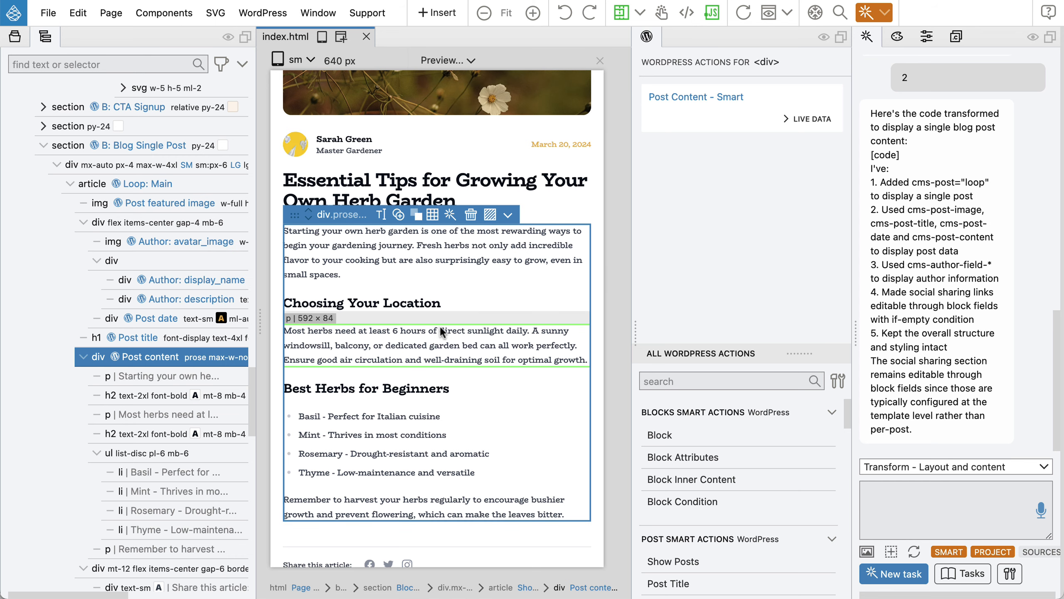
key(super+Tab)
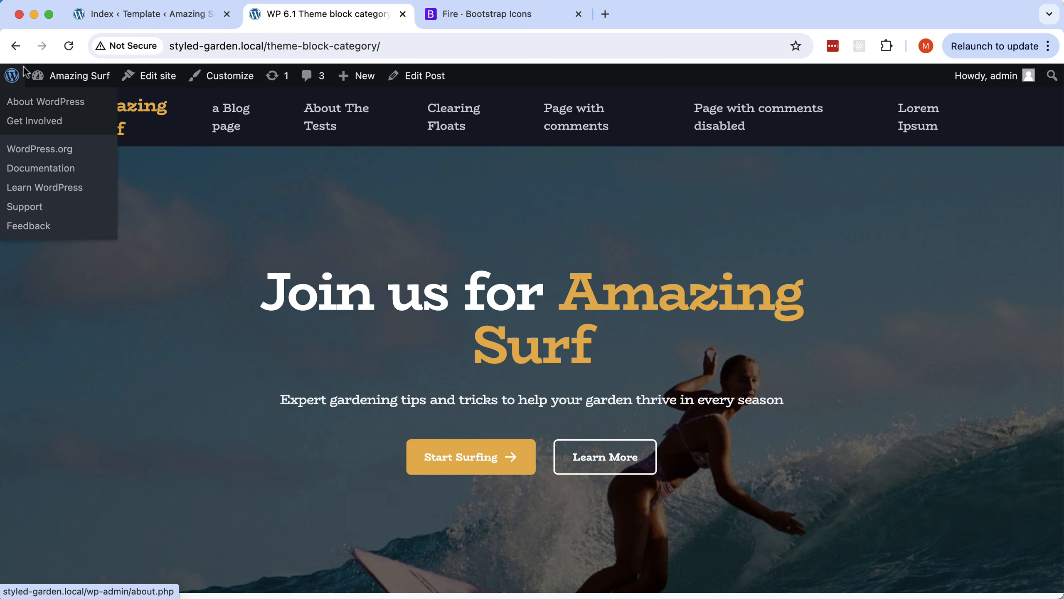
Create a new Single Posts template in the Site Editor, skipping the starting pattern.
click(151, 20)
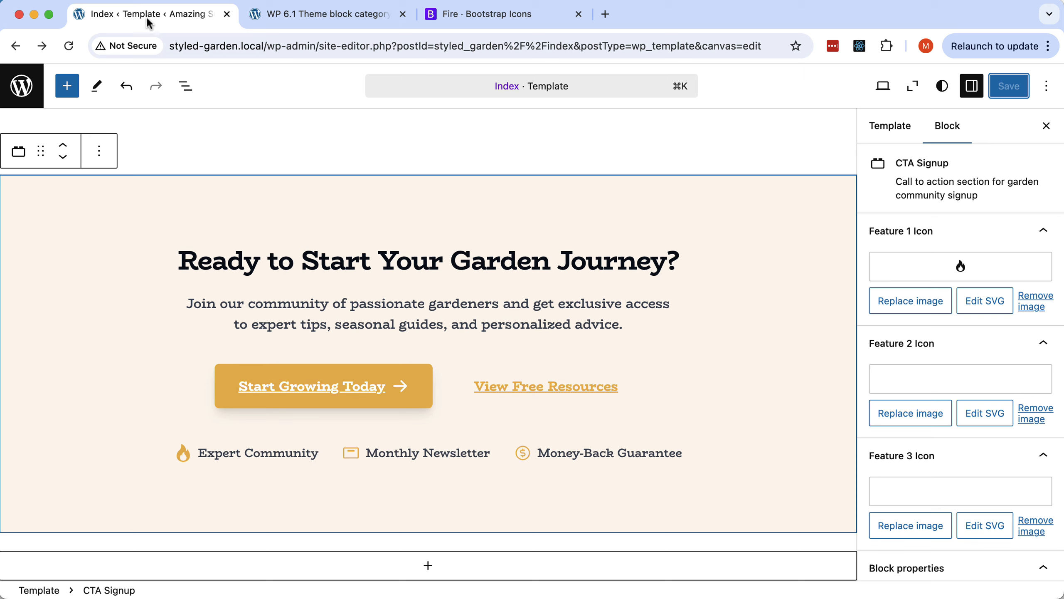
click(20, 84)
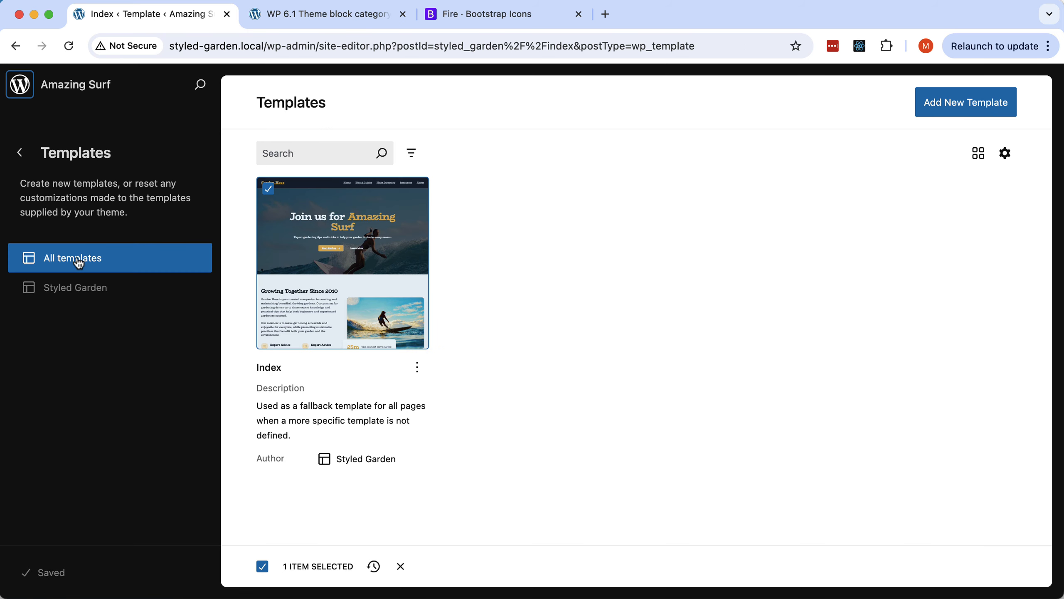
click(979, 107)
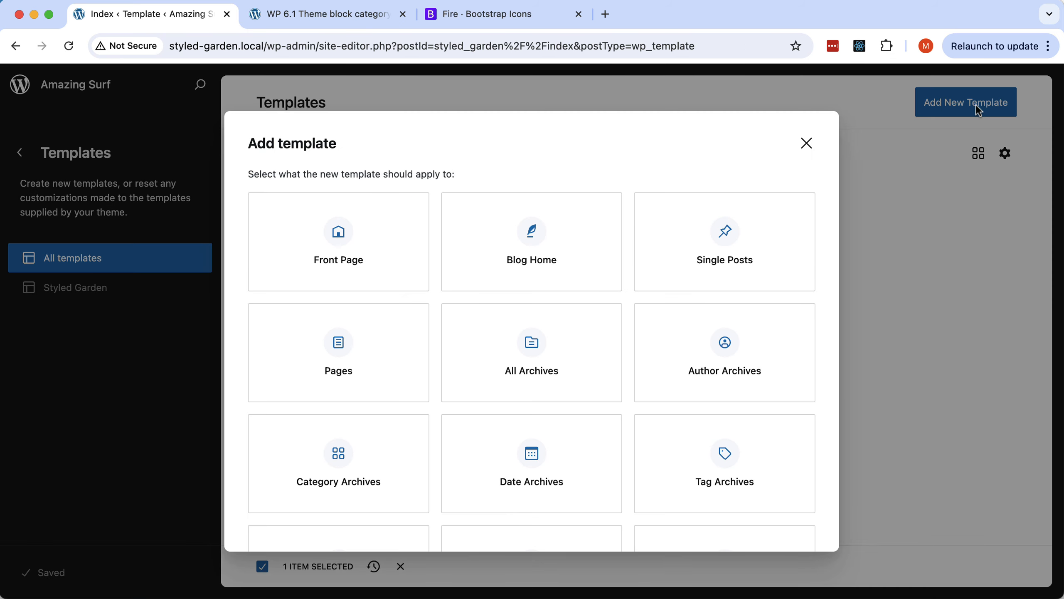
click(725, 234)
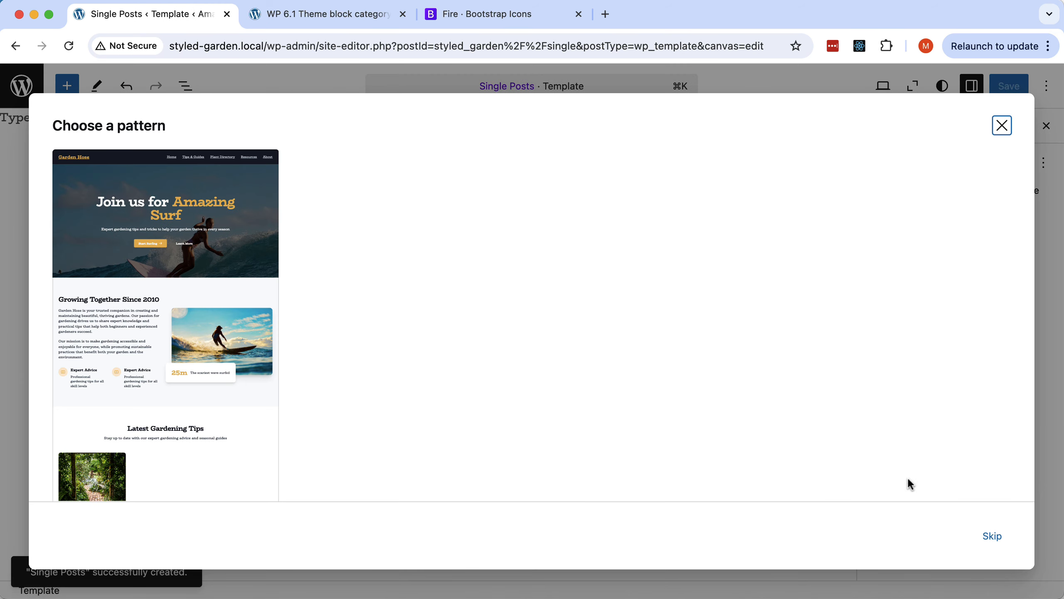
click(991, 536)
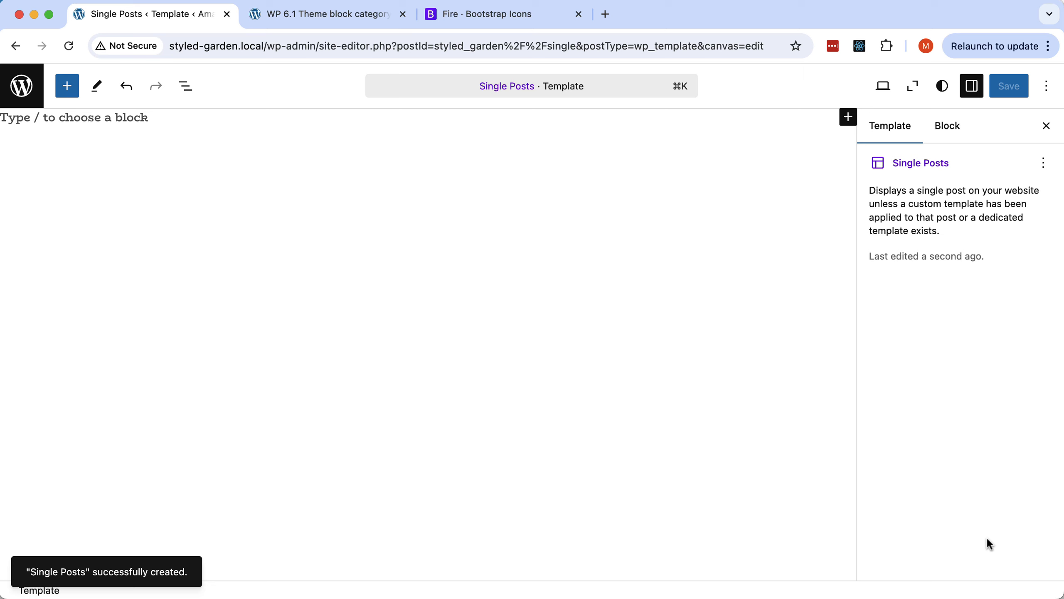
Insert the Default header and Default footer blocks into the Single Posts template.
click(68, 88)
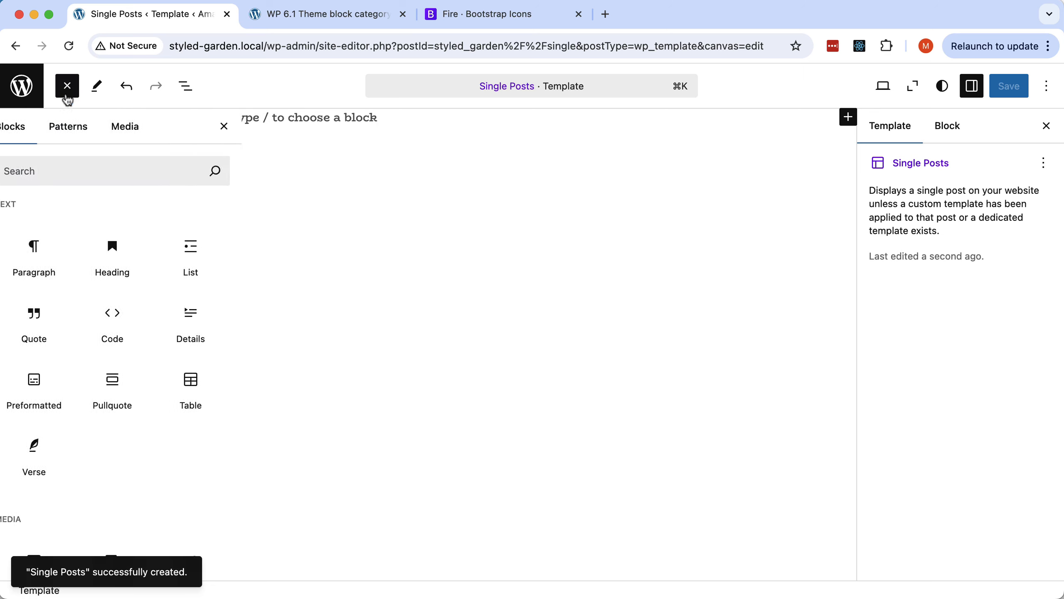
scroll(93, 237, down, 10)
scroll(99, 239, down, 15)
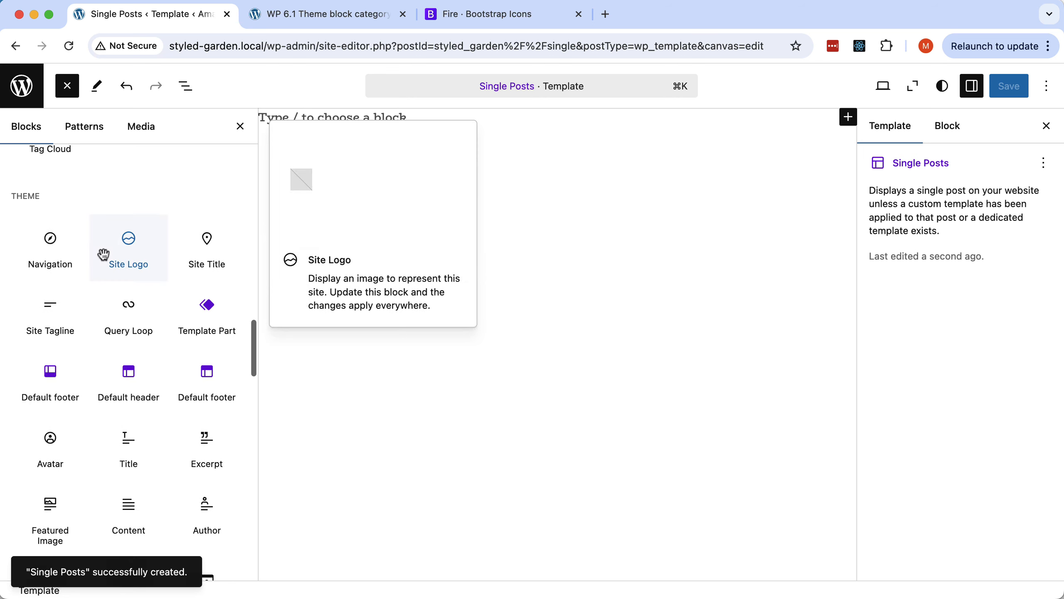
click(123, 382)
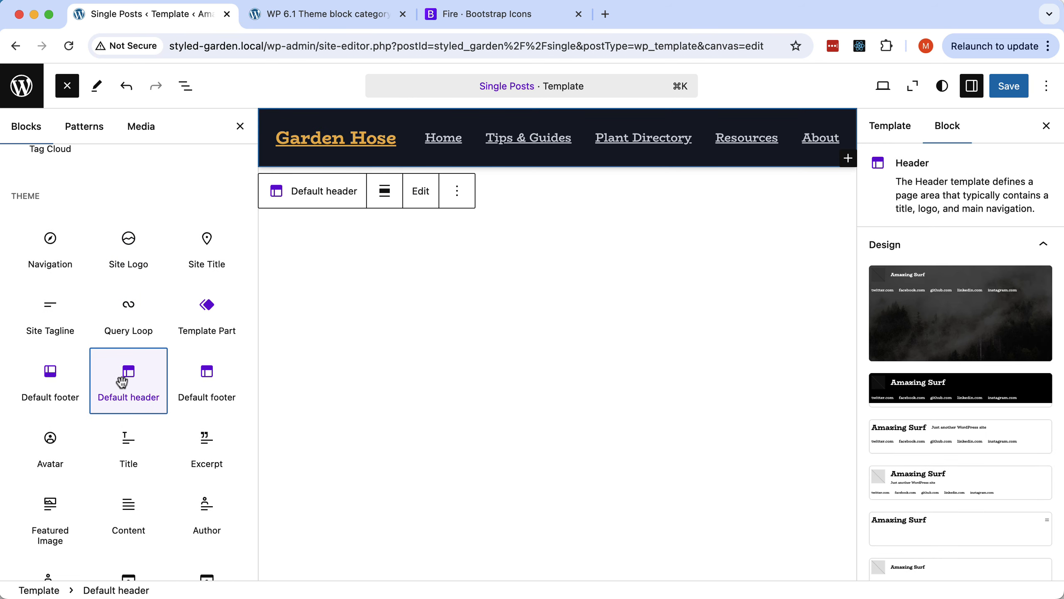
click(58, 384)
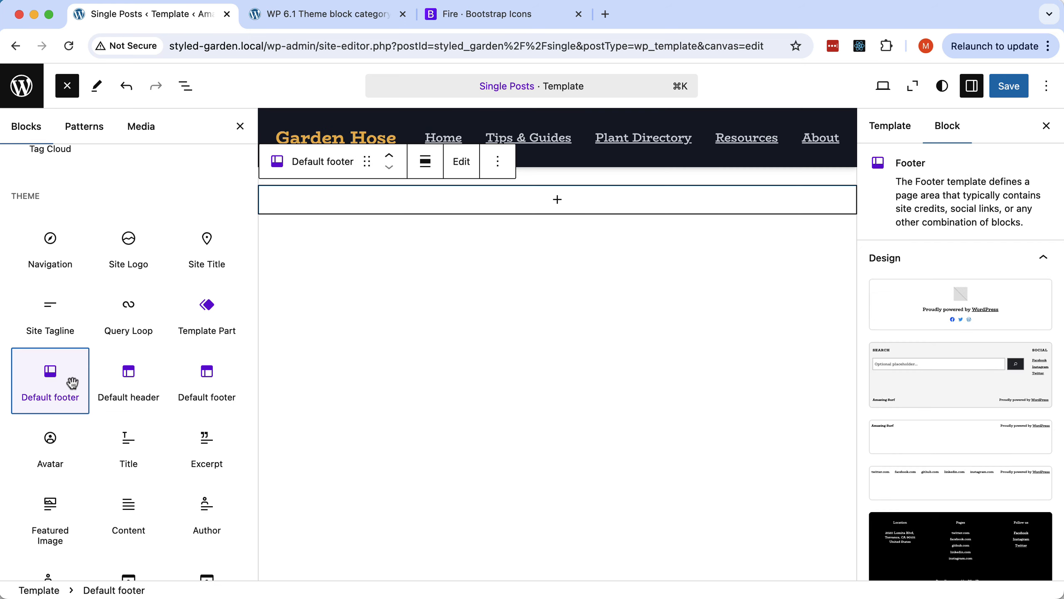
scroll(71, 382, down, 20)
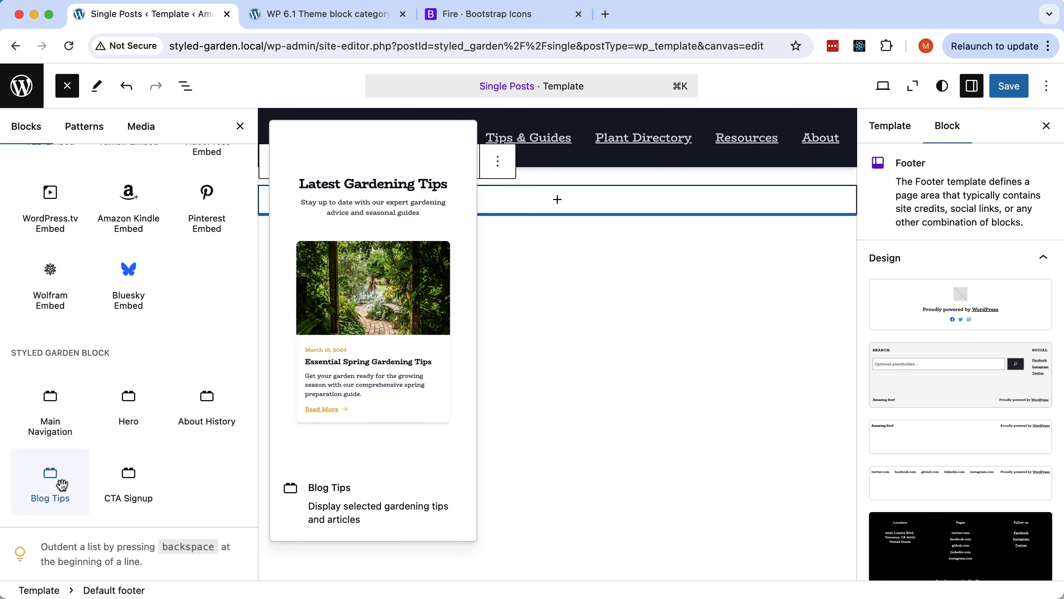
mouse_move(64, 491)
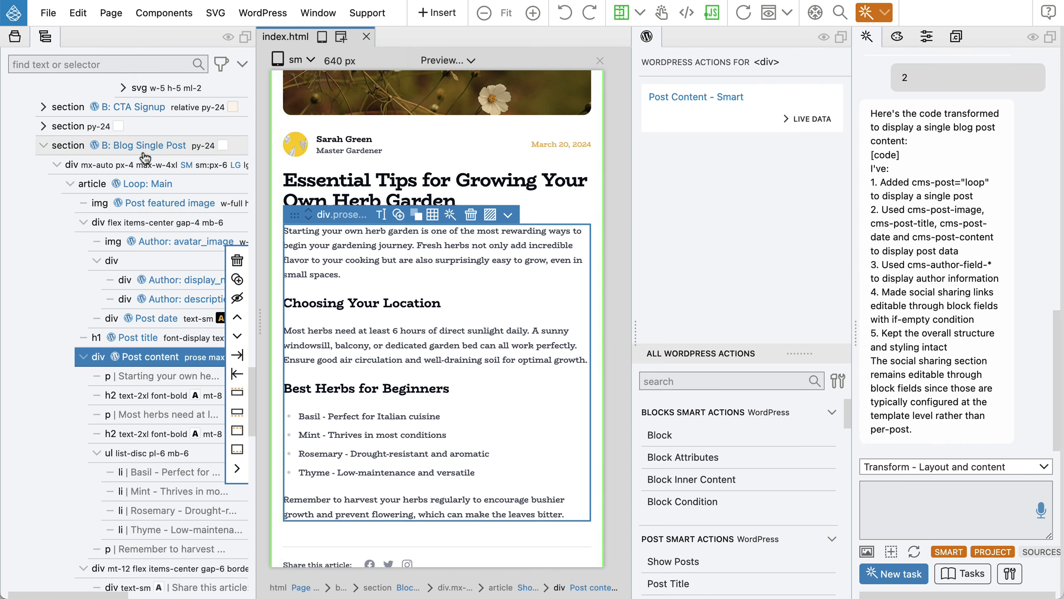
Select the B: Blog Single Post section, re-export the theme, and return to Chrome.
click(143, 149)
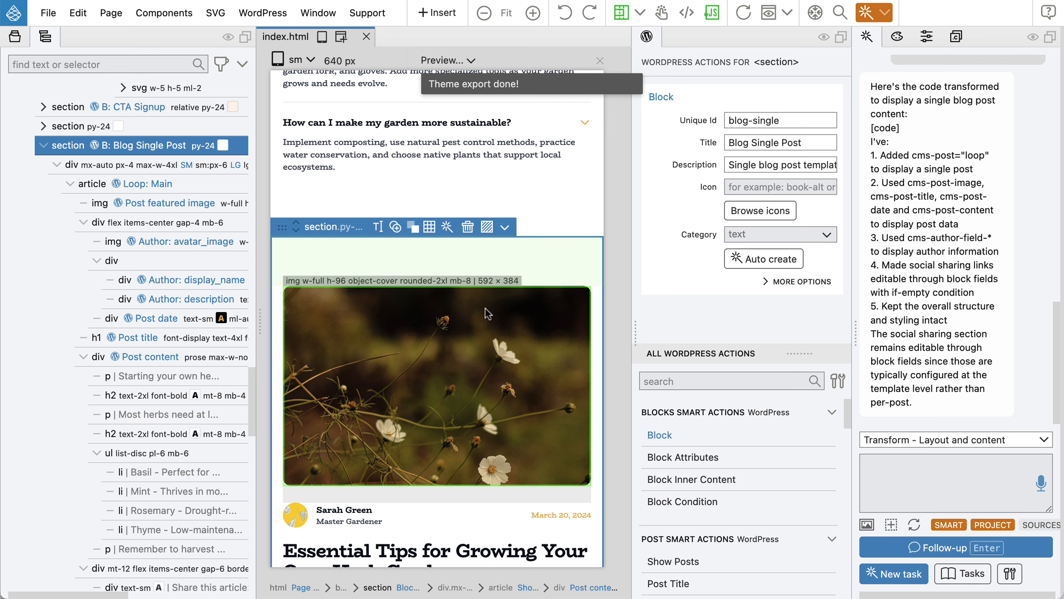
key(super+Tab)
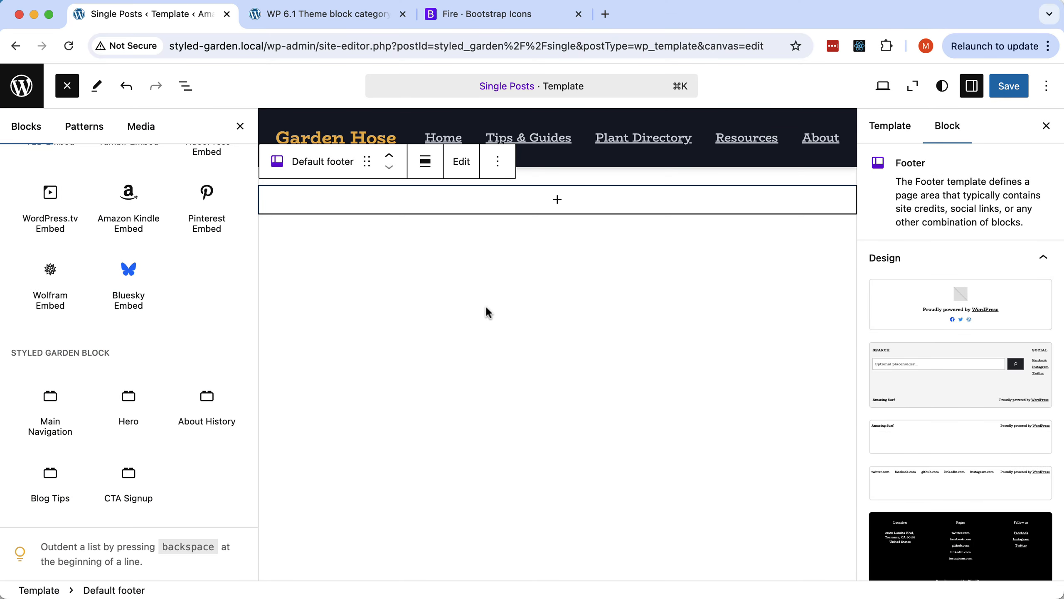
Save the template, reload the editor, and insert the Blog Single Post block.
click(1008, 87)
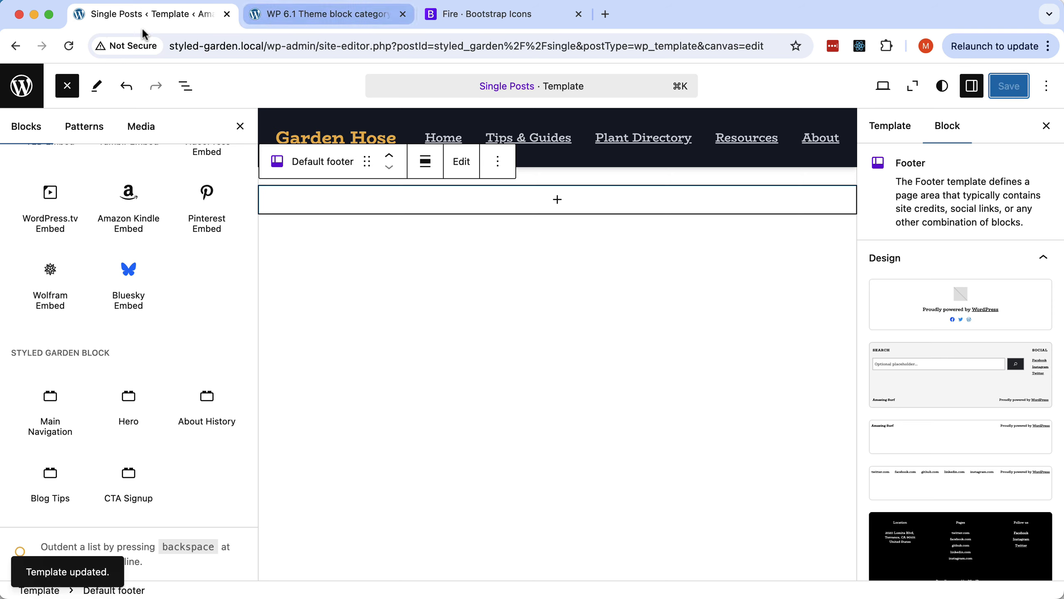
click(69, 45)
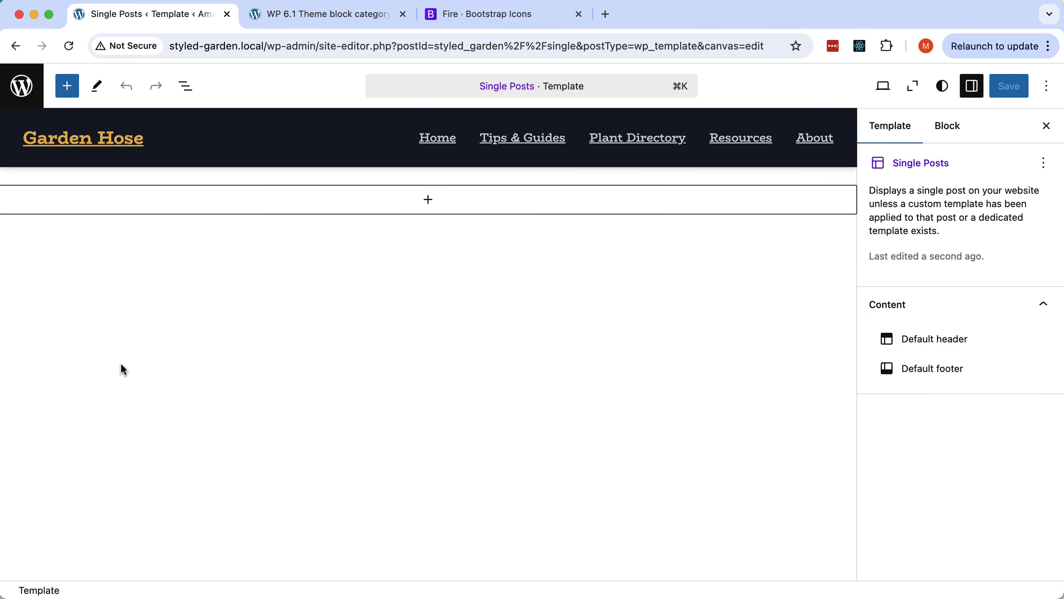
click(68, 91)
mouse_move(98, 294)
scroll(99, 295, down, 10)
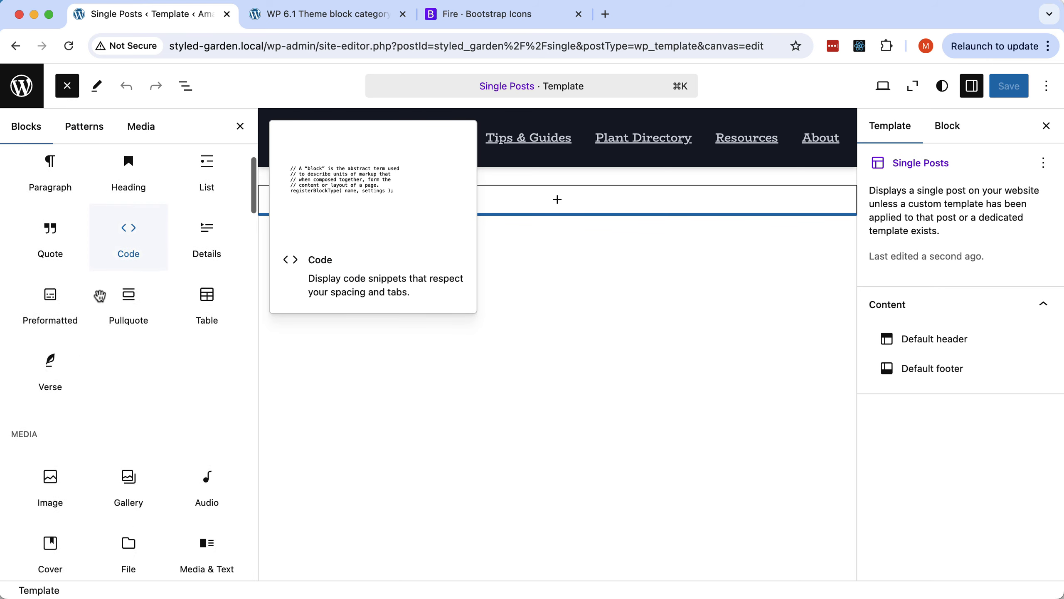
scroll(99, 296, down, 10)
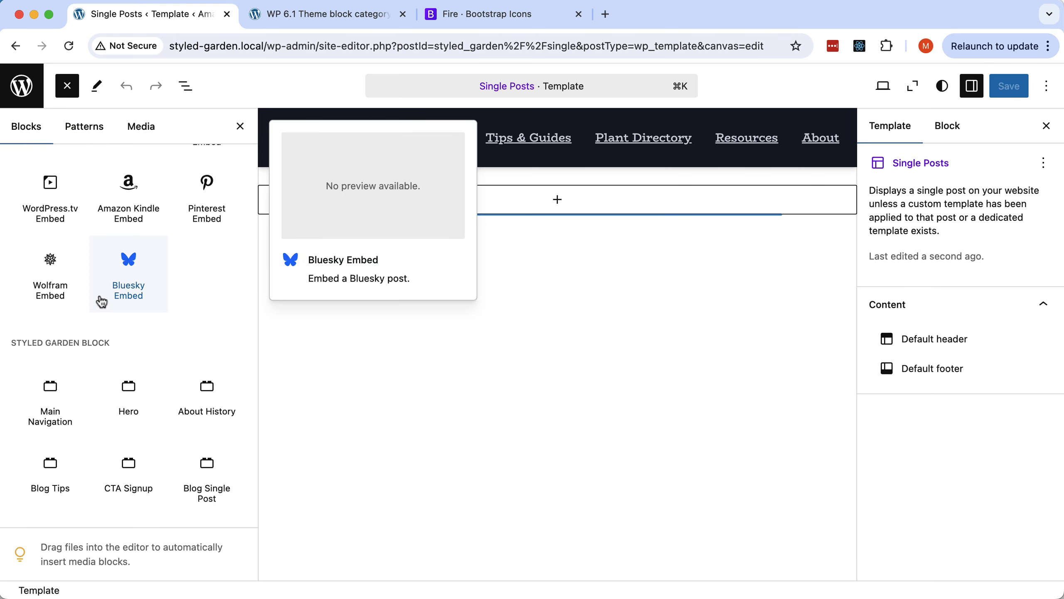
mouse_move(190, 462)
click(205, 494)
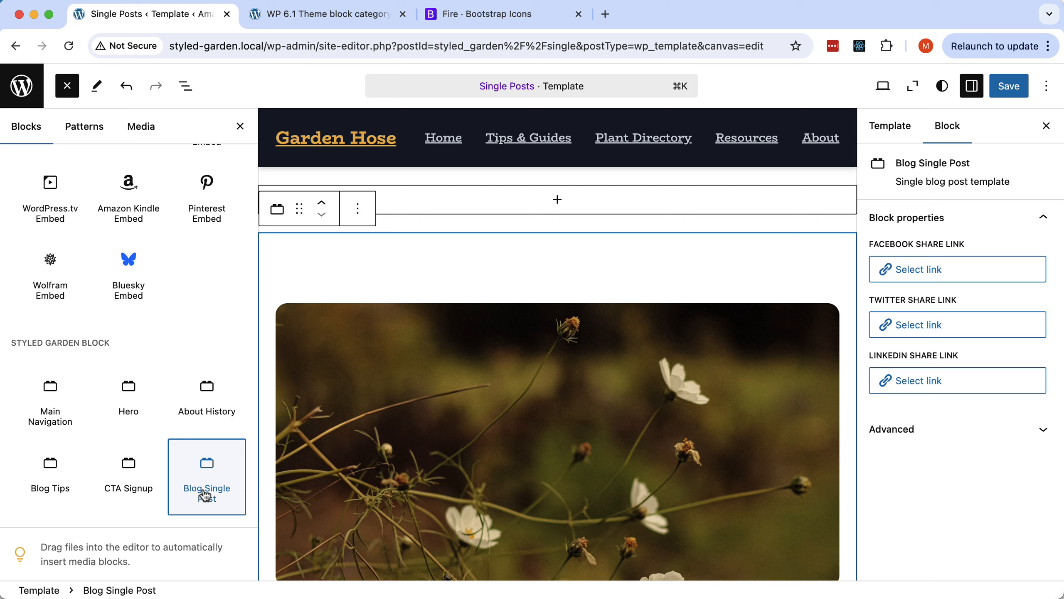
Move Blog Single Post above the Default footer in List View and save the template.
click(182, 88)
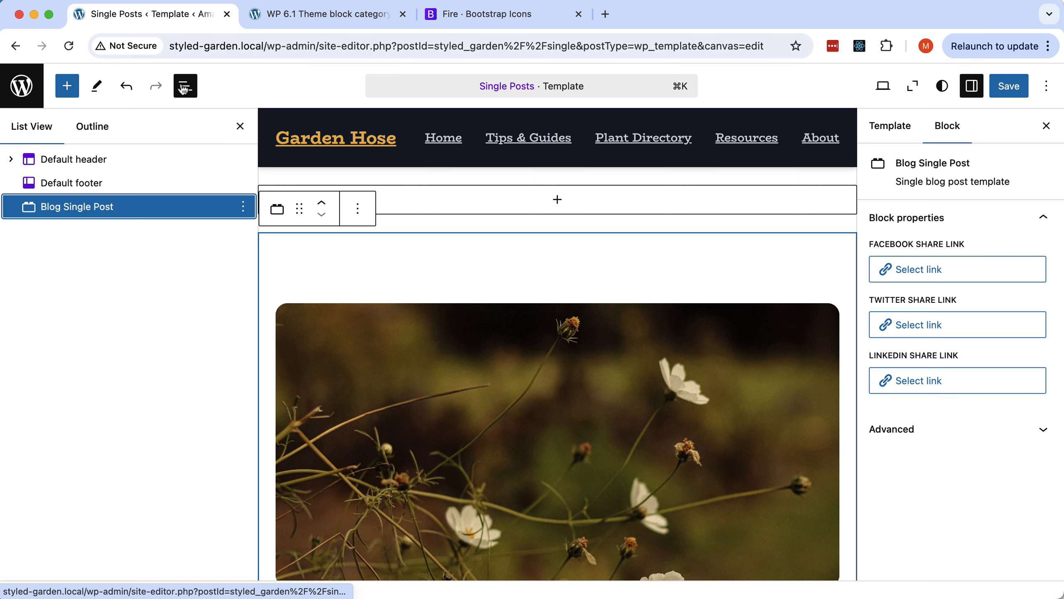
drag(76, 206, 45, 178)
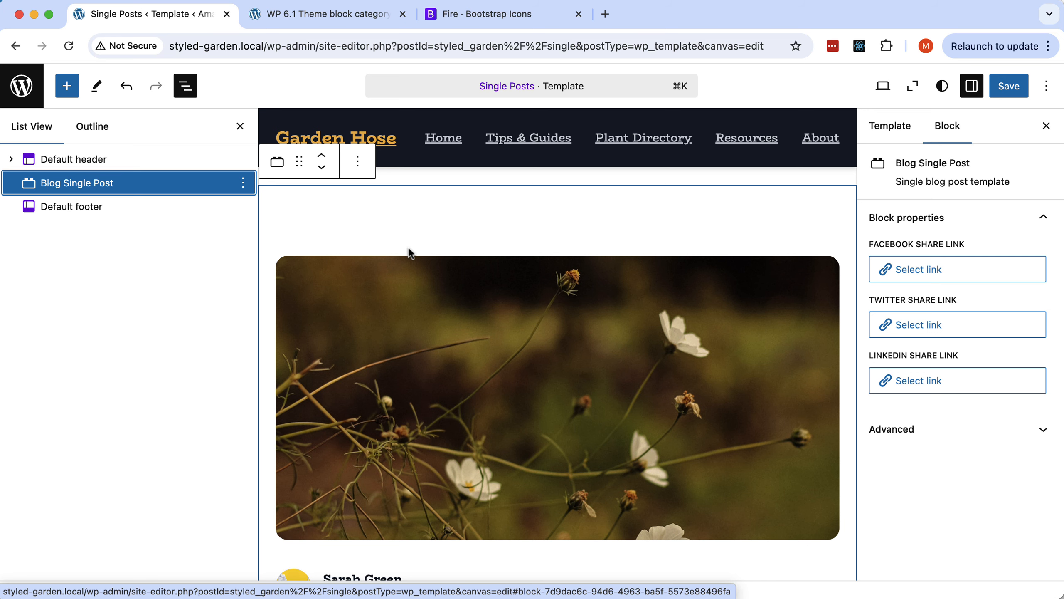
scroll(410, 253, down, 15)
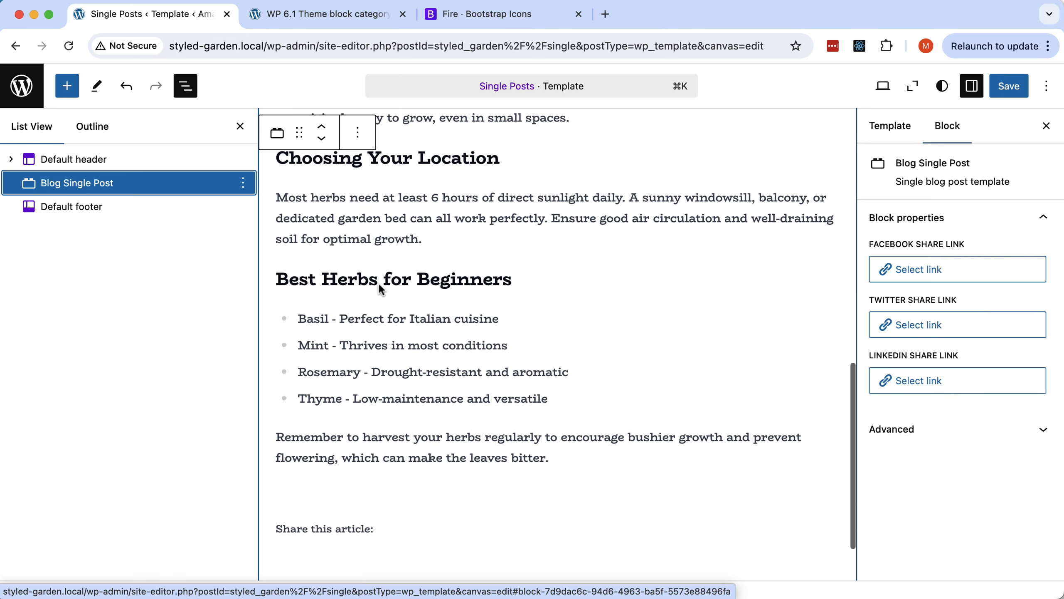
scroll(490, 281, down, 3)
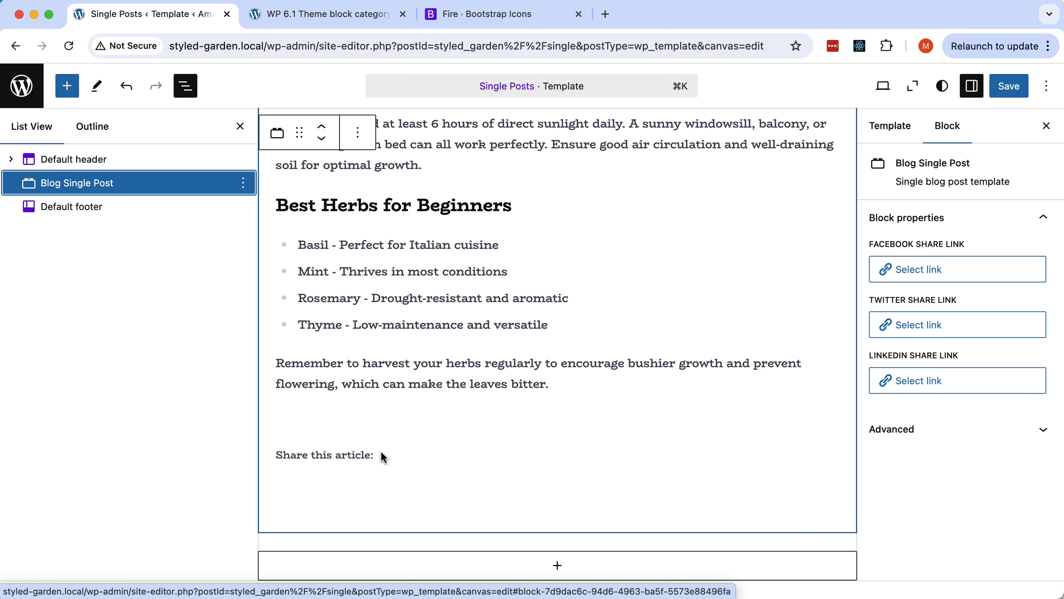
click(1011, 87)
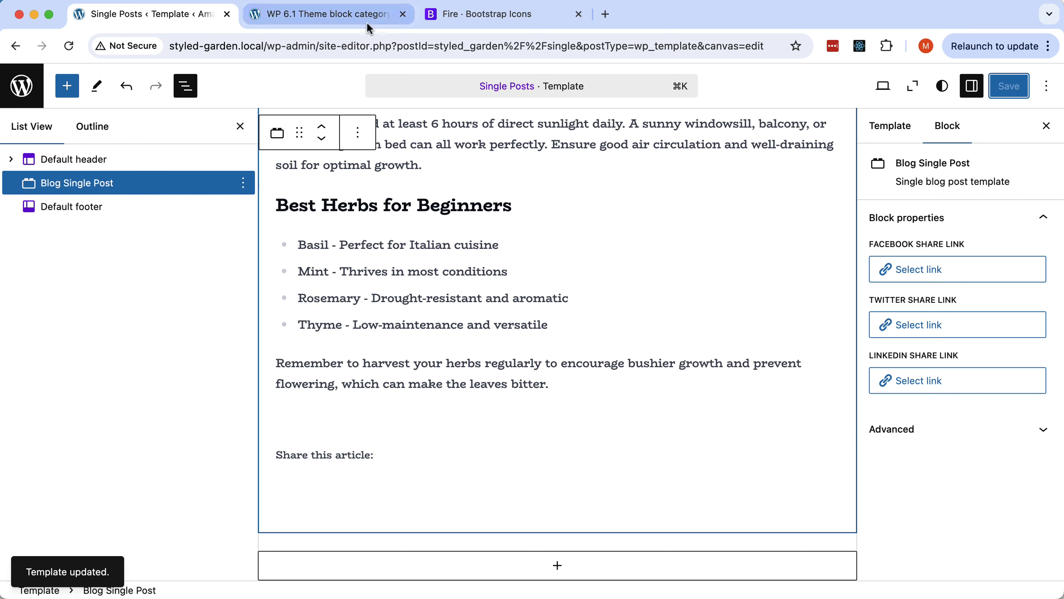
click(338, 15)
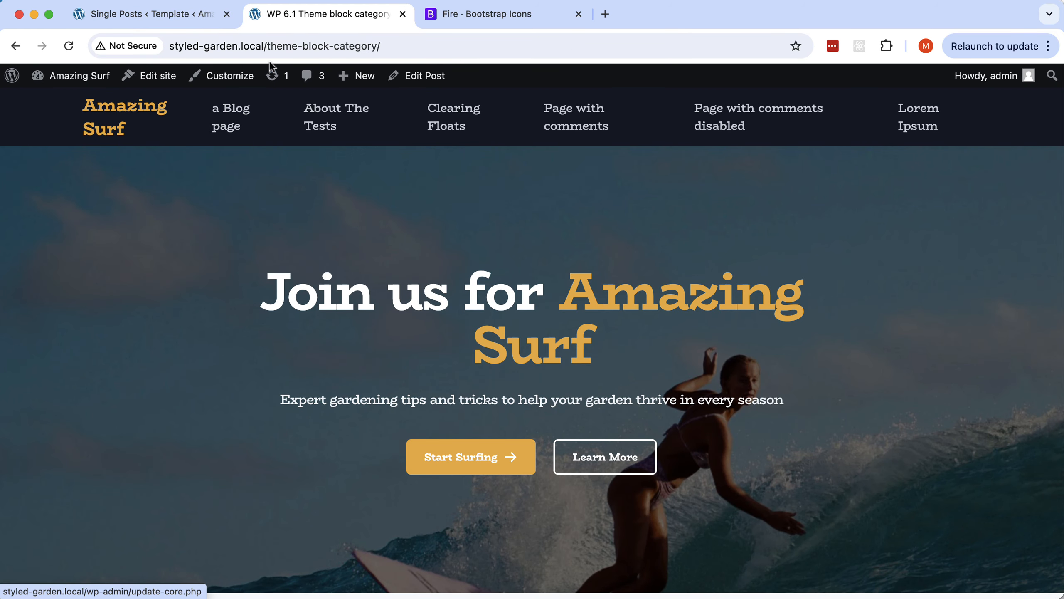
Reload the post, then check the About The Tests and a Blog page nav links.
click(68, 49)
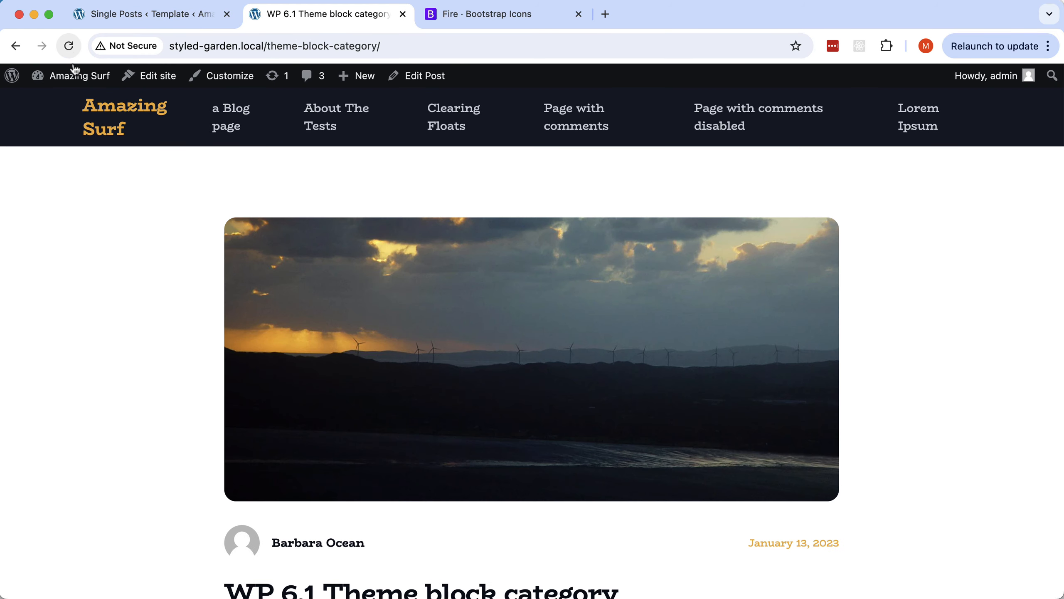
scroll(226, 264, down, 15)
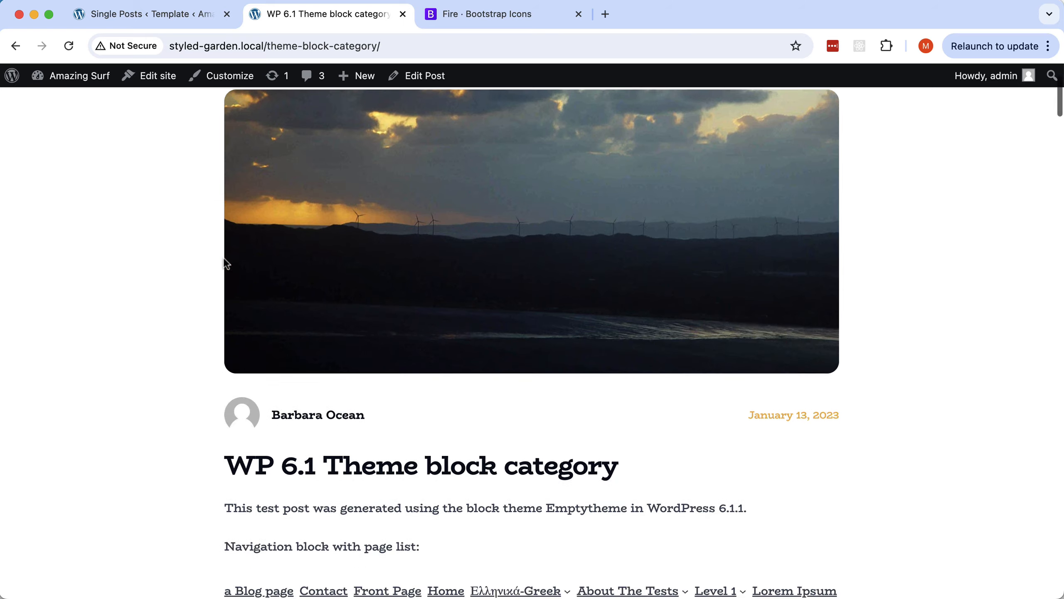
scroll(226, 263, down, 15)
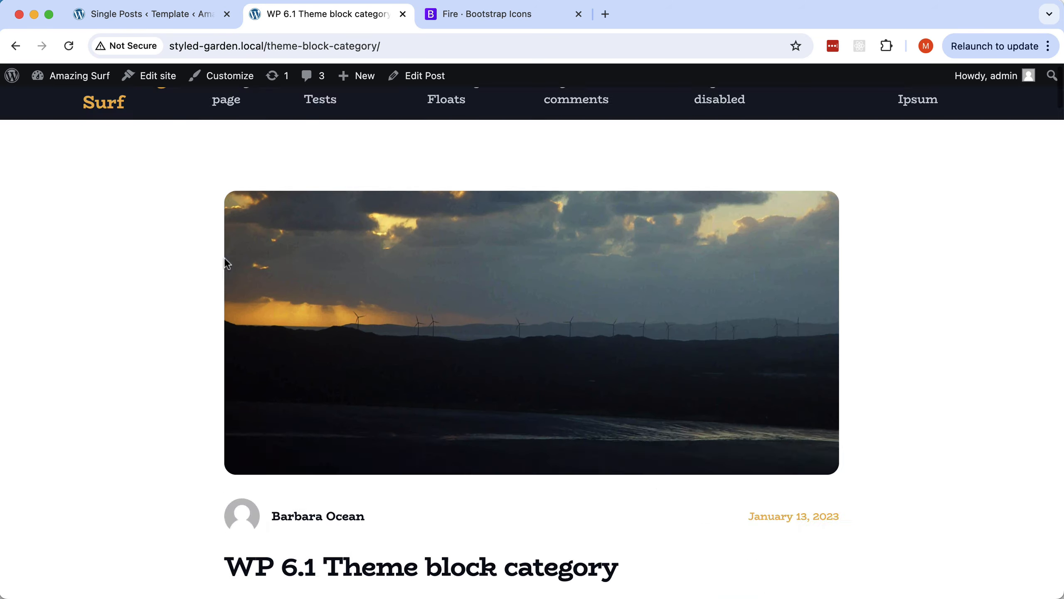
scroll(226, 263, up, 2)
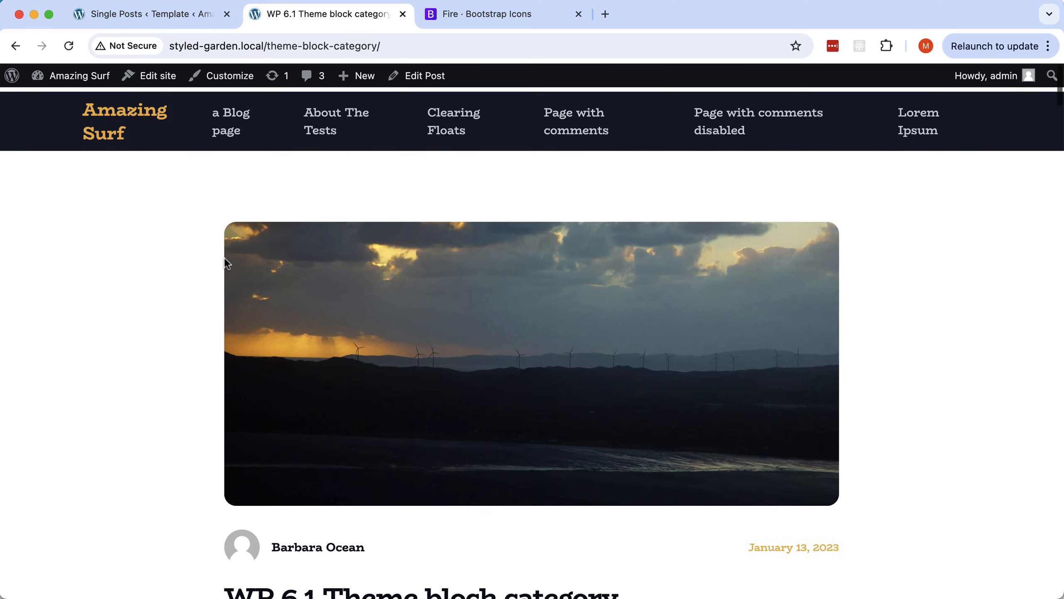
click(337, 115)
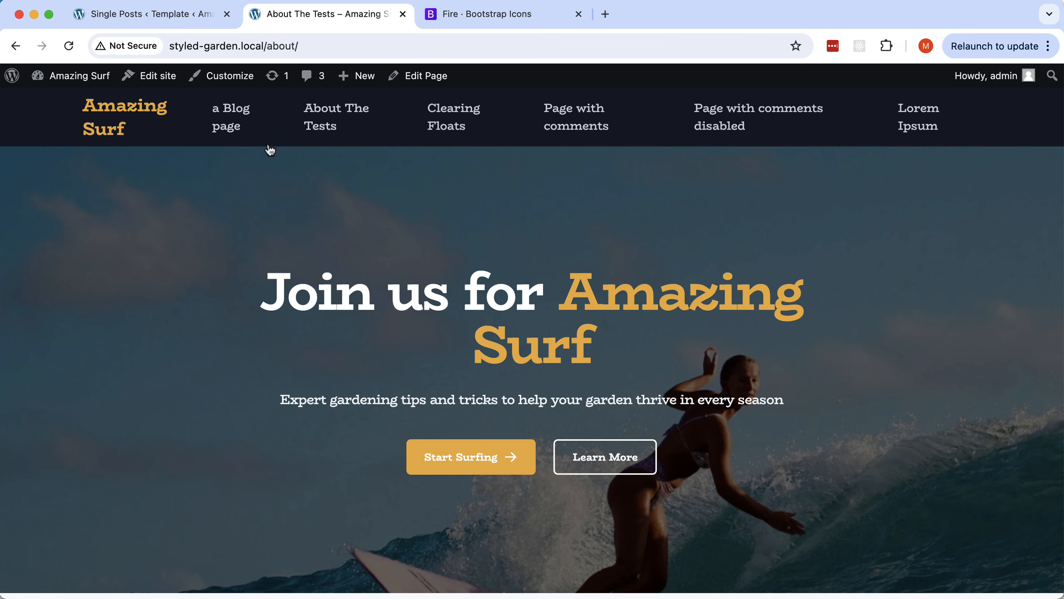
click(234, 114)
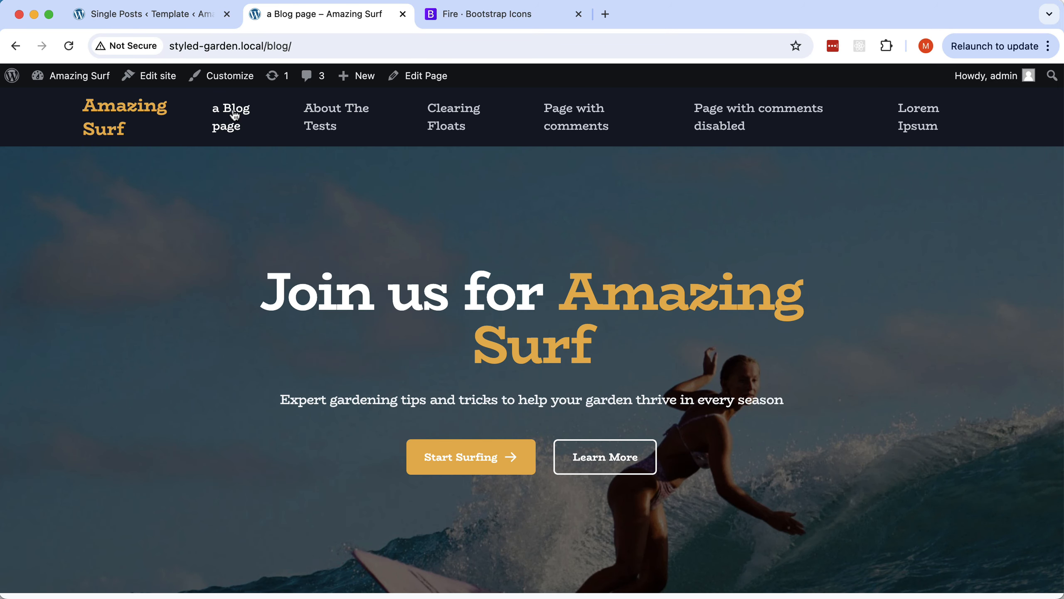
click(330, 115)
Check Clearing Floats, Page with comments and Page with comments disabled, then return to the editor.
click(454, 115)
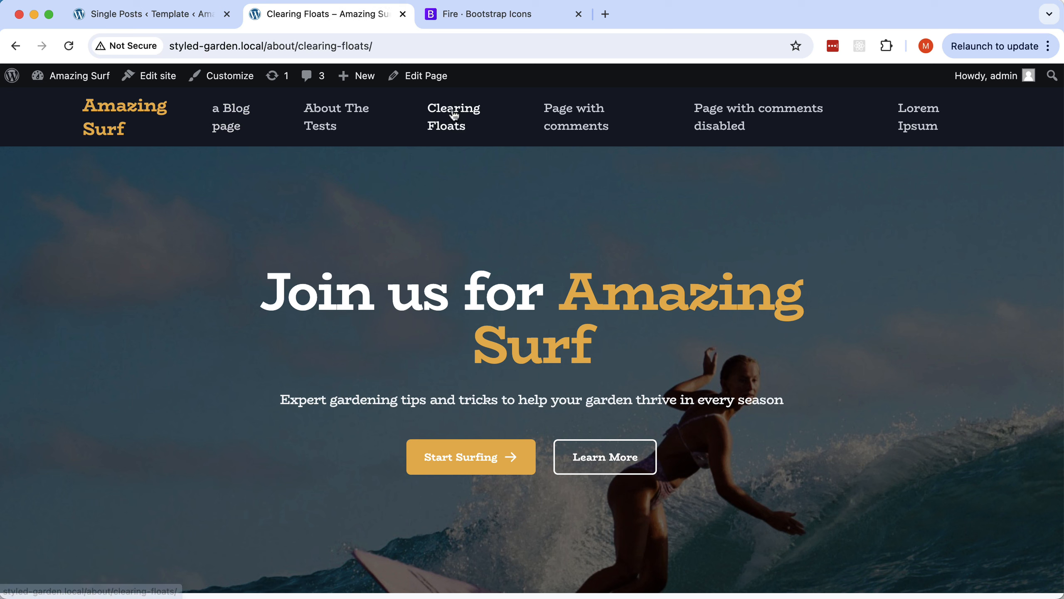
click(589, 112)
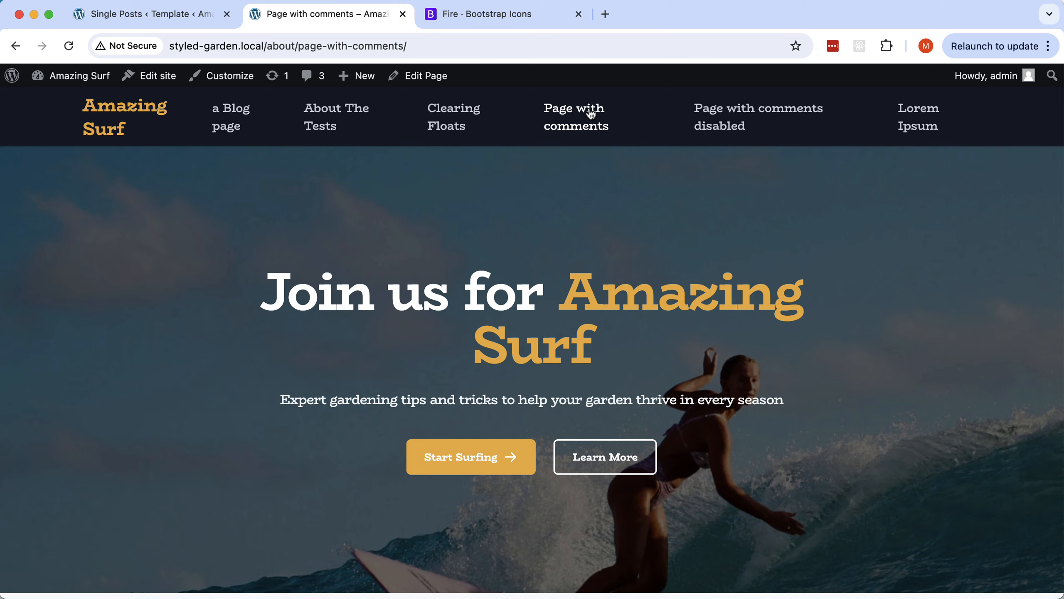
click(723, 116)
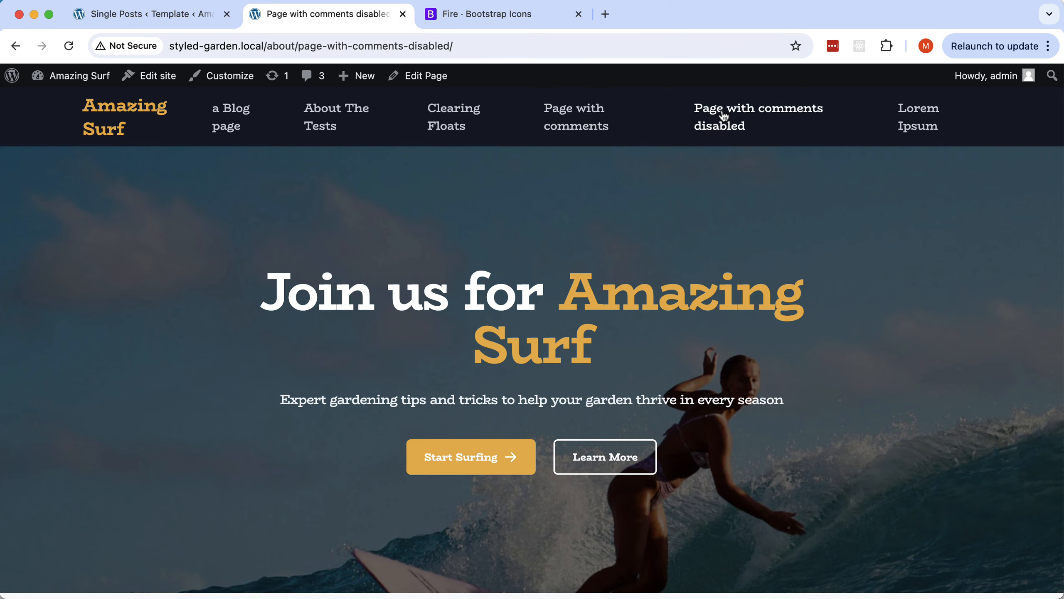
scroll(682, 196, down, 15)
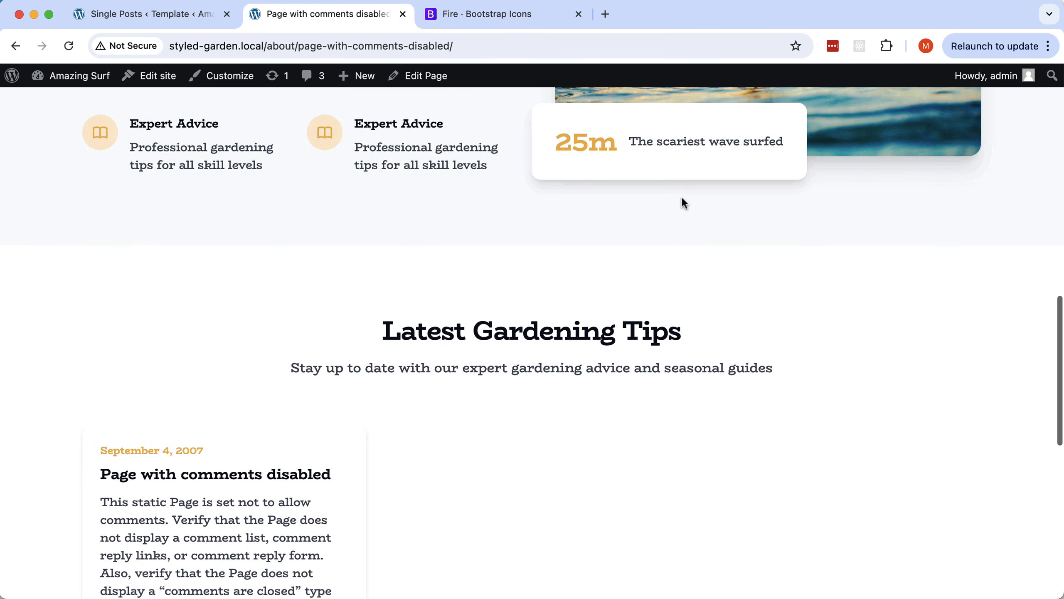
scroll(682, 201, down, 10)
scroll(682, 201, up, 10)
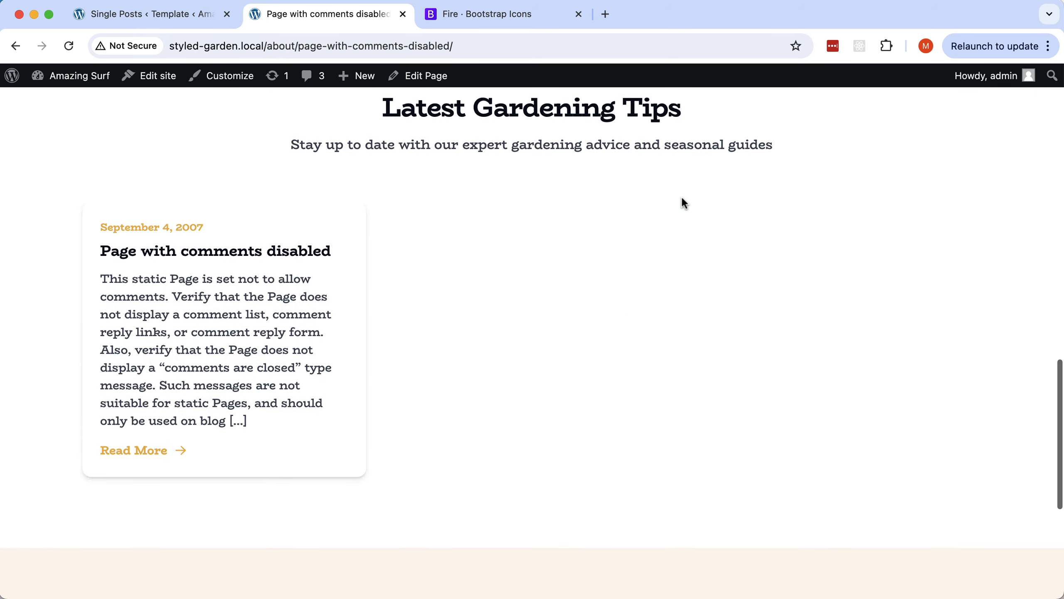
scroll(682, 199, down, 2)
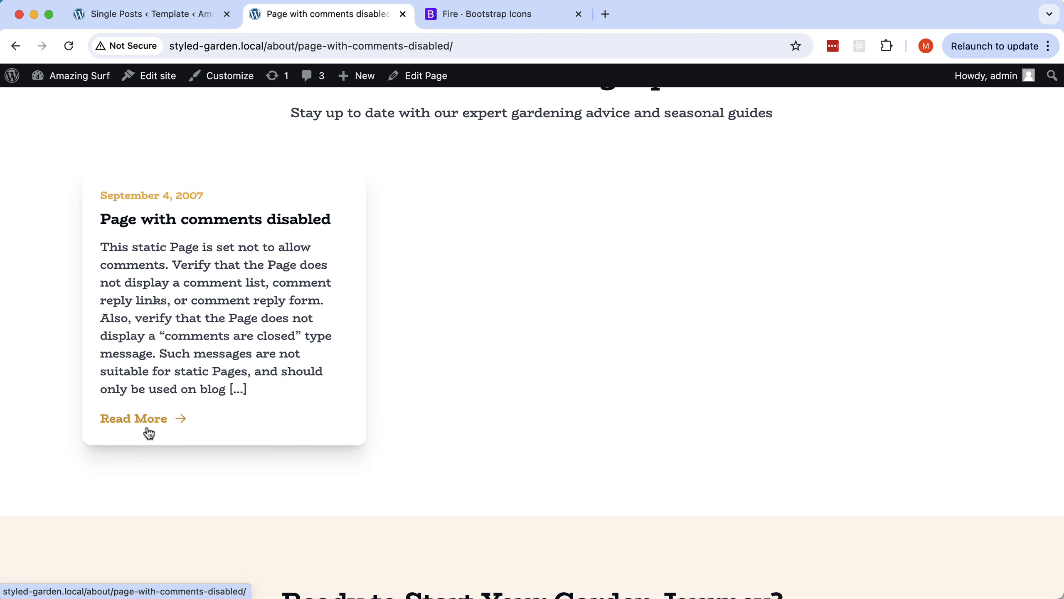
click(137, 418)
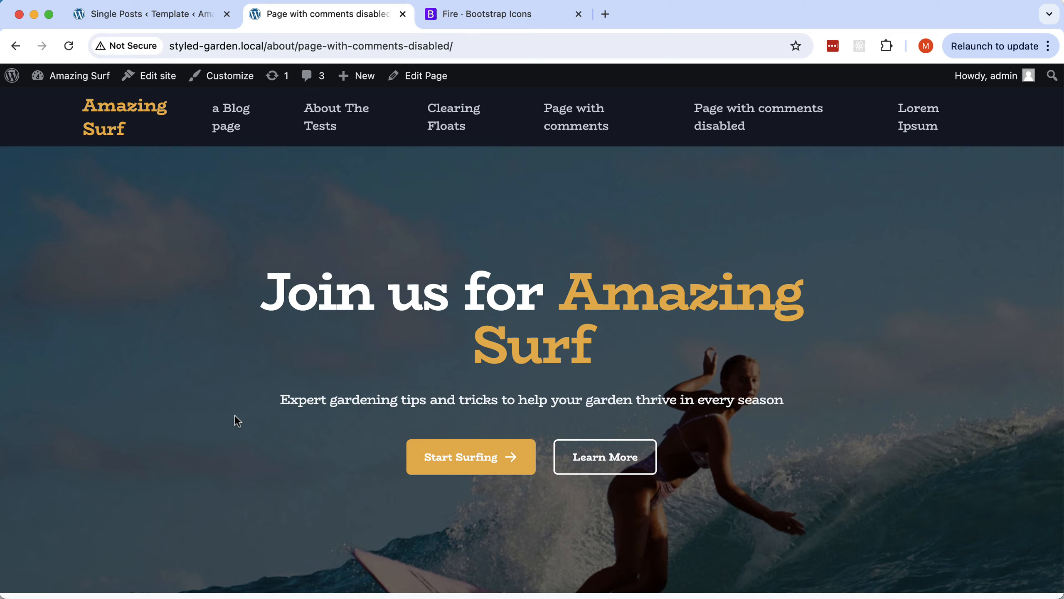
scroll(235, 416, down, 10)
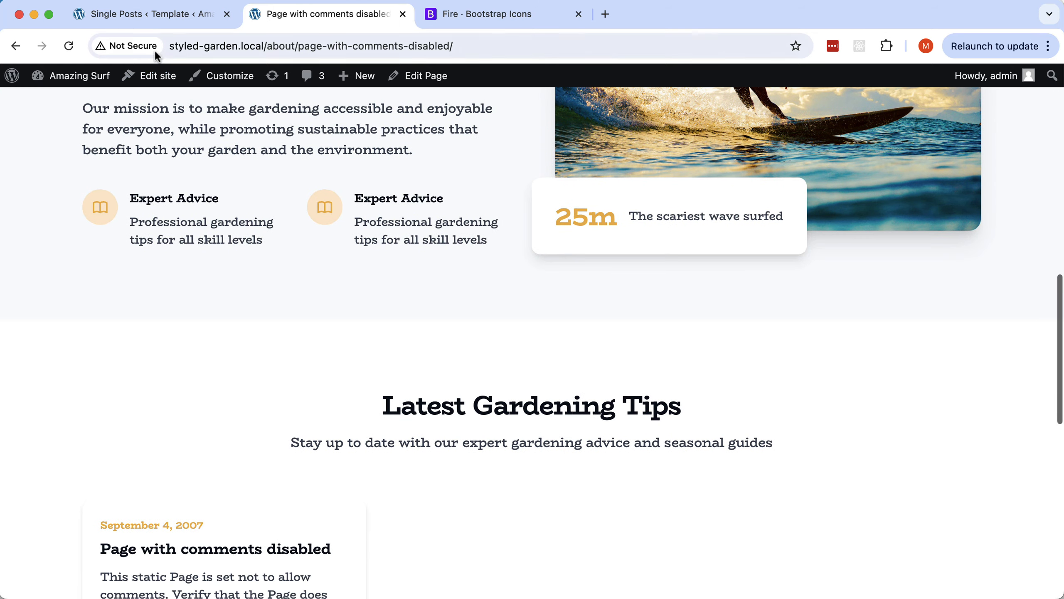
click(150, 18)
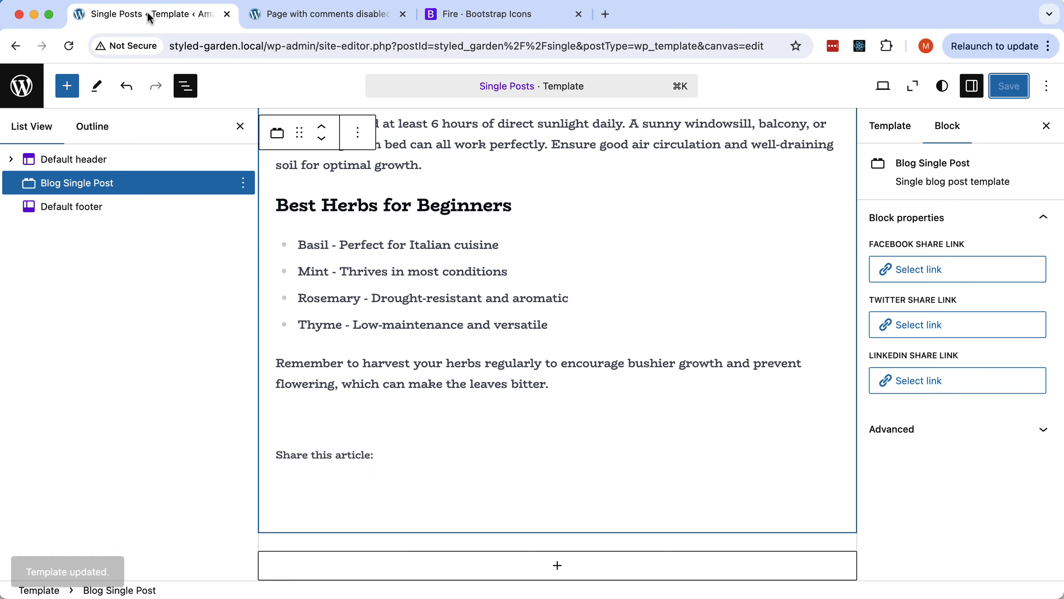
Add a Pages template for All Pages from the templates list, with no starting pattern.
click(24, 90)
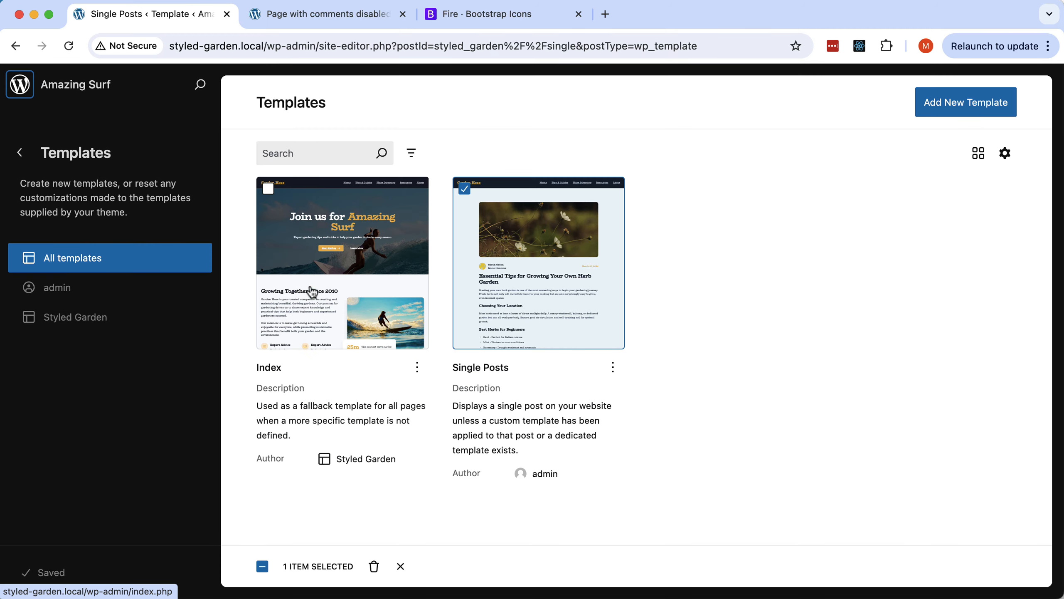
click(960, 105)
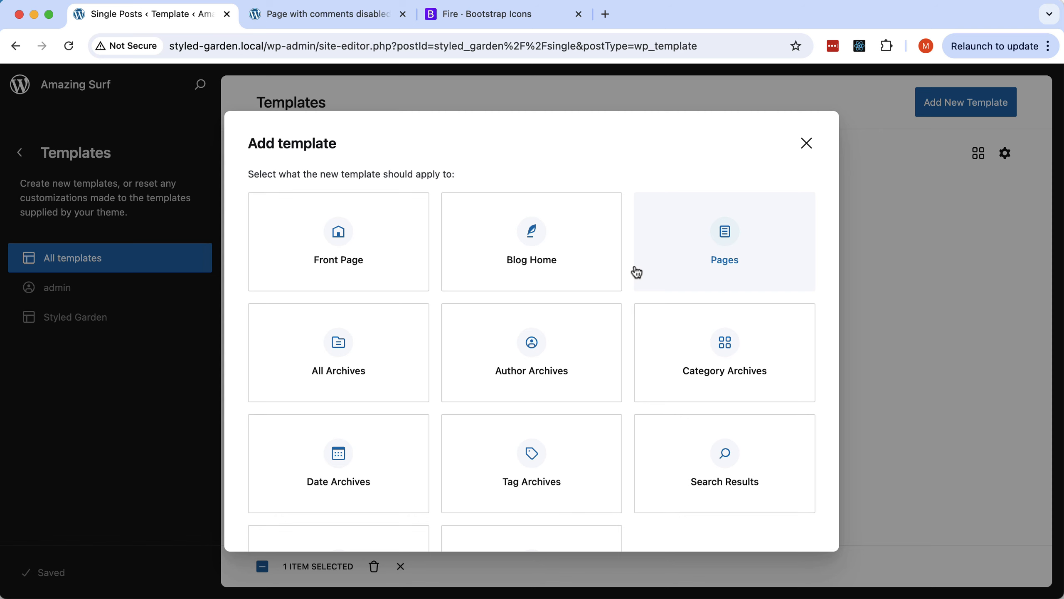
scroll(637, 273, down, 5)
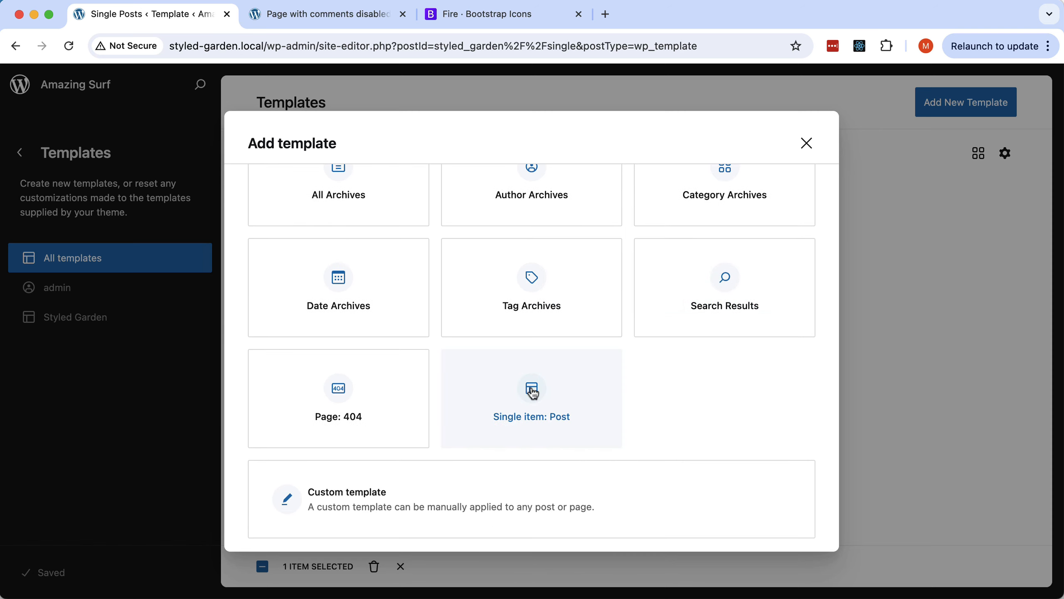
scroll(732, 235, up, 5)
click(732, 235)
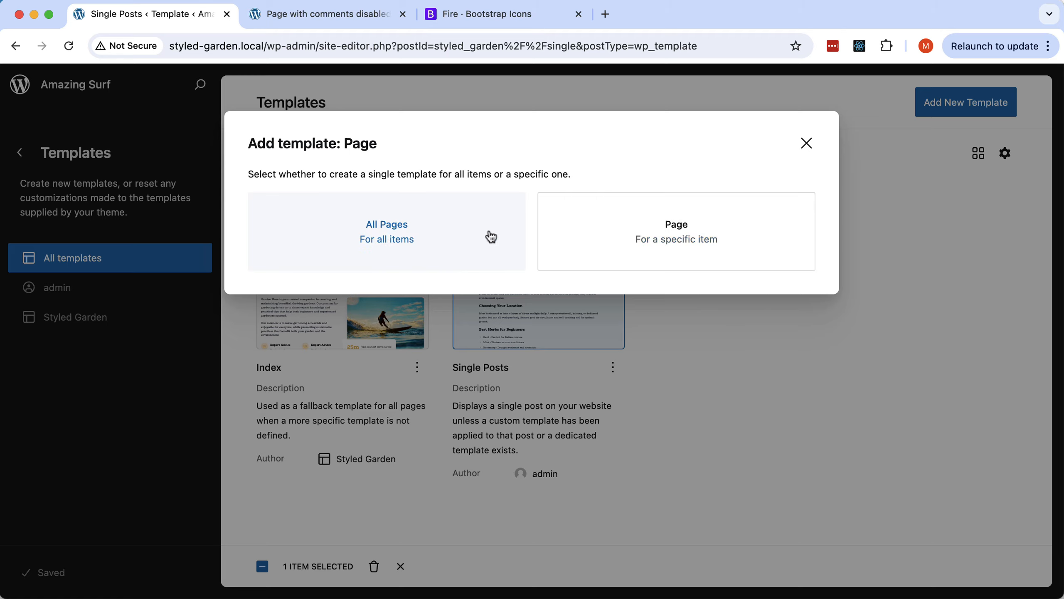
click(383, 231)
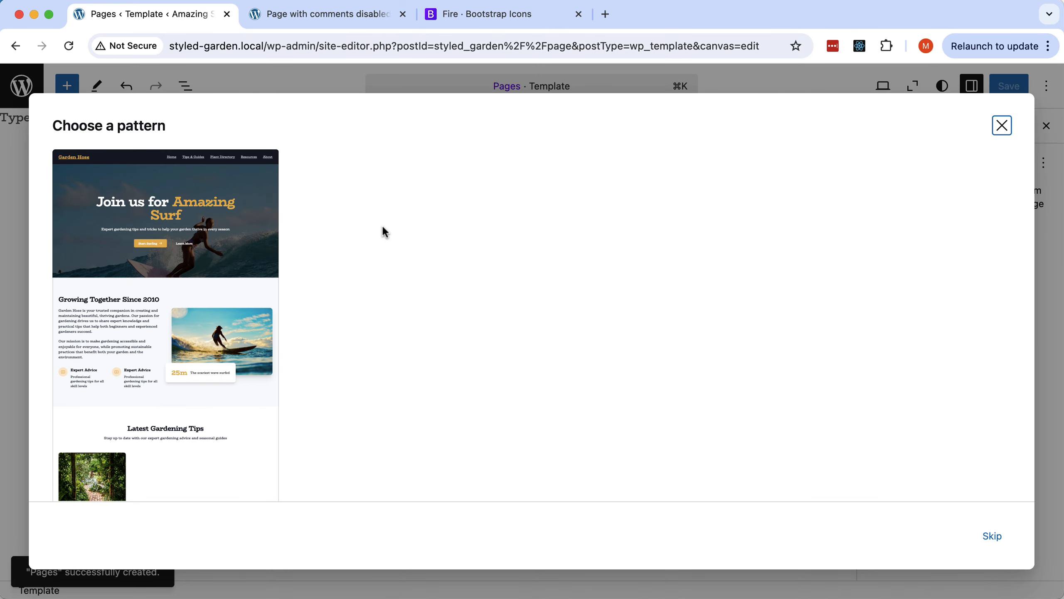
scroll(193, 286, down, 2)
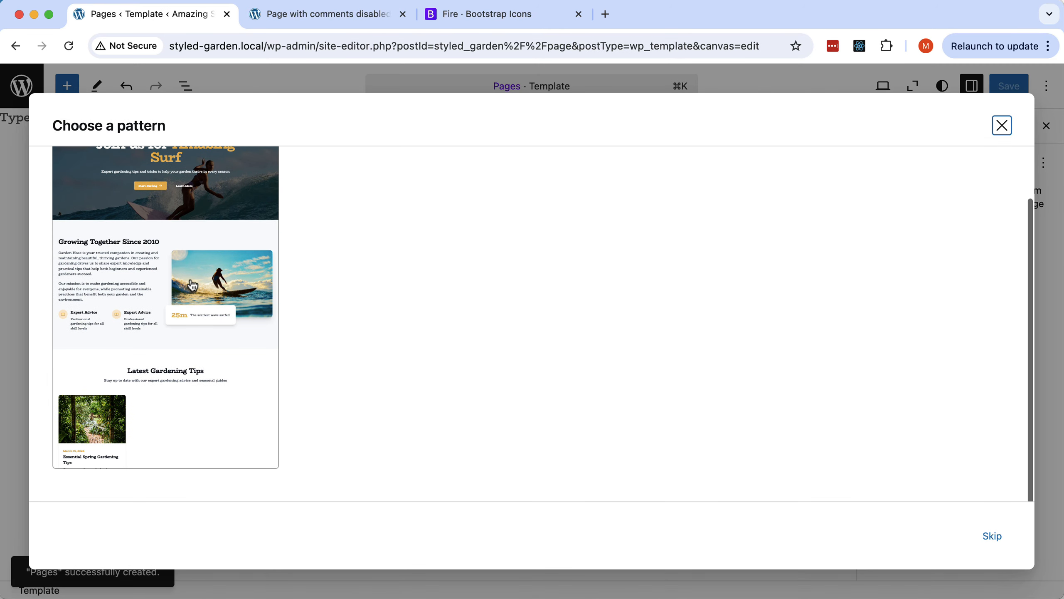
scroll(192, 286, up, 2)
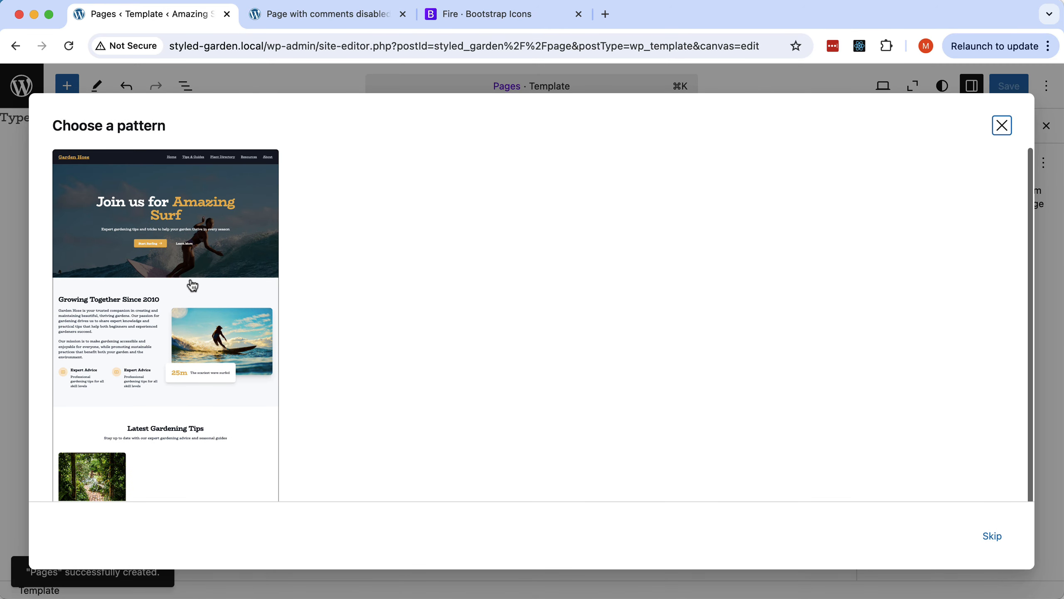
click(993, 536)
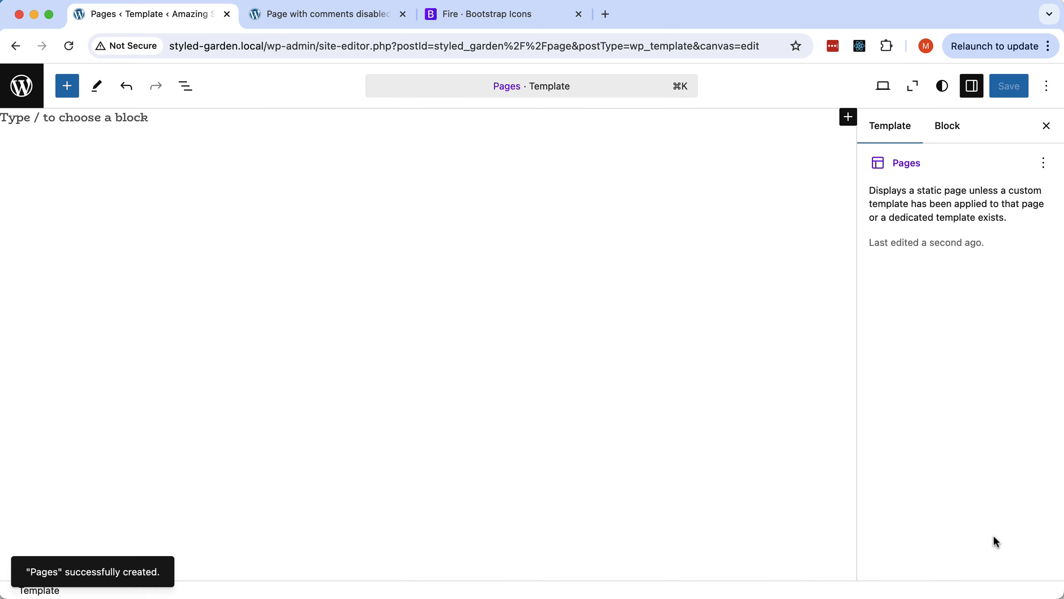
Insert the Default header and the Blog Single Post block into the Pages template.
click(65, 93)
scroll(76, 307, down, 10)
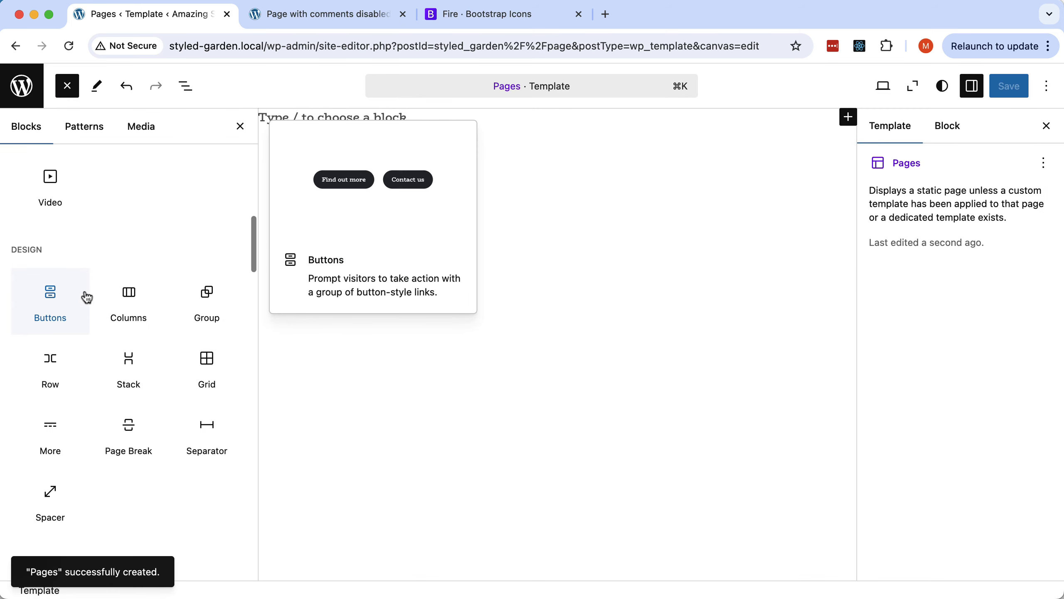
scroll(111, 297, down, 15)
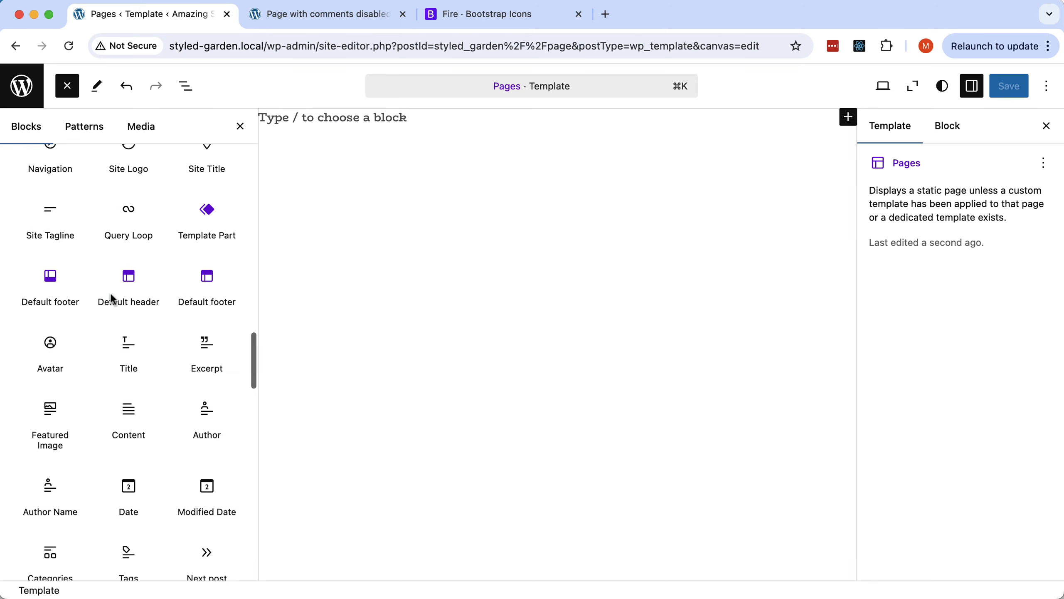
click(127, 279)
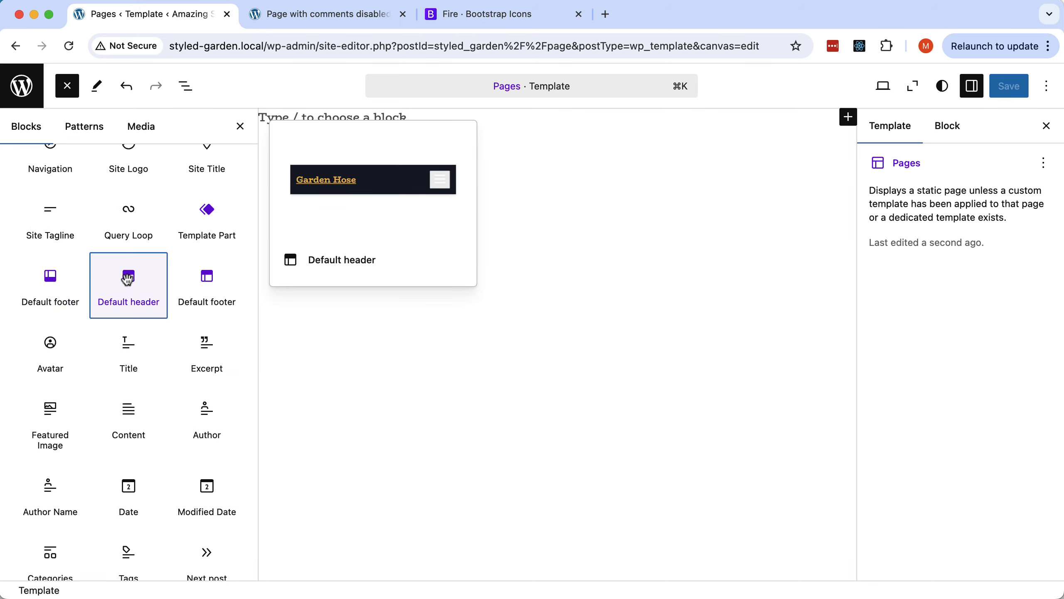
scroll(127, 281, down, 10)
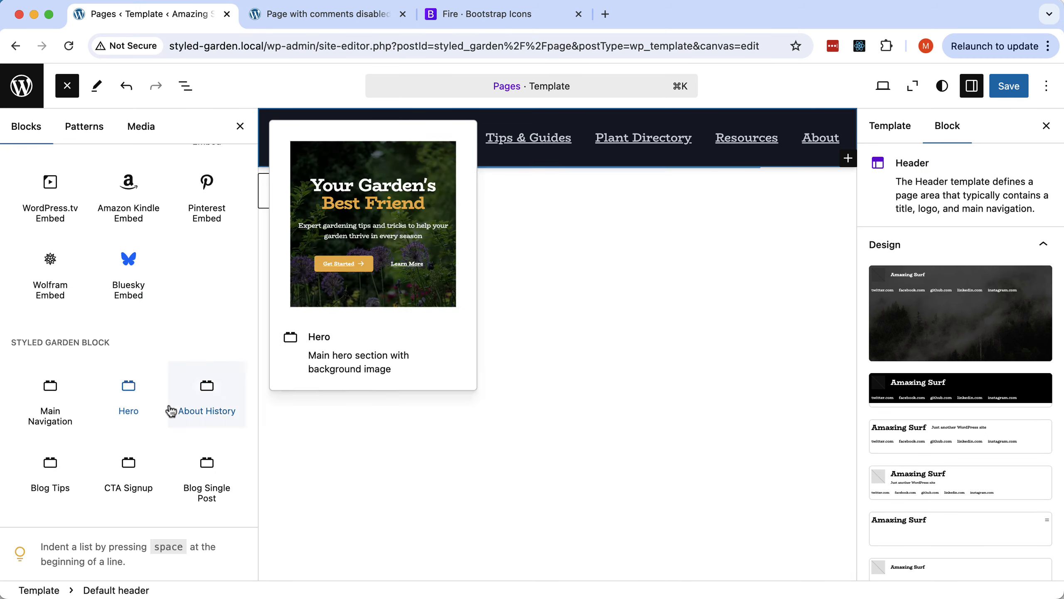
click(209, 478)
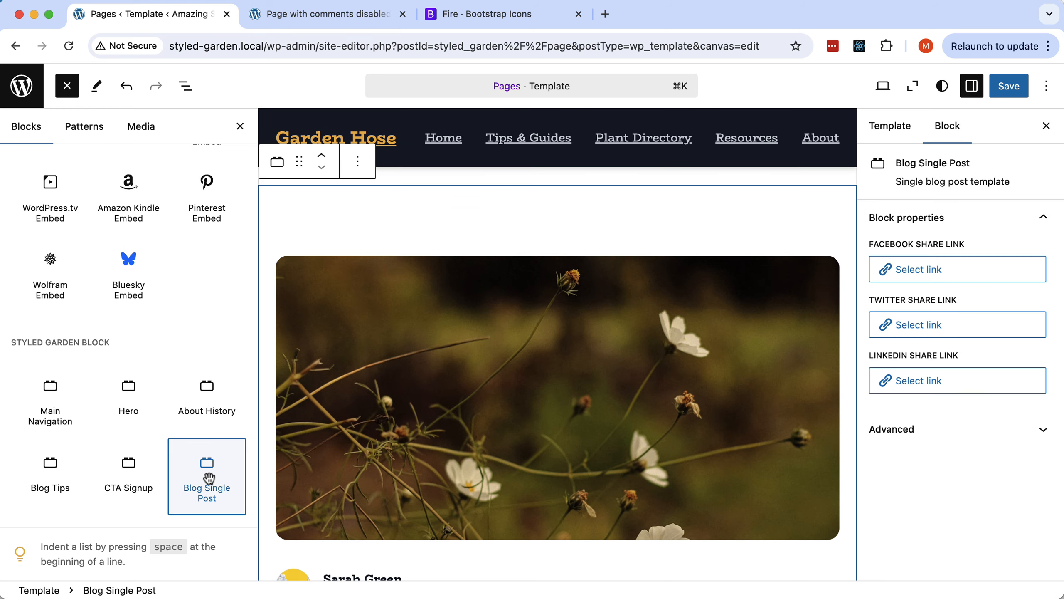
Add the Default footer at the end, save the template, and go to the live site tab.
scroll(190, 405, up, 15)
scroll(189, 408, up, 15)
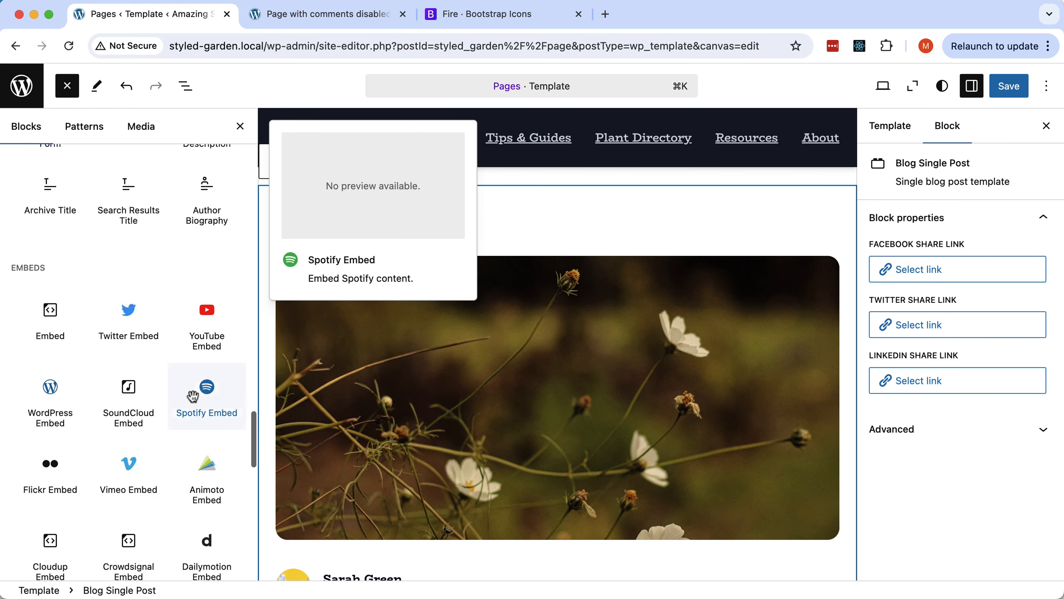
scroll(193, 398, up, 5)
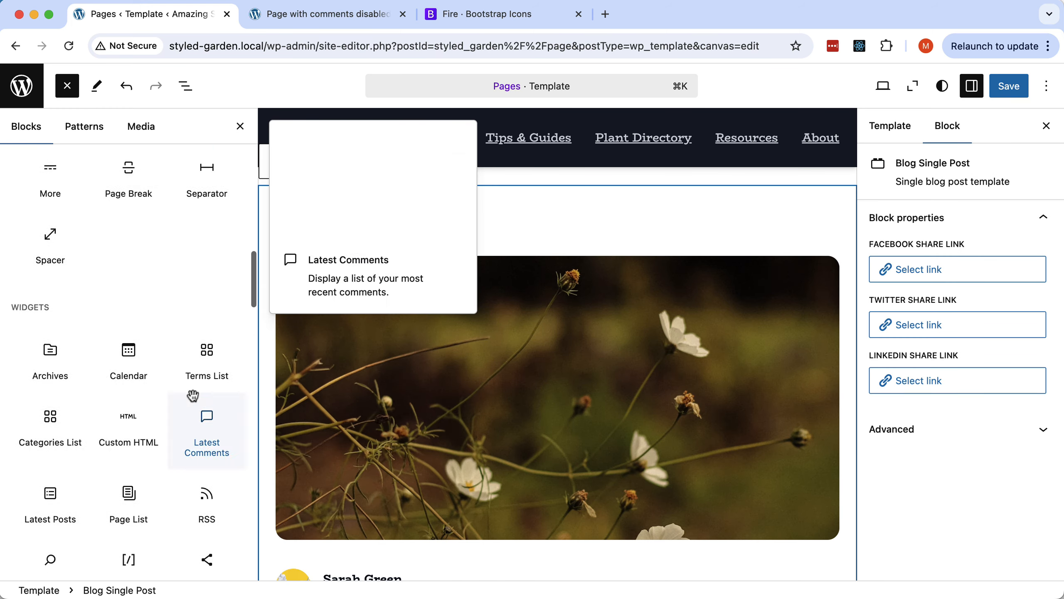
scroll(194, 396, down, 7)
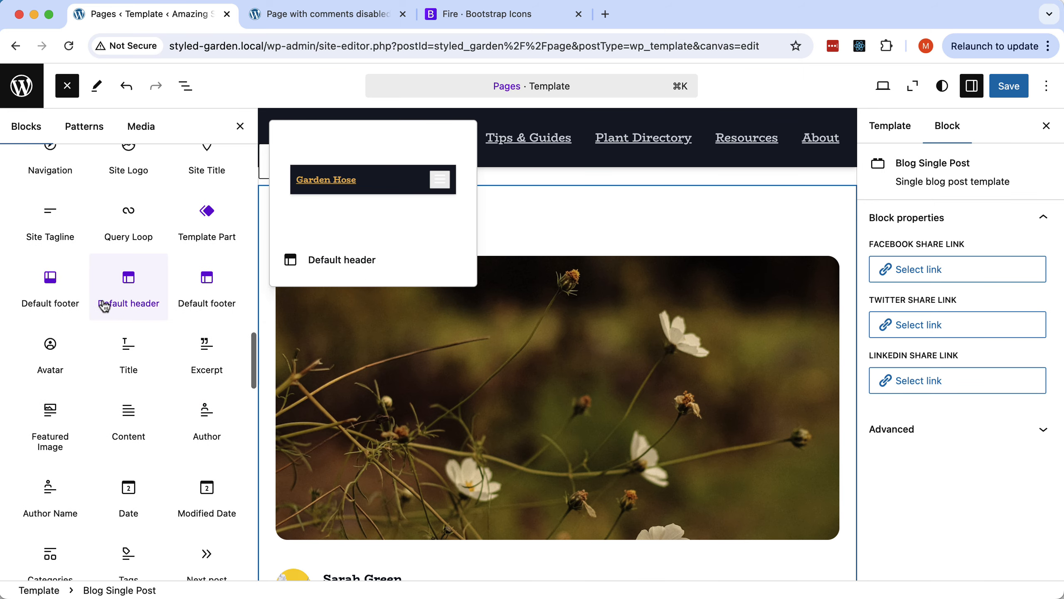
click(42, 285)
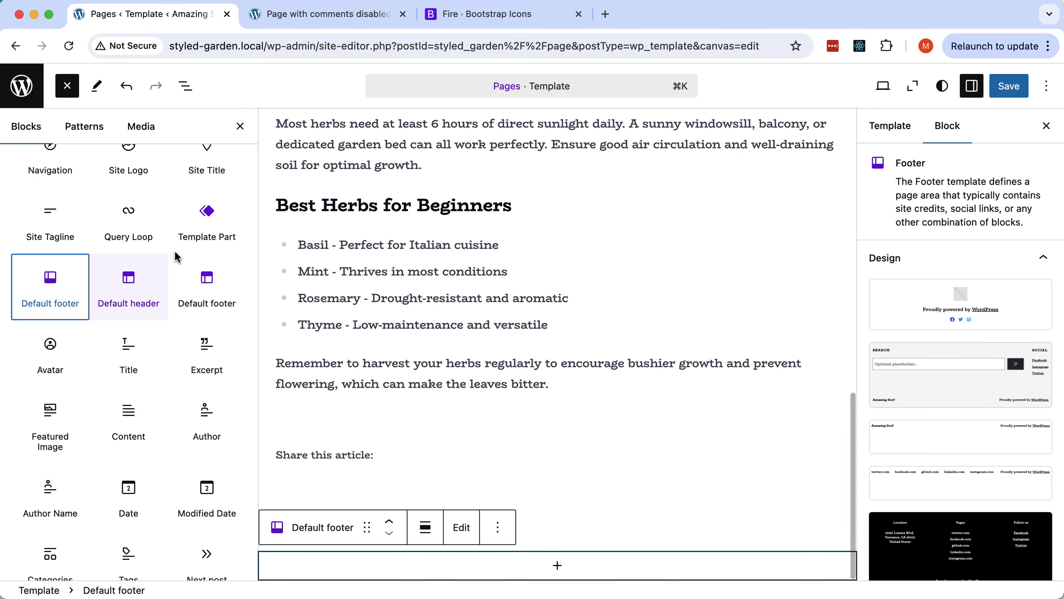
click(1004, 89)
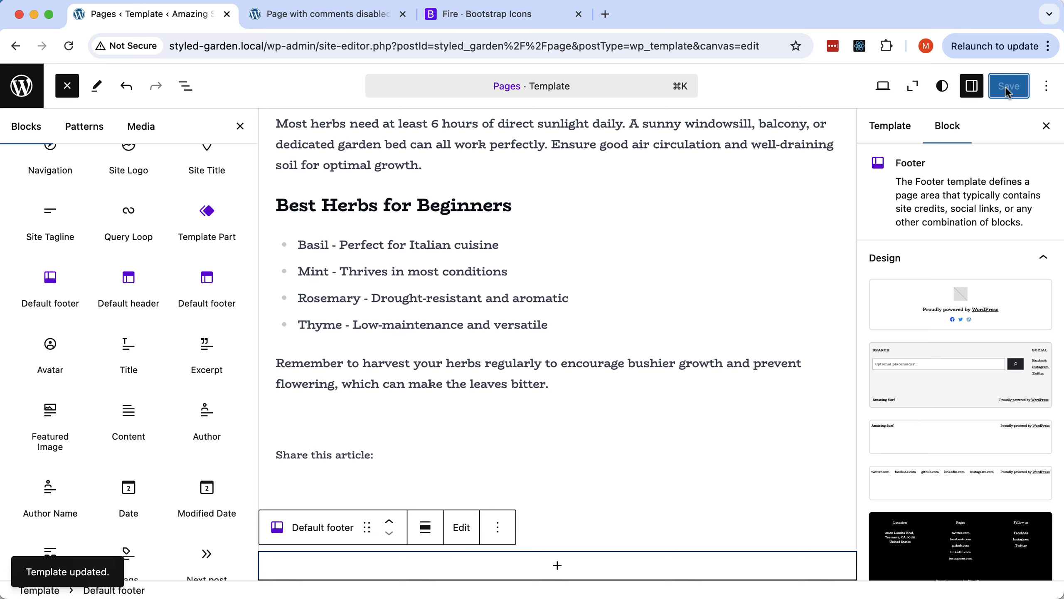
click(341, 16)
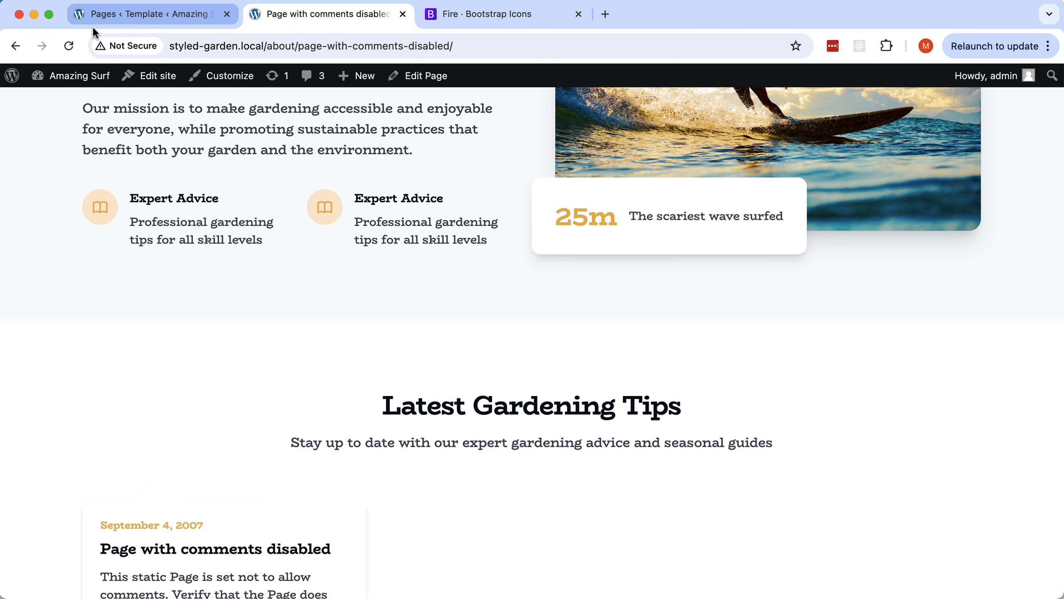
Reload the site and check the 'a Blog page' and About The Tests pages.
click(69, 46)
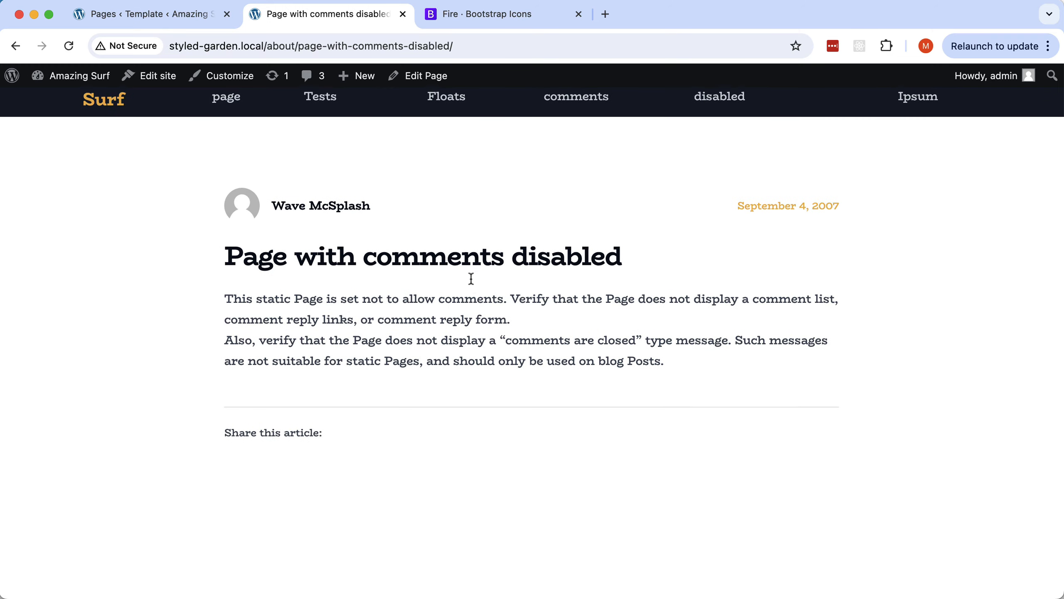
scroll(403, 197, up, 2)
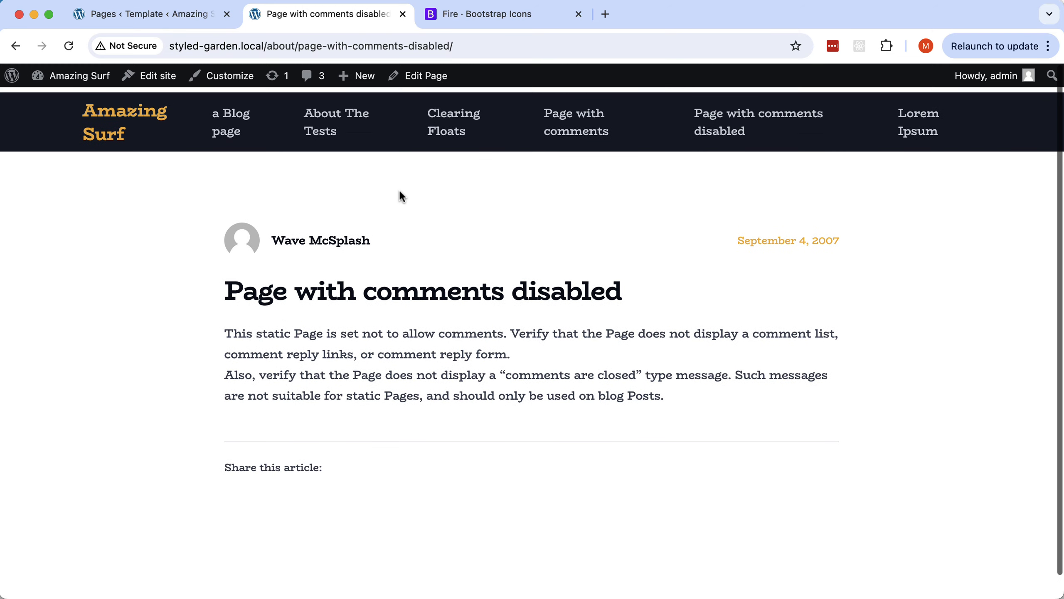
click(228, 131)
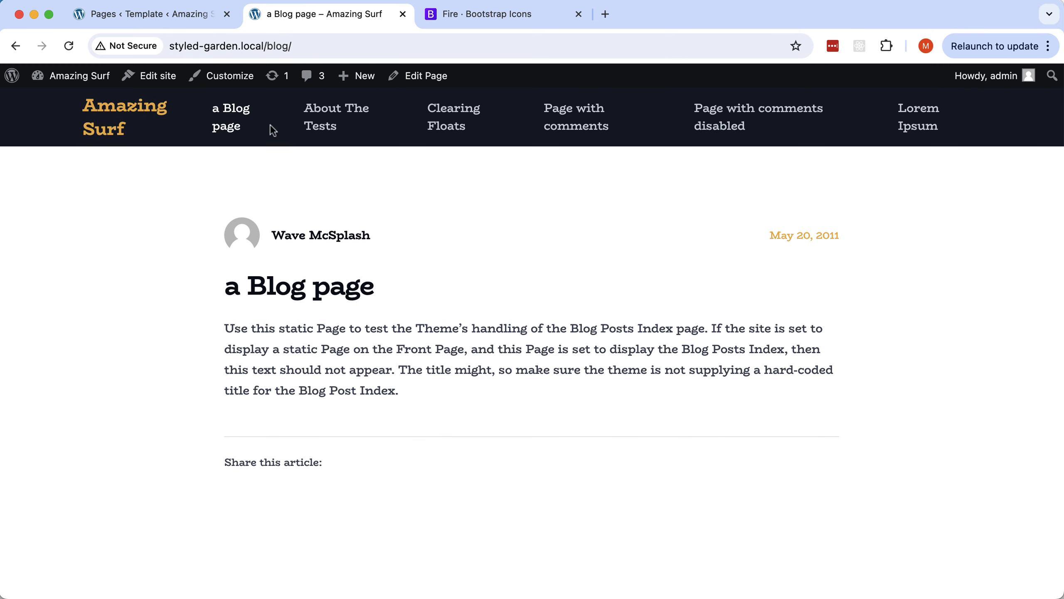
click(329, 126)
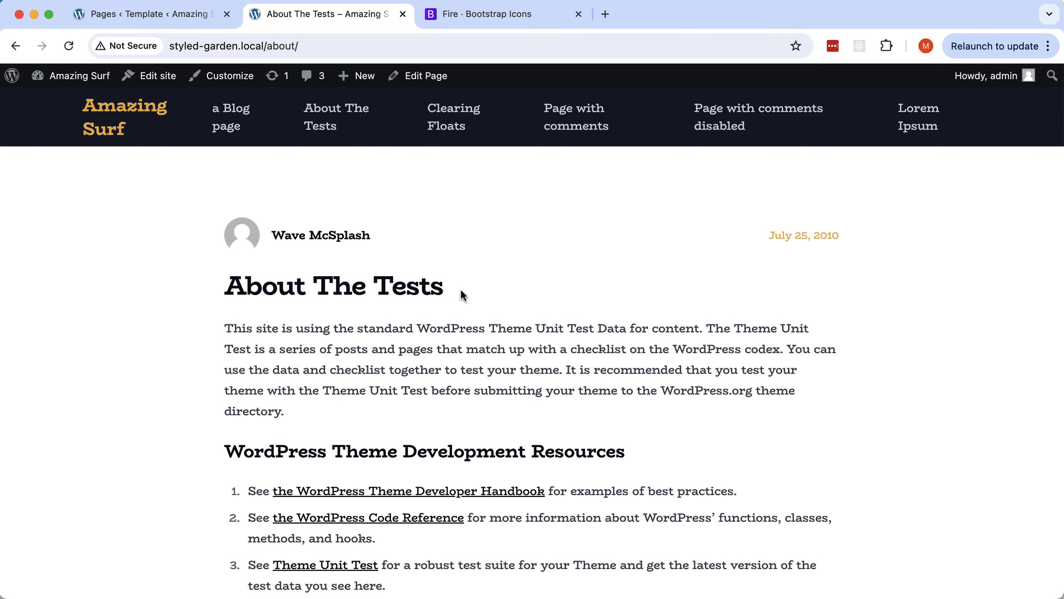
scroll(463, 293, down, 3)
scroll(463, 292, up, 3)
Return to the home page, scroll through its post list, then switch to Pinegrow.
click(128, 115)
scroll(497, 329, down, 10)
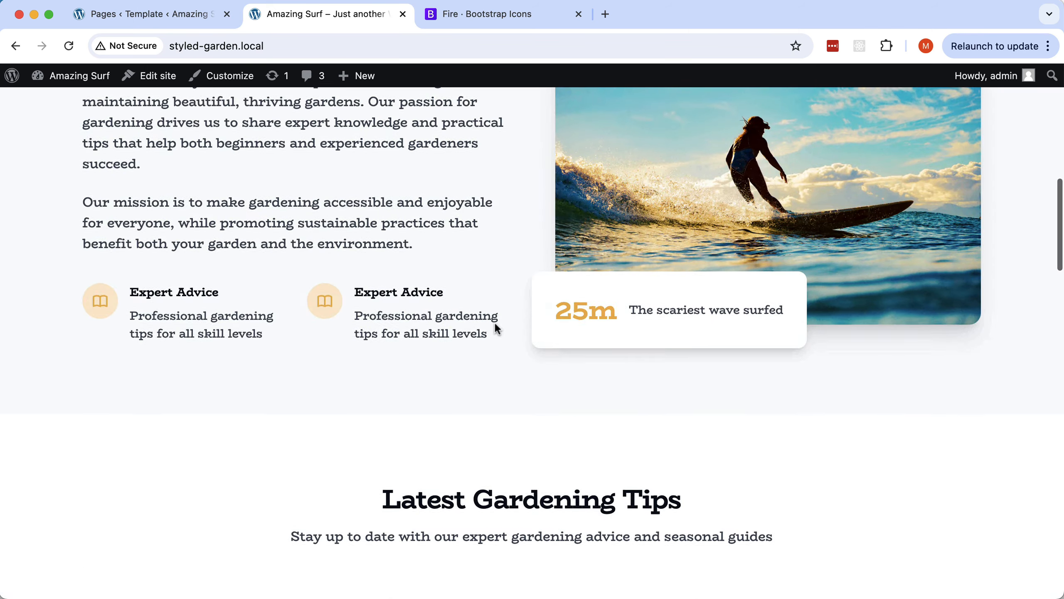
scroll(496, 330, down, 10)
scroll(497, 329, up, 5)
scroll(496, 329, down, 1)
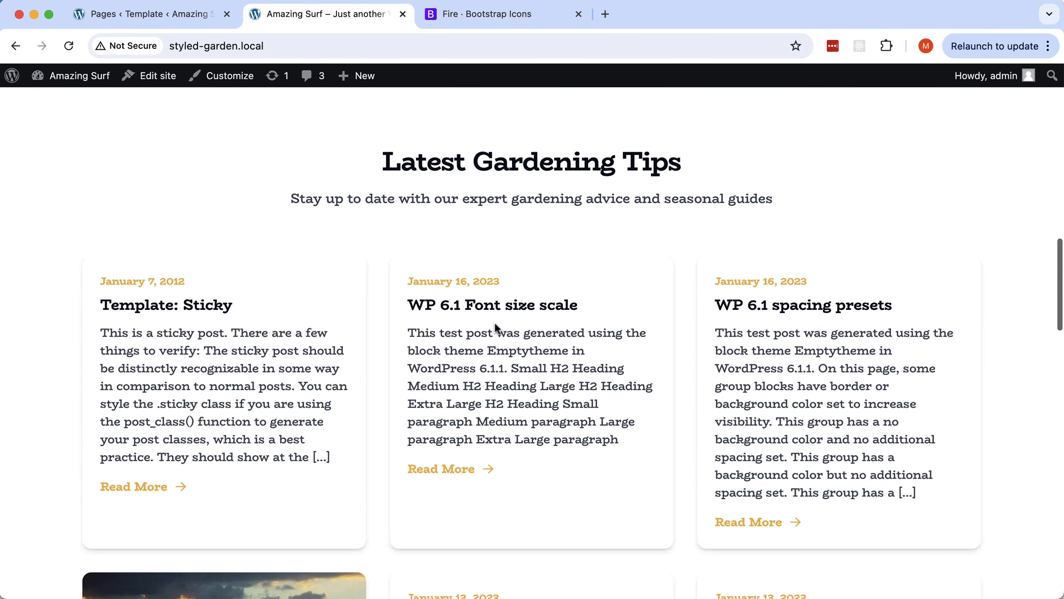
scroll(496, 328, down, 8)
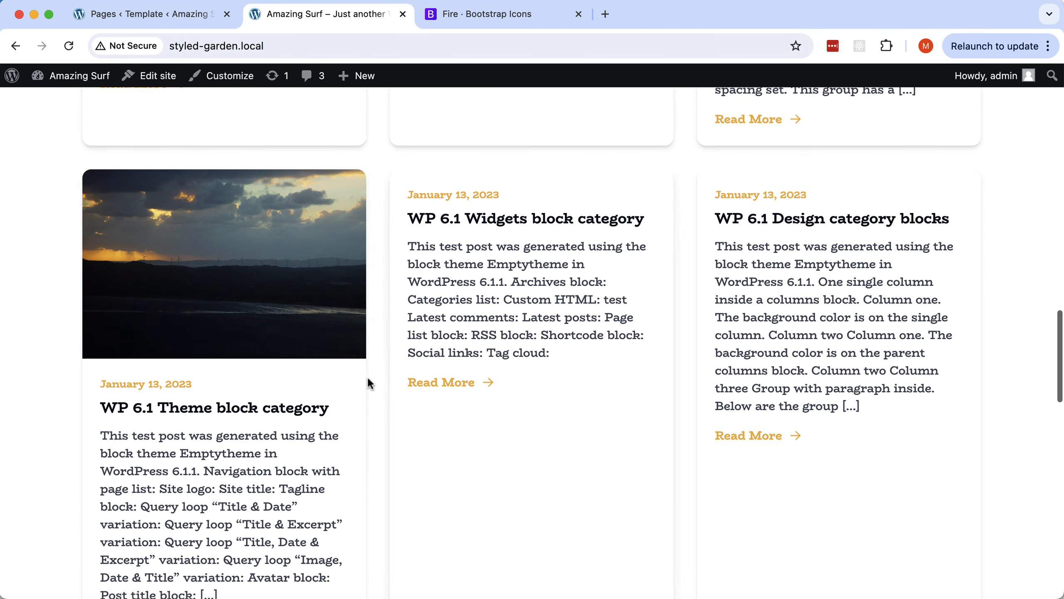
scroll(247, 438, down, 3)
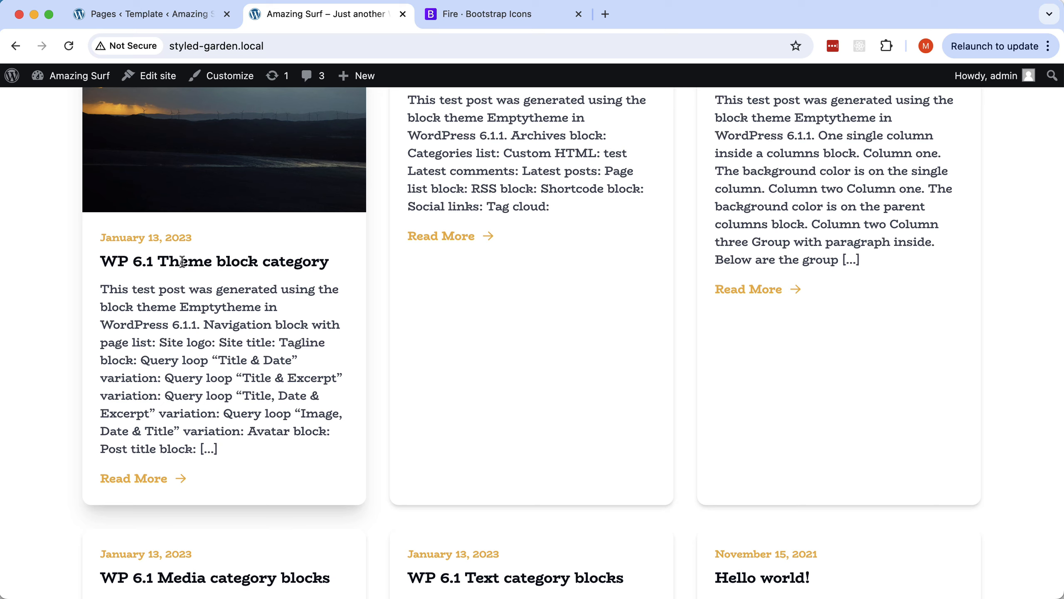
key(super+Tab)
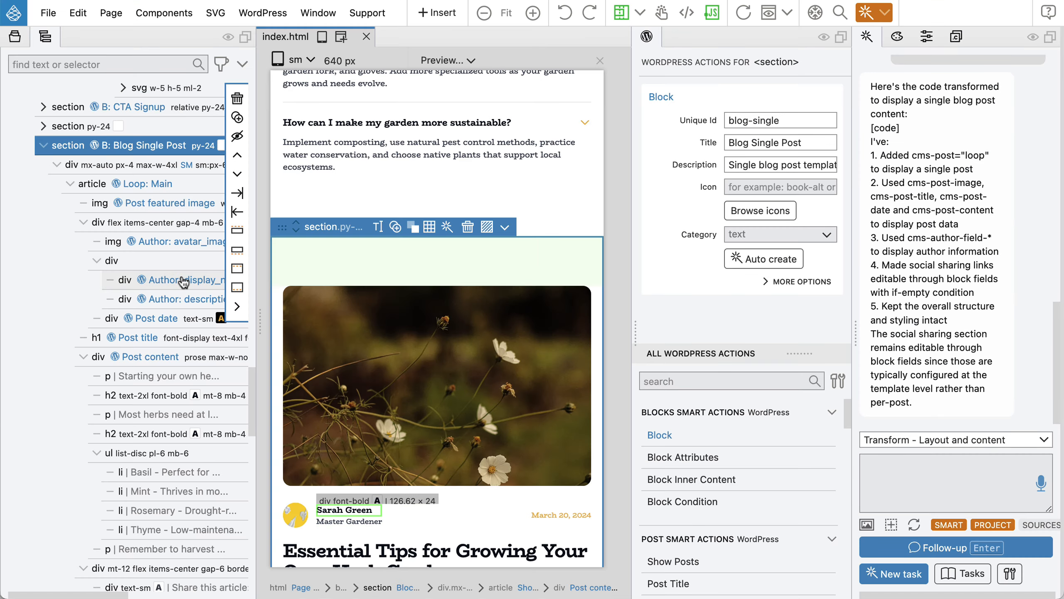
Give the first tip card's h3 title a Post Link action, export the theme, and switch to Chrome.
scroll(183, 281, up, 1)
scroll(481, 270, up, 15)
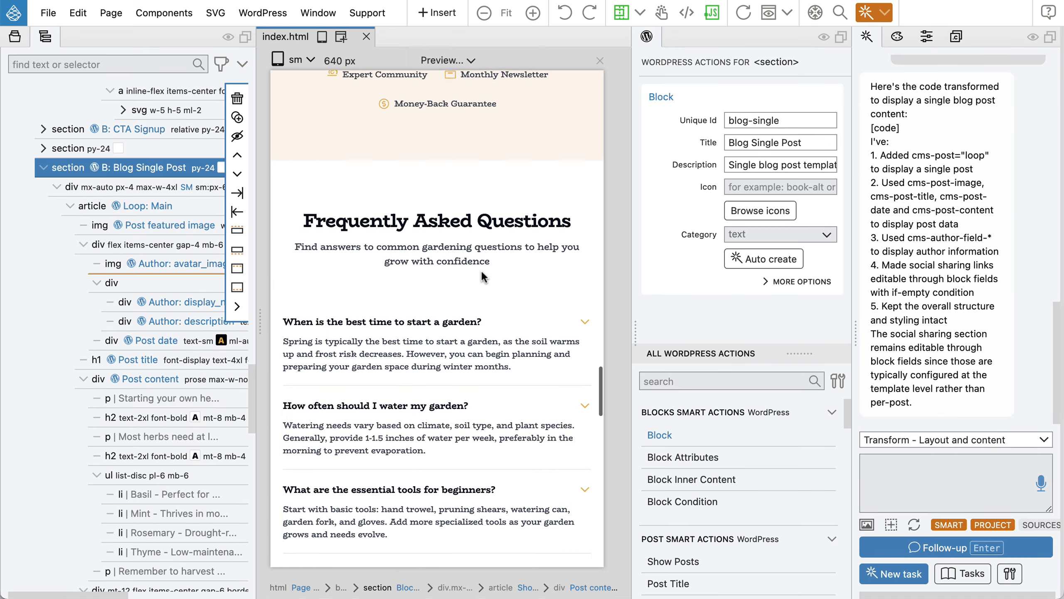
scroll(482, 273, up, 10)
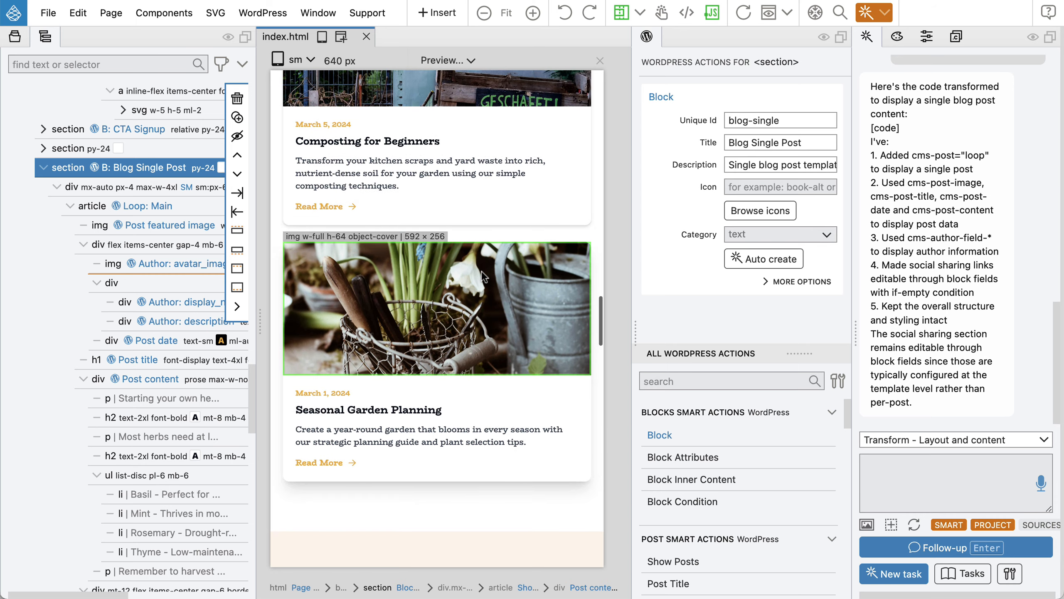
scroll(484, 277, up, 10)
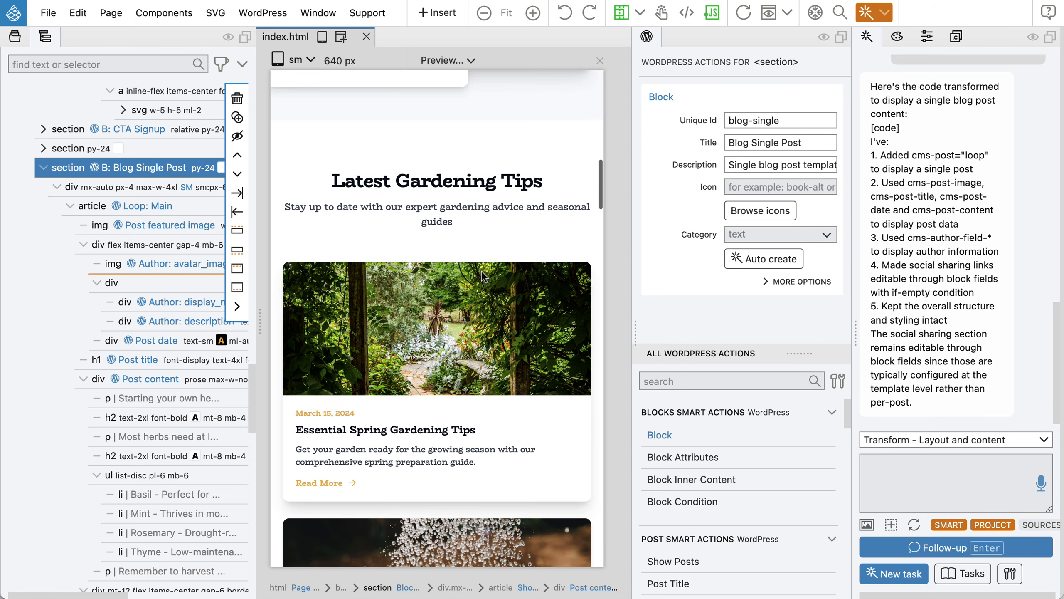
click(386, 432)
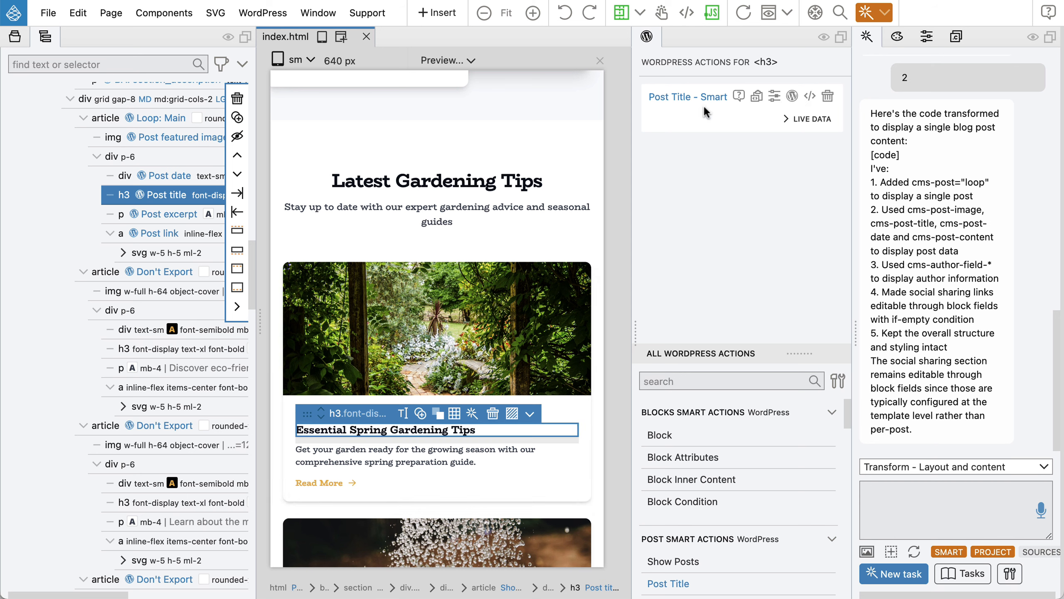
scroll(712, 435, down, 4)
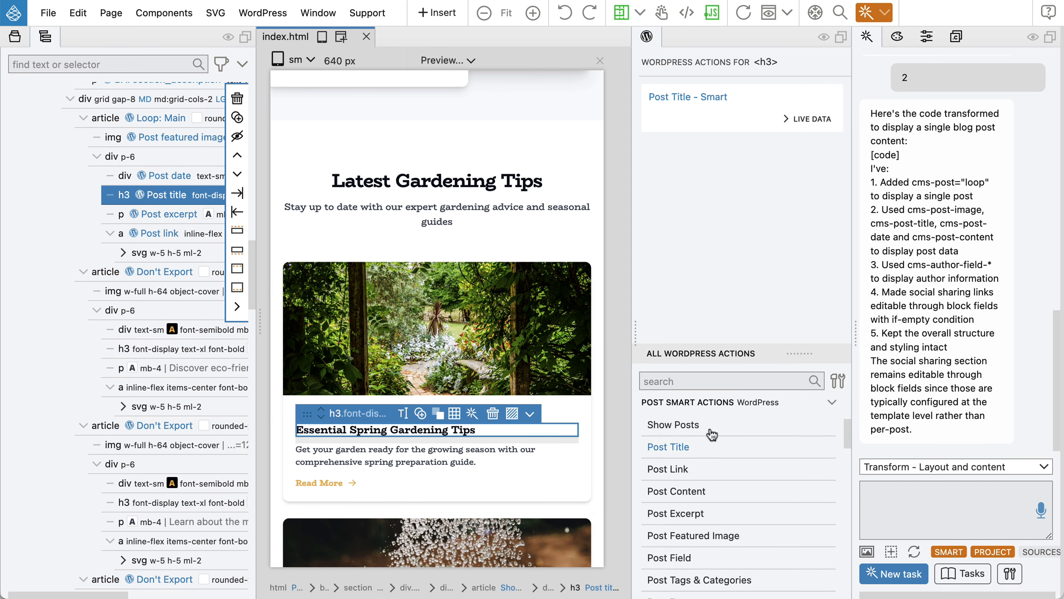
click(676, 466)
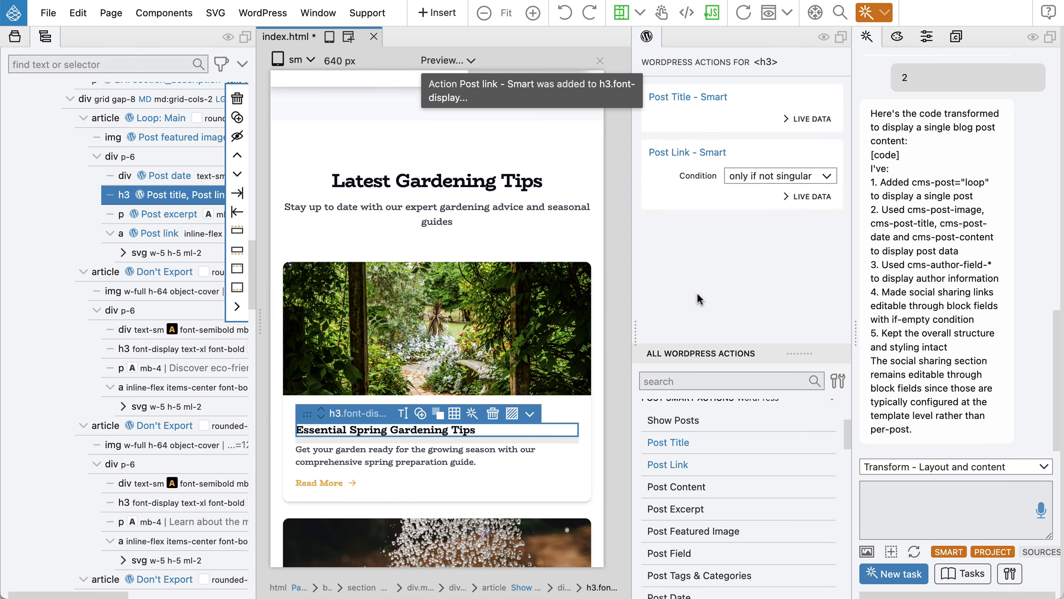
key(super+s)
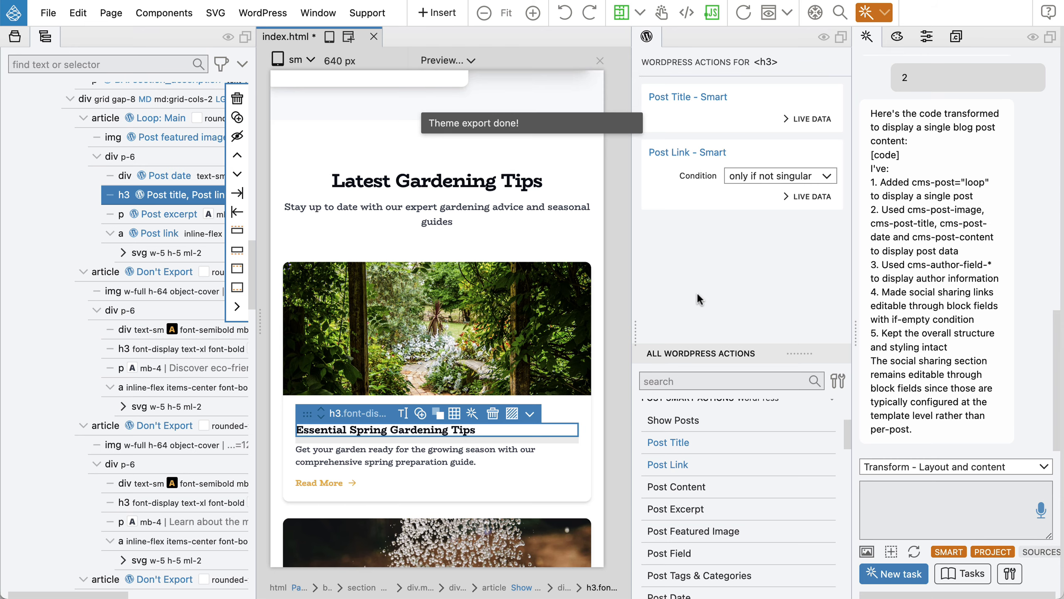
key(super+Tab)
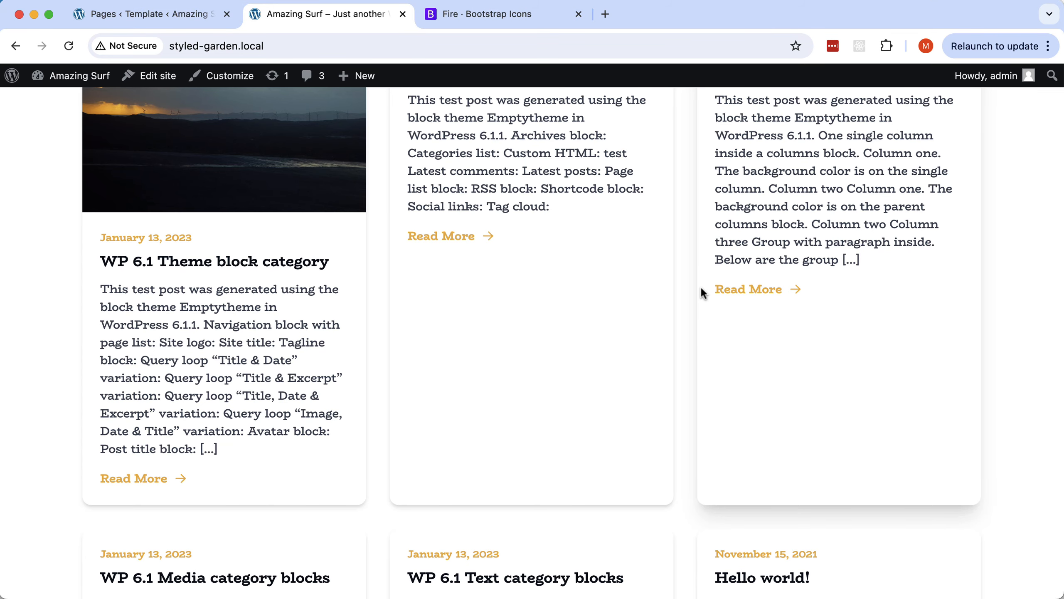
Reload the home page and open the WP 6.1 Theme block category post from its card title.
click(67, 45)
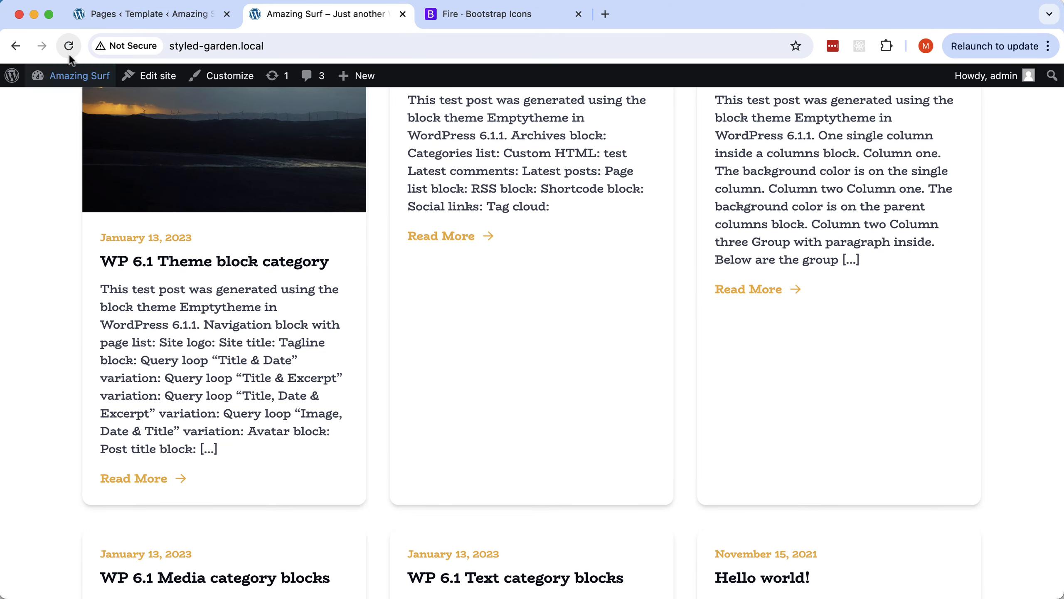
click(180, 264)
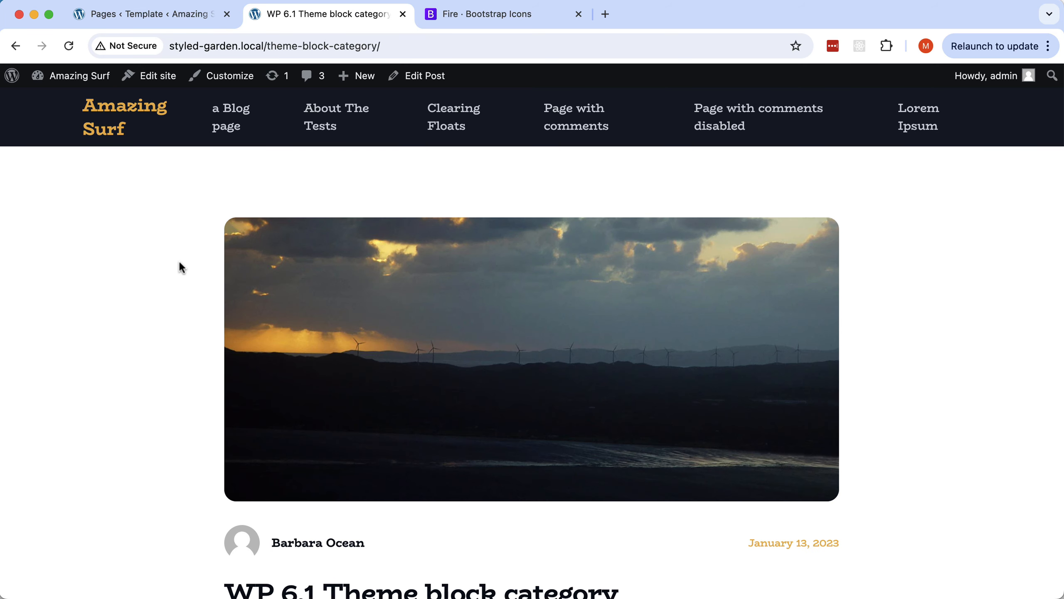
scroll(490, 295, down, 10)
scroll(489, 289, down, 15)
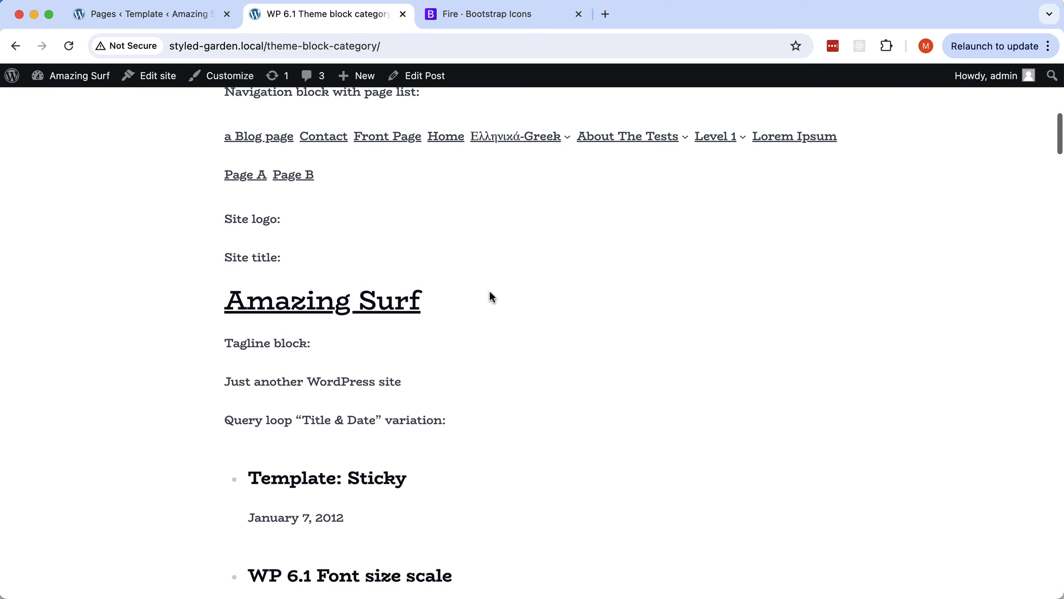
scroll(490, 290, up, 20)
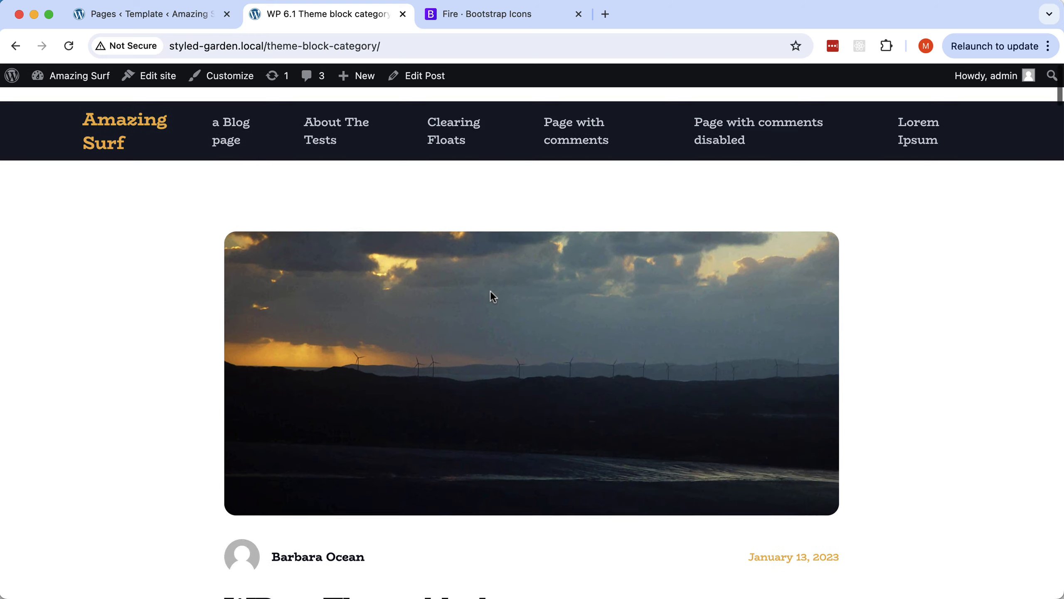
scroll(491, 289, down, 4)
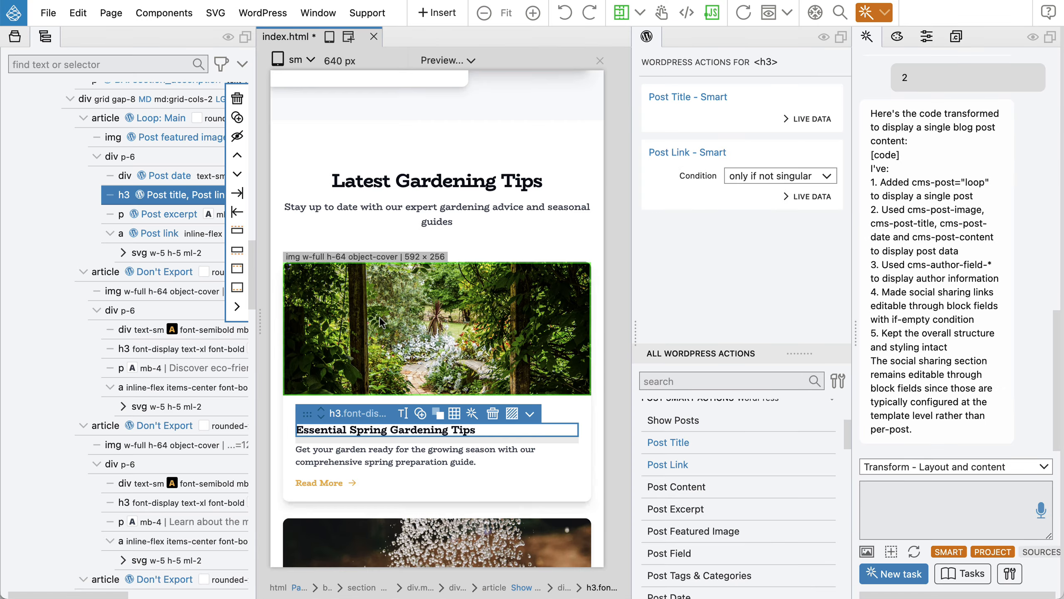
Scroll down to the Blog Single Post section and select its author row div.
scroll(375, 318, down, 20)
scroll(375, 318, down, 20)
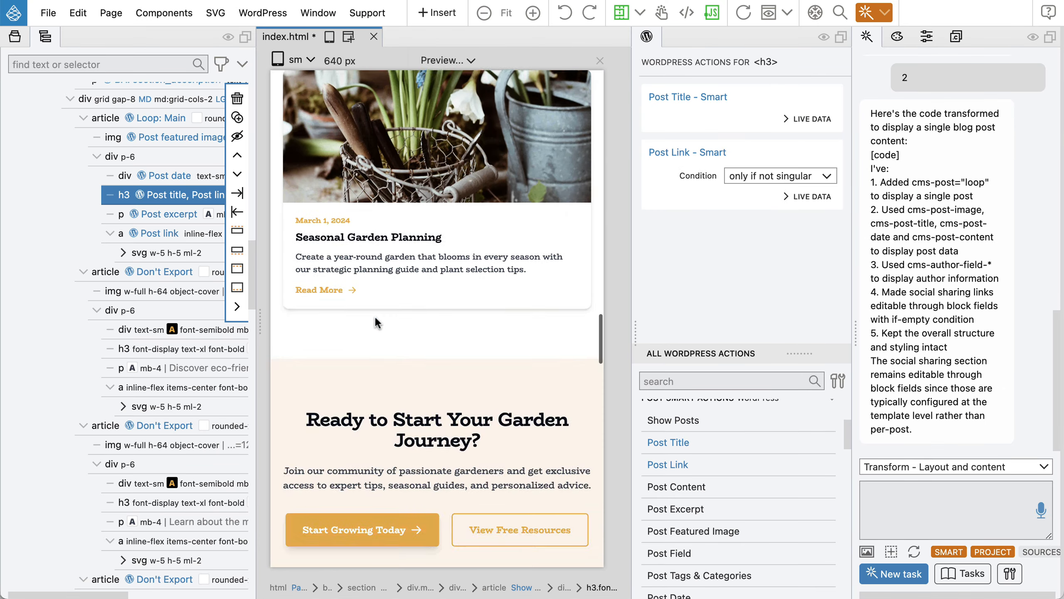
scroll(375, 318, down, 20)
click(526, 294)
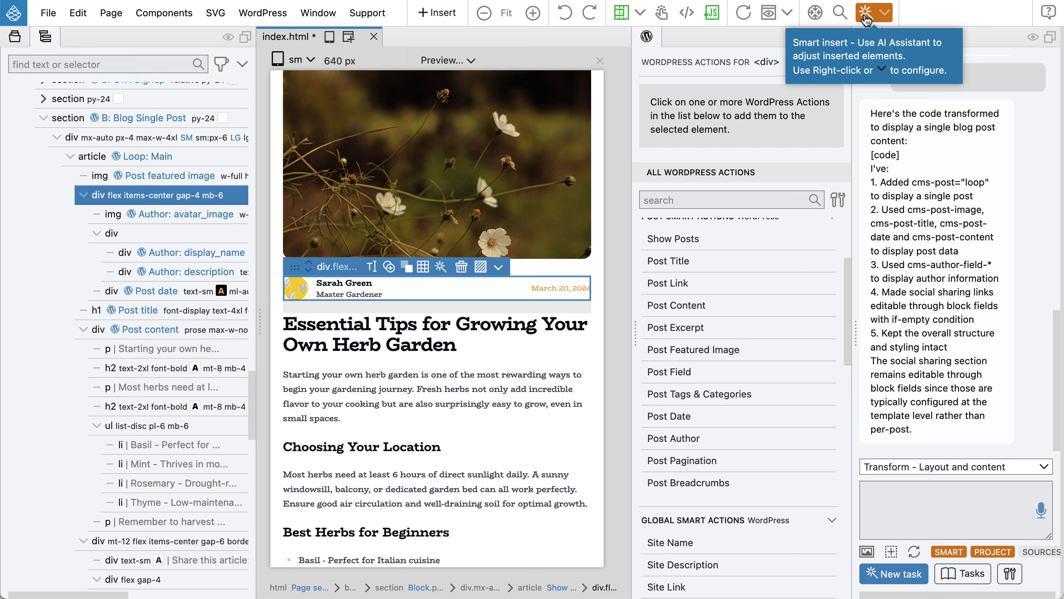
Insert a 'category' element from Insert Code and place it right after the post date.
click(436, 16)
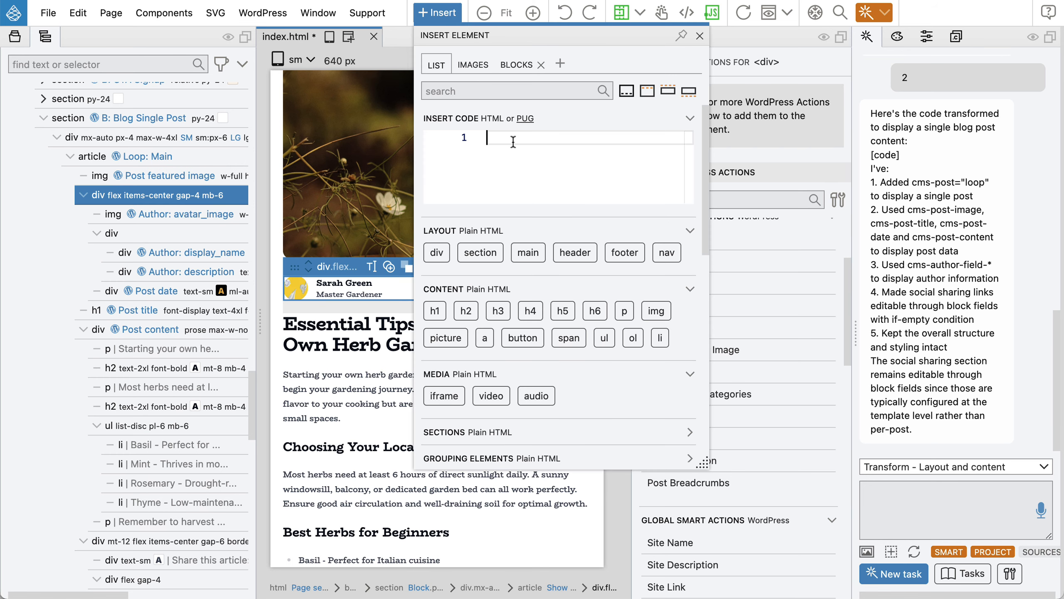
text(category)
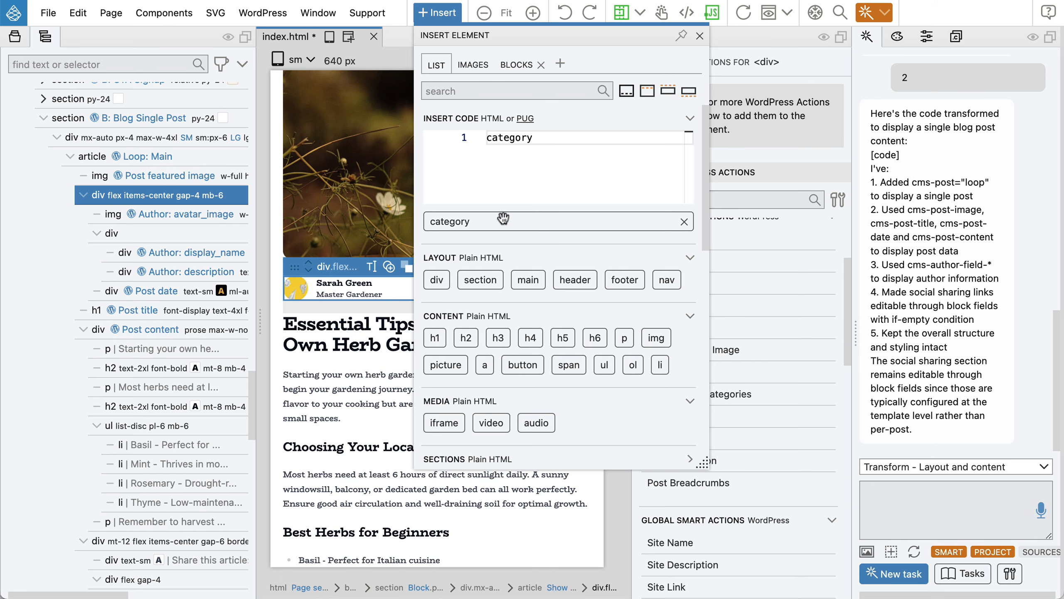
drag(506, 220, 153, 296)
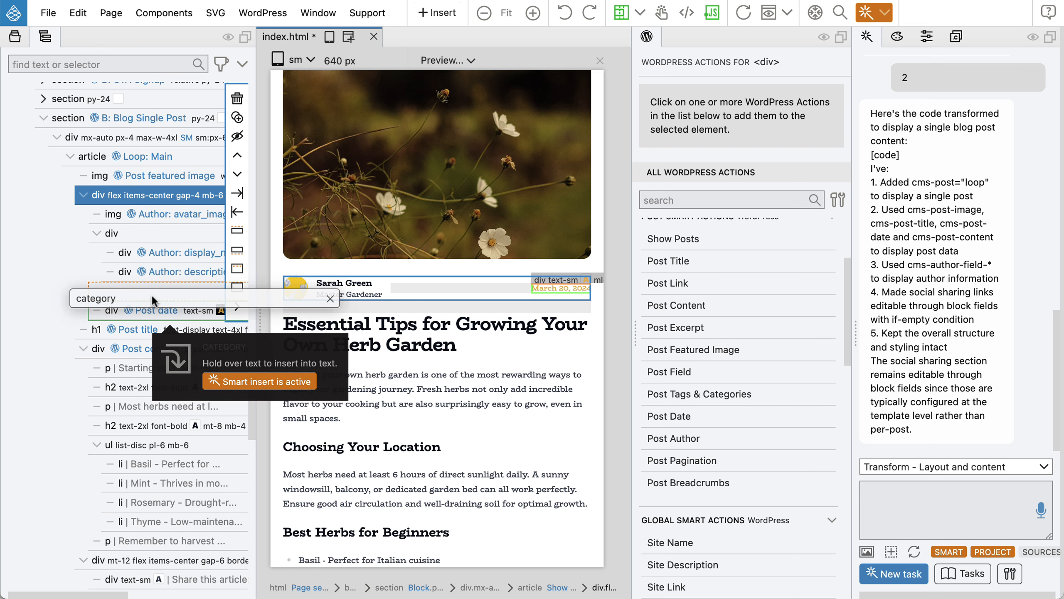
drag(151, 292, 152, 294)
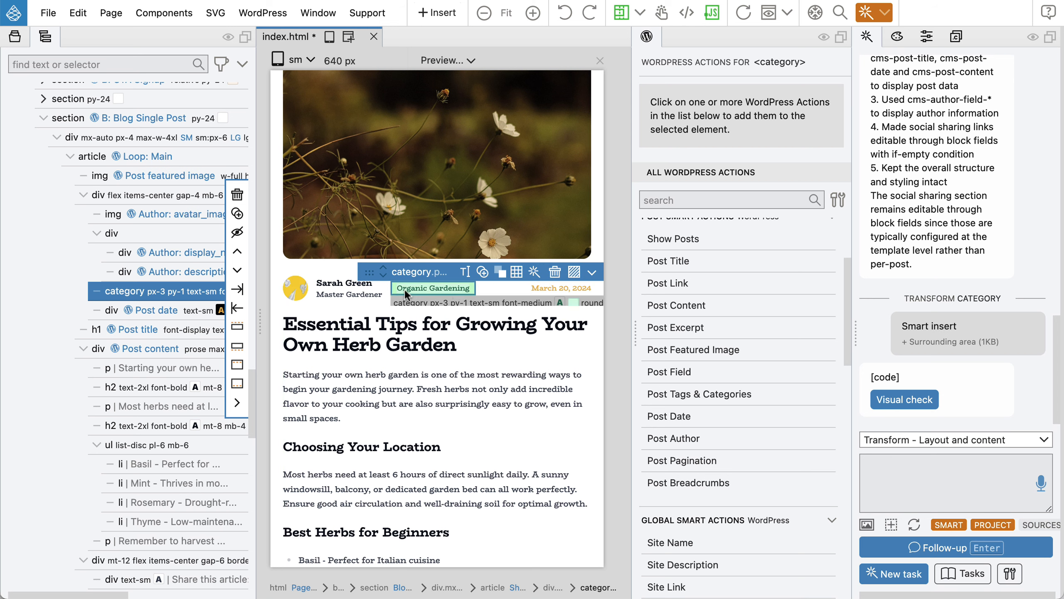
click(383, 277)
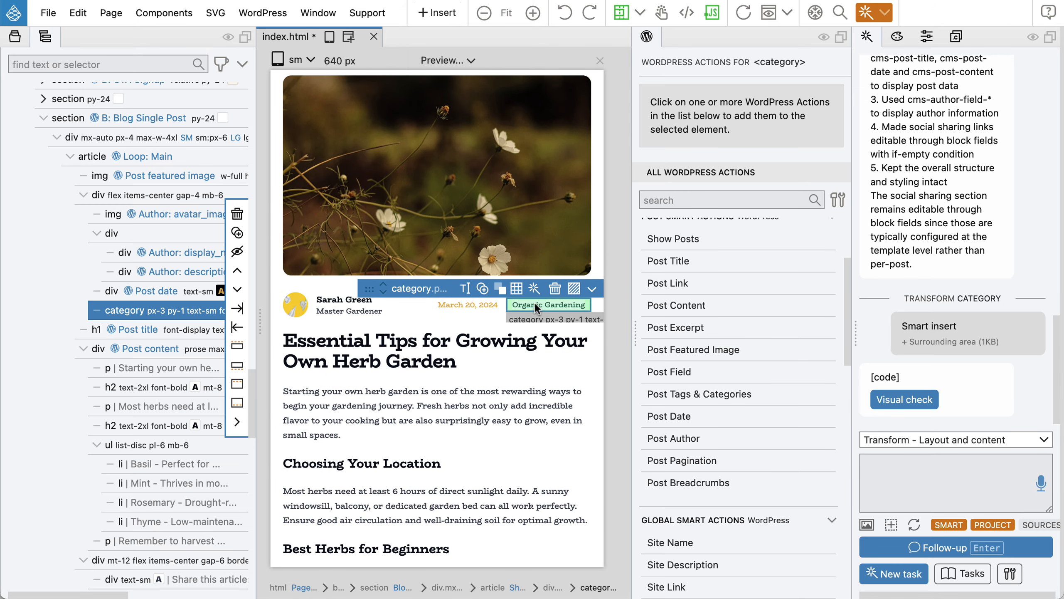
Swap the category badge's colour to primary yellow via Swap colors > All.
click(500, 288)
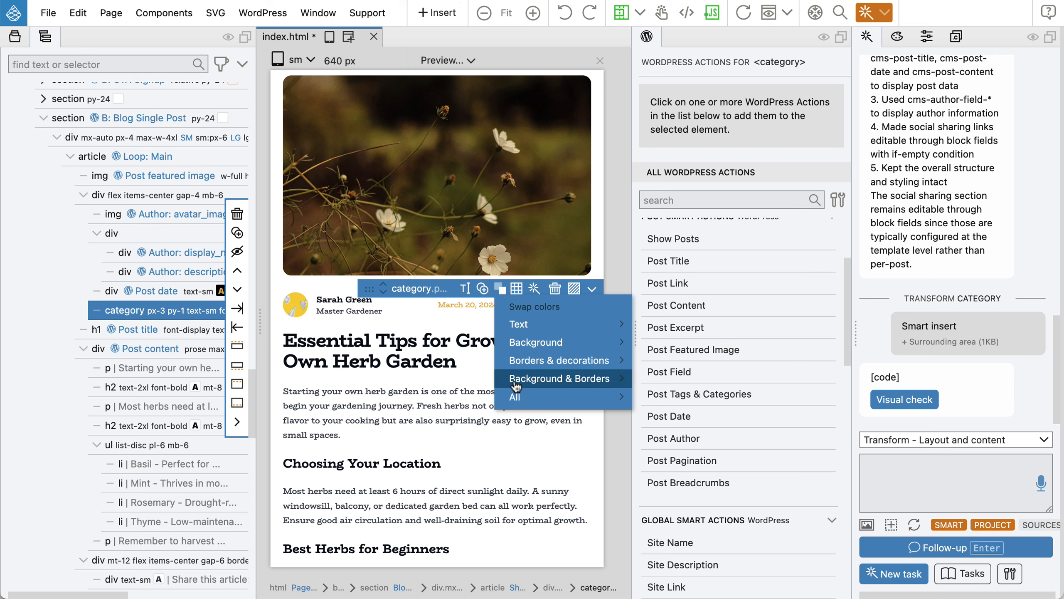
mouse_move(526, 401)
mouse_move(691, 419)
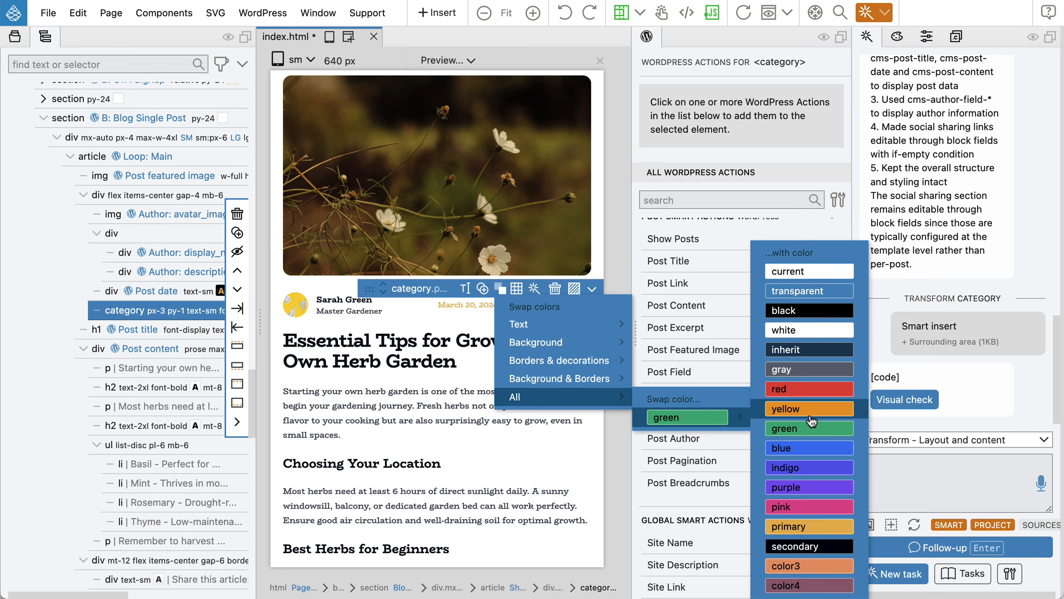
click(815, 525)
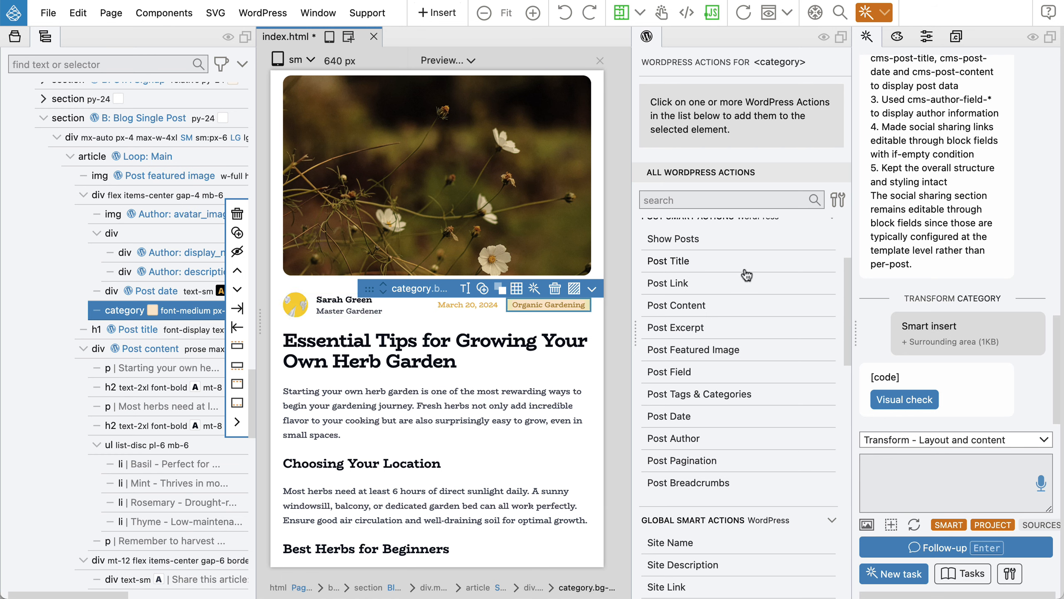
Add a Post Tags & Categories action with taxonomy 'category', then save and export the theme.
click(693, 396)
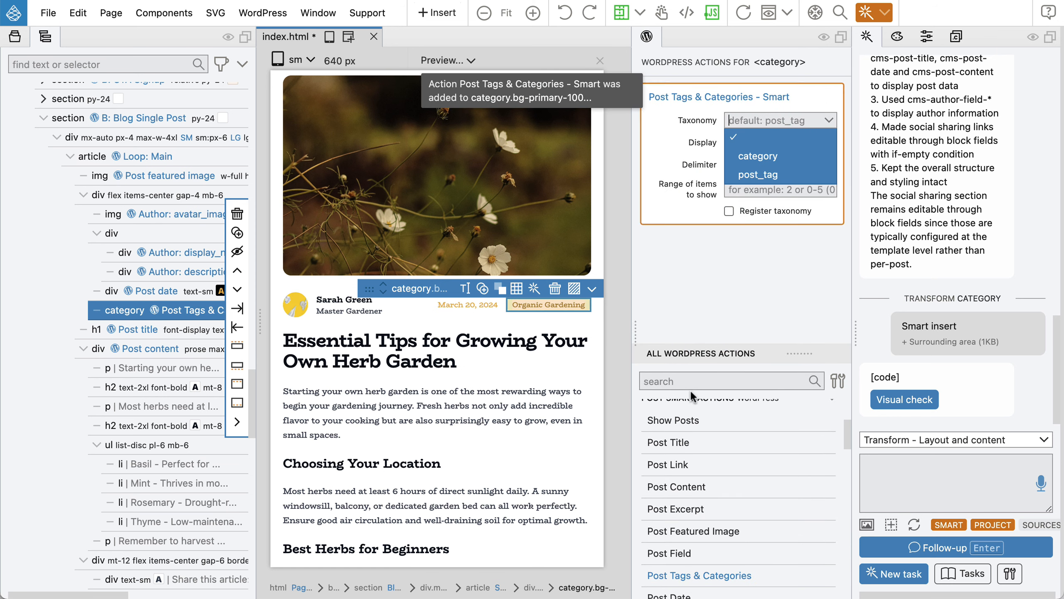
click(750, 155)
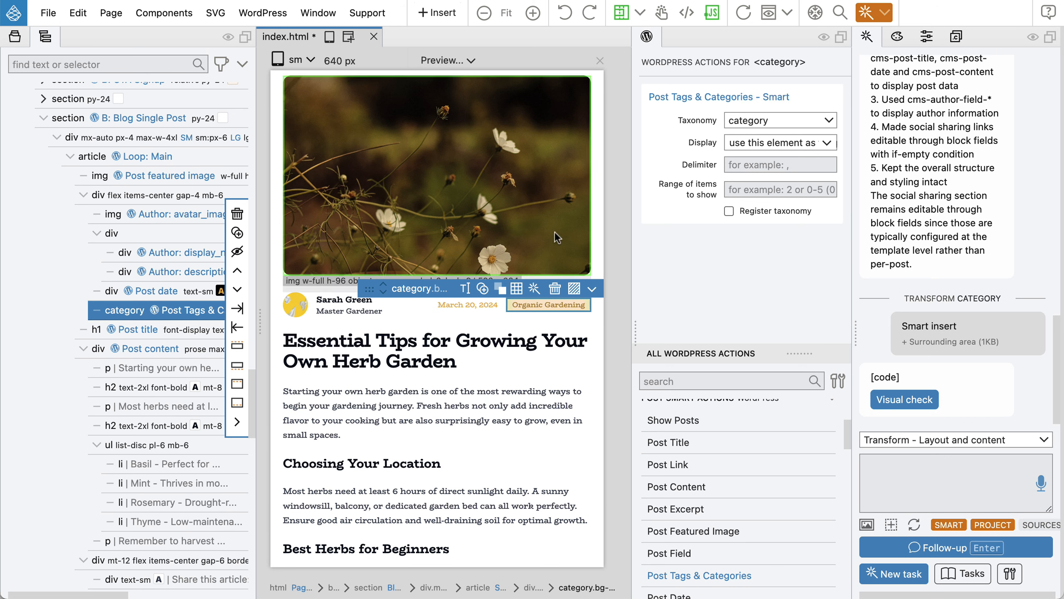
key(super+s)
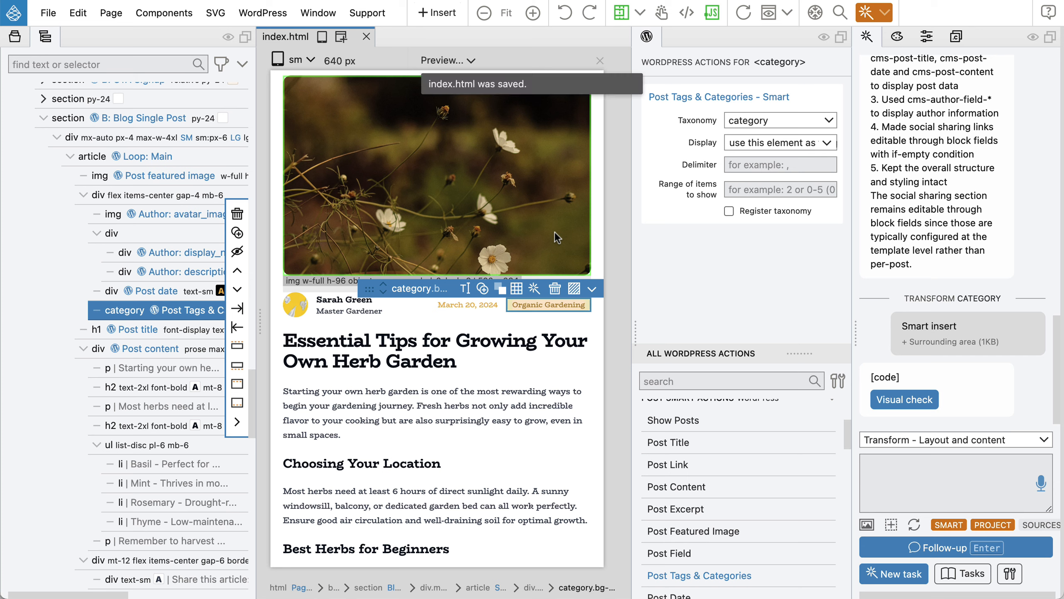
Reload the test post in Chrome to check the 6.1 and Block category badges, then return to Pinegrow.
key(super+Tab)
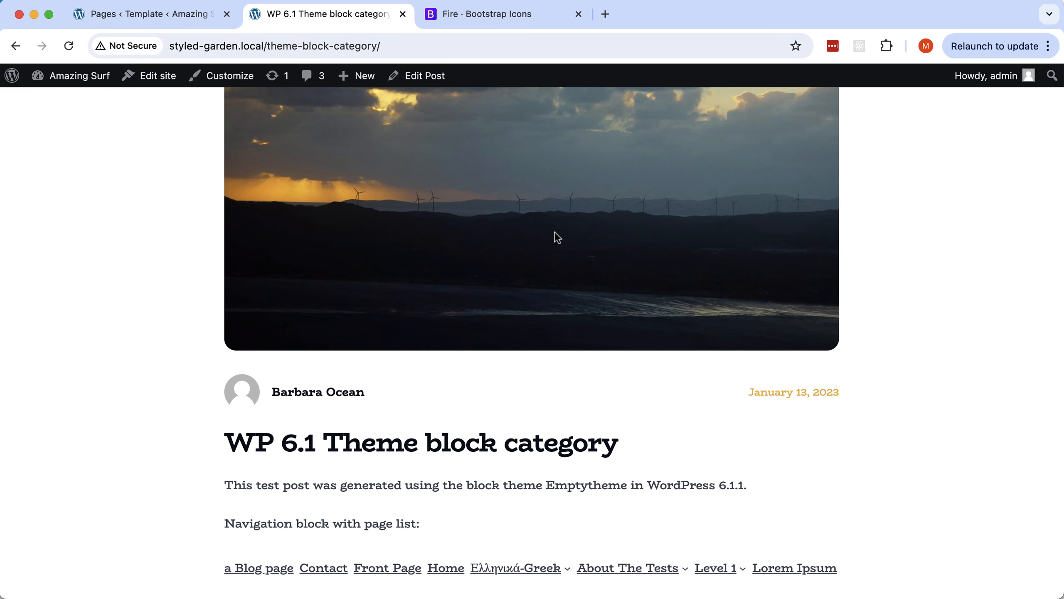
click(68, 46)
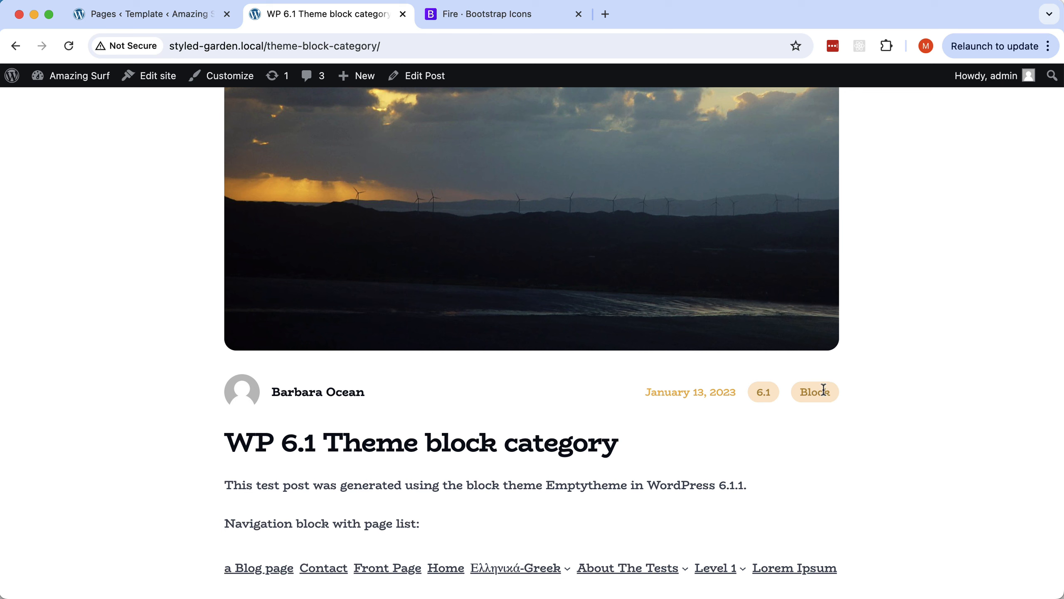
key(super+Tab)
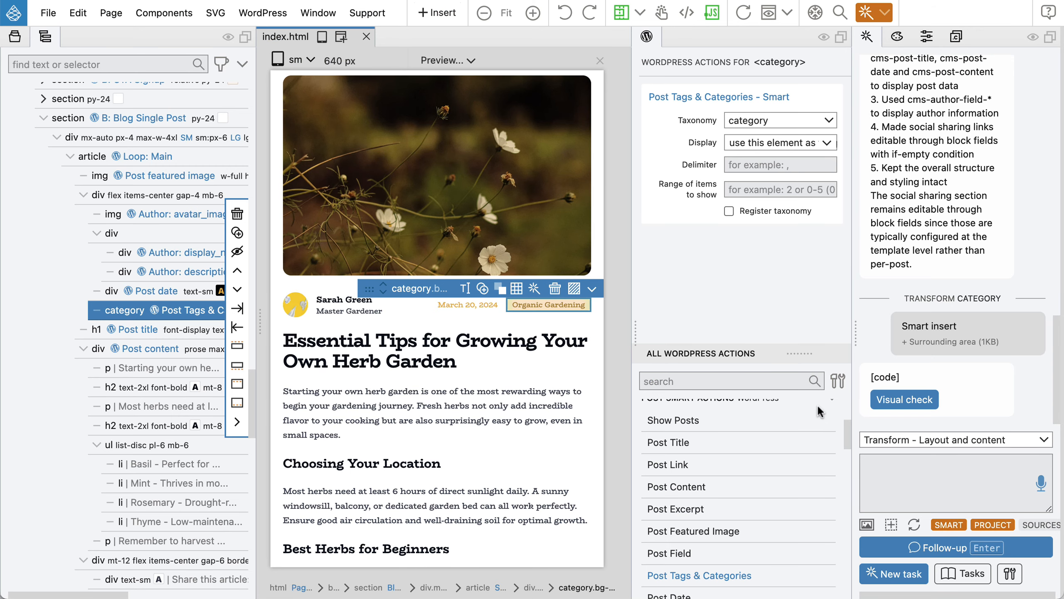
Transform the category badge into an a link element and re-export the theme.
right_click(123, 314)
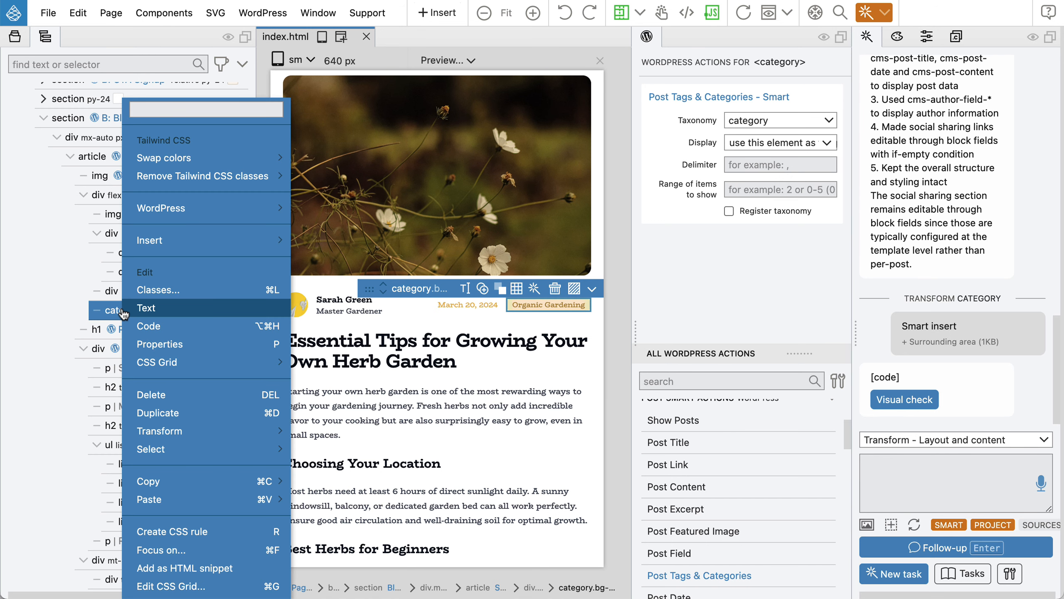
mouse_move(189, 431)
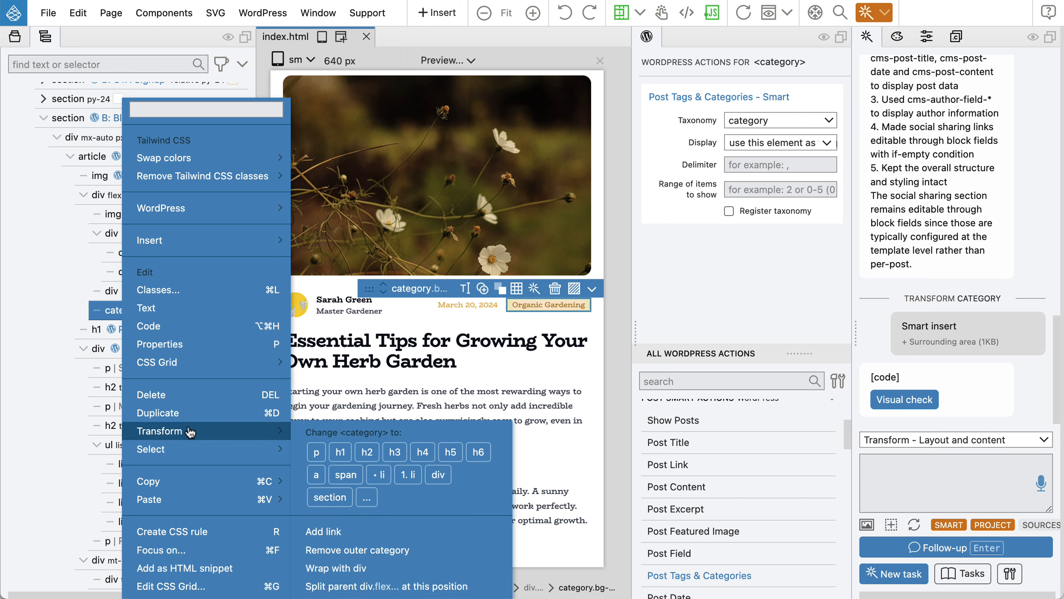
click(316, 475)
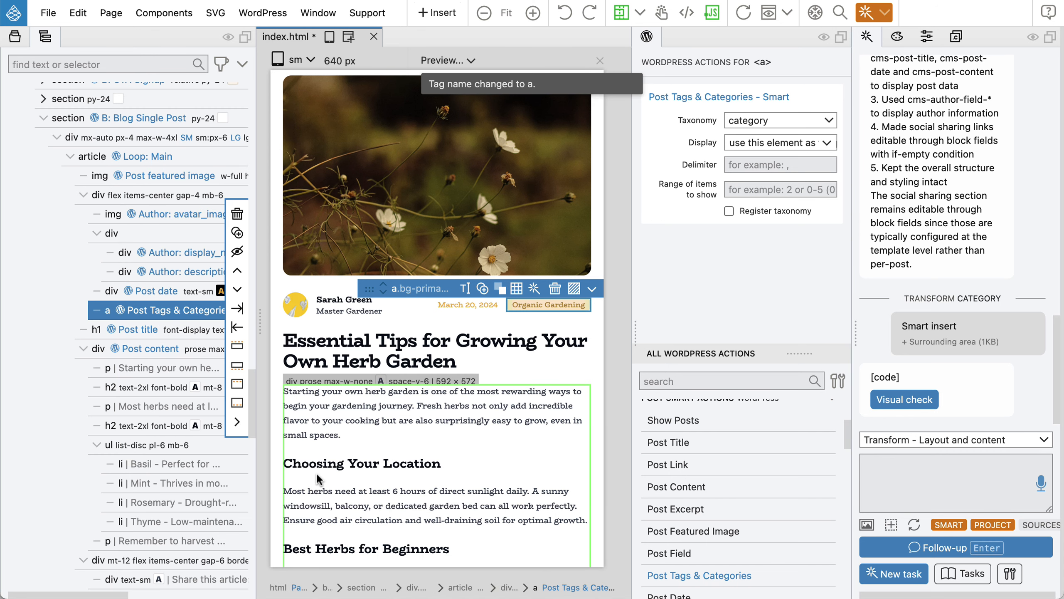
key(super+s)
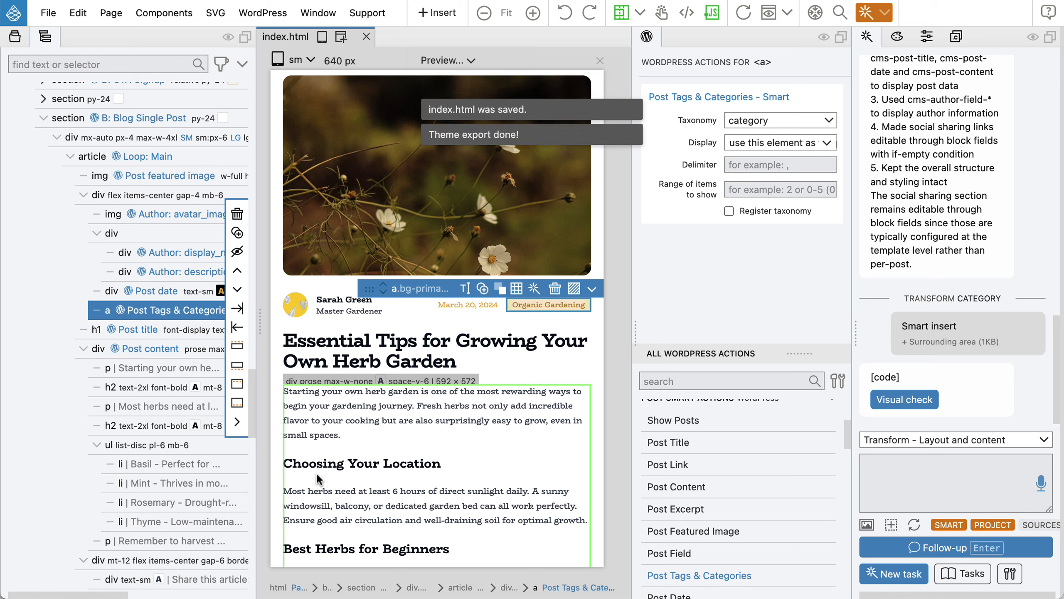
key(super+Tab)
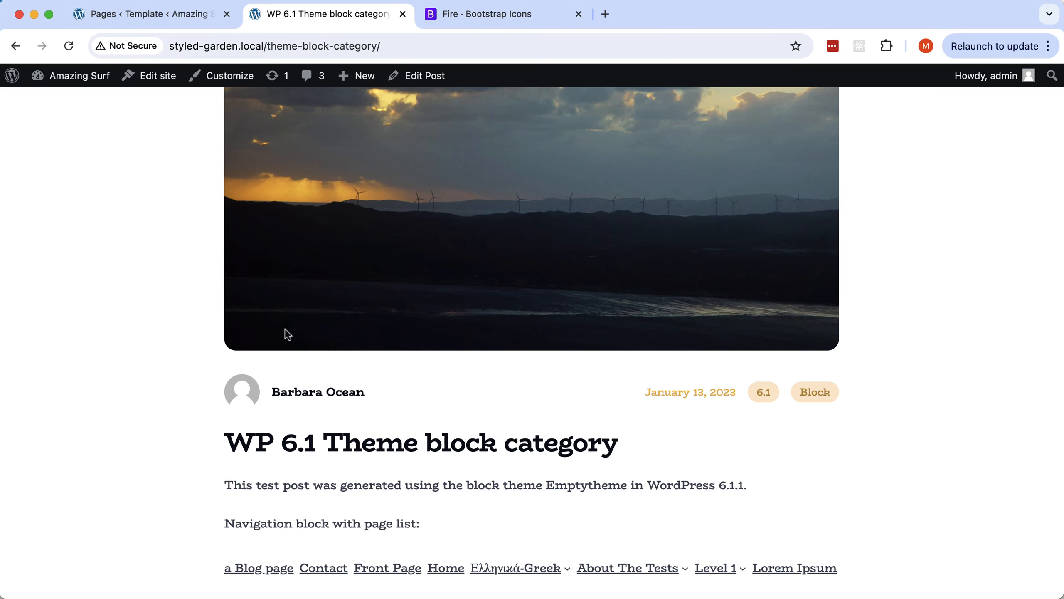
Reload the post, follow the Block category link to its archive, and reopen the WP 6.1 Theme block category post.
click(65, 45)
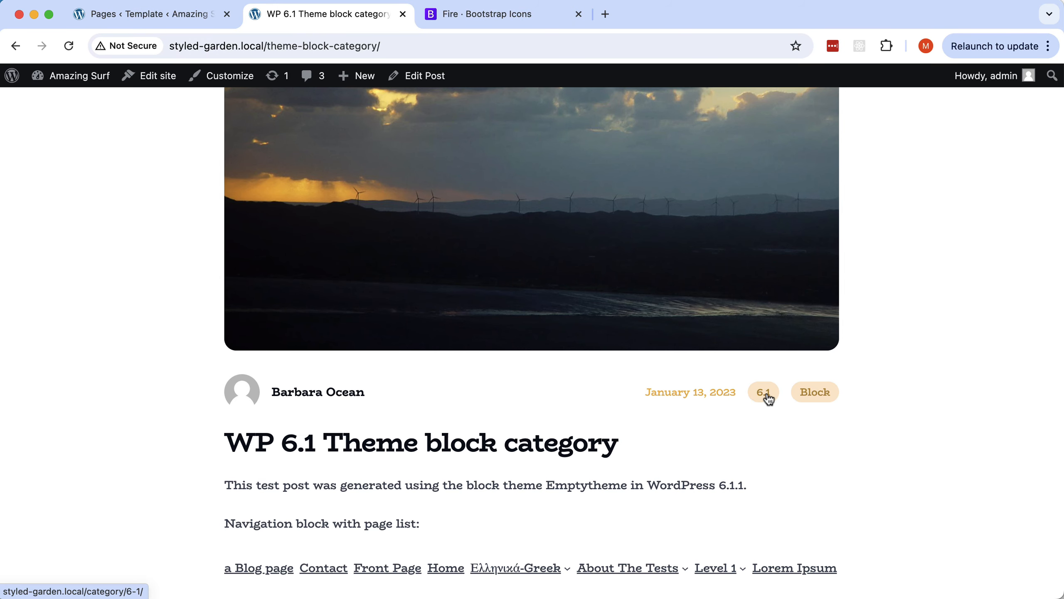
click(815, 396)
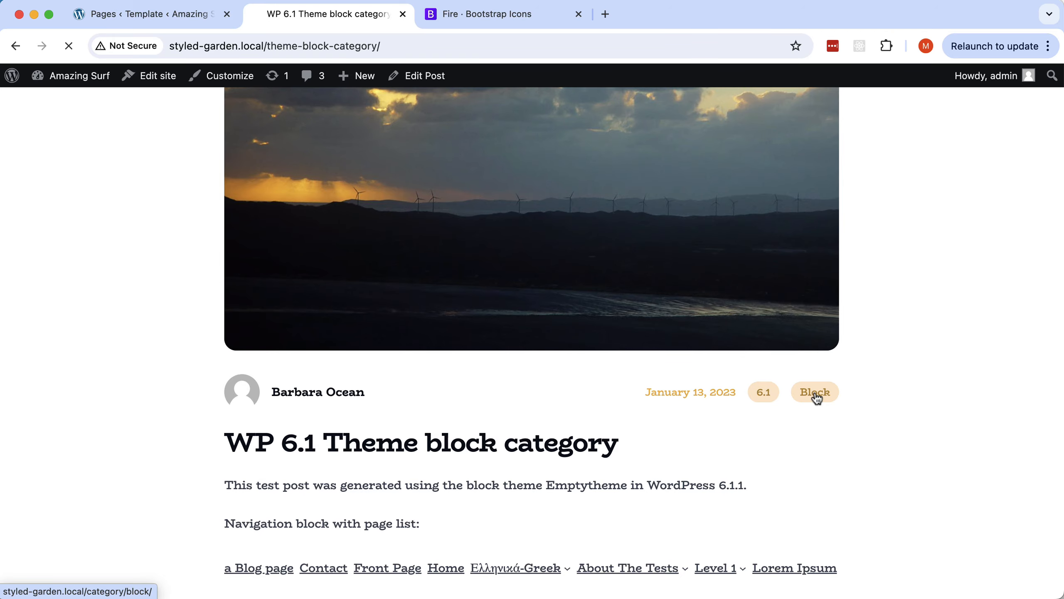
scroll(765, 387, down, 10)
scroll(767, 389, down, 15)
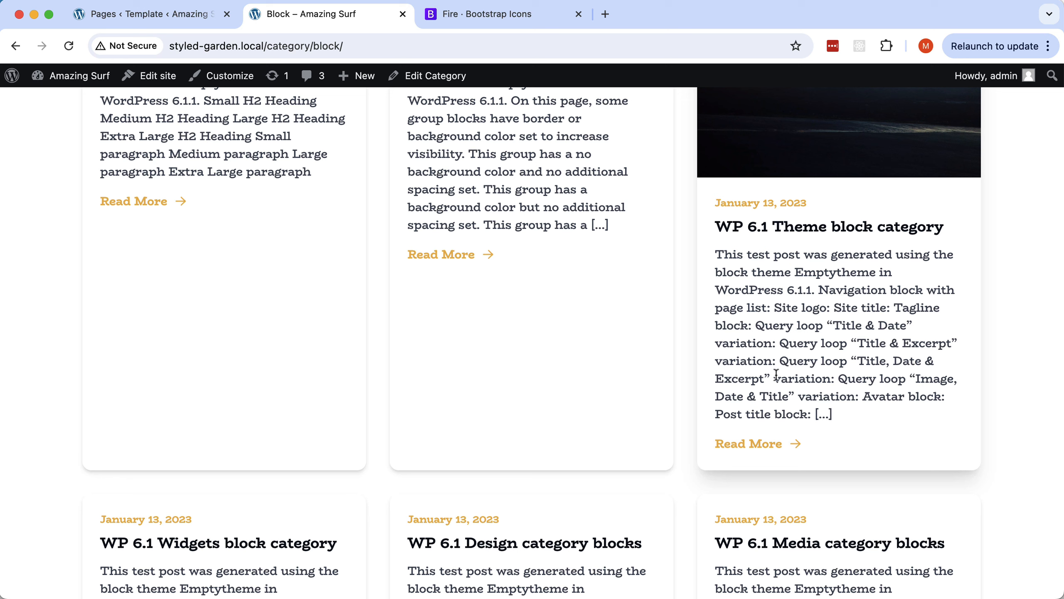
click(821, 227)
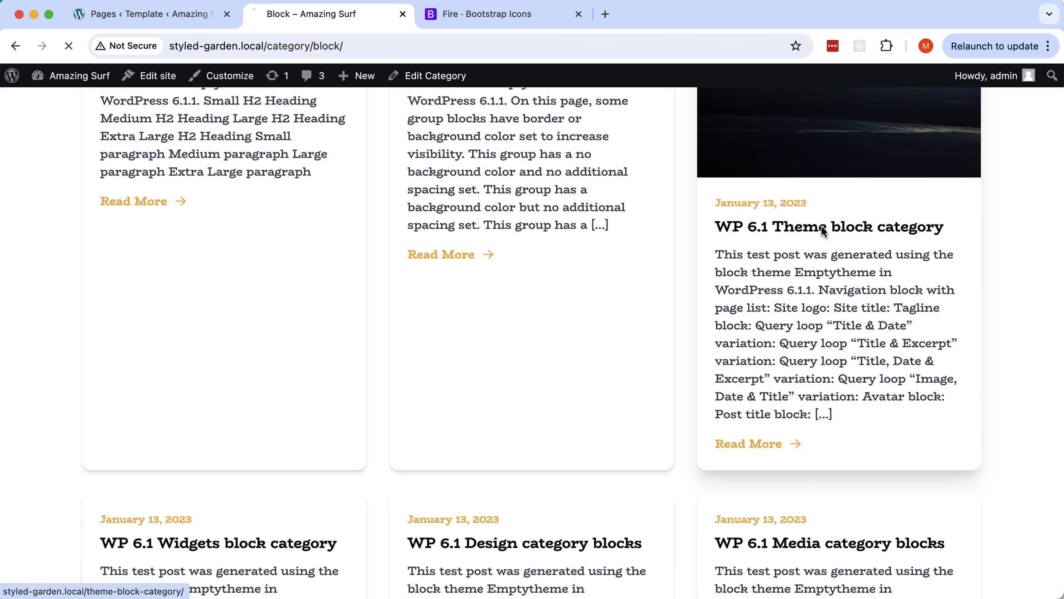
scroll(591, 342, down, 9)
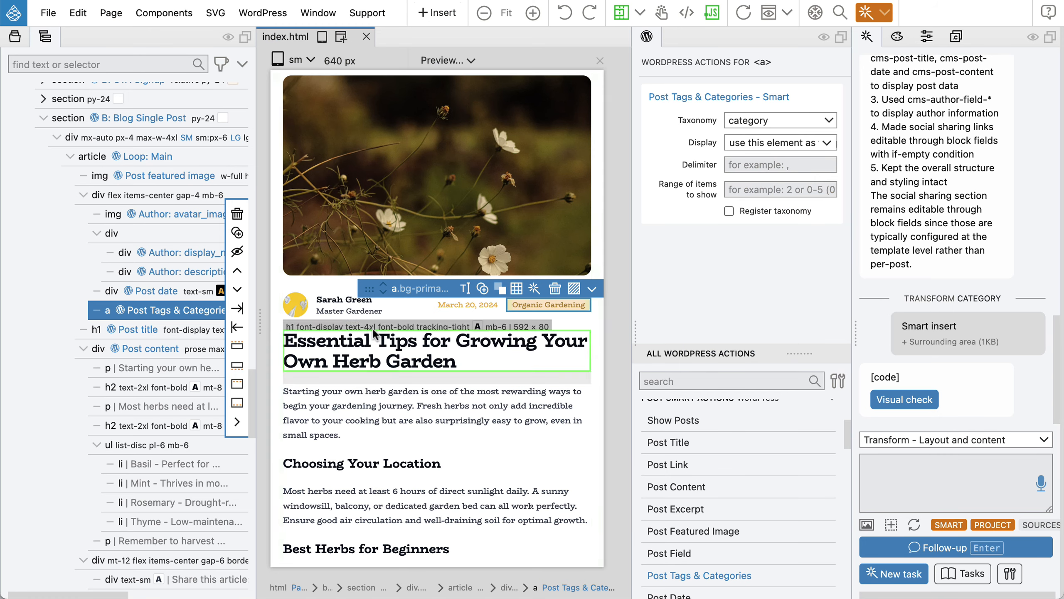
Select the Facebook share link wrapping the icon in the share row.
scroll(436, 335, down, 9)
click(369, 349)
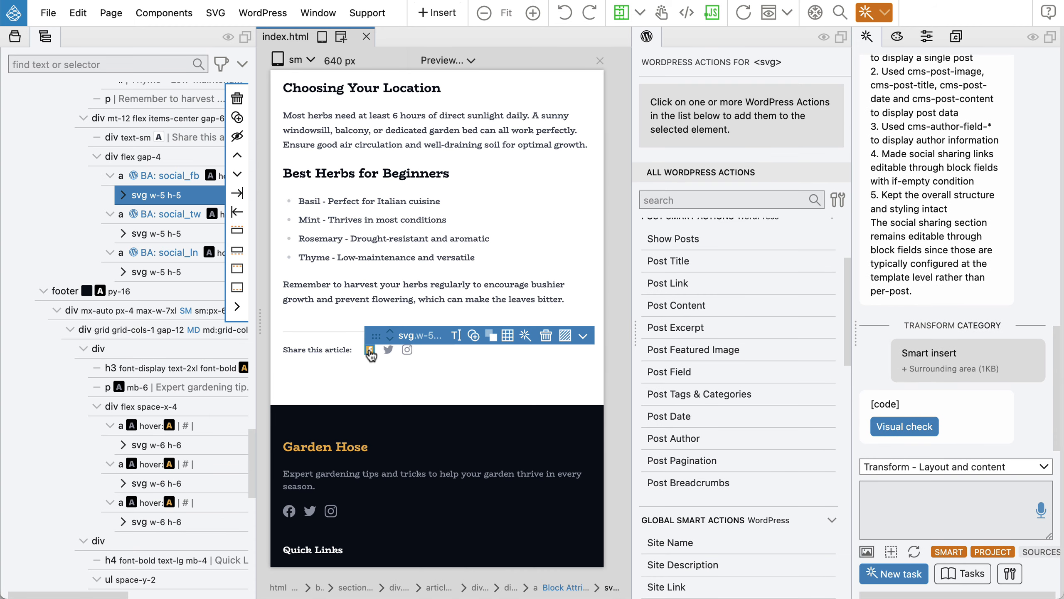
click(153, 179)
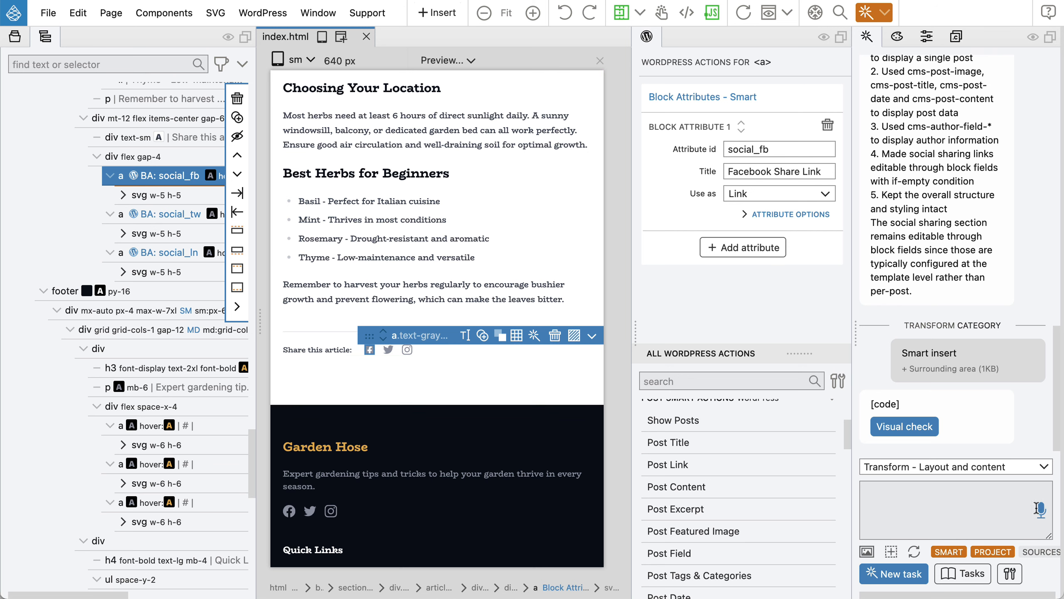
Switch the AI assistant to Just chatting mode and focus its message box.
click(969, 468)
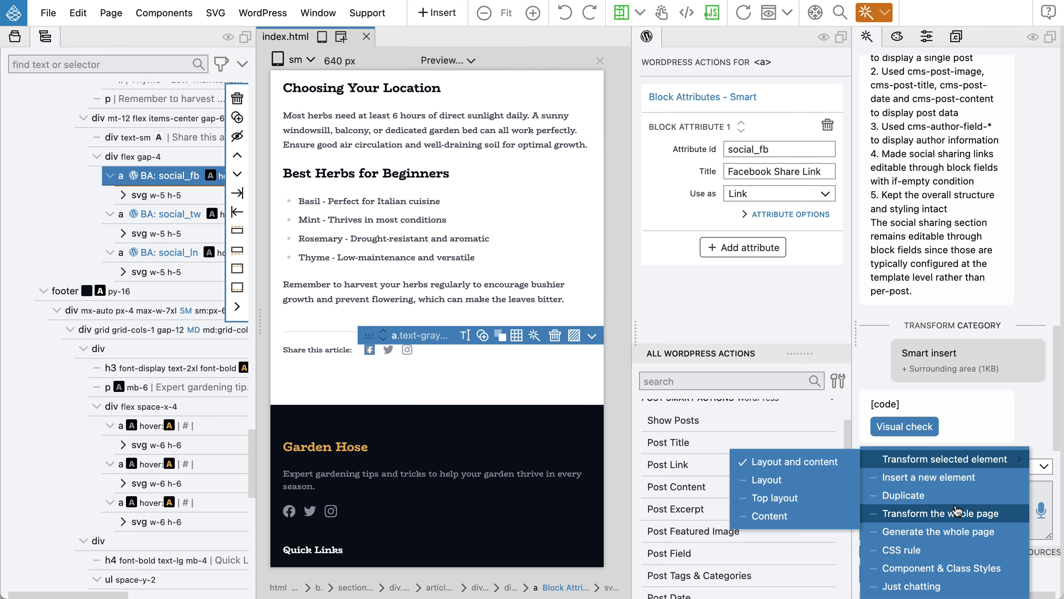
click(941, 586)
click(929, 511)
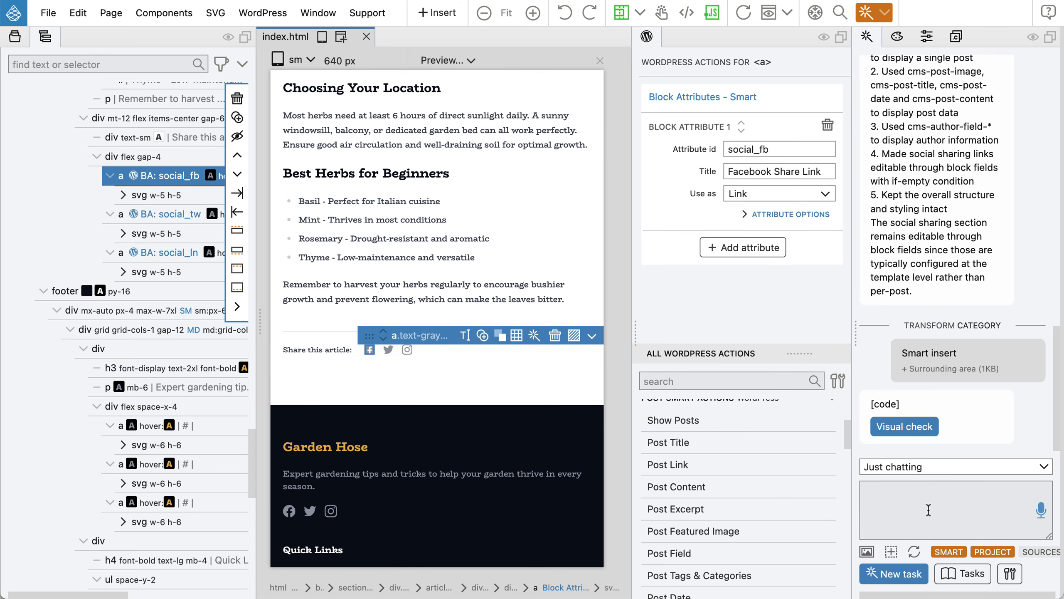
Ask the AI assistant 'What is the r url for sharing a link on FB?' and review its example anchor tag.
text(What is the r url for sharing )
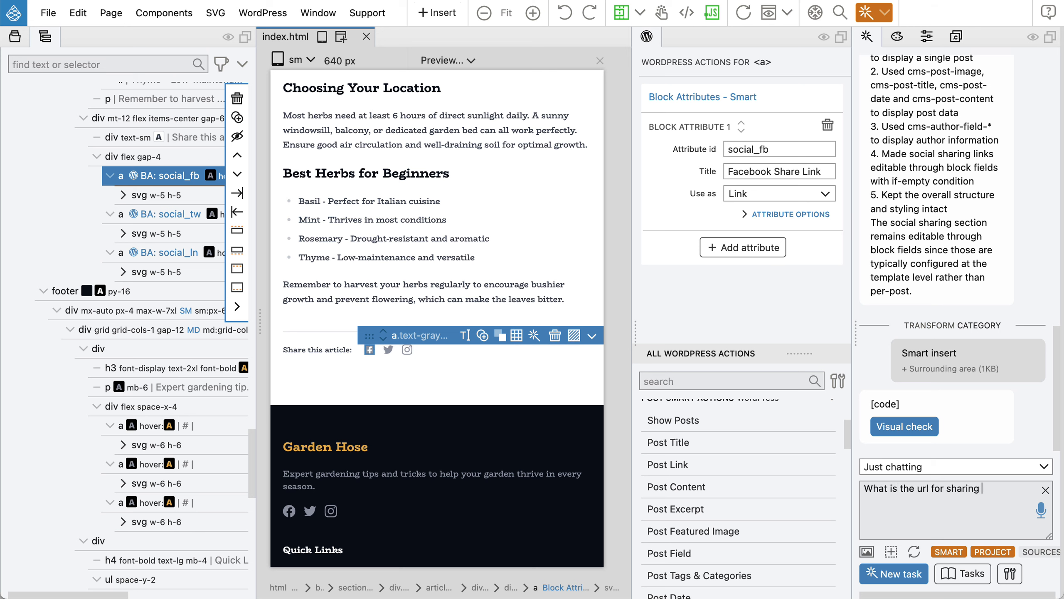
text(a link on FB?)
key(Return)
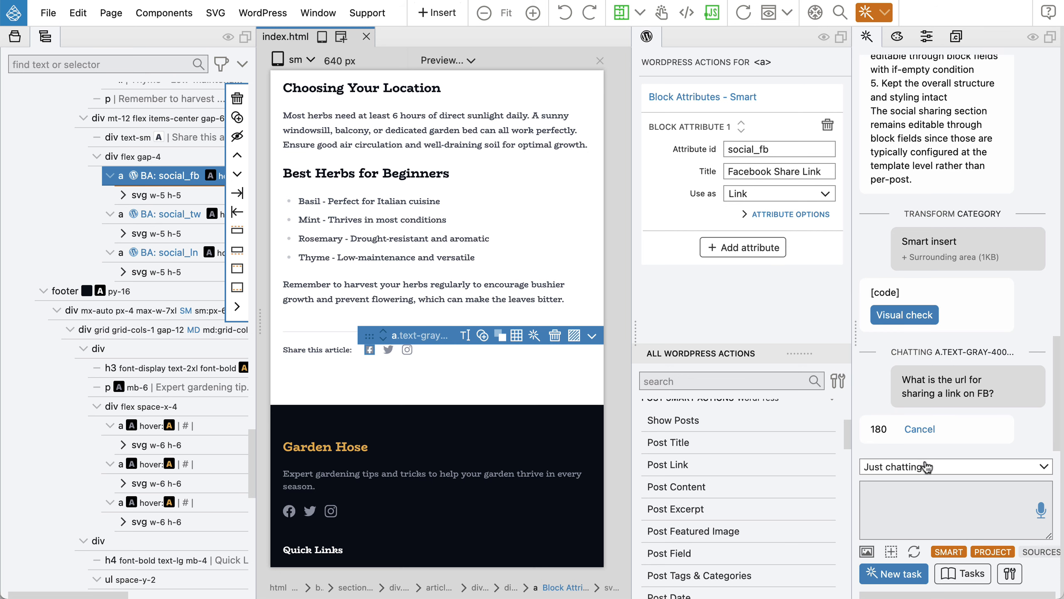
mouse_move(941, 314)
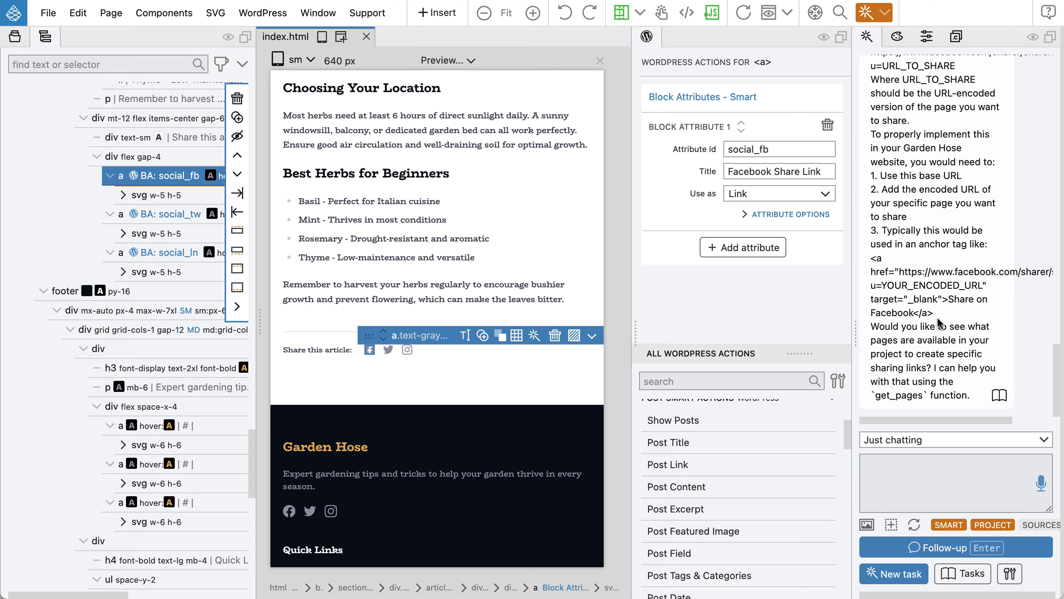
scroll(937, 317, up, 3)
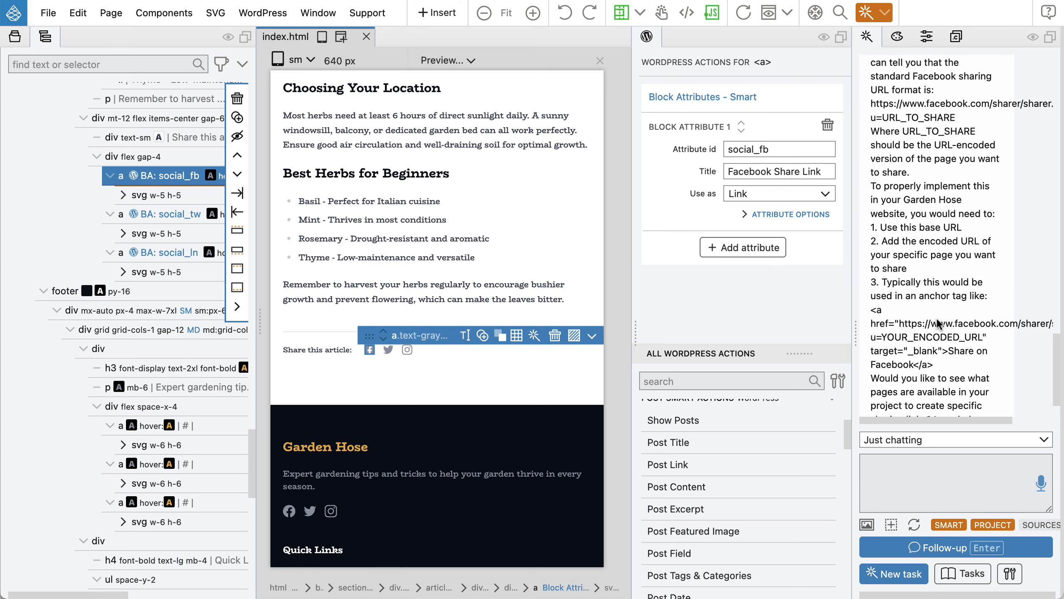
scroll(936, 319, down, 1)
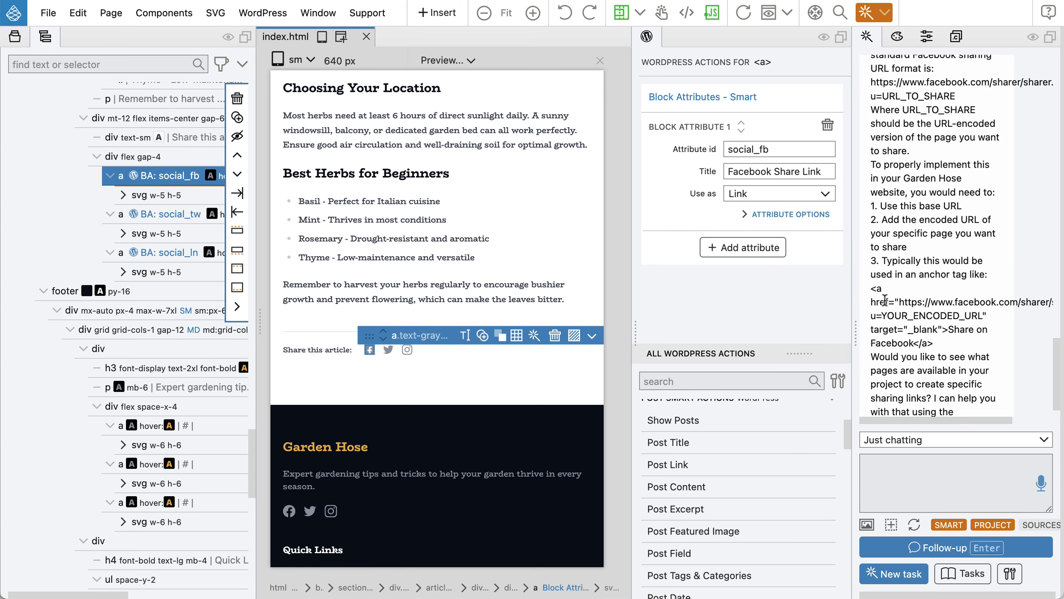
drag(870, 287, 927, 330)
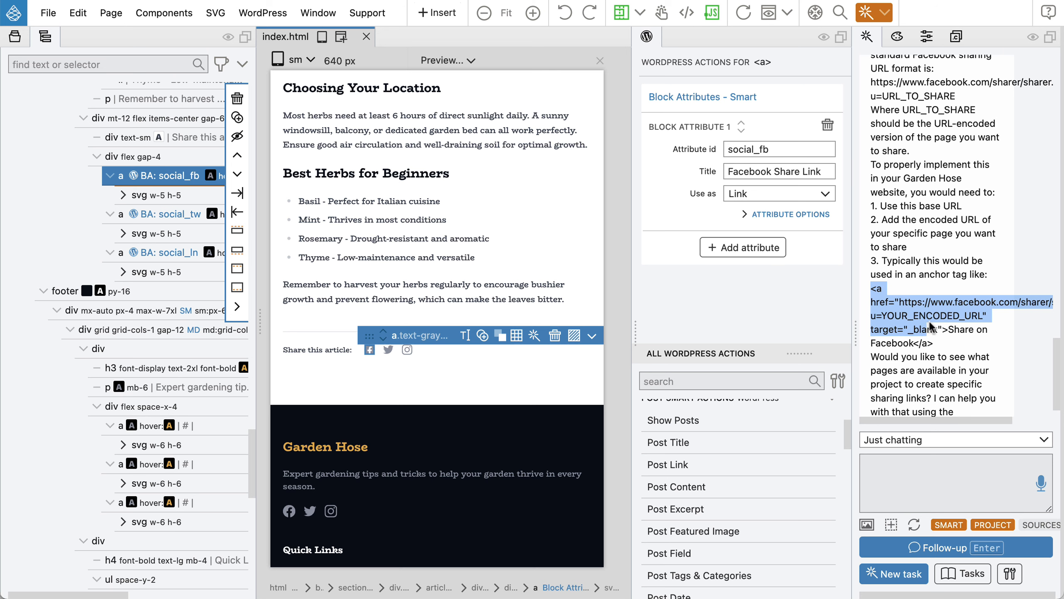
click(929, 327)
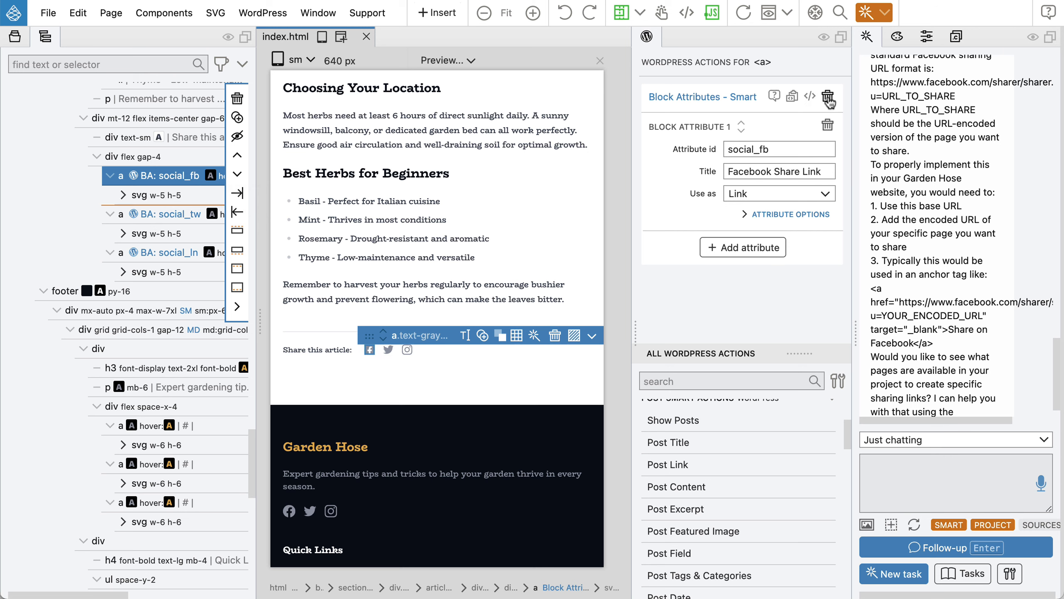
Replace the link's Block Attributes action with a single WordPress Function action.
click(827, 97)
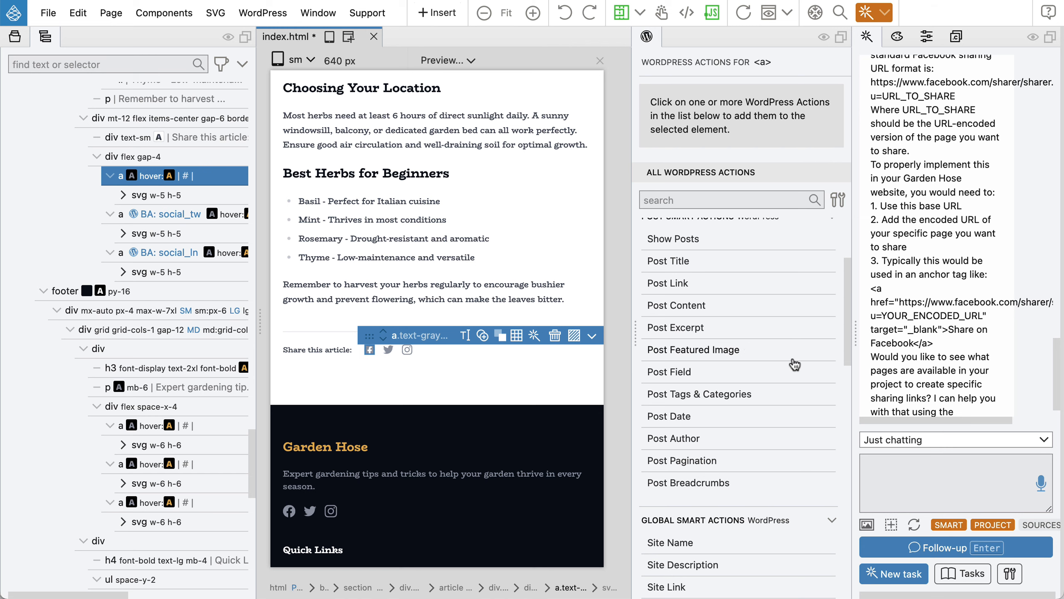
scroll(795, 365, down, 8)
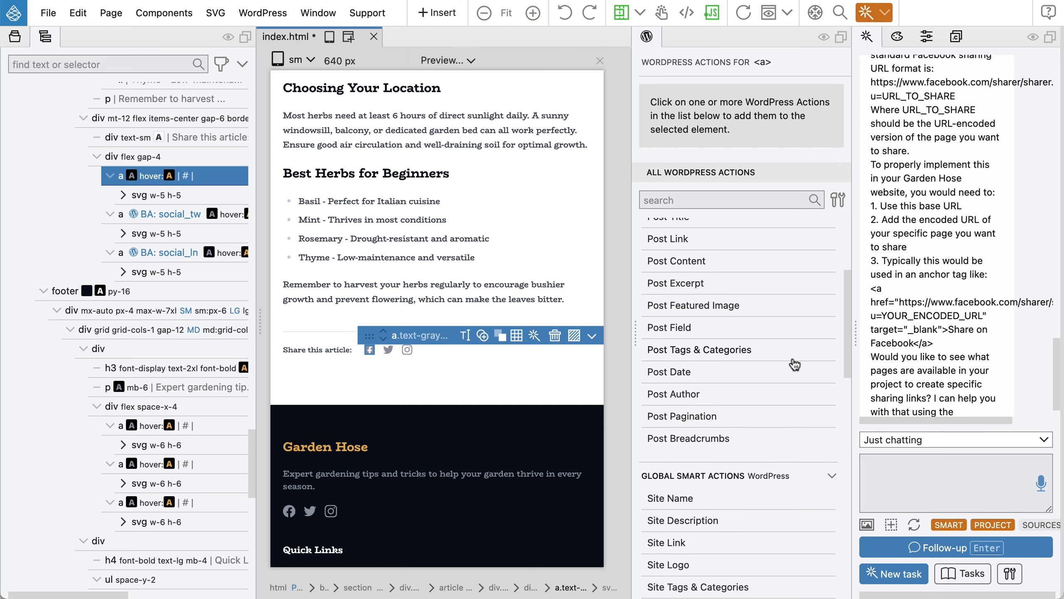
click(663, 450)
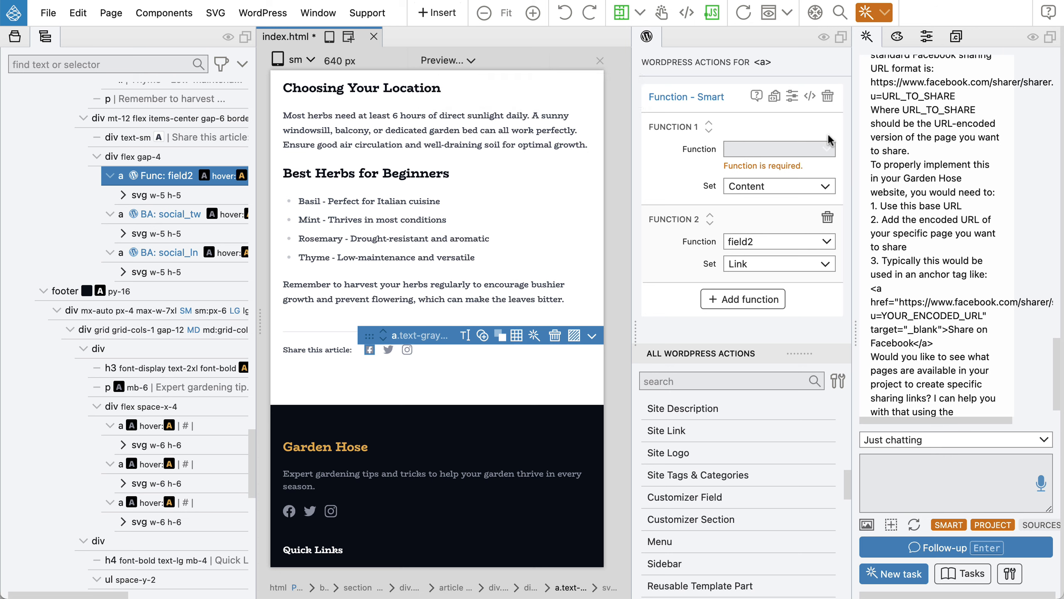
click(828, 217)
Set the Function action to set the Link using Custom code.
click(744, 184)
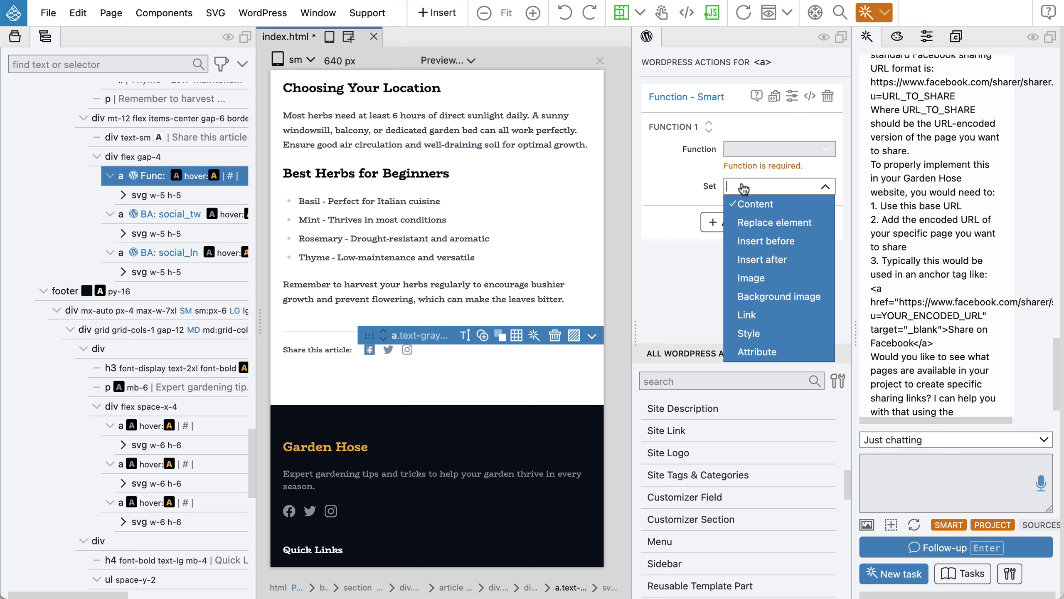
click(765, 322)
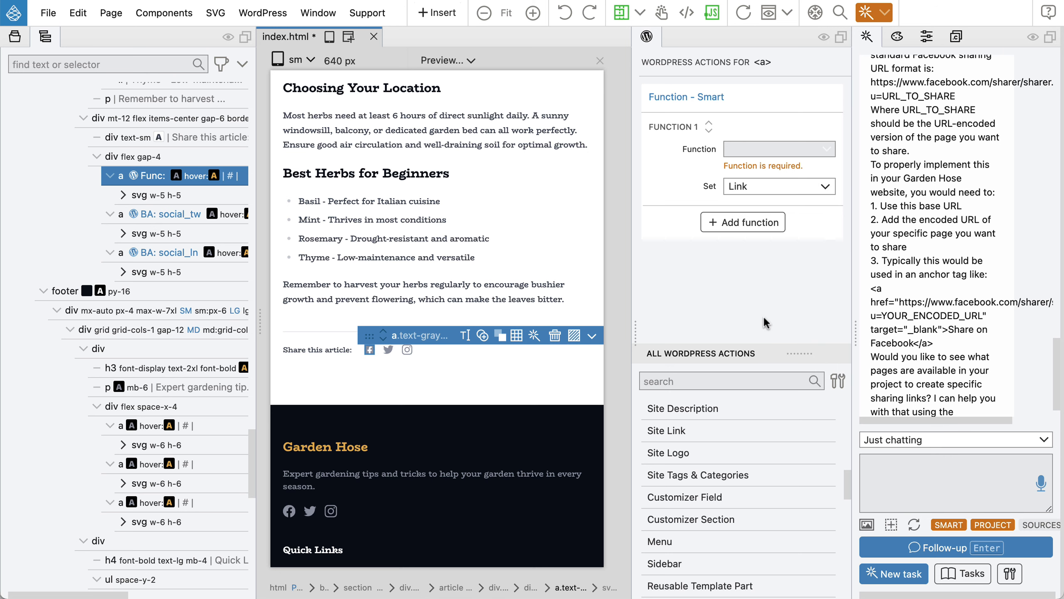
click(750, 150)
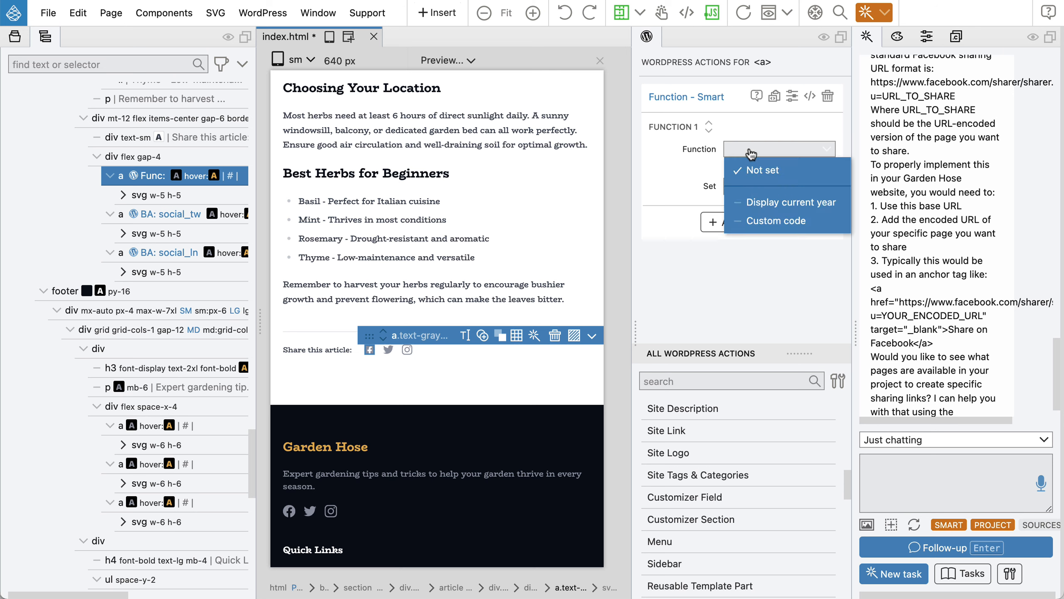
click(758, 219)
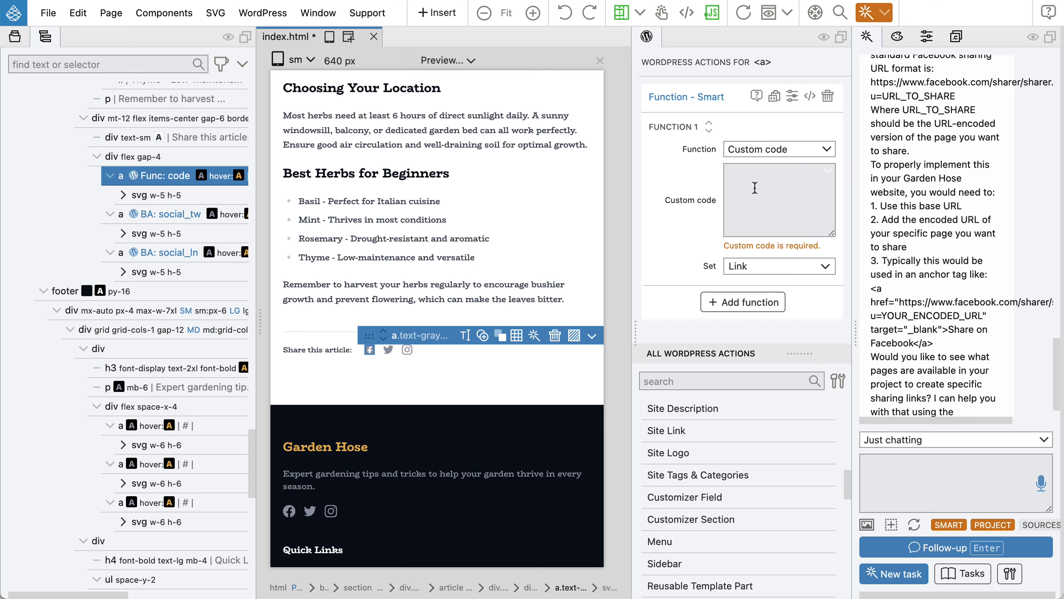
Enter the comment '//share url of the current wp post on fb' in the custom code box.
click(756, 185)
text(//)
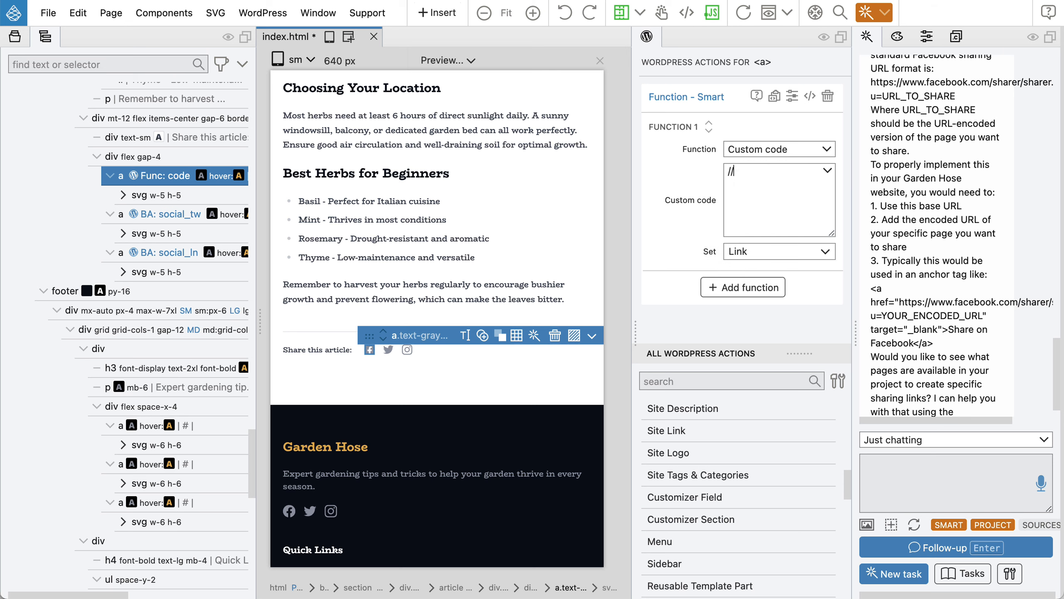
text(share url of the current p)
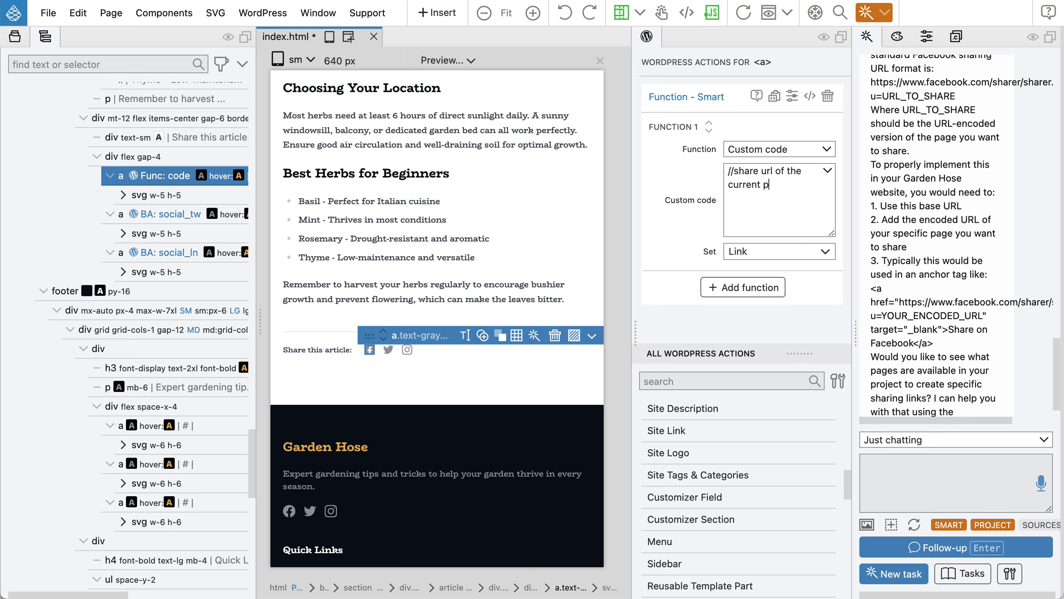
text(ost)
key(BackSpace)
key(BackSpace)
key(BackSpace)
key(BackSpace)
text(wp post on fb)
Inspect the link's cms-function-code attribute in the source code editor, then close it.
double_click(161, 177)
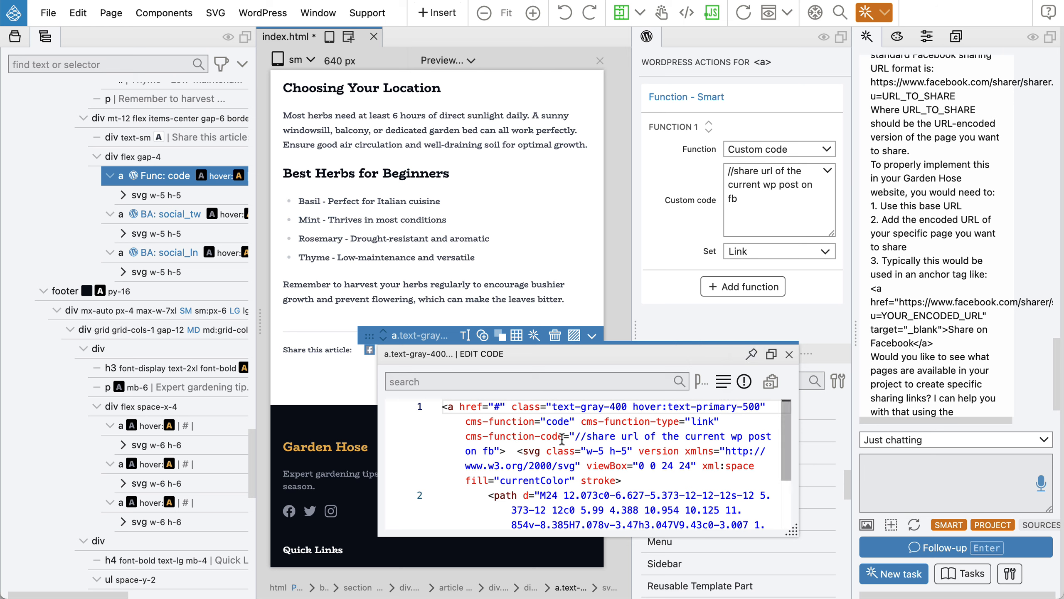
drag(562, 439, 464, 438)
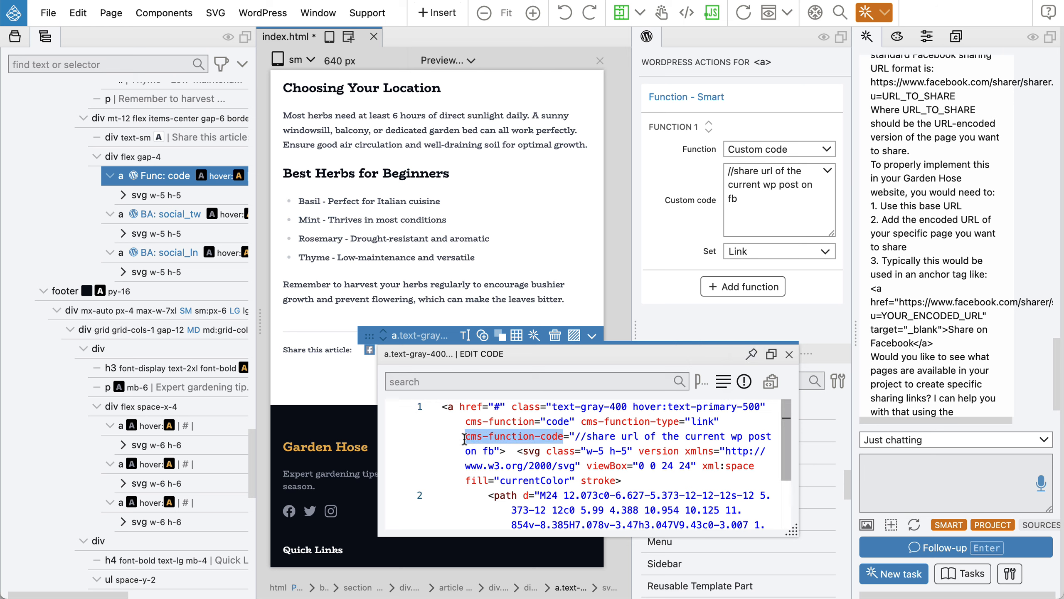
click(789, 354)
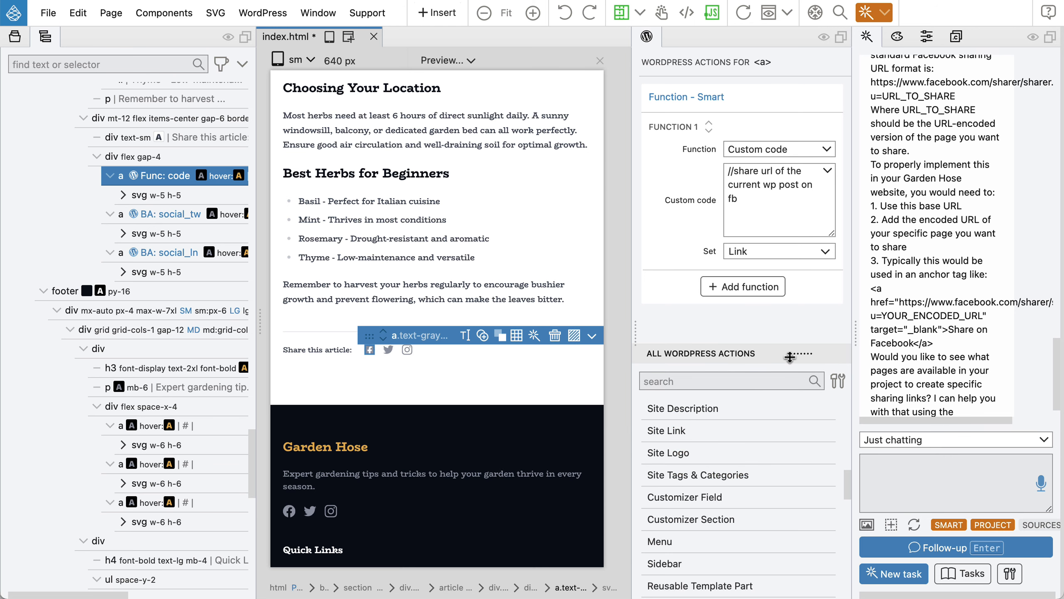
Switch the AI assistant to Transform selected element > Layout and content mode.
click(931, 442)
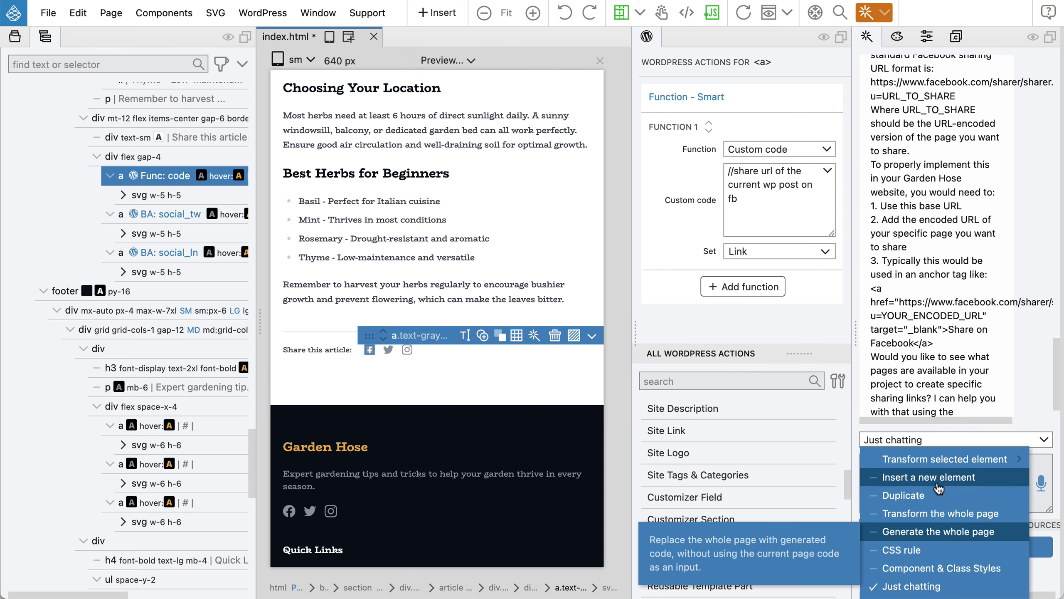
mouse_move(937, 461)
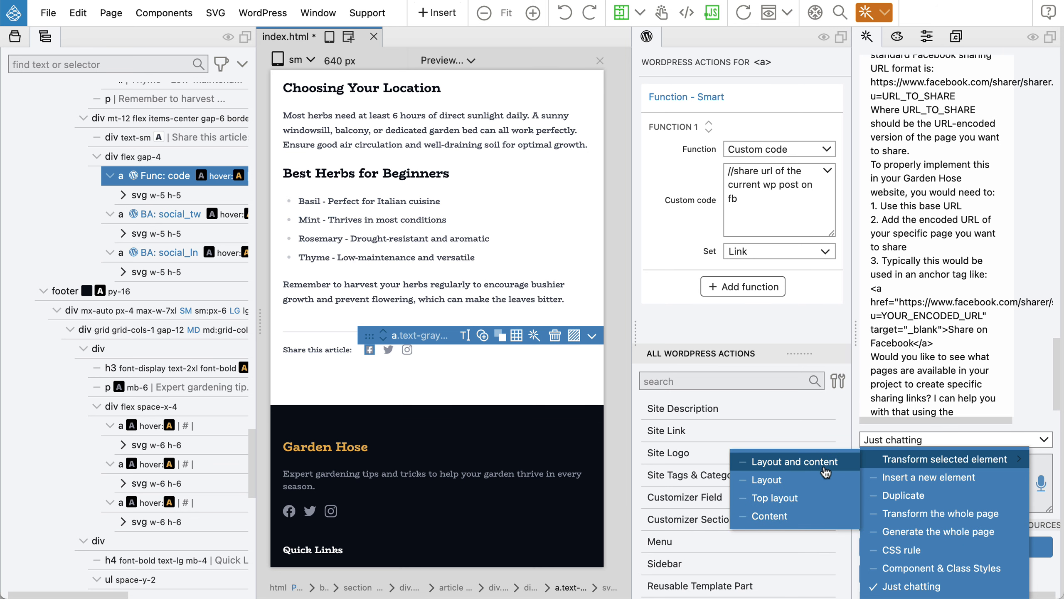
click(803, 468)
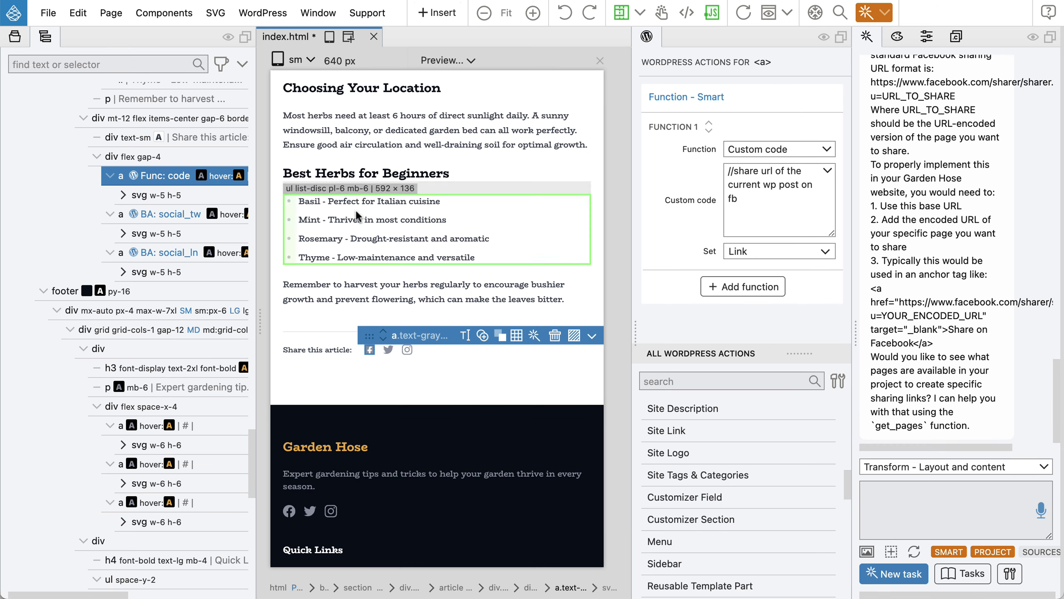
click(901, 501)
Have the AI put the Facebook sharer URL with urlencode(get_permalink()) in the link's custom code, then save and export.
text(I)
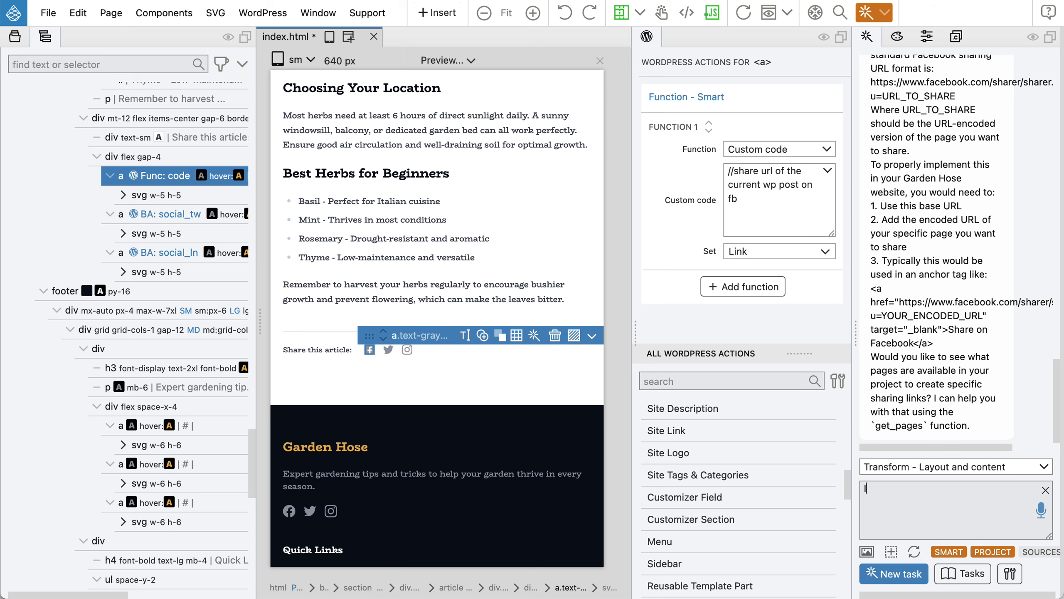
text(mplement the one liner php code)
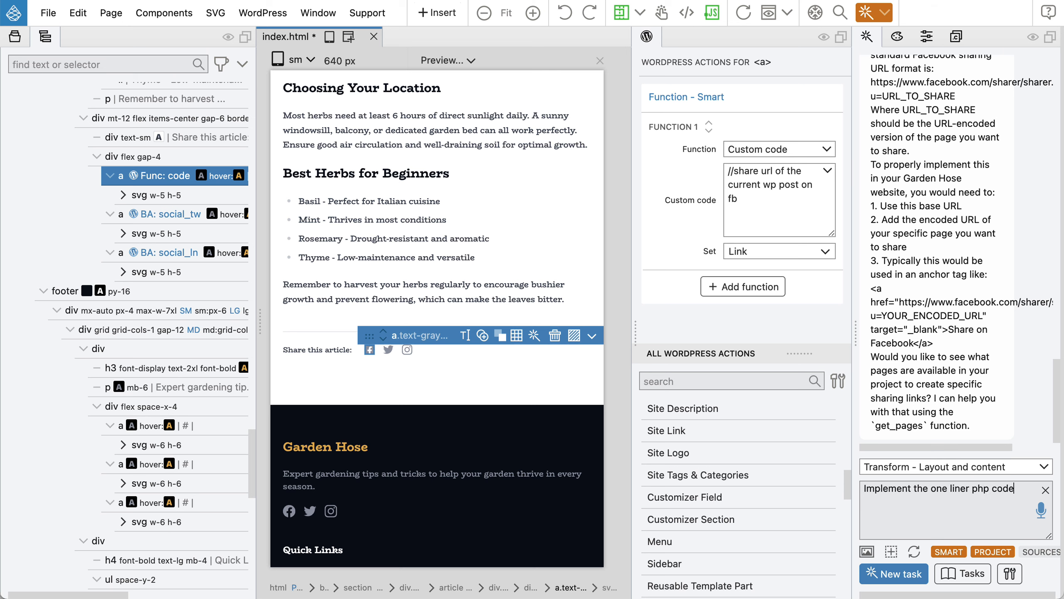
text( and put in that attribute)
key(Return)
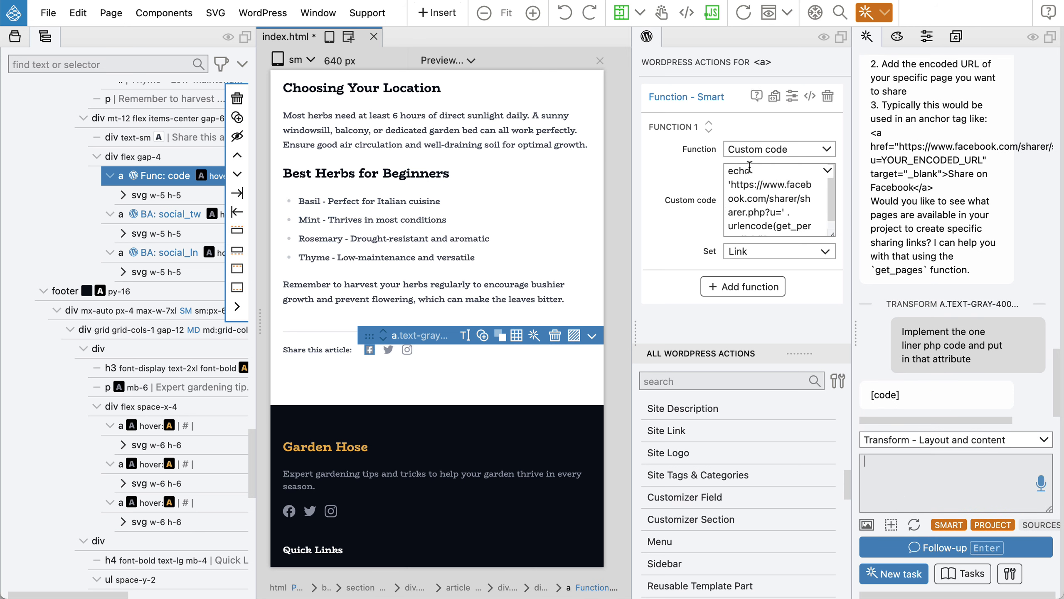
scroll(759, 189, down, 1)
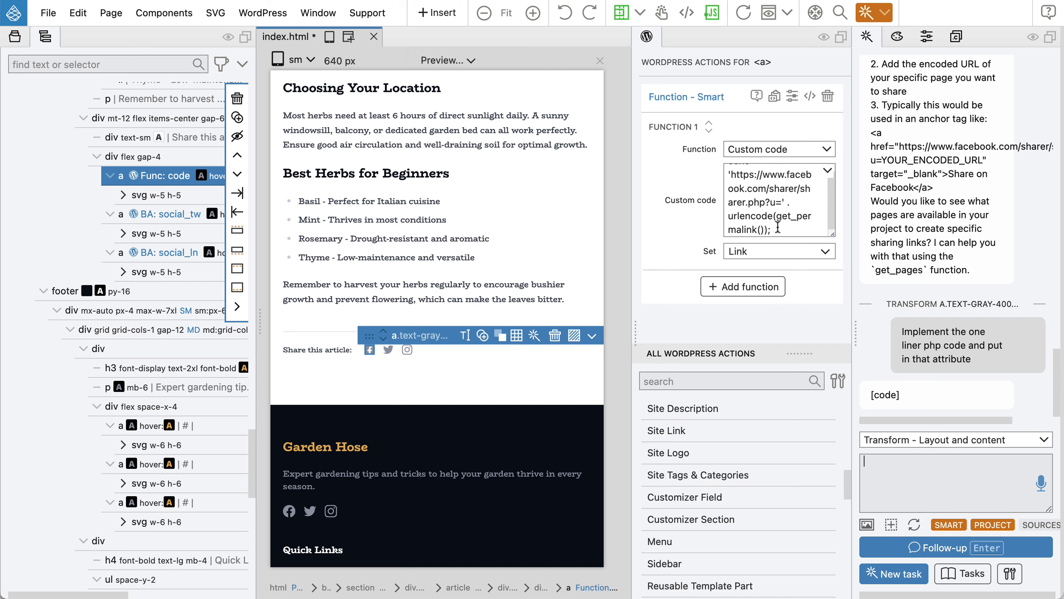
scroll(778, 227, up, 1)
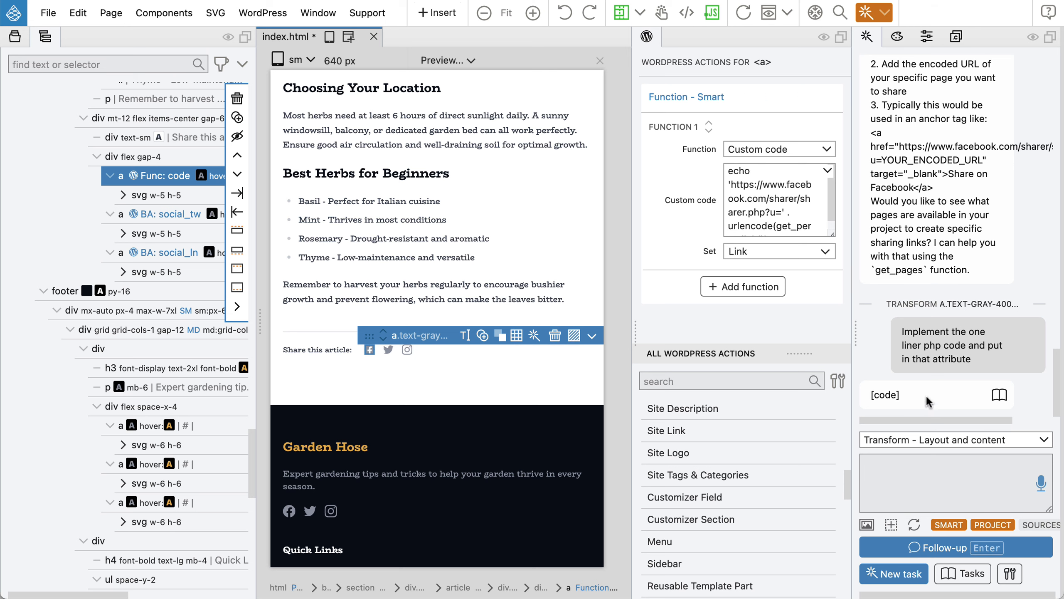
key(super+s)
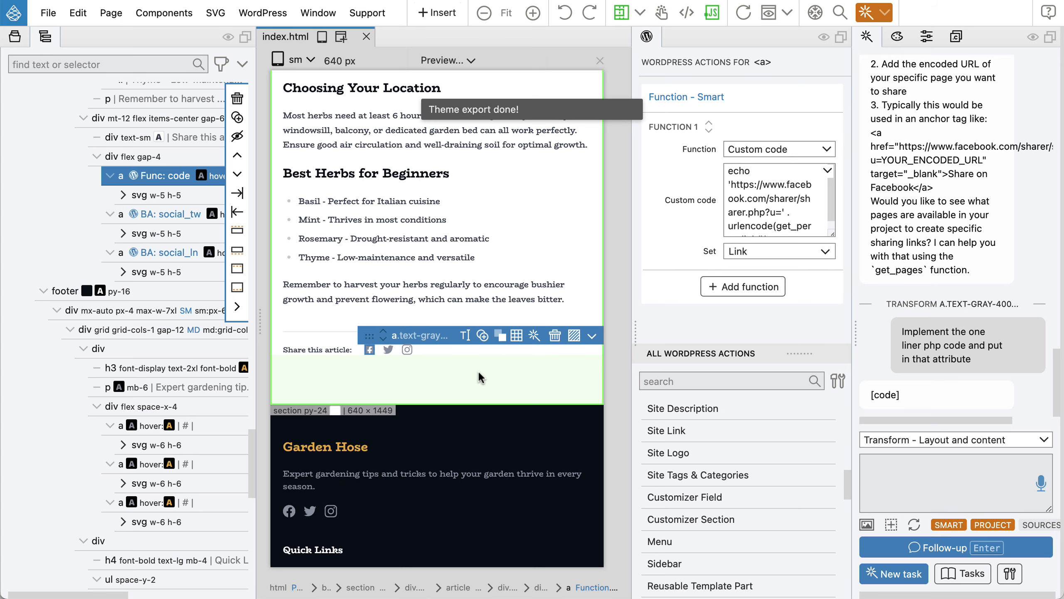
key(super+Tab)
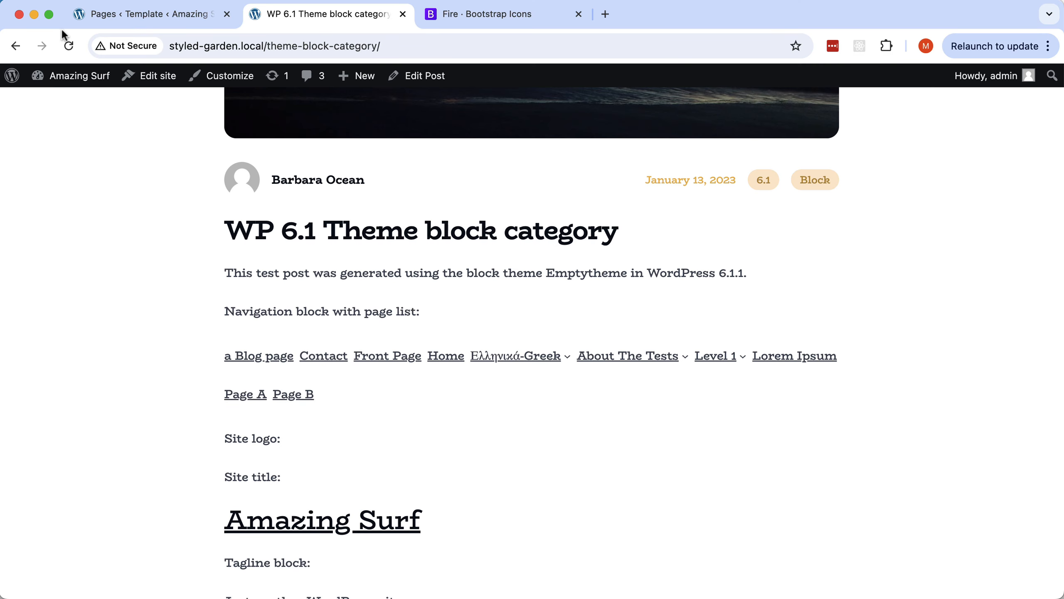
Reload the post and open its Facebook share link from the share area.
click(70, 44)
scroll(197, 266, down, 20)
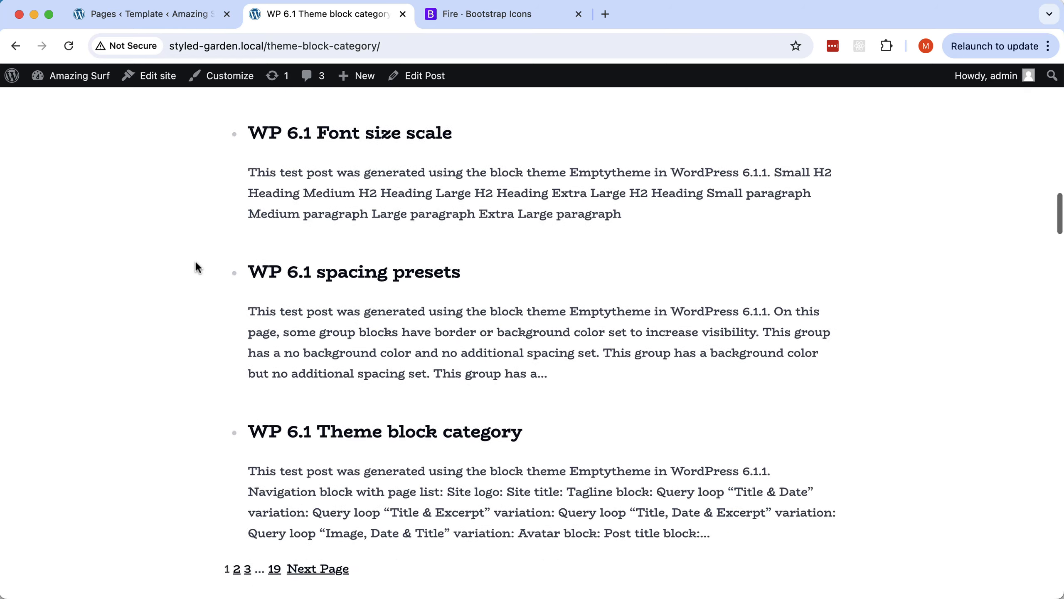
scroll(197, 266, down, 20)
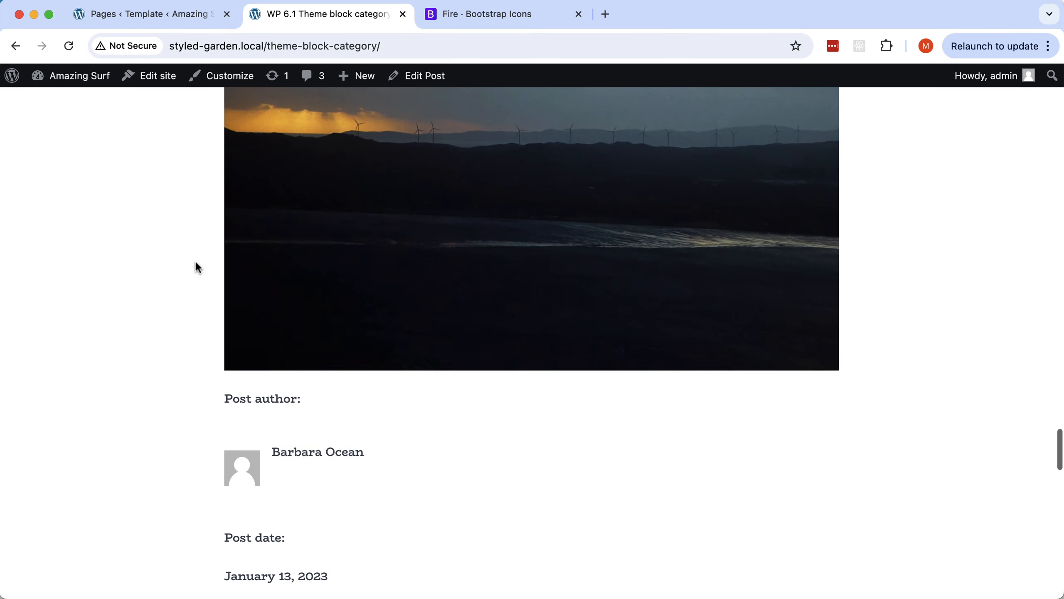
scroll(198, 267, down, 20)
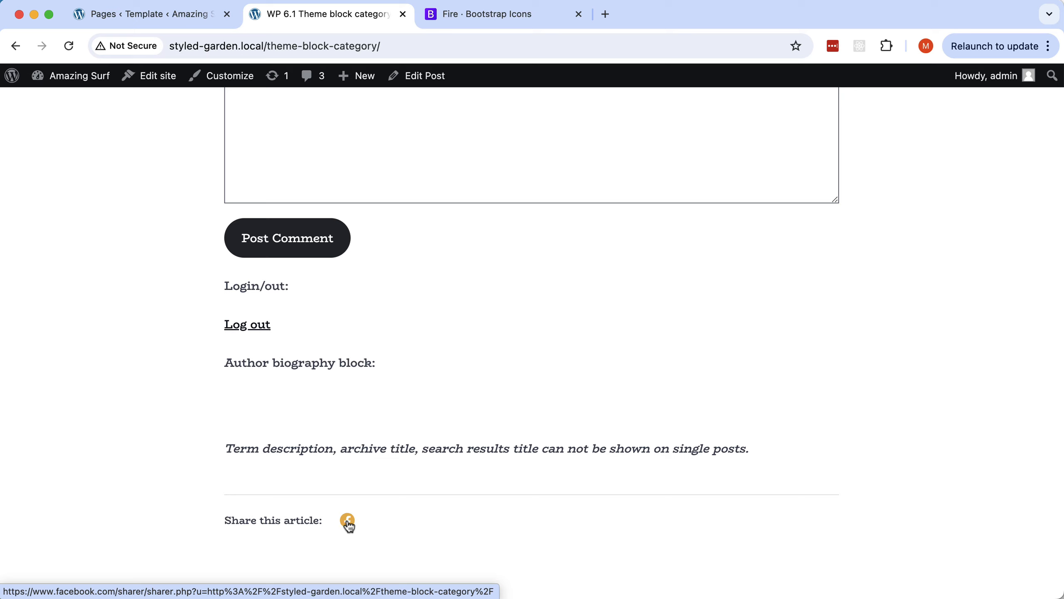
click(347, 522)
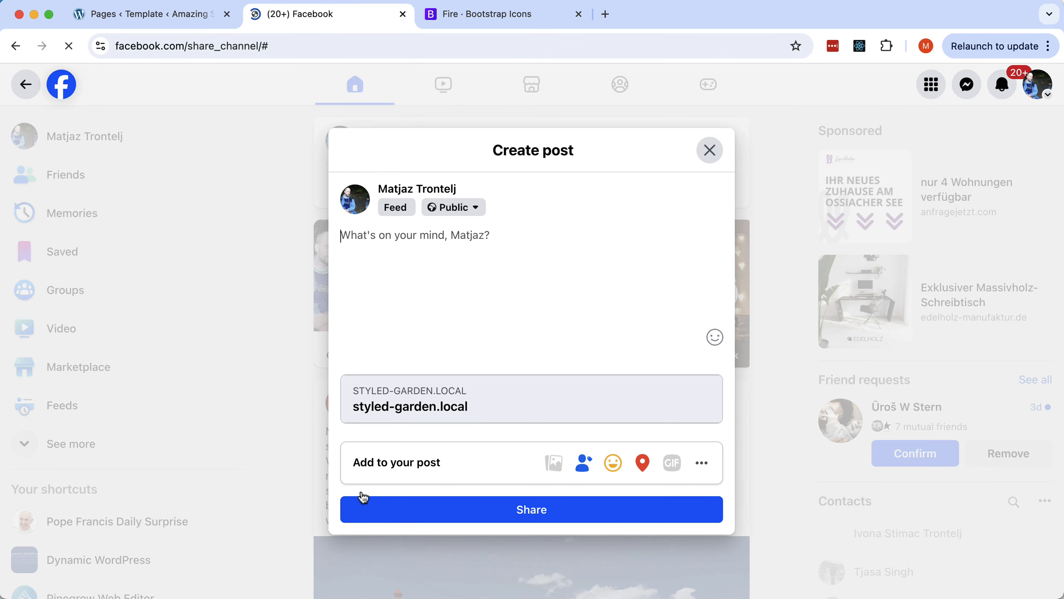
Close Facebook's Create post dialog and return to the post, confirming Leave.
click(707, 150)
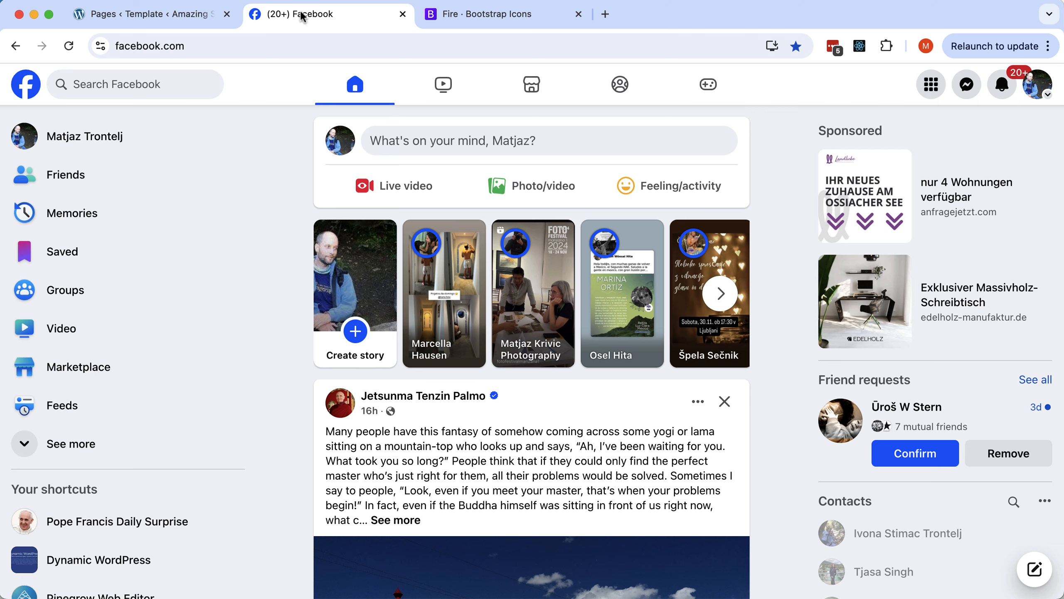
click(14, 47)
click(15, 47)
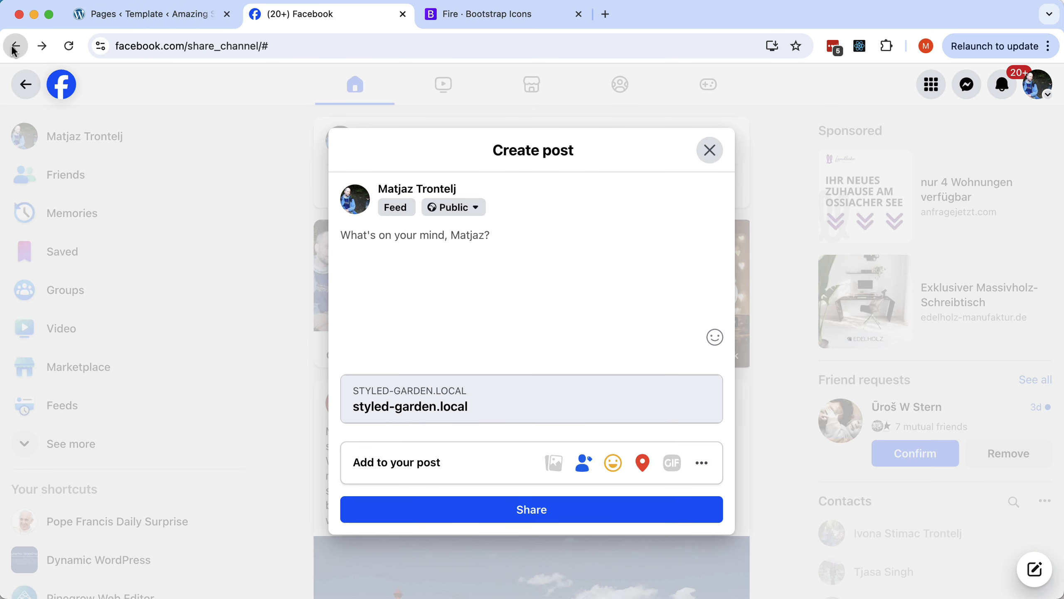
click(665, 318)
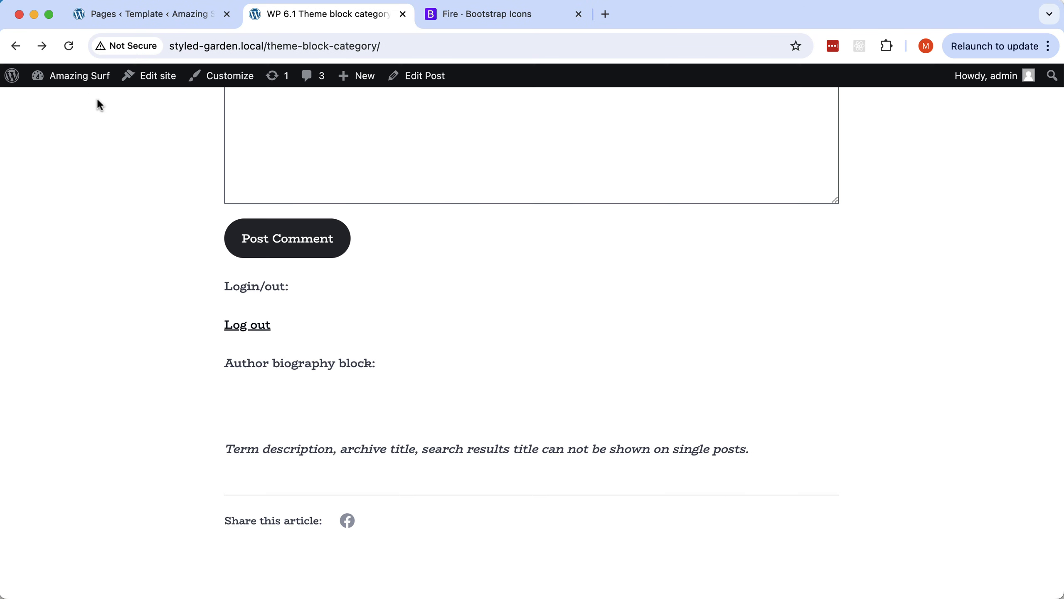
Remove the Block Attributes actions from the Twitter and third share links and select their container.
key(super+Tab)
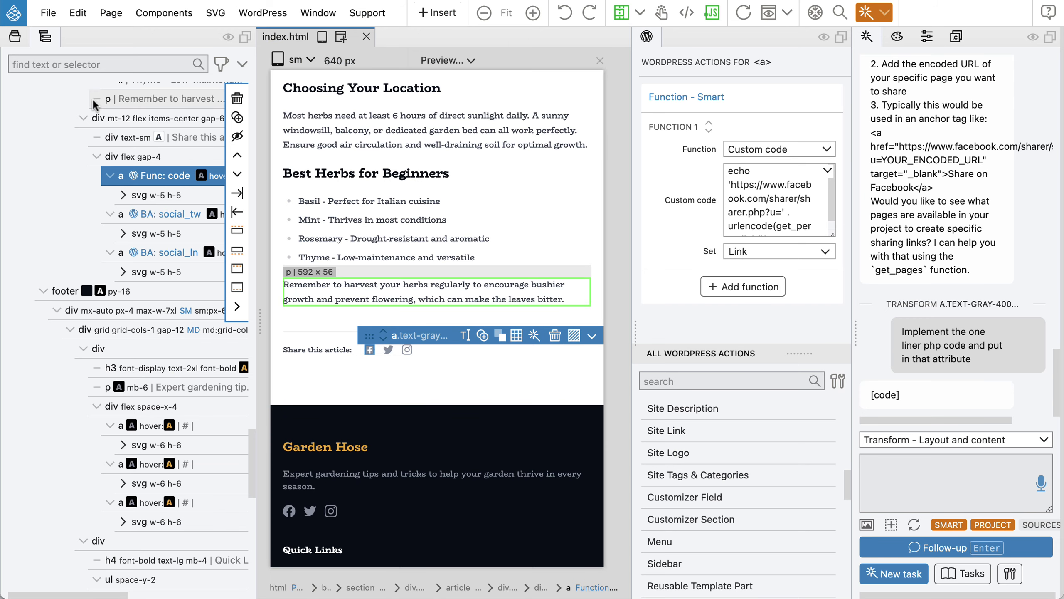
scroll(146, 164, up, 1)
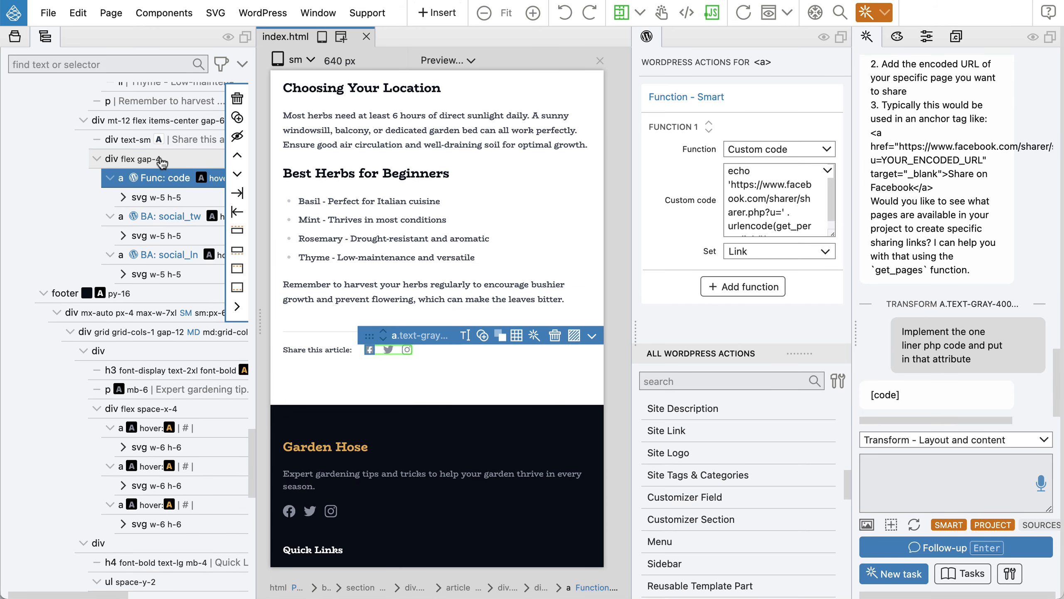
click(170, 217)
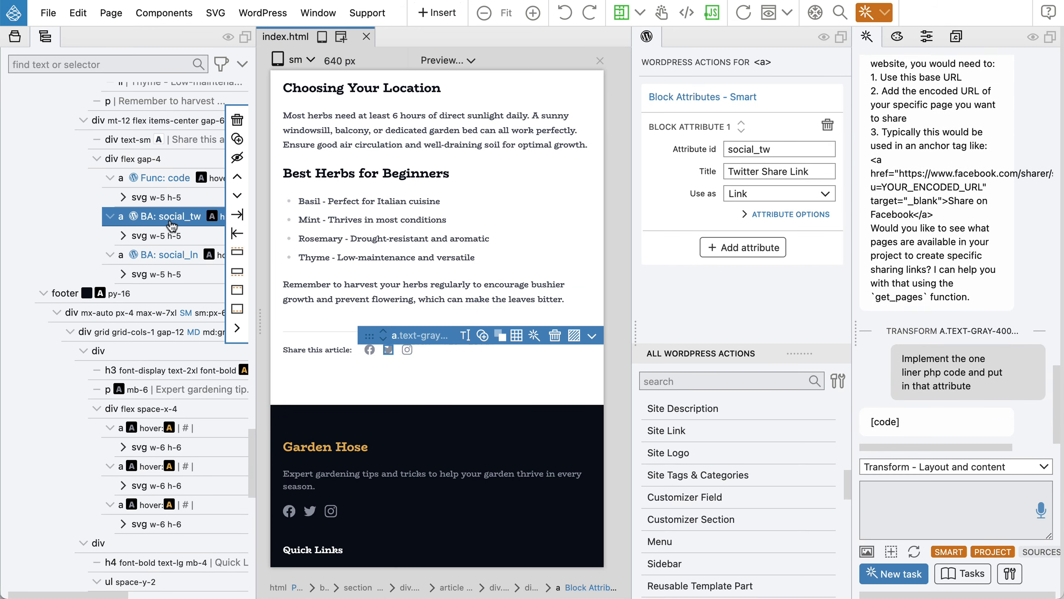
mouse_move(787, 110)
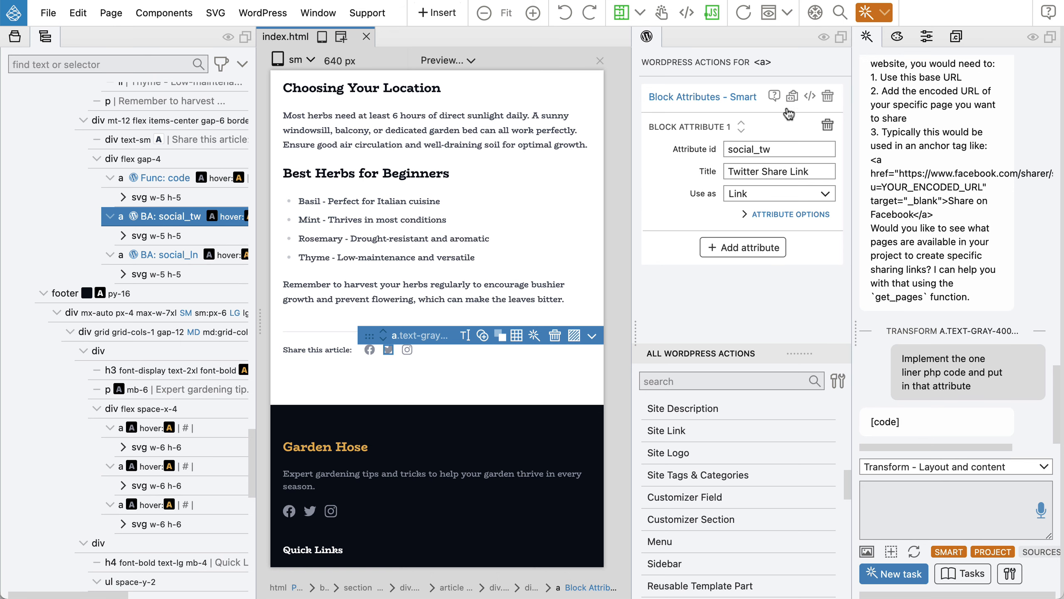
click(828, 99)
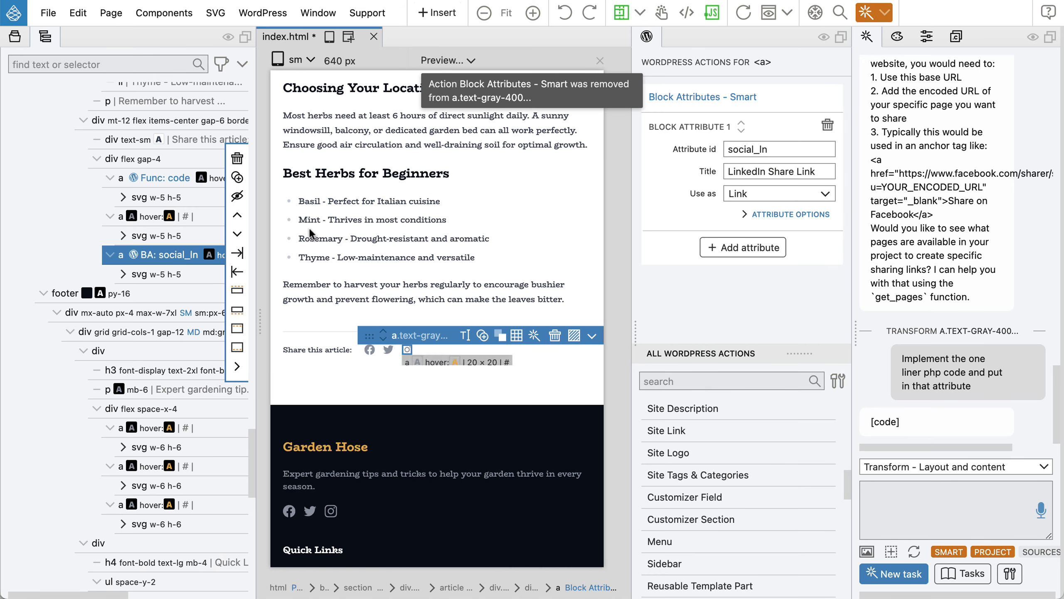
click(828, 96)
click(135, 159)
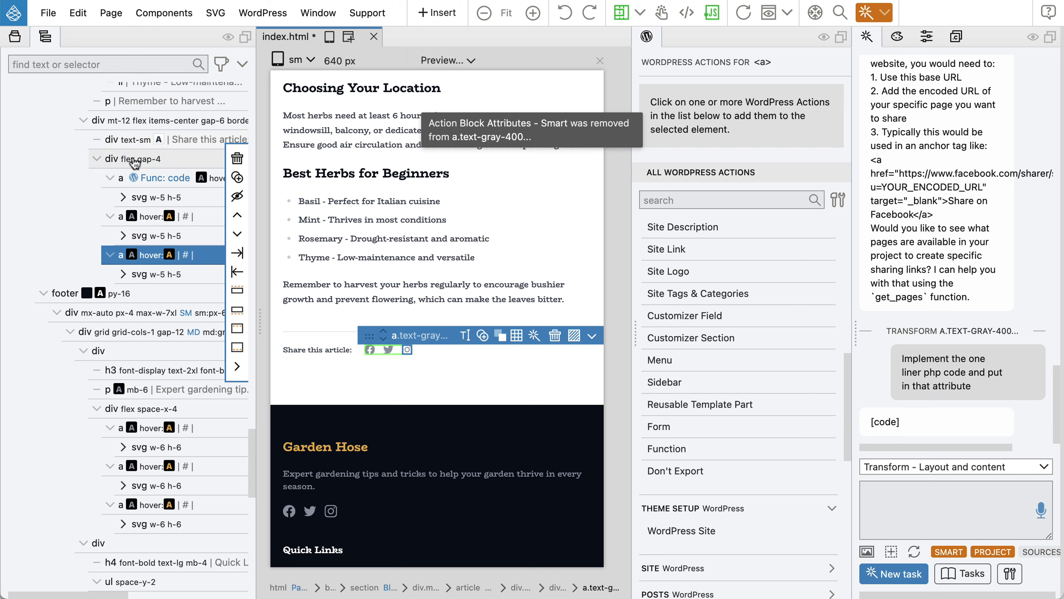
Ask the AI to 'implement same sharing as for FB also for the other two' and review both links' code.
click(871, 507)
text(implement)
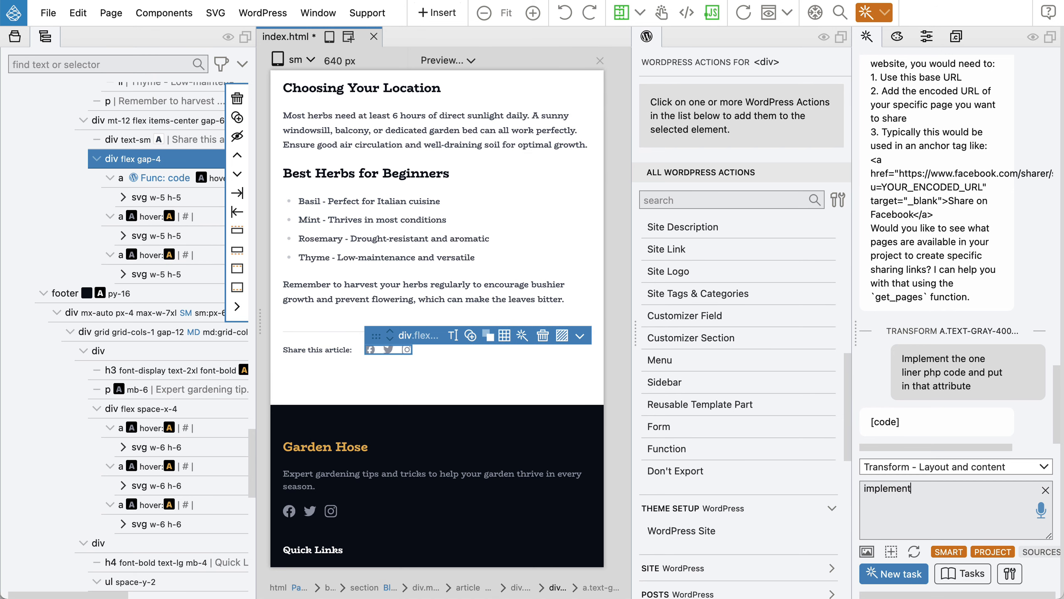
text( same sharing as for FB also )
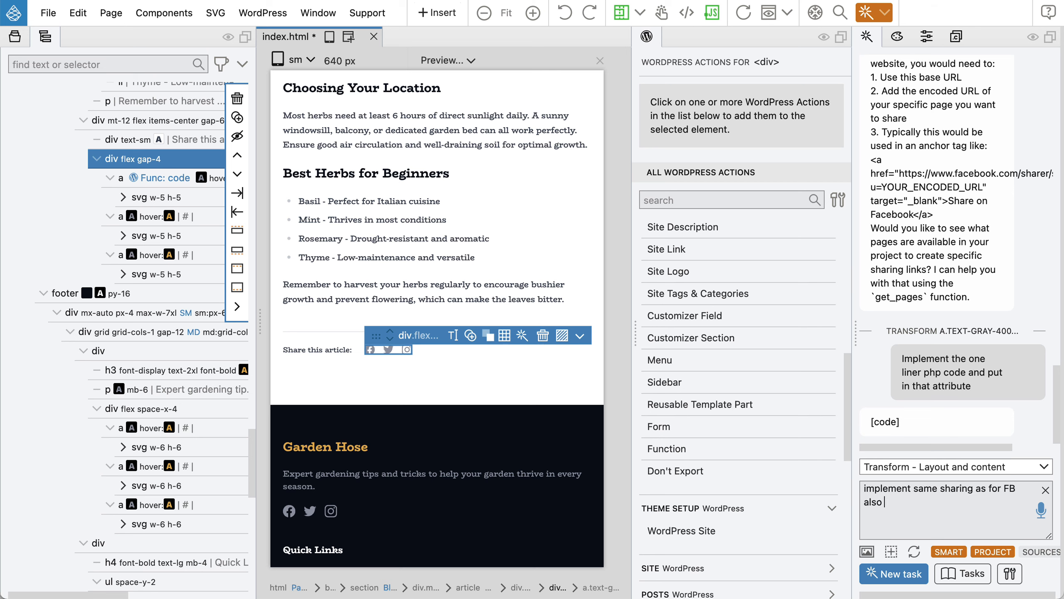
text(for the other two)
key(Return)
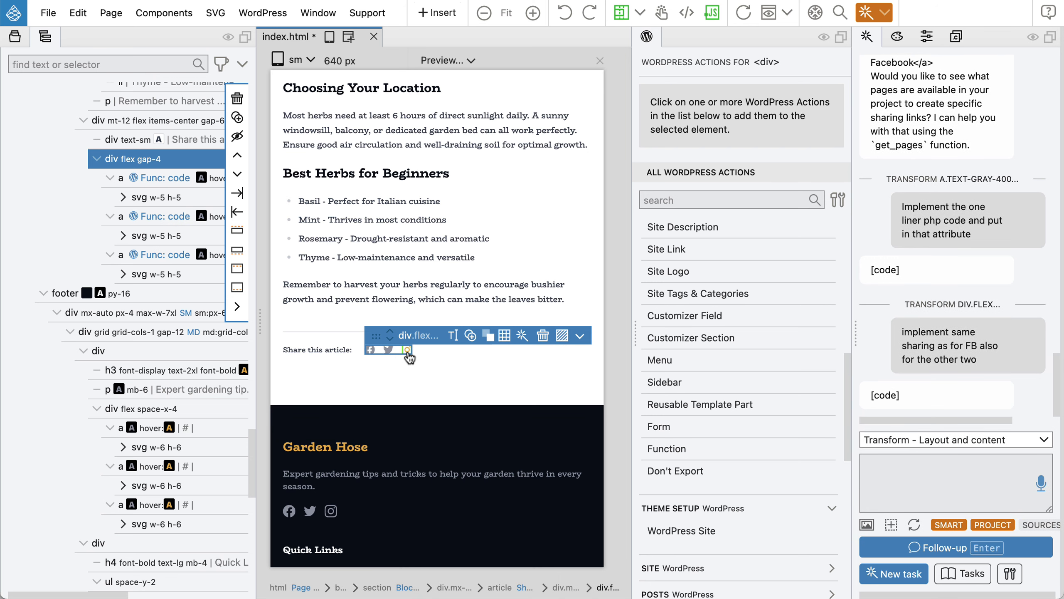
click(154, 218)
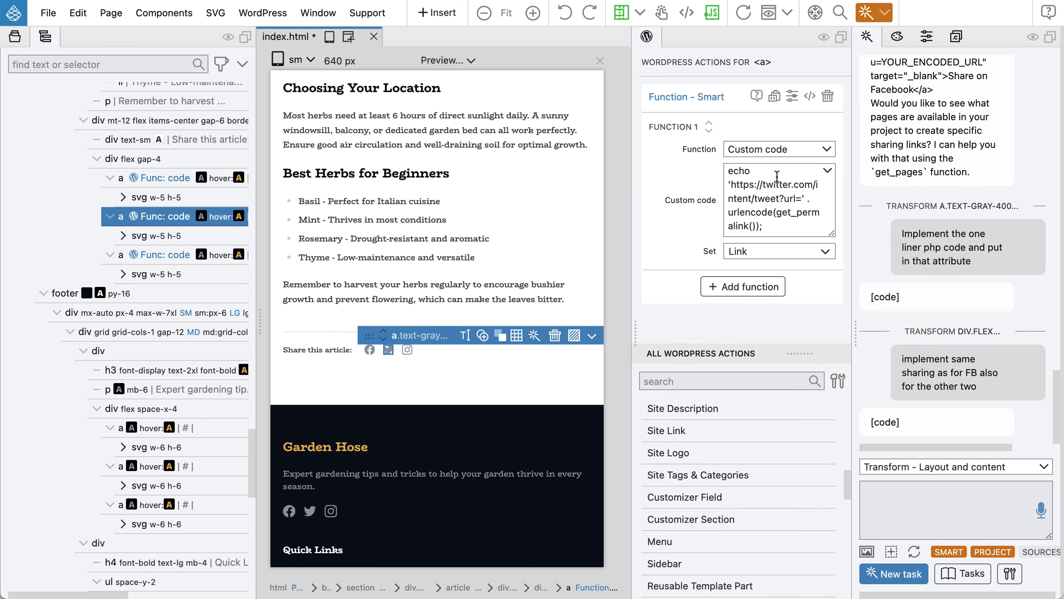
click(156, 255)
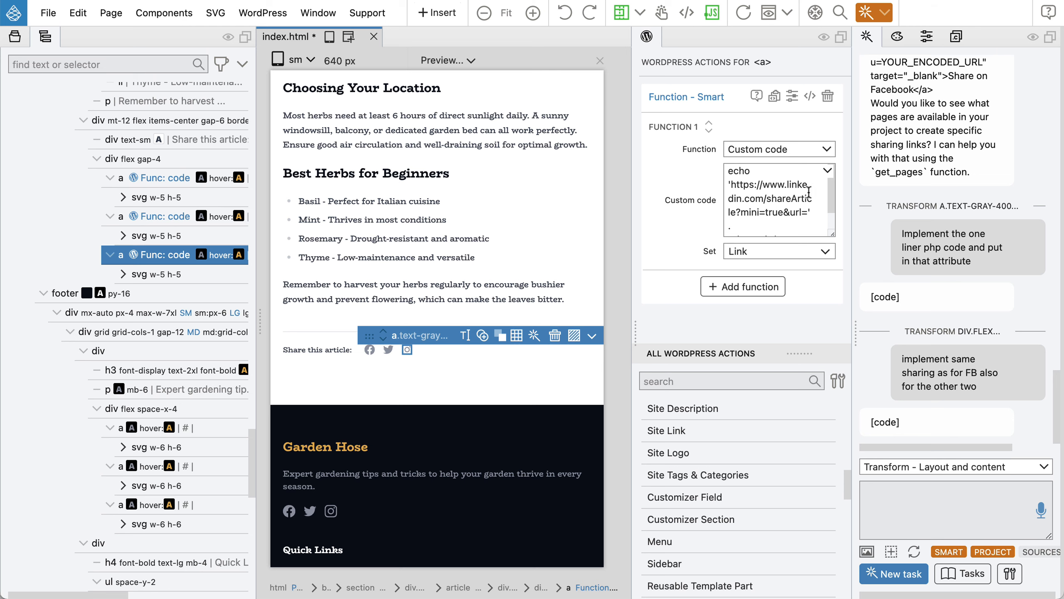
click(140, 163)
click(898, 468)
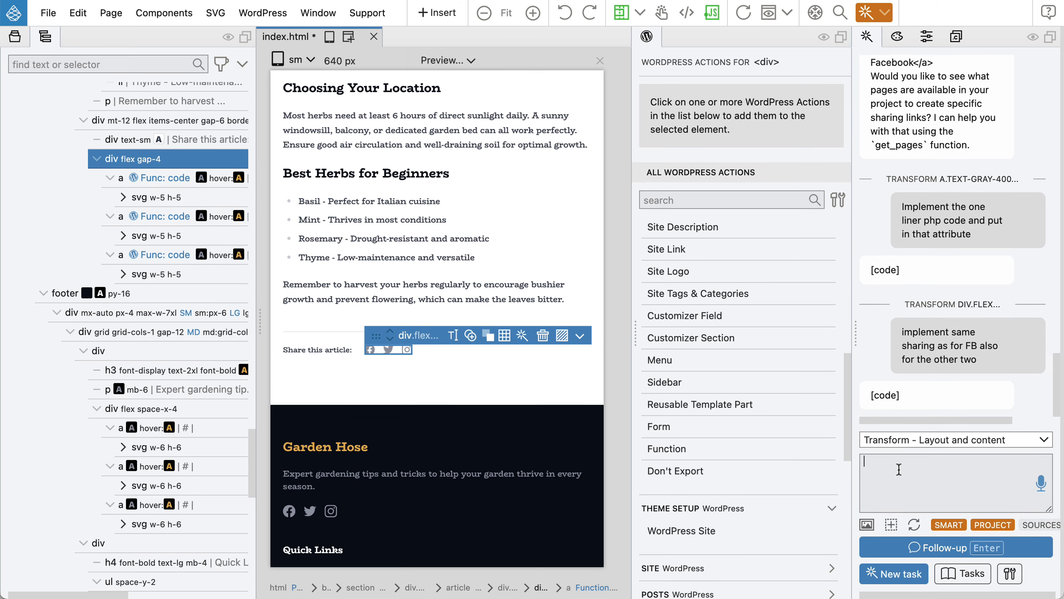
Tell the AI 'the last one is instagram', check the third link's Instagram share code, and save.
text(the last one is instagram)
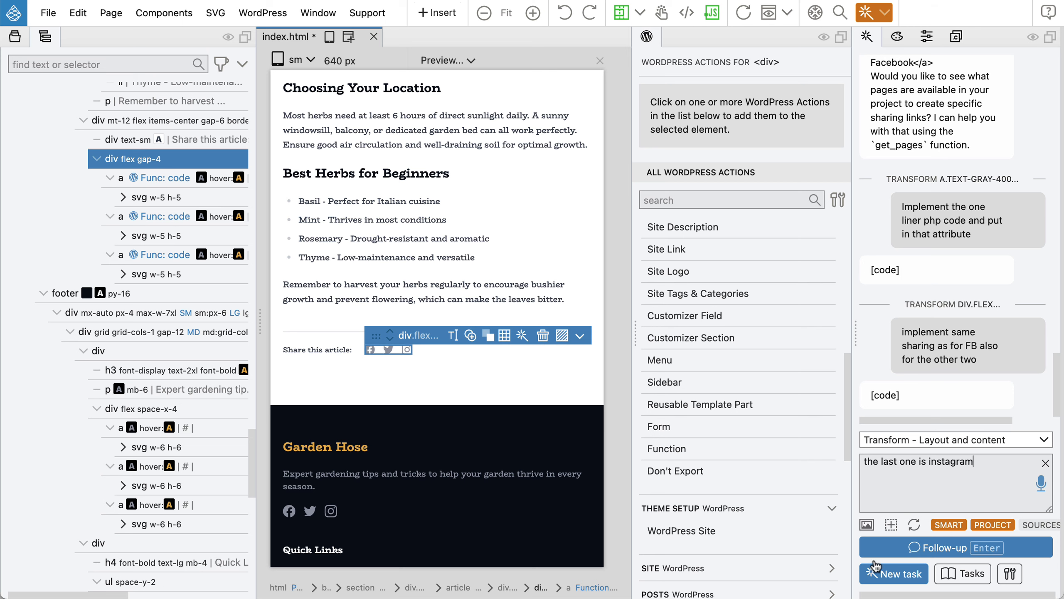
click(934, 547)
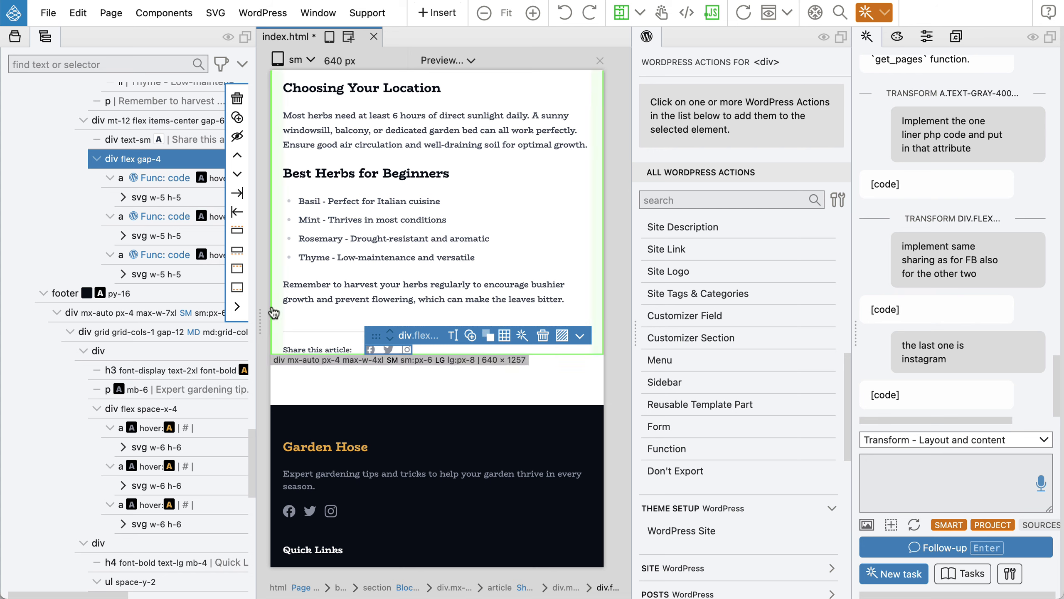
click(146, 256)
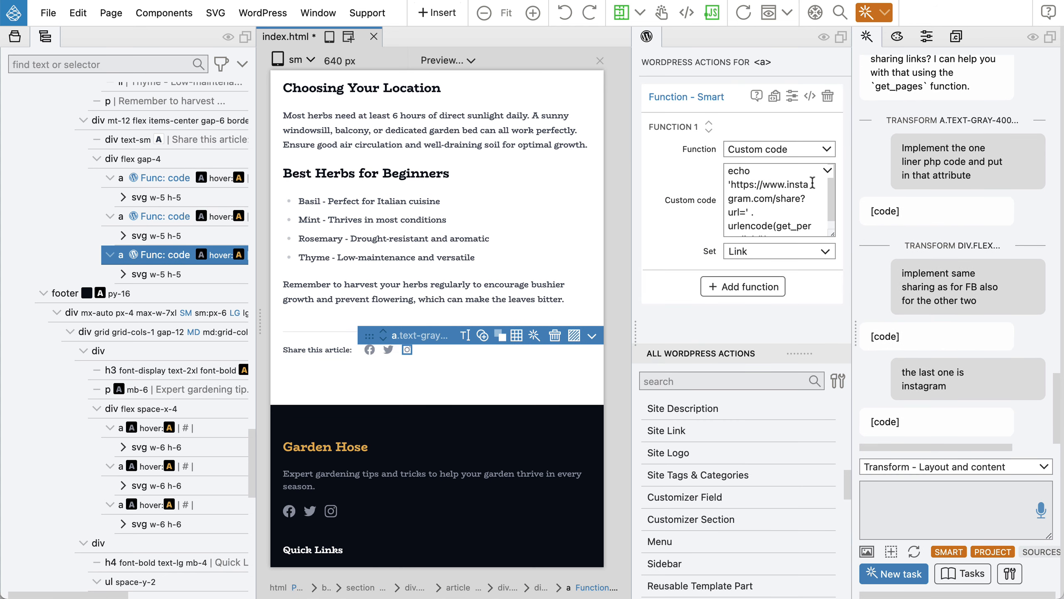
scroll(796, 208, down, 1)
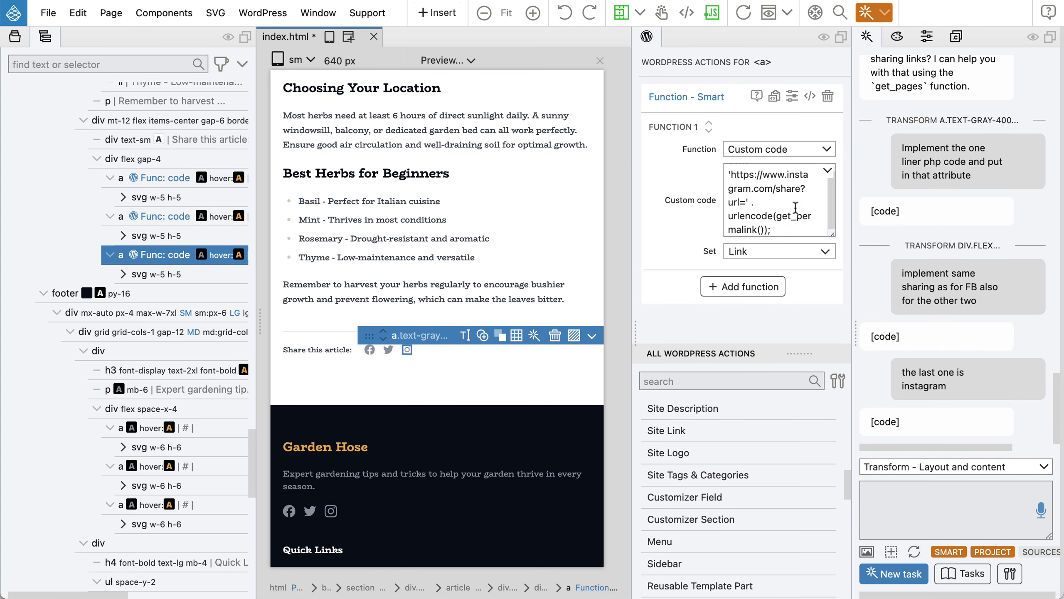
scroll(795, 208, up, 1)
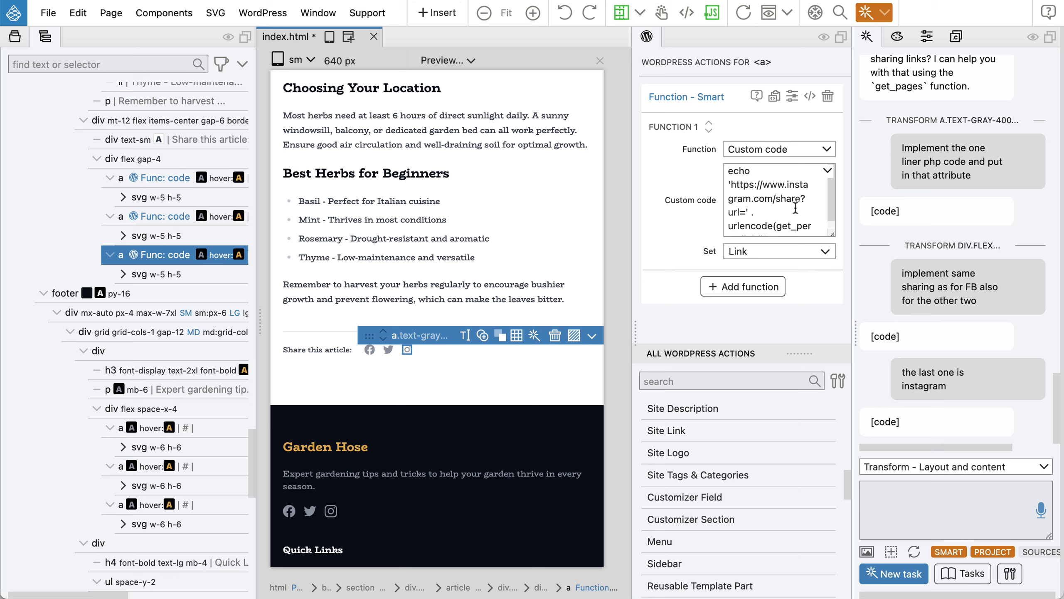
key(cmd+s)
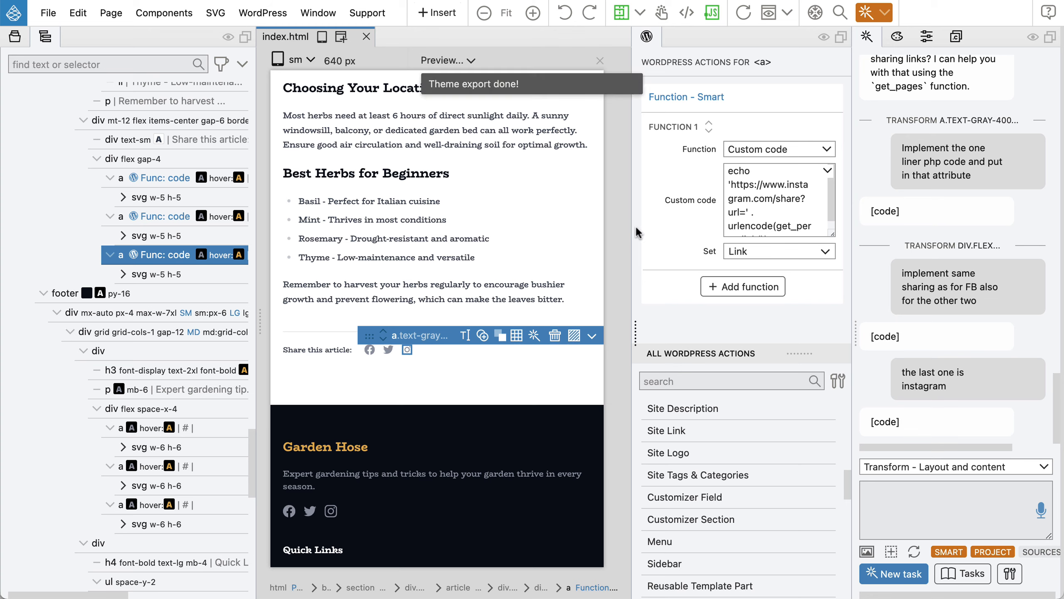
key(super+Tab)
Reload the post and test the Twitter share link, then the Instagram share link.
click(63, 51)
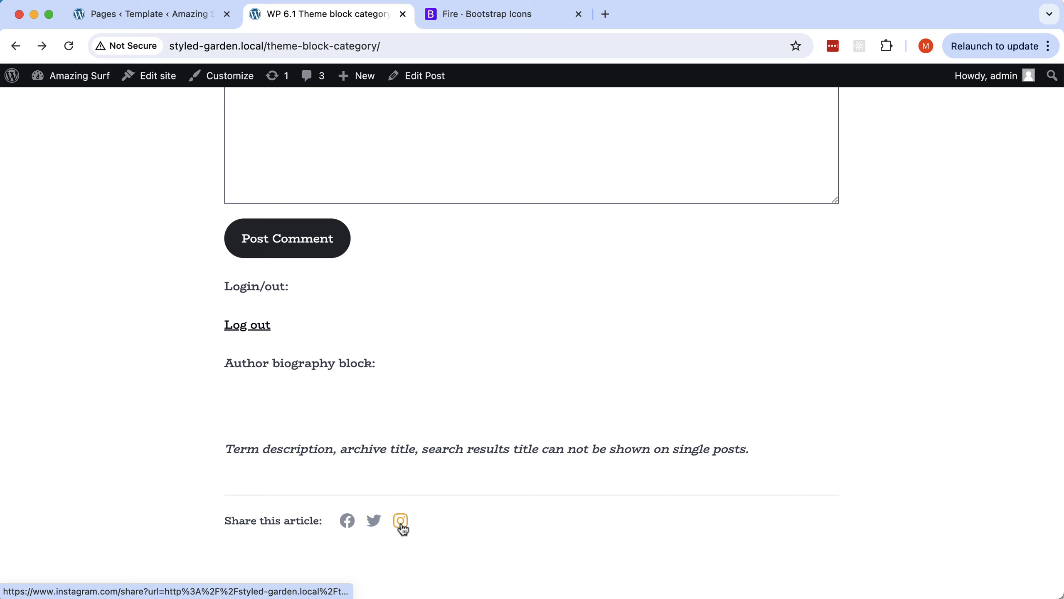
click(372, 521)
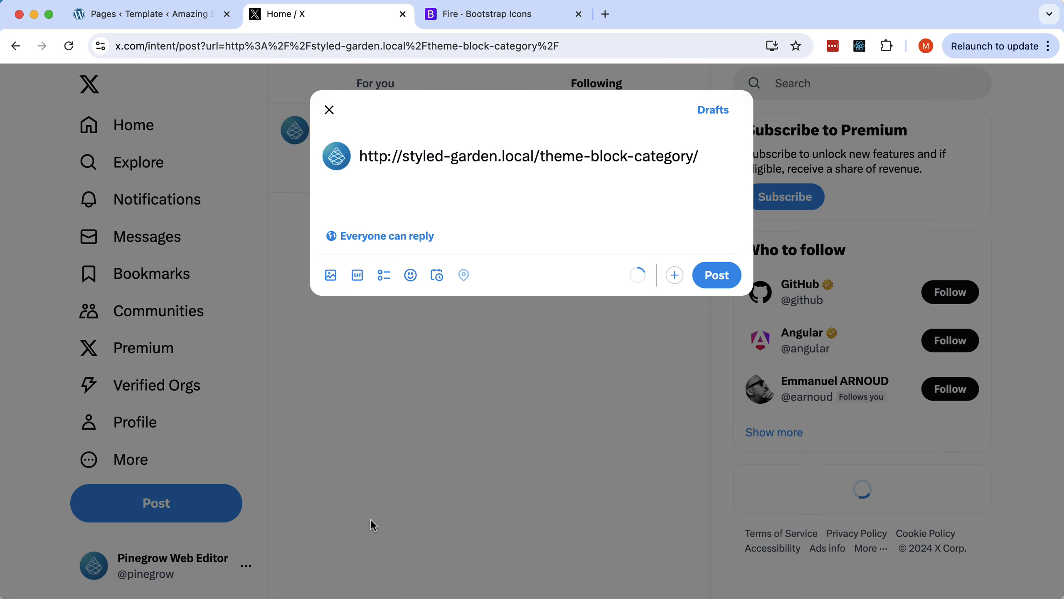
click(15, 46)
click(401, 522)
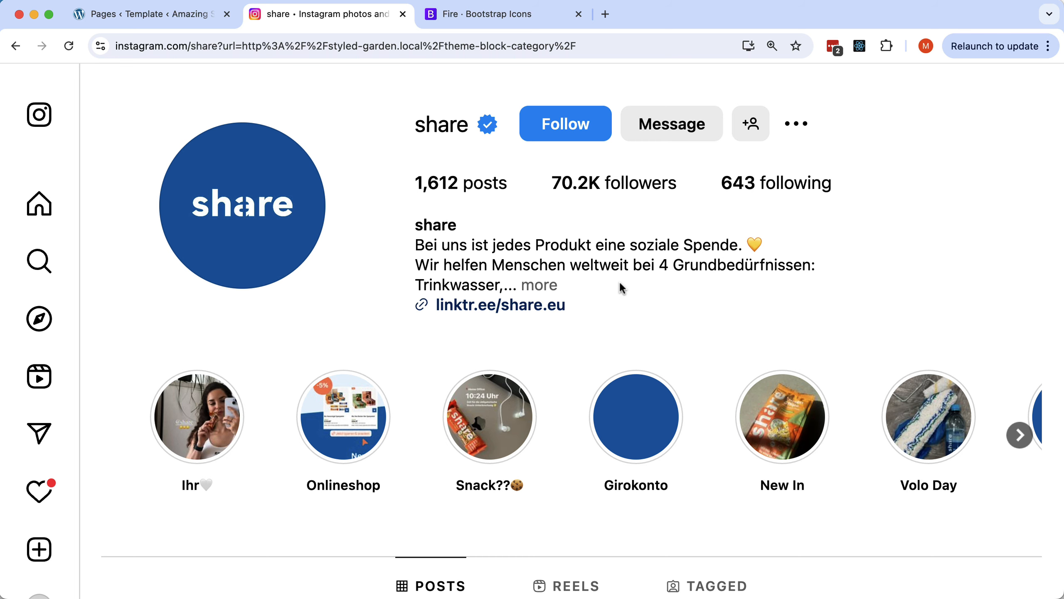
scroll(620, 285, down, 3)
scroll(620, 285, up, 3)
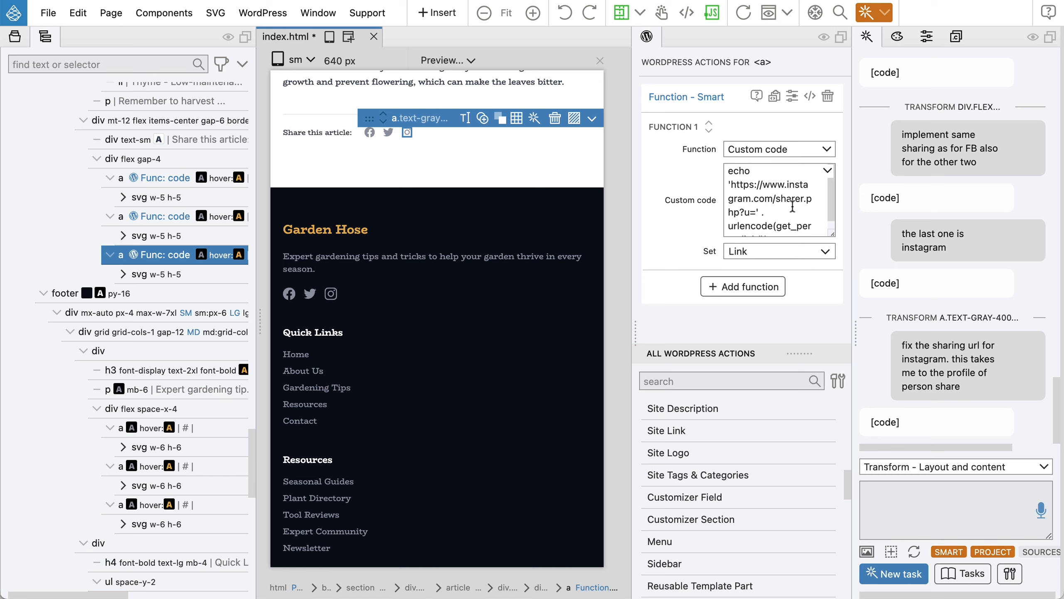
Bring Chrome forward to view the post's Facebook, Twitter and Instagram share icons.
key(super+Tab)
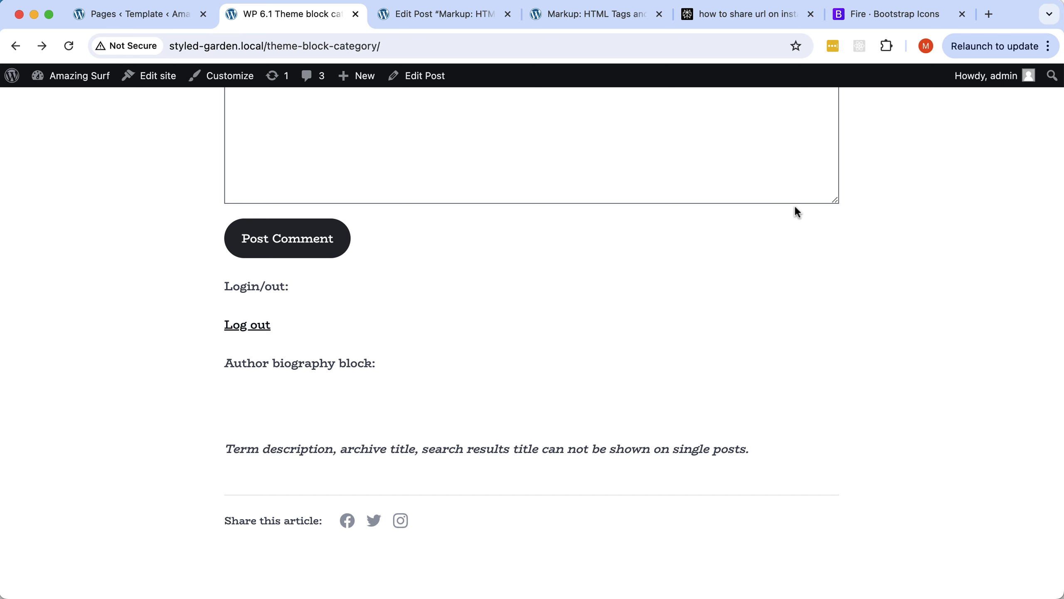
Select the Orca Scan QR-code base URL in Perplexity's Instagram-sharing answer for reuse.
click(743, 16)
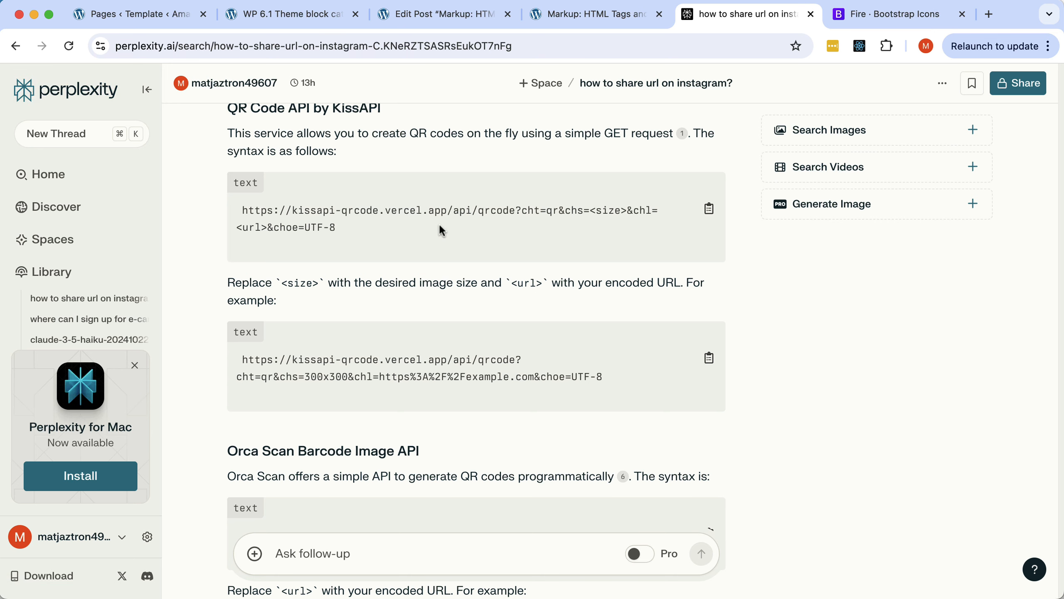
scroll(441, 230, down, 5)
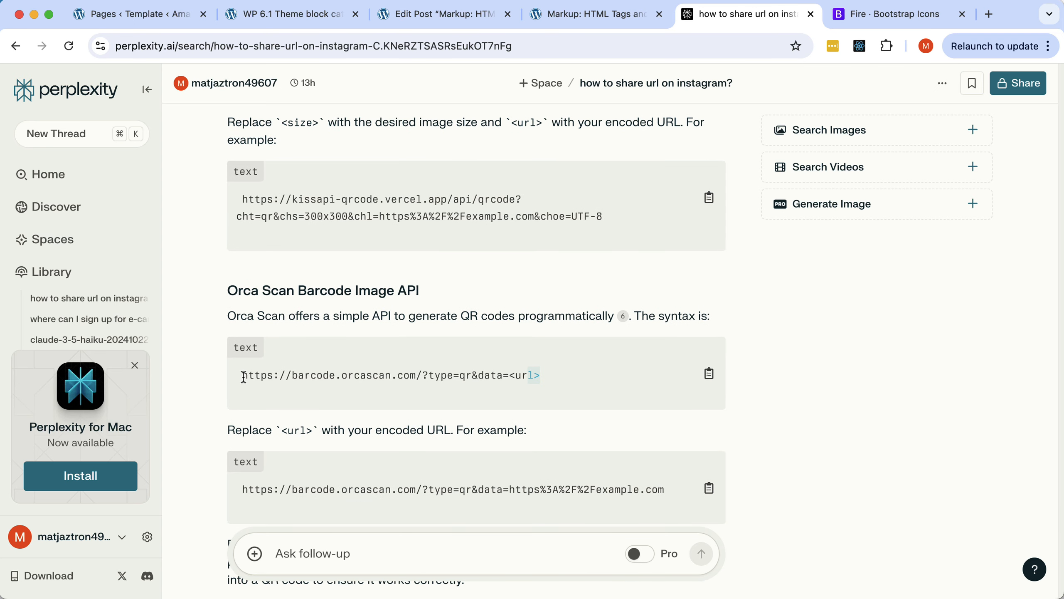
drag(243, 377, 532, 377)
key(super+c)
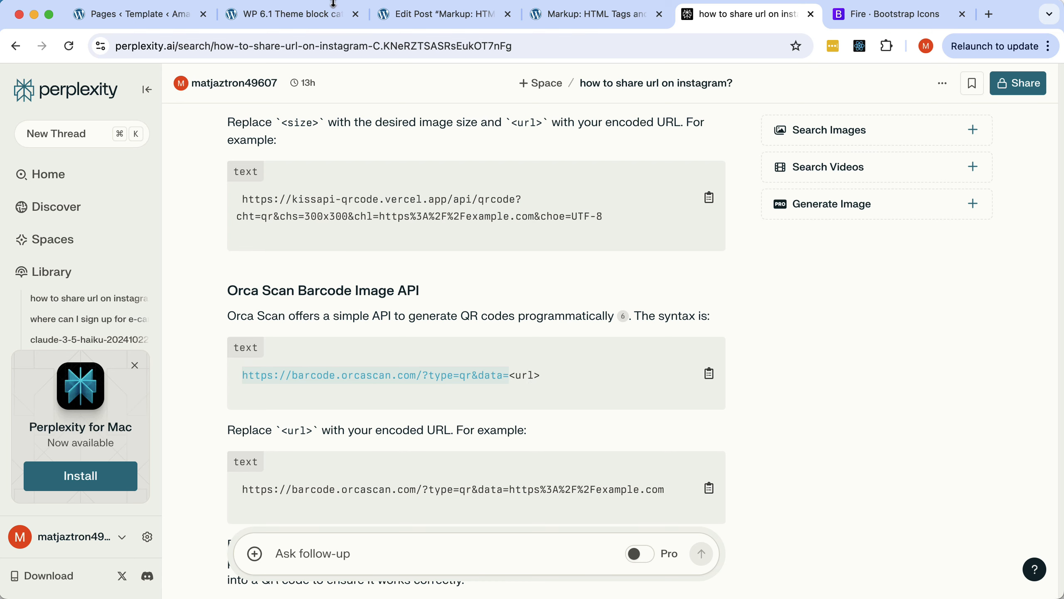
key(super+Tab)
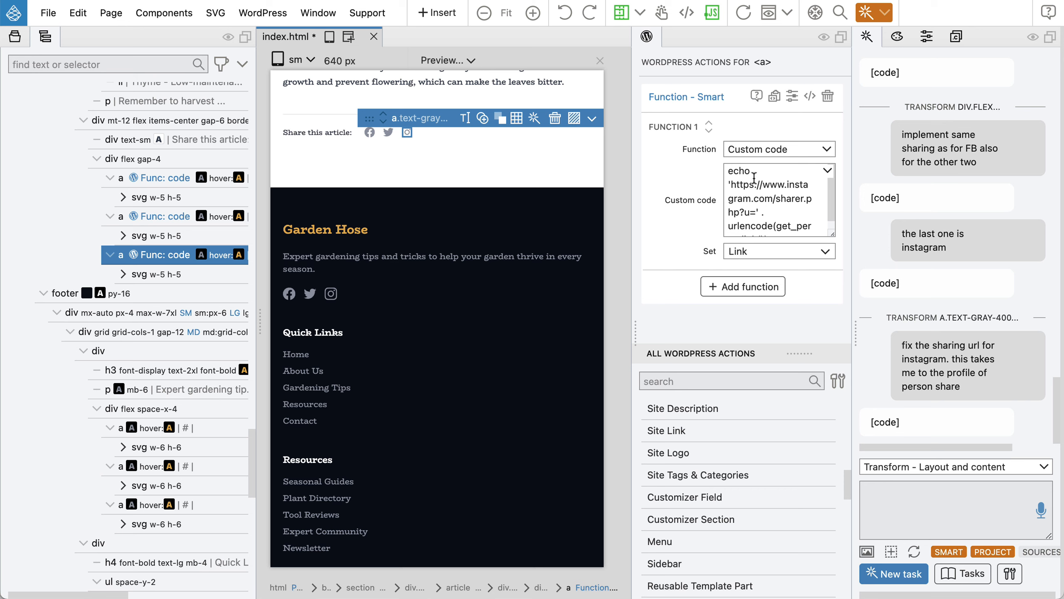
Replace the Instagram sharer URL in the custom code with the Orca Scan address, drop the extra '=', and save.
scroll(752, 193, down, 2)
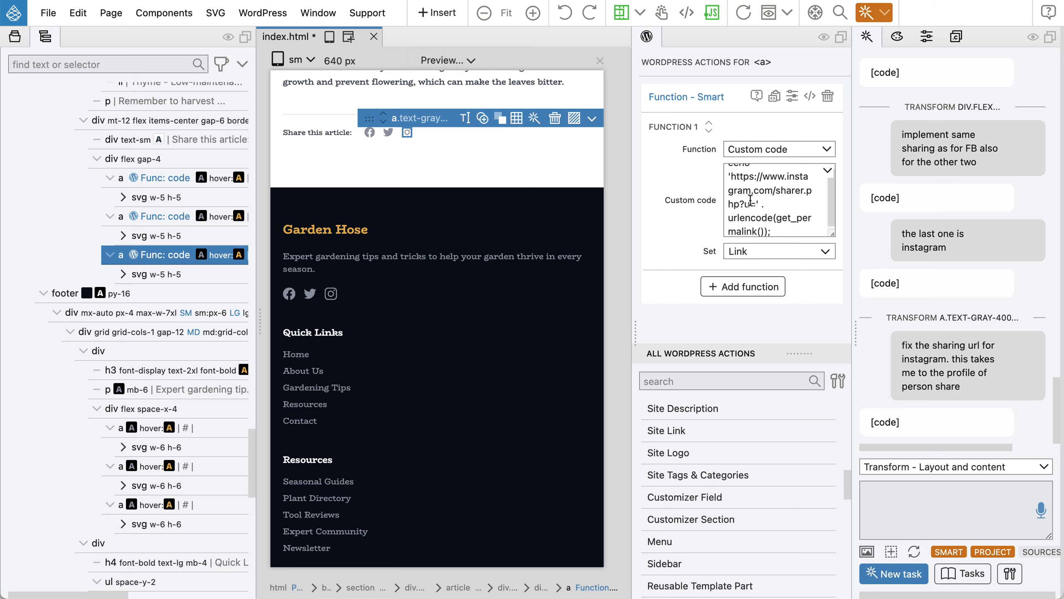
drag(752, 204, 732, 177)
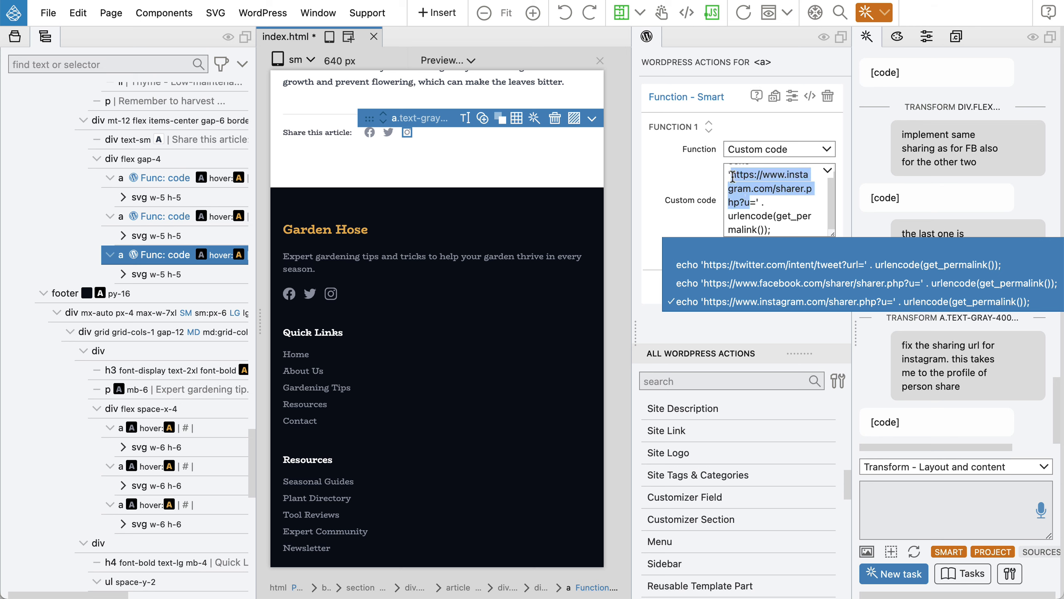
key(super+v)
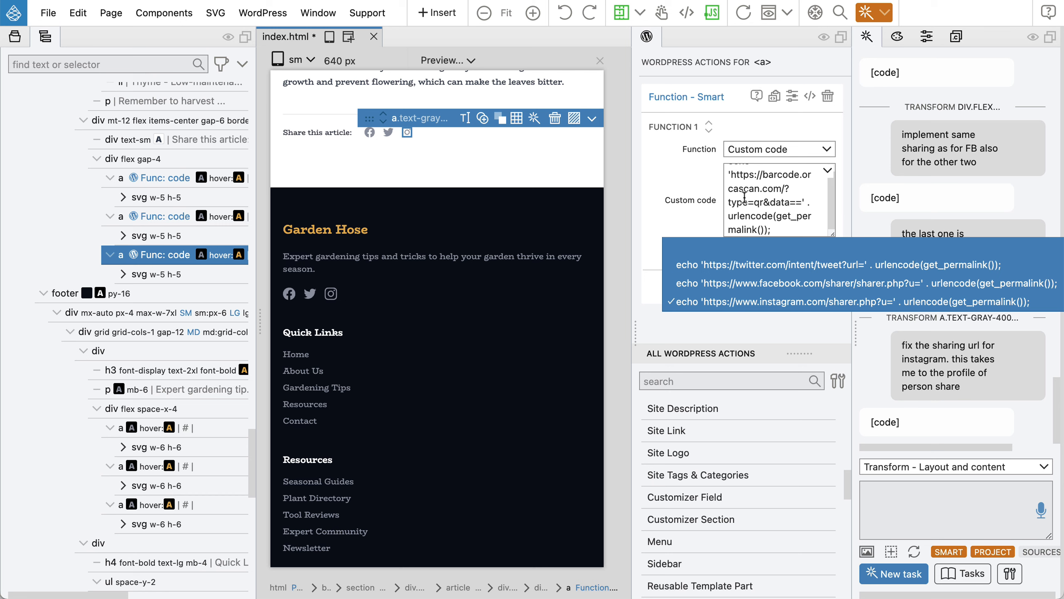
key(BackSpace)
click(780, 228)
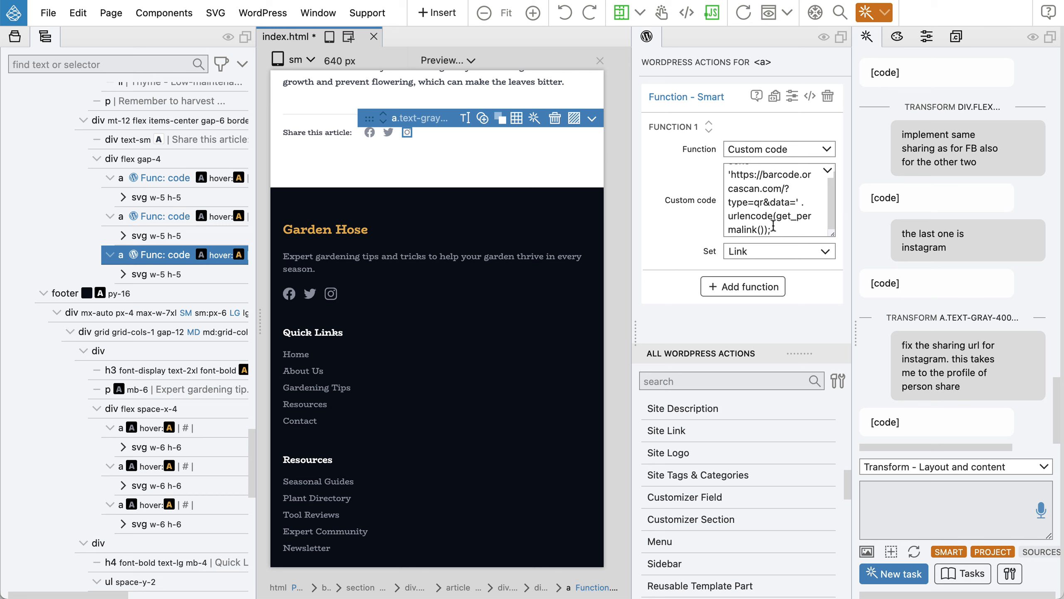
key(super+s)
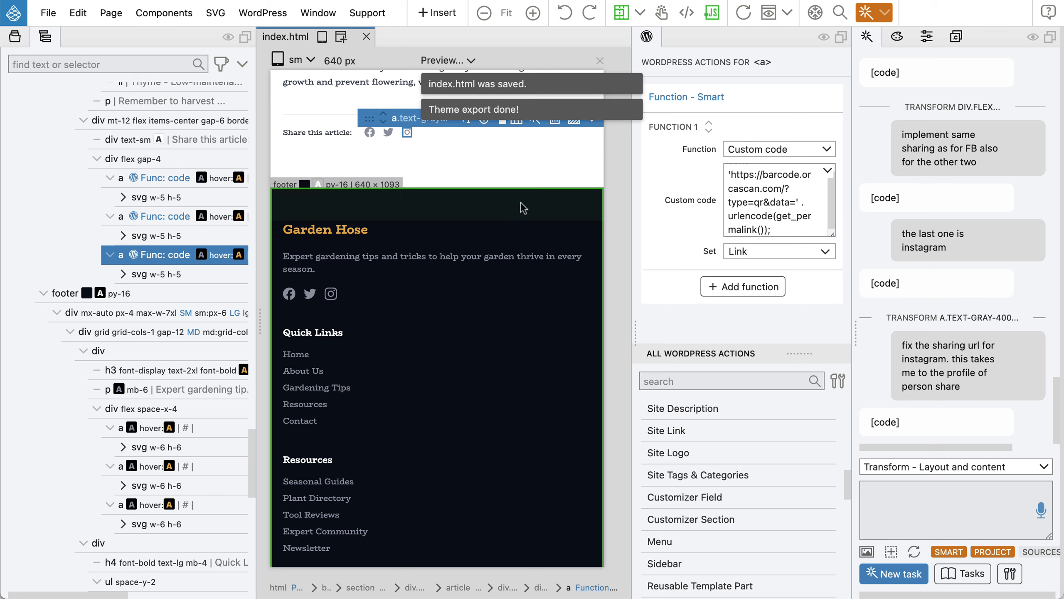
key(super+Tab)
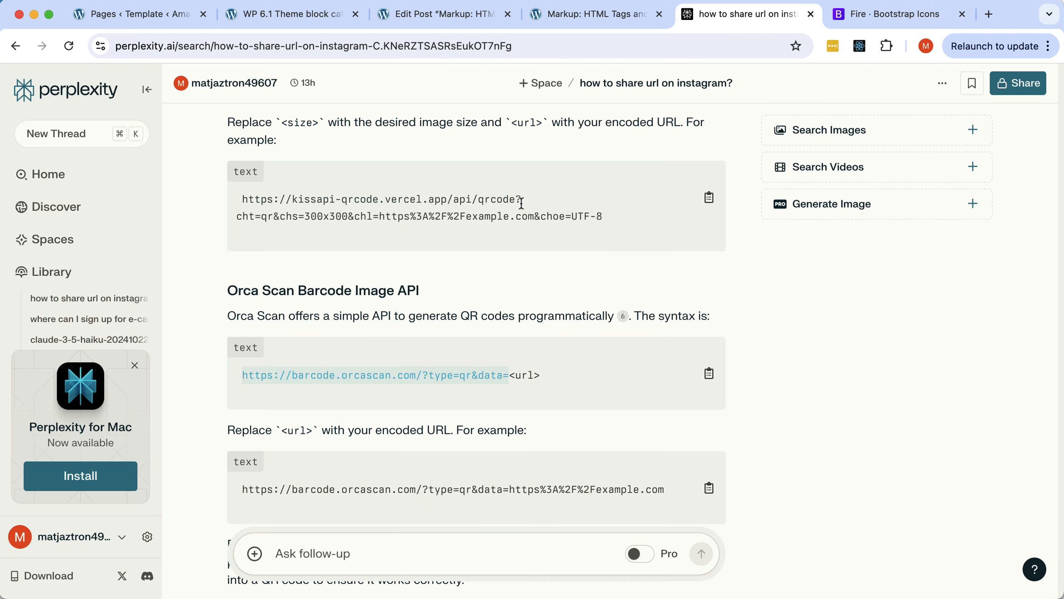
On the theme block category page, confirm the Instagram icon yields an Orca Scan QR of the post URL.
click(496, 15)
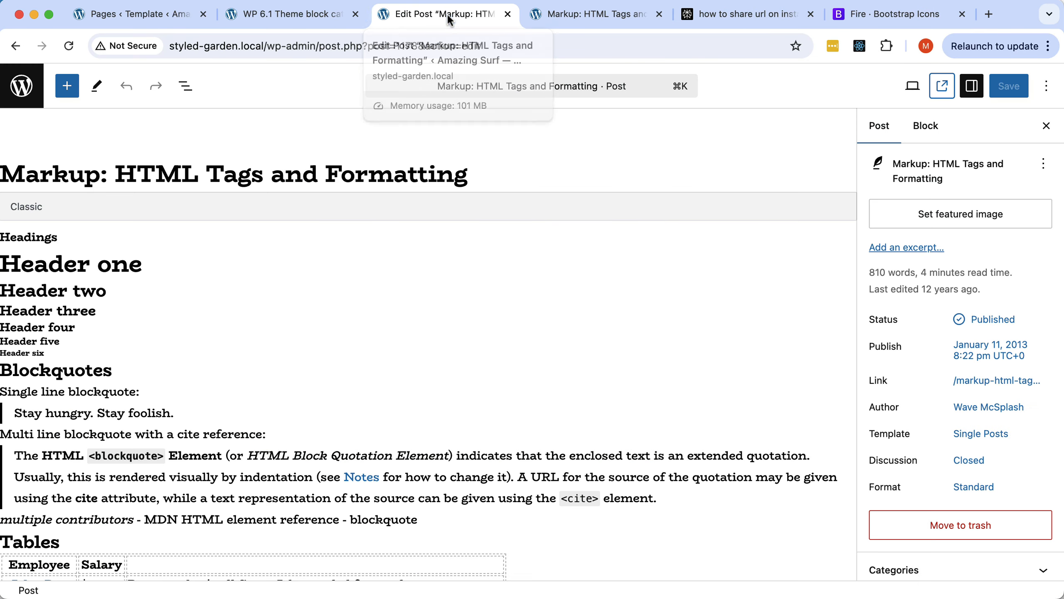
click(331, 16)
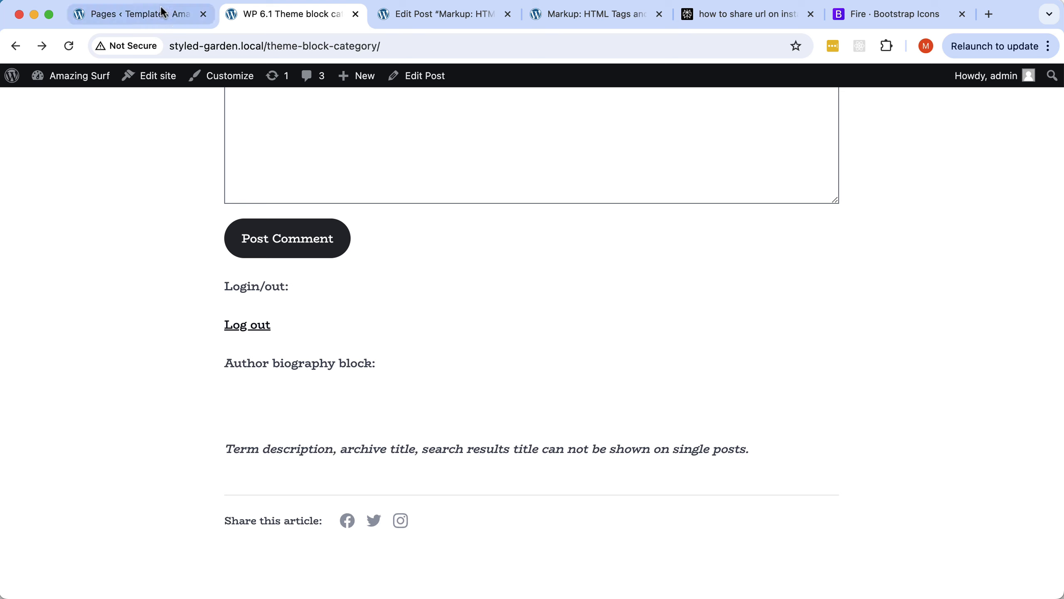
click(402, 523)
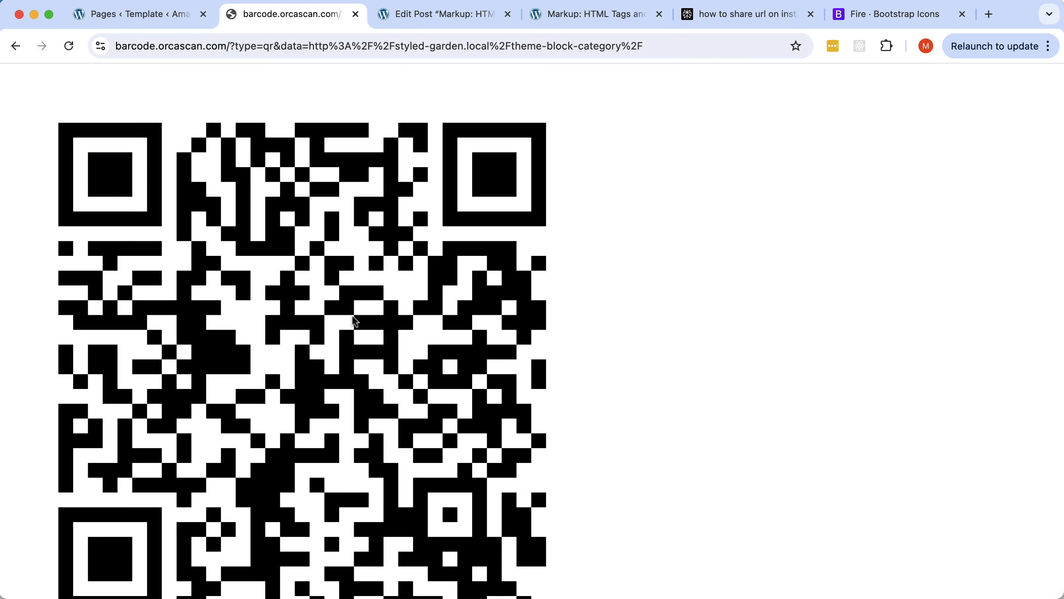
scroll(356, 324, down, 3)
scroll(354, 321, up, 1)
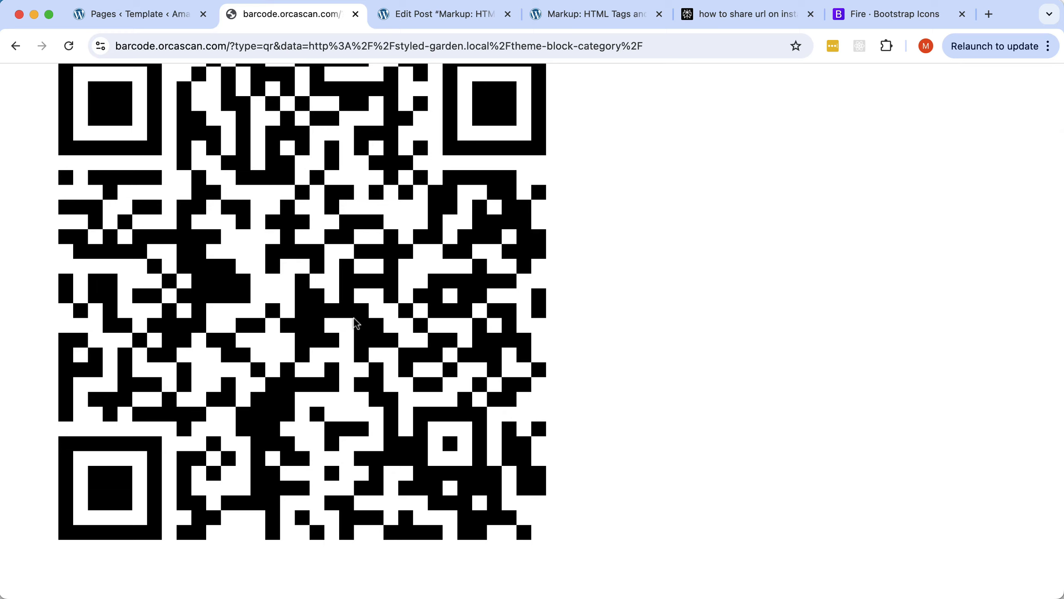
scroll(356, 324, up, 2)
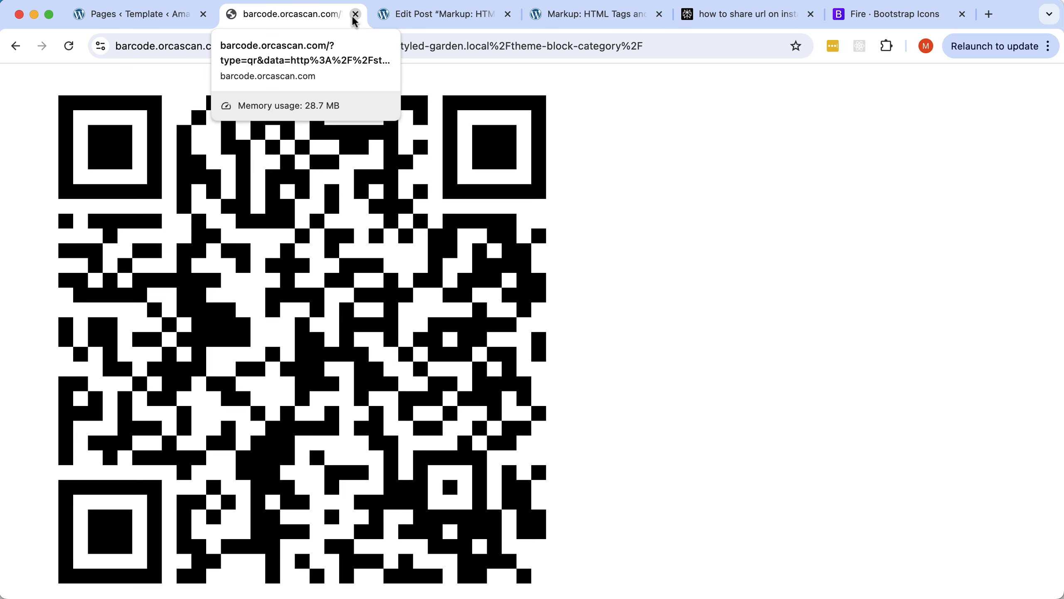
click(19, 46)
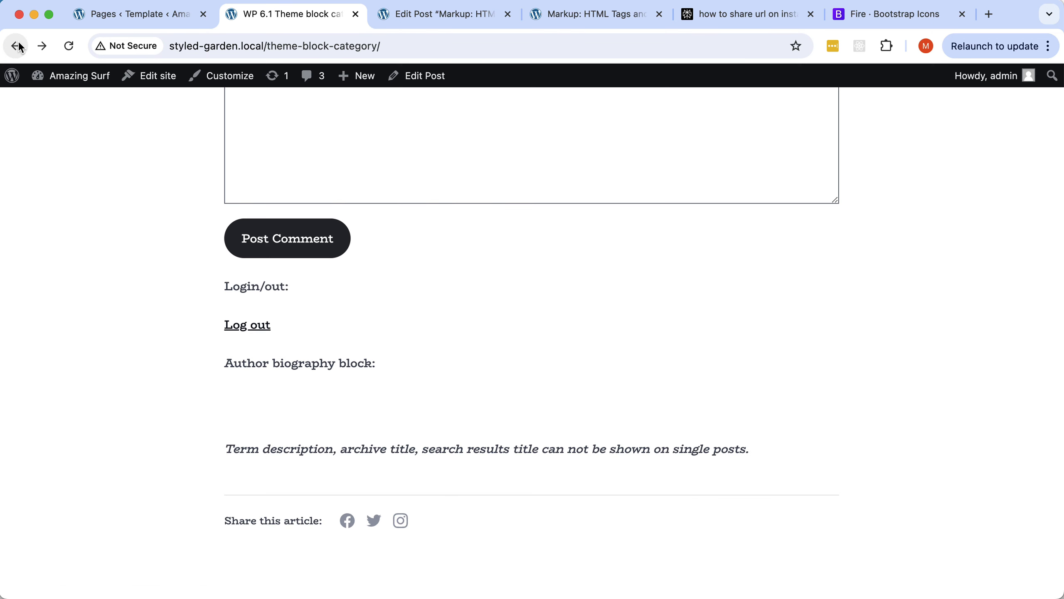
Set Target to _blank on all three share links, then save and export the theme.
key(super+Tab)
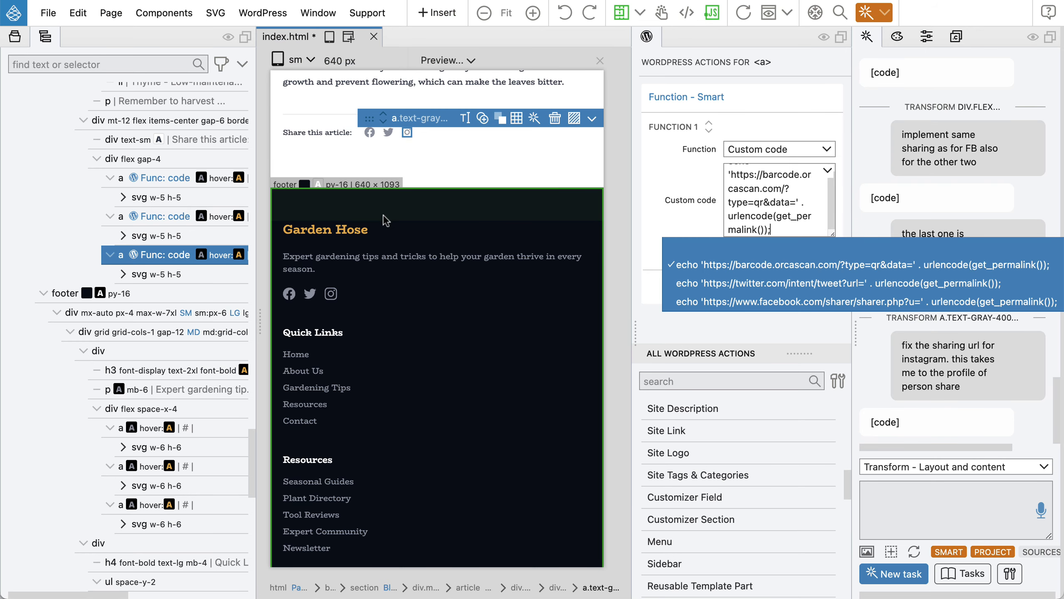
click(154, 260)
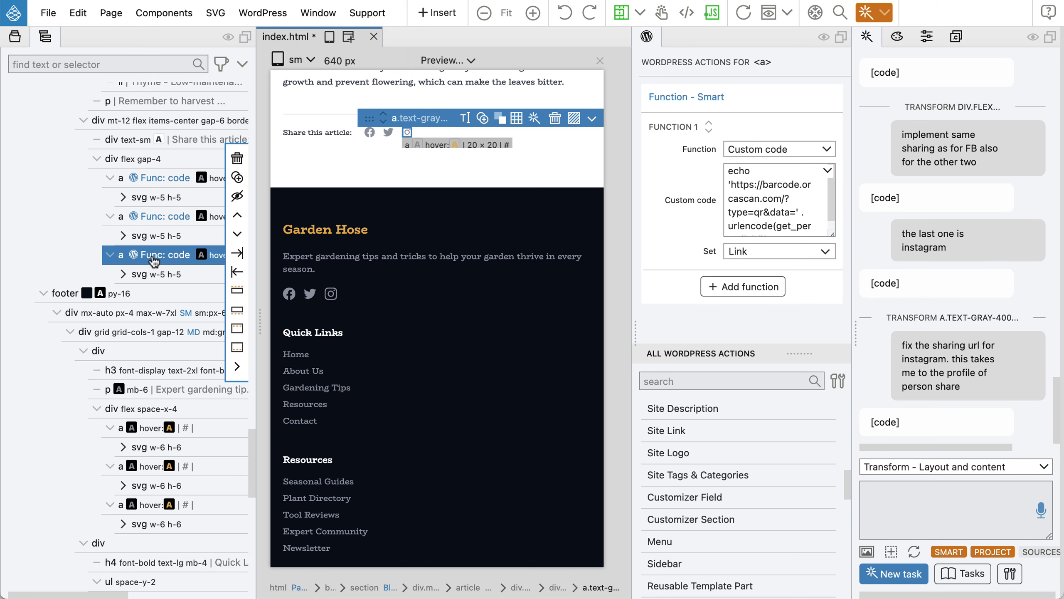
shift+click(152, 216)
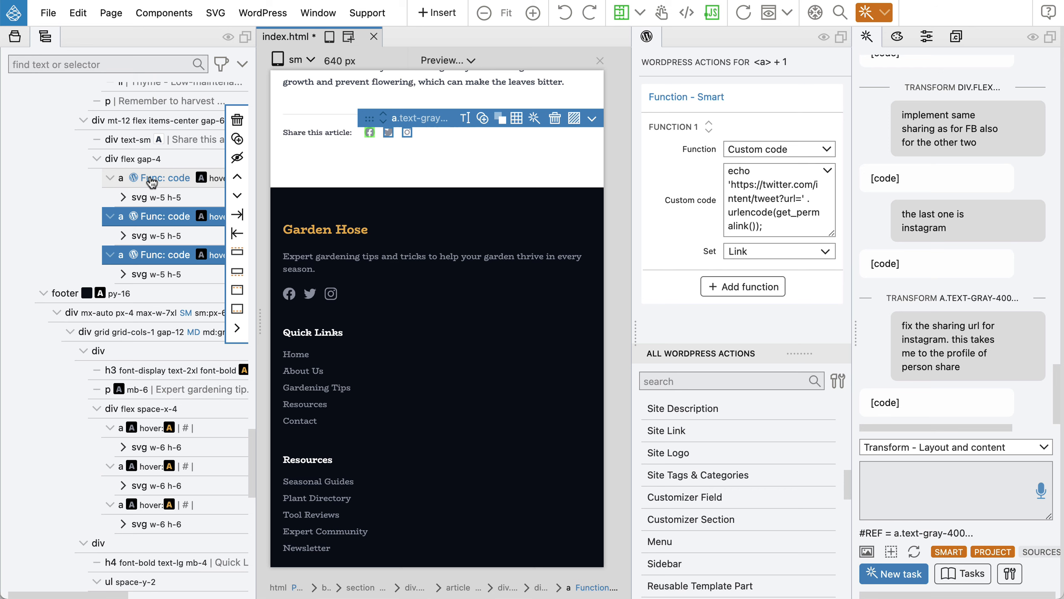
shift+click(151, 179)
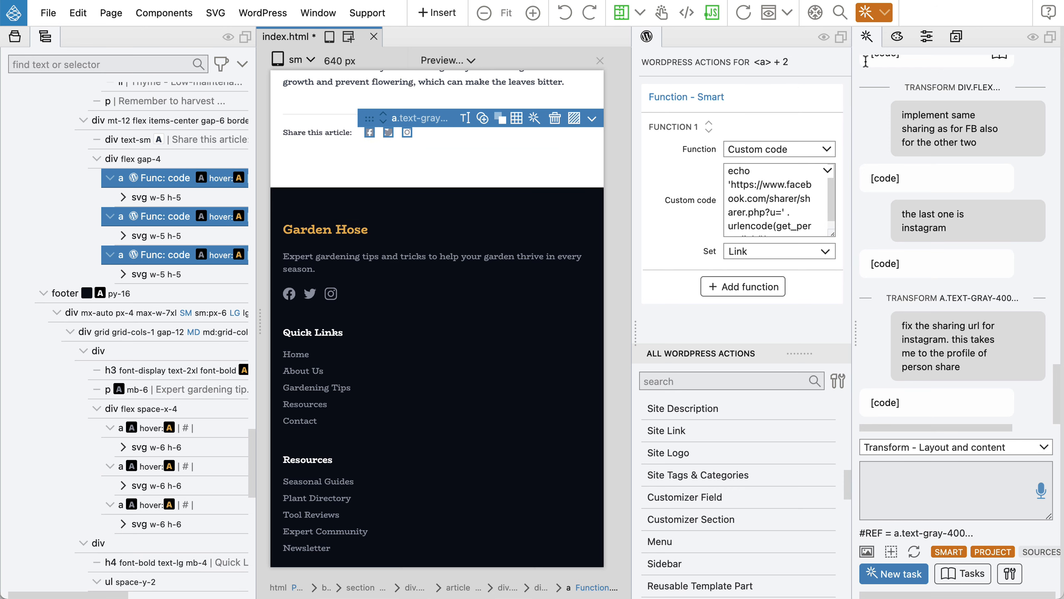
click(926, 38)
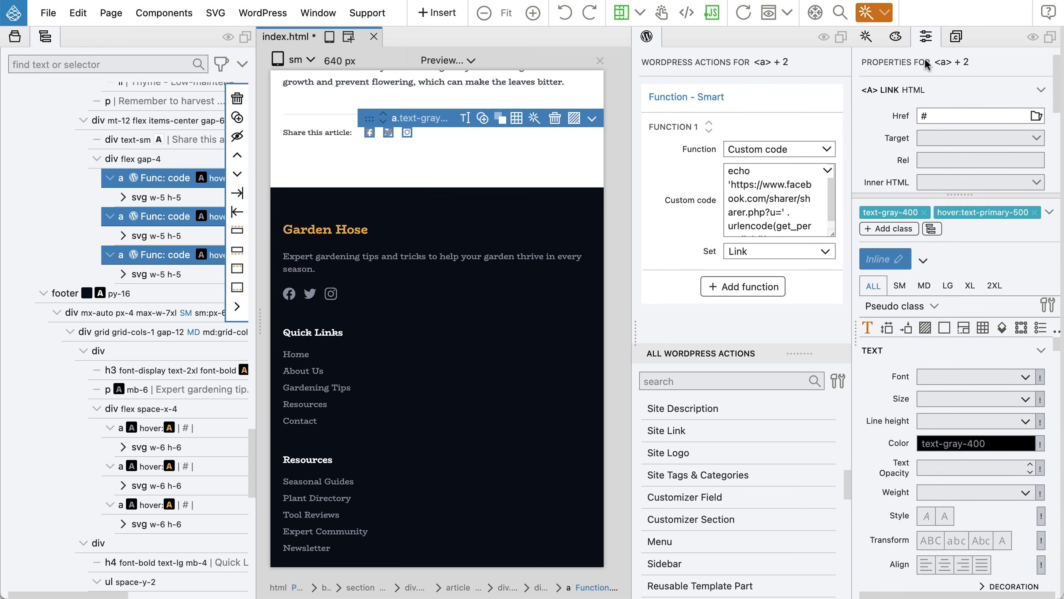
click(928, 137)
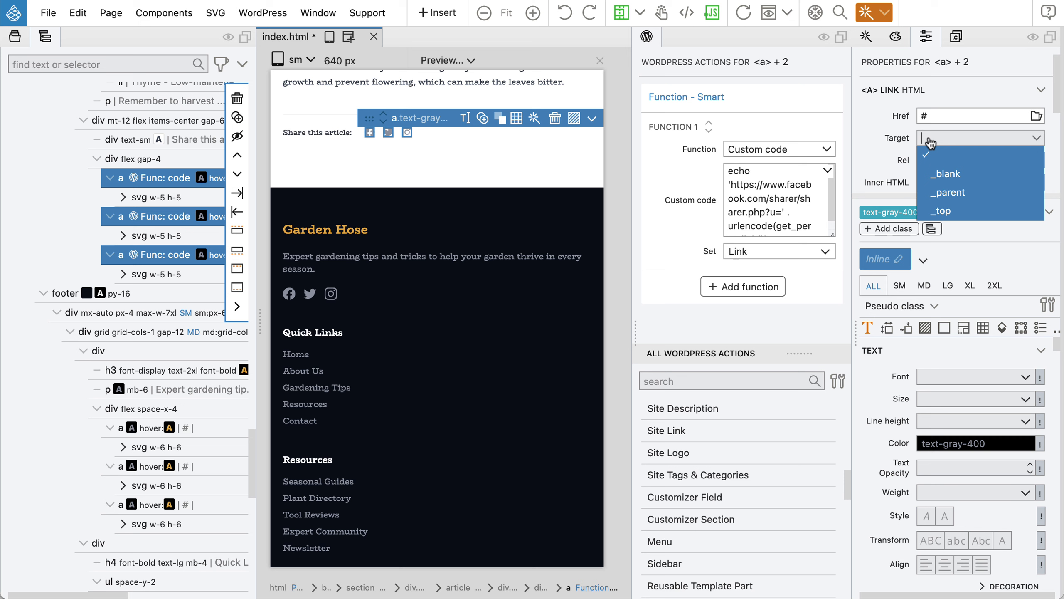
click(949, 176)
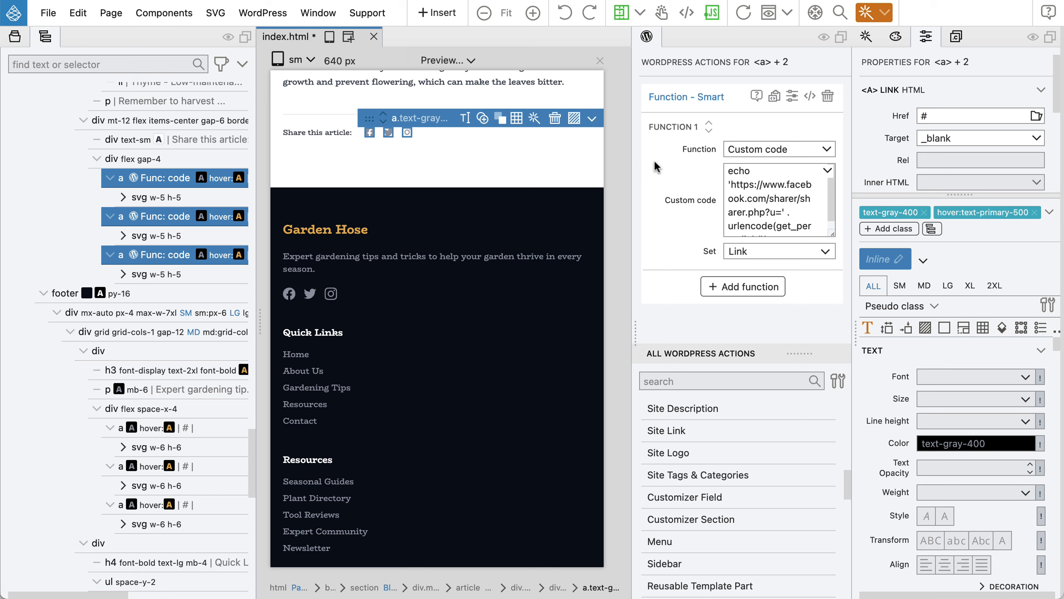
key(super+s)
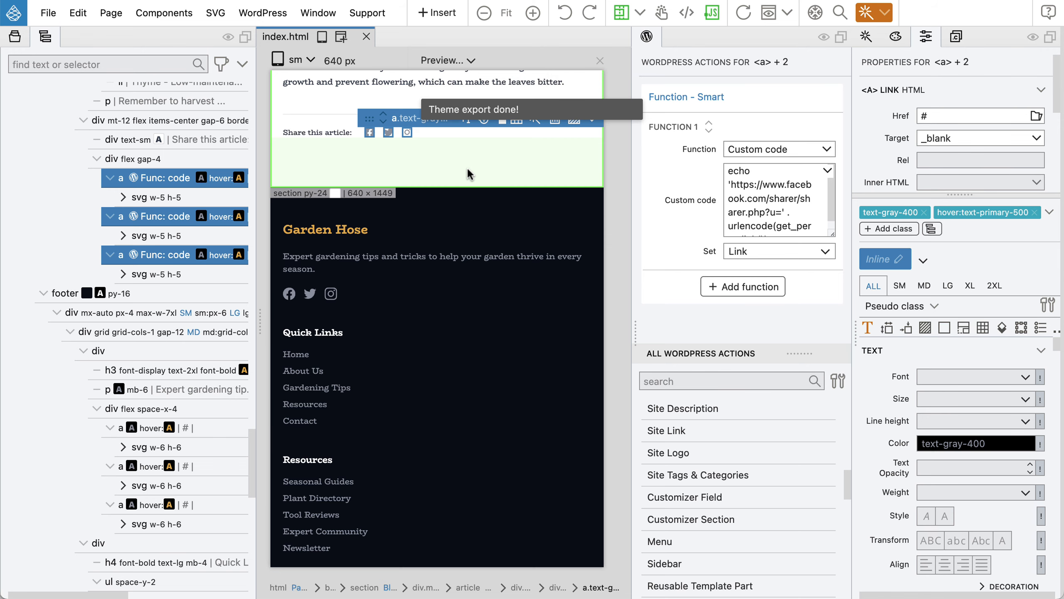
key(super+Tab)
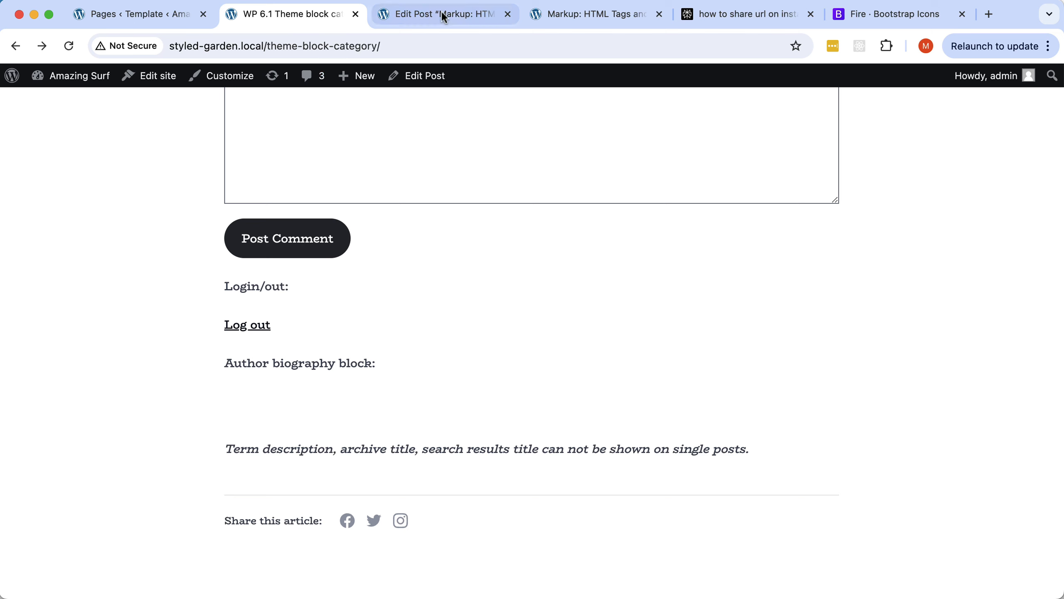
Open the published 'Markup: HTML Tags and Formatting' post in a new tab and scroll down its page.
click(406, 18)
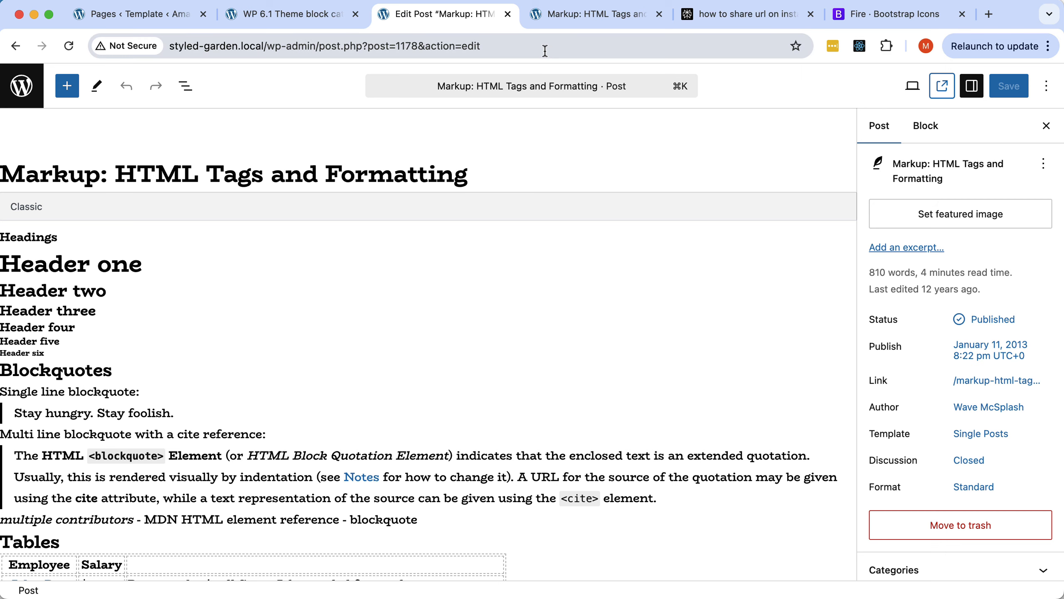
click(943, 85)
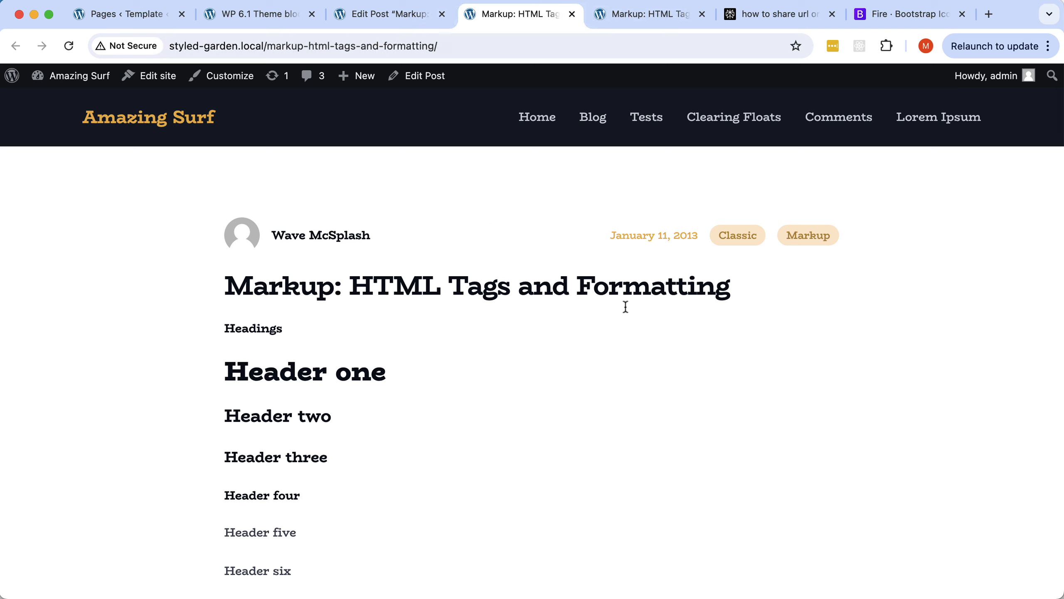
scroll(433, 275, down, 2)
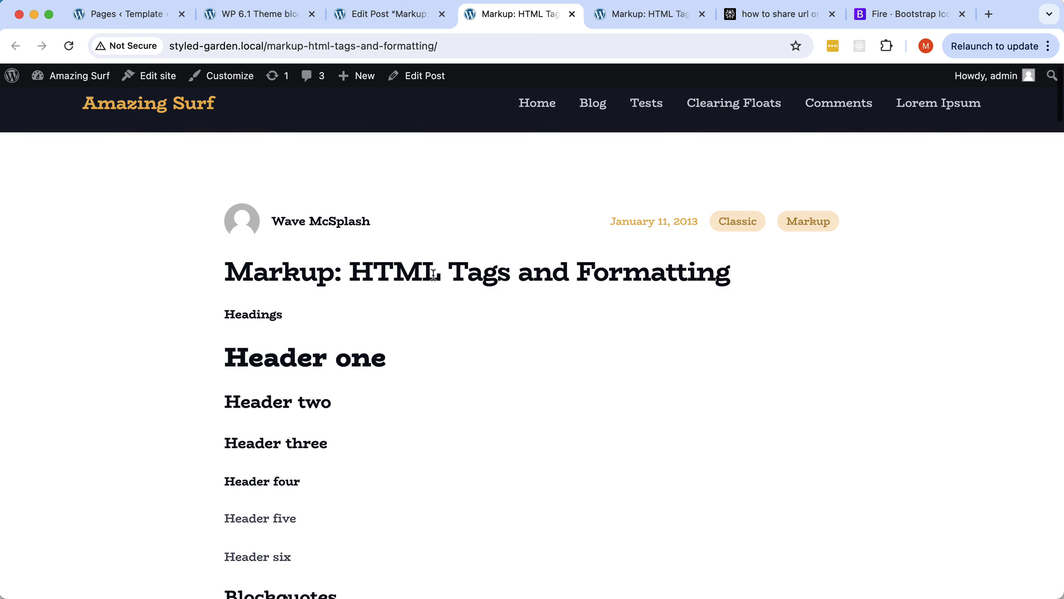
scroll(433, 277, down, 10)
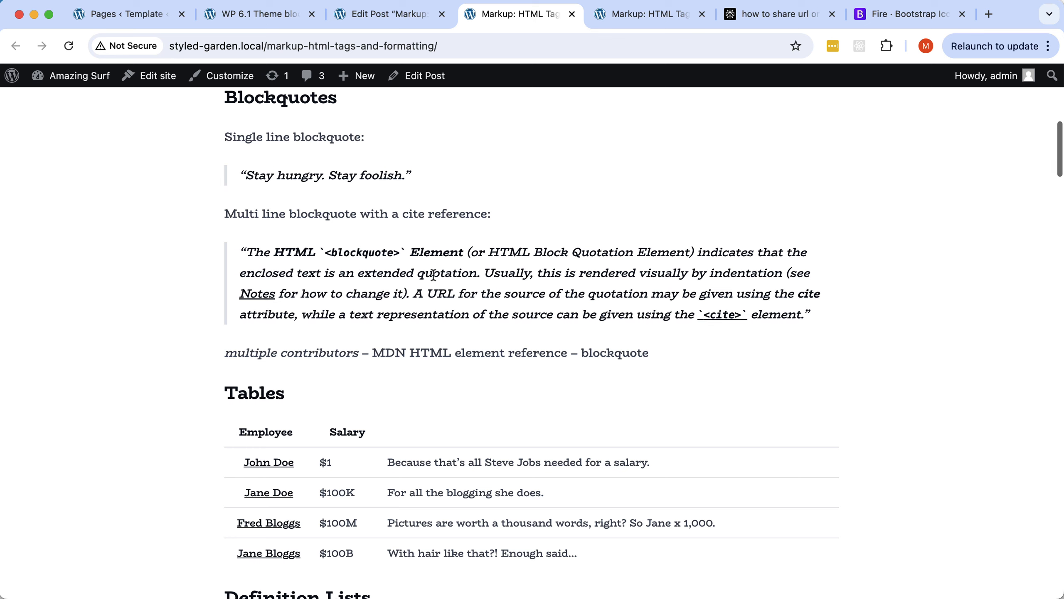
scroll(433, 275, down, 9)
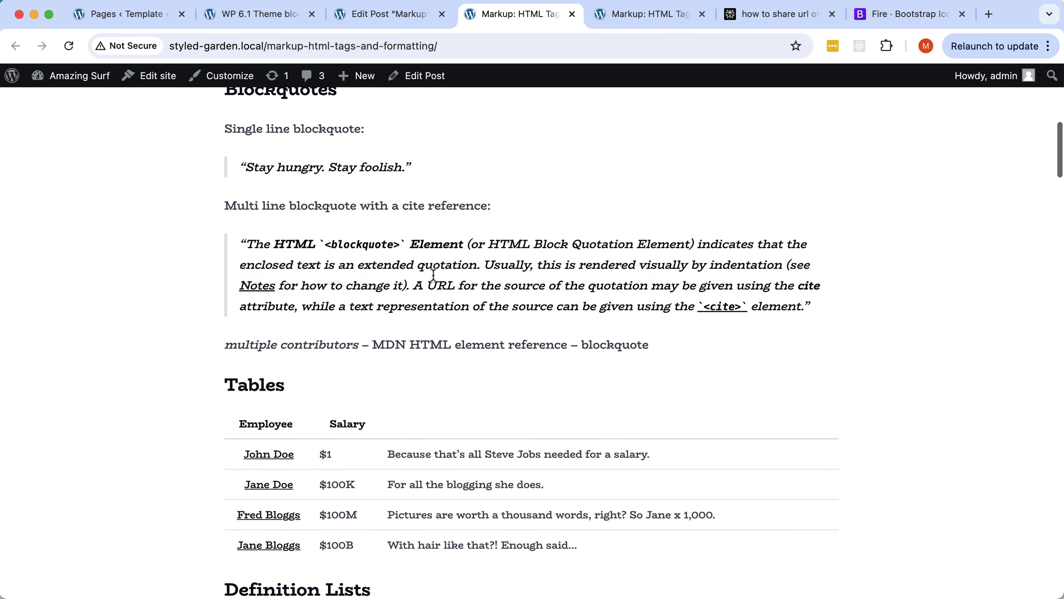
scroll(432, 272, down, 7)
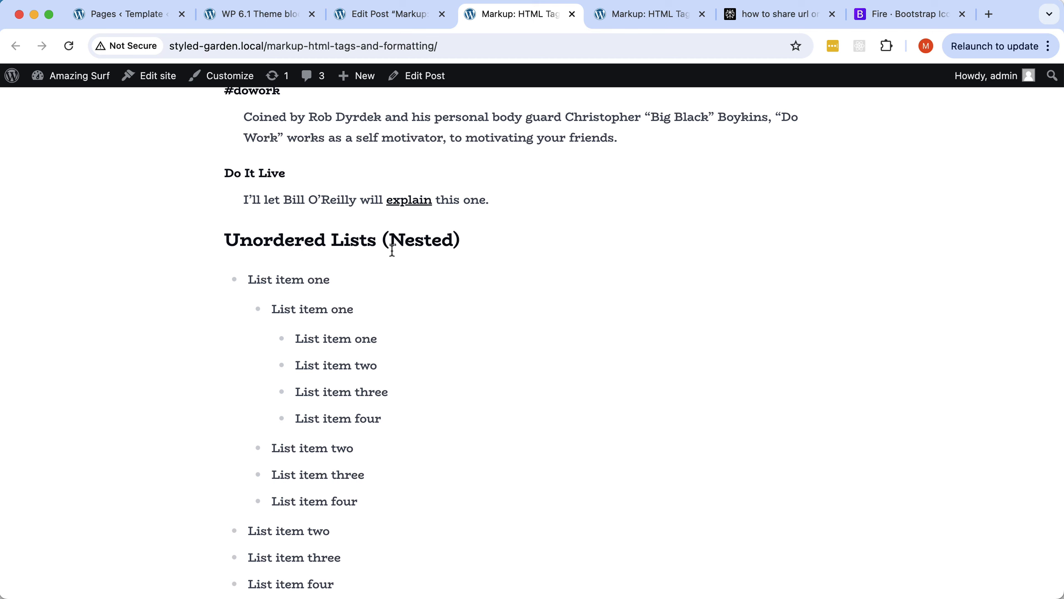
scroll(424, 257, down, 11)
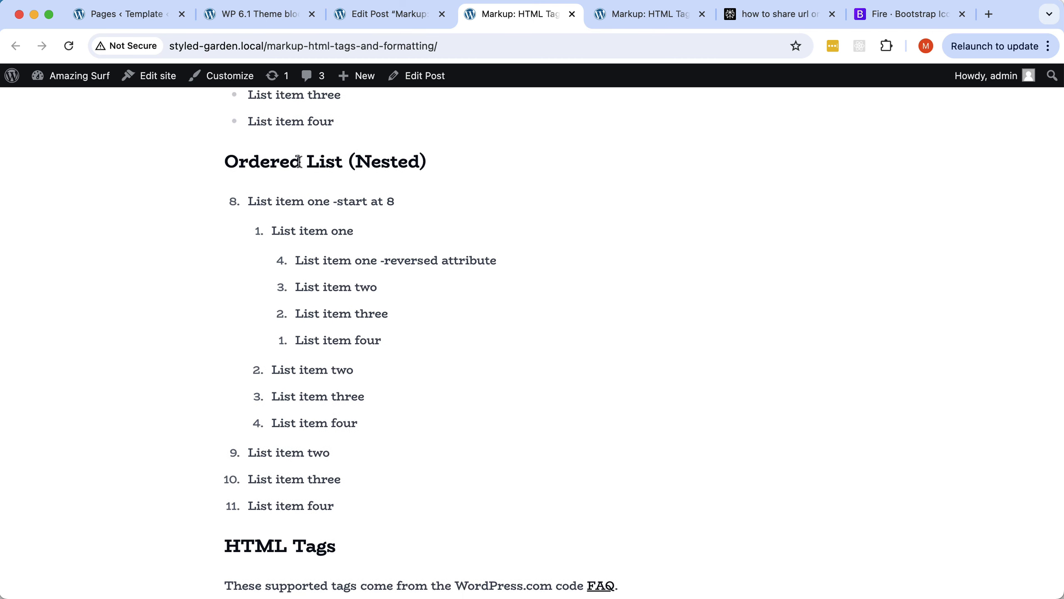
scroll(314, 215, down, 1)
Scroll to the Share this article row, then edit the post in the block editor.
scroll(314, 215, down, 9)
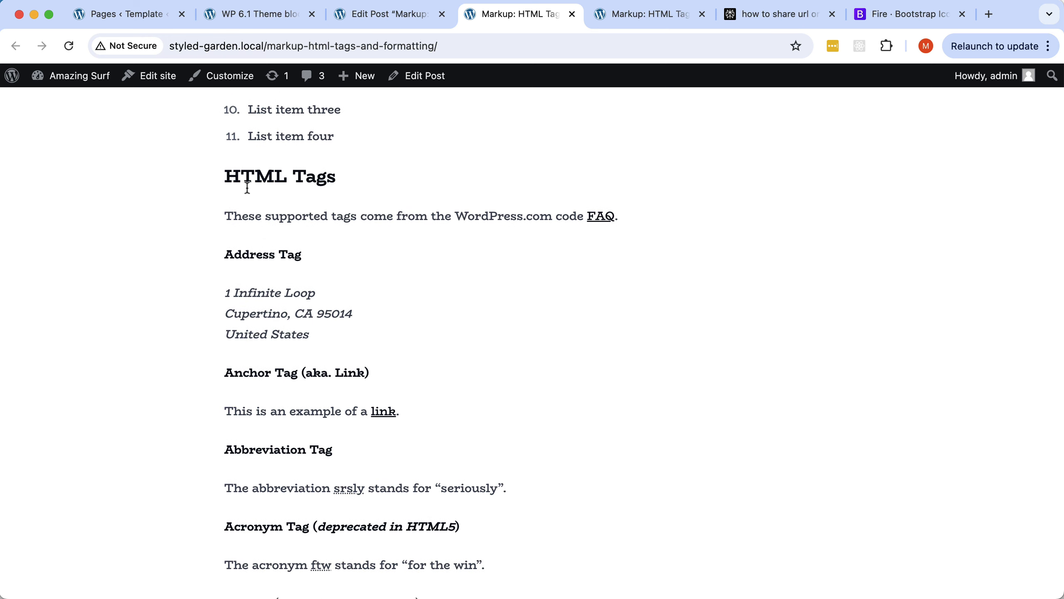
scroll(452, 270, down, 15)
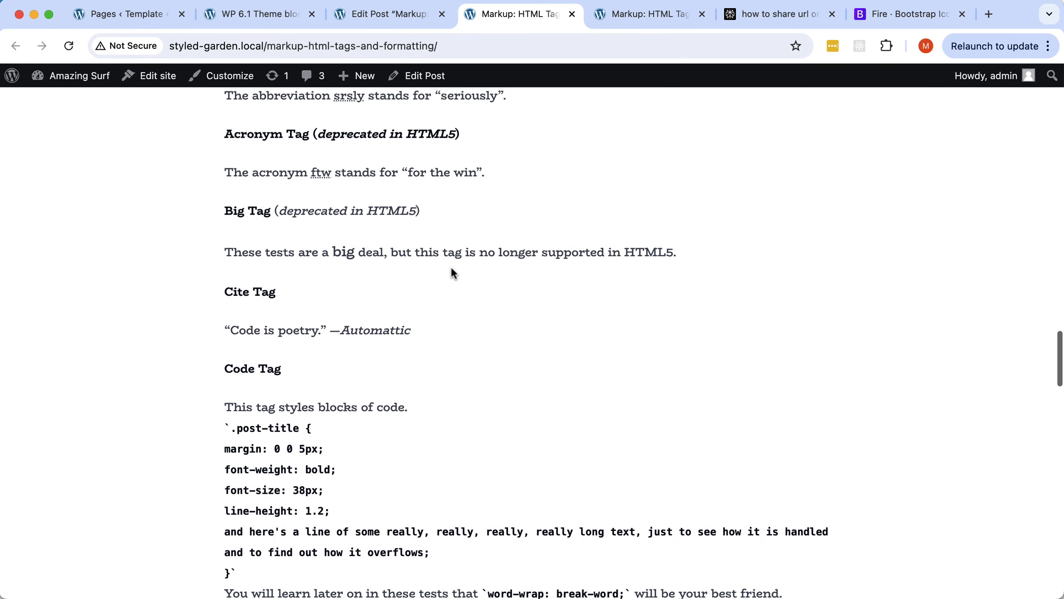
scroll(450, 268, down, 15)
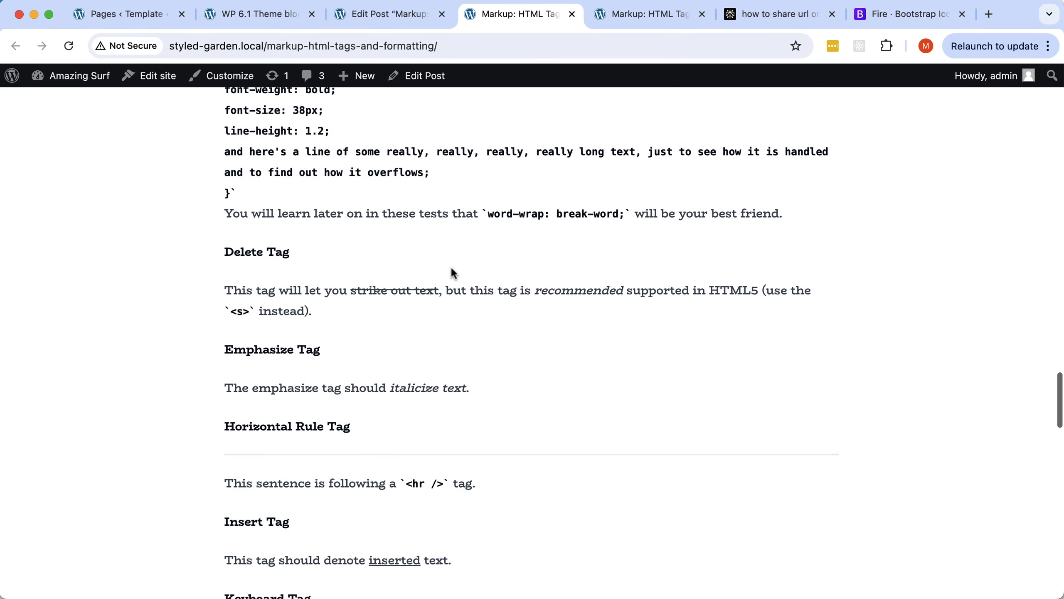
scroll(451, 268, down, 8)
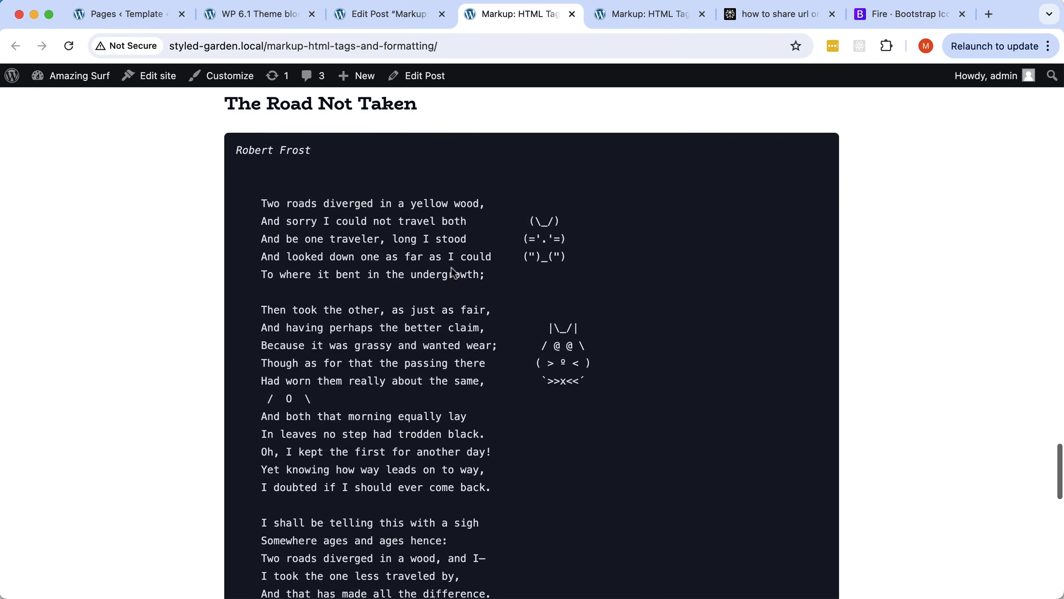
scroll(524, 242, down, 18)
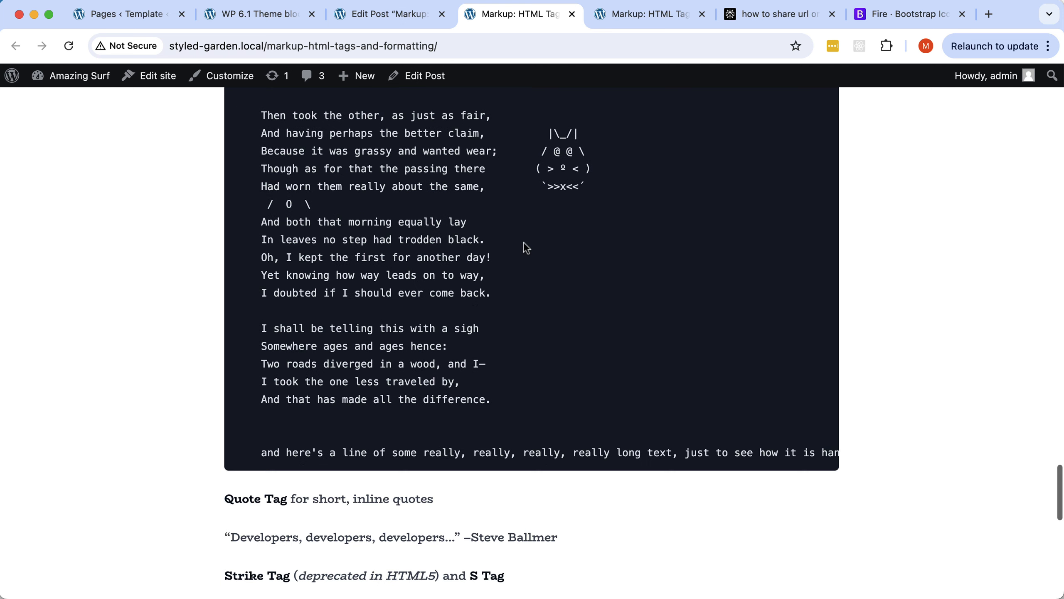
scroll(526, 247, down, 3)
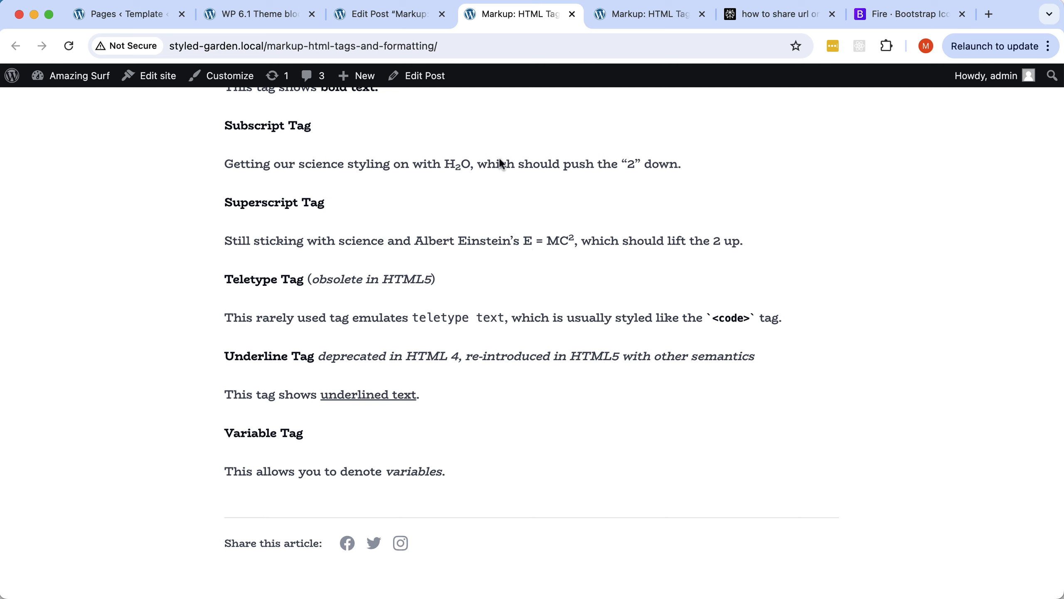
click(432, 76)
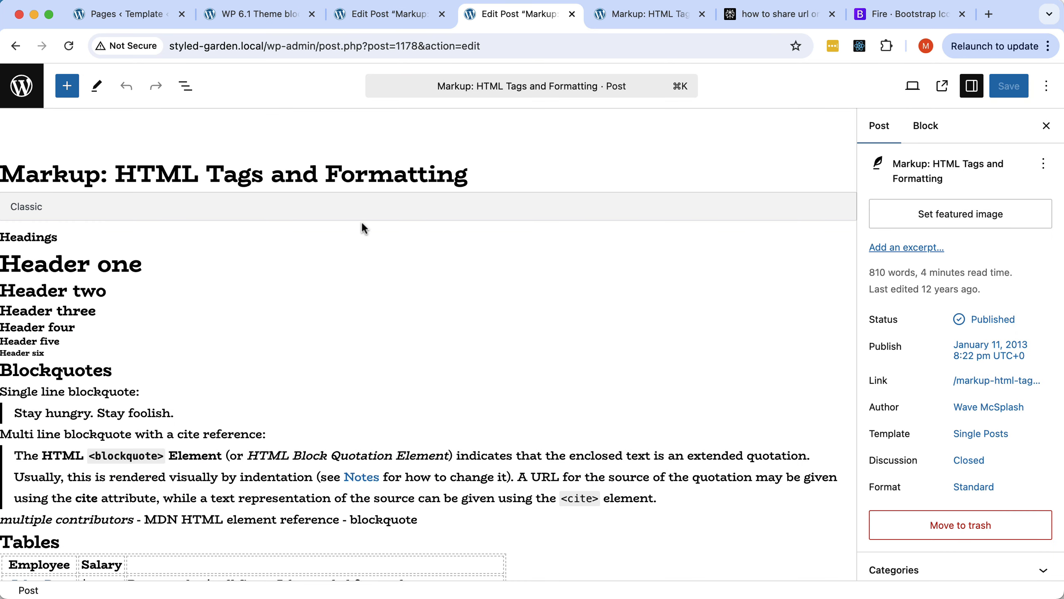
Scroll the post in the block editor, then bring Pinegrow back to the front.
scroll(361, 223, down, 6)
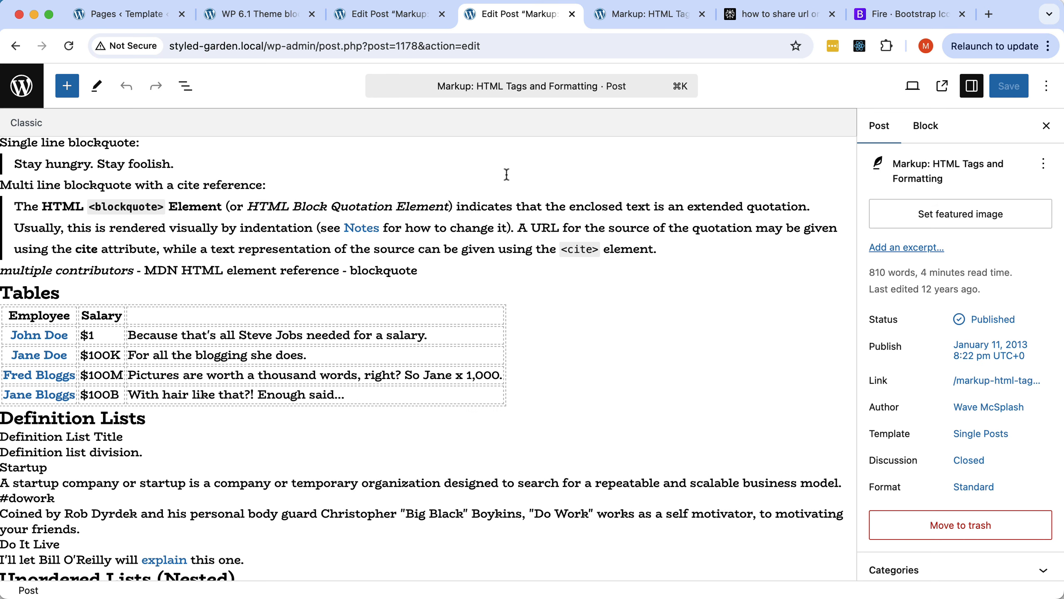
key(super+Tab)
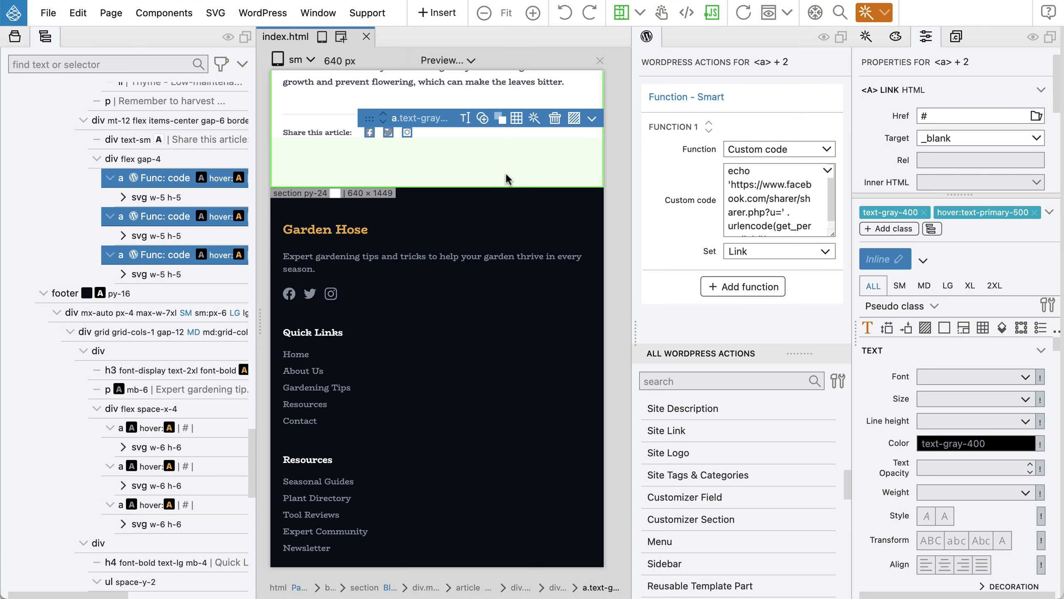
Select the div Post content element in Pinegrow's tree, then return to the WordPress editor.
scroll(113, 270, up, 15)
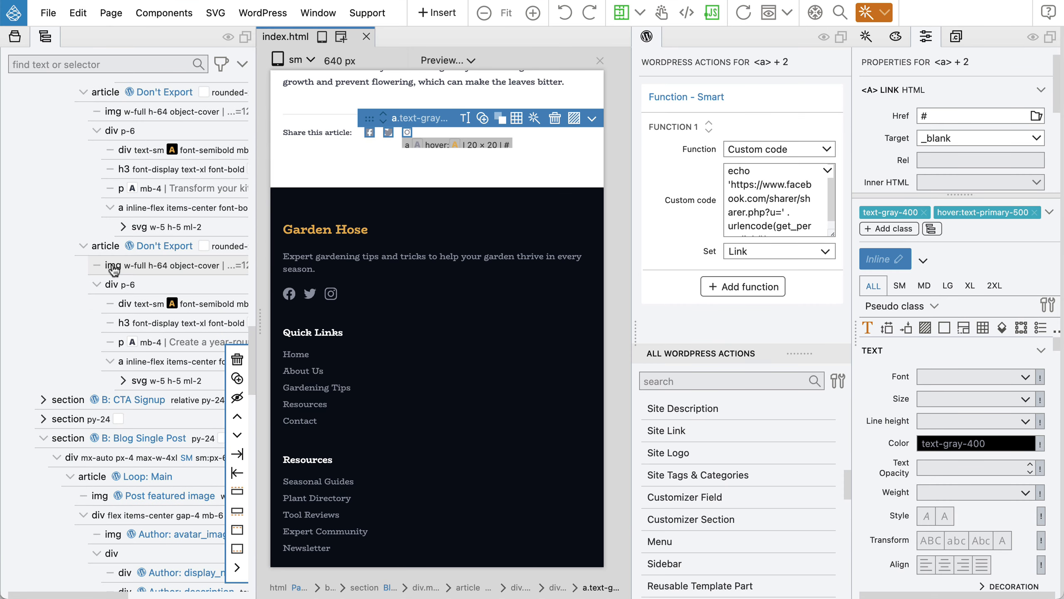
scroll(113, 270, down, 3)
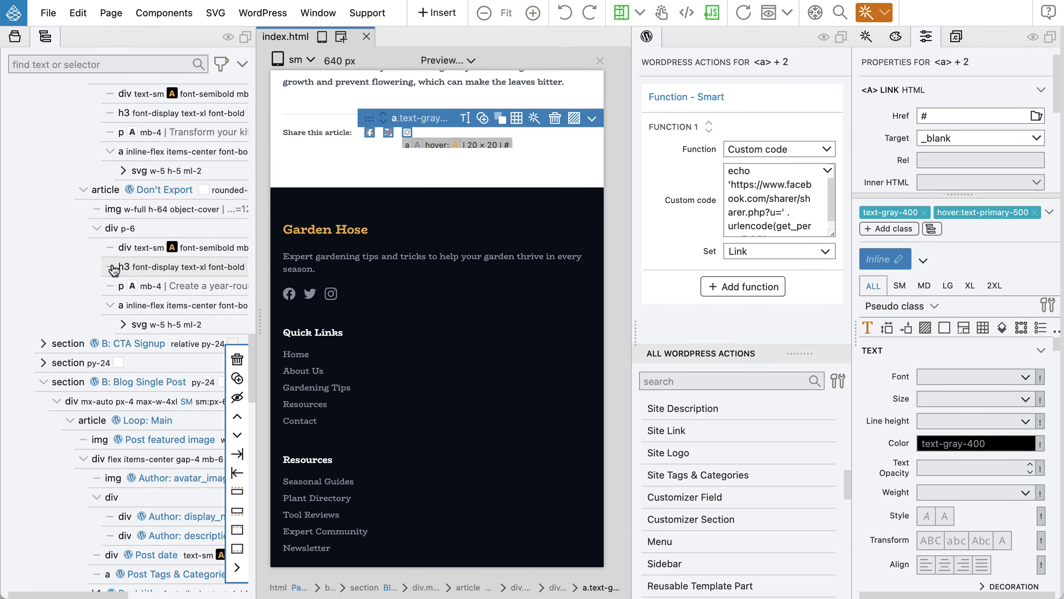
scroll(122, 270, down, 14)
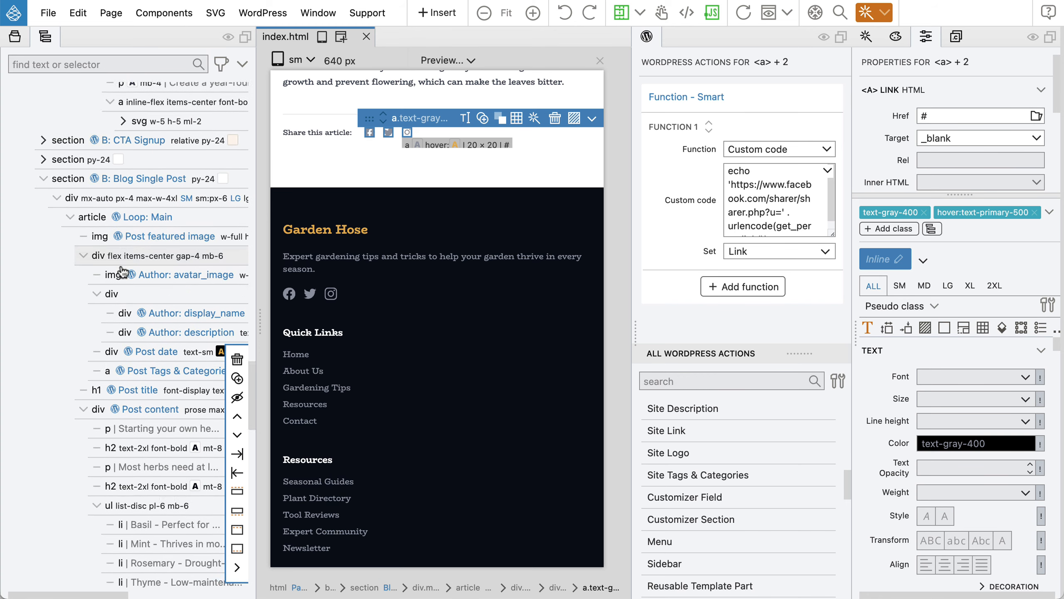
click(144, 342)
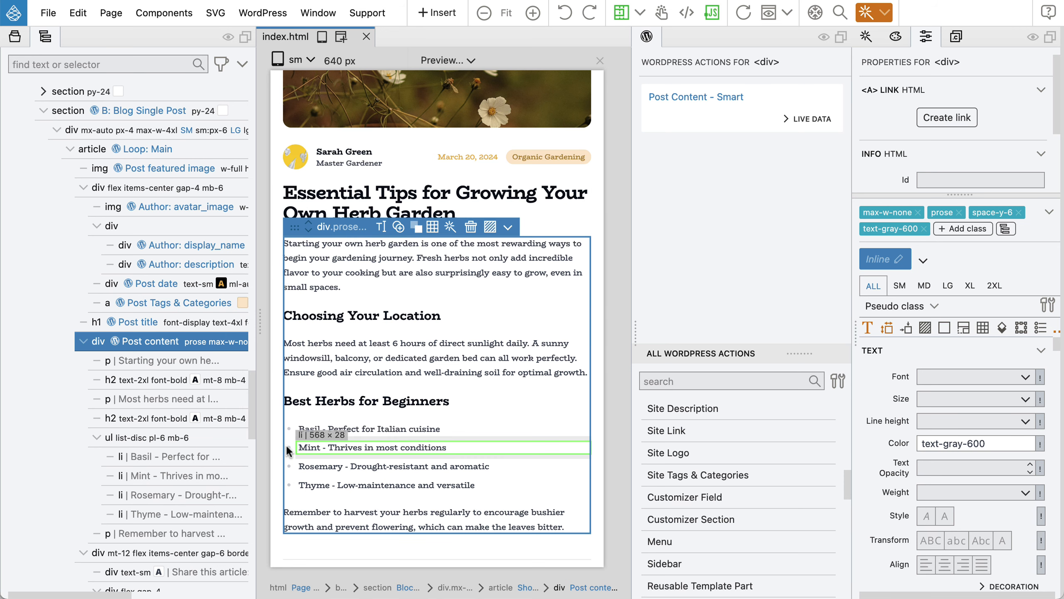
mouse_move(214, 343)
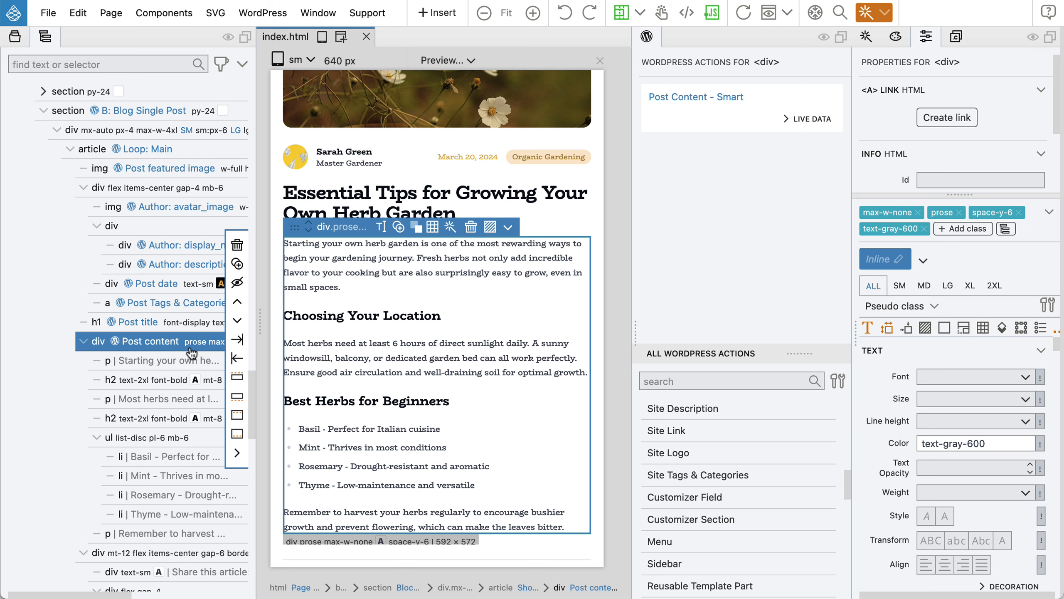
key(super+Tab)
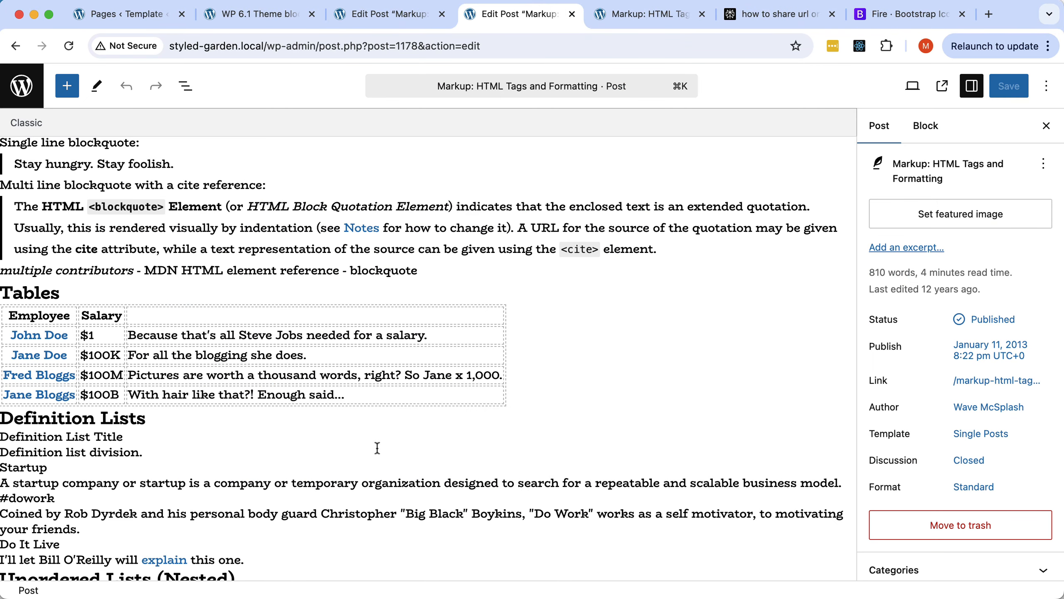
Scroll through the 'Markup: HTML Tags and Formatting' post's tables and definition lists.
scroll(335, 160, up, 4)
scroll(334, 160, up, 2)
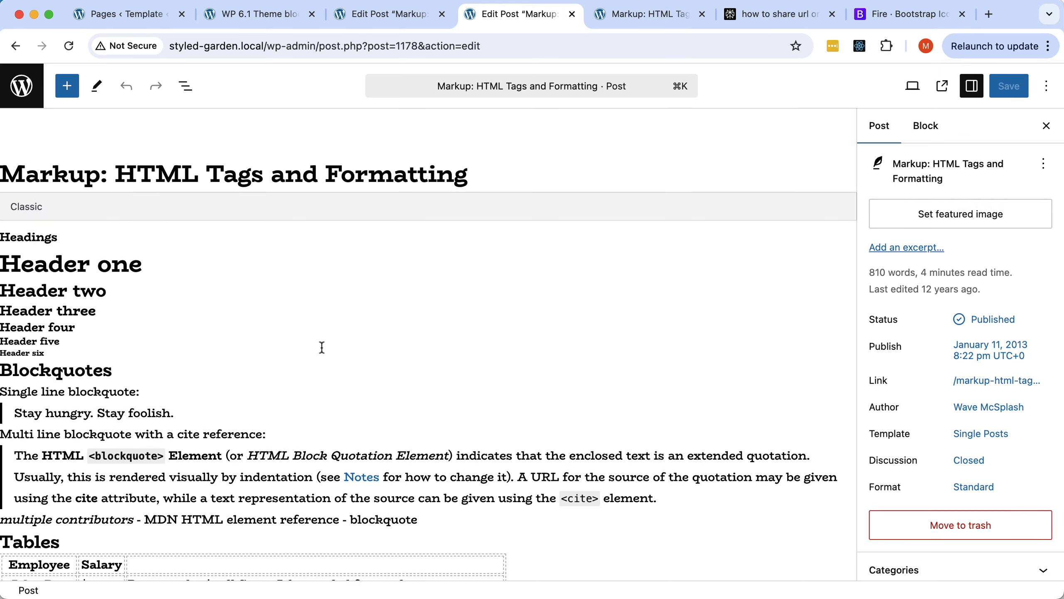
scroll(321, 346, down, 5)
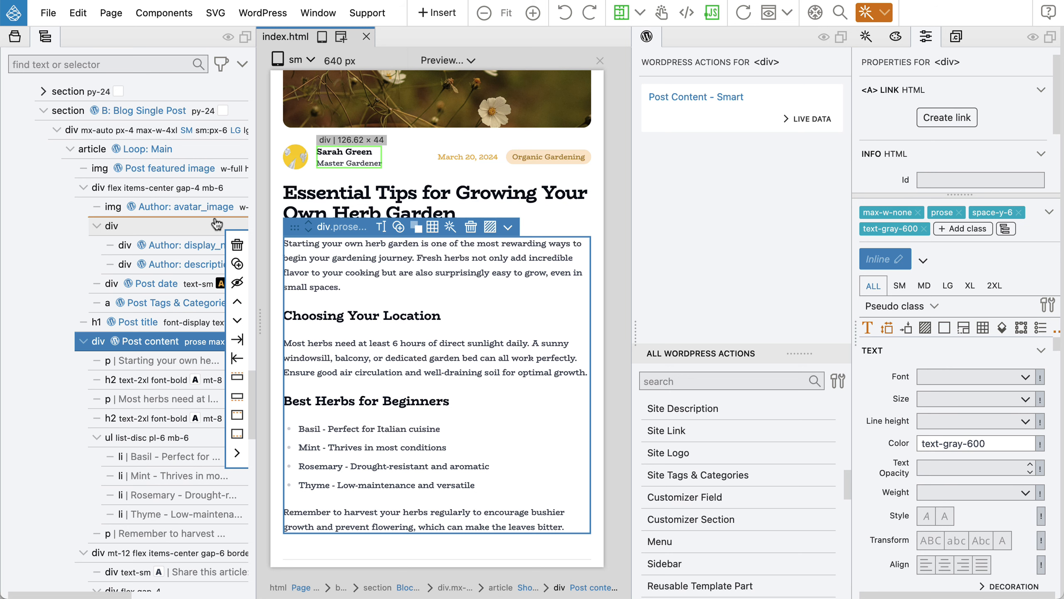
click(262, 12)
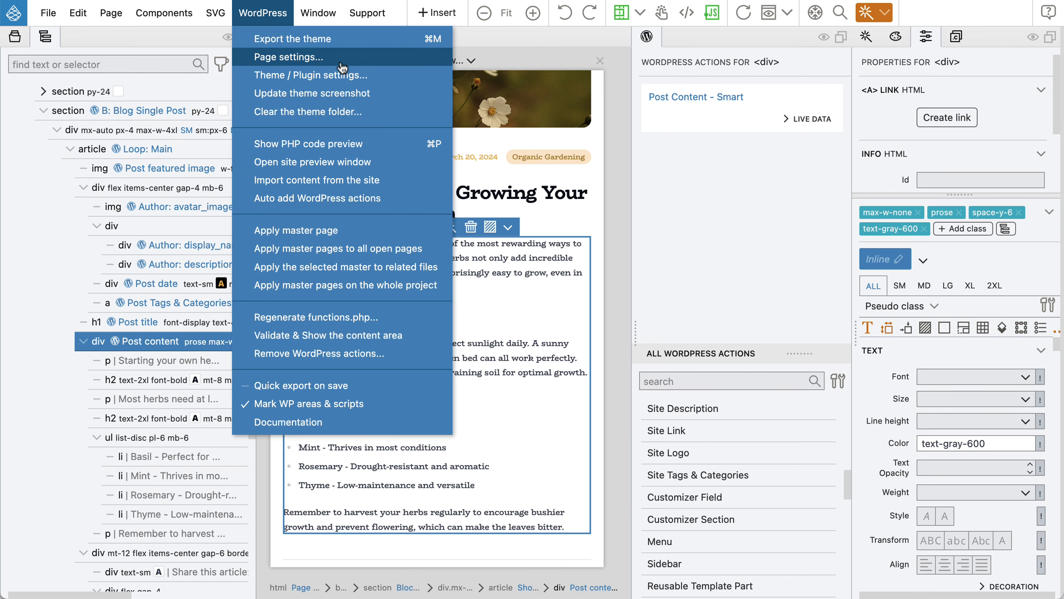
click(342, 76)
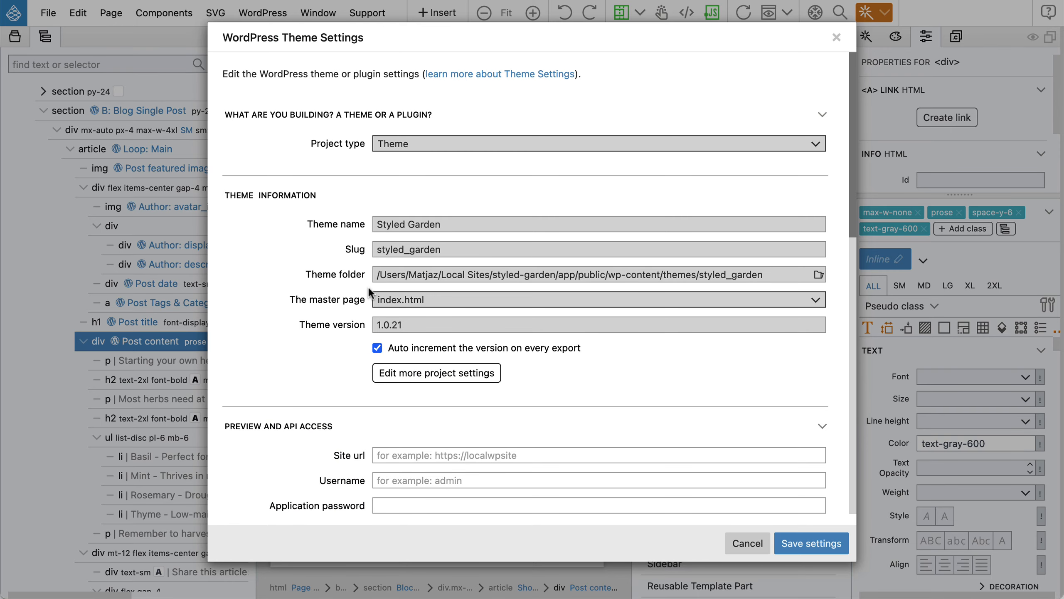
scroll(367, 286, down, 10)
scroll(368, 286, down, 5)
scroll(367, 362, down, 4)
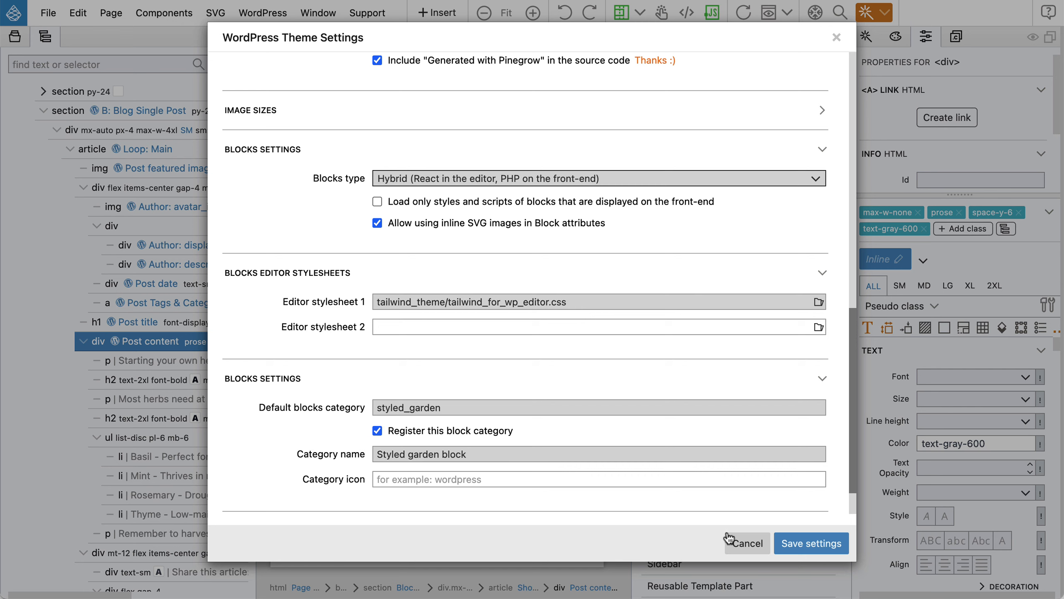
click(752, 549)
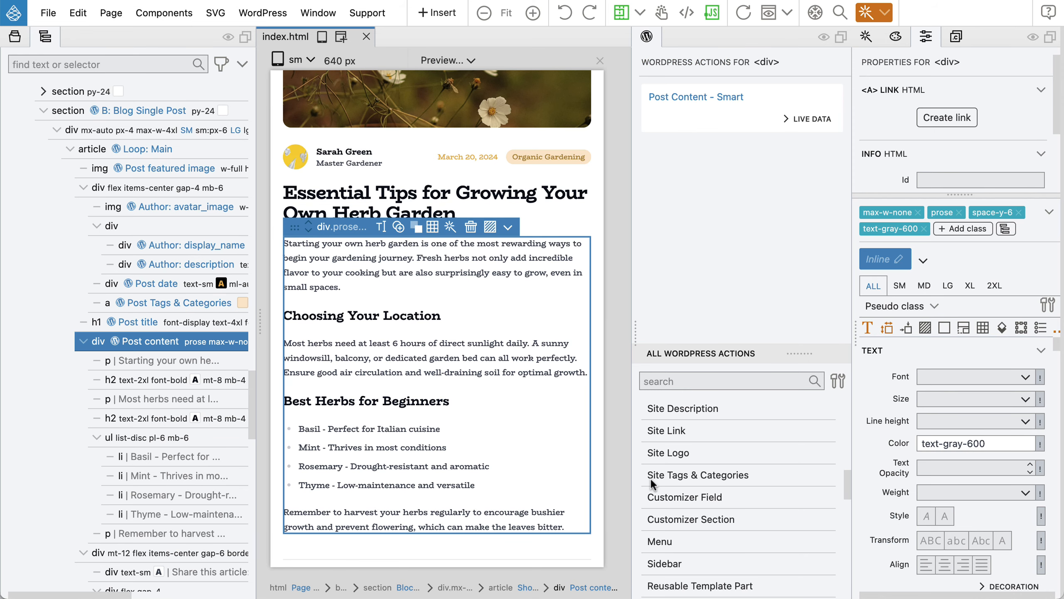
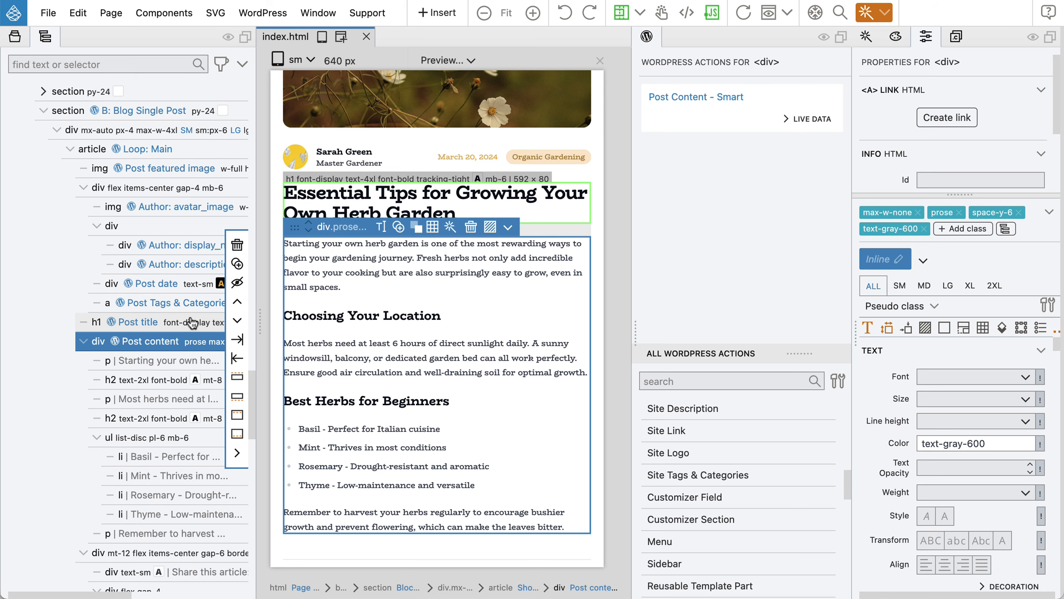
Show the page's Styles list and select the body element in the Tree panel.
scroll(192, 323, up, 15)
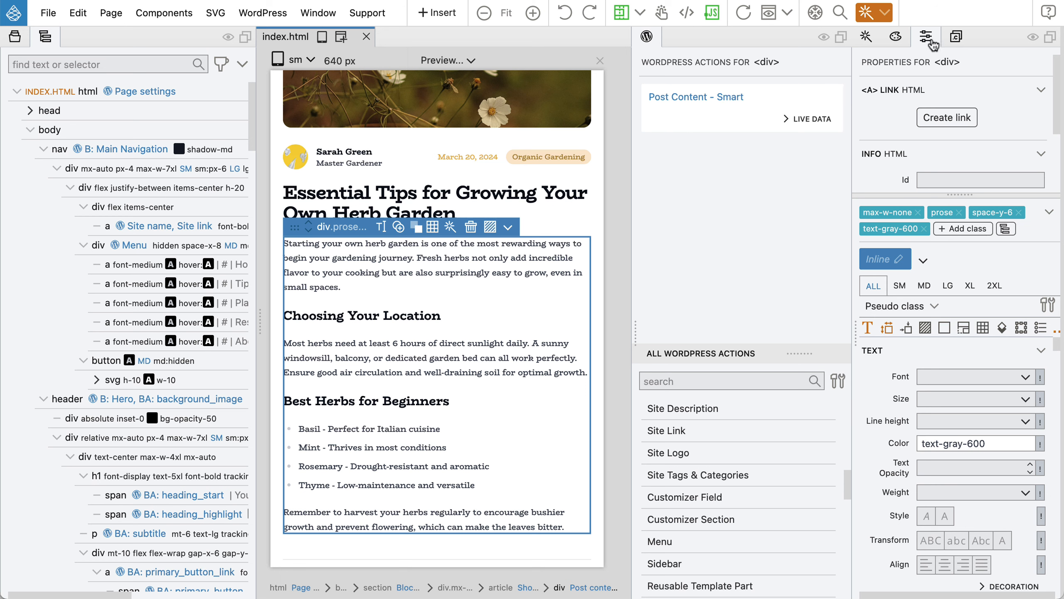
click(956, 39)
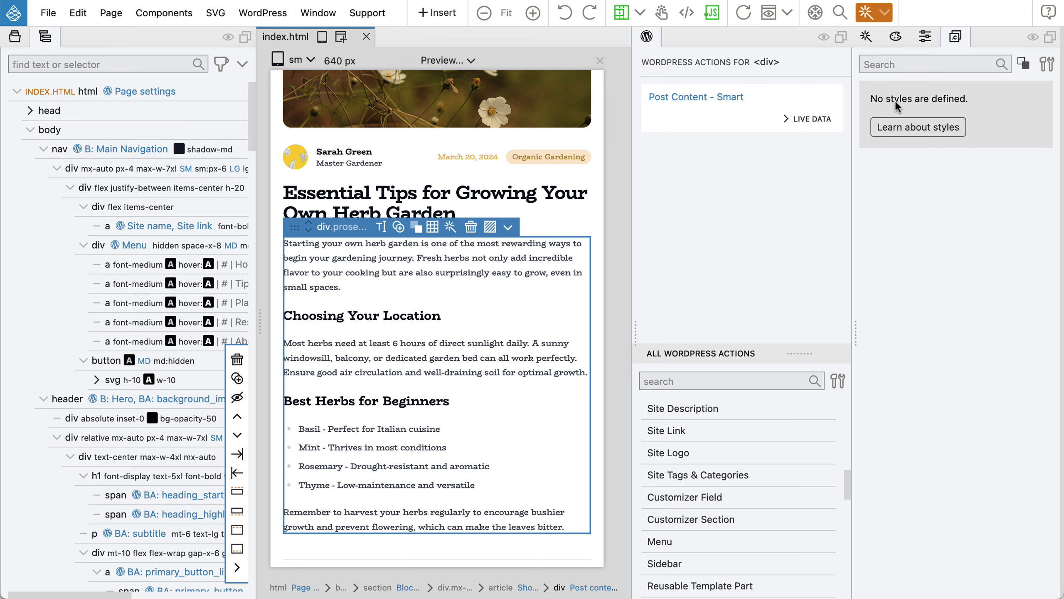
click(84, 132)
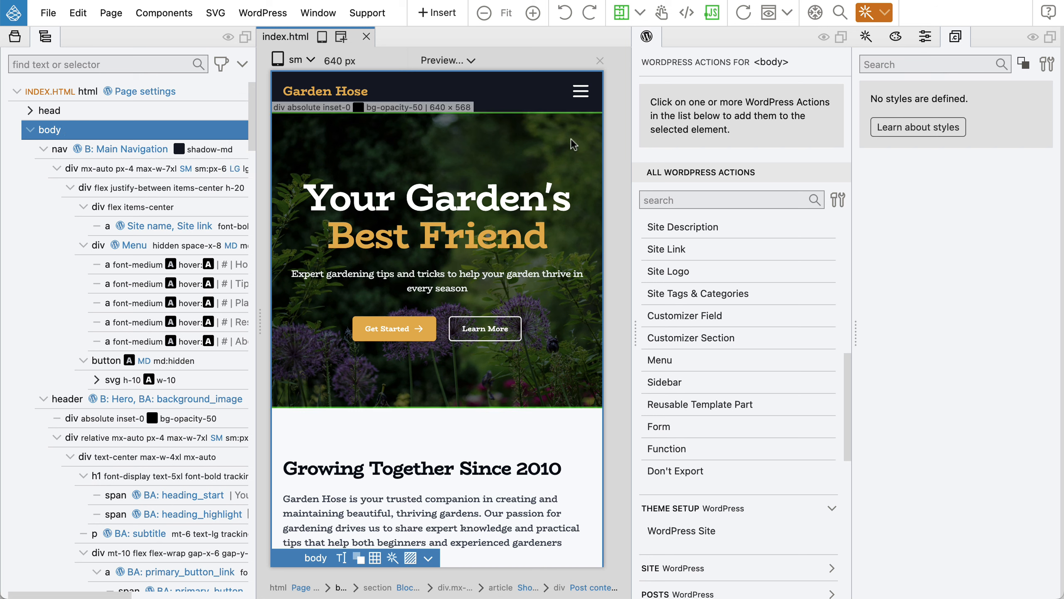
Add the Tailwind prose class to body from Typography (prose) > Enable prose, turning off Keep the menu open.
click(926, 39)
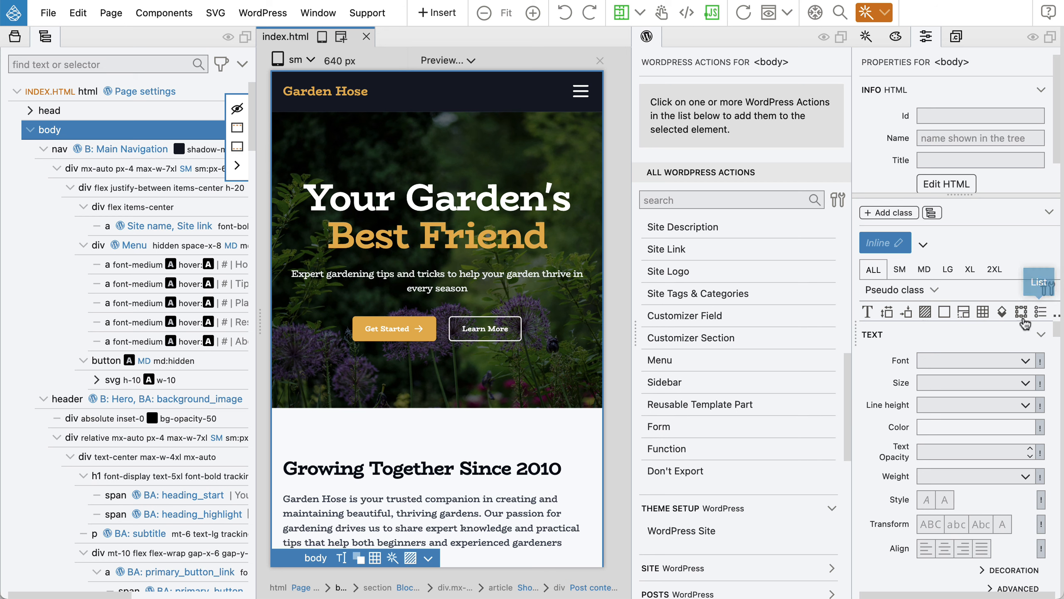
click(932, 213)
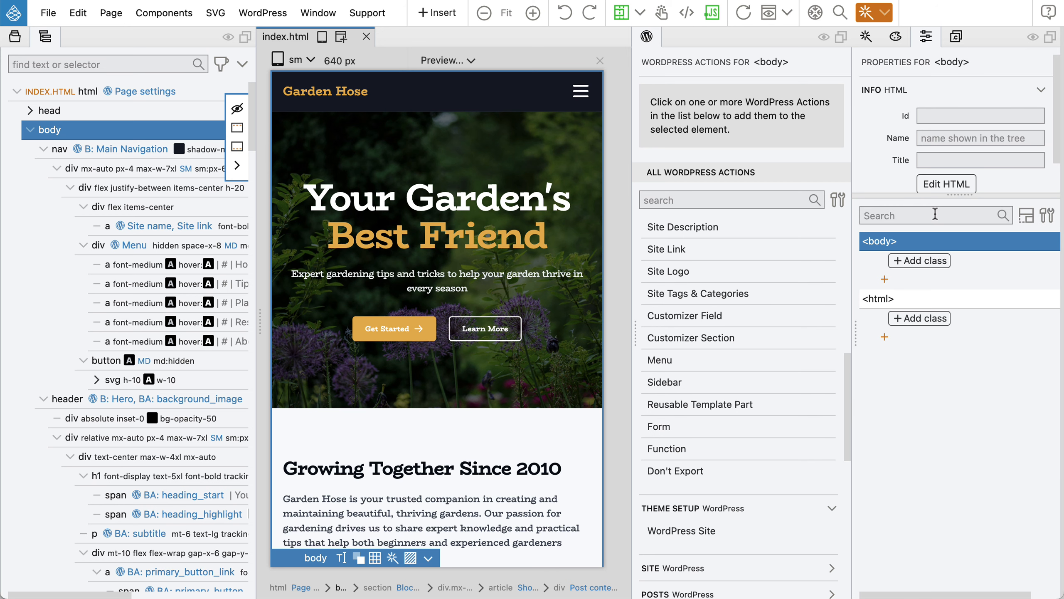
click(918, 260)
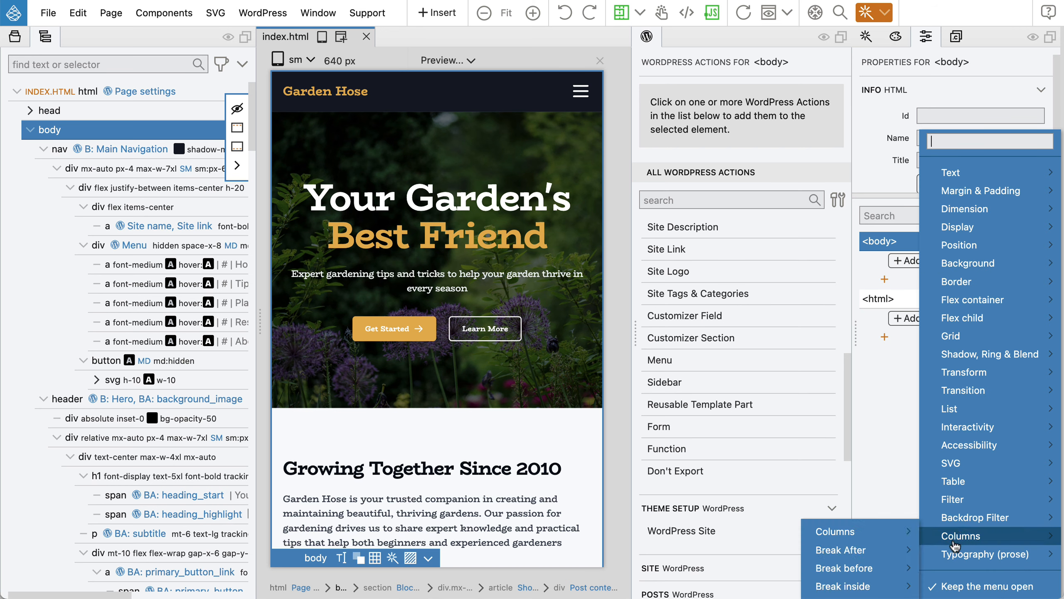
mouse_move(955, 554)
mouse_move(844, 531)
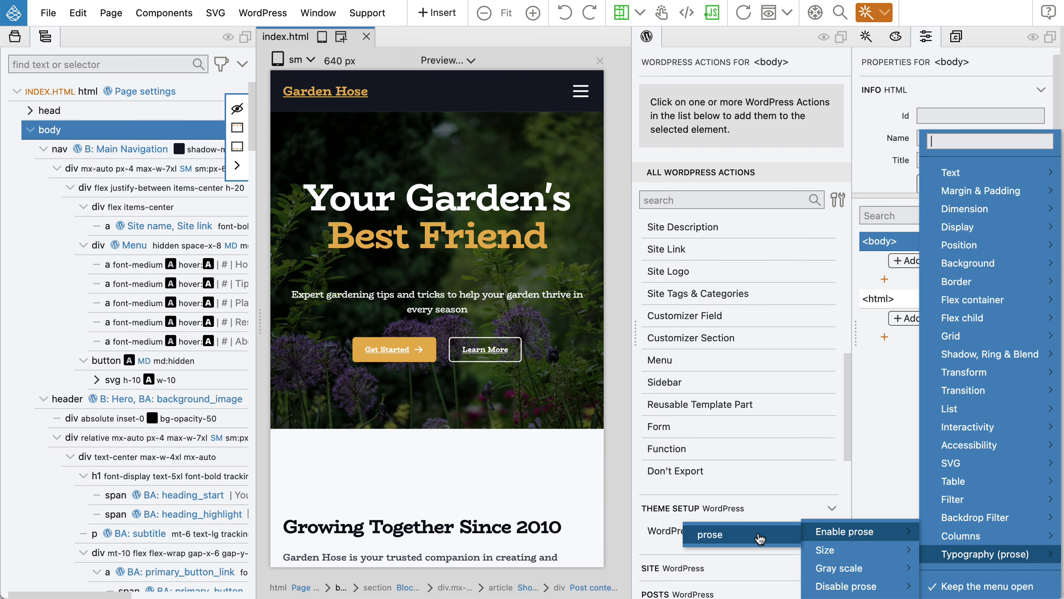
click(747, 538)
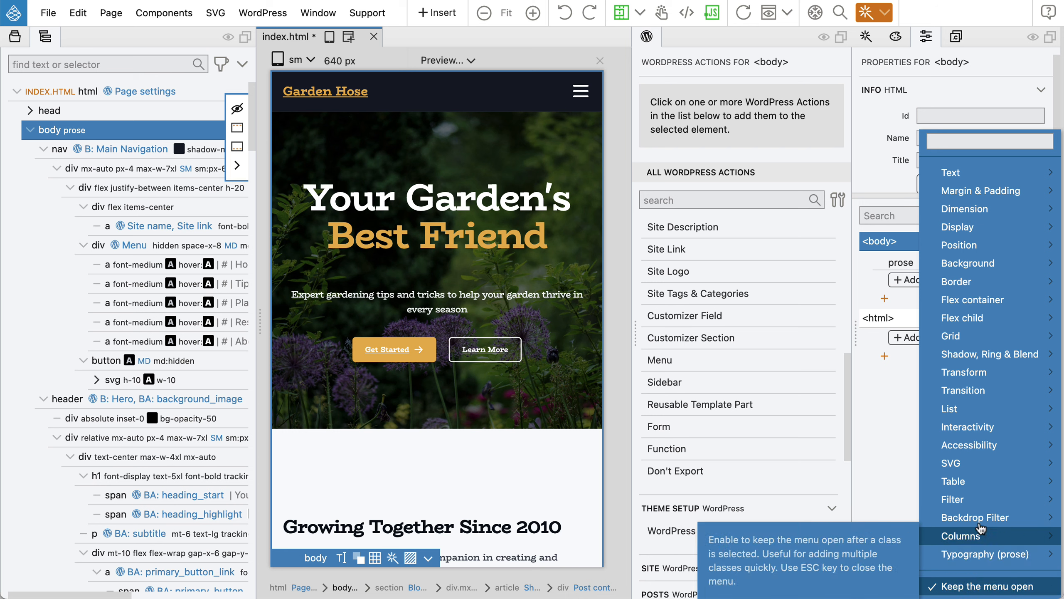
mouse_move(966, 503)
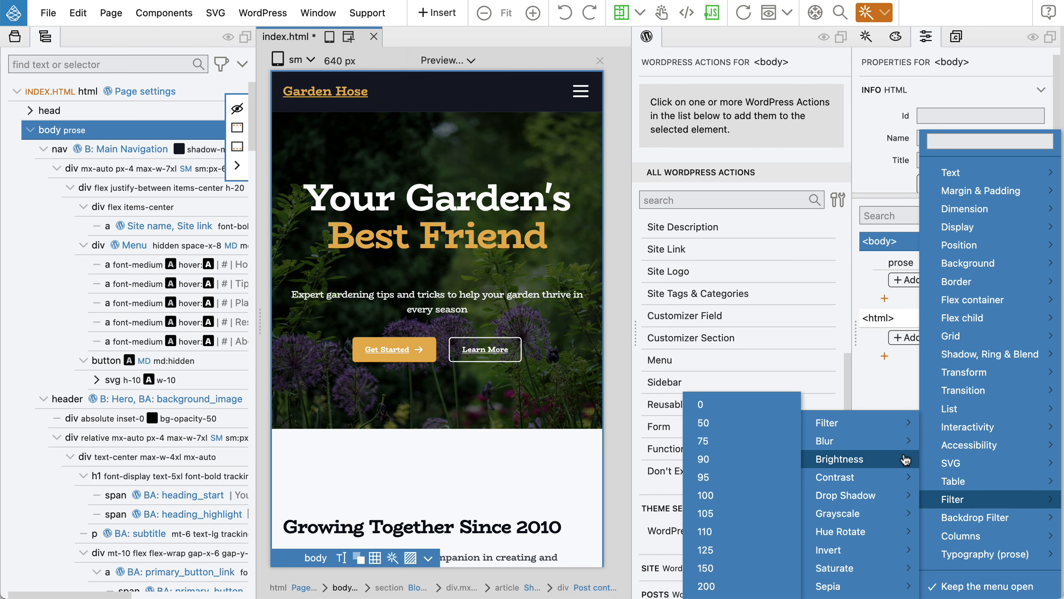
click(990, 587)
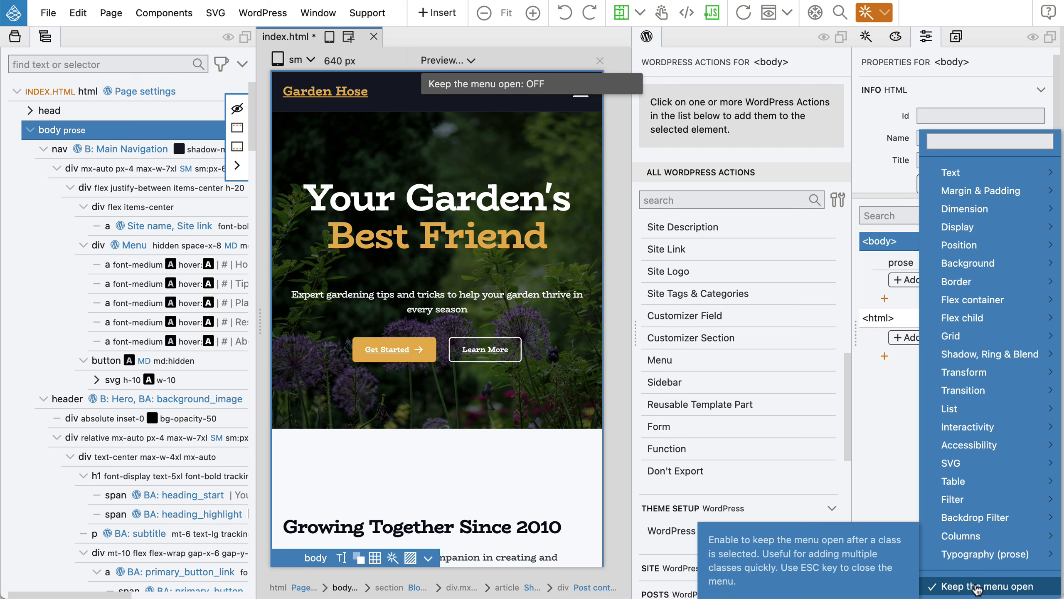
key(Escape)
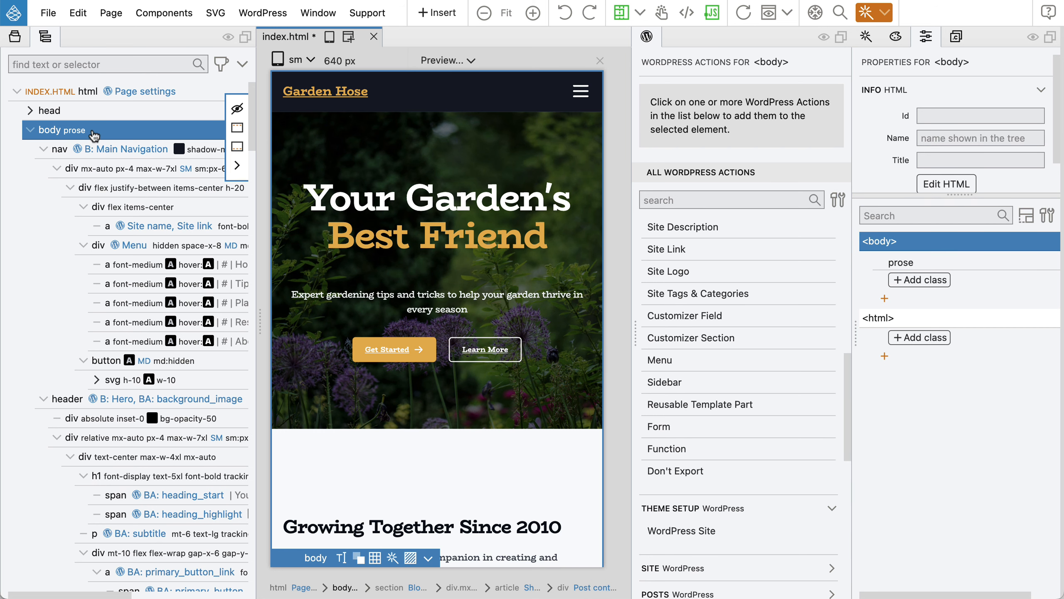
Collapse the WordPress actions panel, widen the preview and switch it to the lg 1024 px width.
scroll(408, 188, down, 10)
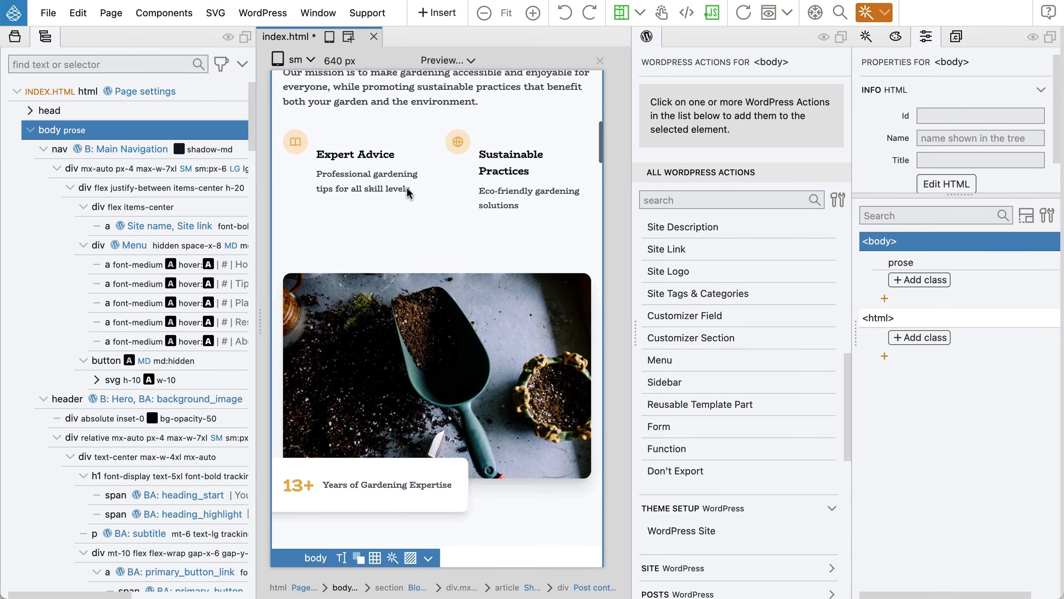
scroll(408, 192, up, 10)
scroll(406, 186, up, 3)
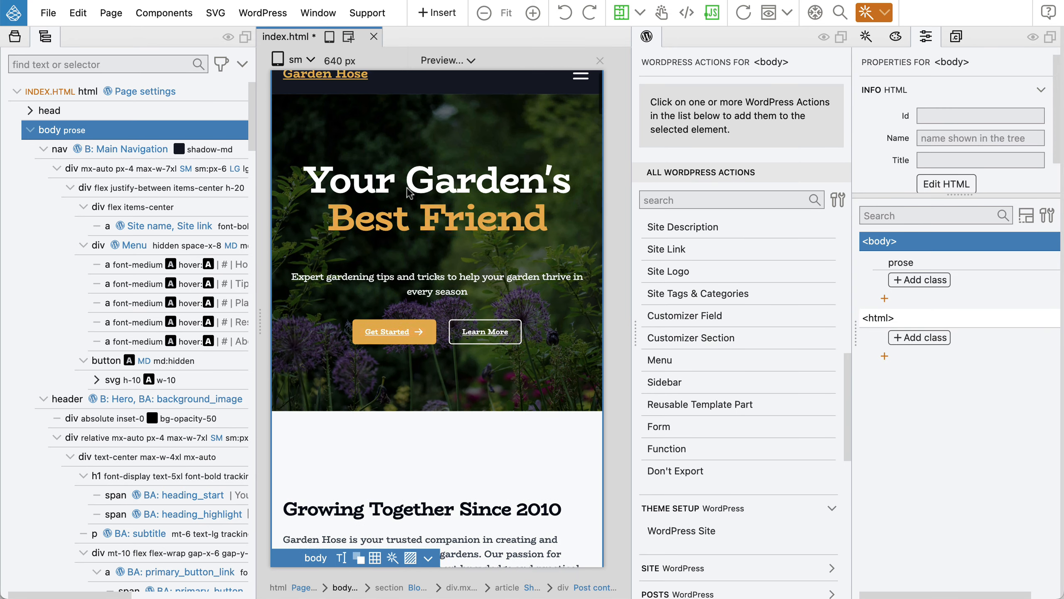
click(647, 37)
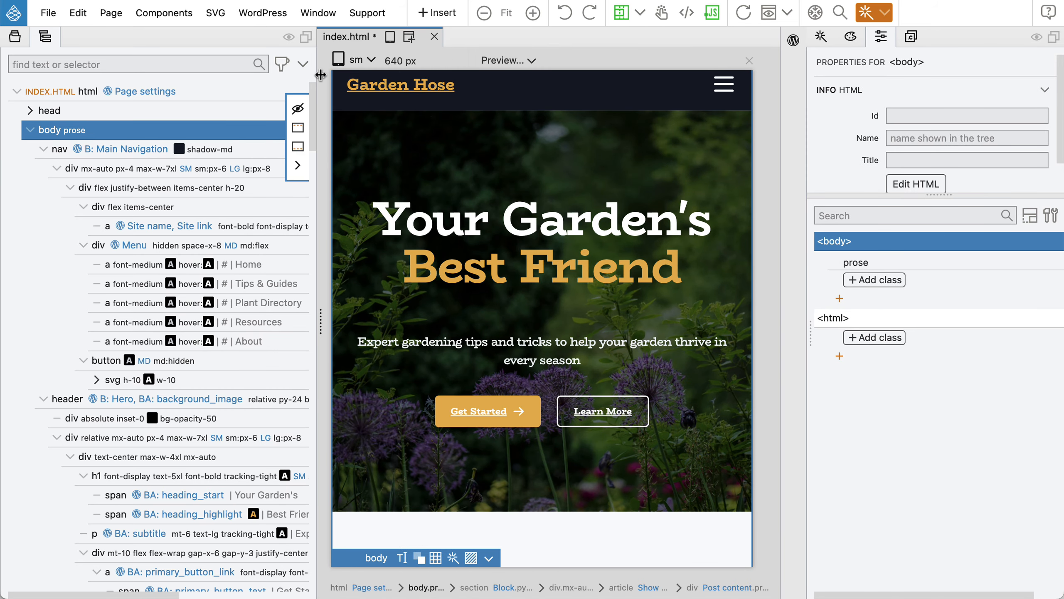
drag(321, 77, 244, 79)
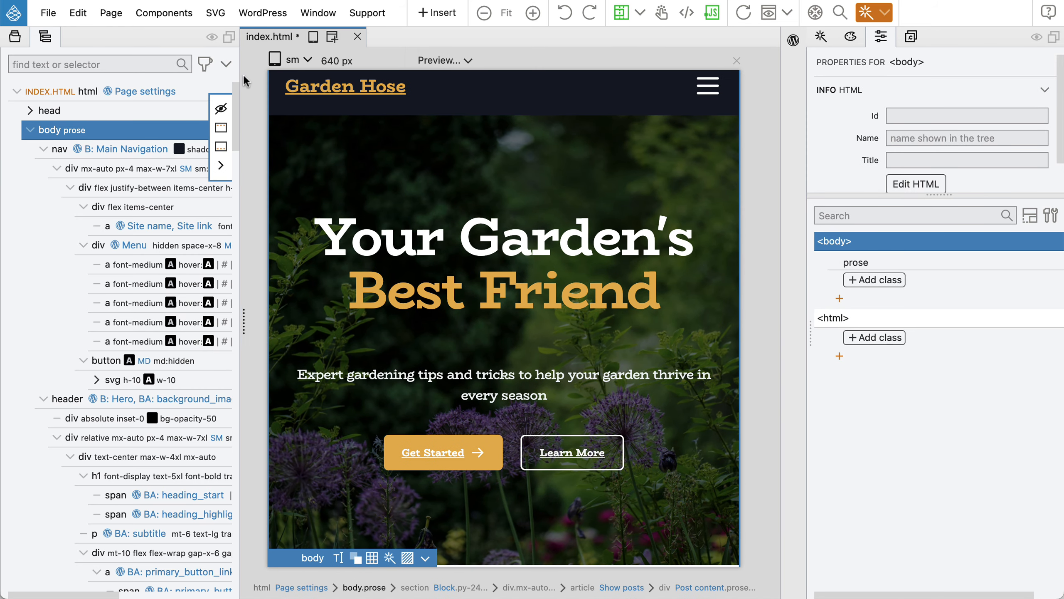
click(292, 61)
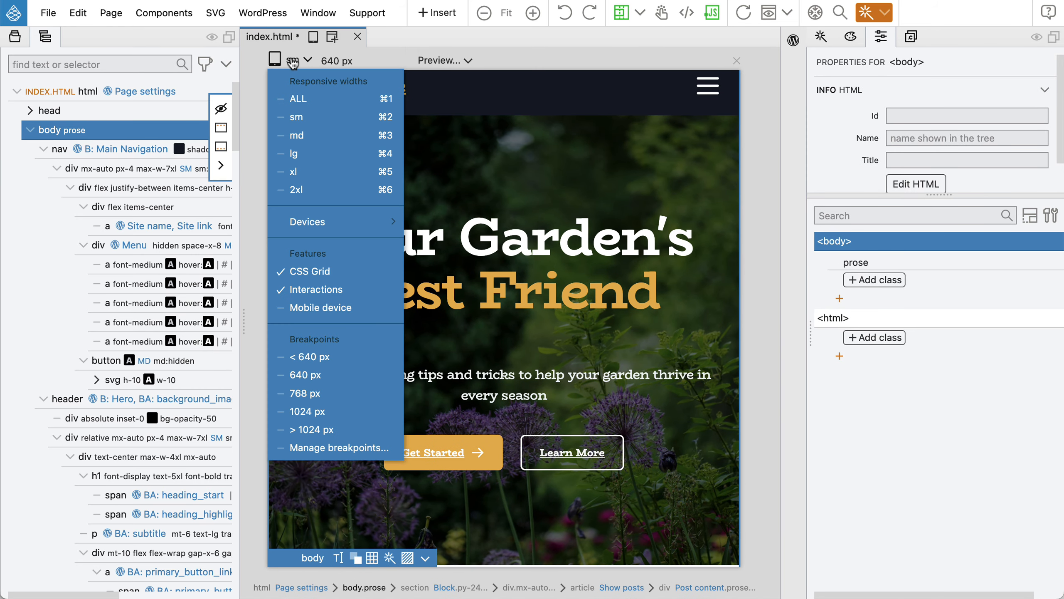
click(303, 153)
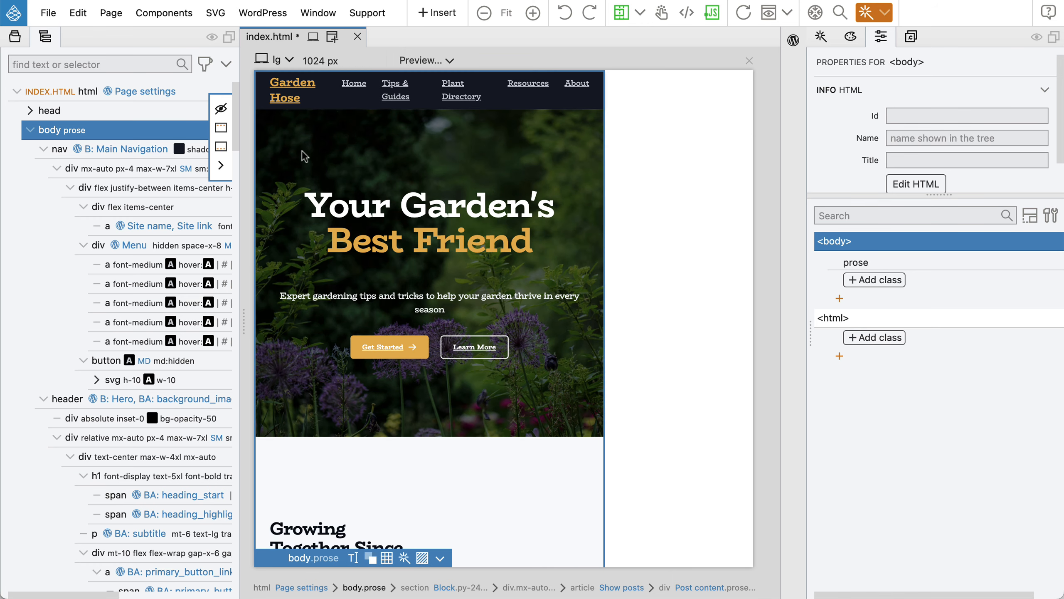
Scroll through the Garden Hose preview to review the prose typography and underlined links.
scroll(532, 199, down, 8)
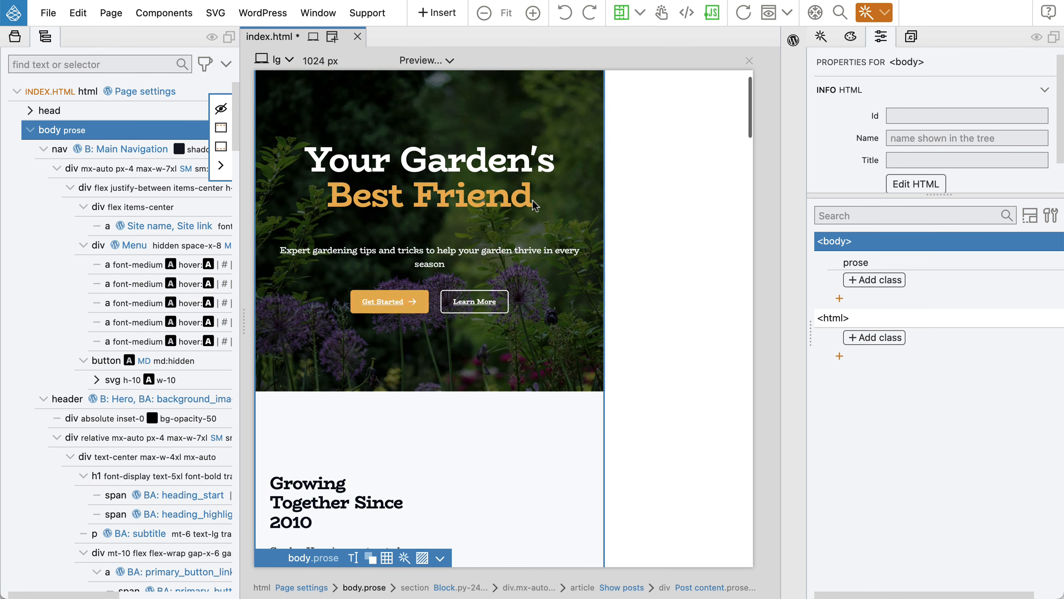
scroll(533, 201, down, 8)
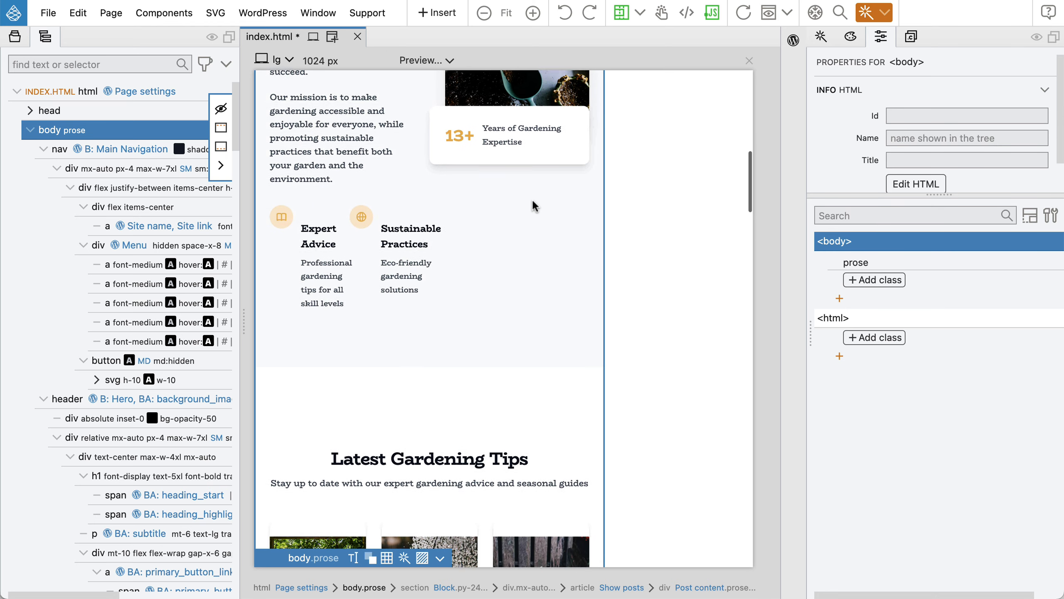
scroll(533, 202, down, 9)
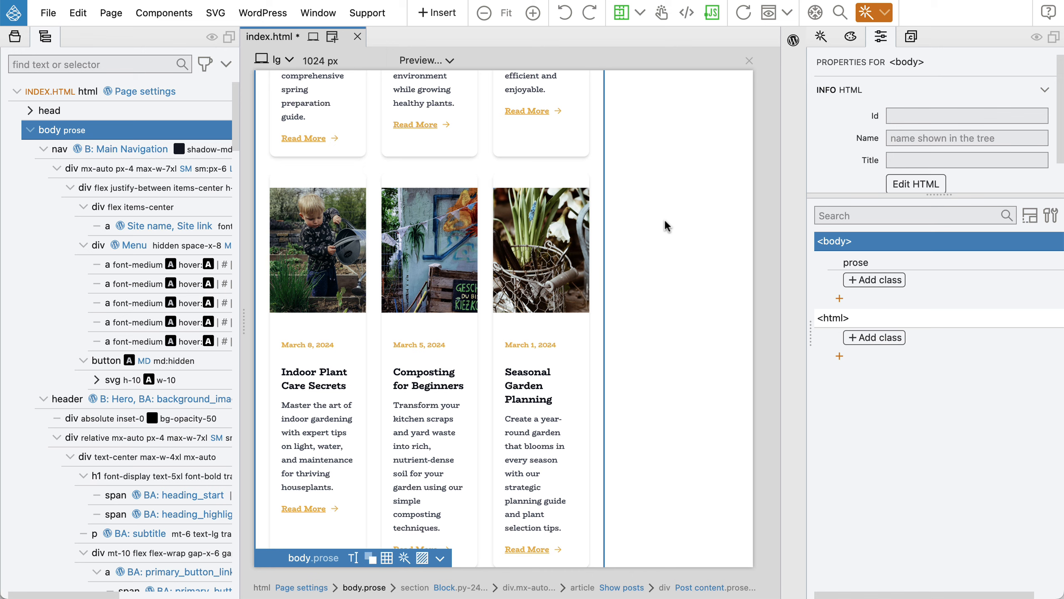
scroll(491, 239, up, 3)
scroll(491, 243, up, 10)
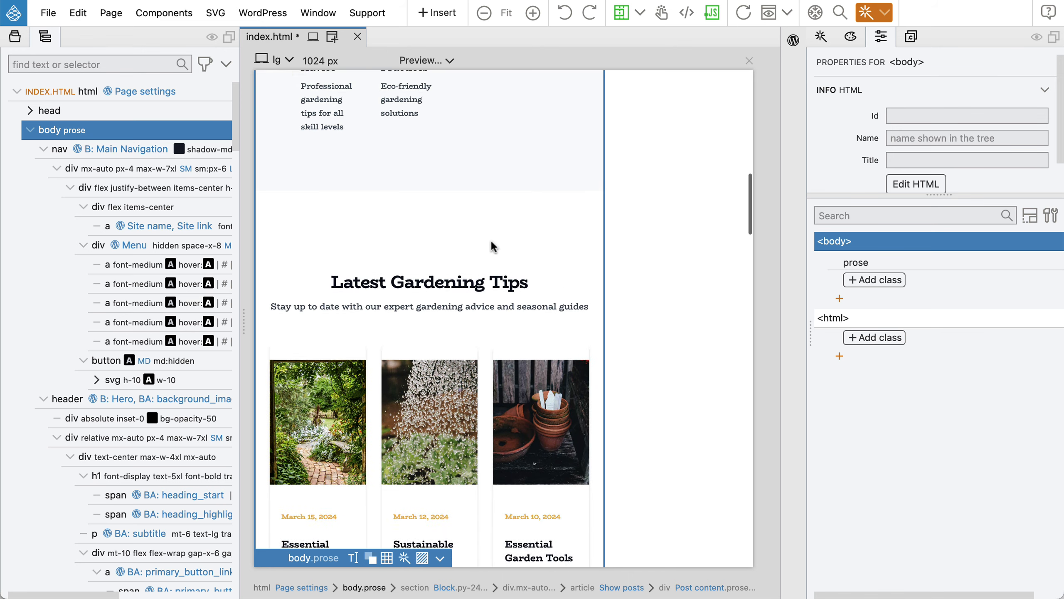
scroll(490, 239, up, 5)
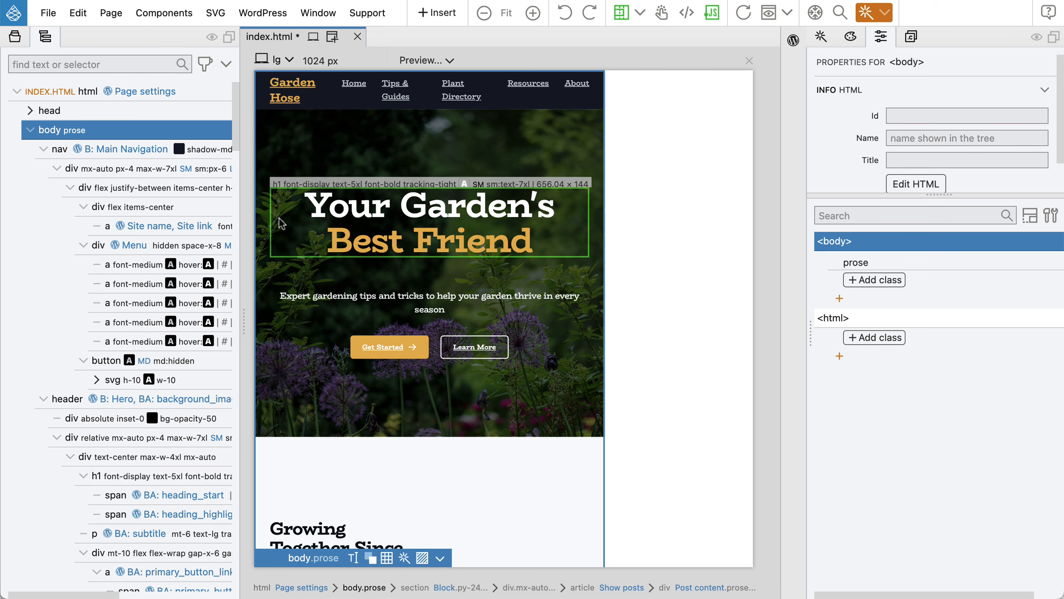
scroll(279, 219, down, 8)
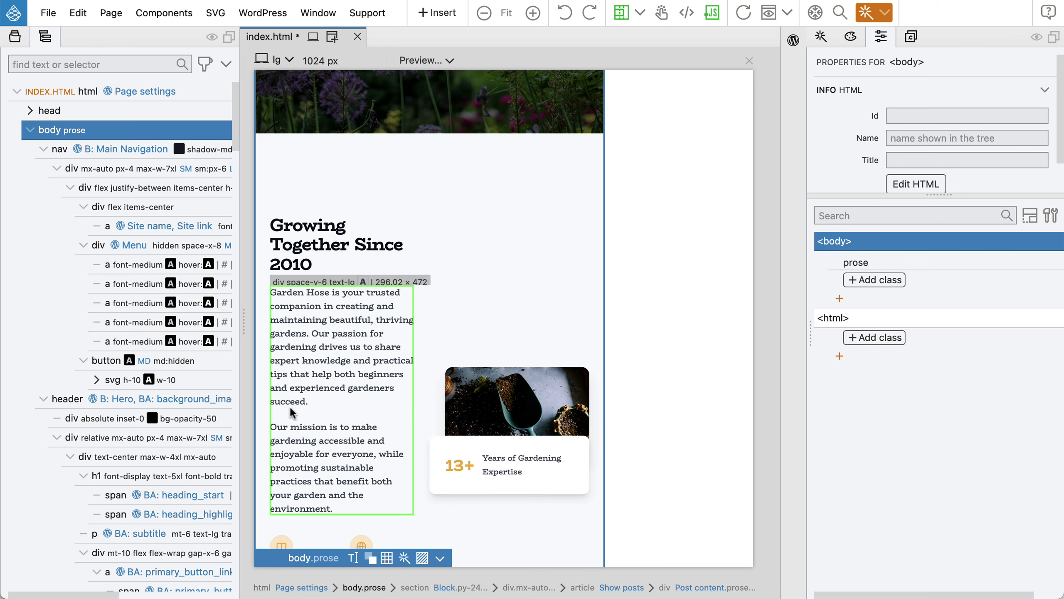
scroll(384, 266, down, 10)
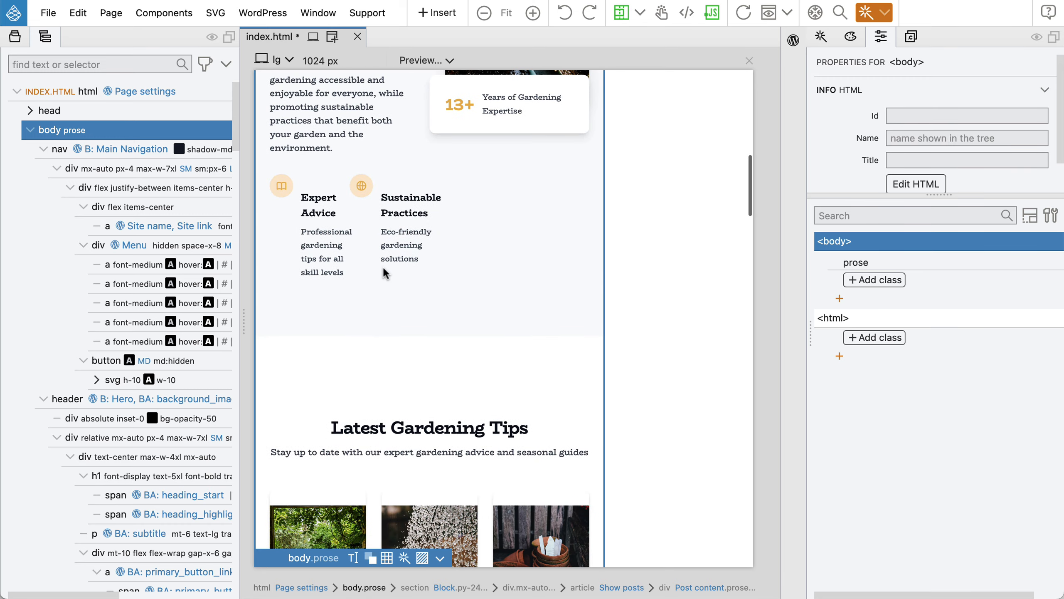
scroll(383, 268, down, 15)
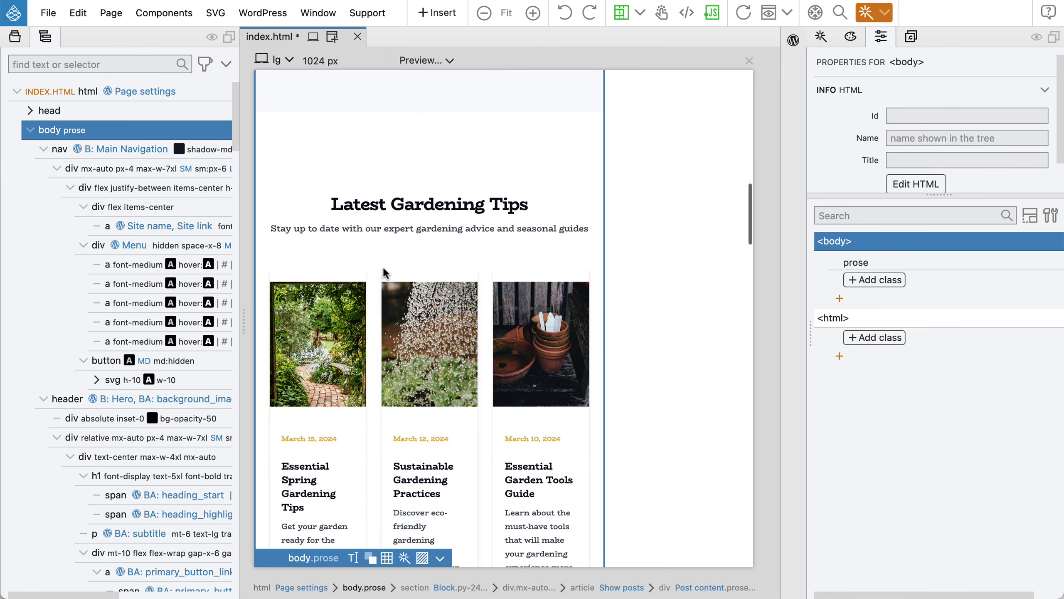
scroll(382, 265, up, 20)
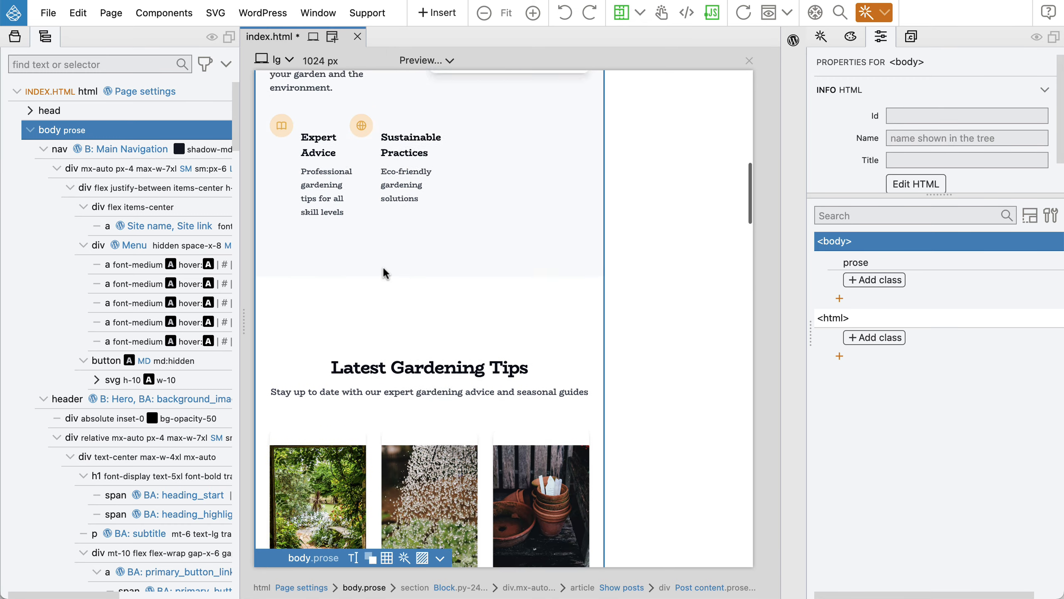
scroll(382, 266, up, 12)
mouse_move(79, 132)
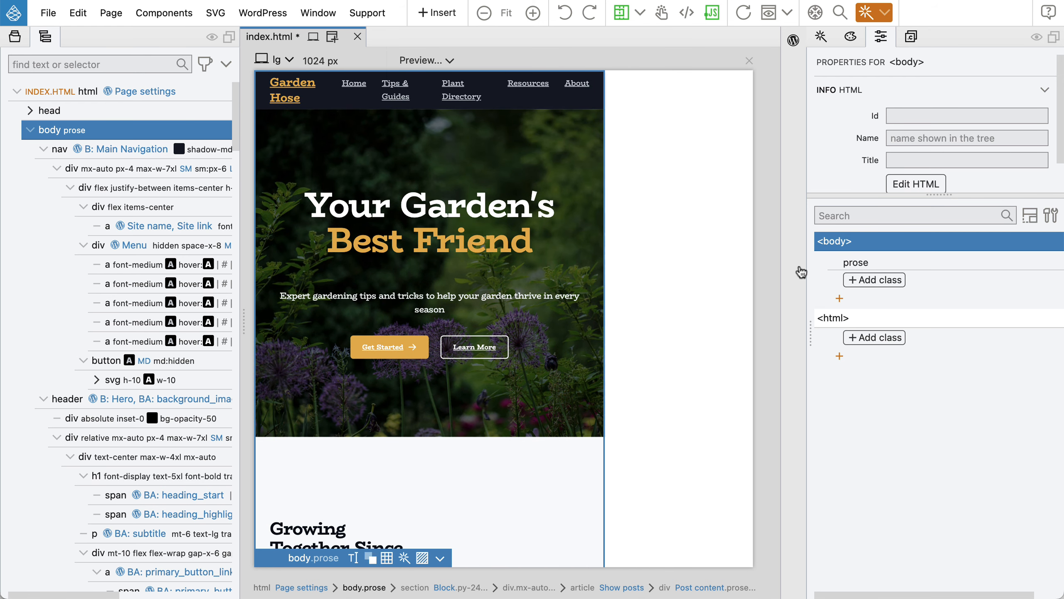
Add max-w-none to body from Dimension > Max Width so the page spans the full width.
click(879, 283)
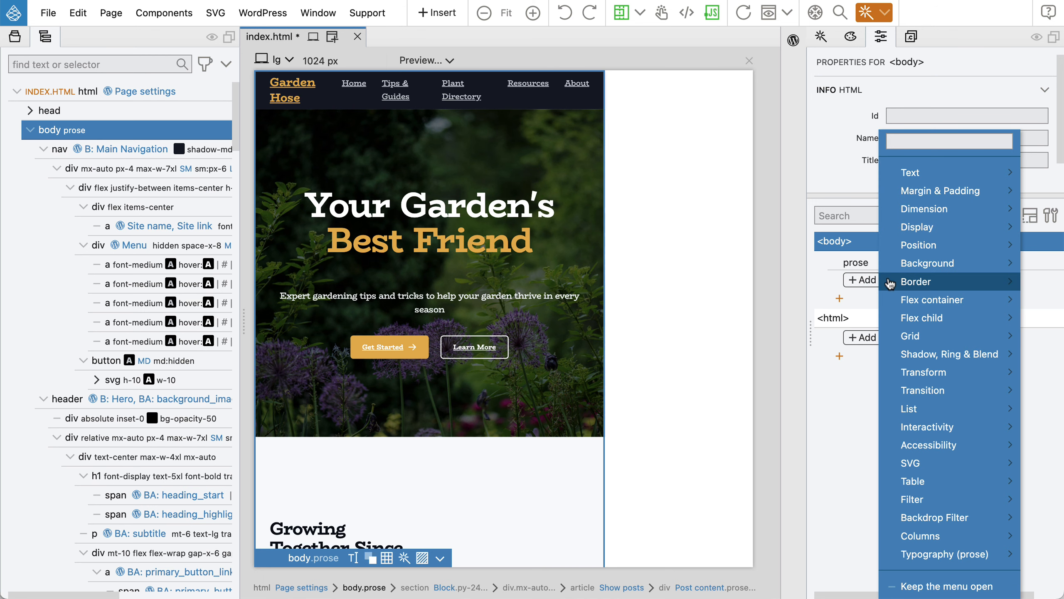
mouse_move(935, 217)
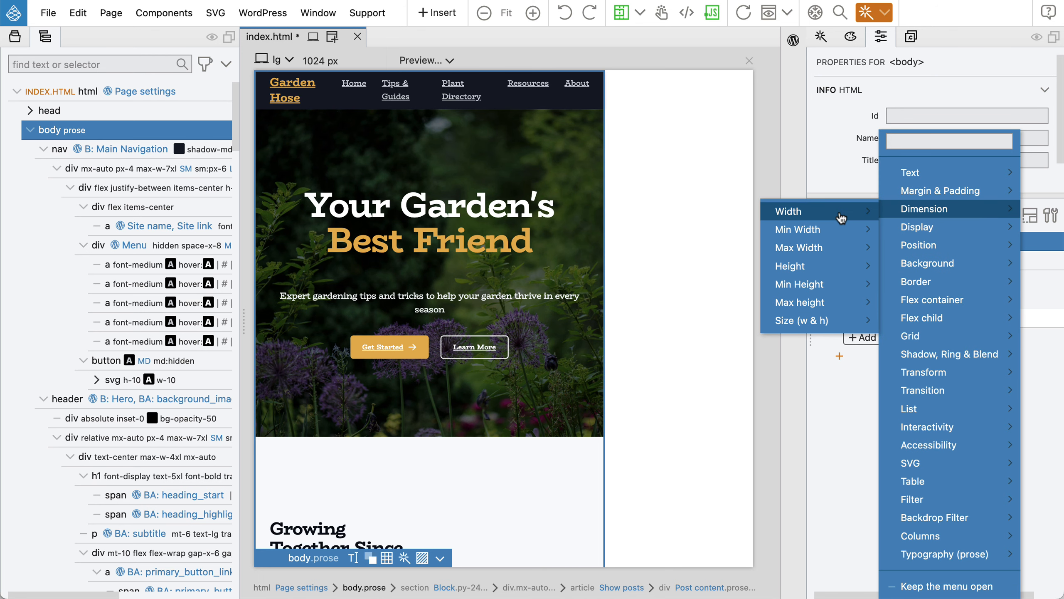
mouse_move(811, 251)
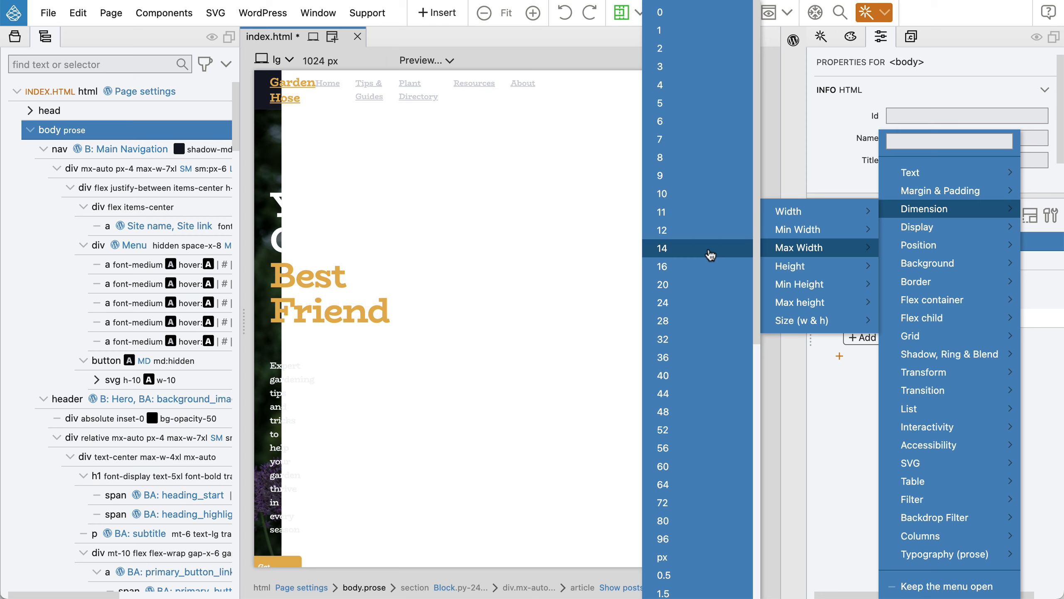
scroll(712, 243, down, 10)
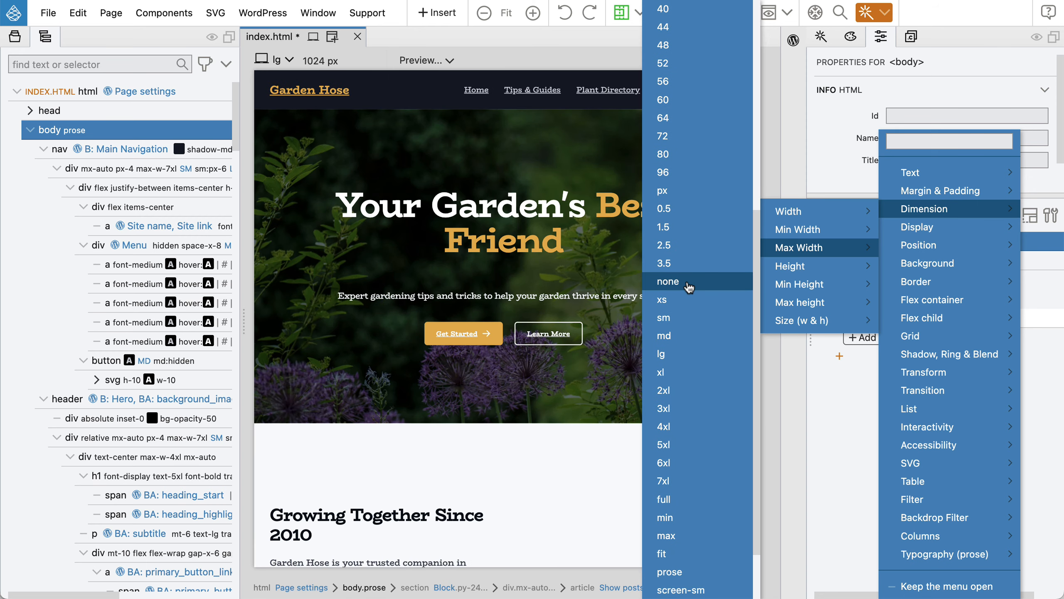
click(689, 288)
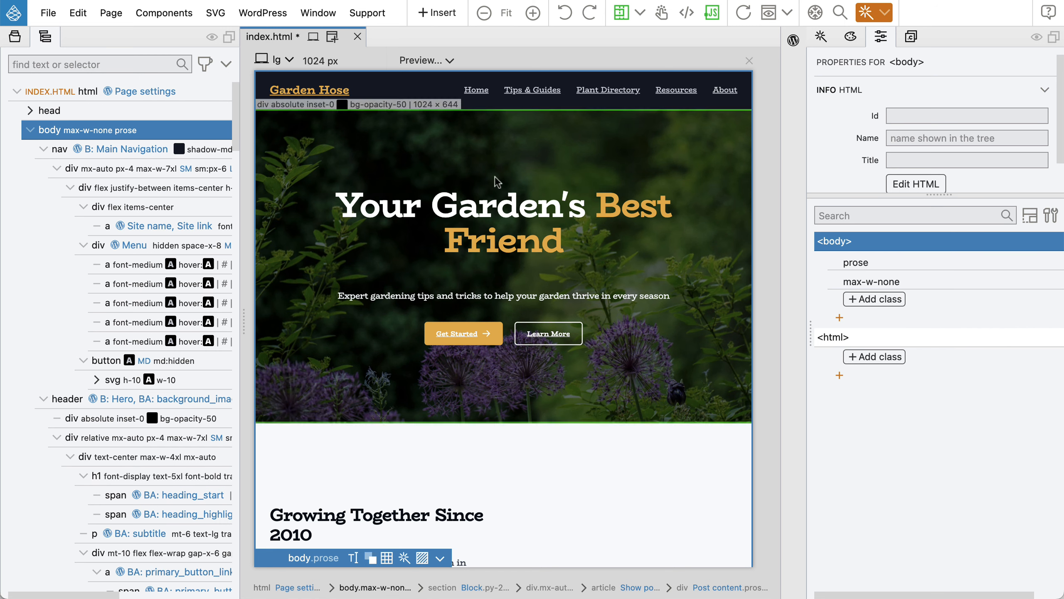
Select nav through footer in the Tree and give them all the not-prose class.
click(43, 150)
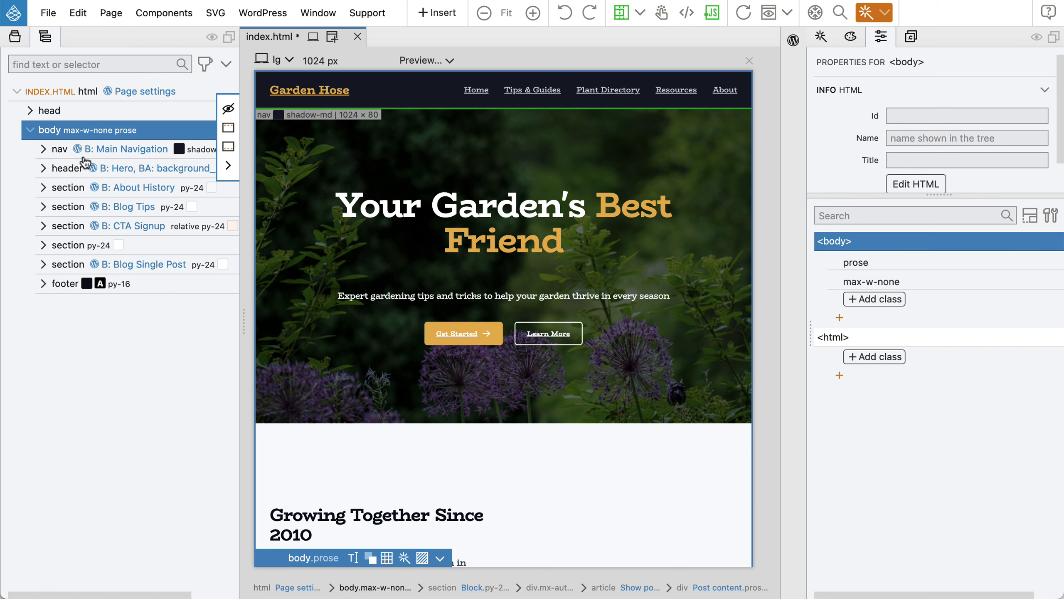
click(120, 150)
shift+click(71, 286)
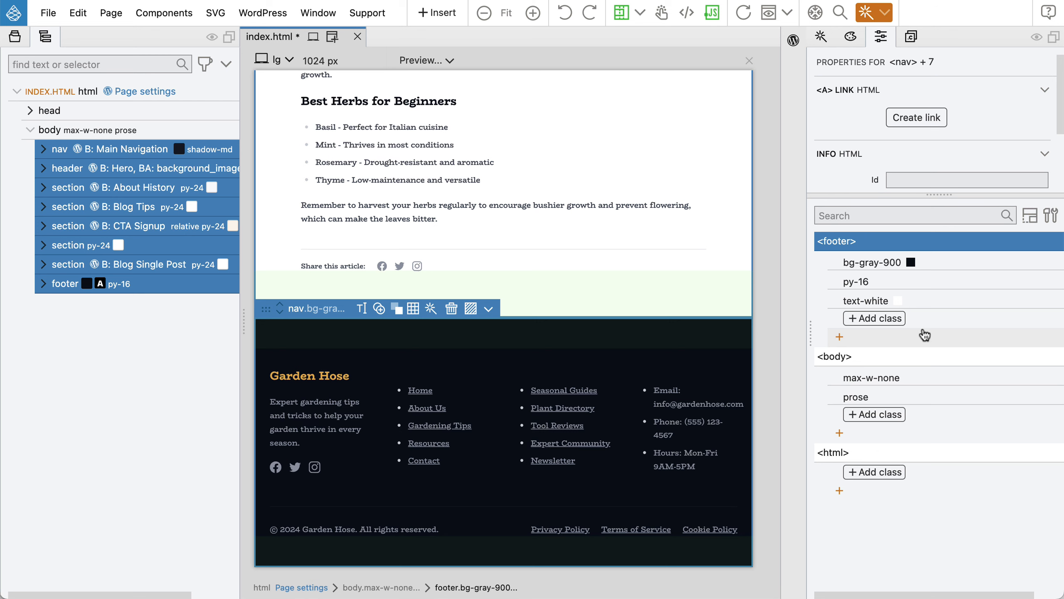
click(883, 322)
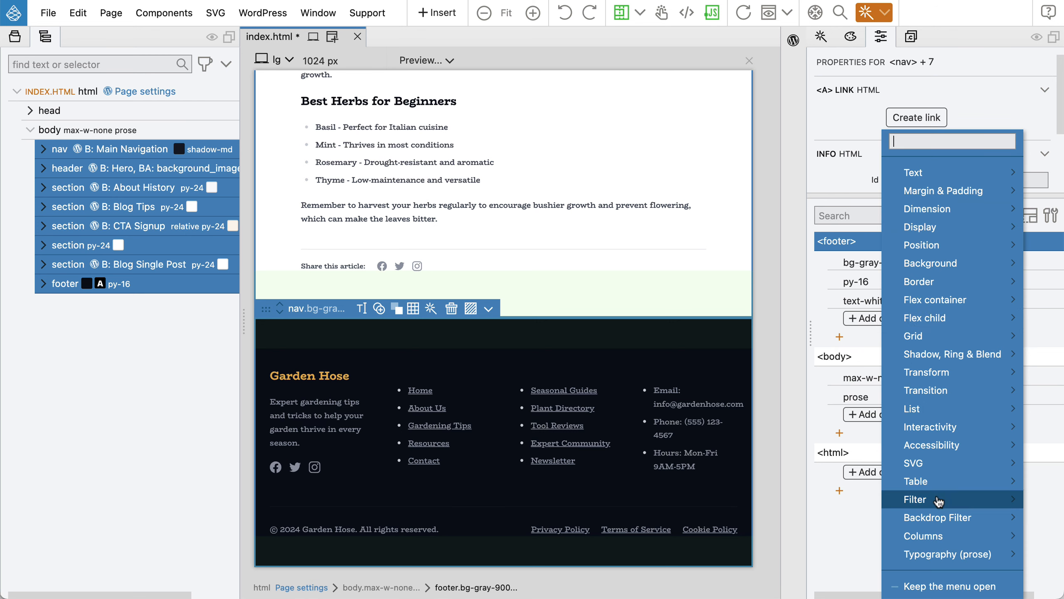
mouse_move(934, 545)
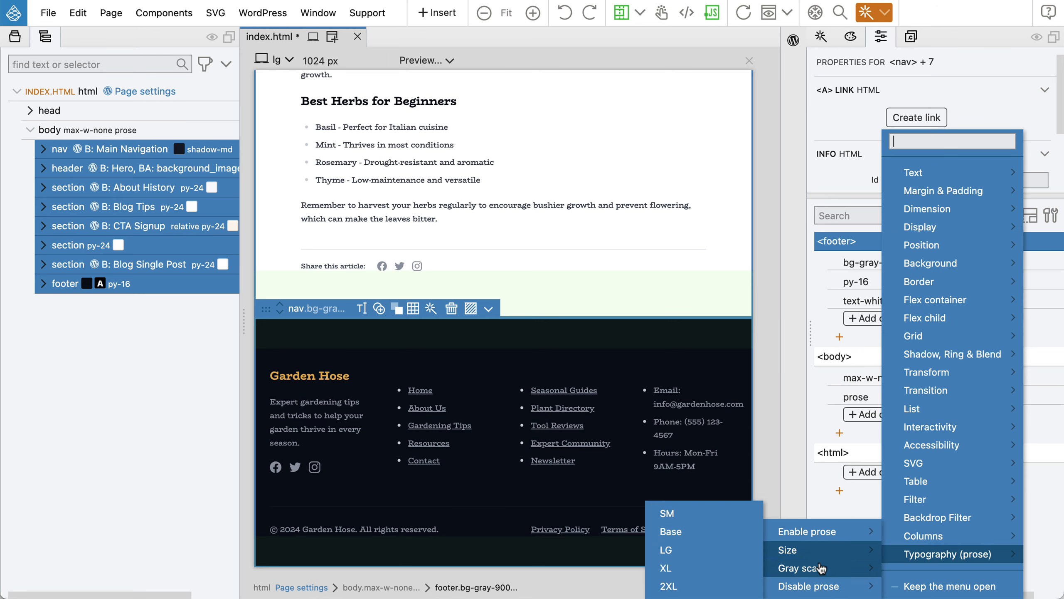
mouse_move(811, 587)
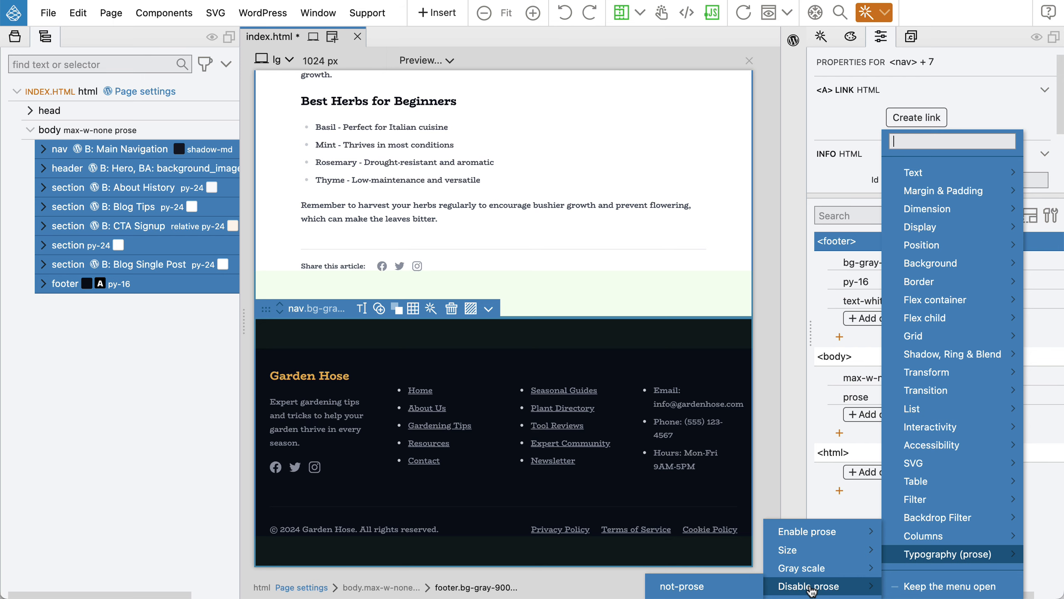
click(681, 586)
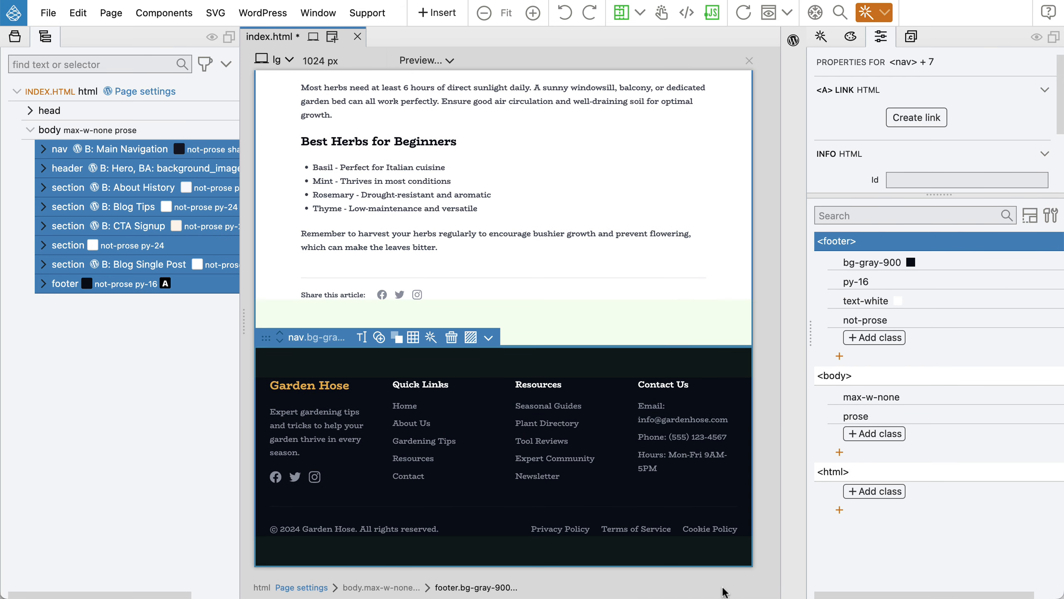
scroll(493, 317, up, 20)
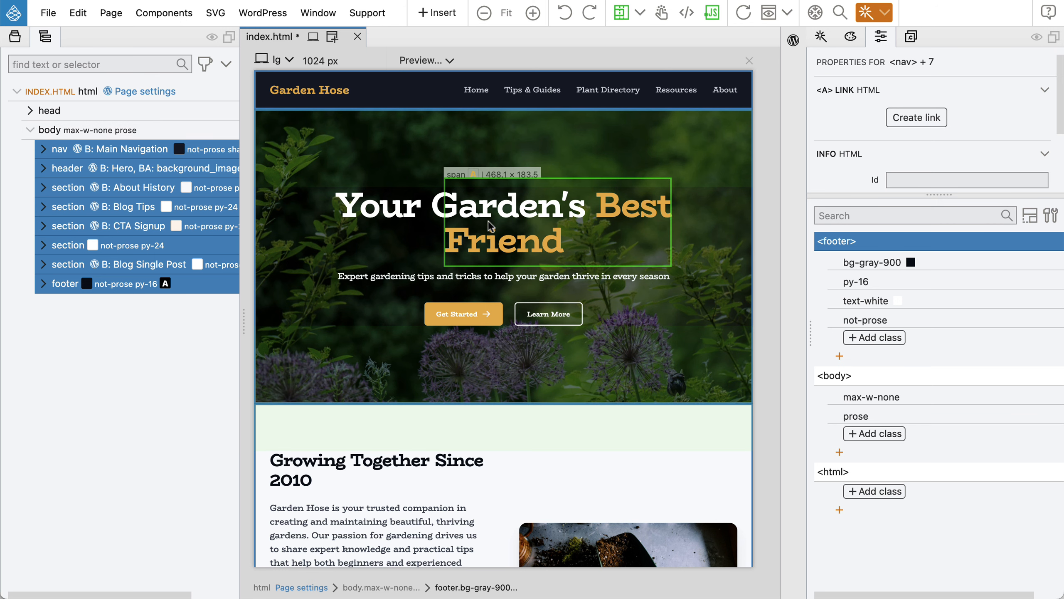
scroll(490, 227, down, 8)
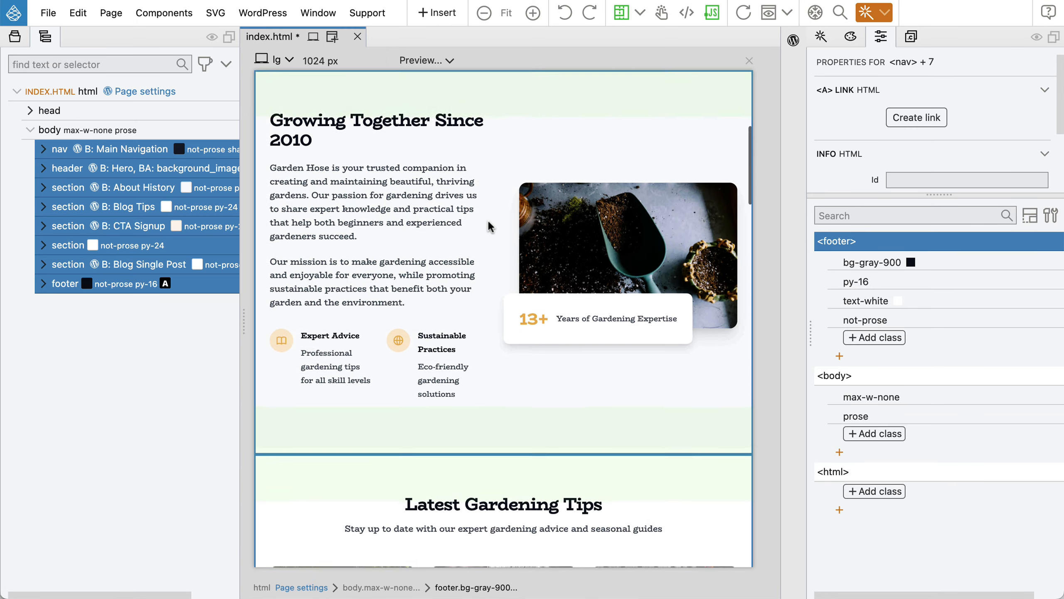
scroll(490, 227, down, 8)
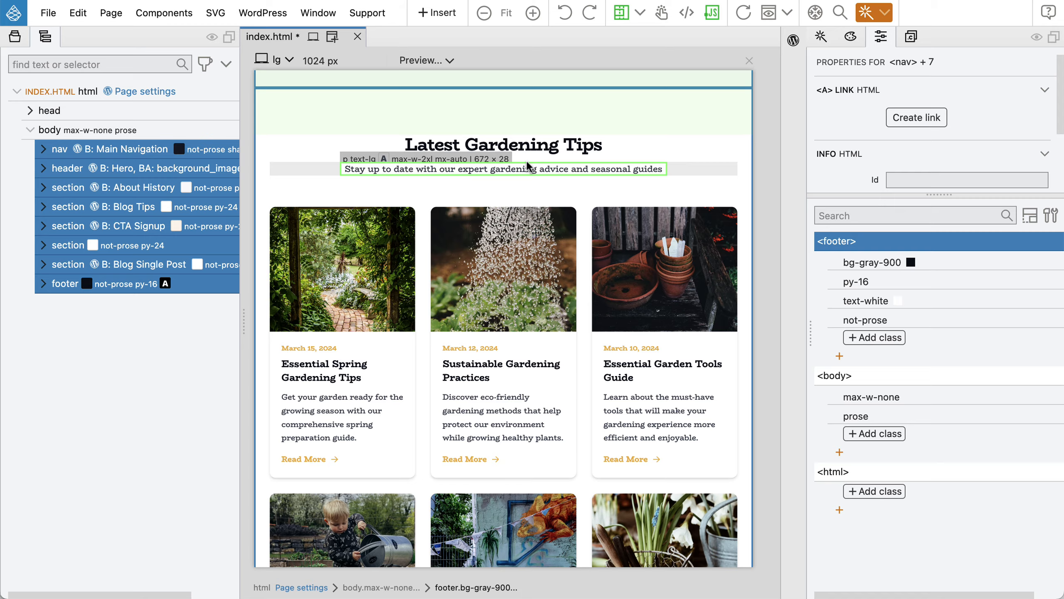
scroll(527, 166, down, 10)
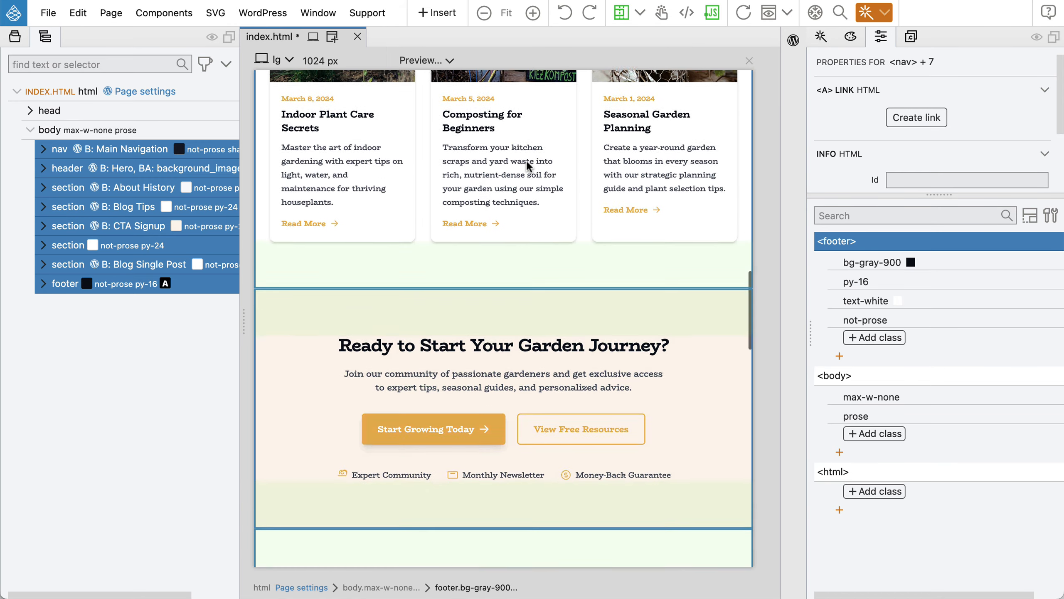
scroll(527, 166, down, 5)
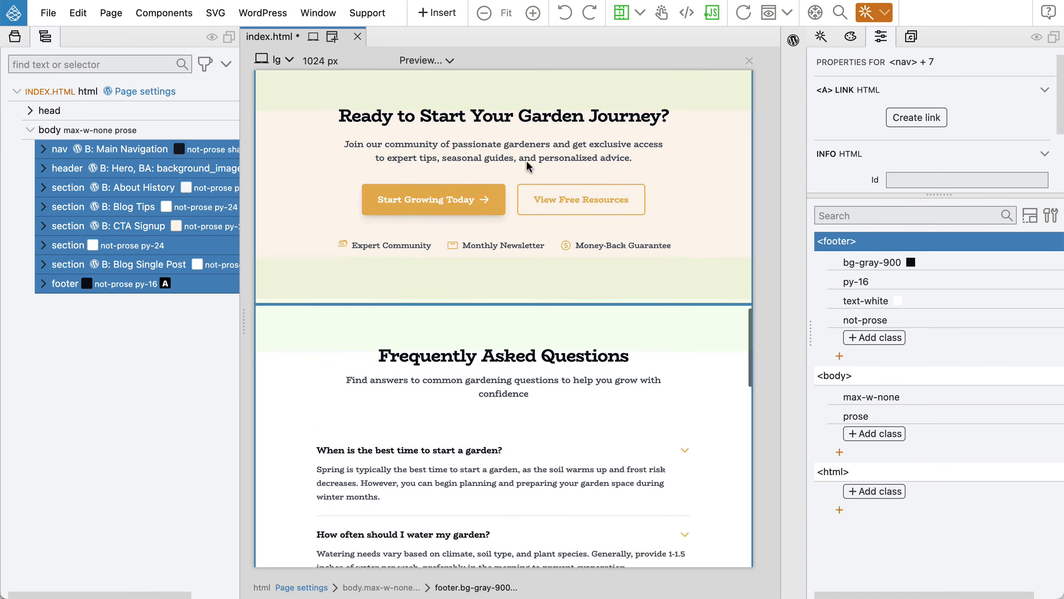
scroll(527, 166, down, 5)
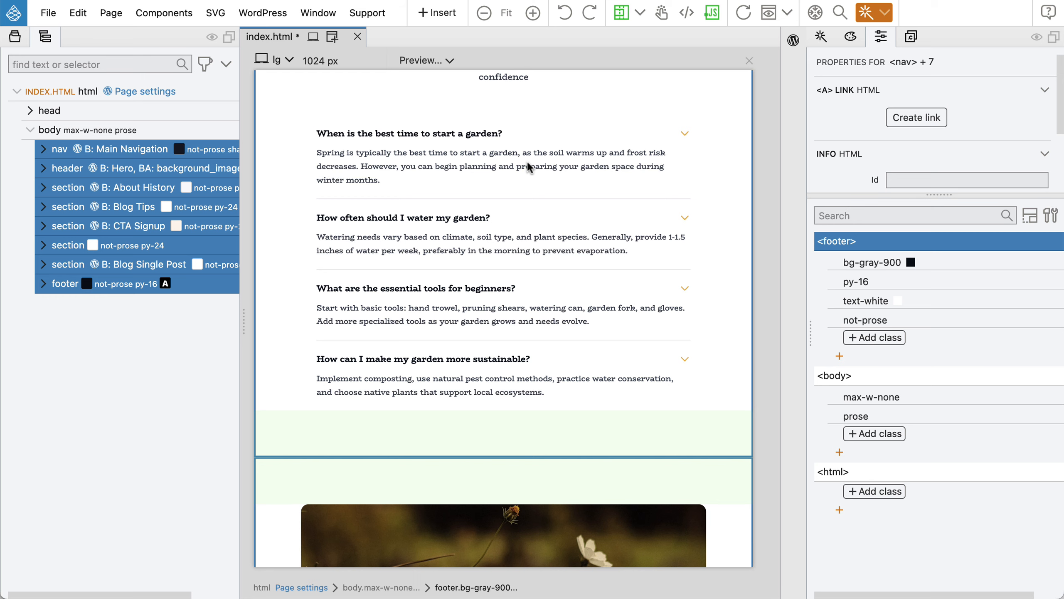
Uncheck the prose class on the Post content div inside section B: Blog Single Post.
scroll(522, 169, down, 5)
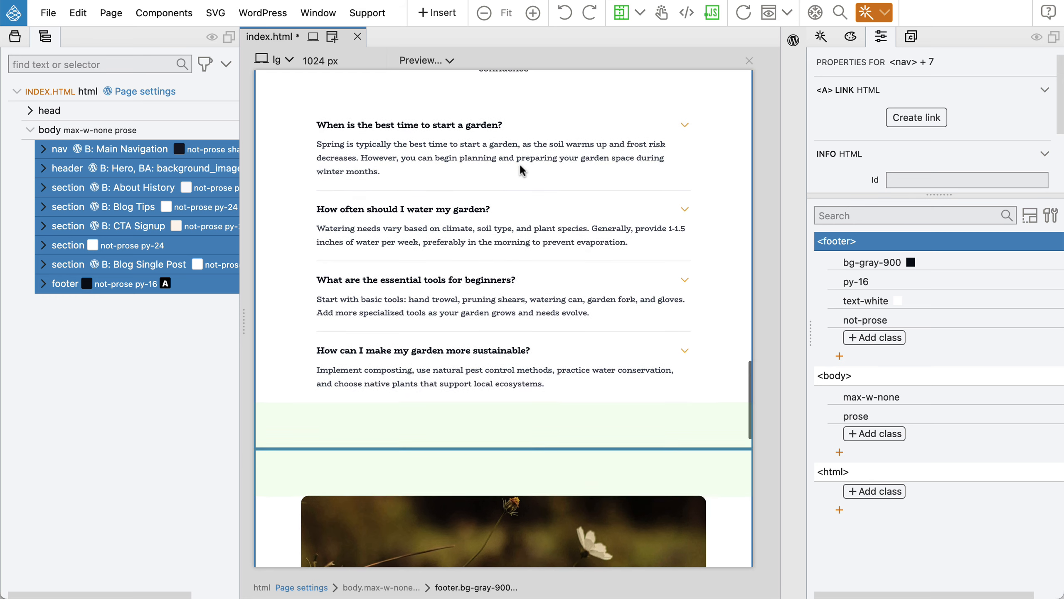
scroll(522, 170, down, 5)
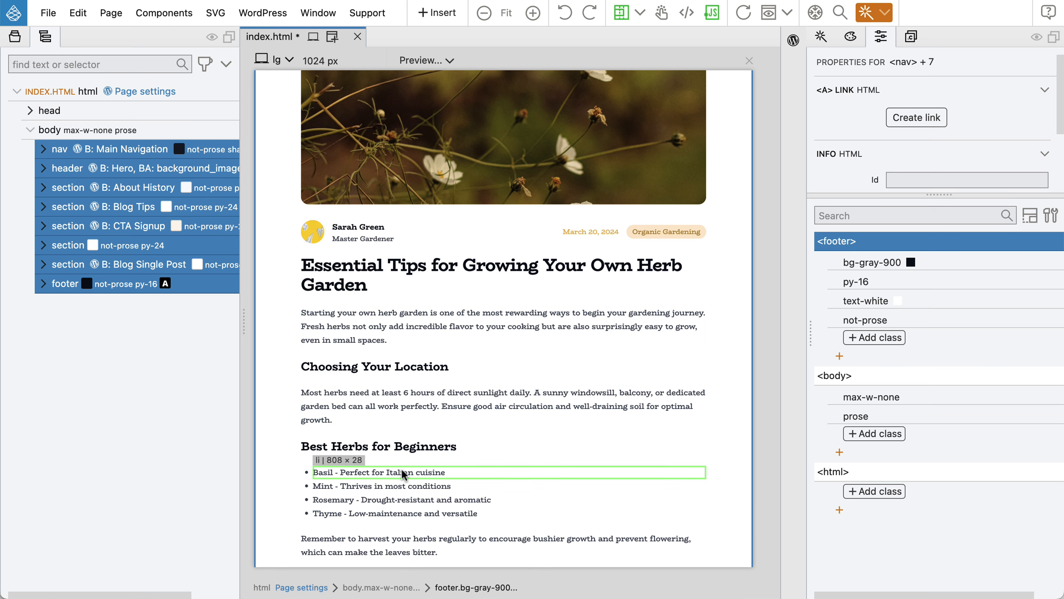
click(132, 270)
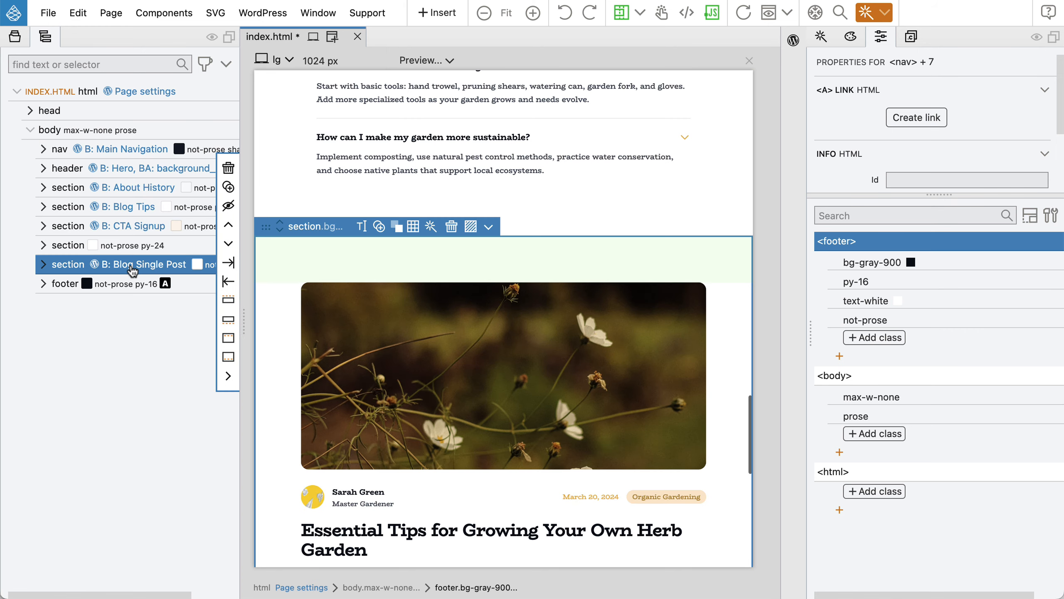
scroll(594, 366, down, 5)
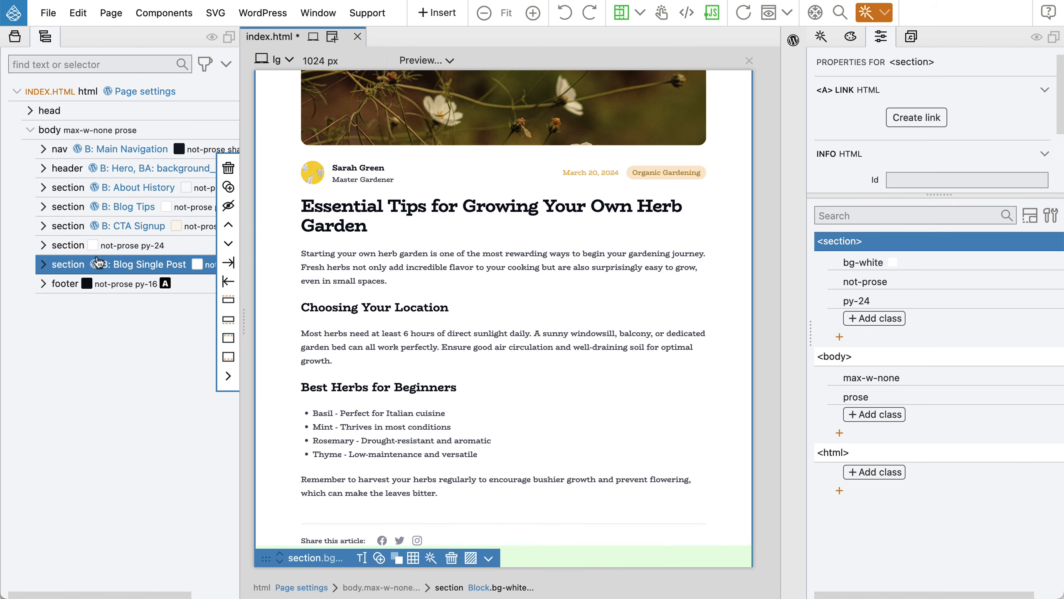
click(42, 264)
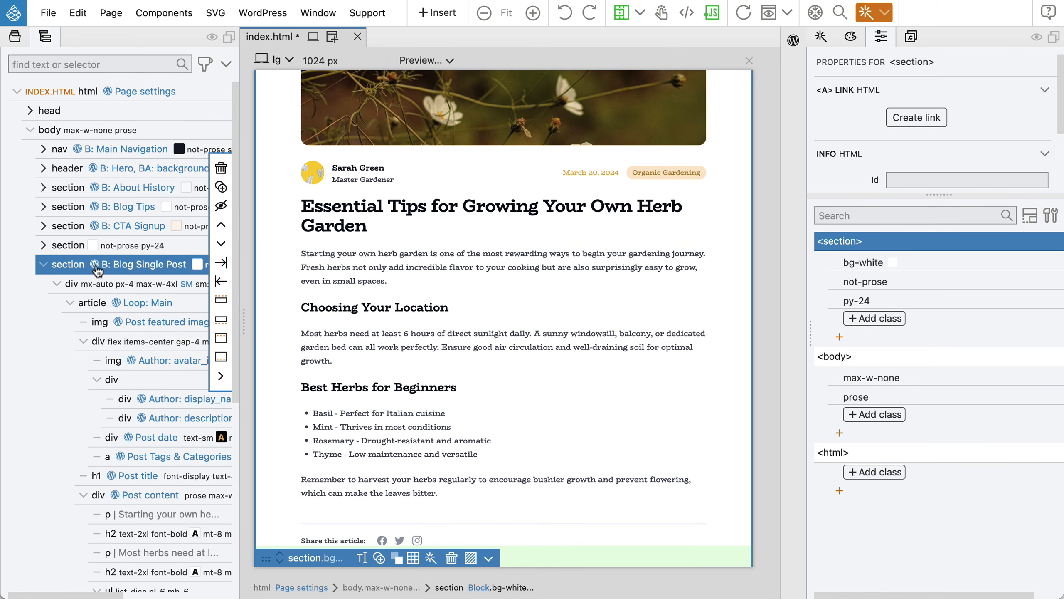
click(152, 500)
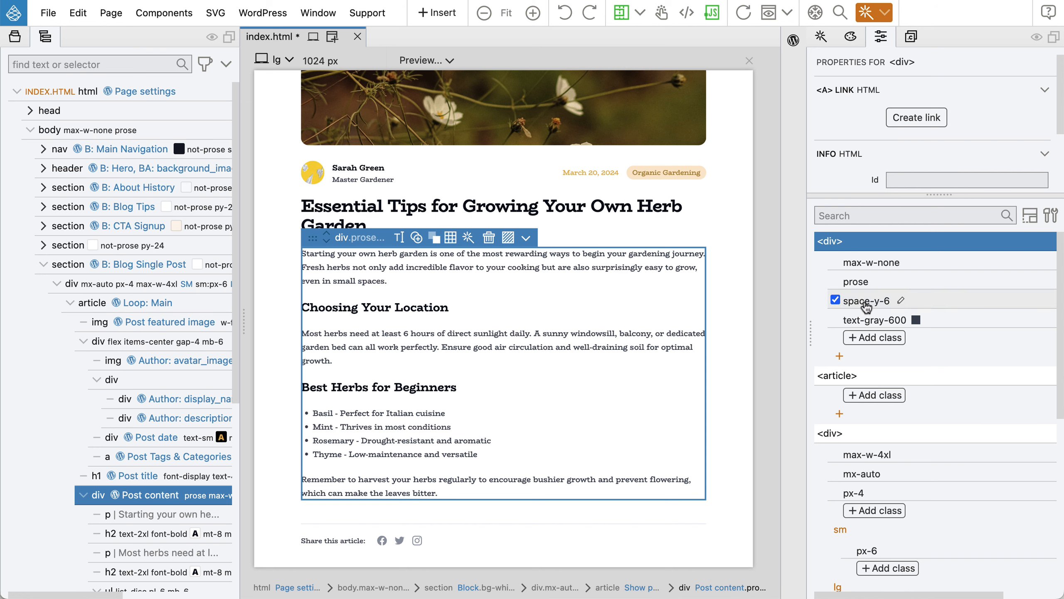
click(835, 281)
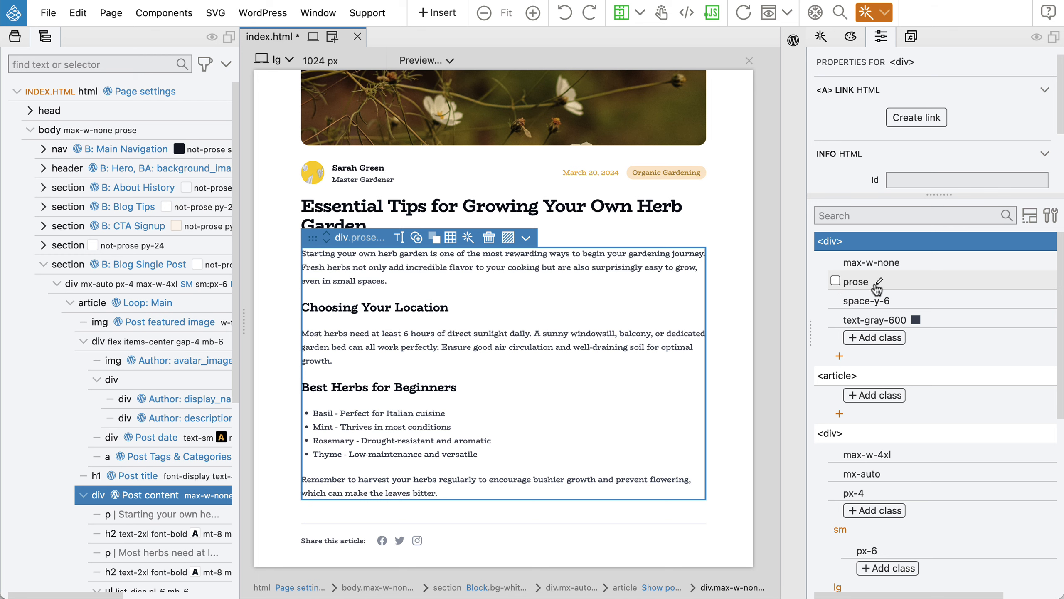
drag(856, 282, 128, 279)
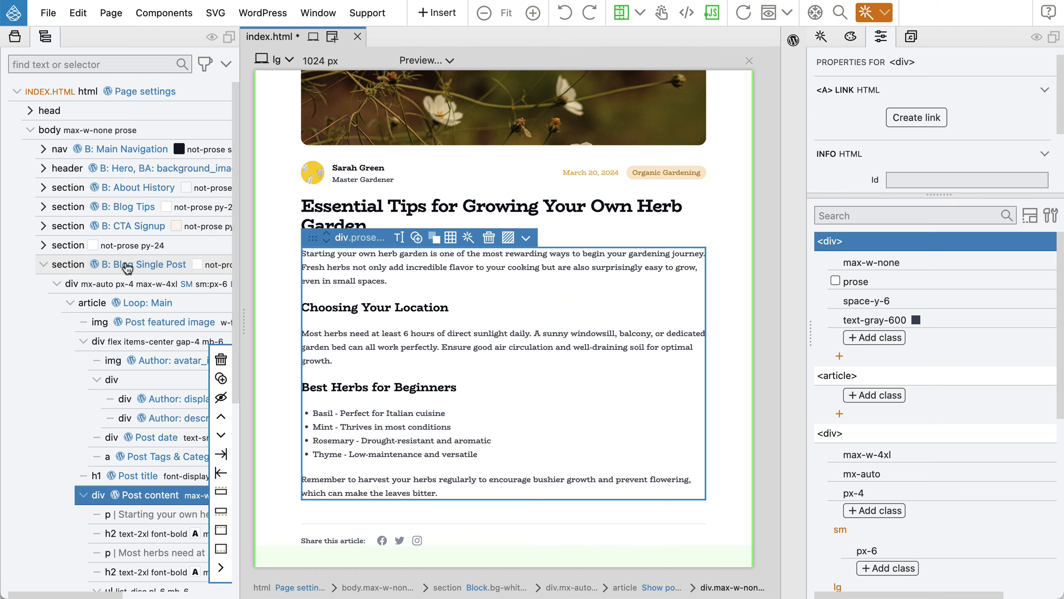
click(128, 268)
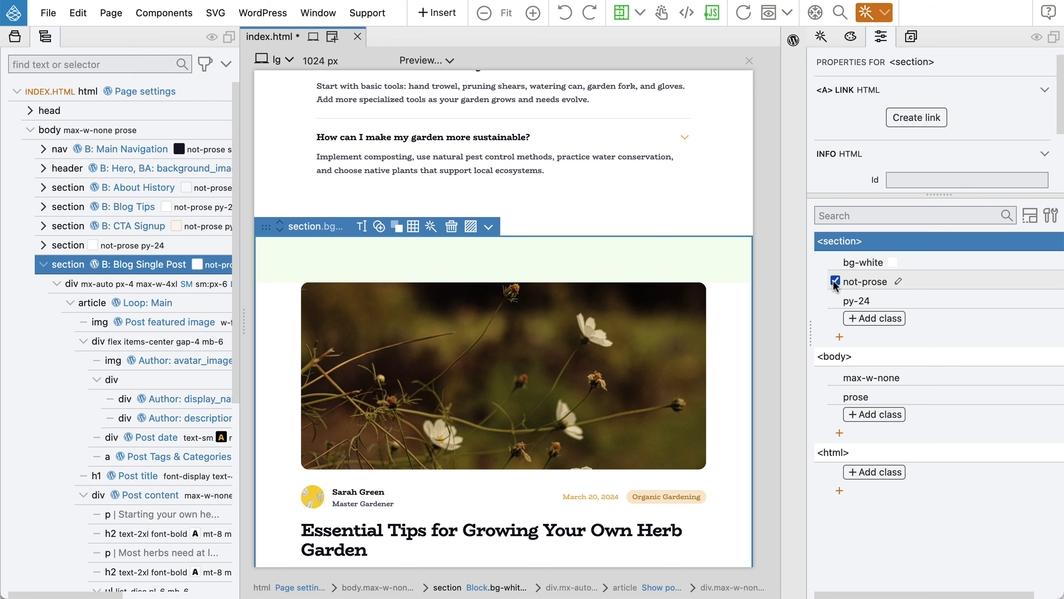
Switch off not-prose on the Blog Single Post section and select its article.
click(835, 281)
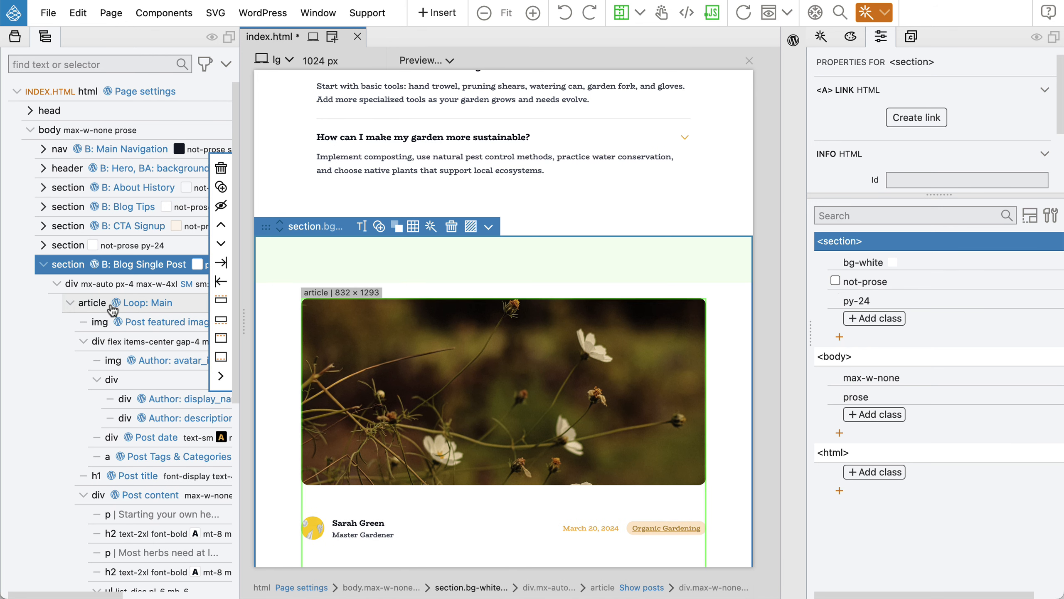
click(92, 303)
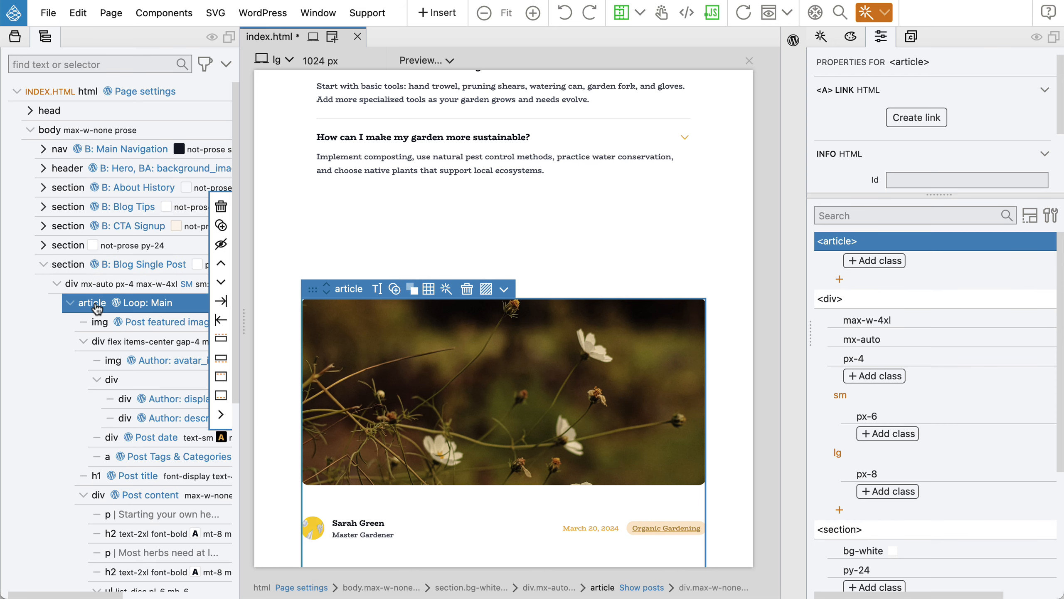
scroll(96, 308, down, 3)
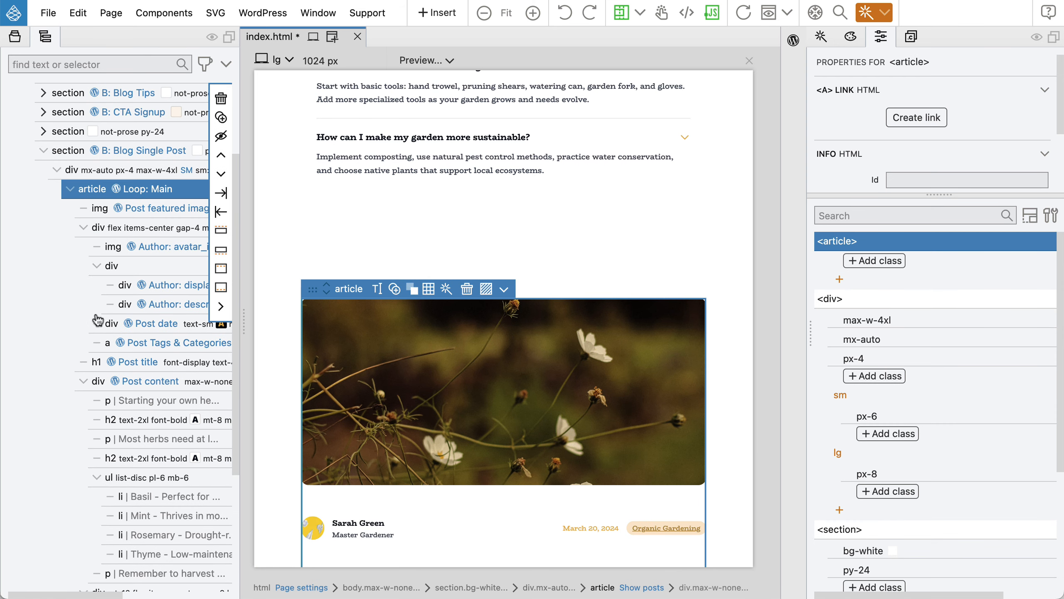
scroll(641, 358, down, 5)
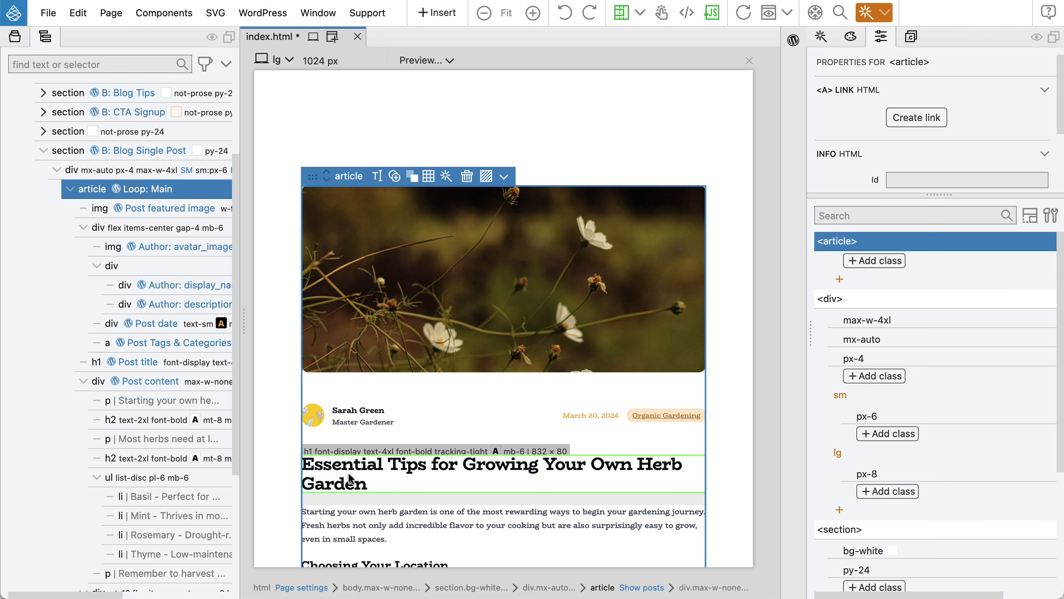
Select the featured image, author row and Post title h1 together.
mouse_move(127, 205)
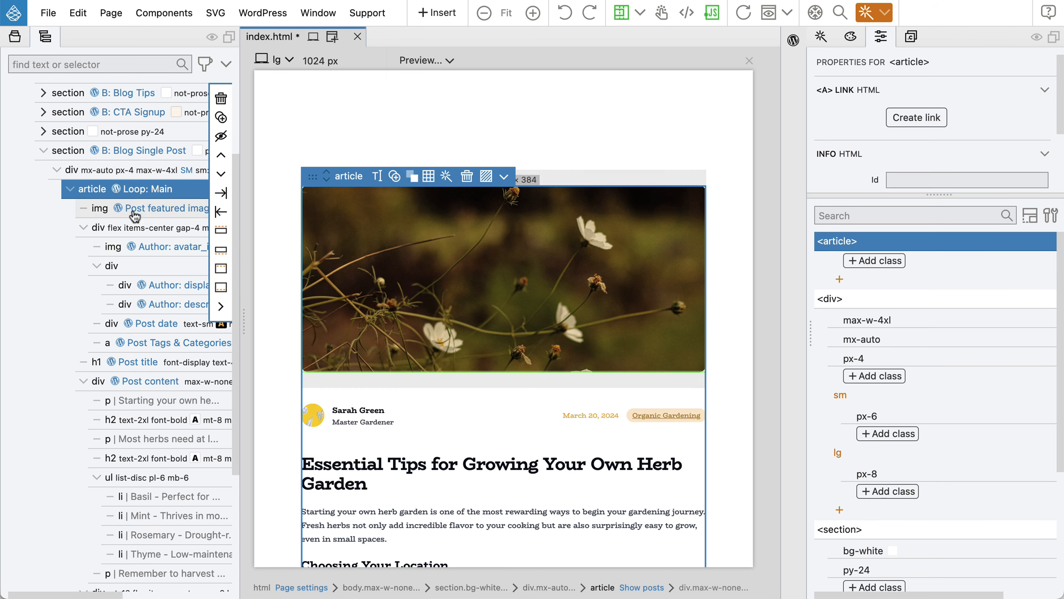
click(134, 212)
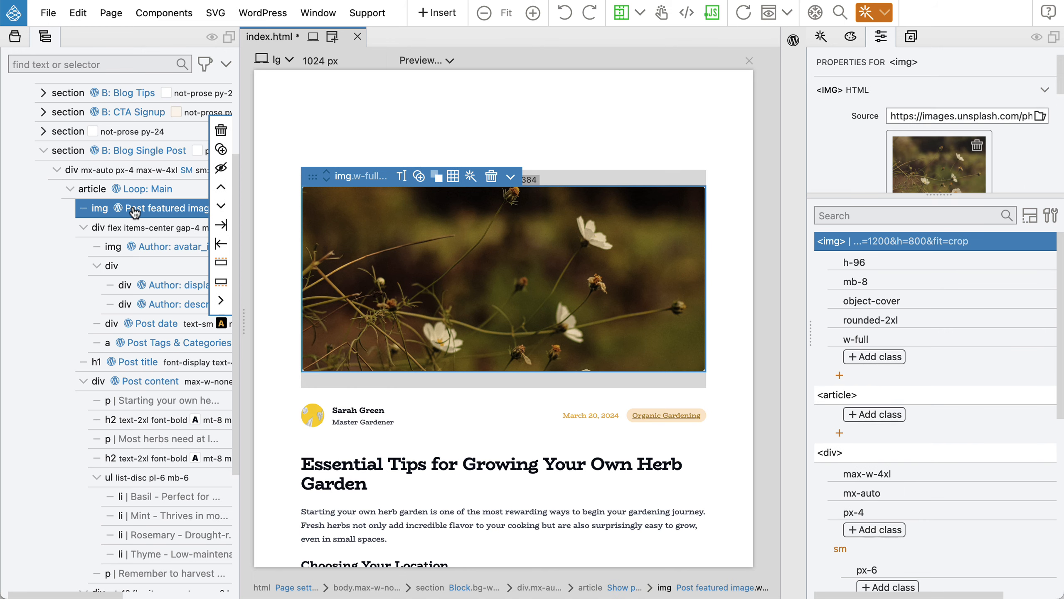
shift+click(131, 365)
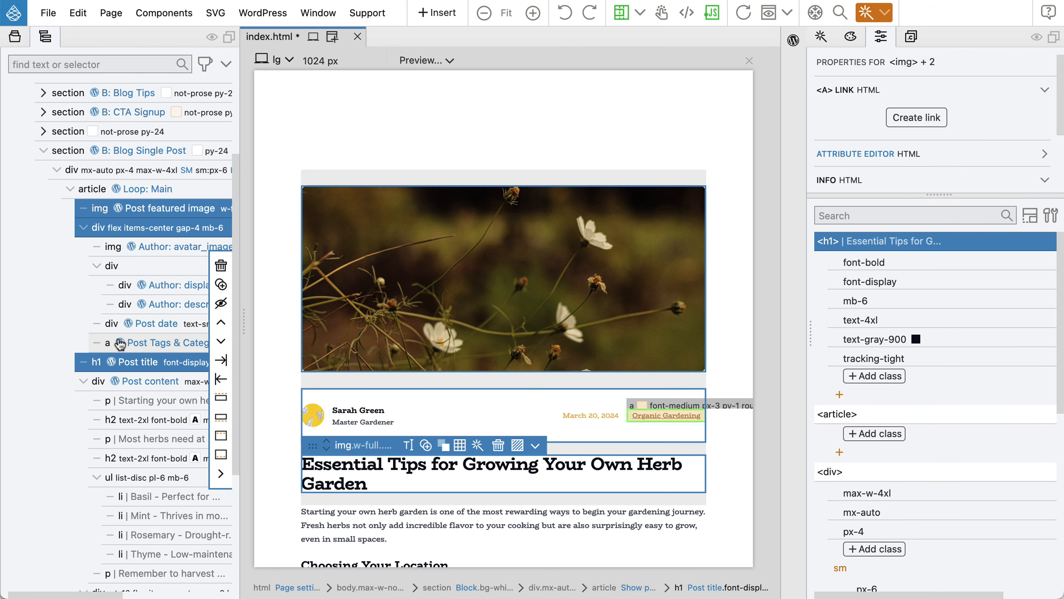
shift+click(150, 366)
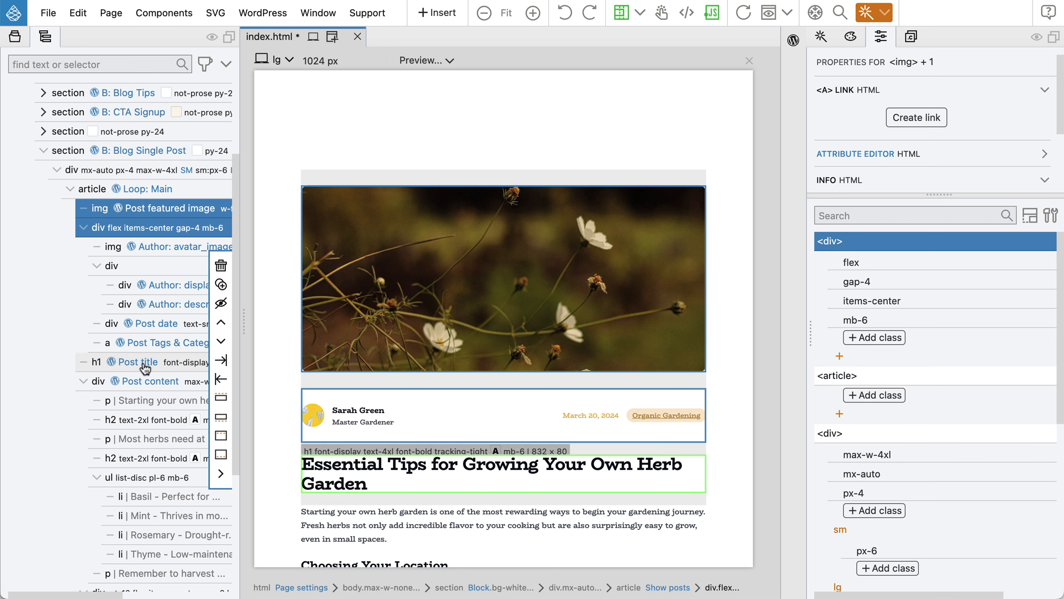
shift+click(144, 365)
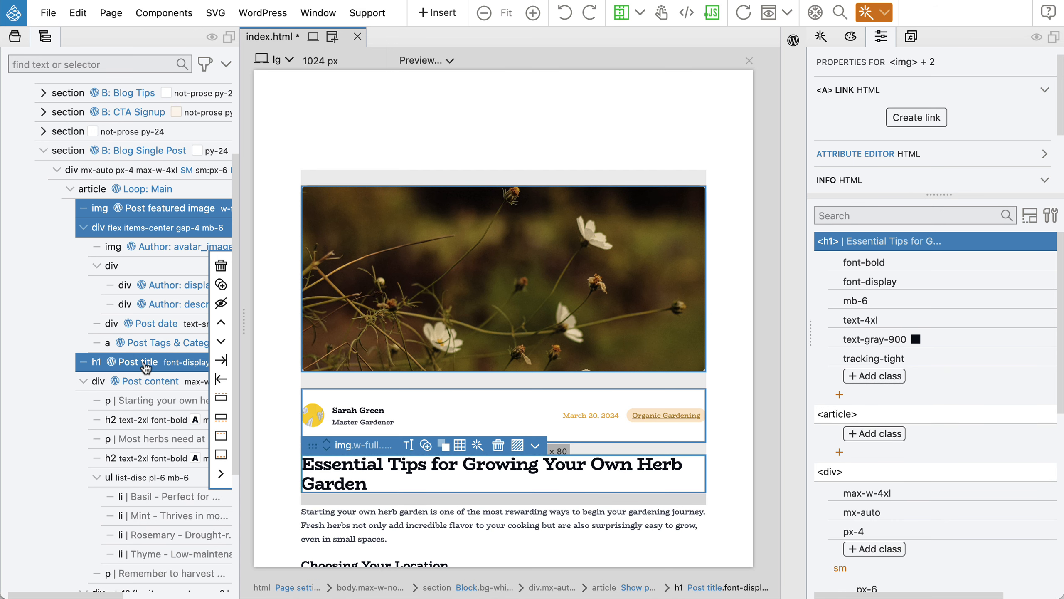
Wrap the selected featured image, author row and post title in a new div.
right_click(147, 209)
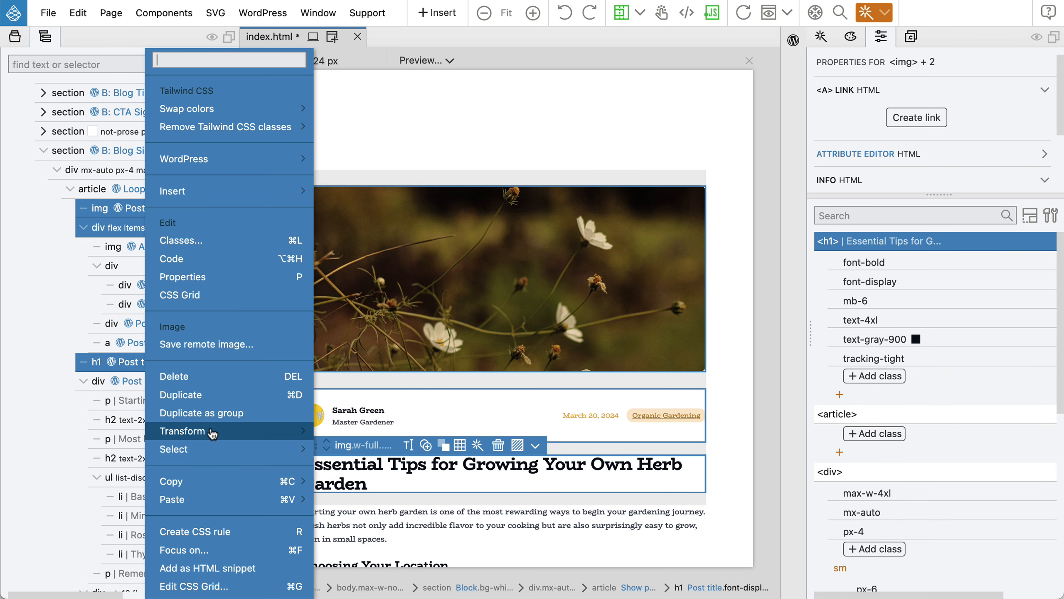
mouse_move(213, 432)
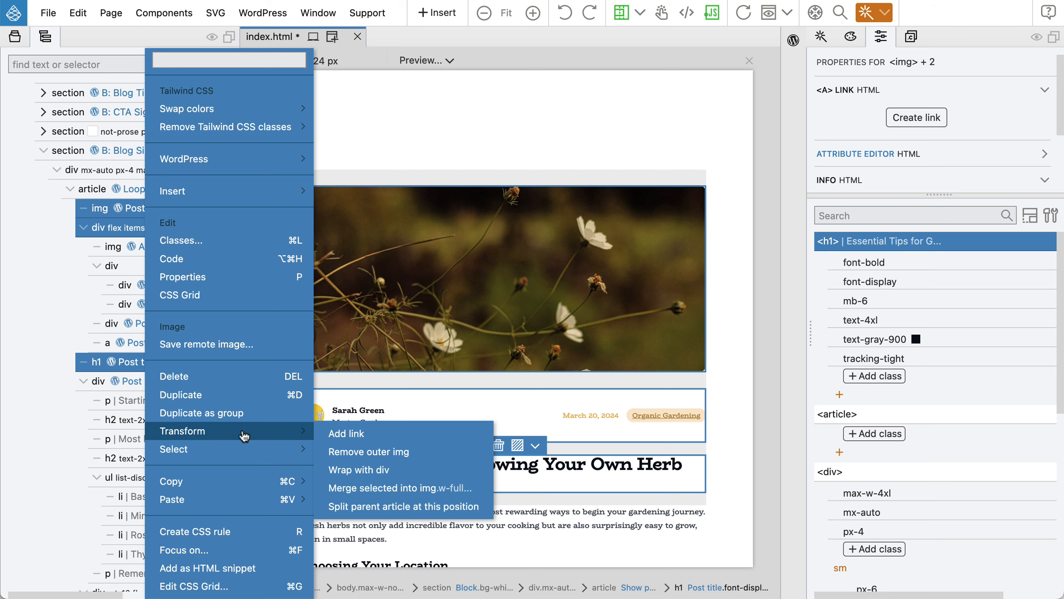
click(359, 469)
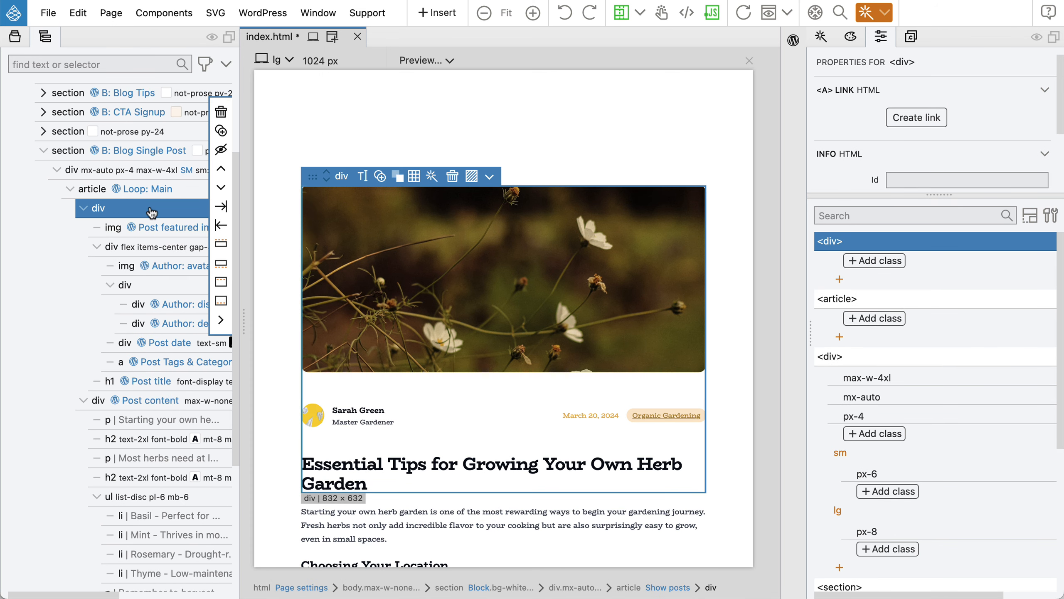
Give the new wrapper div the not-prose class.
click(874, 261)
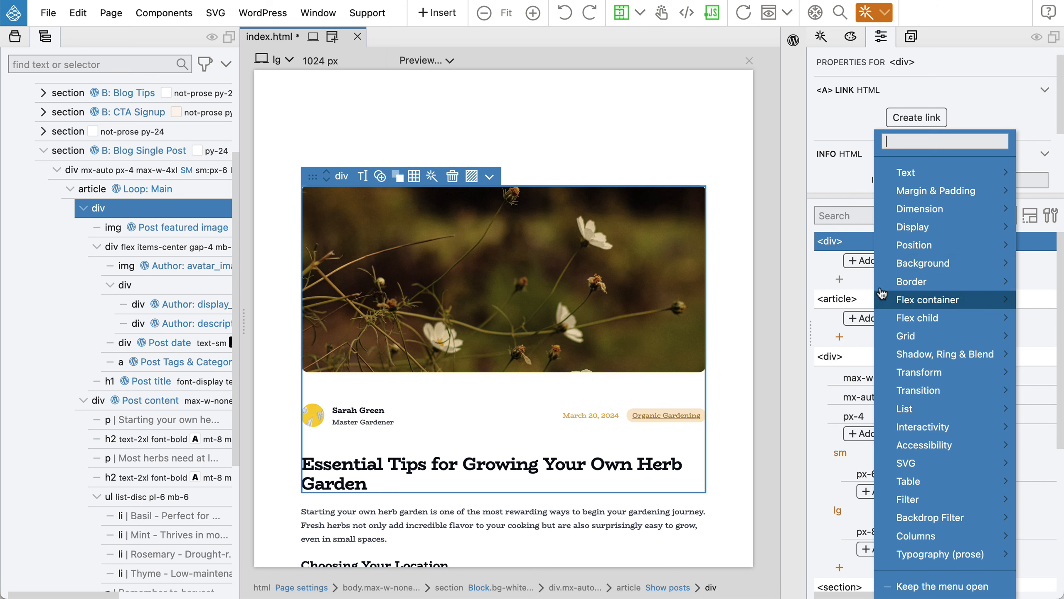
mouse_move(900, 554)
mouse_move(817, 585)
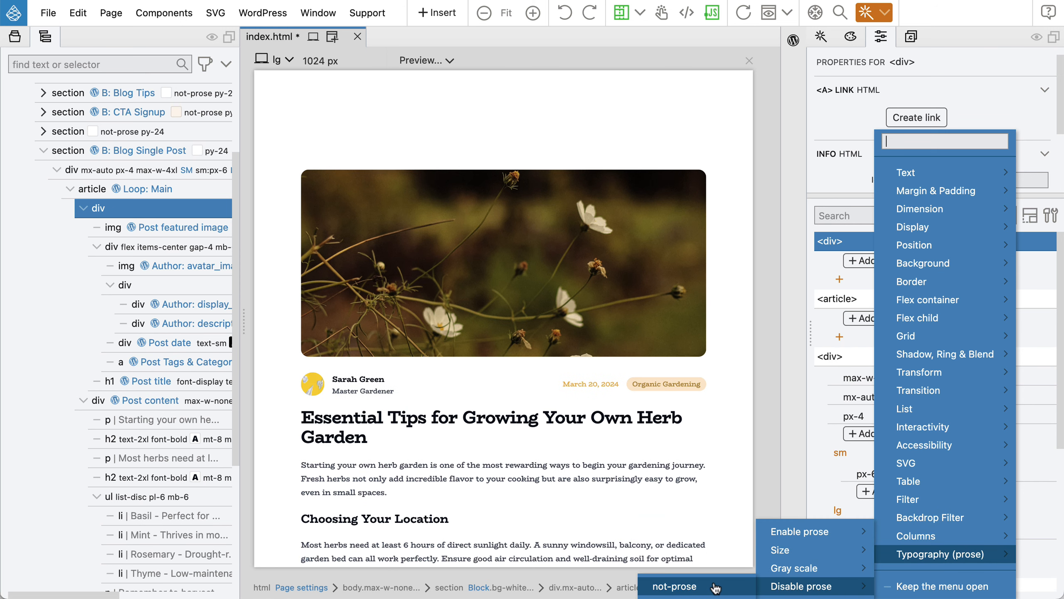
click(710, 587)
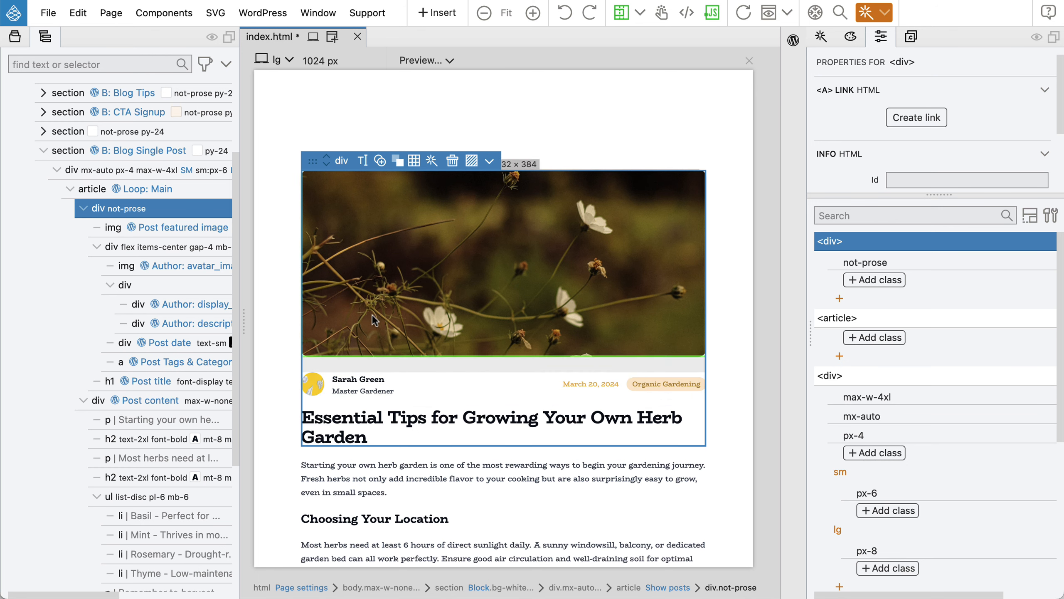
Move the Post title h1 out of the not-prose div, back directly under the article.
scroll(565, 361, down, 2)
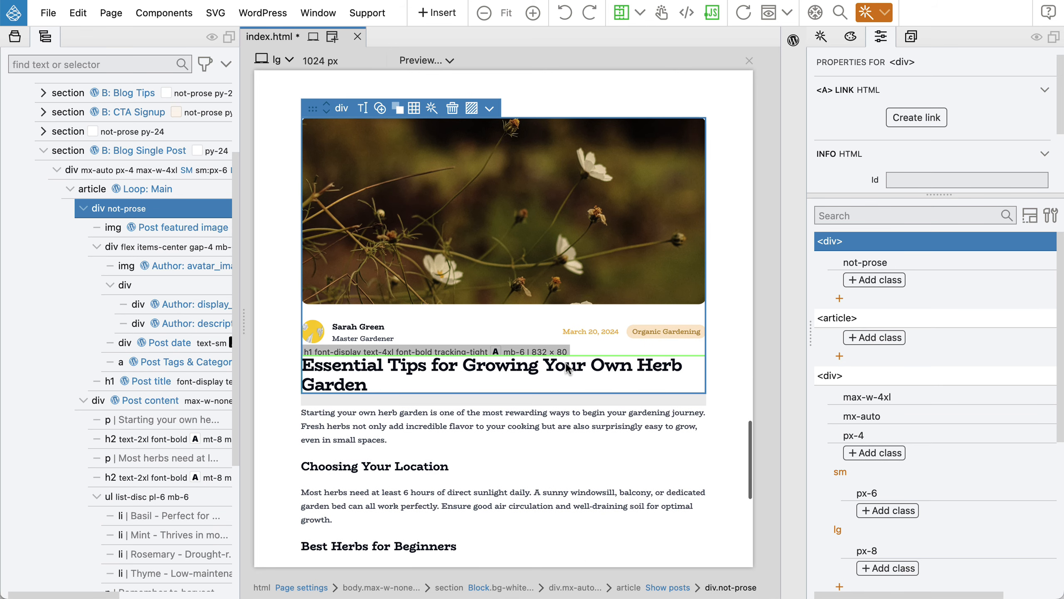
click(148, 382)
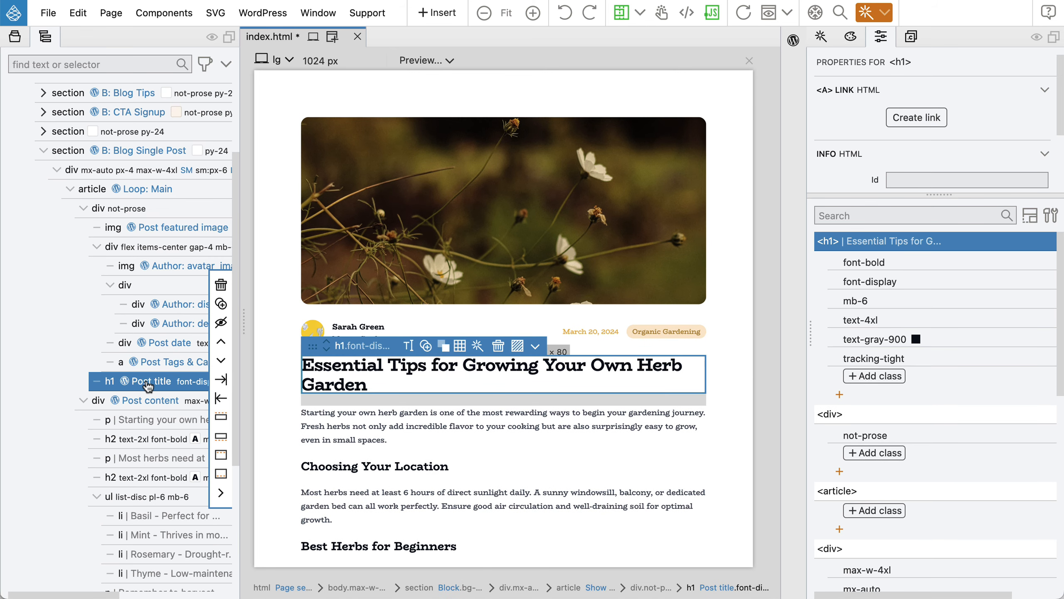
drag(159, 384, 143, 384)
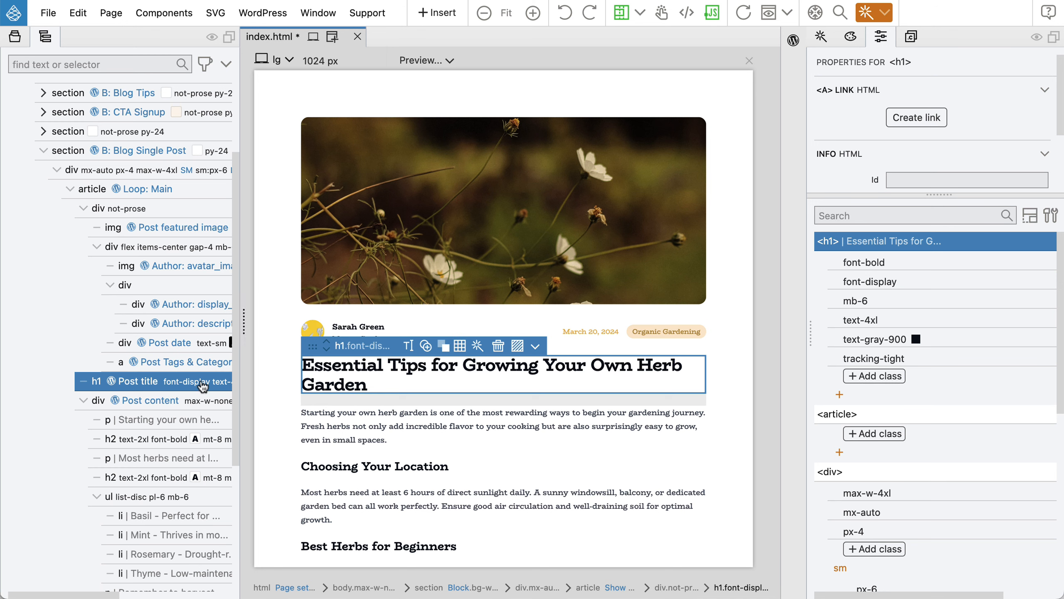
mouse_move(158, 388)
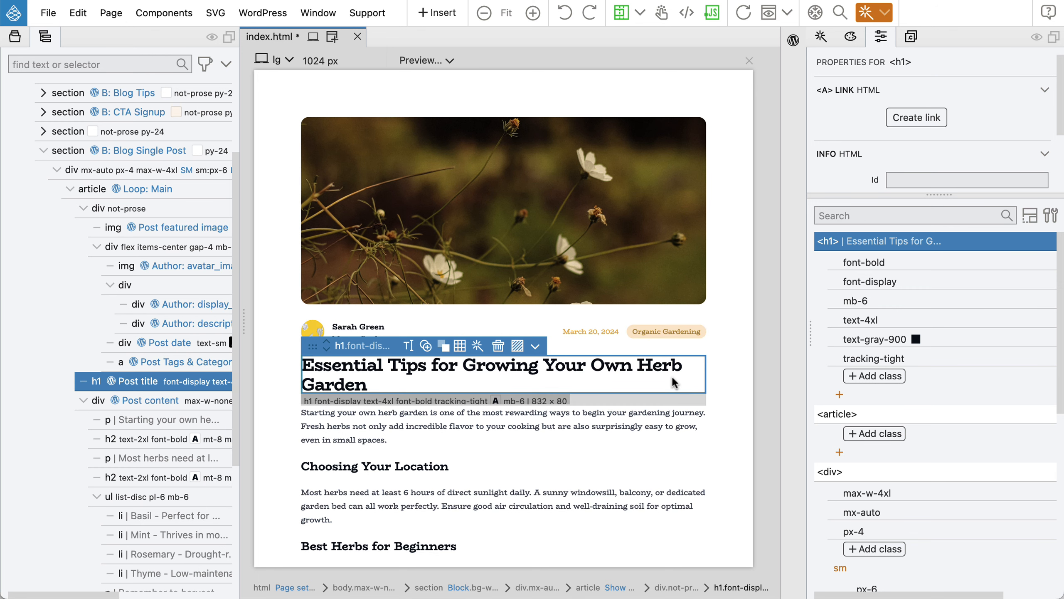
Save index.html to export the theme and switch to the WordPress post editor.
scroll(658, 385, down, 3)
scroll(656, 384, down, 2)
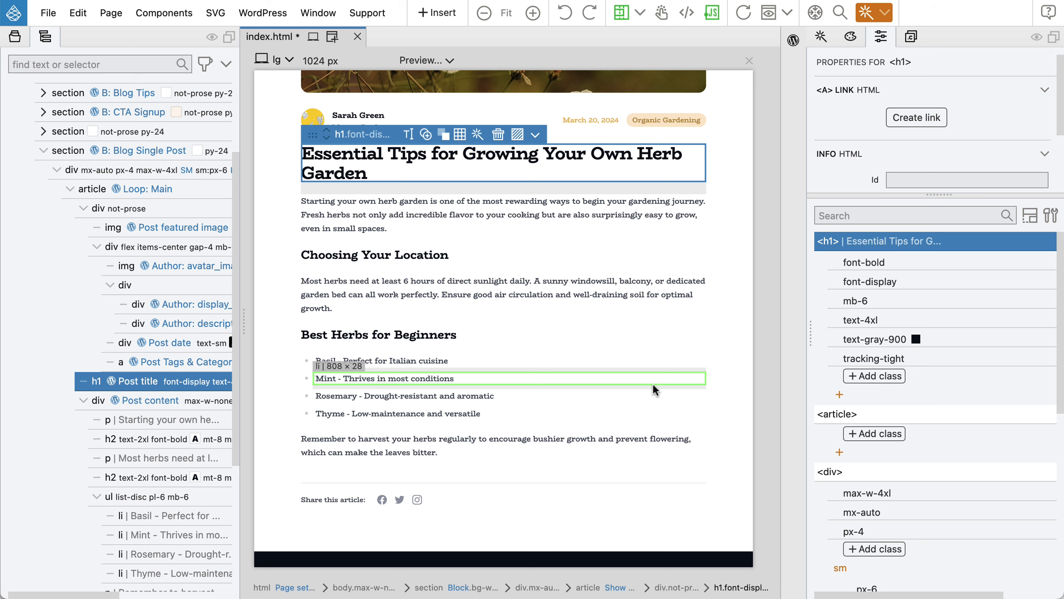
key(ctrl+s)
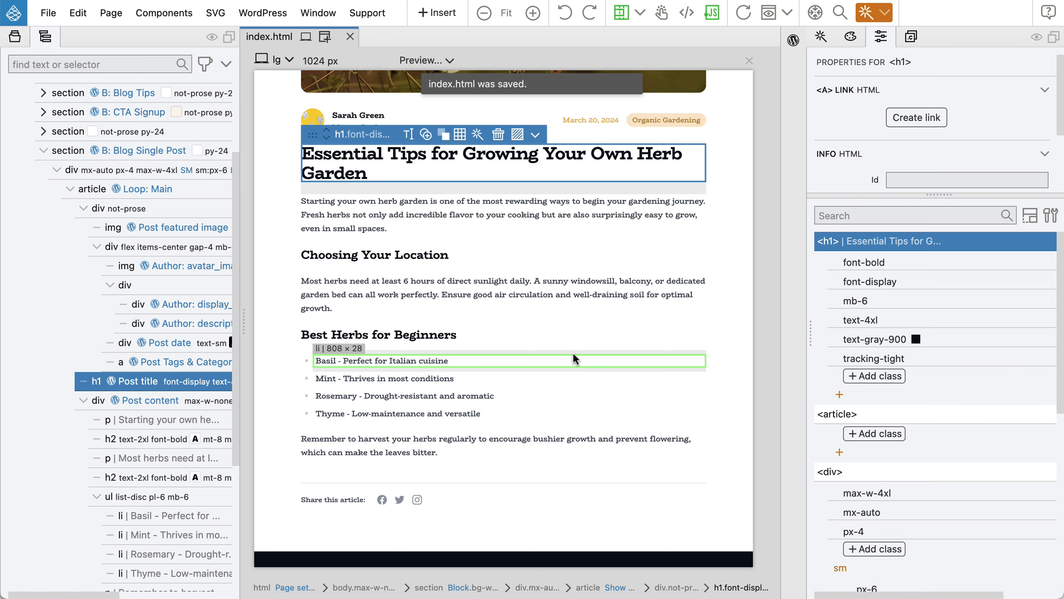
key(super+Tab)
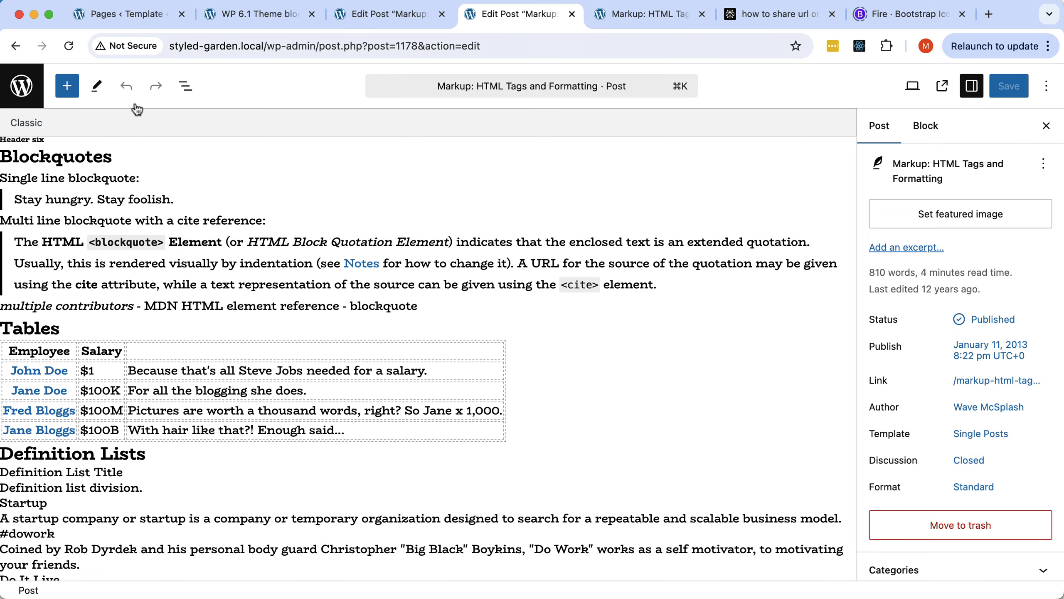
Reload the WordPress editor and scroll through the 'Markup: HTML Tags and Formatting' post.
click(70, 46)
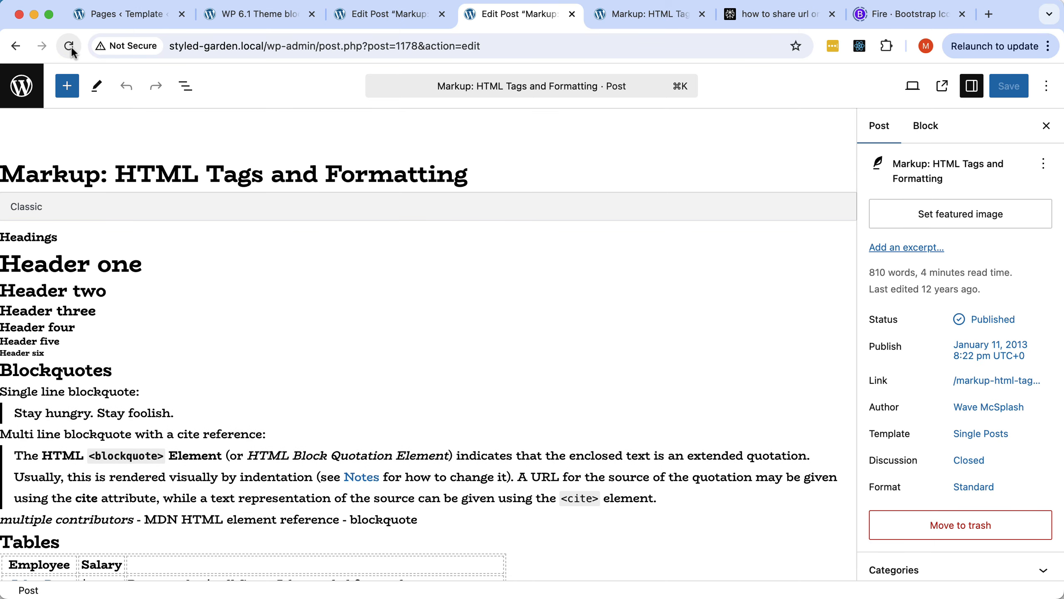
scroll(476, 395, down, 10)
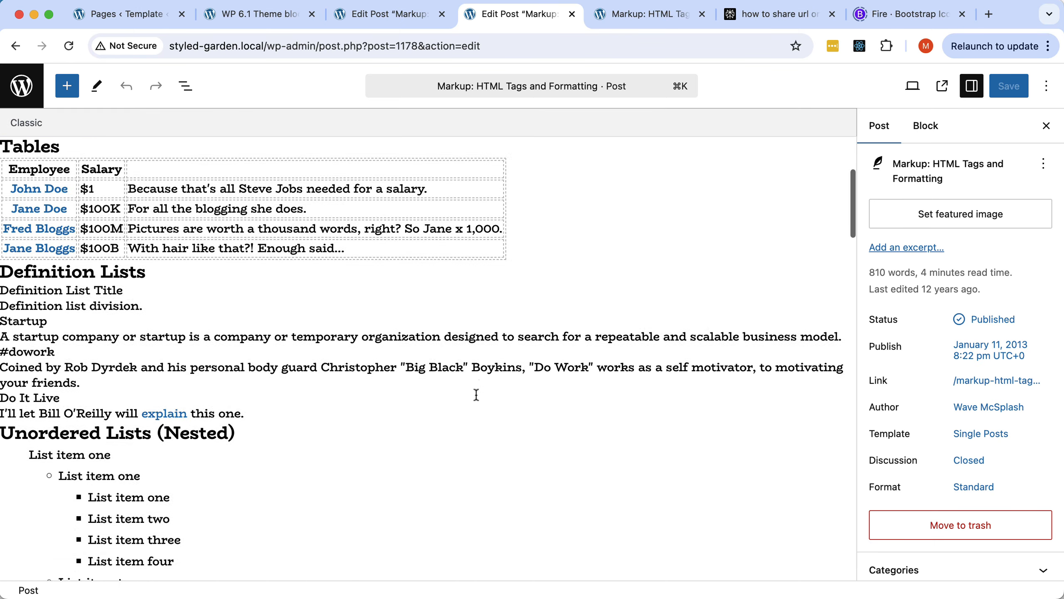
scroll(477, 395, up, 10)
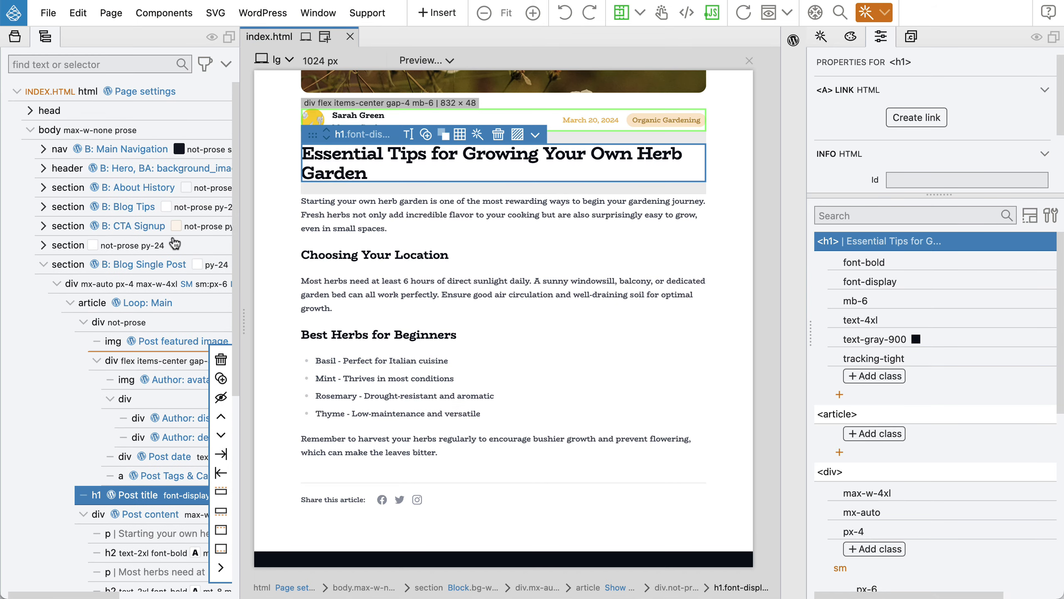
Select the body element and show its Tailwind style editor with the max-w-none and prose classes.
click(93, 131)
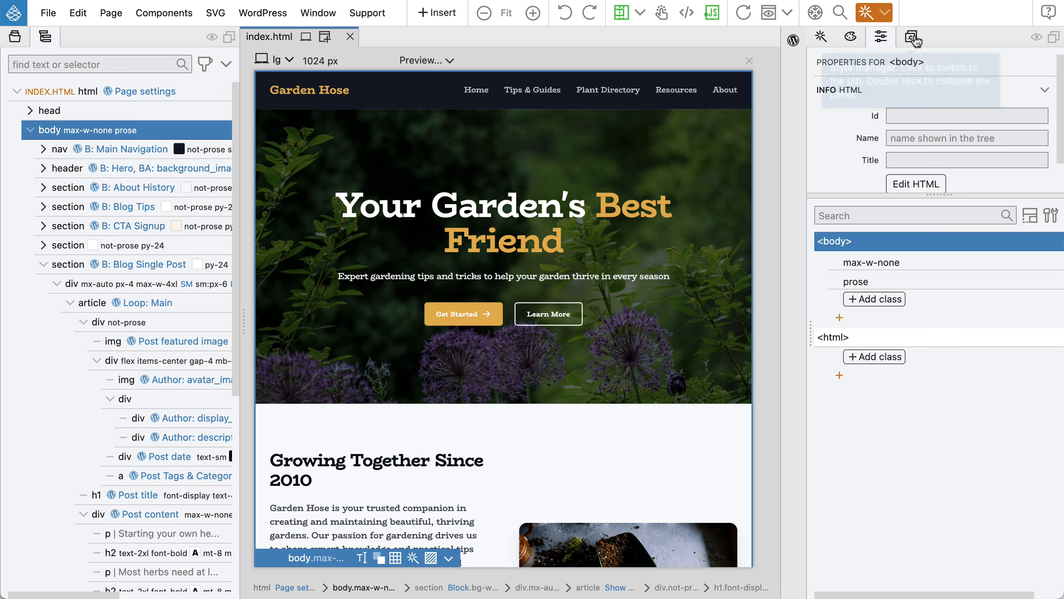
click(1032, 218)
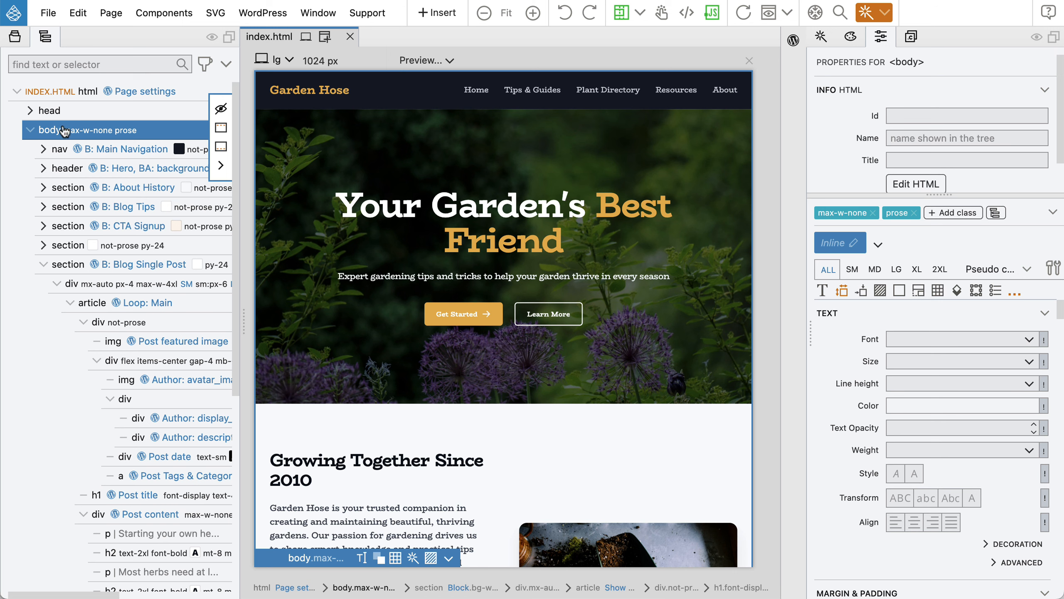
Create a component style on the body selector holding the max-w-none and prose classes.
click(854, 244)
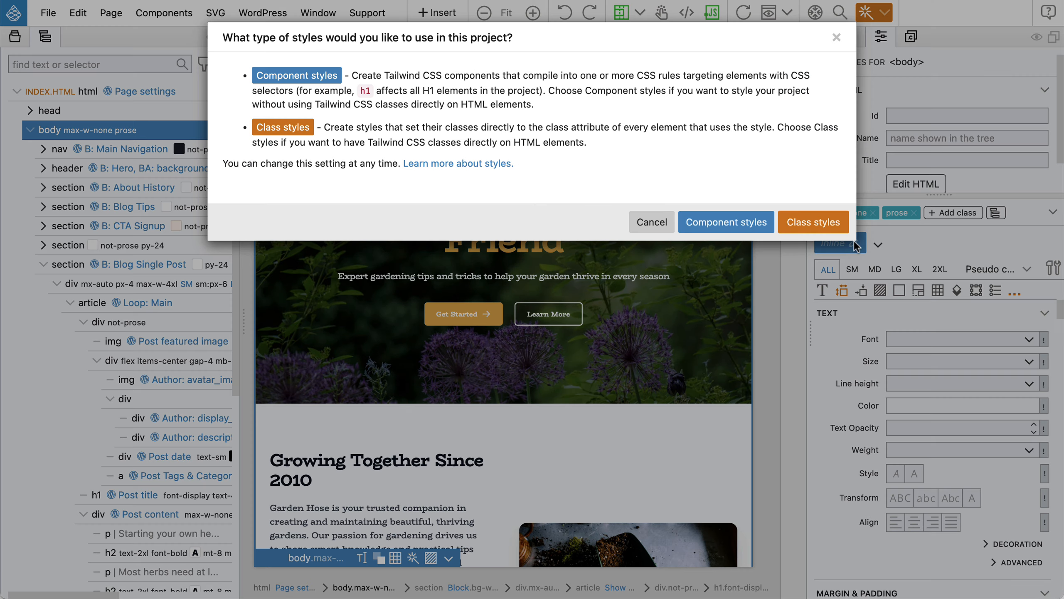
click(731, 225)
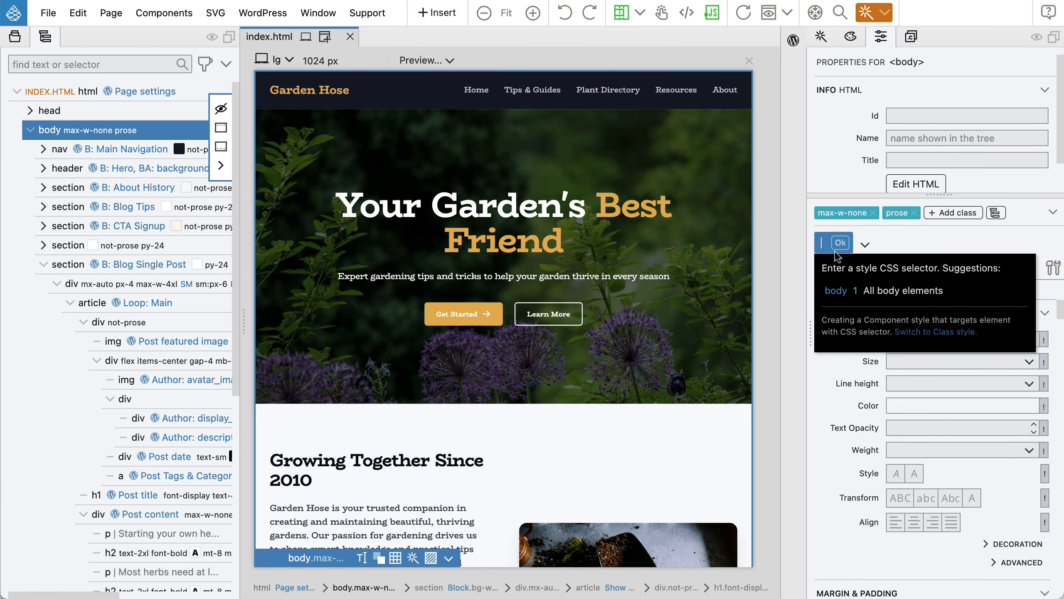
click(836, 292)
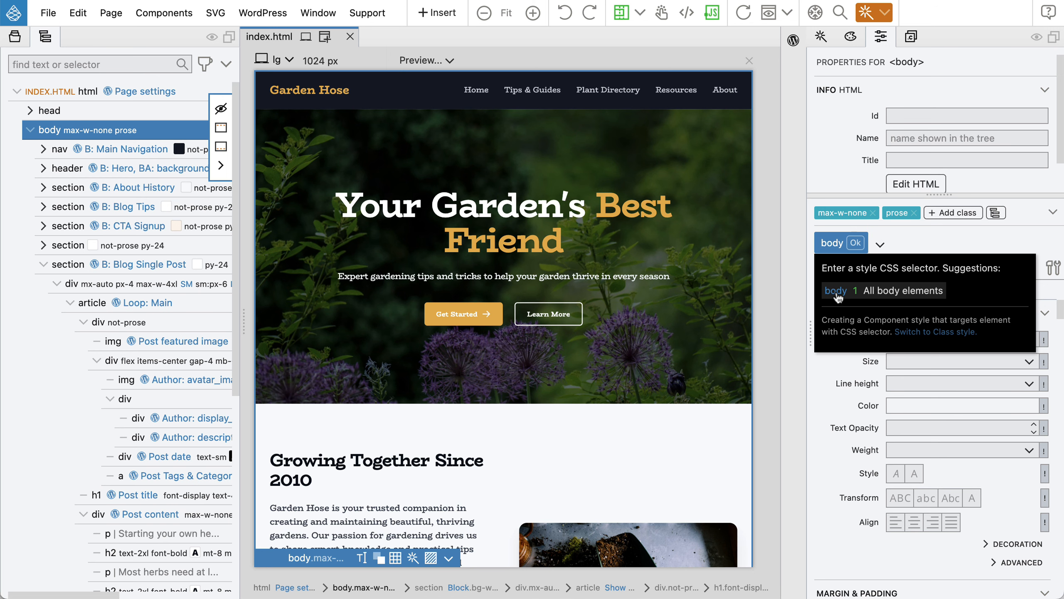
click(855, 244)
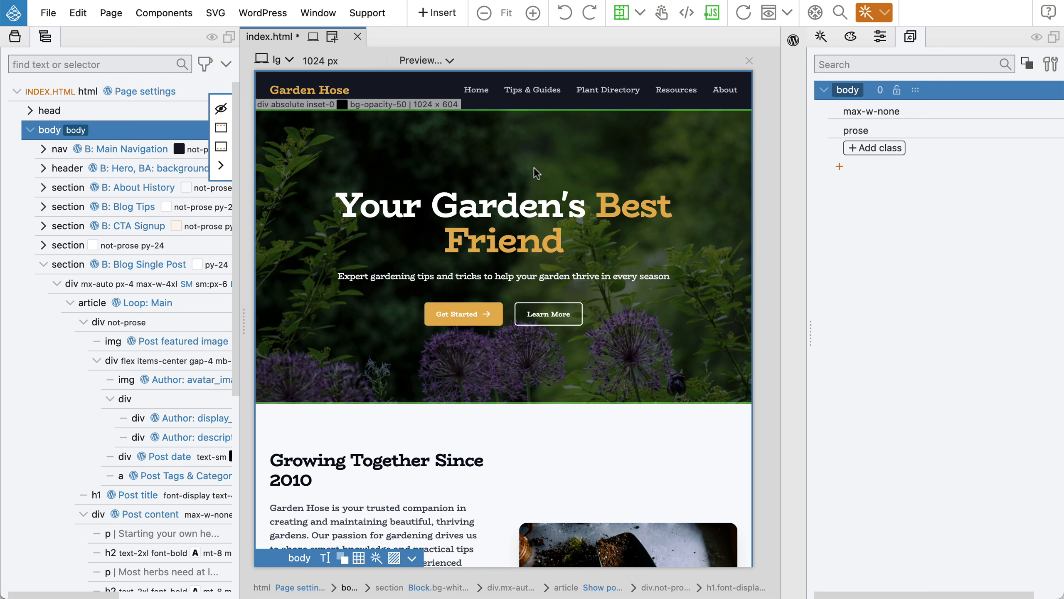
Save and export the theme, then reload the WordPress post editor.
key(super+s)
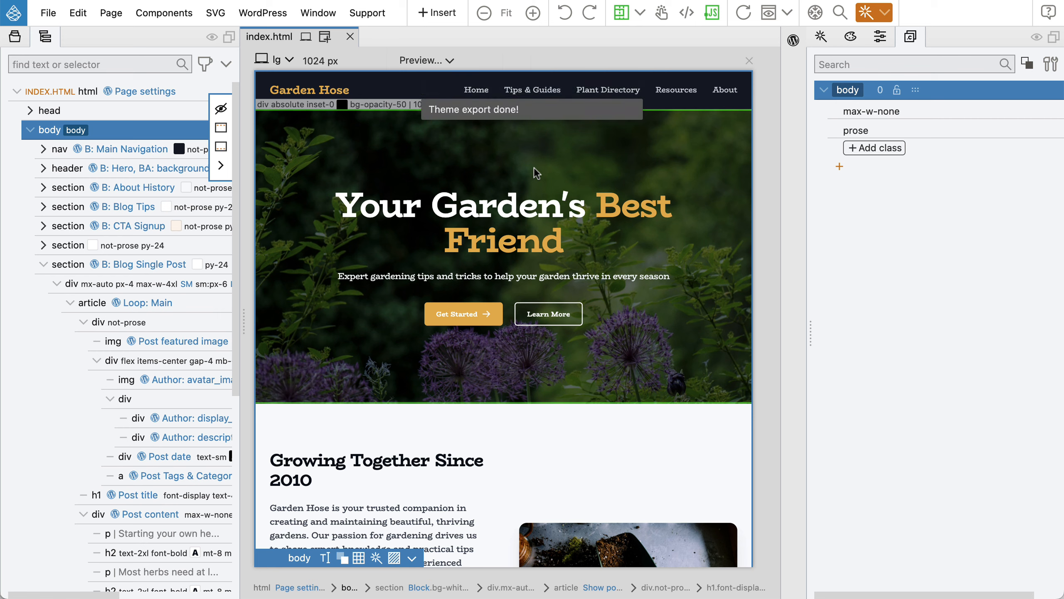
key(super+Tab)
click(68, 46)
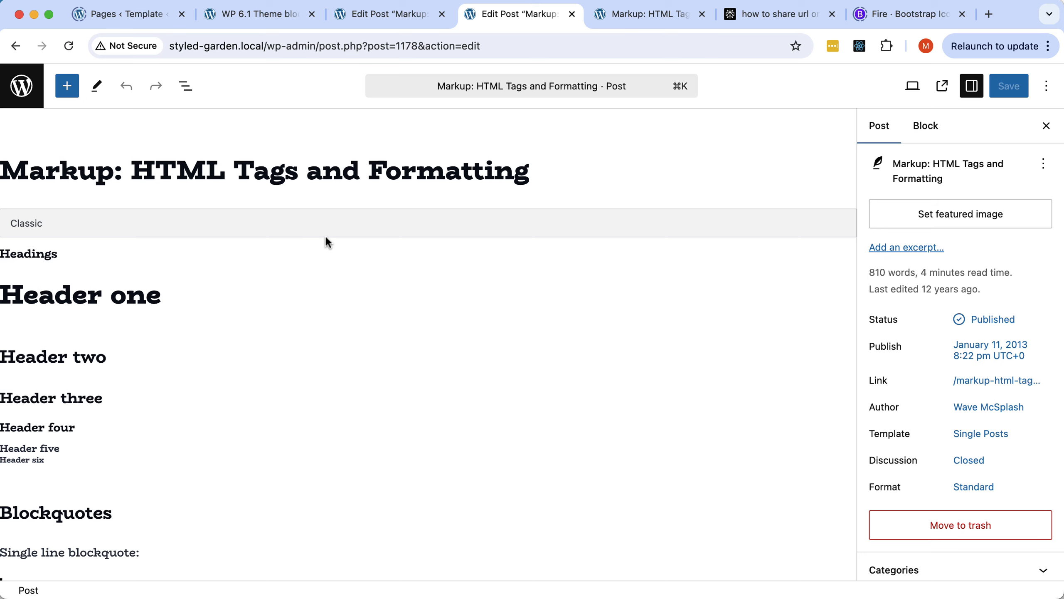
scroll(326, 237, down, 2)
scroll(327, 239, down, 10)
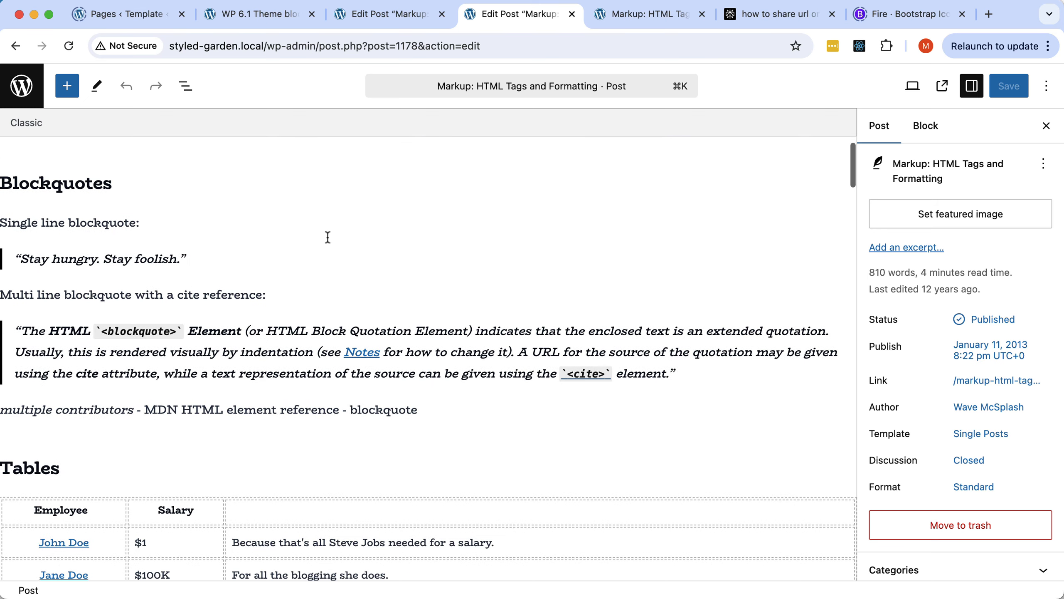
scroll(327, 238, down, 5)
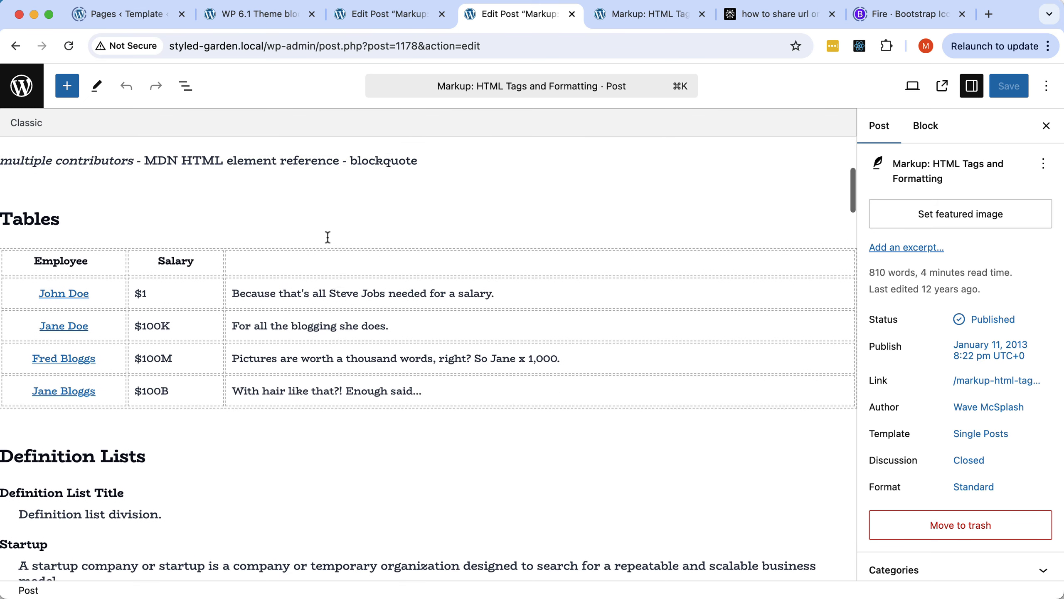
scroll(327, 237, down, 14)
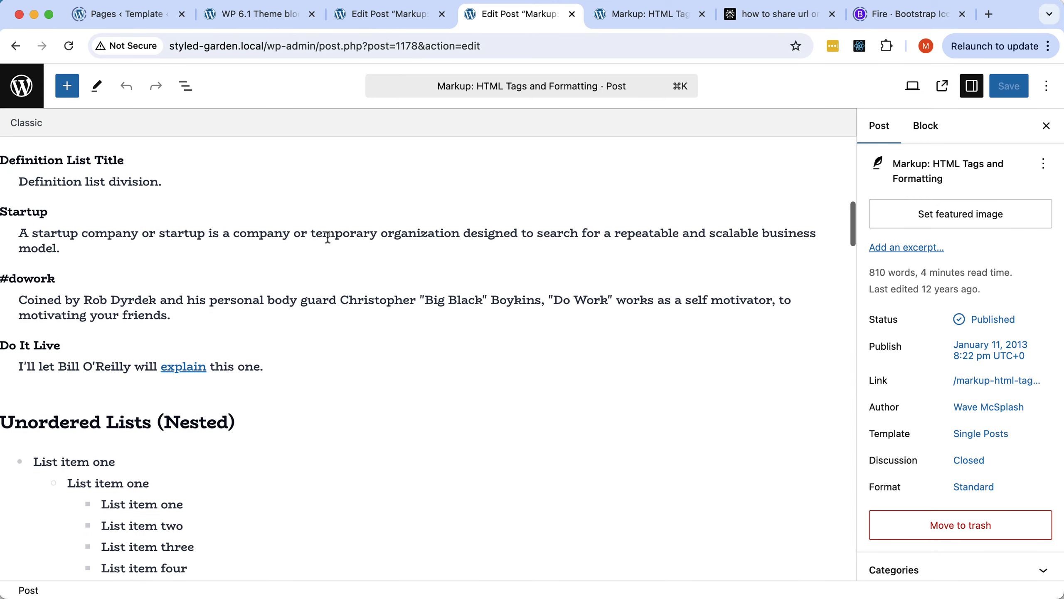
scroll(328, 238, down, 18)
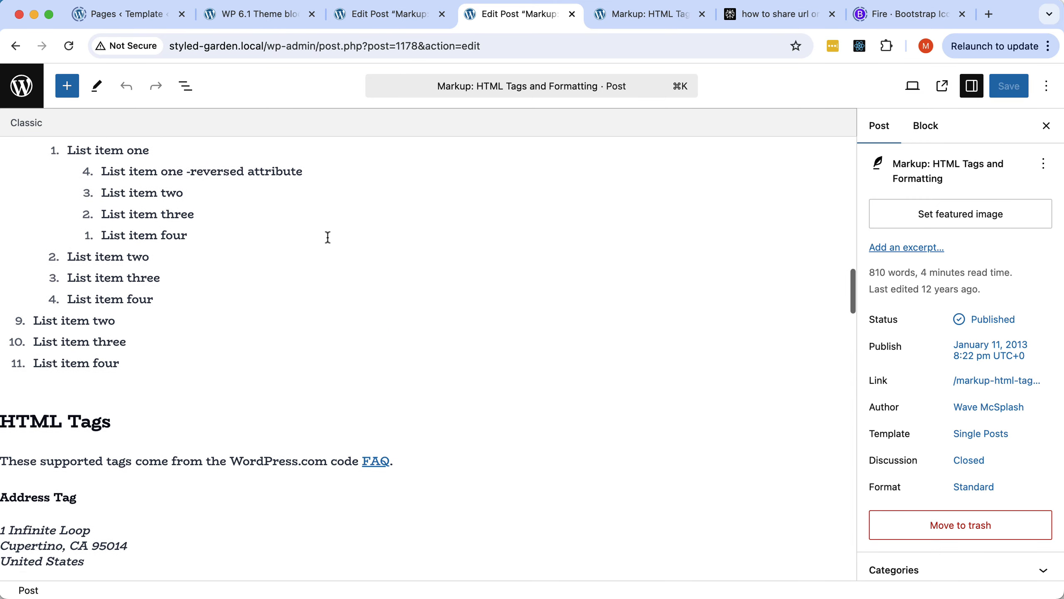
scroll(328, 237, down, 9)
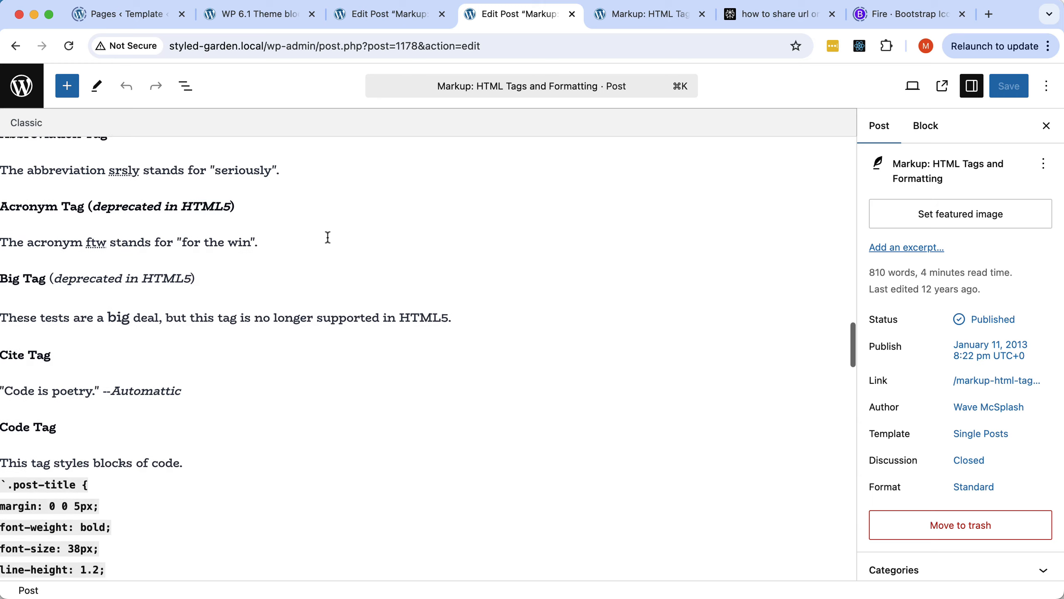
scroll(328, 237, down, 18)
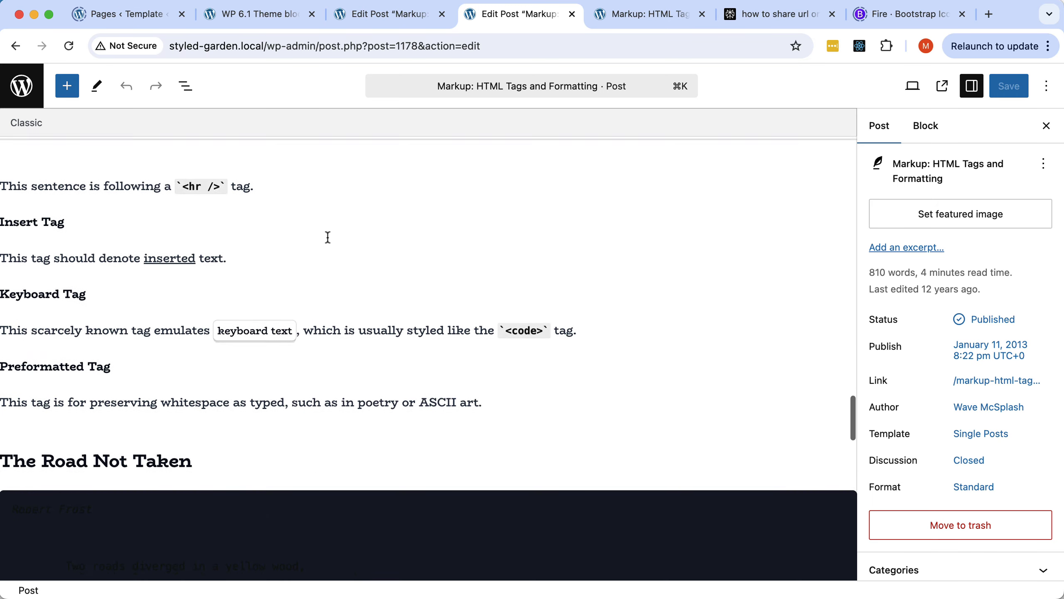
scroll(328, 238, down, 4)
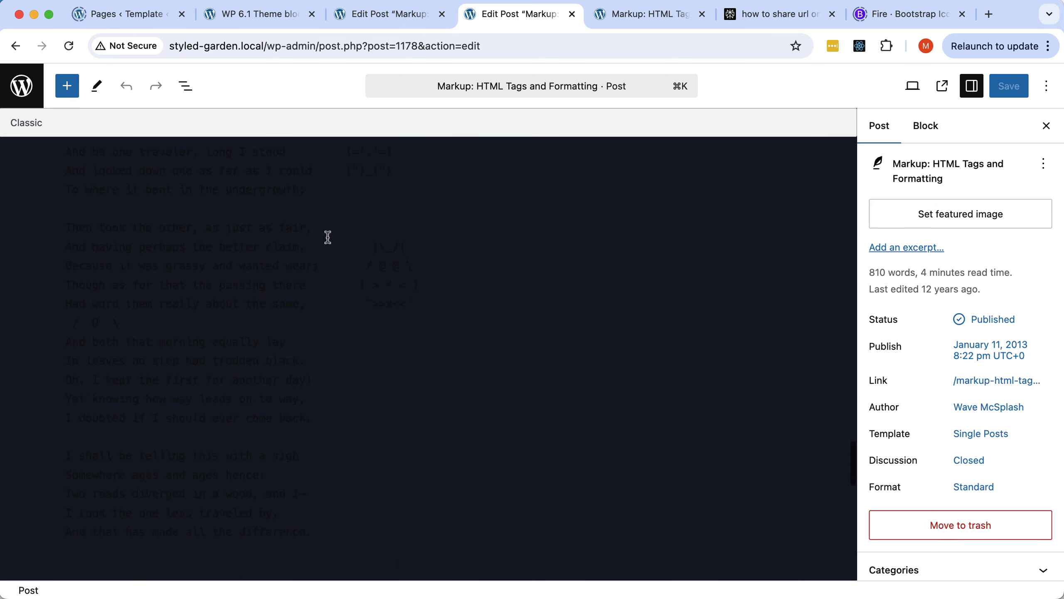
scroll(327, 237, down, 6)
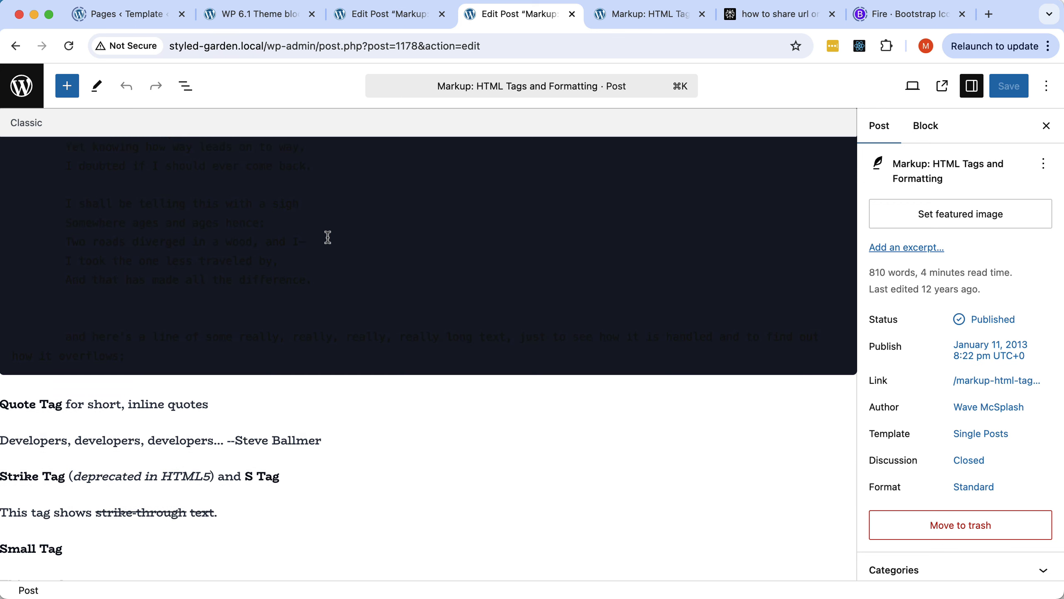
scroll(327, 237, up, 12)
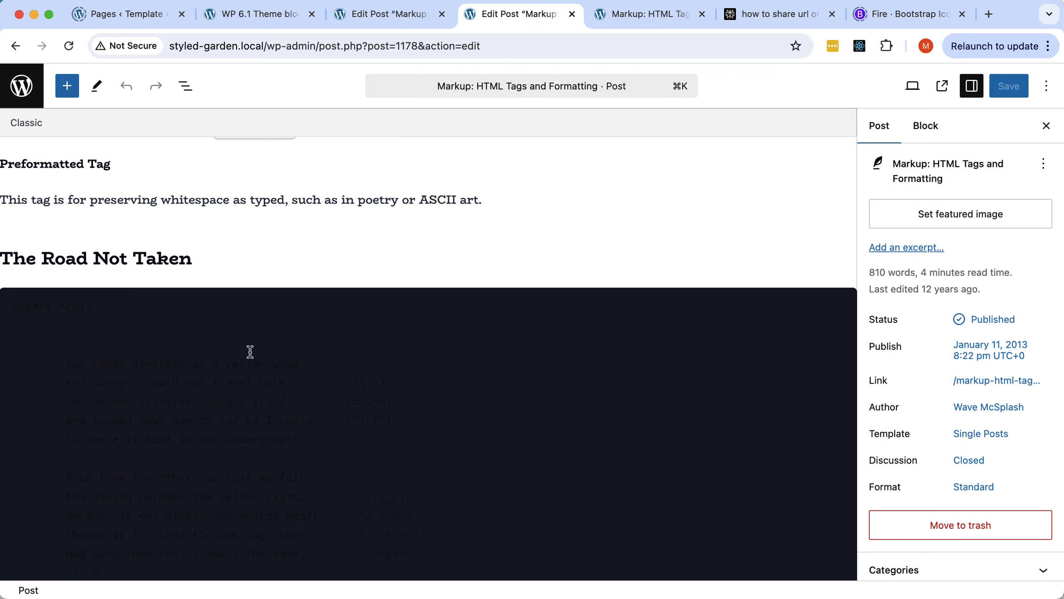
scroll(250, 351, up, 20)
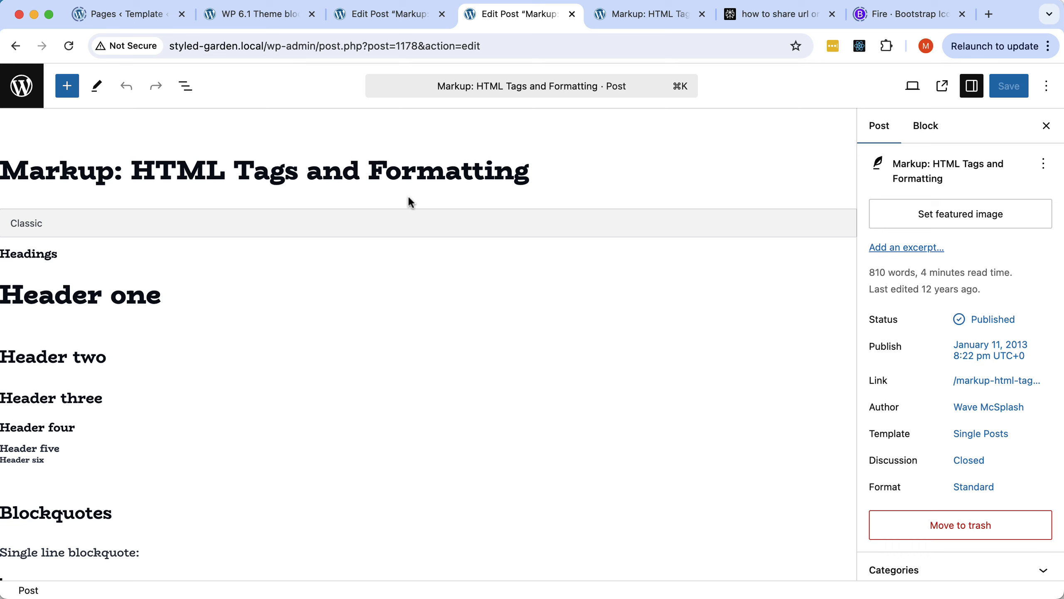
key(super+Tab)
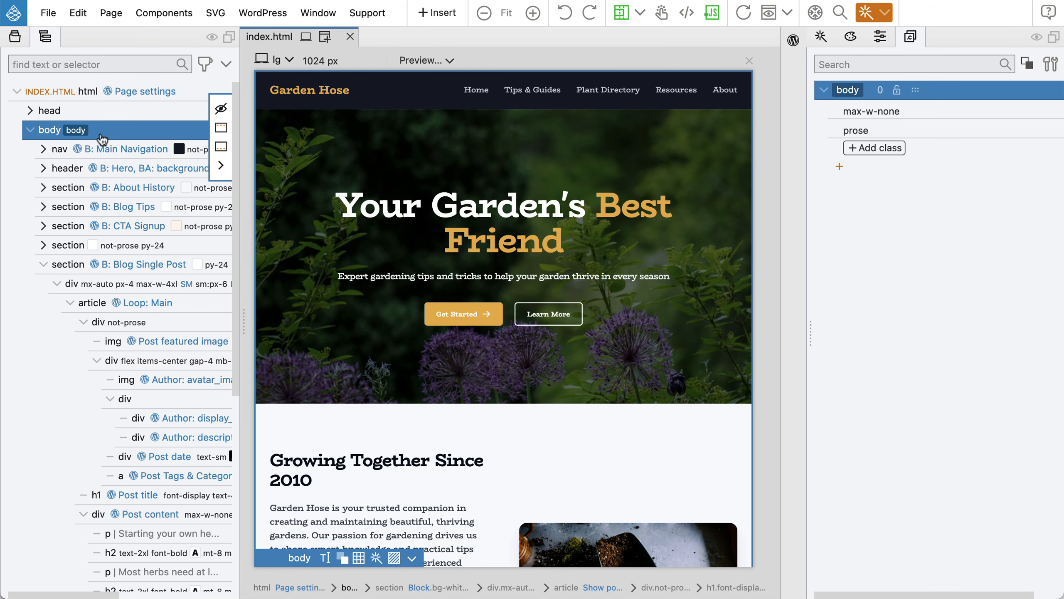
Add the Padding X 12 (px-12) class to body, then switch it off.
click(873, 148)
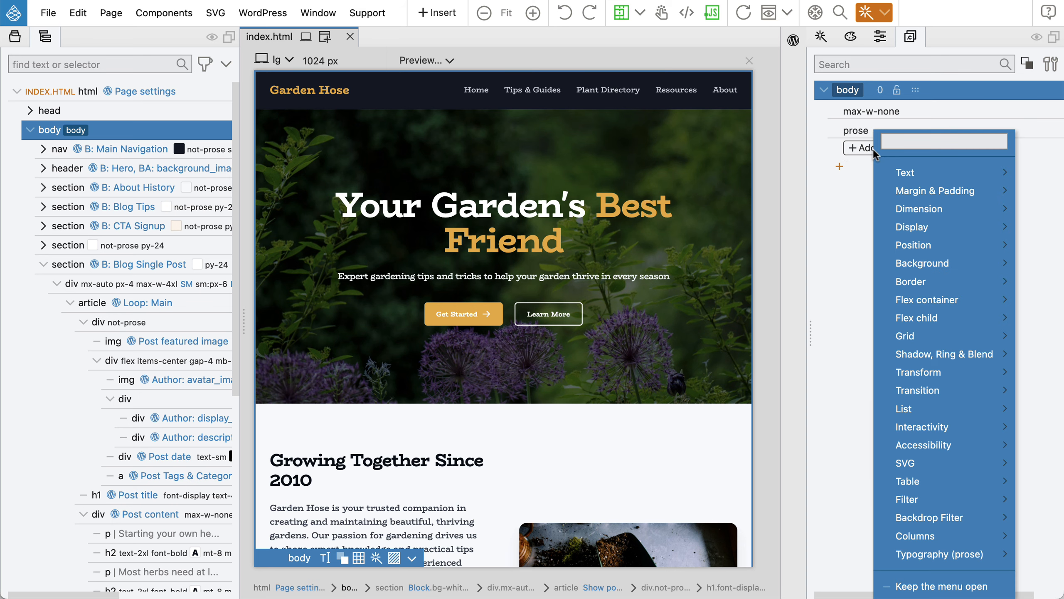
mouse_move(935, 191)
mouse_move(820, 202)
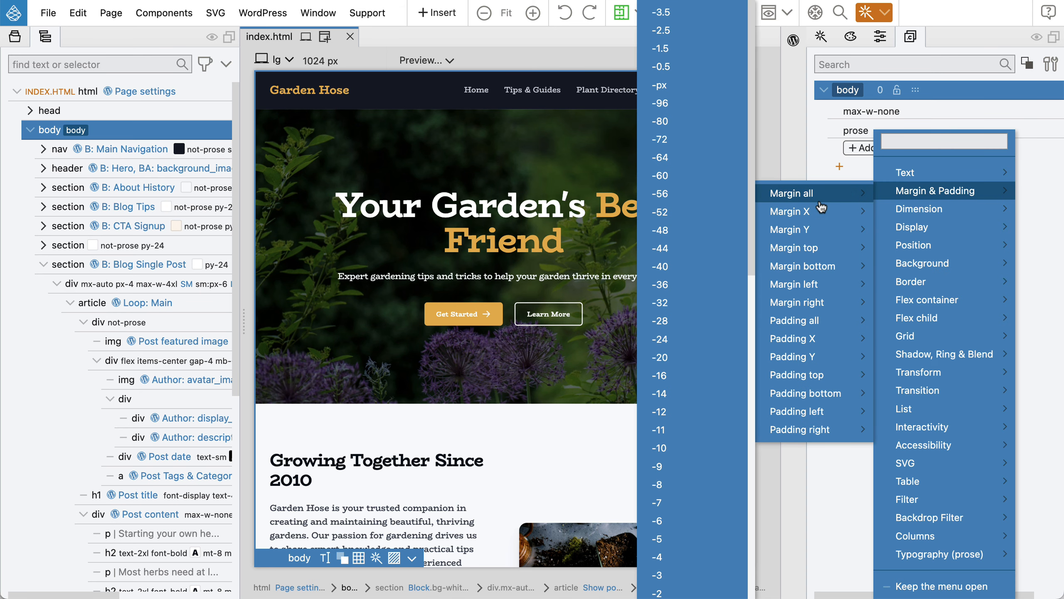
mouse_move(808, 339)
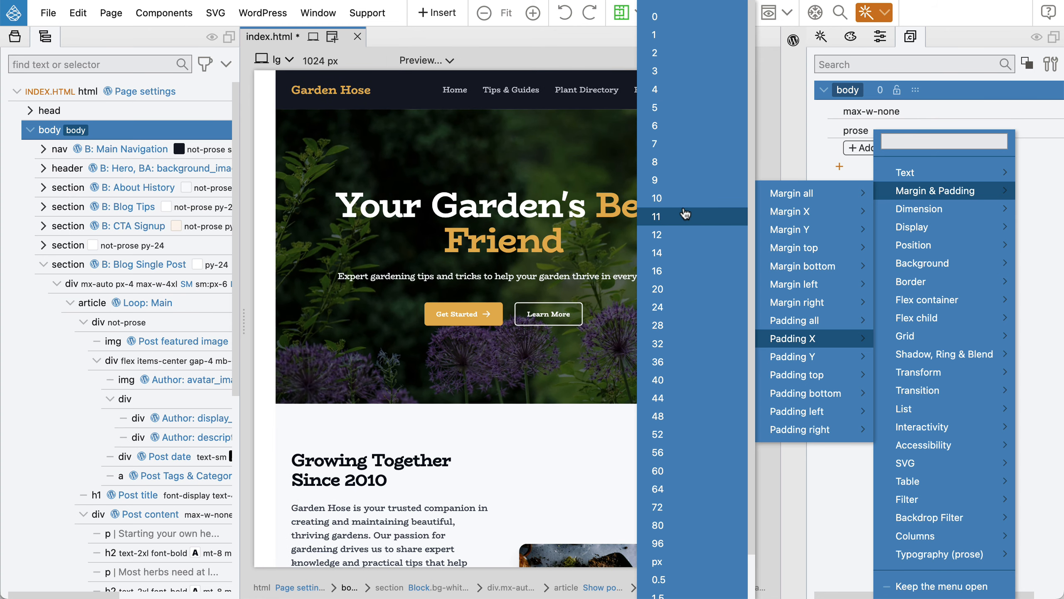
click(678, 238)
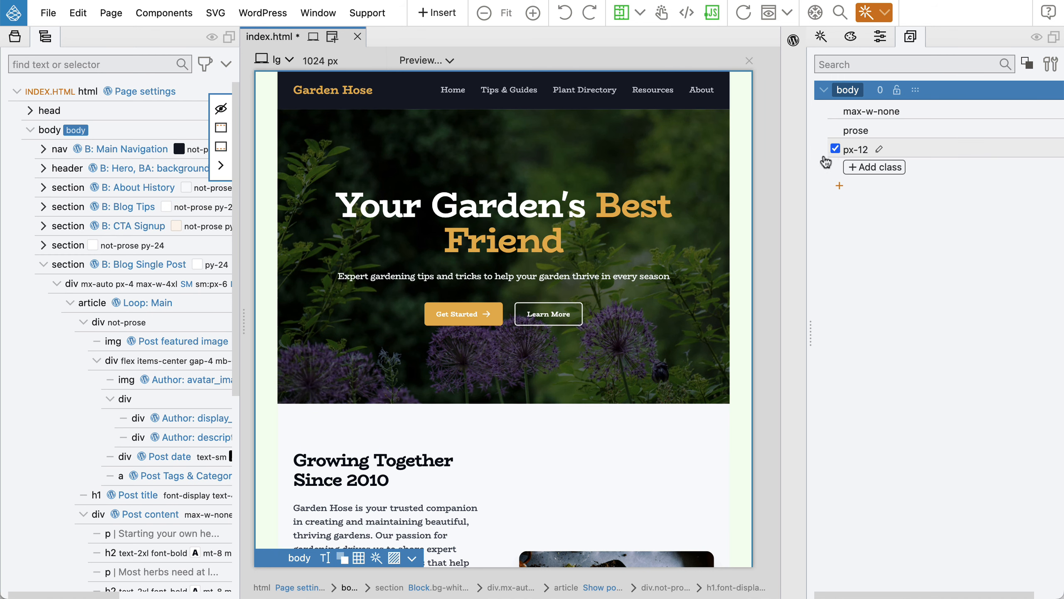
click(835, 148)
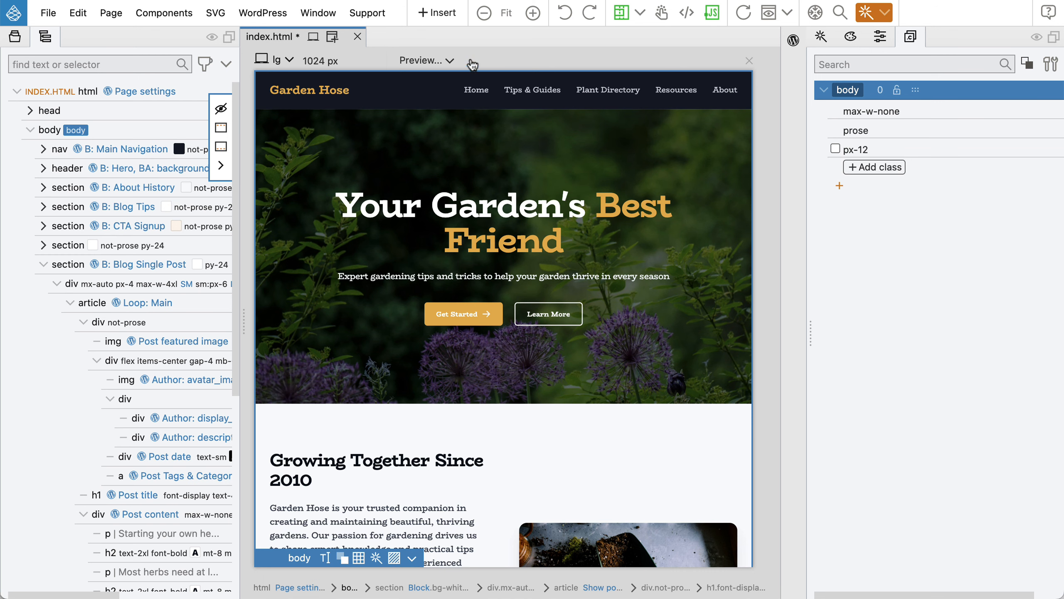
Create a new file named additional-editor-styles.css in the StyledGardenWP2 project.
click(16, 38)
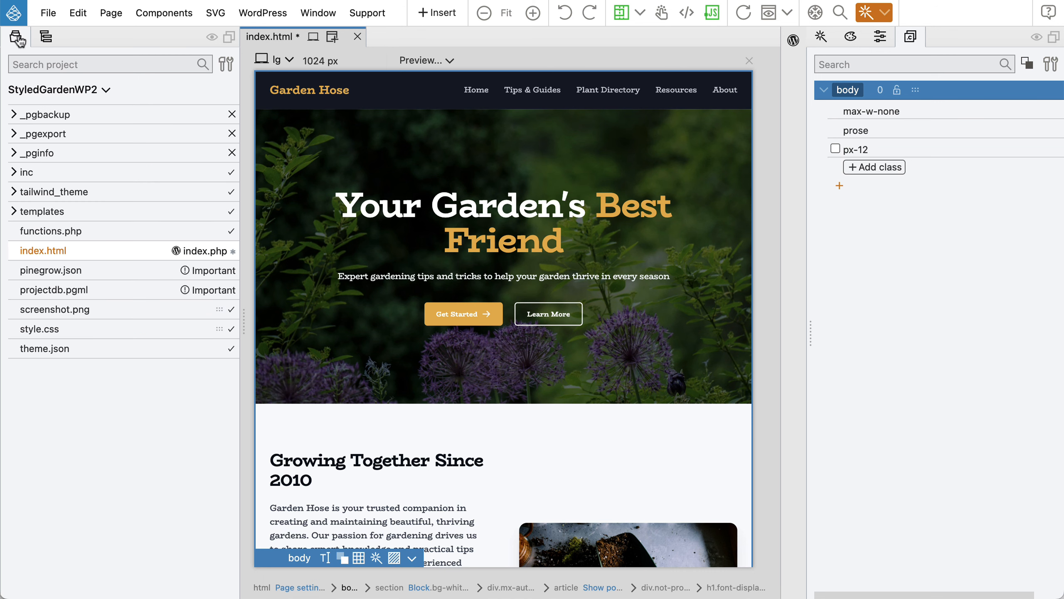
click(62, 92)
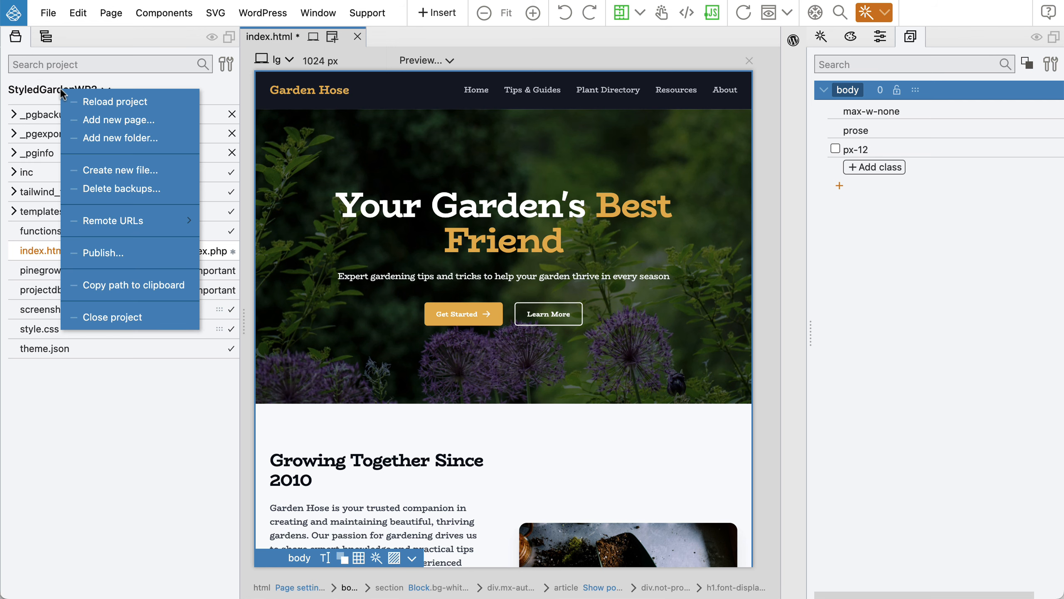
click(123, 169)
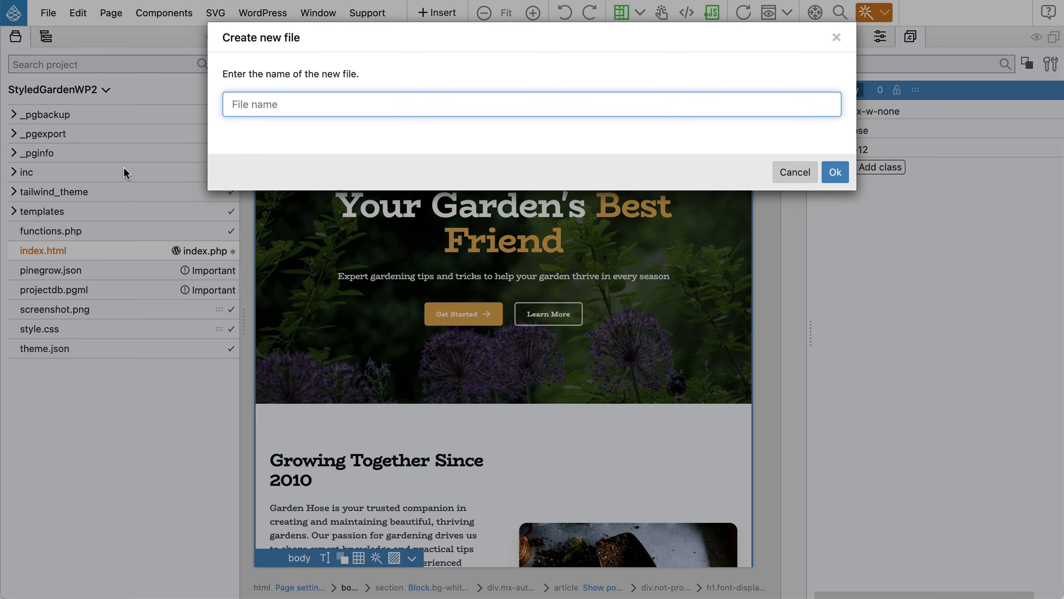
text(editor-styles.css)
key(Left)
key(Left)
key(Left)
key(Left)
key(Left)
key(Left)
key(Left)
key(Left)
key(Left)
key(Left)
key(Left)
key(Left)
key(Left)
key(Left)
key(Left)
key(Left)
key(Left)
text(additi)
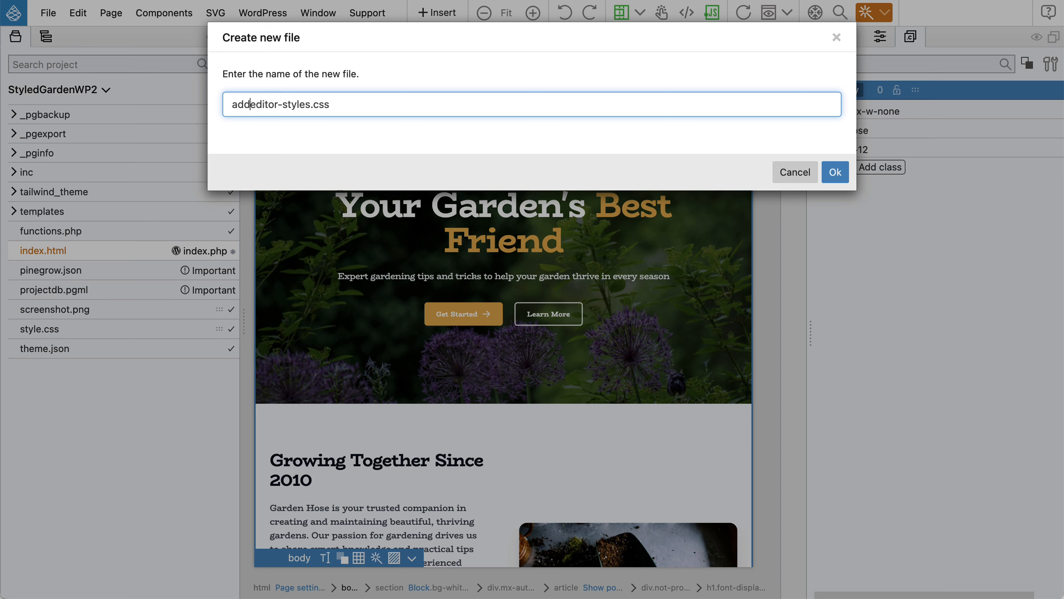
text(onal-)
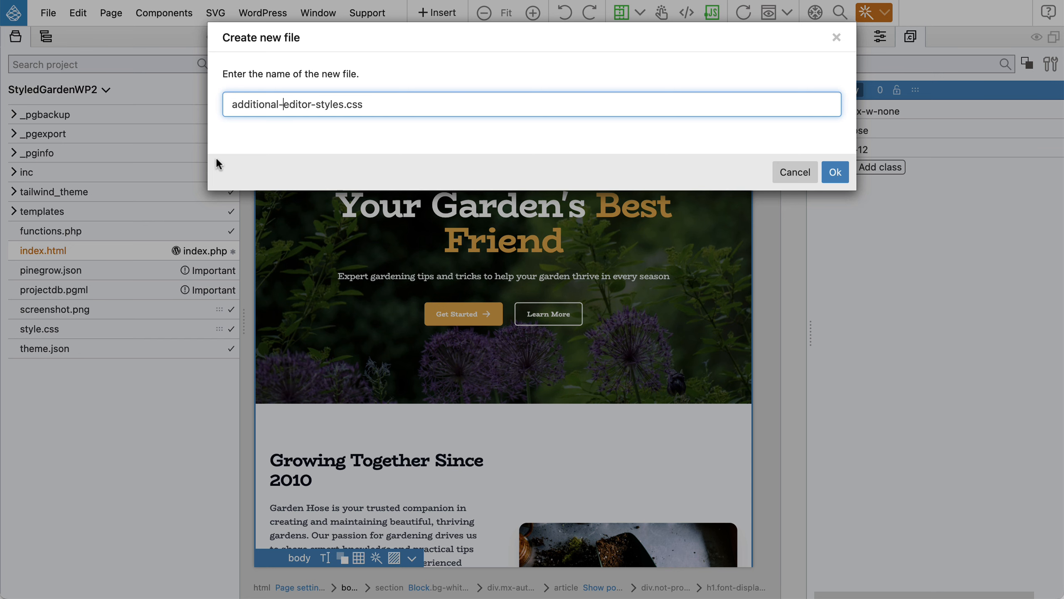
click(835, 172)
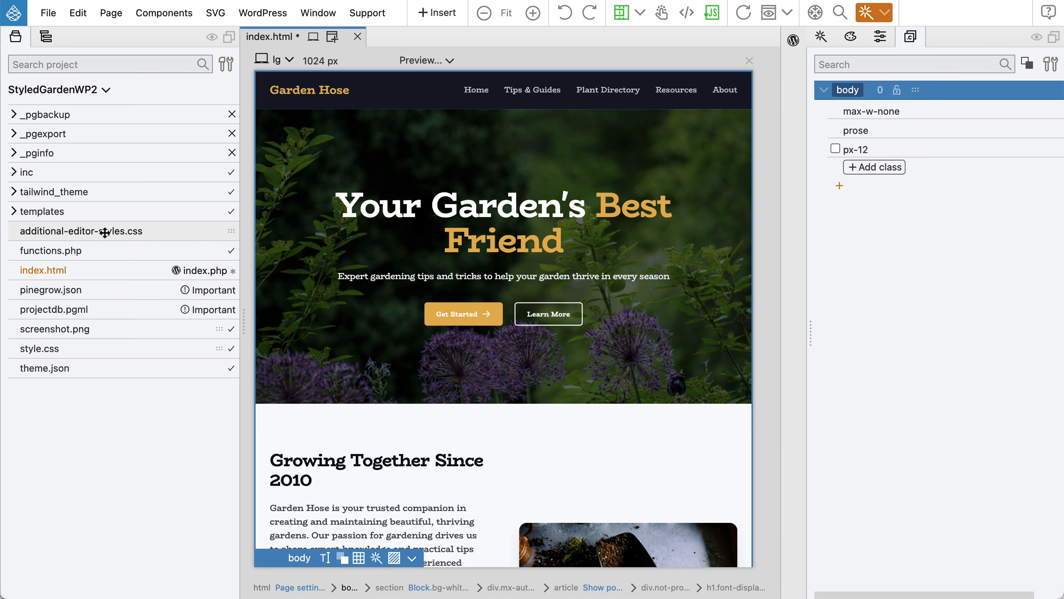
Write a body rule with padding-left and padding-right of 2rem in additional-editor-styles.css and save it.
click(105, 232)
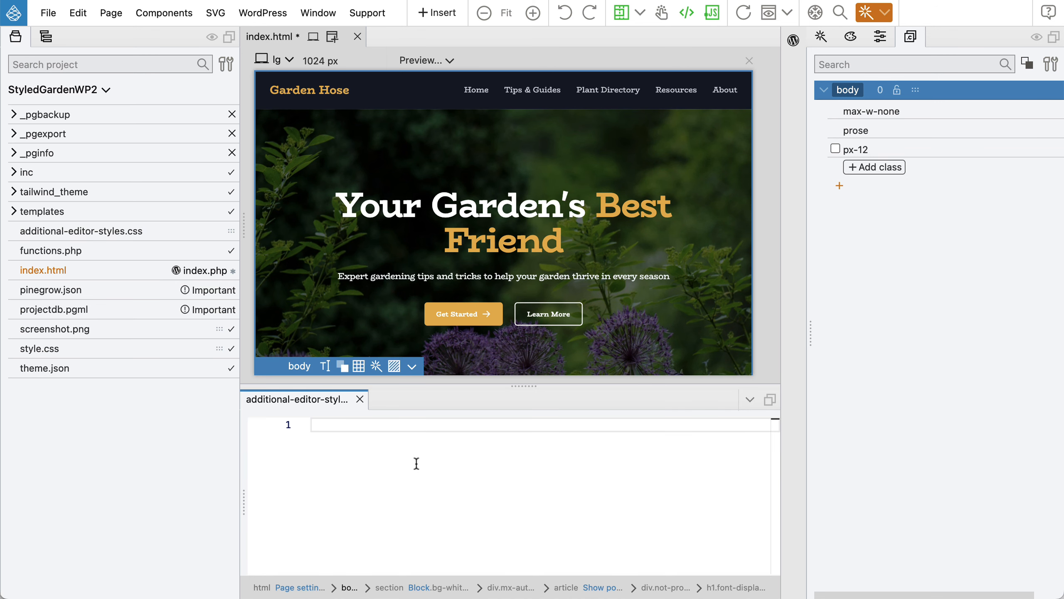
text(body {)
key(Return)
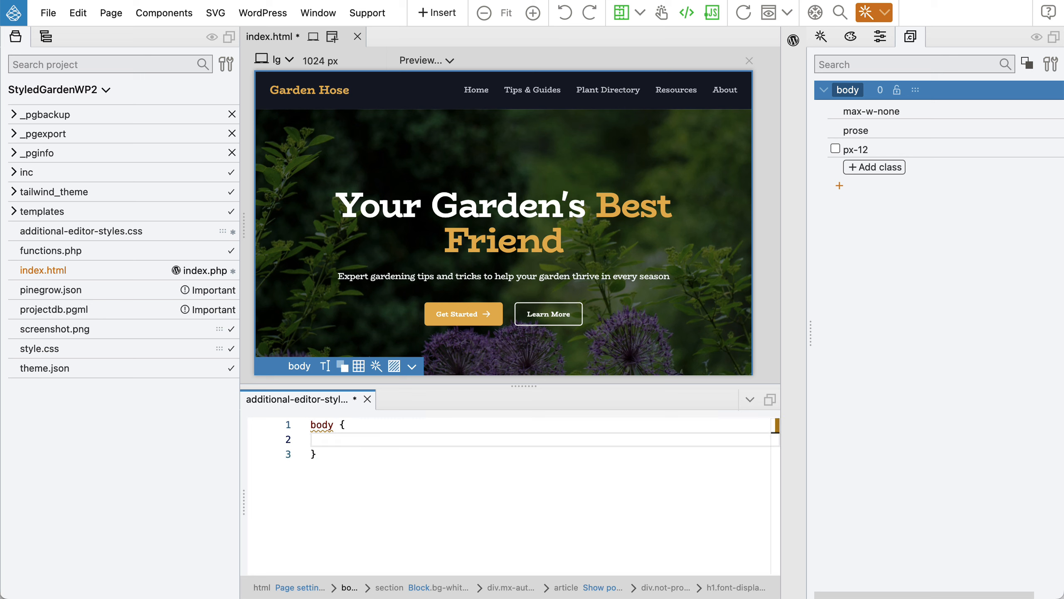
text(padding-left: 2r)
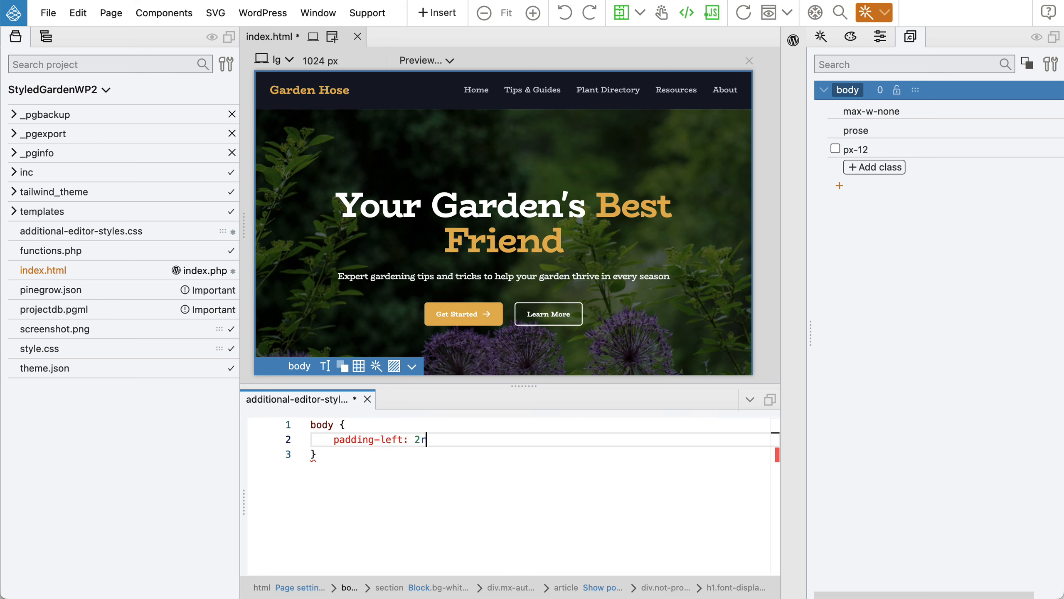
text(em;)
key(Return)
text(p)
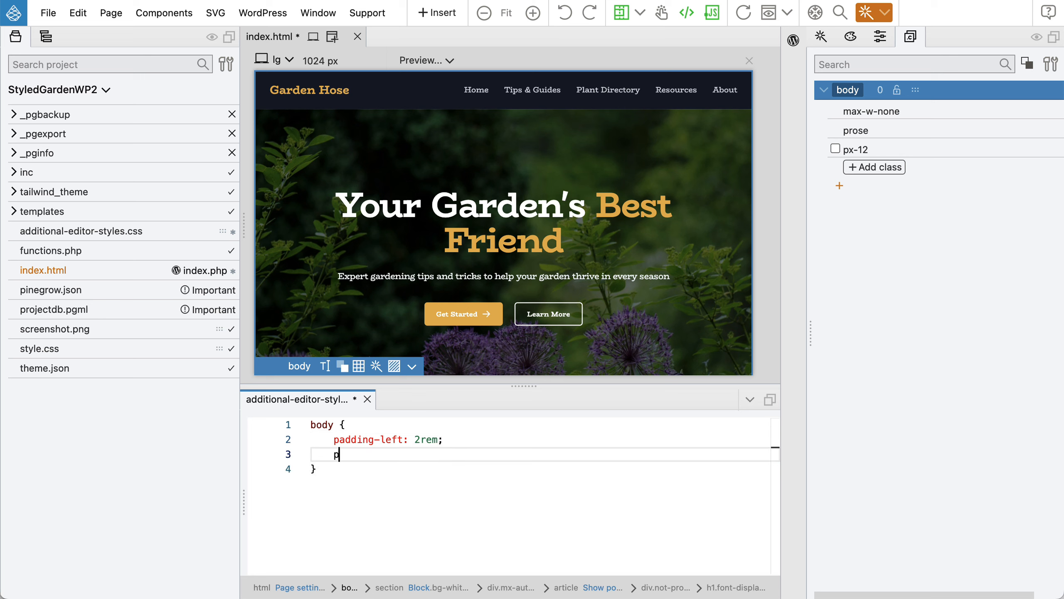
text(adding-right: 2rem;)
key(super+s)
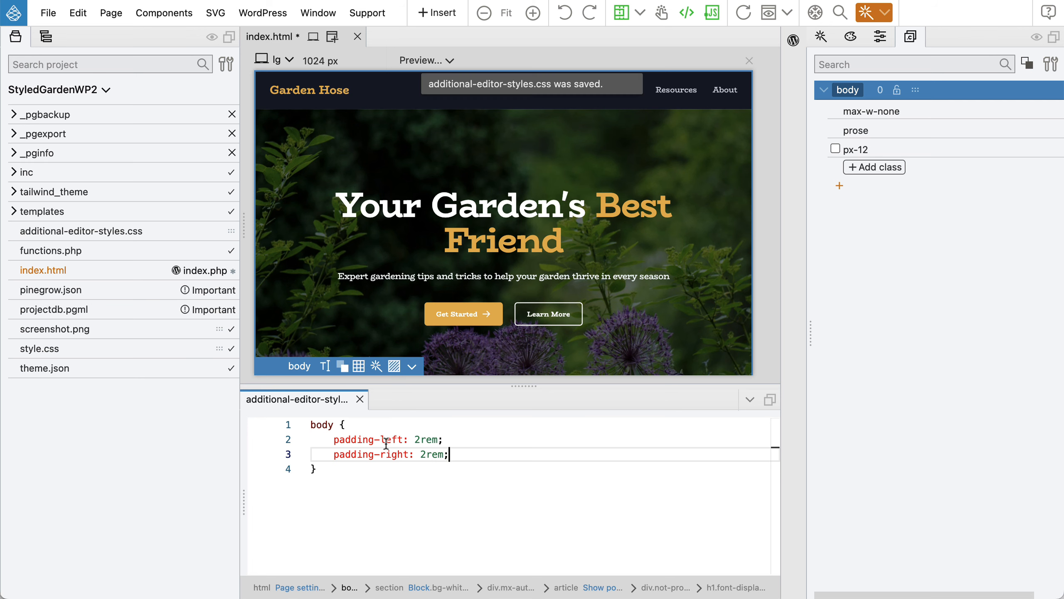
click(359, 400)
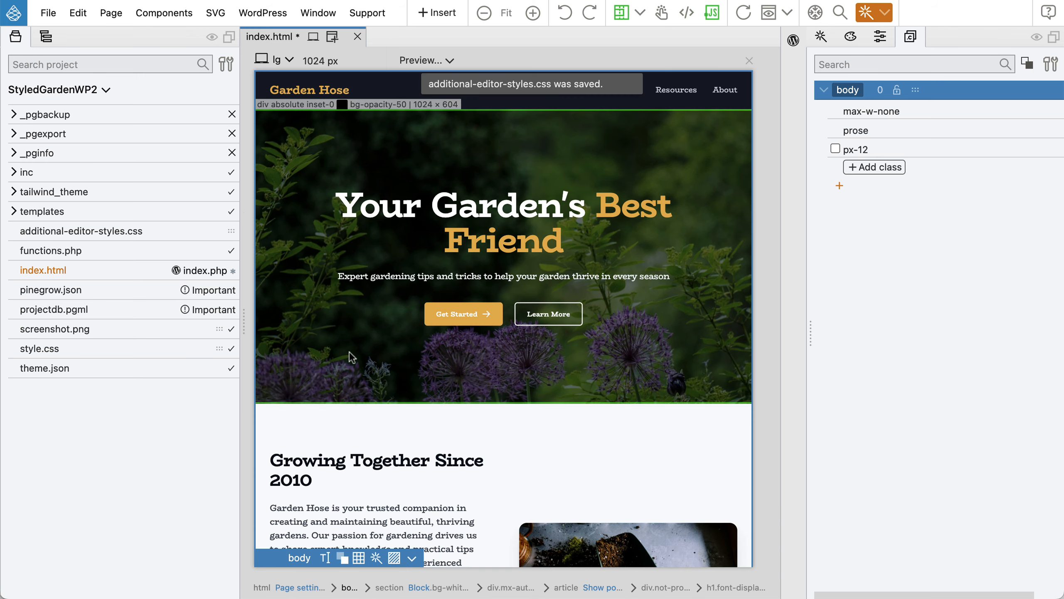
Set additional-editor-styles.css as Editor stylesheet 2 in the WordPress theme settings.
click(289, 13)
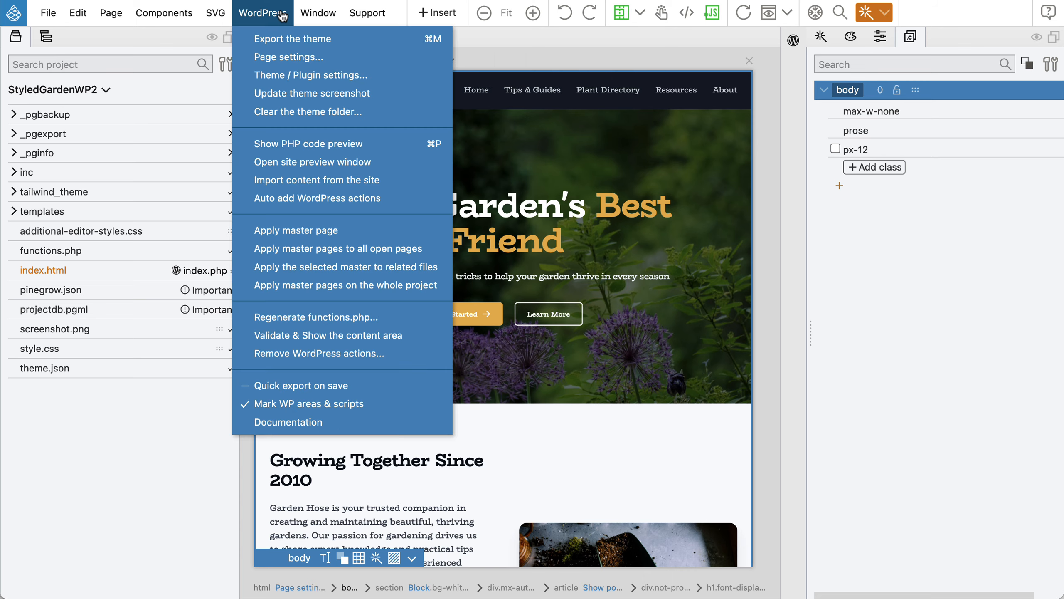
click(297, 76)
scroll(464, 239, down, 10)
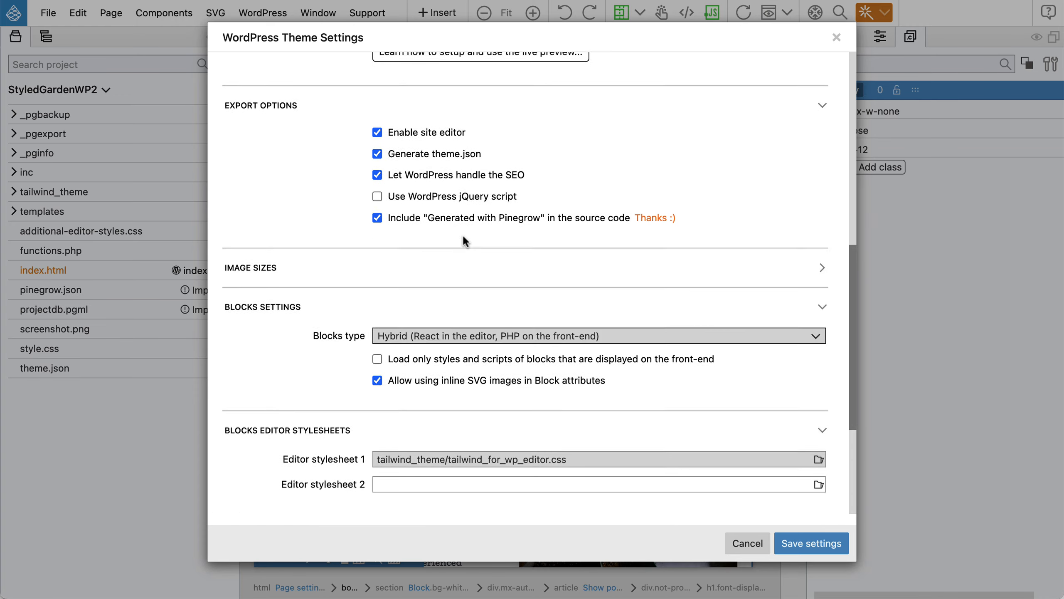
scroll(463, 240, down, 4)
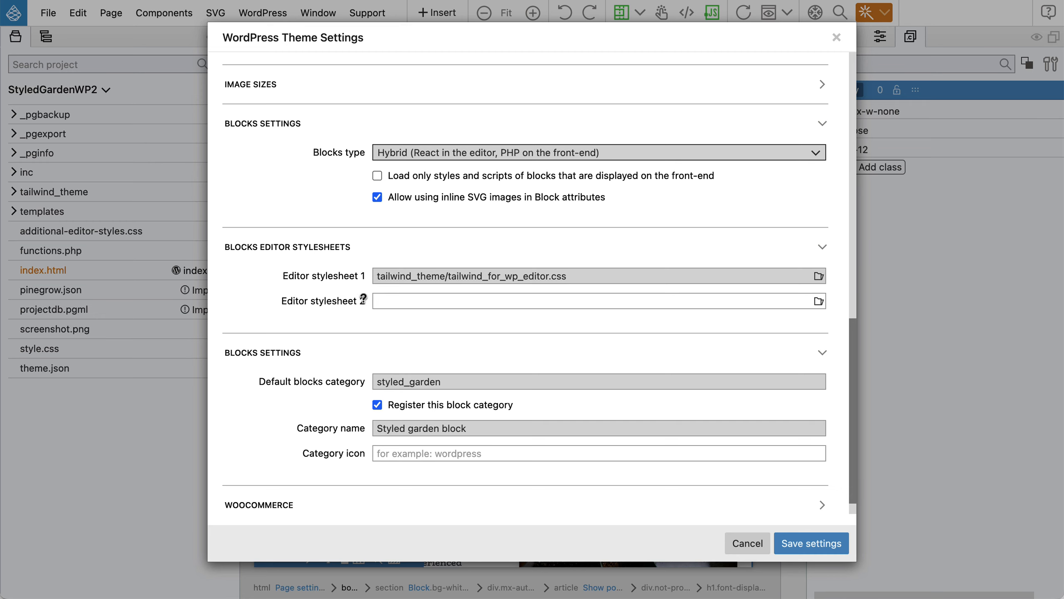
scroll(817, 299, down, 1)
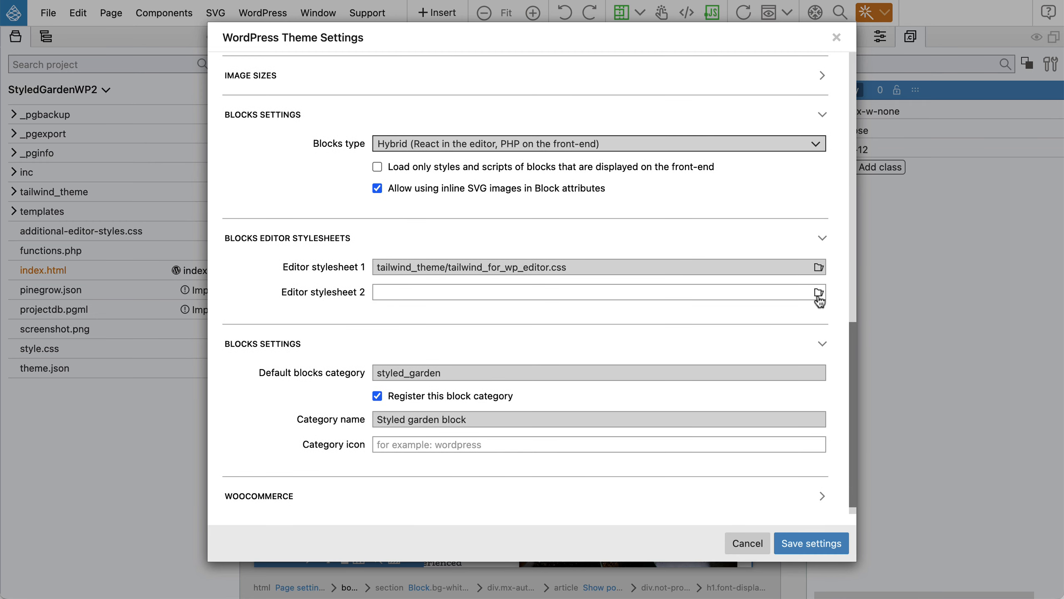
scroll(818, 300, up, 1)
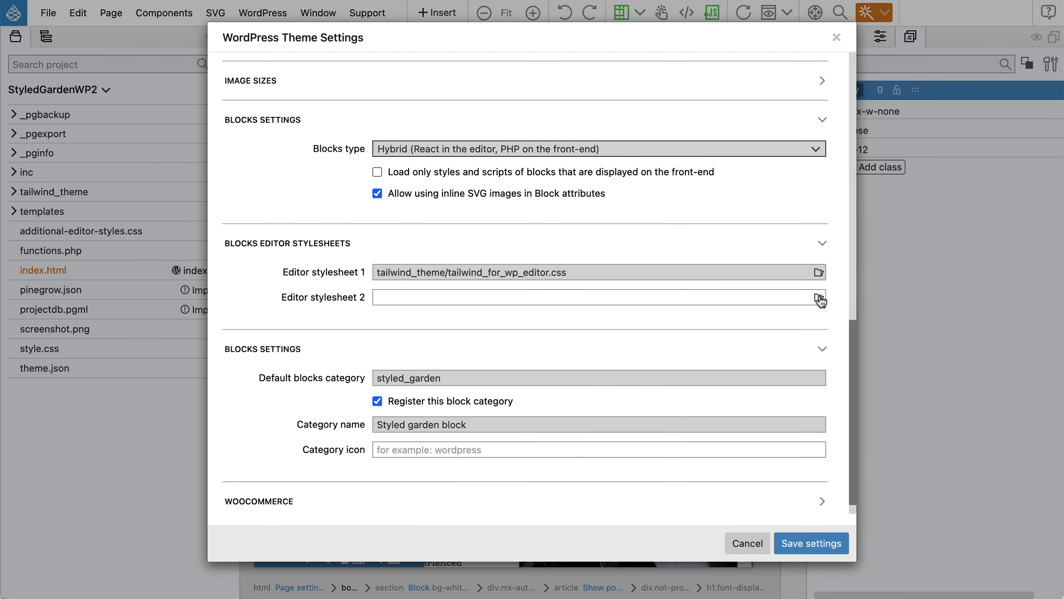
click(818, 298)
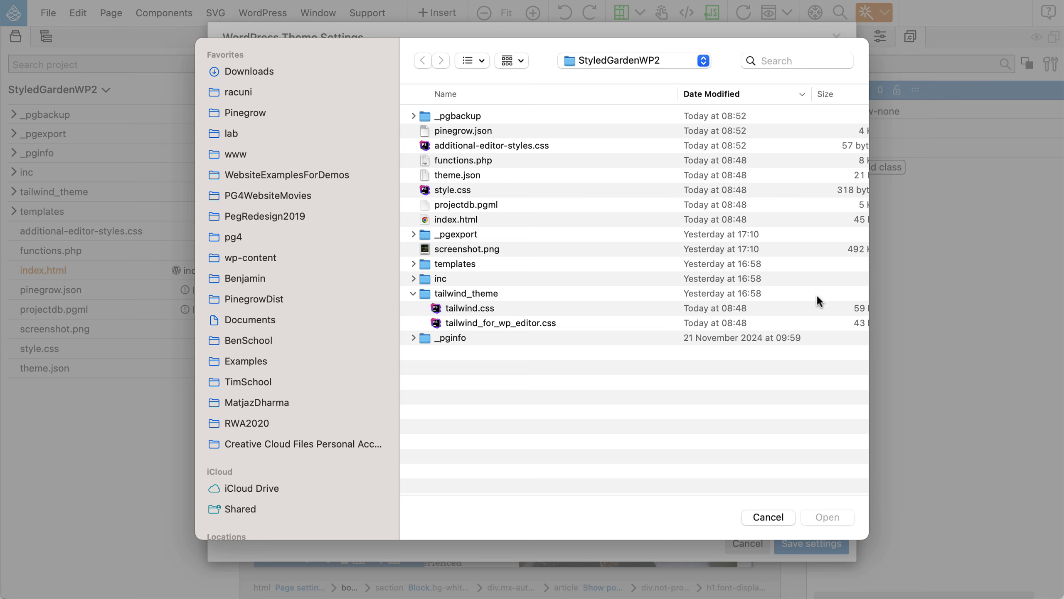
double_click(504, 144)
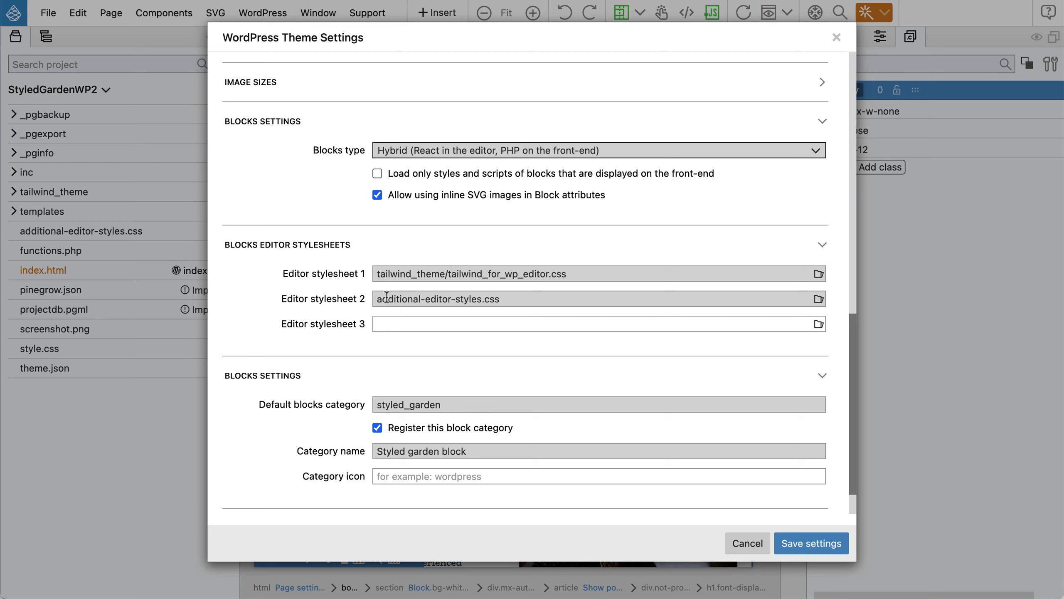
Save the theme settings, then save the page and export the theme.
click(806, 549)
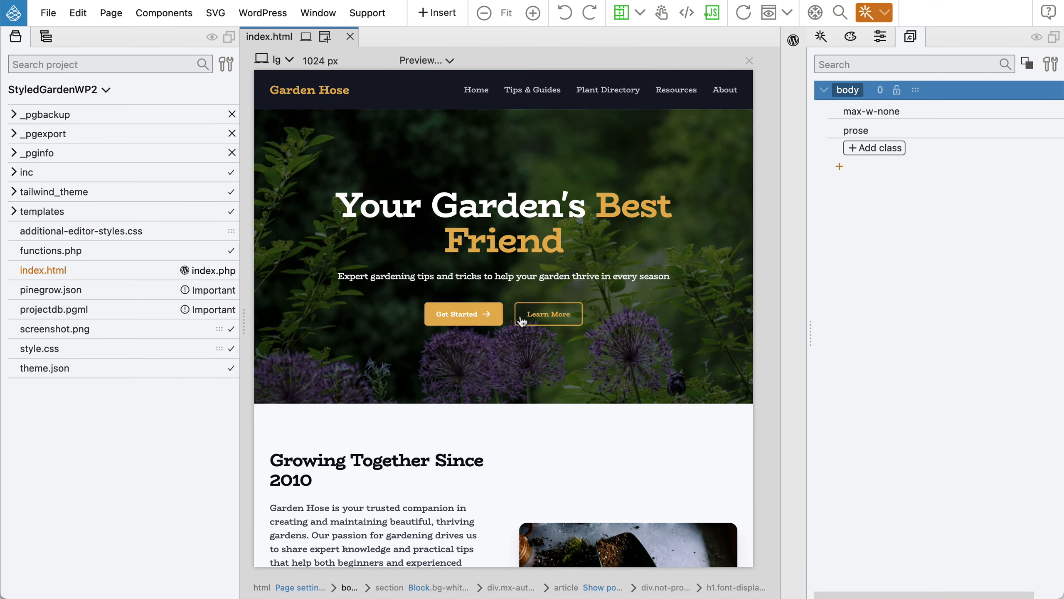
key(super+s)
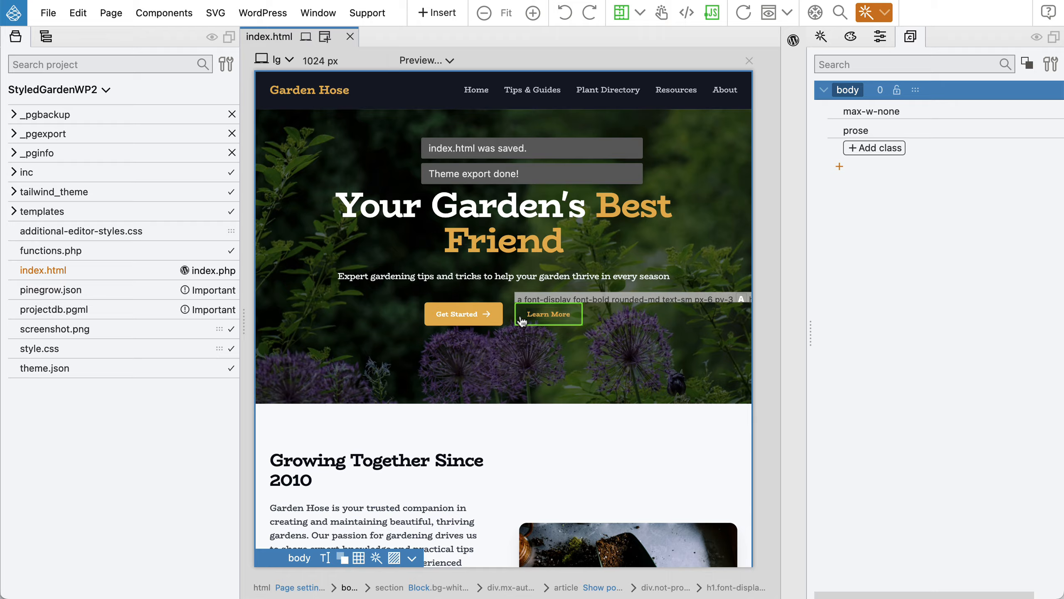
key(super+Tab)
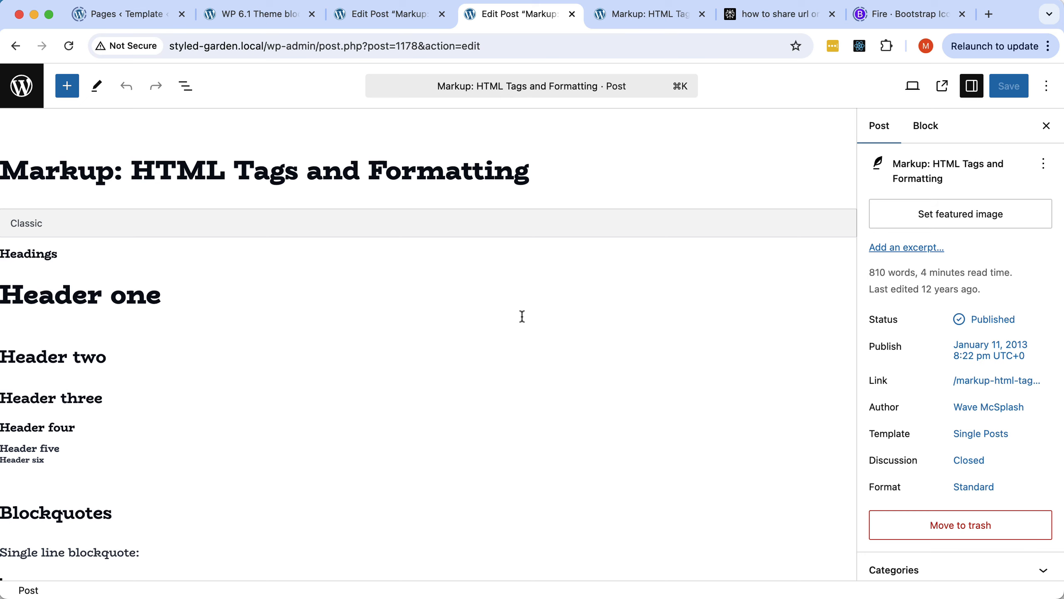
Reload the post editor and scroll through the restyled post content.
click(68, 47)
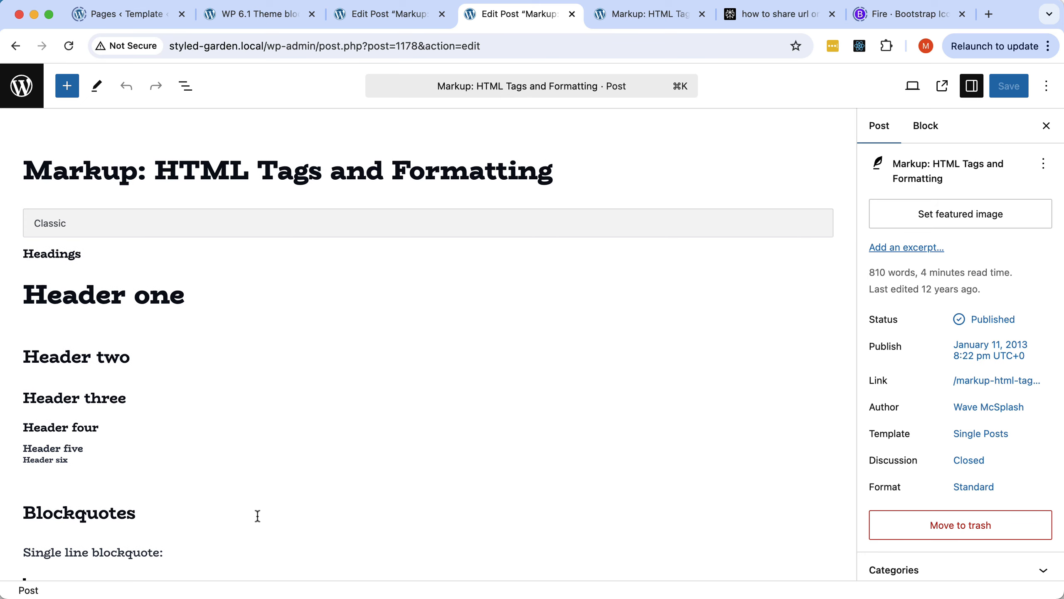
scroll(349, 397, down, 15)
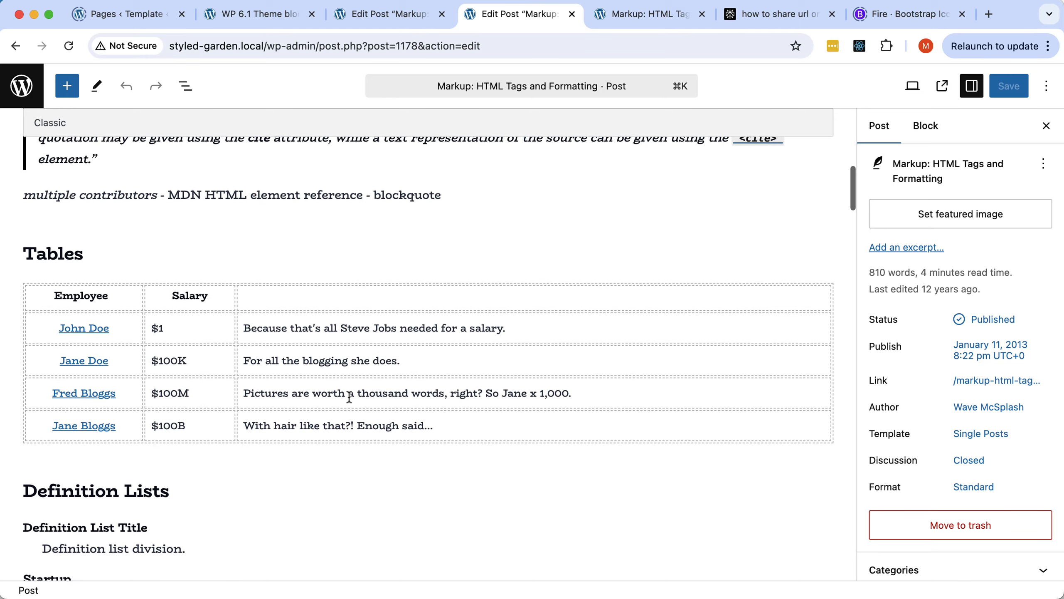
scroll(349, 397, down, 10)
scroll(350, 398, up, 12)
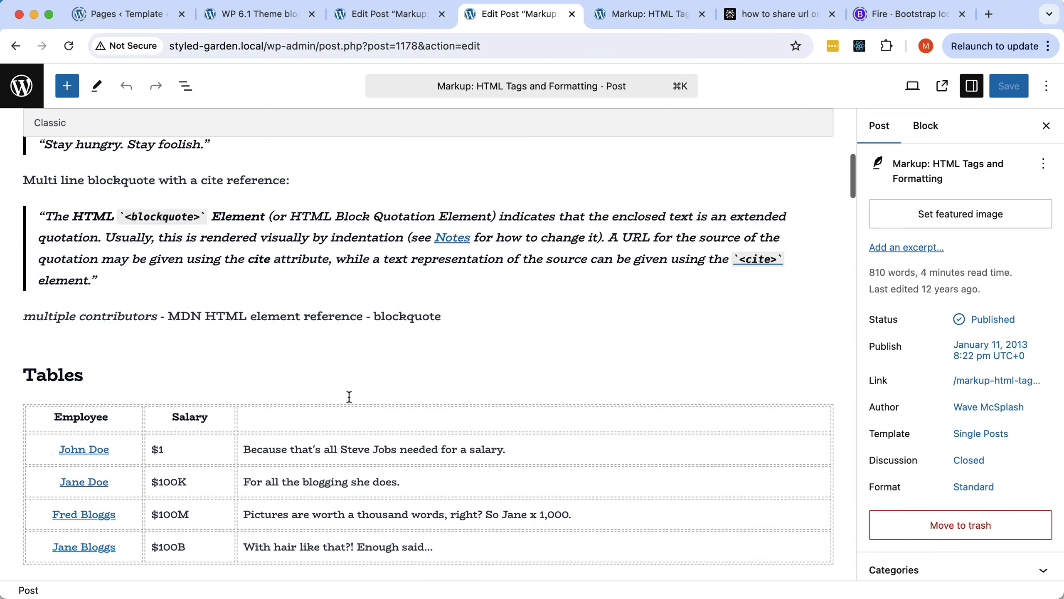
scroll(349, 398, up, 10)
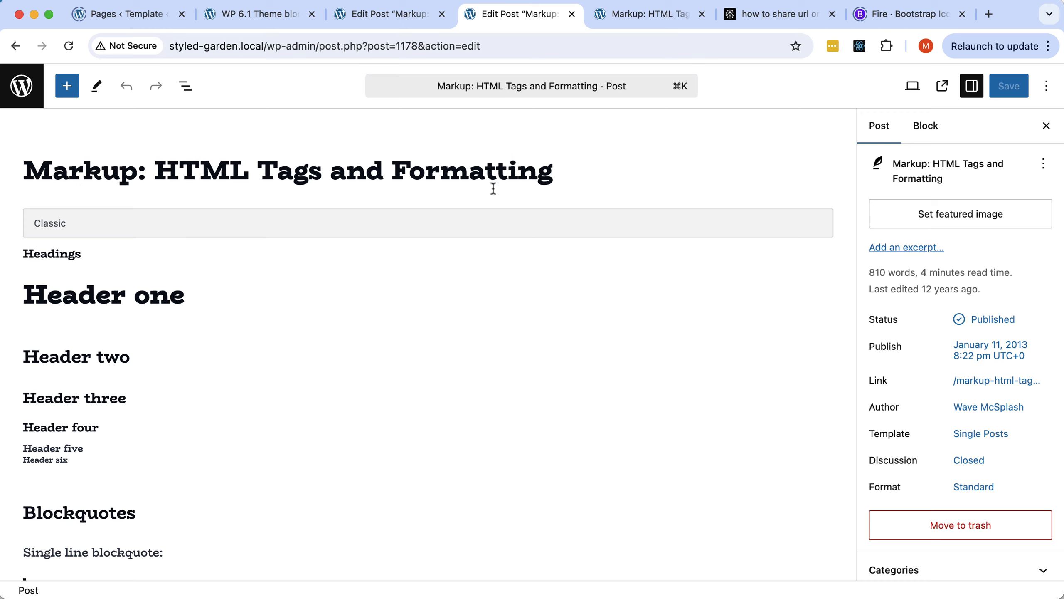
Preview the post at Tablet, Mobile and Desktop widths, then view the front-end post.
click(913, 86)
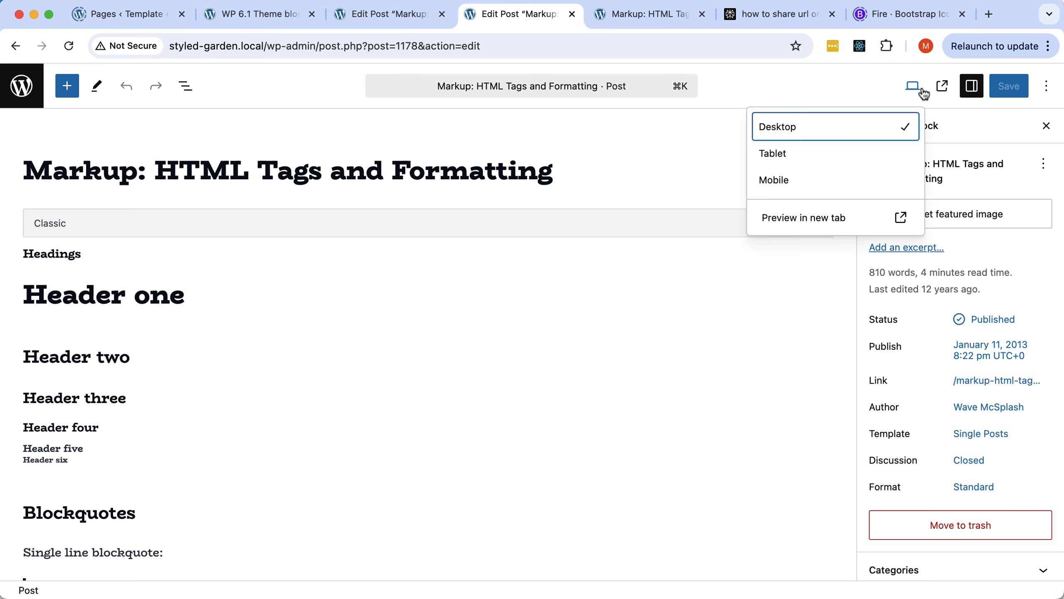
click(785, 158)
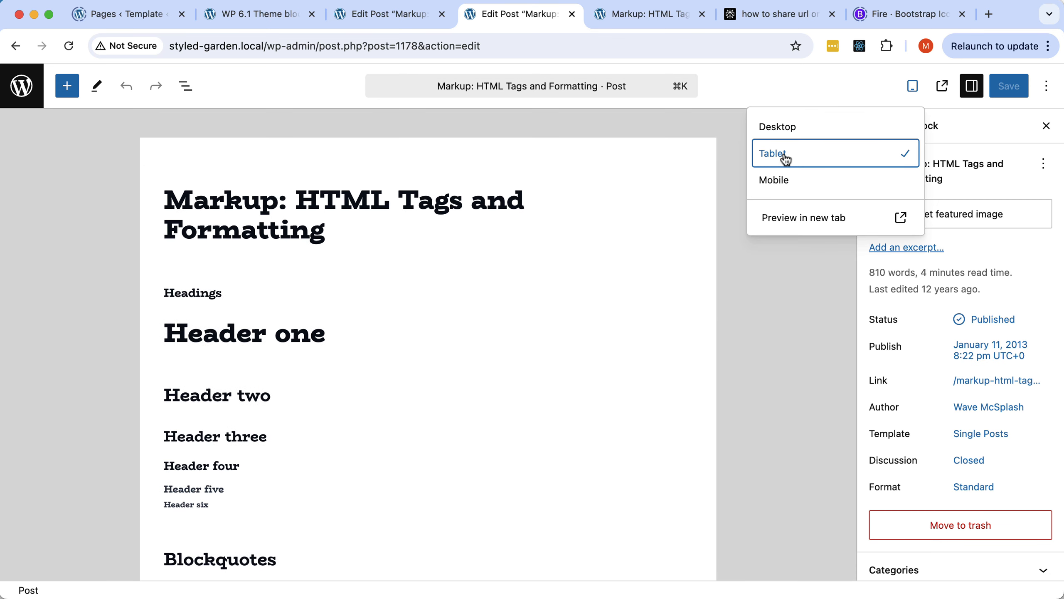
click(782, 183)
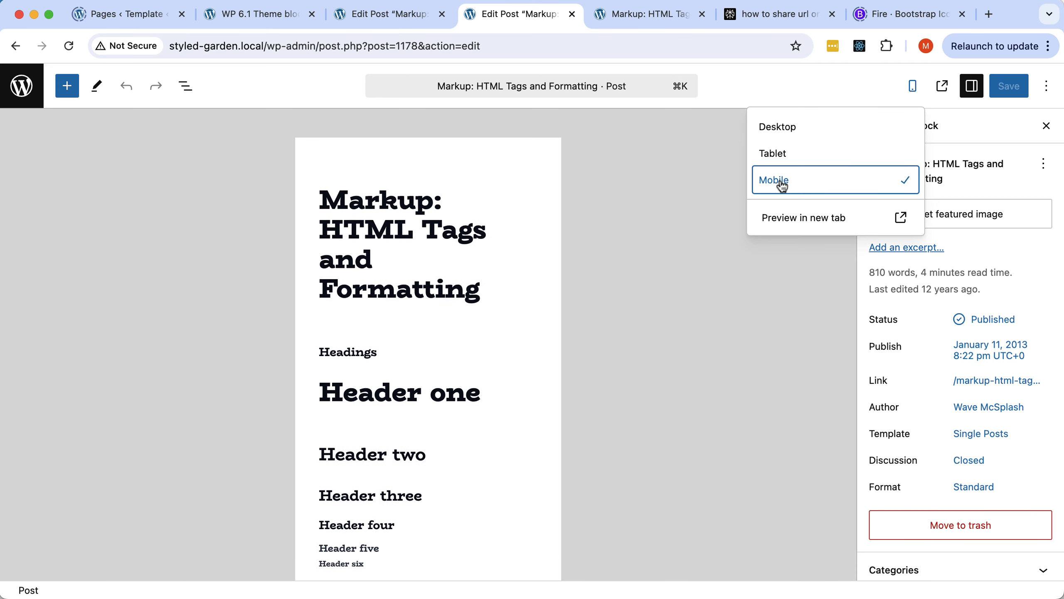
click(784, 156)
click(786, 131)
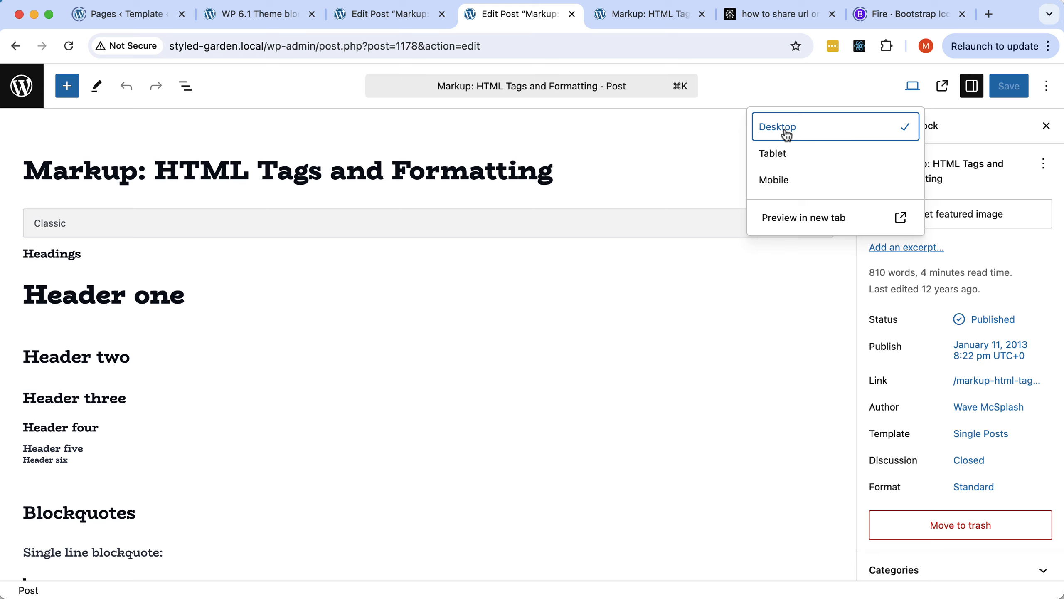
click(645, 16)
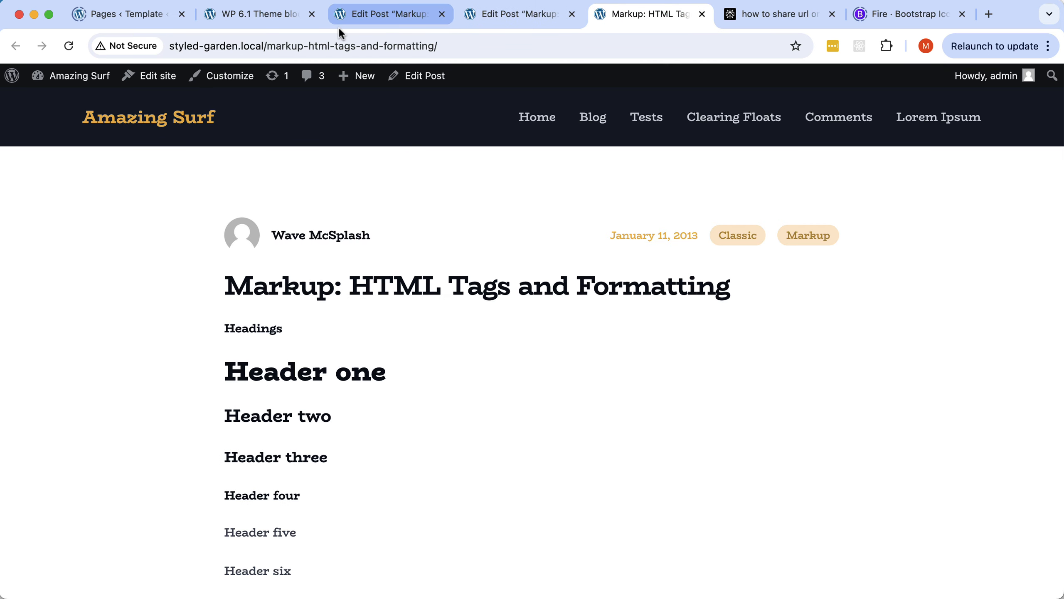
Reload the front-end post and review it down to the preformatted poem and back.
click(69, 46)
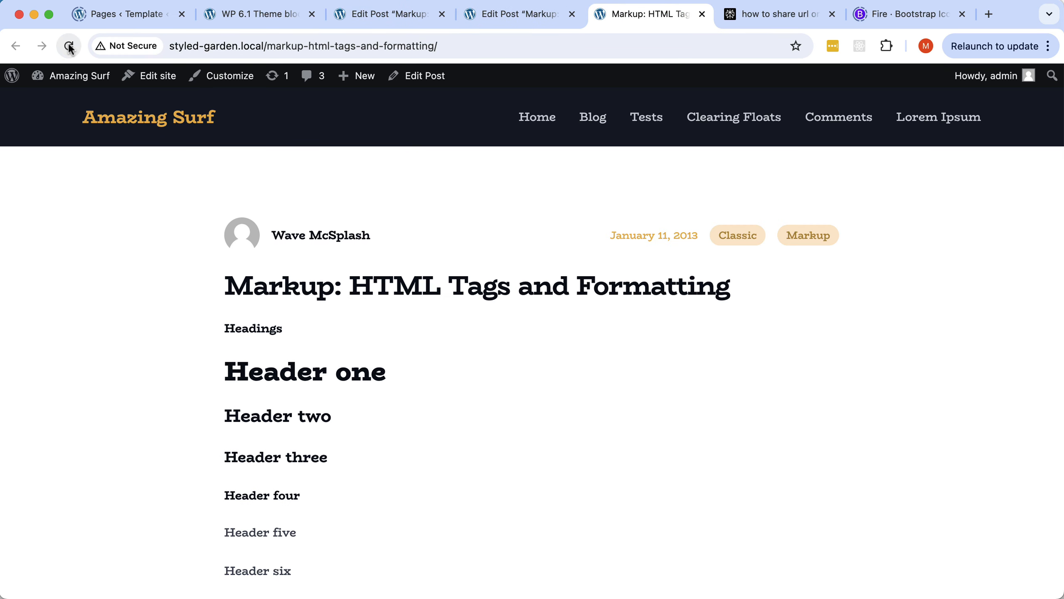
scroll(565, 284, down, 1)
scroll(586, 306, down, 15)
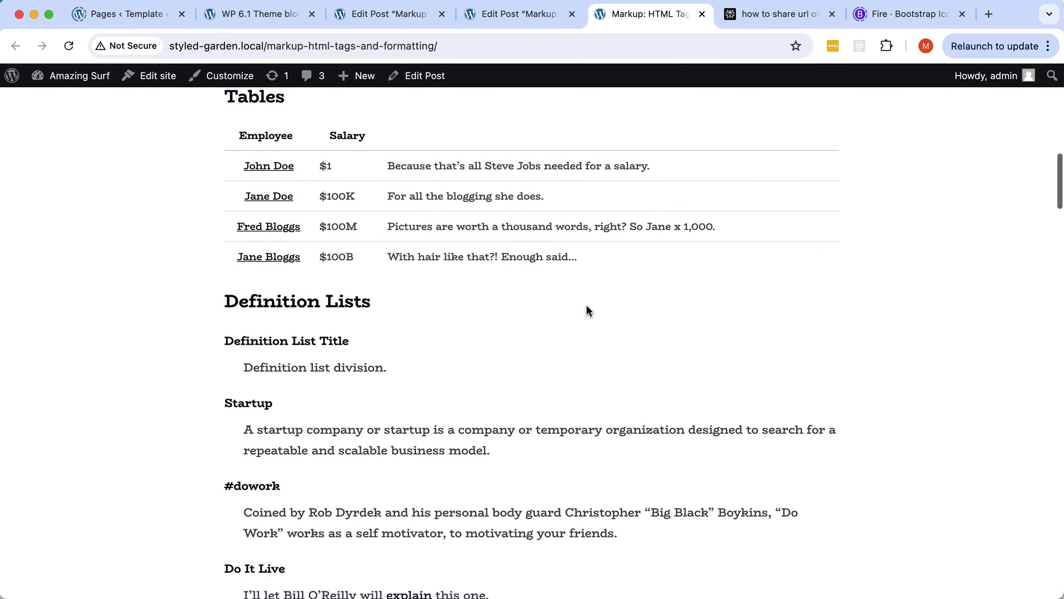
scroll(587, 307, down, 20)
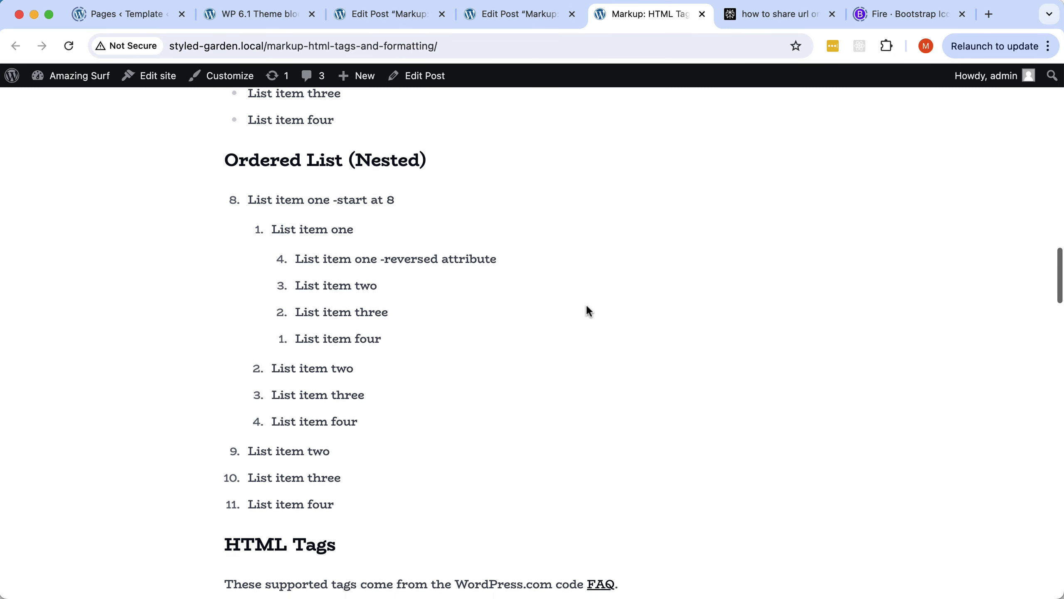
scroll(588, 310, down, 20)
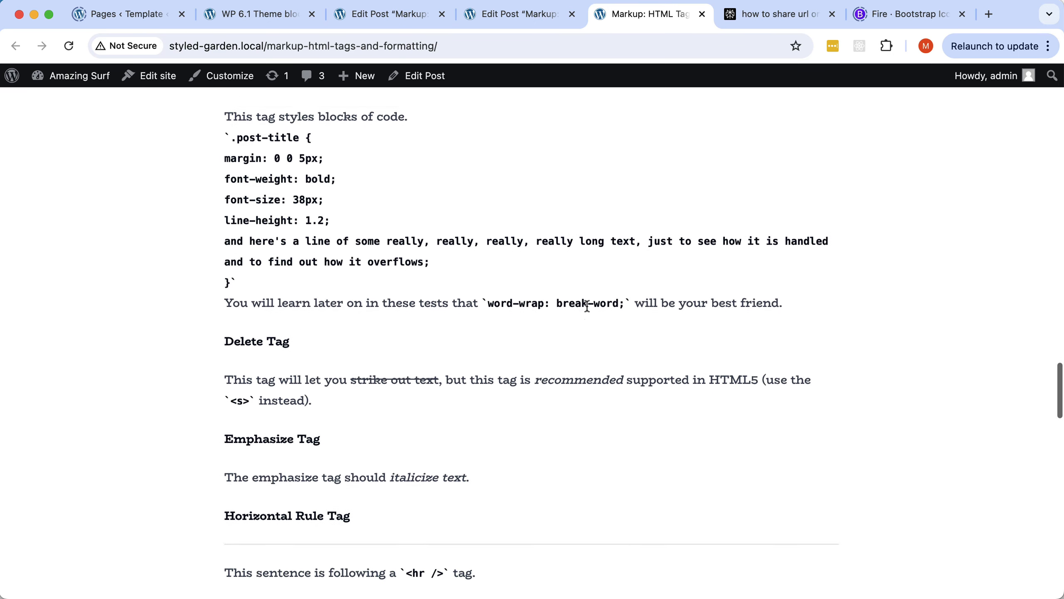
scroll(587, 306, down, 5)
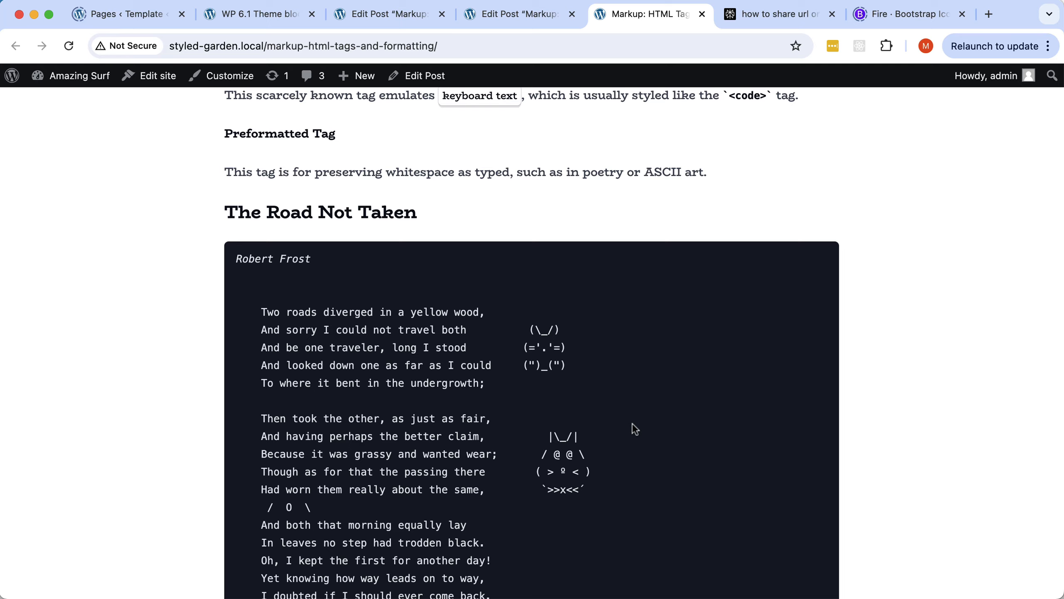
scroll(632, 423, down, 8)
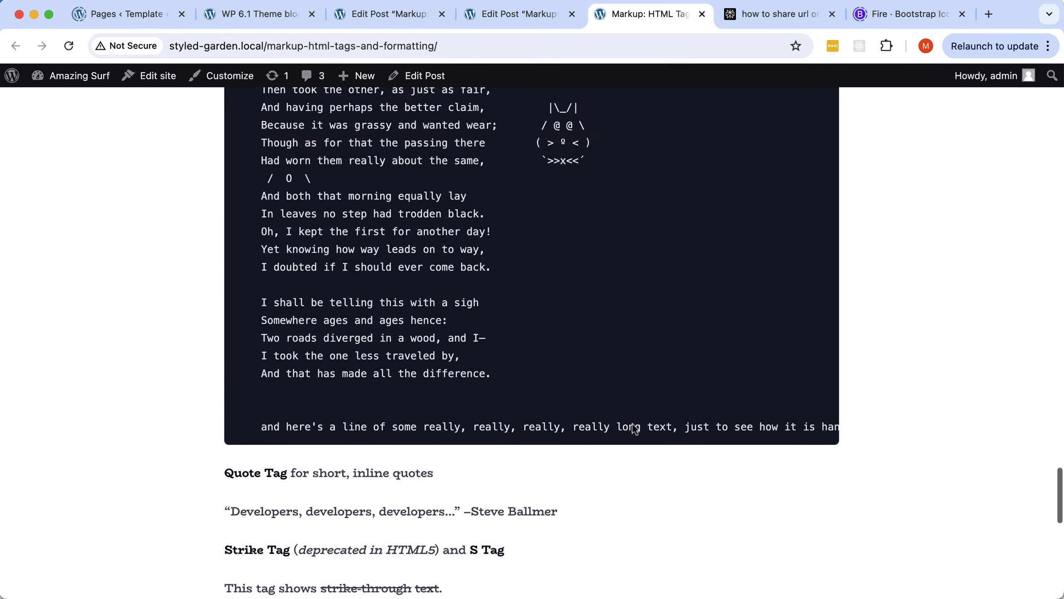
scroll(633, 425, up, 20)
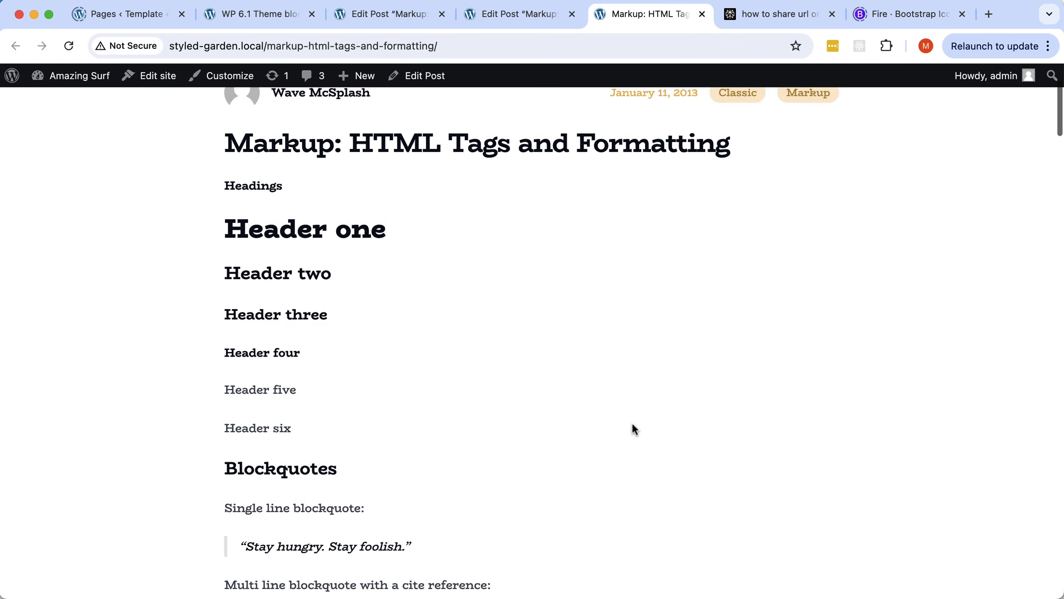
scroll(633, 424, up, 4)
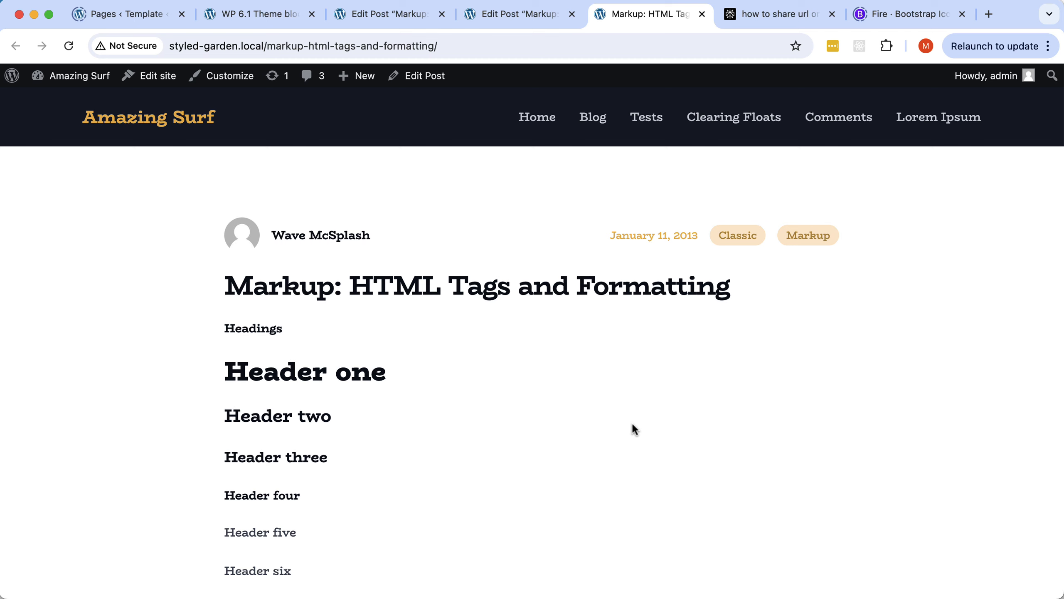
key(super+Tab)
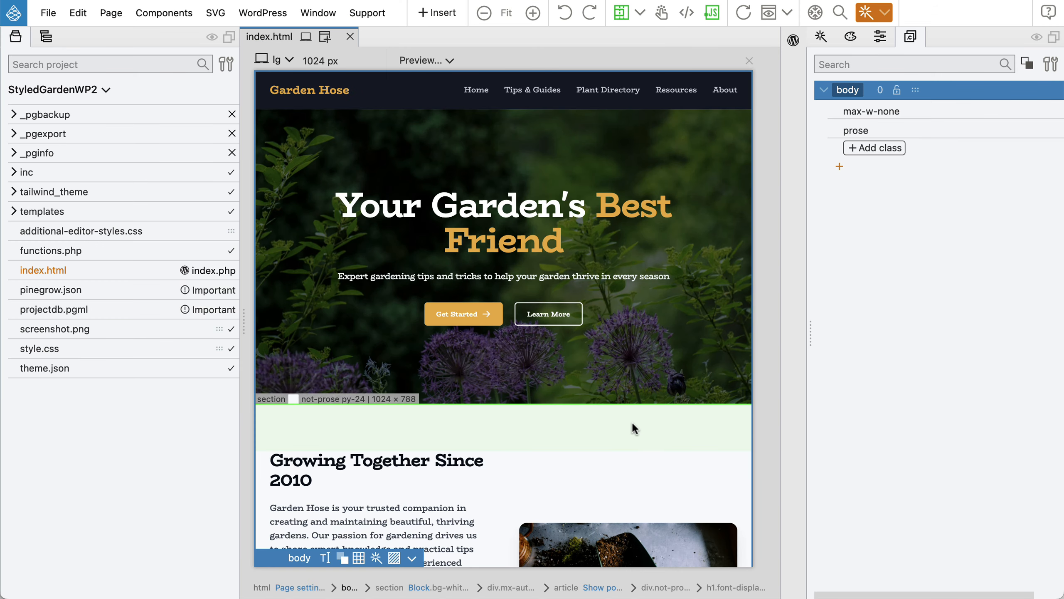
click(270, 15)
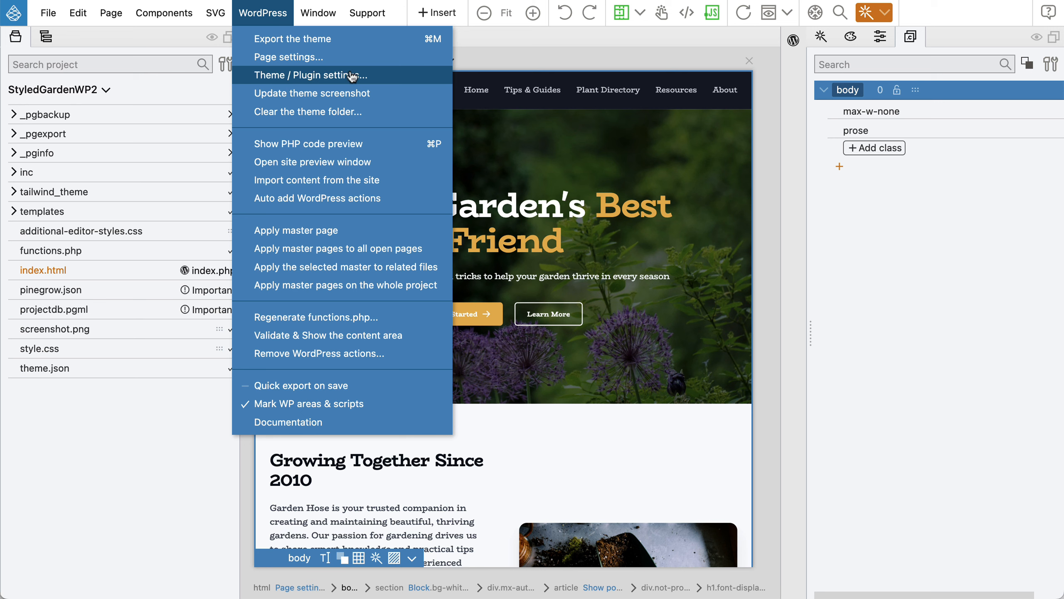
click(319, 76)
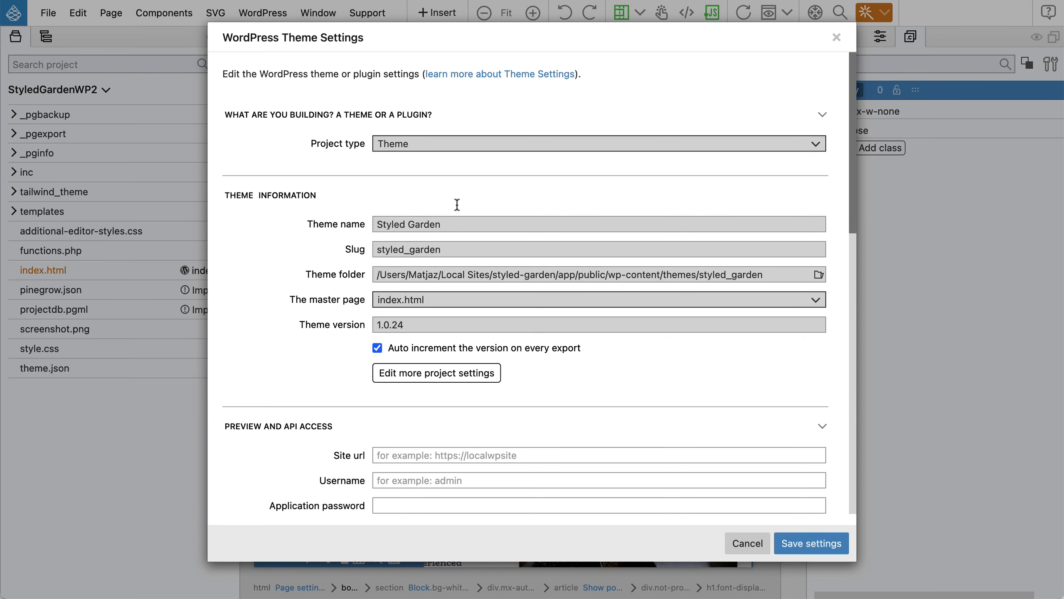
scroll(478, 250, down, 5)
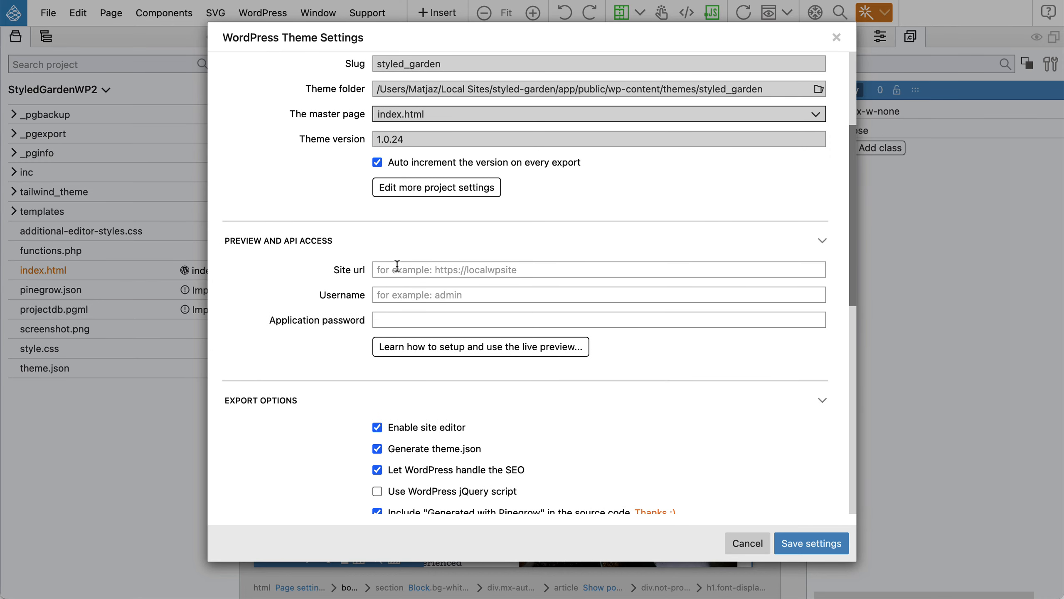
key(super+Tab)
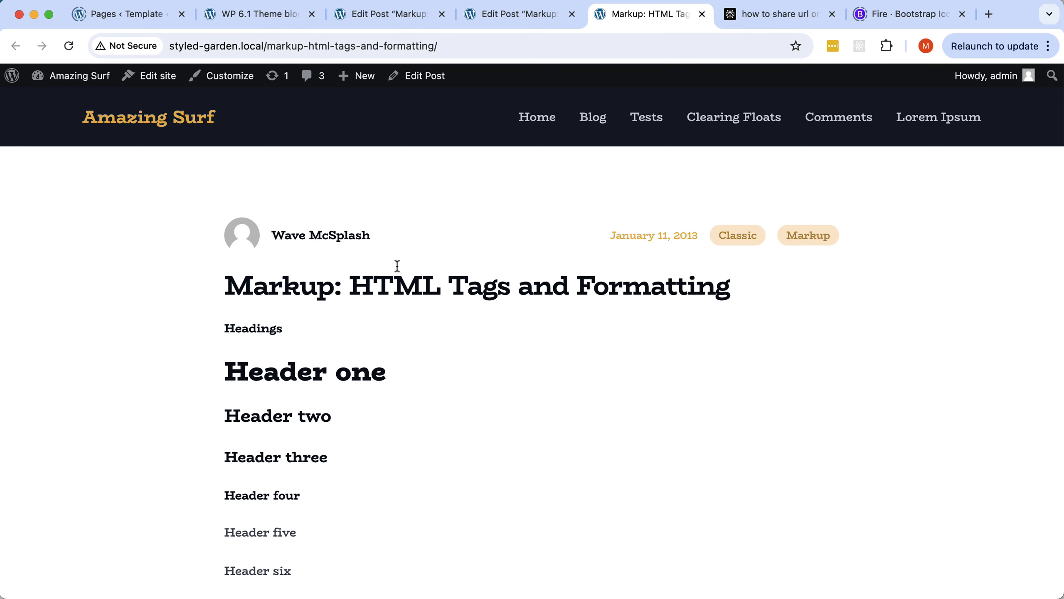
click(213, 39)
click(261, 46)
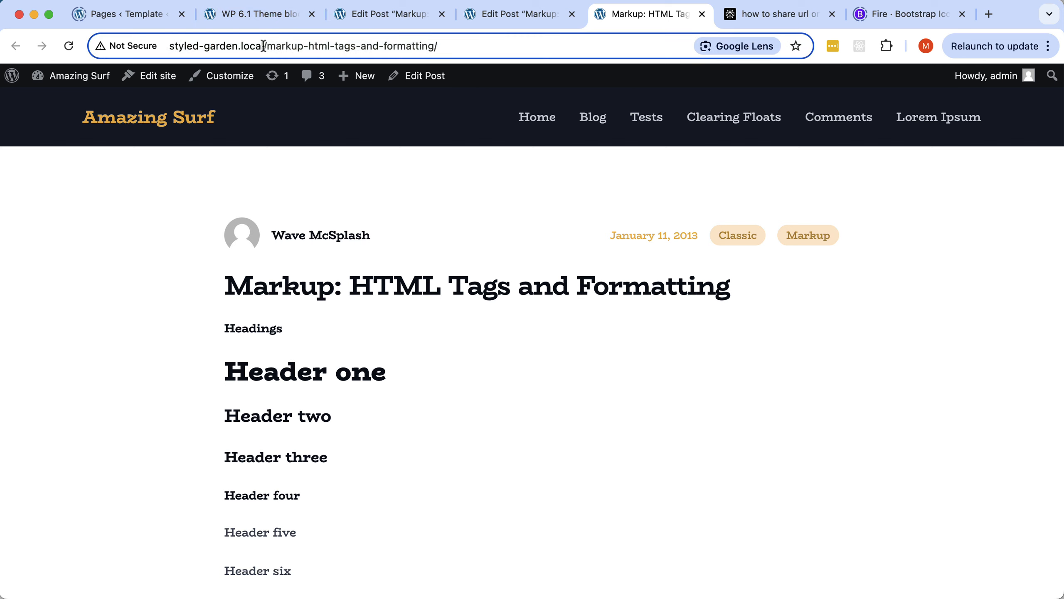
drag(264, 47, 161, 44)
key(super+c)
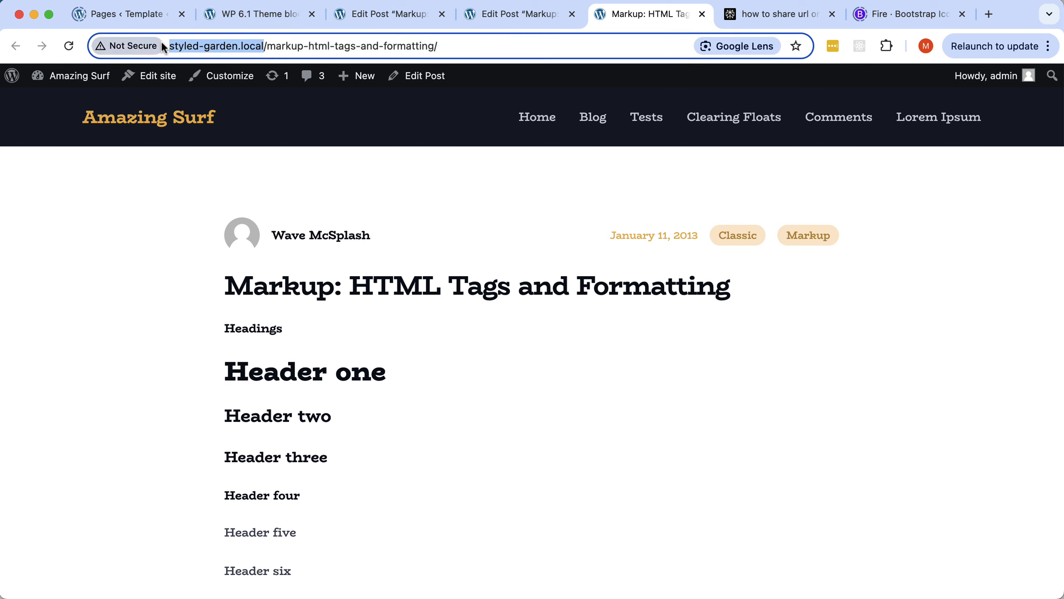
key(super+Tab)
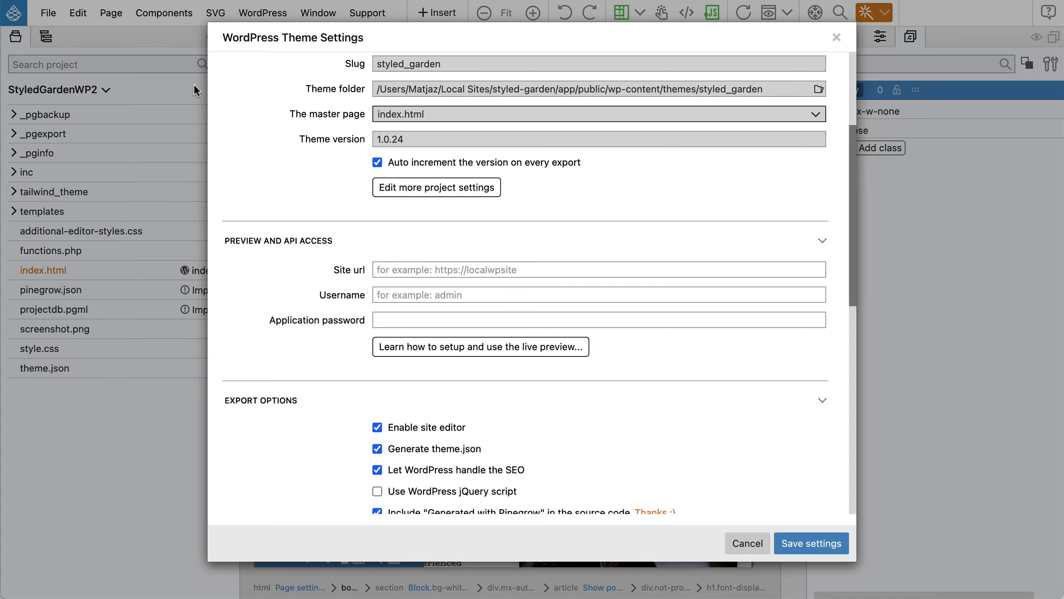
click(400, 270)
key(super+v)
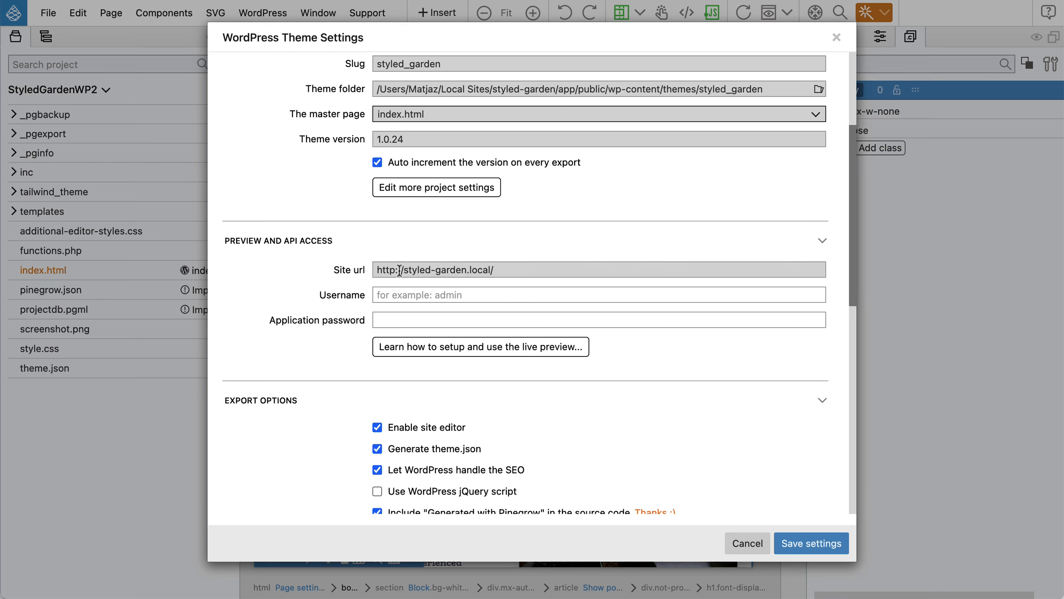
Enter the WordPress username and move on to the Application password field.
click(403, 296)
text(admin)
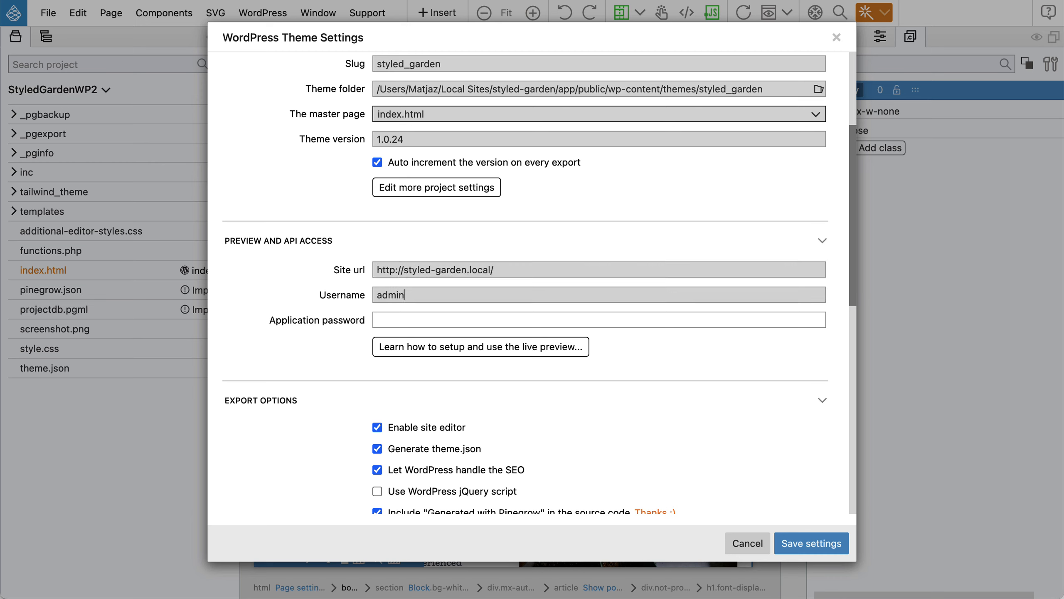
key(Tab)
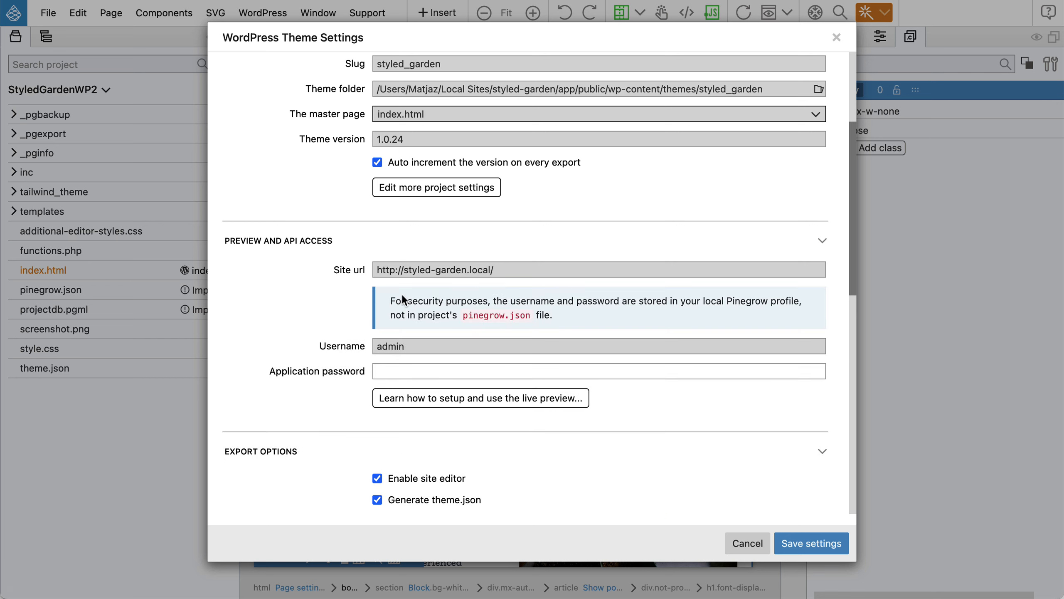
key(super+Tab)
Open the administrator's profile from the WordPress dashboard's All Users list.
click(129, 12)
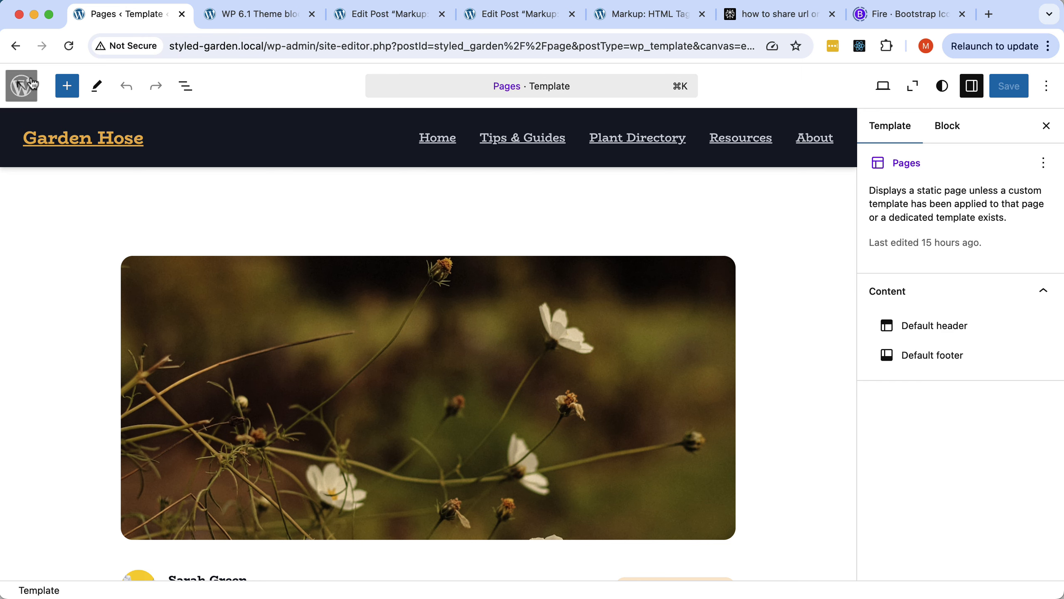
click(25, 85)
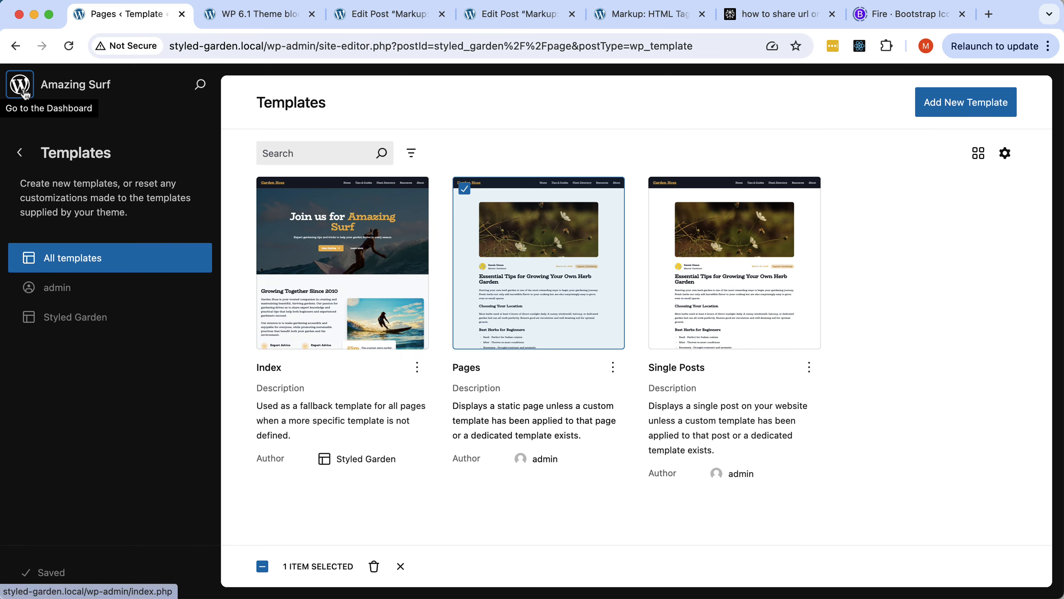
click(24, 92)
mouse_move(45, 362)
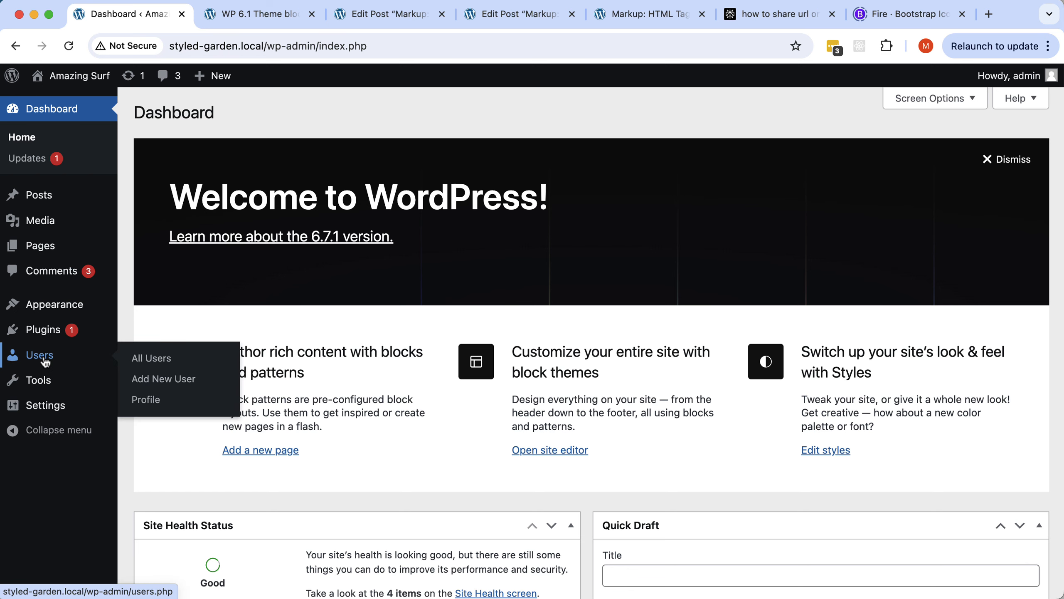
click(157, 353)
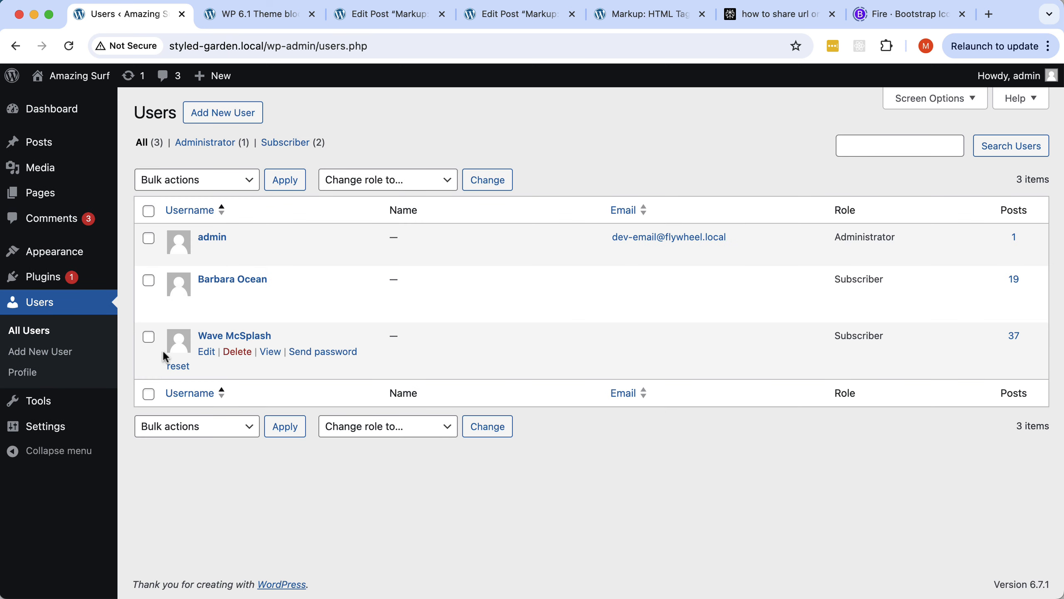
click(207, 253)
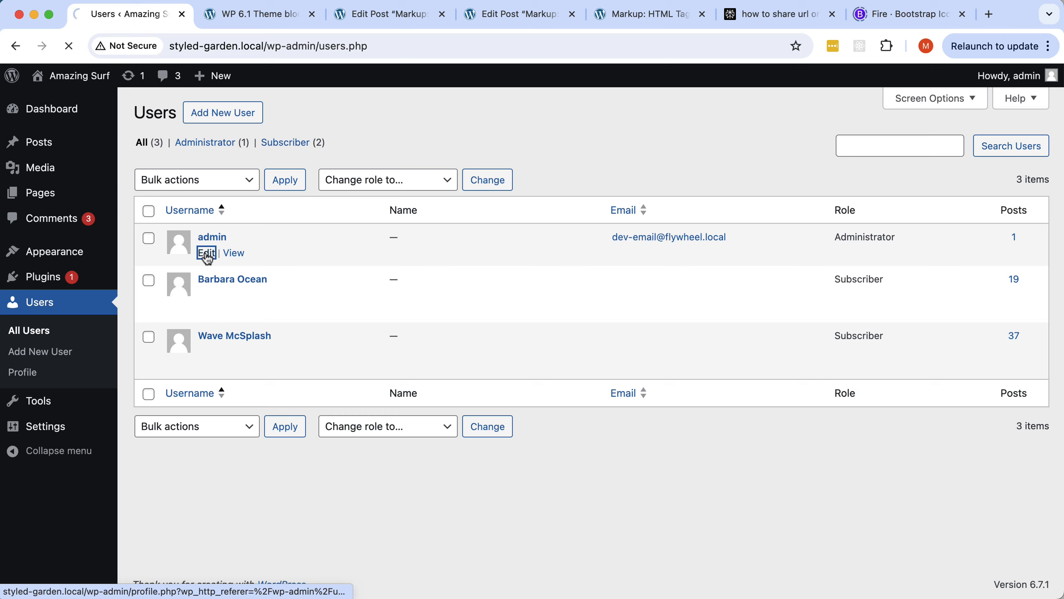
Add a new application password named Pinegrow and copy its value.
scroll(209, 257, down, 10)
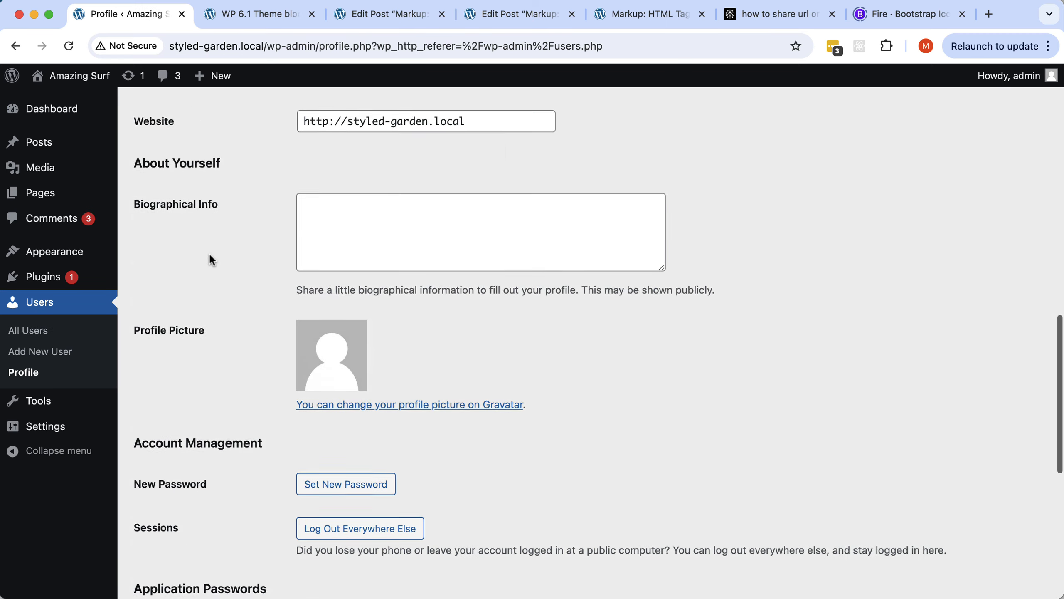
scroll(212, 260, down, 8)
click(200, 343)
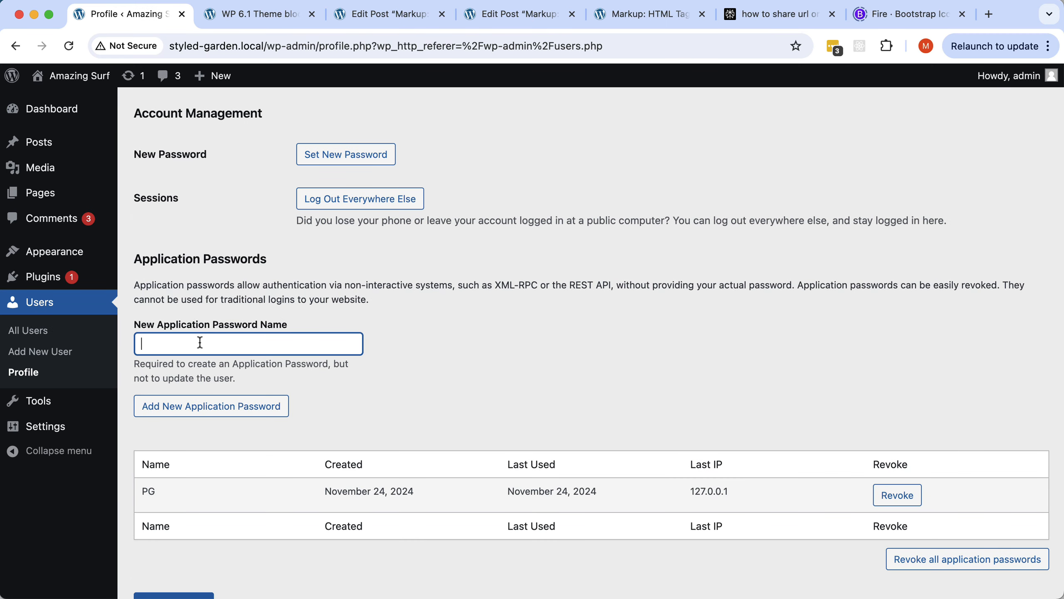
text(Pinegrow)
click(210, 406)
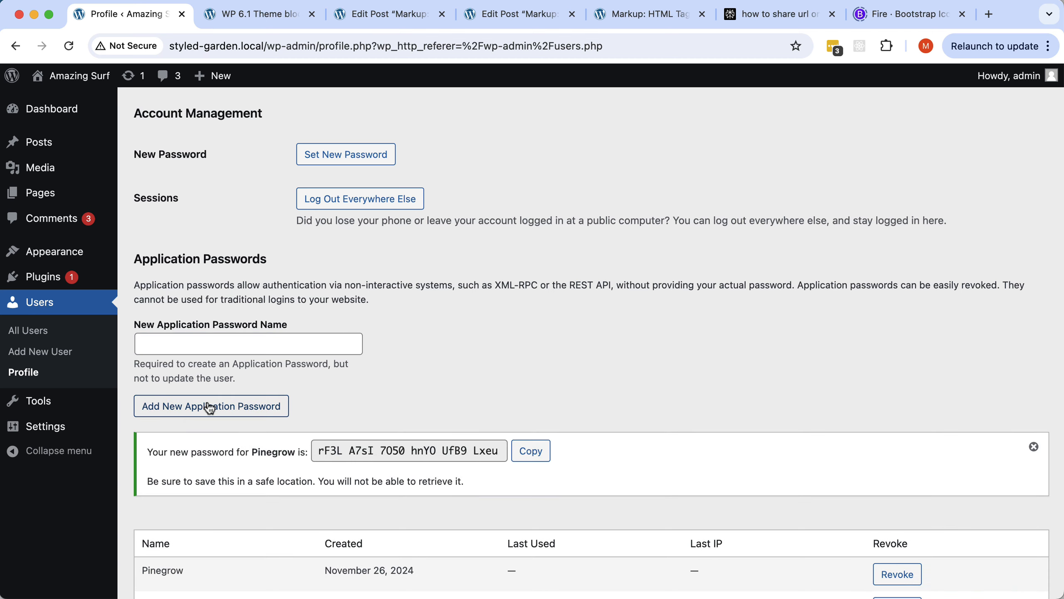
click(539, 454)
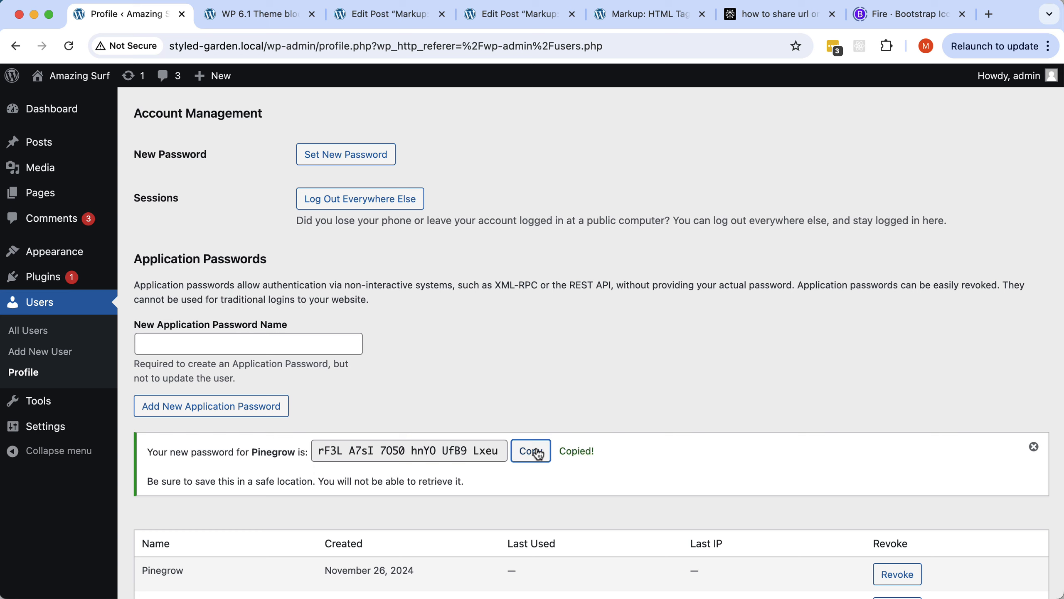
key(super+Tab)
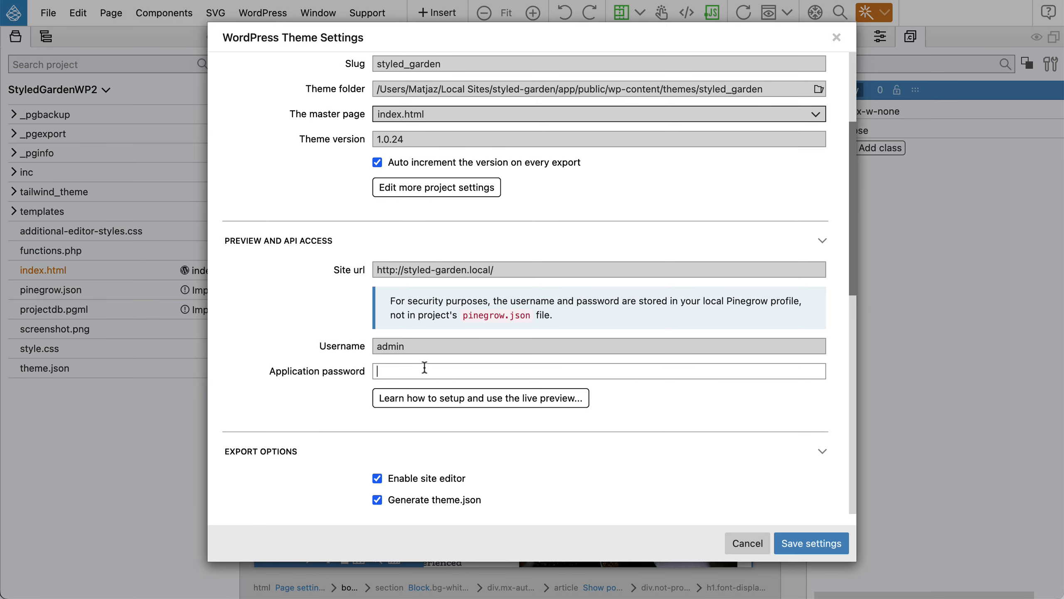
Enter the application password, confirm API access works, and save the theme settings.
key(super+v)
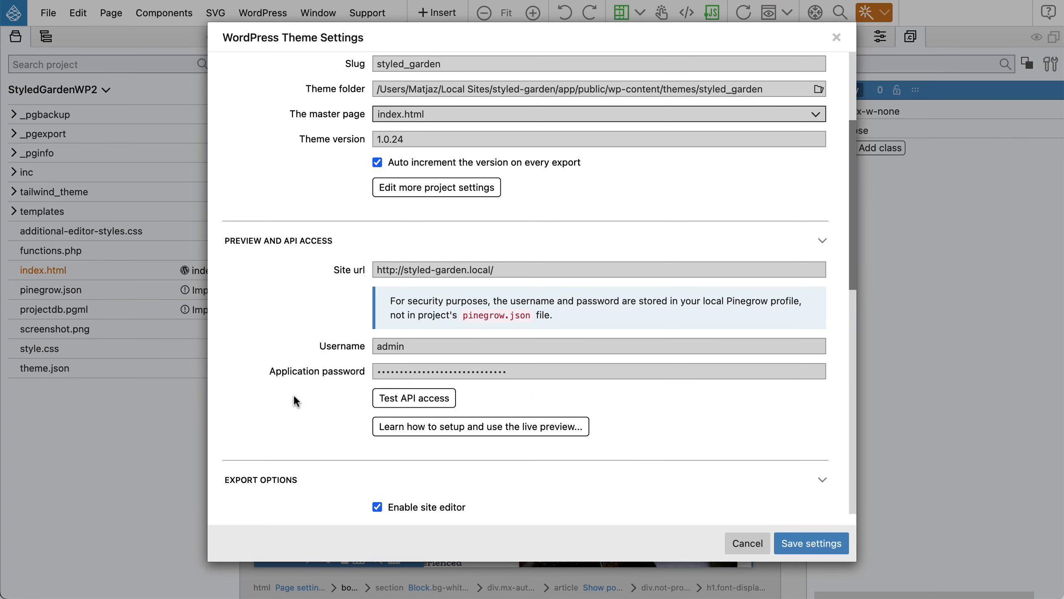
click(441, 400)
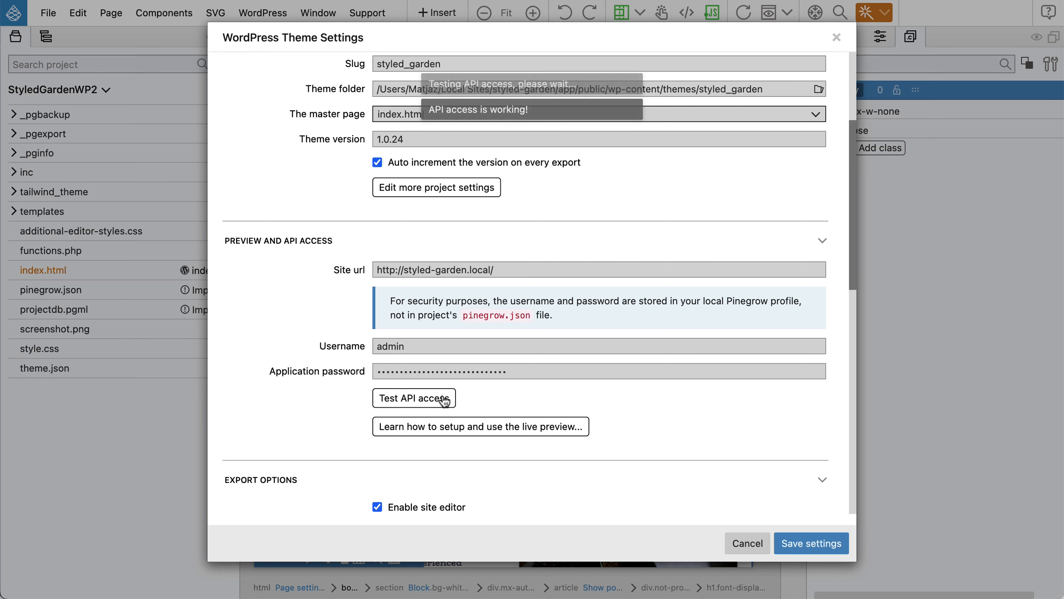
click(799, 542)
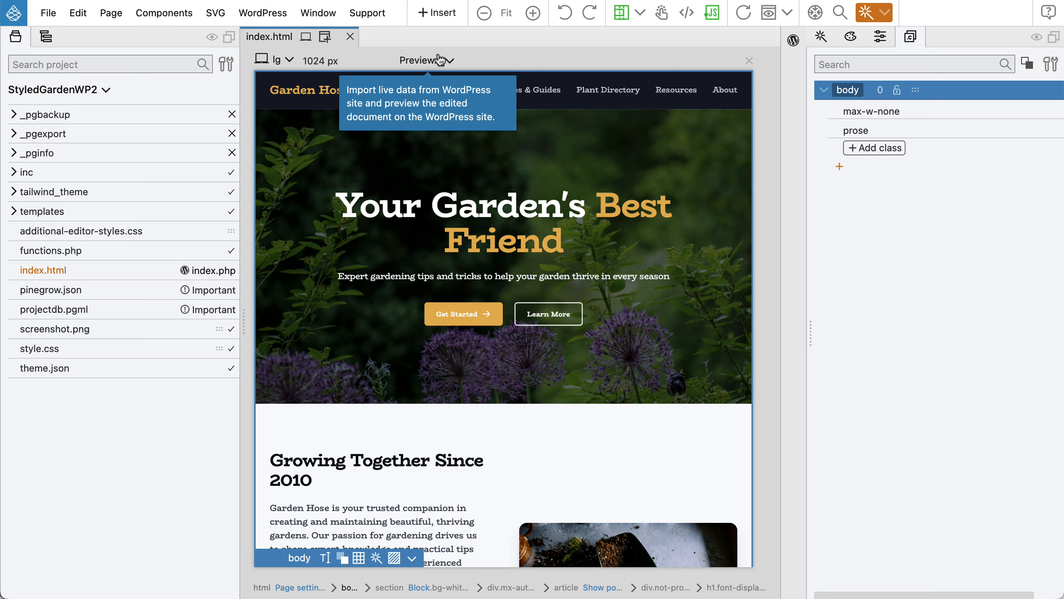
click(424, 61)
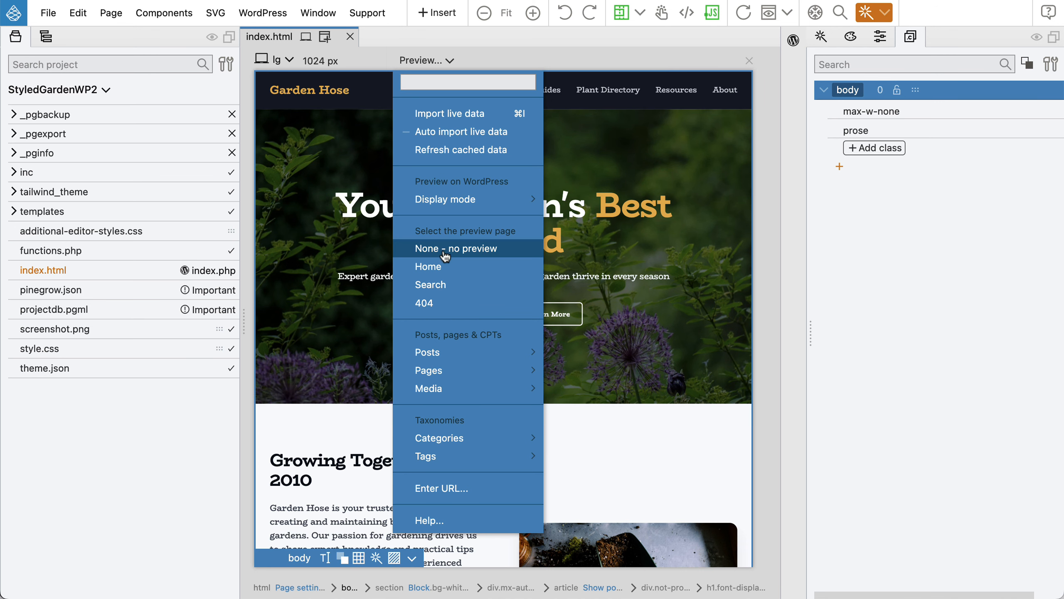
Preview index.html as the WordPress Home page, scrolling down to the herb garden post.
click(456, 268)
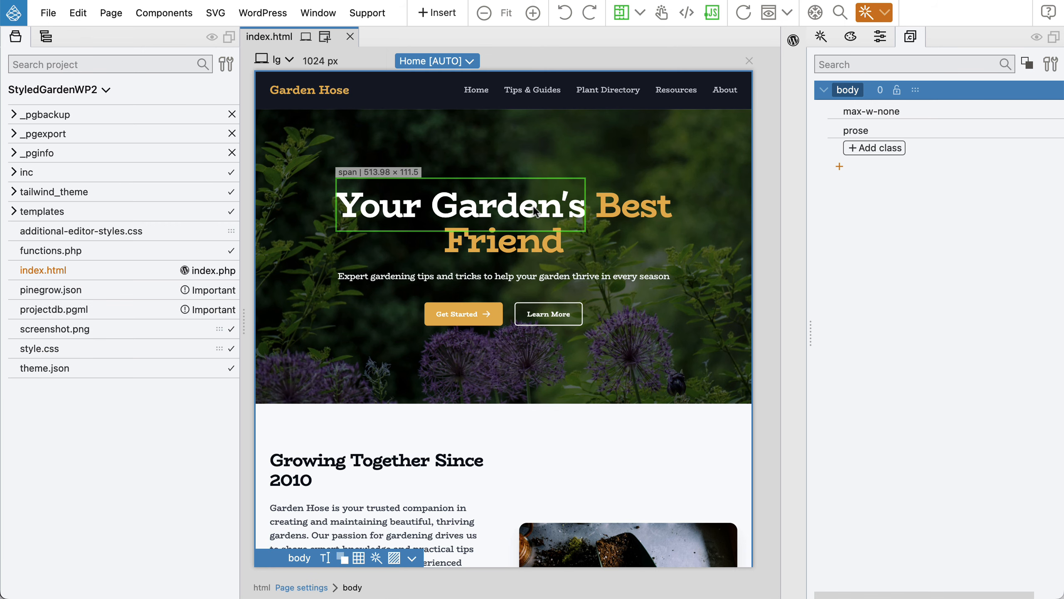
scroll(534, 210, down, 15)
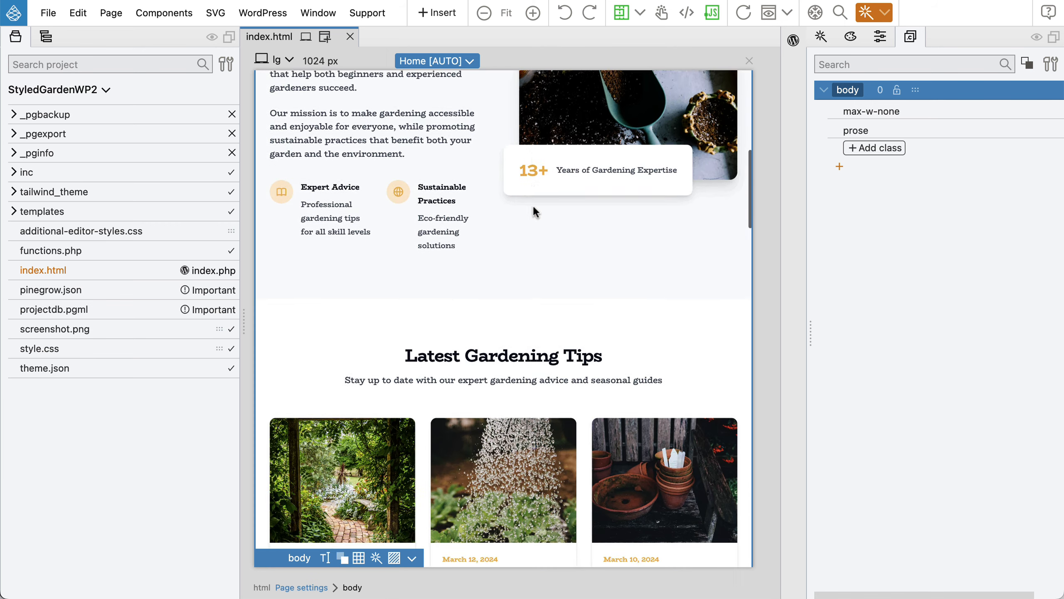
scroll(534, 211, down, 15)
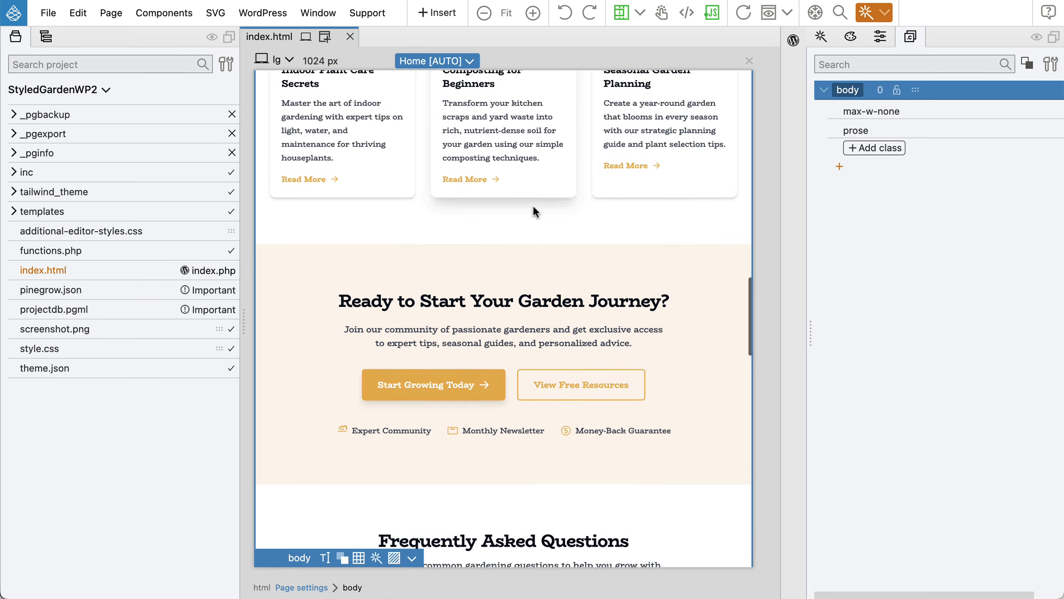
scroll(534, 211, down, 15)
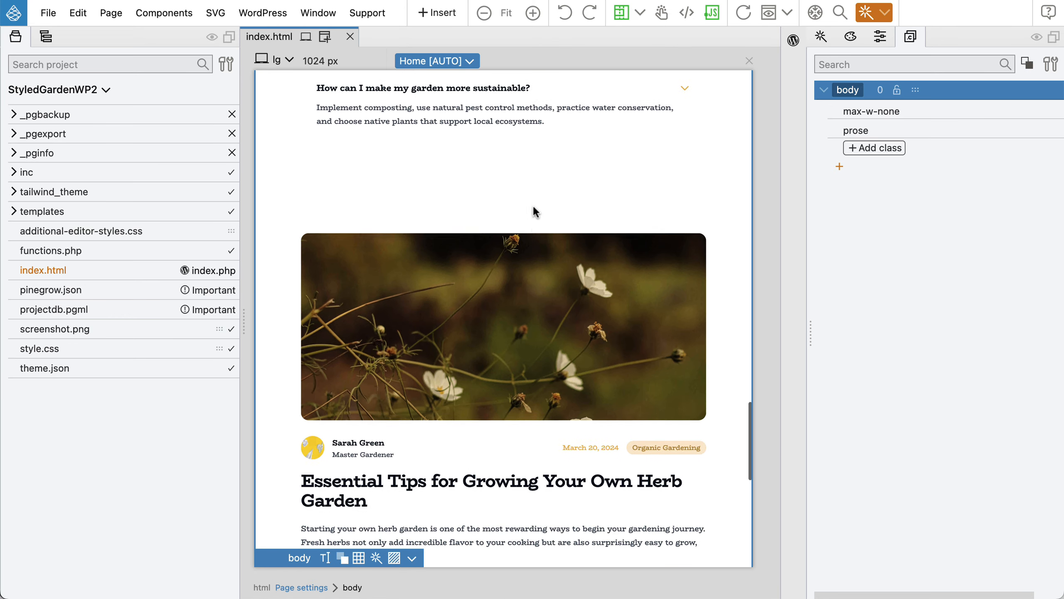
scroll(533, 206, down, 5)
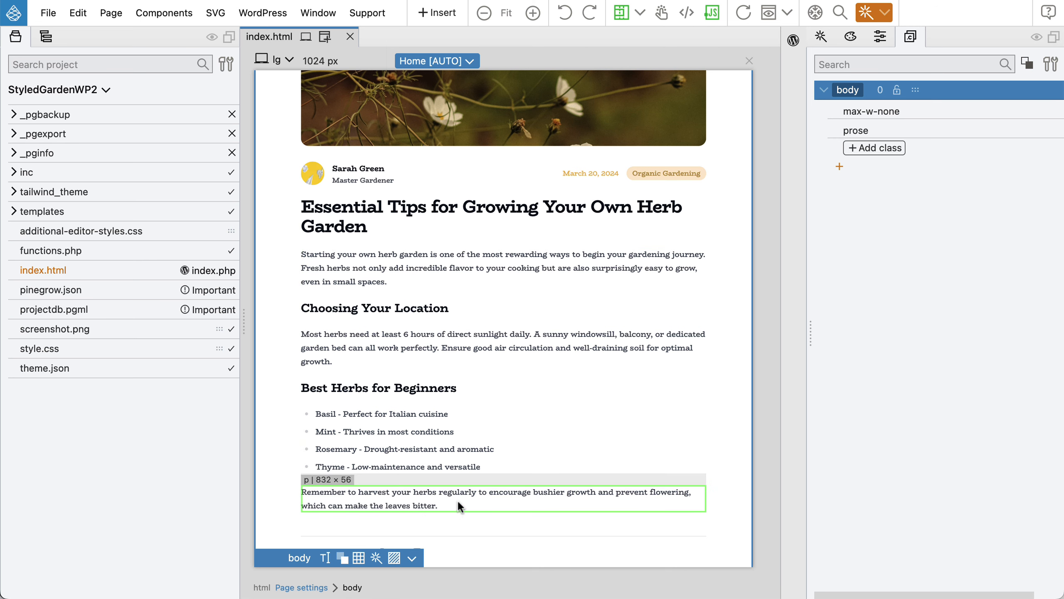
Import live data from the WordPress site into the page preview.
click(439, 62)
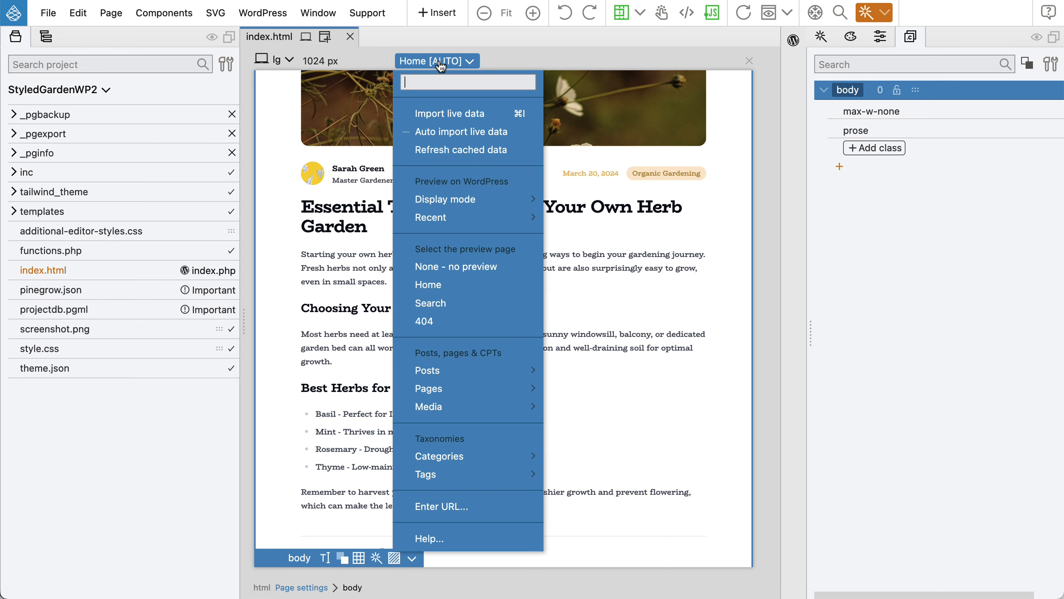
click(484, 117)
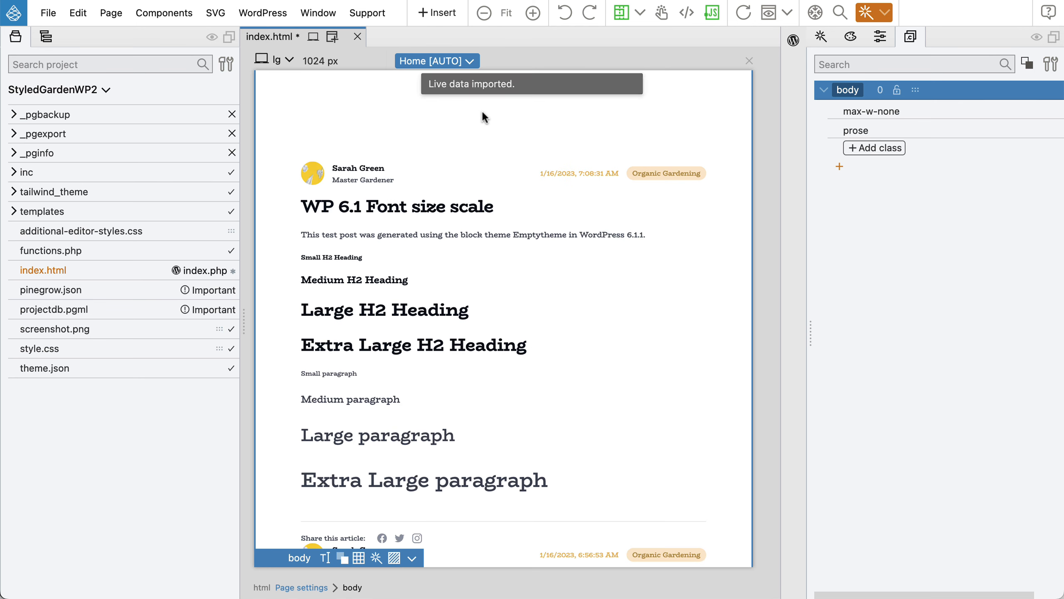
scroll(473, 160, up, 5)
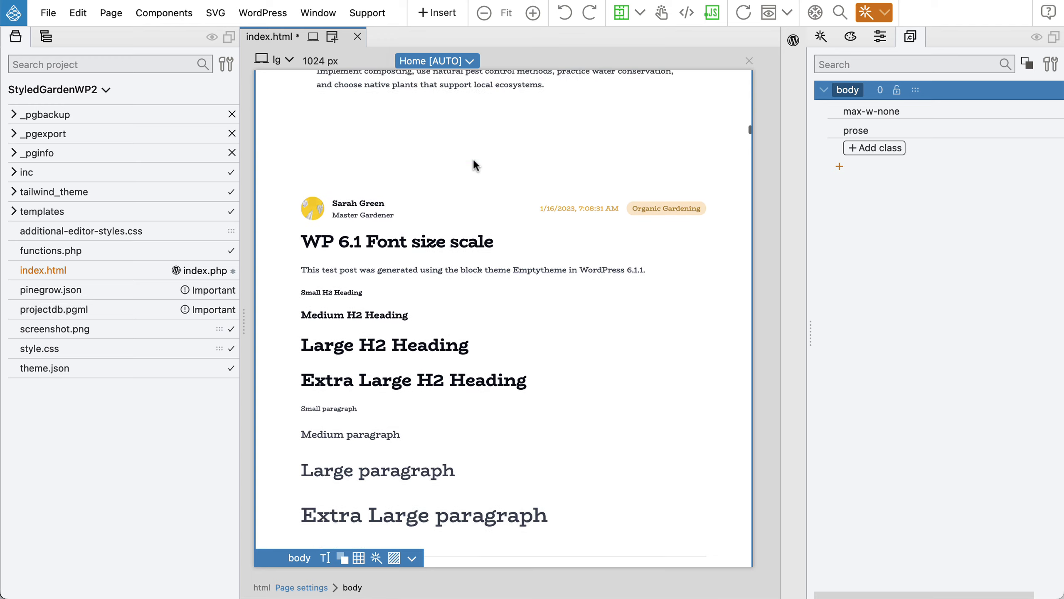
scroll(473, 159, down, 7)
scroll(473, 160, down, 10)
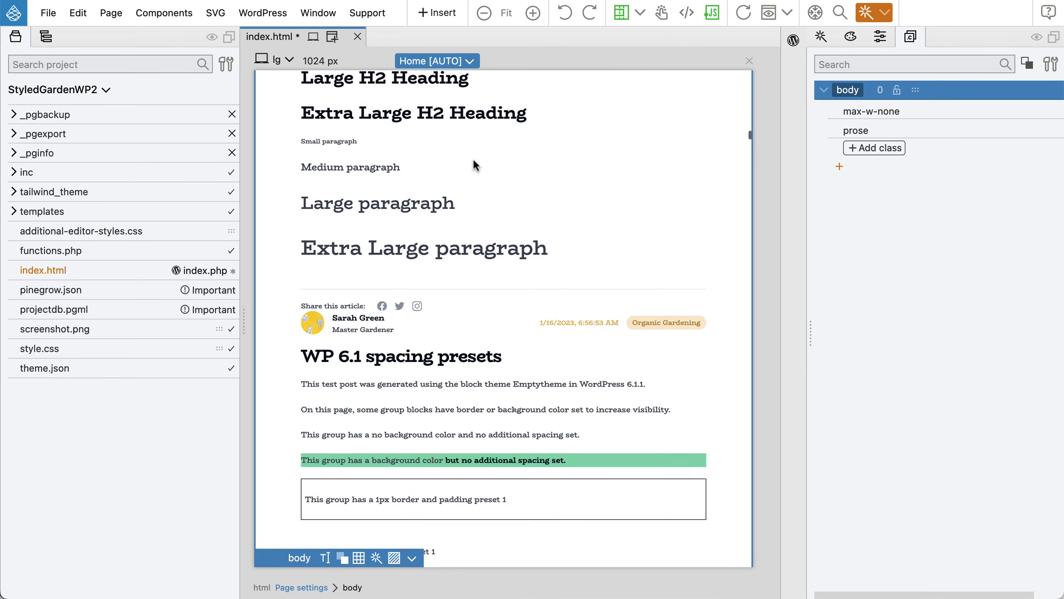
scroll(473, 159, down, 5)
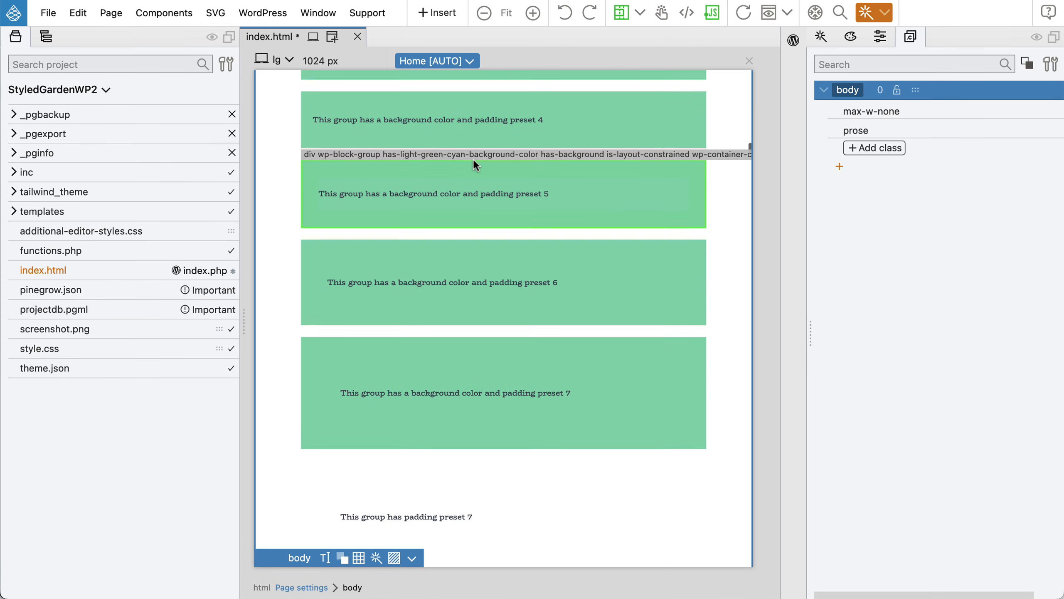
scroll(472, 158, up, 20)
scroll(473, 159, up, 15)
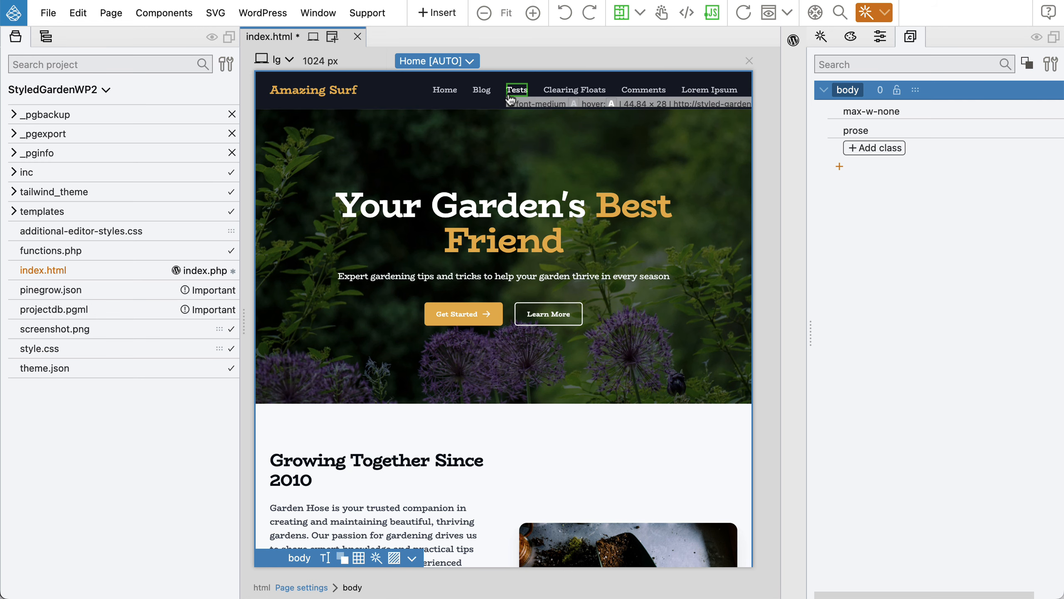
Scroll to the single-post section showing 'WP 6.1 Font size scale' and select it.
scroll(471, 123, down, 8)
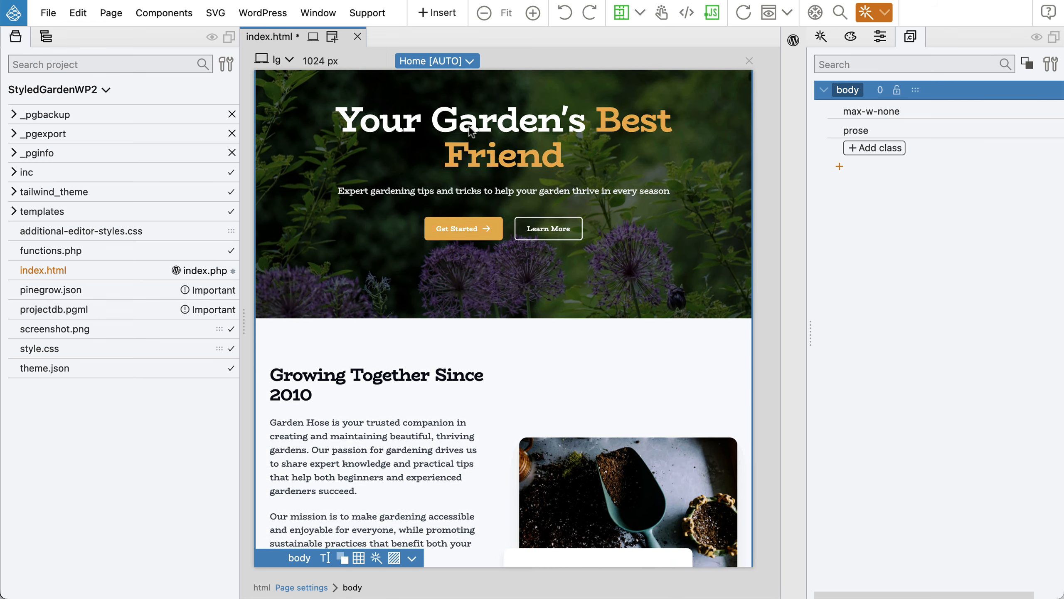
scroll(469, 125, down, 4)
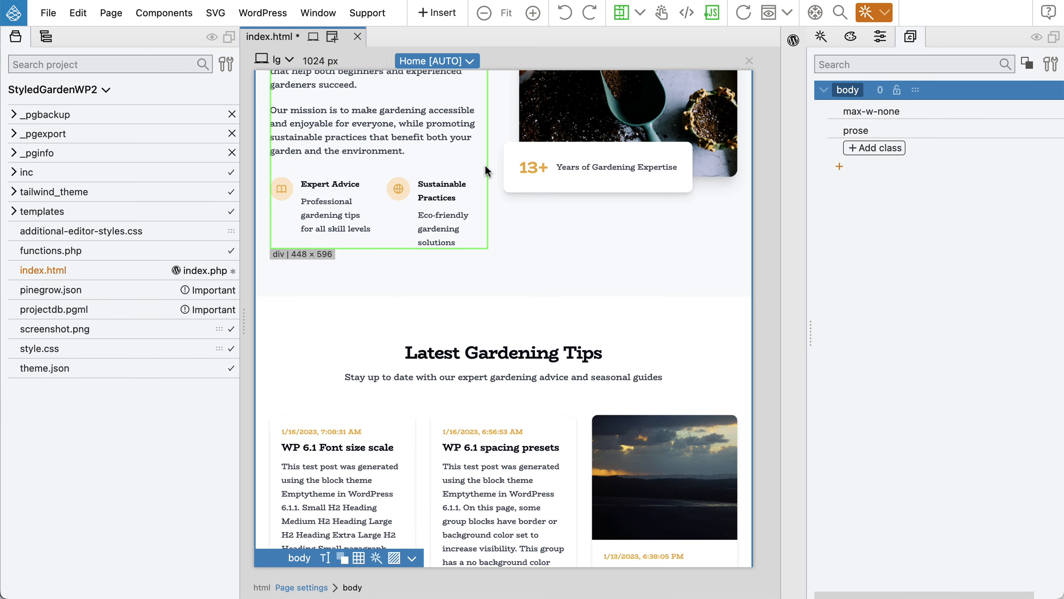
scroll(484, 165, down, 6)
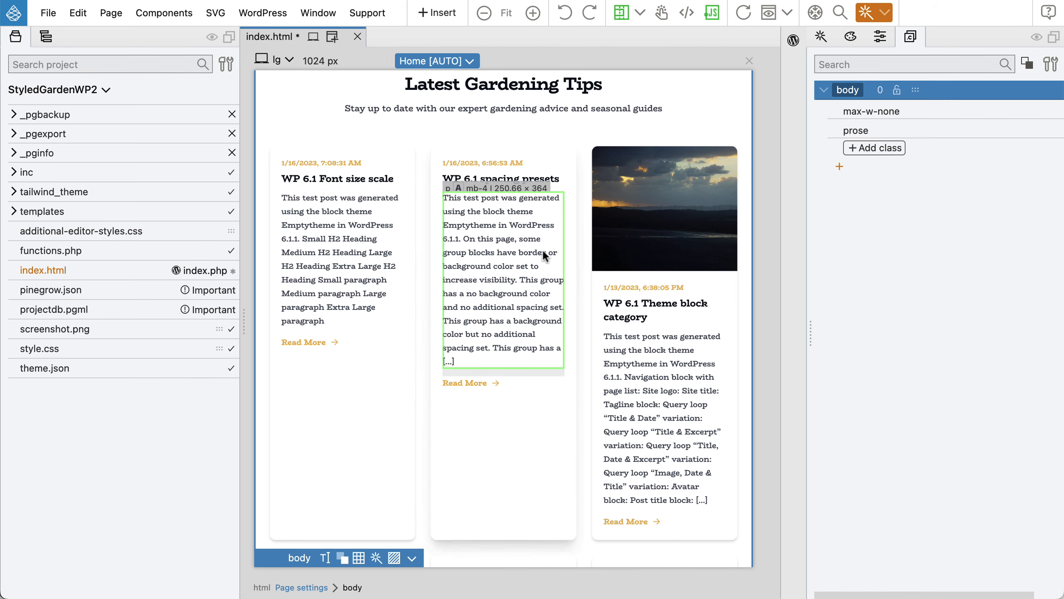
scroll(620, 239, down, 12)
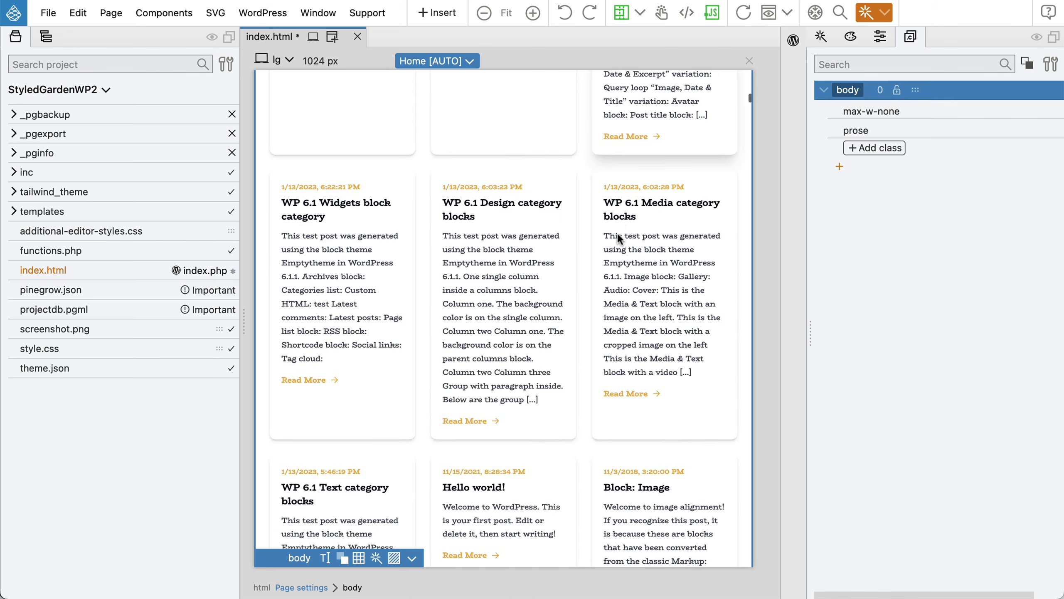
scroll(619, 239, down, 13)
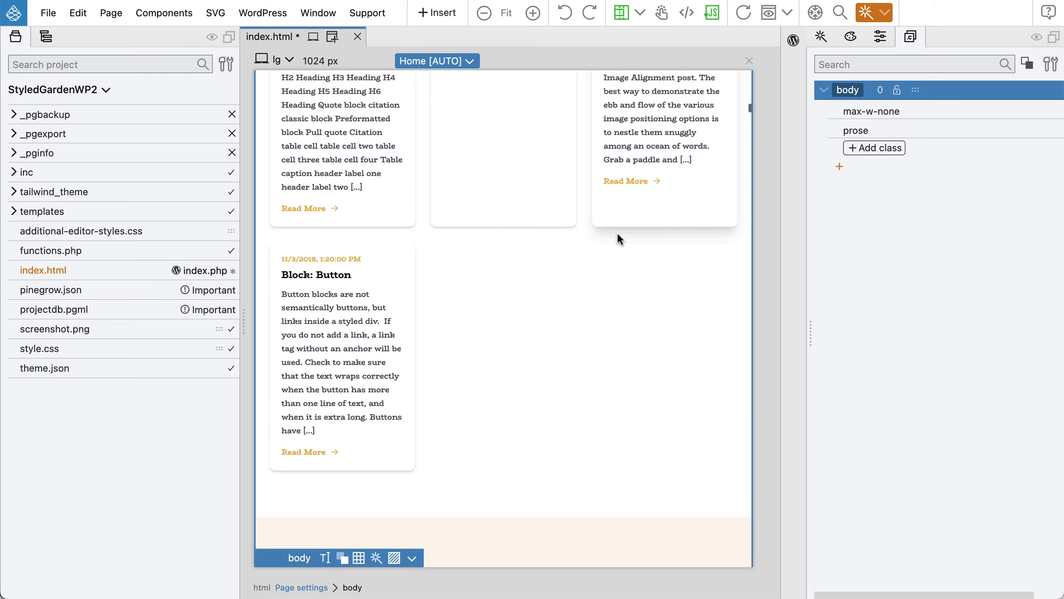
scroll(620, 239, down, 15)
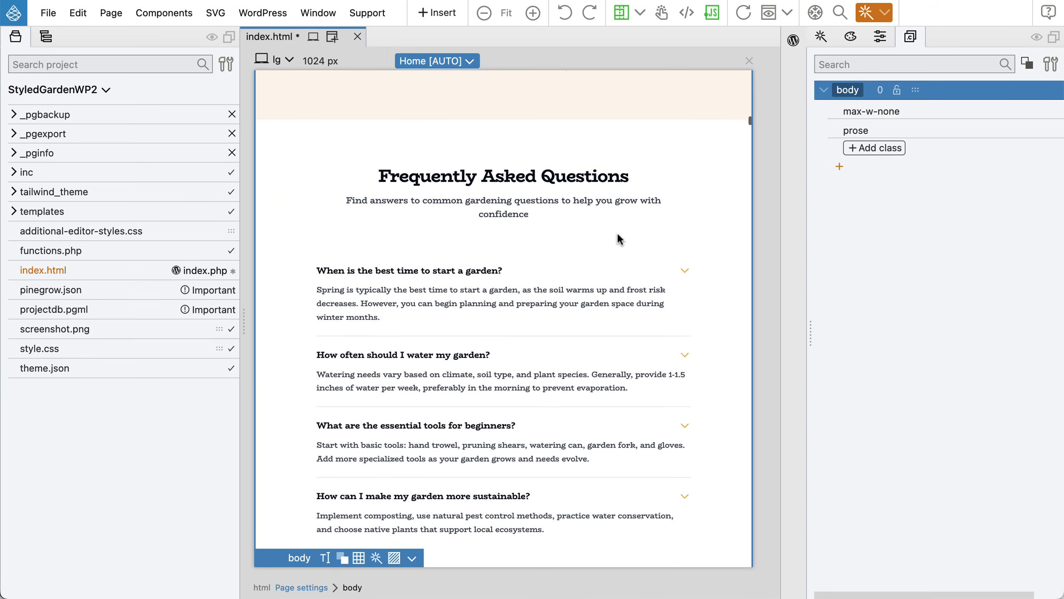
scroll(616, 231, down, 3)
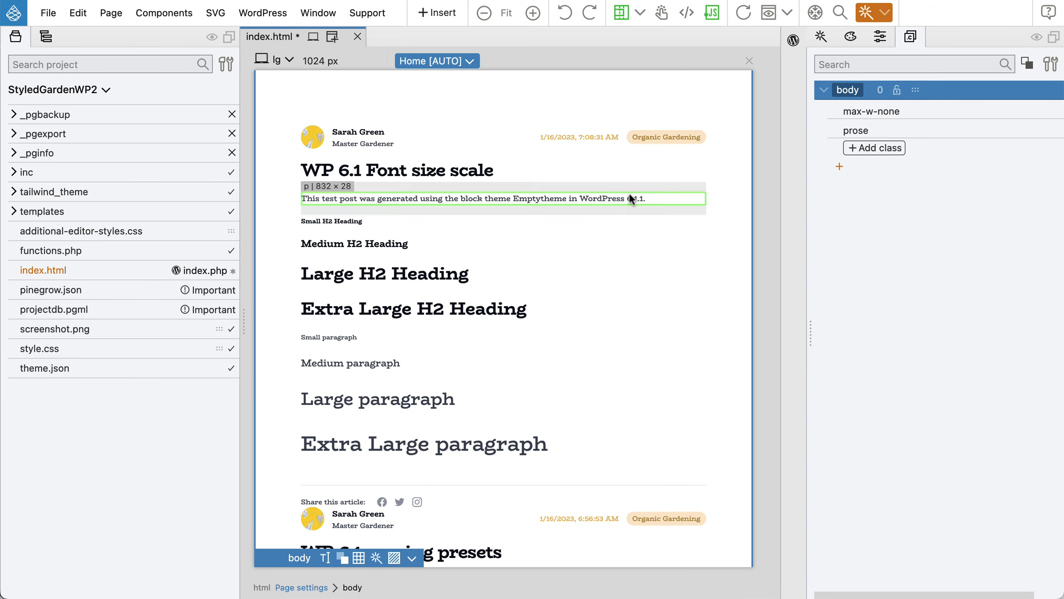
click(454, 106)
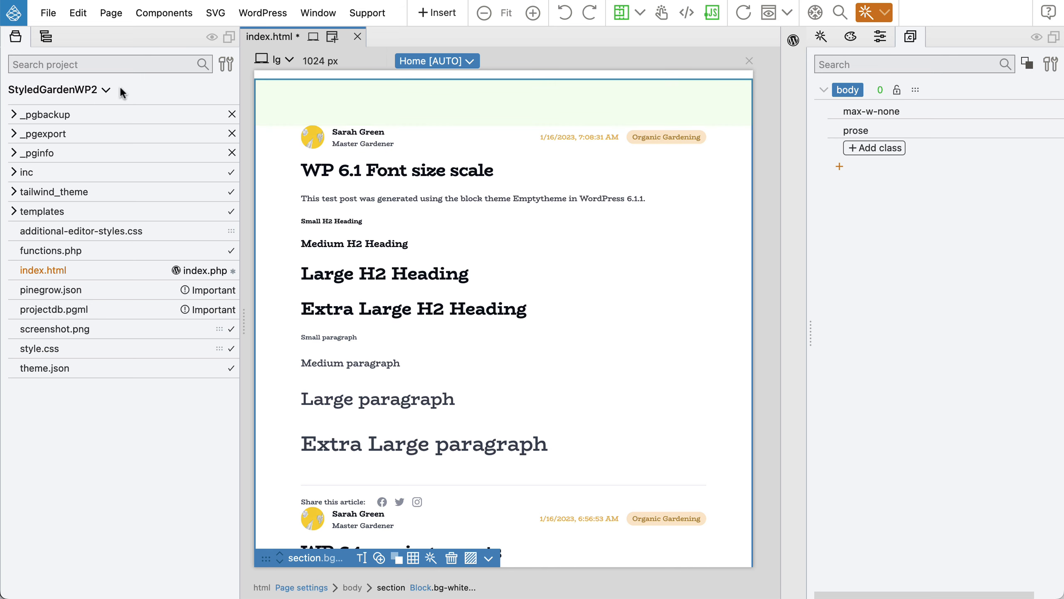
Switch the left panel to the element tree and review the imported single-post previews.
click(46, 39)
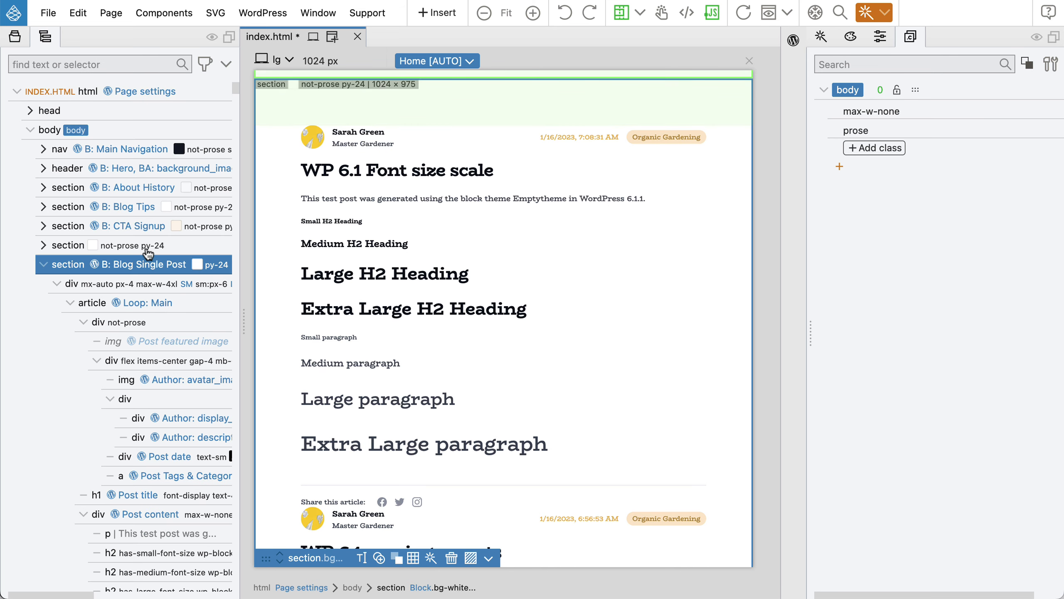
scroll(511, 264, down, 6)
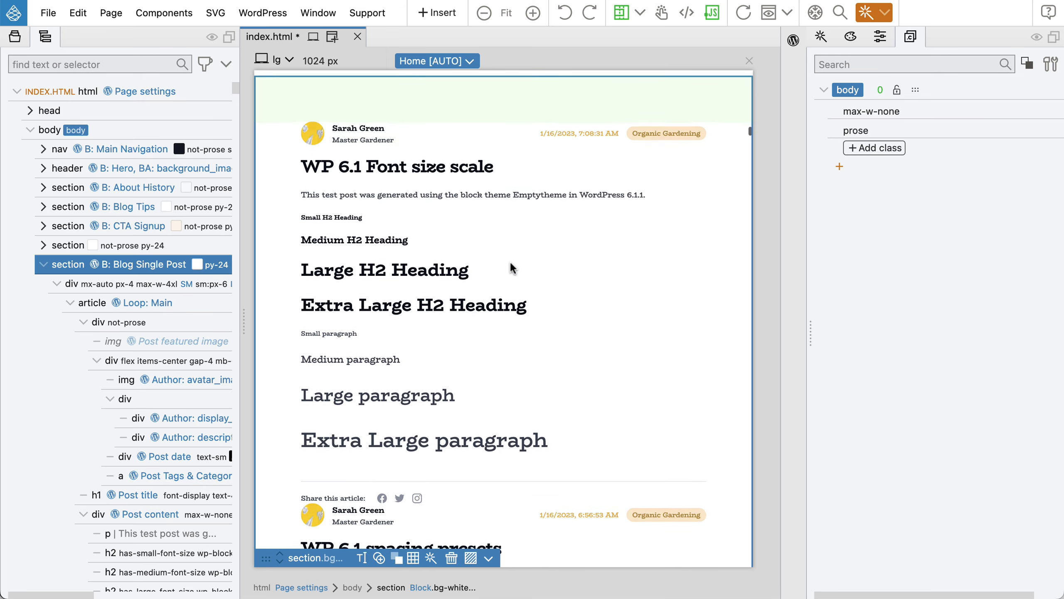
scroll(510, 260, down, 20)
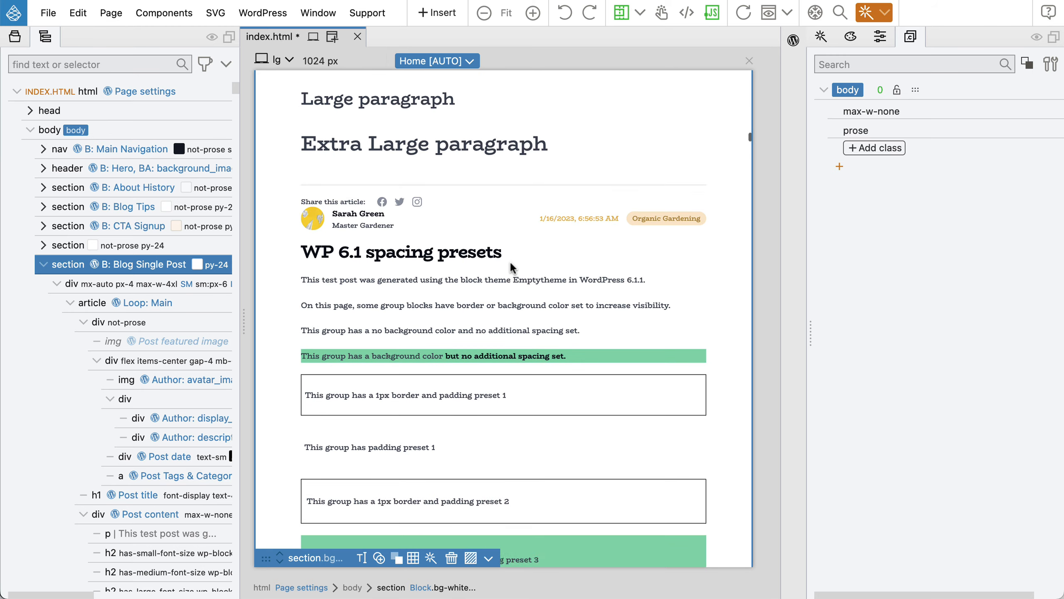
scroll(509, 260, down, 8)
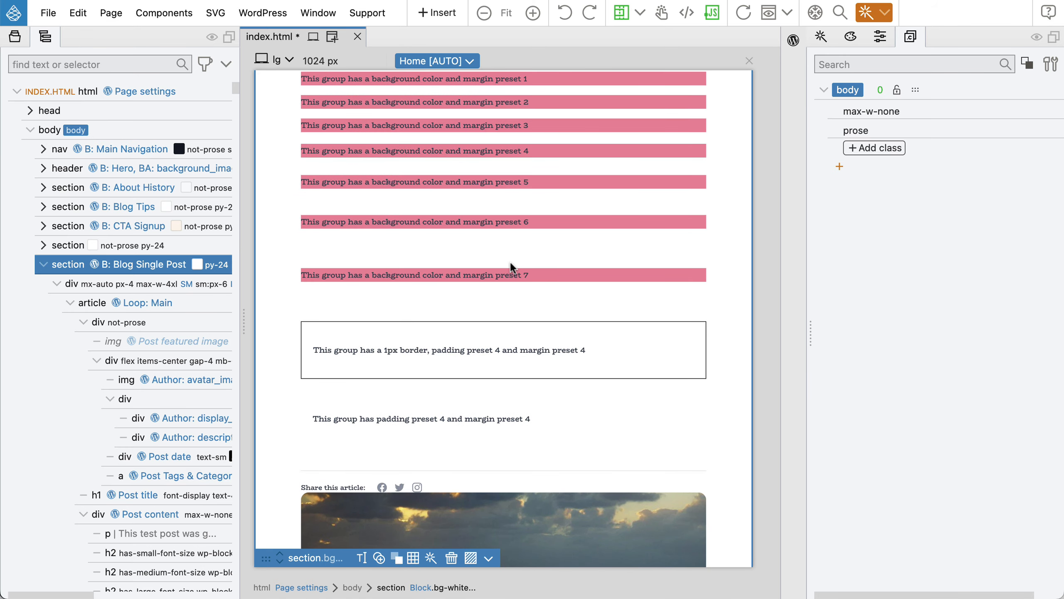
scroll(510, 261, down, 12)
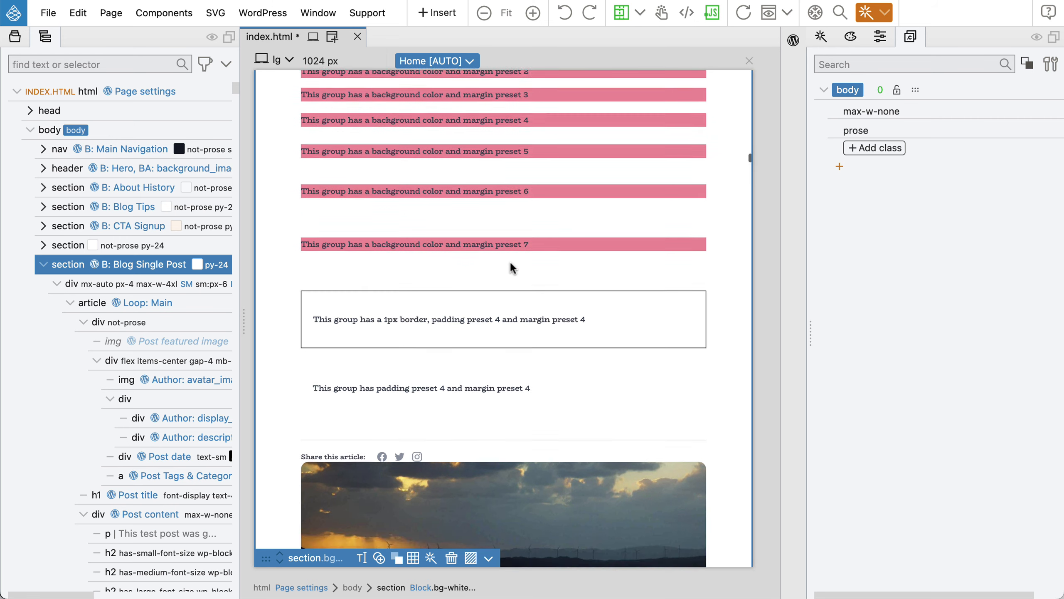
scroll(509, 260, down, 1)
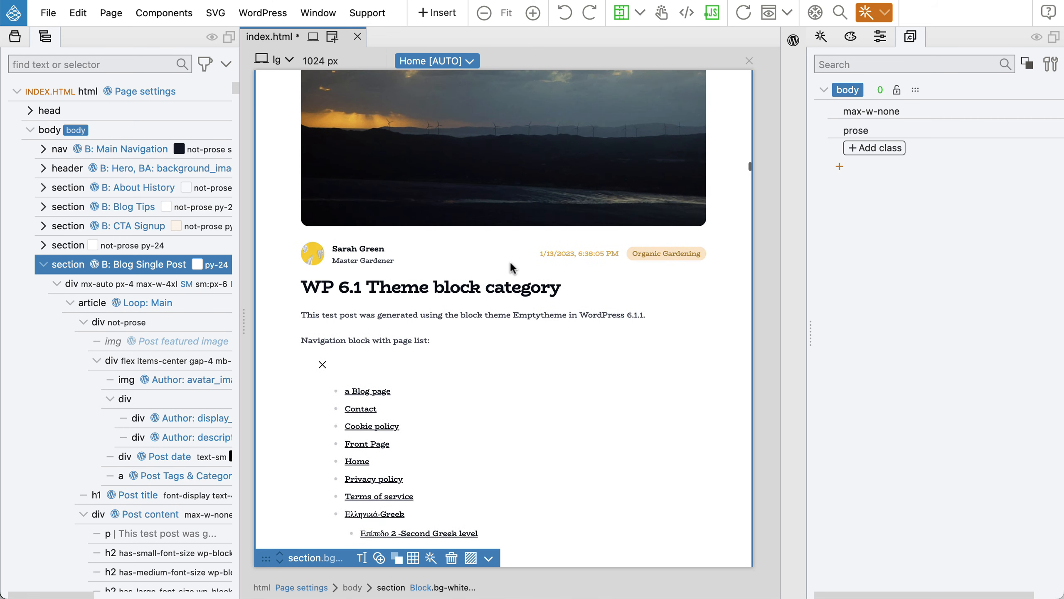
scroll(510, 260, up, 5)
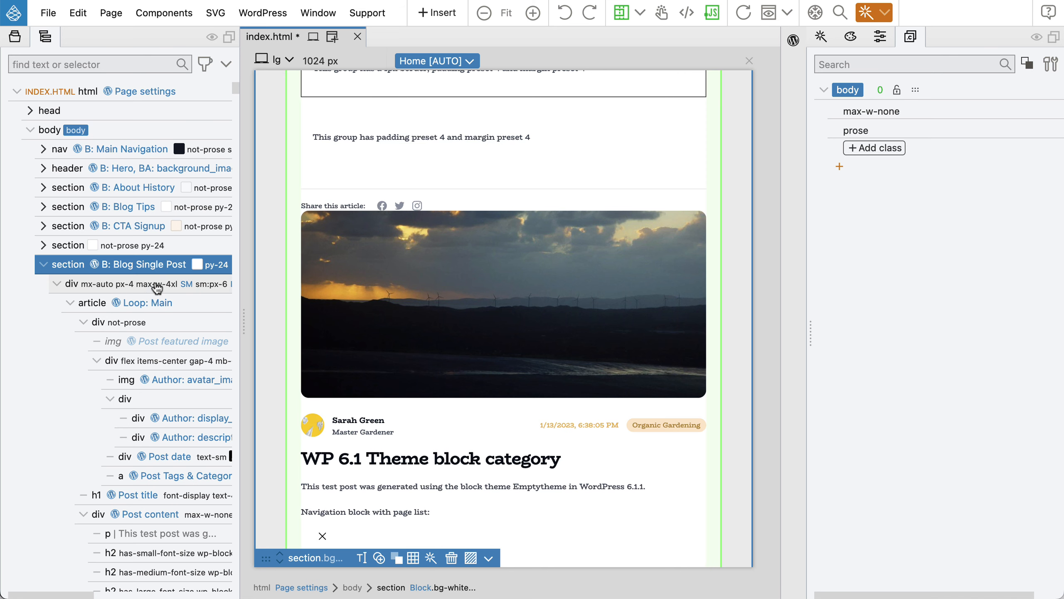
Select the article Loop: Main and show its WordPress Actions settings.
click(142, 306)
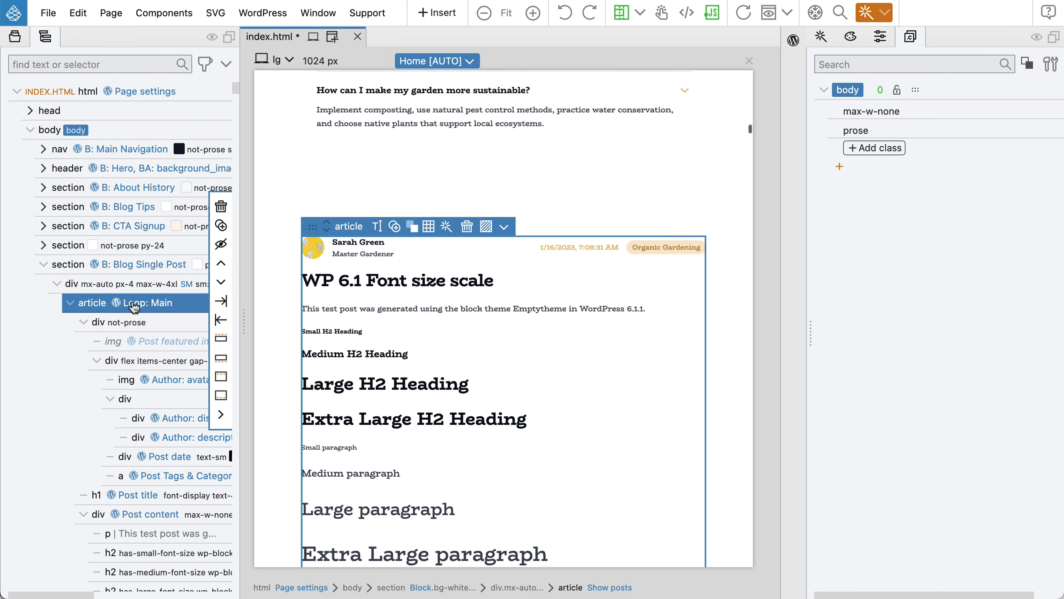
click(793, 40)
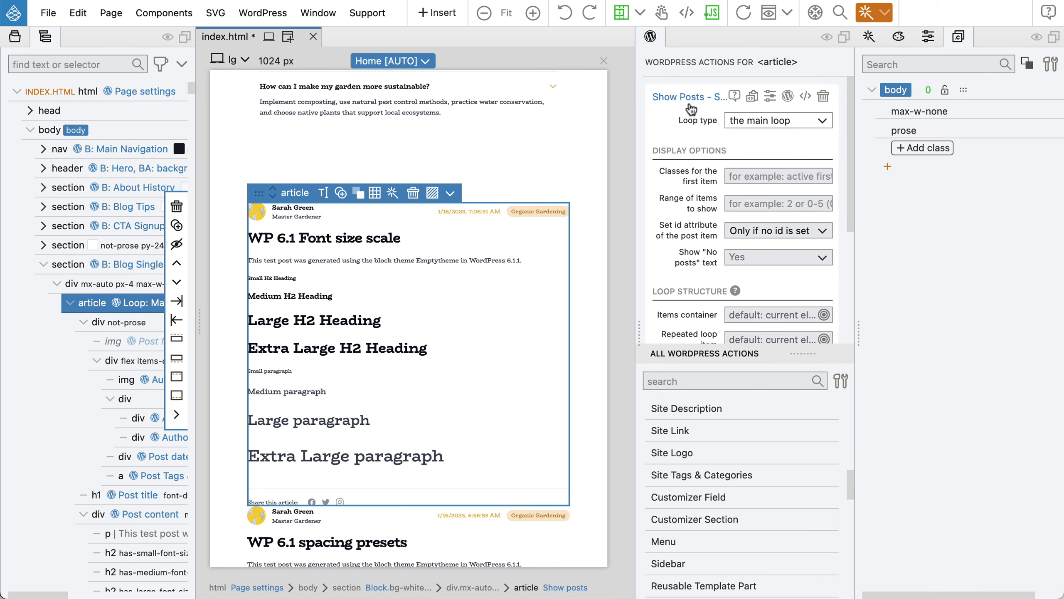
scroll(710, 158, down, 5)
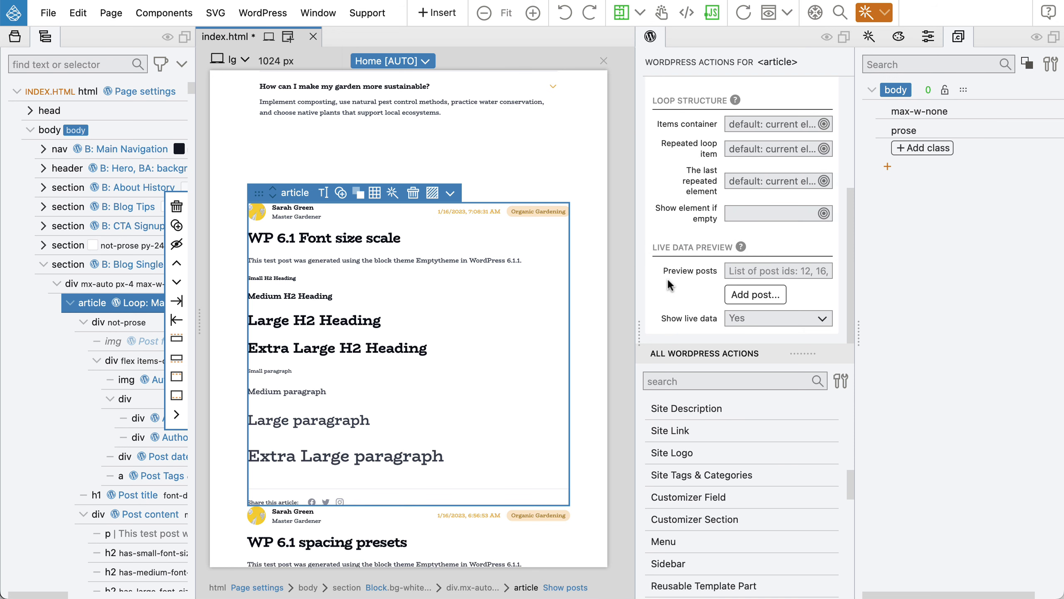
Glance at the Markup post in Chrome's block editor, then return to Pinegrow.
key(super+Tab)
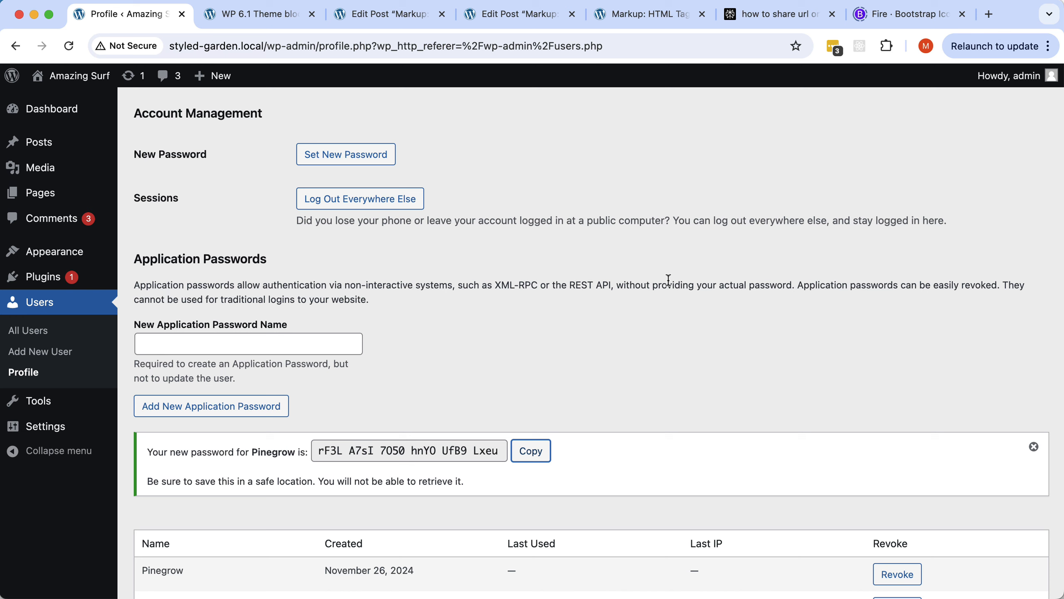
click(507, 18)
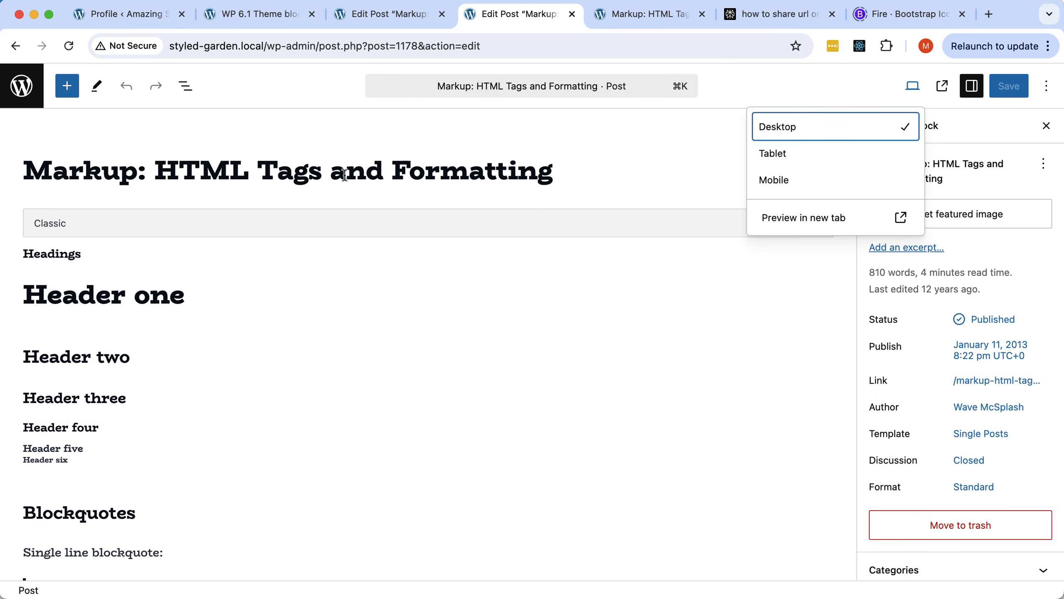
key(super+Tab)
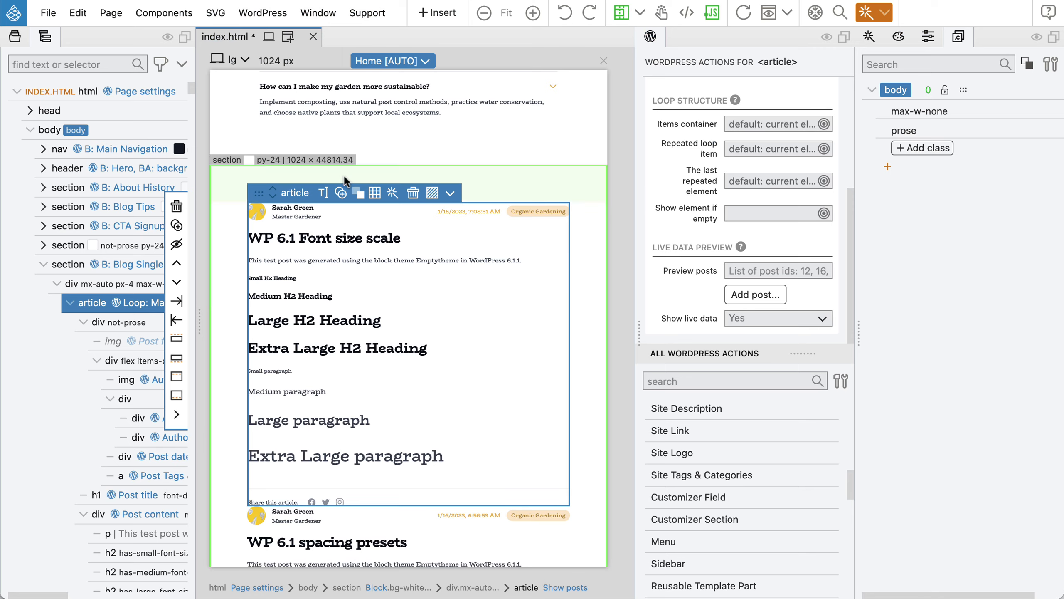
Set the loop's preview post to 'Markup: HTML Tags and Formatting' (1178) and import its live data.
click(751, 295)
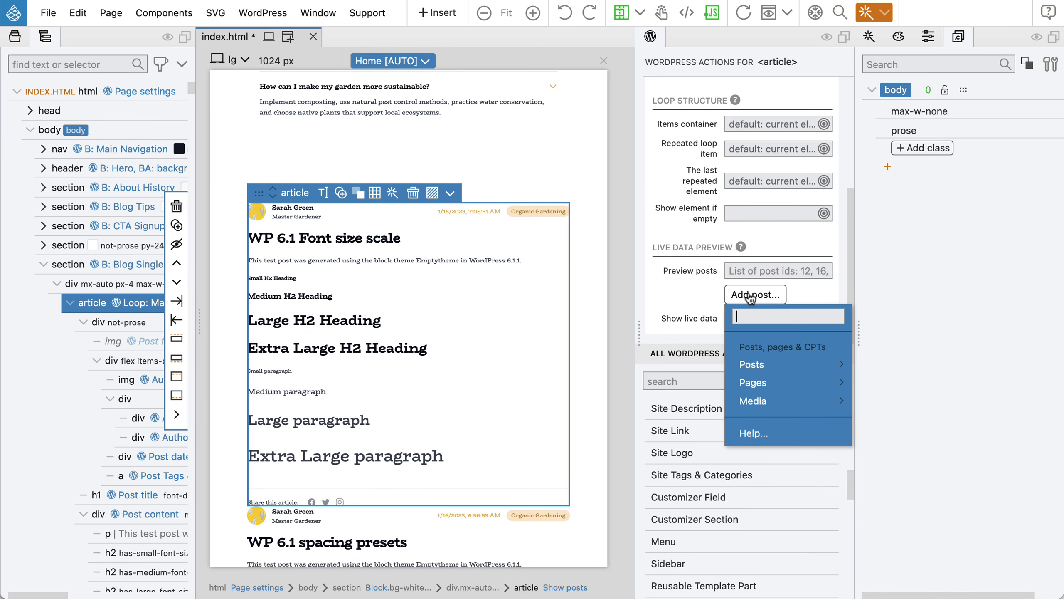
text(markup)
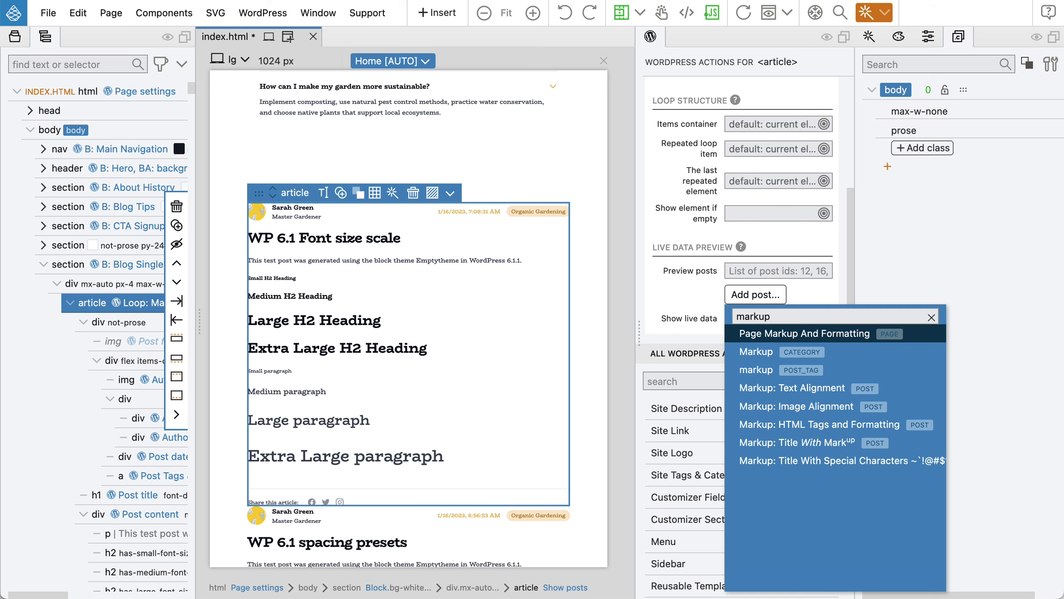
click(792, 426)
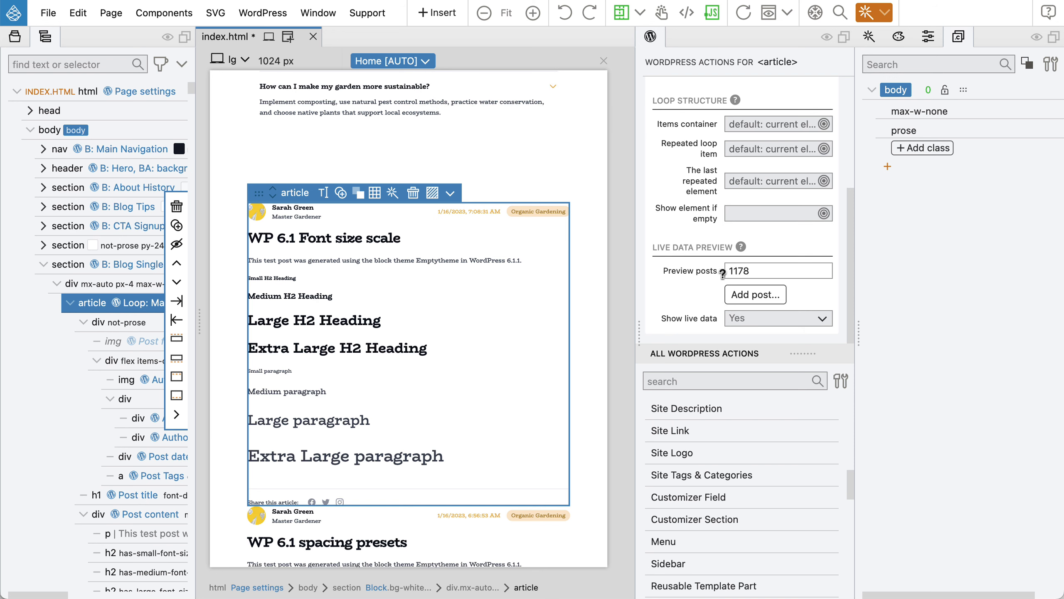
mouse_move(705, 273)
scroll(704, 275, up, 5)
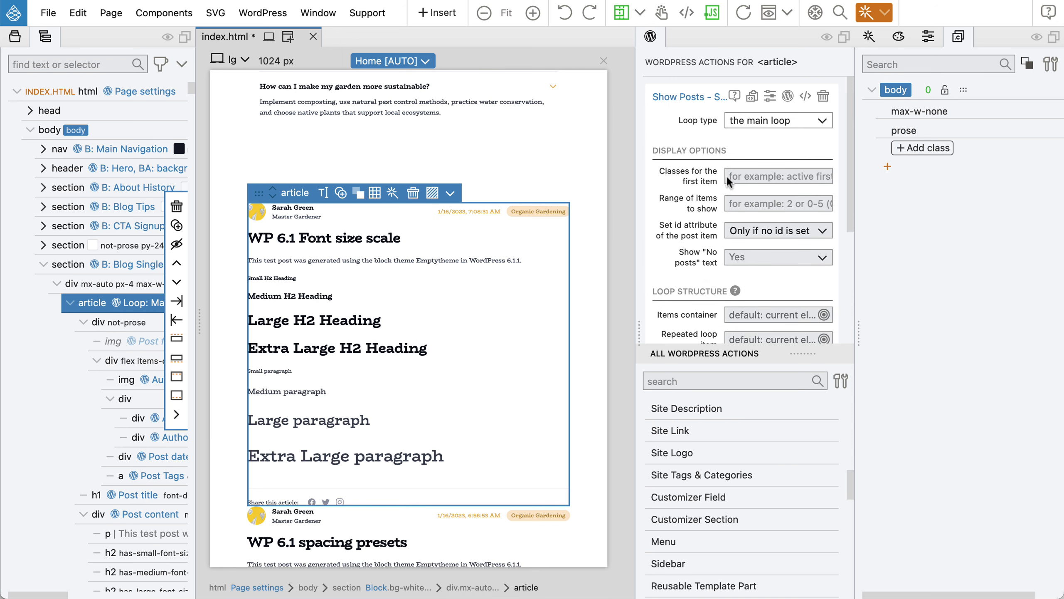
click(788, 96)
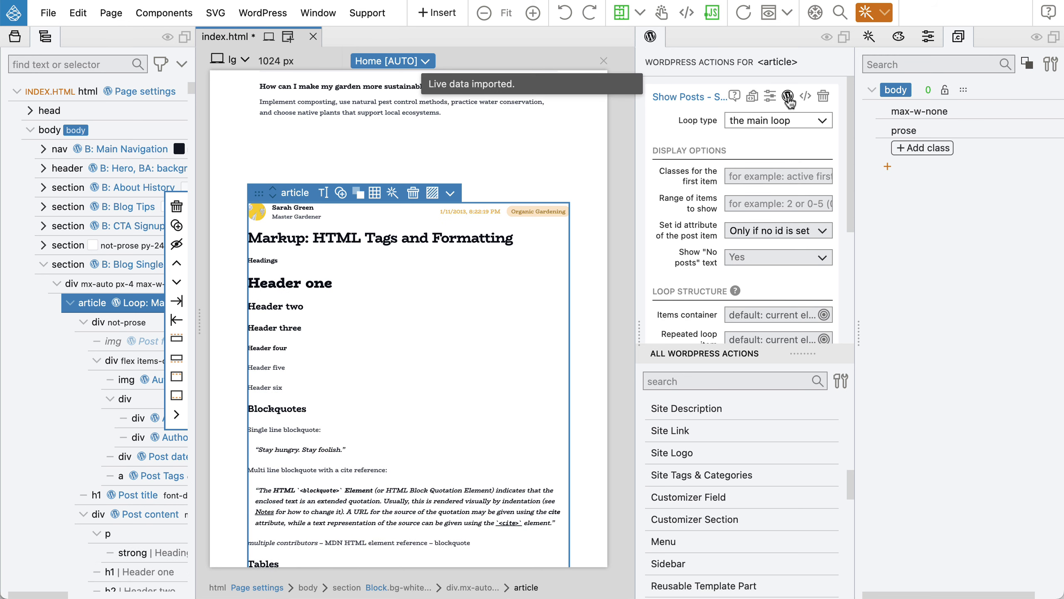
scroll(449, 293, down, 5)
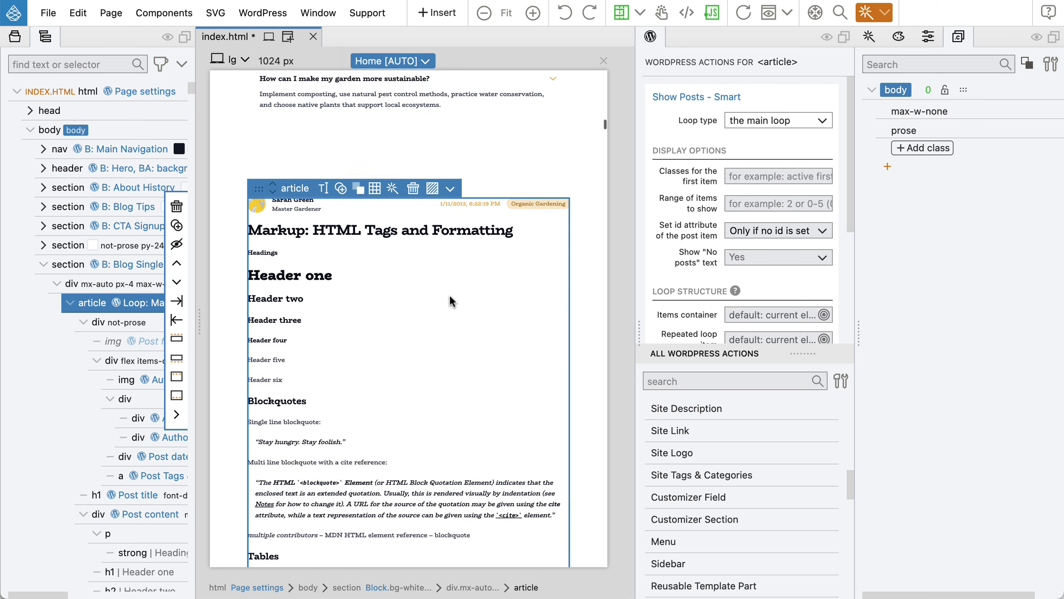
Import live data into the whole page preview.
scroll(449, 294, down, 20)
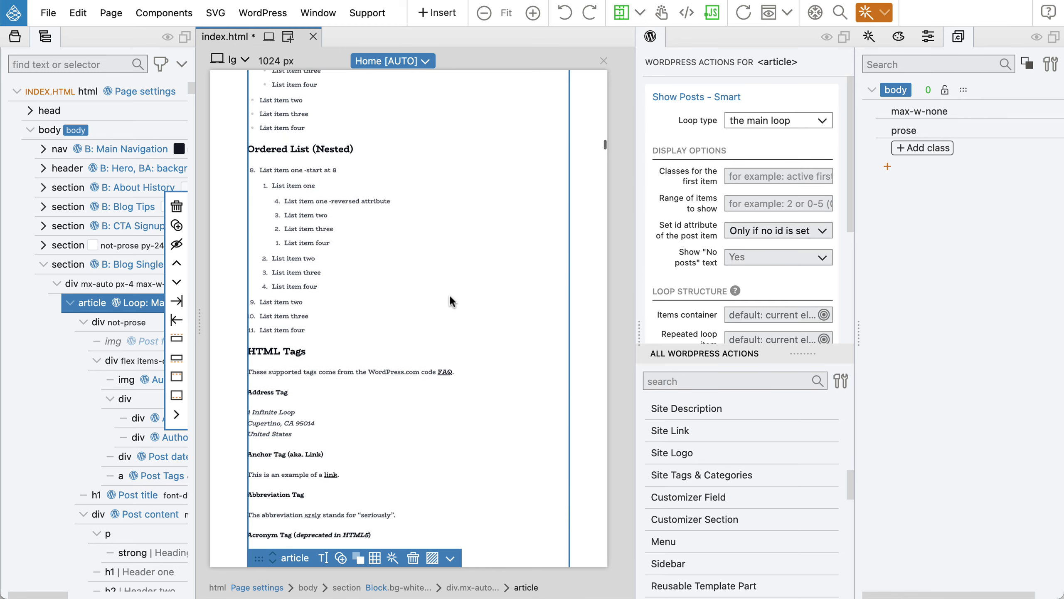
scroll(449, 293, down, 20)
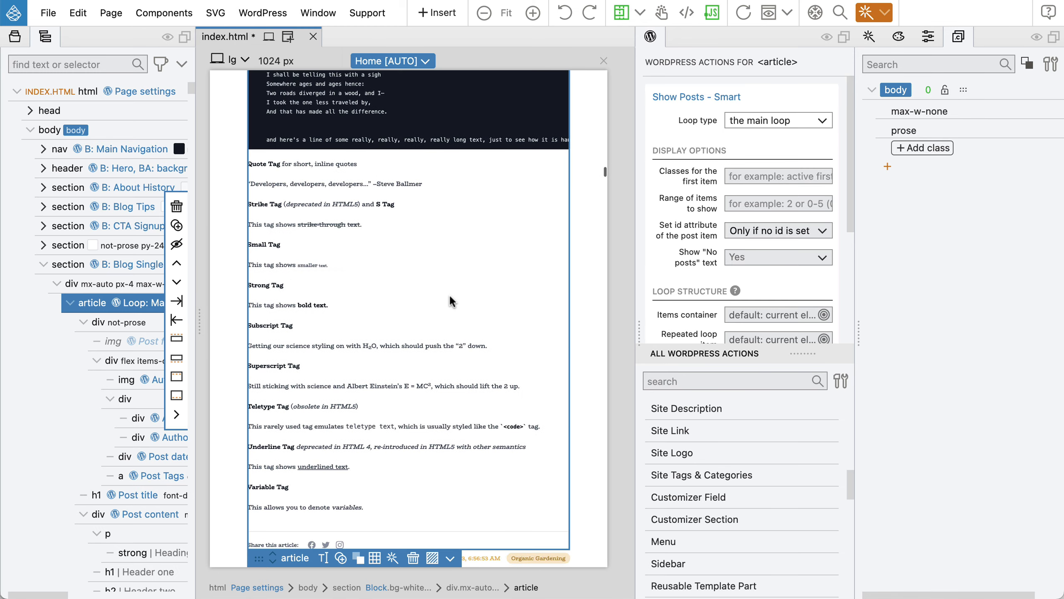
scroll(449, 293, down, 3)
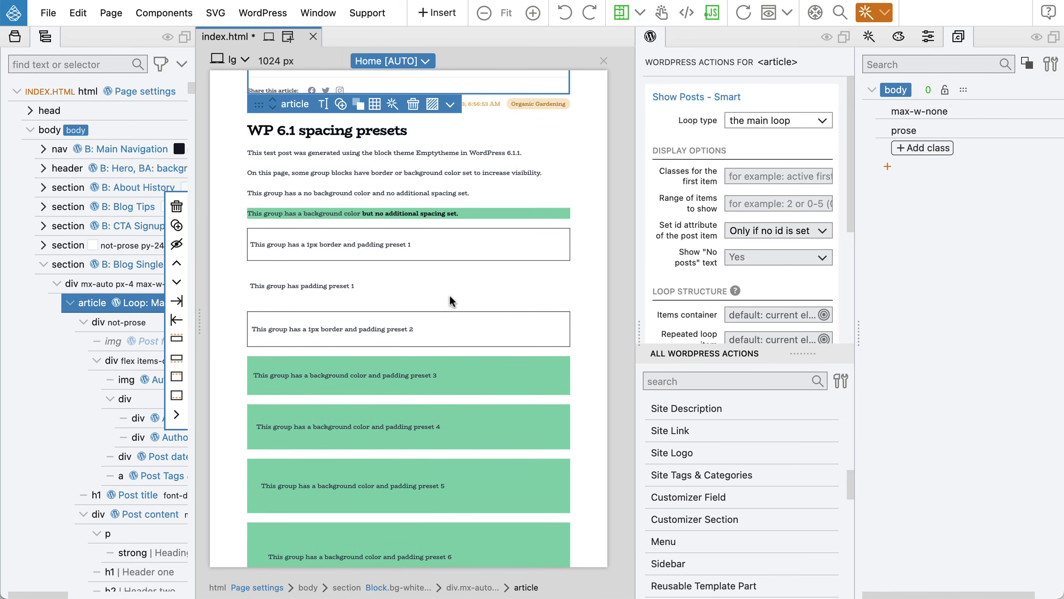
click(411, 62)
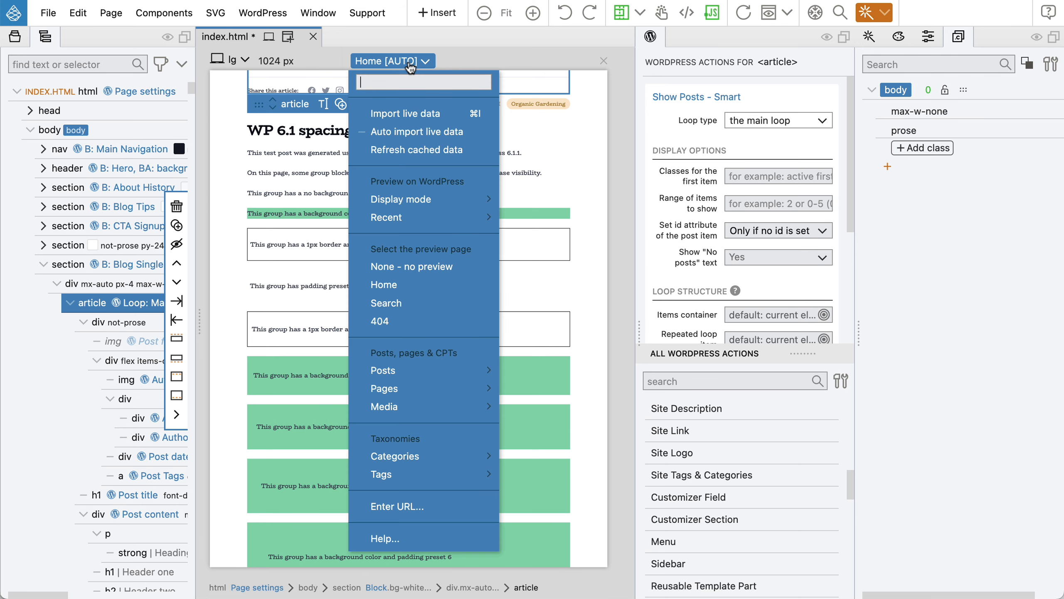
click(409, 113)
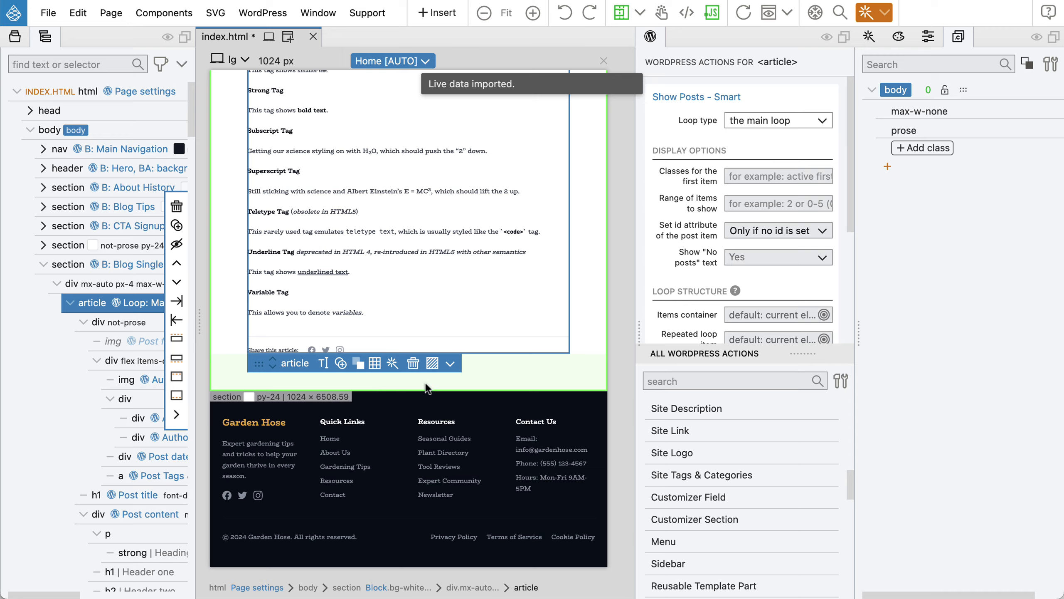
Review the article preview, save index.html, and bring the WordPress post editor forward.
scroll(425, 382, up, 10)
scroll(425, 384, up, 12)
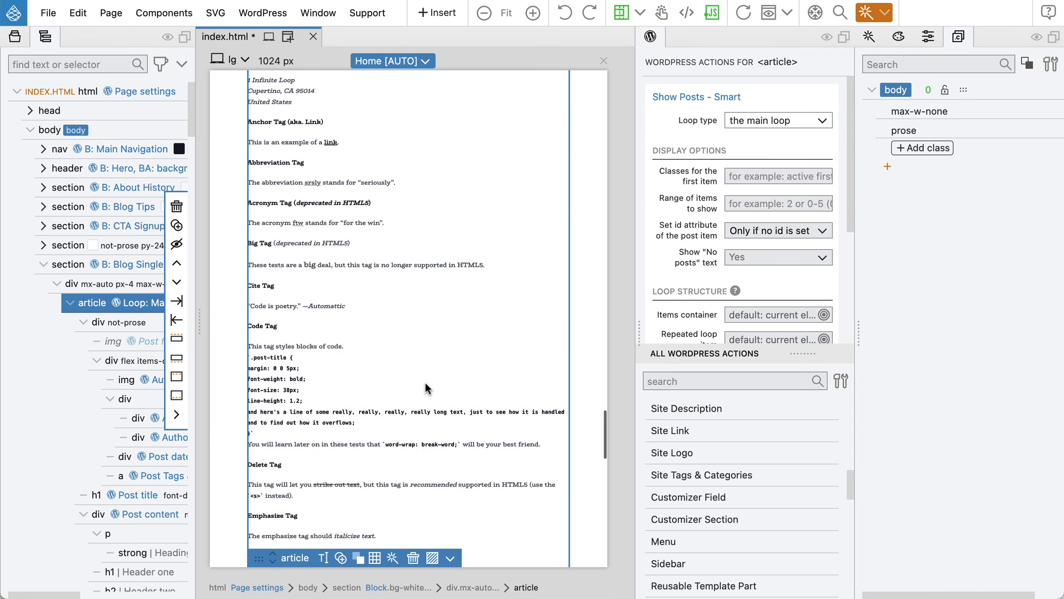
scroll(426, 385, up, 12)
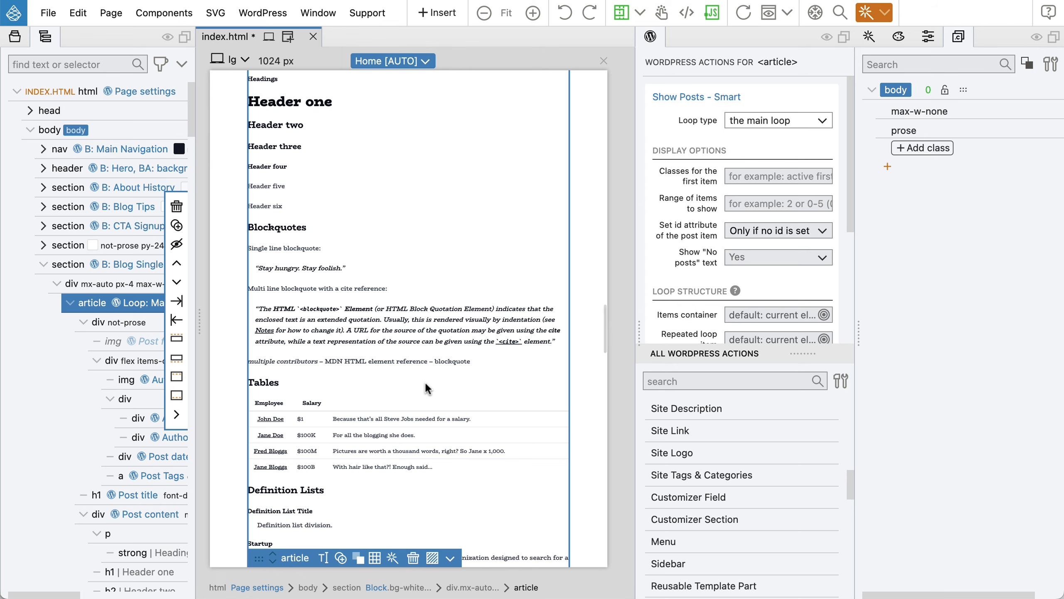
scroll(426, 381, up, 6)
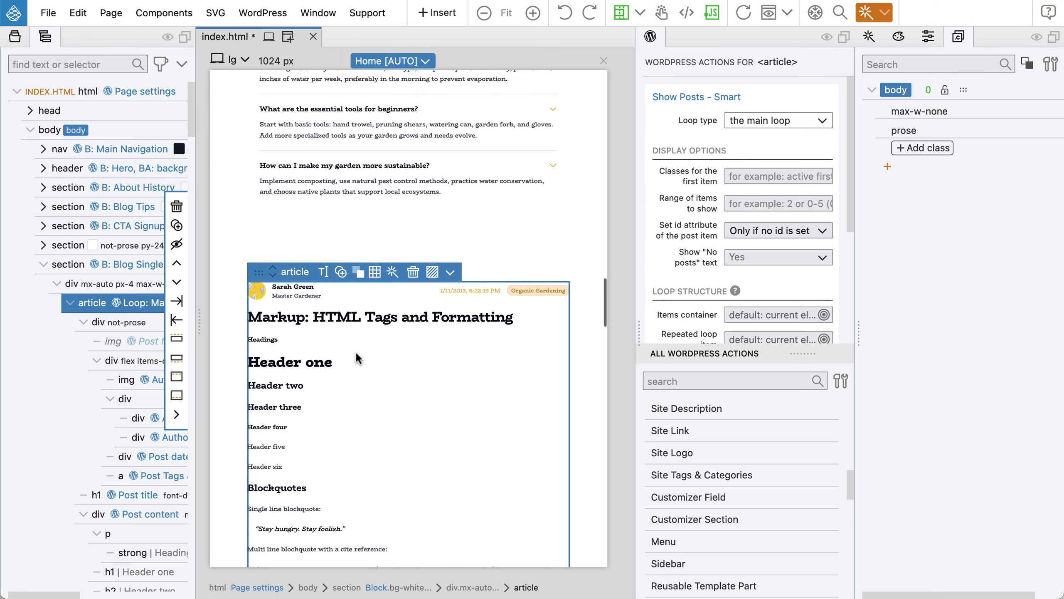
scroll(338, 381, down, 10)
scroll(337, 381, down, 12)
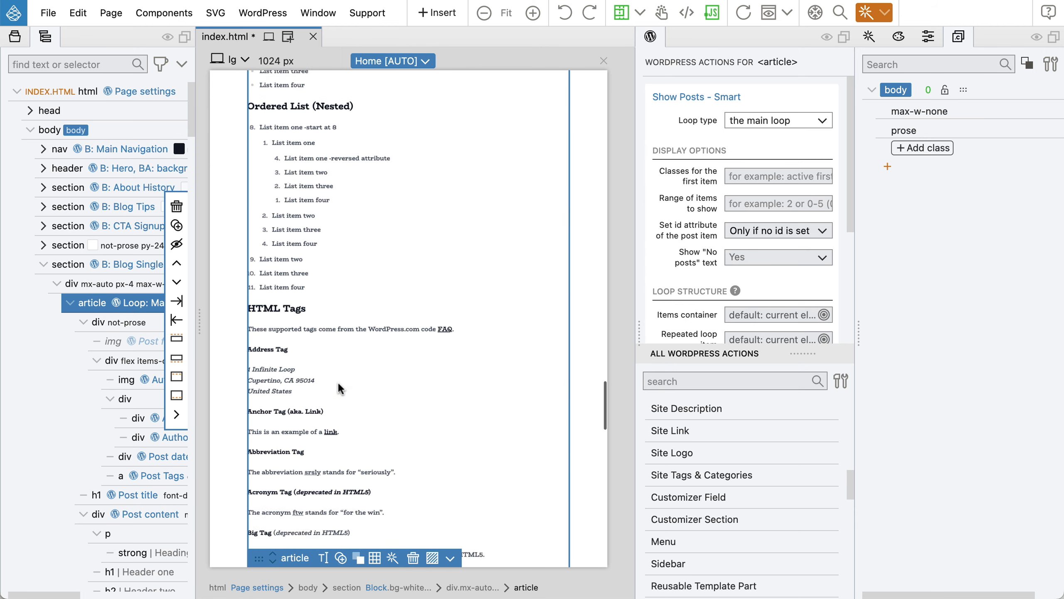
scroll(339, 384, down, 10)
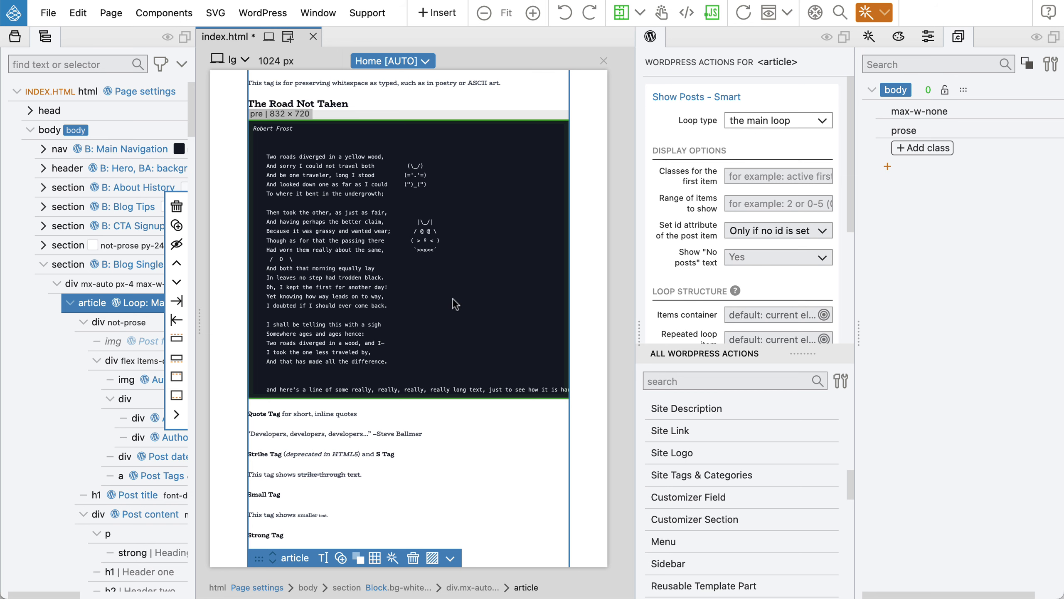
key(super+s)
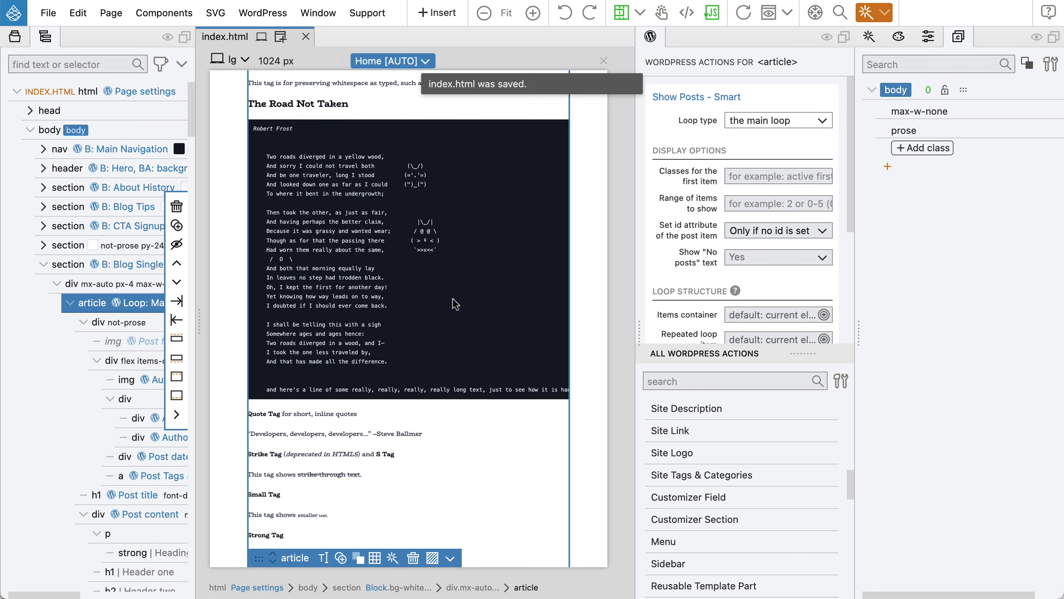
key(super+Tab)
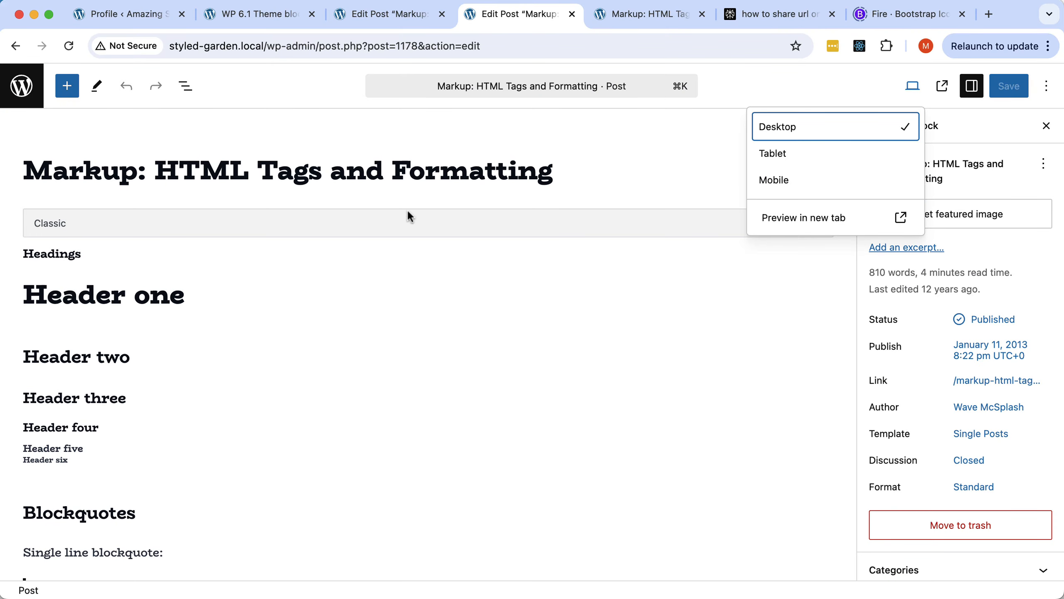
Scroll the live post down to The Road Not Taken poem.
click(651, 16)
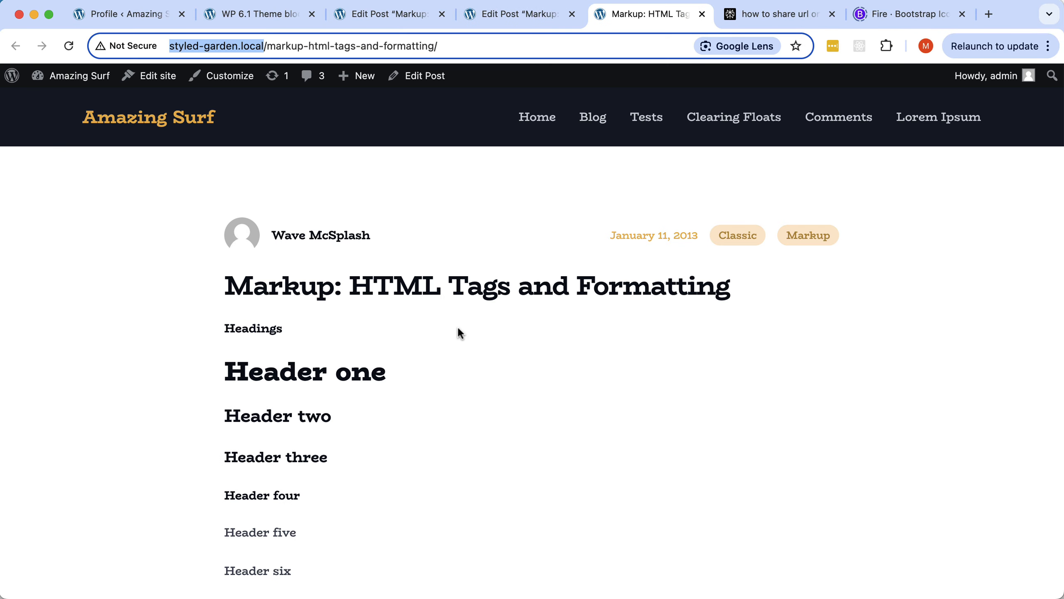
scroll(458, 328, down, 10)
scroll(458, 329, down, 20)
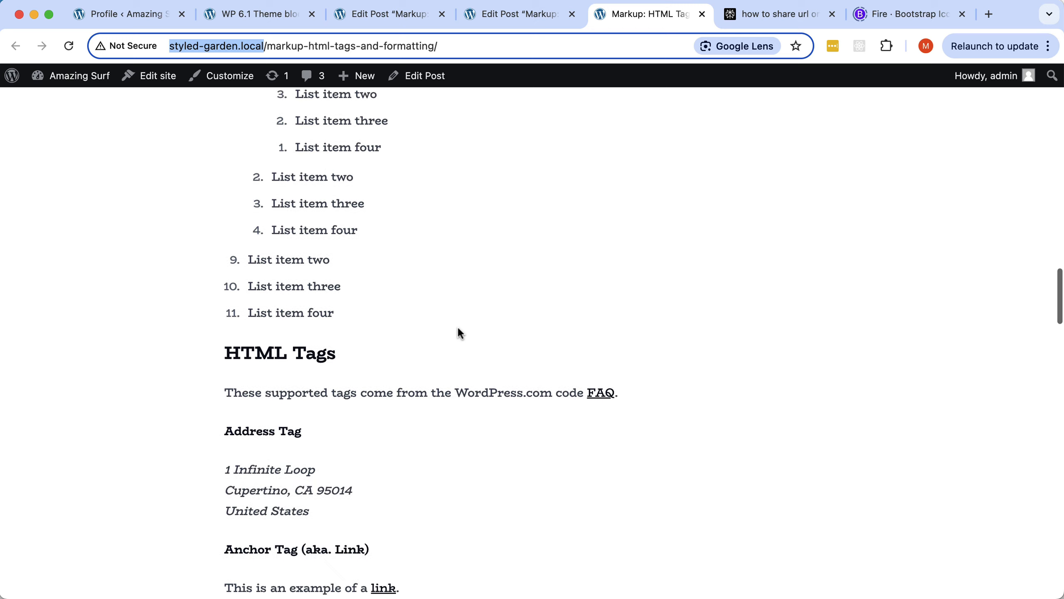
scroll(457, 325, down, 20)
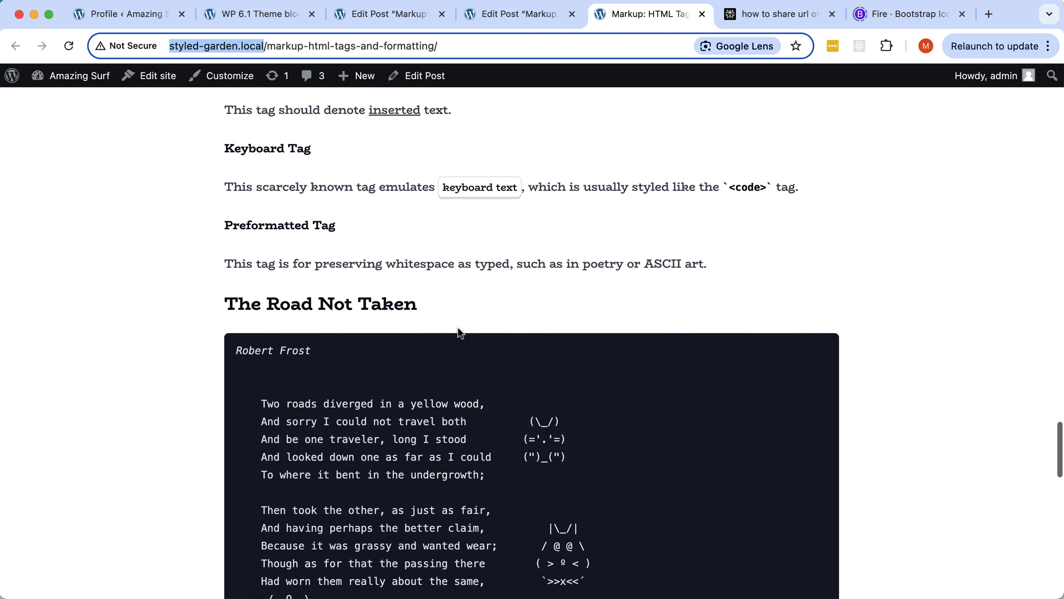
Select the Classic block holding the poem in the post editor, then return to Pinegrow.
click(526, 17)
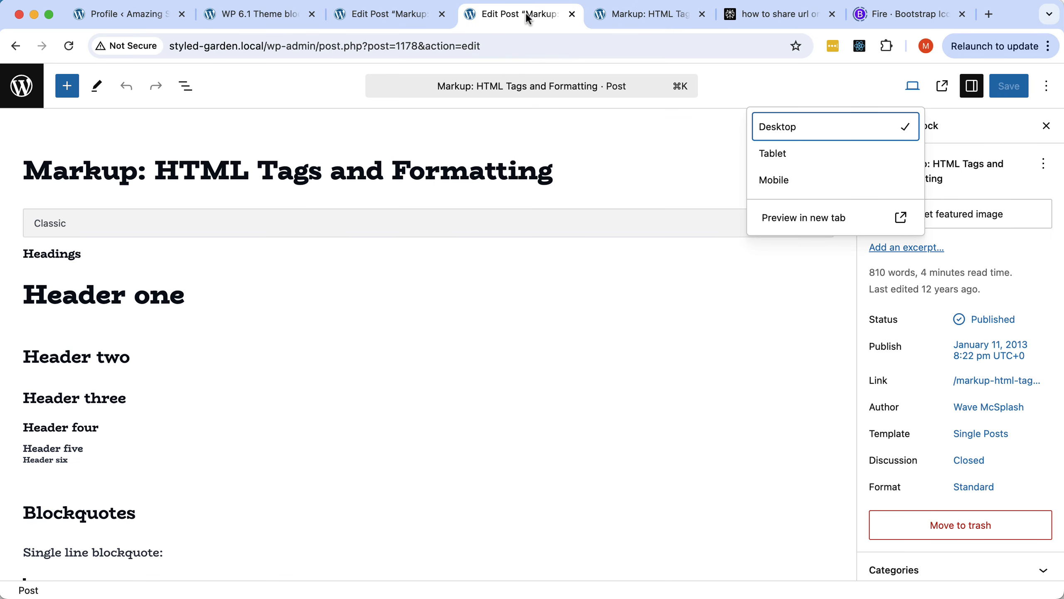
scroll(482, 419, down, 20)
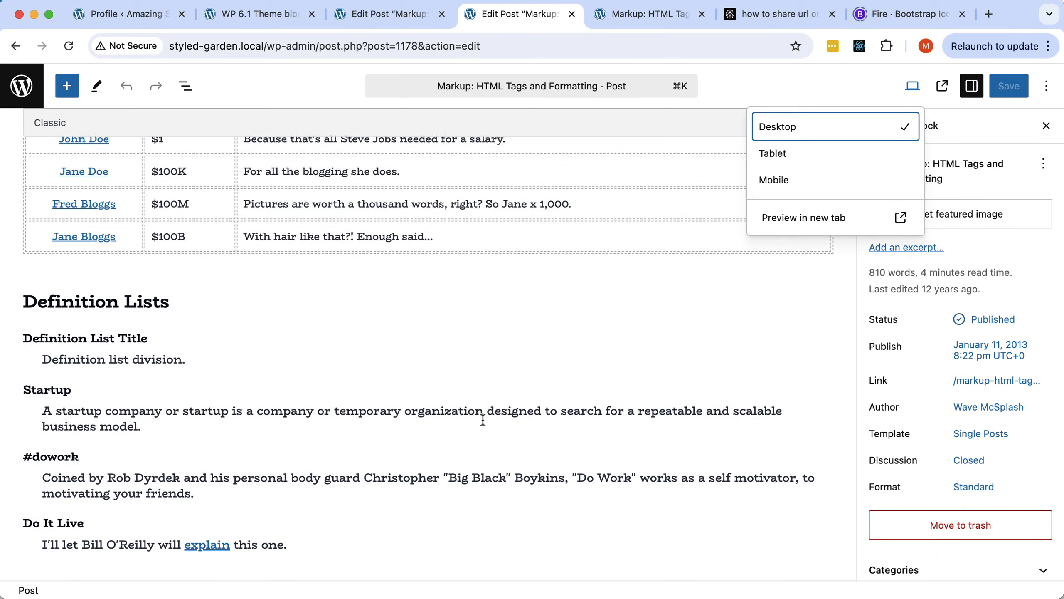
scroll(483, 419, down, 20)
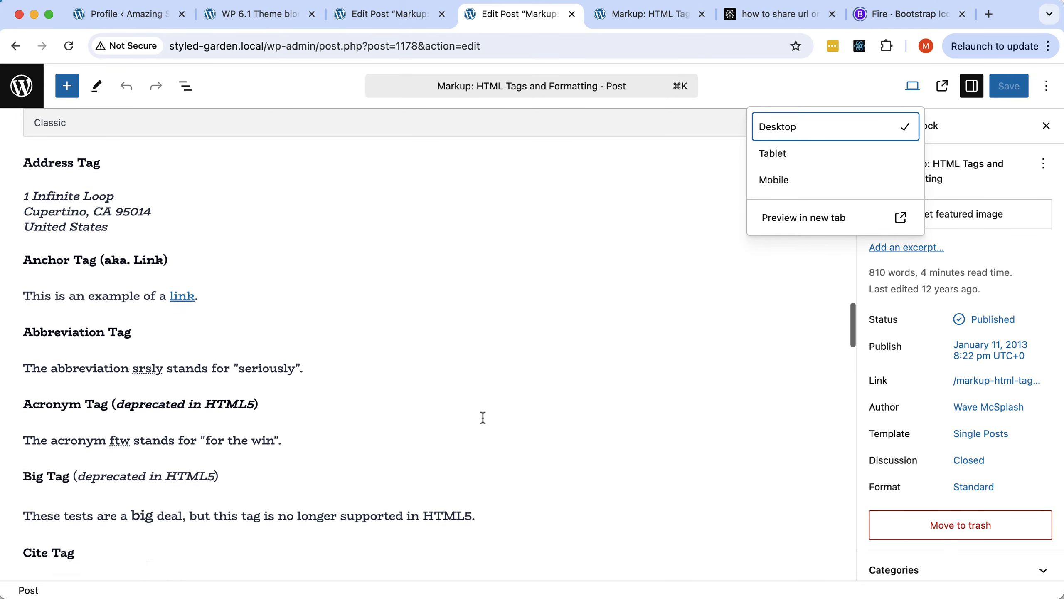
scroll(483, 418, down, 10)
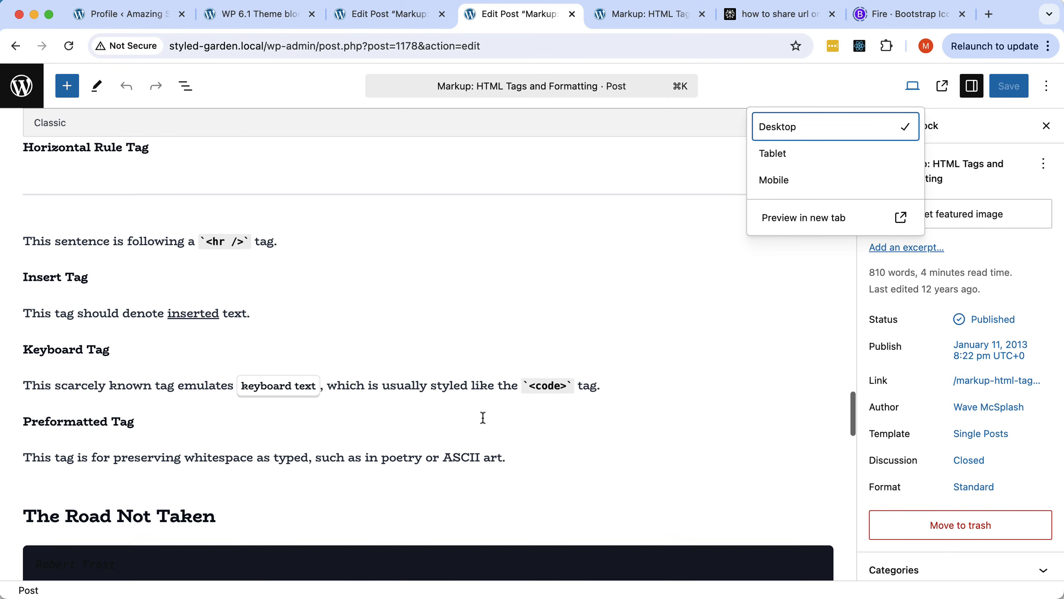
click(335, 397)
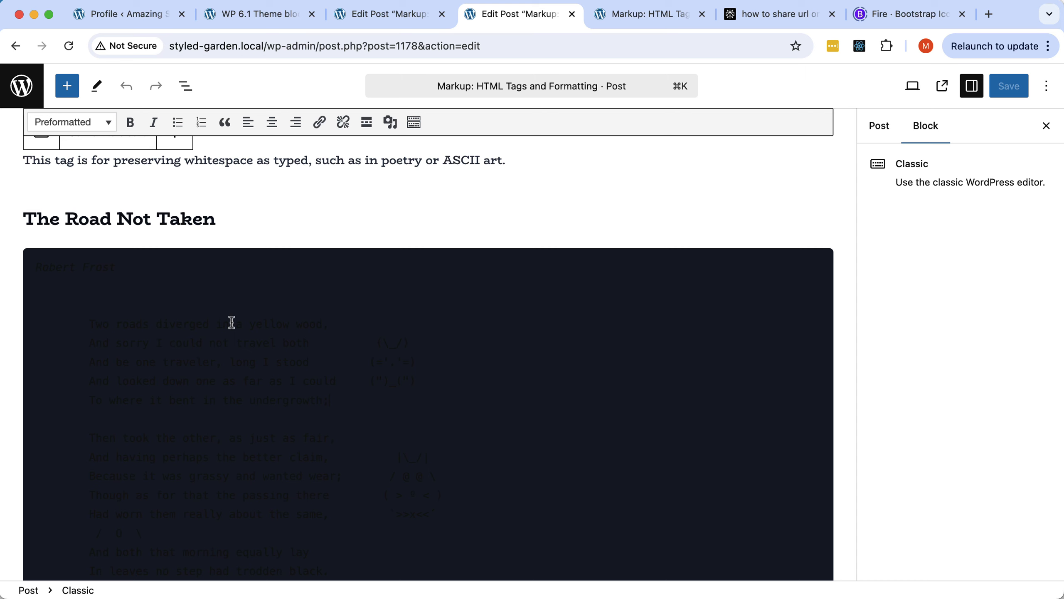
key(super+Tab)
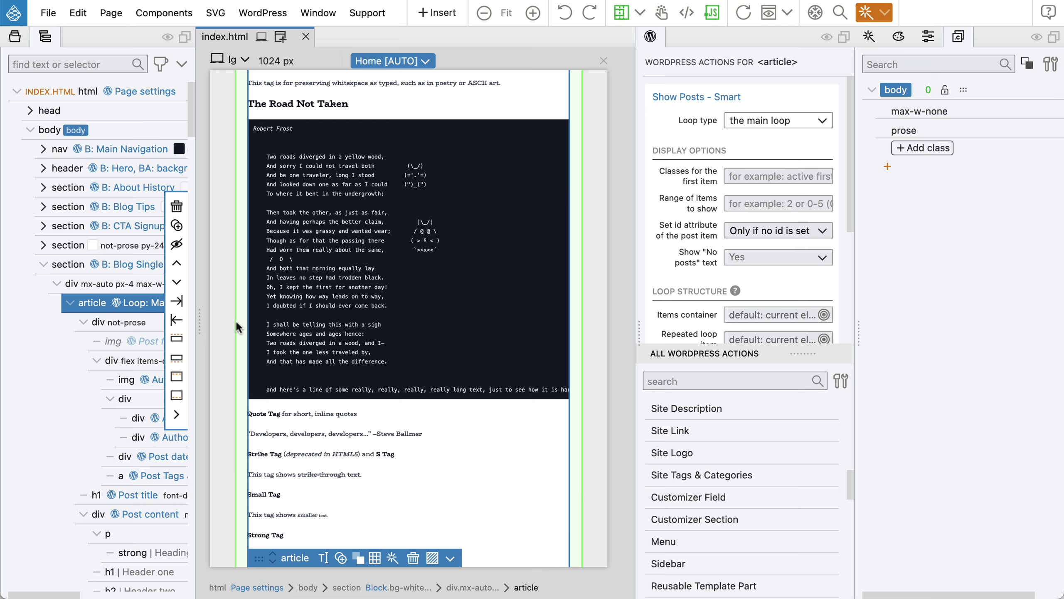
Select the body element and make its prose class !important.
click(133, 134)
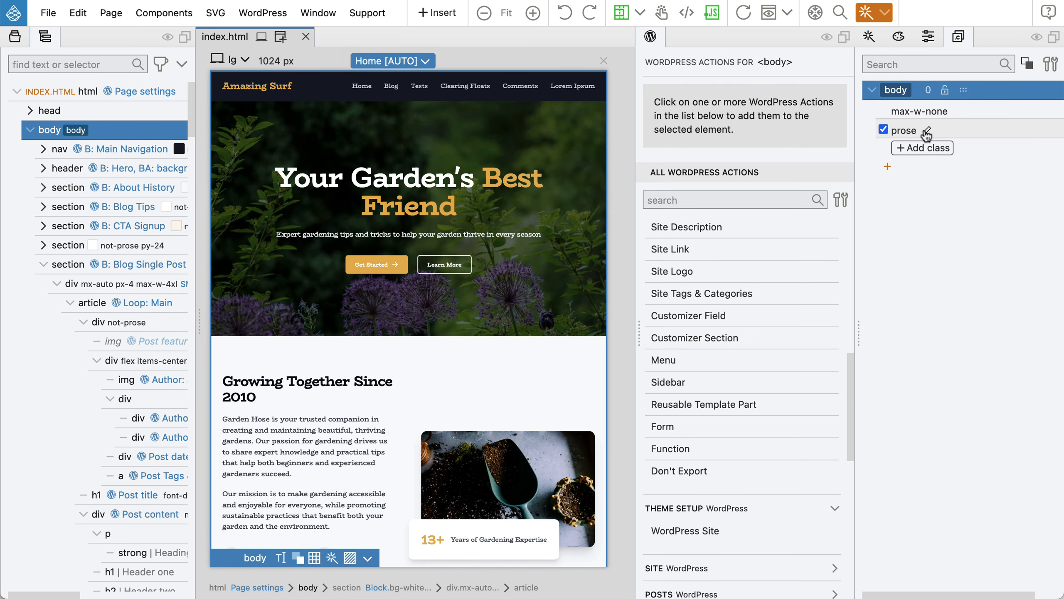
right_click(910, 131)
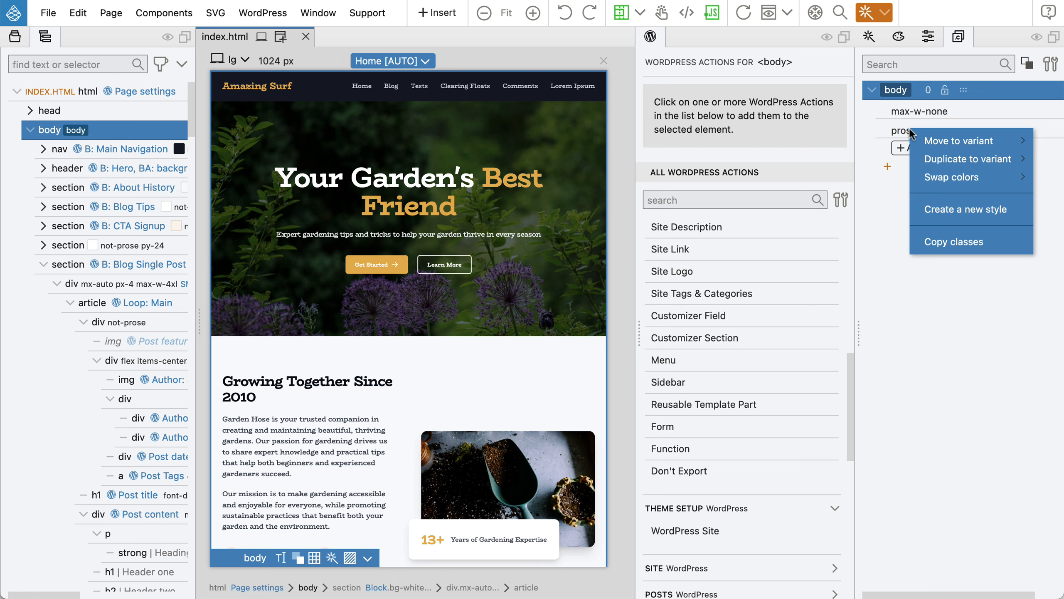
click(903, 137)
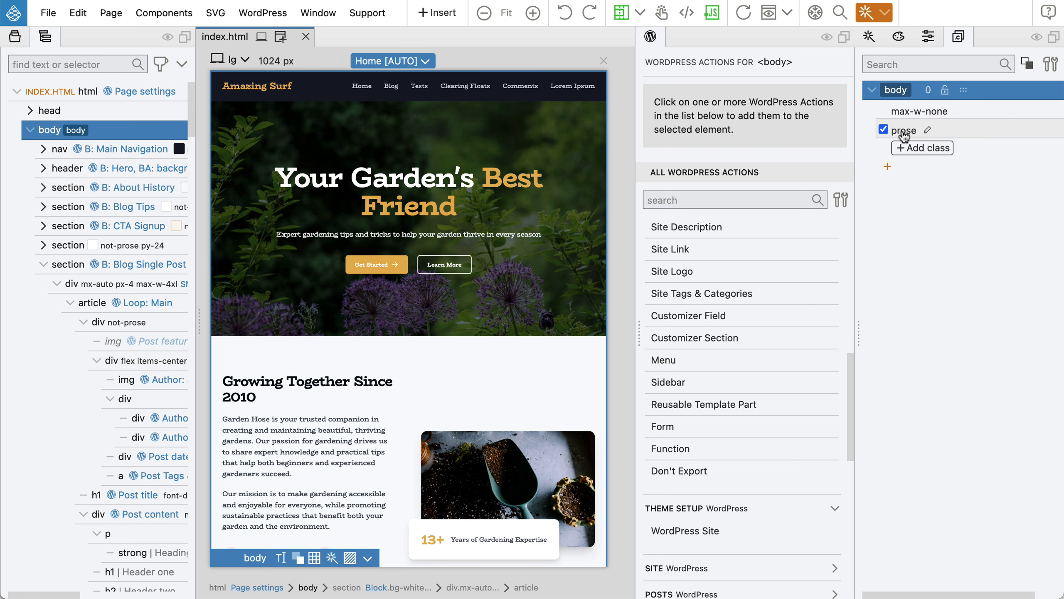
click(903, 137)
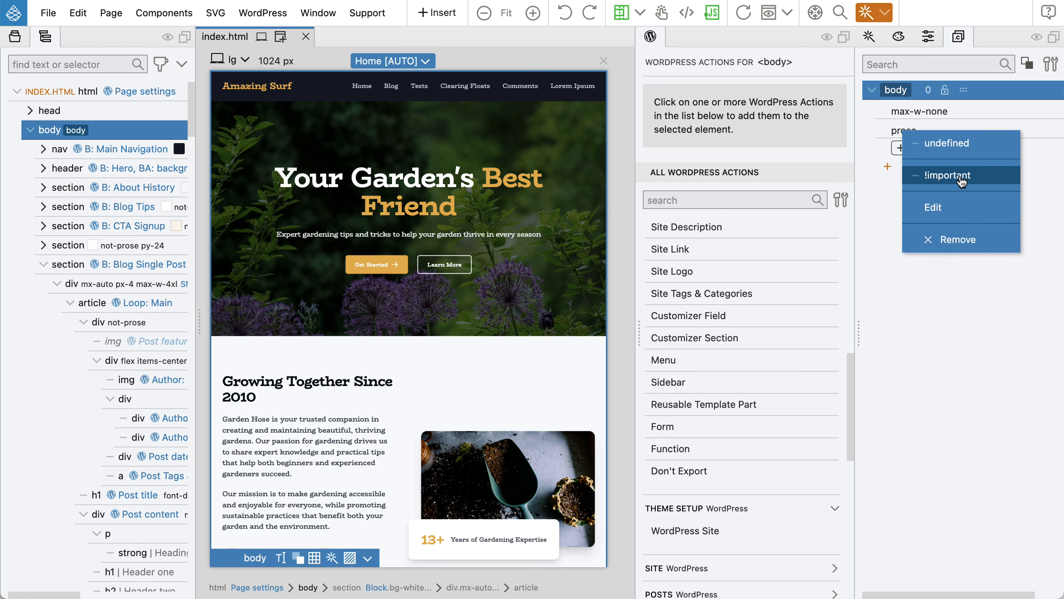
click(961, 181)
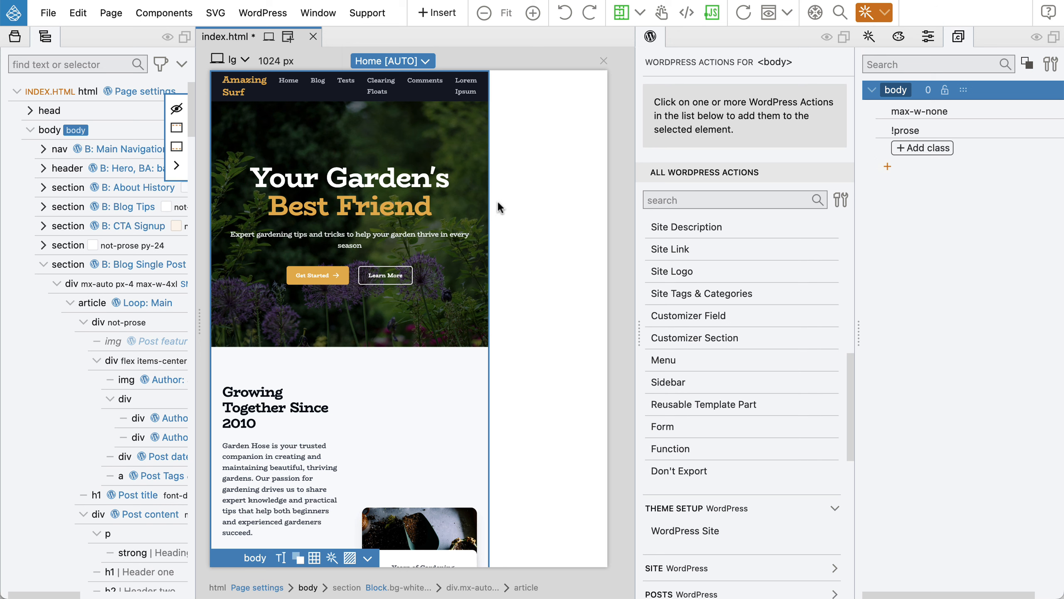
Make max-w-none !important, export the theme, save index.html, and switch to Chrome.
scroll(400, 213, down, 2)
scroll(399, 214, down, 5)
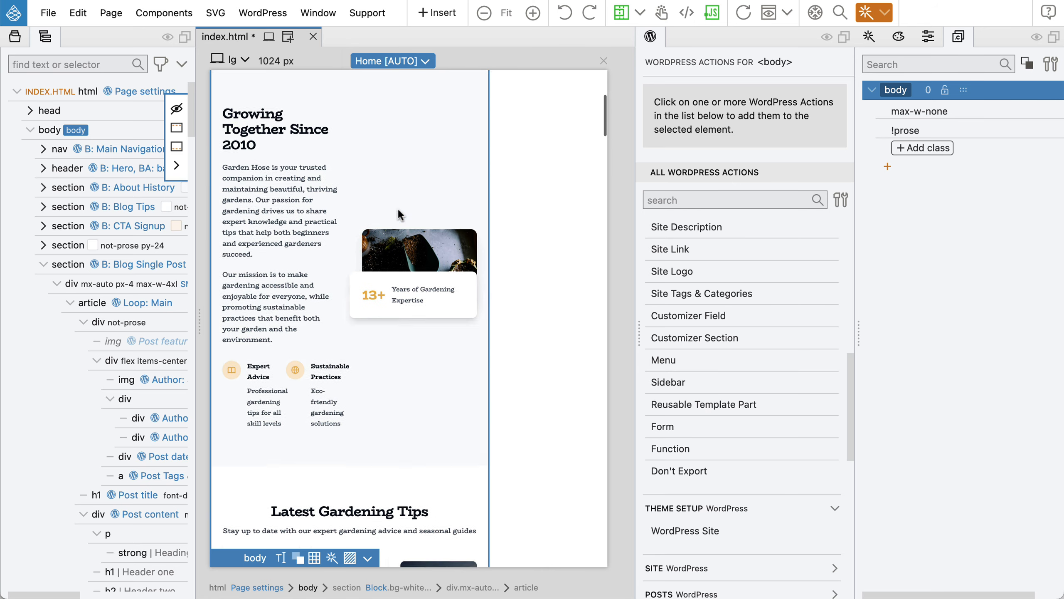
scroll(400, 213, up, 10)
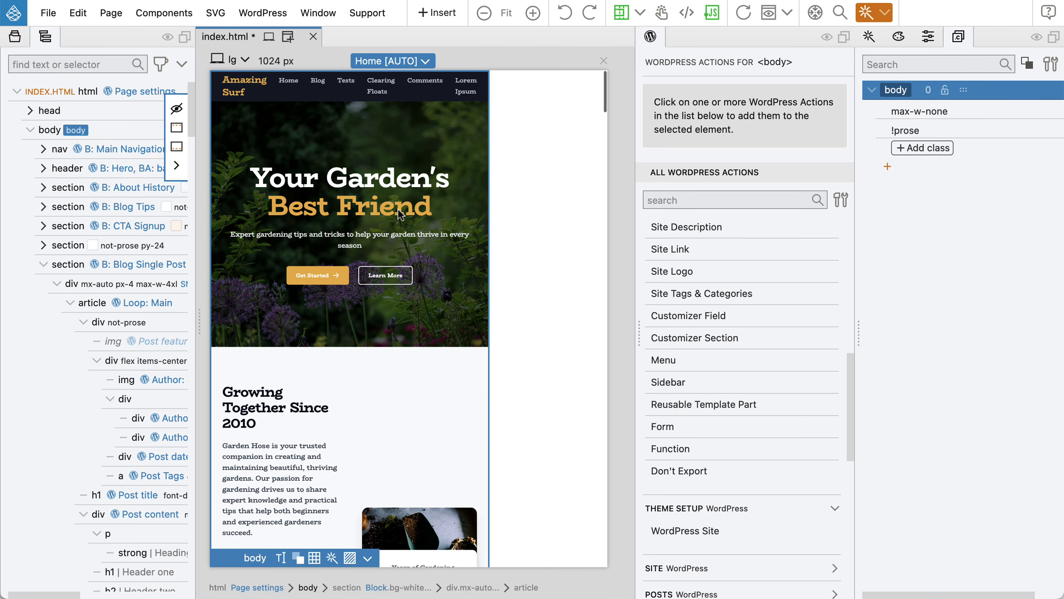
click(921, 112)
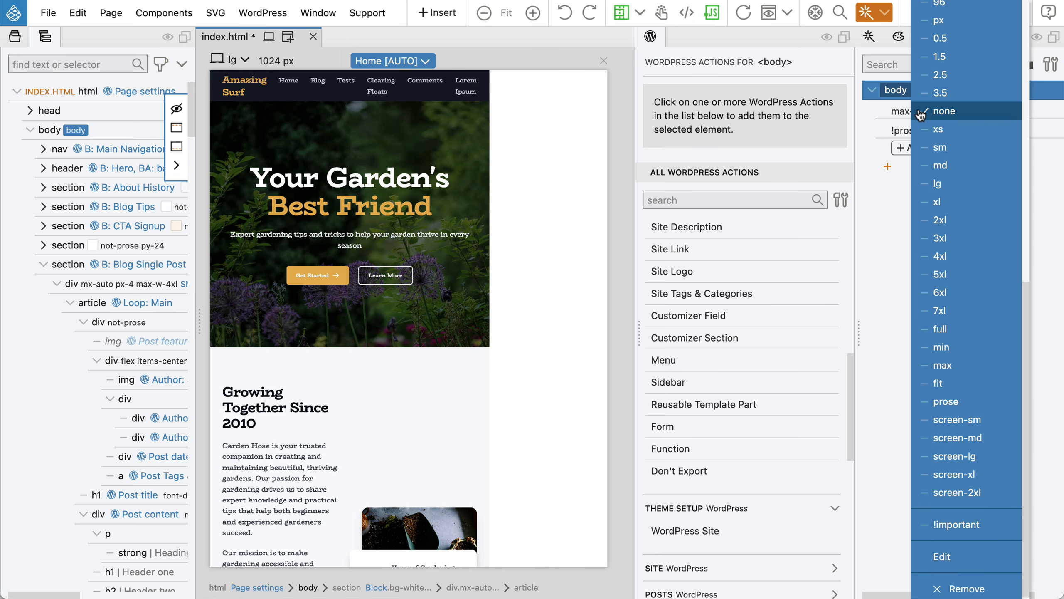
click(951, 526)
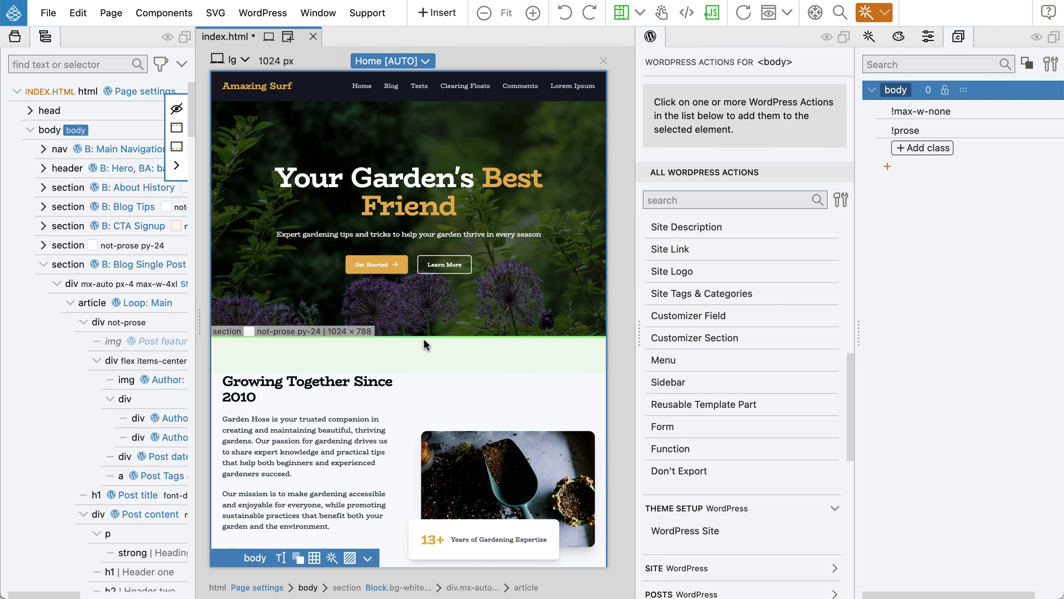
key(super+e)
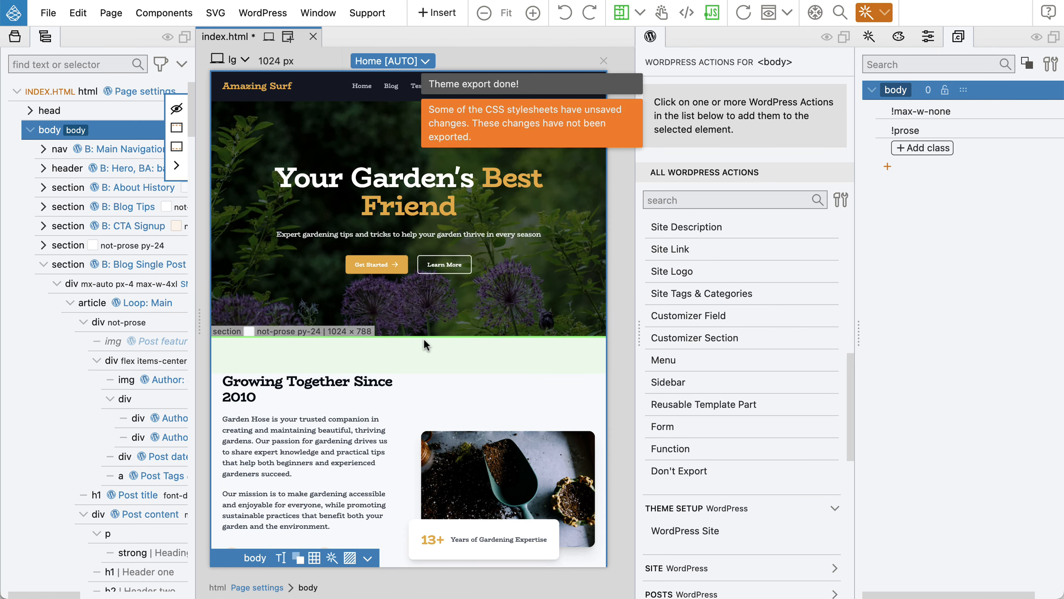
key(super+s)
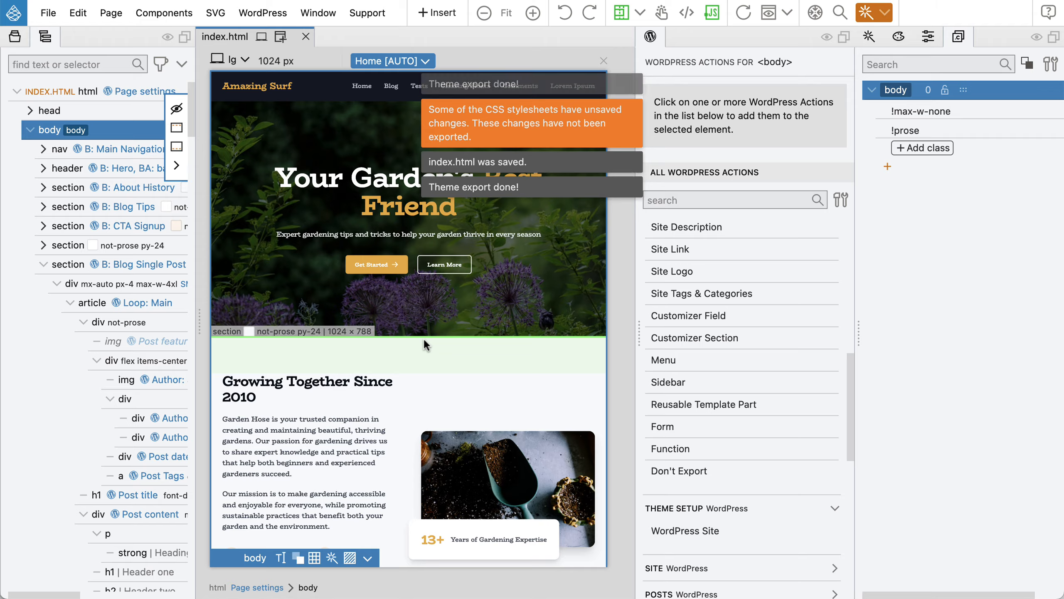
key(super+Tab)
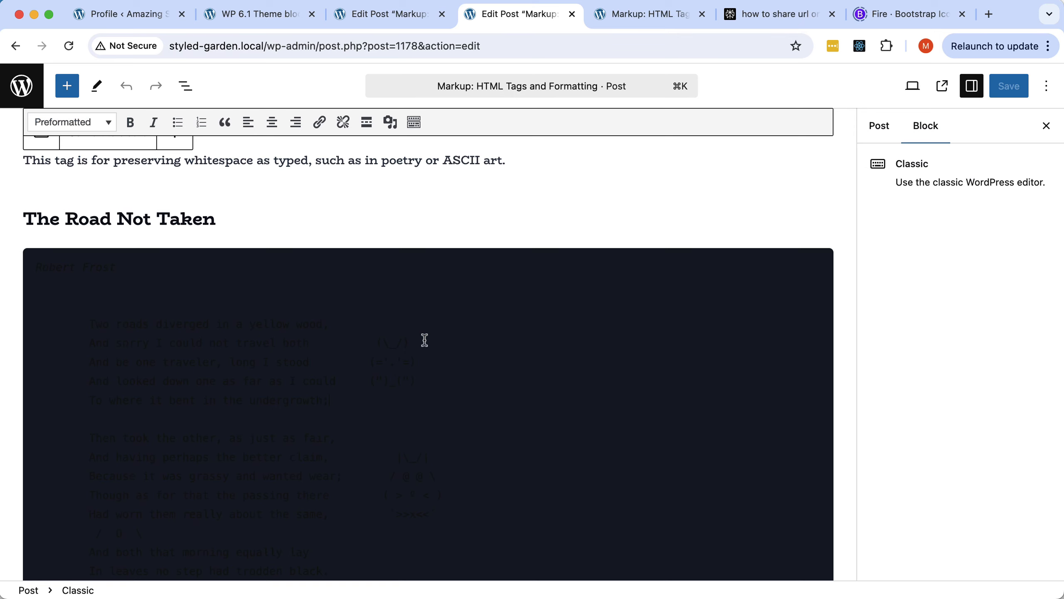
click(67, 47)
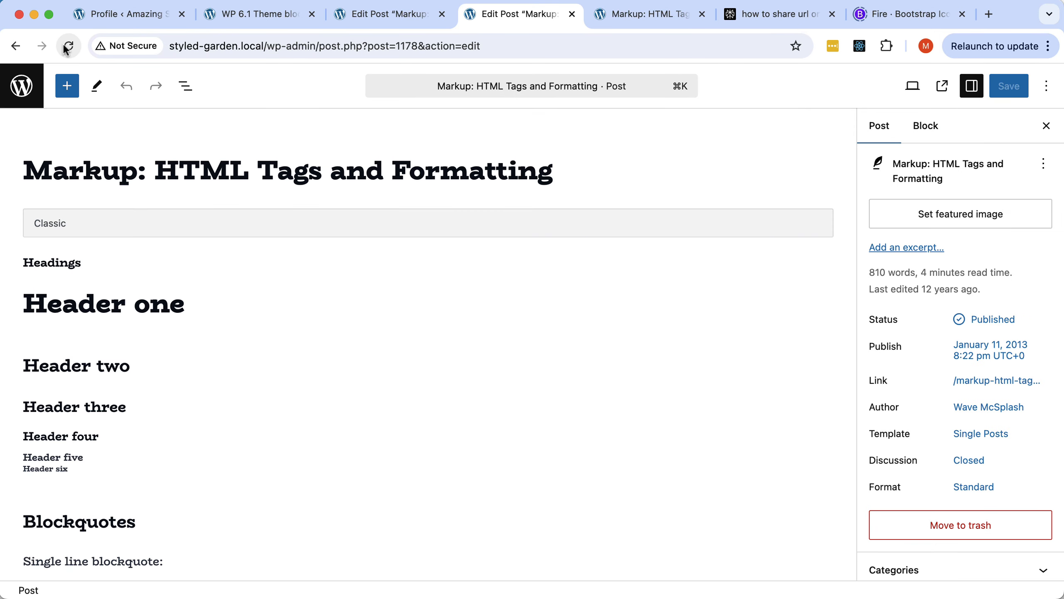
scroll(368, 203, down, 15)
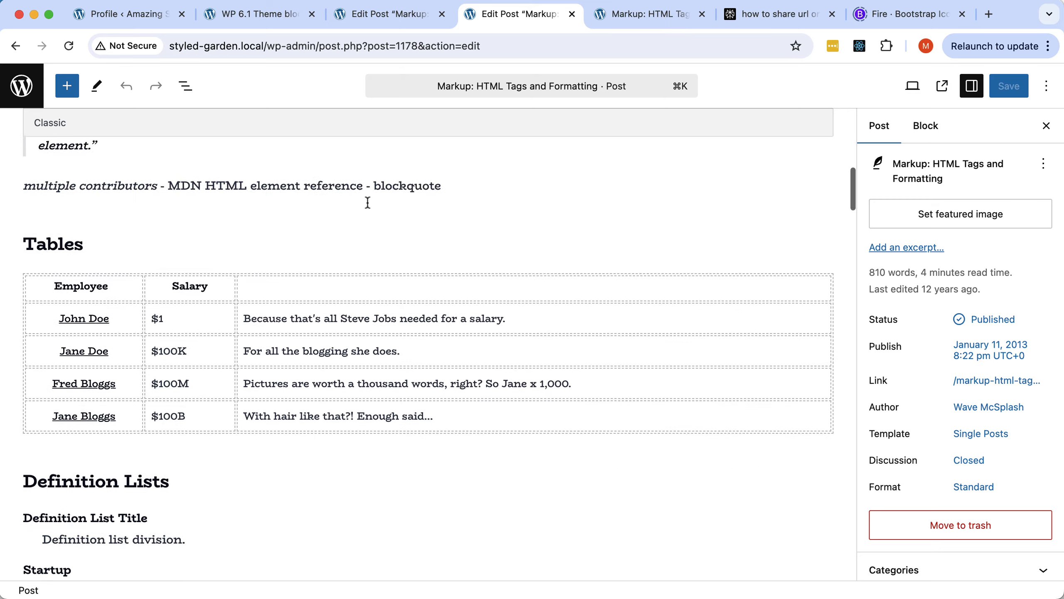
scroll(367, 202, down, 20)
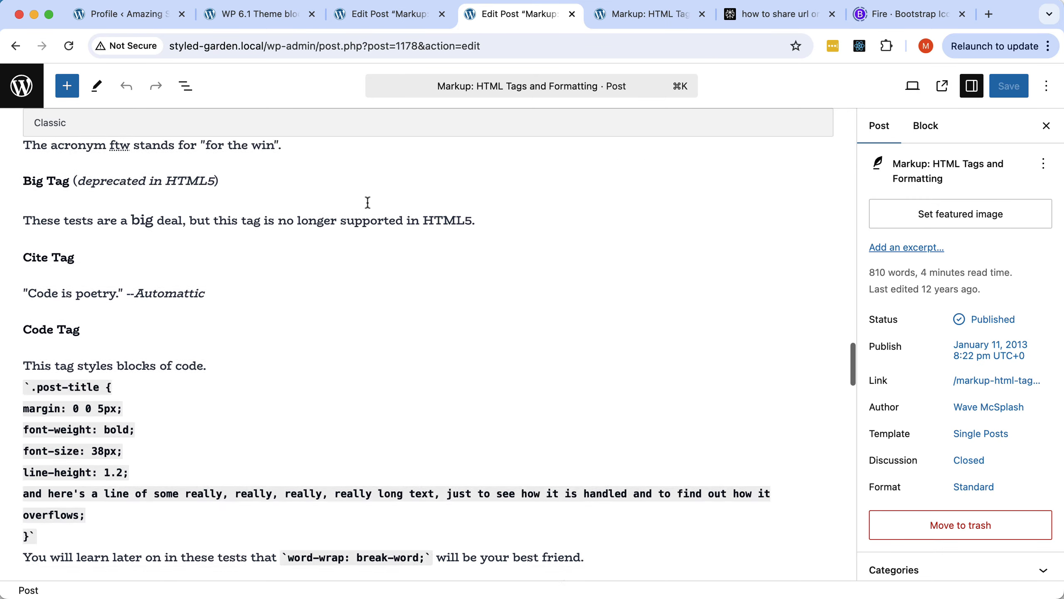
scroll(367, 203, down, 8)
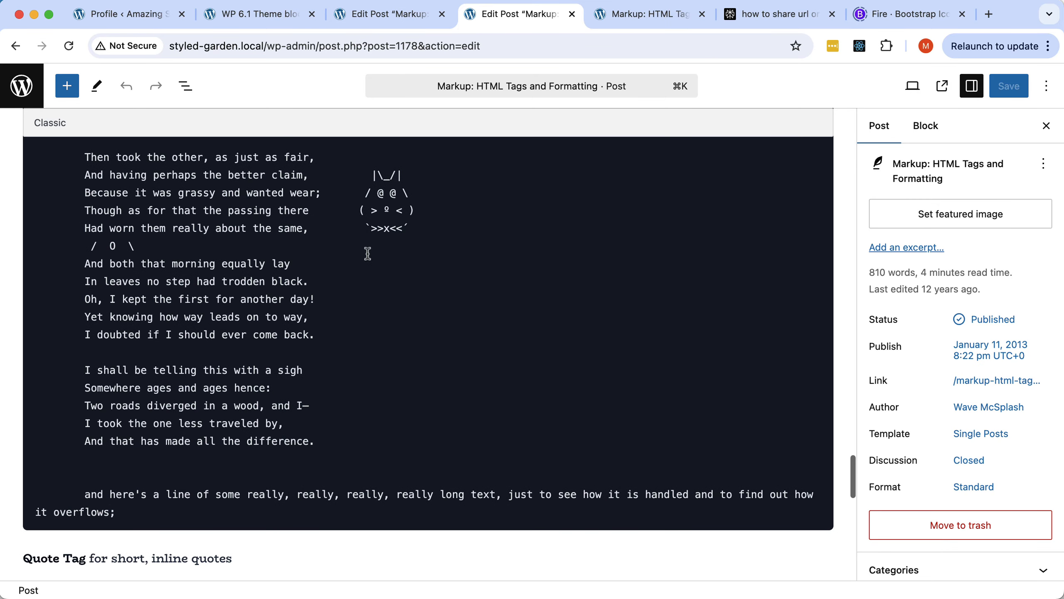
scroll(322, 359, up, 7)
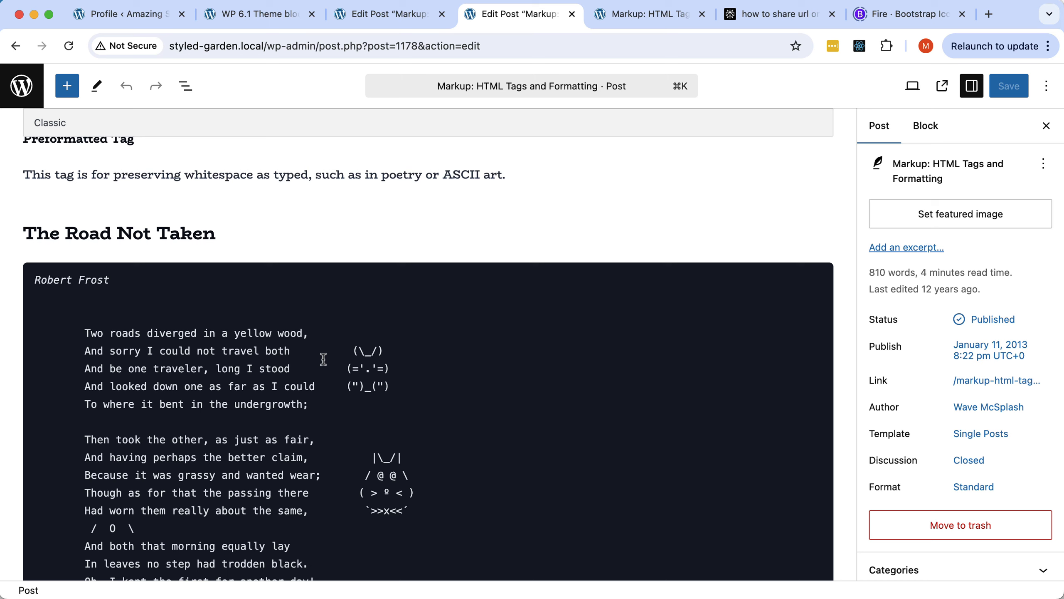
Remove !important from the body's max-w-none and prose classes, then return to Chrome.
key(super+Tab)
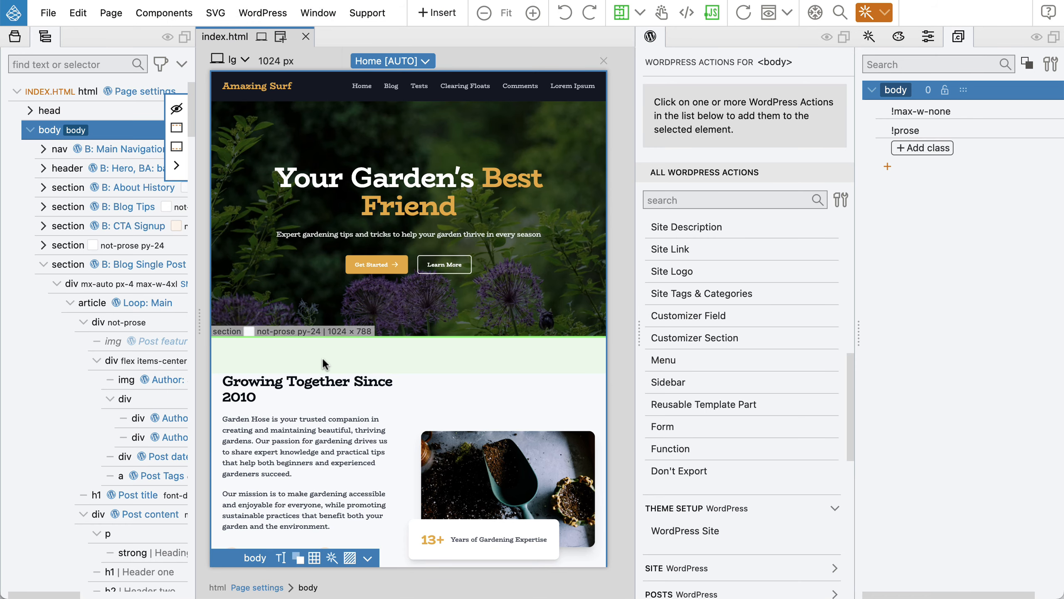
scroll(344, 343, down, 10)
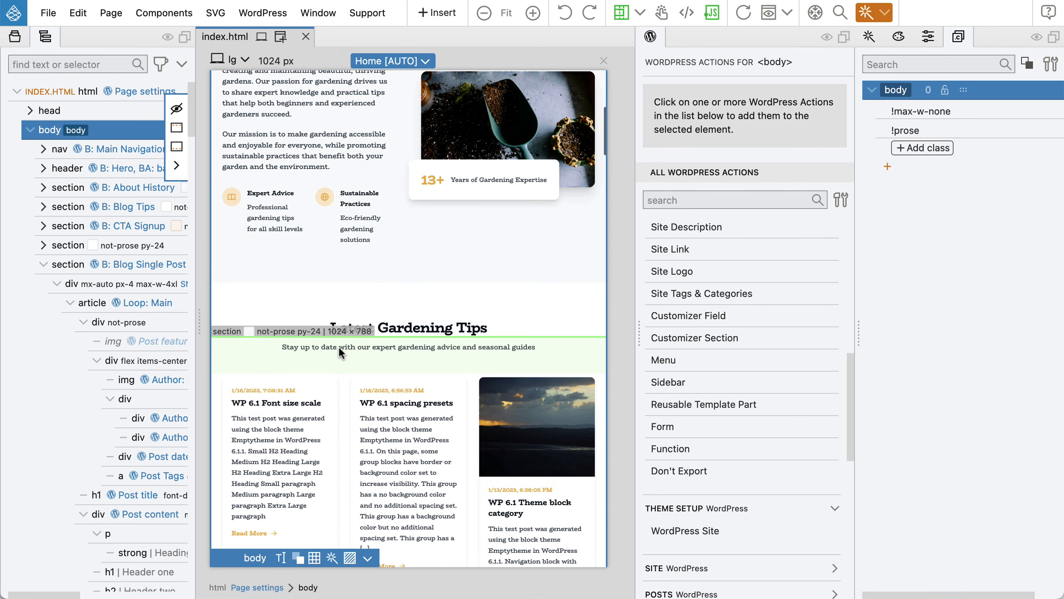
scroll(353, 378, down, 7)
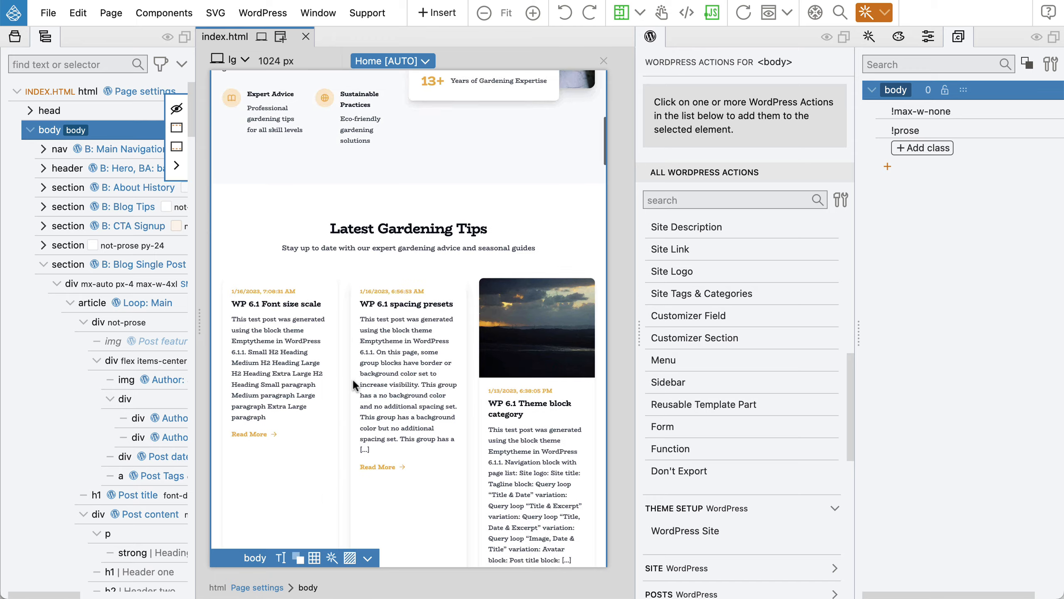
scroll(323, 381, down, 3)
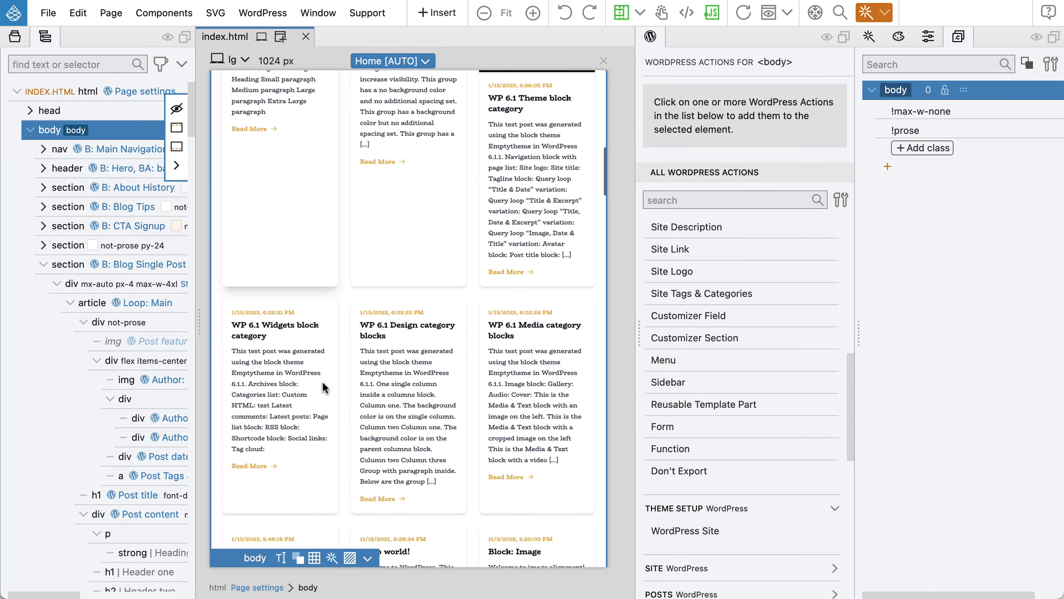
scroll(322, 382, up, 11)
scroll(322, 381, up, 10)
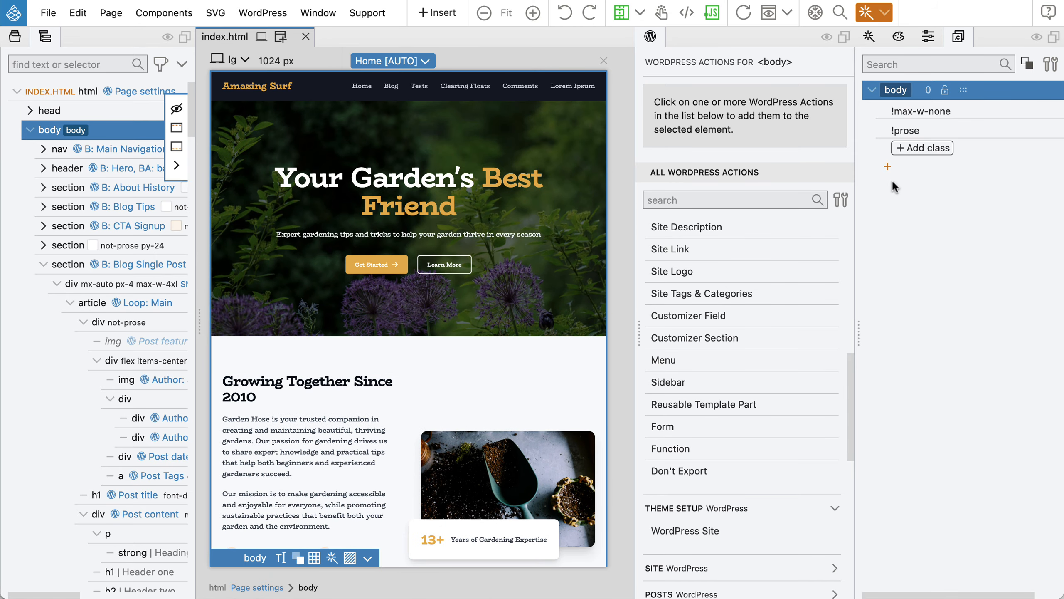
click(918, 112)
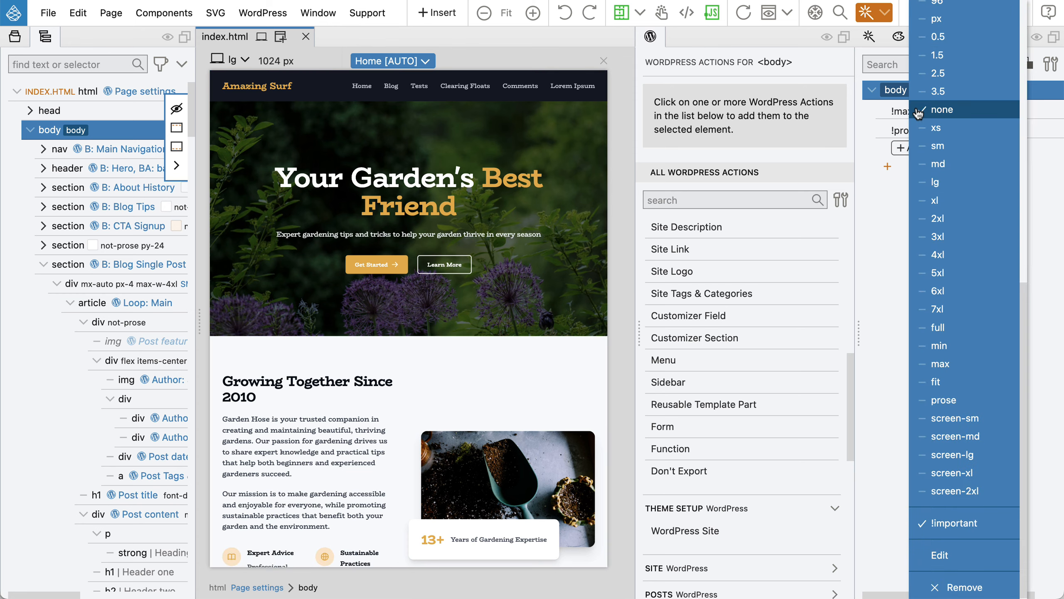
click(939, 521)
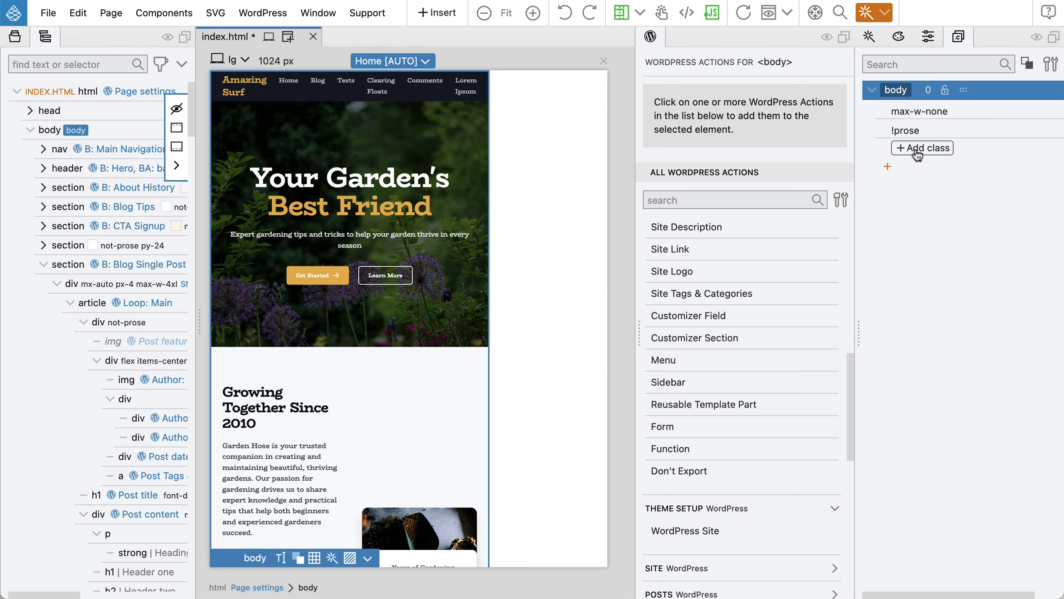
click(913, 131)
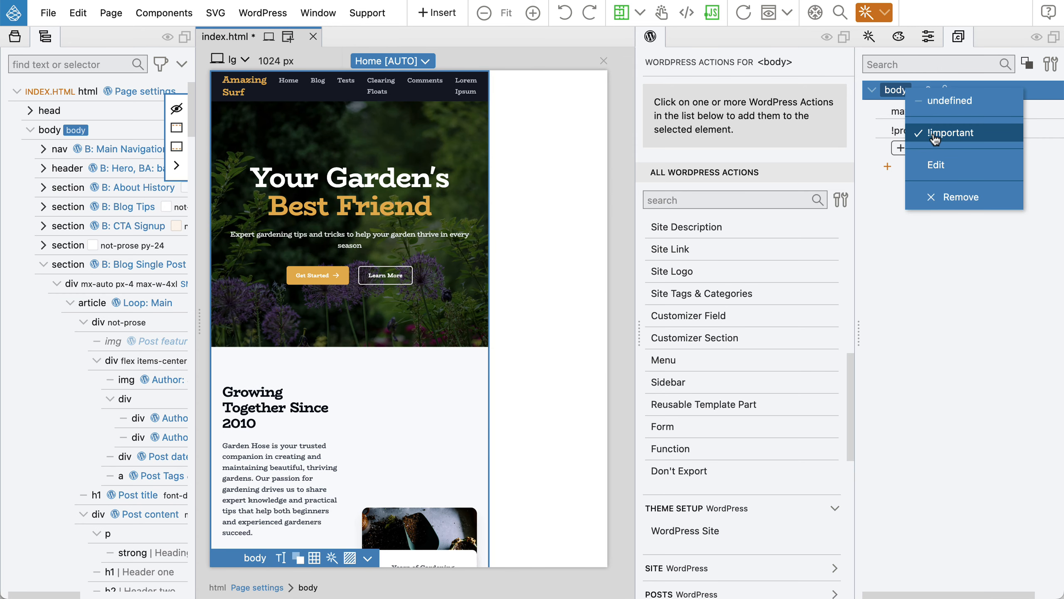
click(921, 142)
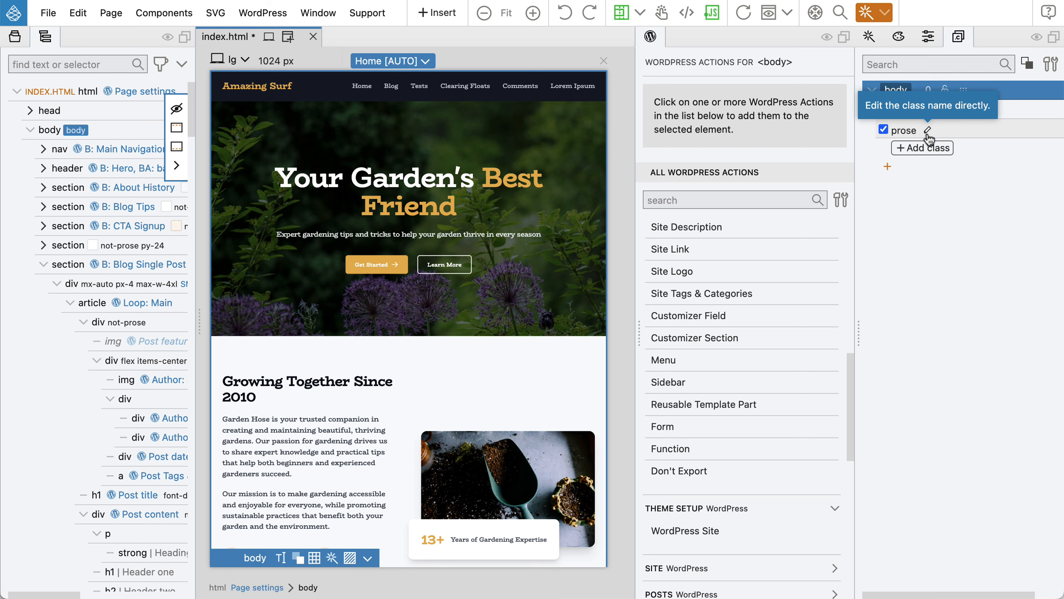
key(super+Tab)
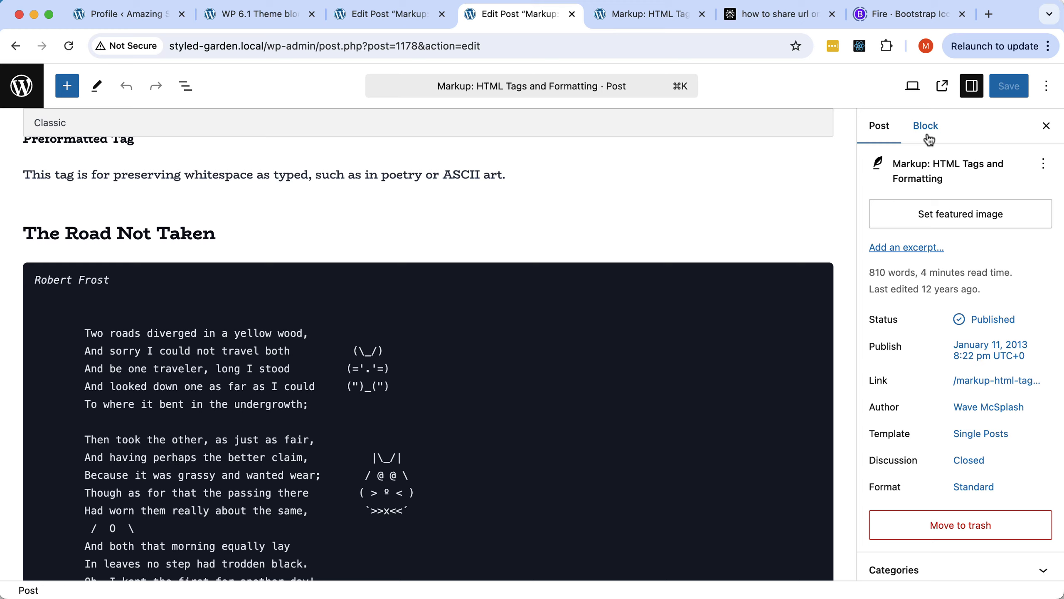
Reload the post editor twice and scroll down to check the poem block.
click(67, 49)
scroll(199, 162, down, 20)
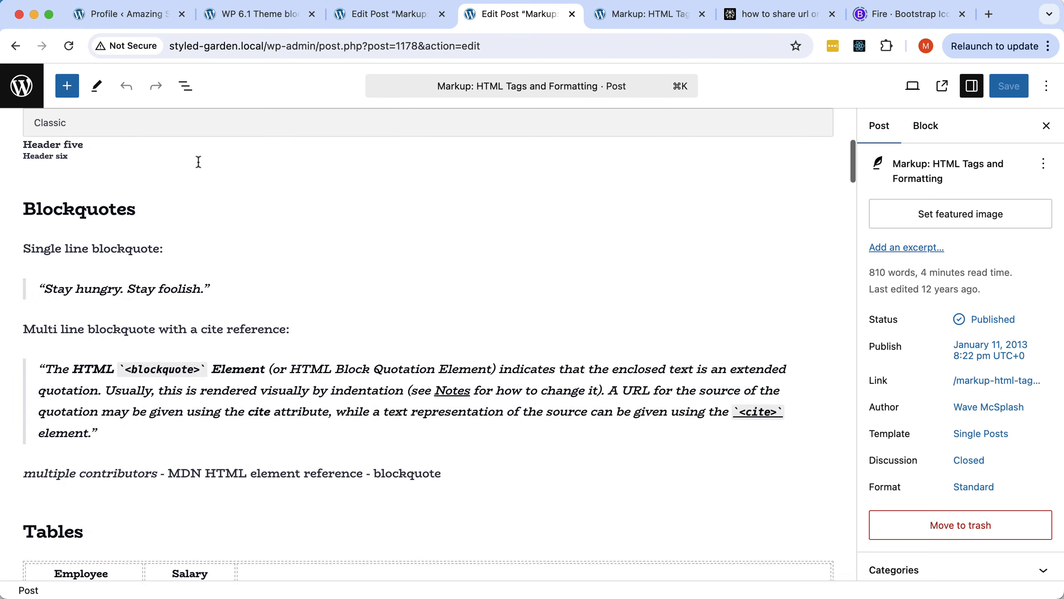
scroll(198, 162, down, 20)
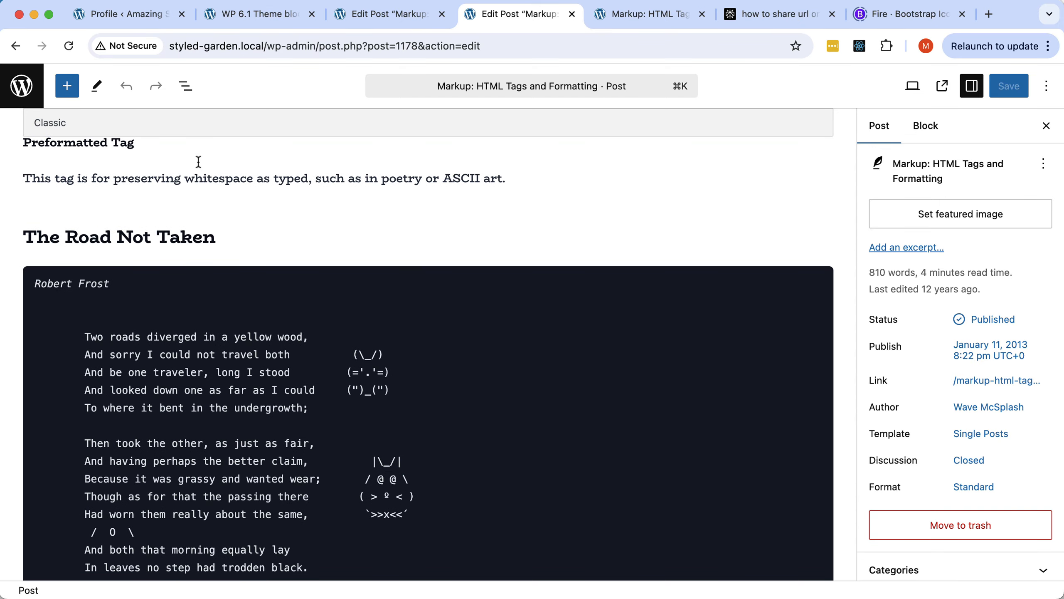
click(67, 47)
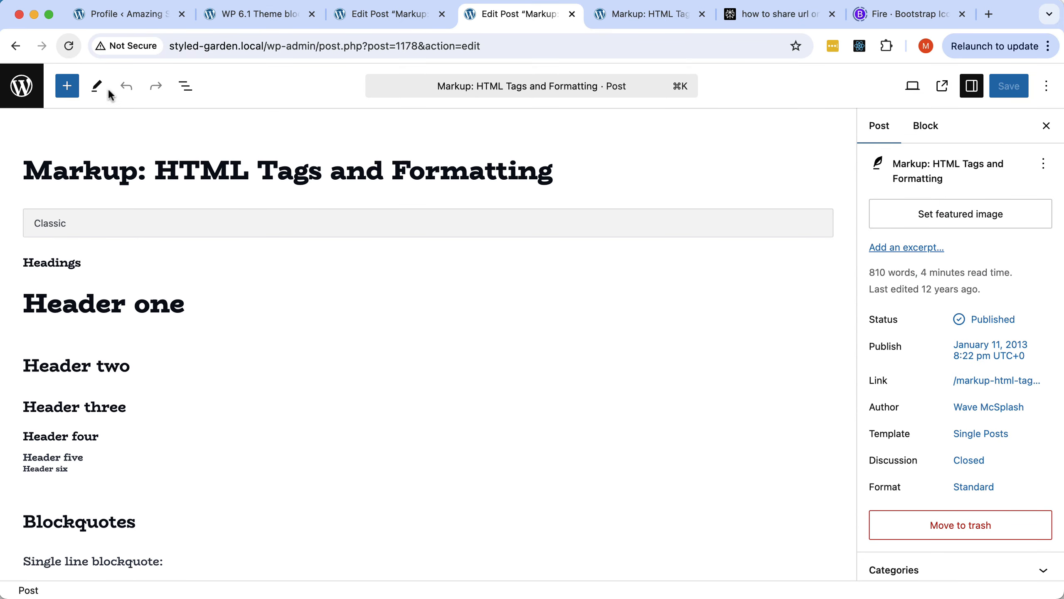
scroll(255, 198, down, 15)
scroll(256, 200, down, 20)
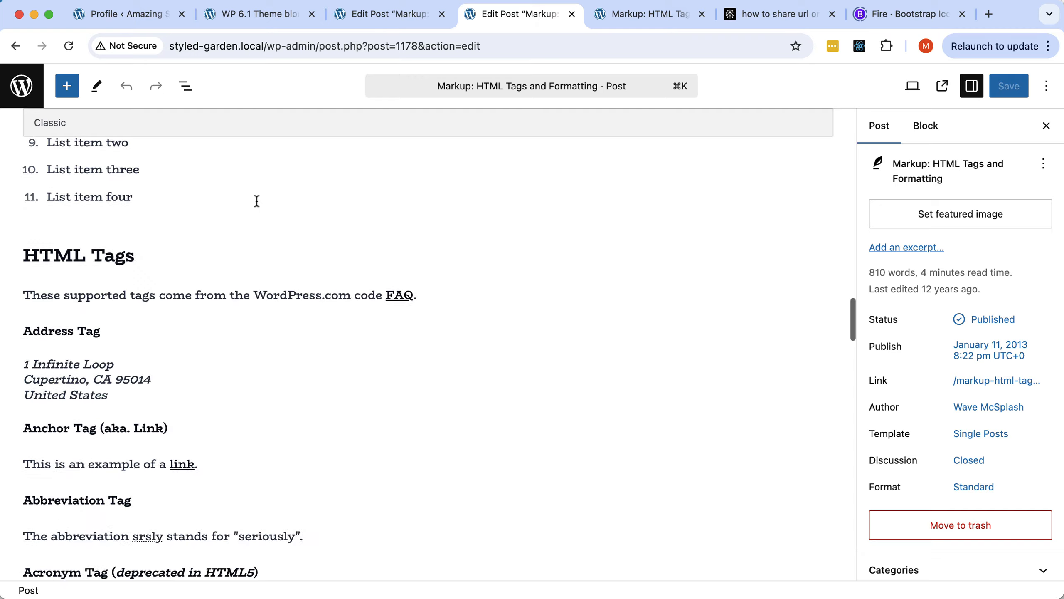
scroll(257, 201, down, 6)
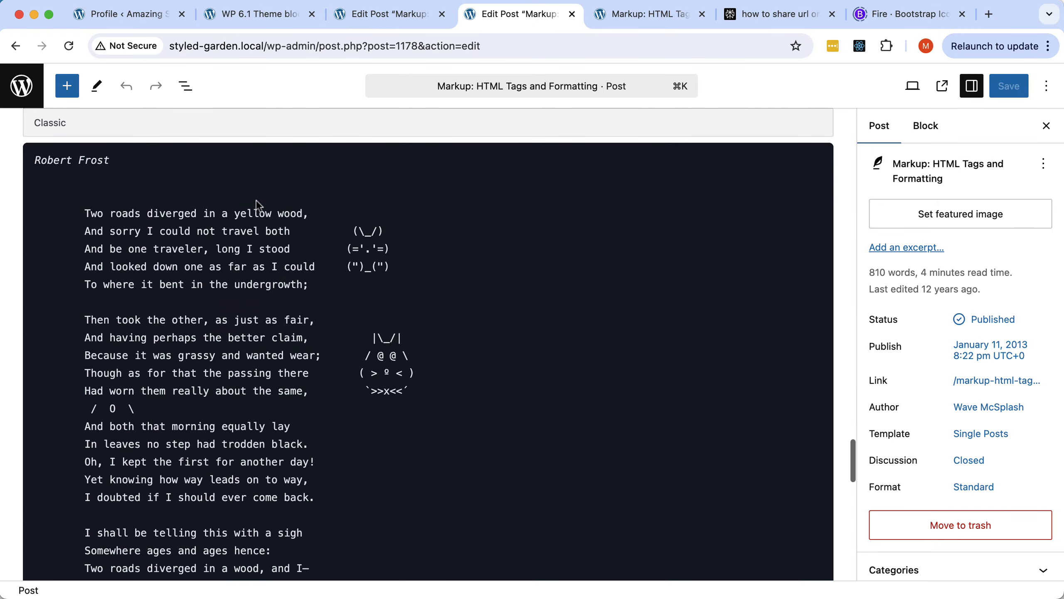
Save index.html in Pinegrow, re-export the theme, then reload the post and scroll to the poem.
key(super+Tab)
key(super+s)
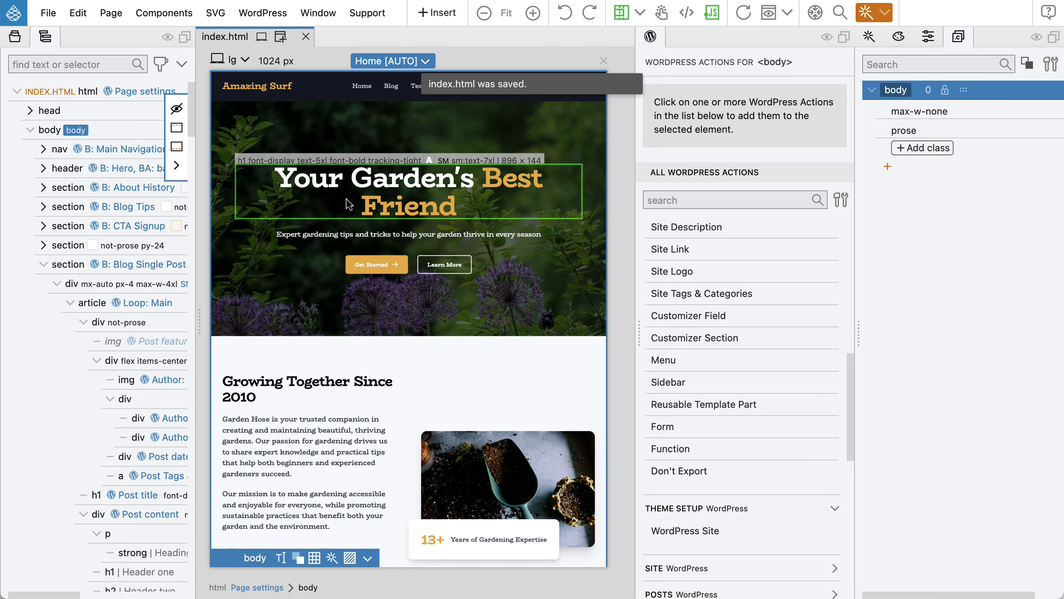
key(super+Tab)
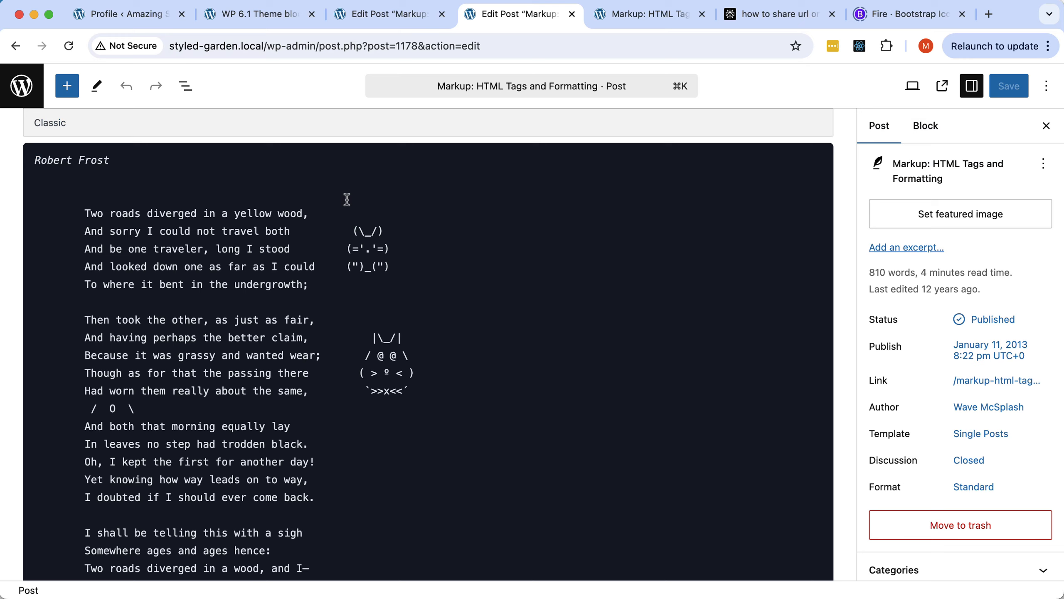
click(68, 45)
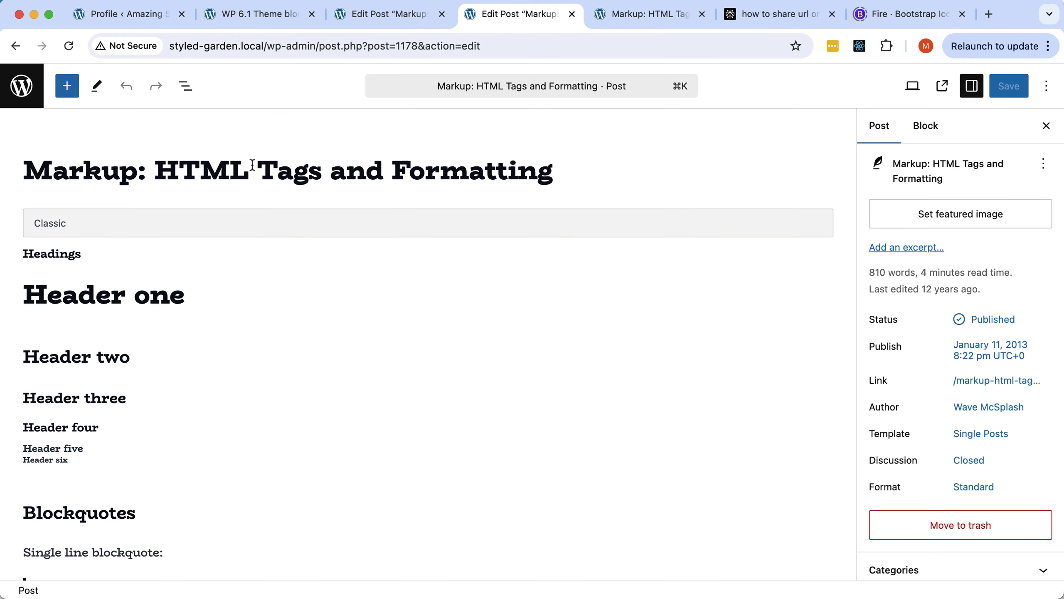
scroll(251, 168, down, 15)
scroll(292, 228, down, 20)
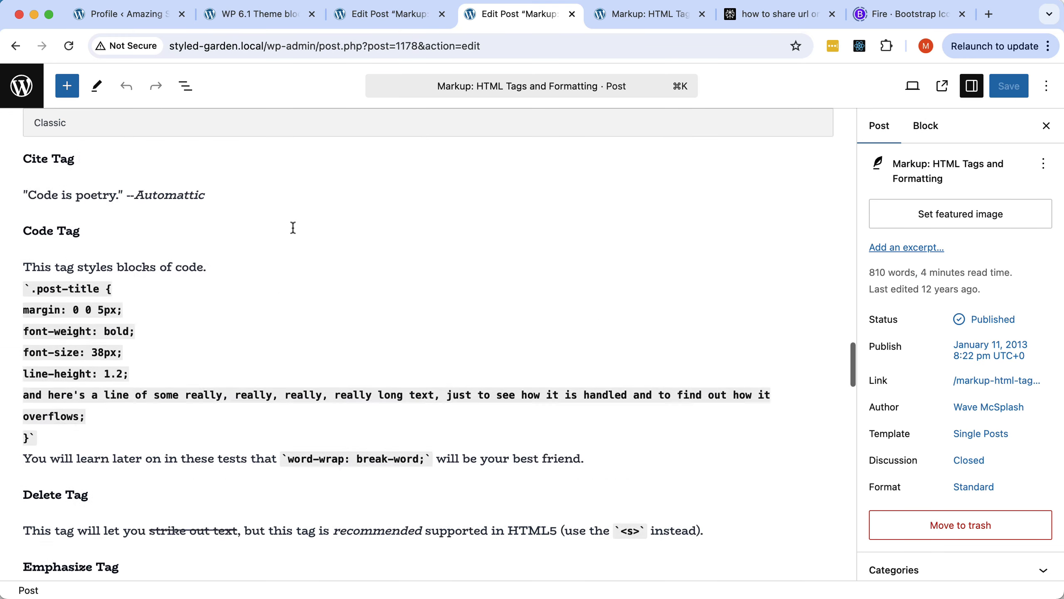
scroll(294, 228, down, 15)
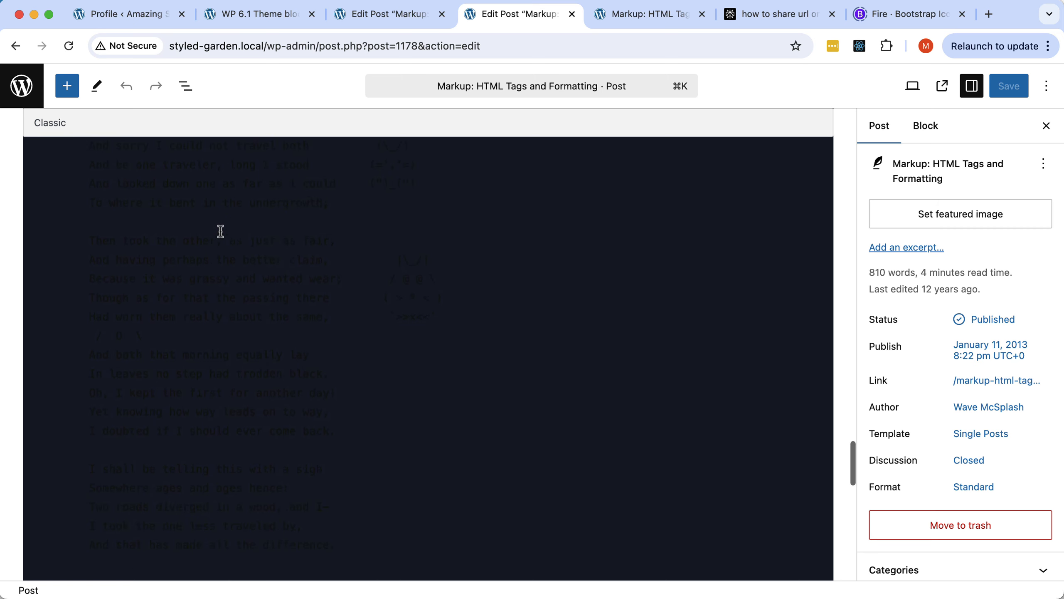
Inspect the poem text in Chrome DevTools to find its pre element styled with colour #1e1e1e.
right_click(183, 240)
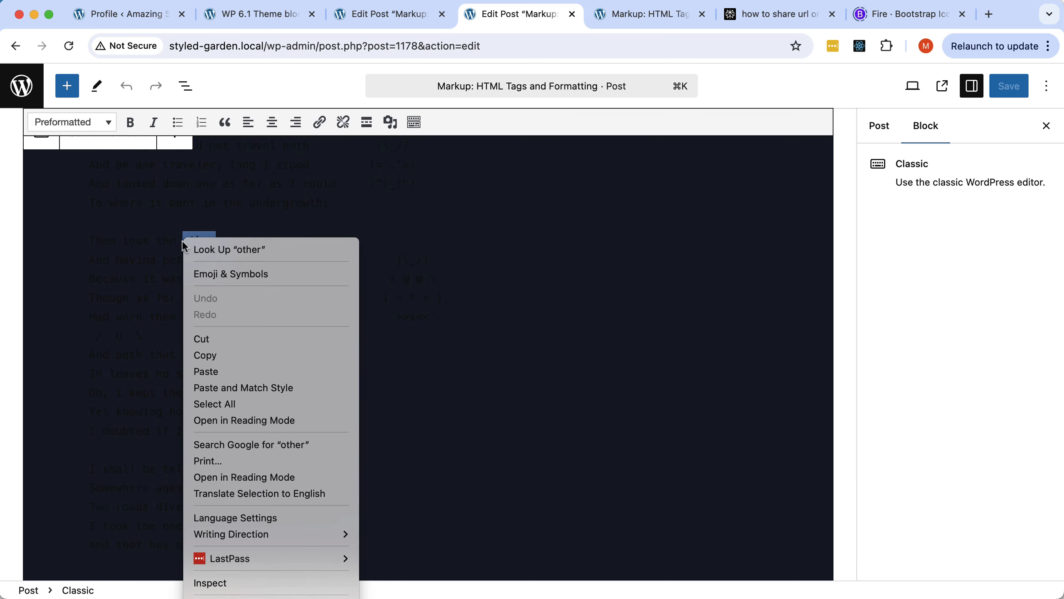
click(230, 583)
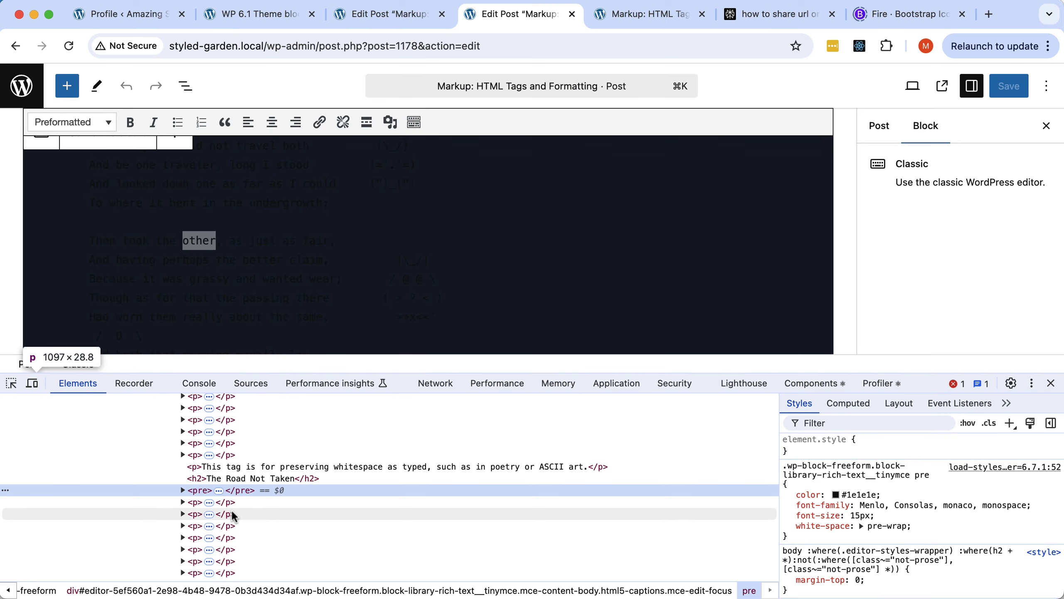
scroll(233, 515, up, 15)
scroll(233, 516, down, 5)
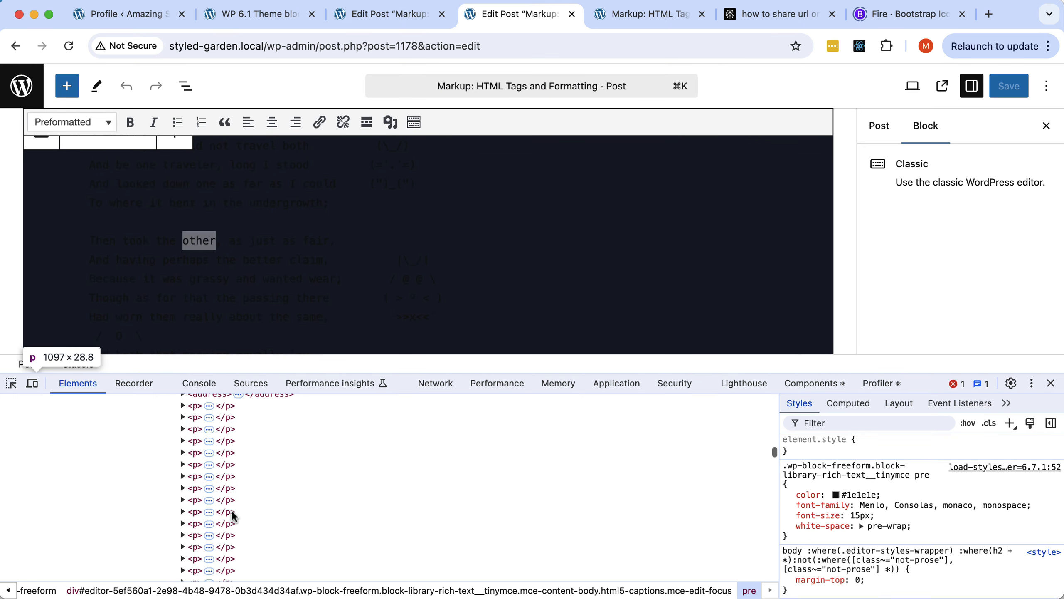
scroll(233, 516, up, 5)
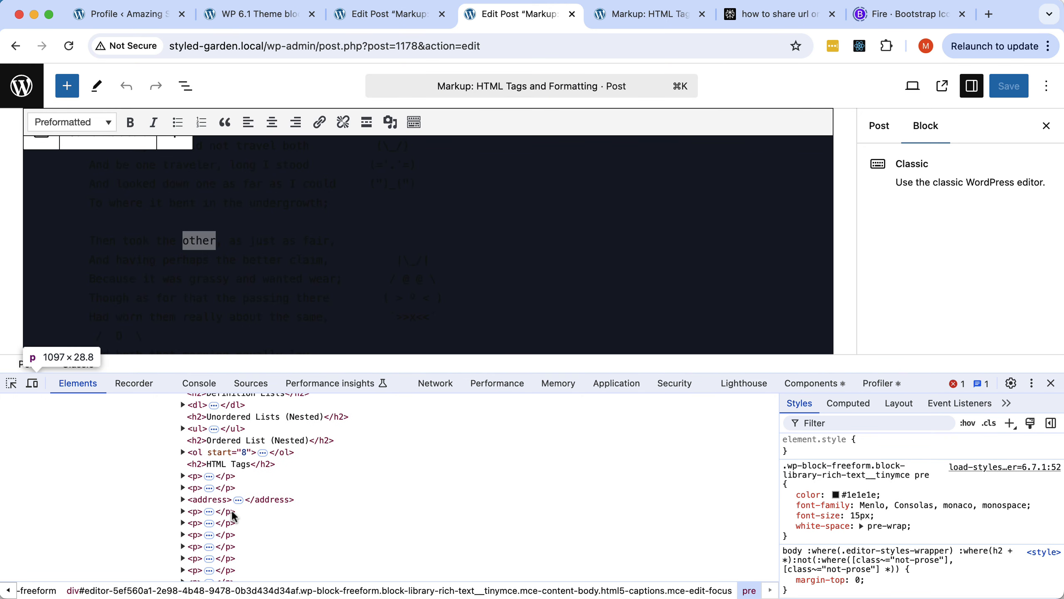
scroll(233, 515, down, 5)
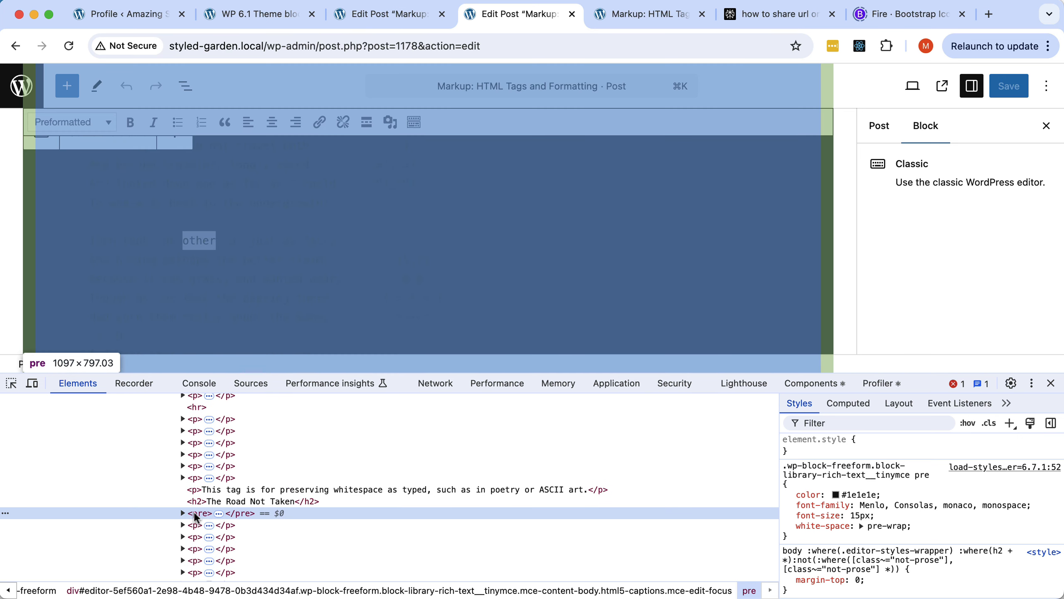
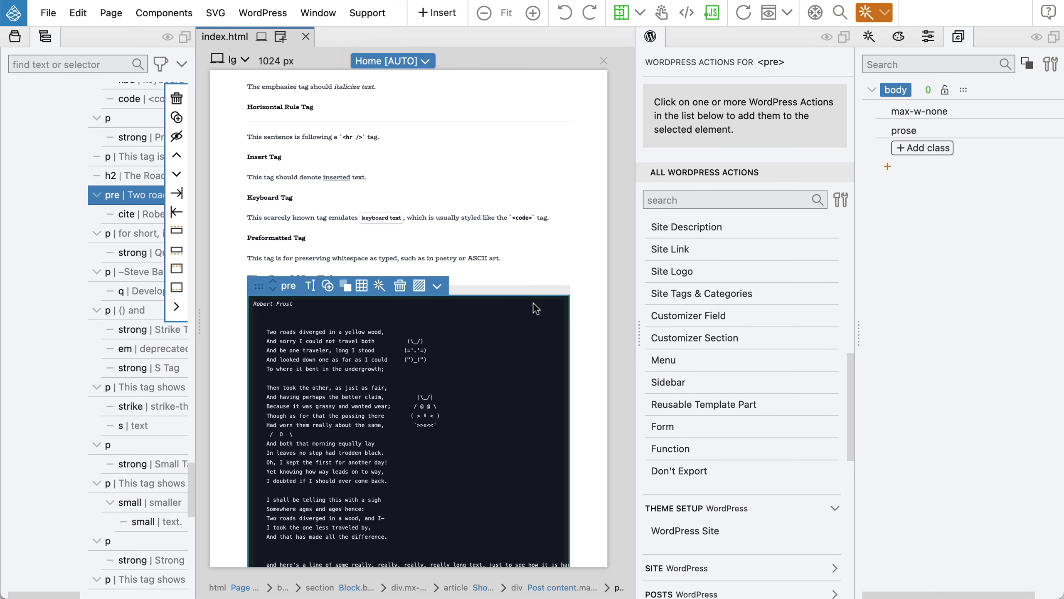
From the body style, create a new style using the 'pre – All pre elements' selector.
right_click(1020, 95)
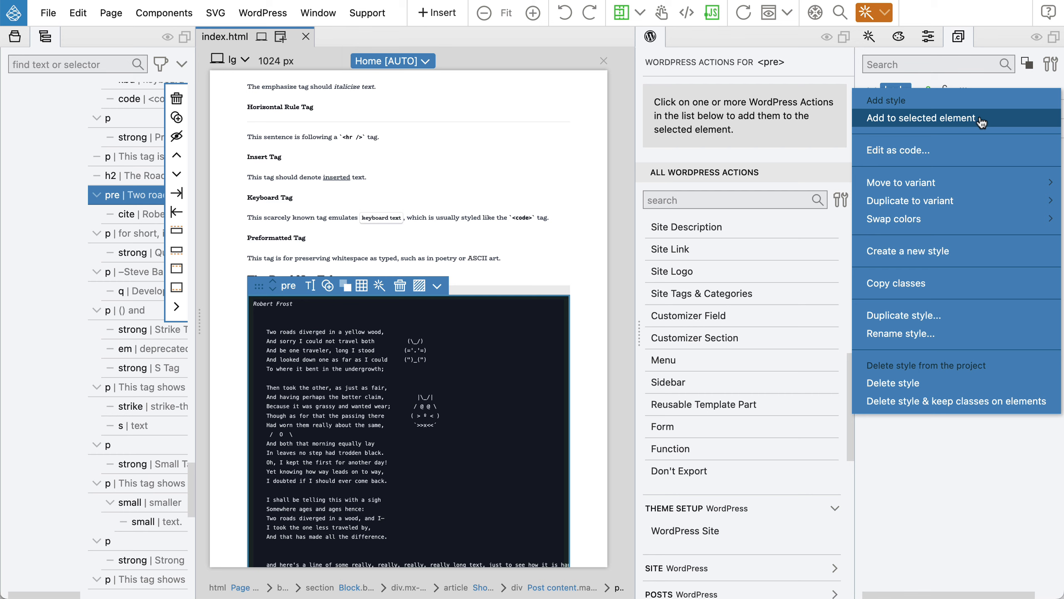
click(924, 250)
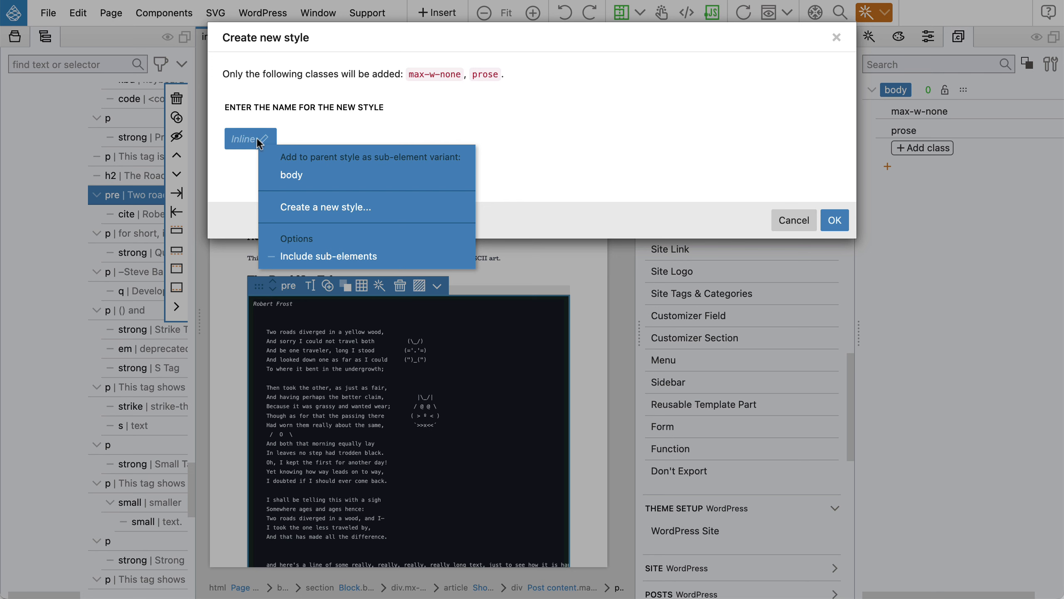
click(298, 208)
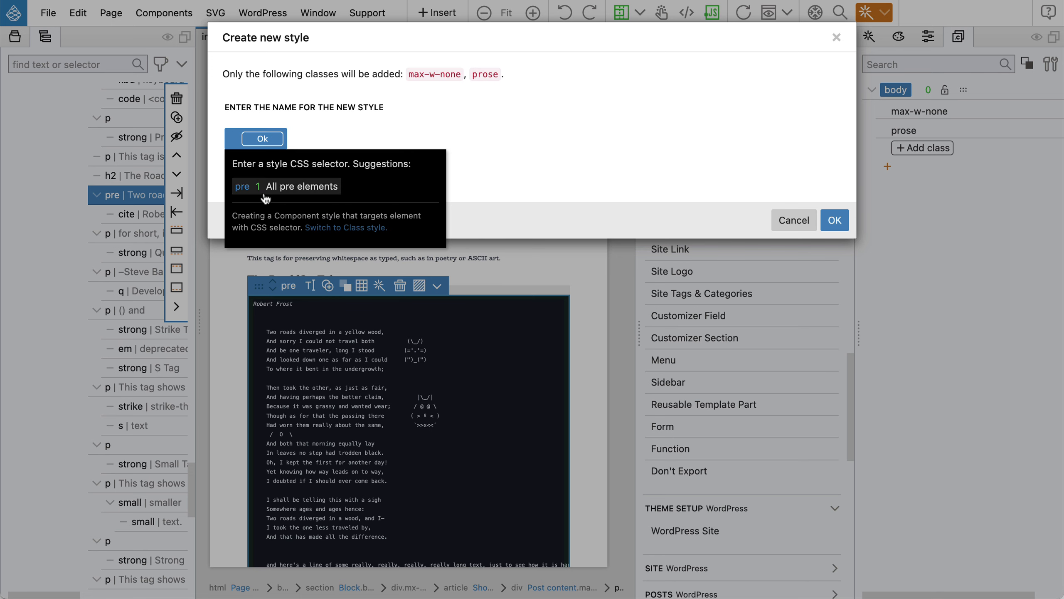
click(248, 189)
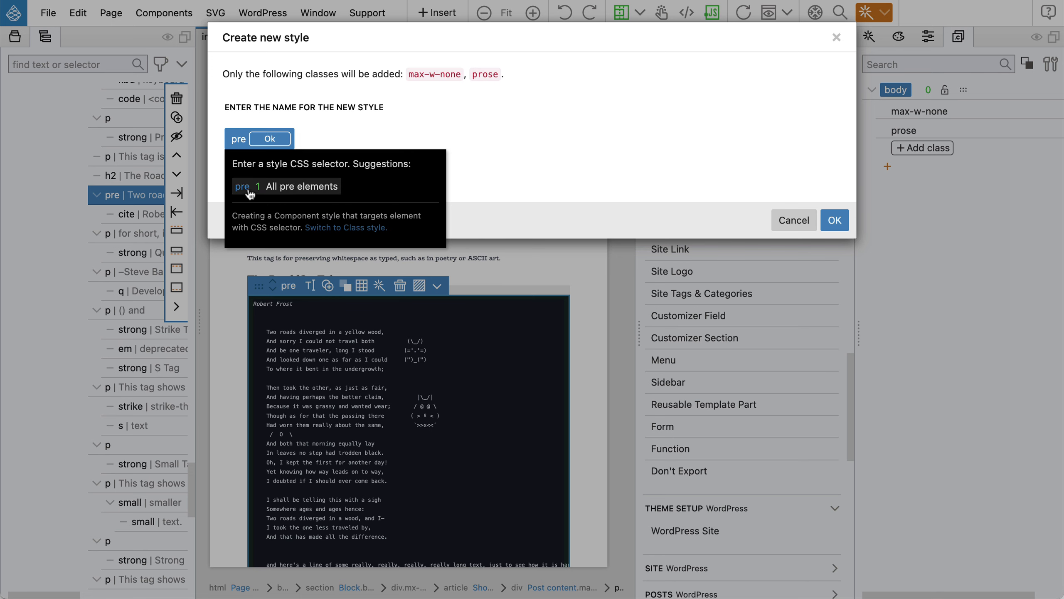
click(271, 139)
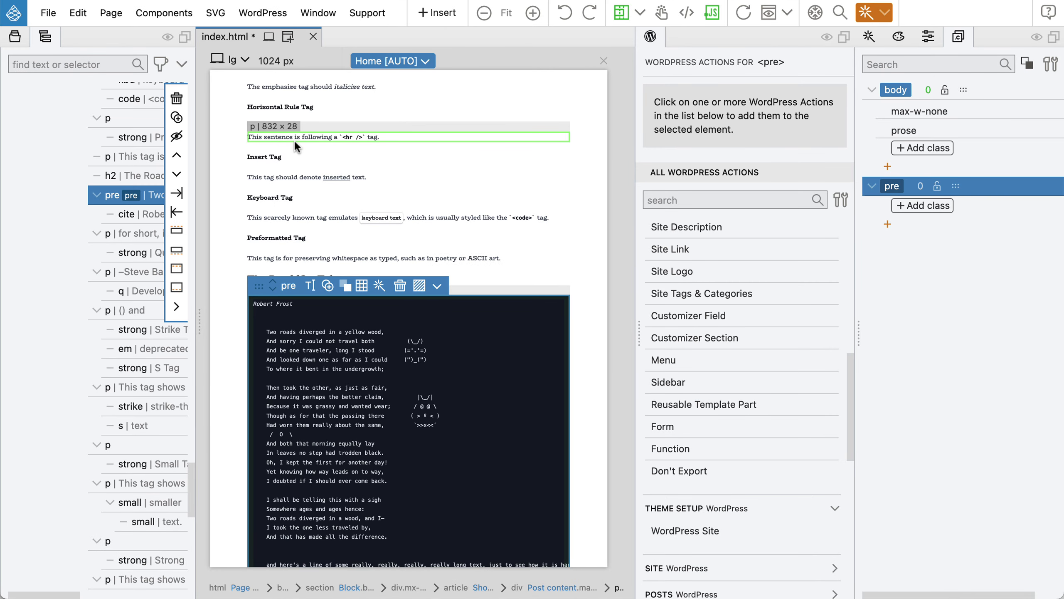
click(913, 209)
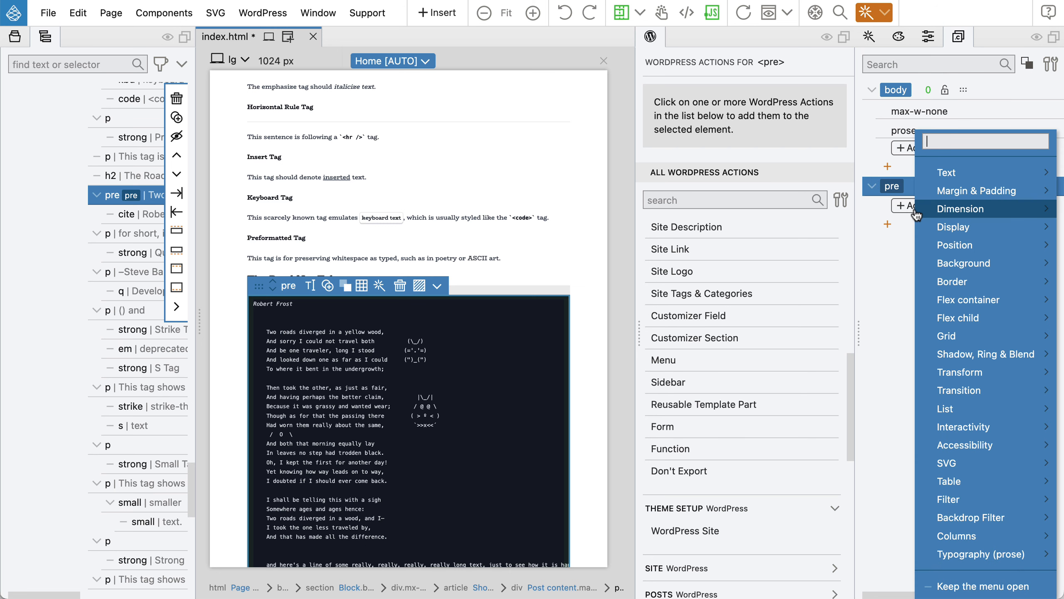
Give the pre style the text-gray-50 colour class, then save and export the theme.
mouse_move(949, 180)
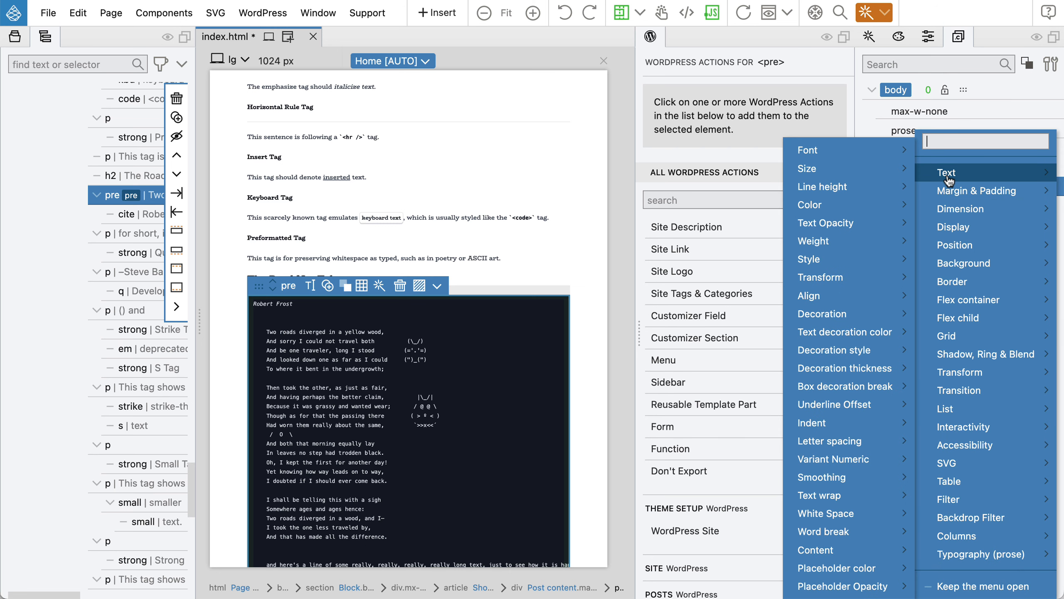
mouse_move(884, 204)
mouse_move(734, 212)
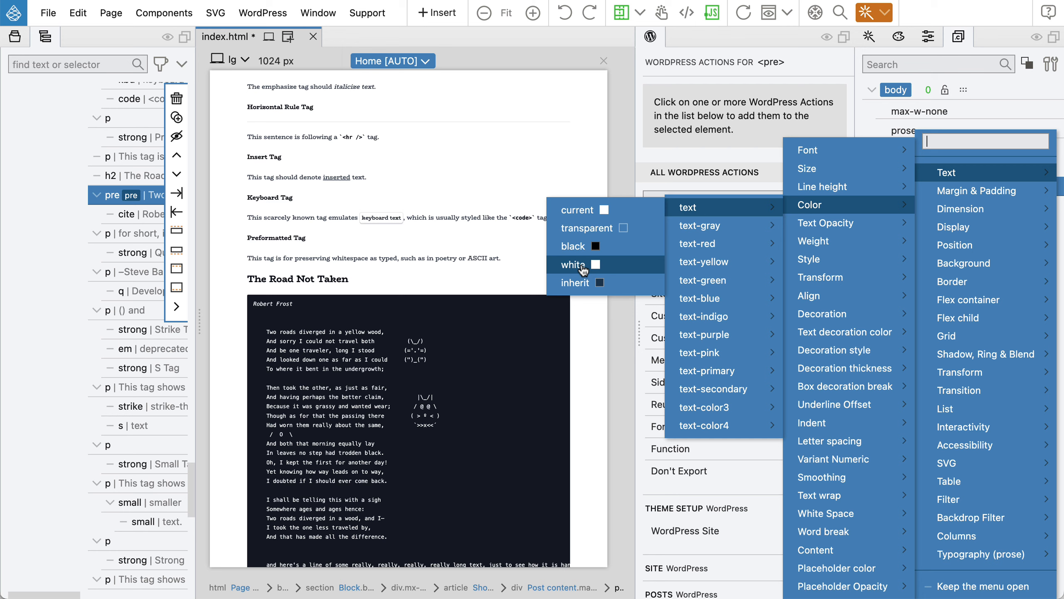
mouse_move(712, 226)
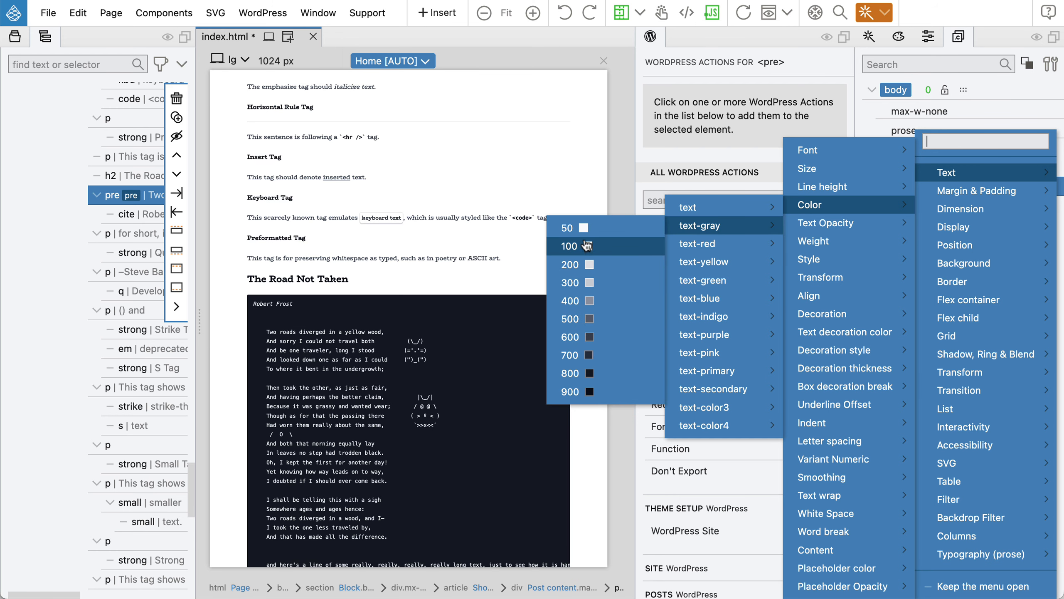
click(578, 229)
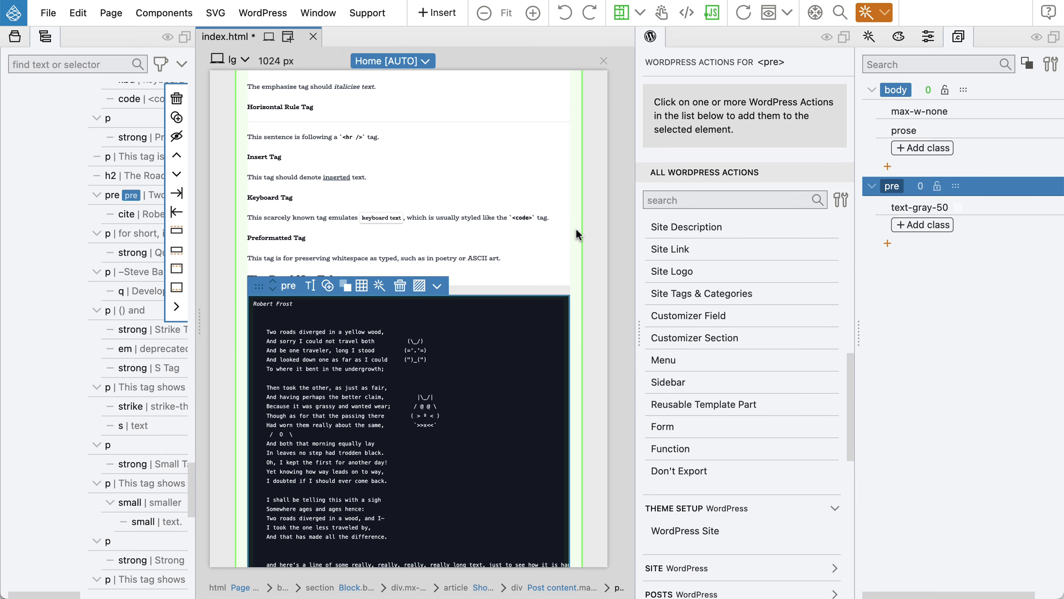
key(super+s)
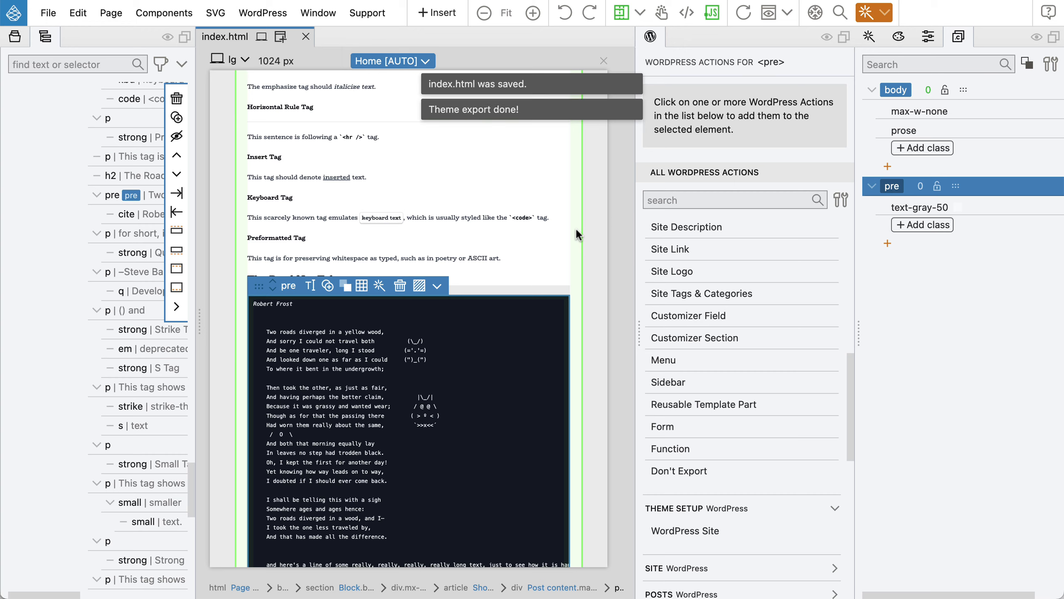
key(super+Tab)
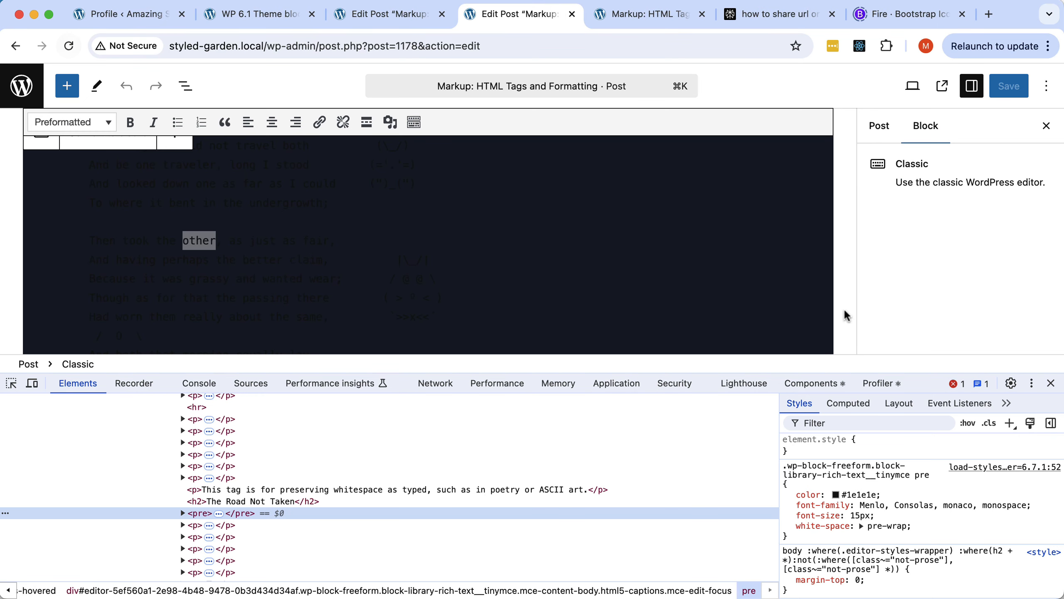
Close DevTools, reload the WordPress post and scroll down to the poem block.
click(1050, 383)
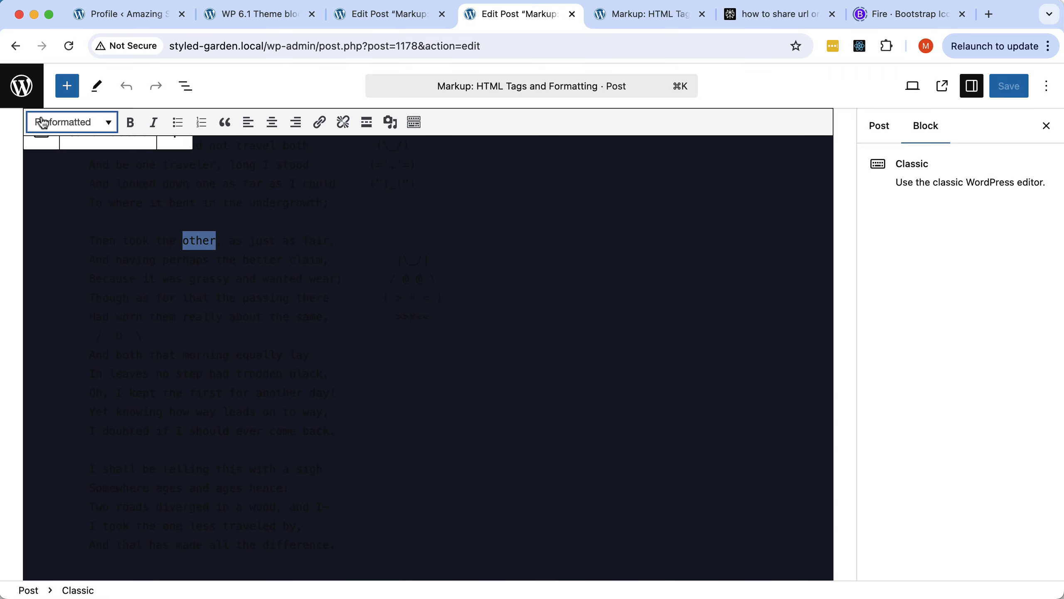
click(68, 45)
scroll(276, 307, down, 20)
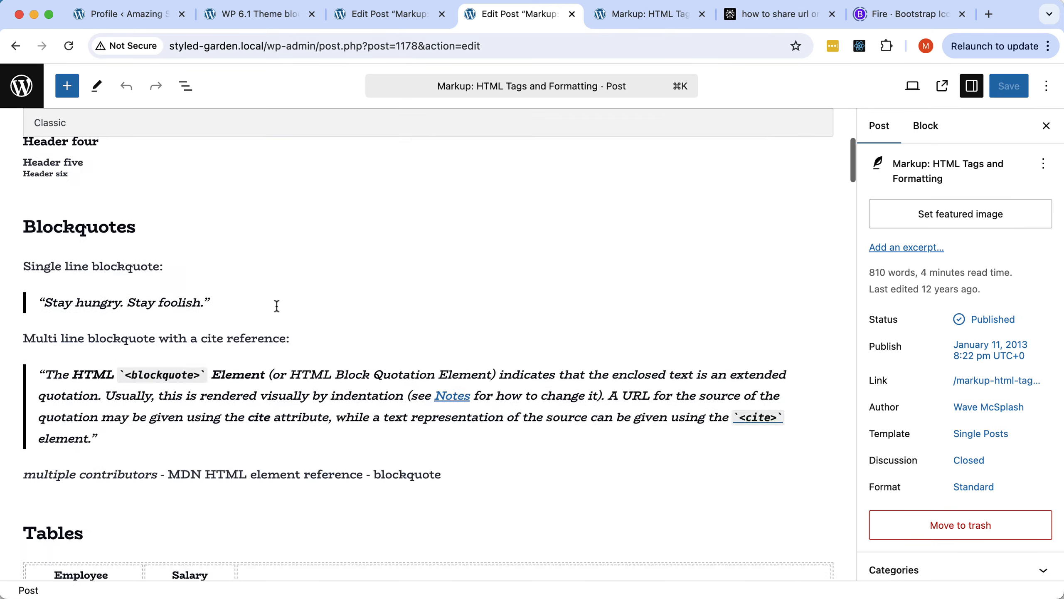
scroll(276, 307, down, 20)
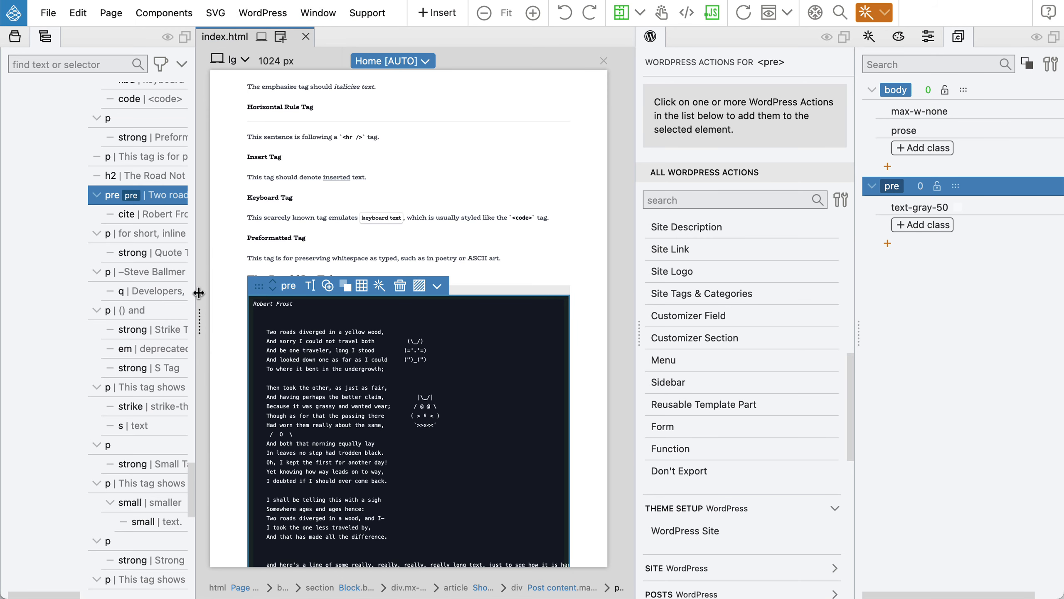
Mark the pre style's text-gray-50 as !important, save, and reload the WordPress editor.
scroll(805, 271, down, 1)
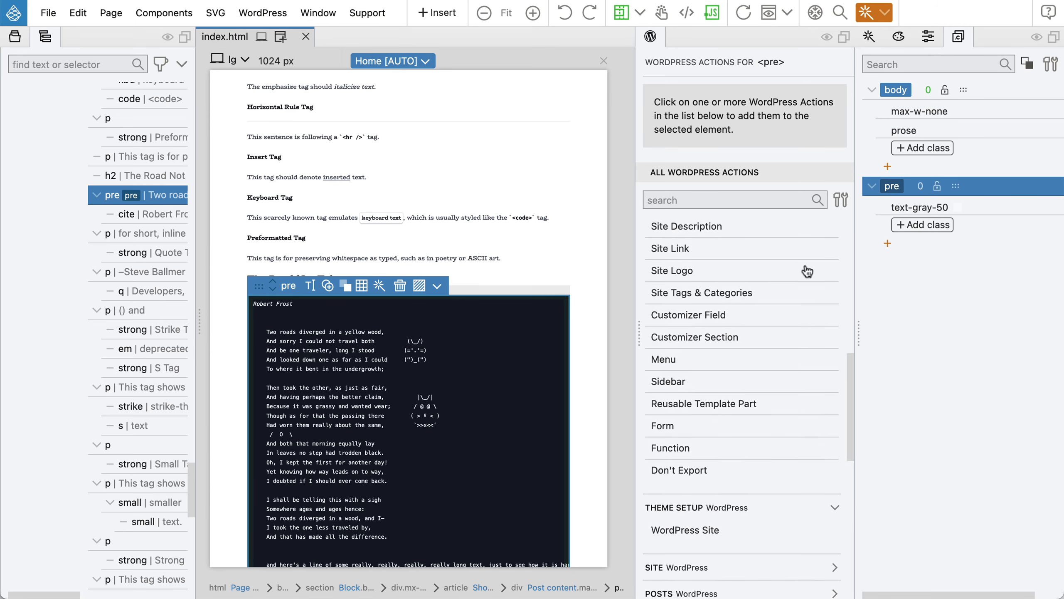
click(924, 208)
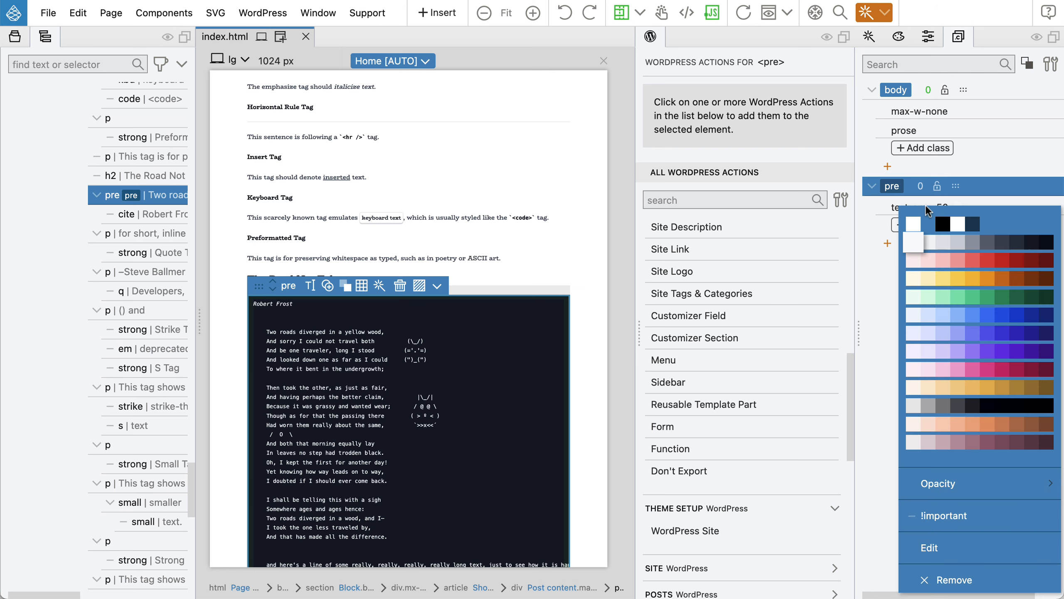
click(945, 516)
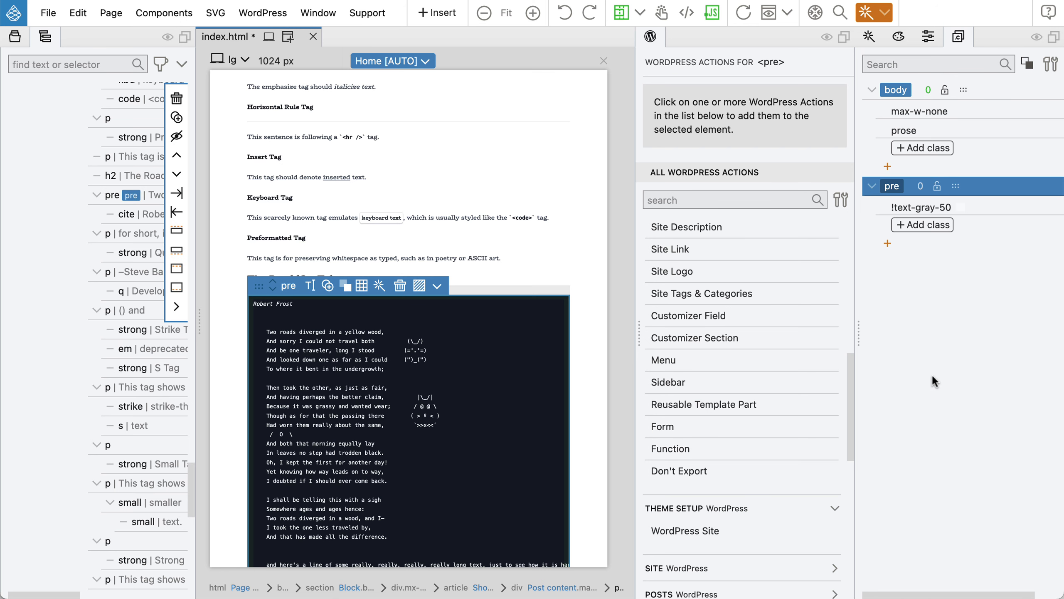
key(super+s)
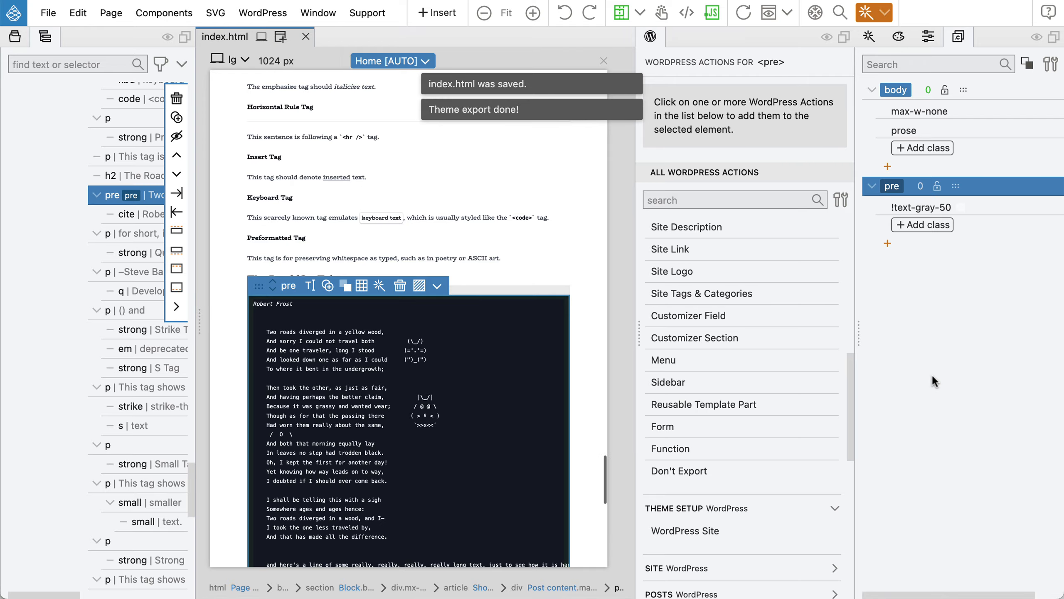
key(super+Tab)
click(68, 45)
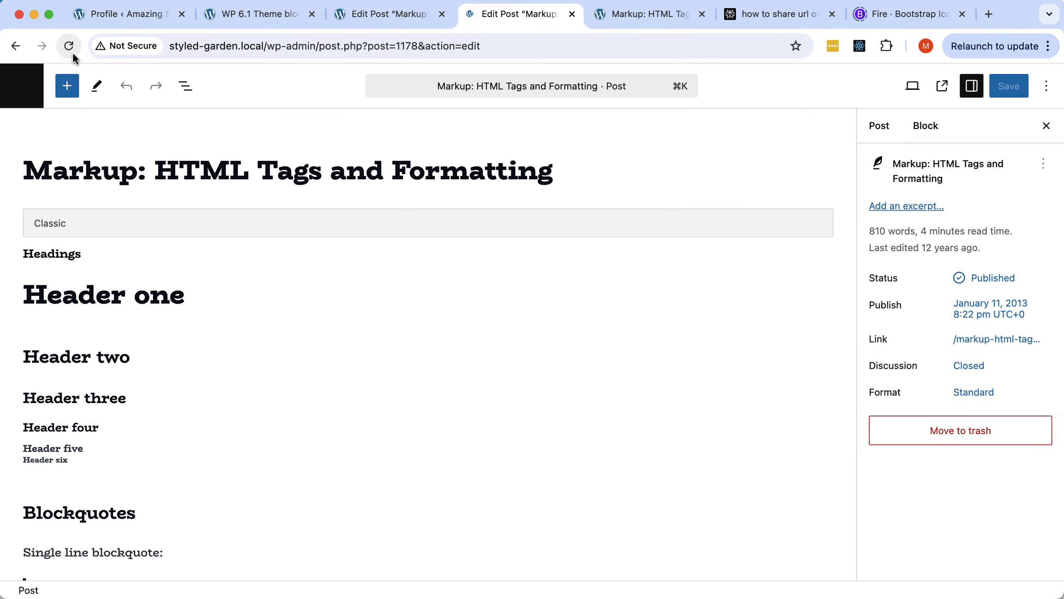
Scroll to the Road Not Taken block to check its light text, then return to Pinegrow.
scroll(349, 306, down, 20)
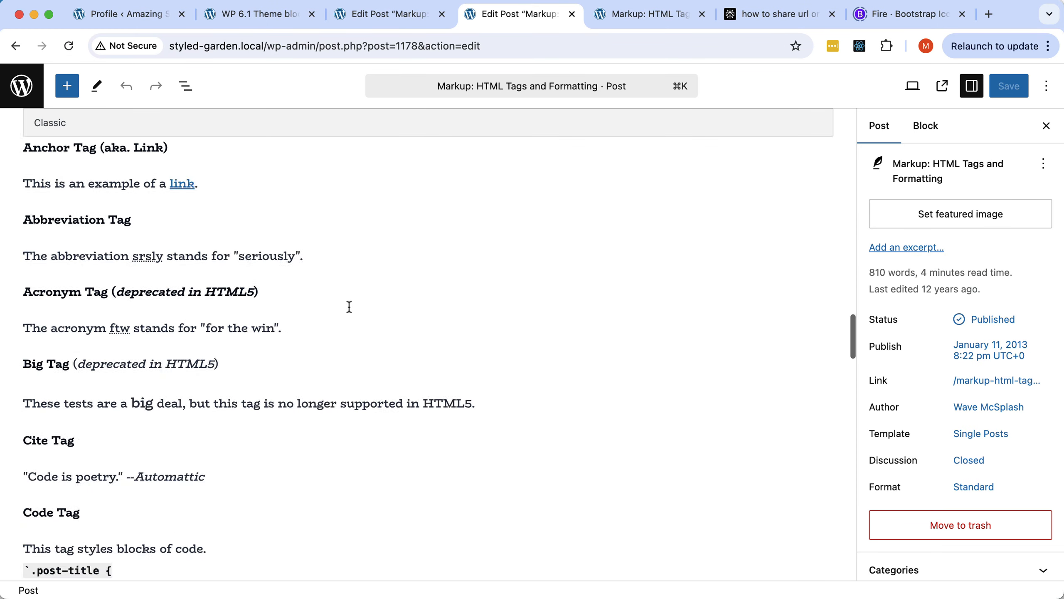
scroll(349, 307, down, 20)
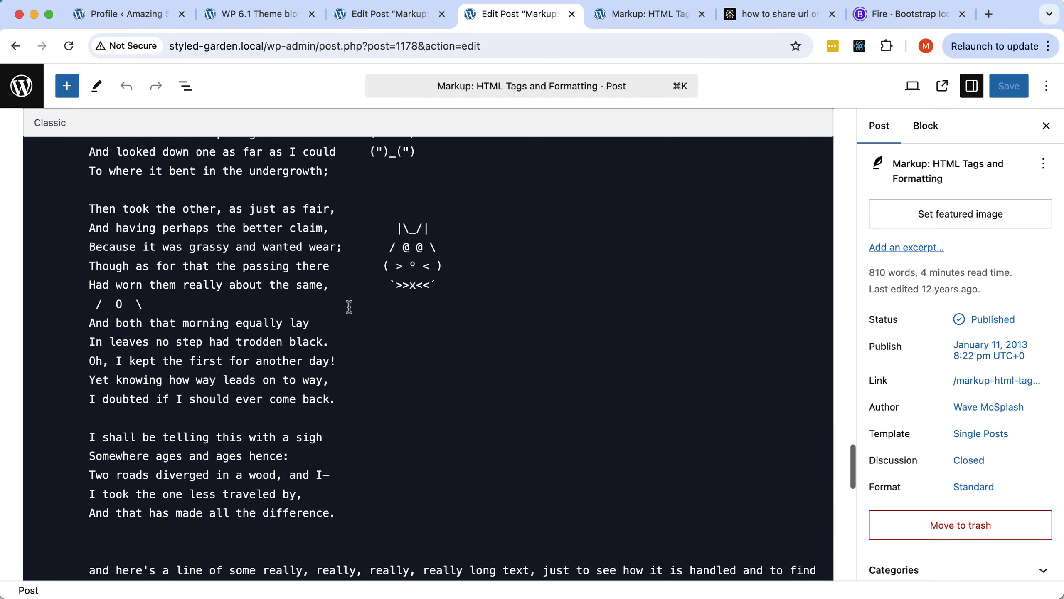
scroll(353, 307, down, 5)
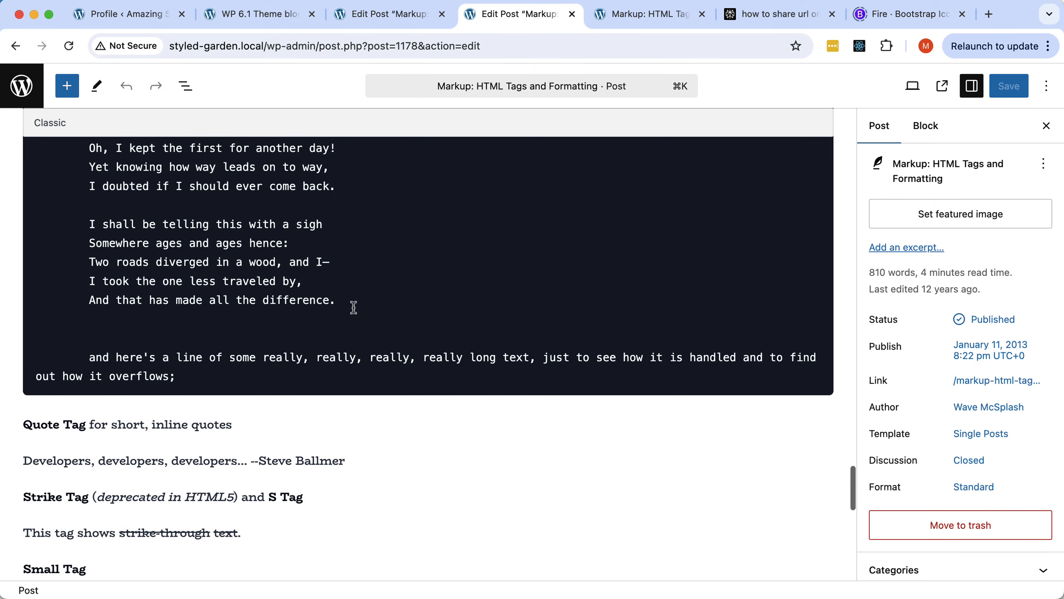
scroll(353, 307, up, 10)
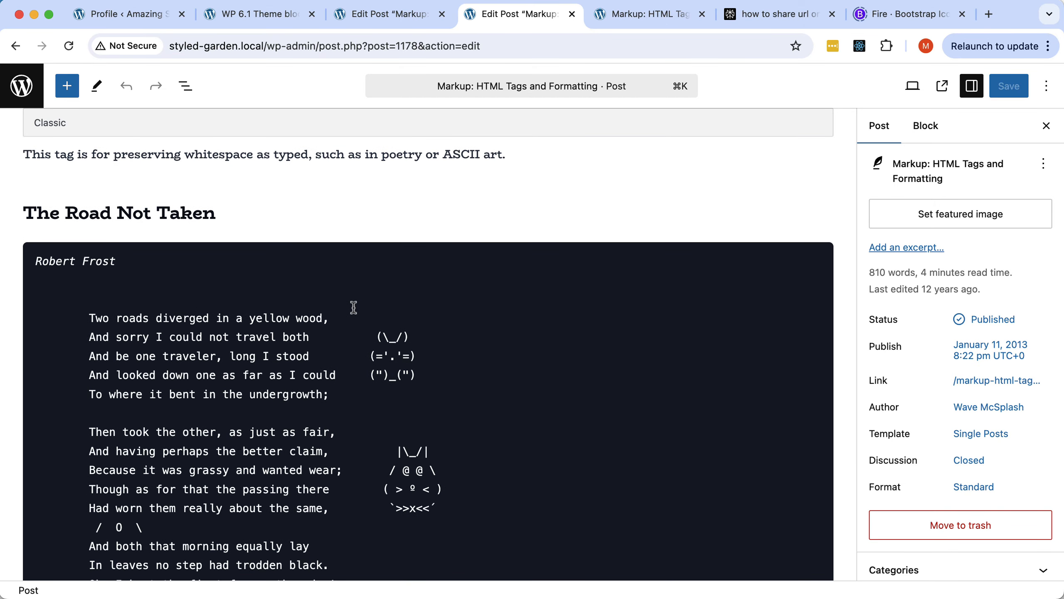
key(super+Tab)
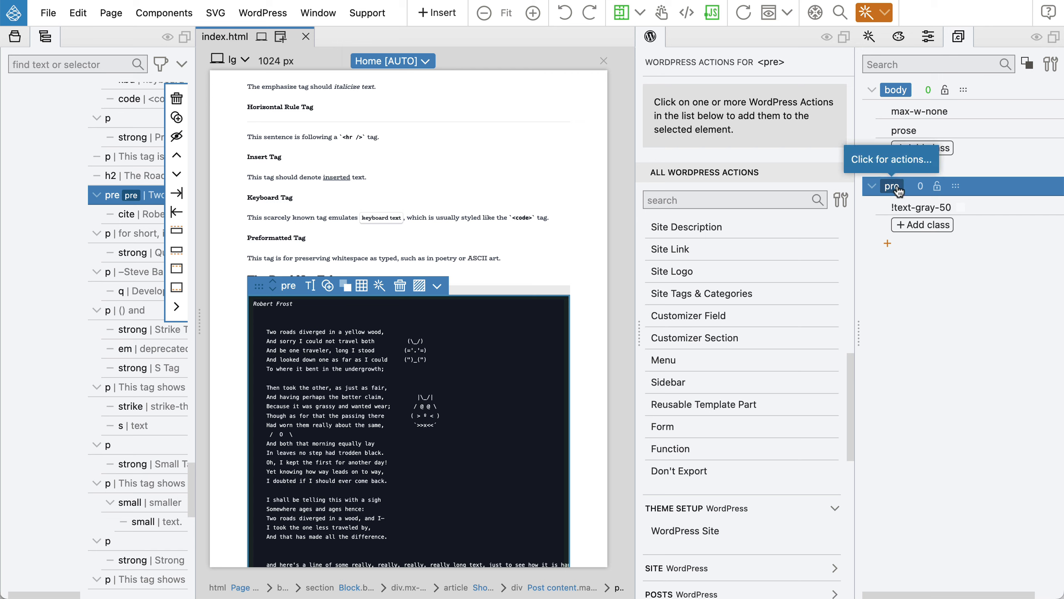
Add a WordPress wp-in-block-editor variant to the pre style.
click(887, 246)
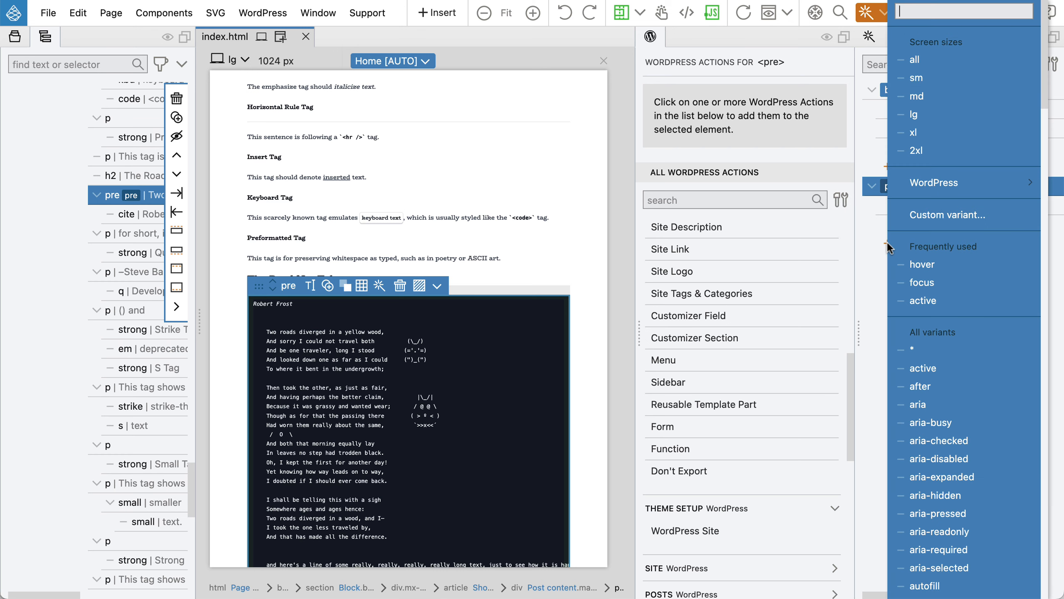
mouse_move(936, 187)
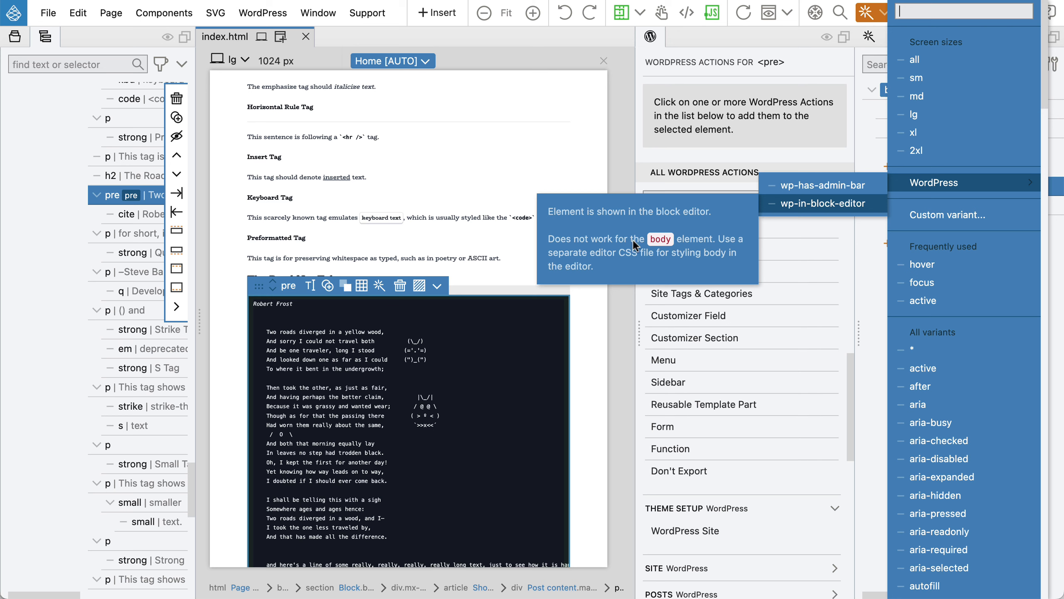
click(796, 210)
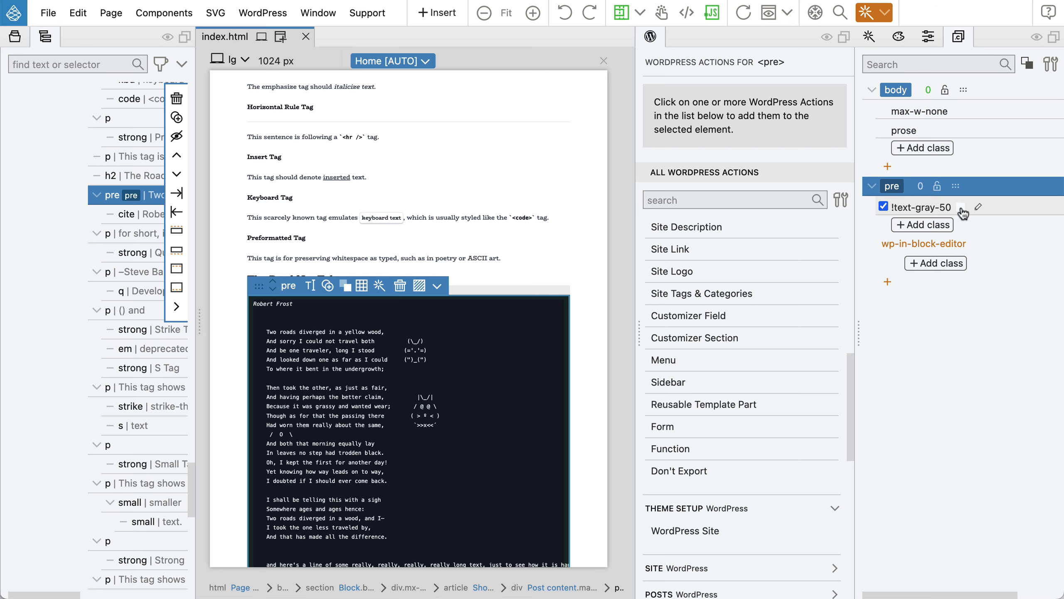
Copy the pre classes into the wp-in-block-editor variant and disable the general !text-gray-50.
right_click(927, 209)
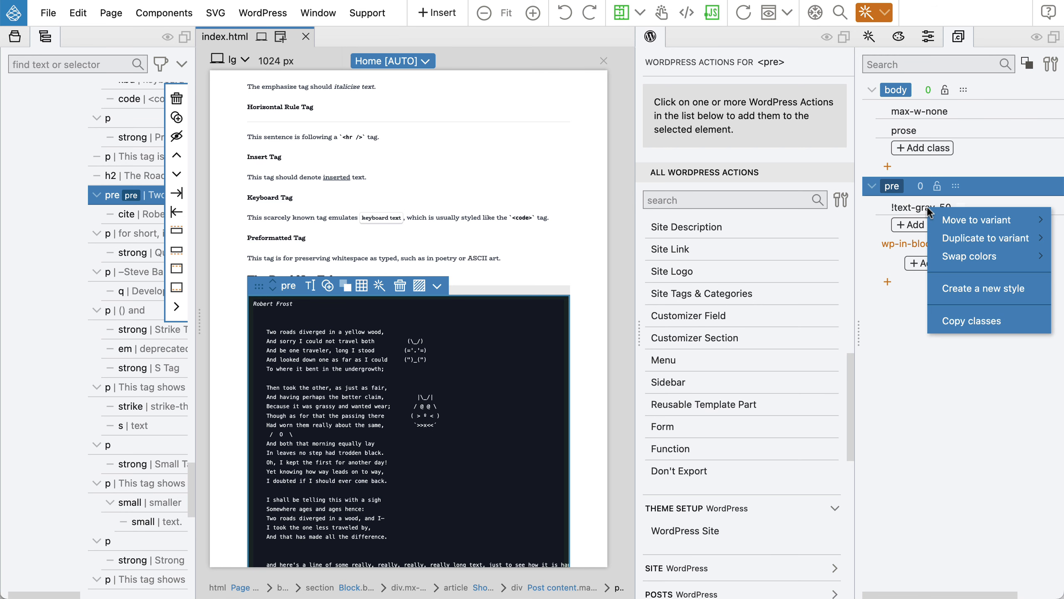
mouse_move(947, 219)
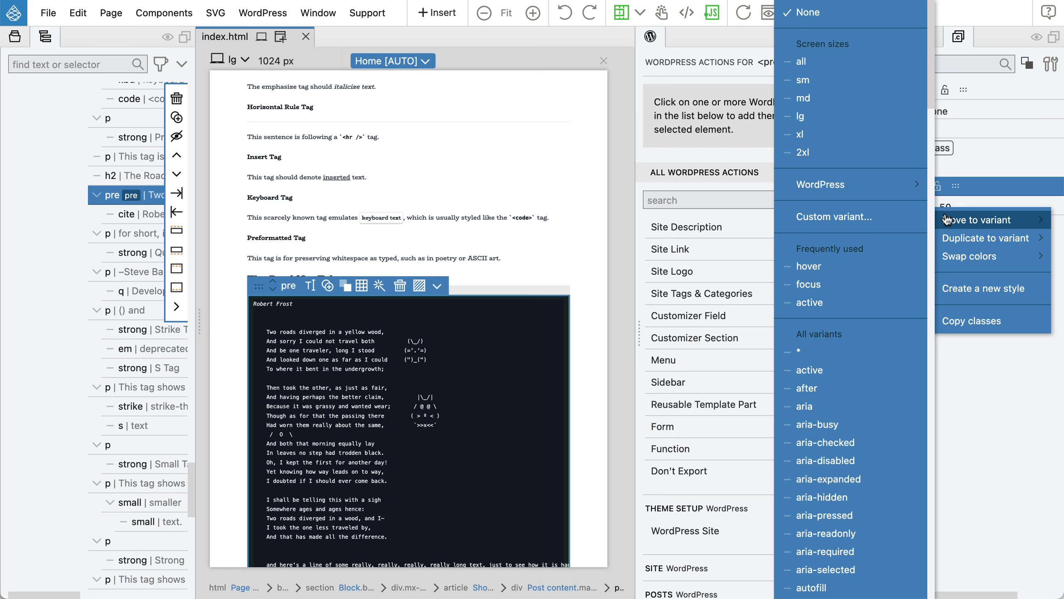
click(964, 321)
right_click(956, 250)
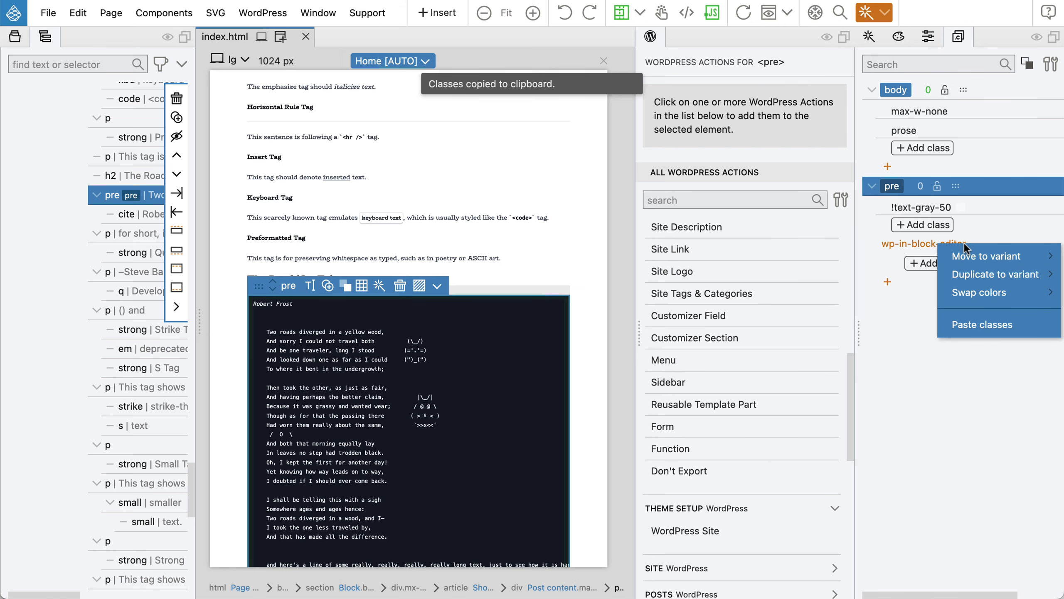
click(967, 336)
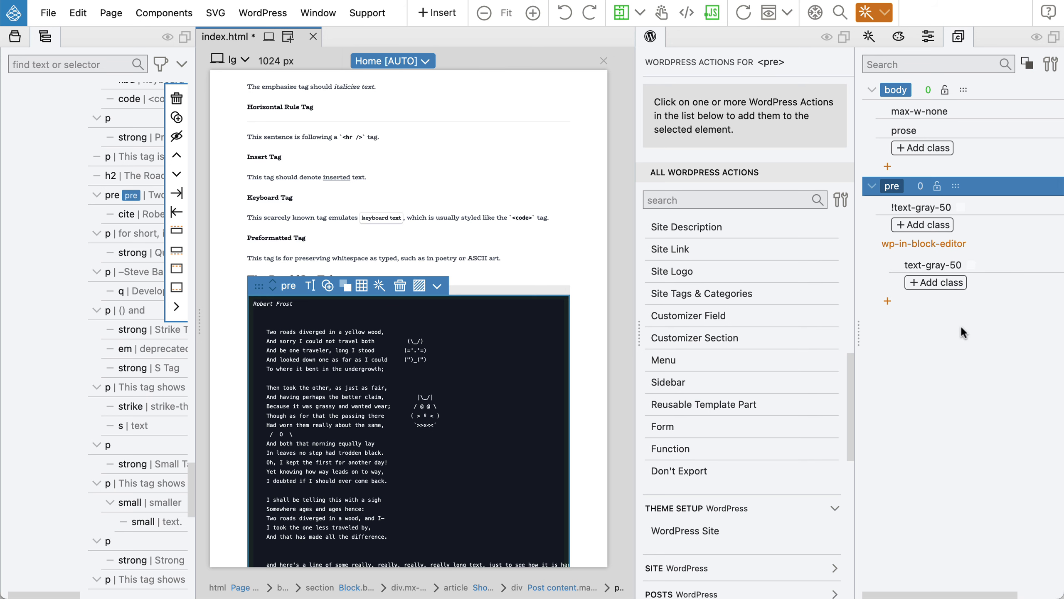
mouse_move(886, 210)
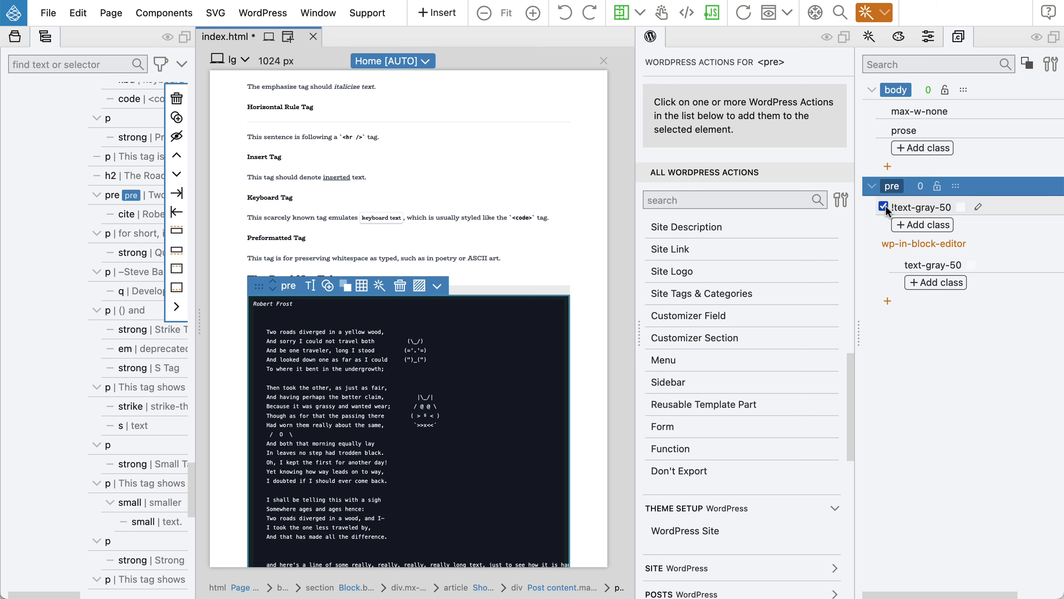
click(884, 206)
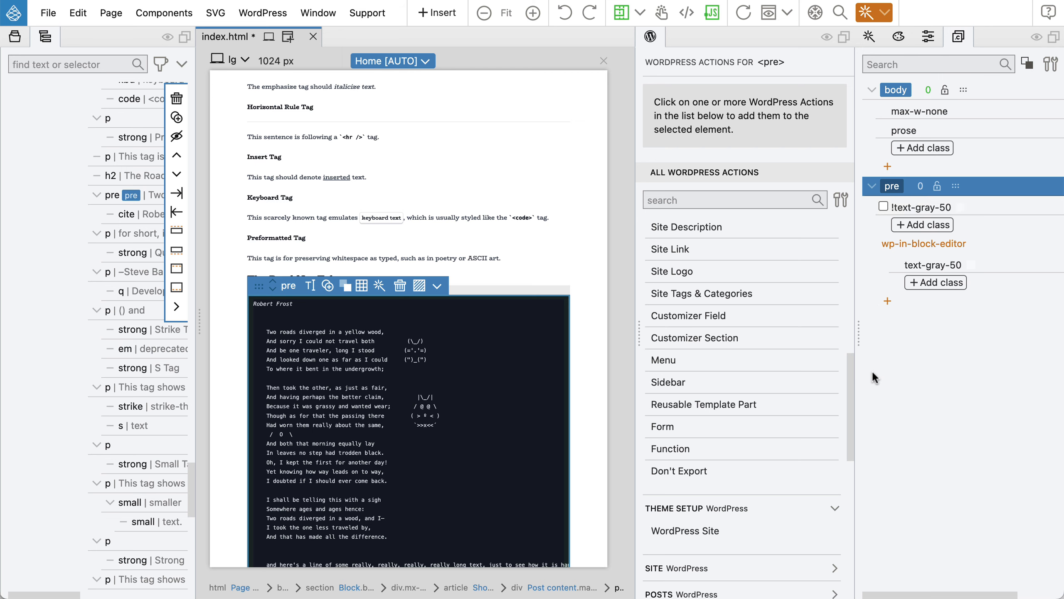
Save, then reload the WordPress post and scroll down to check the poem colour.
key(cmd+s)
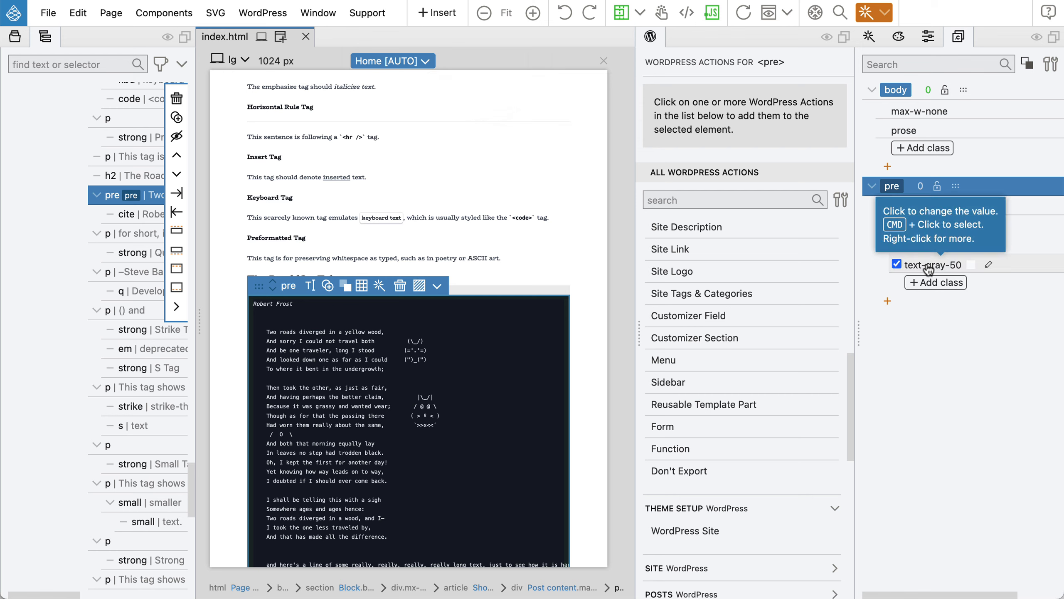
key(cmd+Tab)
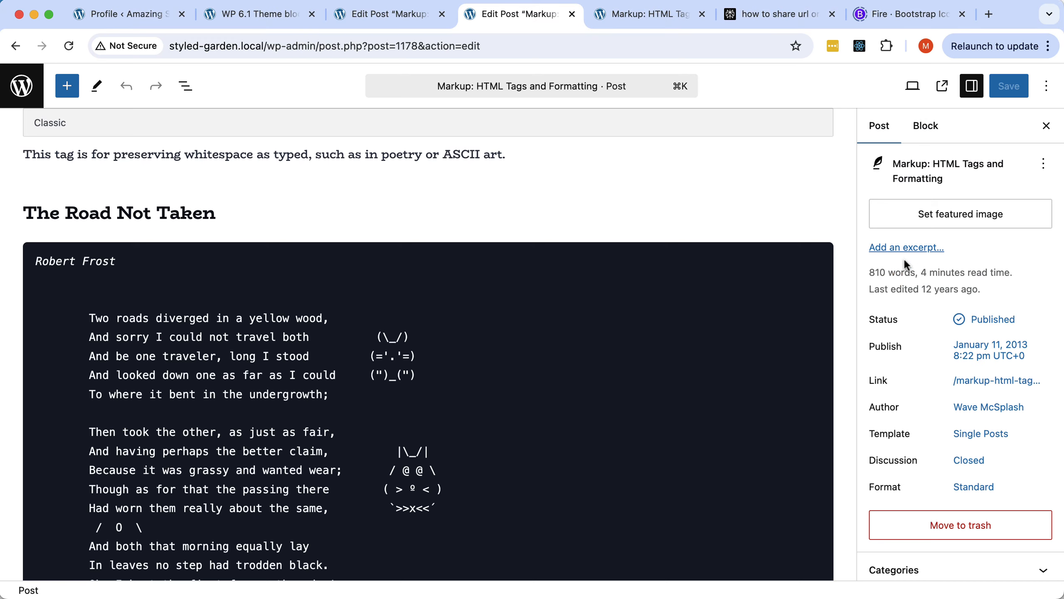
click(67, 46)
scroll(285, 361, down, 15)
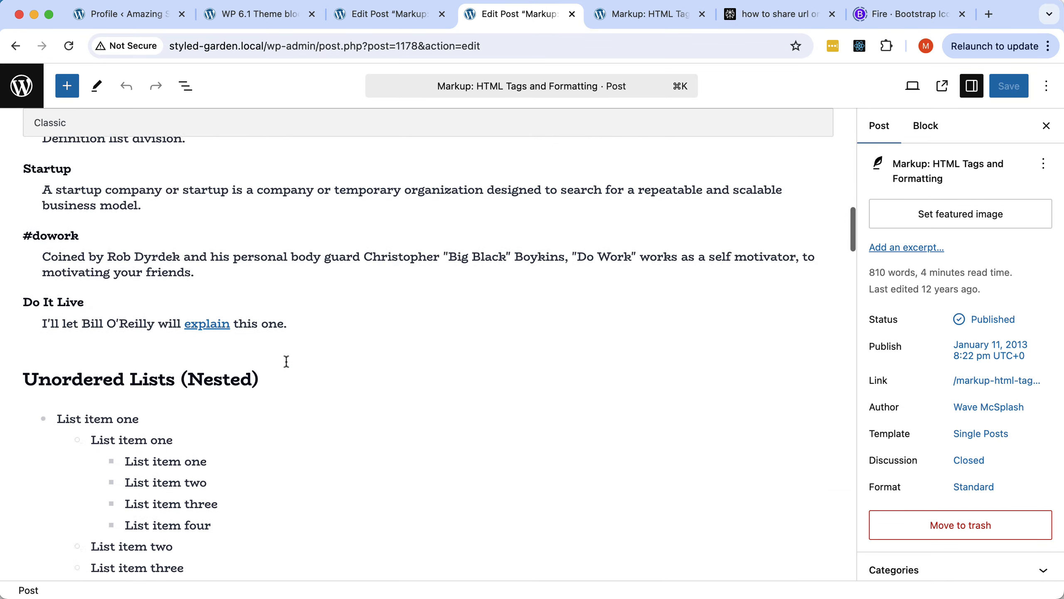
scroll(286, 361, down, 20)
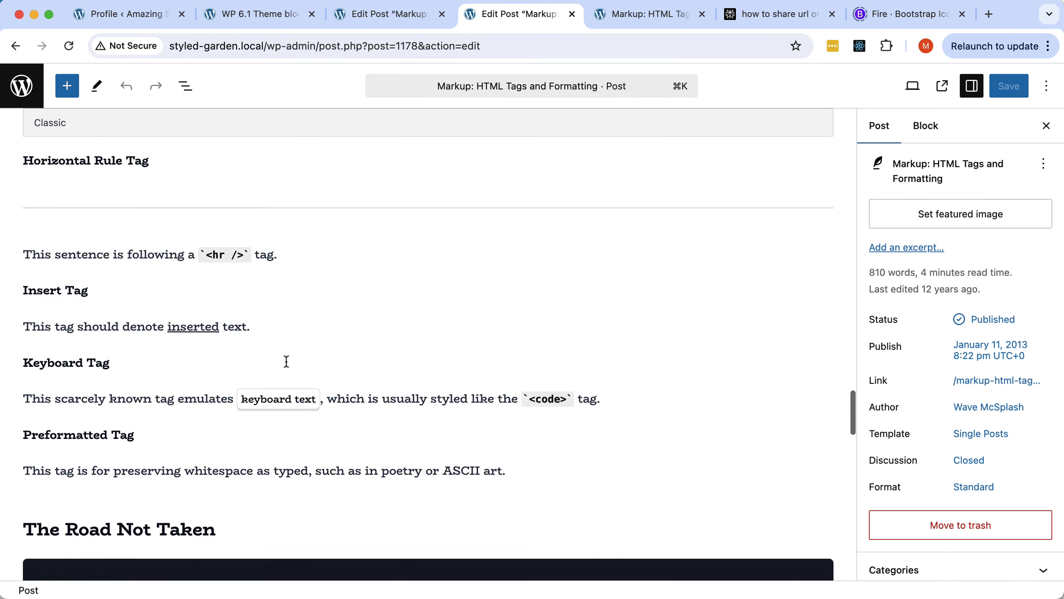
scroll(286, 362, down, 12)
Check the block-editor text-gray-50 class, save again and reload the WordPress post.
key(super+Tab)
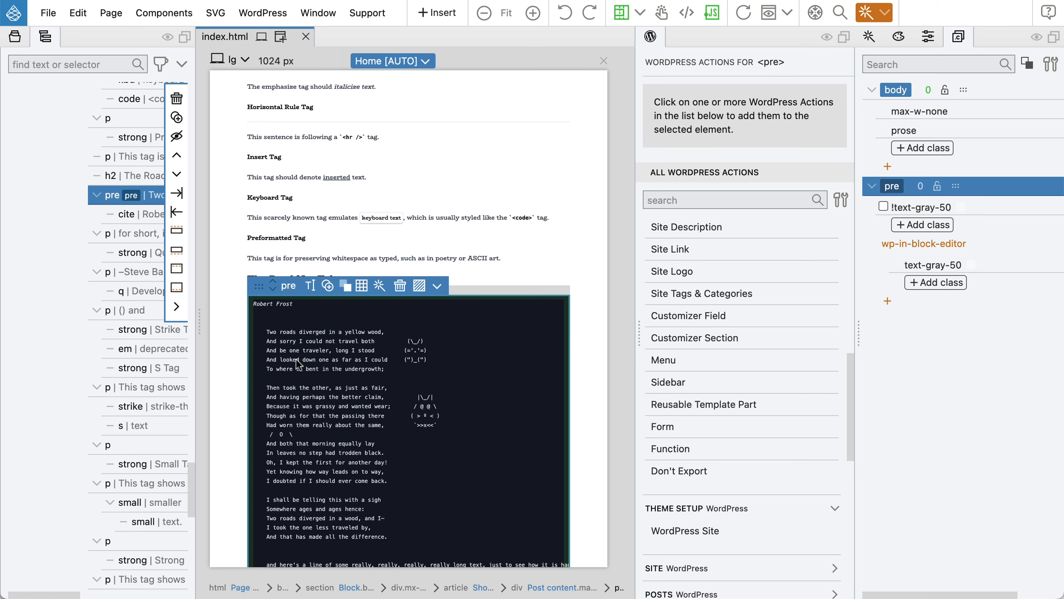
click(934, 265)
click(934, 266)
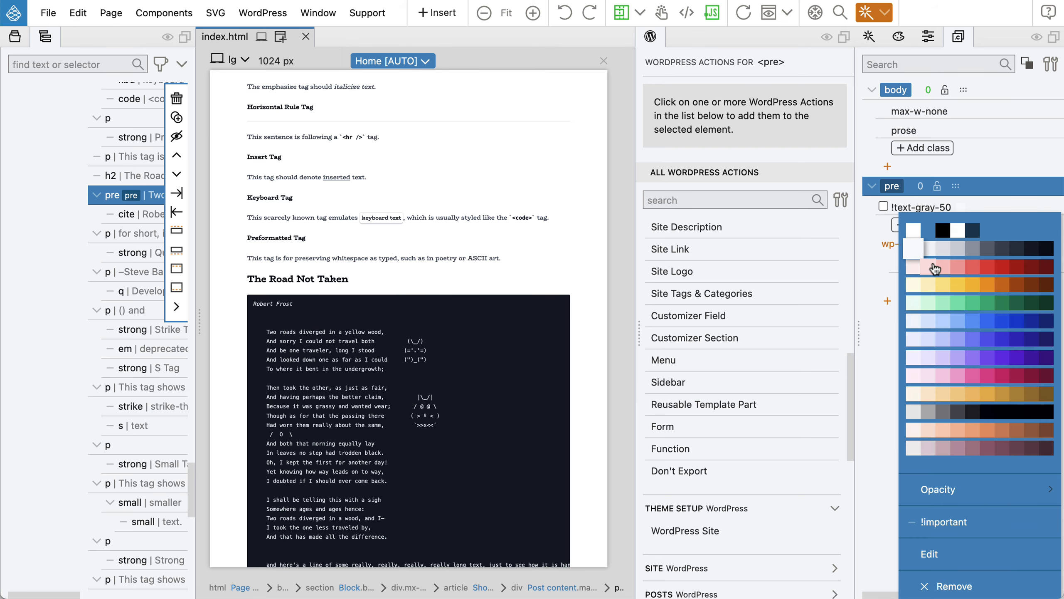
click(949, 522)
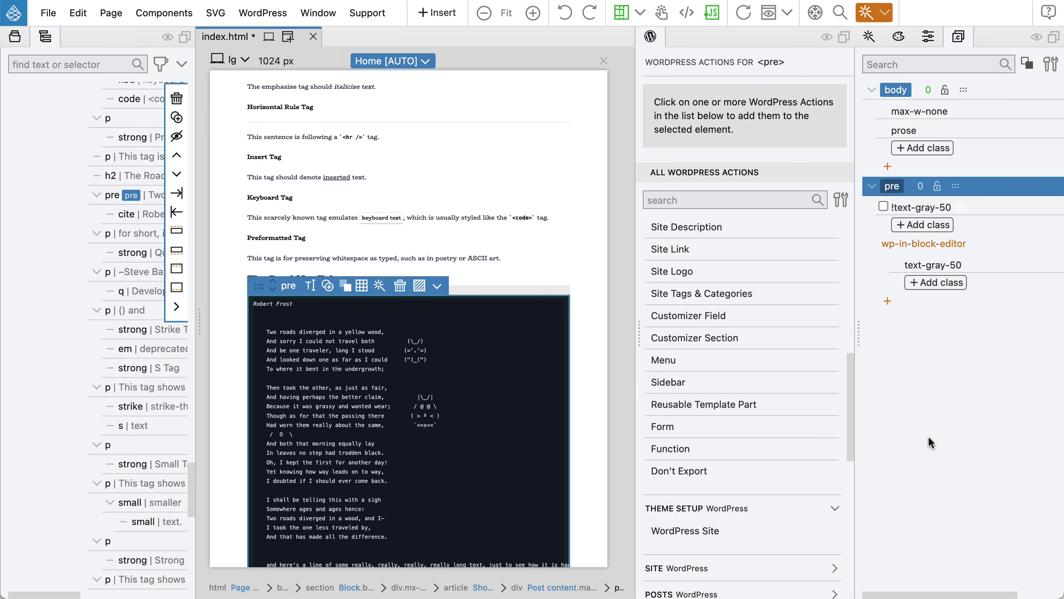
key(super+s)
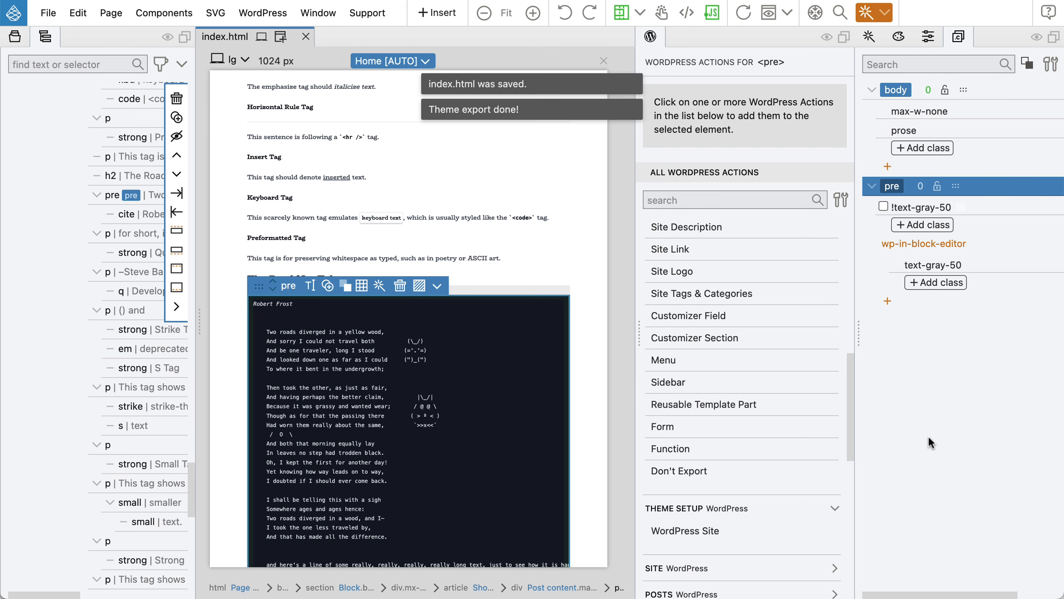
key(super+Tab)
key(super+r)
scroll(326, 272, down, 20)
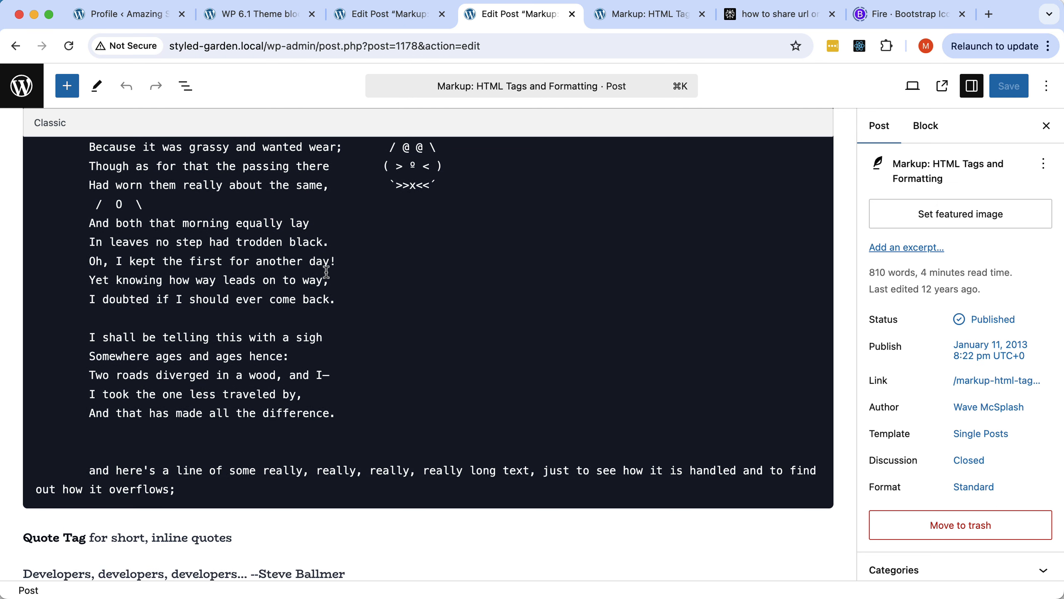
Return to Pinegrow after confirming the poem's light text in WordPress.
key(super+Tab)
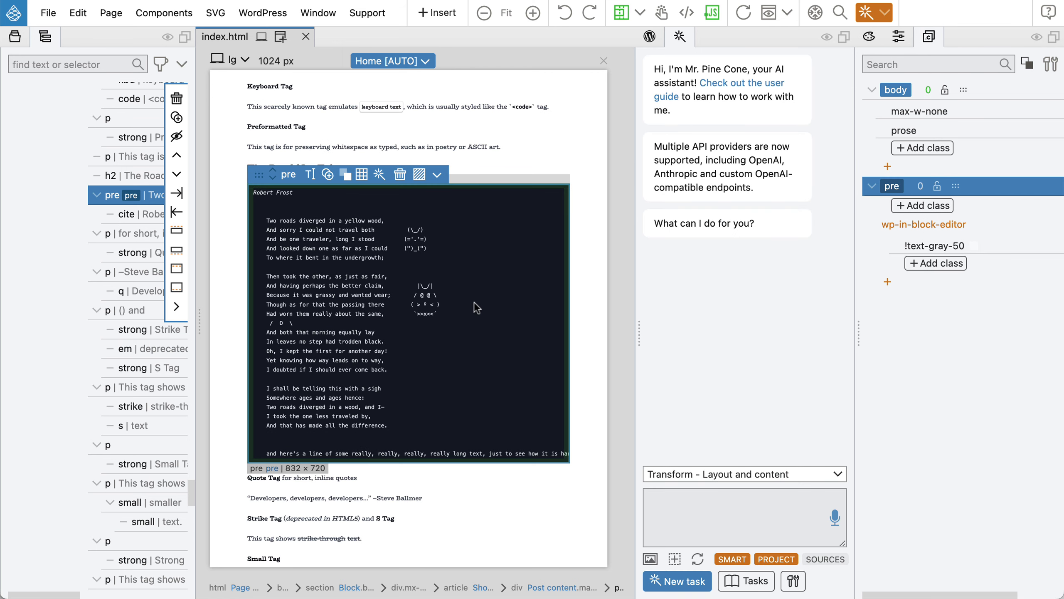
Select the whole Employee/Salary table in the Tables section via the element tree.
scroll(474, 301, up, 4)
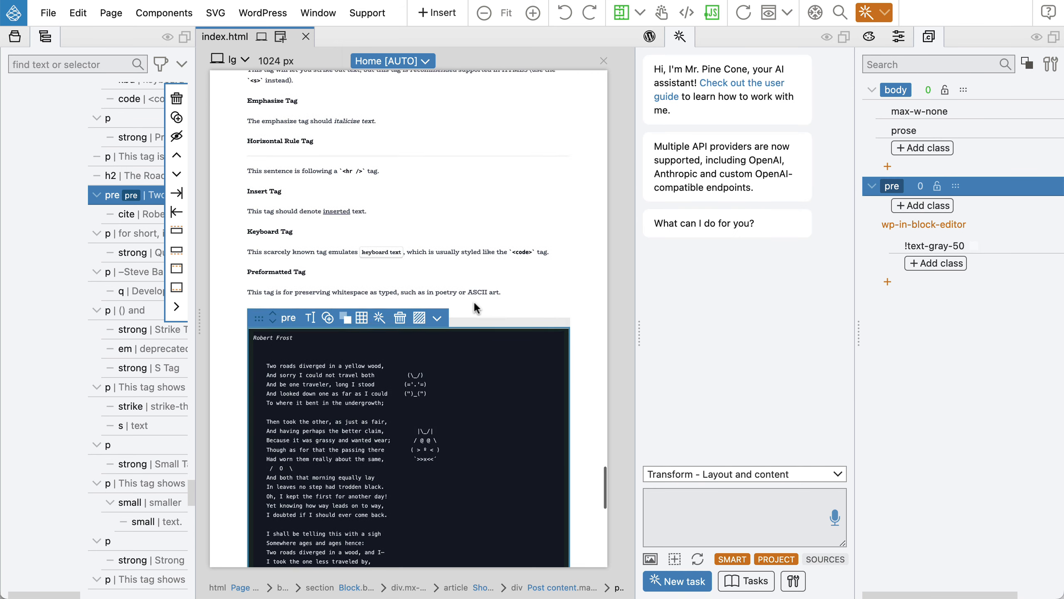
scroll(474, 301, up, 18)
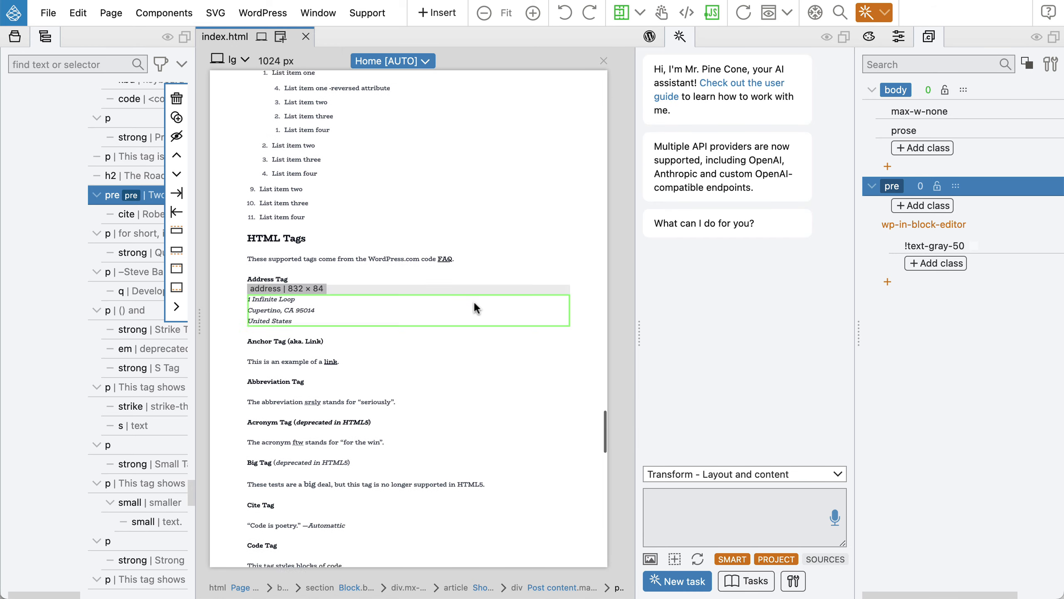
scroll(474, 300, up, 15)
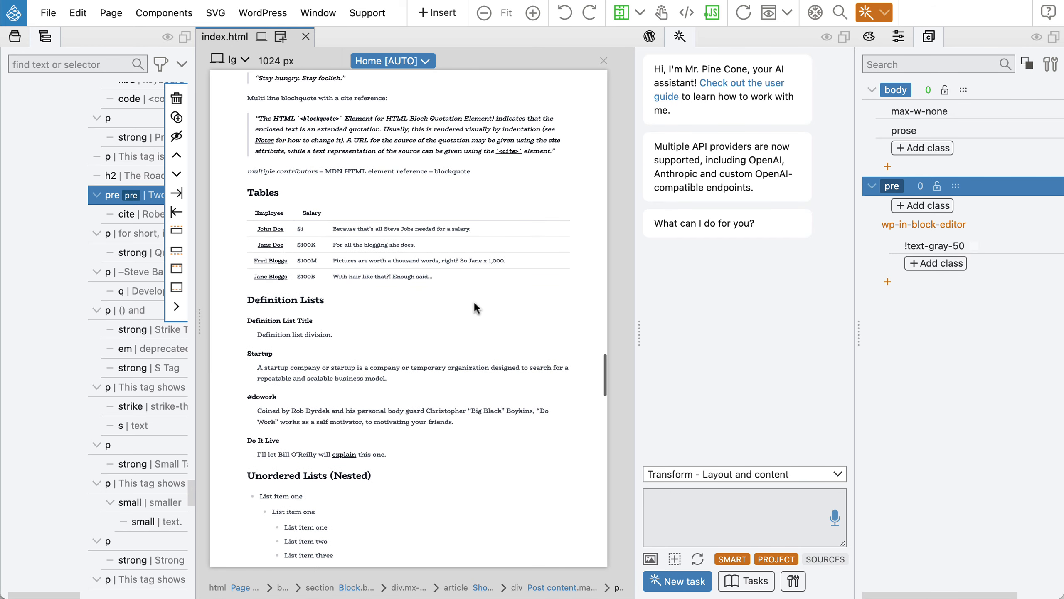
click(532, 227)
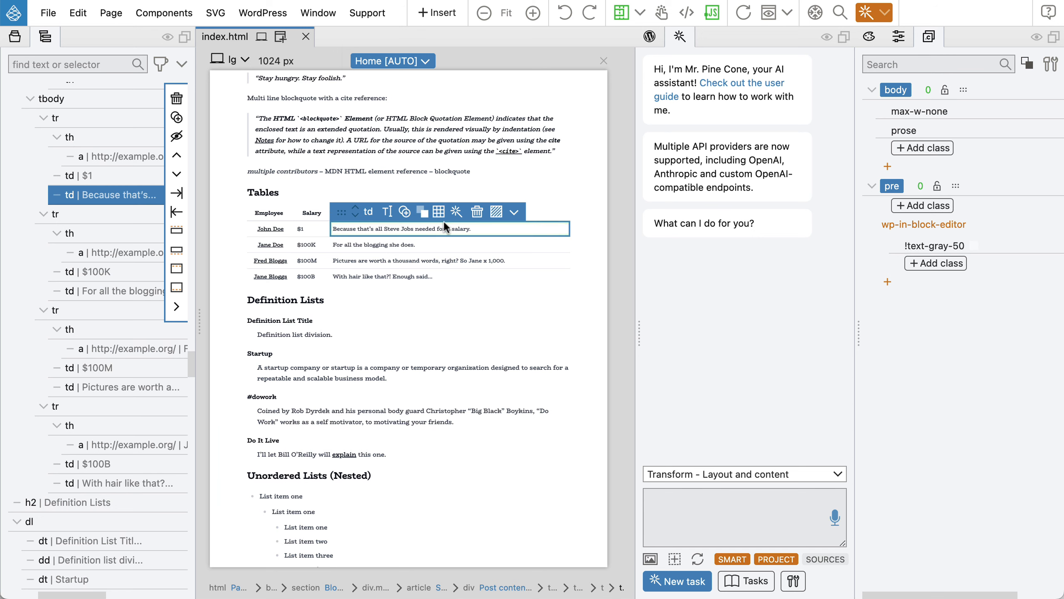
scroll(97, 243, up, 6)
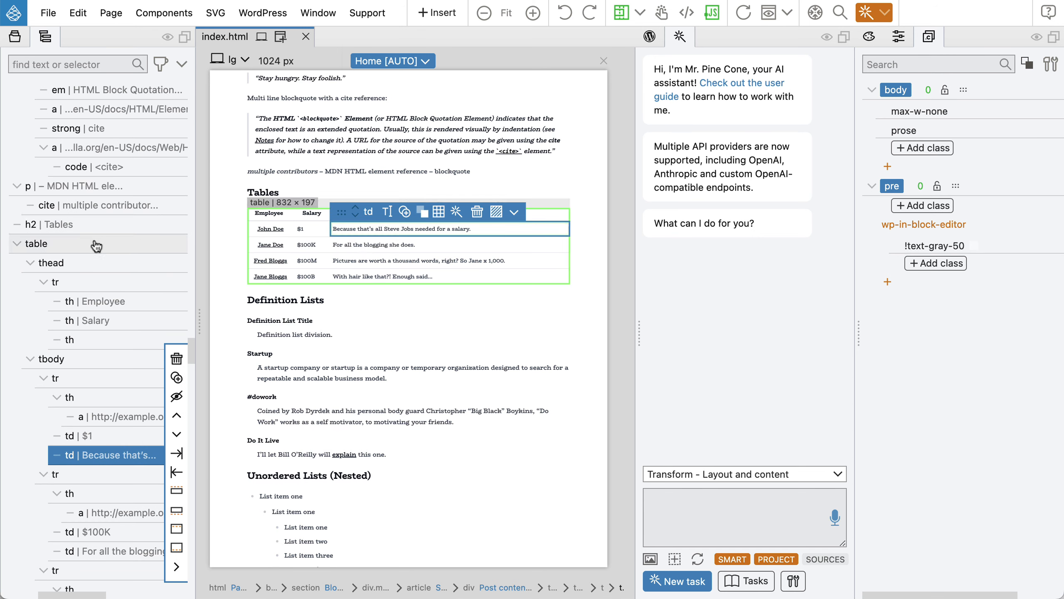
click(95, 246)
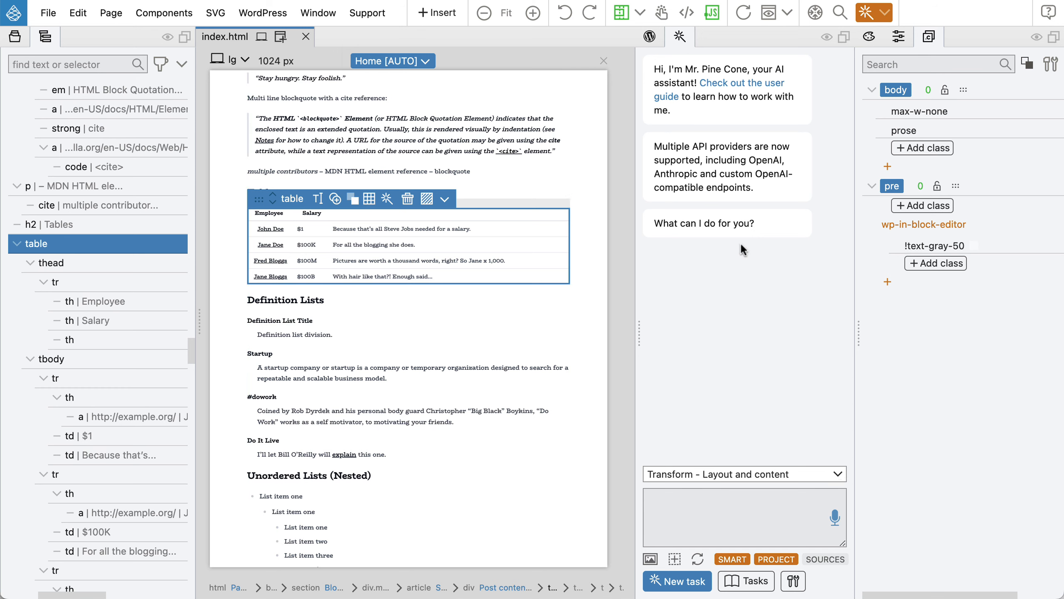
Set the AI assistant to Component & Class Styles and request beautiful striped table styles by voice.
click(717, 475)
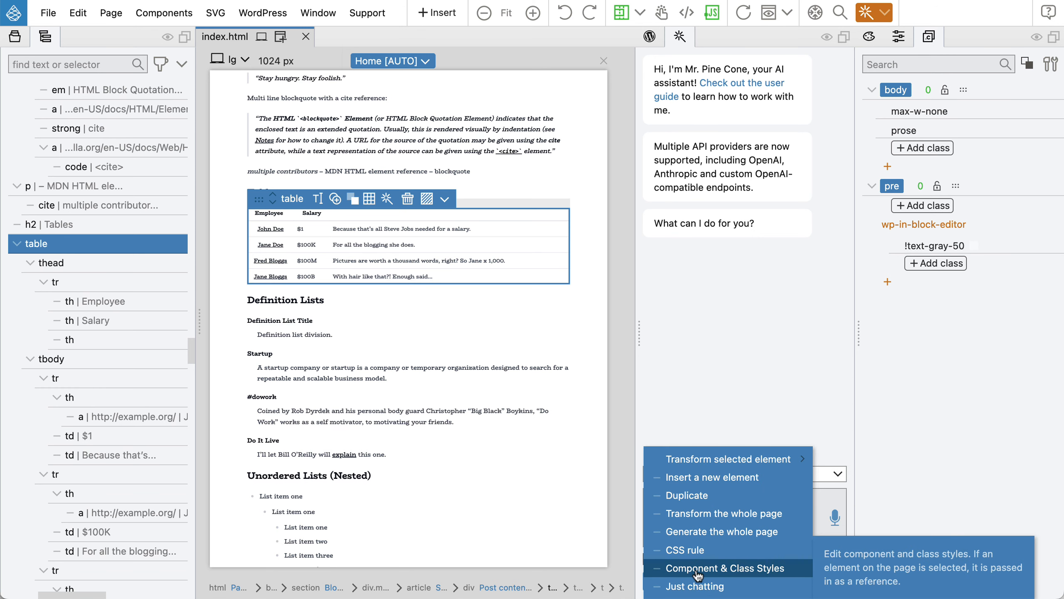
click(755, 577)
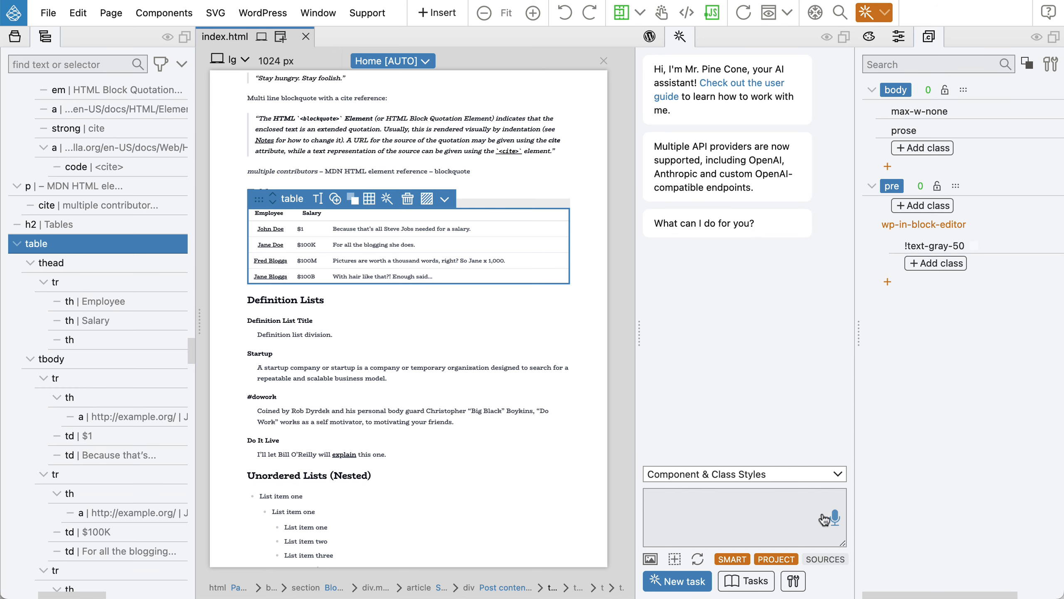
click(835, 518)
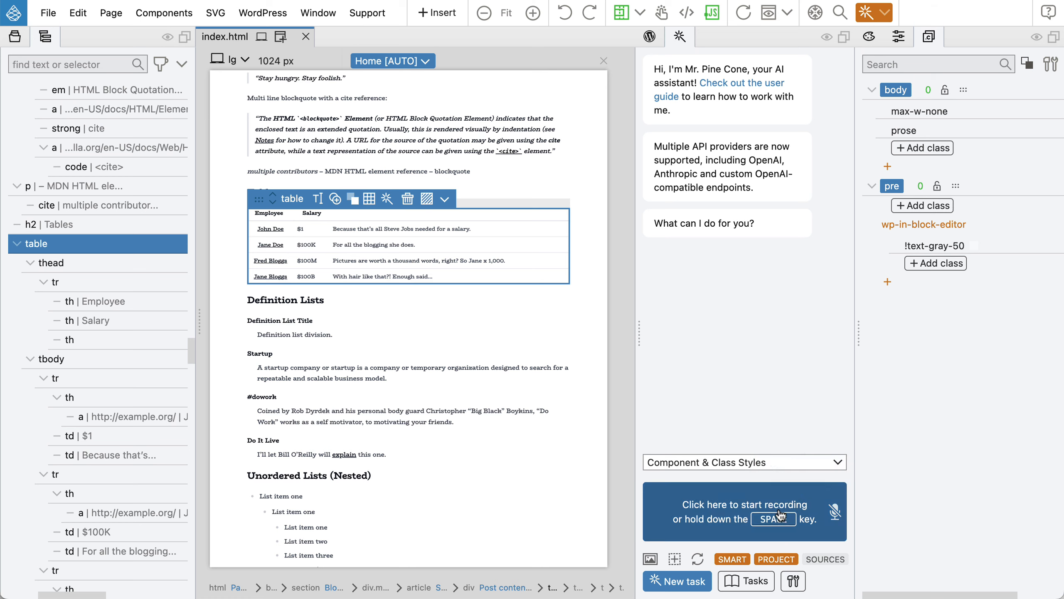
key(space)
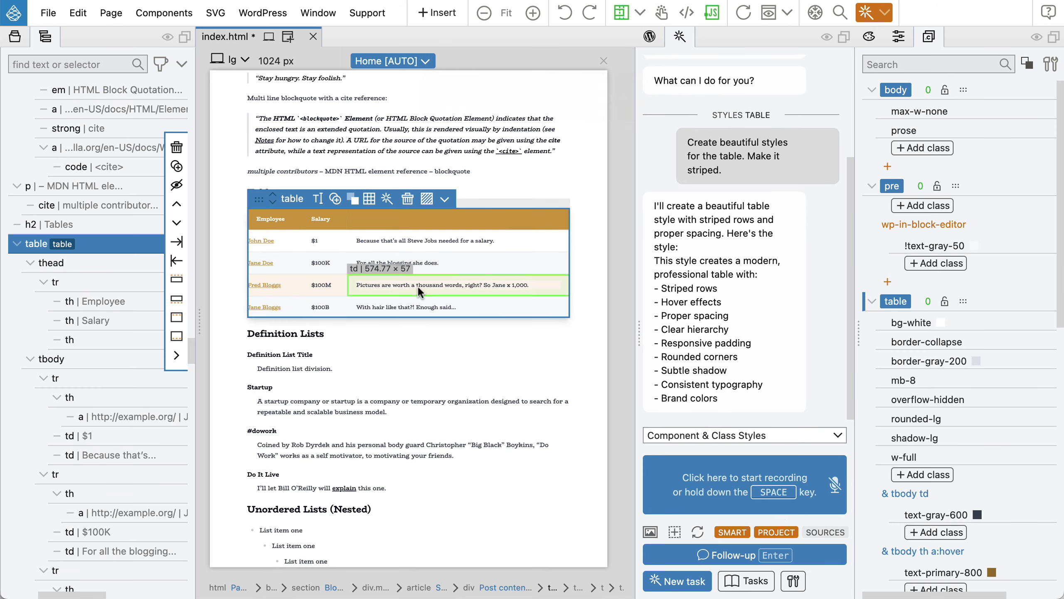
click(233, 63)
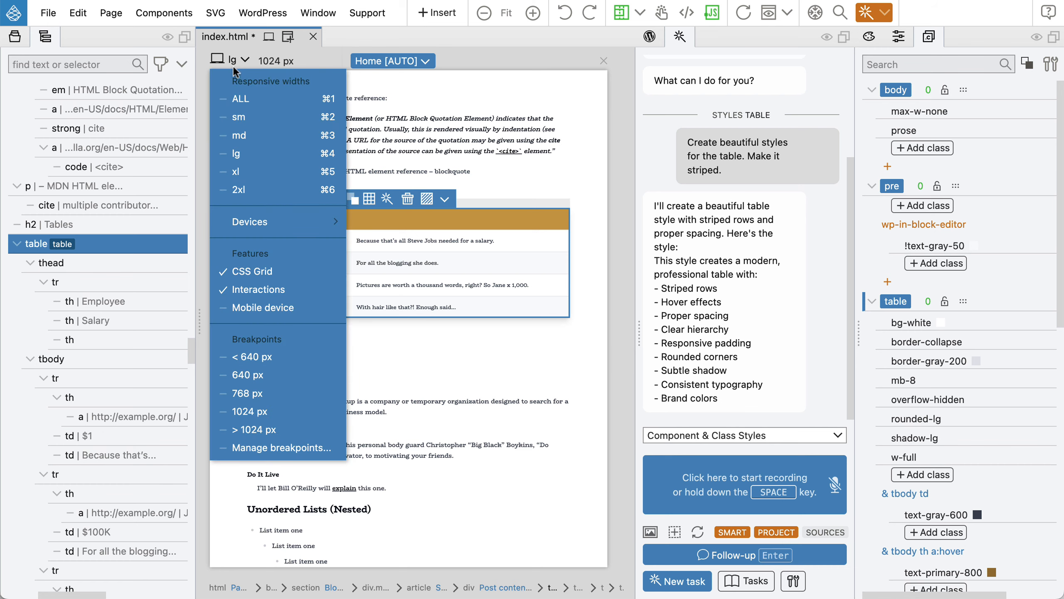
click(245, 135)
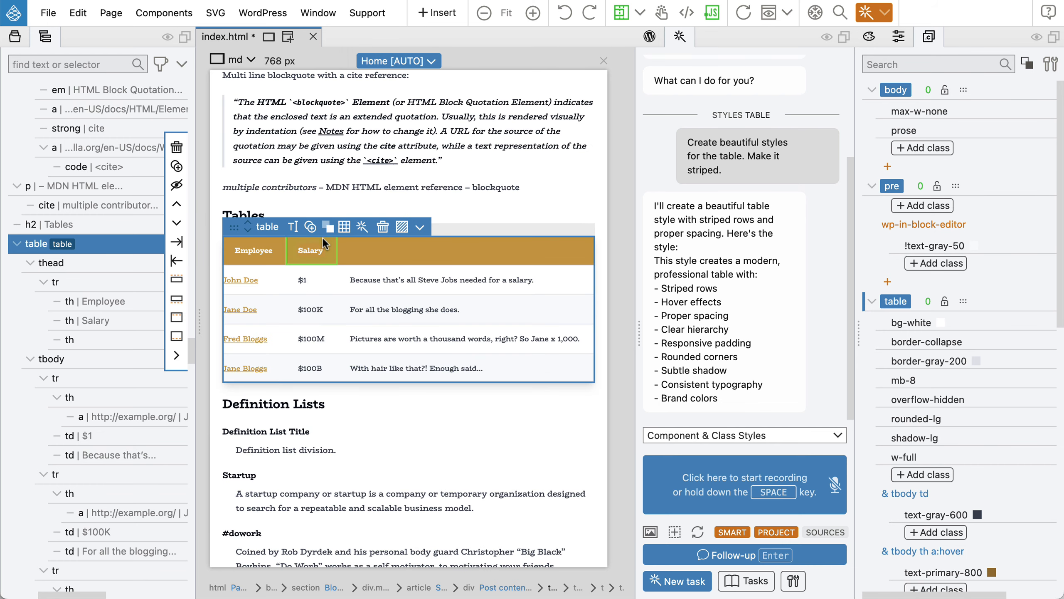
click(43, 38)
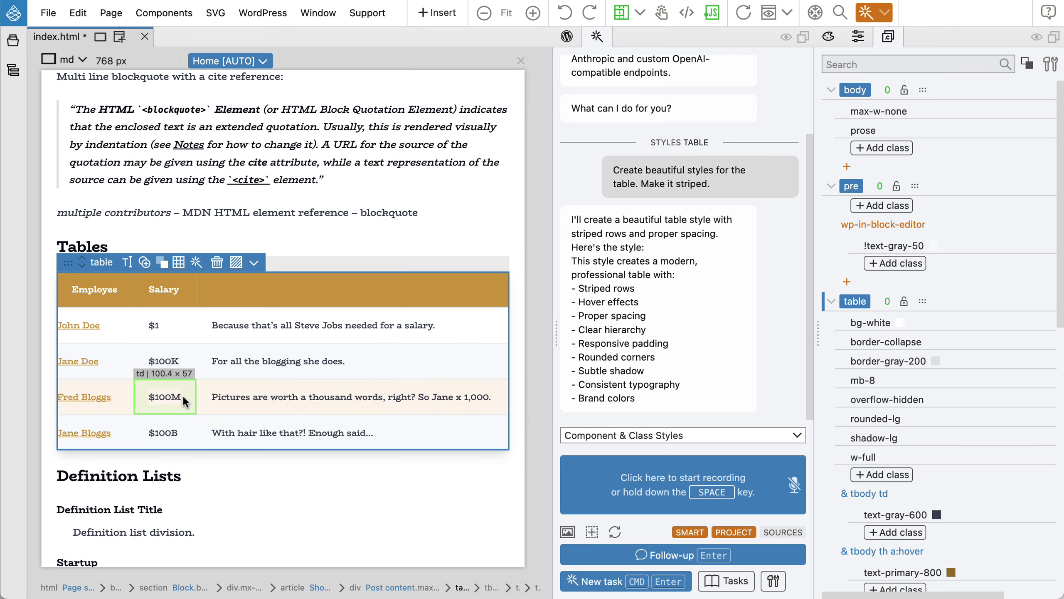
scroll(200, 300, up, 1)
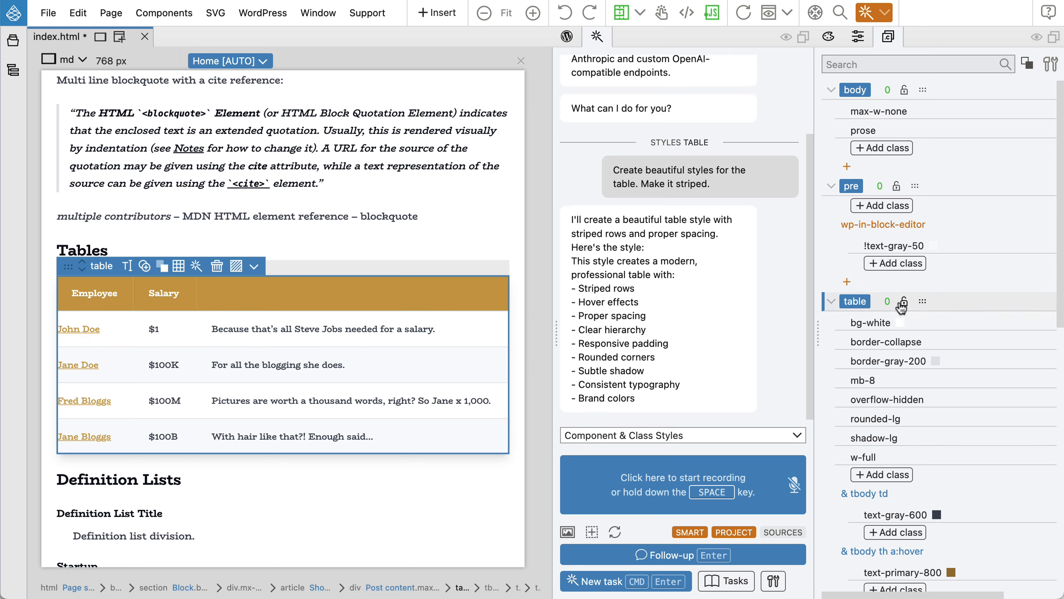
scroll(901, 304, down, 2)
click(831, 264)
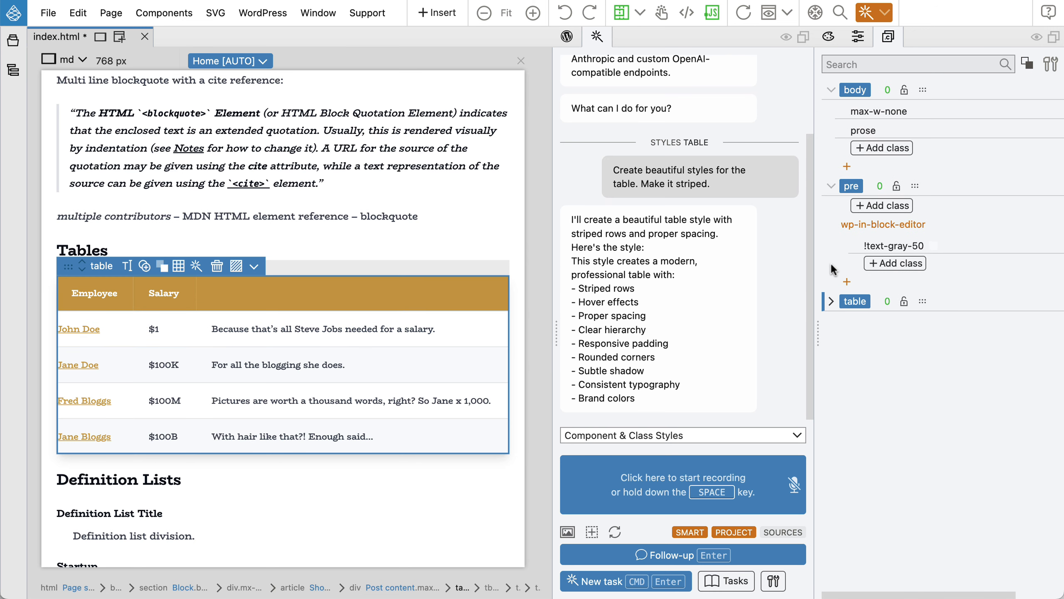
click(841, 306)
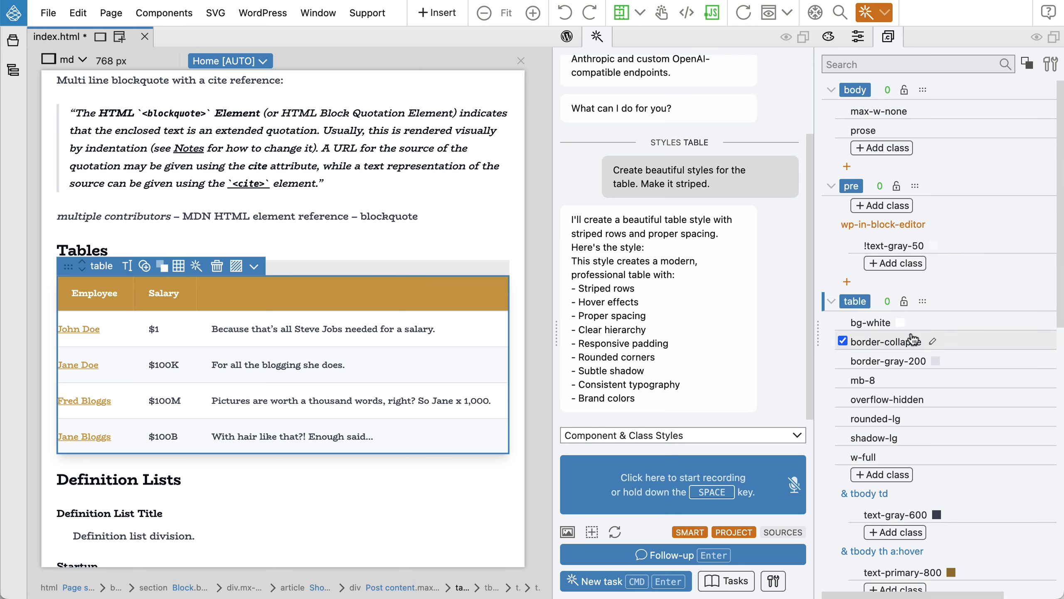
scroll(911, 339, down, 10)
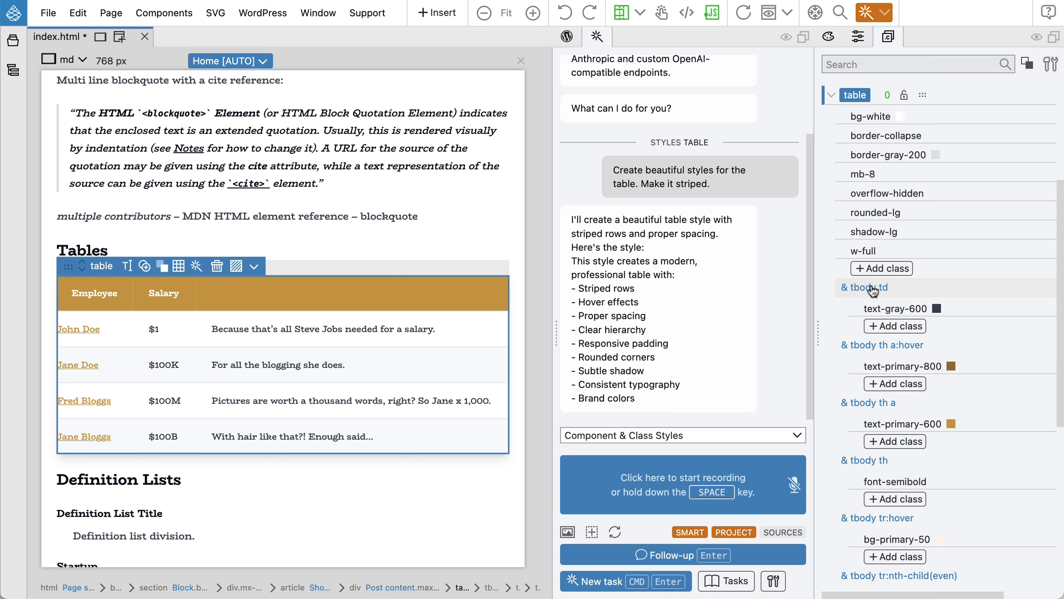
click(871, 289)
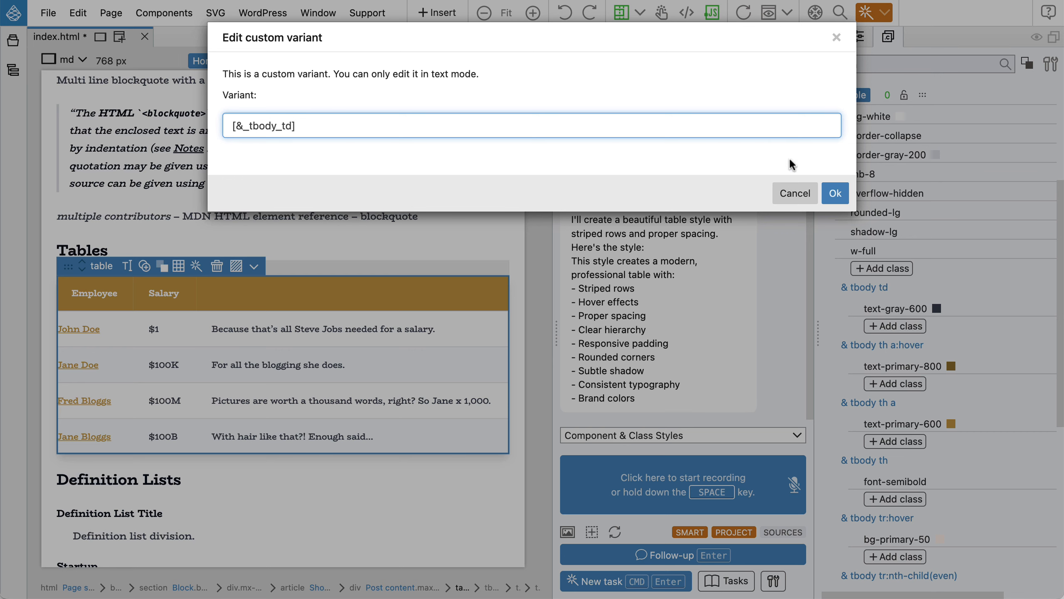
click(835, 194)
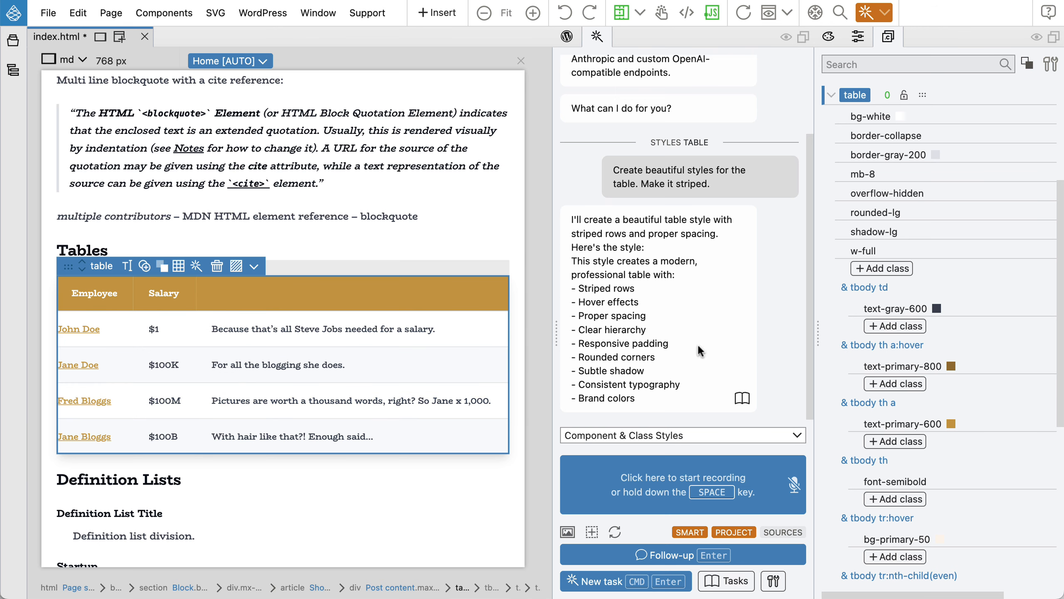
scroll(880, 335, down, 5)
scroll(880, 337, down, 3)
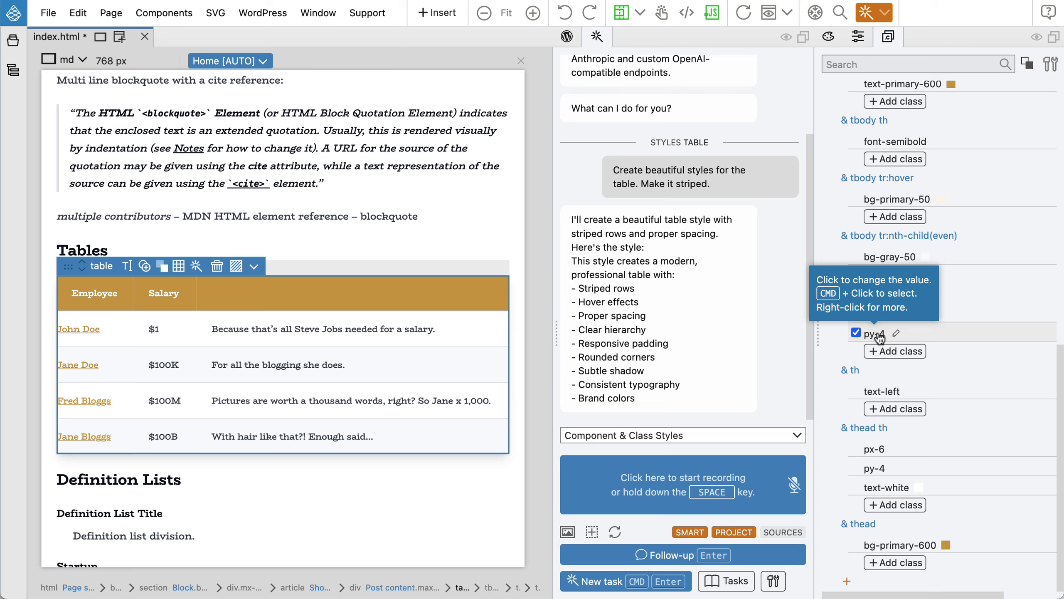
scroll(880, 337, up, 12)
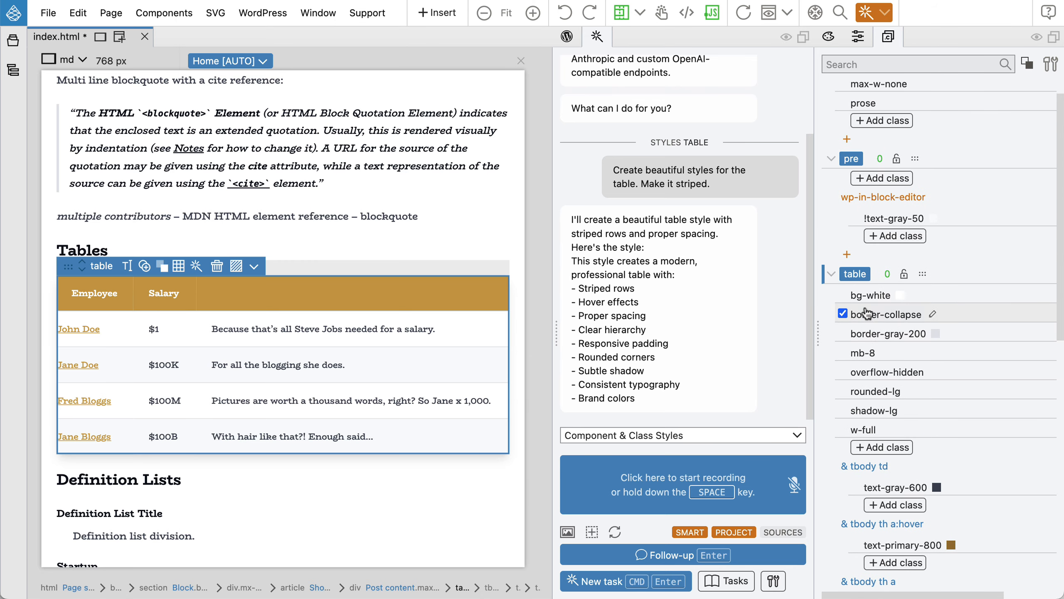
click(833, 276)
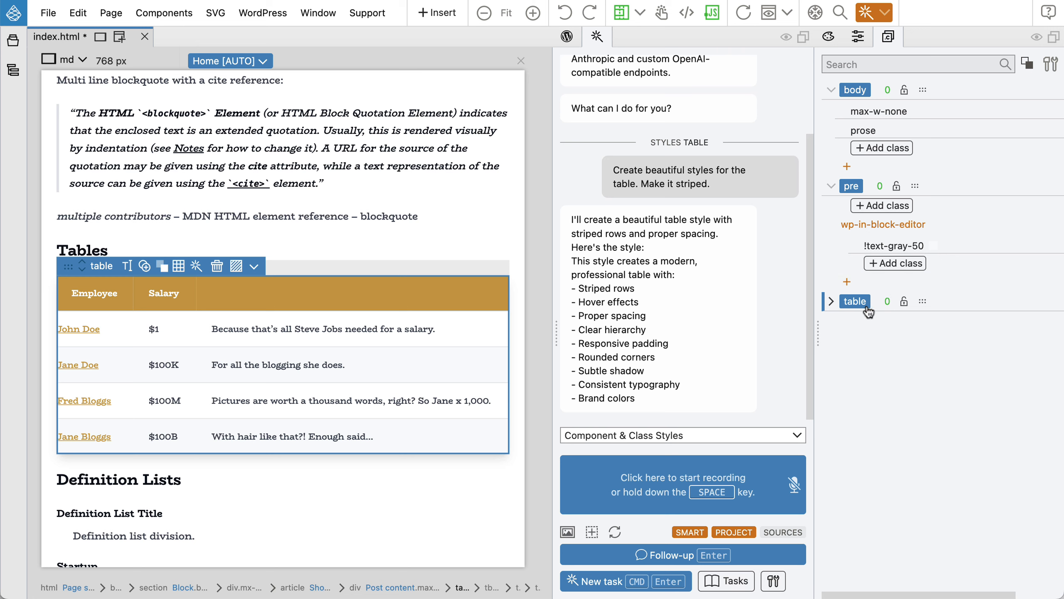
click(831, 302)
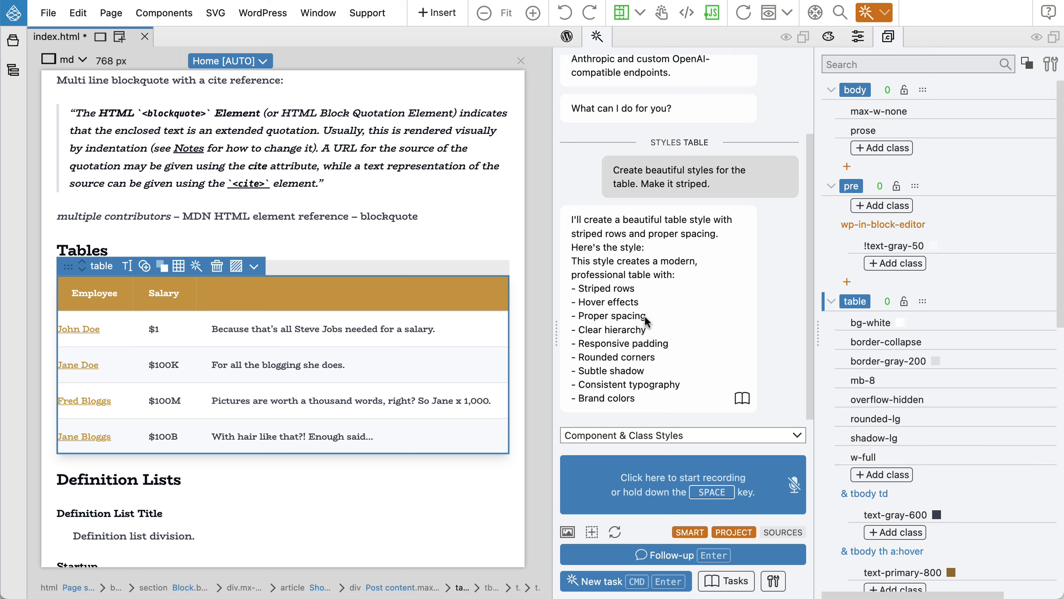
scroll(885, 396, down, 5)
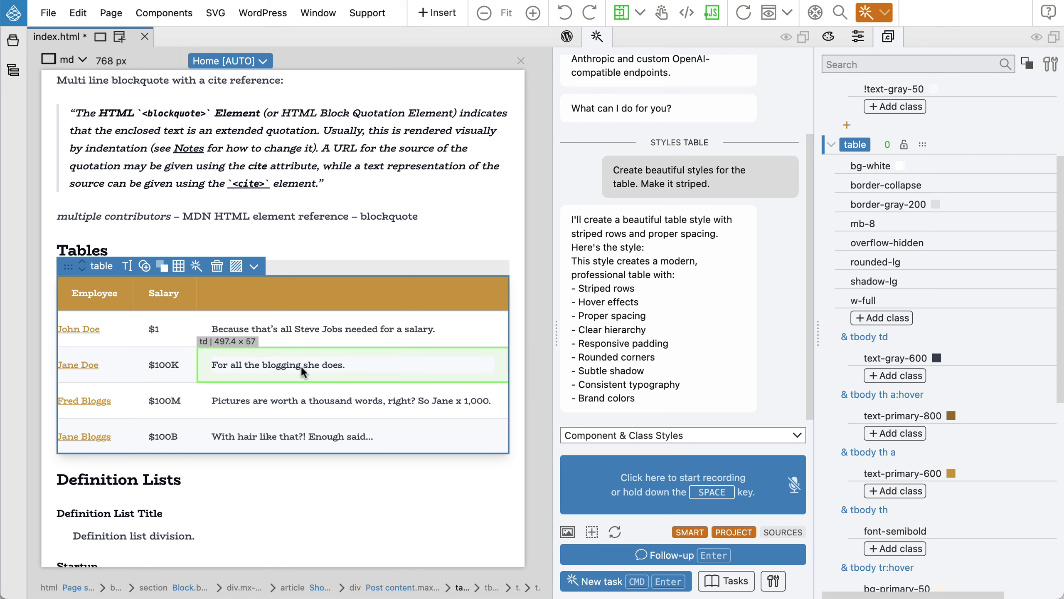
scroll(972, 346, down, 5)
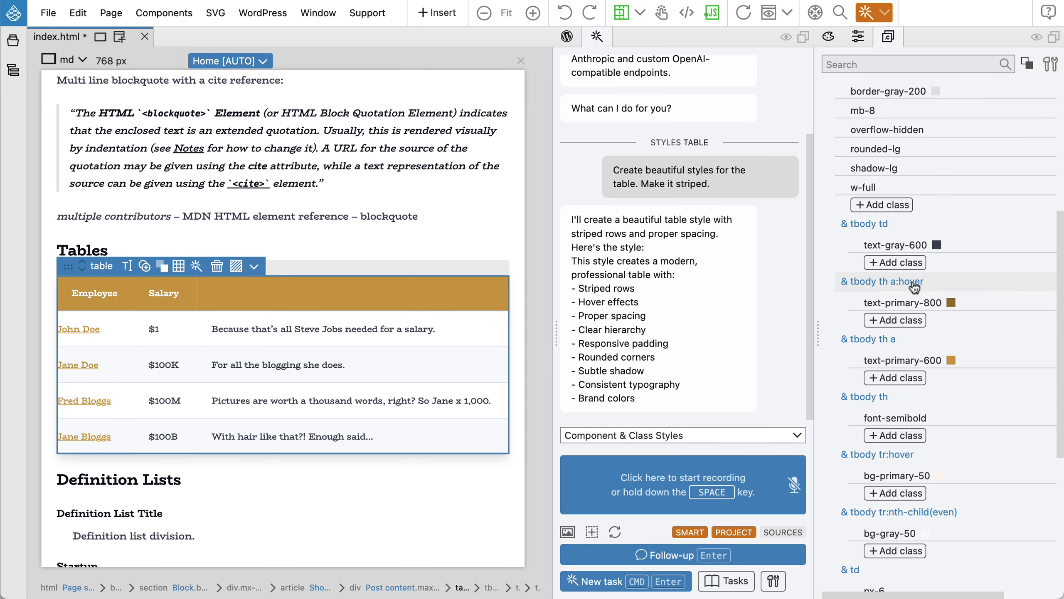
scroll(915, 287, down, 10)
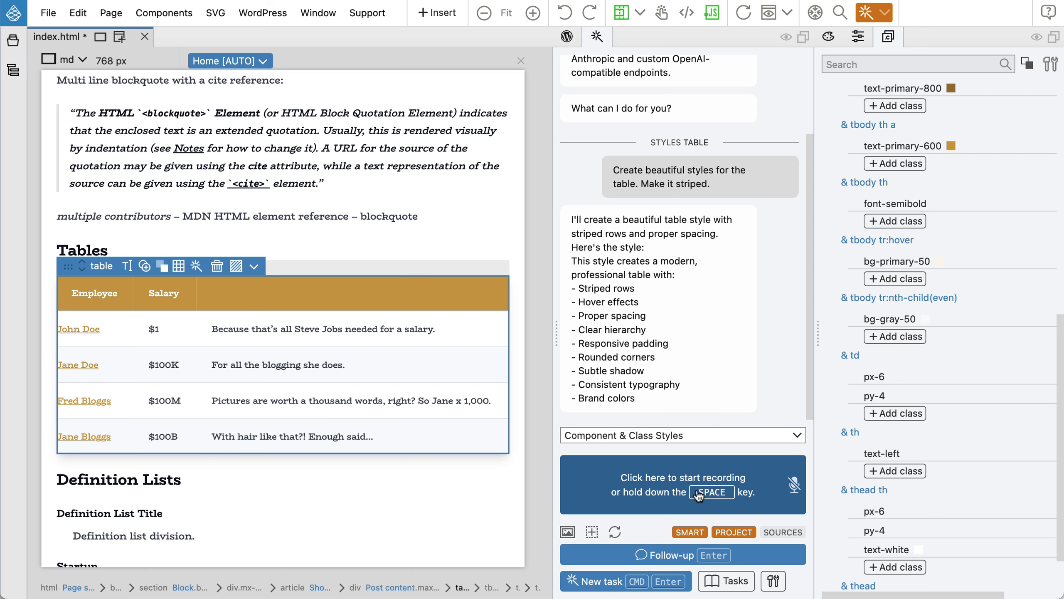
Dictate 'The hover effect on even rows is not visible' to the AI assistant.
key(space)
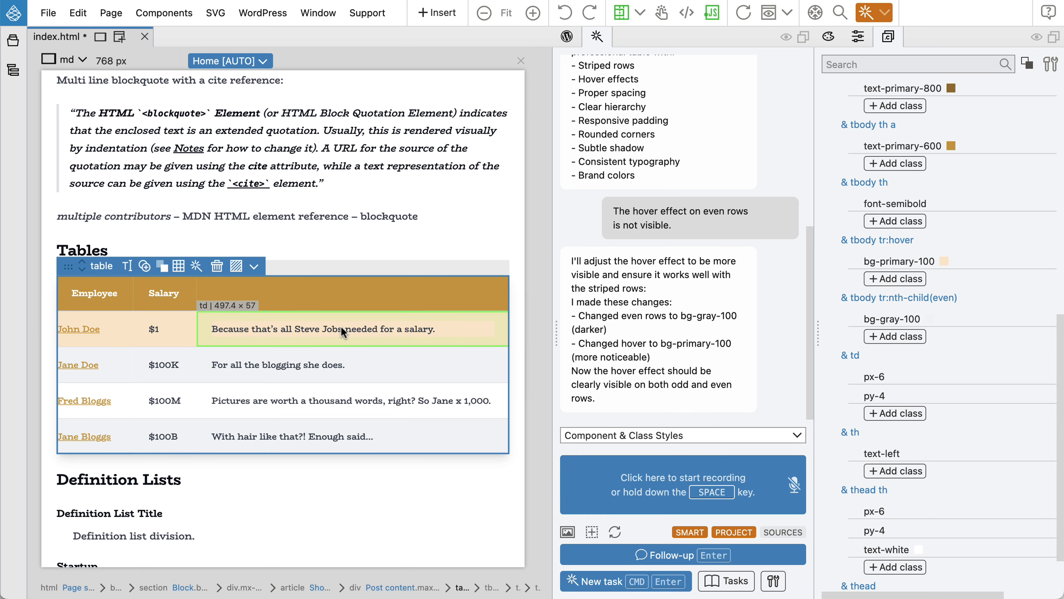
Mark the tbody row-hover background important and switch it to the lightest shade, !bg-primary-50.
scroll(921, 388, up, 3)
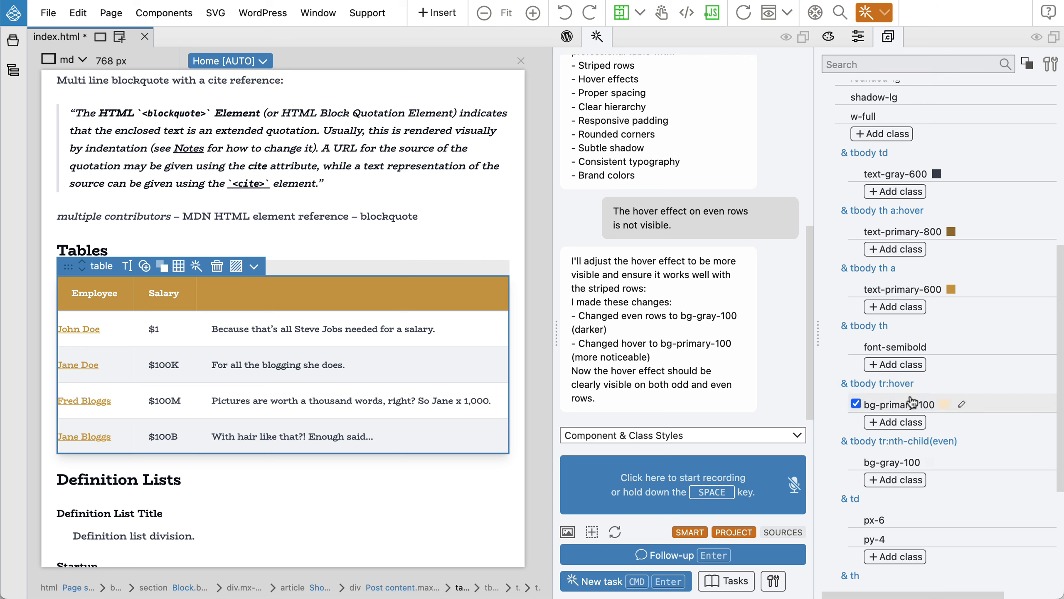
scroll(948, 383, down, 2)
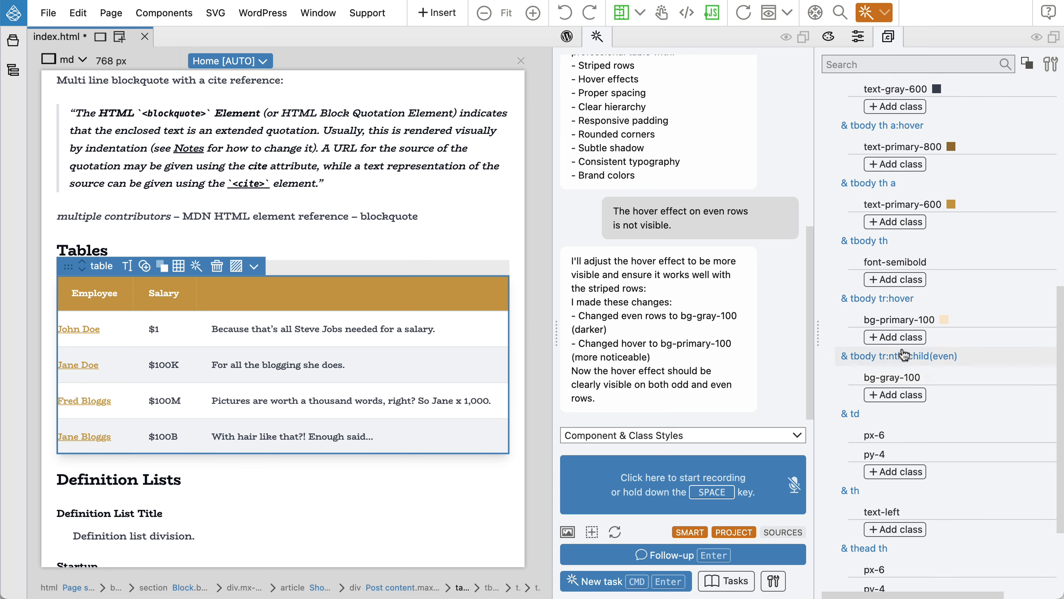
click(893, 321)
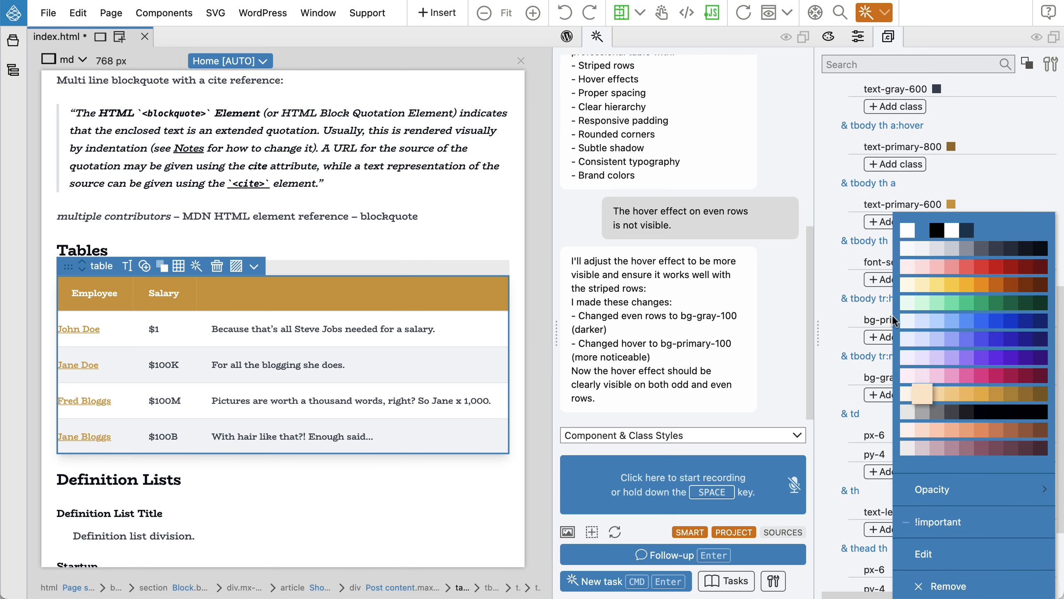
click(930, 526)
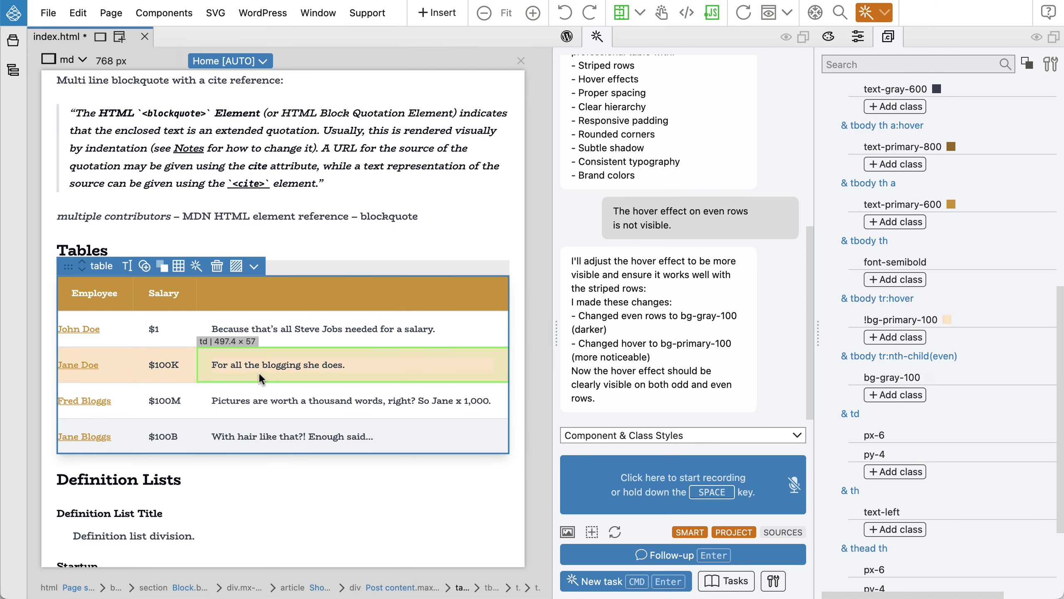
click(903, 325)
click(908, 193)
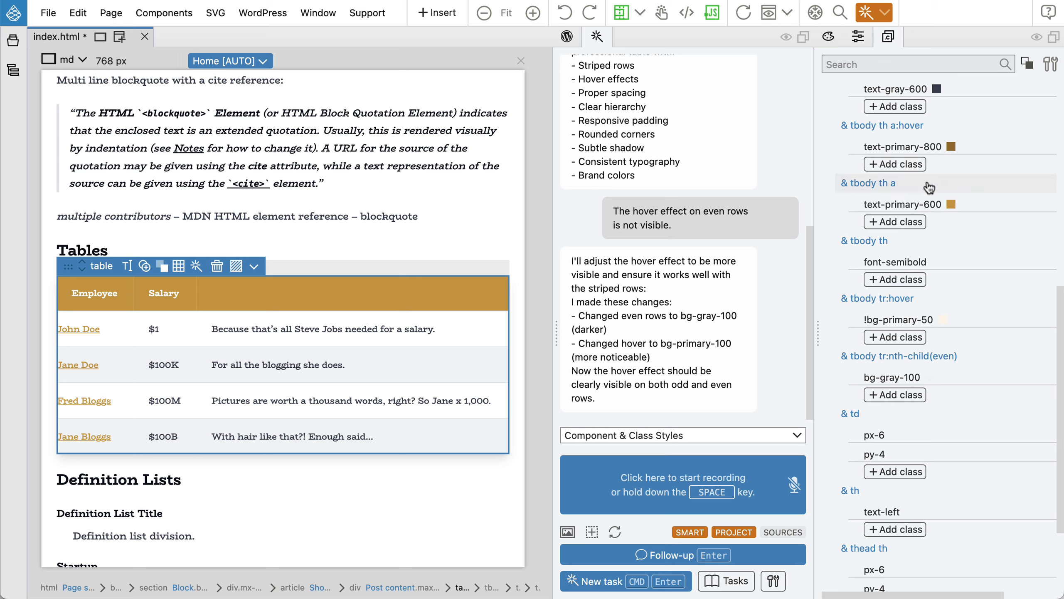
scroll(922, 195, up, 5)
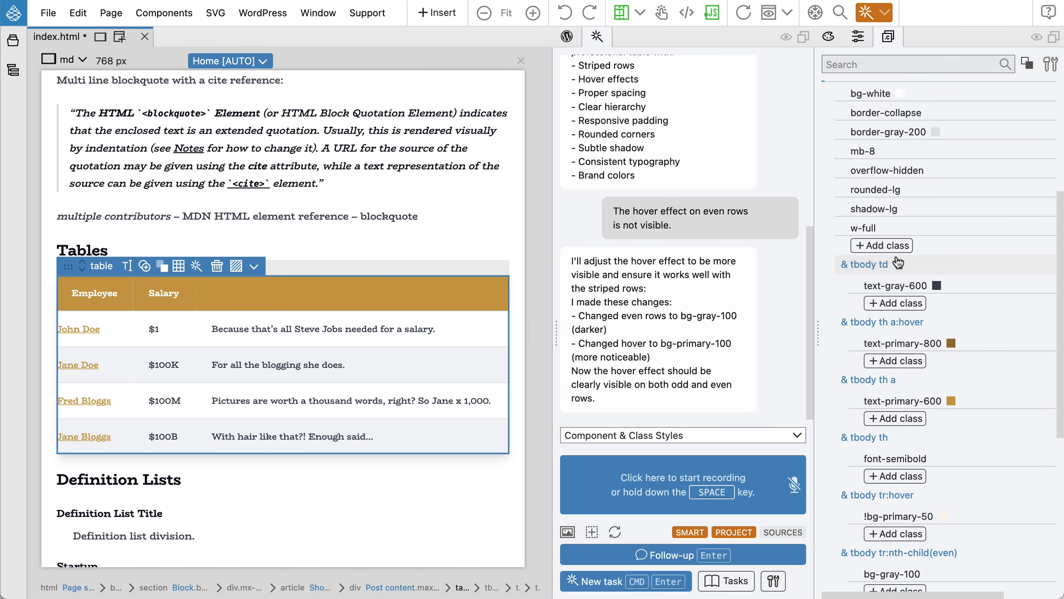
In a new AI task, ask for left padding on every row's first cell.
click(608, 582)
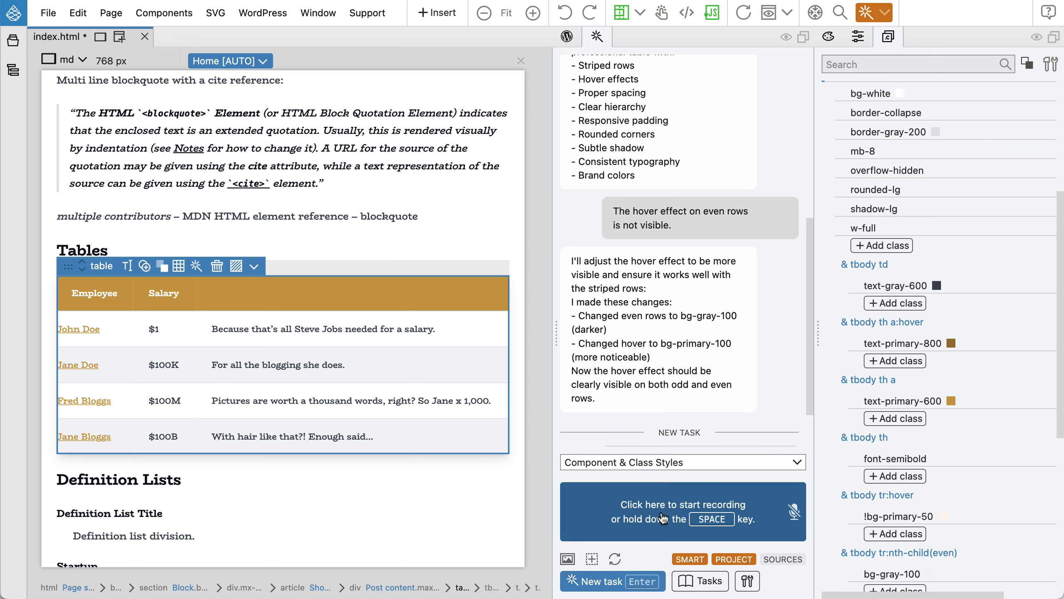
key(space)
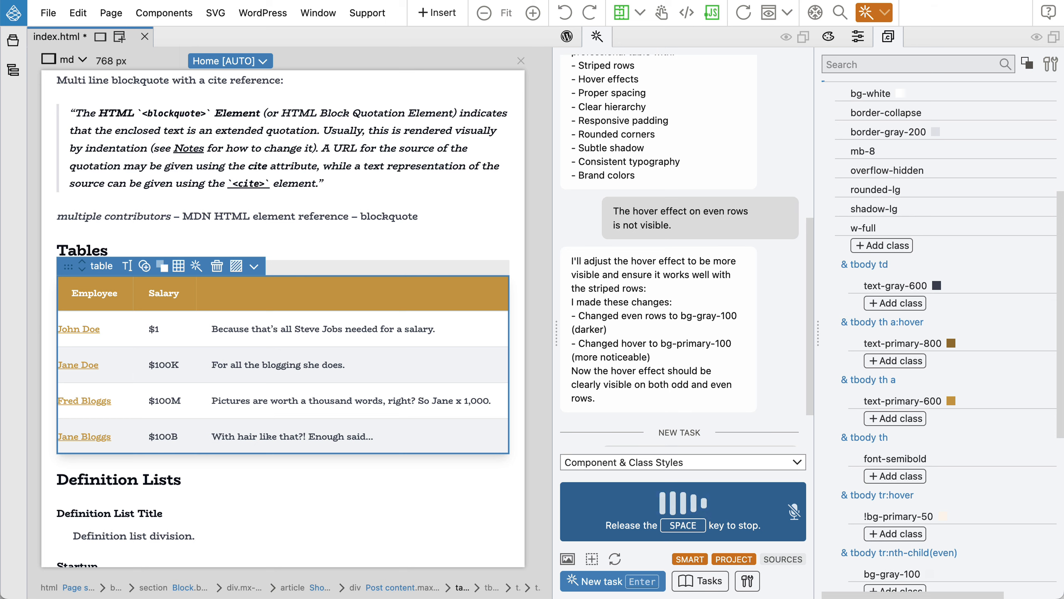
key(space)
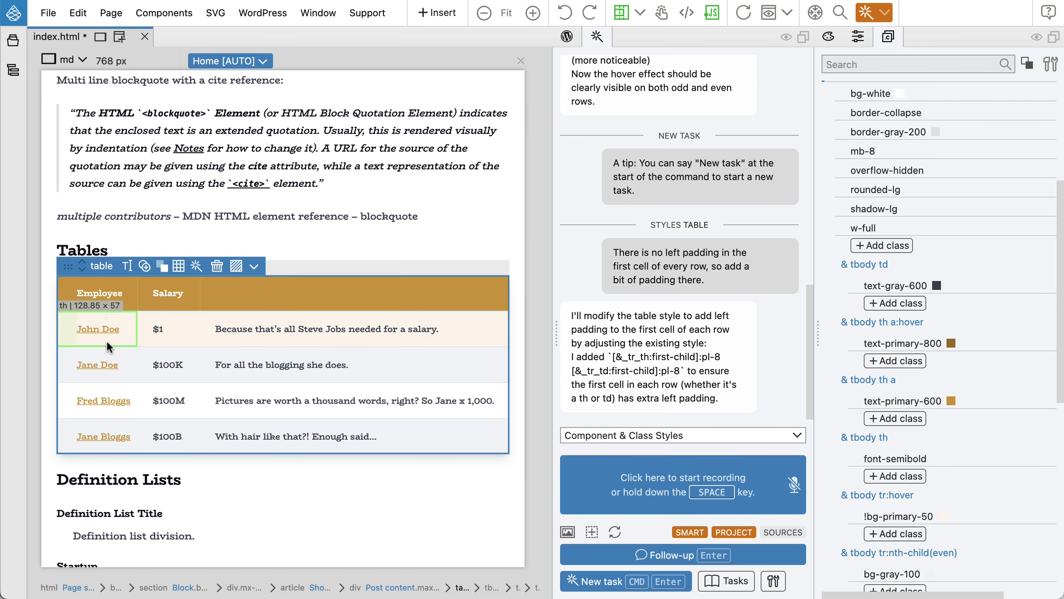
Select the Employee header cell and review its pl-8 classes down to the header background colour.
click(114, 304)
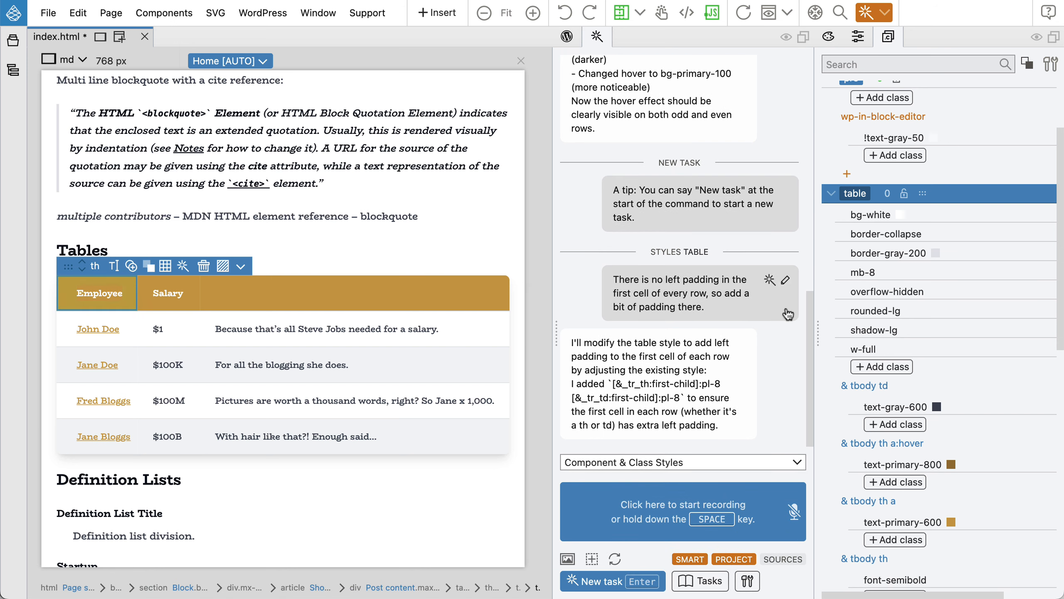
mouse_move(994, 310)
scroll(995, 310, down, 5)
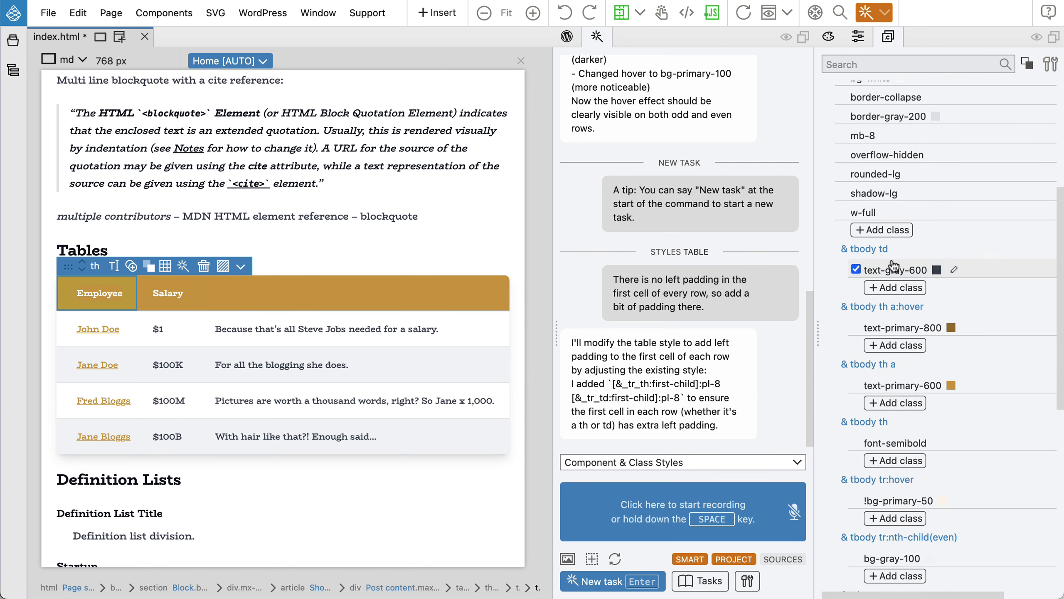
scroll(899, 277, down, 2)
scroll(900, 283, down, 3)
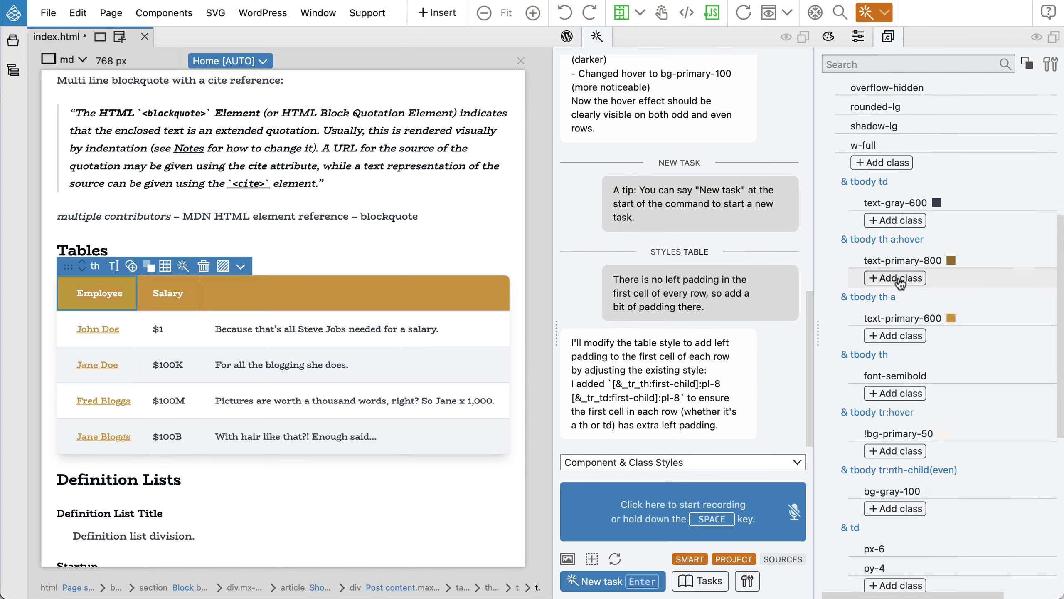
scroll(900, 283, down, 6)
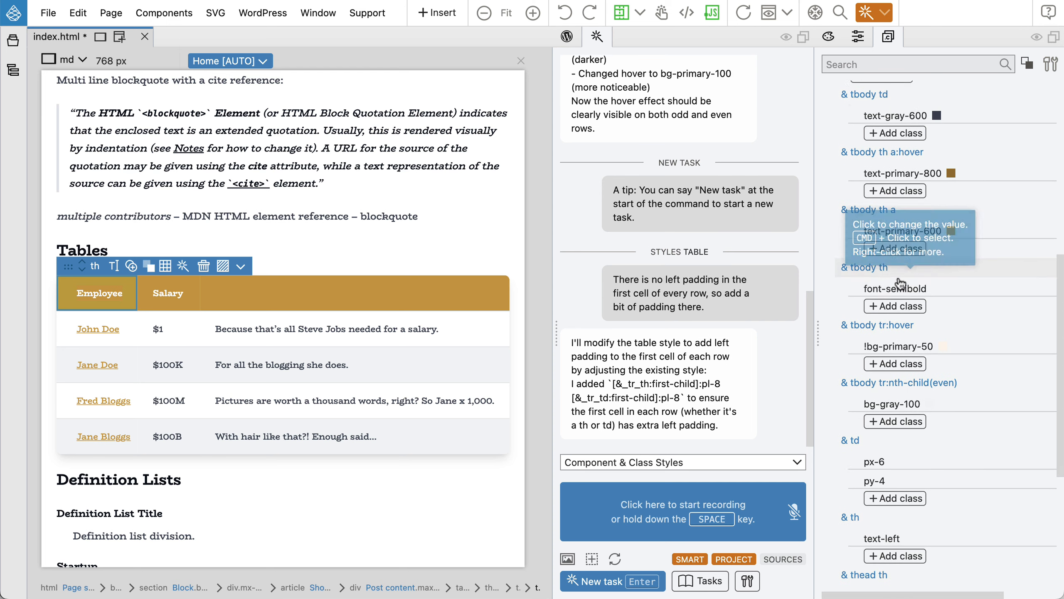
scroll(900, 284, down, 3)
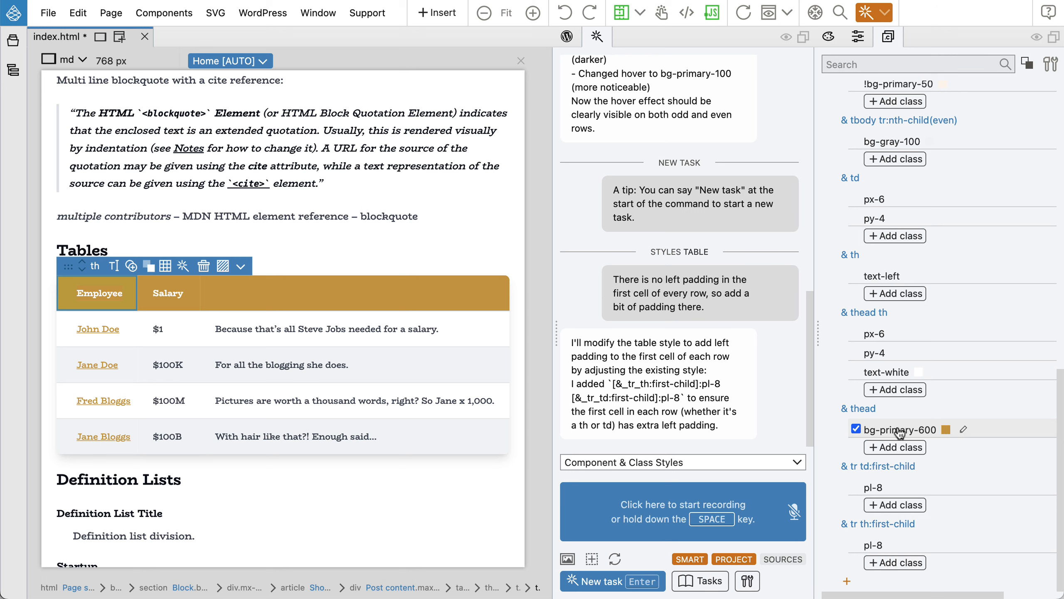
click(897, 429)
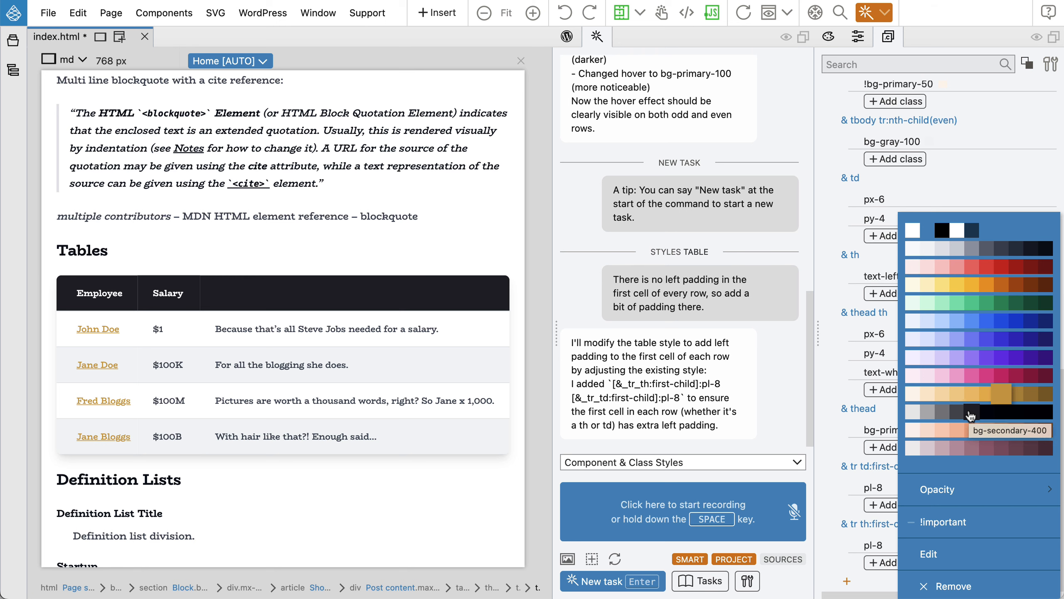
Set the table header background to dark bg-secondary-400.
click(970, 415)
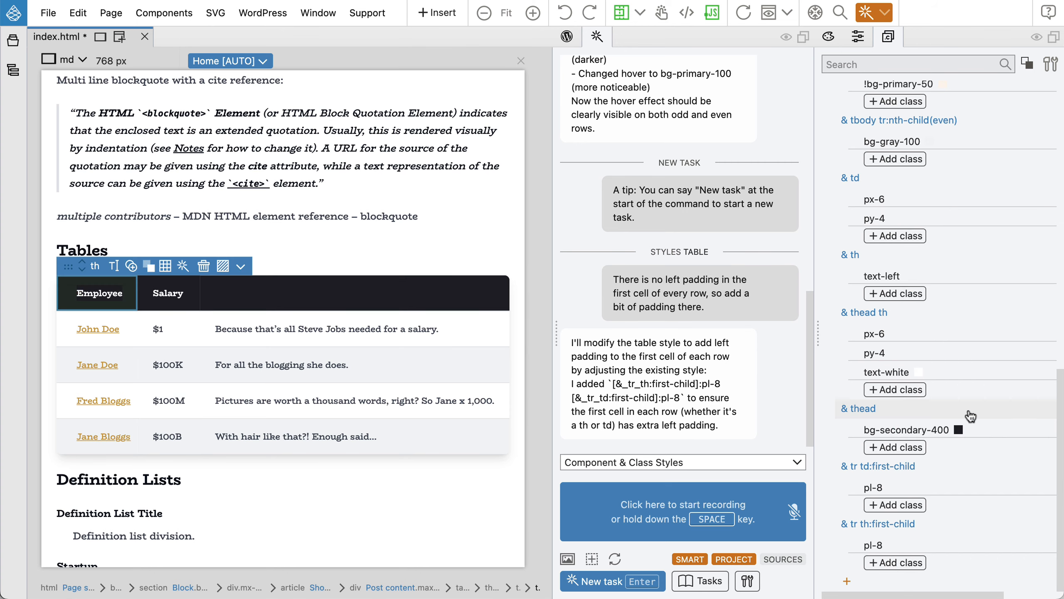
scroll(434, 423, down, 2)
scroll(434, 422, down, 10)
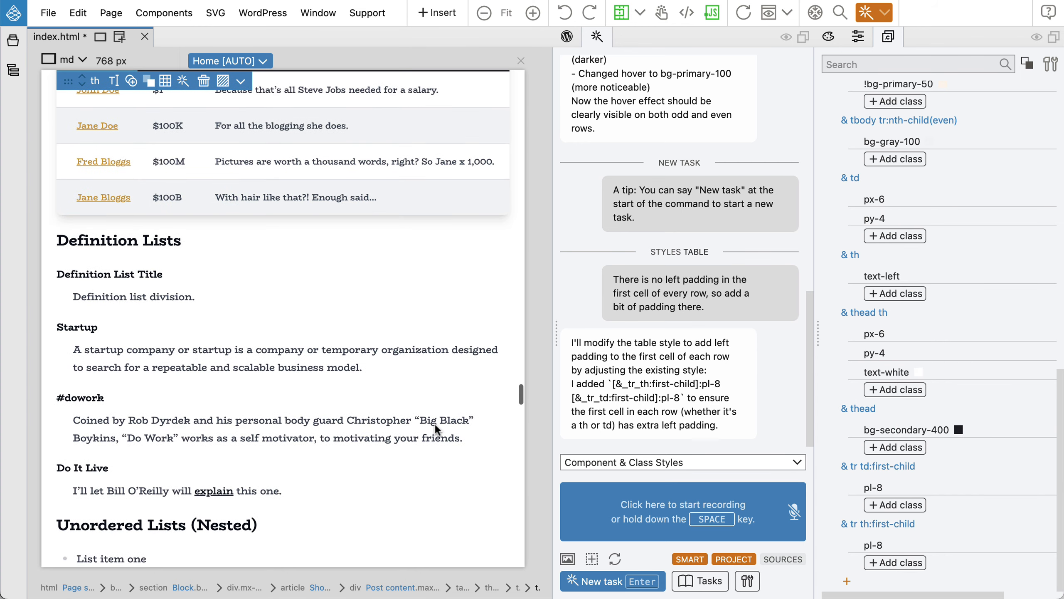
Switch off the text-primary-600 and text-primary-800 link colours so employee names turn dark.
scroll(434, 422, up, 7)
scroll(434, 423, up, 9)
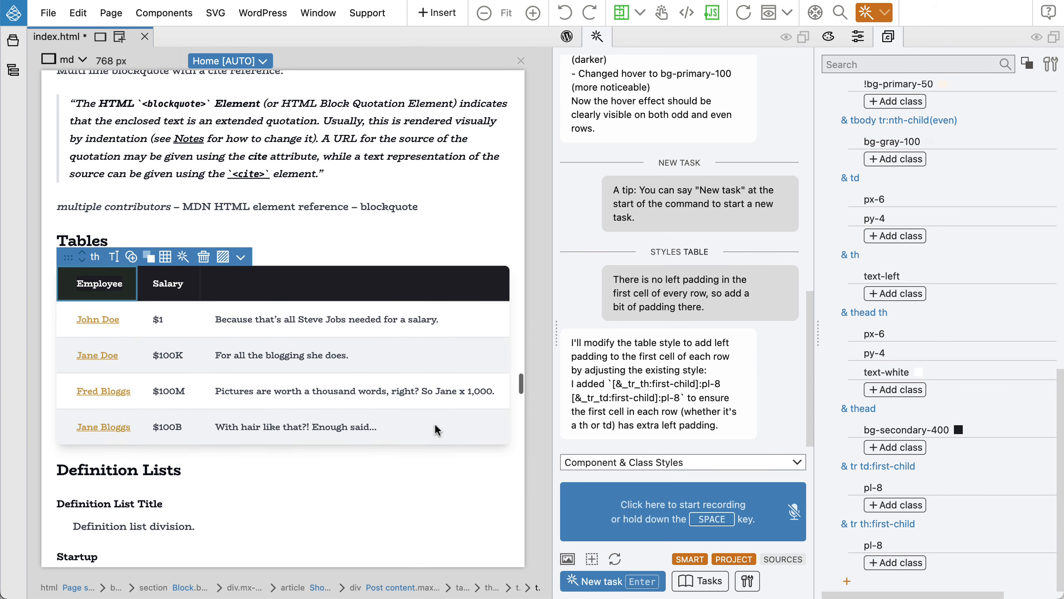
scroll(434, 423, down, 2)
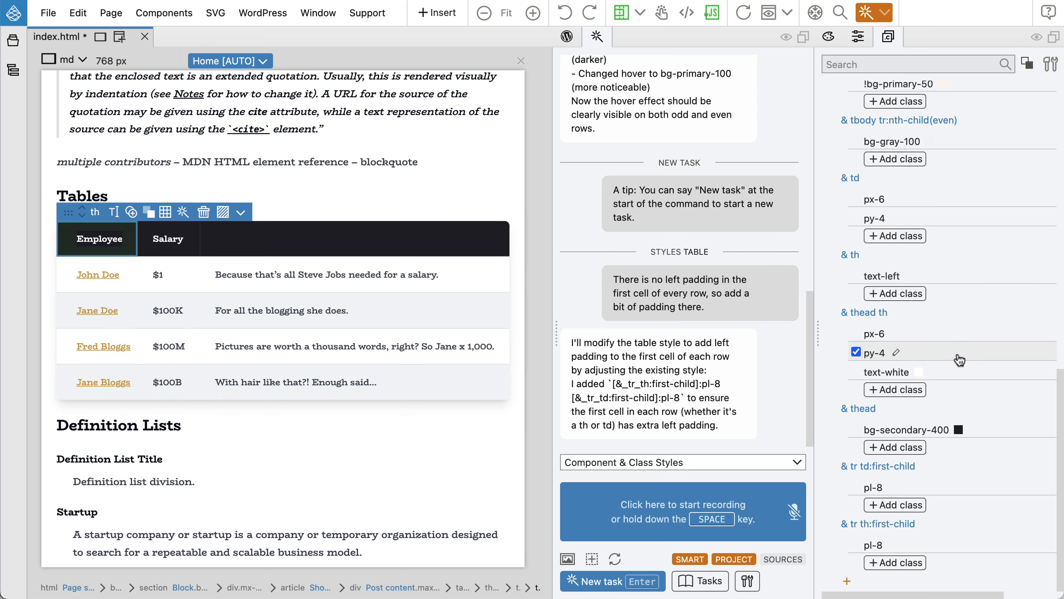
scroll(957, 361, up, 12)
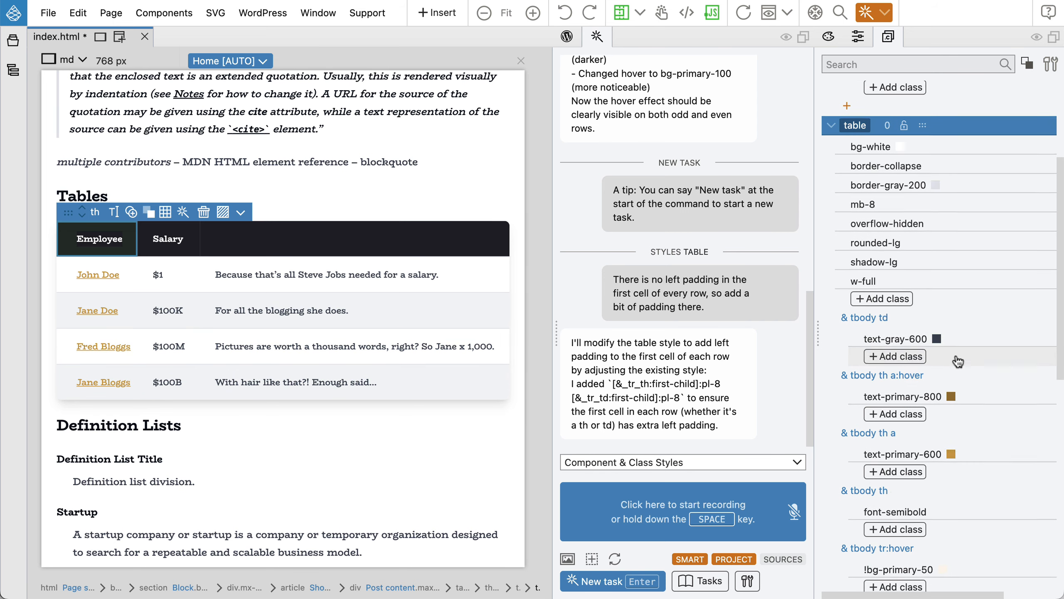
scroll(909, 360, down, 3)
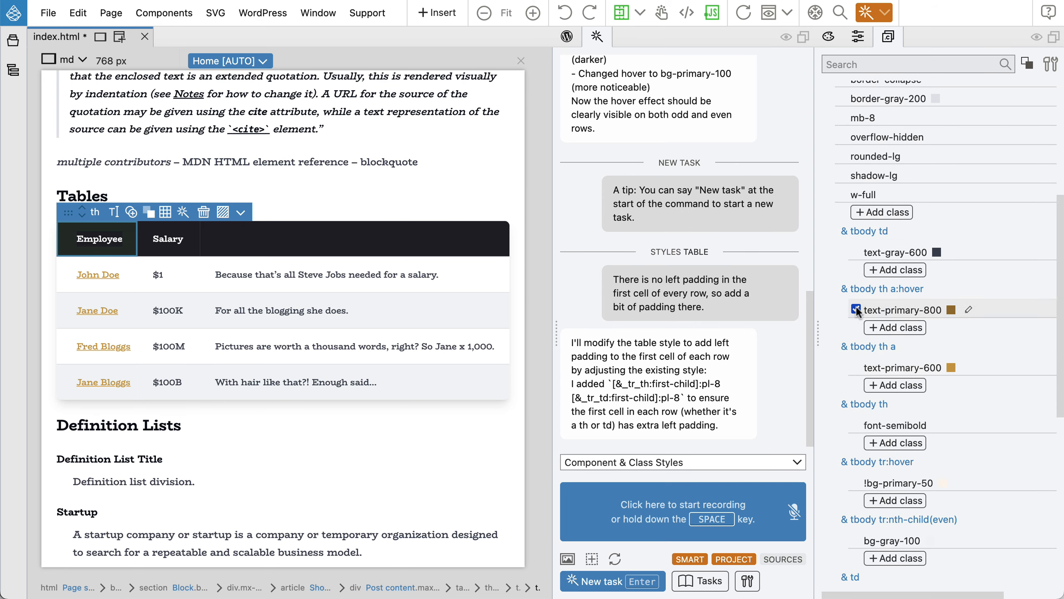
click(855, 367)
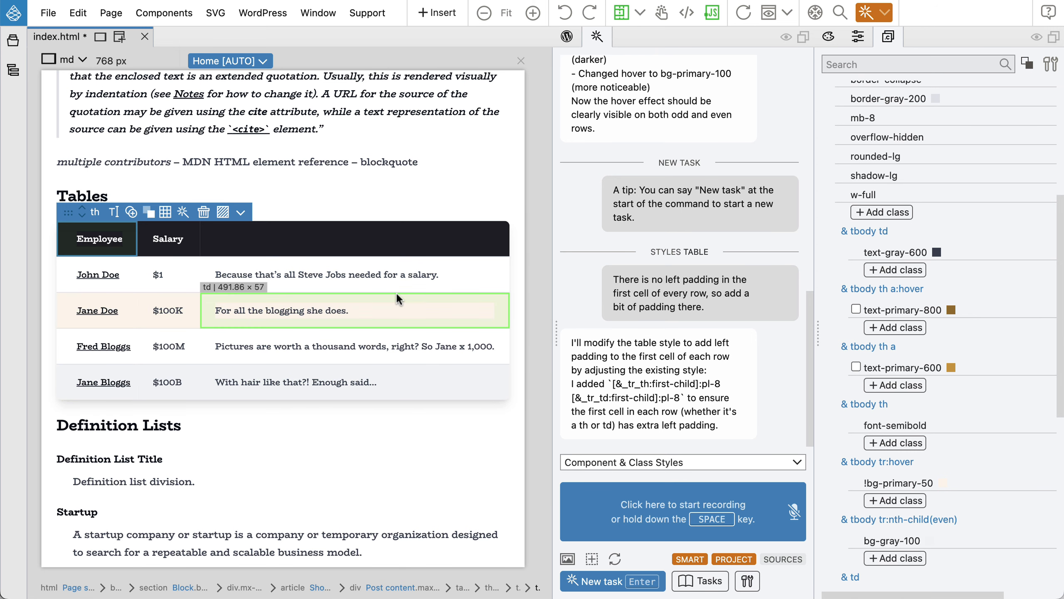
Save the page and export the theme with Cmd+S, then bring Chrome forward.
key(super+s)
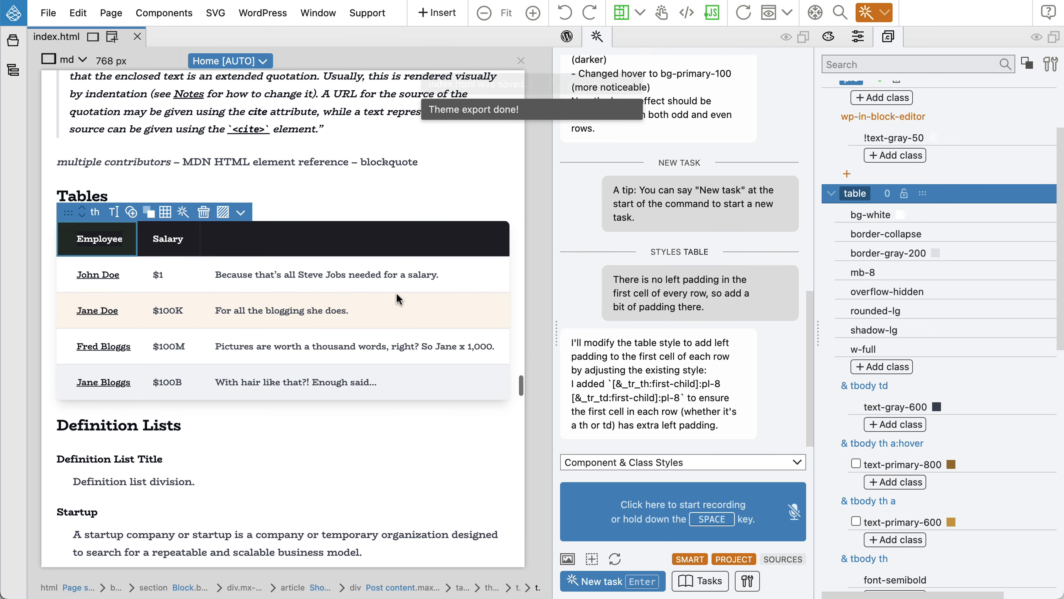
key(super+Tab)
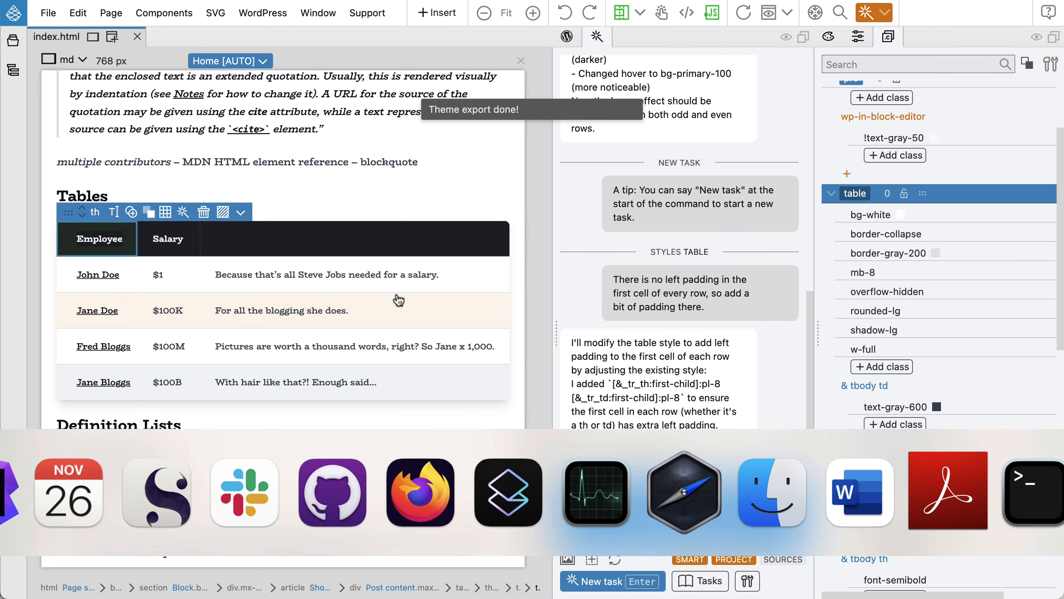
key(super+Tab)
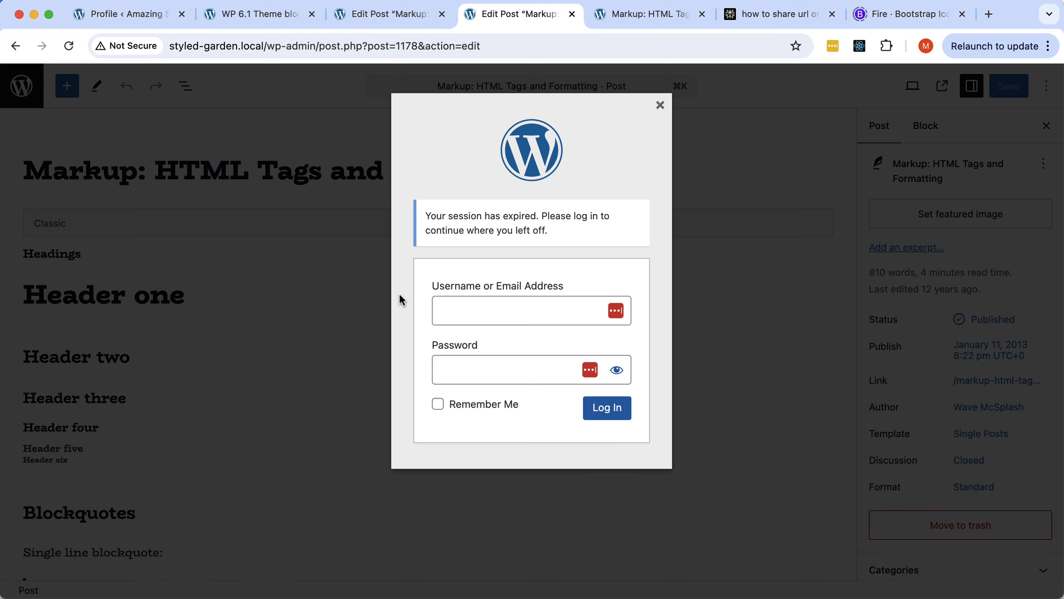
Log back into WordPress with the account username and password, declining to save the password.
click(473, 314)
text(admin)
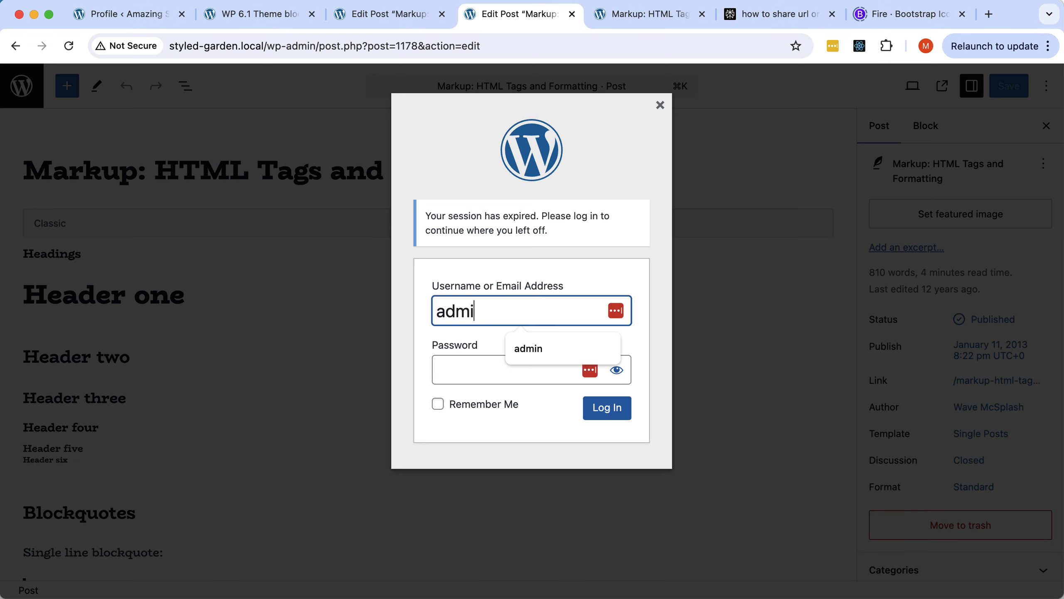
key(Tab)
text(admin)
key(Return)
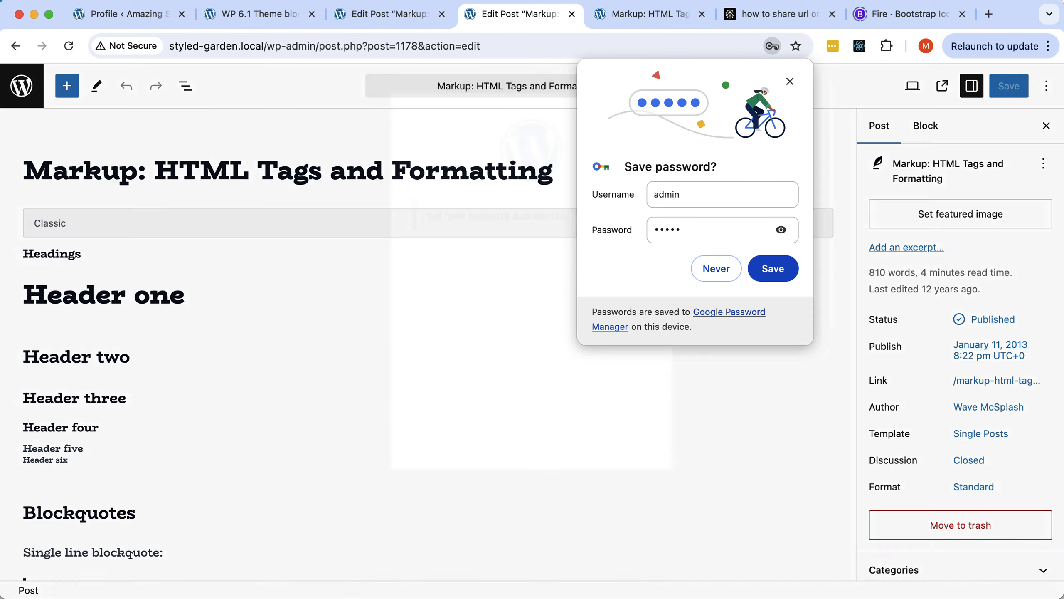
click(560, 268)
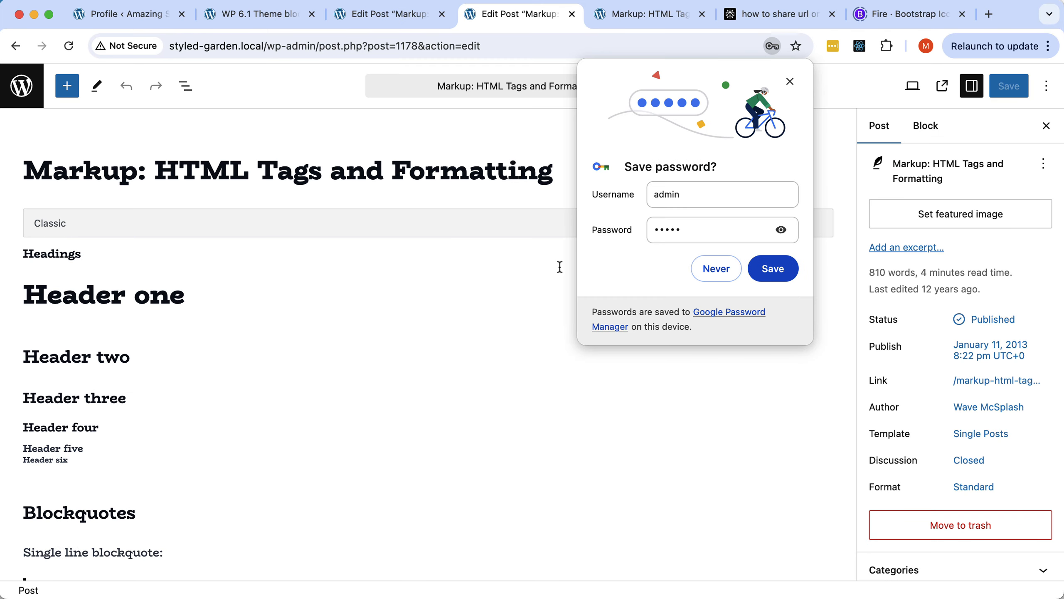
click(723, 273)
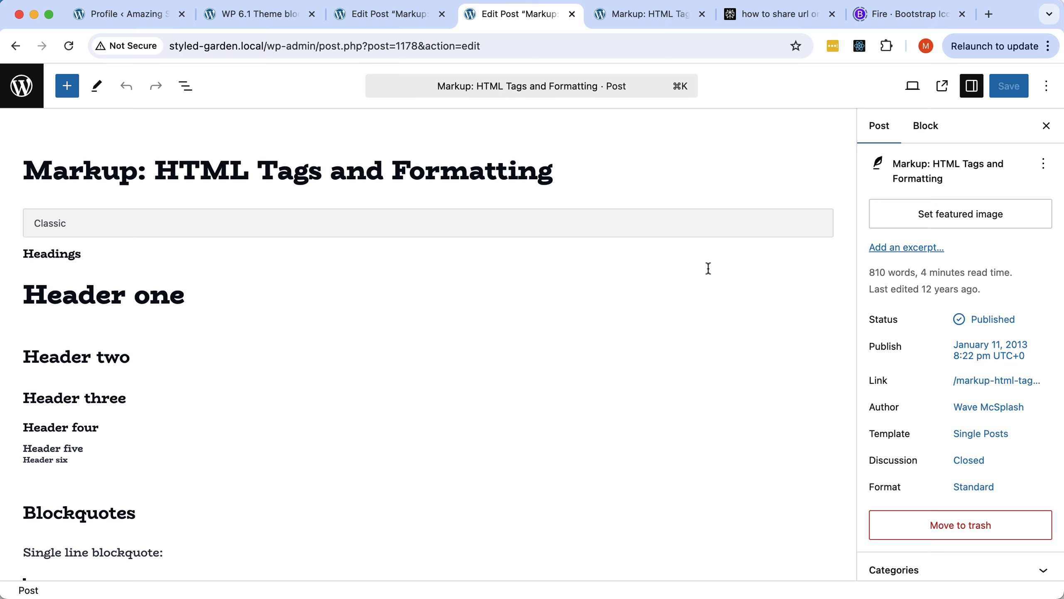
Reload the post editor and the front-end post to check the new table styles.
click(69, 45)
scroll(425, 242, down, 15)
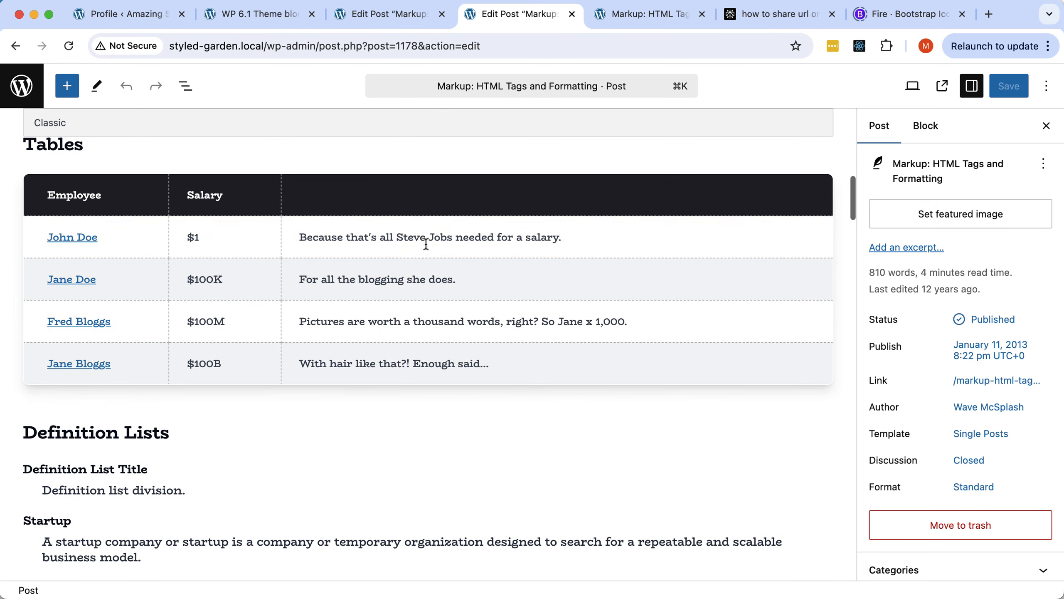
scroll(426, 244, up, 1)
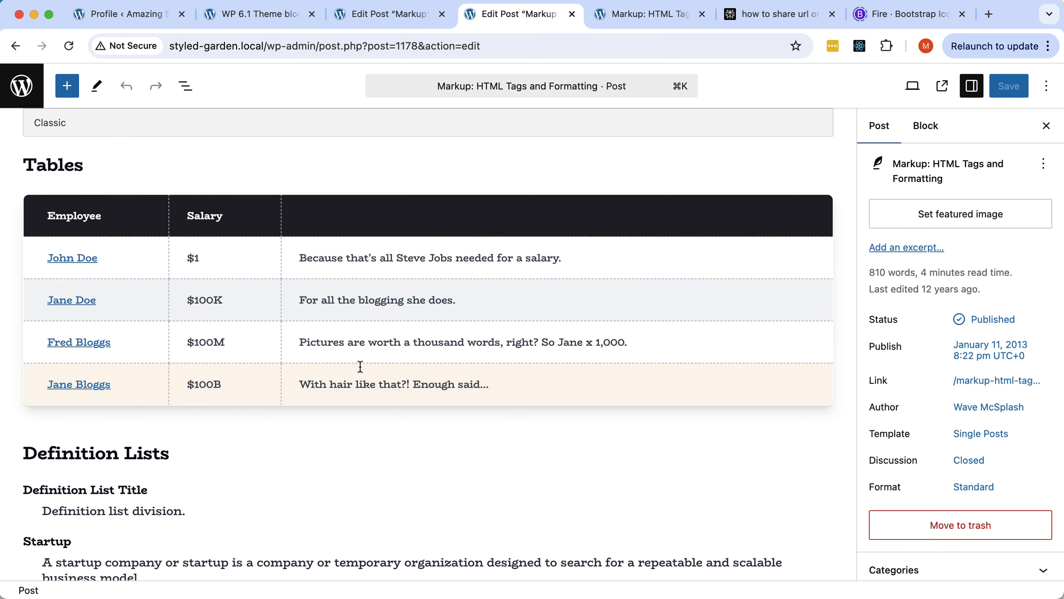
click(625, 18)
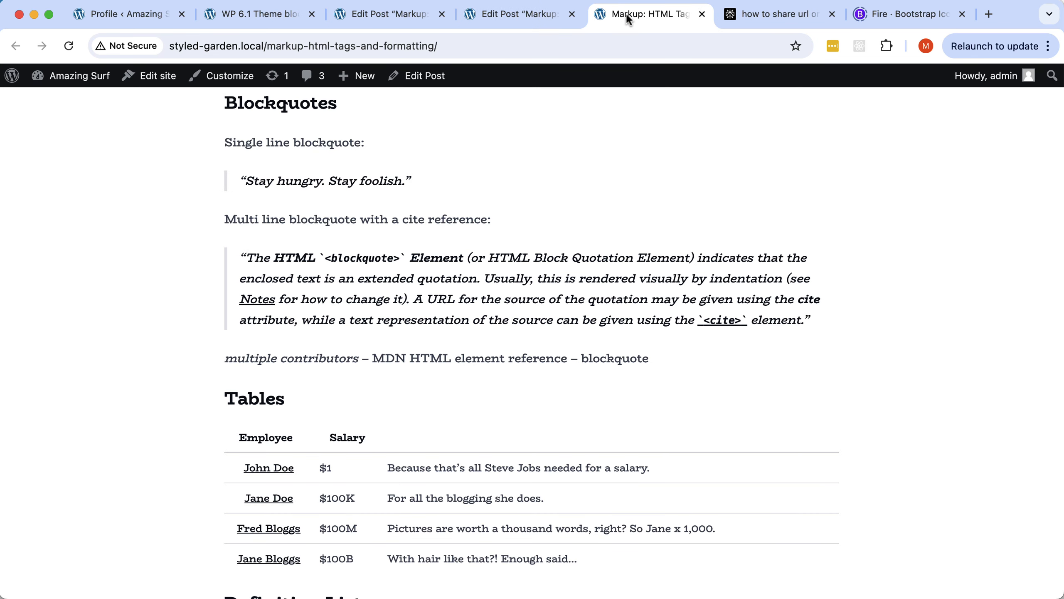
click(69, 46)
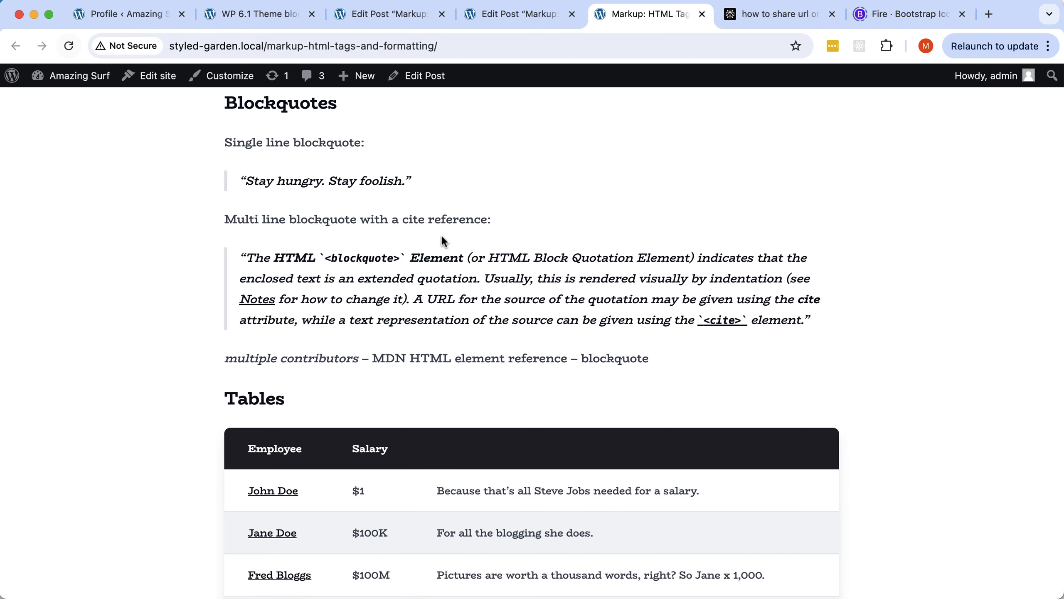
scroll(443, 241, down, 5)
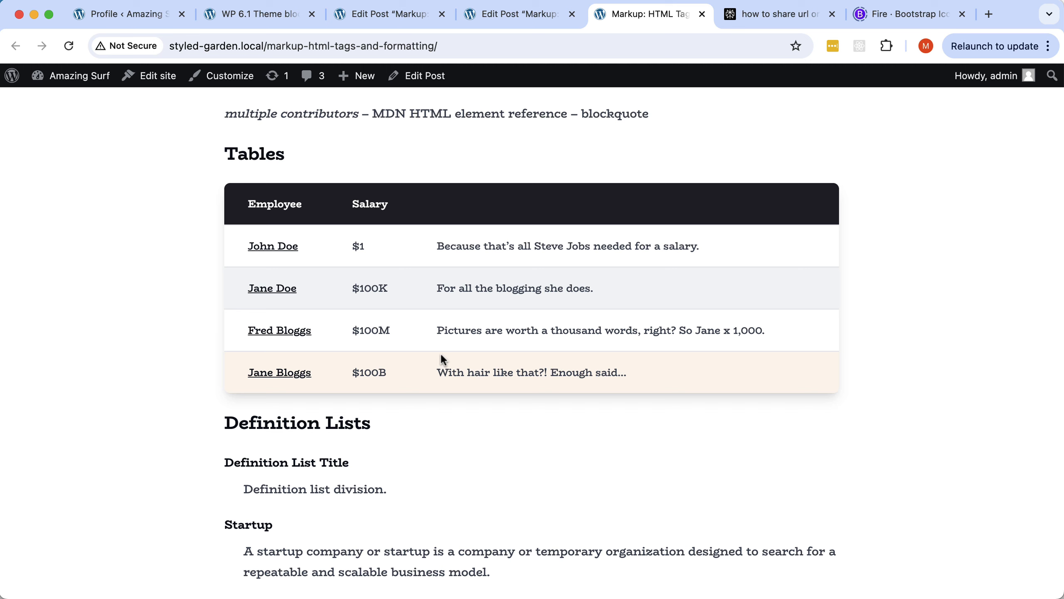
key(super+Tab)
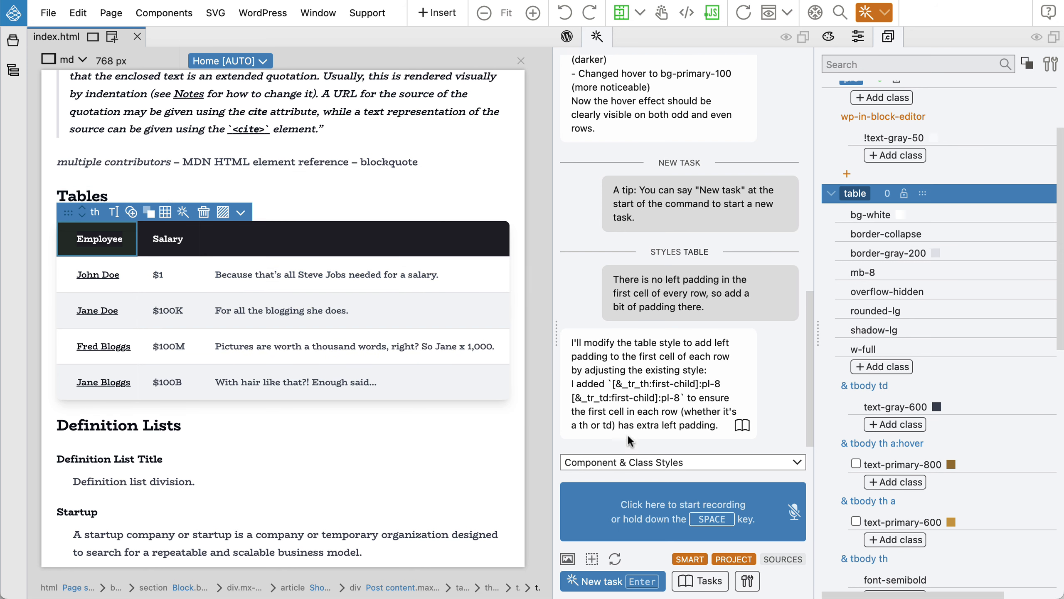
Collapse the table rule's class list, then return to the browser preview.
scroll(893, 327, up, 3)
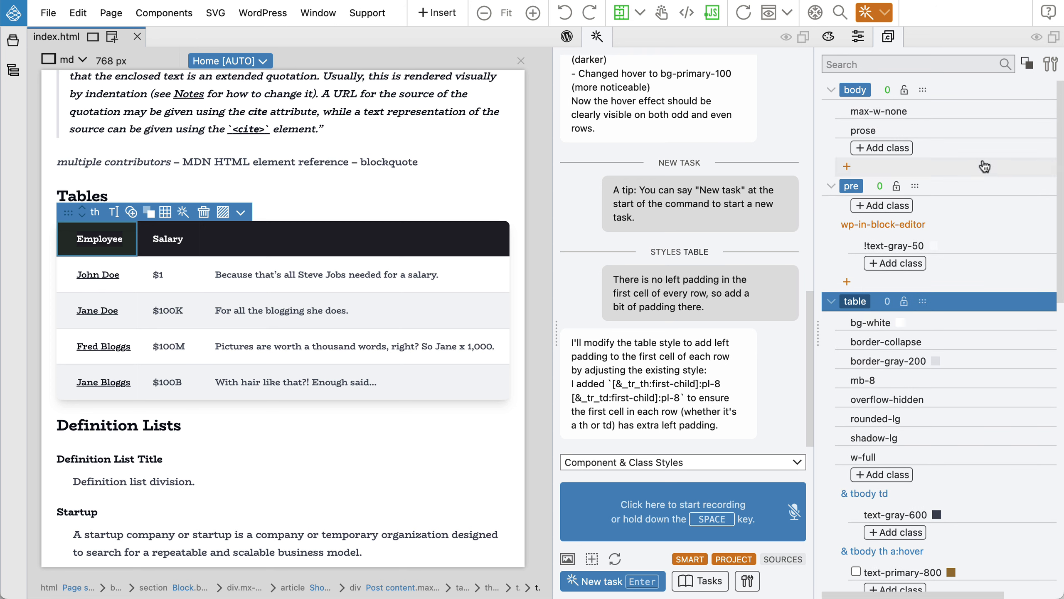
click(832, 302)
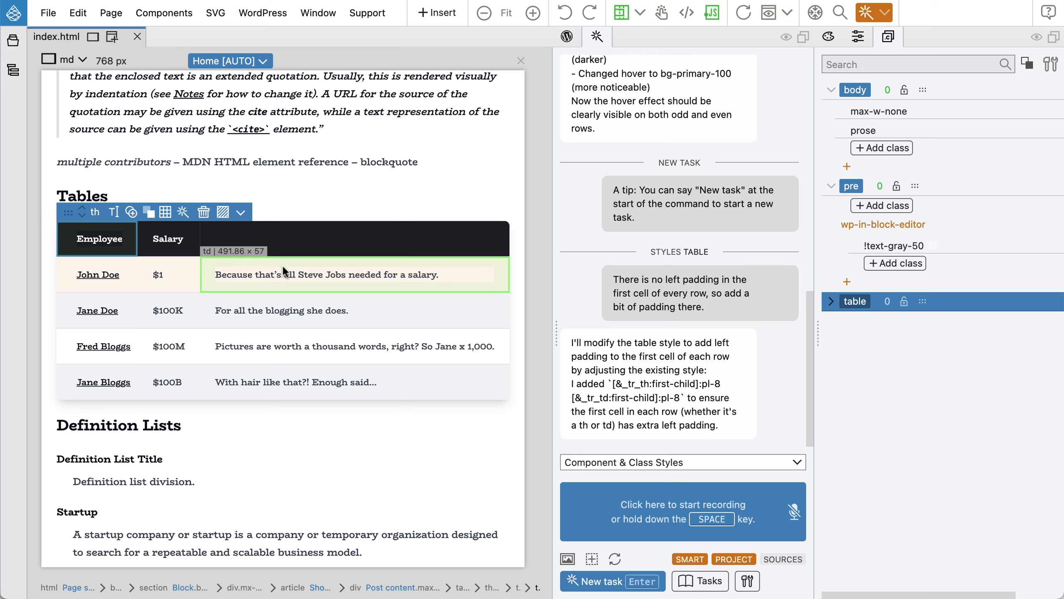
key(super+Tab)
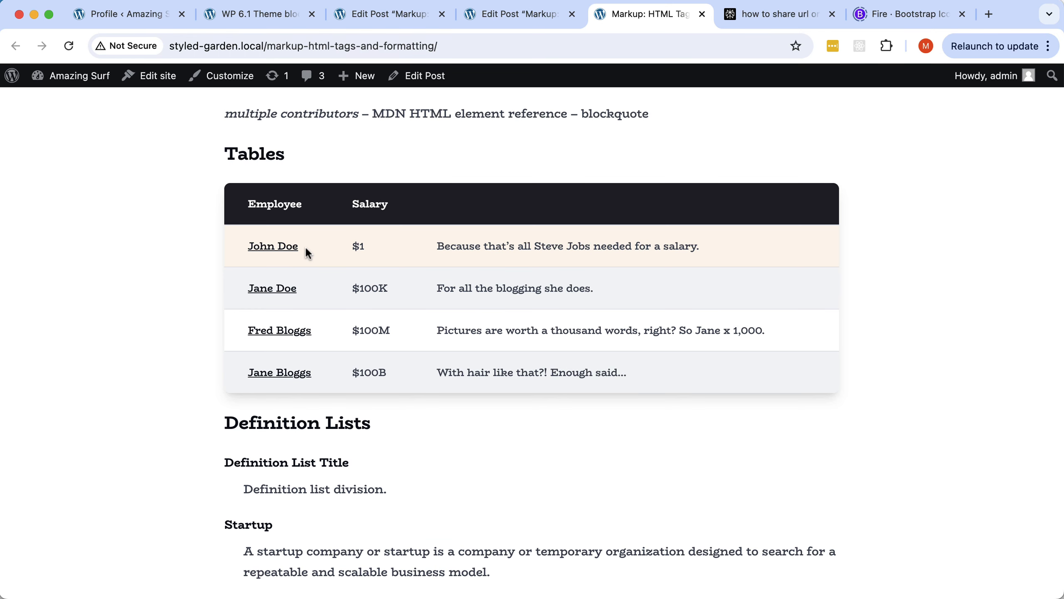
Go to the site's home page and view the Block: Button post on the front end.
scroll(306, 252, up, 6)
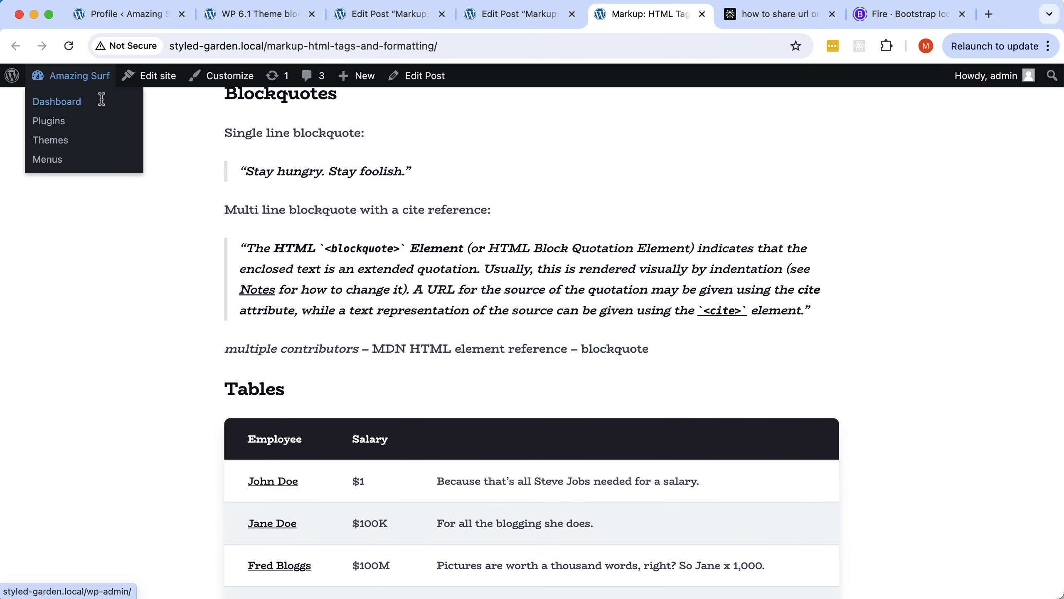
scroll(281, 145, up, 20)
click(174, 123)
scroll(502, 267, down, 20)
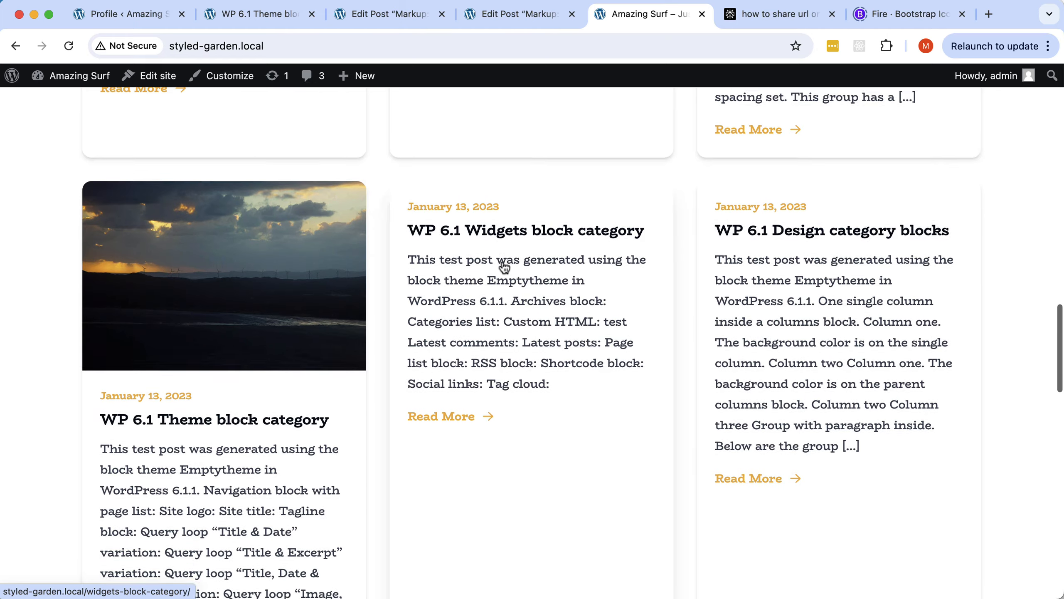
scroll(503, 266, down, 10)
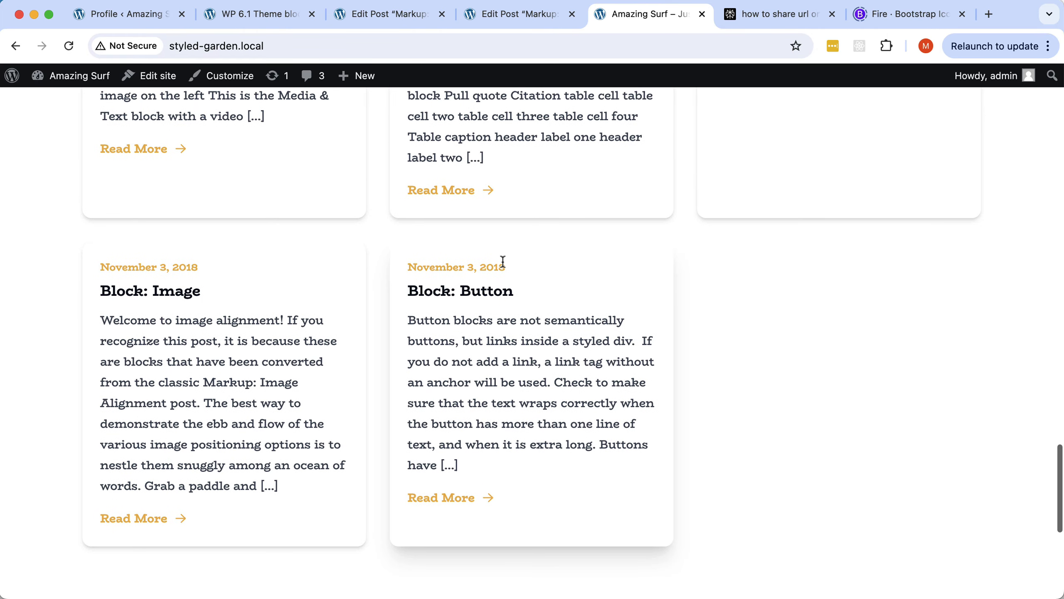
click(489, 291)
scroll(489, 294, down, 15)
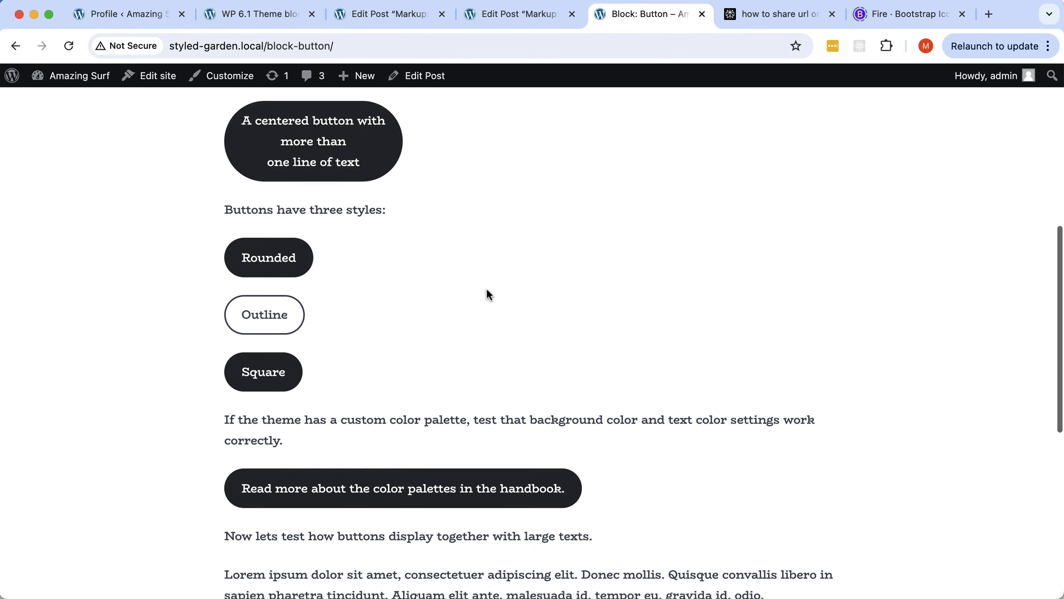
scroll(487, 294, down, 5)
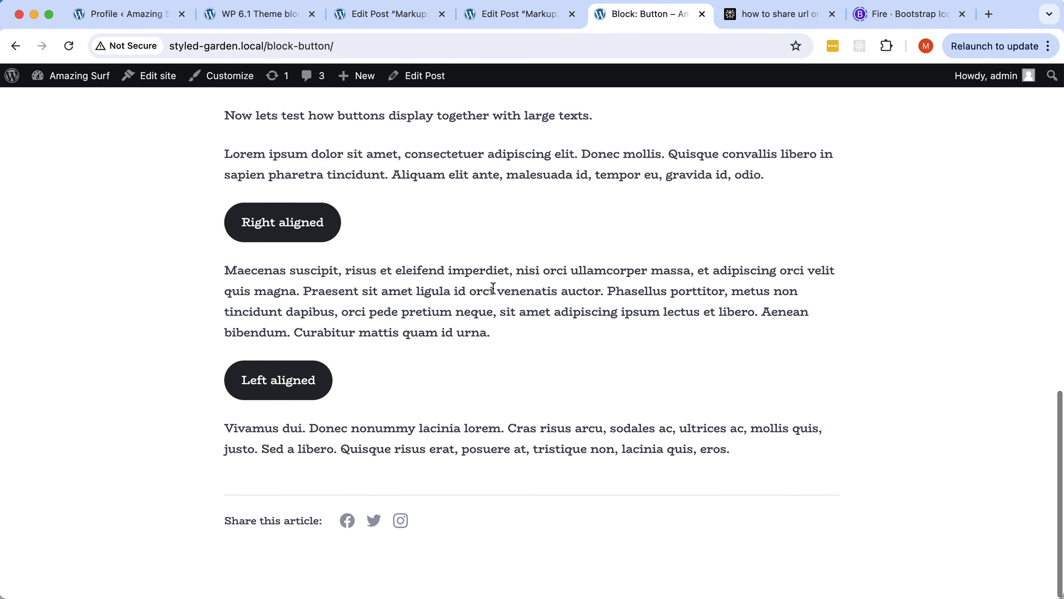
scroll(490, 291, up, 20)
scroll(493, 288, down, 4)
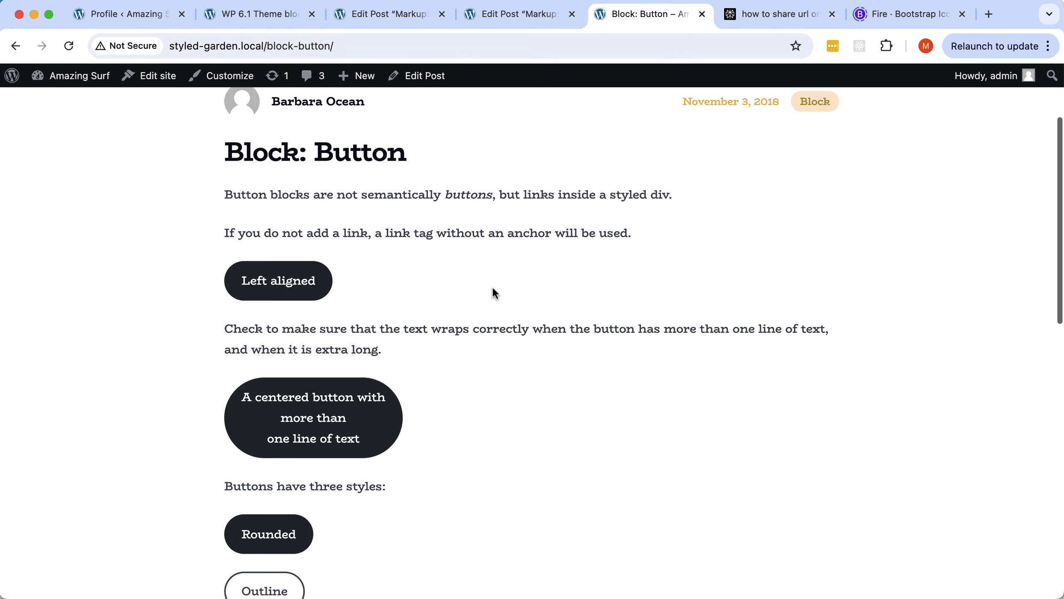
scroll(492, 293, down, 15)
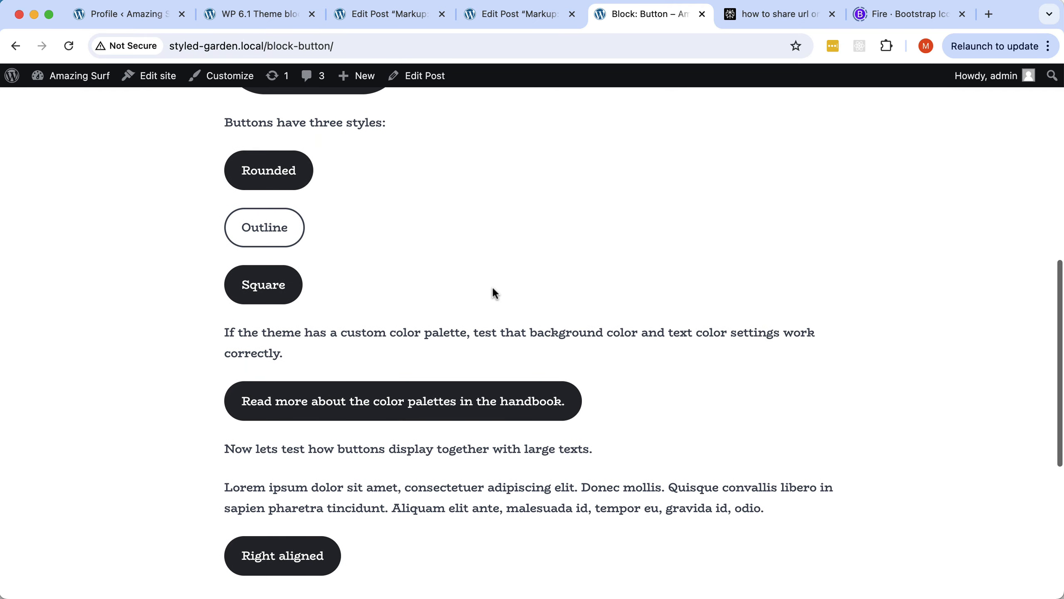
scroll(492, 287, up, 9)
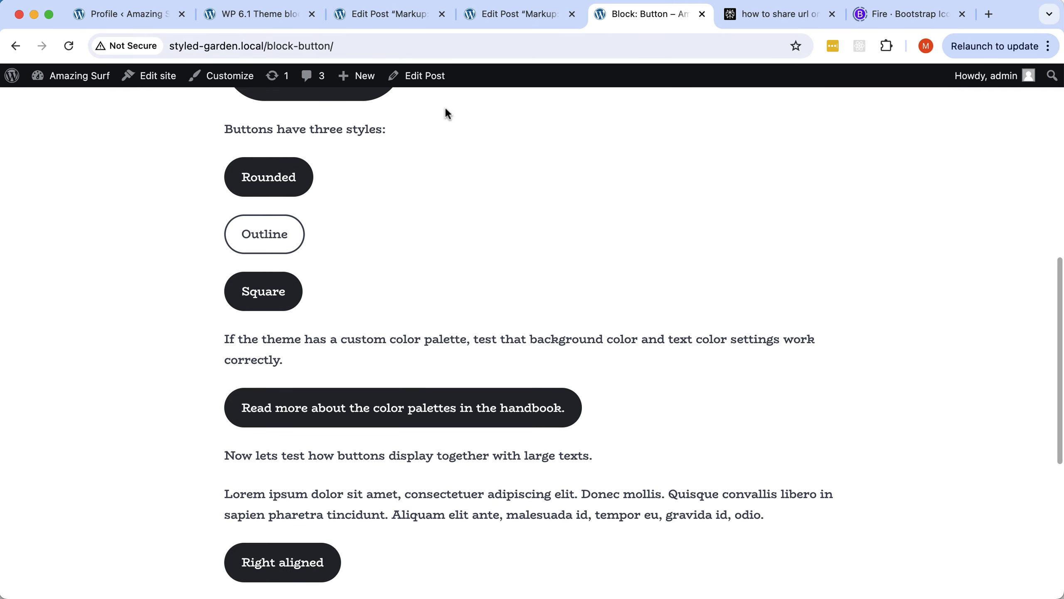
Open Block: Button in the block editor and look over its rounded, outline and square buttons.
click(431, 75)
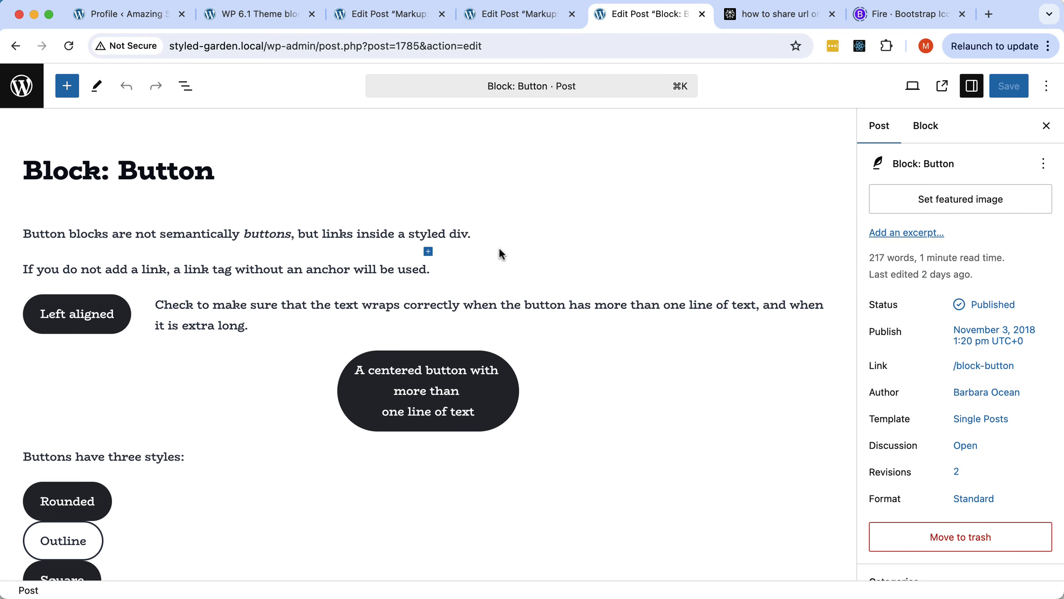
scroll(476, 303, down, 12)
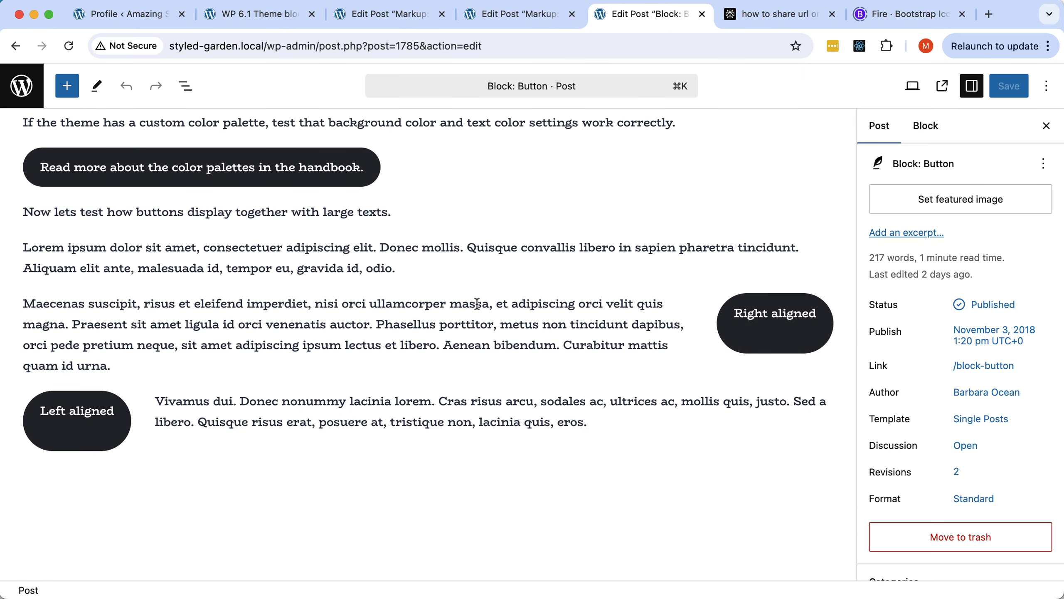
scroll(477, 303, up, 5)
scroll(477, 303, up, 4)
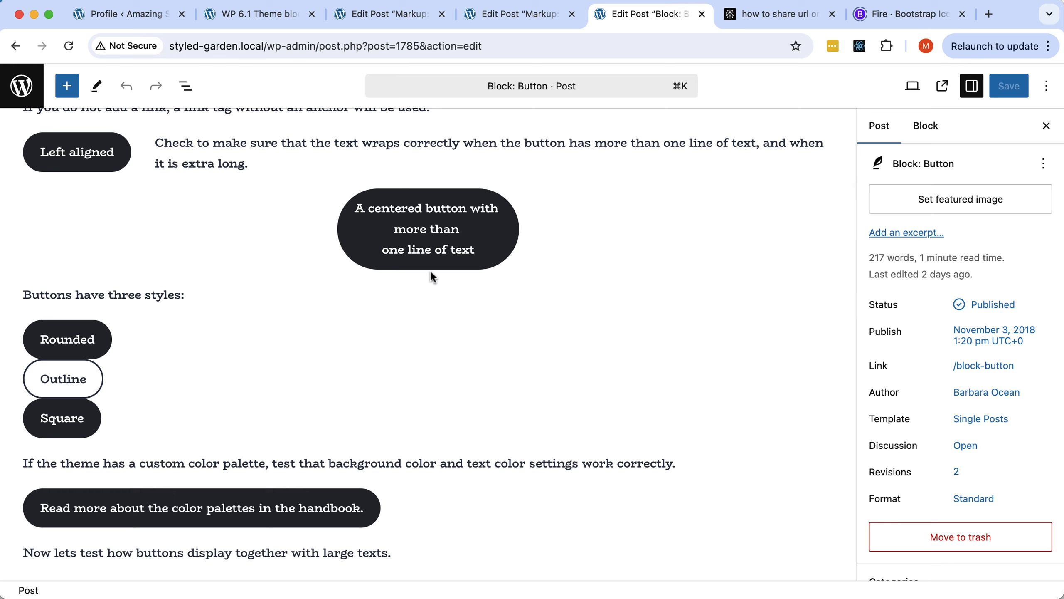
mouse_move(449, 275)
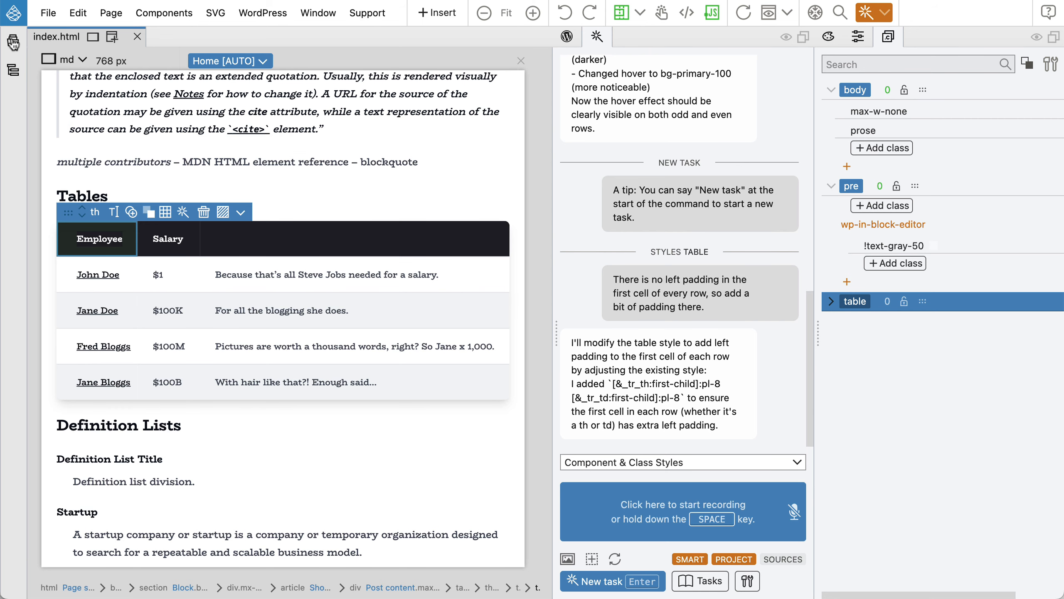
Select the Loop: Main article element in the page's element tree.
click(13, 73)
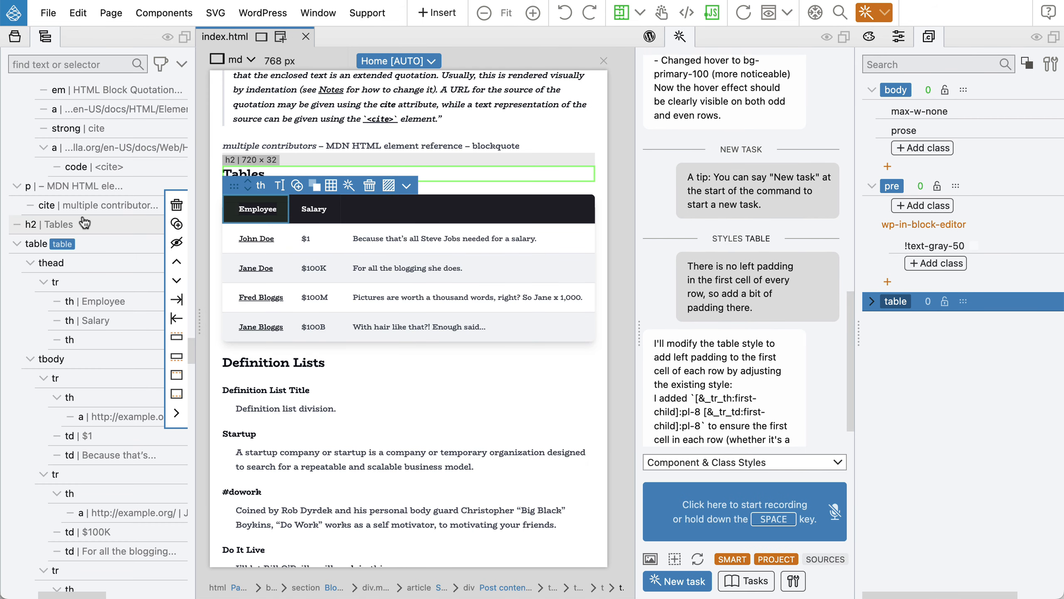
scroll(84, 222, up, 10)
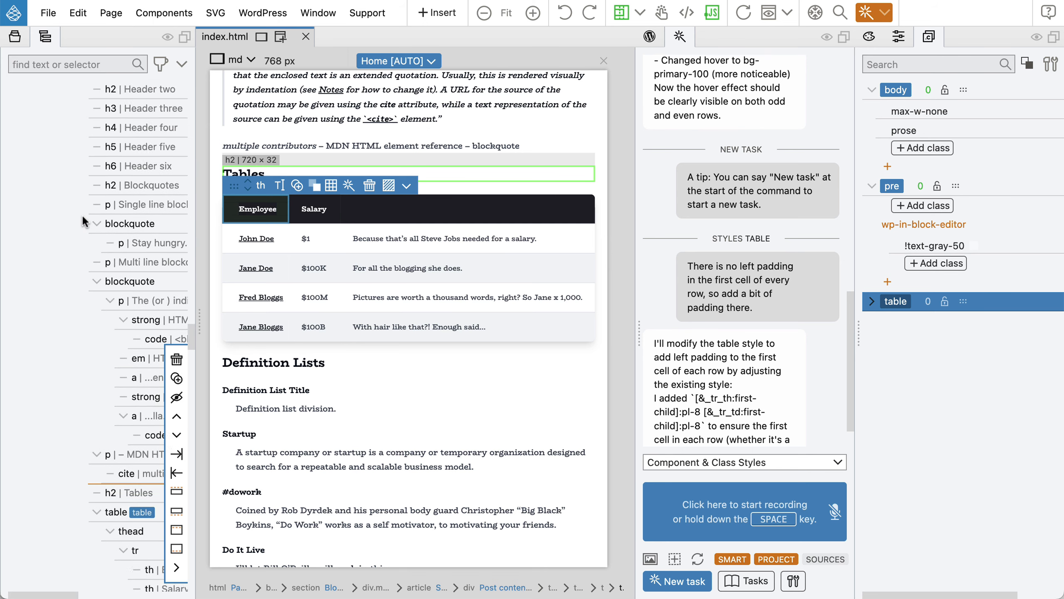
scroll(84, 221, up, 10)
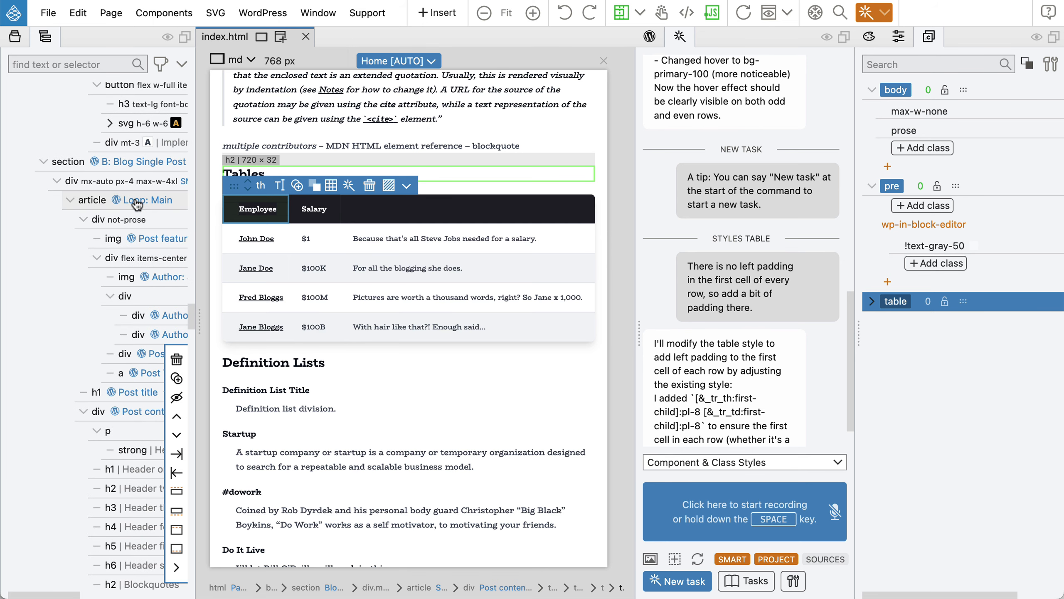
click(137, 201)
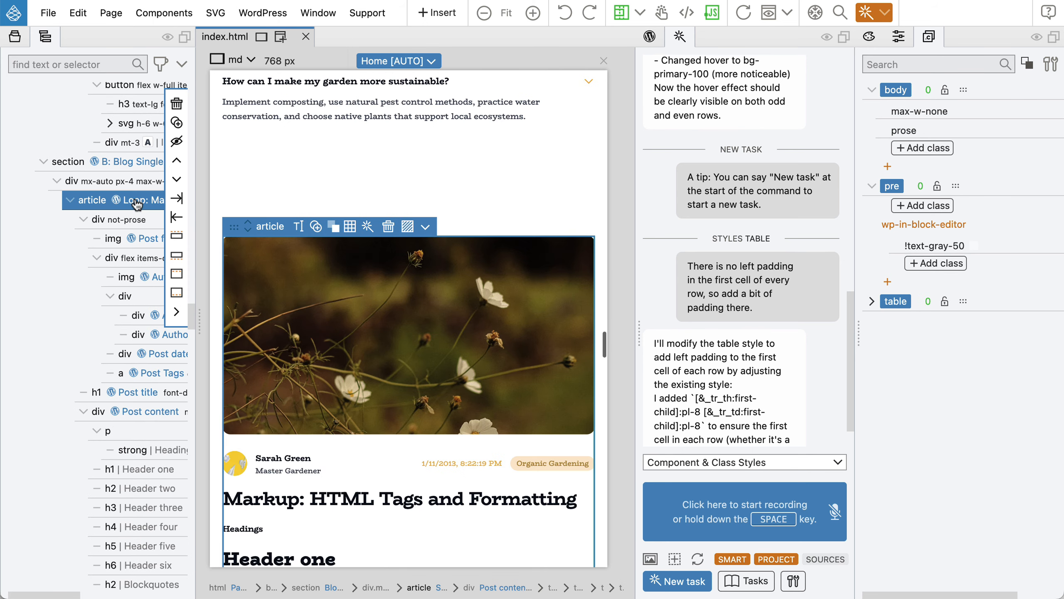
Replace preview post 1178 with Block: Button (1785) and import live data.
click(656, 37)
scroll(707, 205, down, 5)
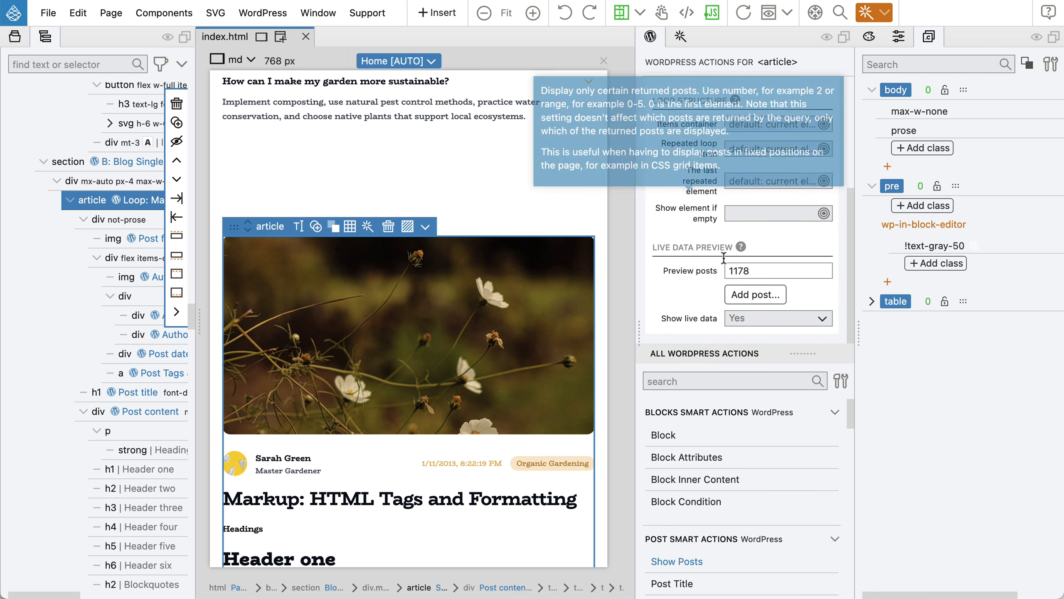
click(749, 297)
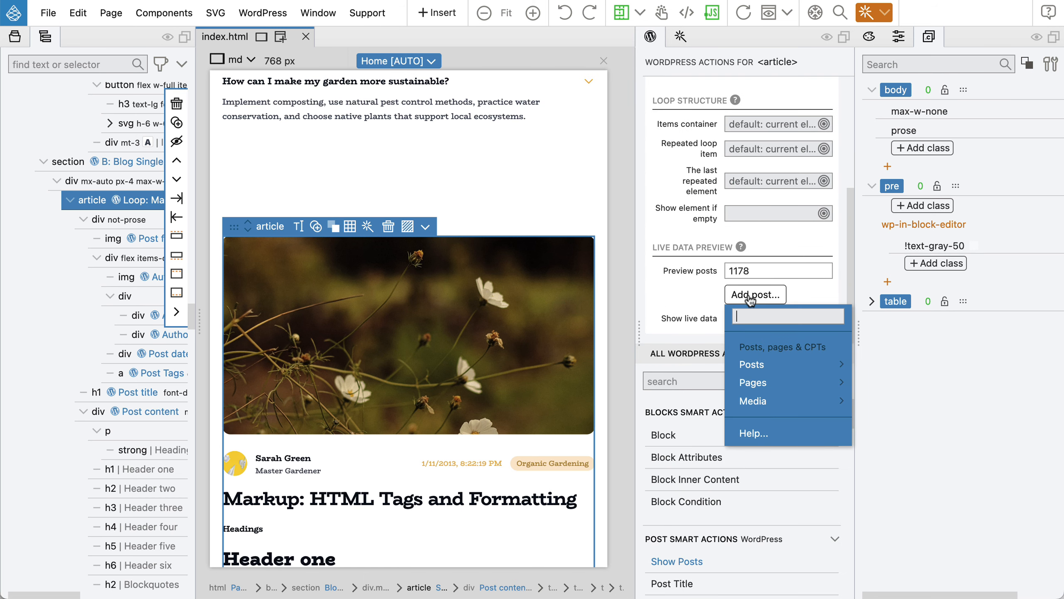
text(butto)
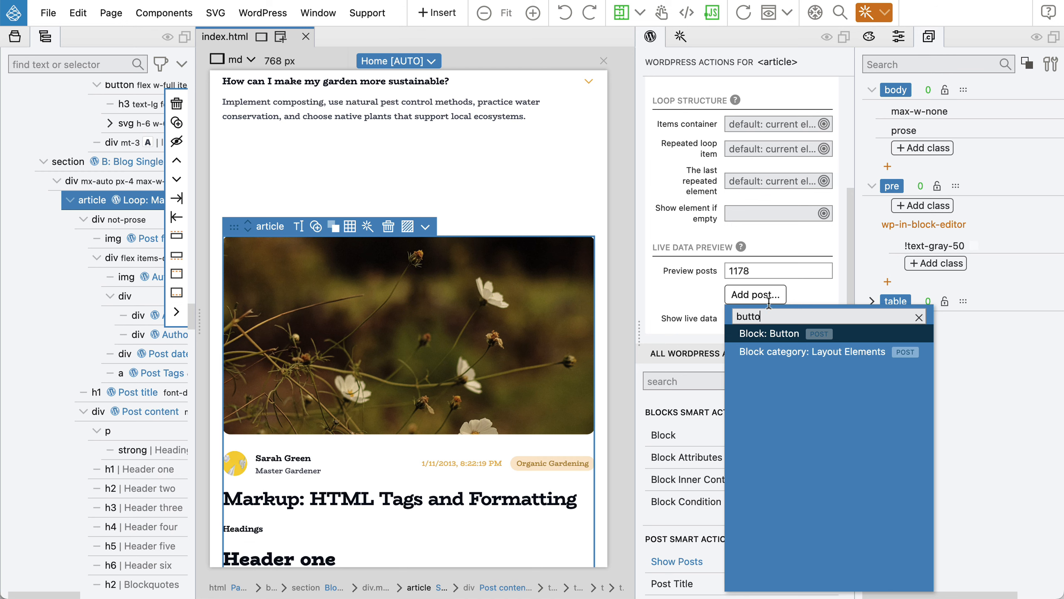
click(765, 334)
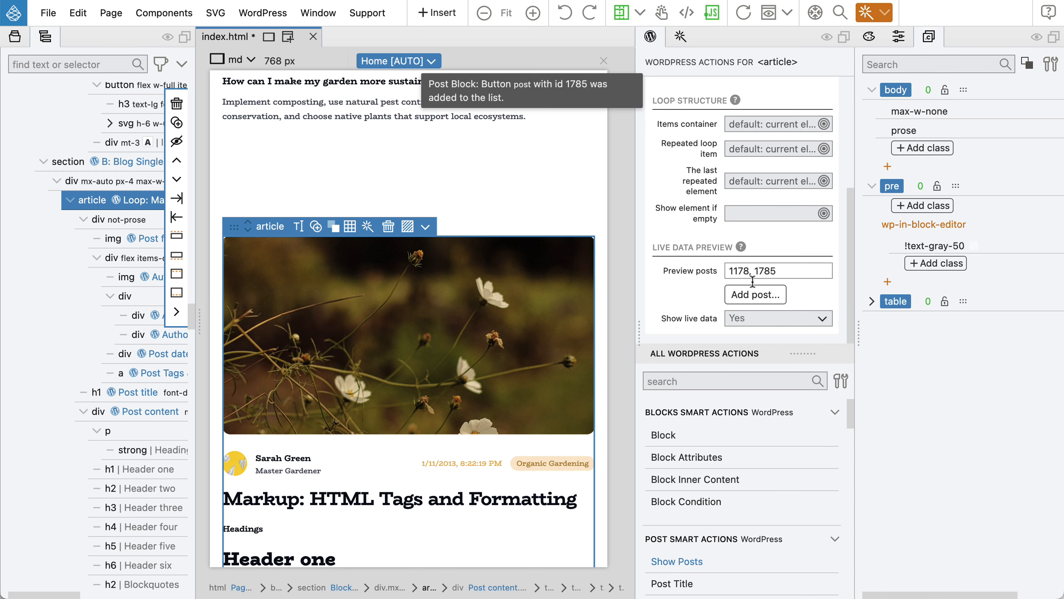
drag(755, 270, 728, 270)
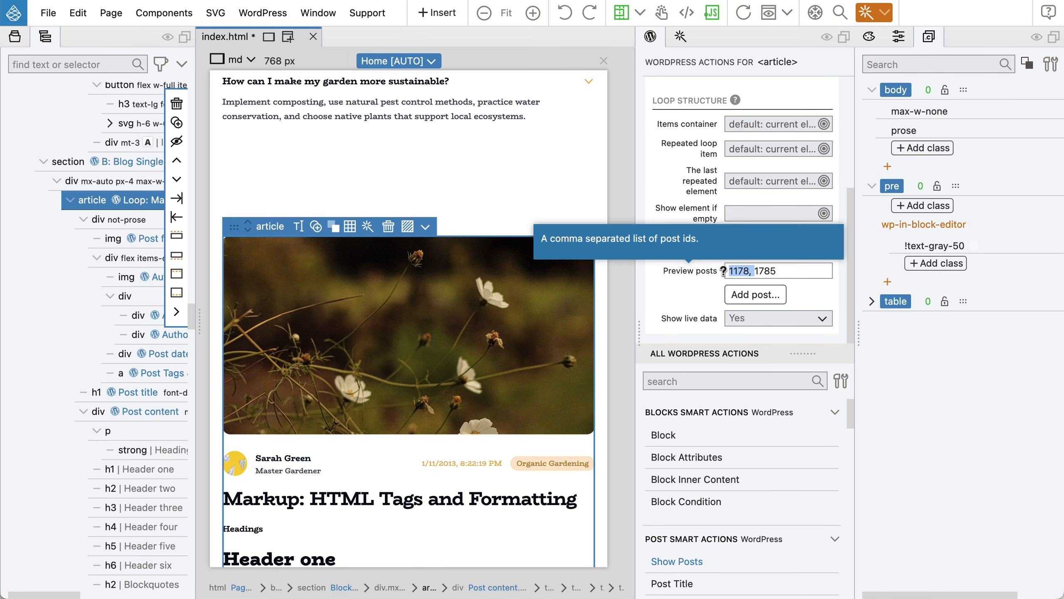
key(BackSpace)
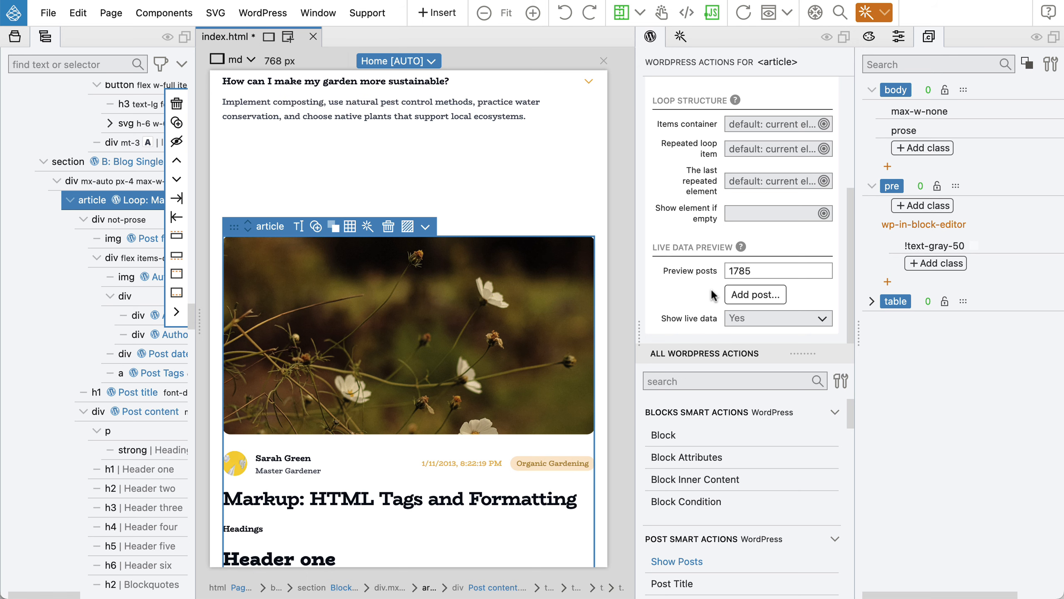
click(419, 61)
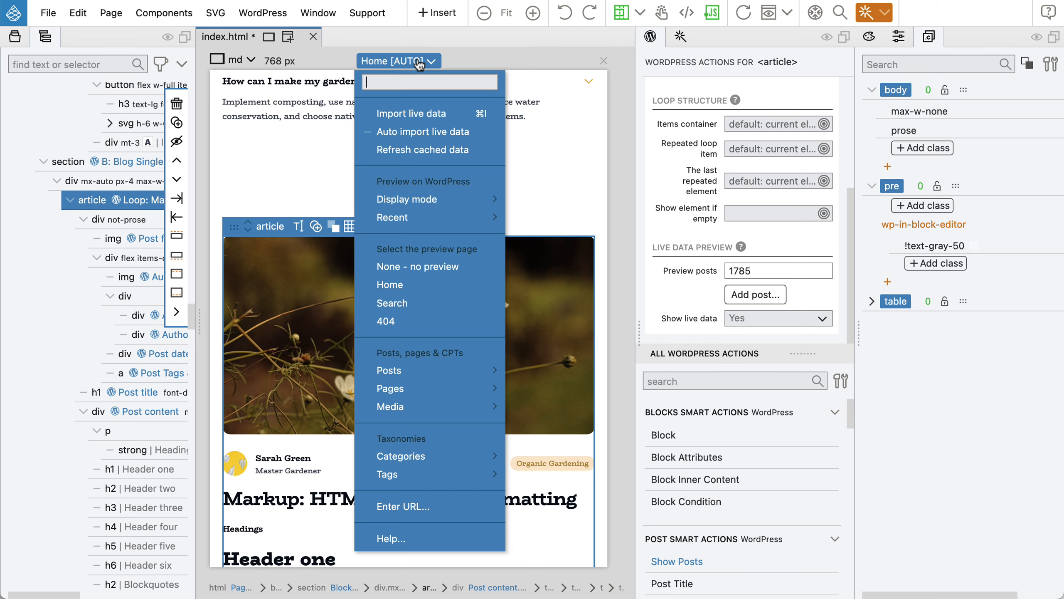
click(415, 112)
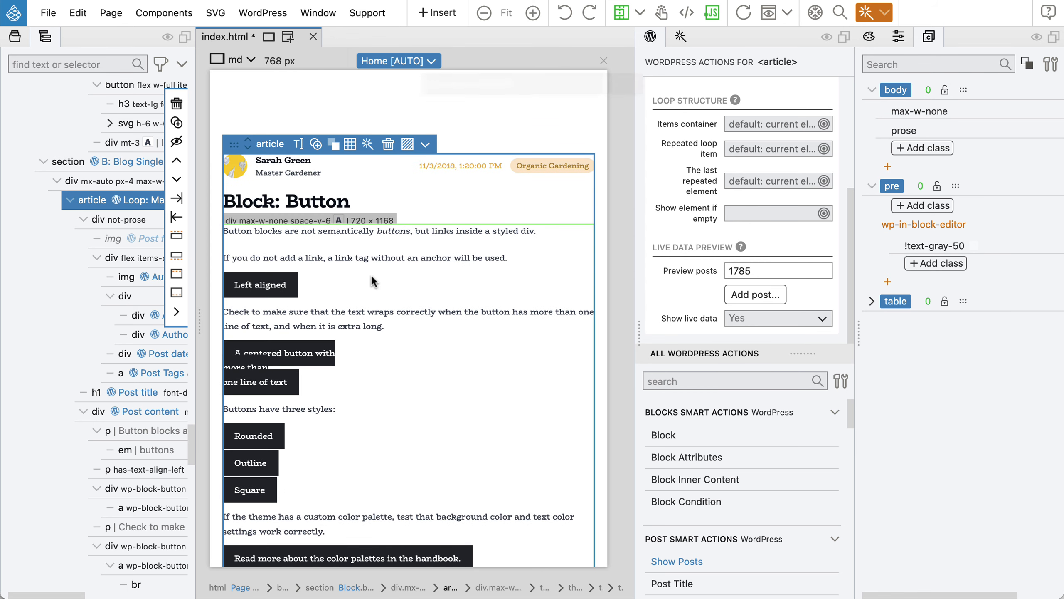
Select the div Post content element and bring up the AI assistant chat beside it.
click(139, 411)
scroll(413, 291, down, 5)
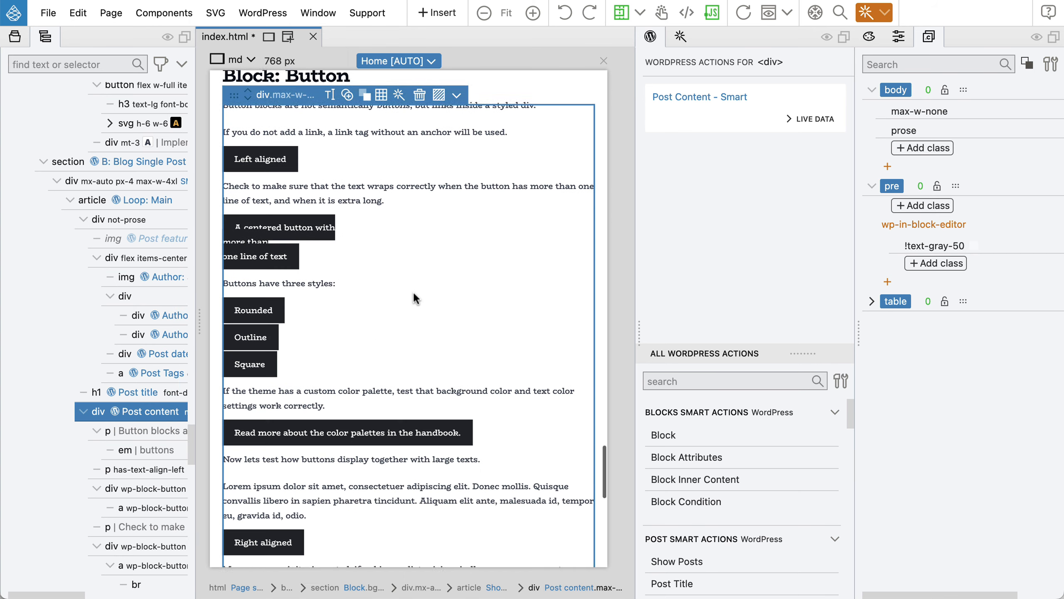
scroll(413, 292, down, 2)
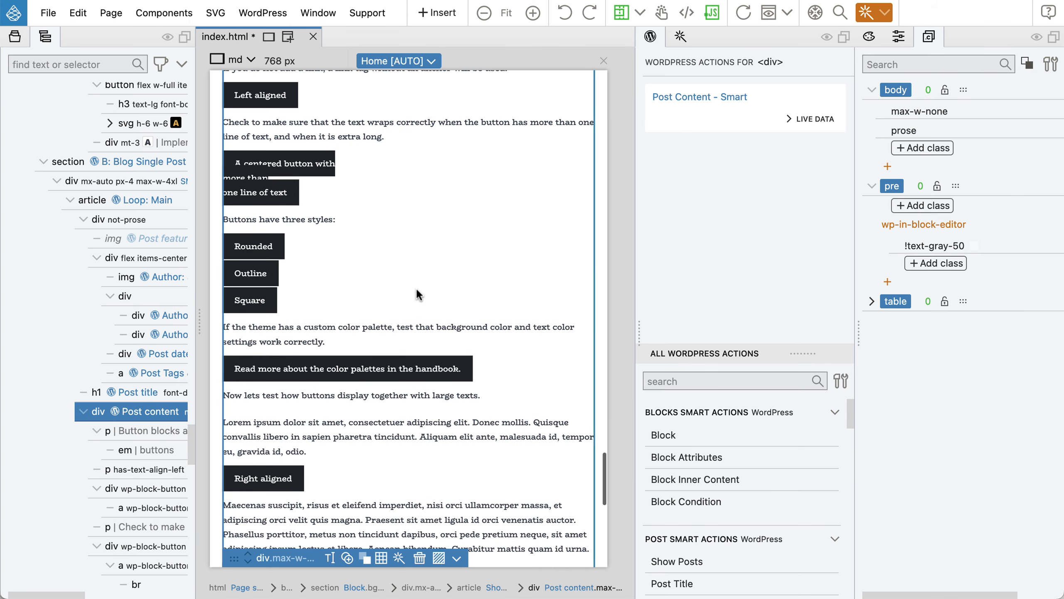
scroll(396, 293, up, 2)
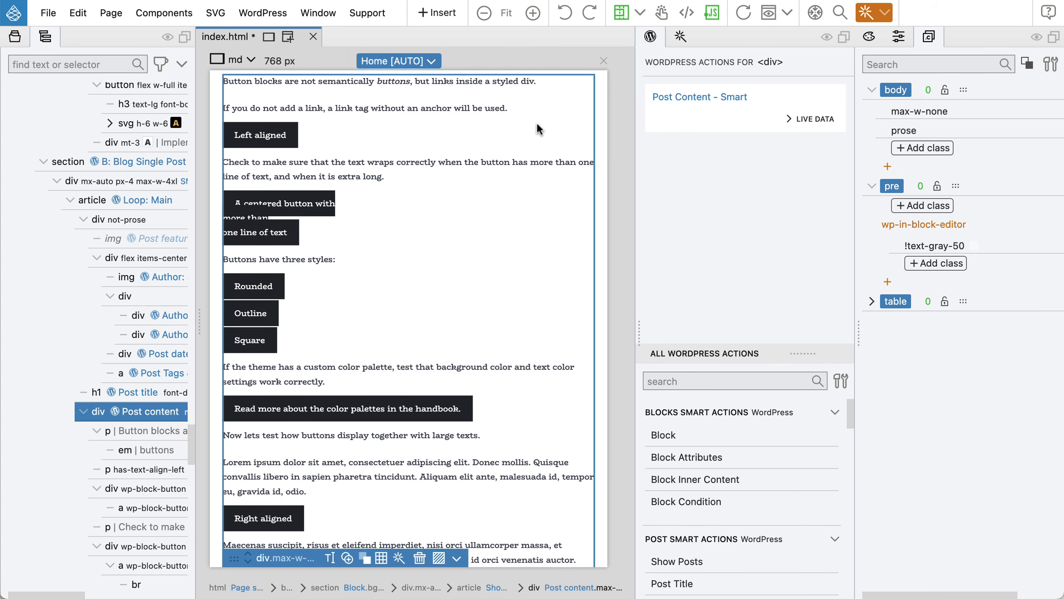
click(680, 36)
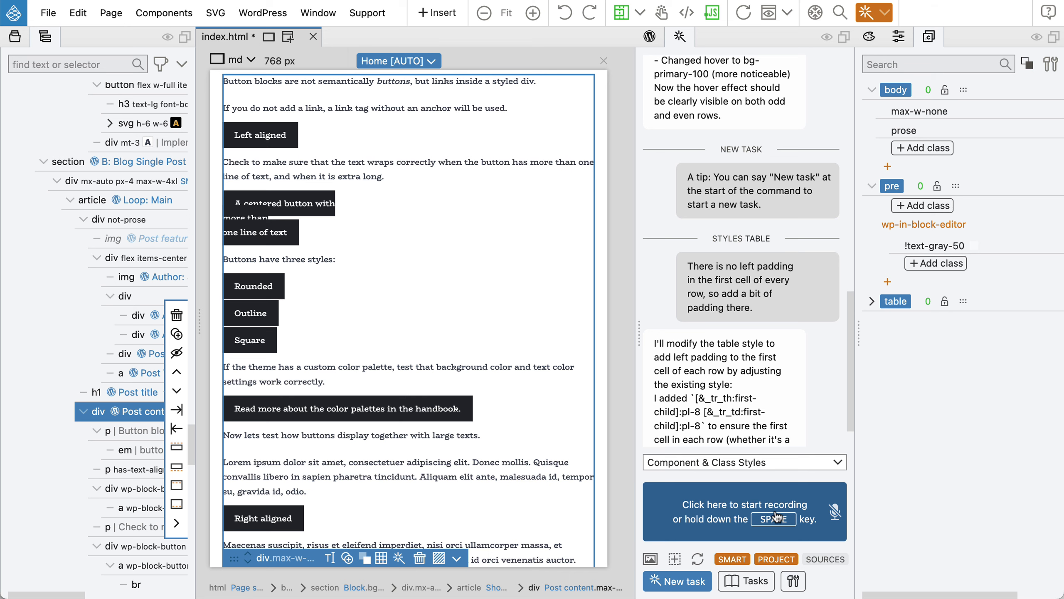
Dictate to the AI: 'Create beautiful styles for button classes using primary color'.
key(space)
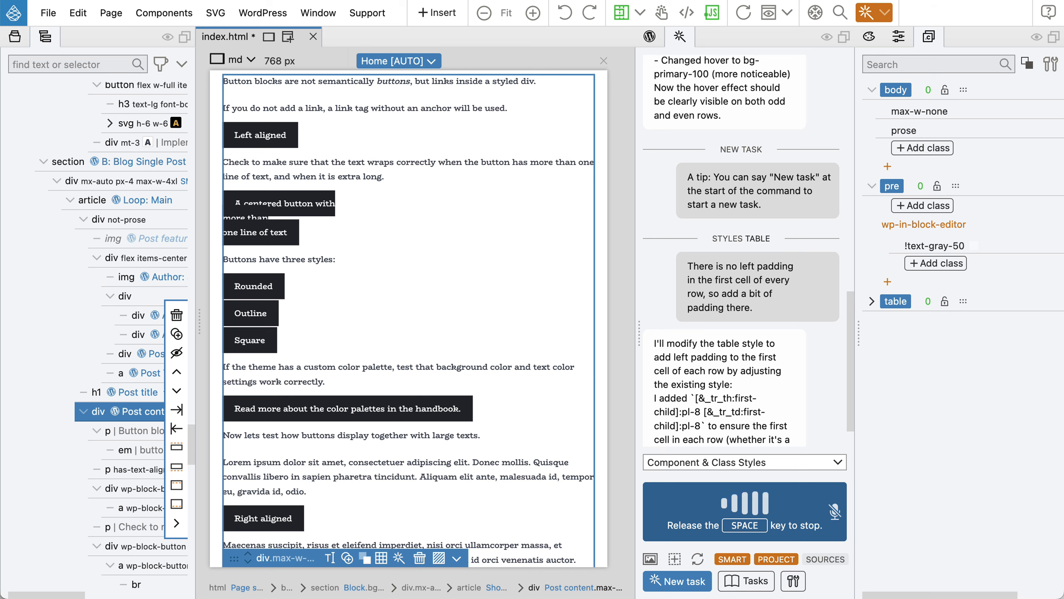
key(space)
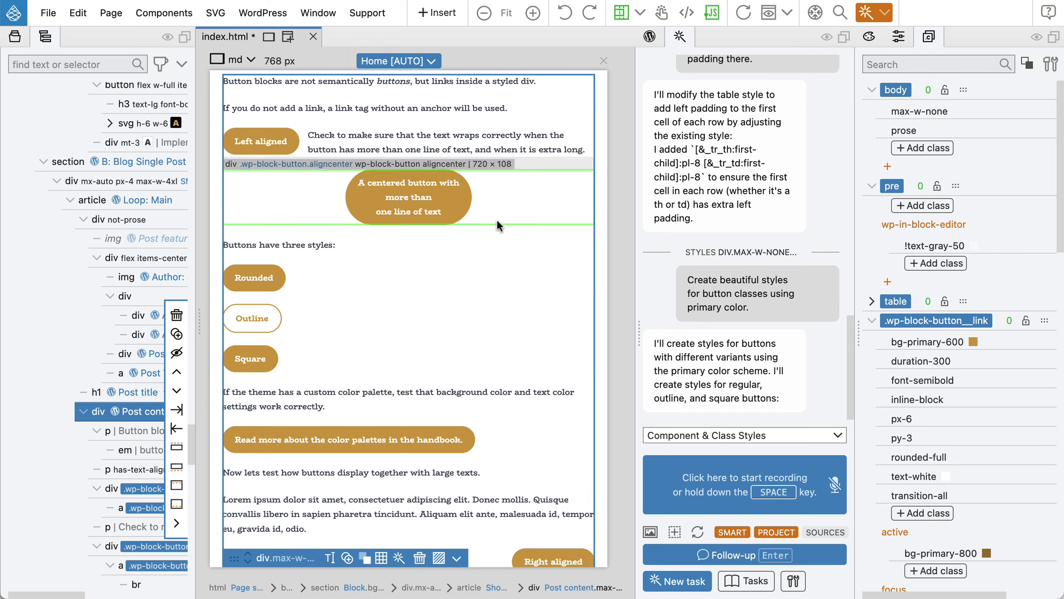
scroll(463, 289, up, 1)
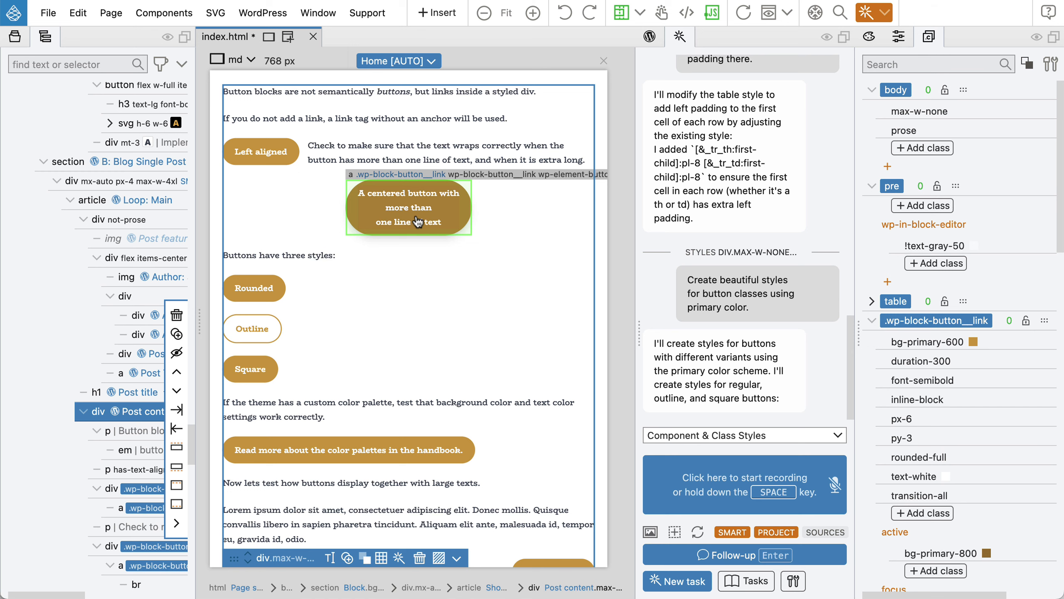
scroll(917, 282, down, 5)
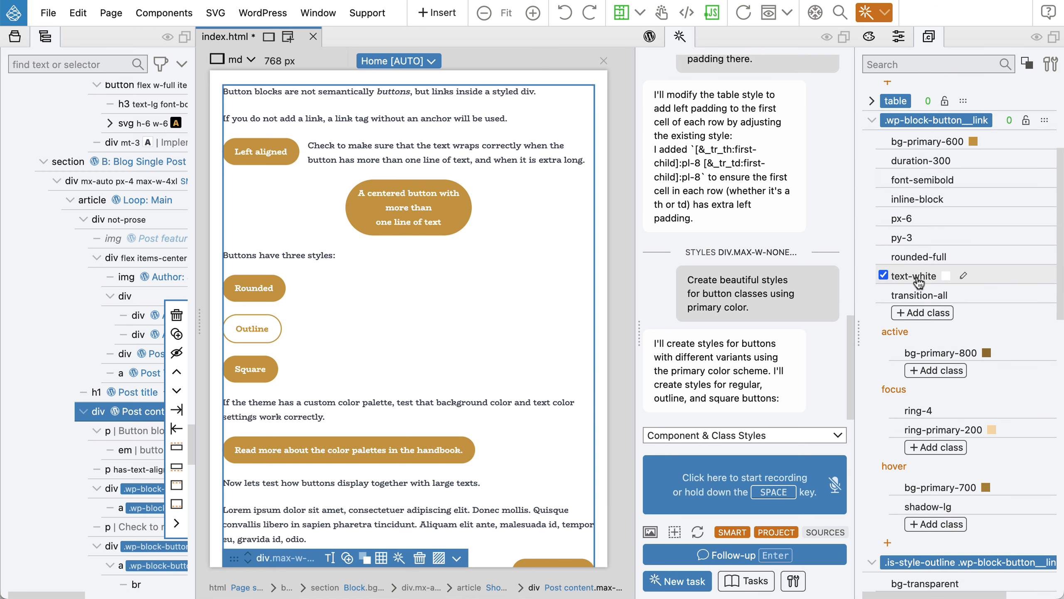
scroll(917, 282, up, 3)
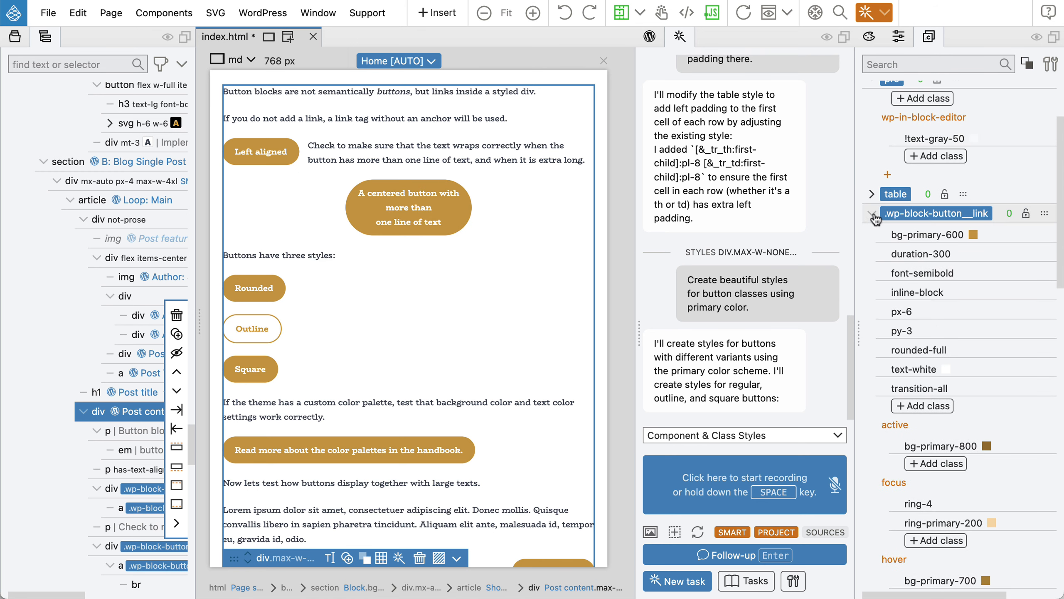
click(873, 217)
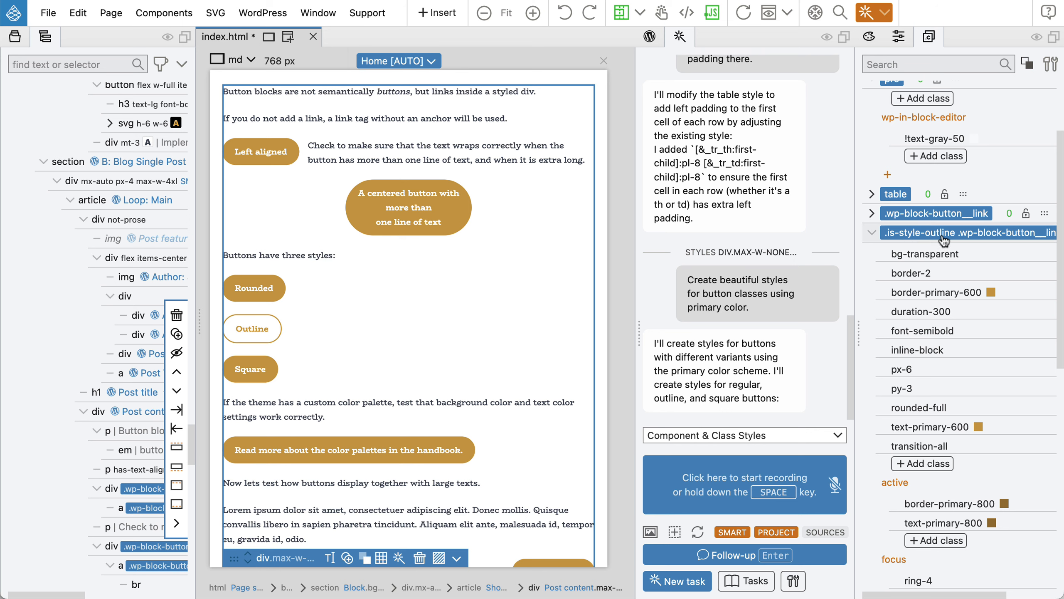
click(872, 235)
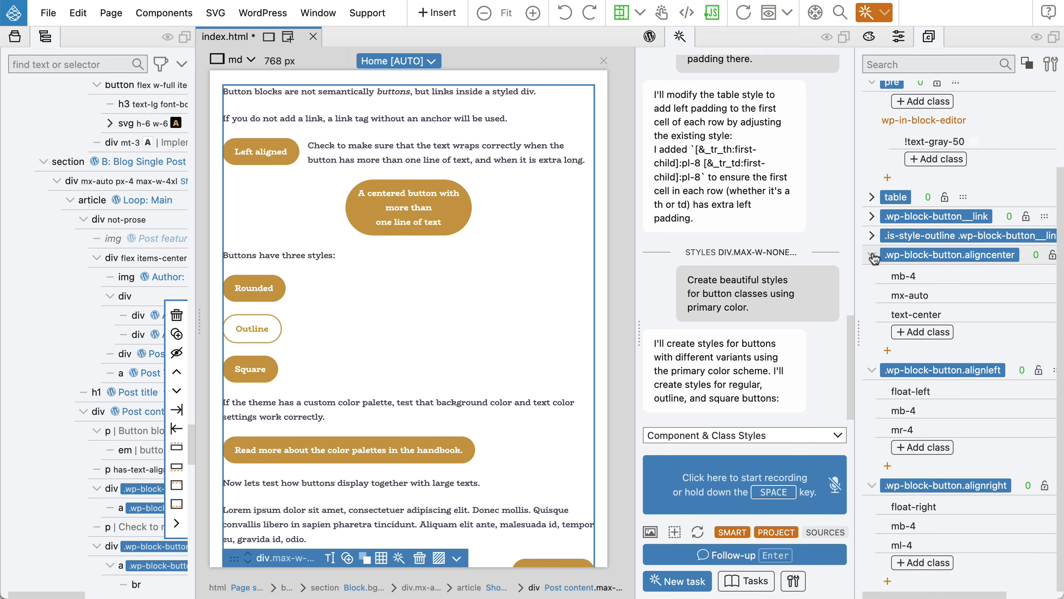
click(873, 256)
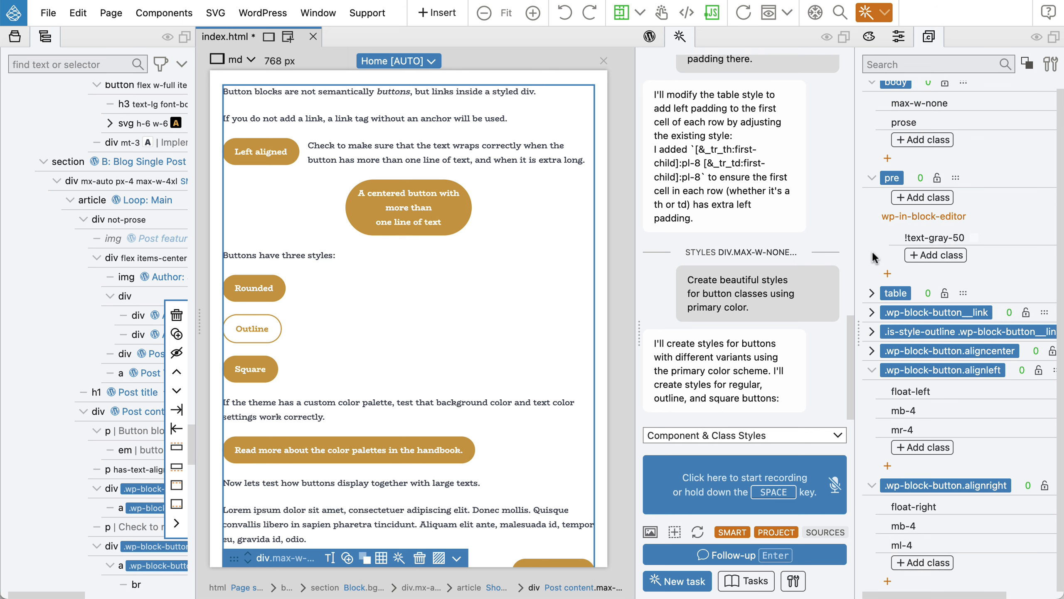
click(869, 489)
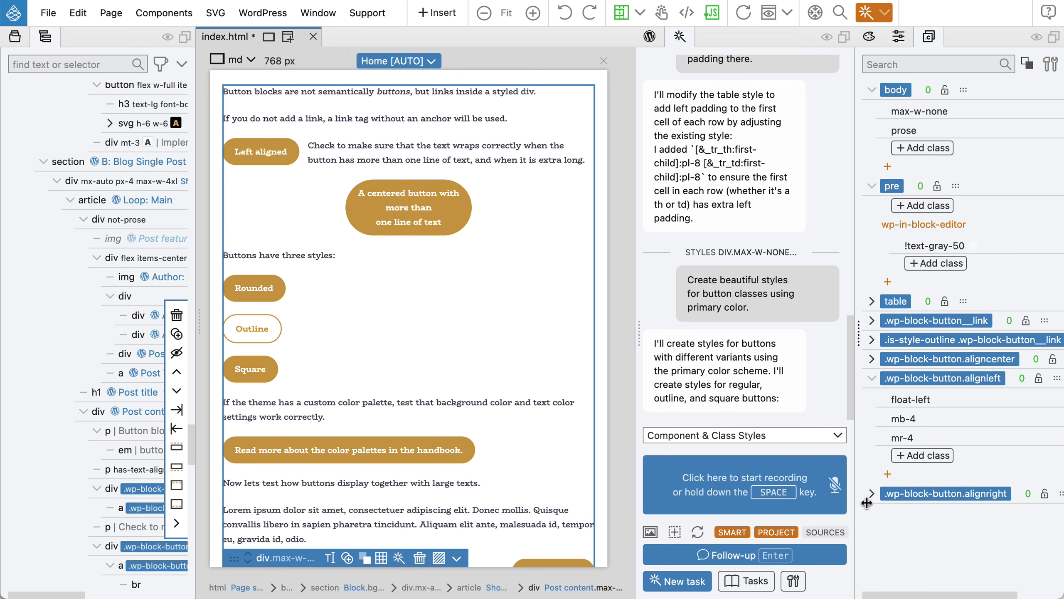
click(871, 379)
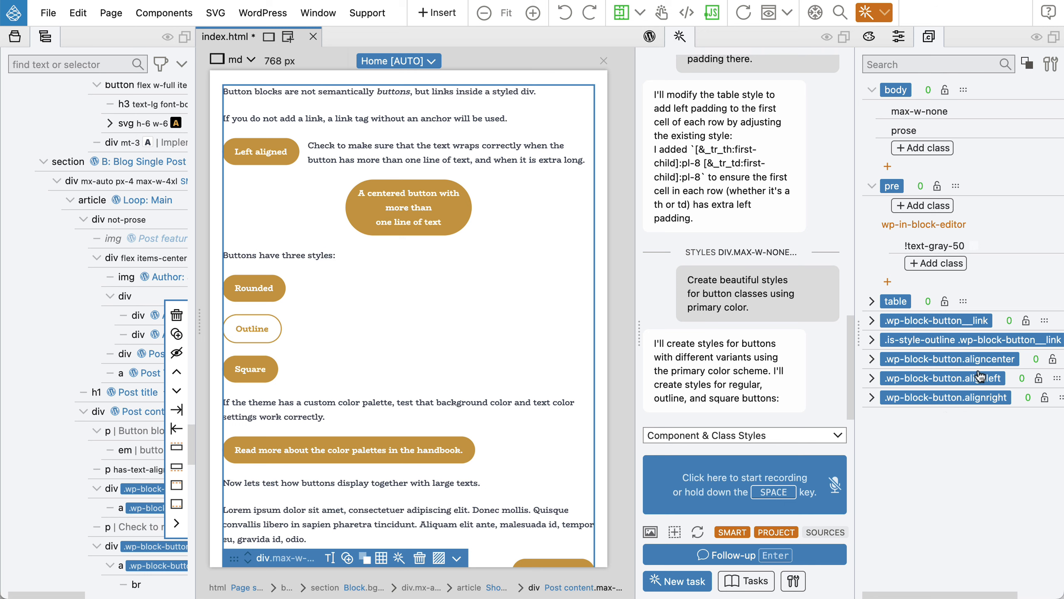
click(872, 359)
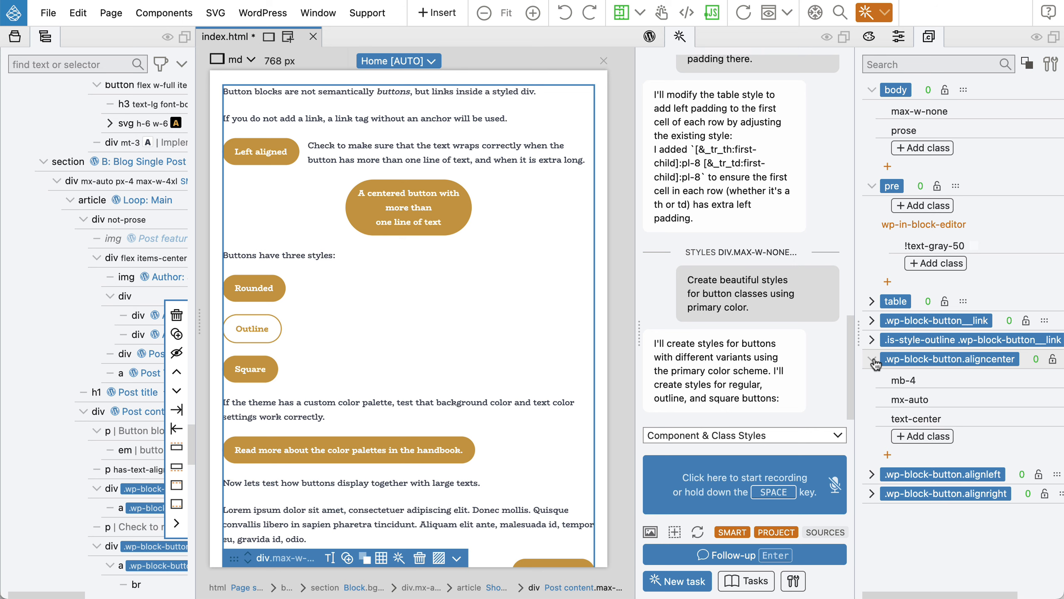
click(872, 360)
click(874, 380)
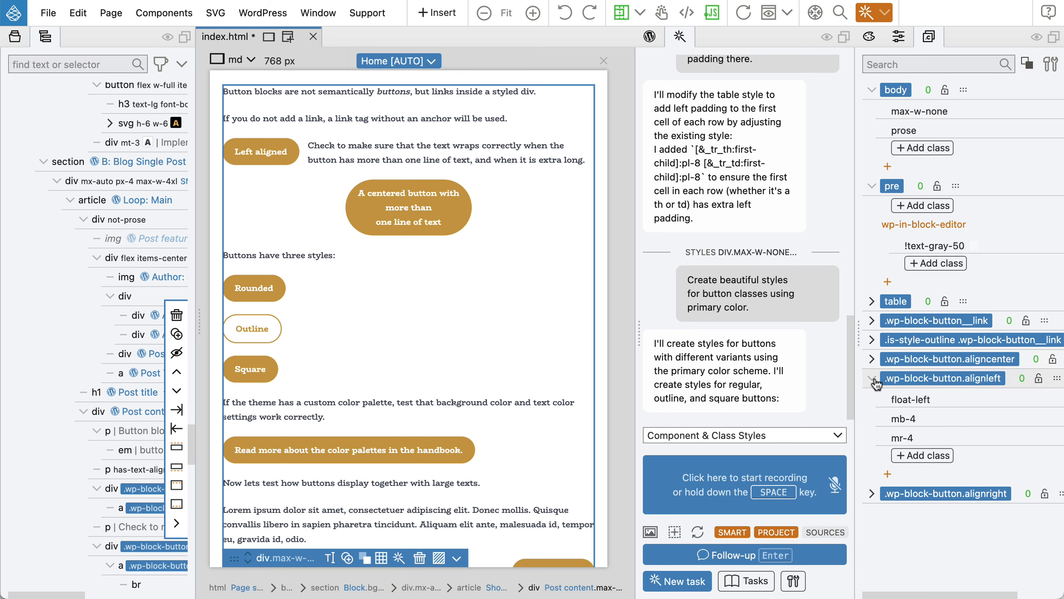
click(874, 381)
click(872, 400)
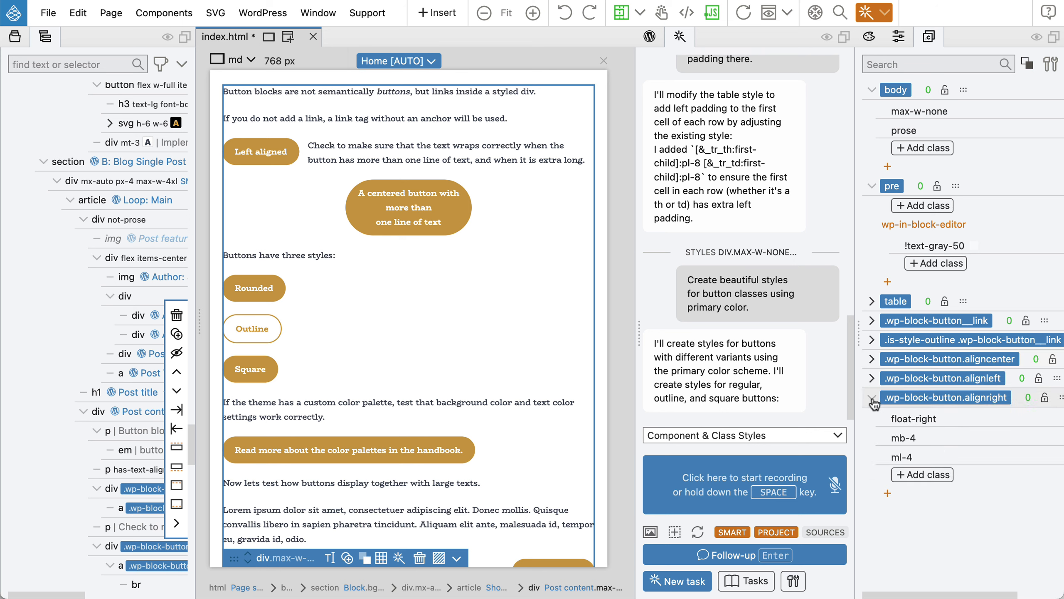
click(872, 402)
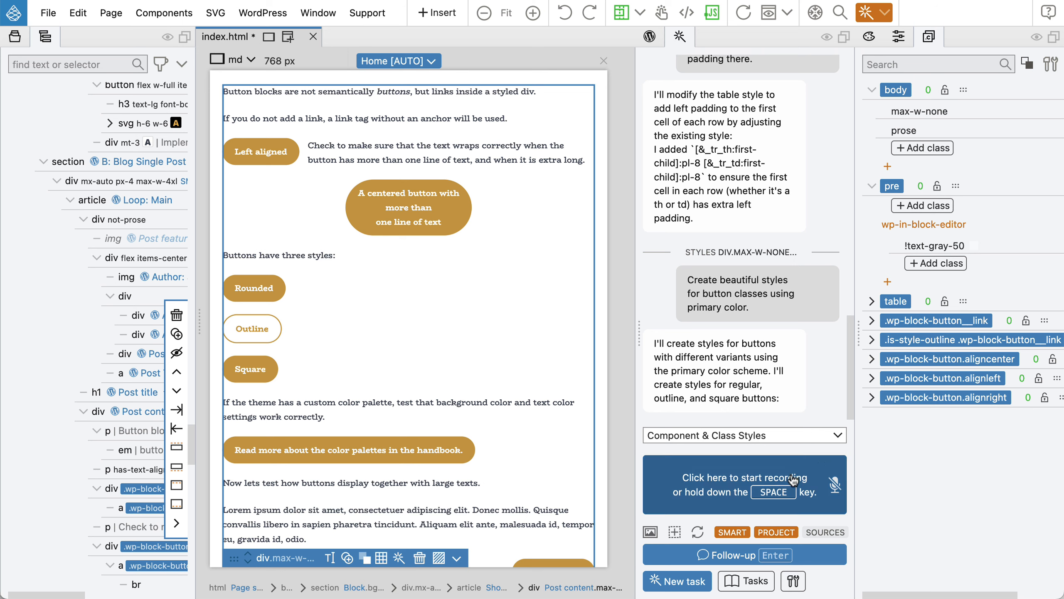
Ask the AI by voice to merge aligncenter, alignleft and alignright into .wp-block-button variants.
key(space)
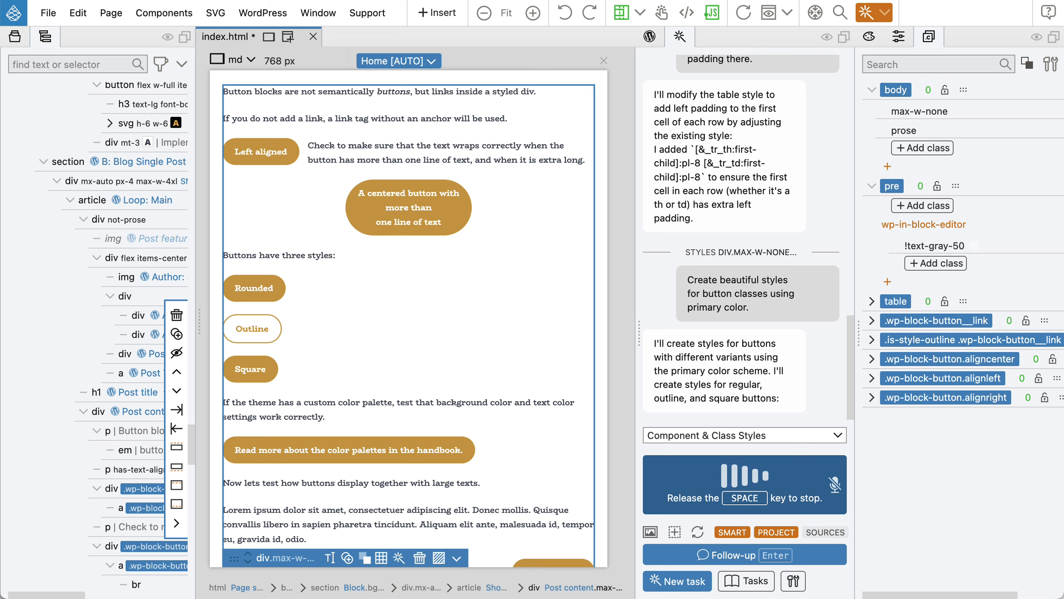
key(space)
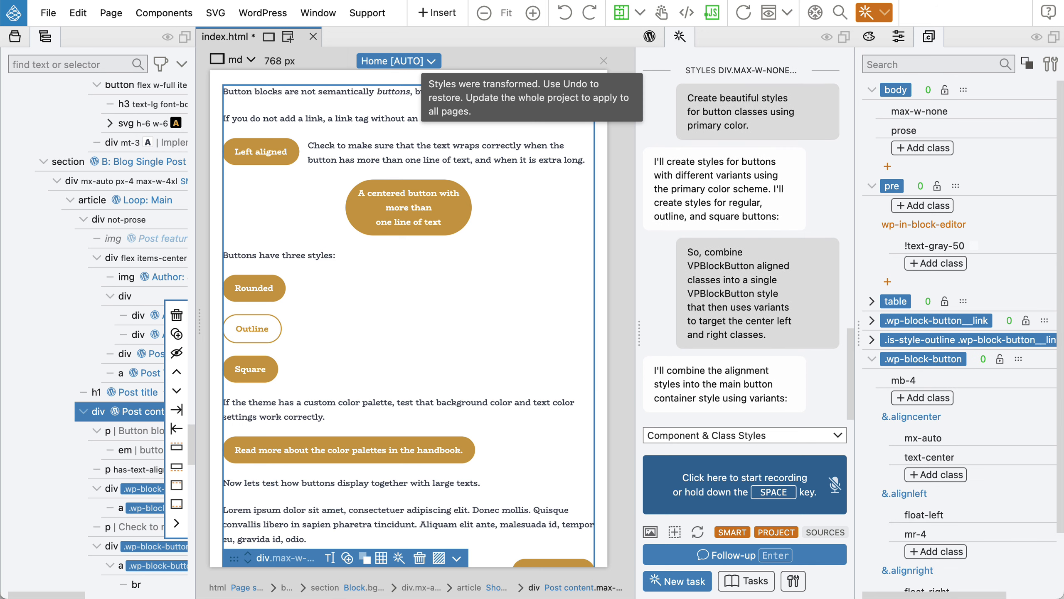
scroll(987, 412, down, 3)
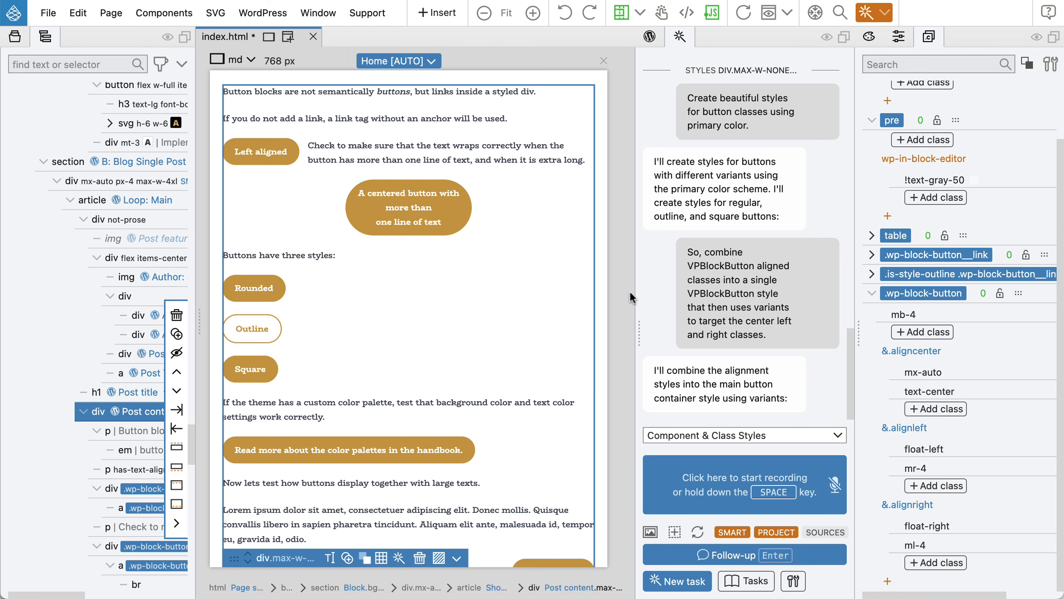
Save index.html to export the WordPress theme, then switch to the browser.
mouse_move(805, 262)
key(super+s)
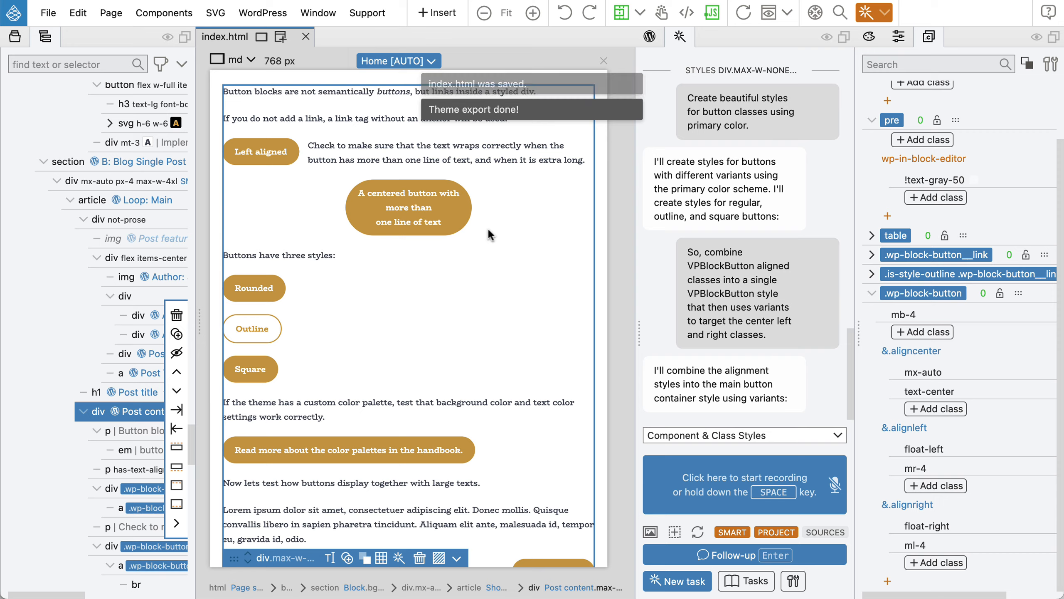
key(super+Tab)
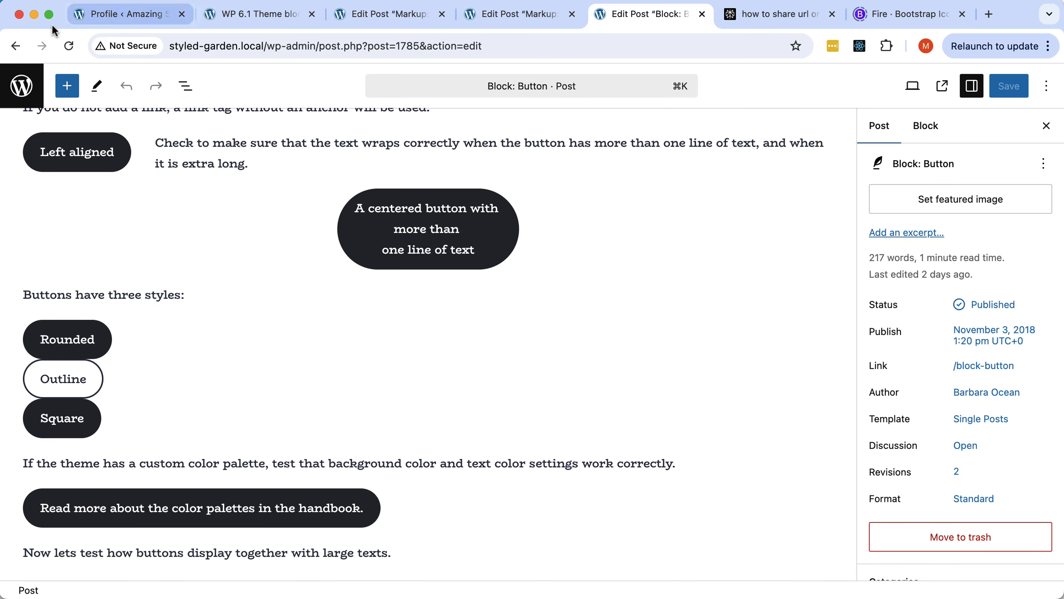
Reload the post editor and check the gold pill buttons on the published Block: Button post.
click(67, 45)
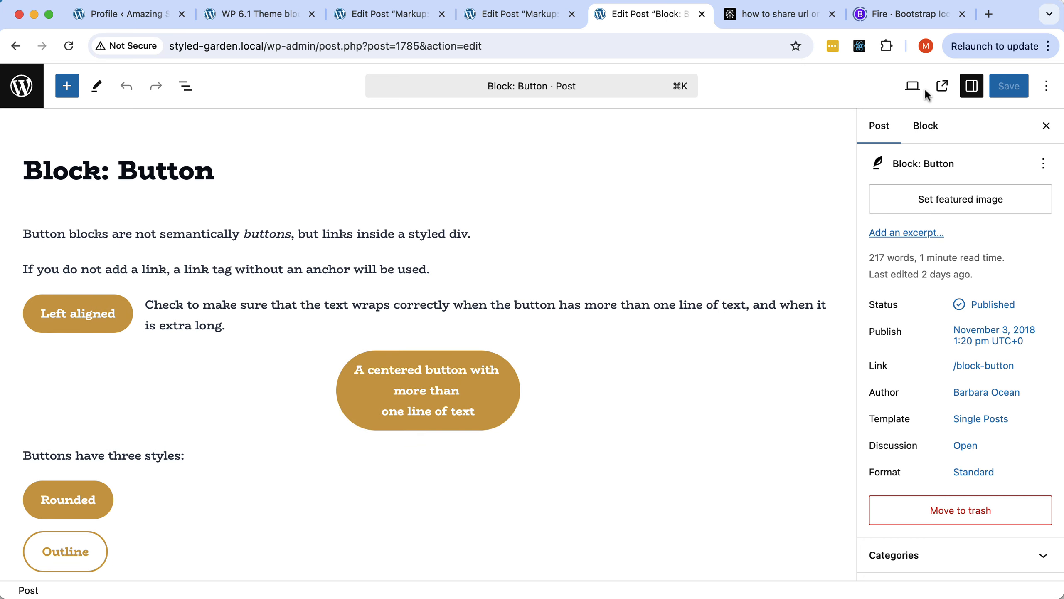
click(942, 86)
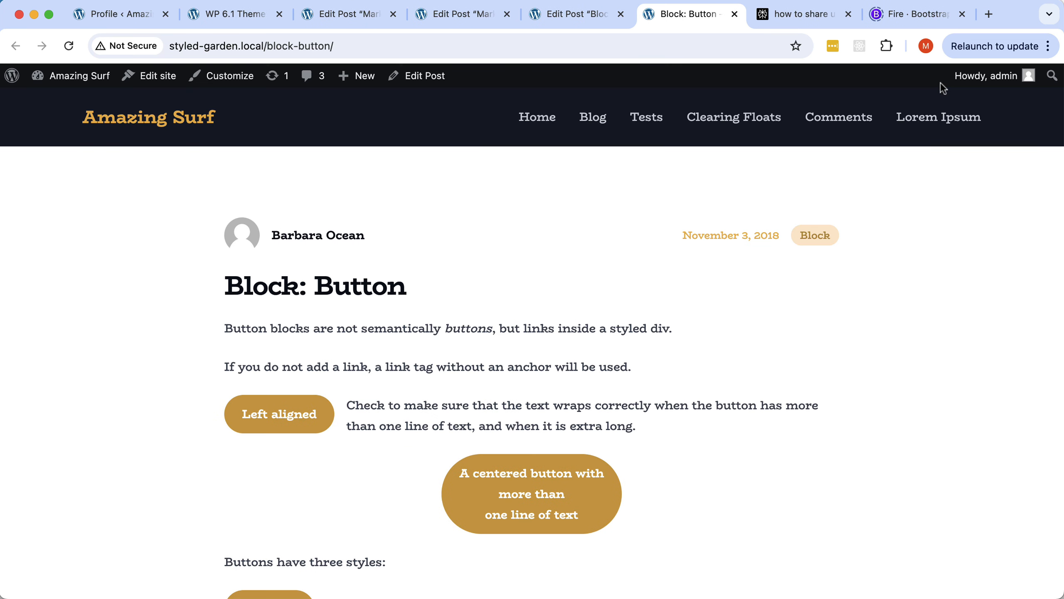
scroll(534, 283, down, 10)
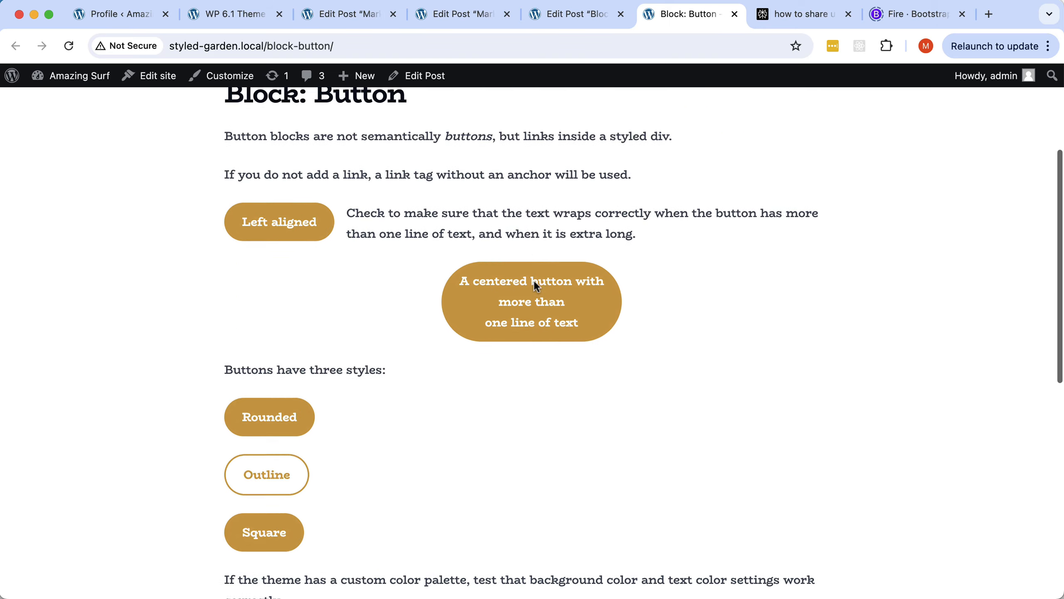
scroll(534, 280, down, 5)
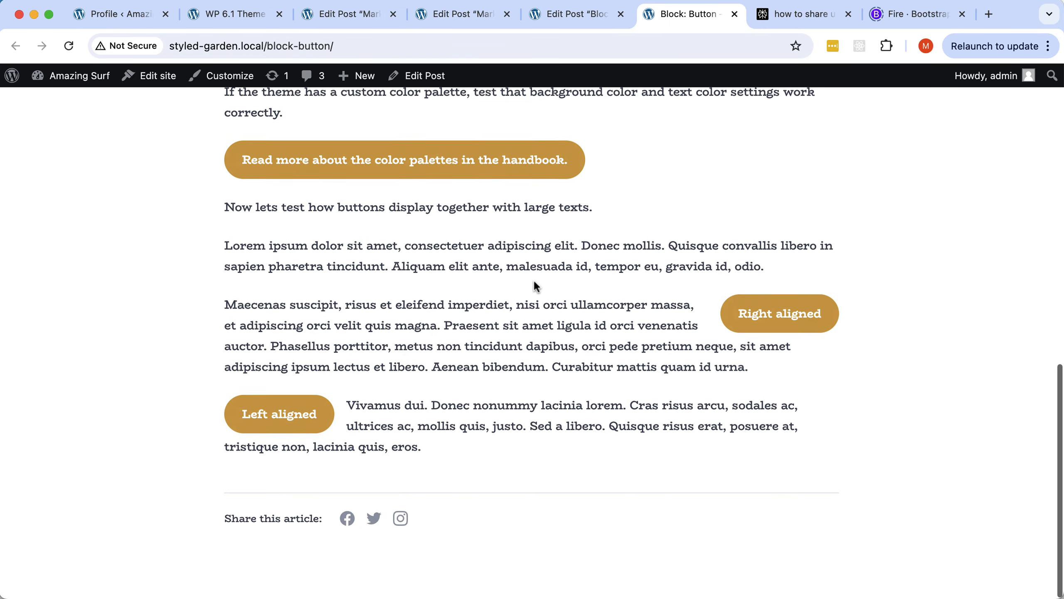
key(super+Tab)
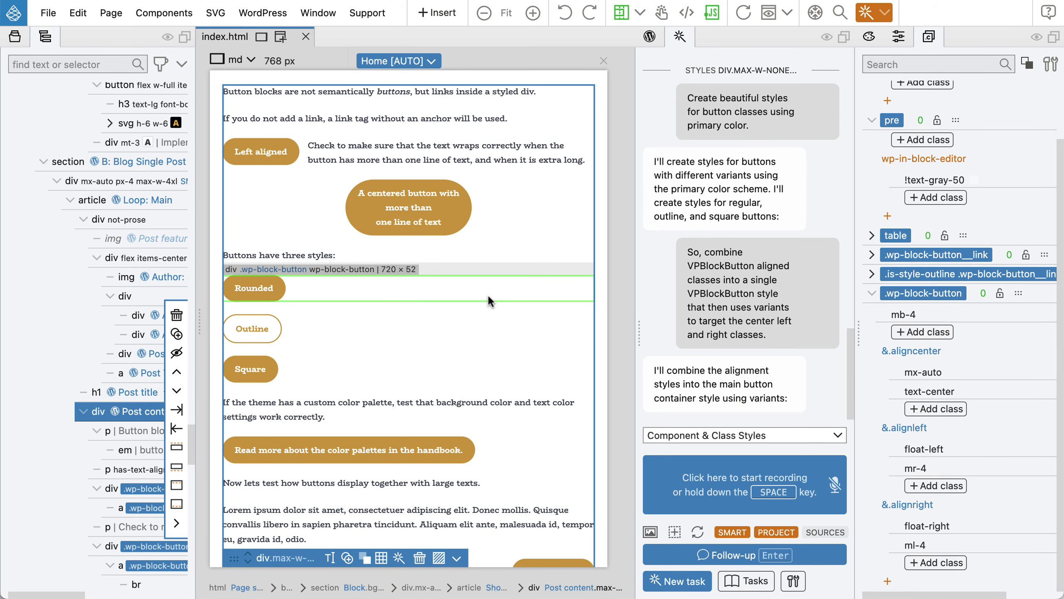
scroll(488, 294, up, 3)
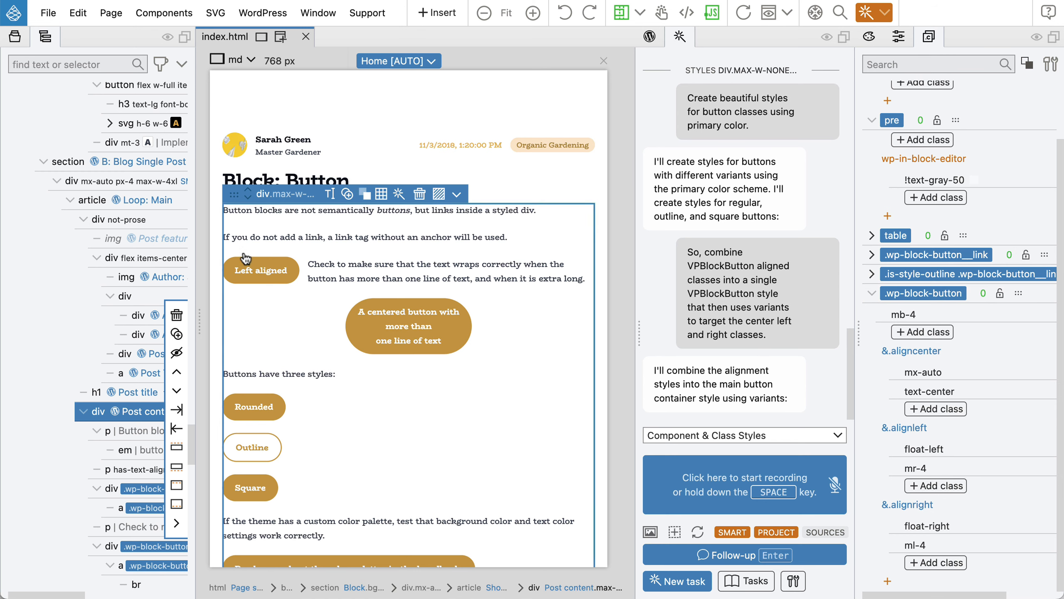
mouse_move(811, 277)
scroll(381, 417, up, 10)
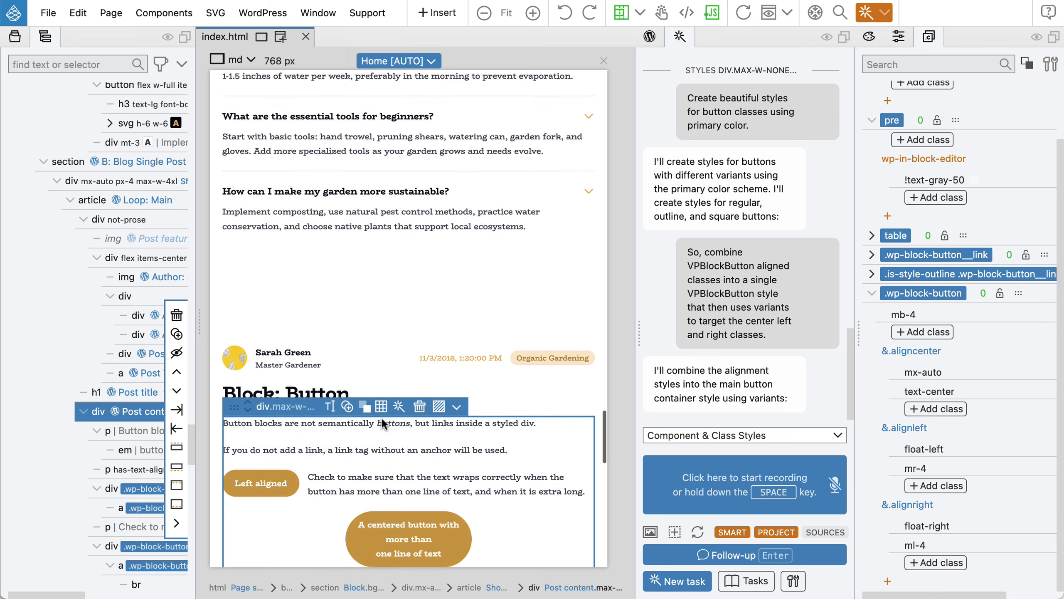
scroll(382, 422, up, 15)
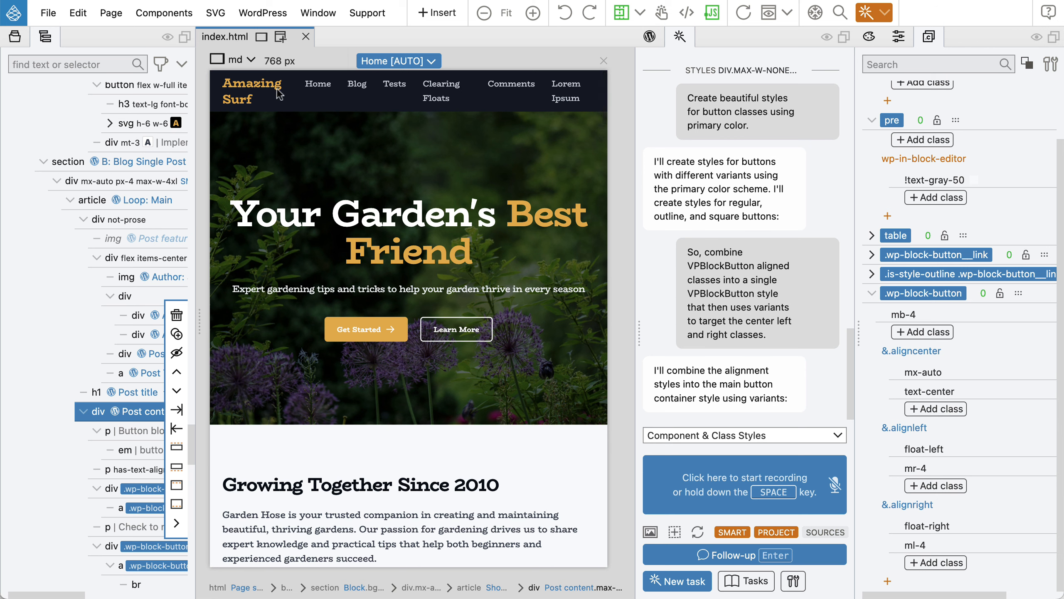
click(218, 114)
click(114, 151)
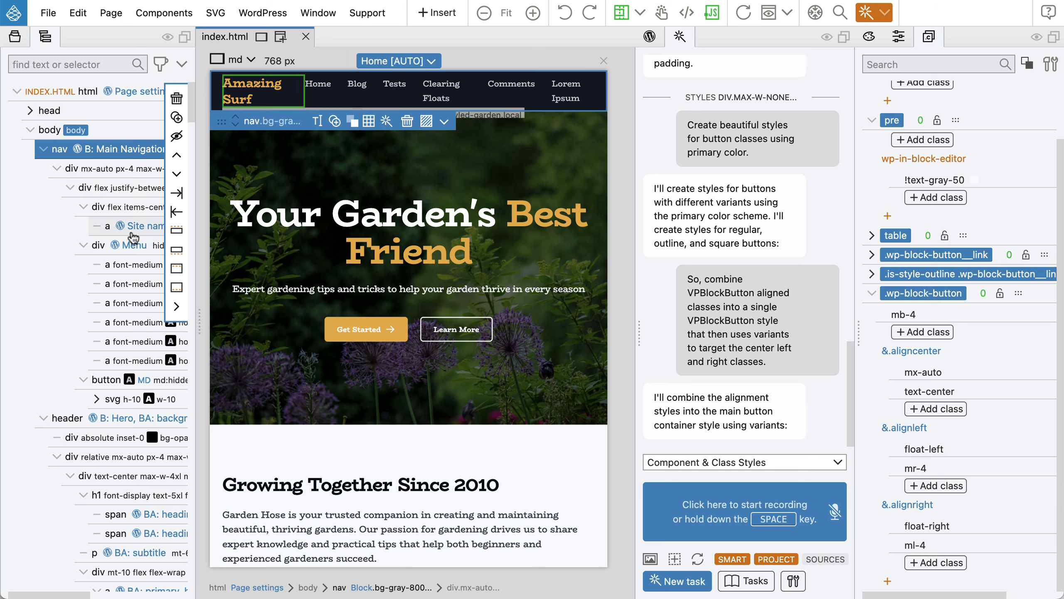
Change the Menu div's md:flex class to lg:flex.
click(136, 249)
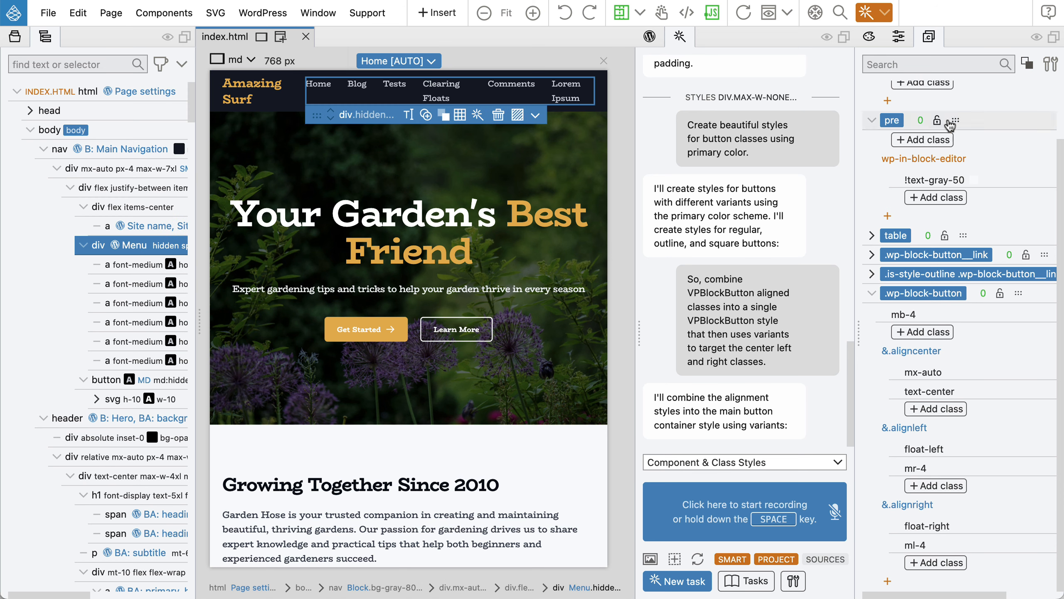
click(899, 38)
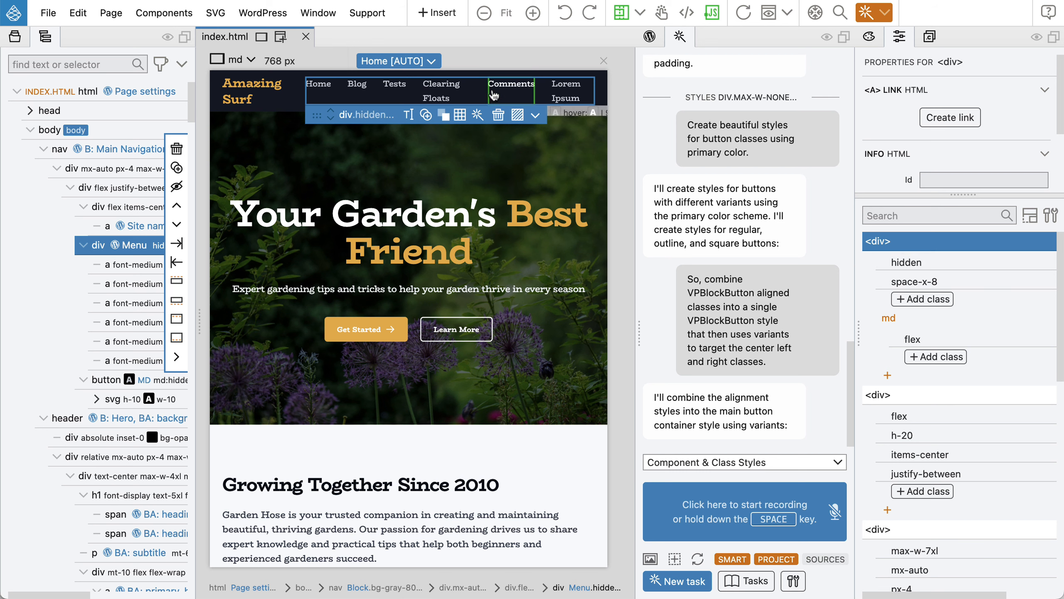
click(888, 318)
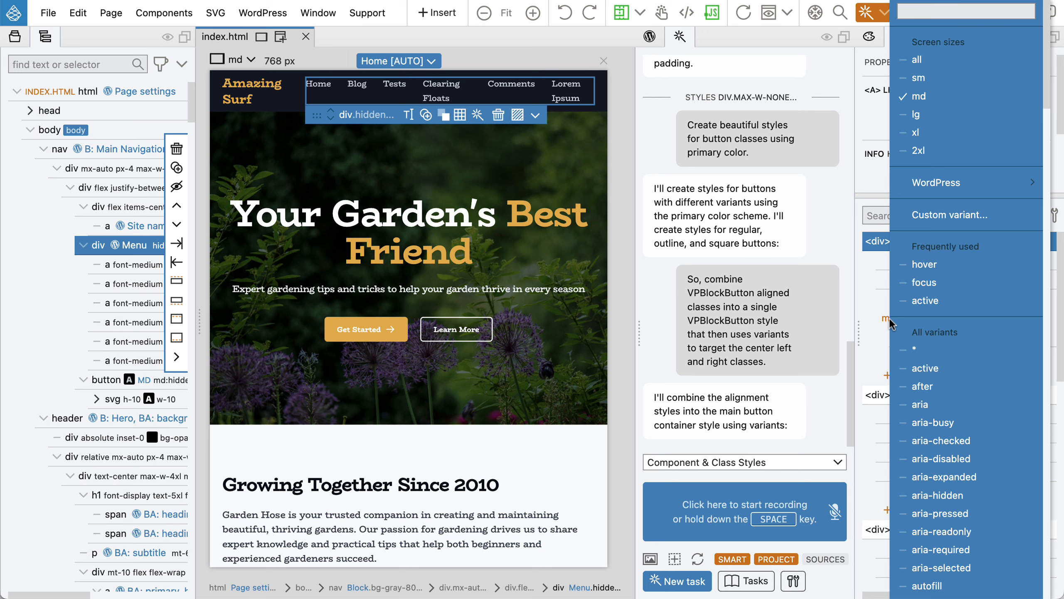
click(928, 120)
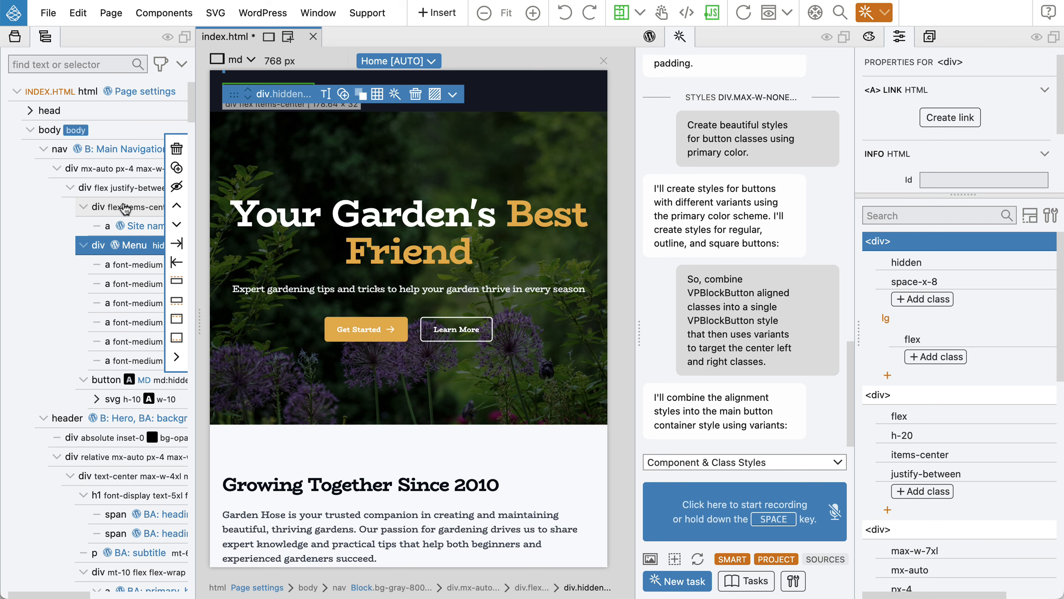
Change the hamburger button's md:hidden class to lg:hidden.
click(103, 381)
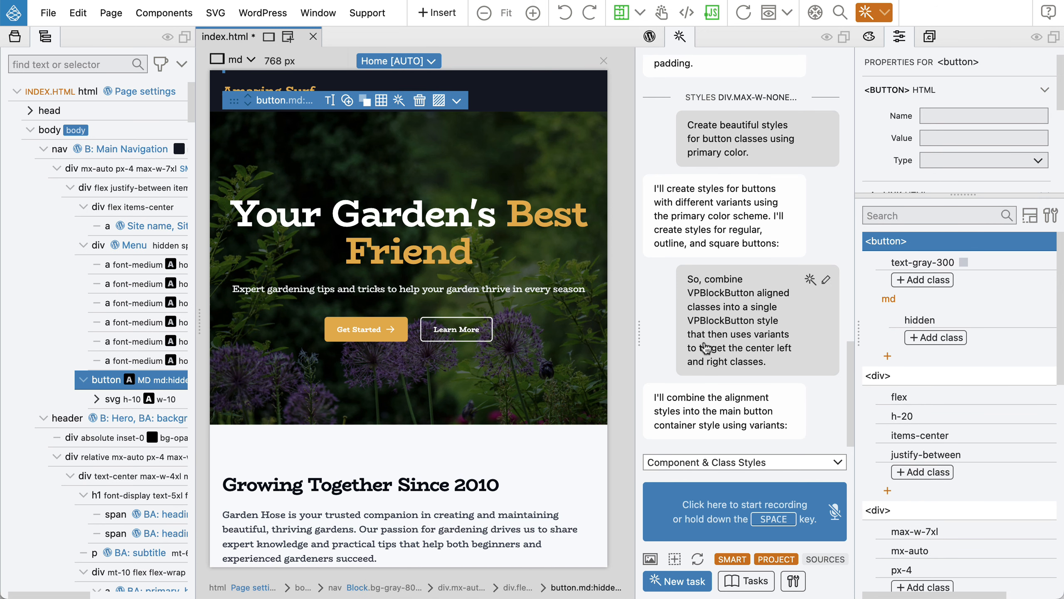
double_click(937, 301)
text(lg)
key(Return)
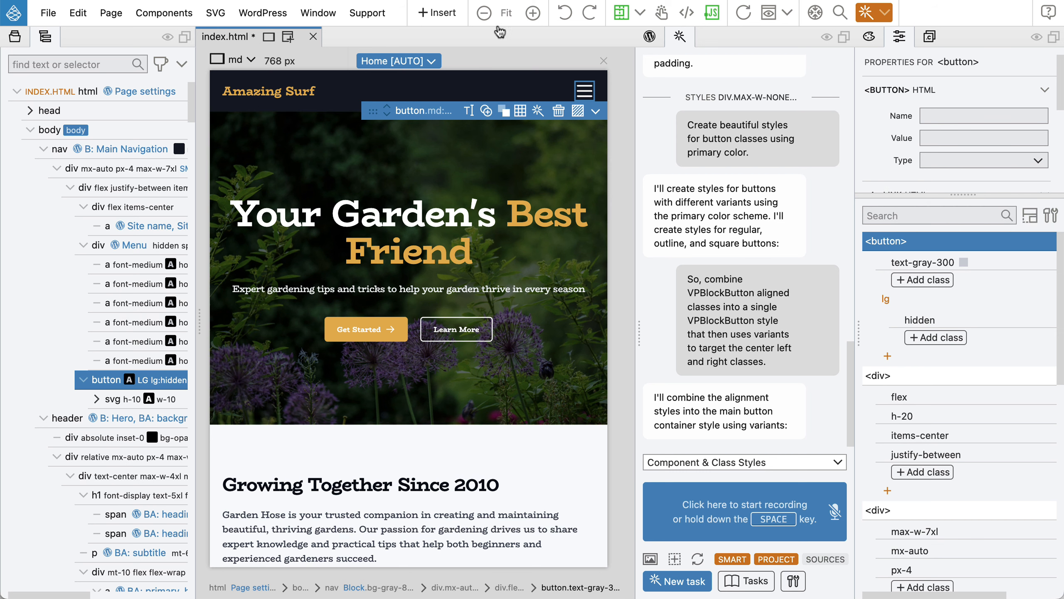
Enable test clicks and set the AI to Transform selected element > Layout and content for the nav.
click(662, 15)
click(125, 150)
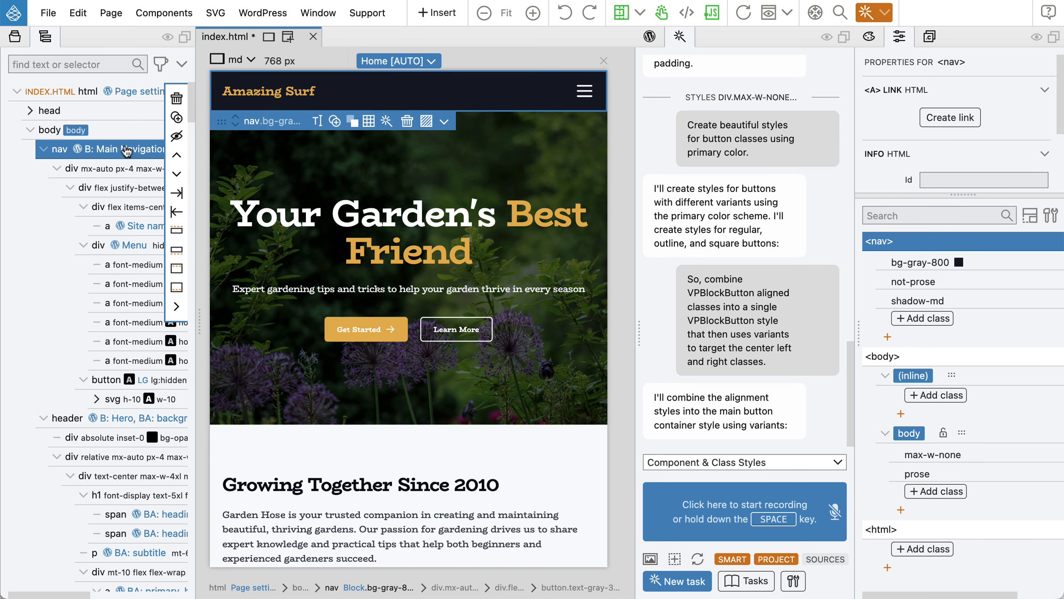
click(717, 463)
mouse_move(717, 465)
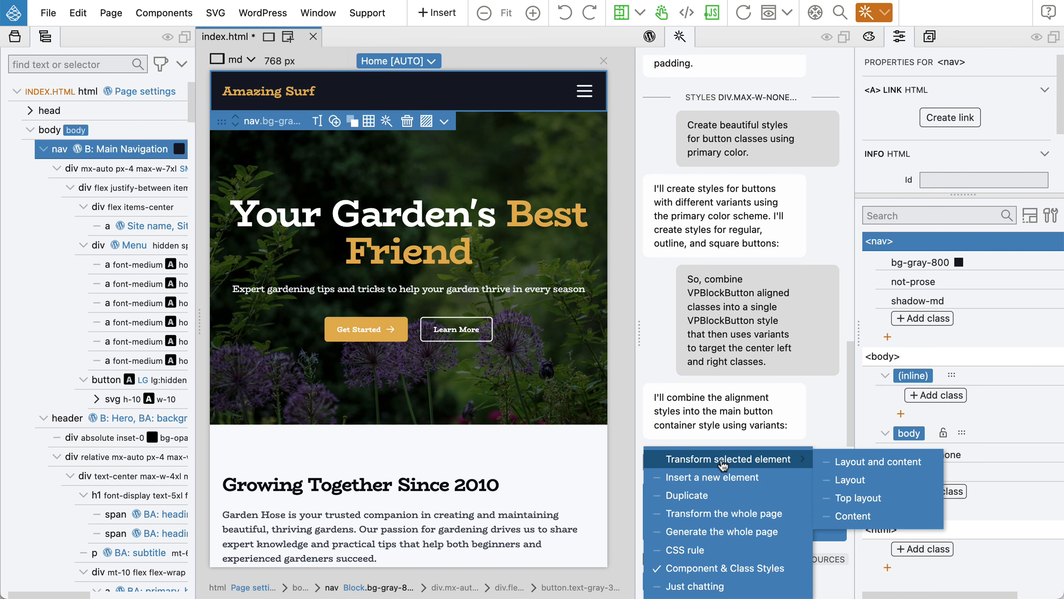
click(875, 464)
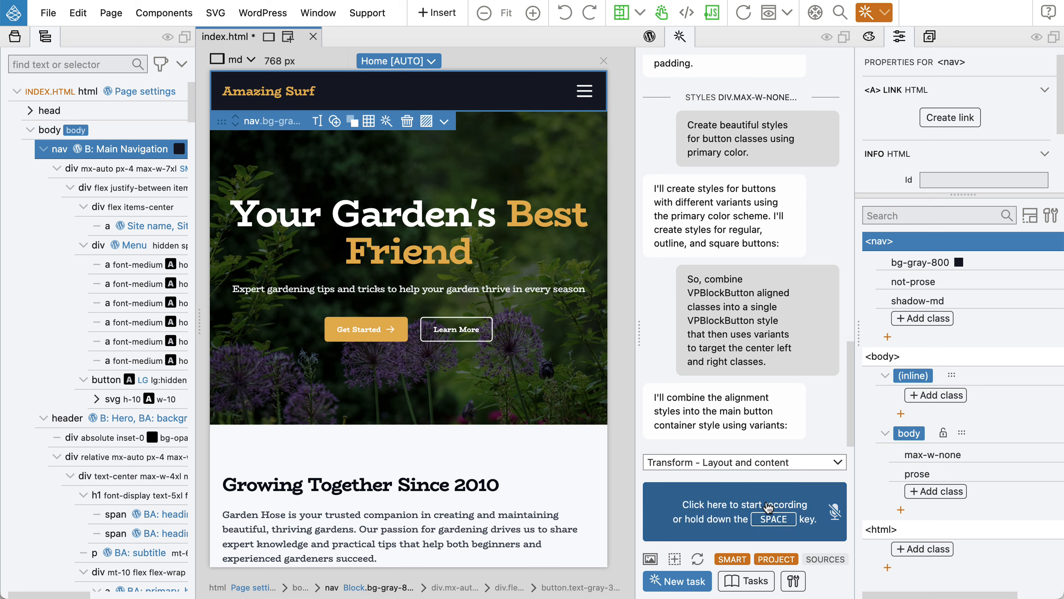
Dictate a request for JavaScript that toggles the menu's hidden class from the hamburger button.
key(space)
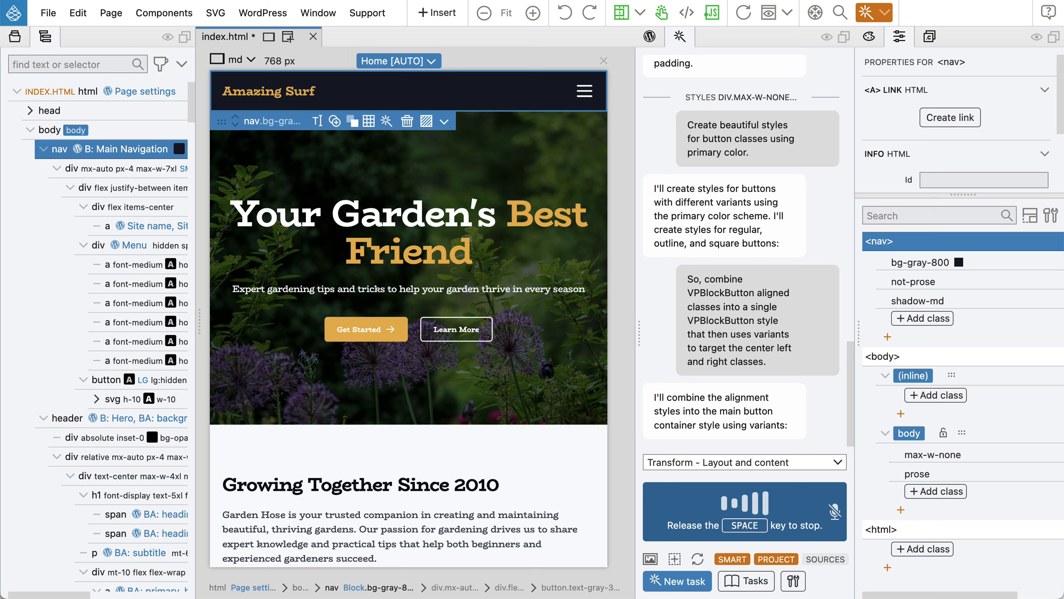
key(space)
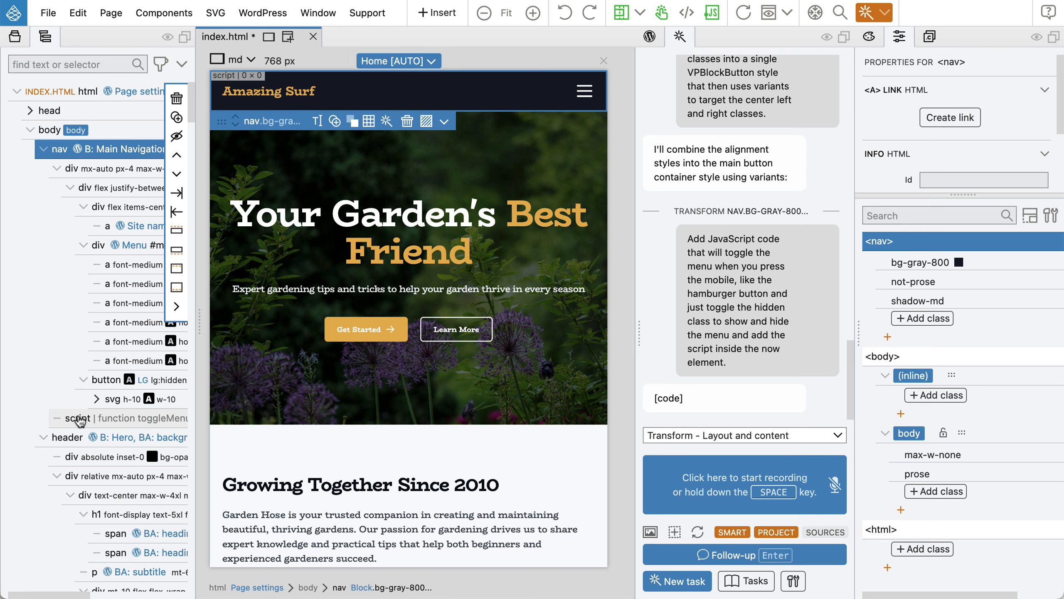
Review the nav HTML and toggleMenu script in an enlarged code panel, then close it.
right_click(116, 150)
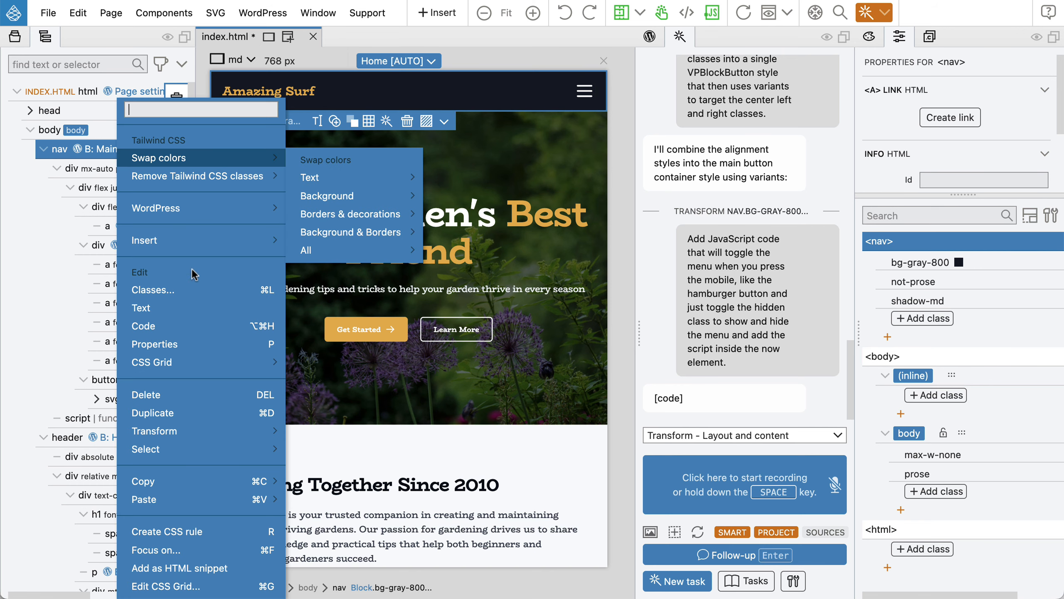
click(191, 326)
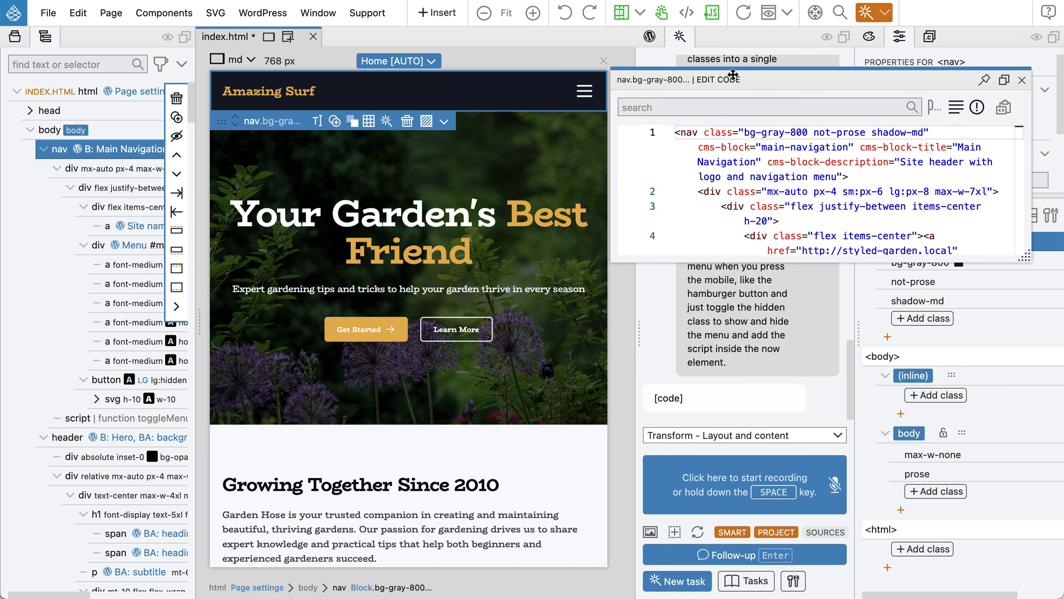
drag(751, 79, 307, 210)
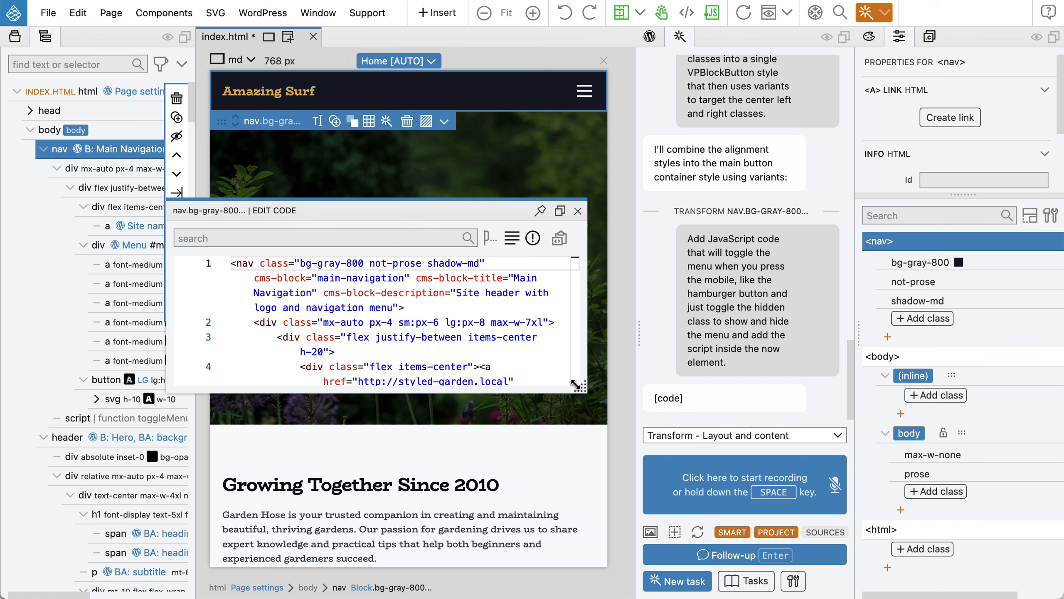
drag(578, 385, 870, 532)
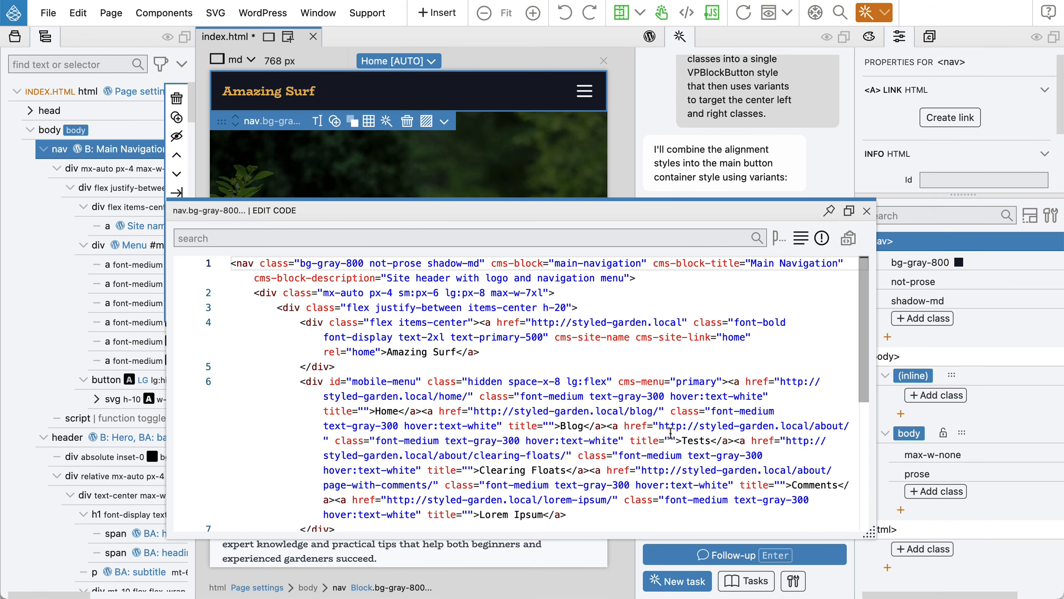
scroll(576, 318, down, 3)
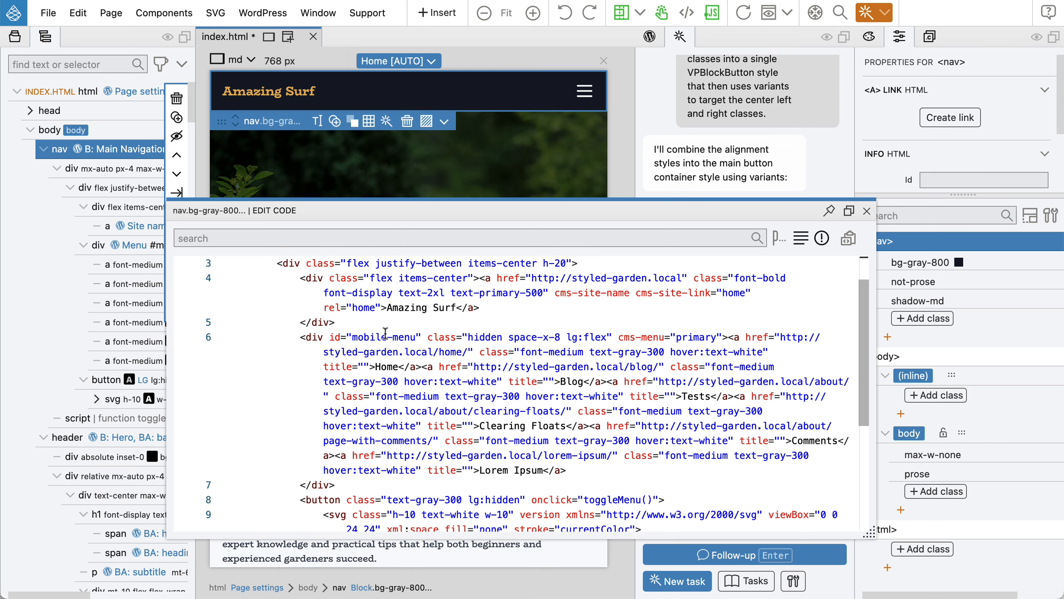
scroll(417, 352, down, 5)
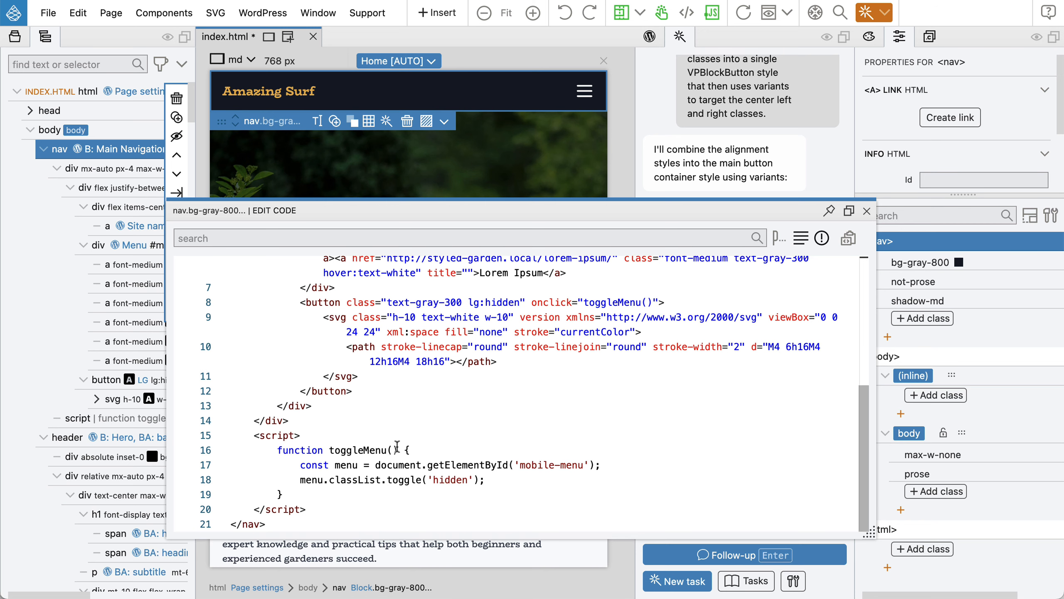
click(867, 210)
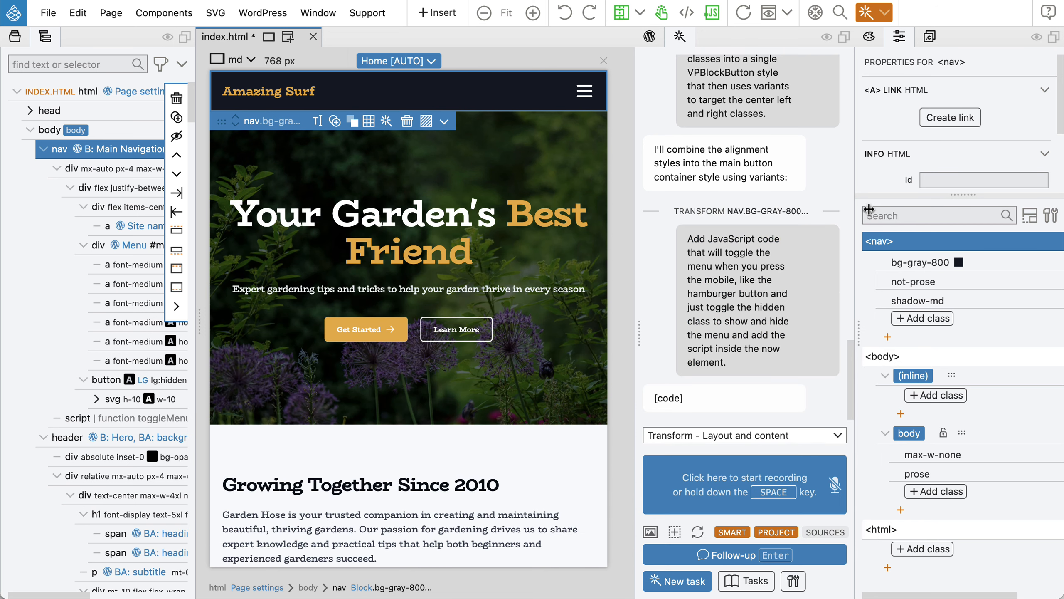
click(744, 13)
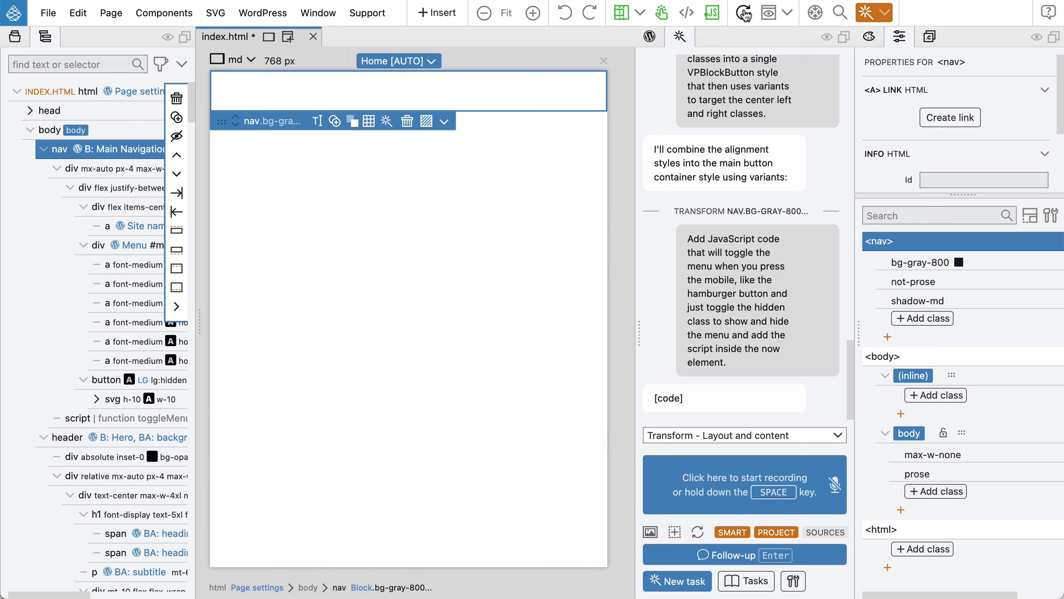
super+click(588, 96)
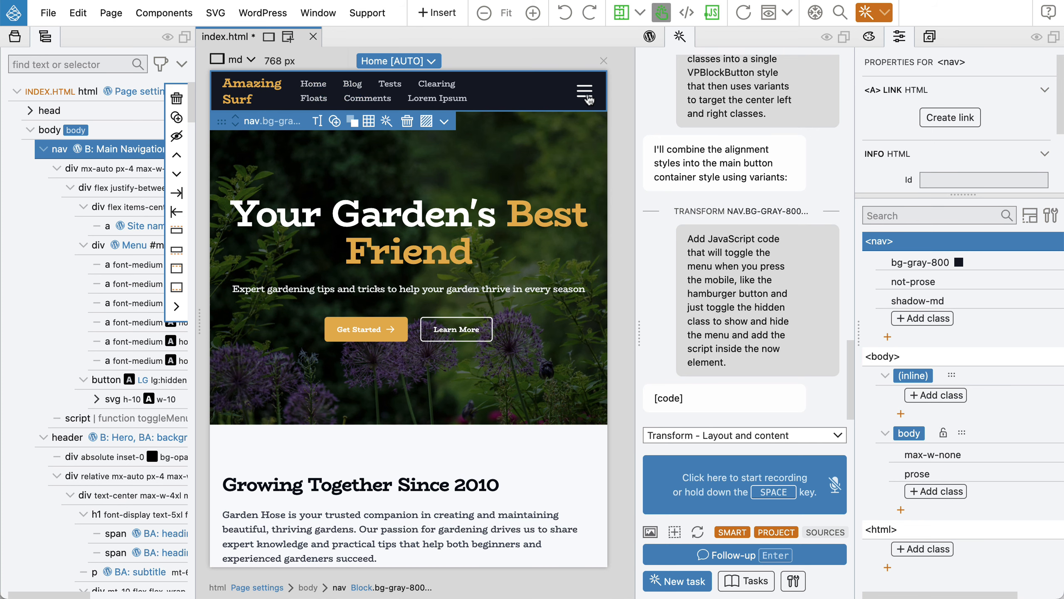
super+click(588, 96)
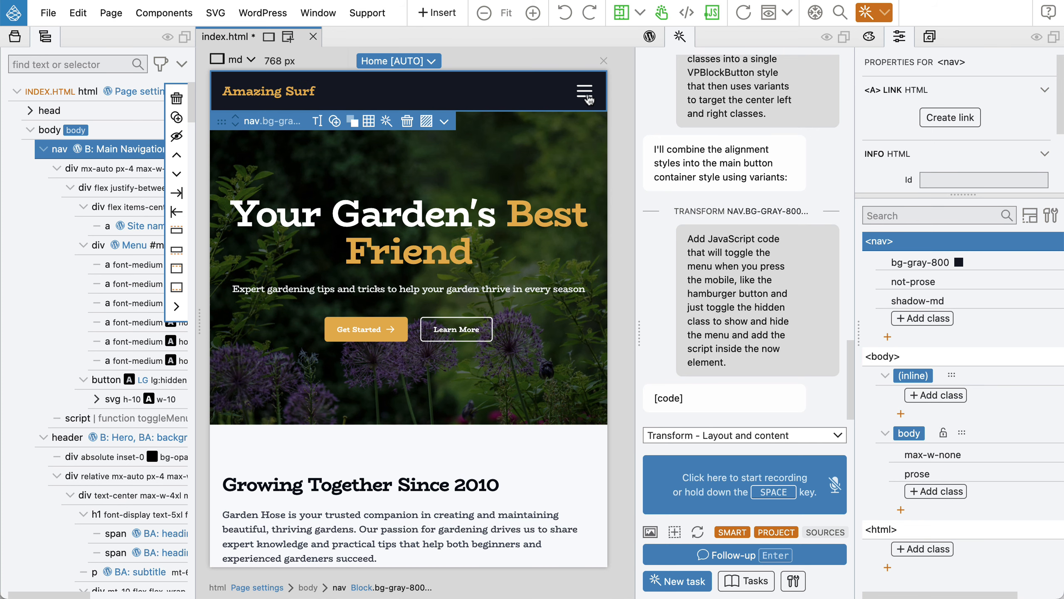
super+click(588, 96)
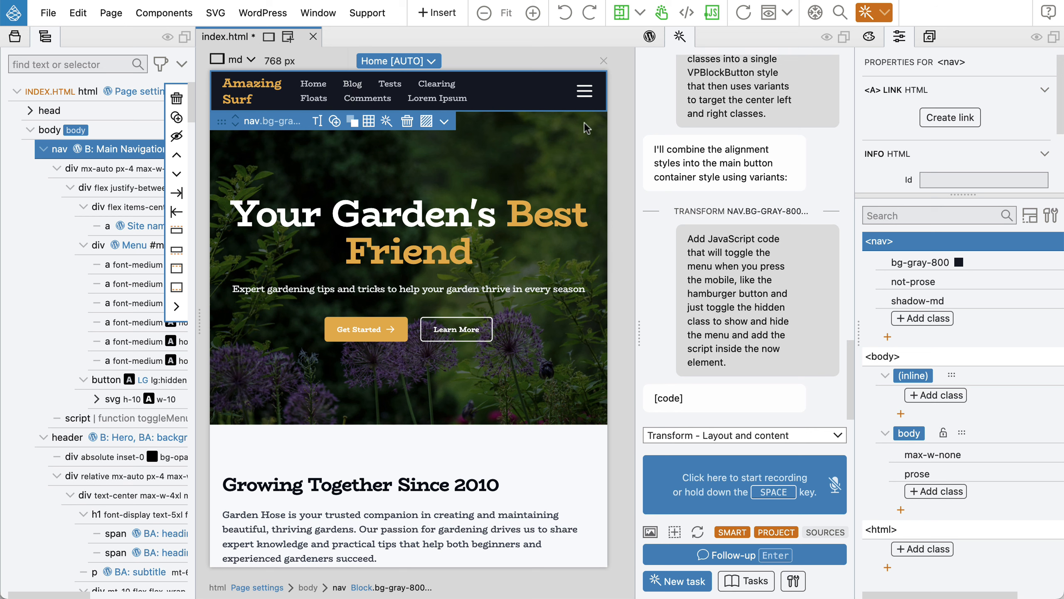
click(591, 96)
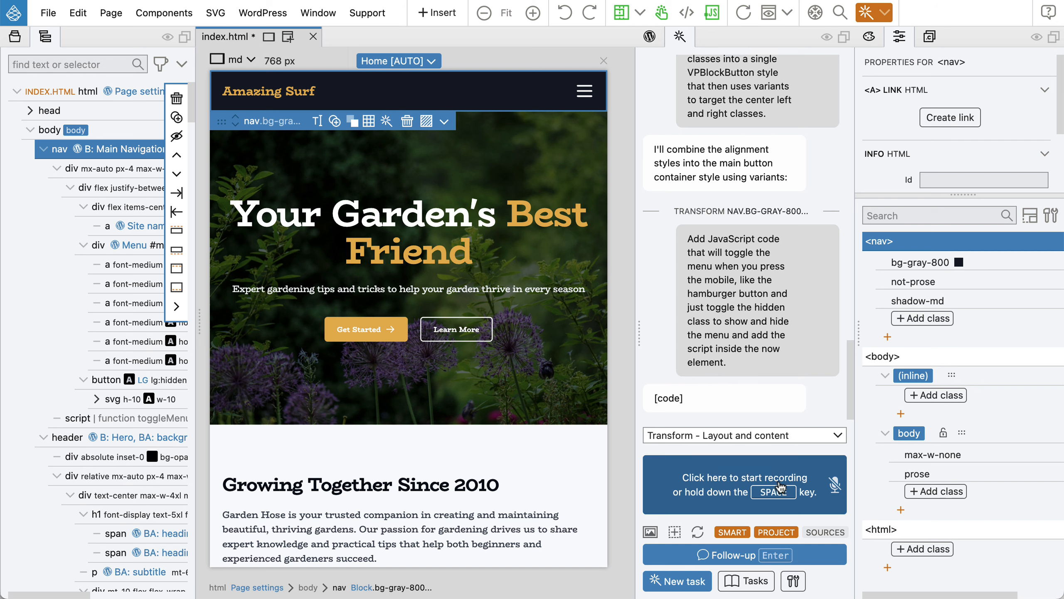
Dictate a request to stack the menu vertically below the site title on small screens.
key(space)
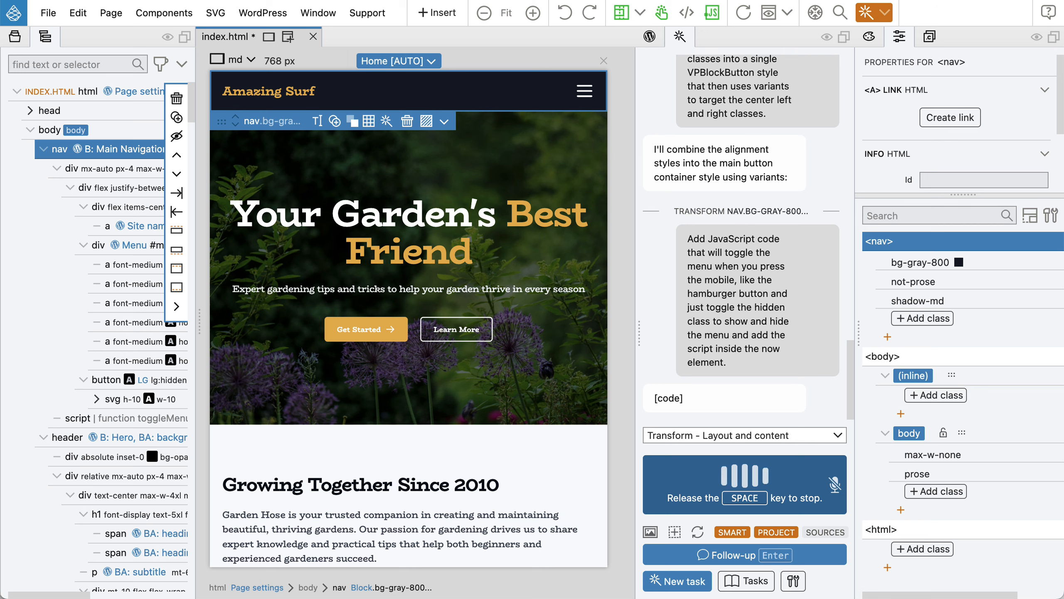
key(space)
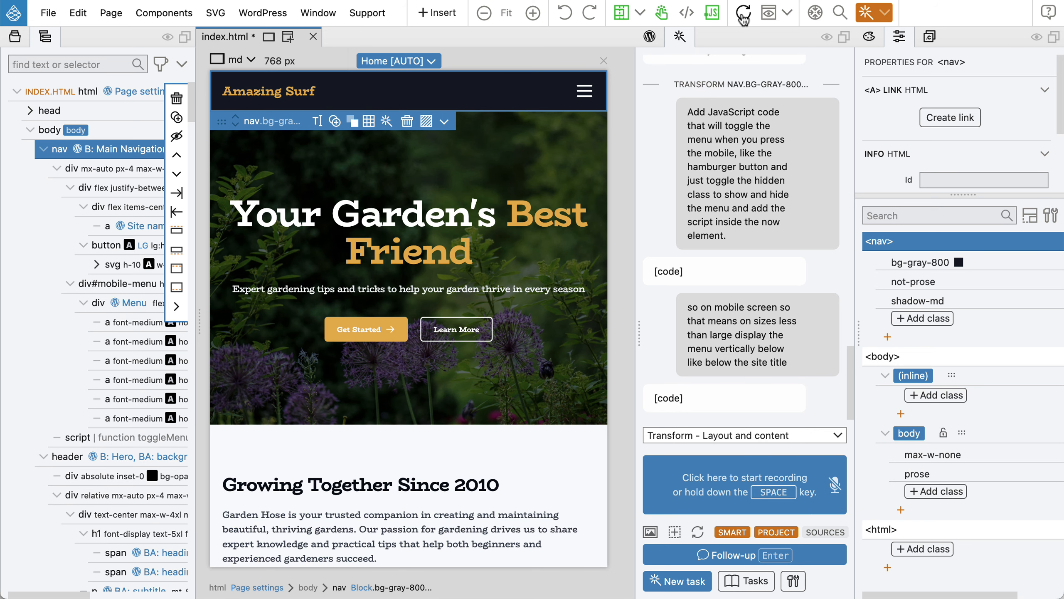
click(586, 92)
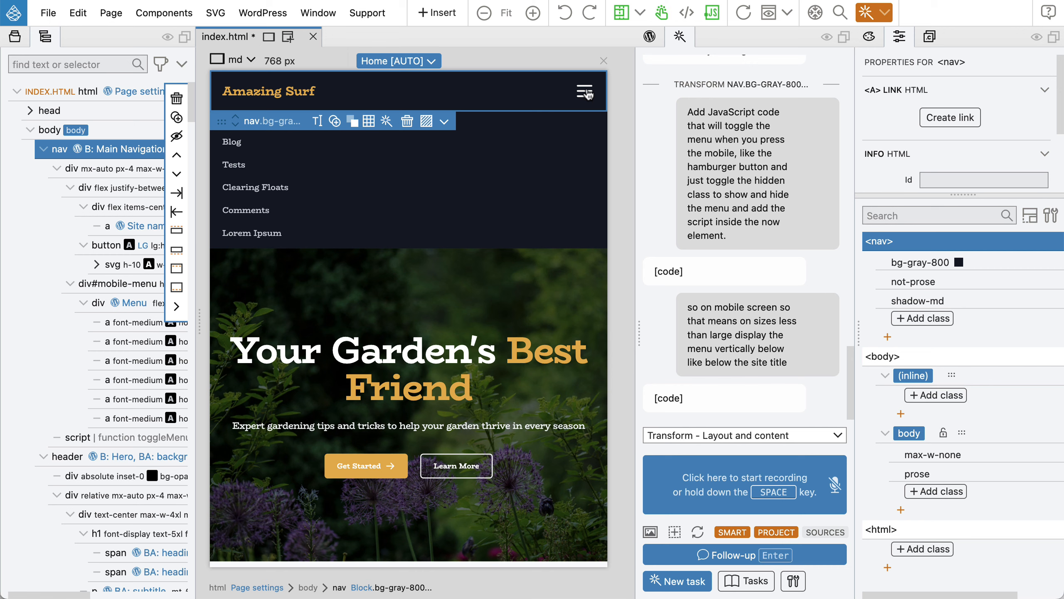
click(586, 92)
click(585, 93)
click(585, 92)
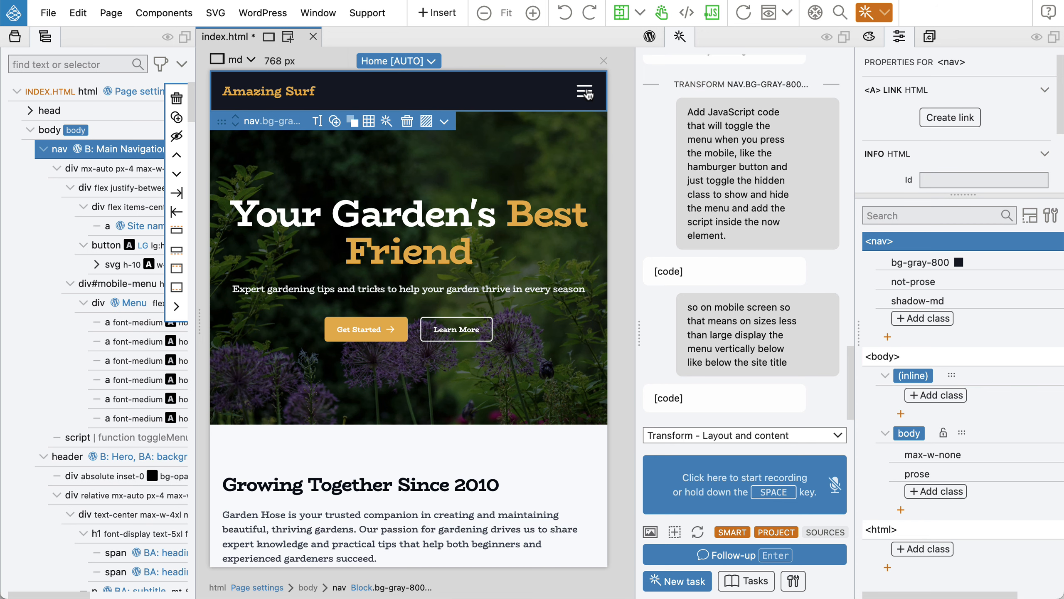
click(587, 94)
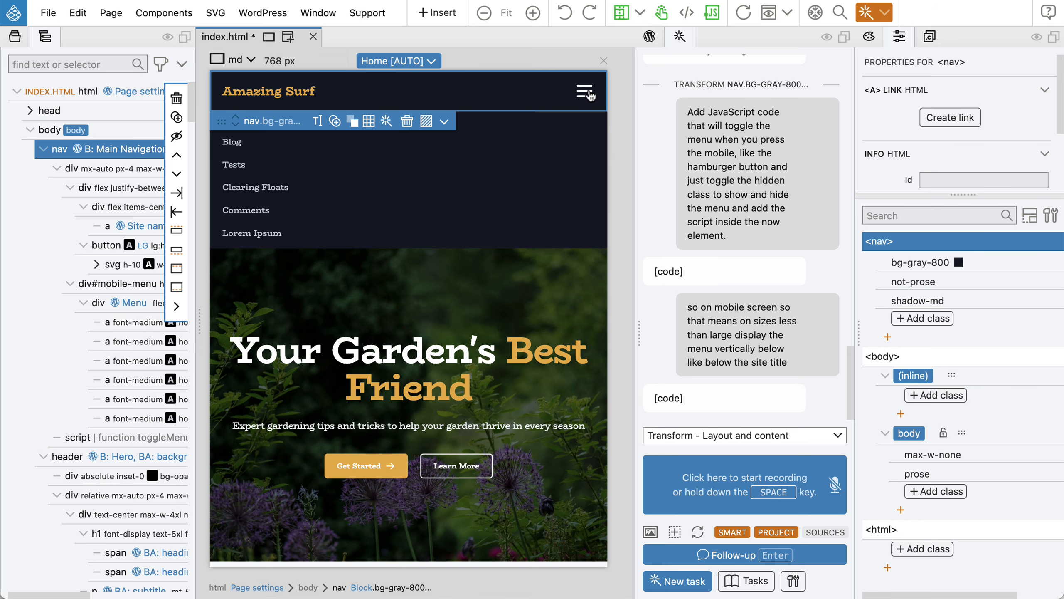
click(588, 94)
click(588, 94)
click(589, 94)
click(588, 94)
click(586, 96)
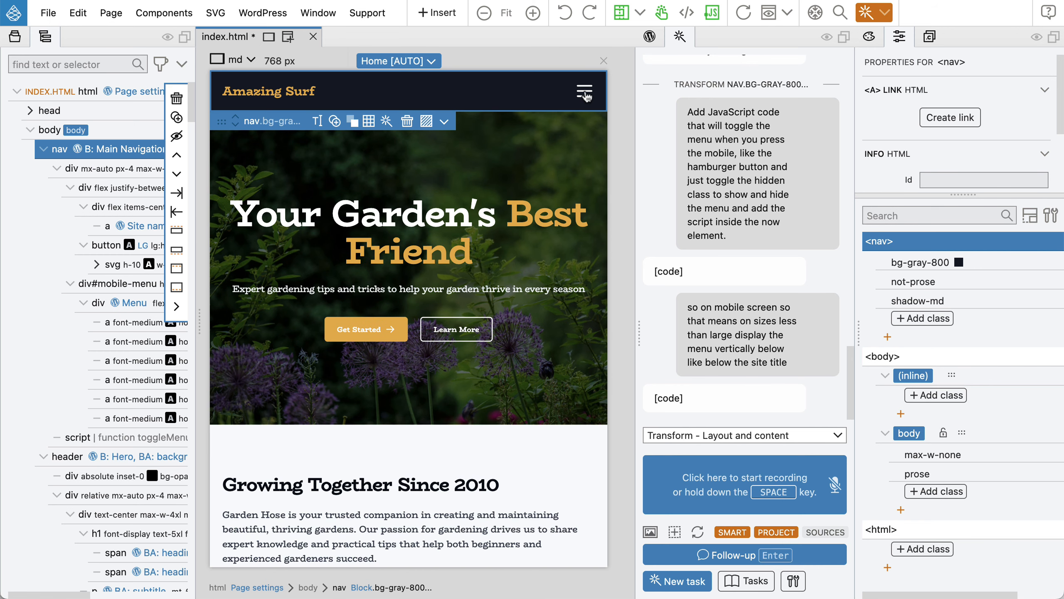
click(587, 96)
click(587, 96)
click(587, 96)
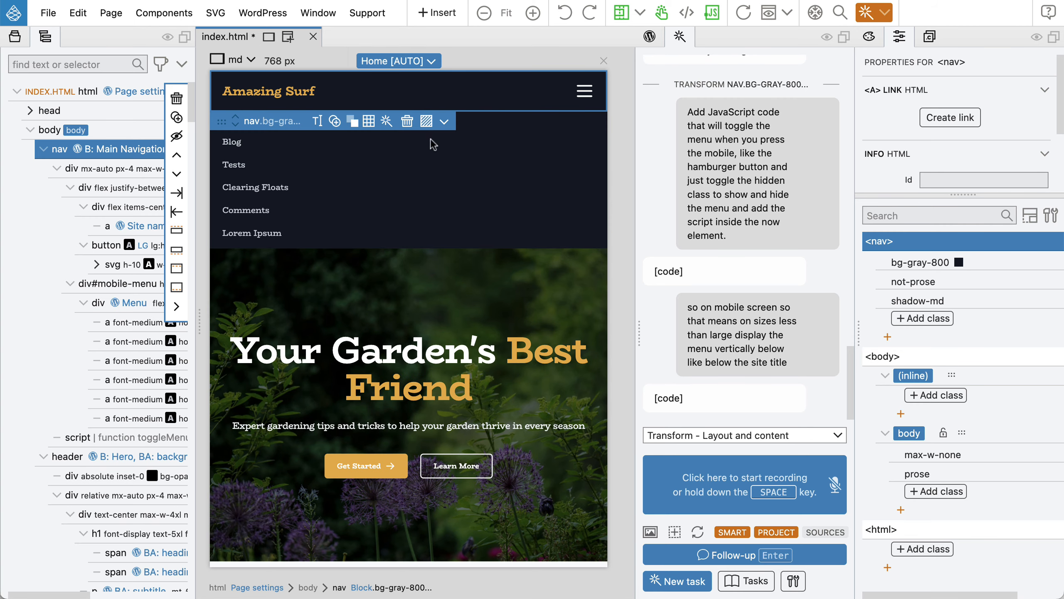
click(591, 93)
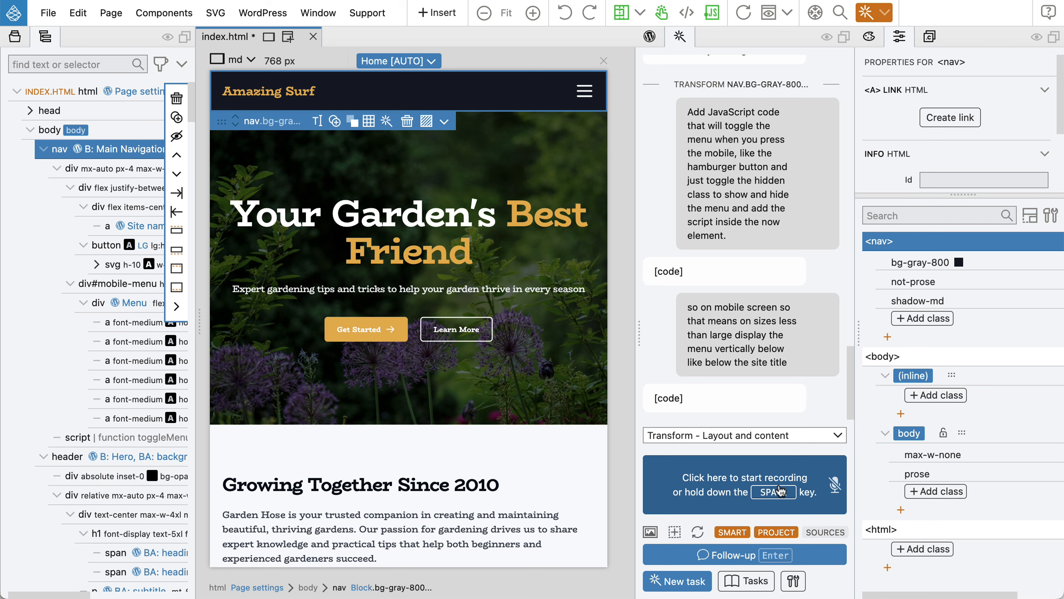
Dictate a request to position the mobile menu absolutely and animate its reveal.
key(space)
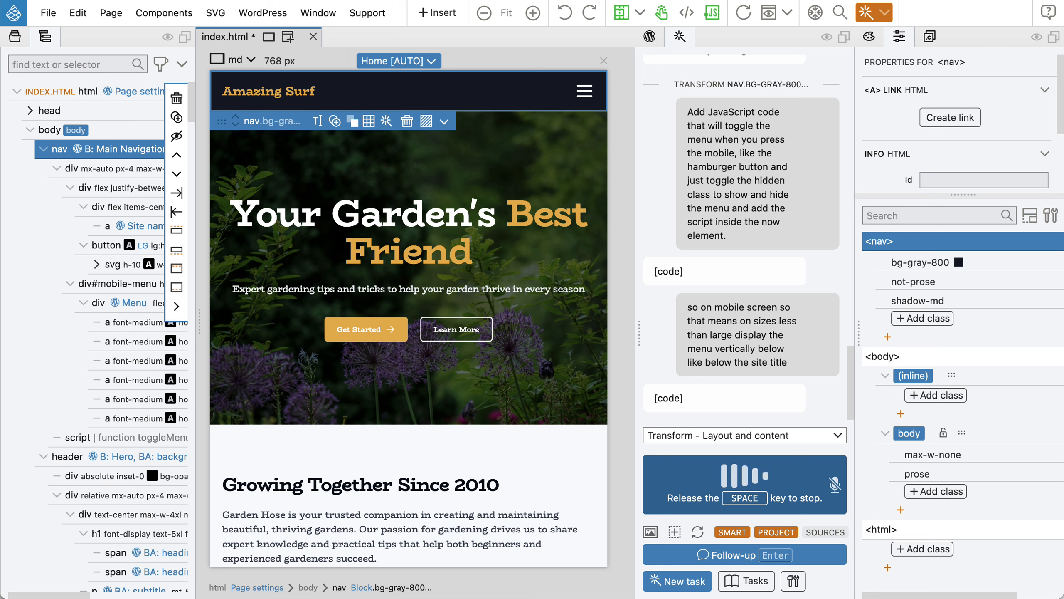
key(space)
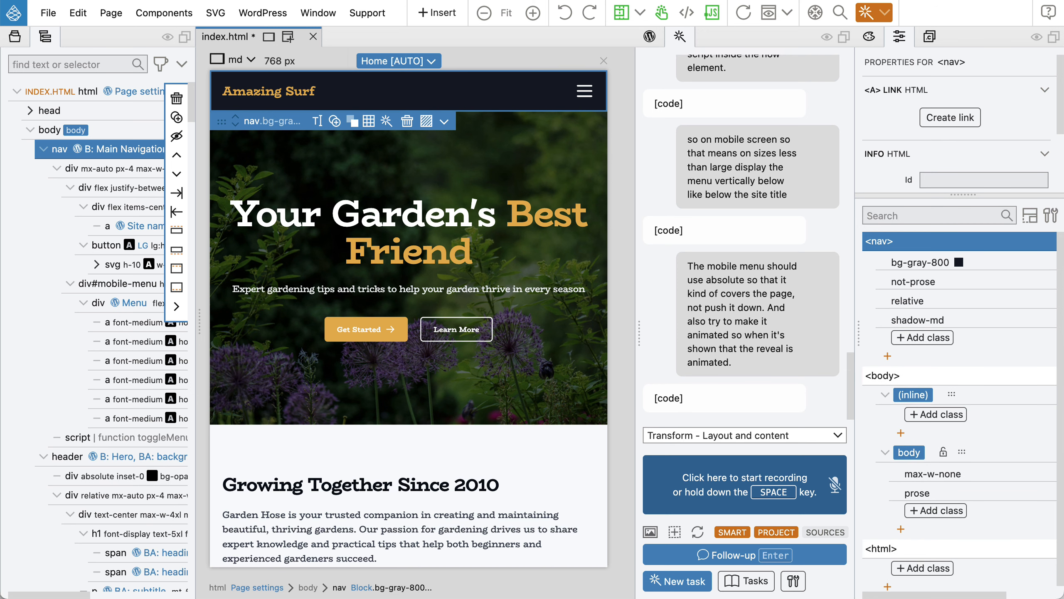
Reload the preview, open the mobile menu via the hamburger, and select div#mobile-menu.
click(743, 15)
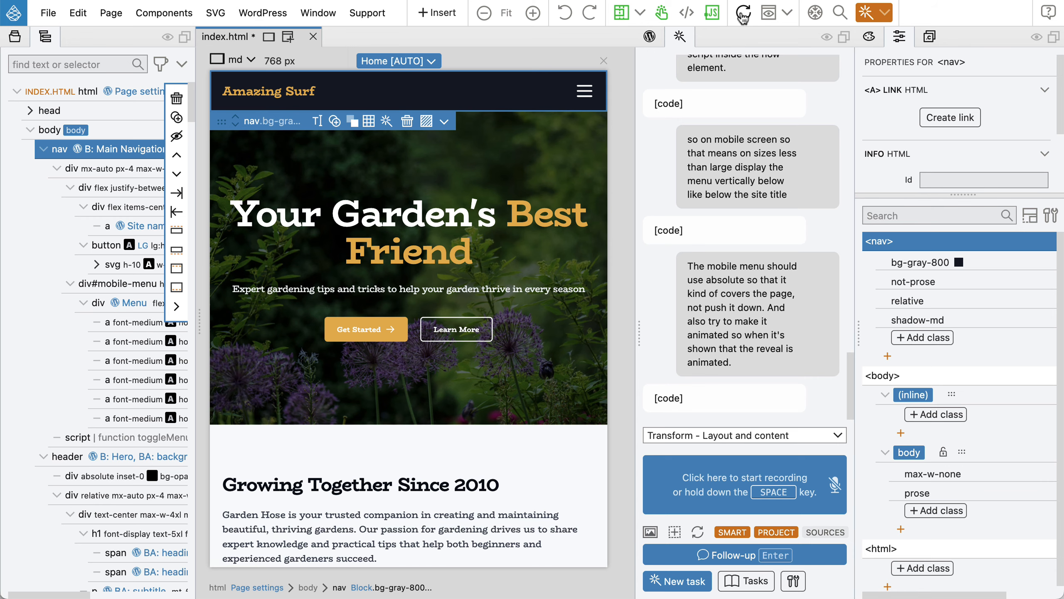
click(591, 96)
click(579, 100)
click(583, 97)
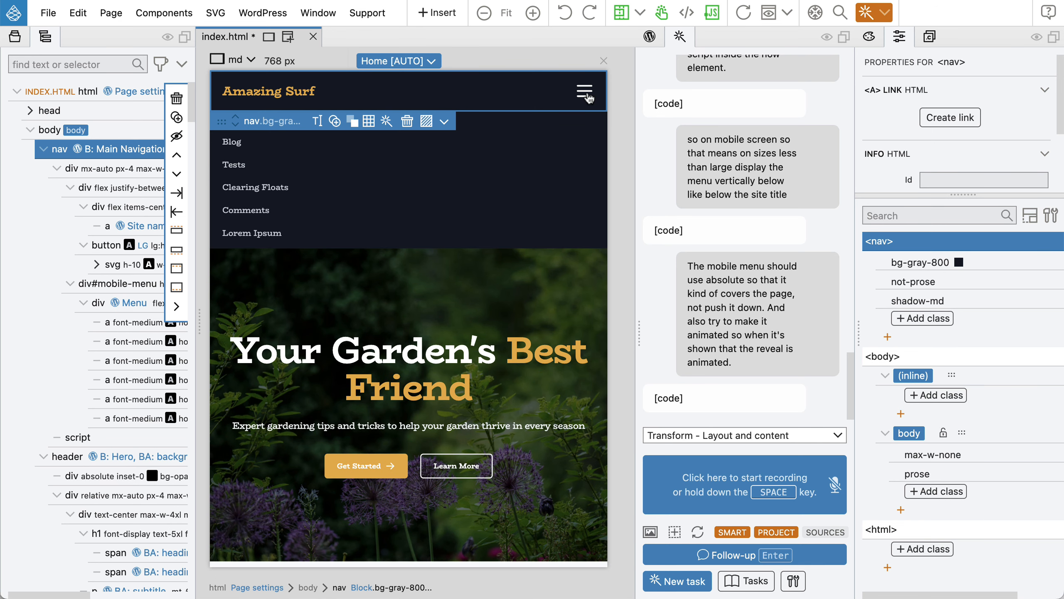
click(134, 289)
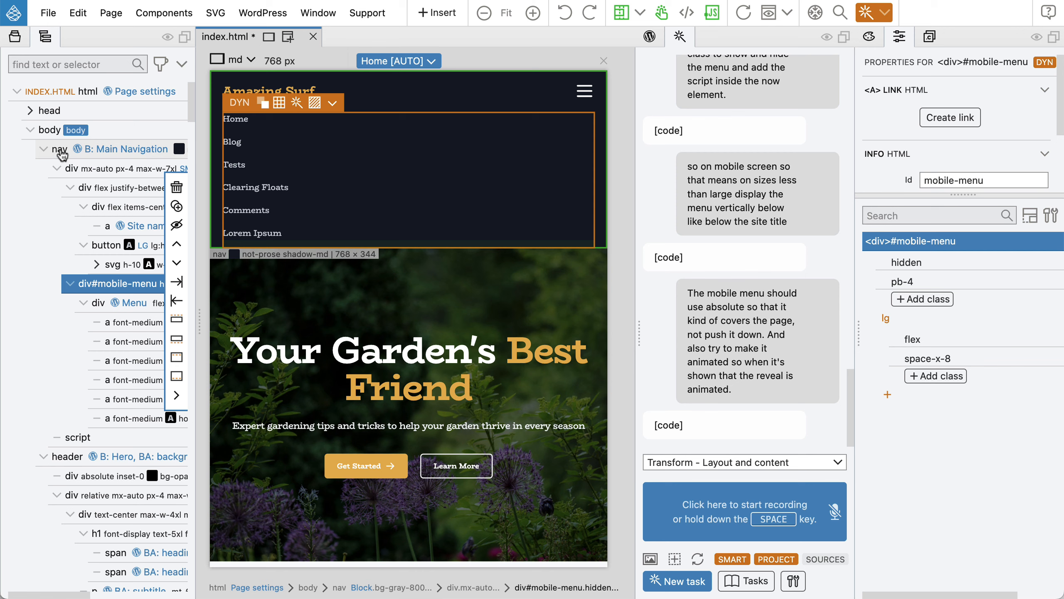
Give the nav element the Position: Fixed class.
click(59, 151)
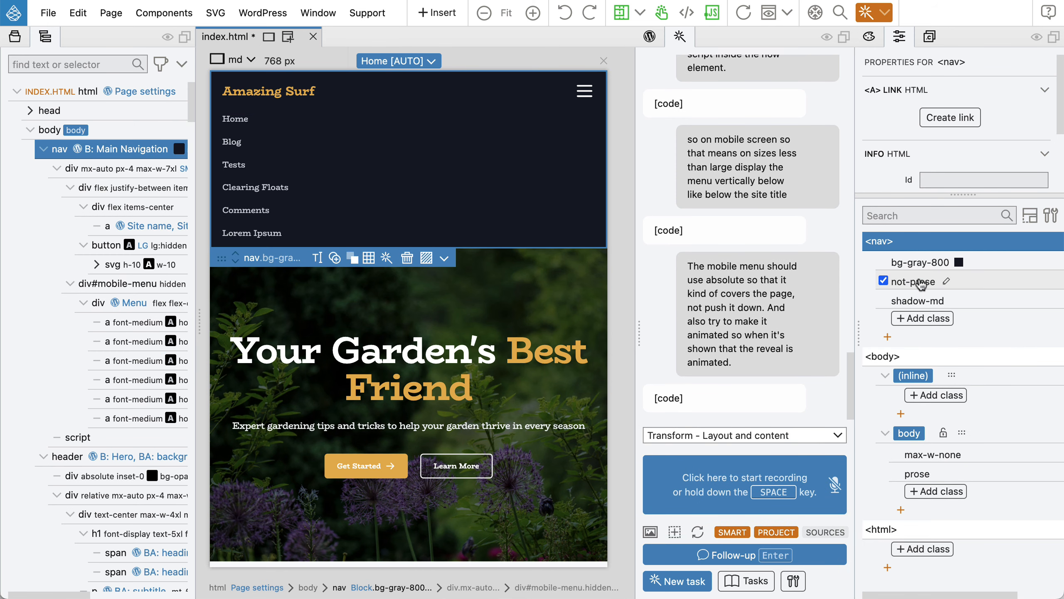
click(922, 318)
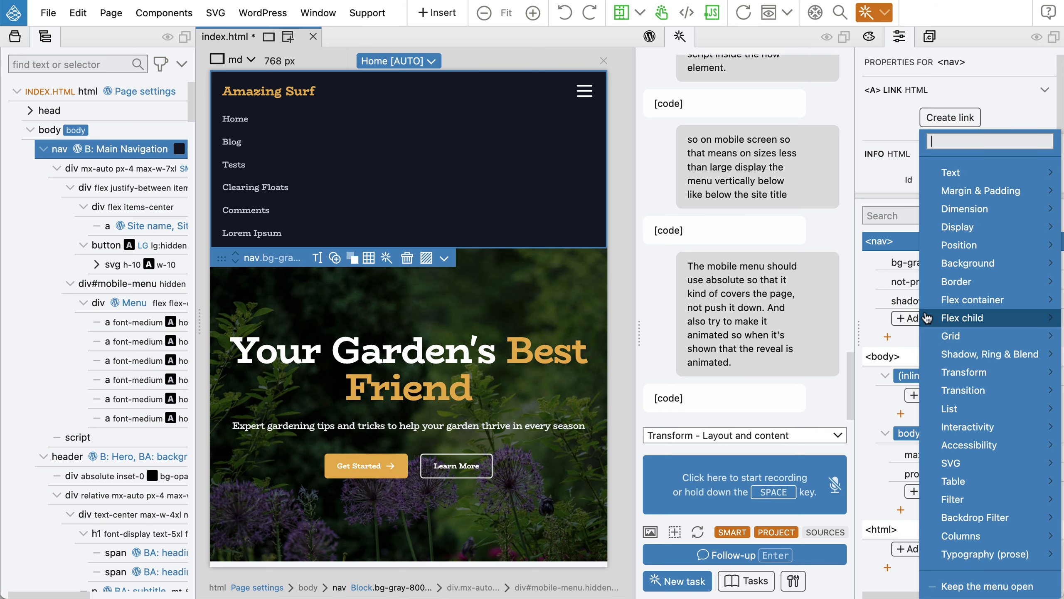
mouse_move(946, 248)
mouse_move(893, 256)
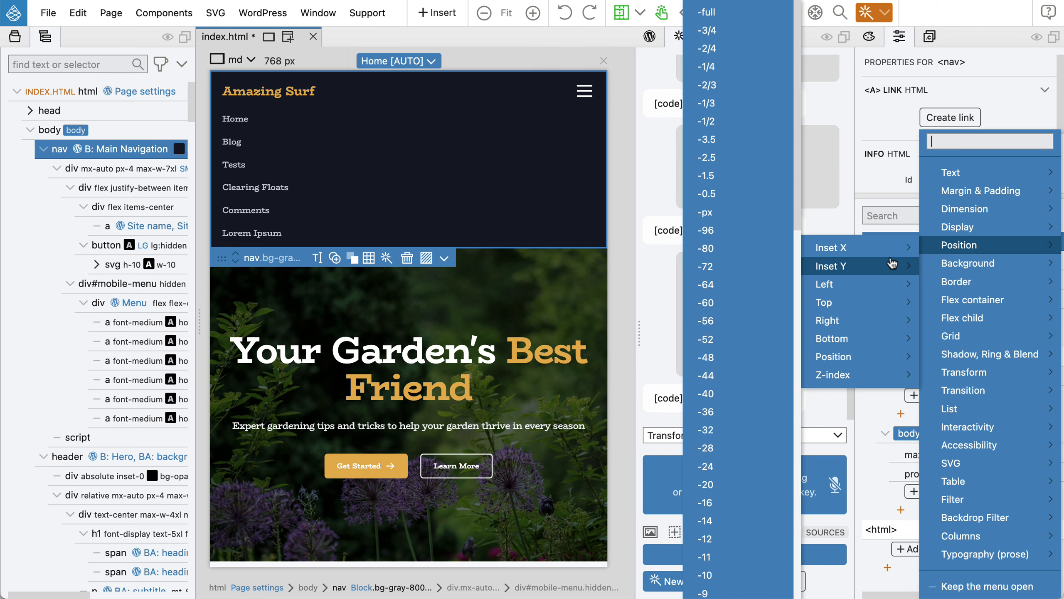
mouse_move(842, 360)
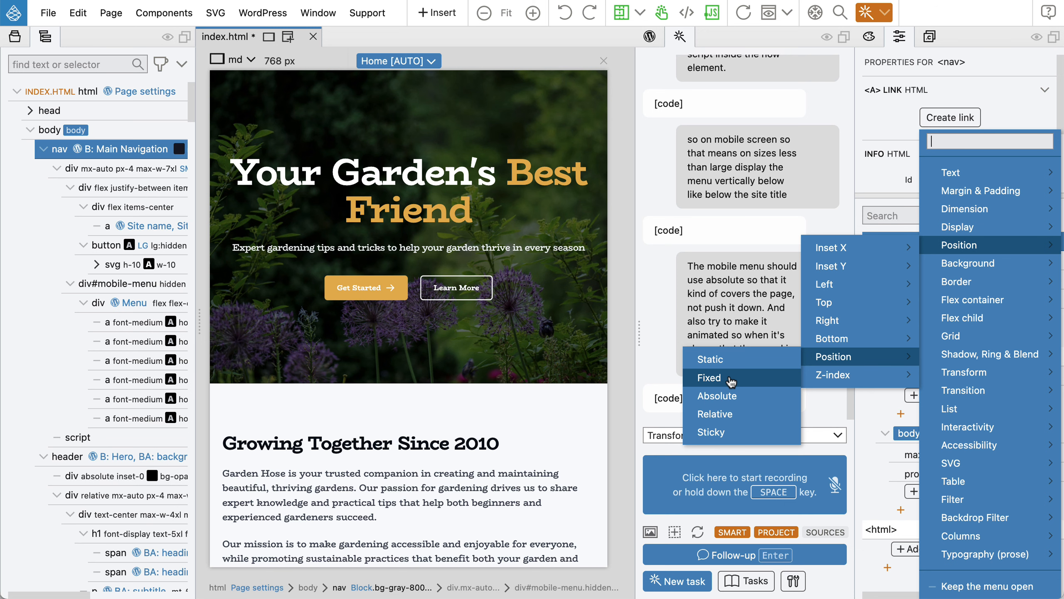
click(730, 379)
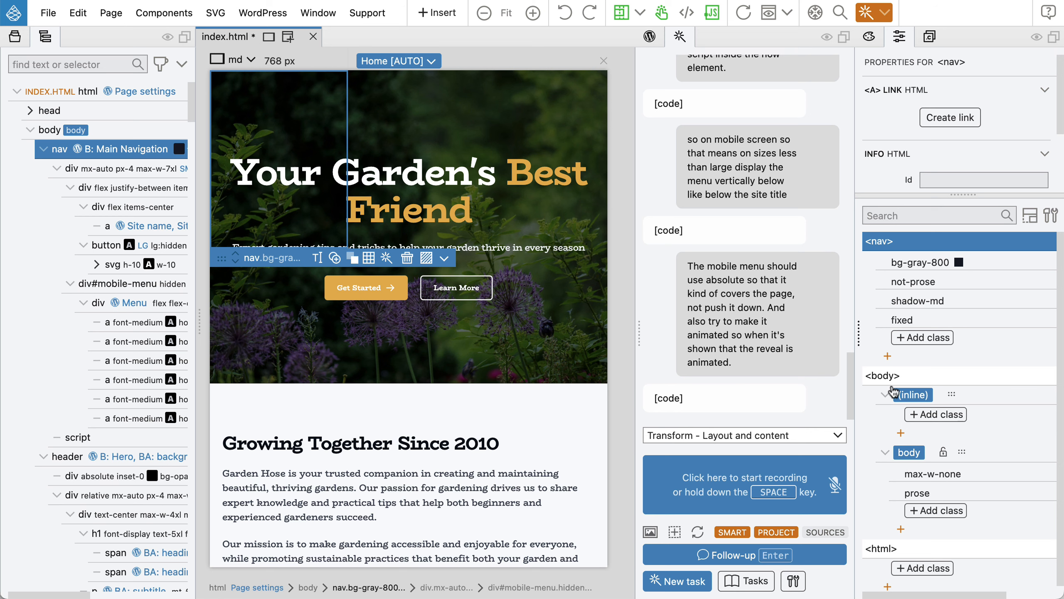
Add the w-full class so the nav spans the full width.
click(936, 339)
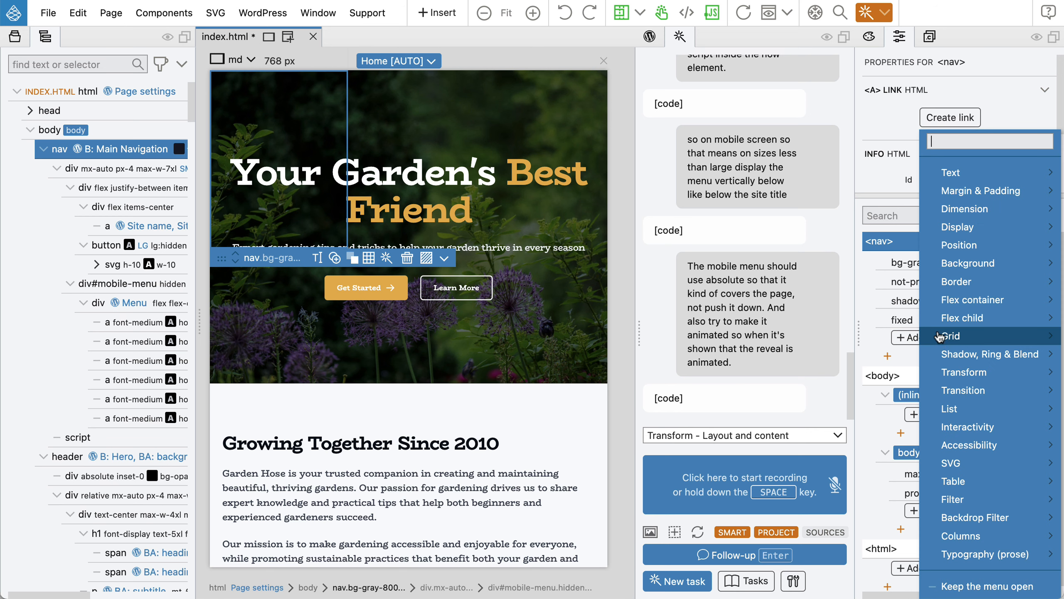
mouse_move(963, 210)
mouse_move(881, 221)
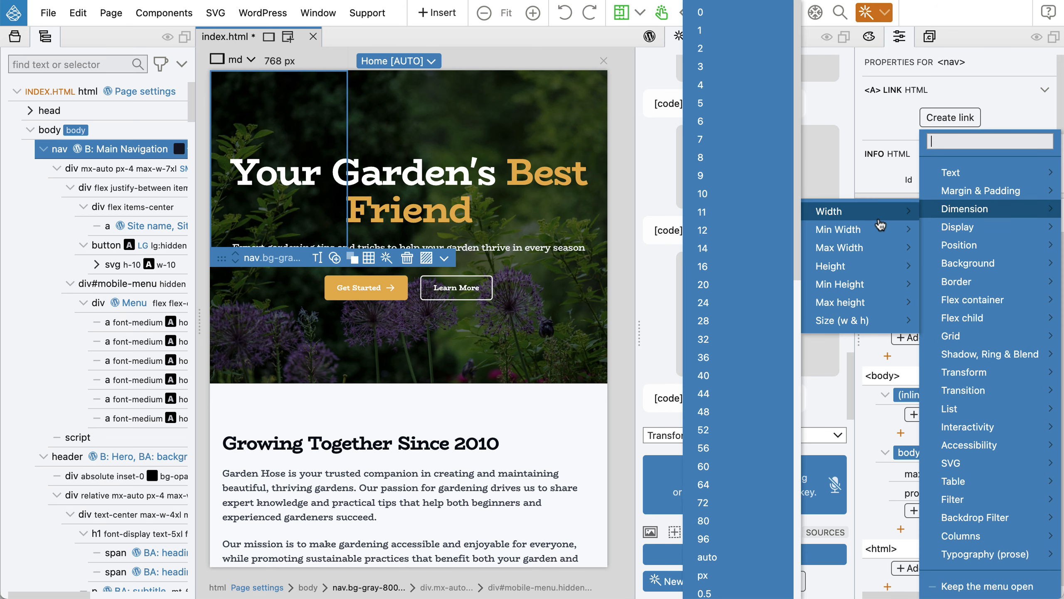
scroll(754, 272, down, 6)
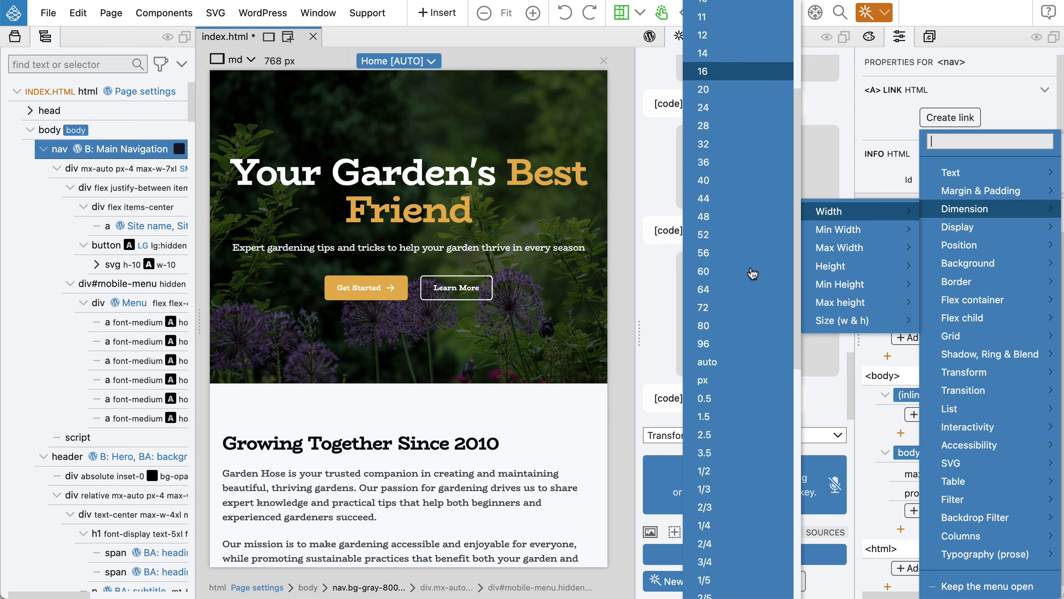
scroll(753, 274, down, 8)
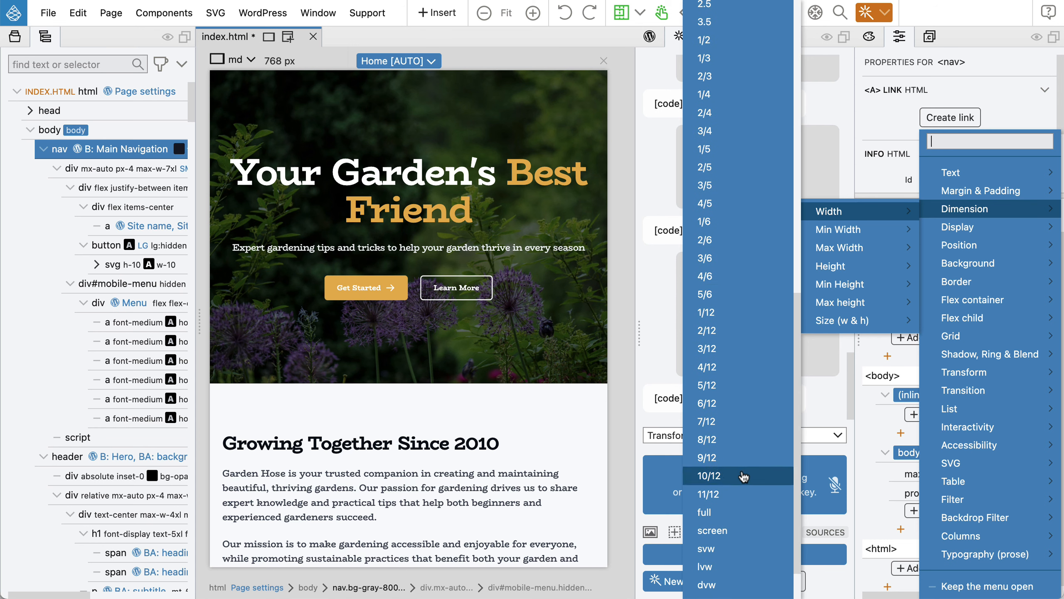
click(738, 514)
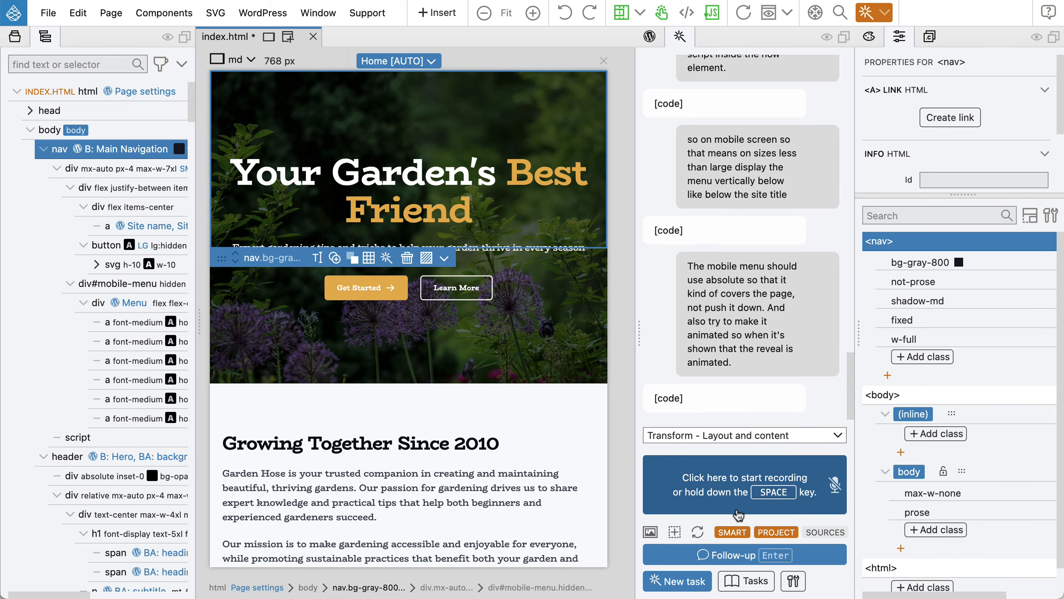
Add the z-10 Z-index class to the nav by searching 'z-'.
click(922, 358)
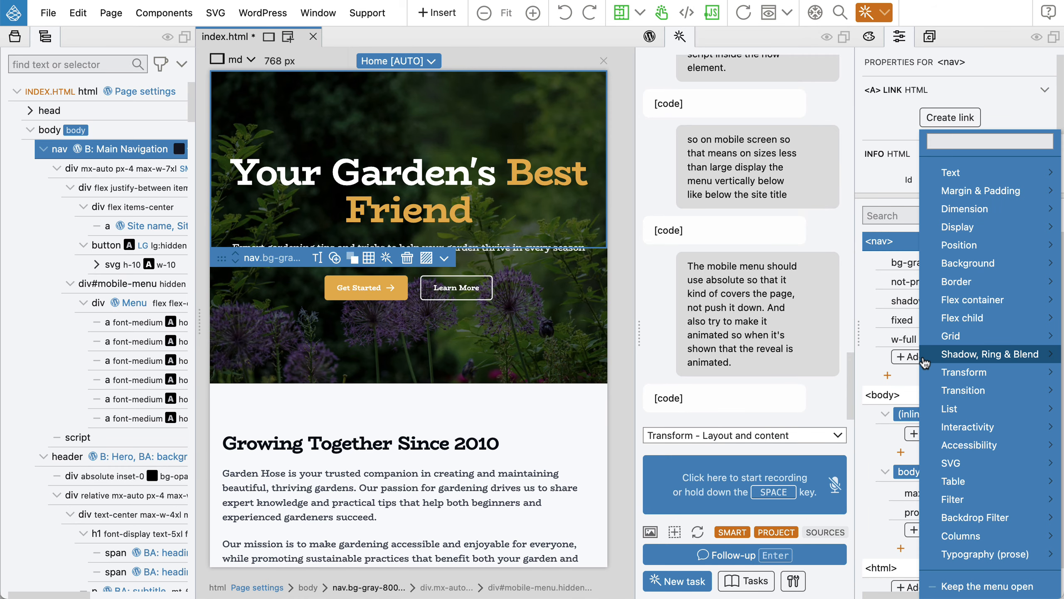
text(zi)
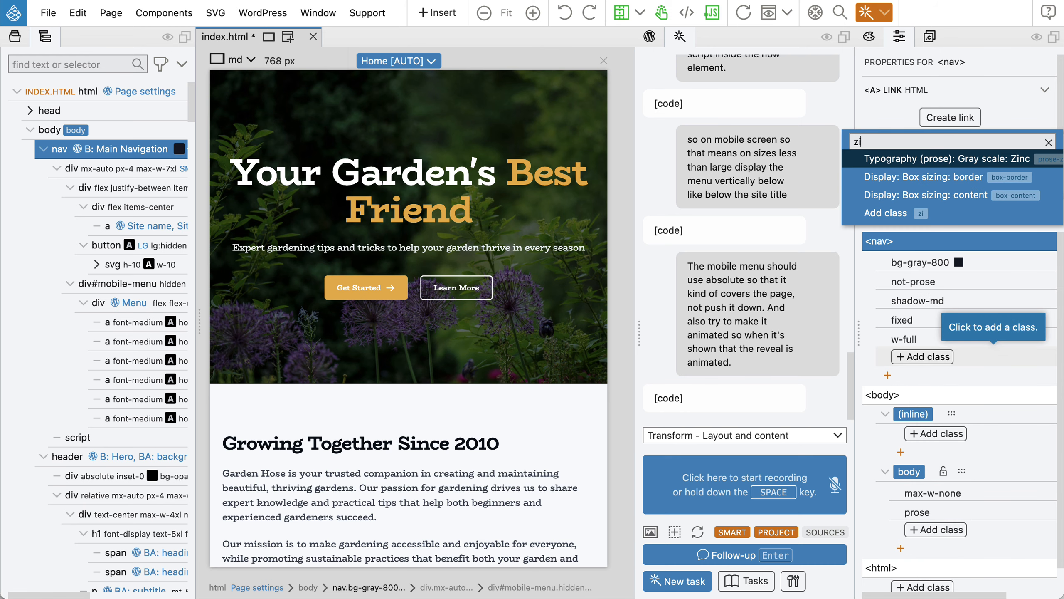
key(BackSpace)
text(-)
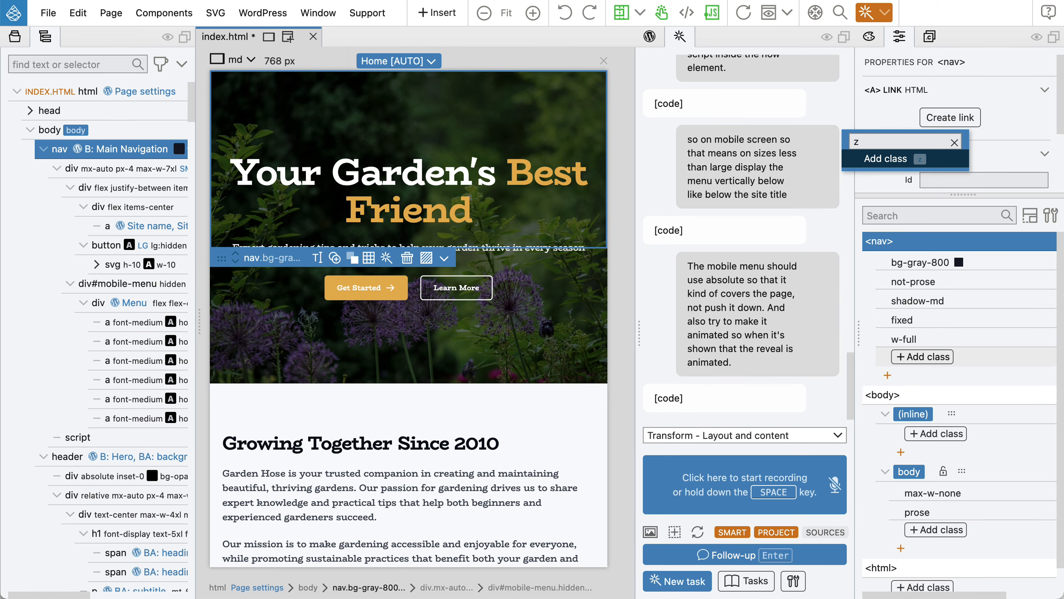
key(BackSpace)
text(-)
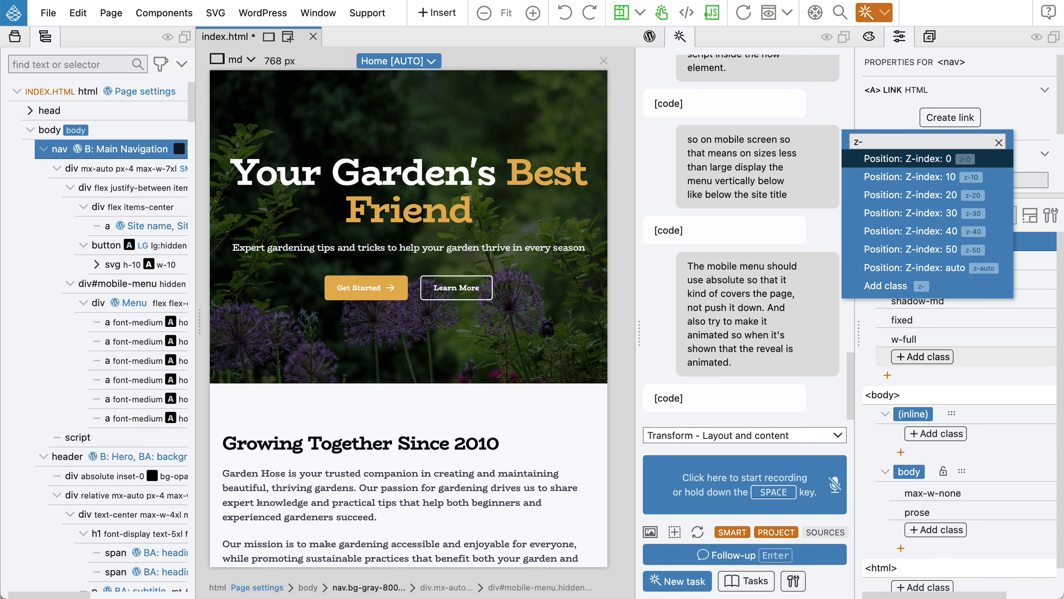
key(Down)
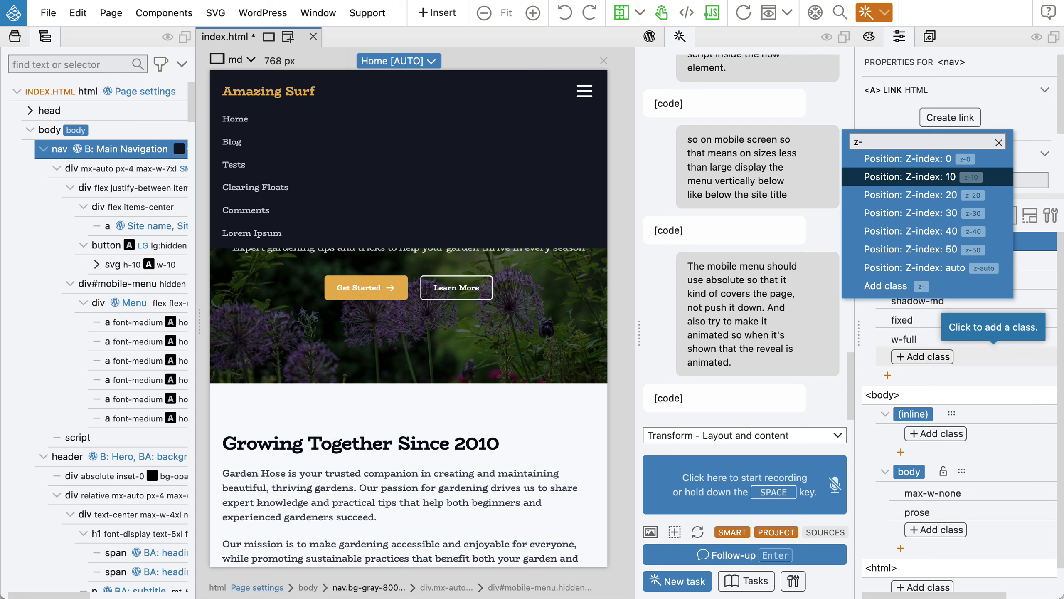
key(Return)
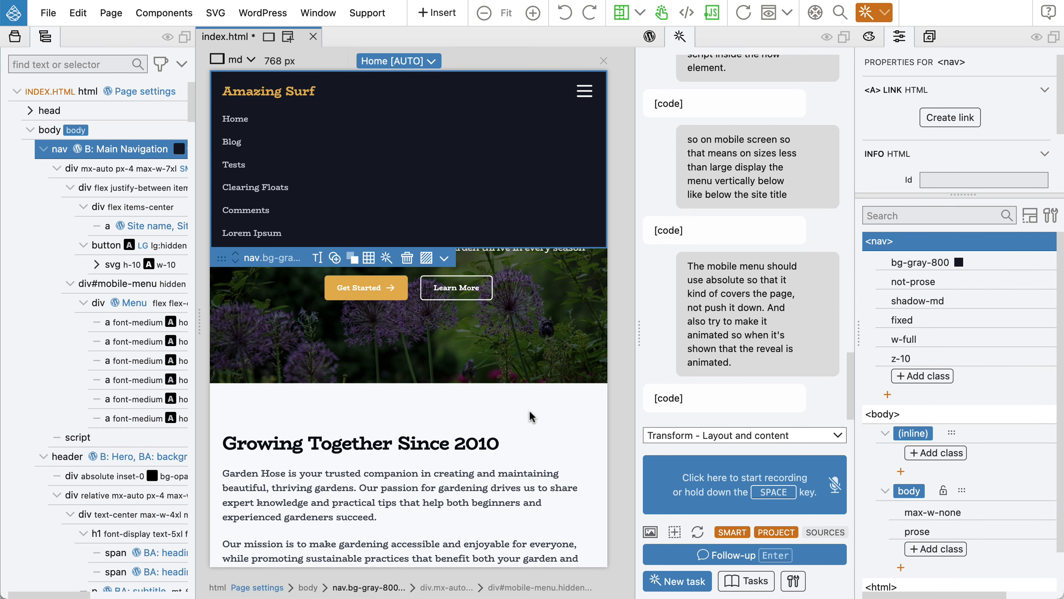
Reload the preview and toggle the mobile menu open and closed three times.
click(743, 13)
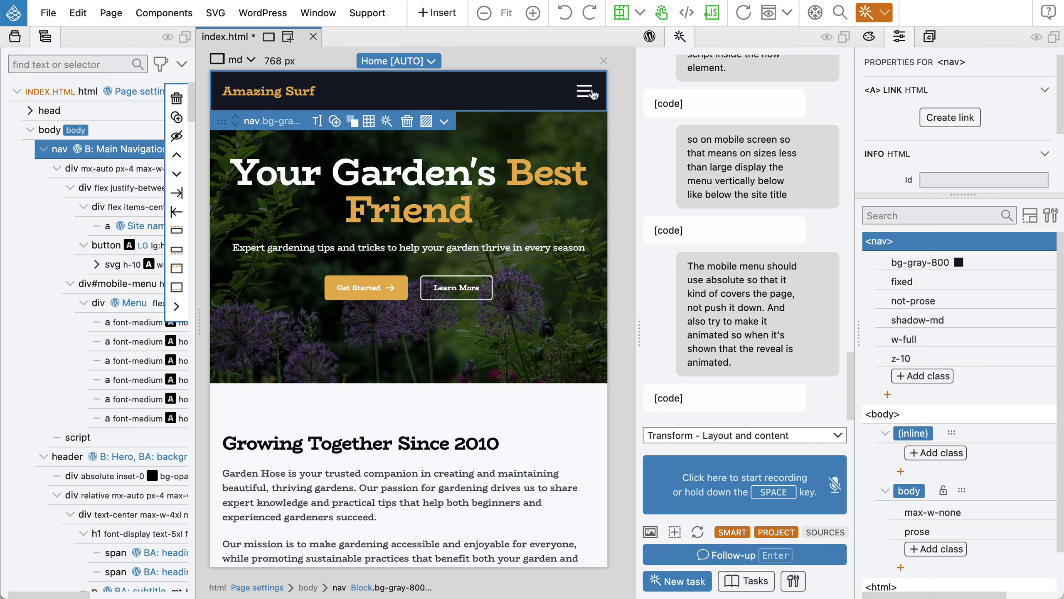
click(587, 93)
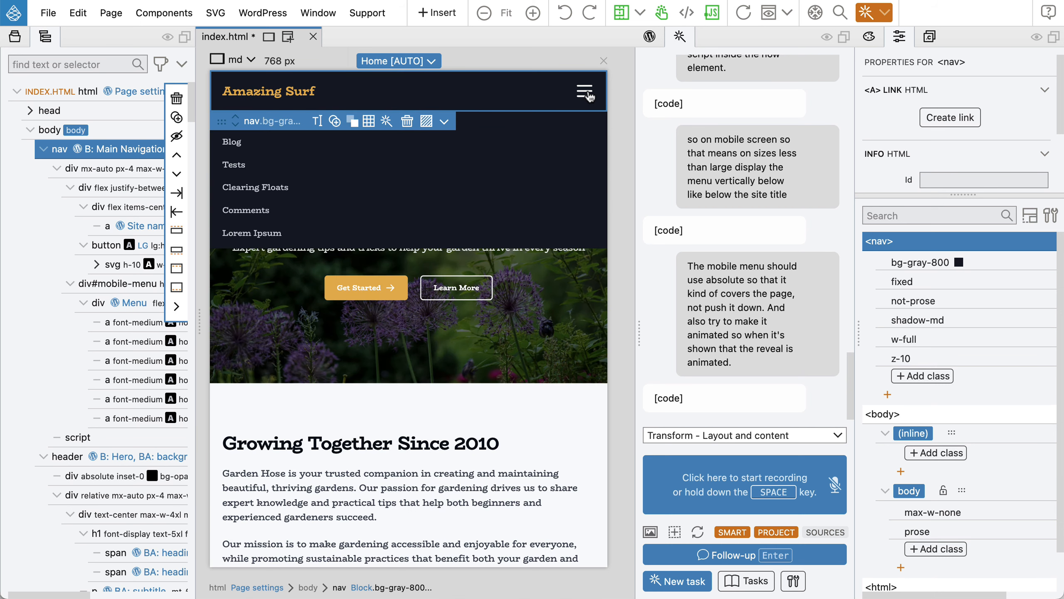
click(586, 93)
click(587, 93)
click(587, 93)
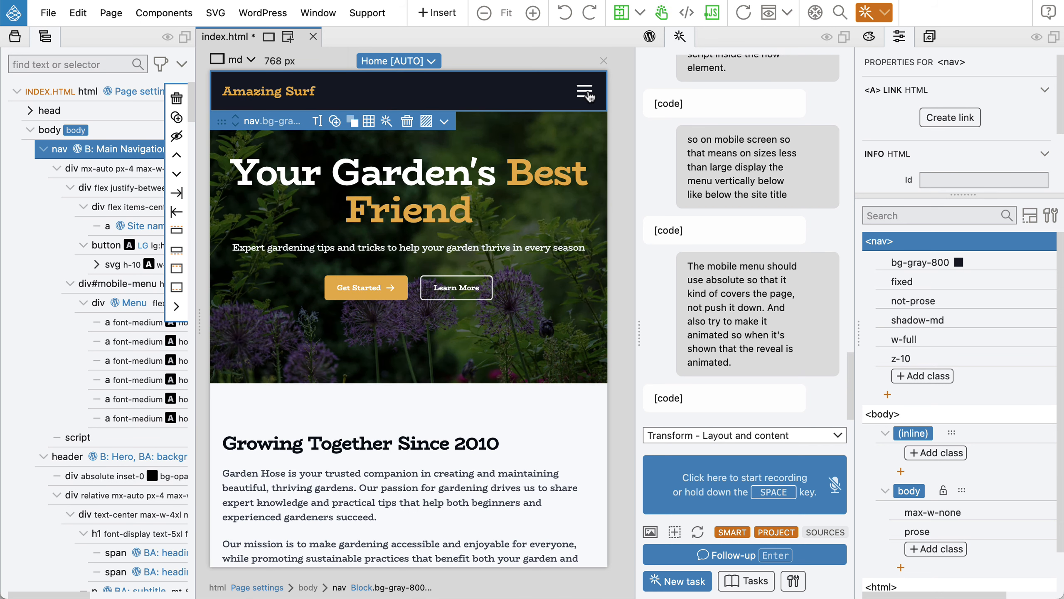
click(587, 93)
click(586, 93)
Scroll to confirm the nav stays fixed, retest the menu, and save index.html.
scroll(477, 217, down, 2)
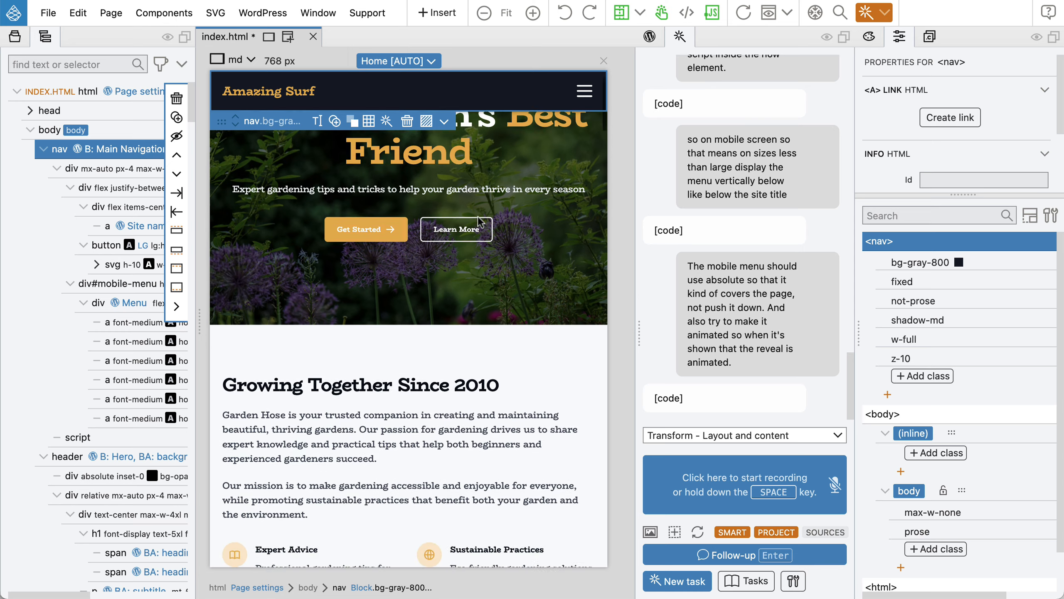
scroll(477, 216, down, 15)
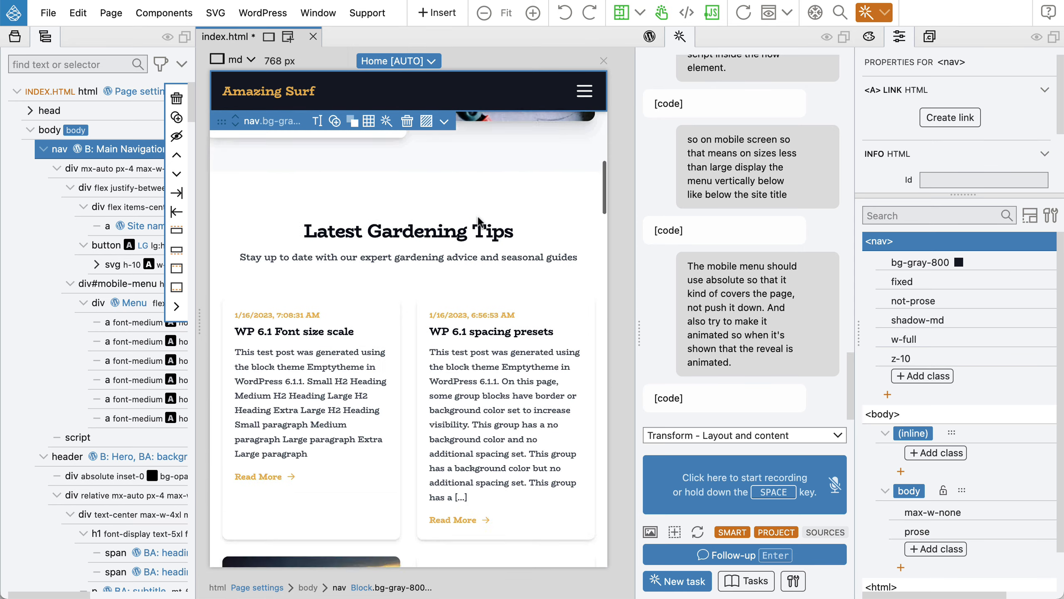
scroll(477, 216, down, 20)
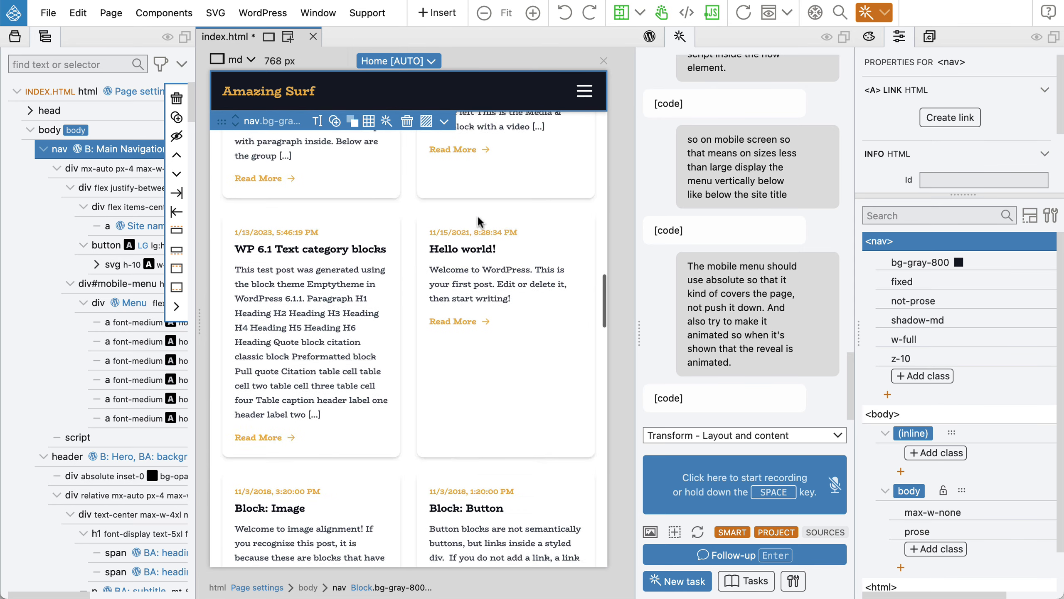
scroll(477, 216, down, 20)
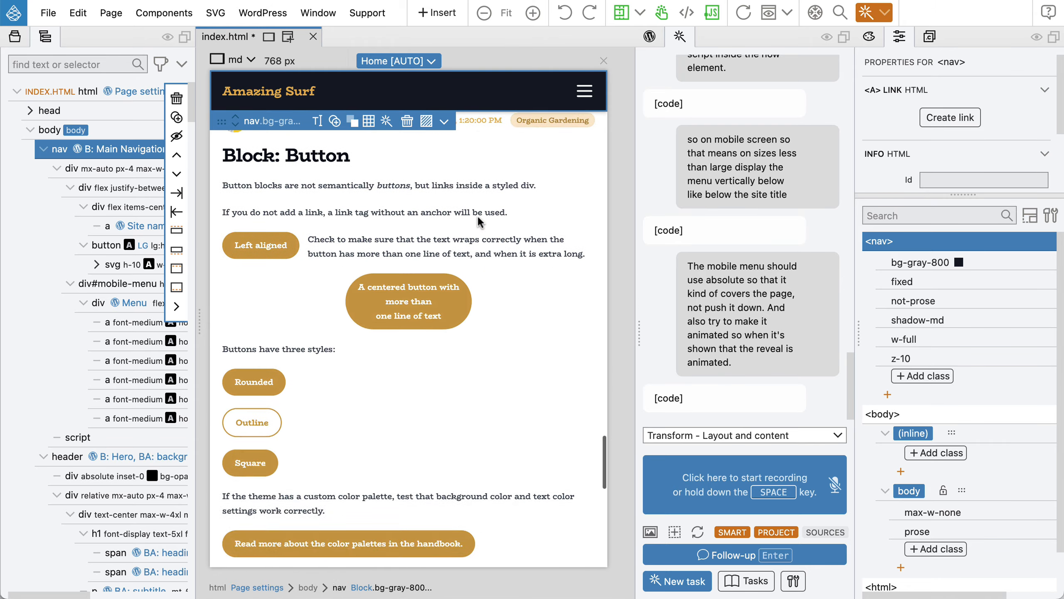
scroll(480, 221, down, 20)
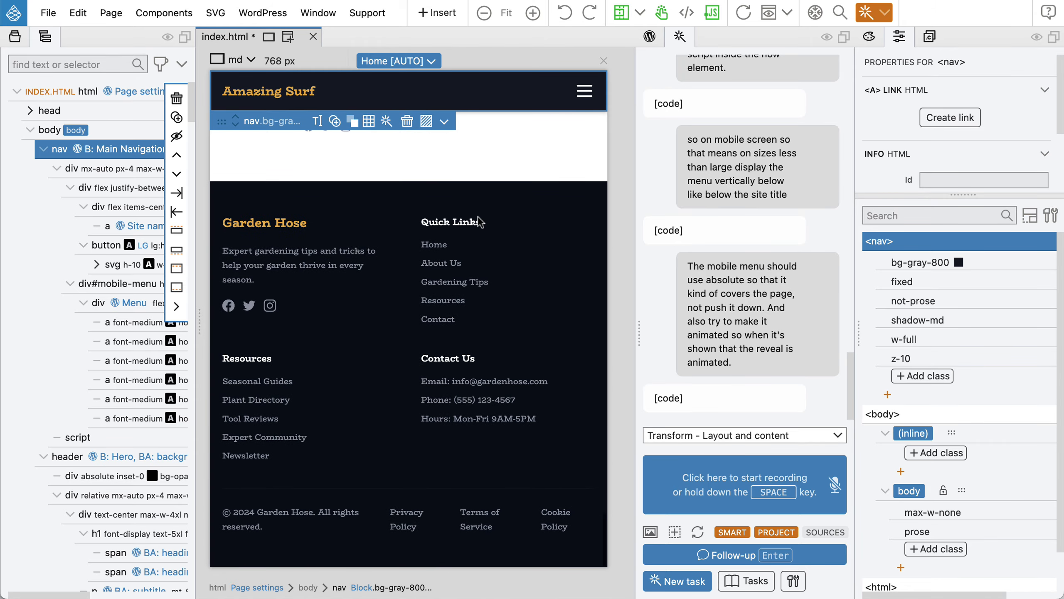
scroll(480, 221, up, 20)
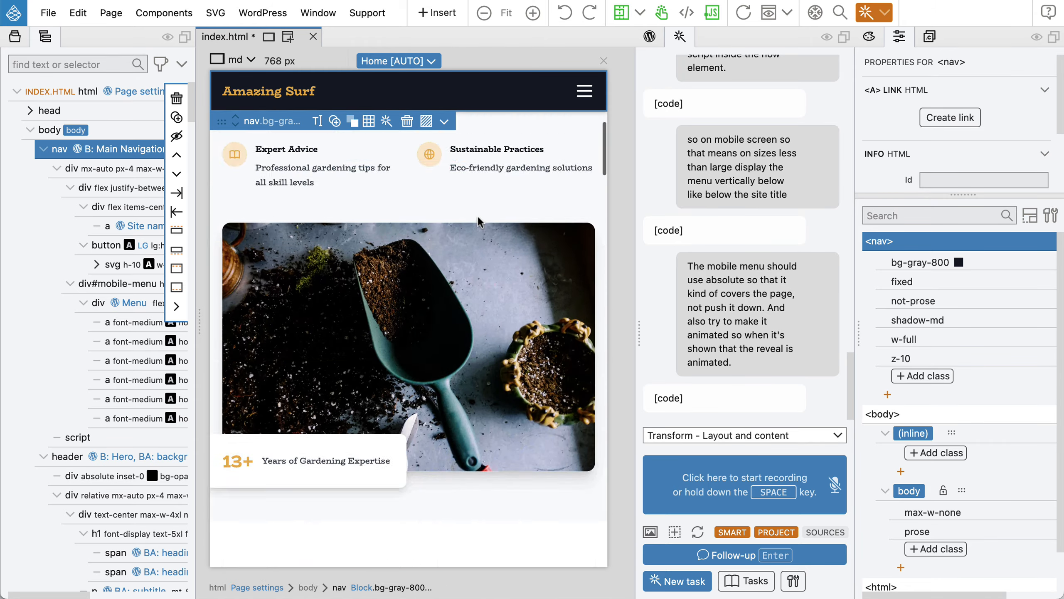
scroll(477, 216, up, 5)
click(590, 93)
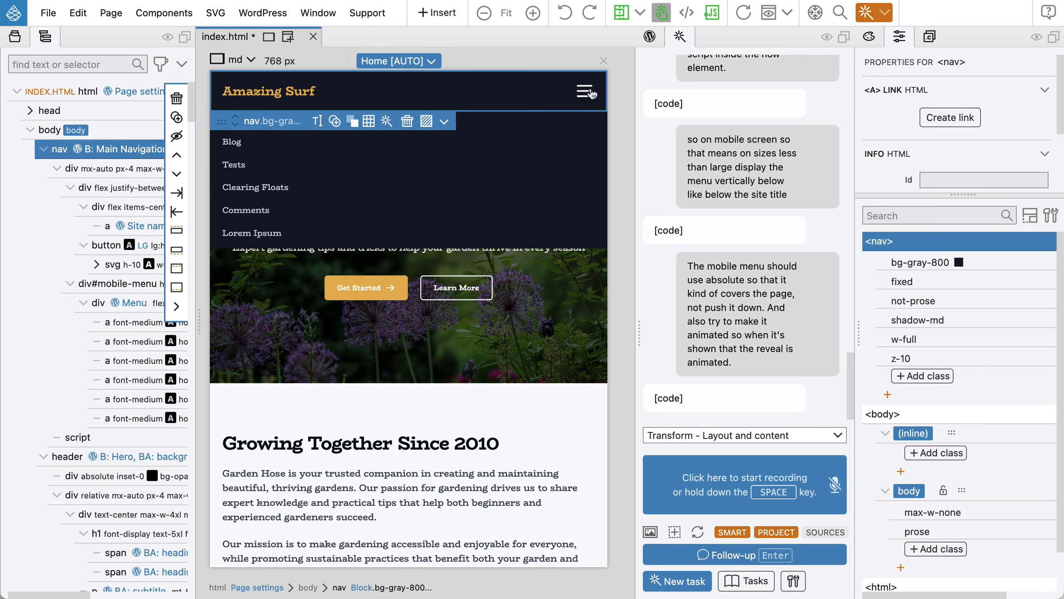
click(591, 93)
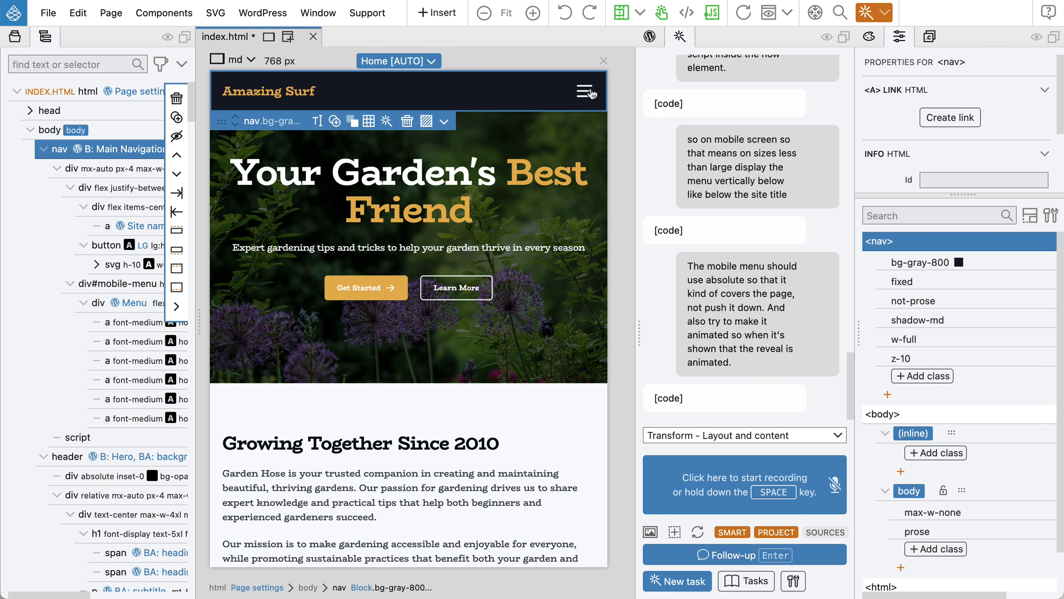
key(super+s)
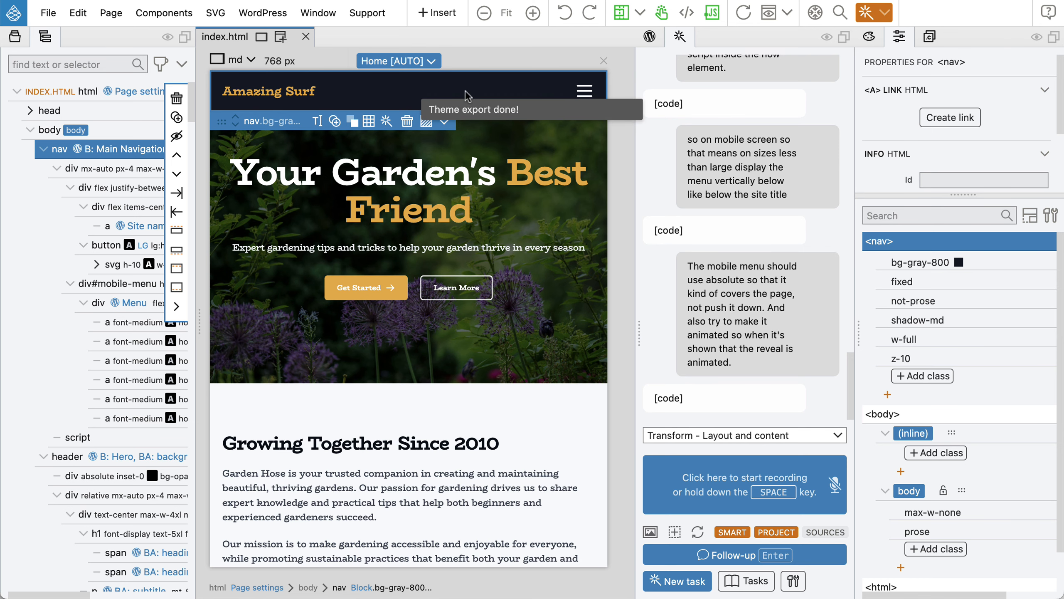
Switch the preview to the lg 1024 px breakpoint, briefly widening the tree panel to read classes.
click(229, 63)
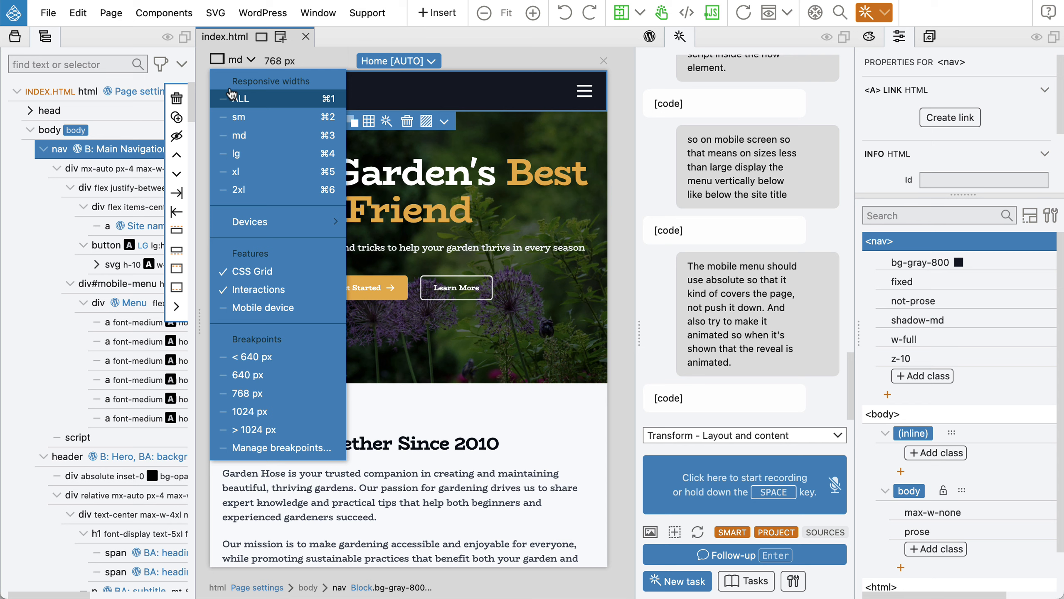
click(235, 153)
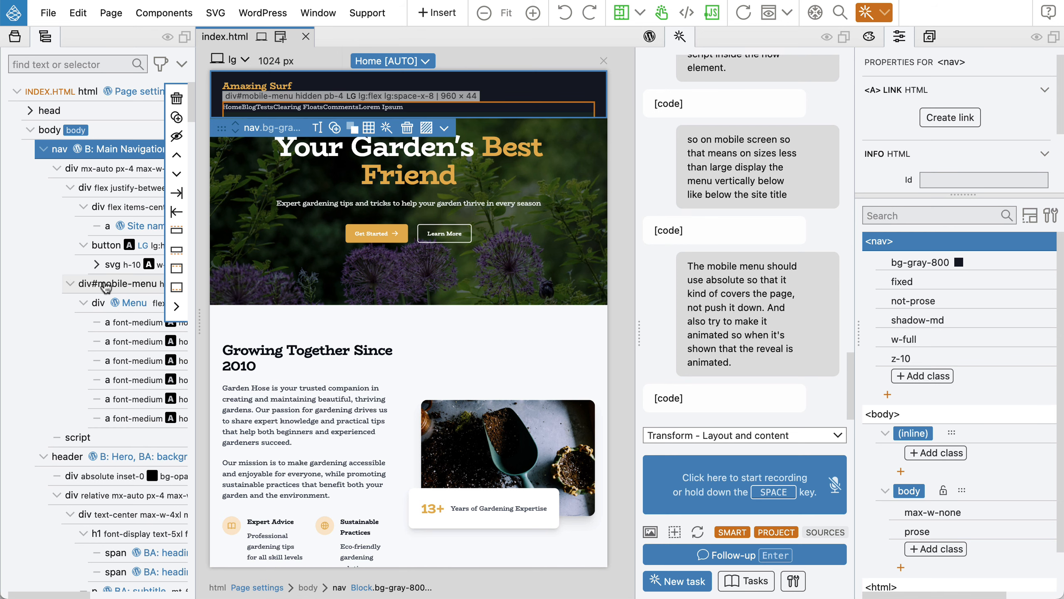
drag(200, 246, 279, 244)
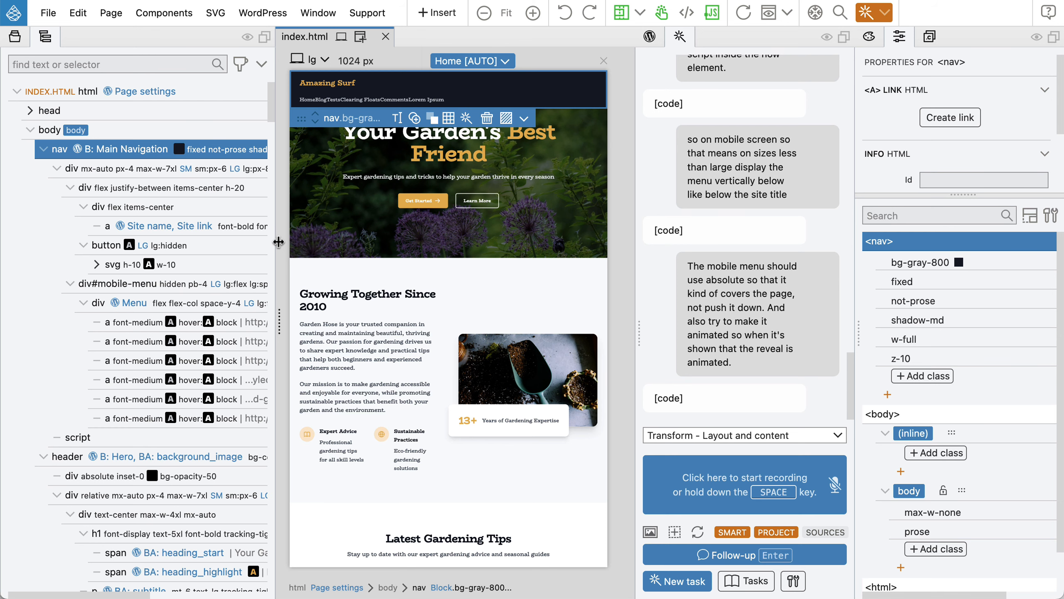
drag(278, 242, 200, 247)
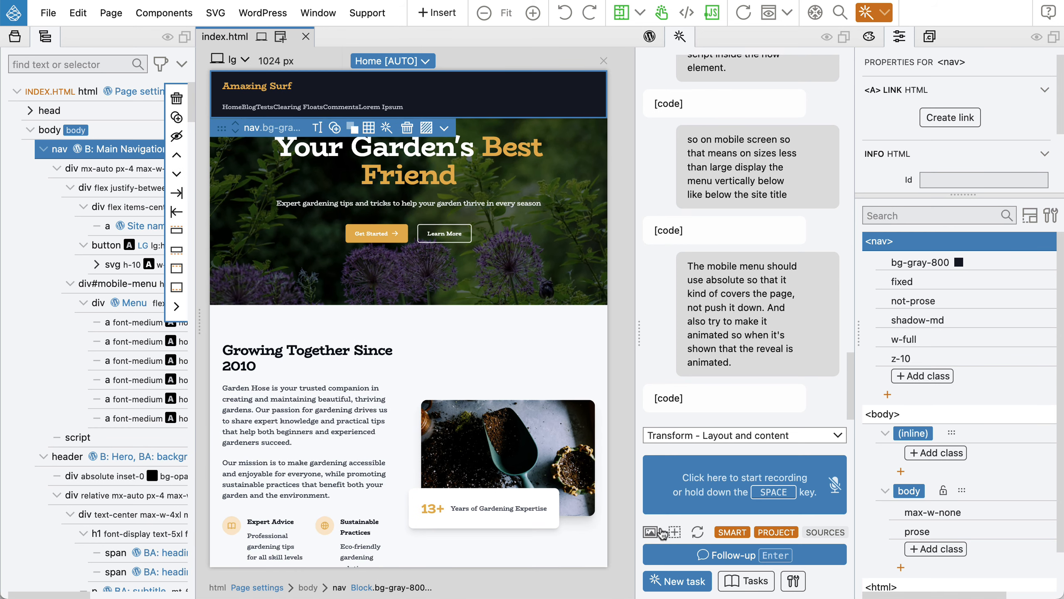
Attach a photo of the selected nav to the AI chat and start a voice prompt.
click(661, 533)
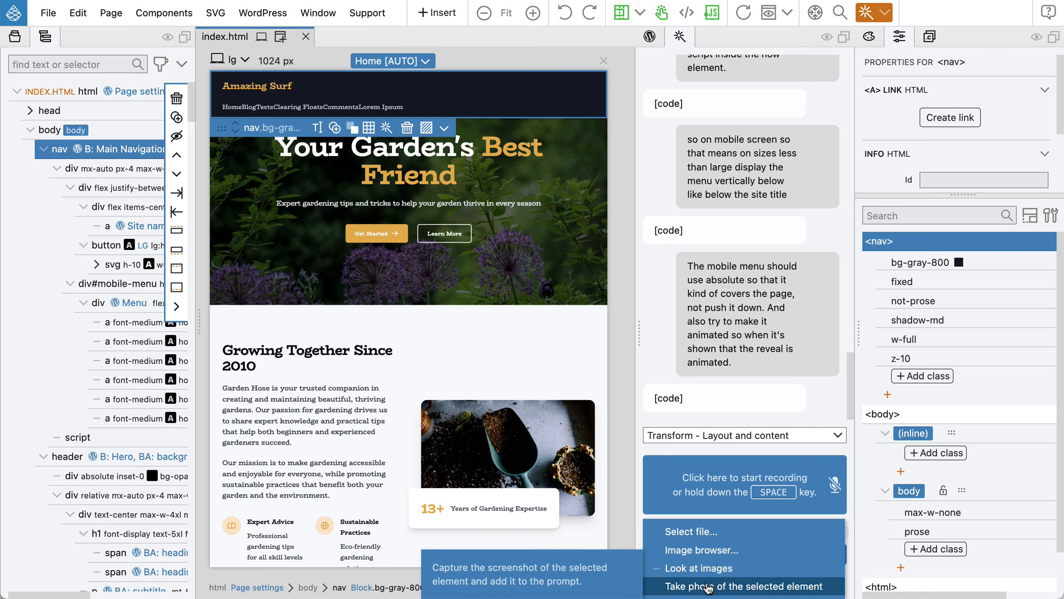
click(707, 587)
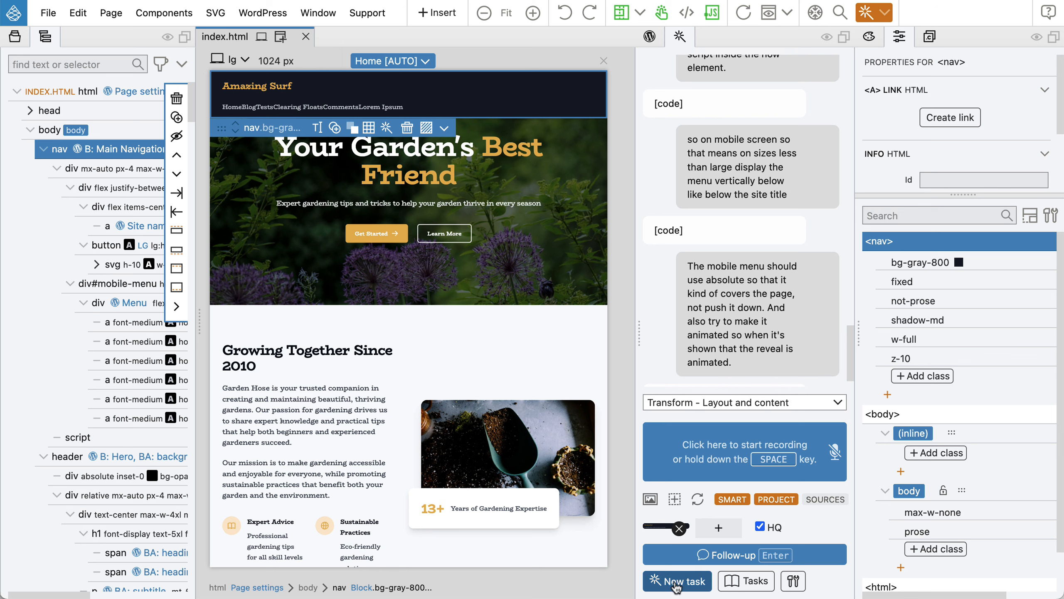
click(676, 582)
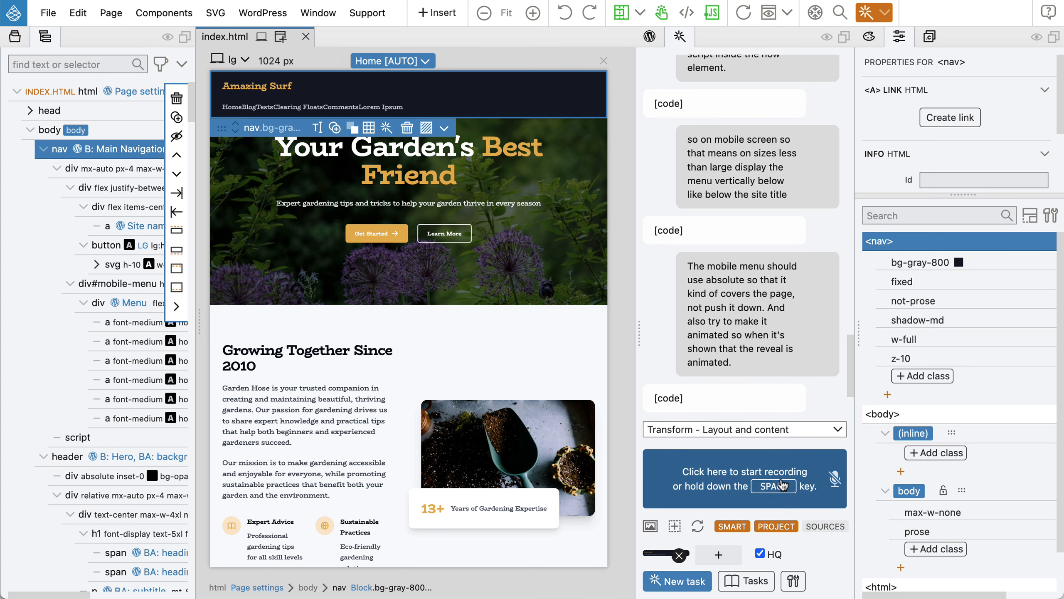
key(space)
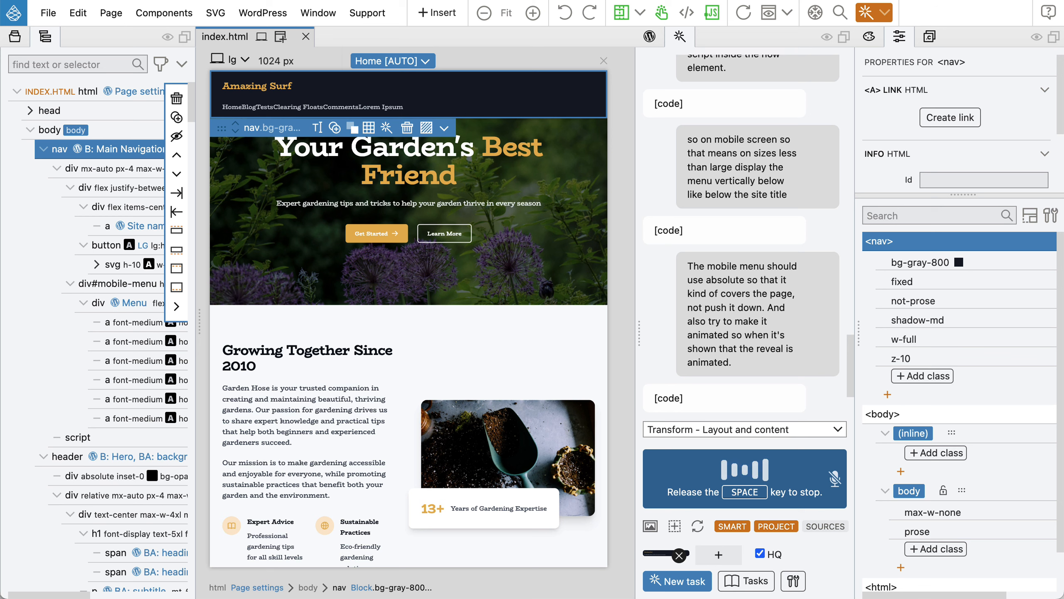
End the voice prompt so the AI places the spaced nav links beside Amazing Surf.
key(space)
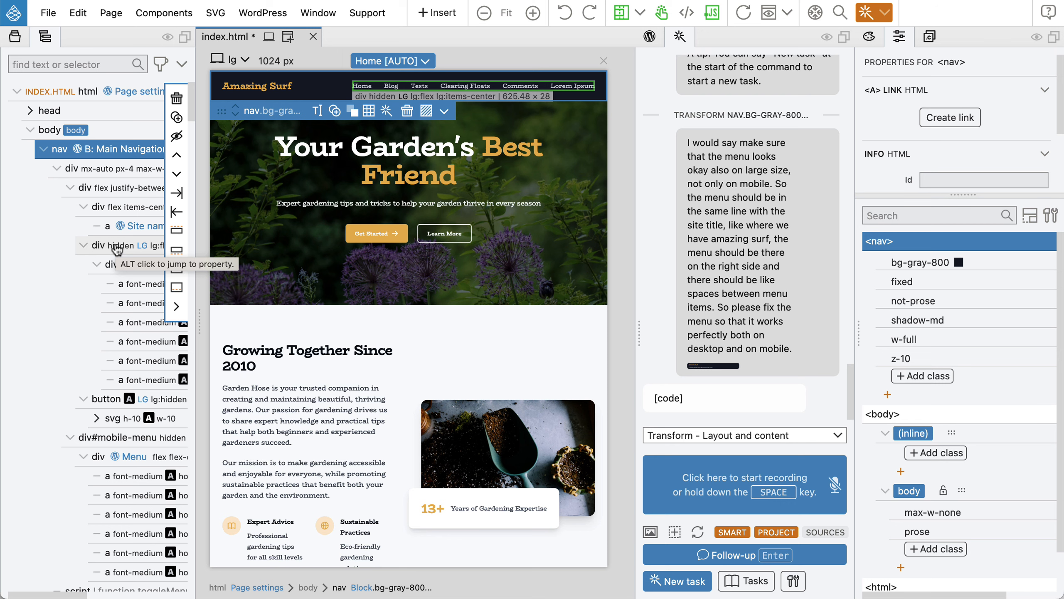
Refresh the preview with the updated menu and view it at the md 768 px width.
scroll(113, 256, down, 3)
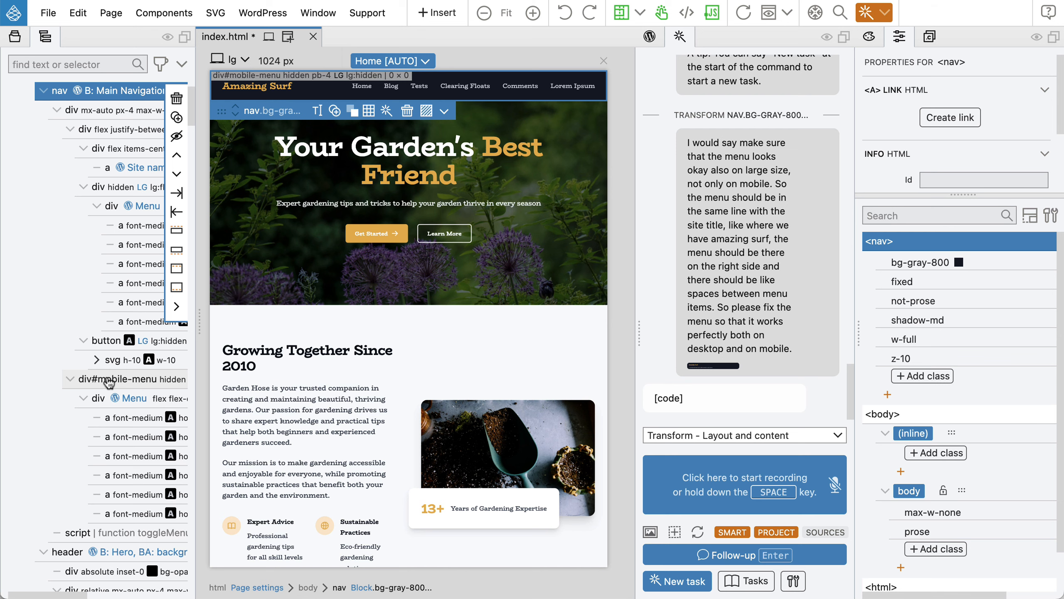
scroll(109, 384, up, 3)
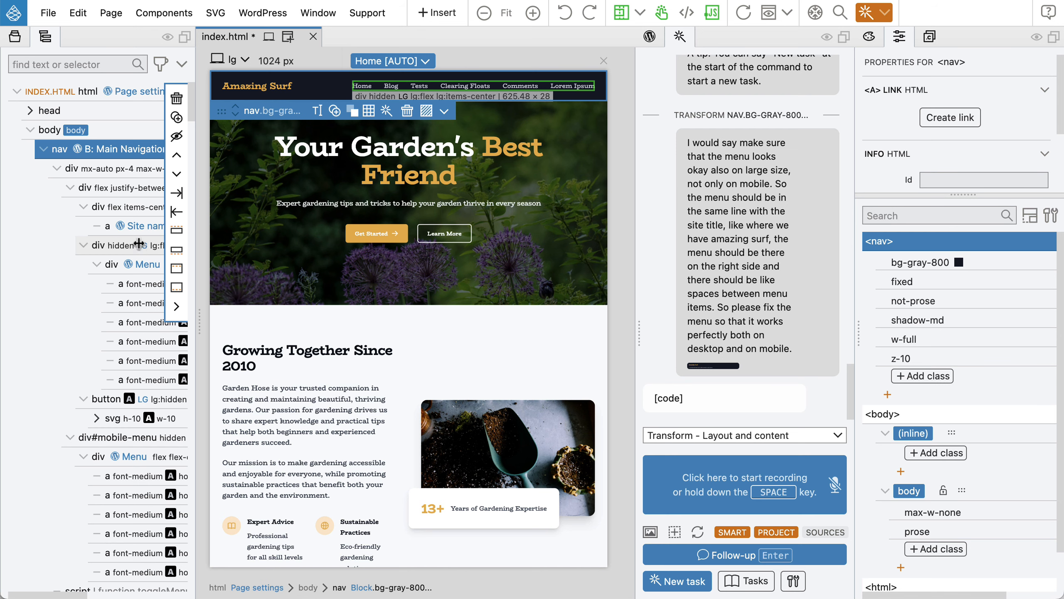
click(749, 13)
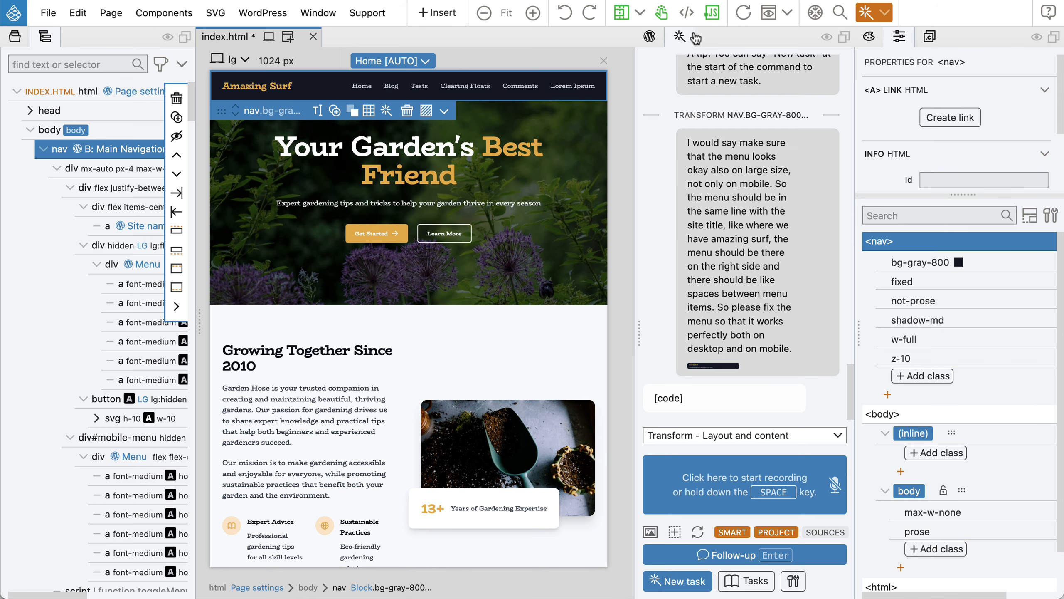
click(225, 62)
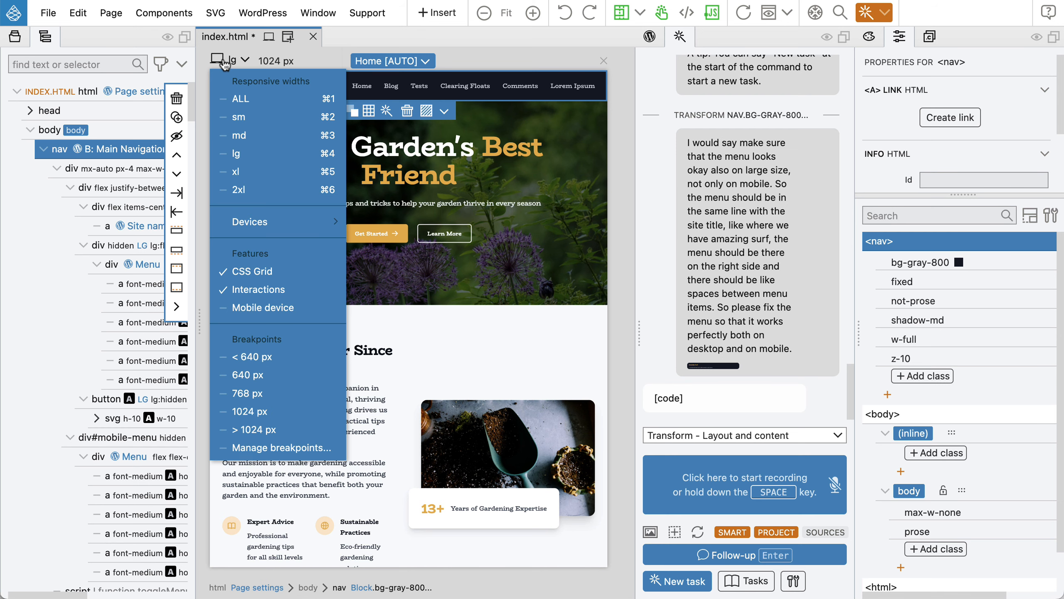
click(240, 133)
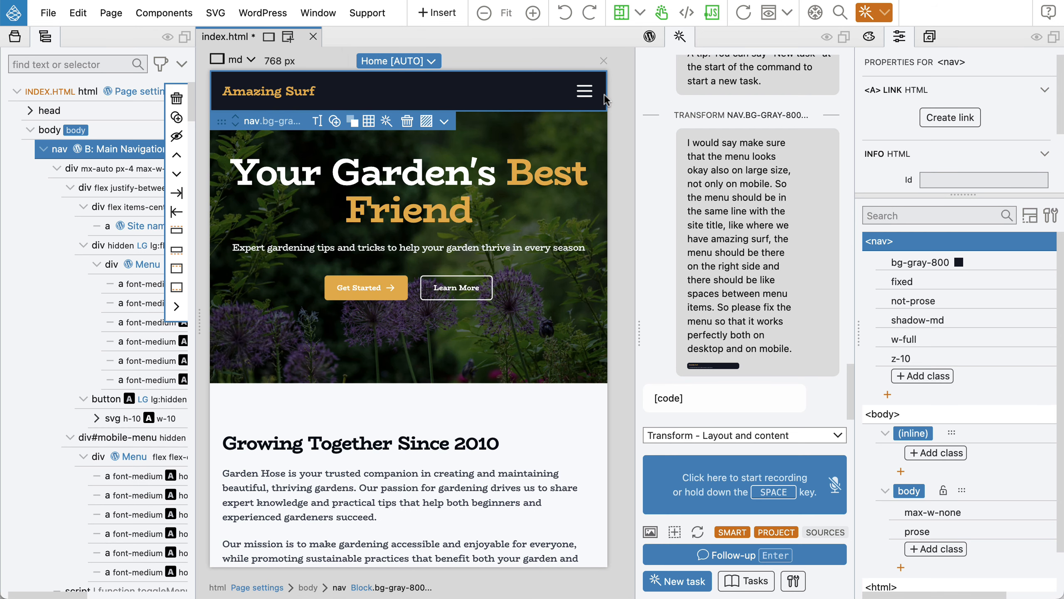
Verify the hamburger menu opens and closes, then save index.html and export the theme.
click(586, 92)
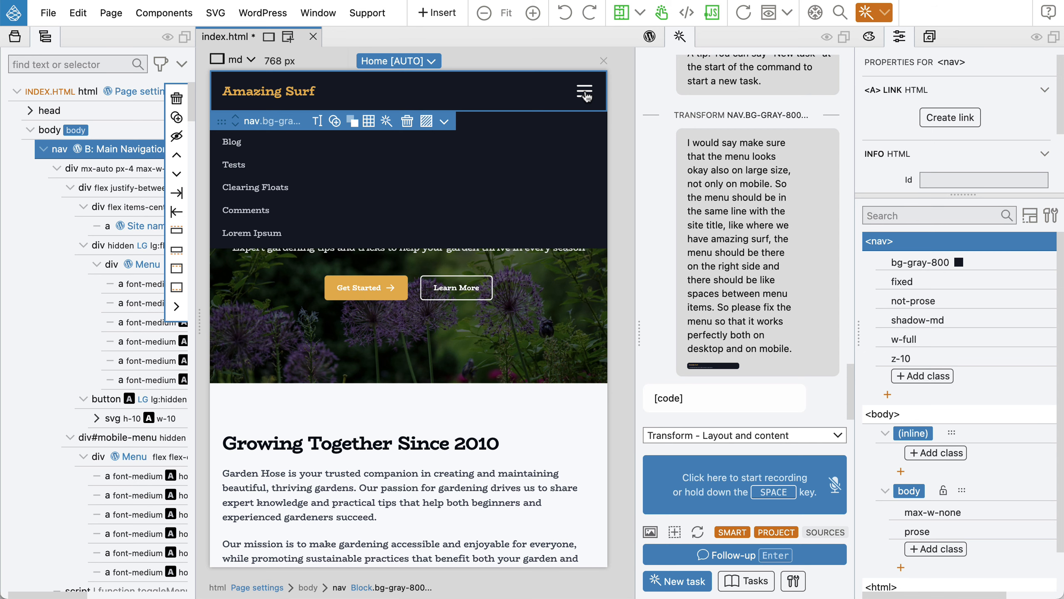
click(585, 94)
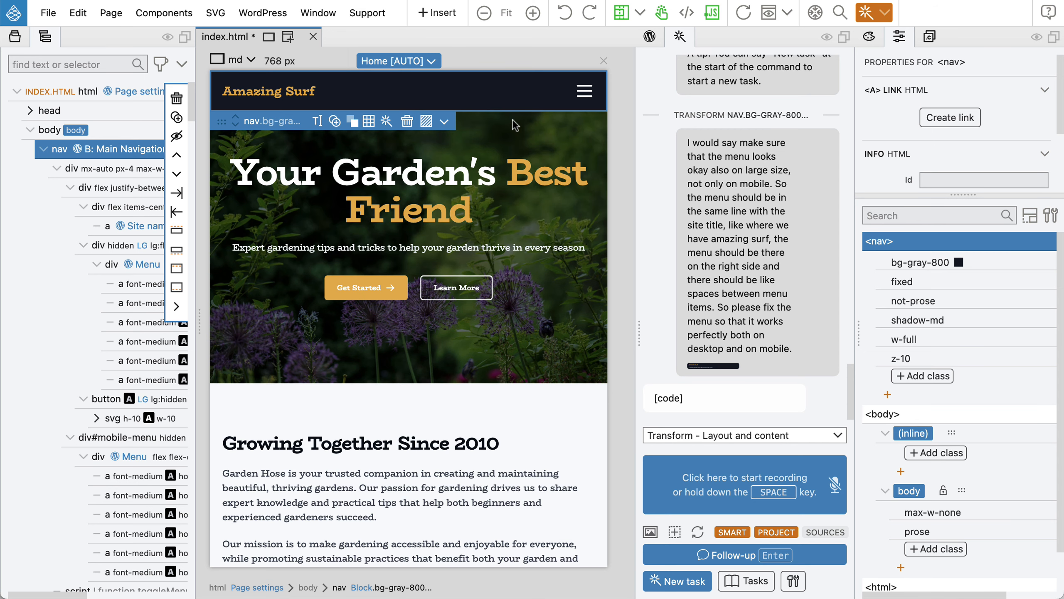
key(super+s)
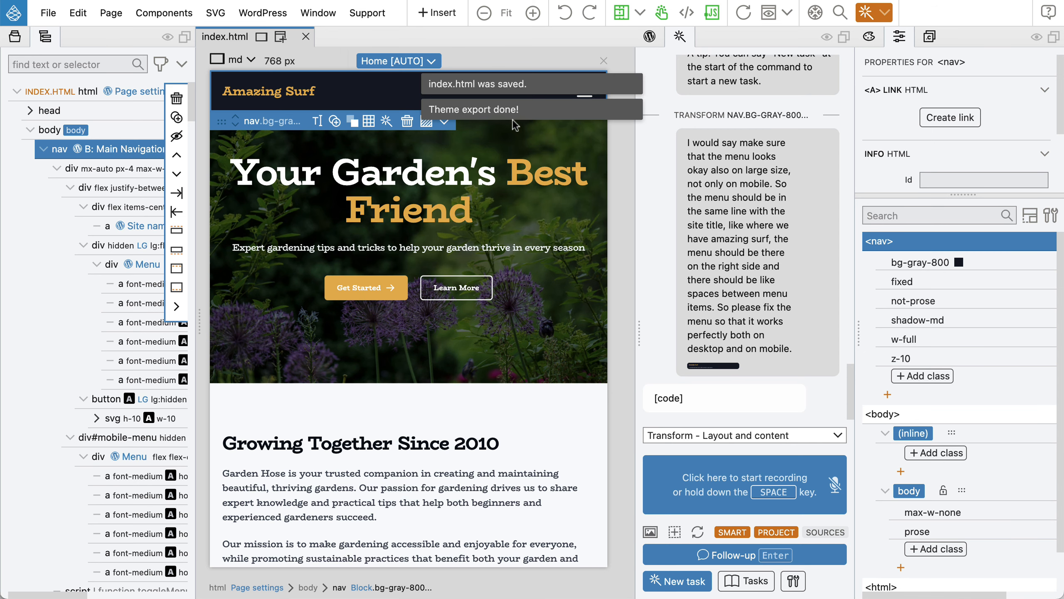
key(super+Tab)
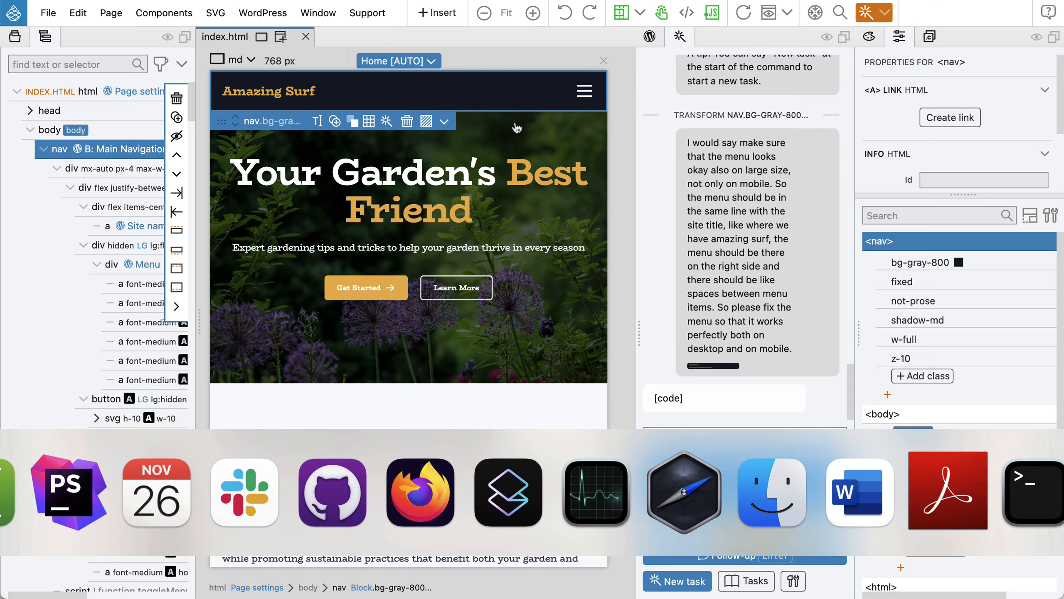
Reload the Block: Button page with the updated theme and open DevTools.
scroll(415, 166, up, 10)
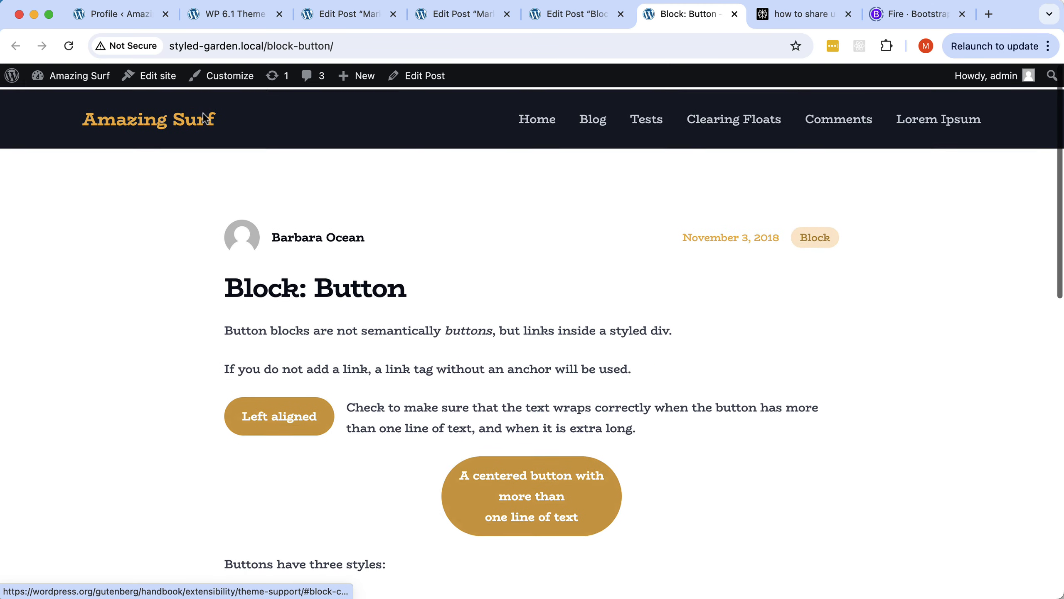
click(69, 45)
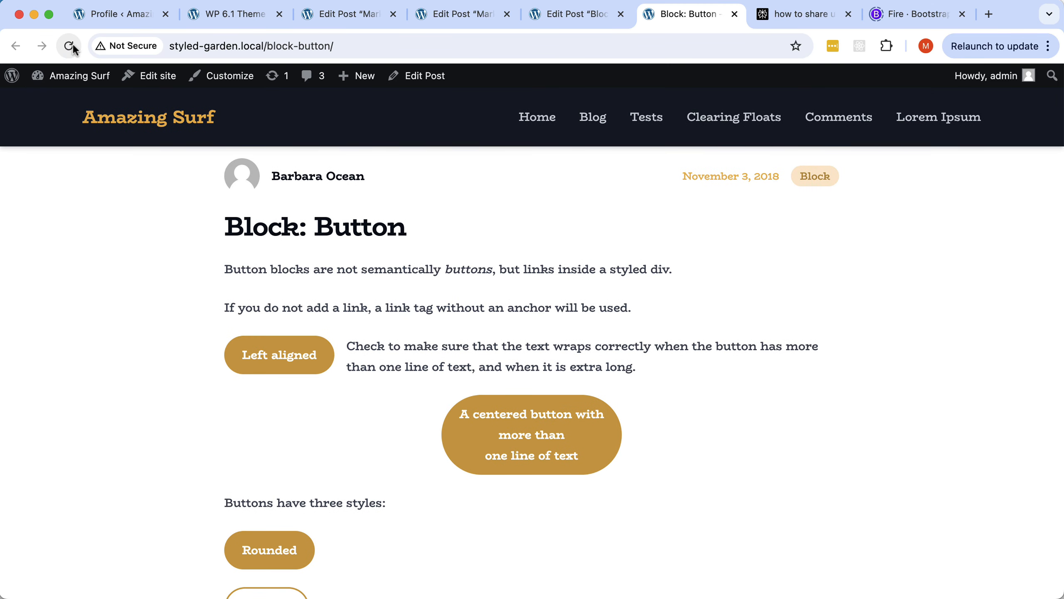
right_click(132, 212)
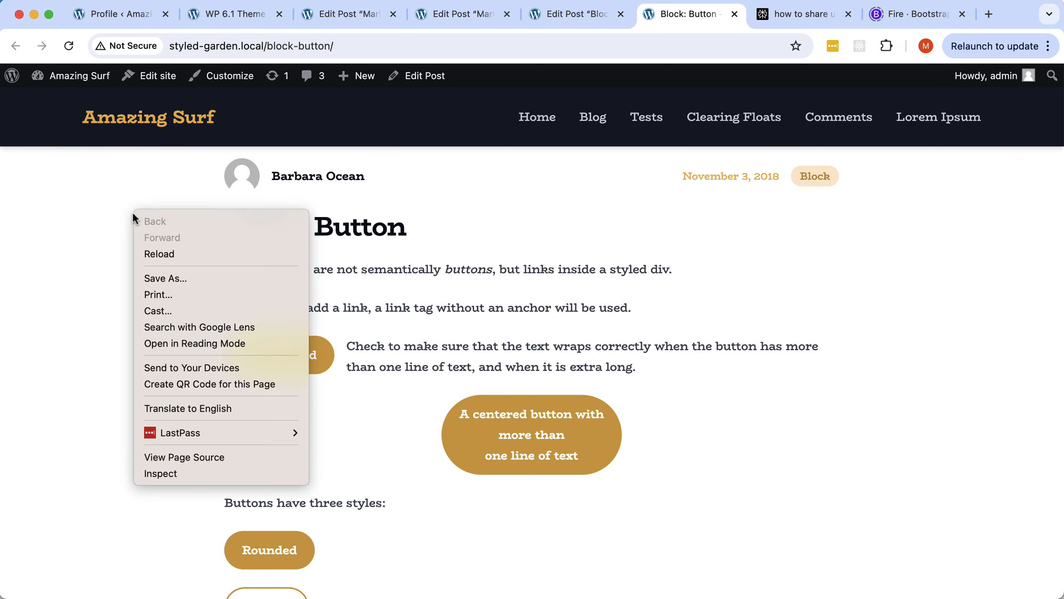
click(160, 473)
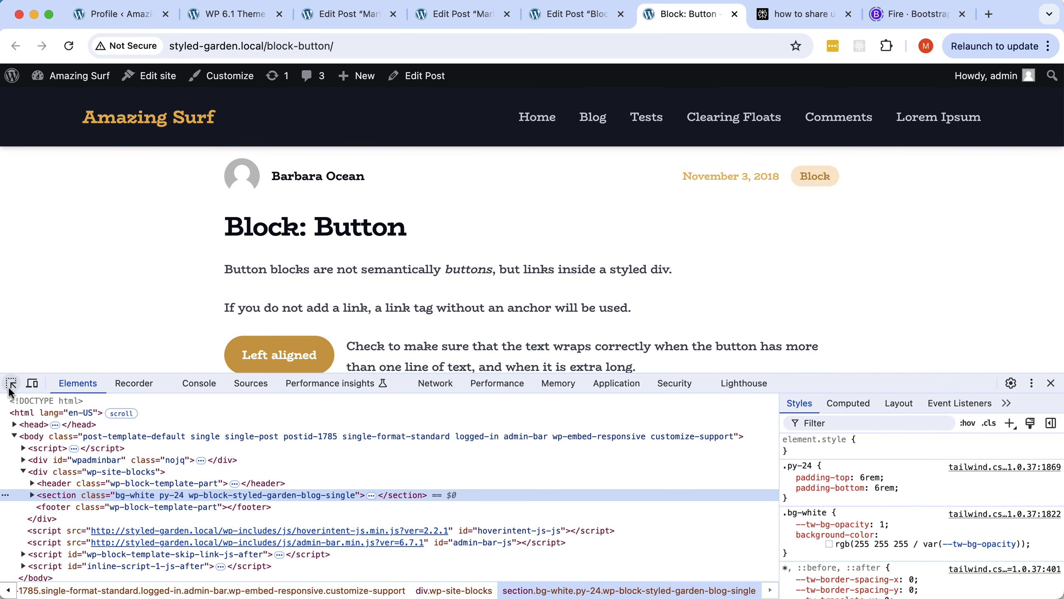
Emulate an iPhone SE screen and test that the mobile menu opens and closes.
click(32, 383)
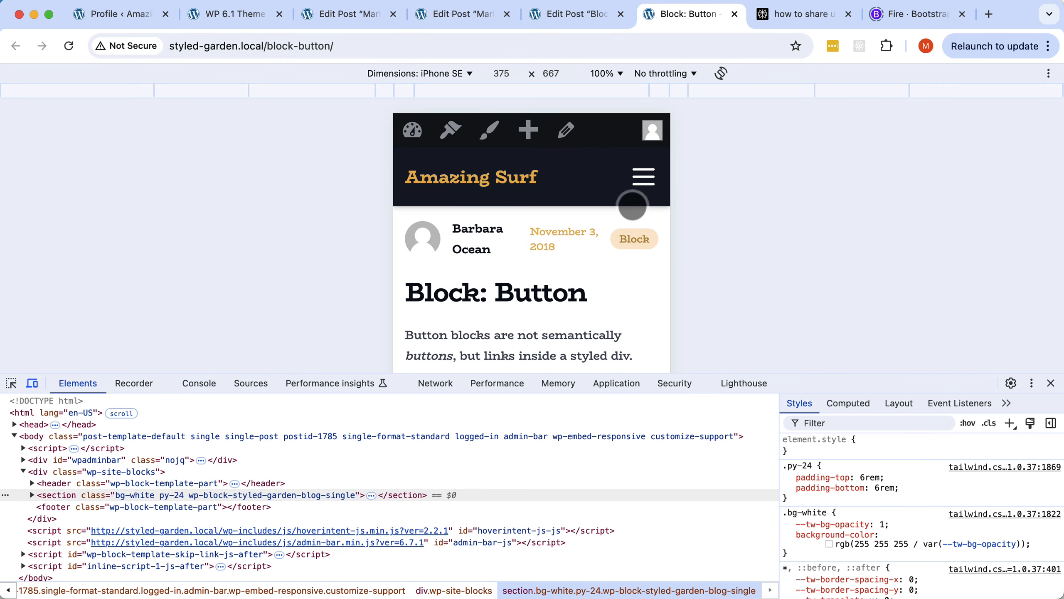
click(644, 178)
scroll(604, 244, down, 3)
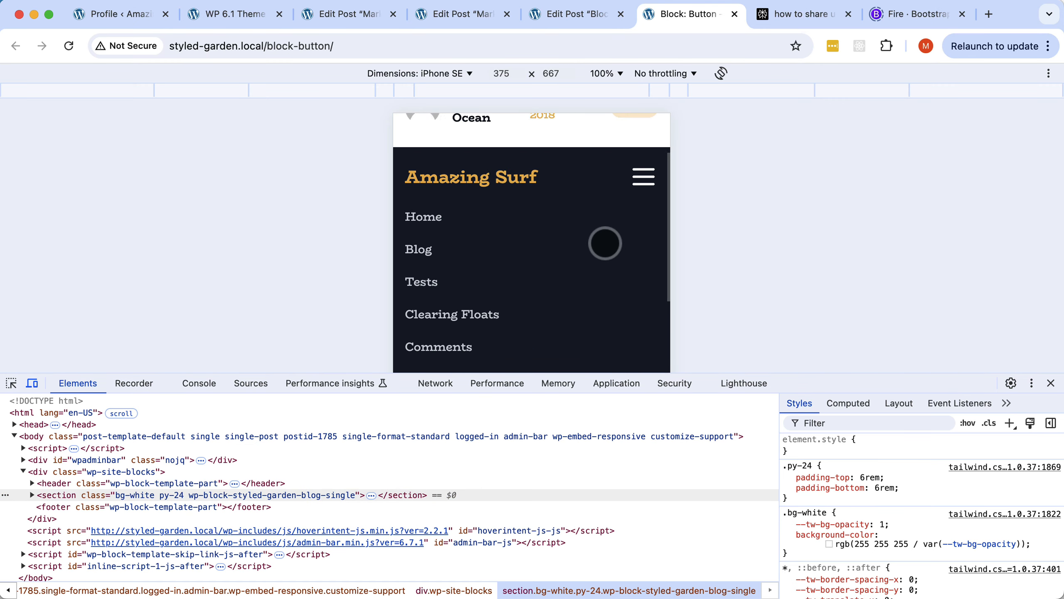
scroll(605, 243, up, 3)
click(643, 178)
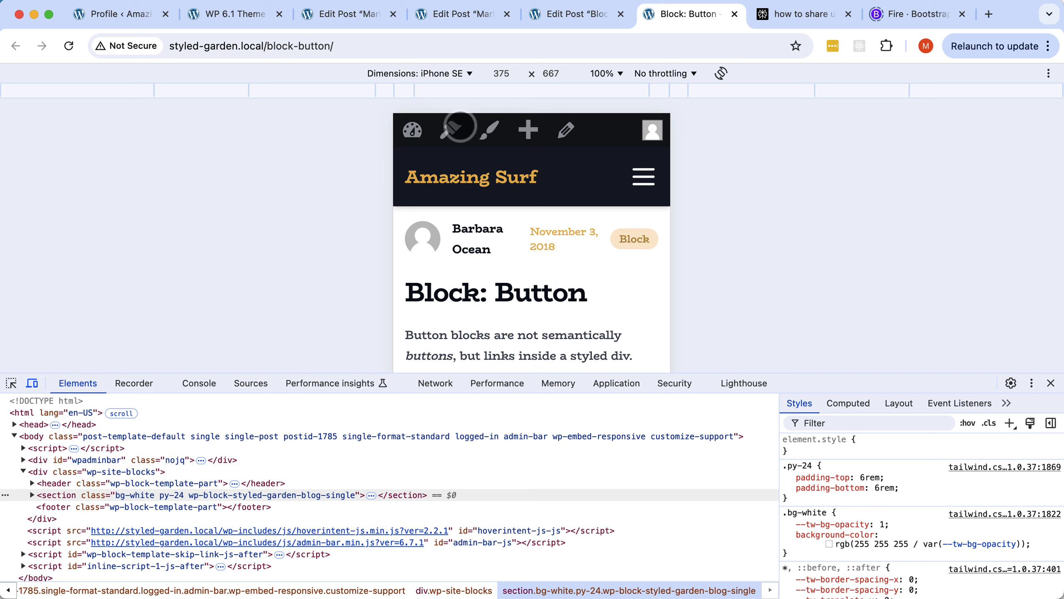
scroll(511, 264, down, 5)
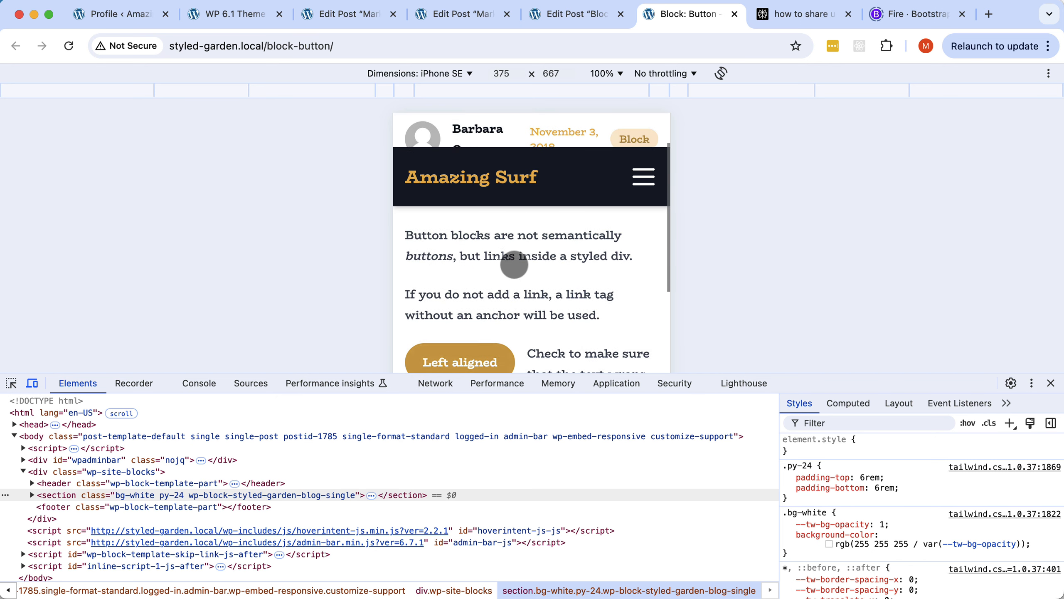
scroll(511, 265, up, 5)
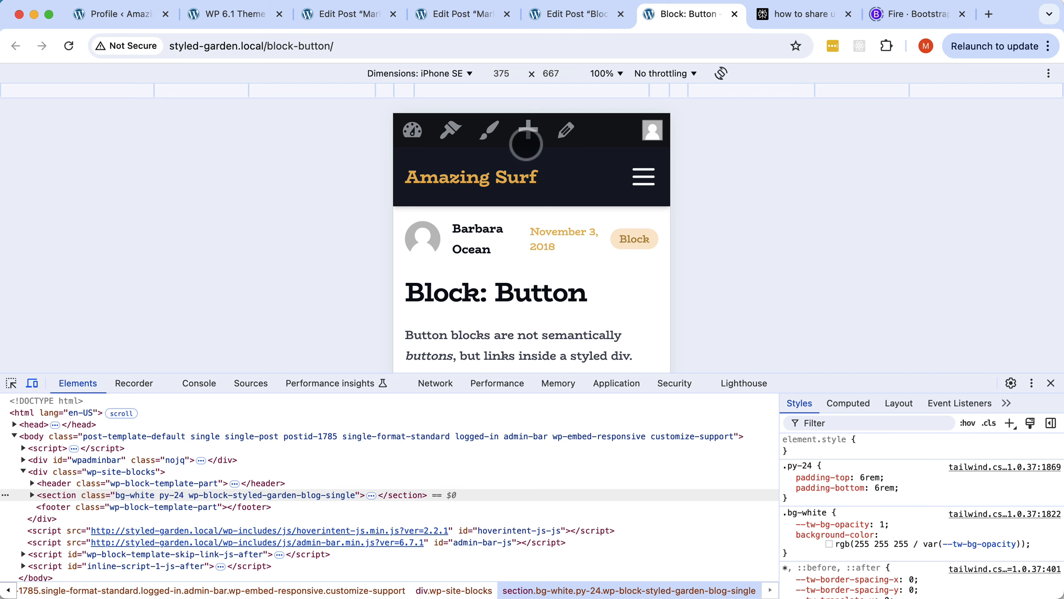
scroll(526, 249, down, 5)
scroll(526, 249, up, 5)
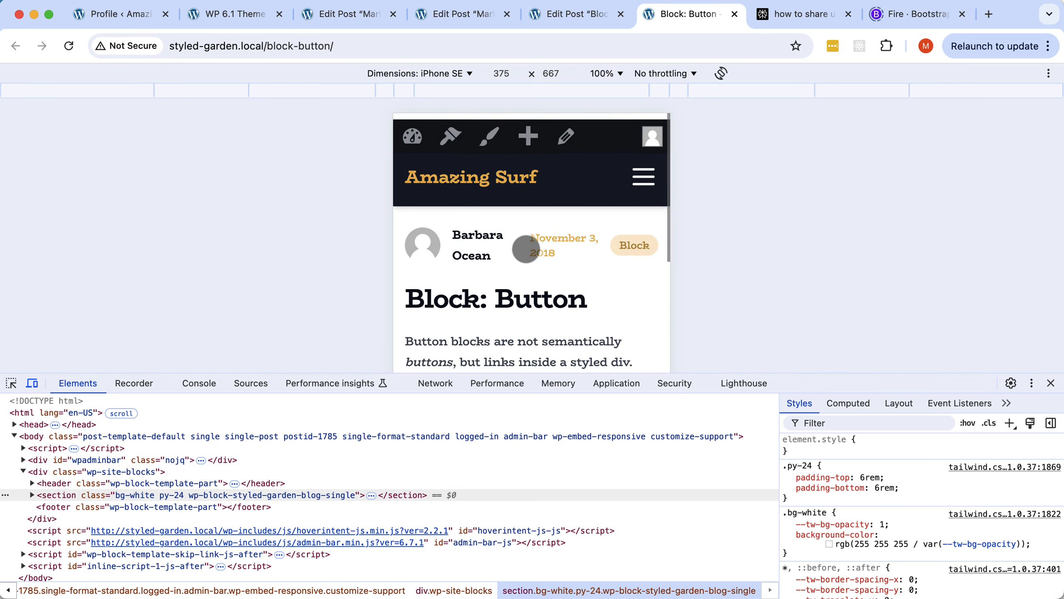
Return to the desktop view, close DevTools, and go back to Pinegrow.
click(32, 383)
scroll(524, 244, down, 10)
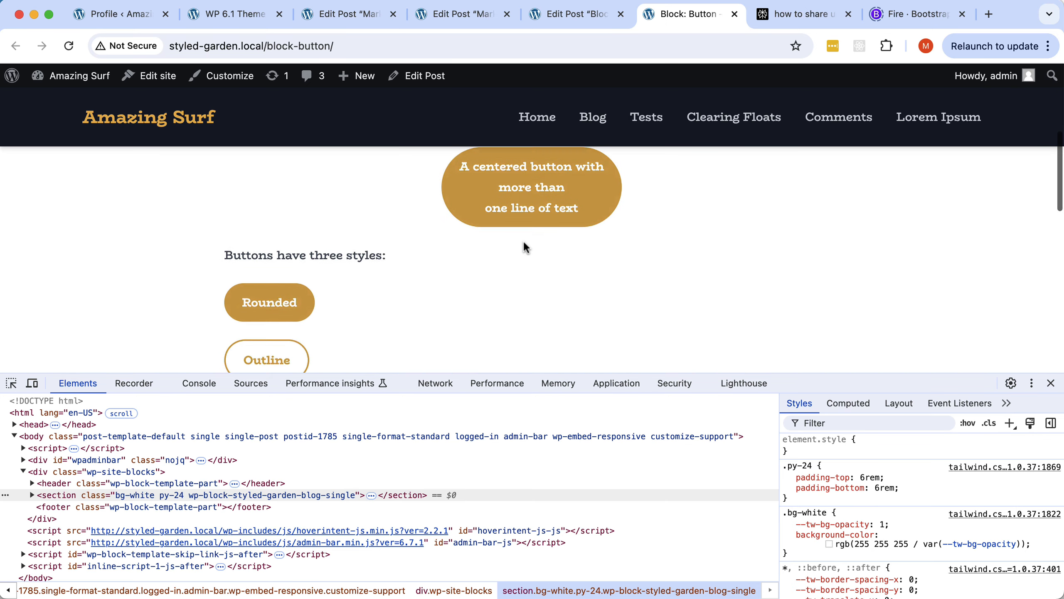
scroll(524, 244, up, 12)
scroll(524, 243, down, 10)
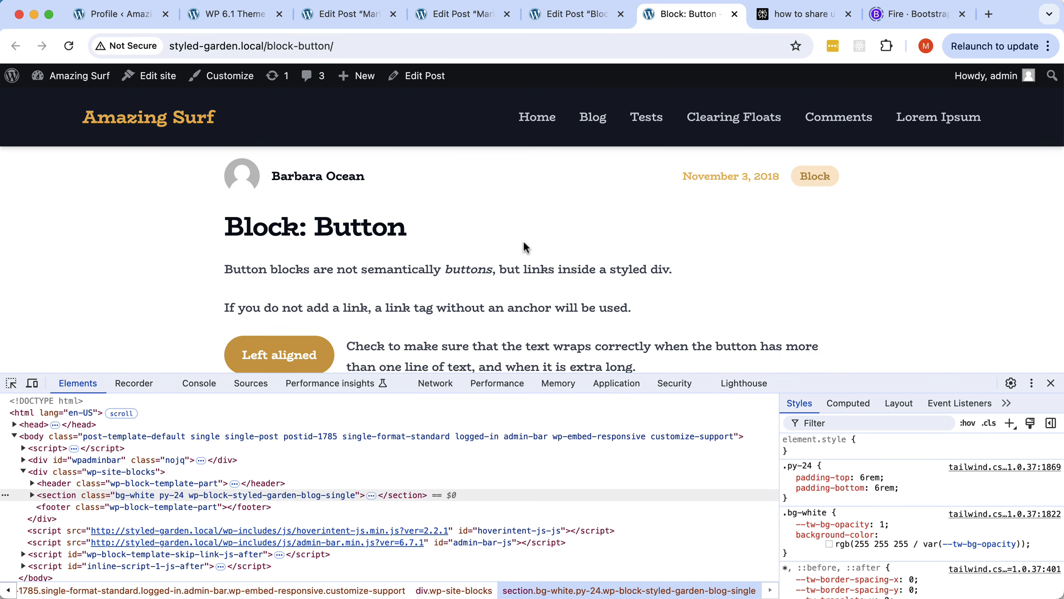
scroll(524, 243, up, 9)
scroll(523, 240, down, 1)
click(1051, 383)
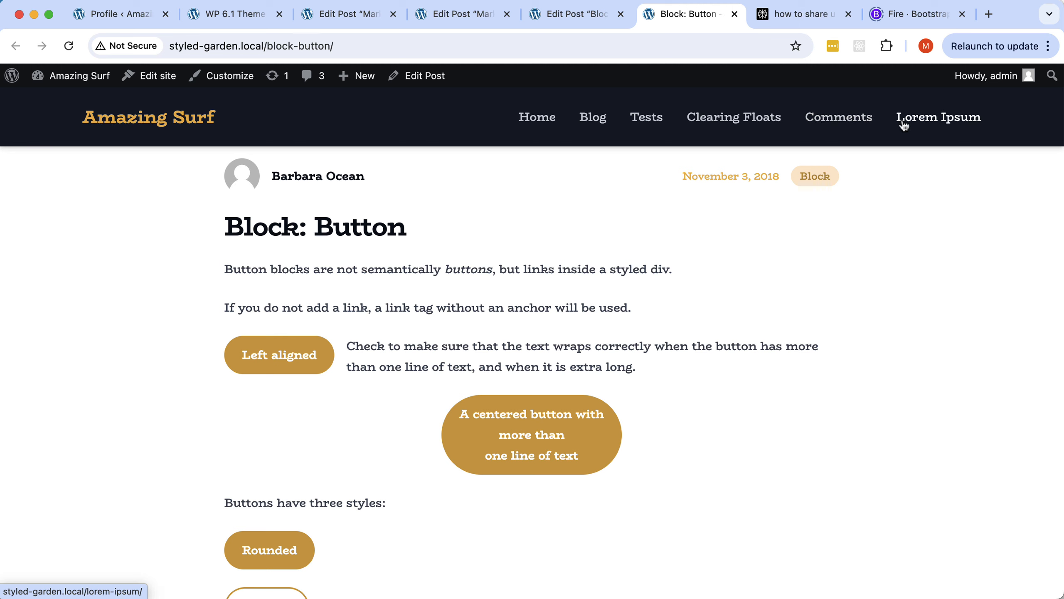
key(super+Tab)
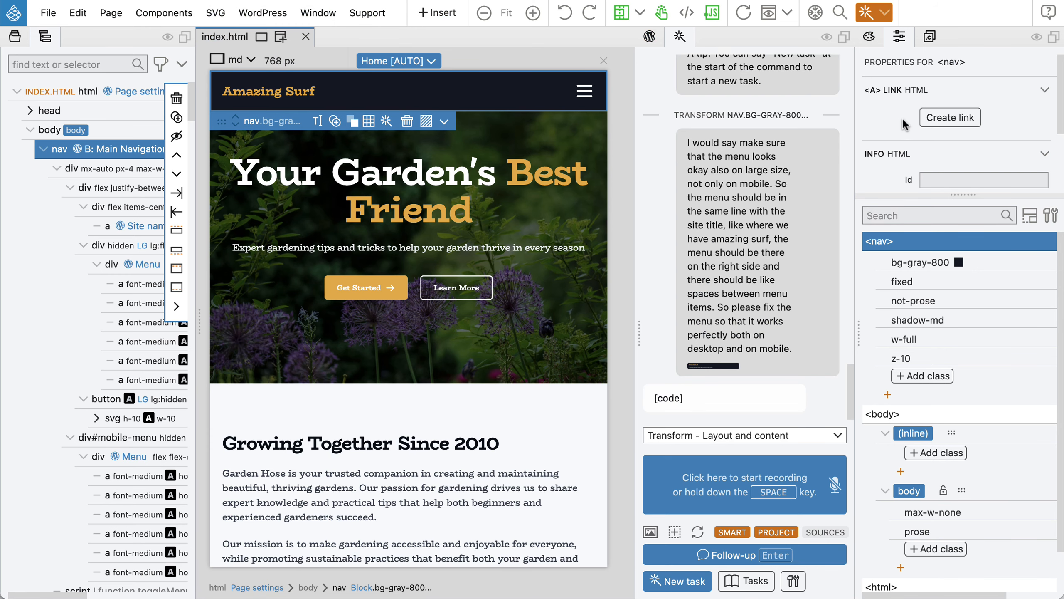
Preview at the lg 1024 px width with test clicks off and select the Home link.
click(223, 62)
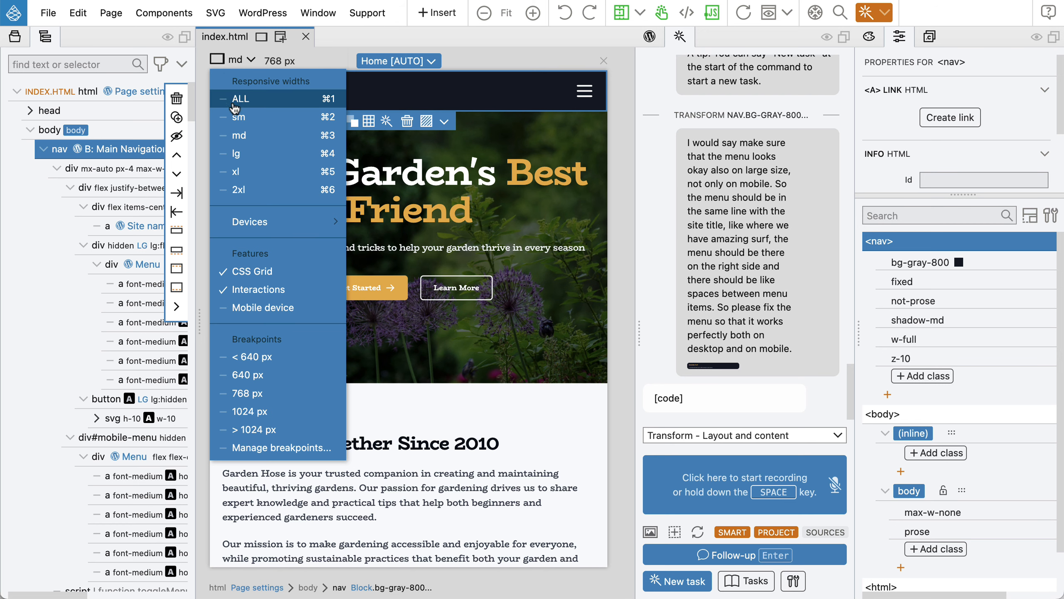
click(234, 155)
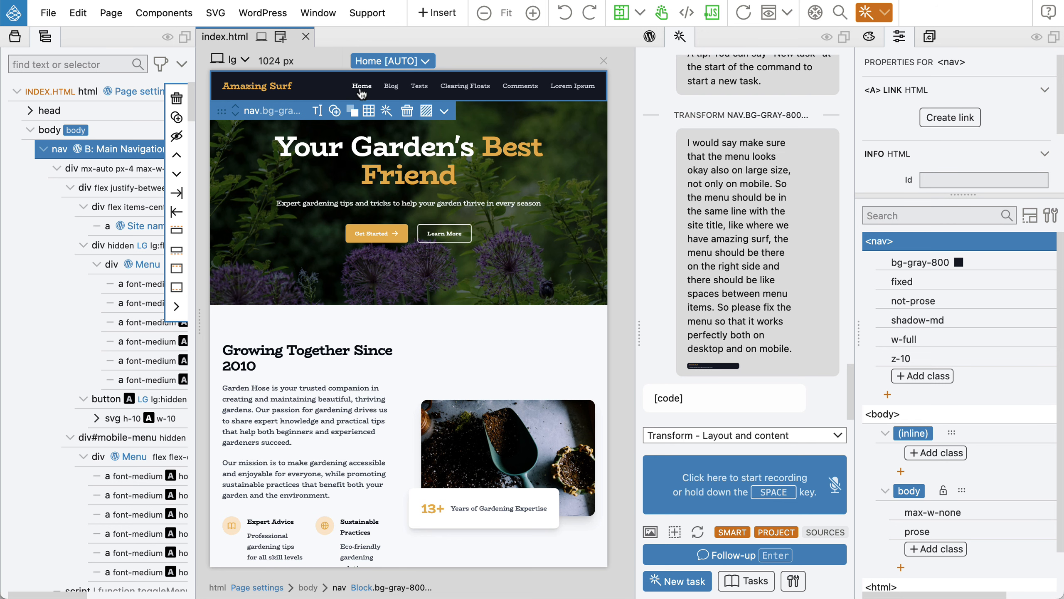
click(662, 15)
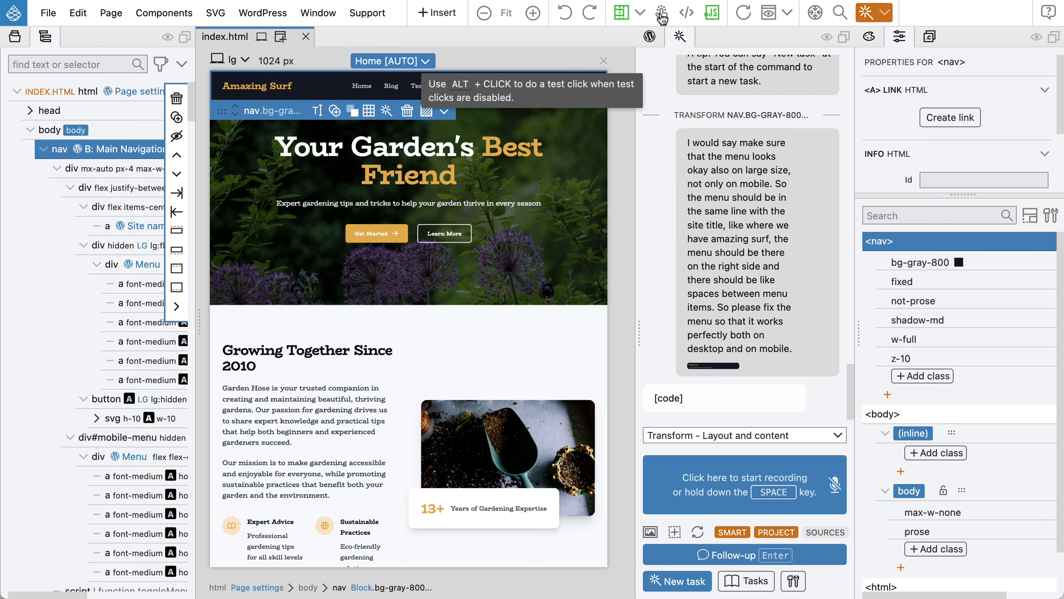
click(367, 89)
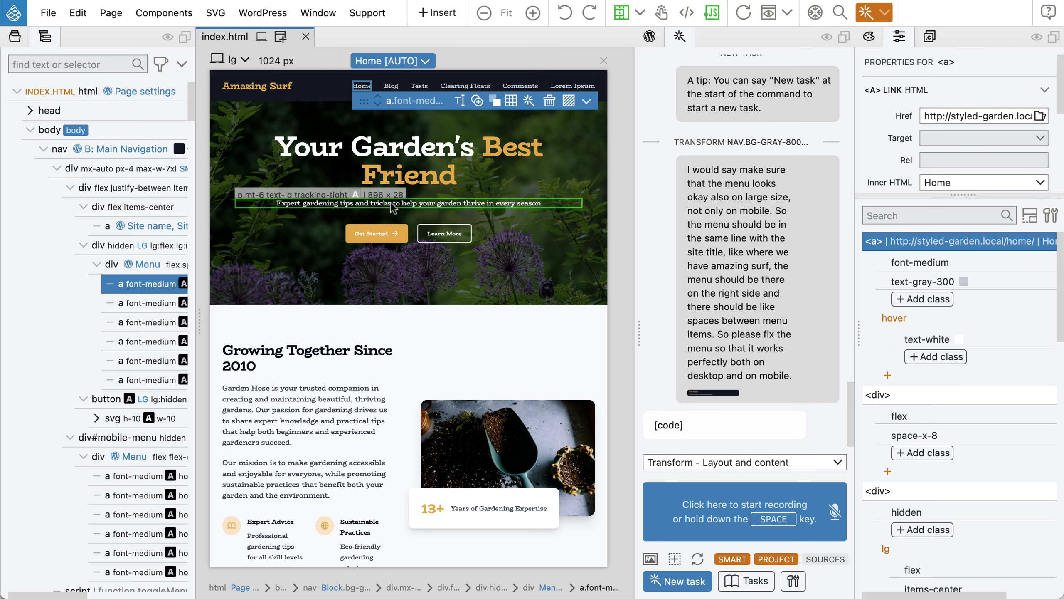
Recolour the Home link to text-primary-400 with a hover text-primary-300, selecting both classes.
click(914, 285)
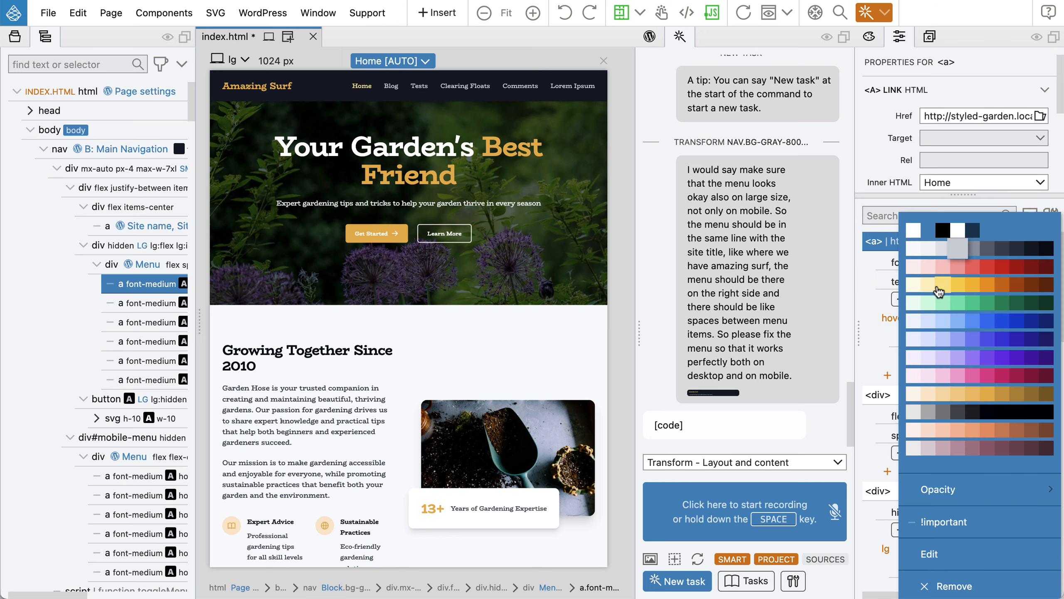
click(973, 399)
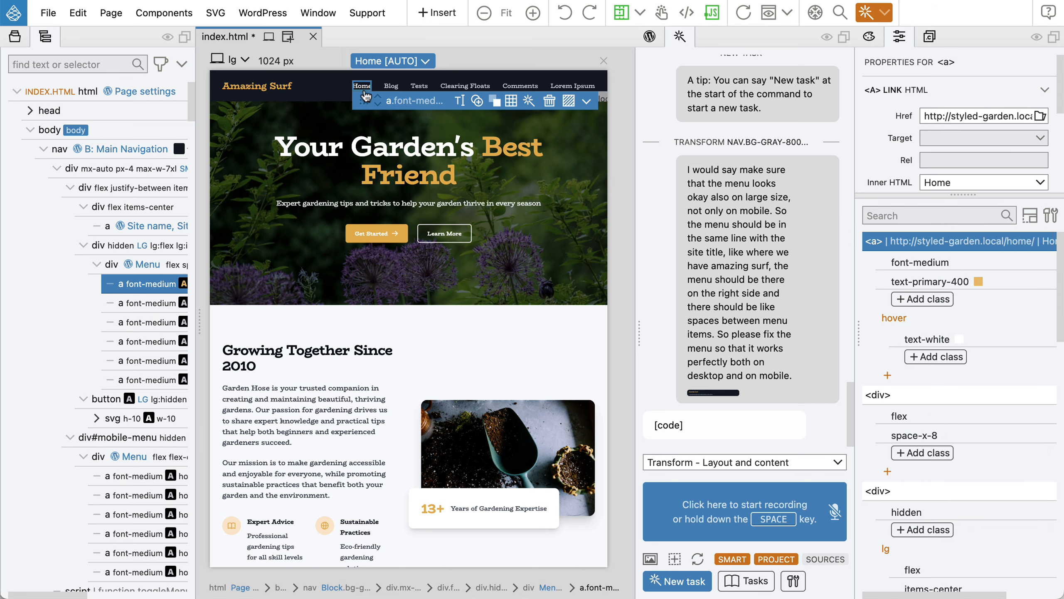
click(928, 340)
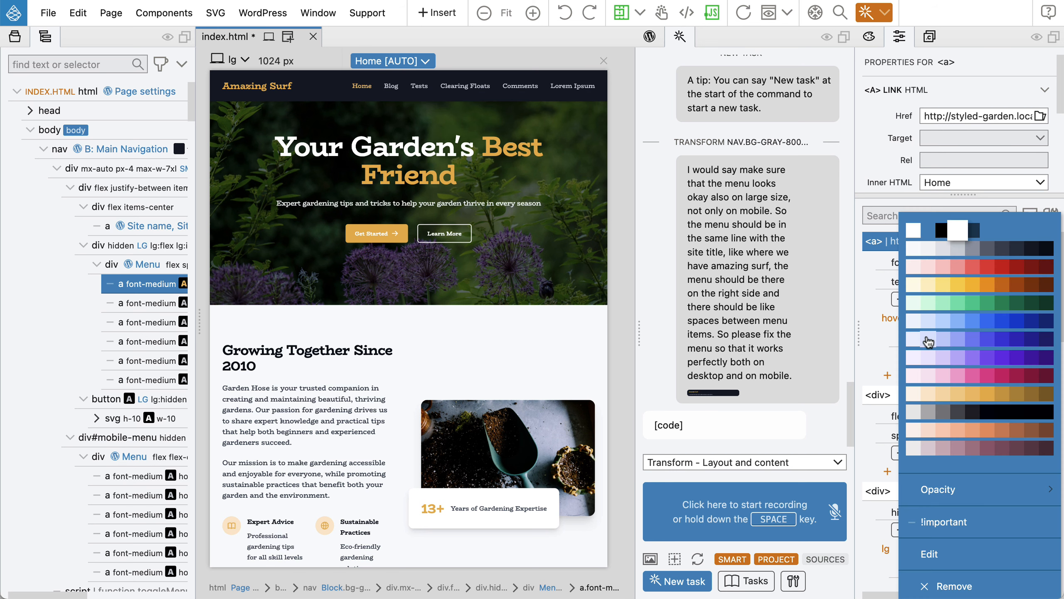
click(958, 396)
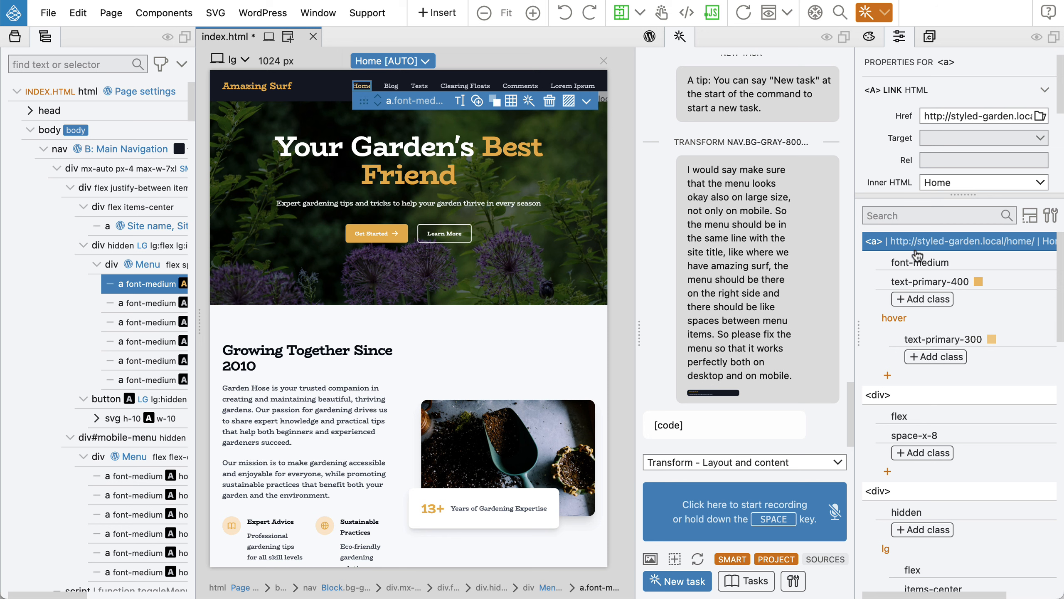
click(1020, 285)
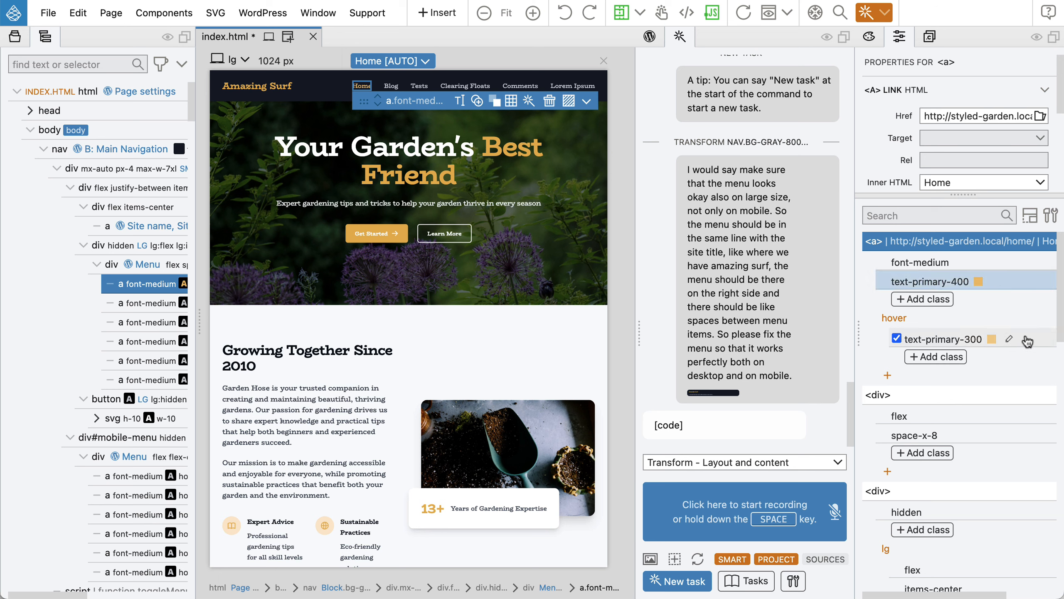
click(1027, 341)
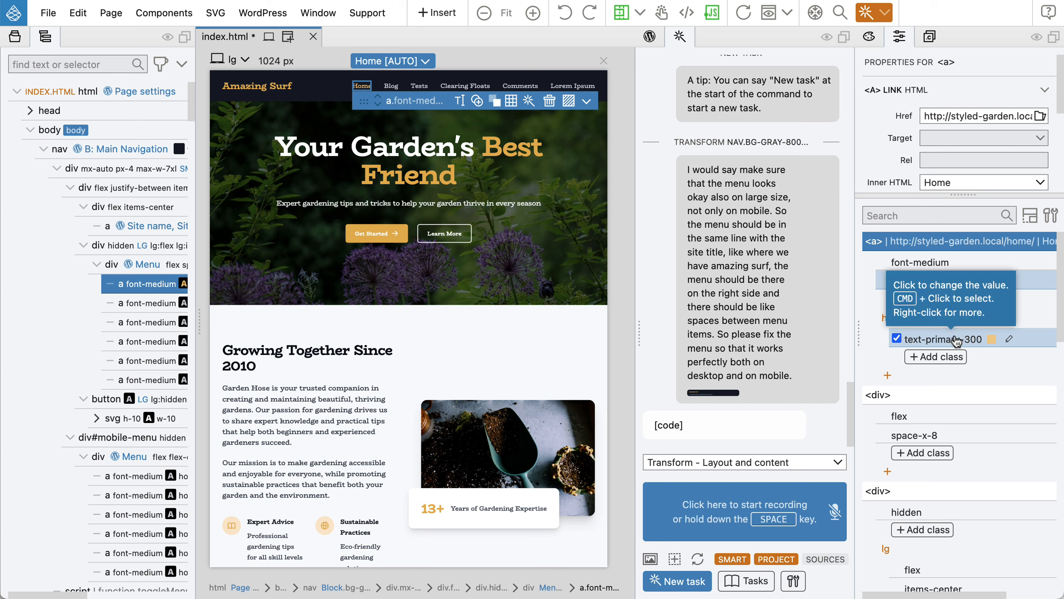
Create a new style named nav .active from the selected colour classes.
right_click(1013, 284)
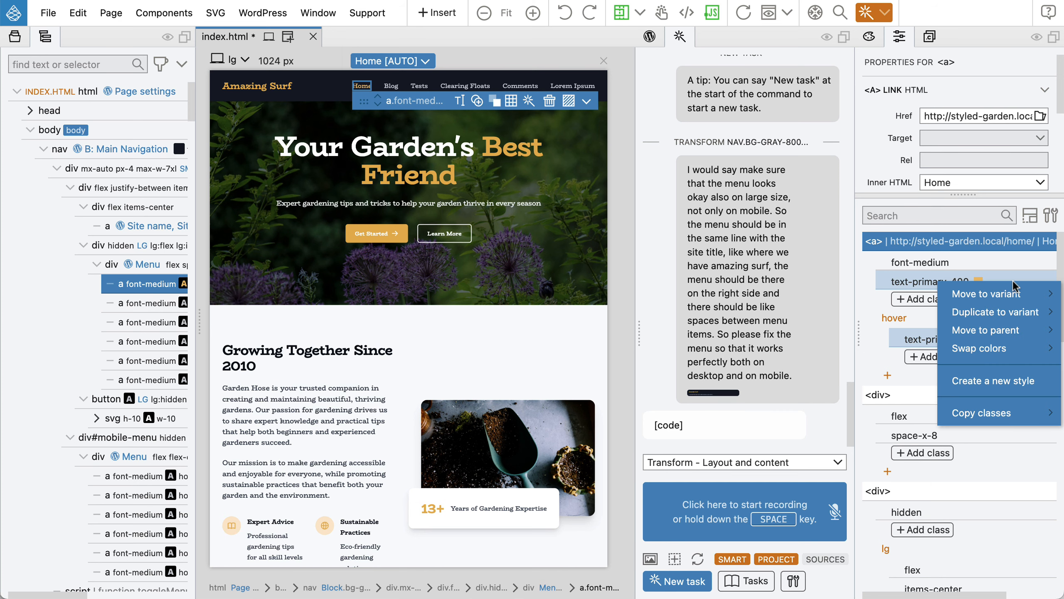
click(989, 379)
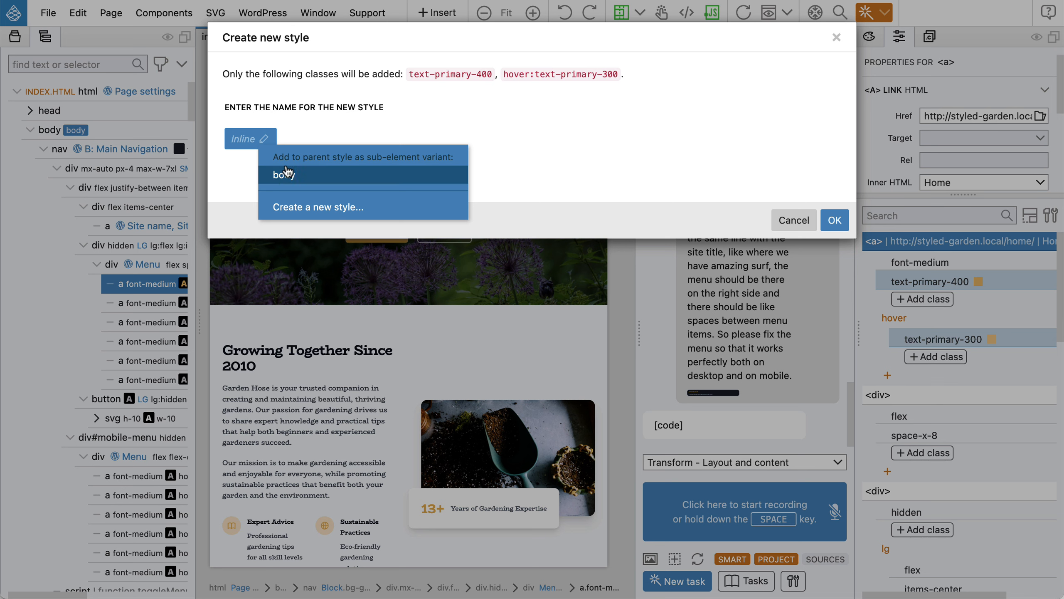
click(300, 211)
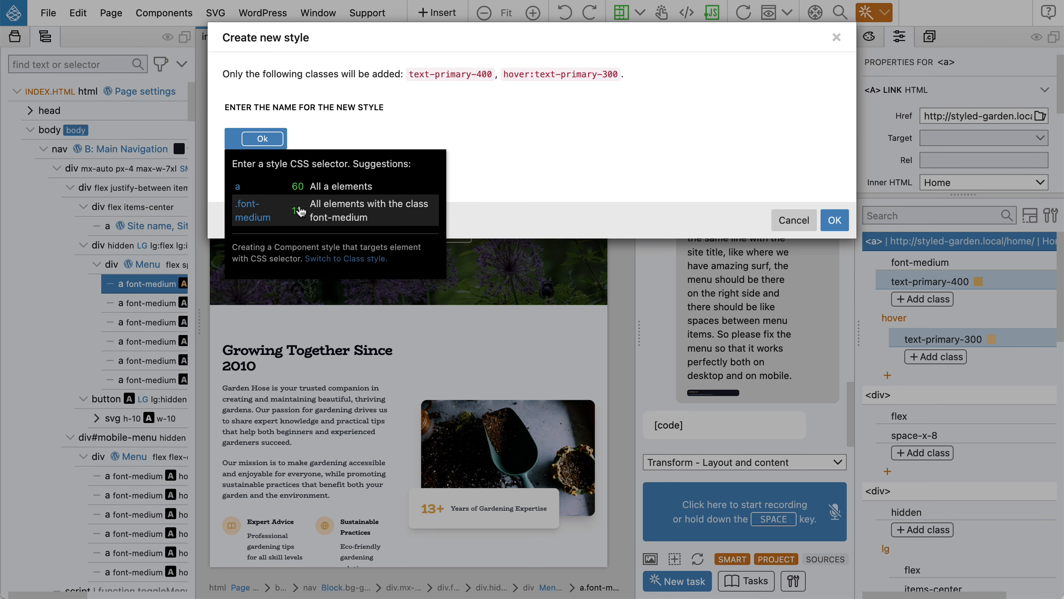
text(.)
text(n)
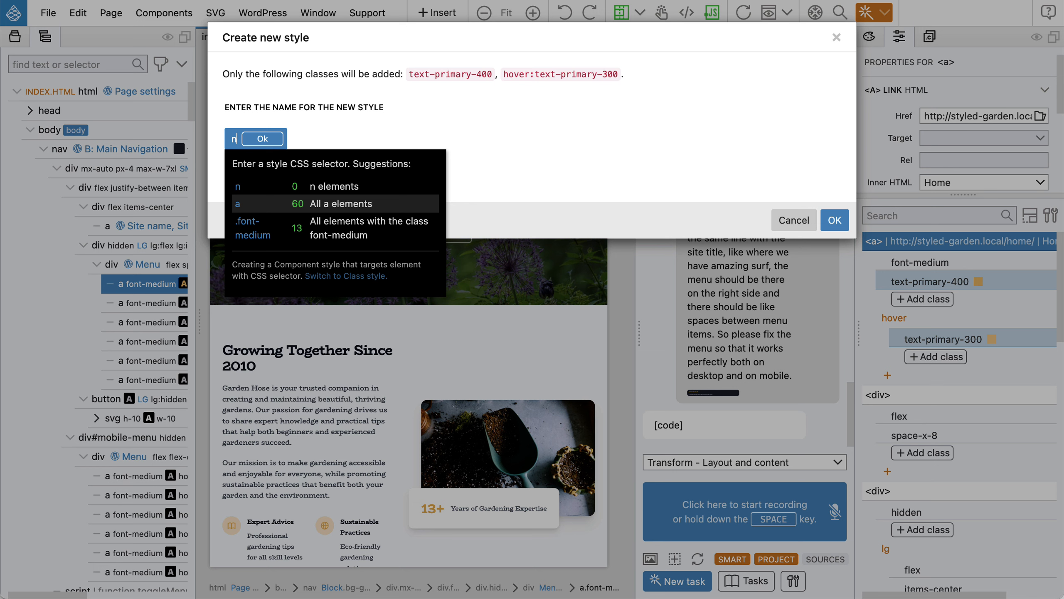
text(av)
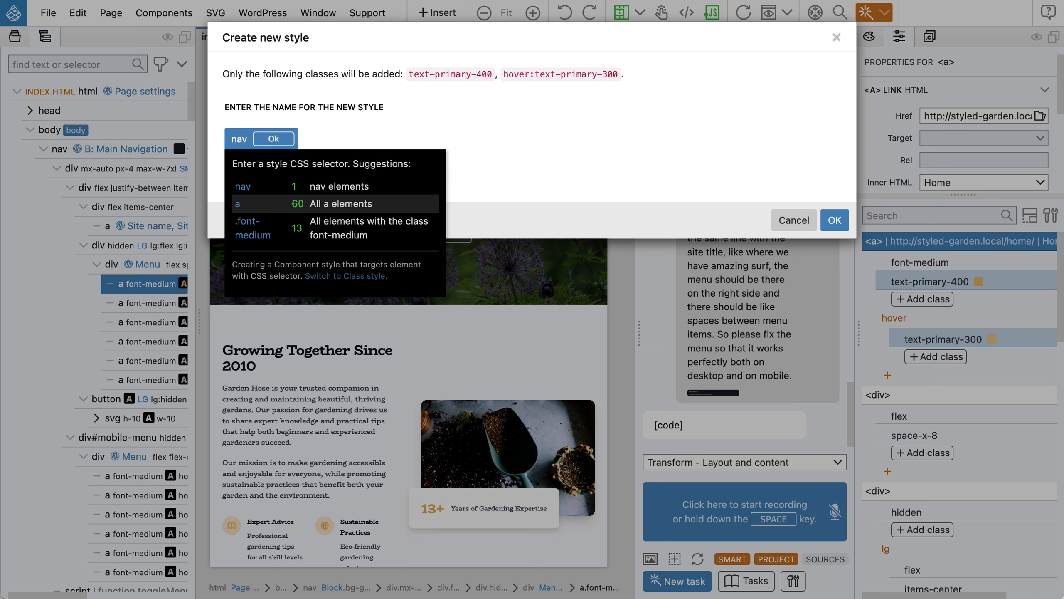
text( .active)
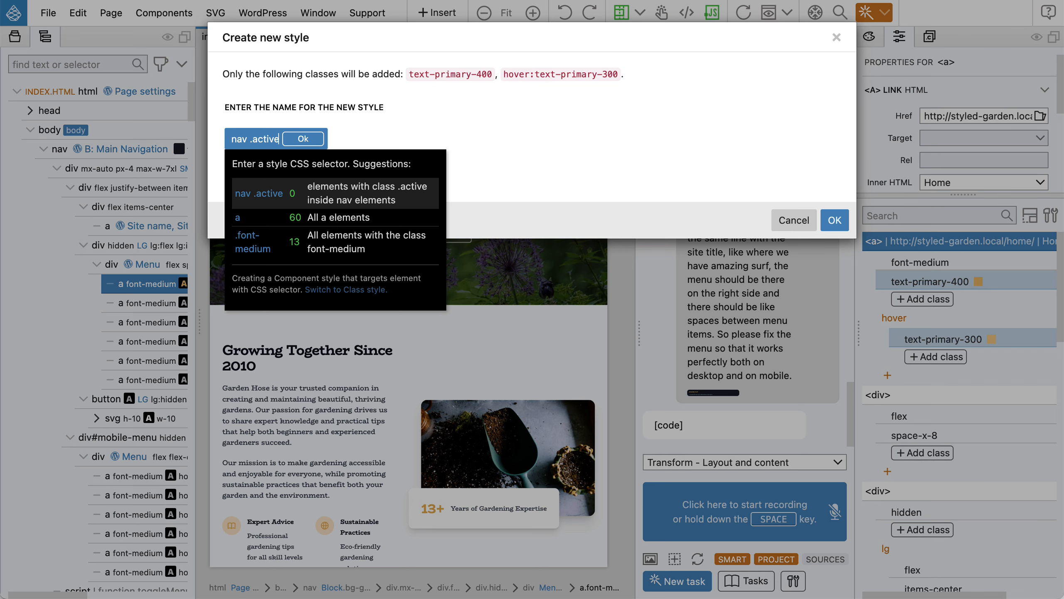
click(302, 139)
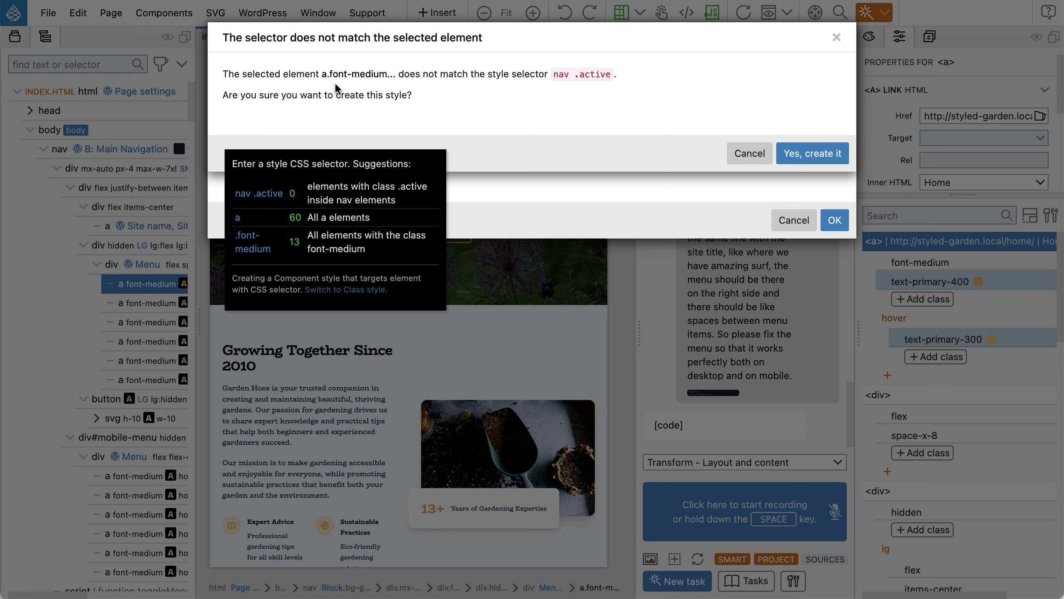
Confirm the nav .active style despite the mismatch and give the Home link the active class.
click(813, 152)
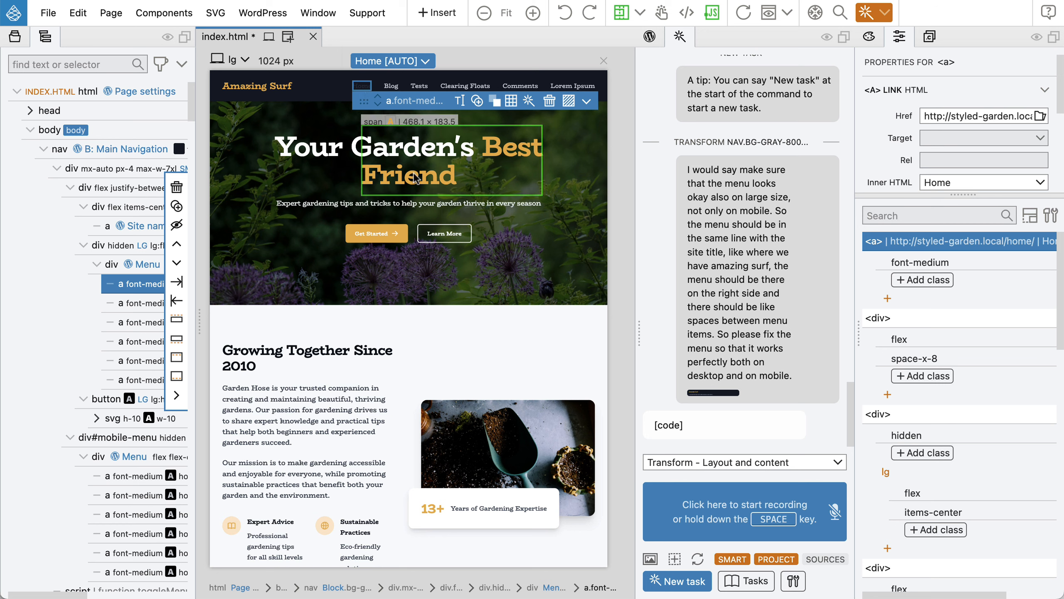
key(c)
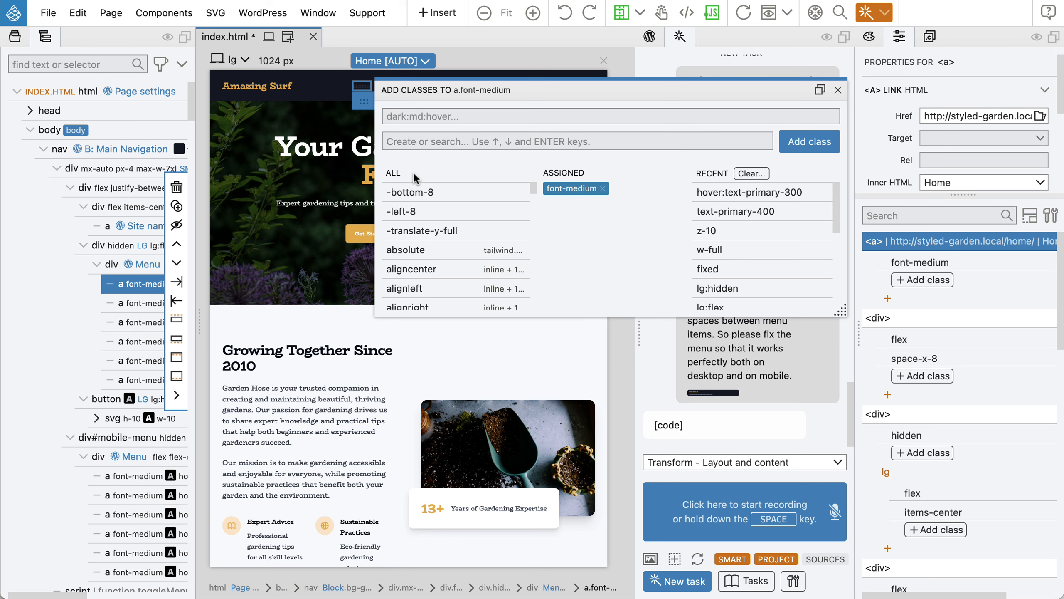
text(a)
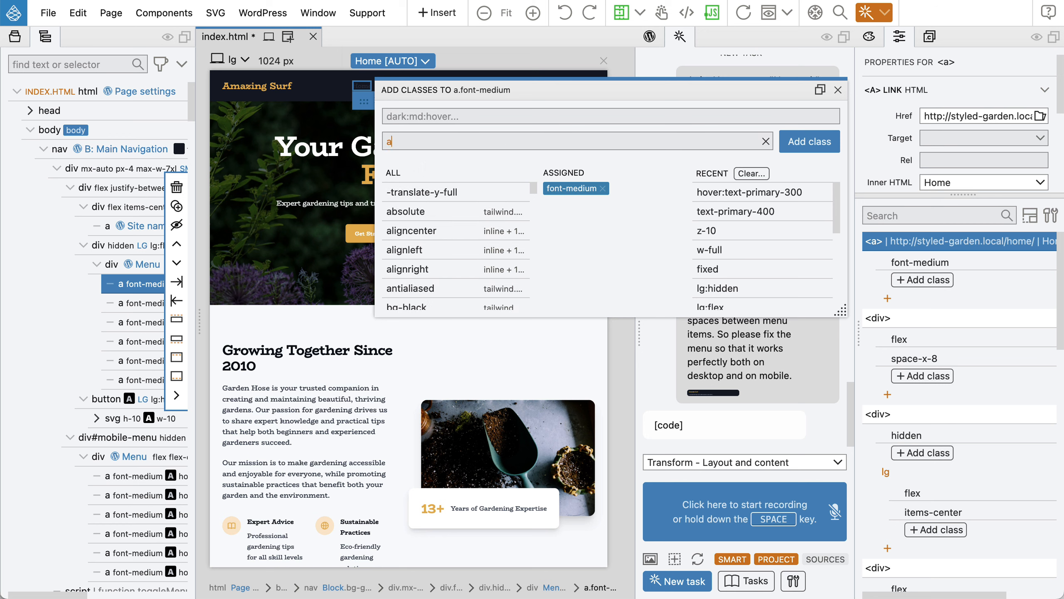
text(ctive)
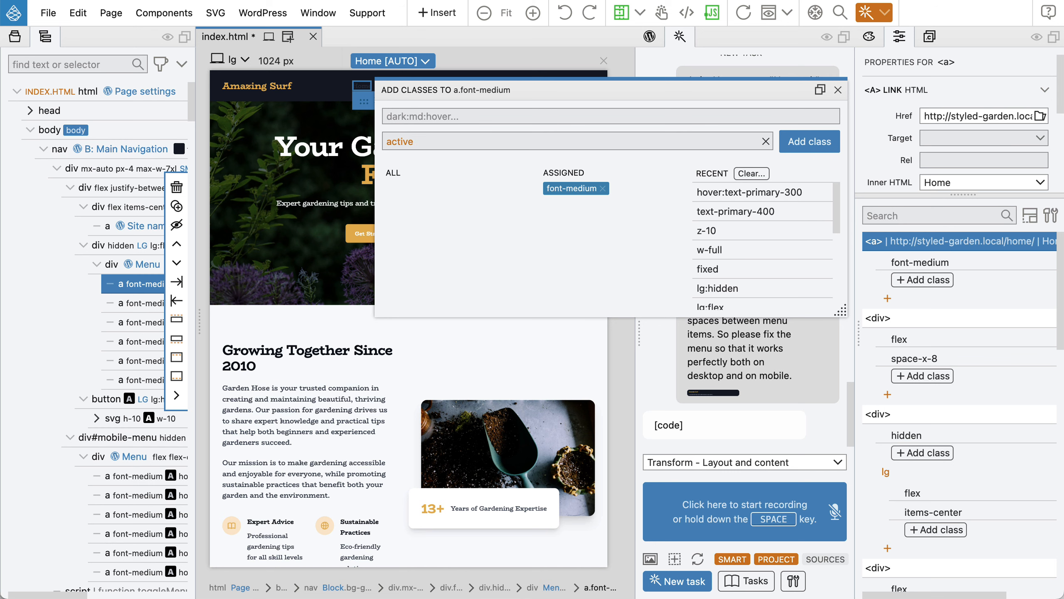
key(Return)
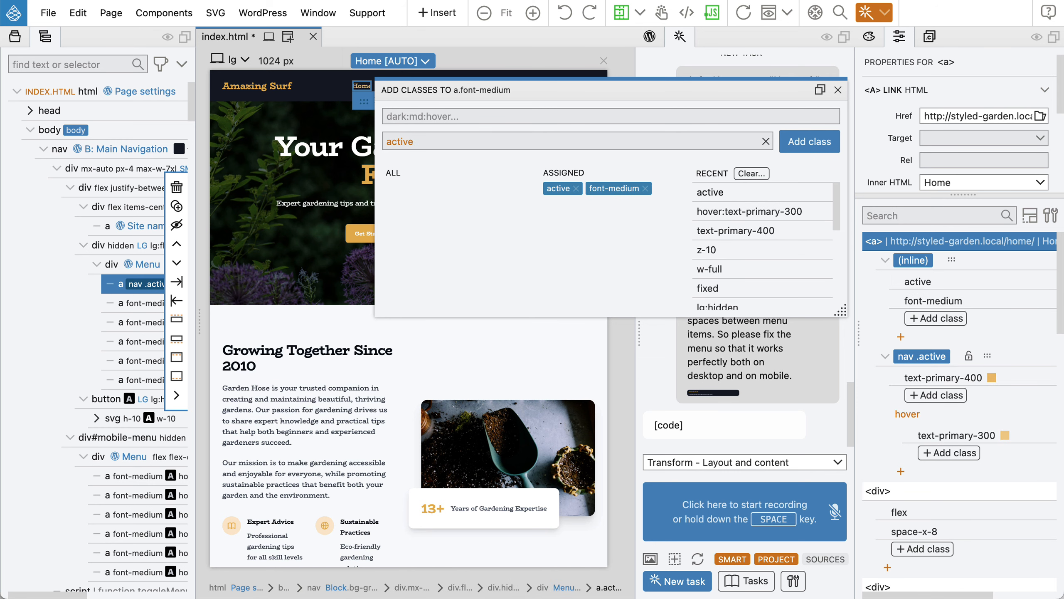
click(838, 89)
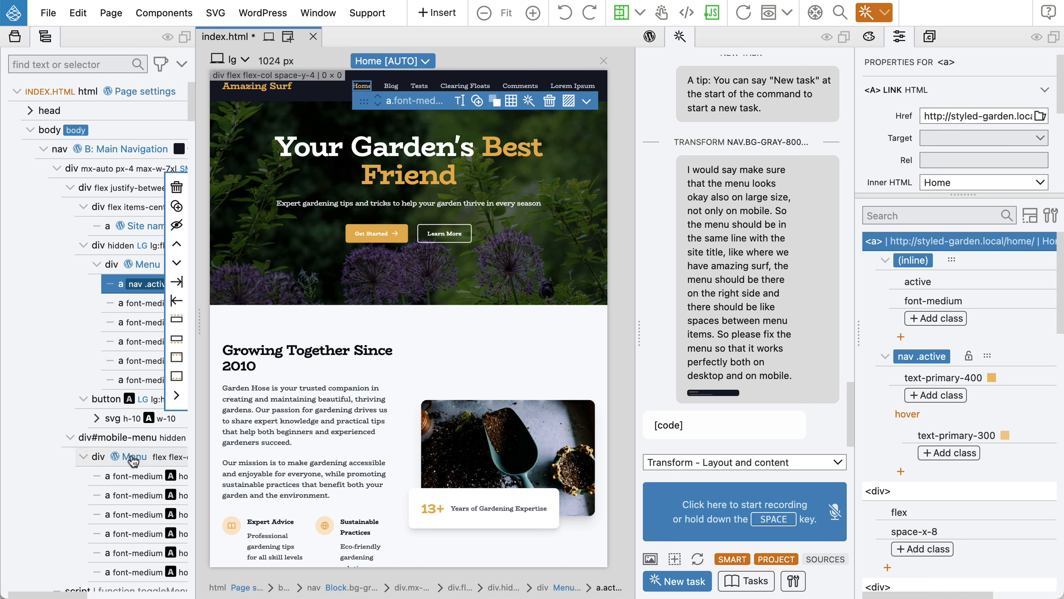
Add the active class to the first mobile-menu link, then save index.html and export the theme.
click(127, 483)
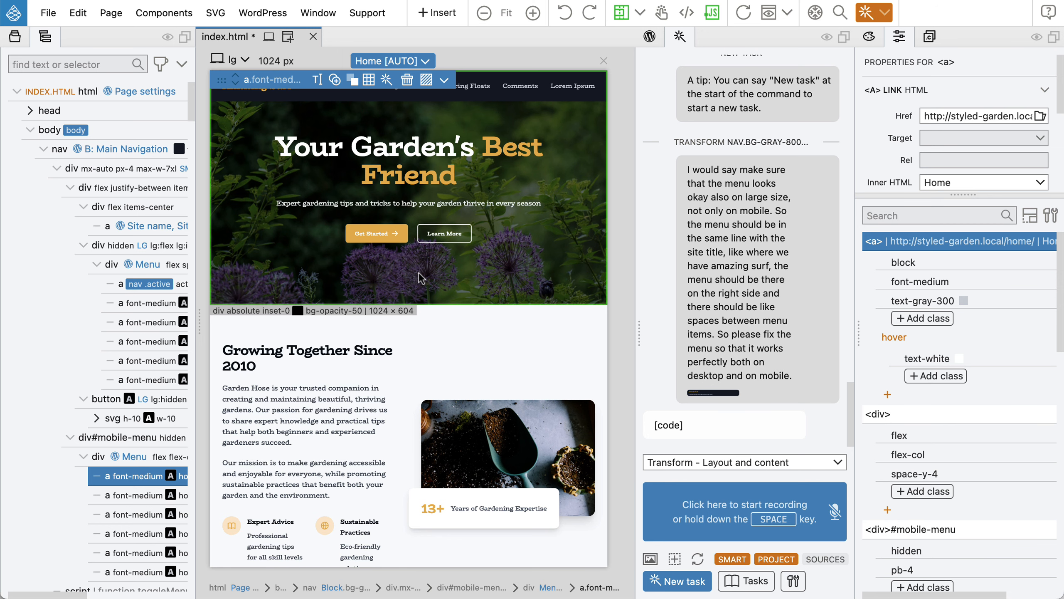
key(super+.)
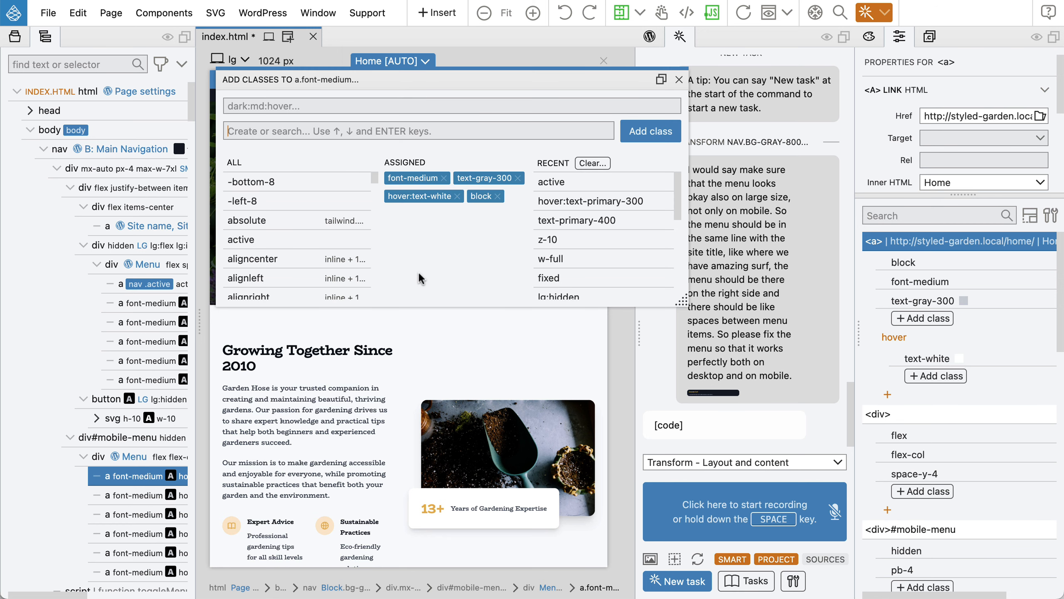
click(545, 182)
click(679, 80)
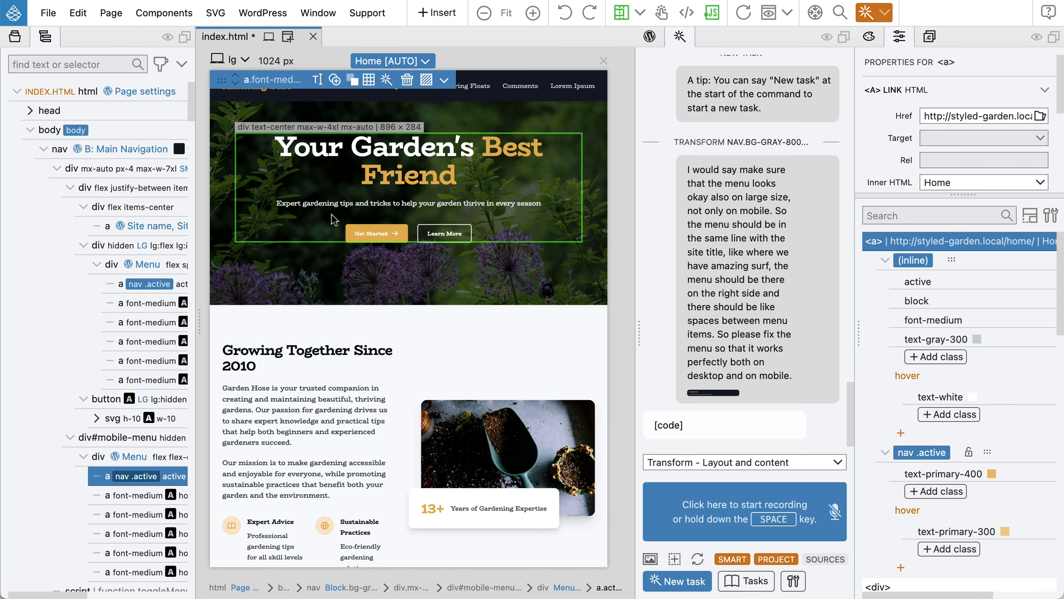
key(super+s)
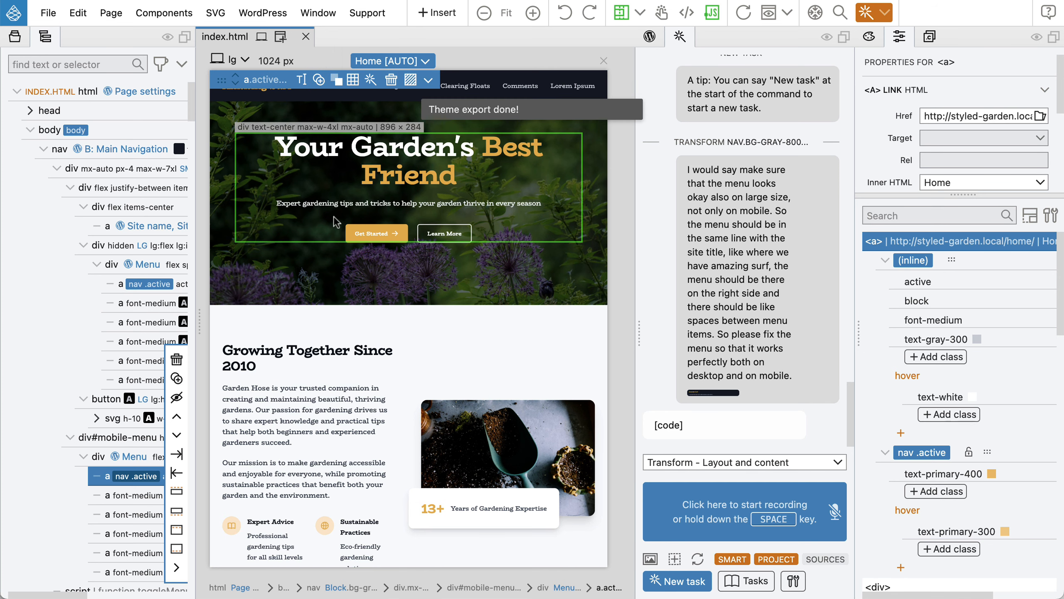
key(super+Tab)
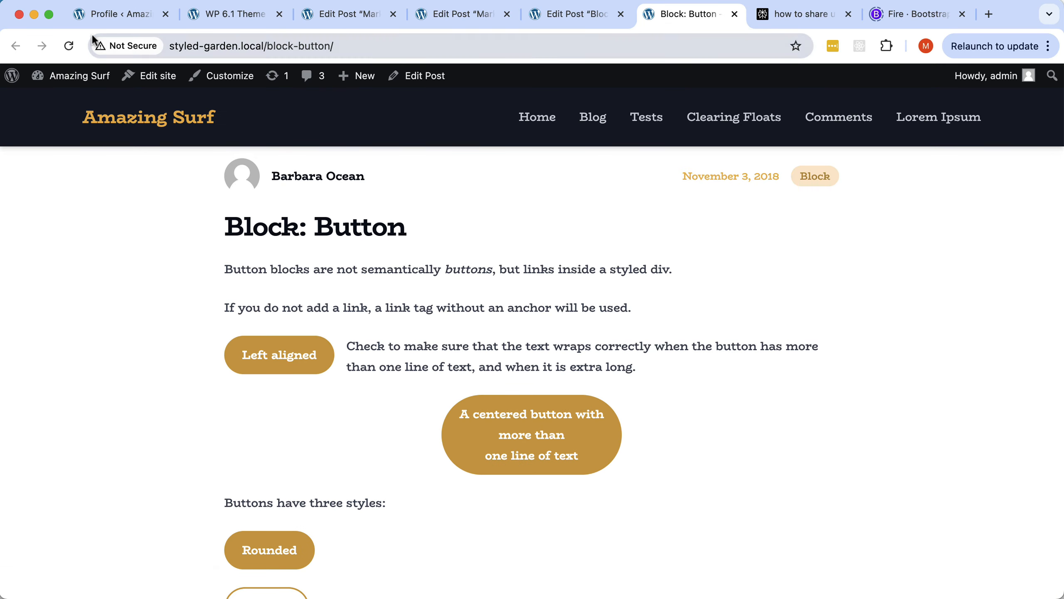
Reload the live site and visit Home, Blog and Tests to check the amber active link.
click(69, 46)
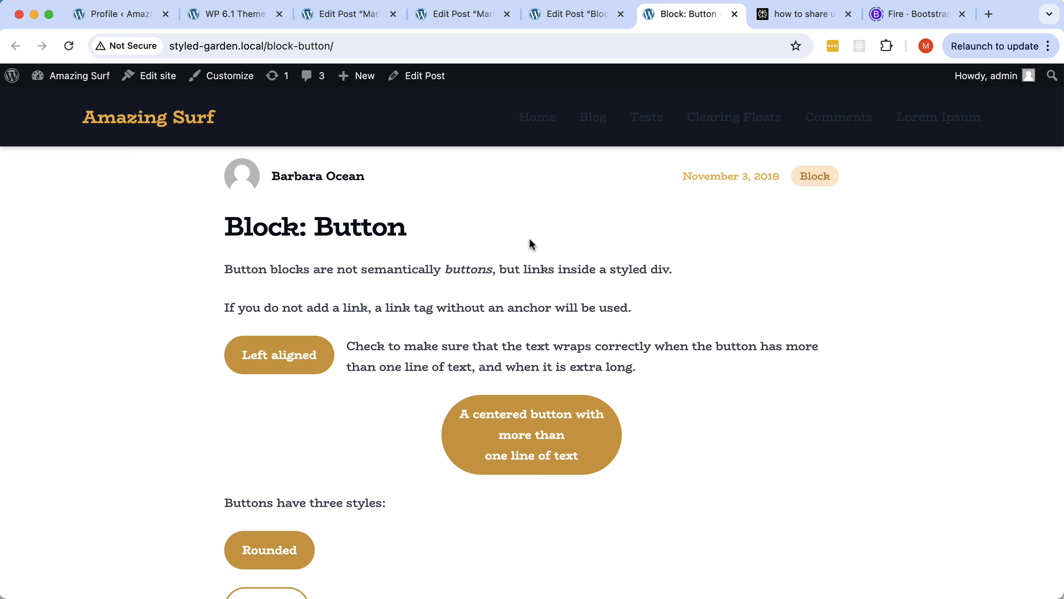
click(535, 126)
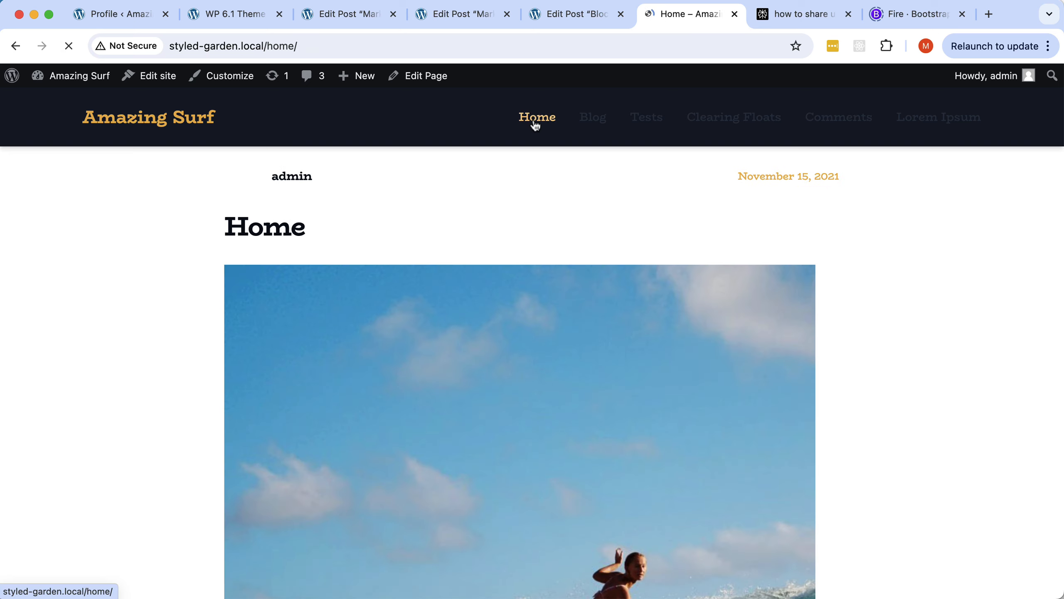
click(589, 124)
click(660, 125)
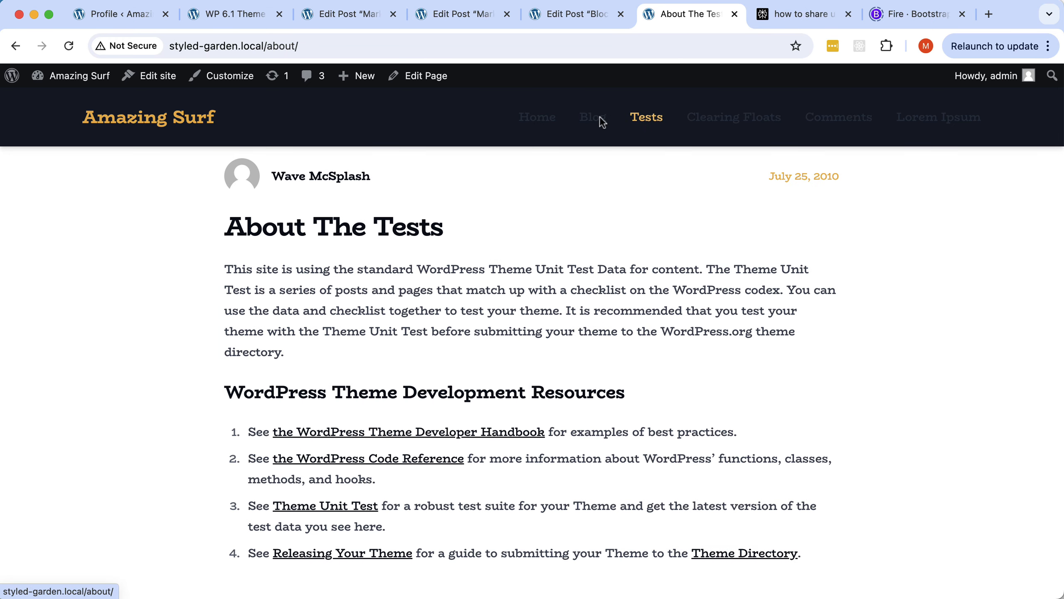
click(544, 119)
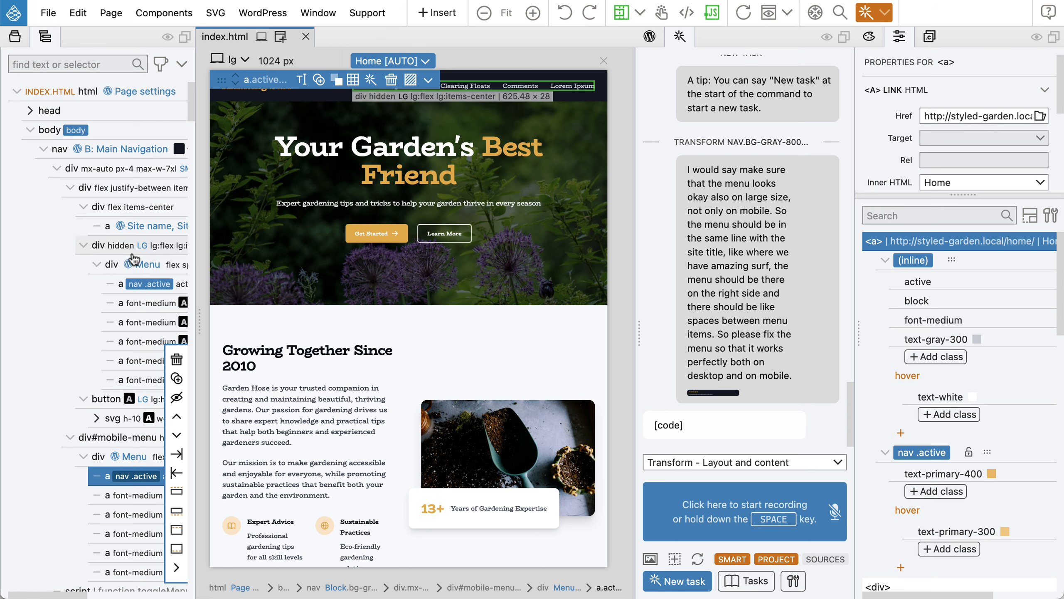
Copy the Blog menu link's colour classes, including the hover variant.
click(139, 289)
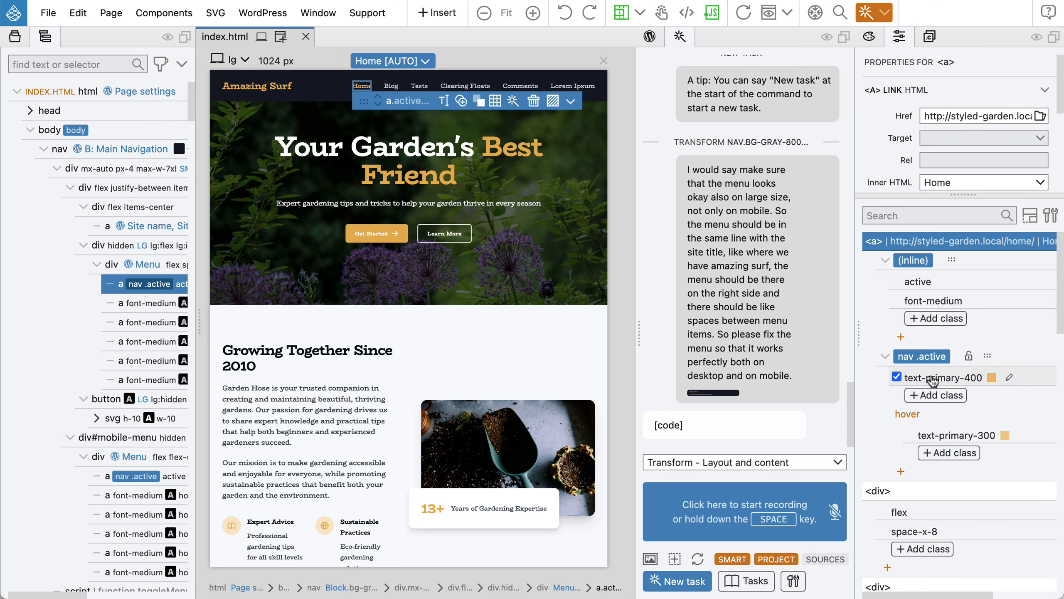
click(390, 87)
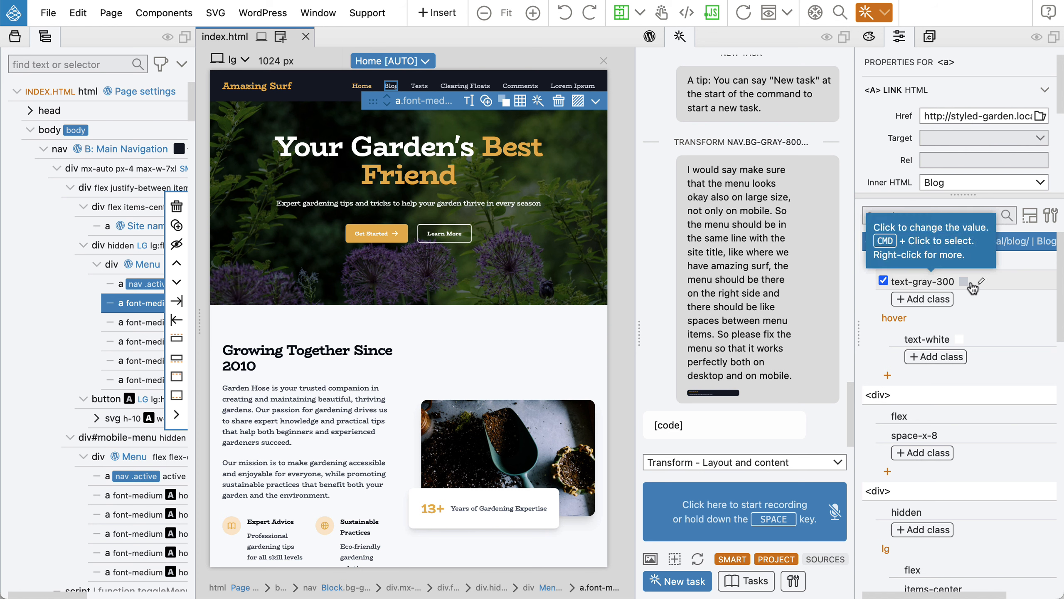
right_click(1010, 340)
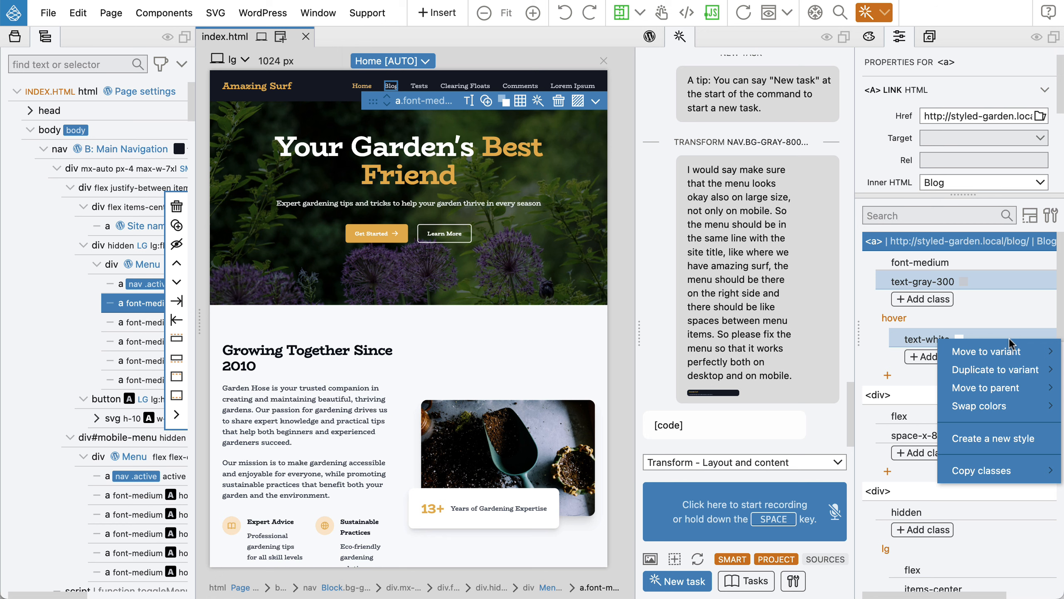
mouse_move(973, 473)
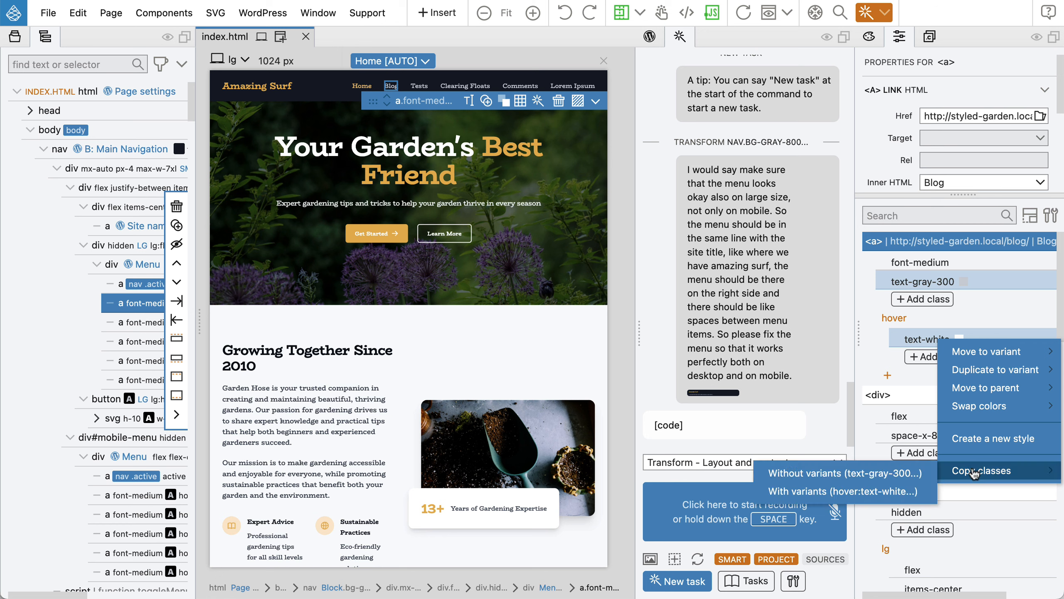
click(862, 491)
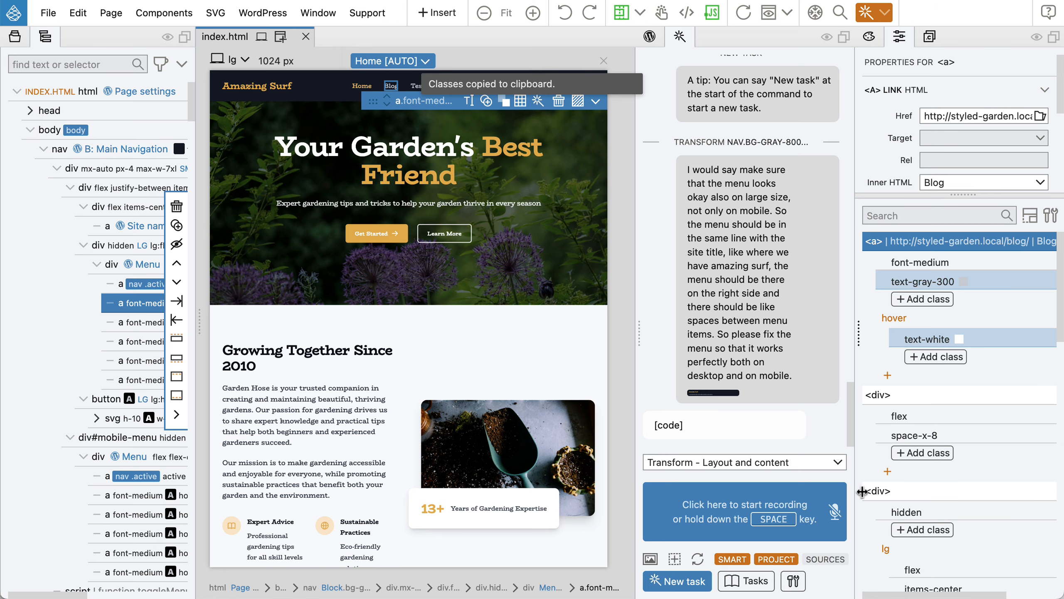
Paste them onto the desktop Home link as font-medium, text-gray-300 and hover text-white, checking the mobile link.
click(151, 285)
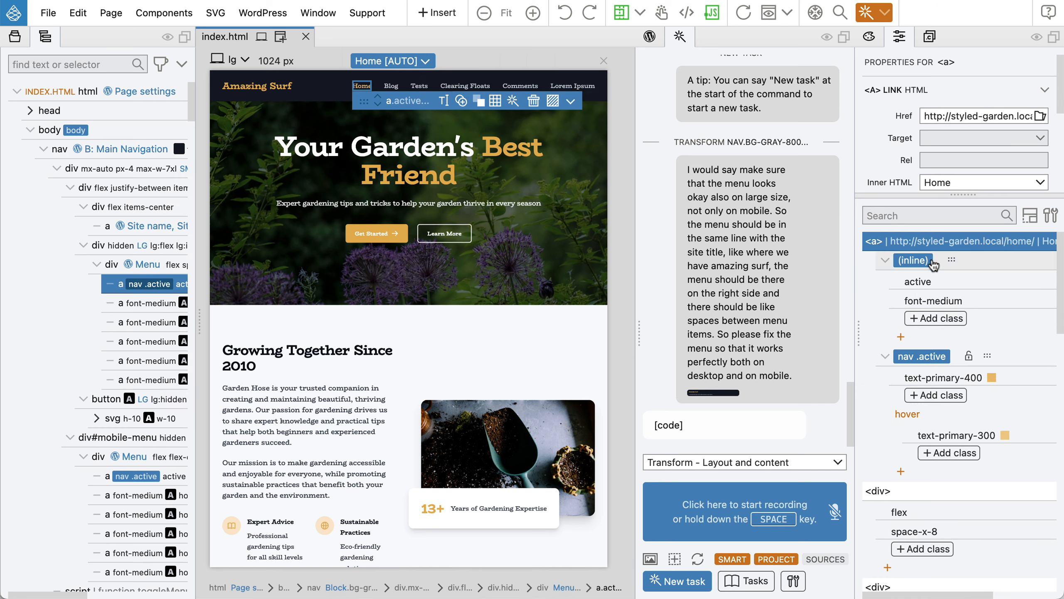
click(975, 265)
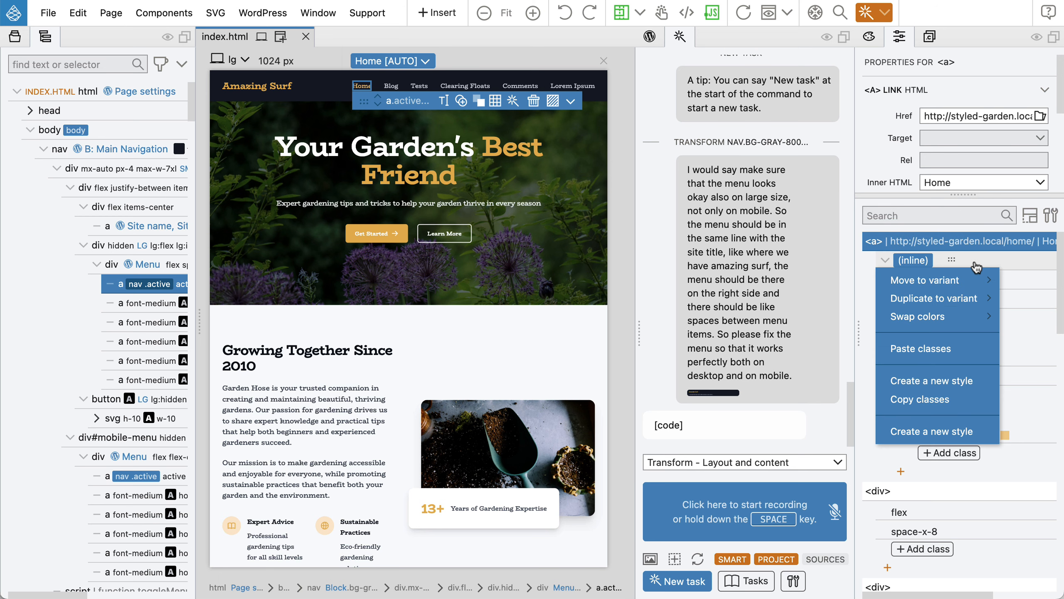
click(925, 348)
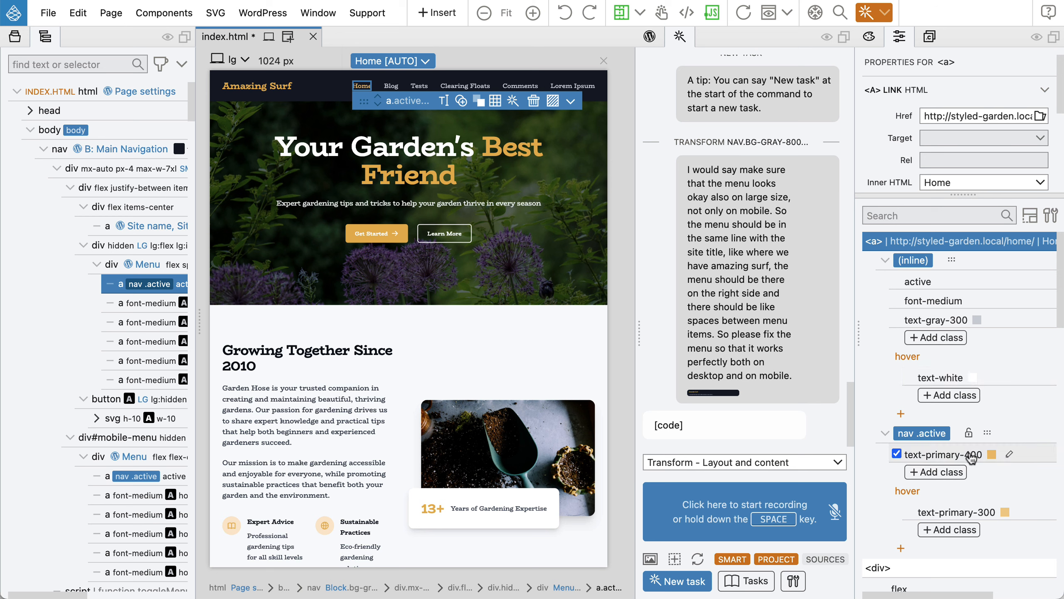
click(137, 477)
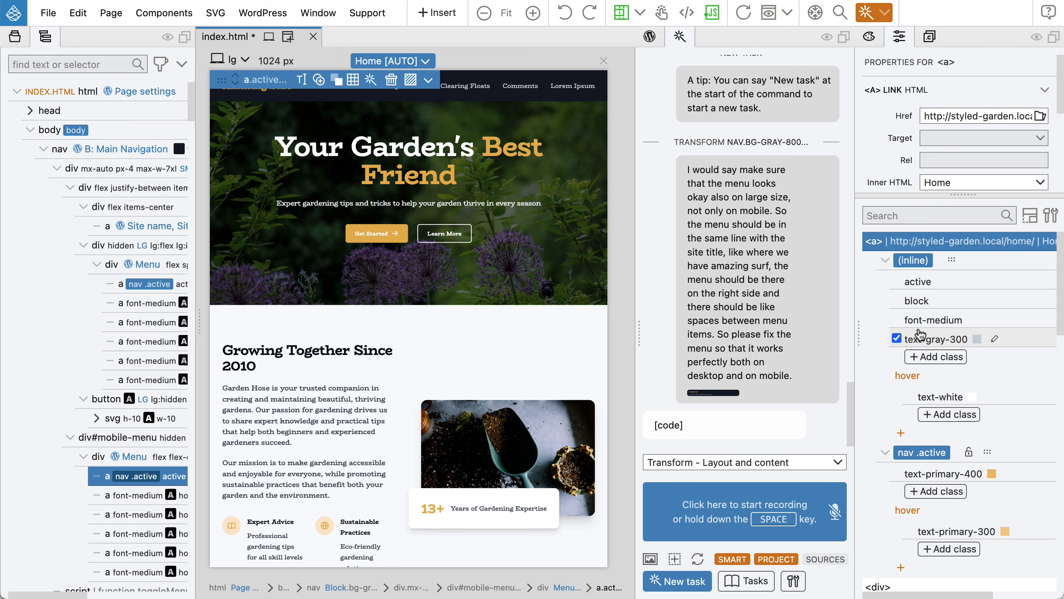
click(149, 287)
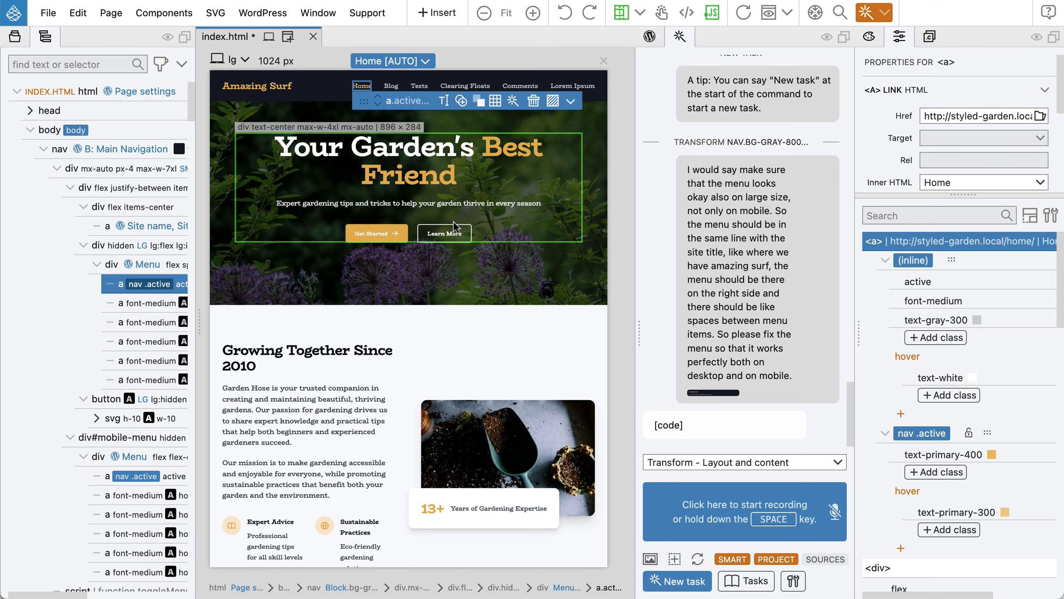
Save, reload the live site, and check the menu on Blog, Tests, Clearing Floats and Home.
key(super+s)
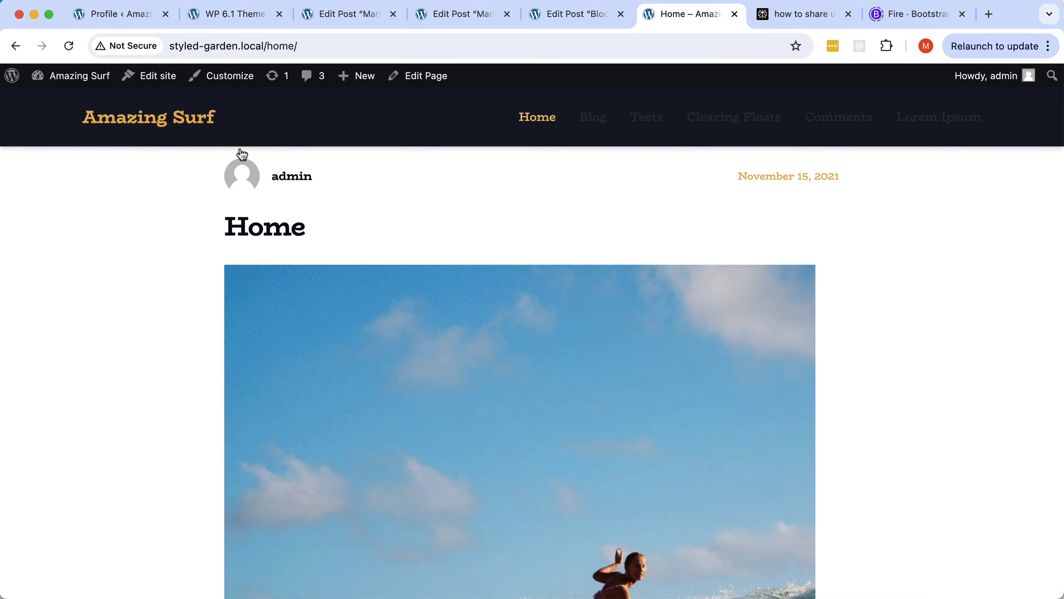
click(69, 46)
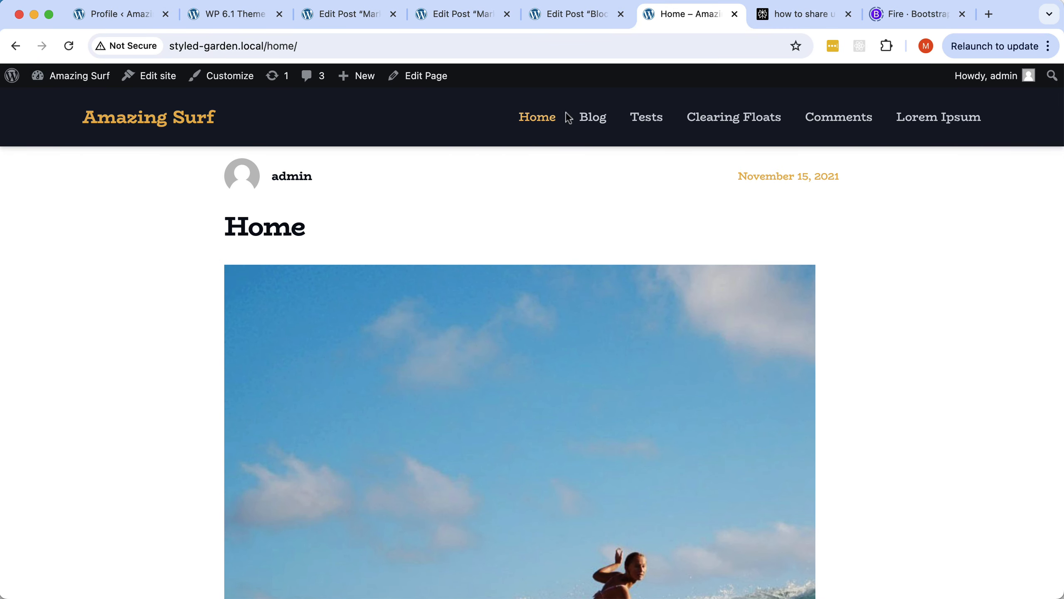
click(593, 122)
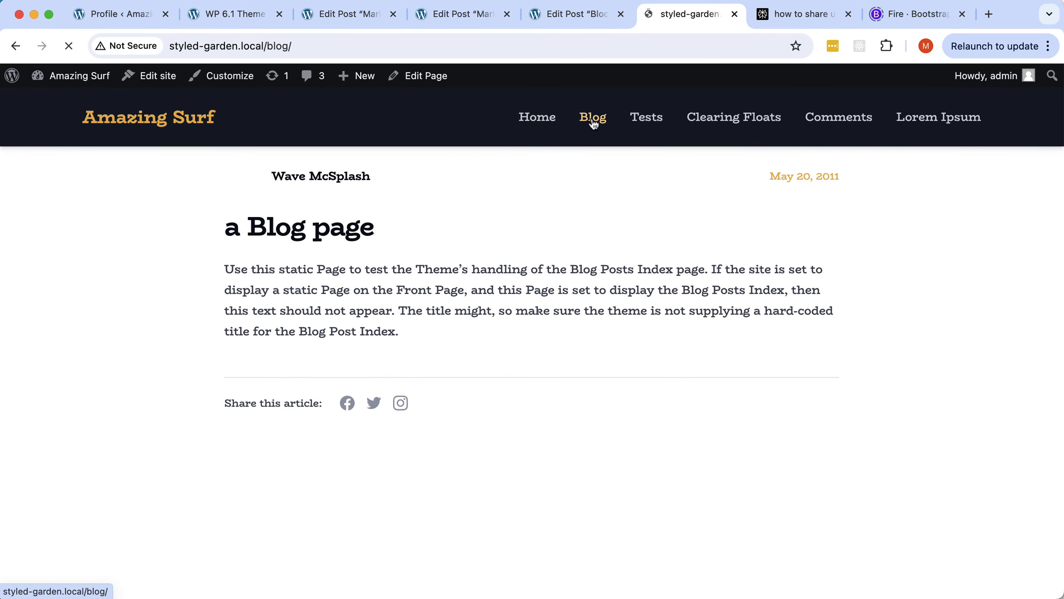
click(645, 121)
click(710, 122)
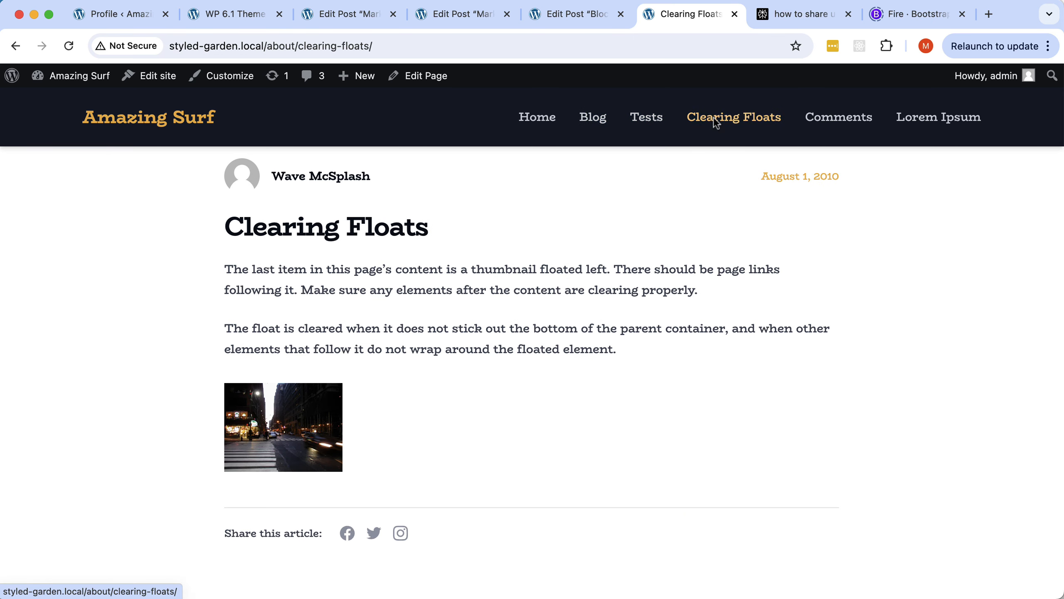
click(541, 122)
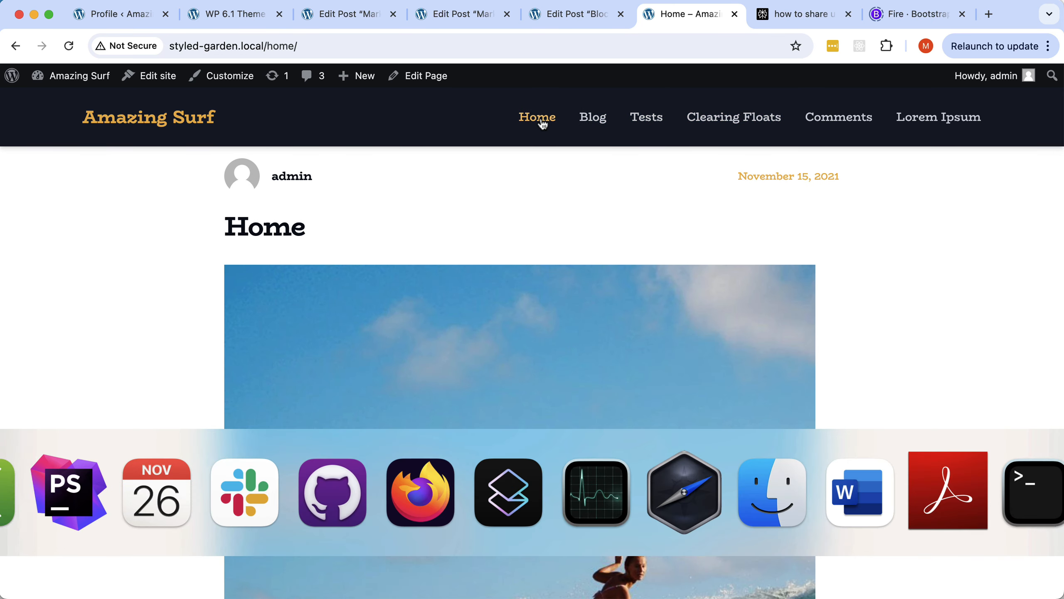
key(super+Tab)
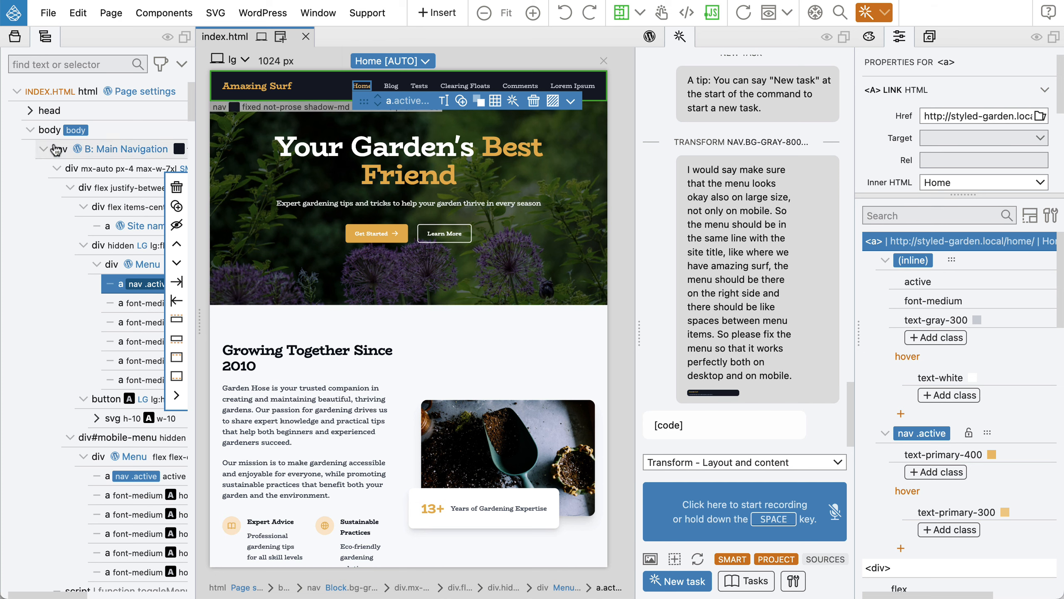
Collapse the header, the five content sections and the footer in the Tree panel, then select the FAQ section.
click(43, 167)
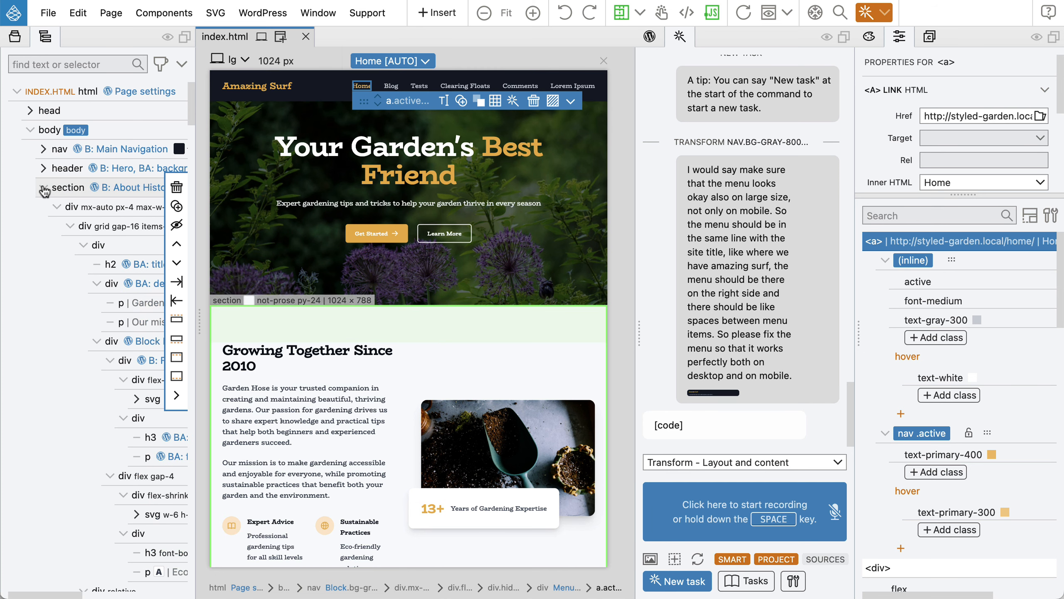
click(43, 188)
click(43, 207)
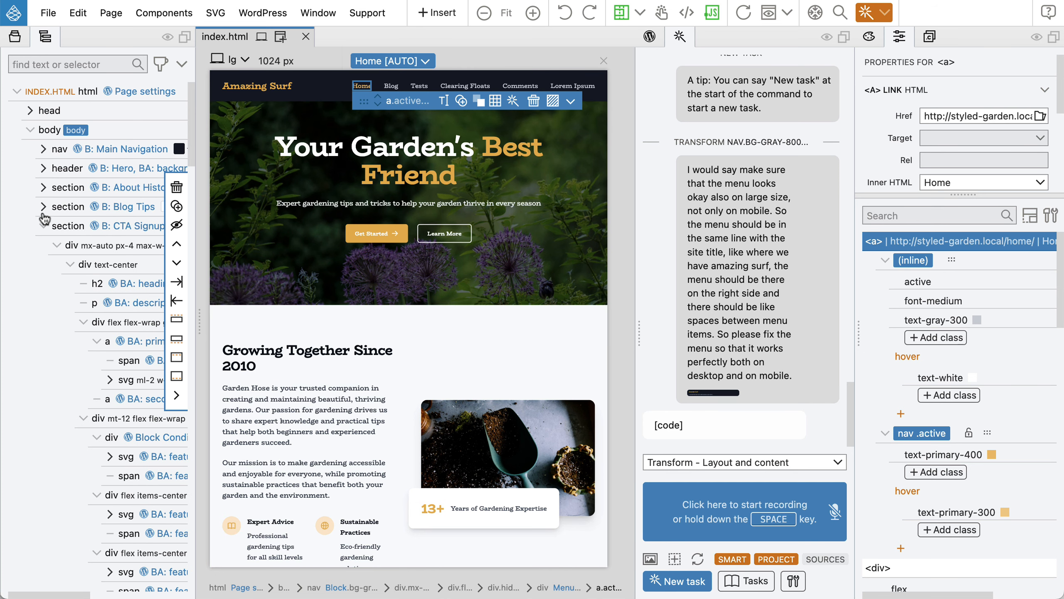
click(43, 227)
click(43, 245)
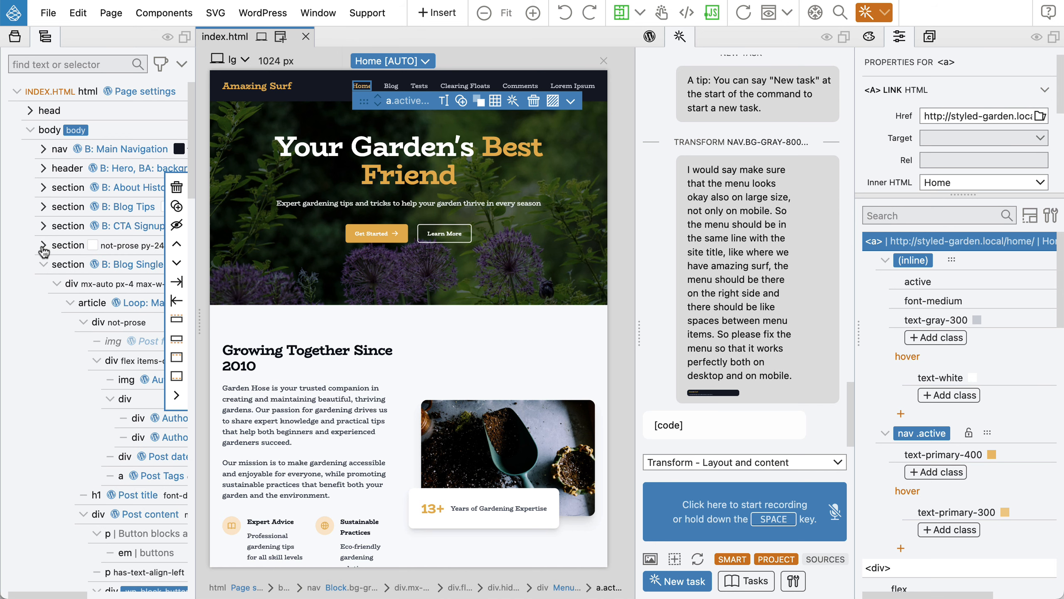
click(43, 265)
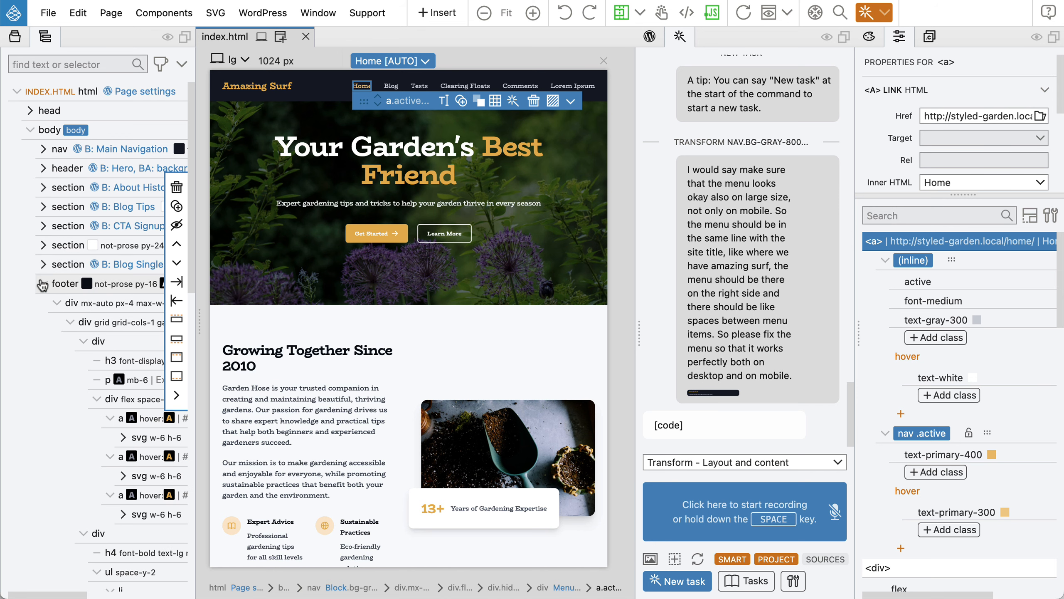
click(43, 283)
click(135, 245)
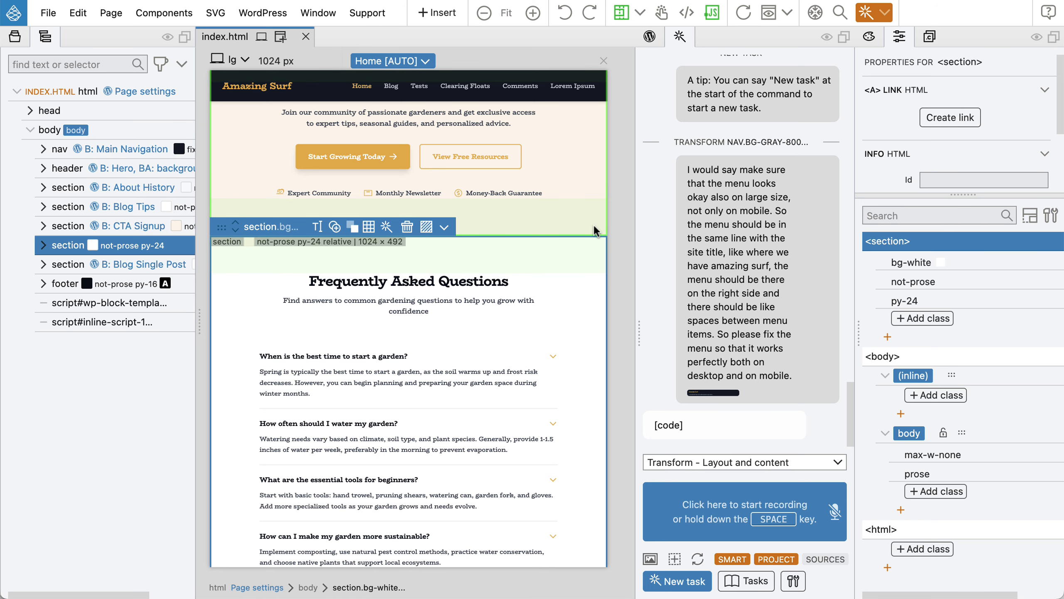
Turn the FAQ section into a WordPress block whose heading, subtitle and FAQ item fields are AI auto-created.
click(651, 37)
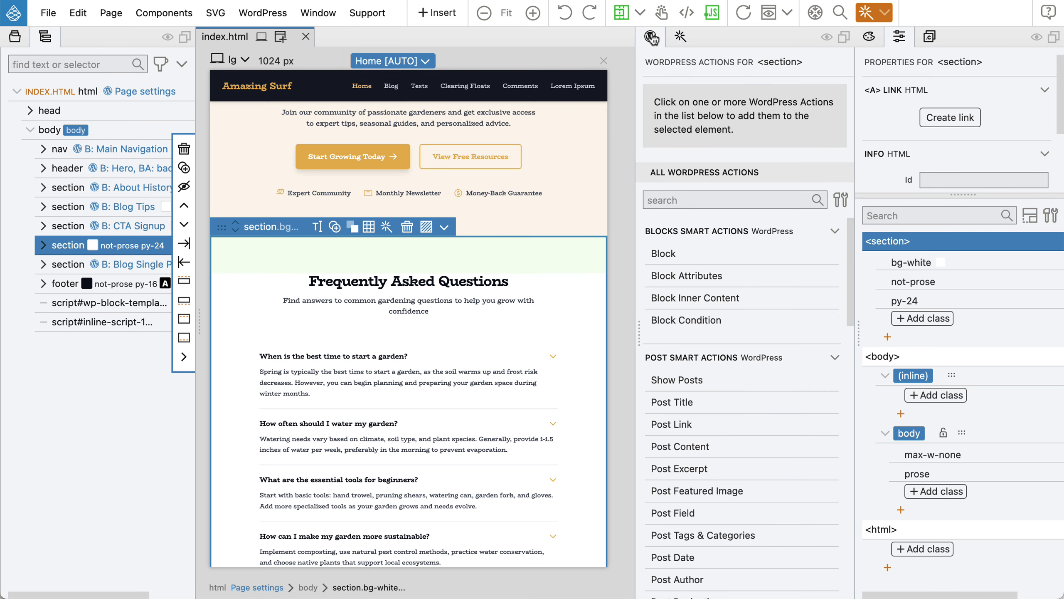
click(657, 253)
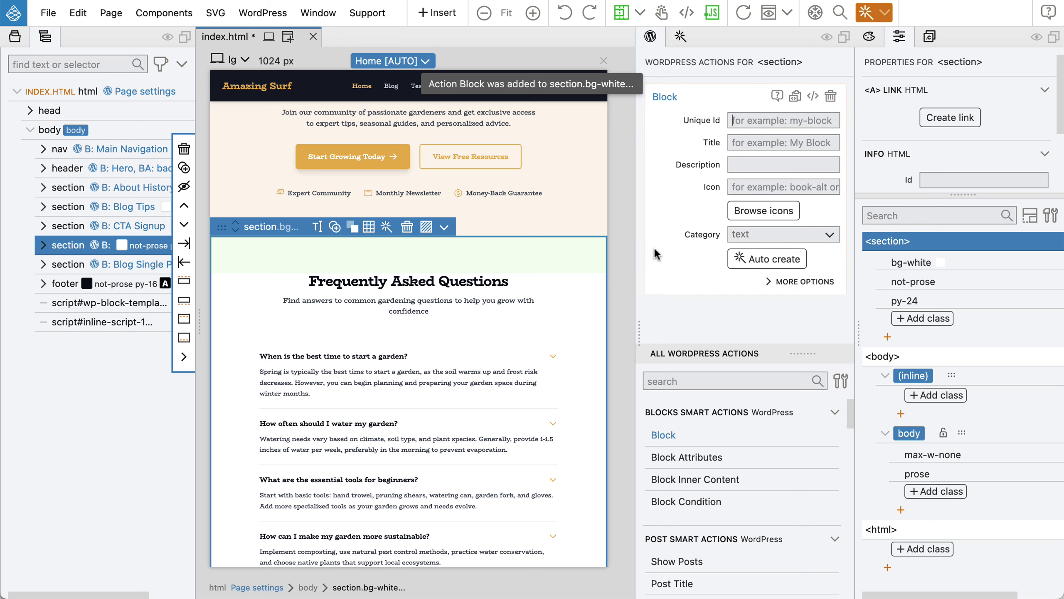
click(772, 260)
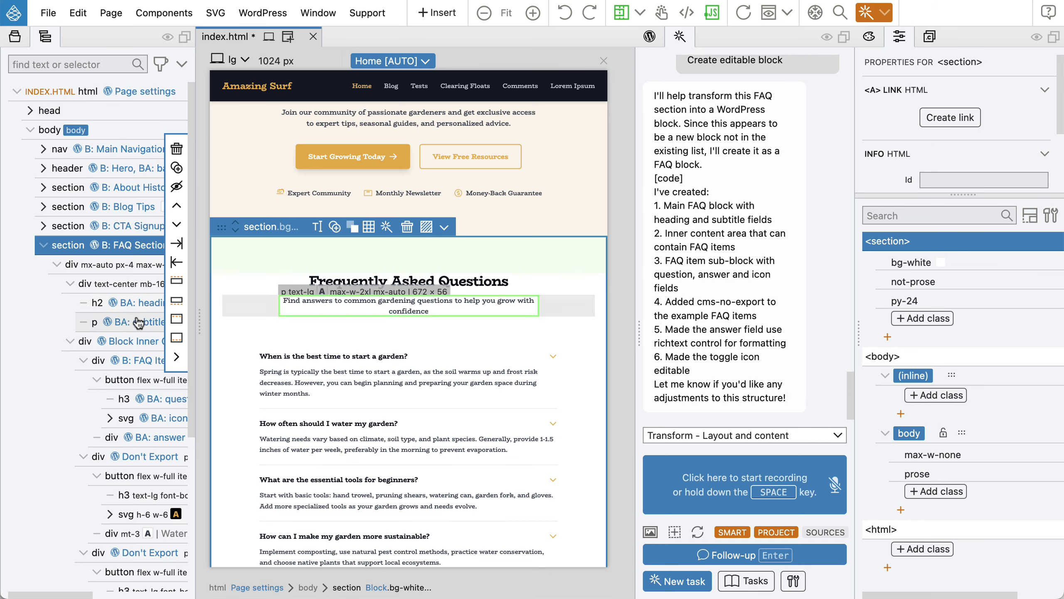
click(146, 364)
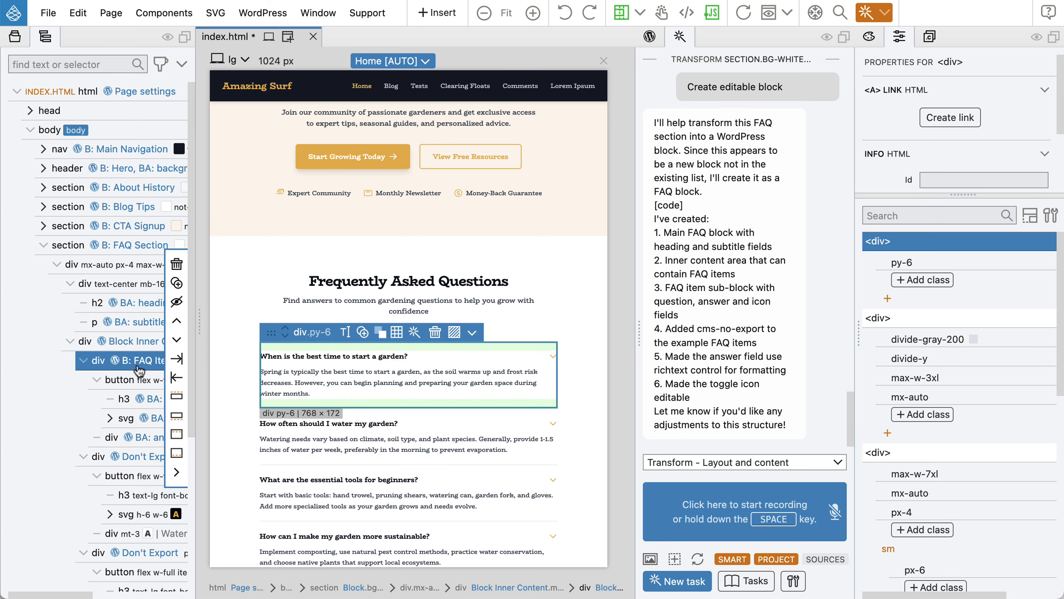
click(120, 247)
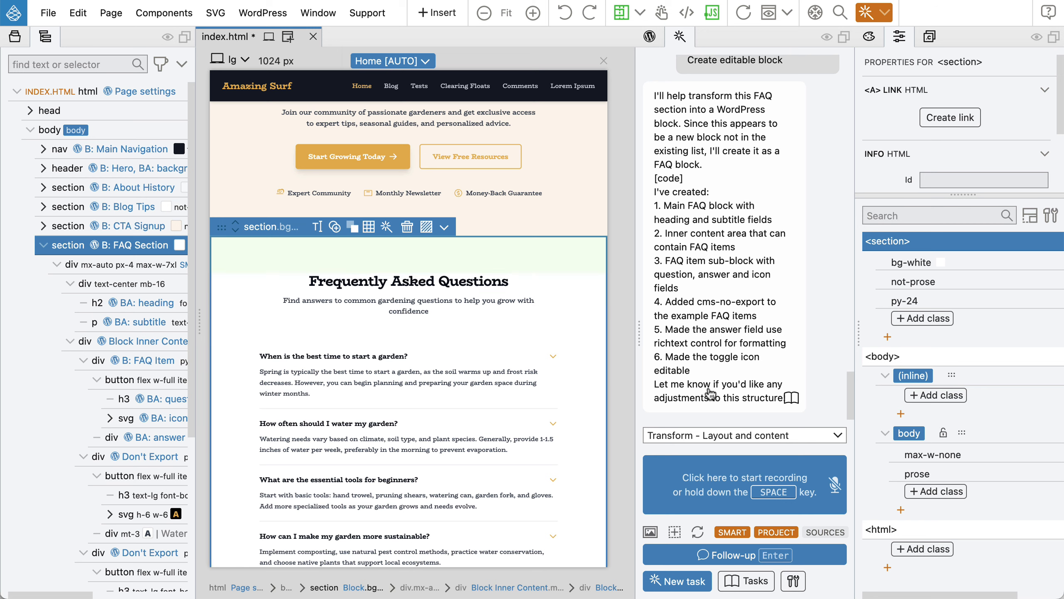
Start a new AI task in the AI panel.
click(677, 583)
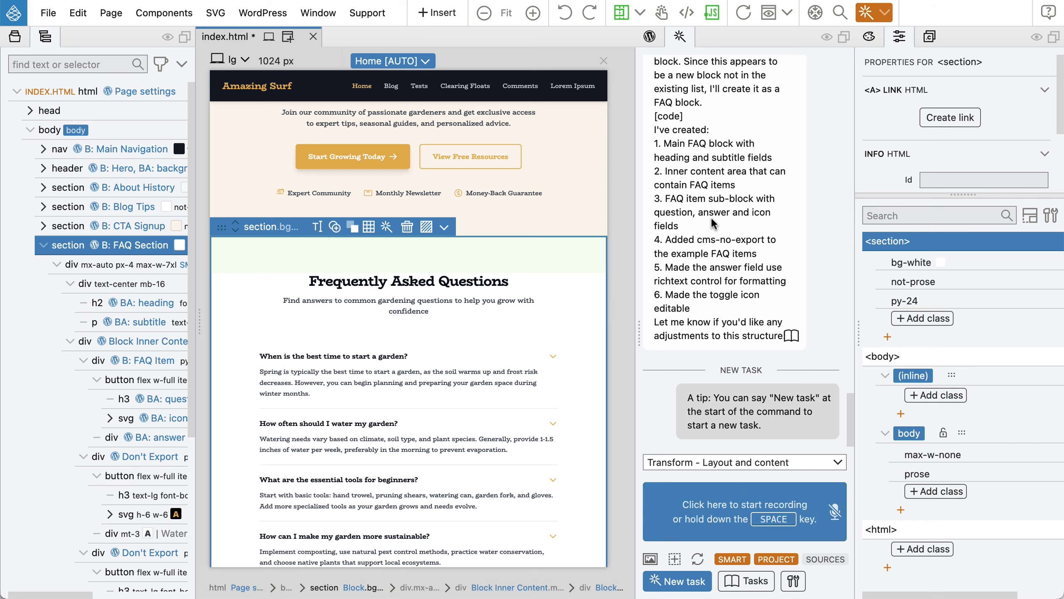
scroll(717, 257, up, 7)
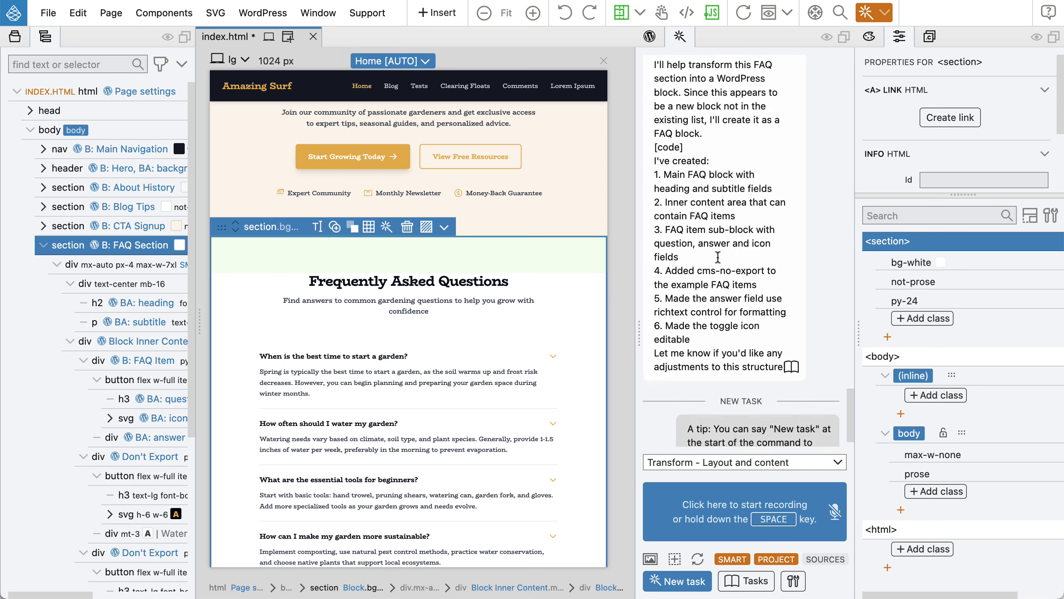
scroll(717, 256, down, 5)
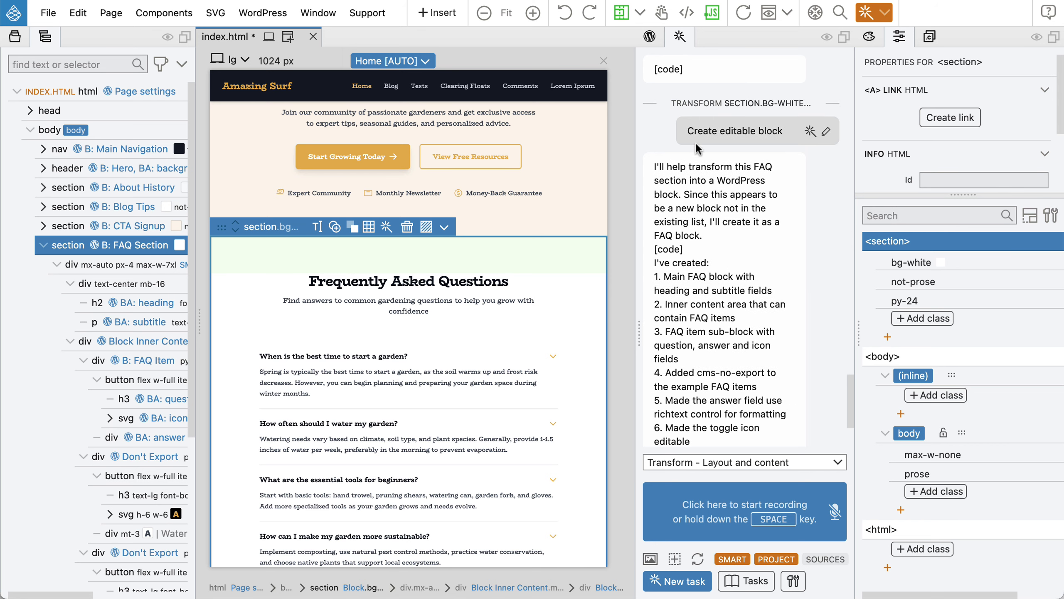
scroll(694, 175, down, 4)
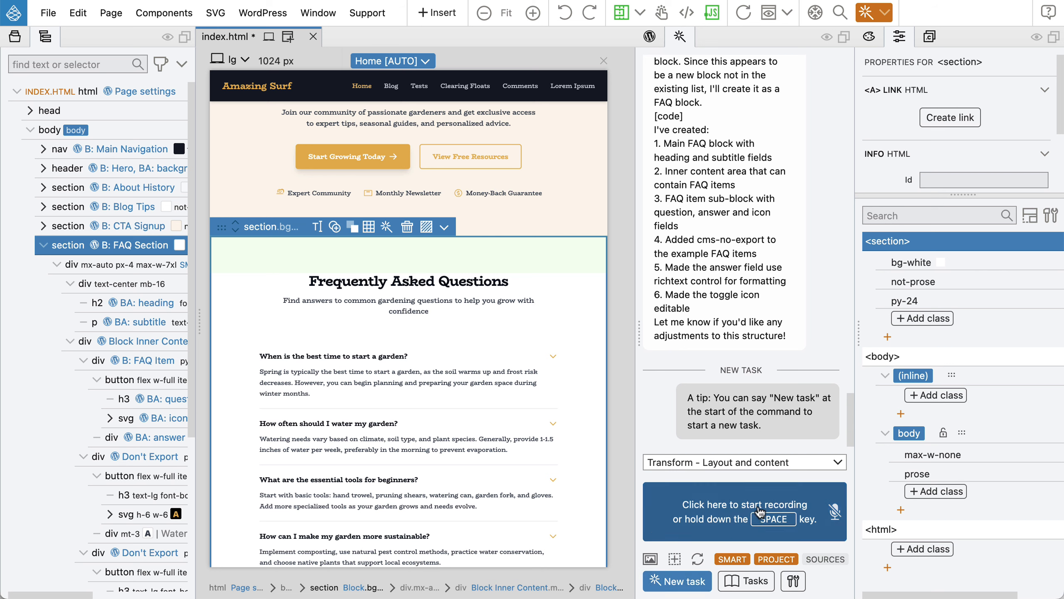
Dictate a request for plain JavaScript accordion behaviour on the FAQ section and send it to the AI.
key(space)
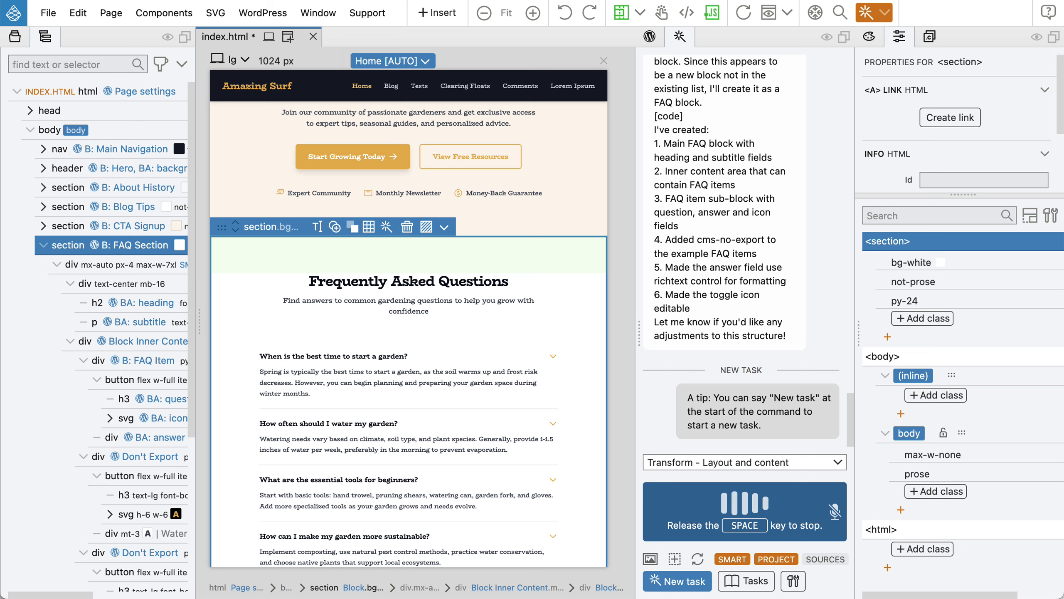
key(space)
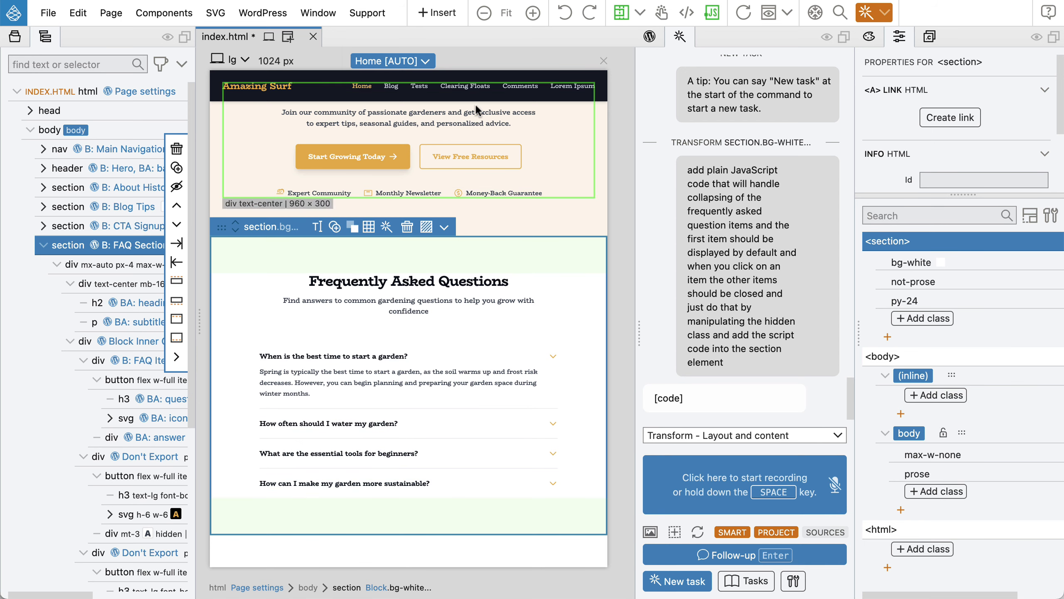
Test the accordion in the preview by opening several questions, then save it as learned task FAQ Accordion.
click(746, 15)
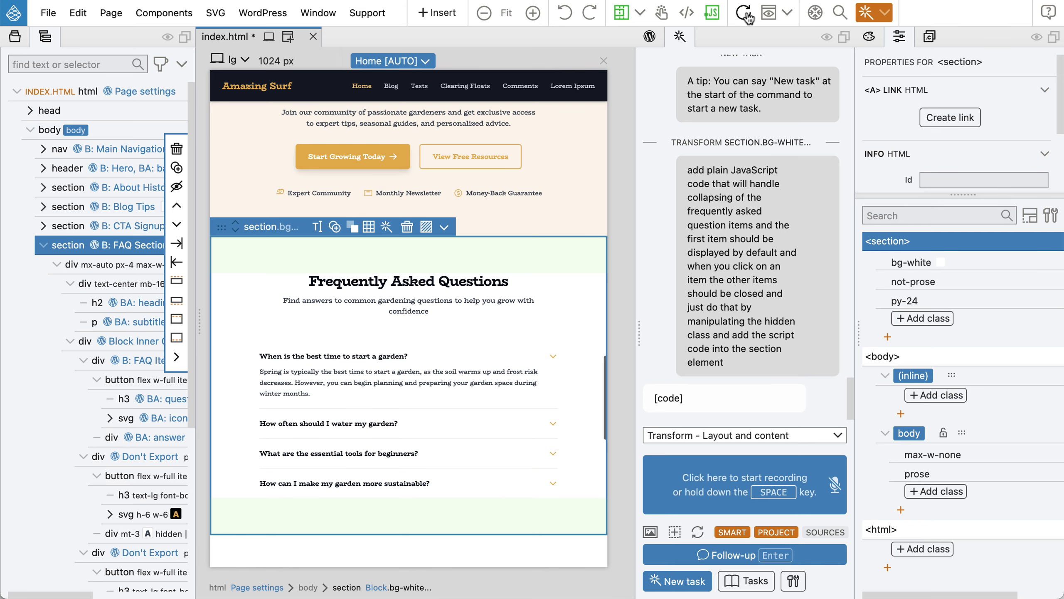
click(661, 13)
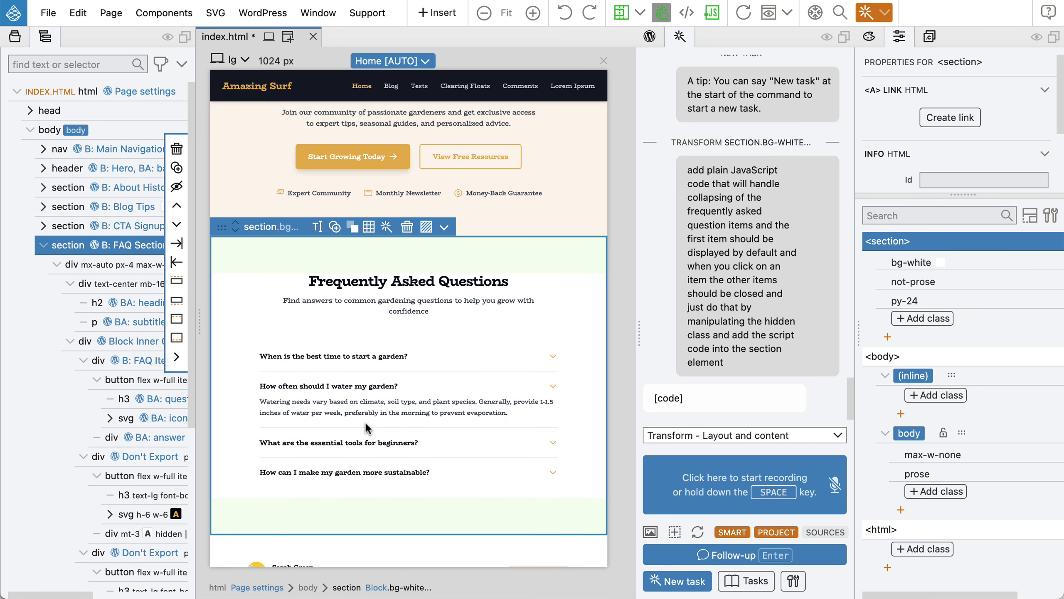
click(364, 424)
click(360, 444)
click(352, 472)
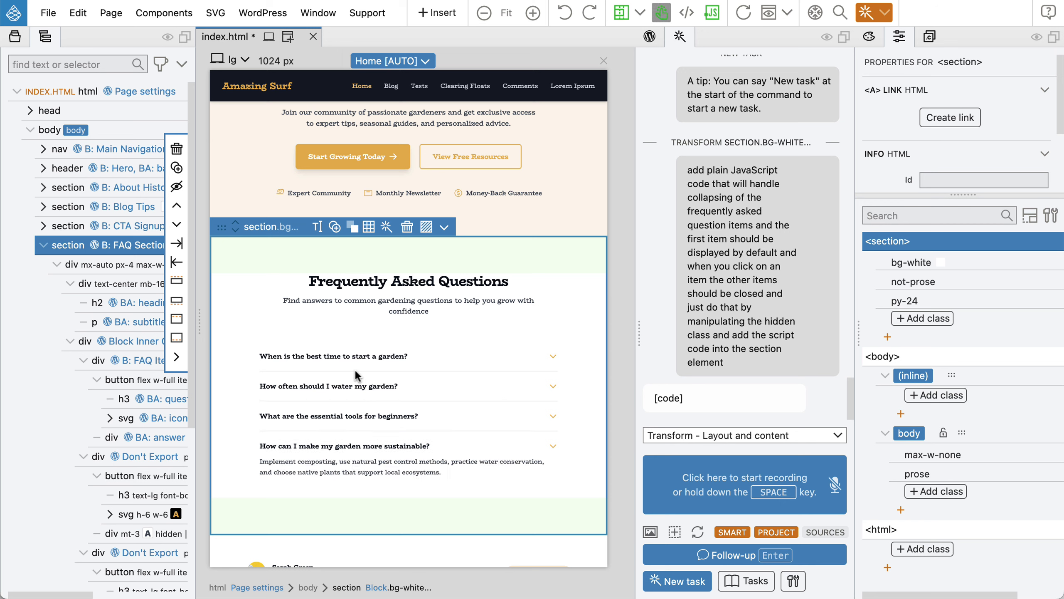
click(357, 357)
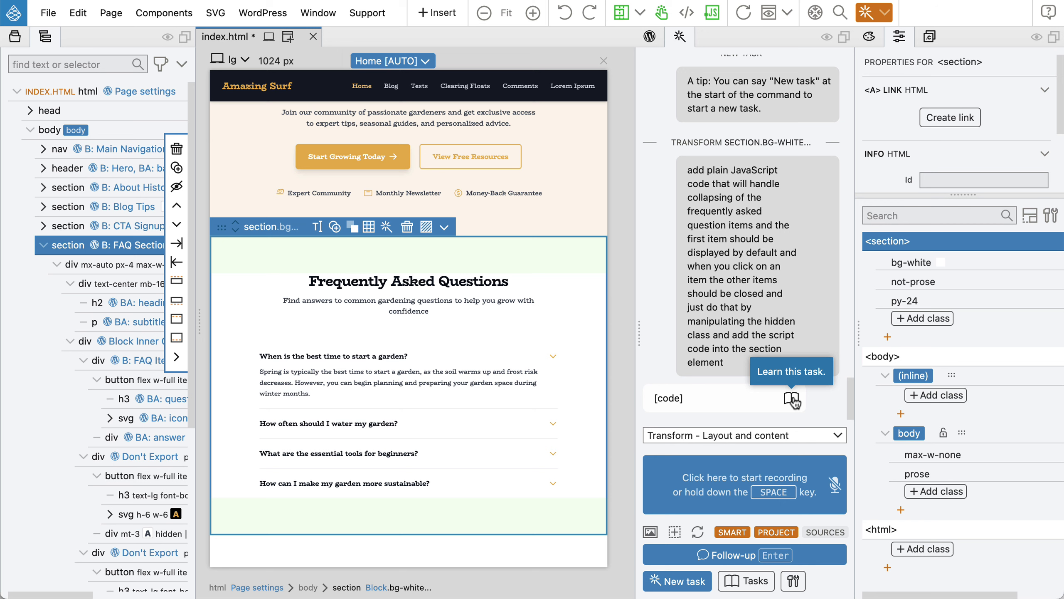
click(792, 398)
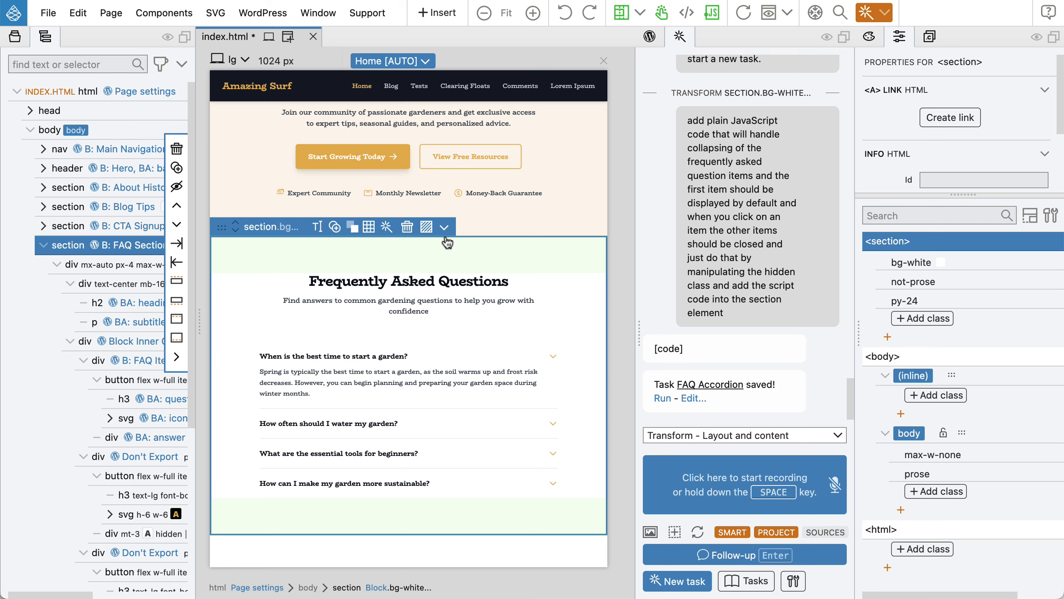
Browse the FAQ section's AI task menu for its Learned tasks.
click(386, 225)
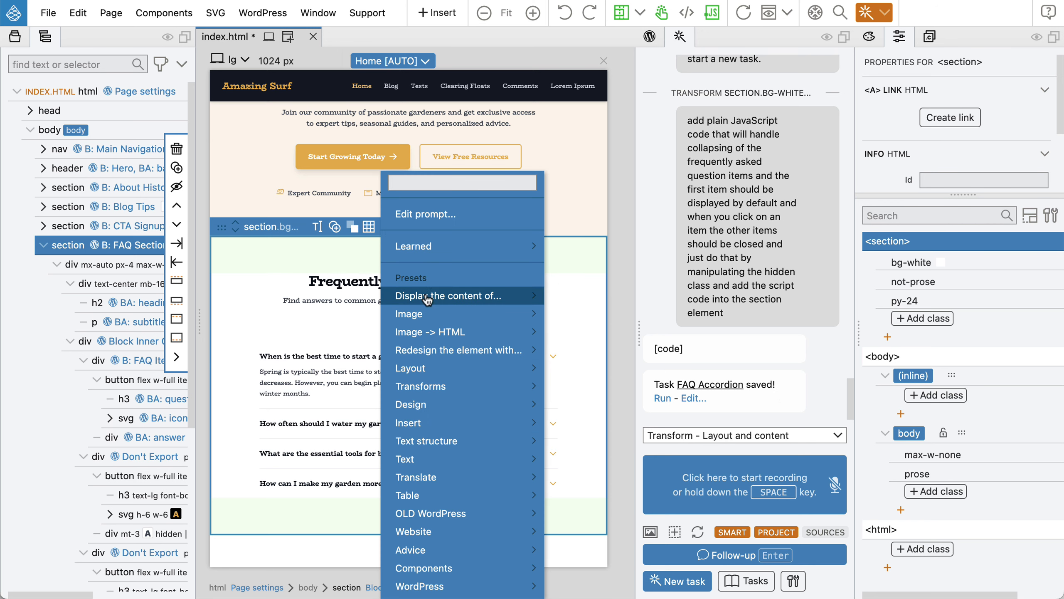
mouse_move(469, 243)
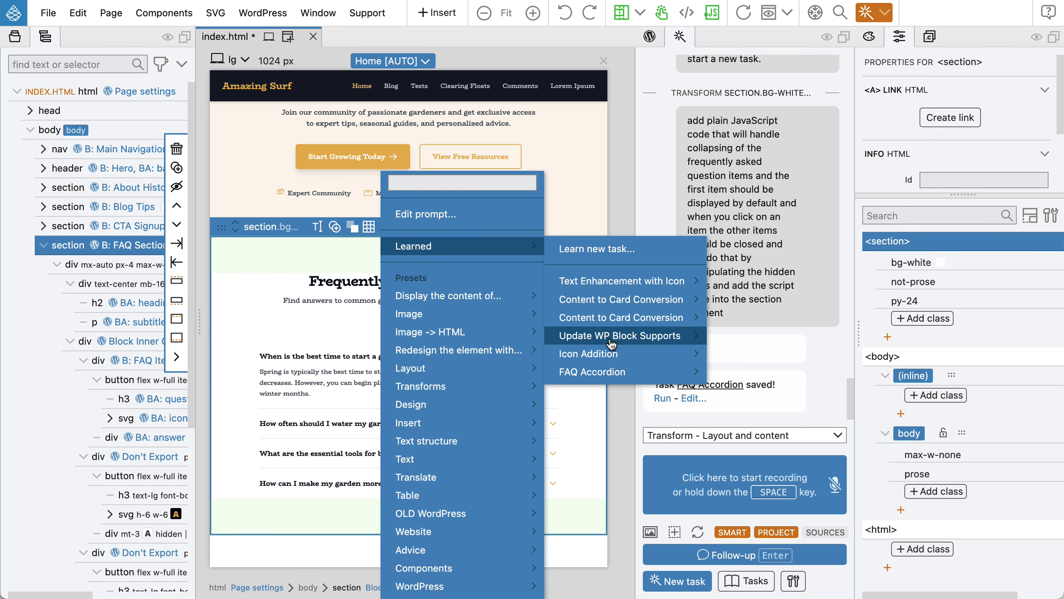
mouse_move(623, 377)
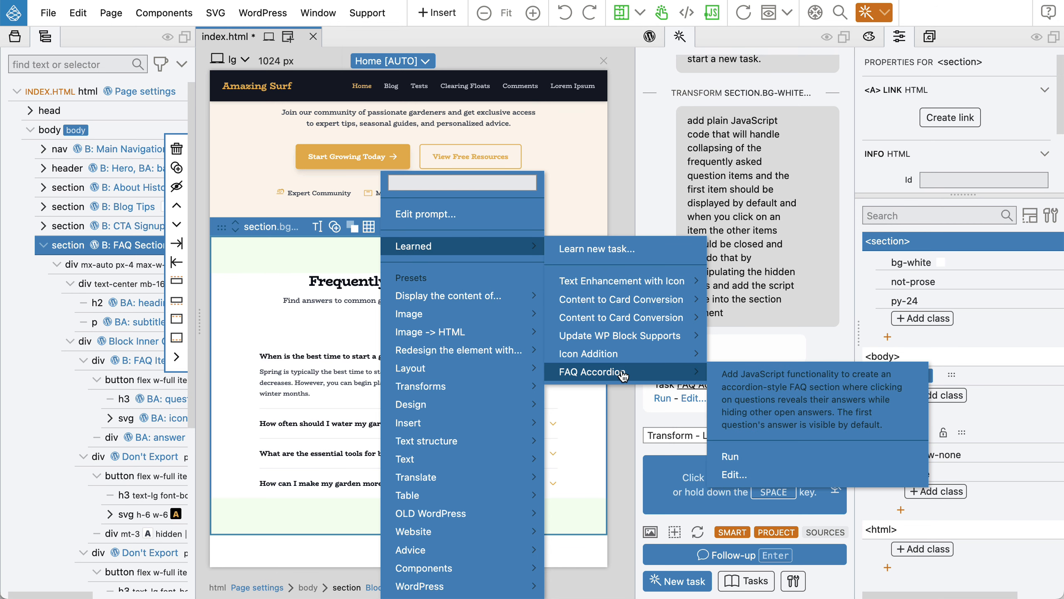
click(468, 249)
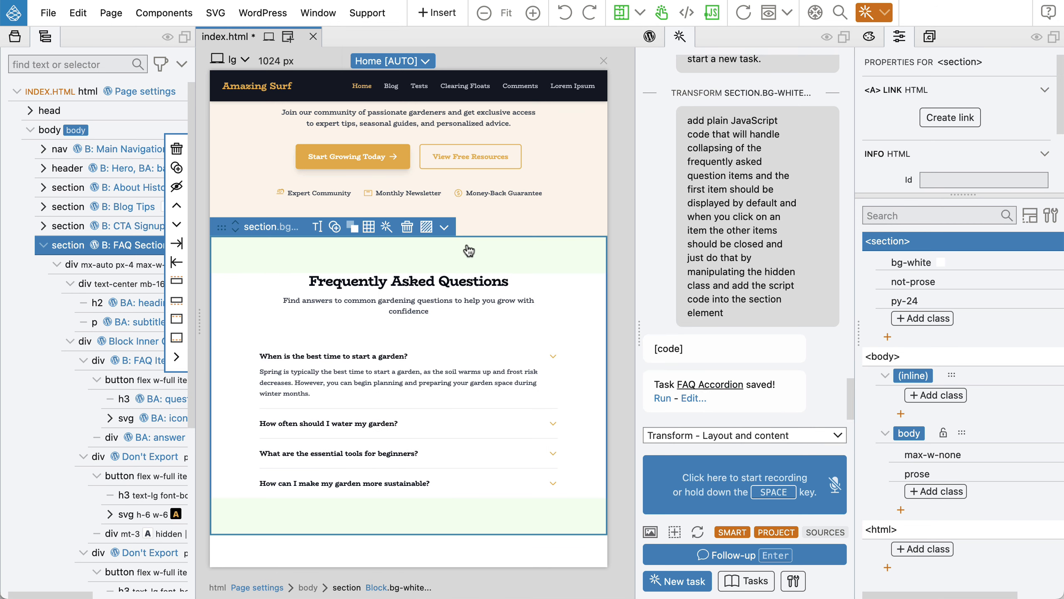
Review the FAQ Accordion task details, then save index.html to export the theme.
click(694, 400)
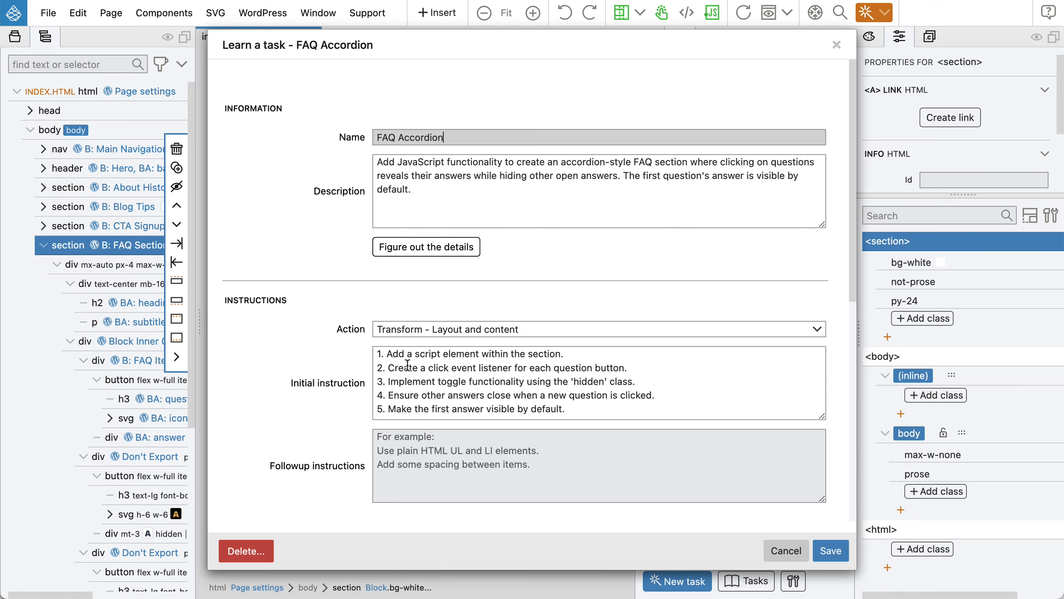
scroll(409, 352, down, 3)
scroll(407, 365, down, 5)
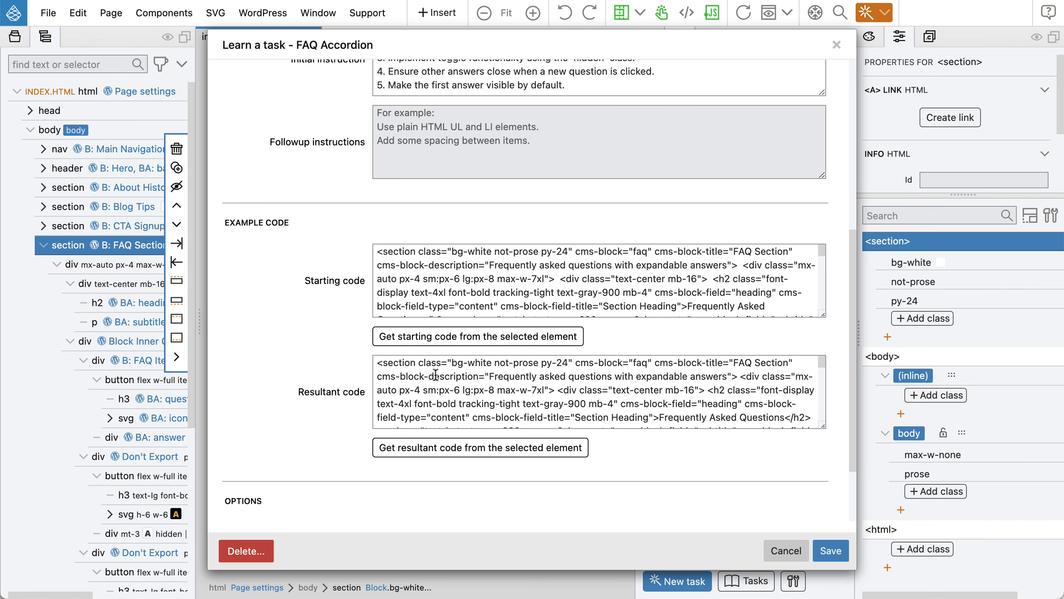
scroll(521, 294, down, 10)
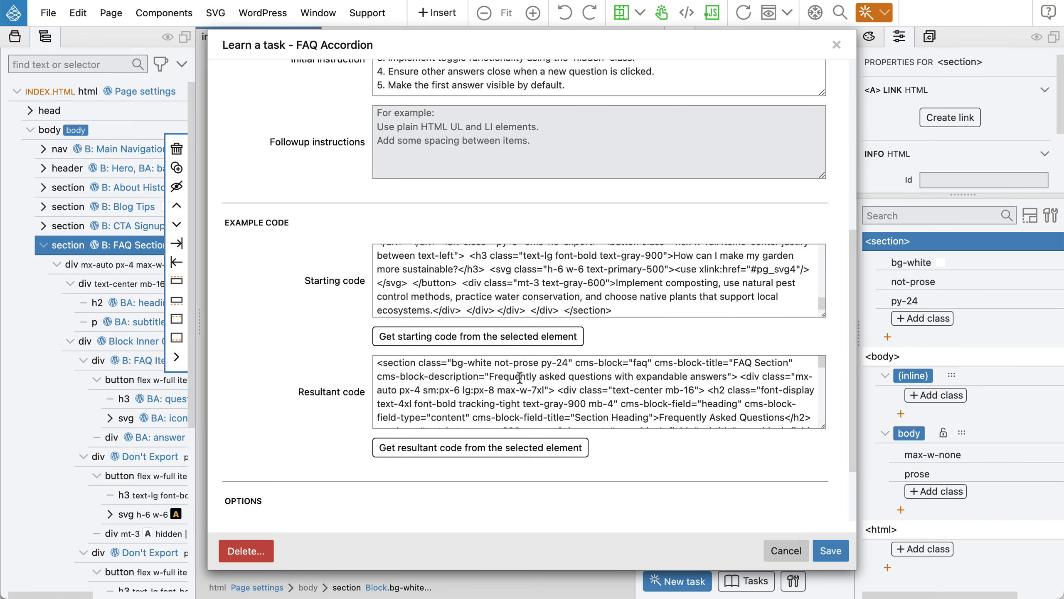
scroll(519, 378, down, 15)
scroll(520, 377, up, 15)
scroll(532, 298, up, 10)
scroll(354, 300, up, 10)
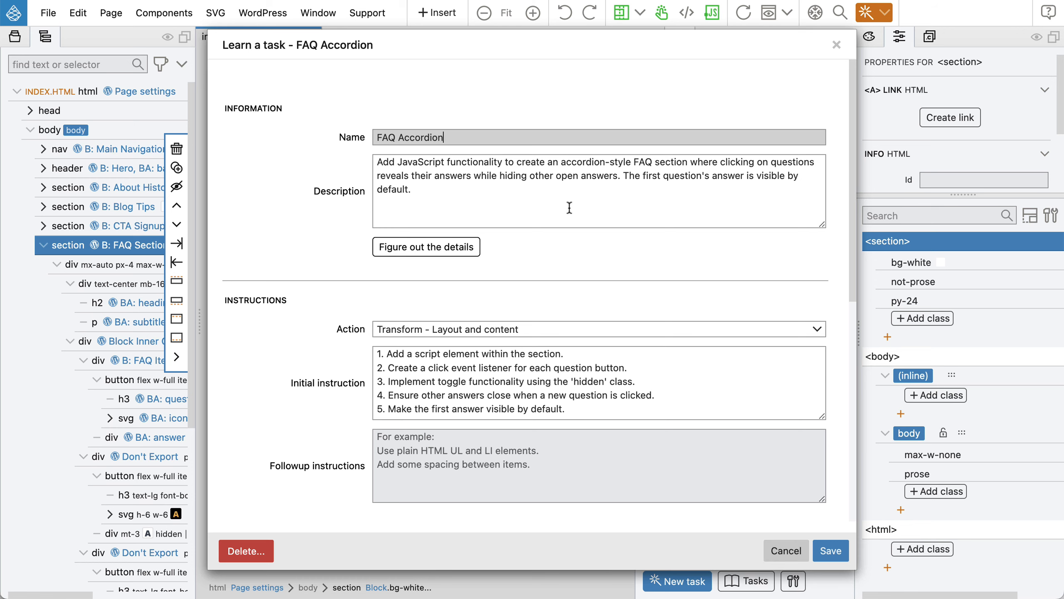
click(786, 551)
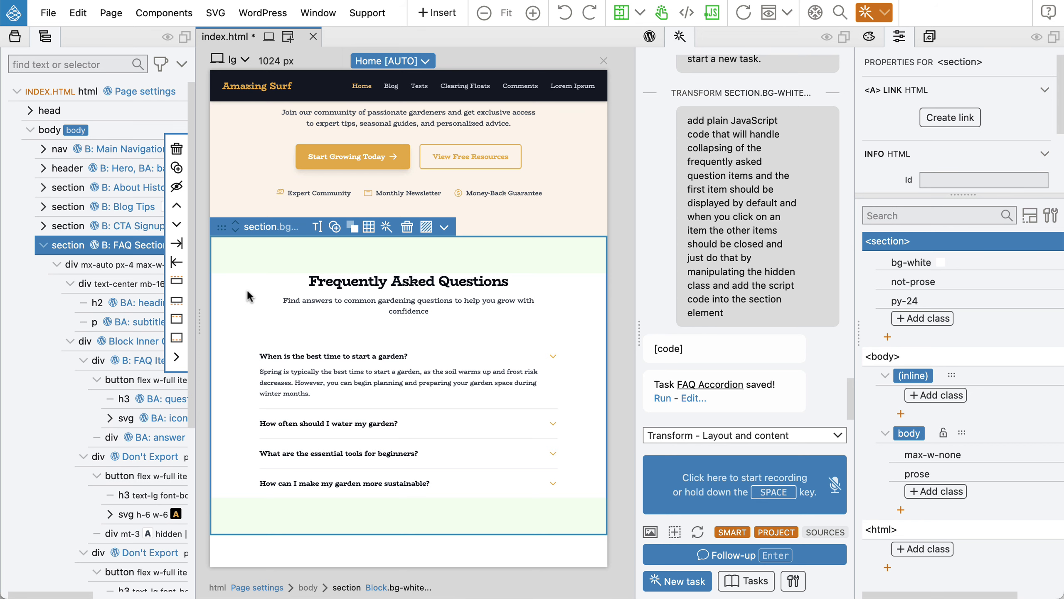
key(ctrl+s)
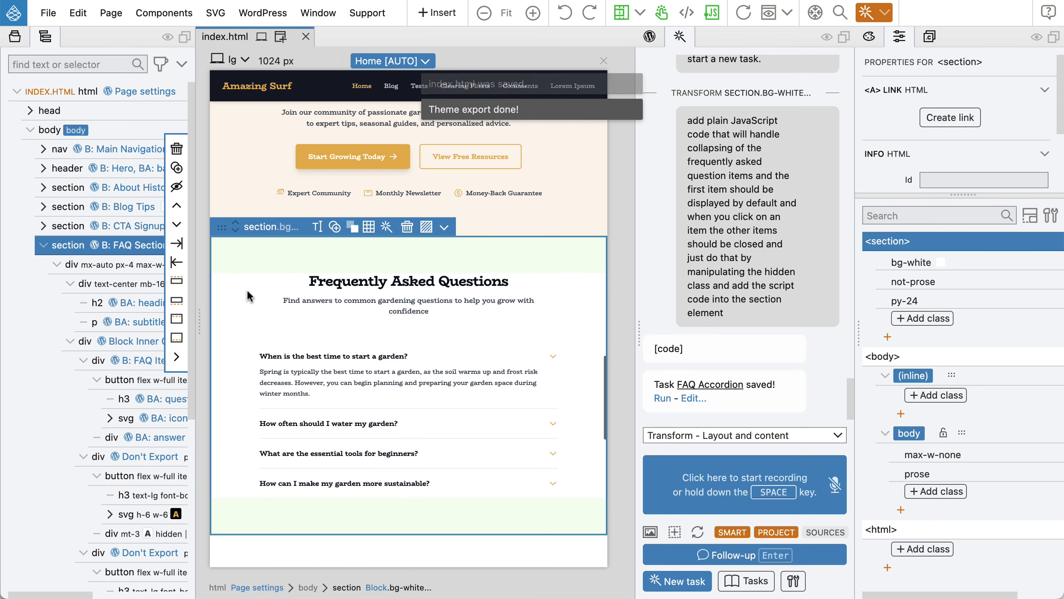
key(super+Tab)
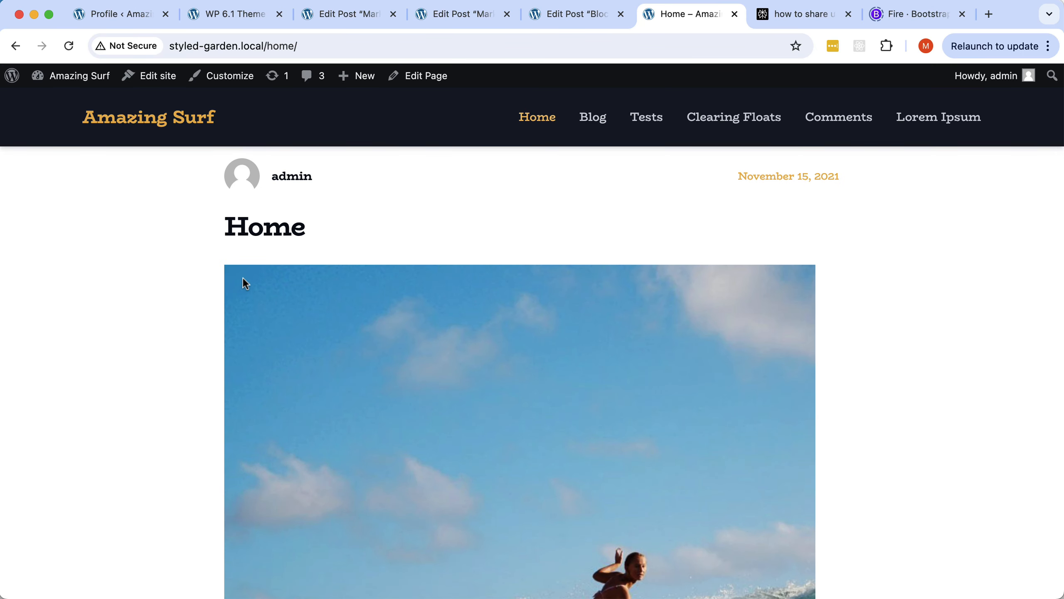
Open the Index template in the WordPress Site Editor.
click(161, 78)
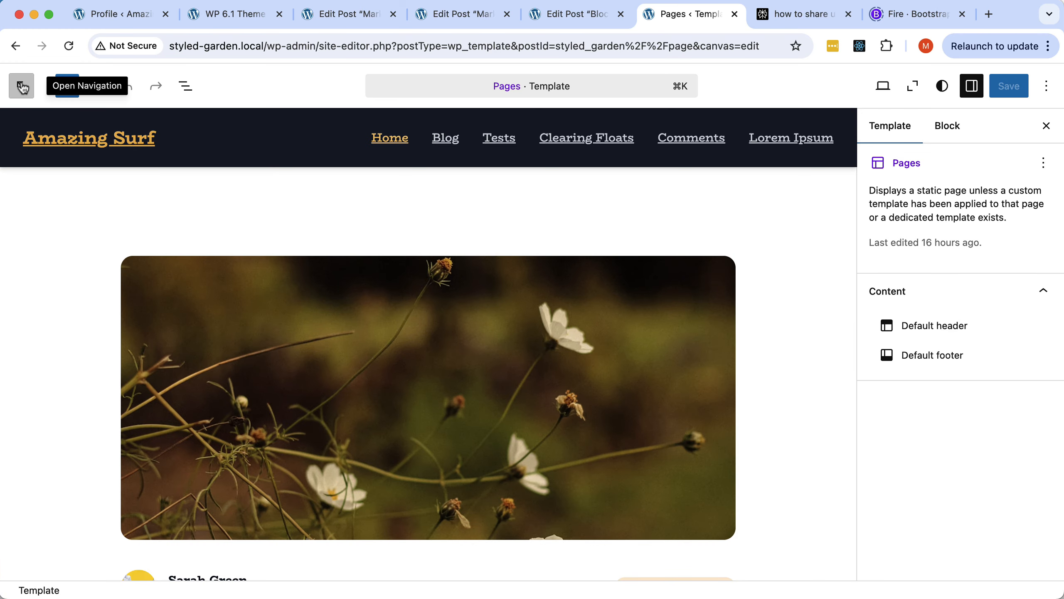
click(518, 88)
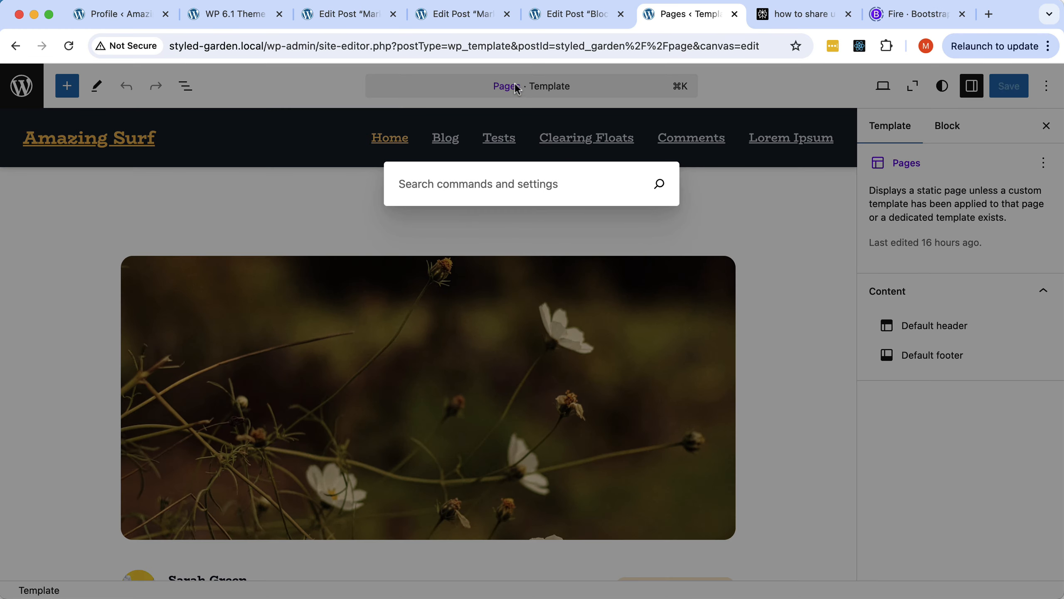
click(585, 86)
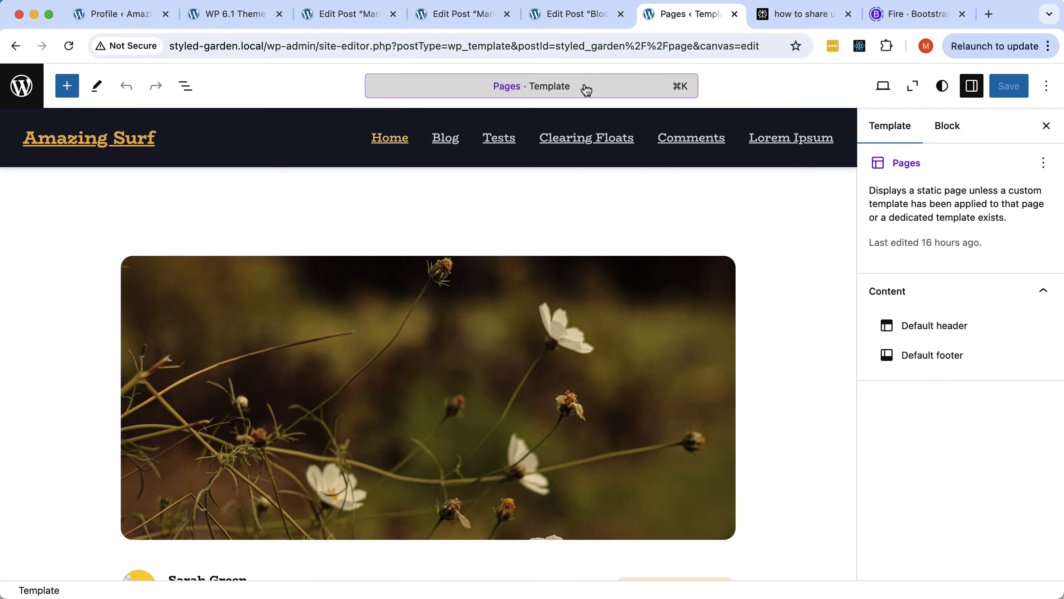
click(21, 86)
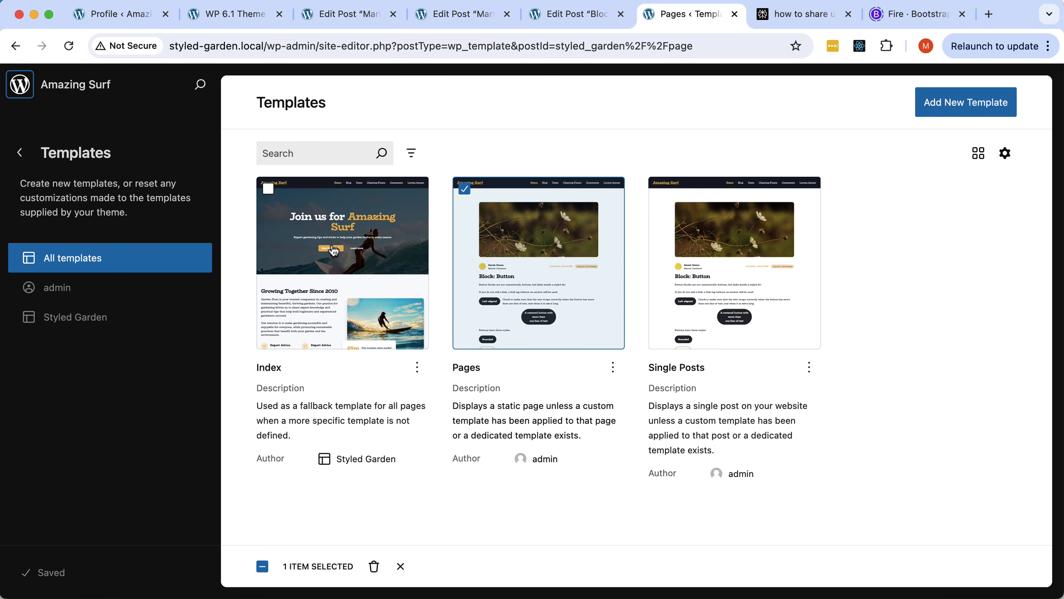
click(334, 250)
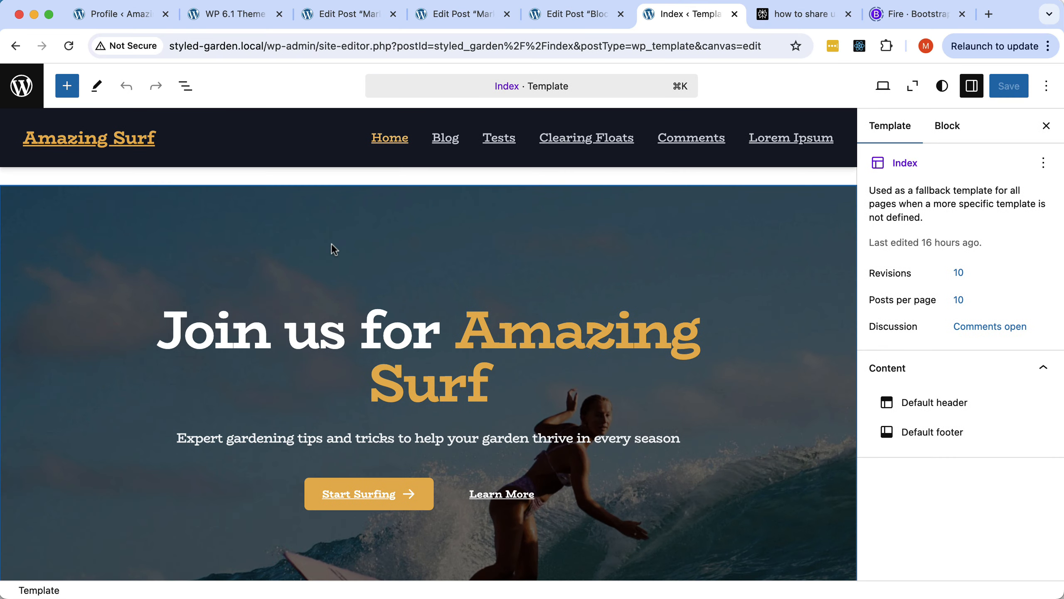
Insert the FAQ Section block from the Styled Garden Block category.
click(73, 92)
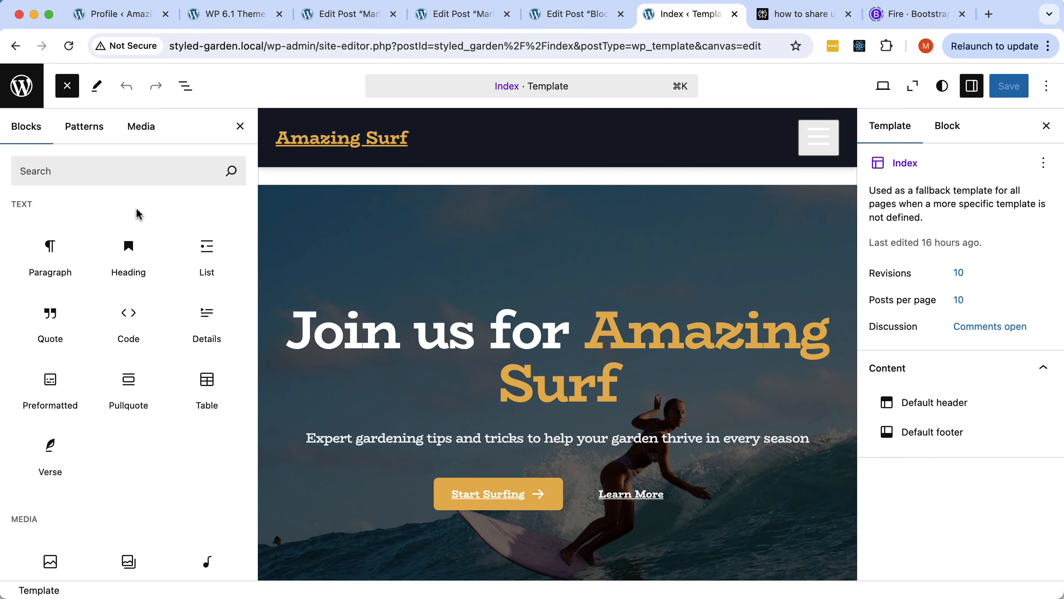
scroll(138, 251, down, 15)
scroll(140, 260, down, 10)
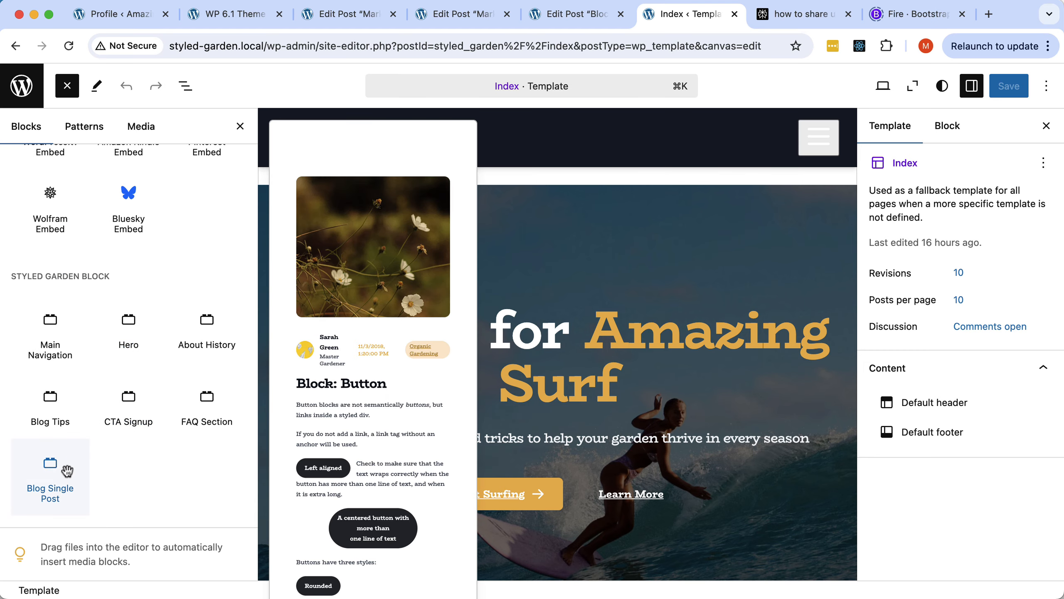
click(206, 399)
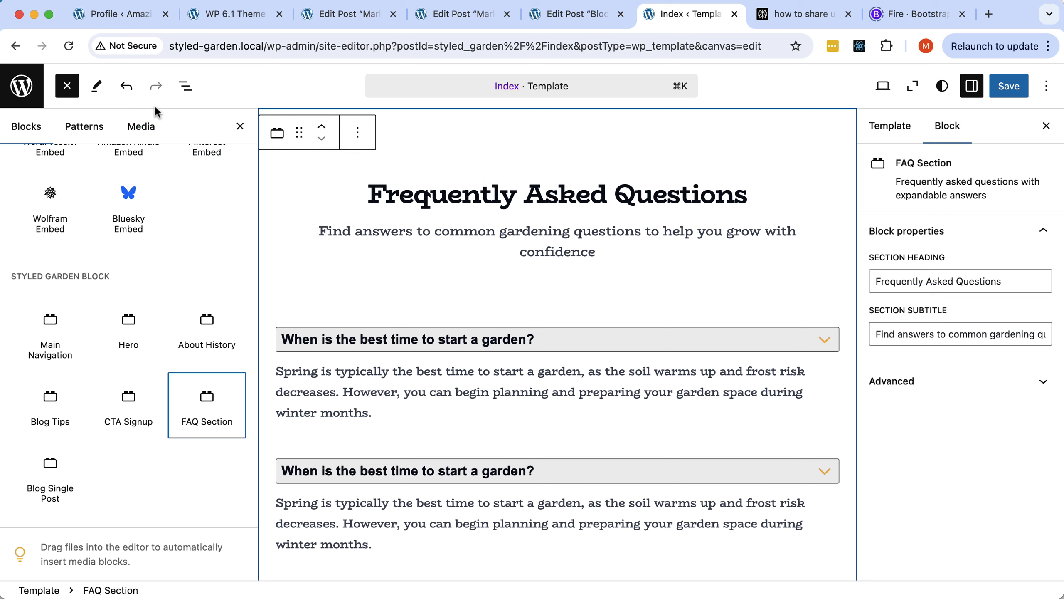
Move the FAQ Section block above the Default footer in the template outline.
click(189, 89)
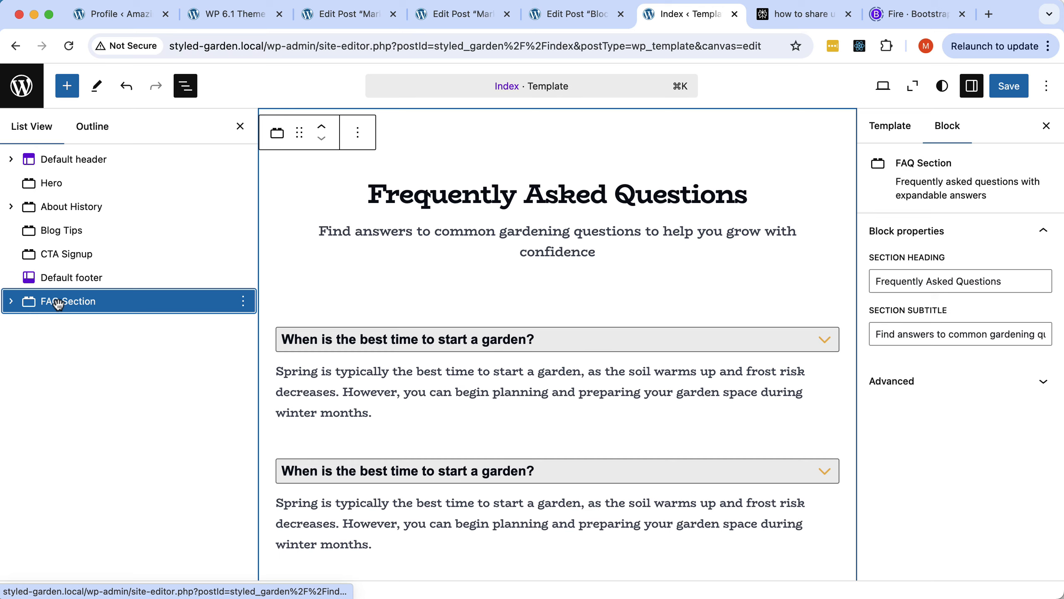
drag(59, 301, 40, 272)
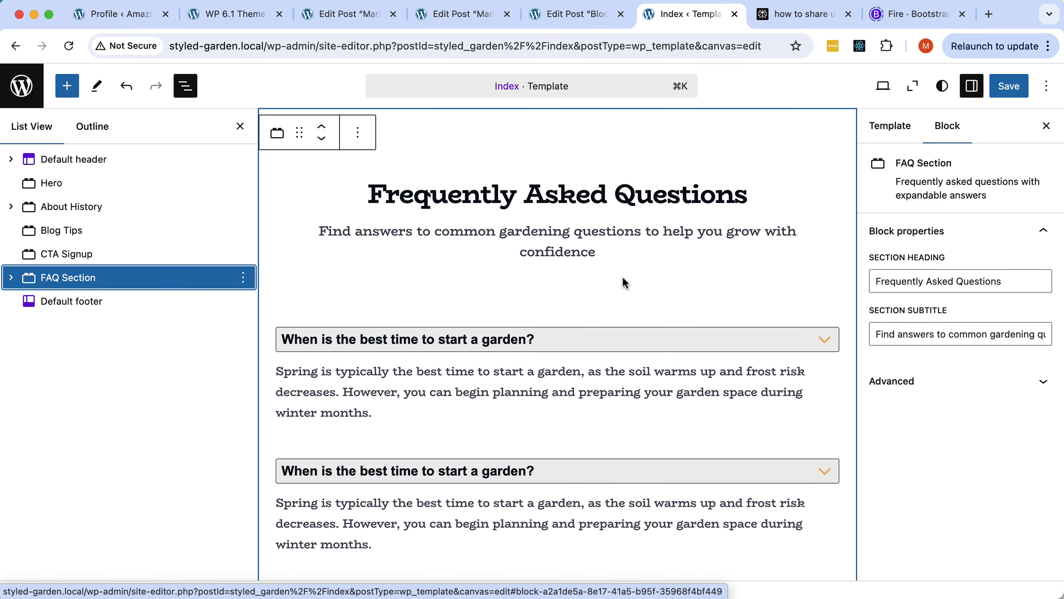
scroll(626, 283, down, 10)
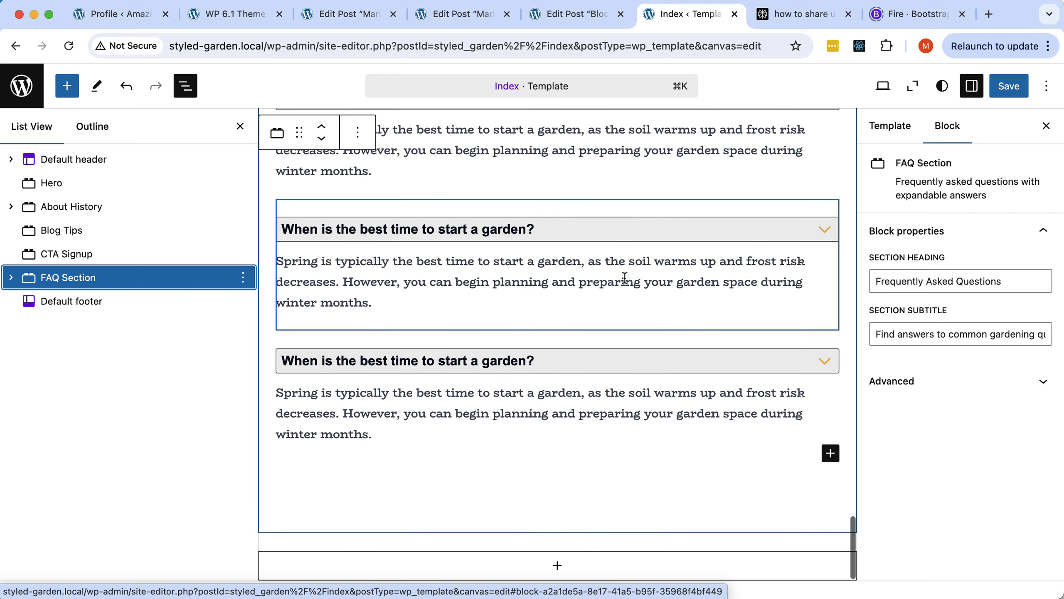
scroll(625, 278, up, 5)
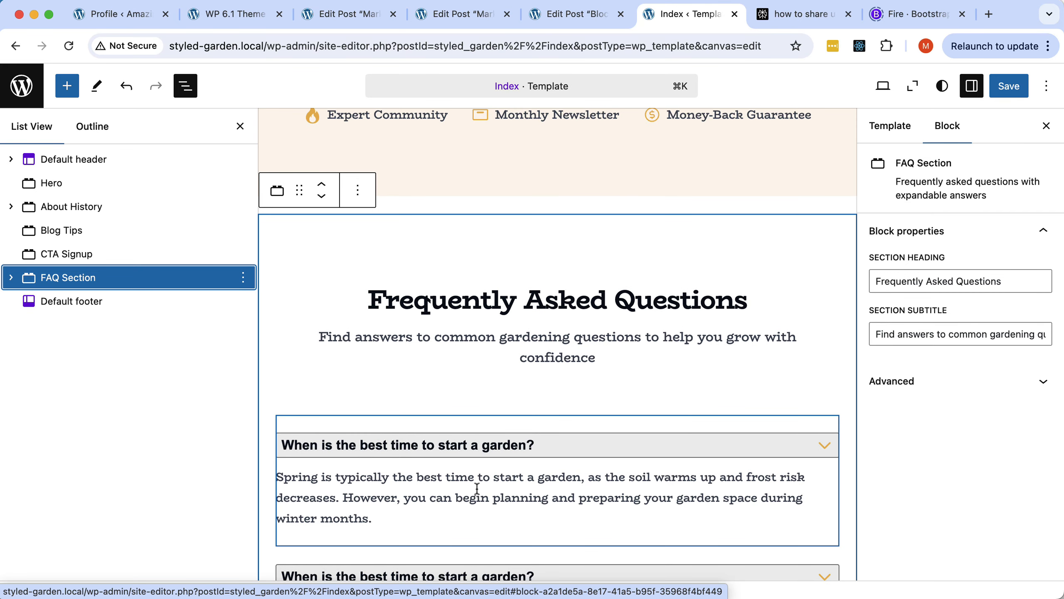
scroll(520, 317, down, 2)
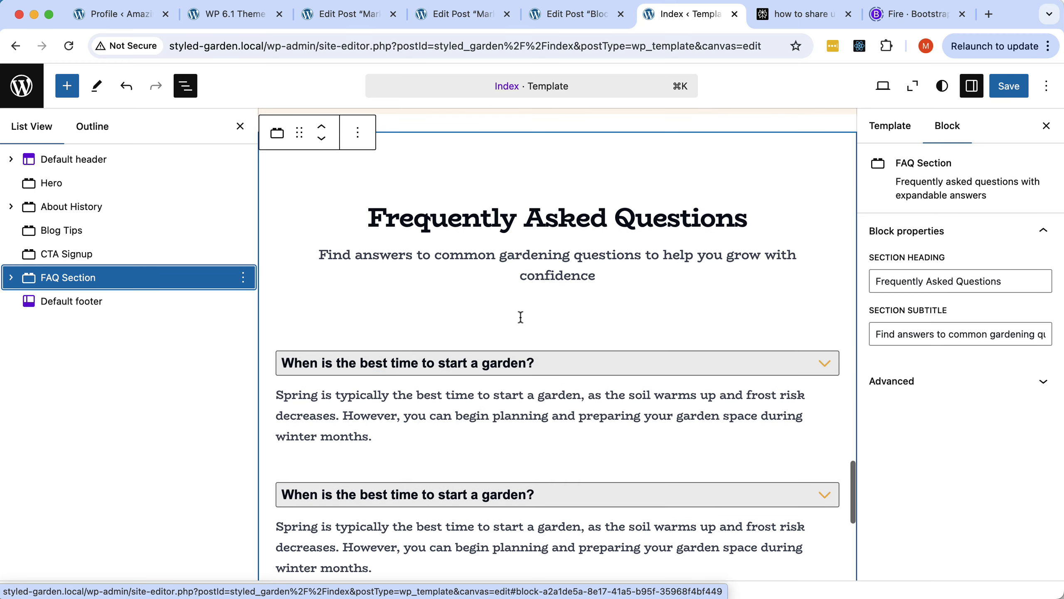
Add the test line 'This is the second parahraph.' to the first FAQ answer, then delete it.
click(449, 390)
click(412, 435)
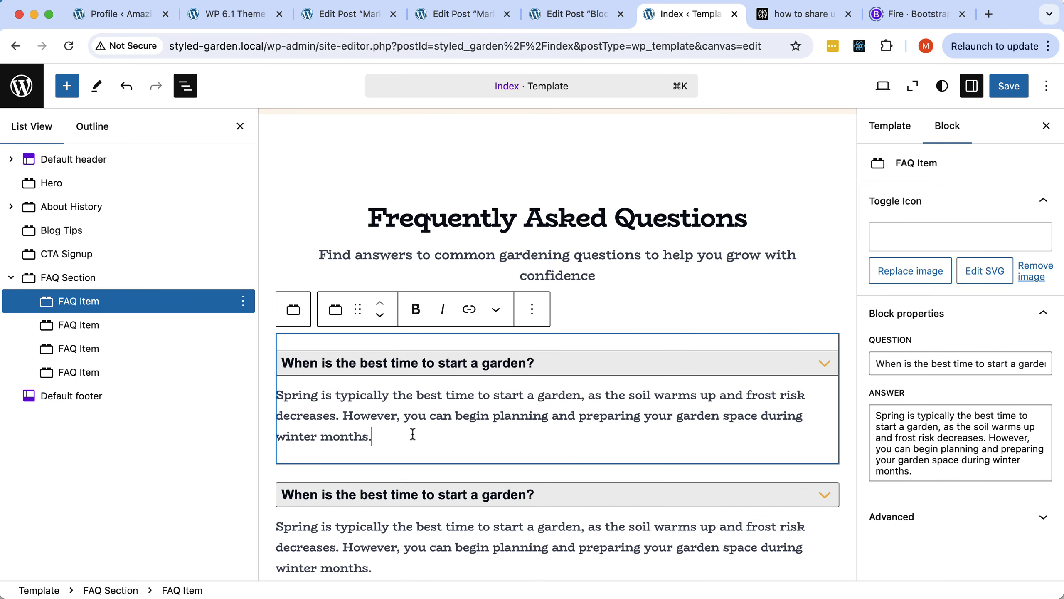
key(Return)
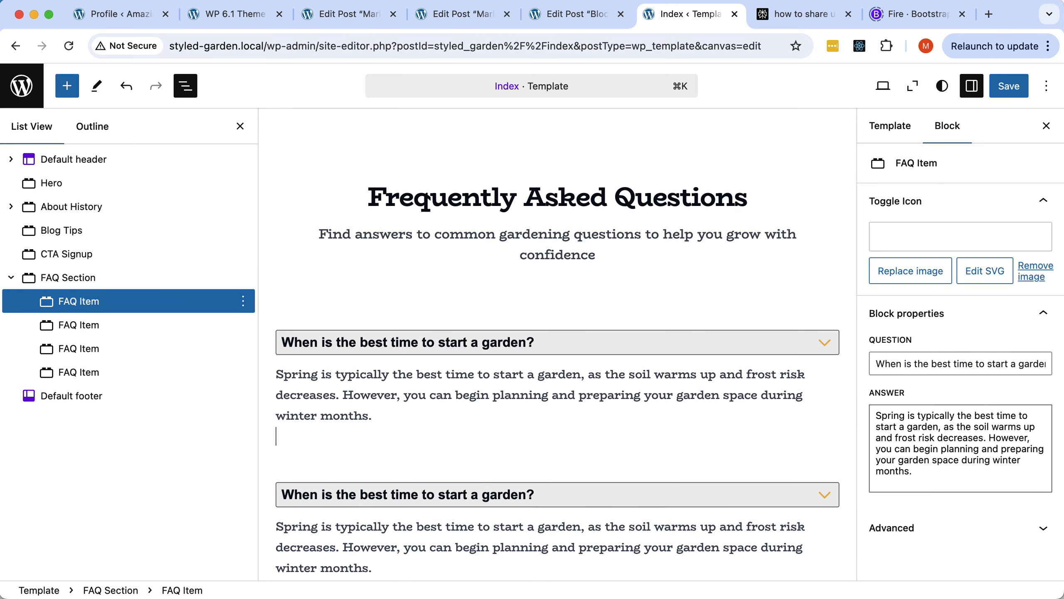
text(This is the s)
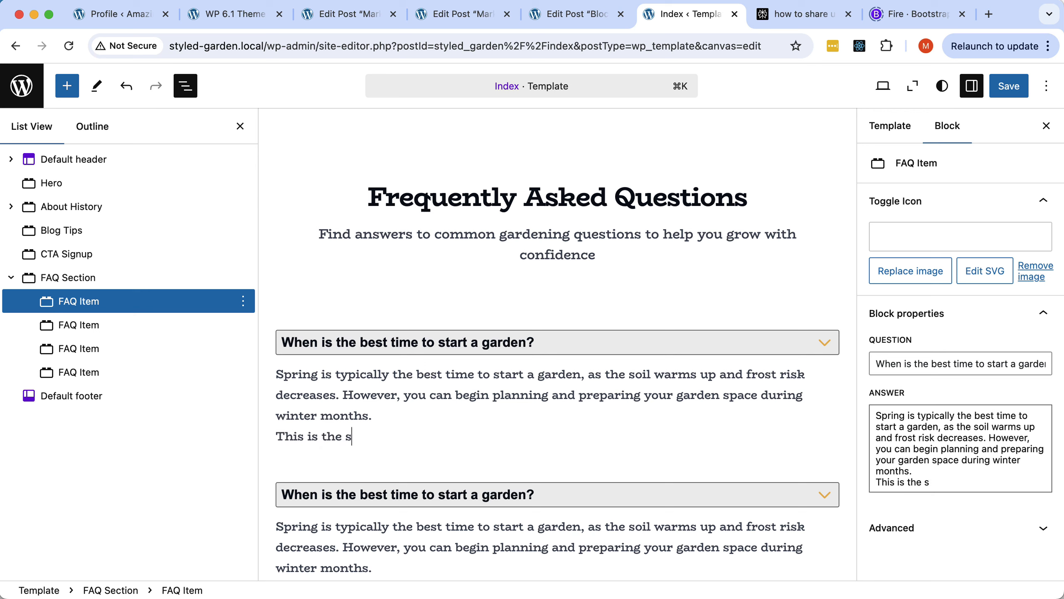
text(econd pa)
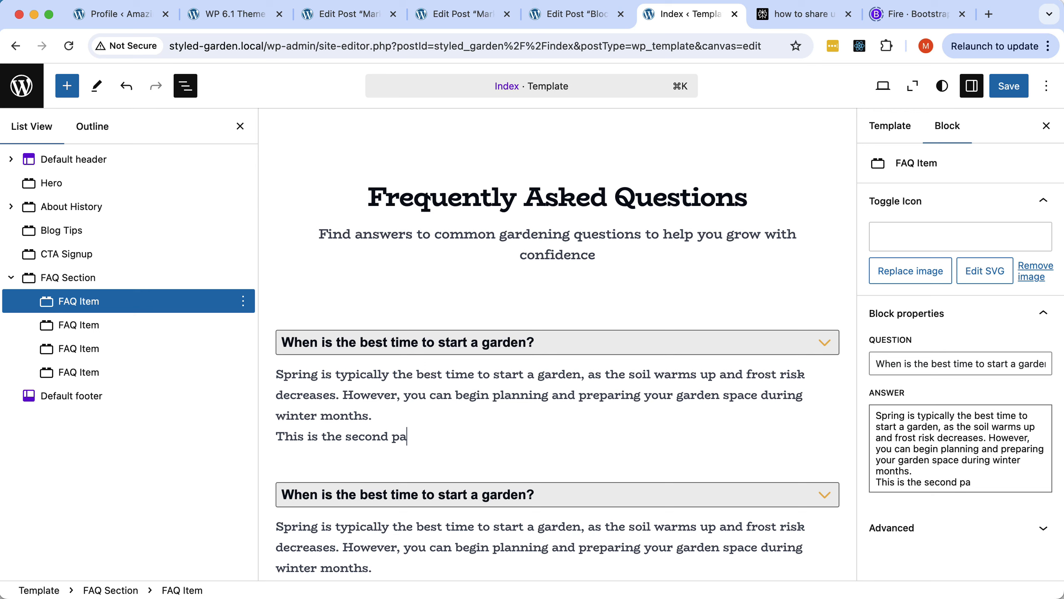
text(rahraph.)
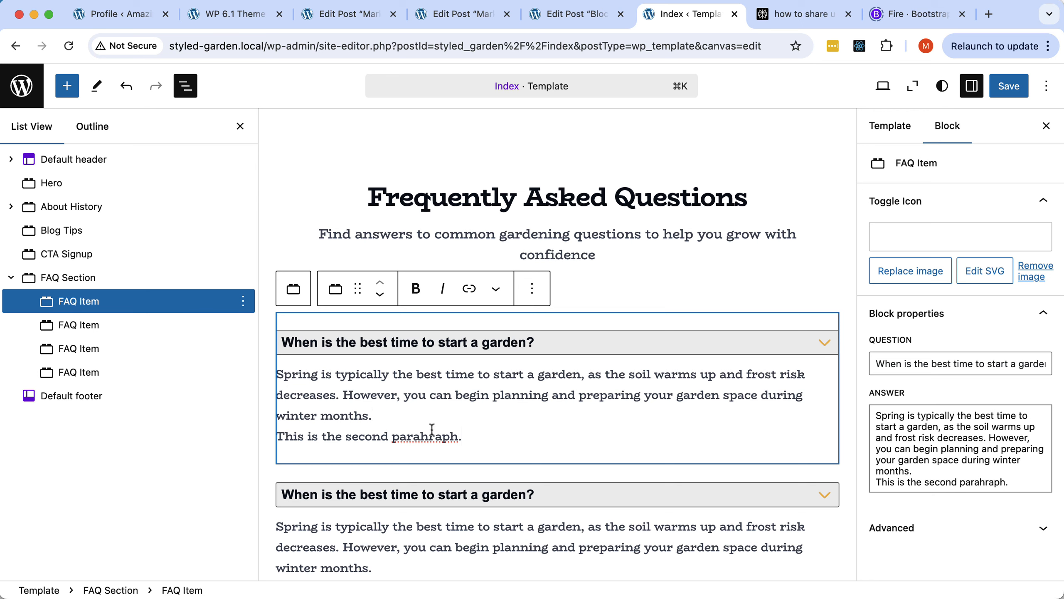
drag(465, 437, 276, 437)
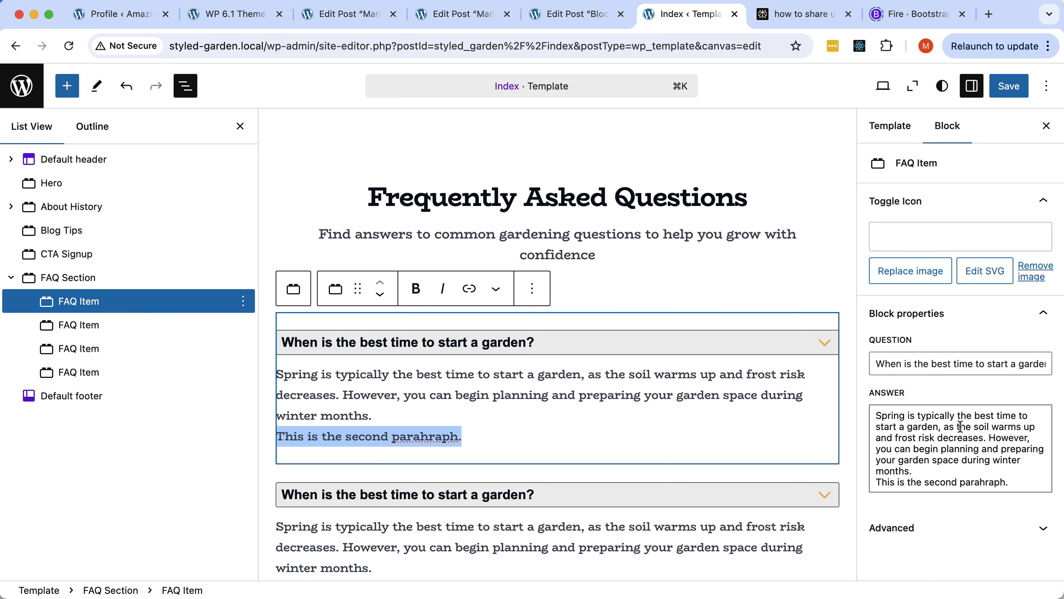
key(BackSpace)
key(BackSpace)
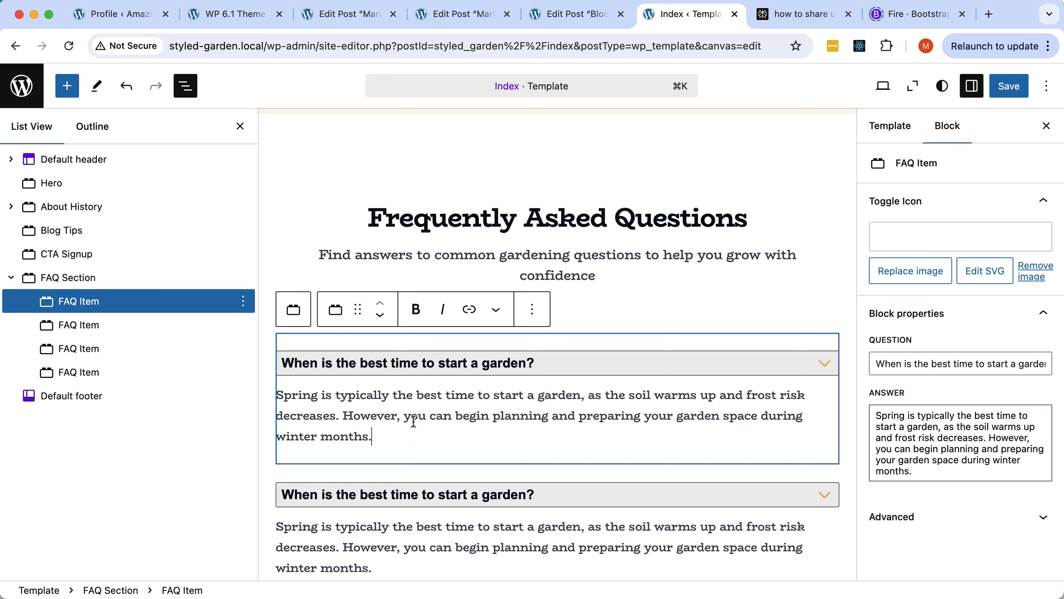
Save the updated Index template.
scroll(411, 422, down, 5)
scroll(410, 422, up, 4)
scroll(411, 421, down, 5)
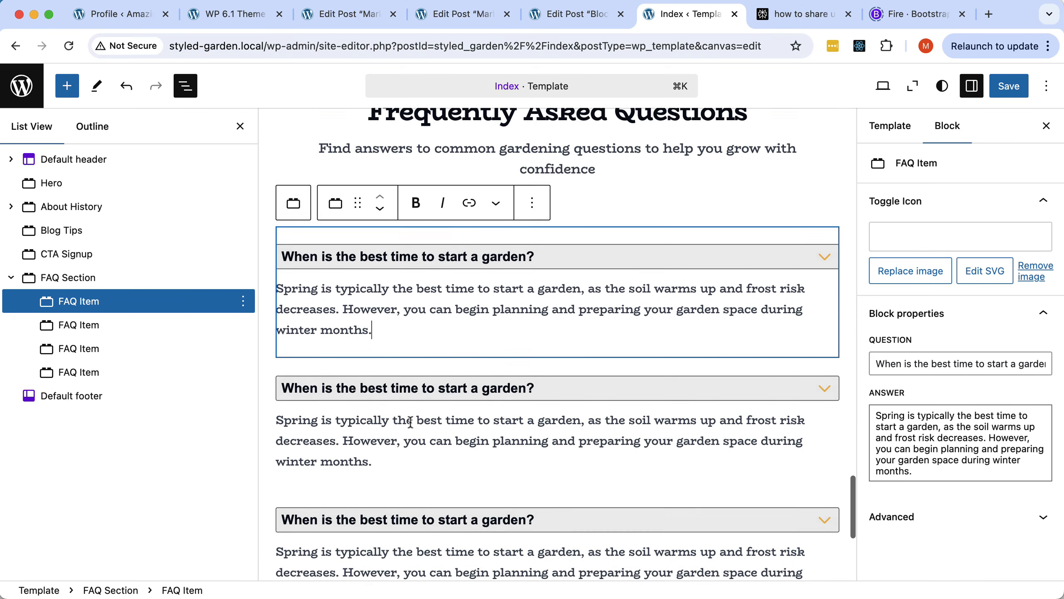
scroll(412, 423, up, 5)
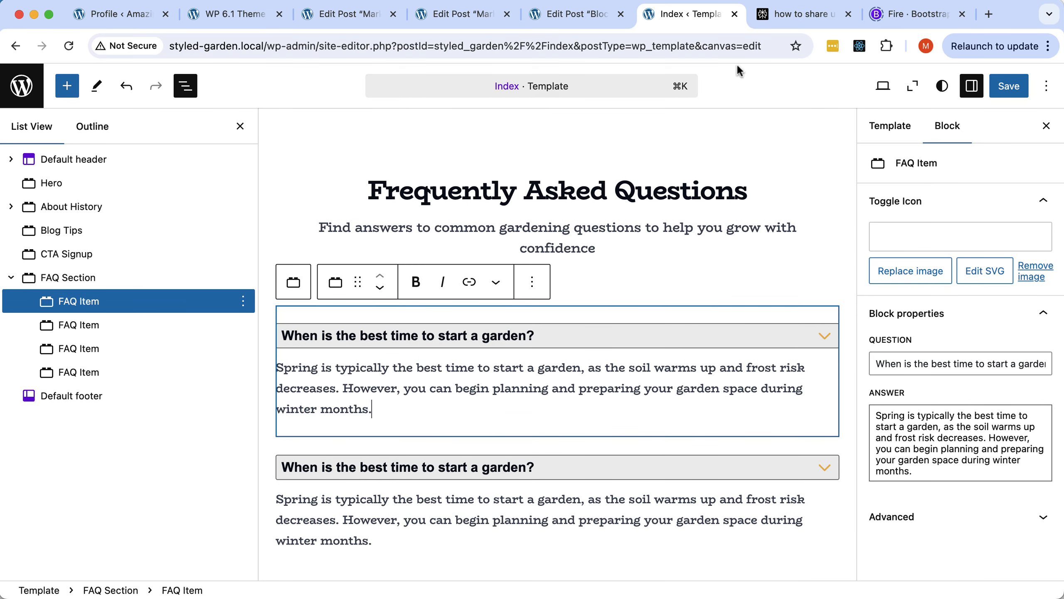
click(1015, 86)
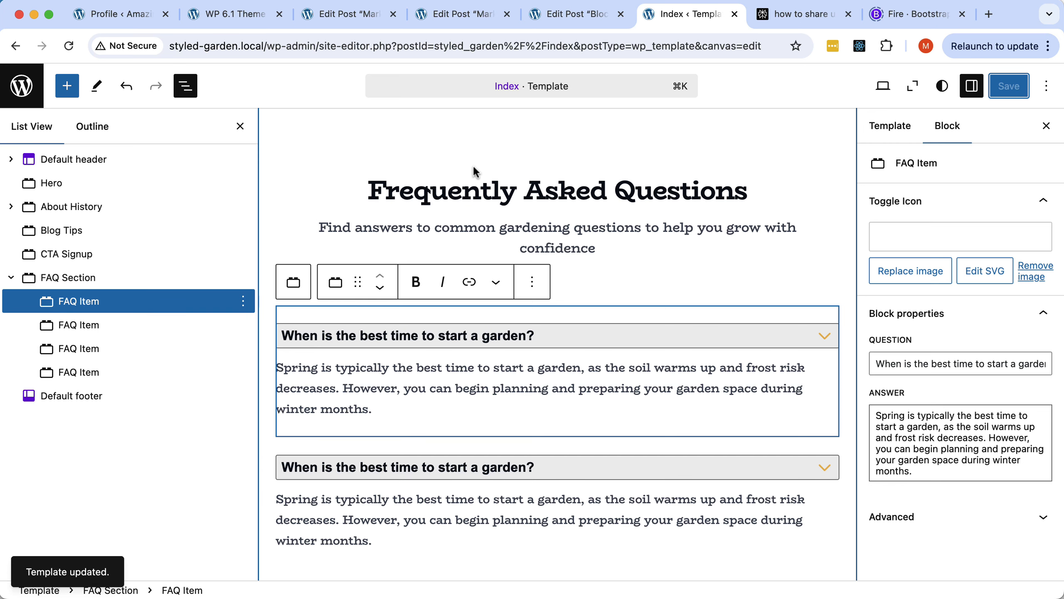
key(super+Tab)
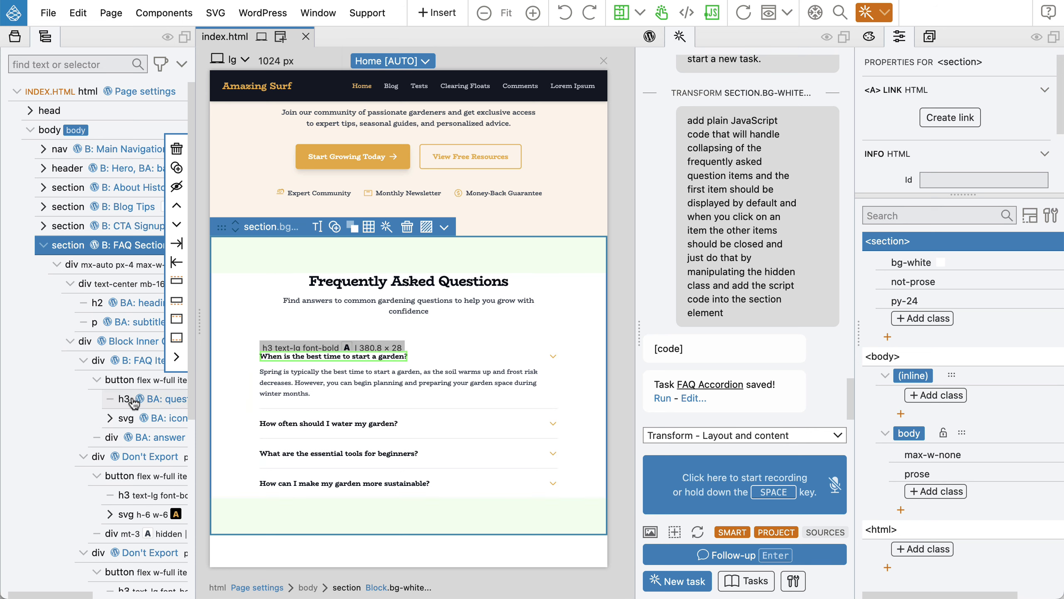
Replace the FAQ answer's Block Attributes - Smart action with Block Inner Content and save index.html.
click(145, 436)
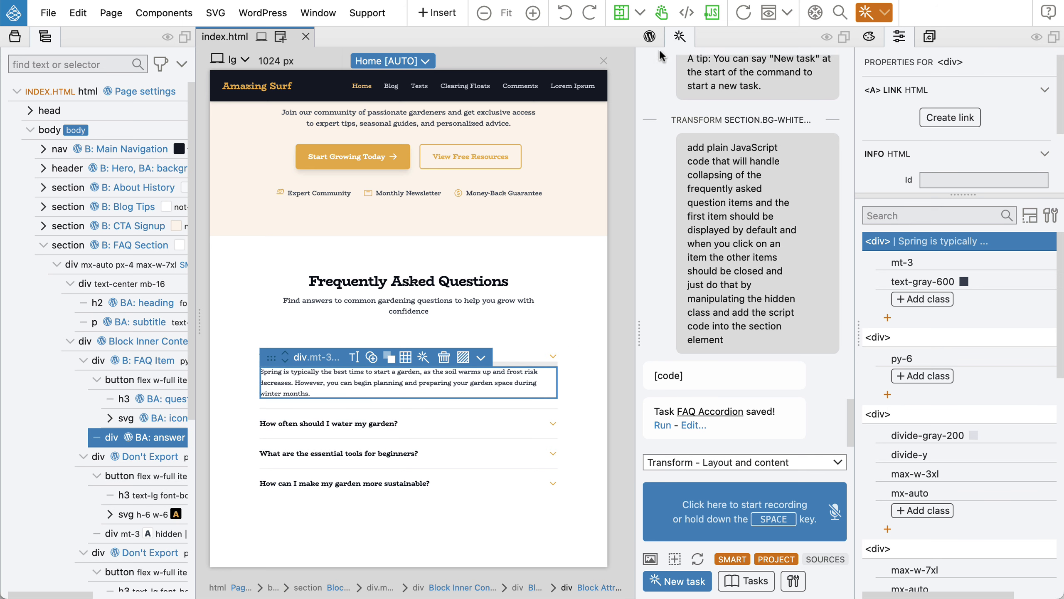
click(650, 36)
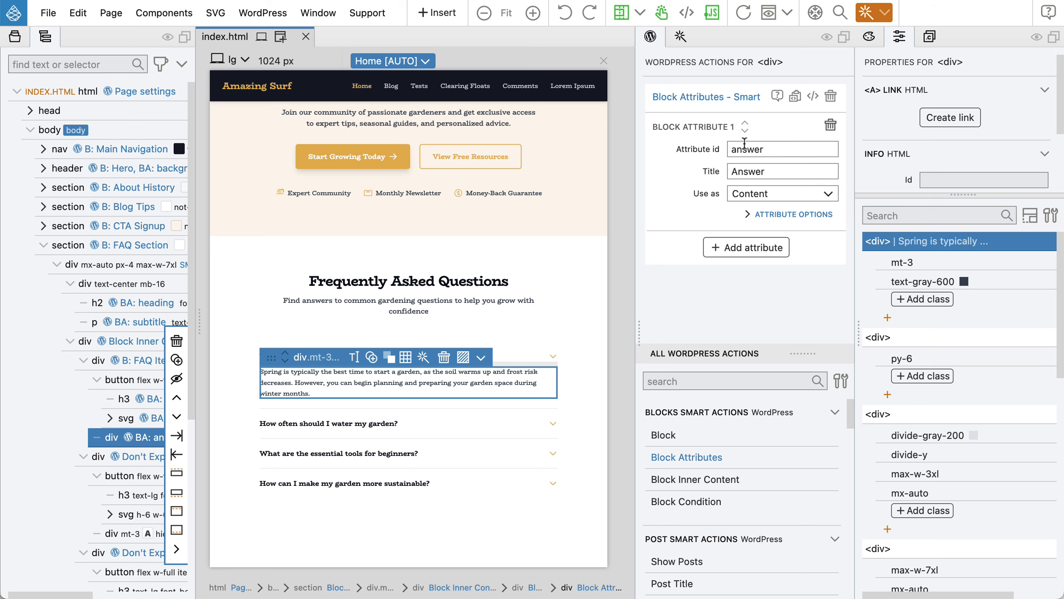
click(830, 96)
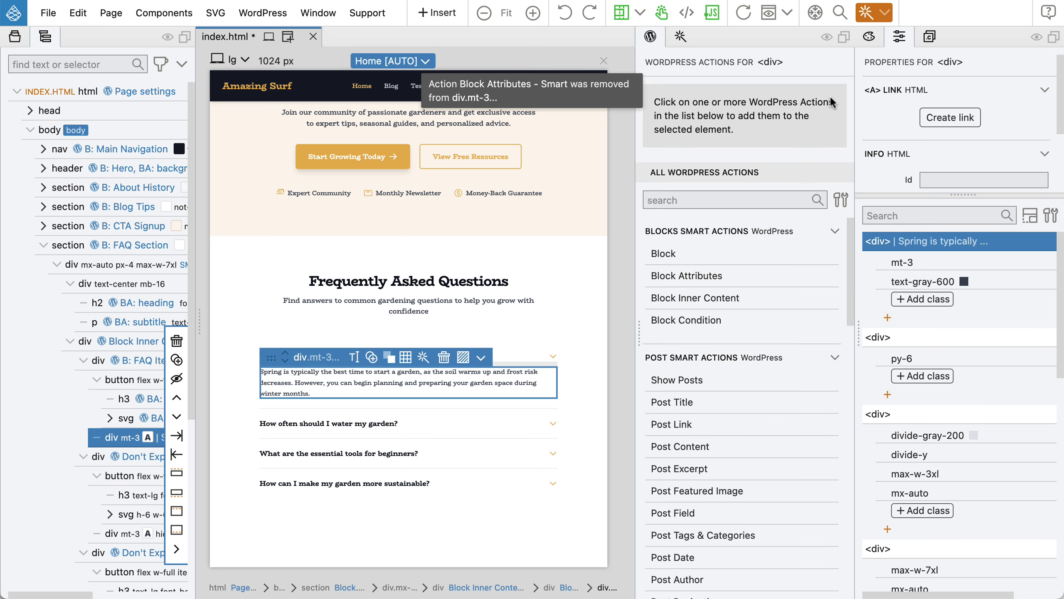
click(690, 299)
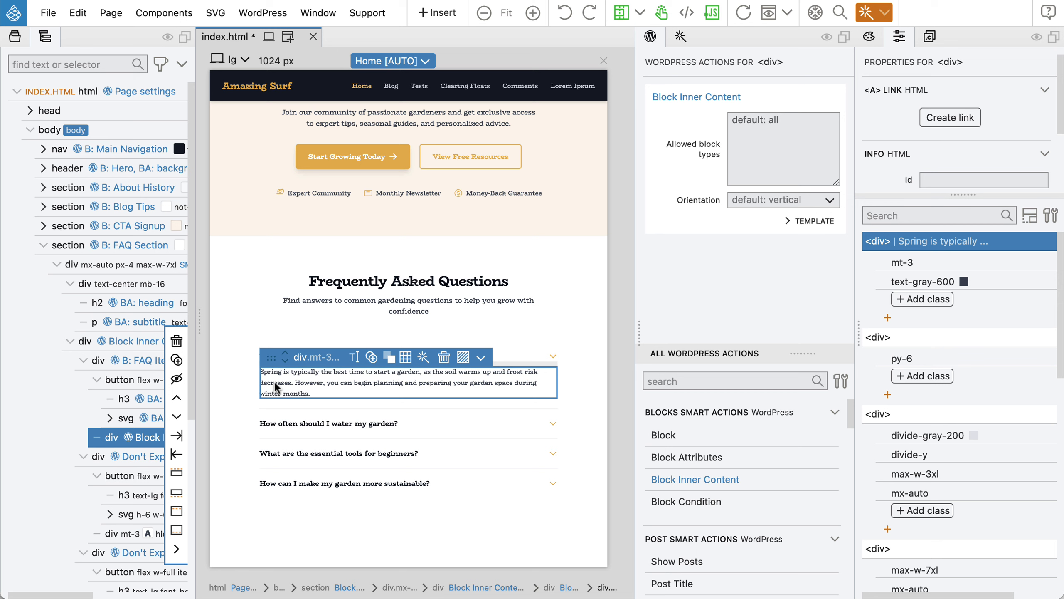
key(super+s)
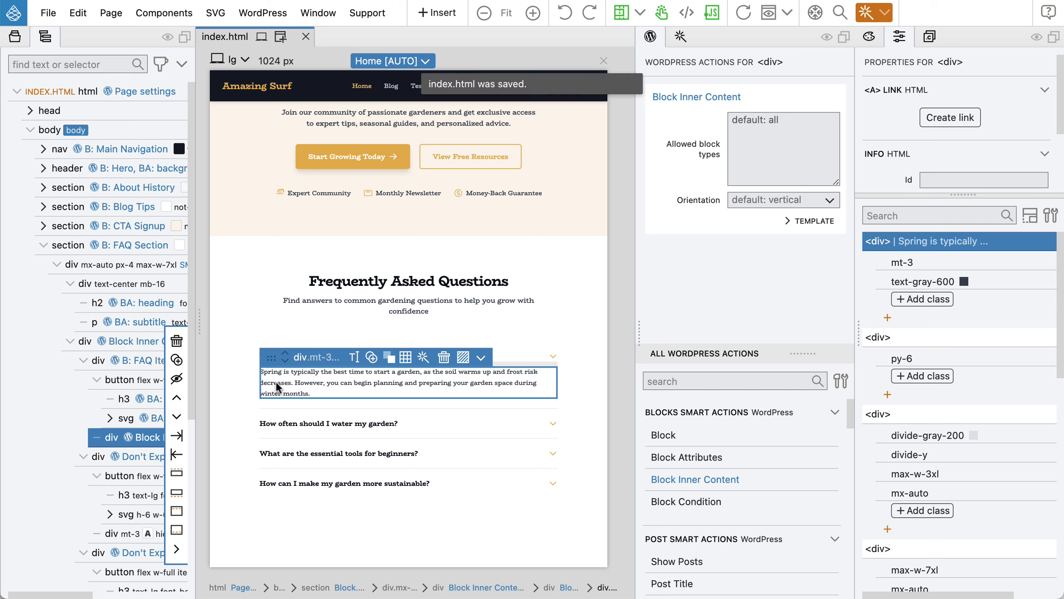
key(super+Tab)
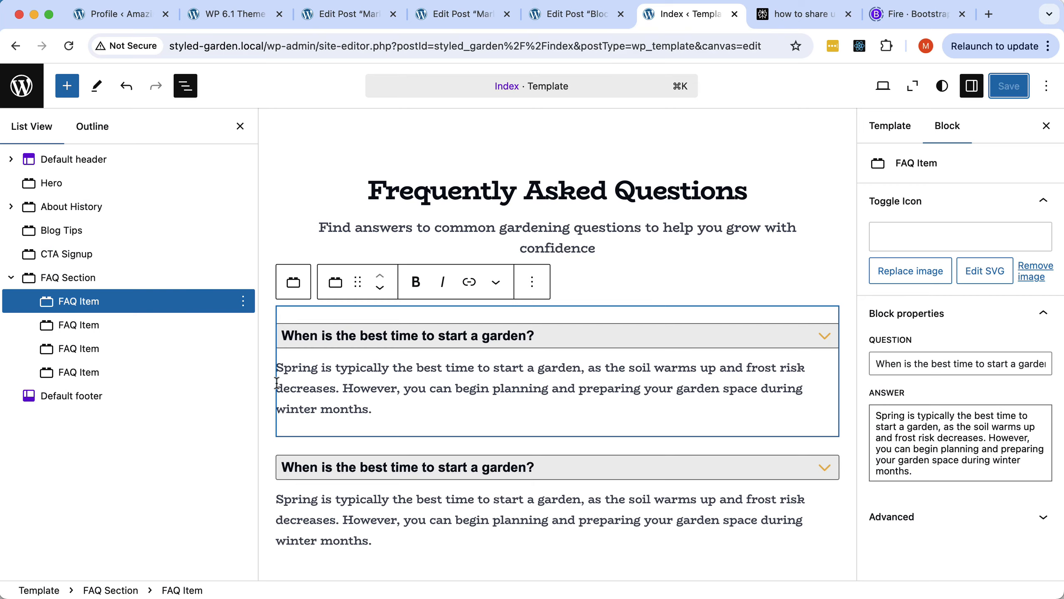
Reload the editor and type 'This is one line.' and 'This is the second line.' into the first FAQ answer.
click(67, 45)
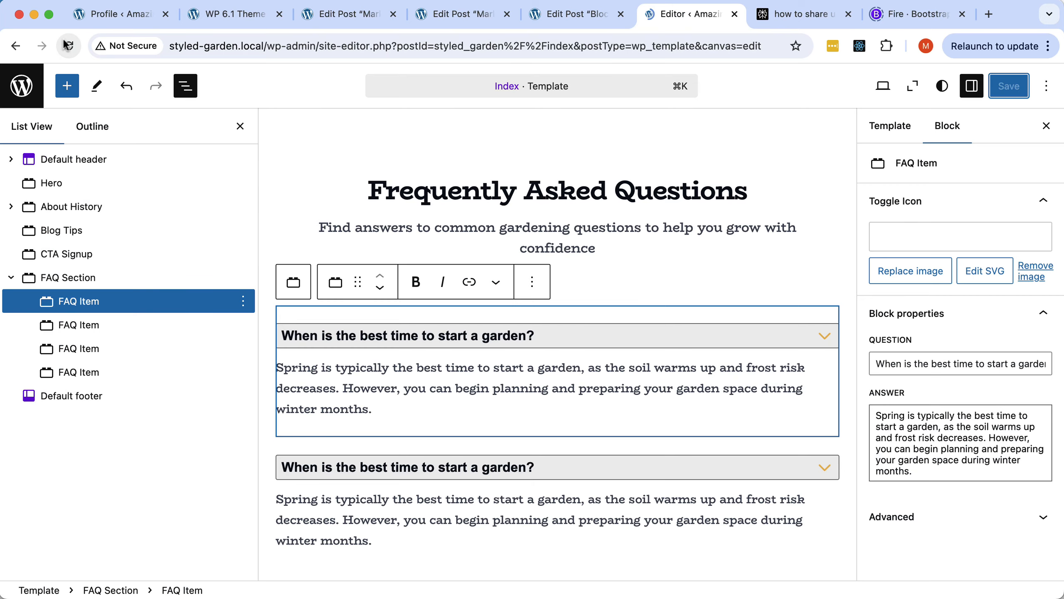
scroll(496, 366, down, 10)
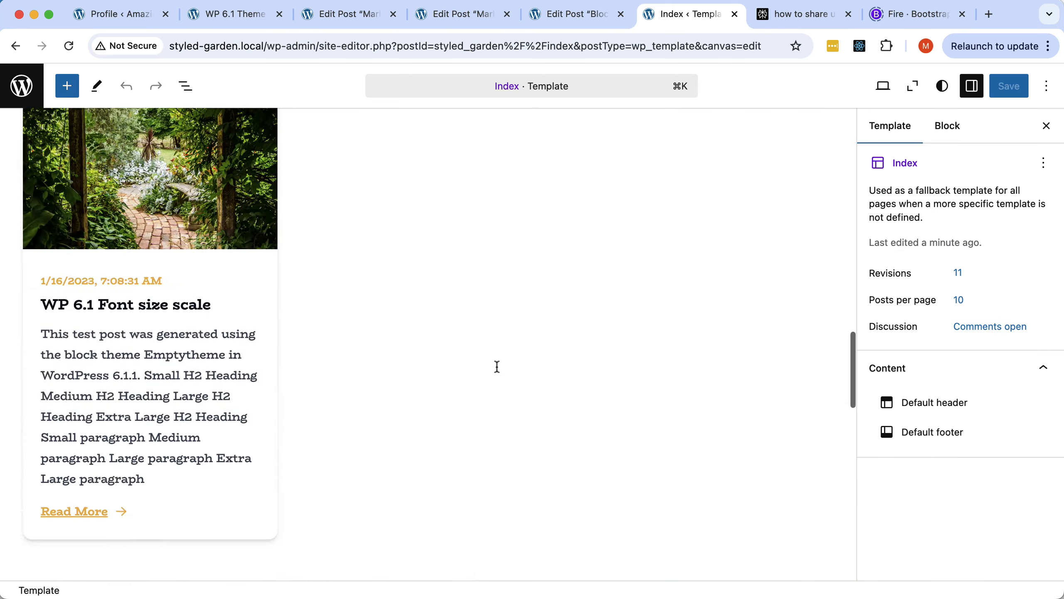
scroll(496, 366, down, 15)
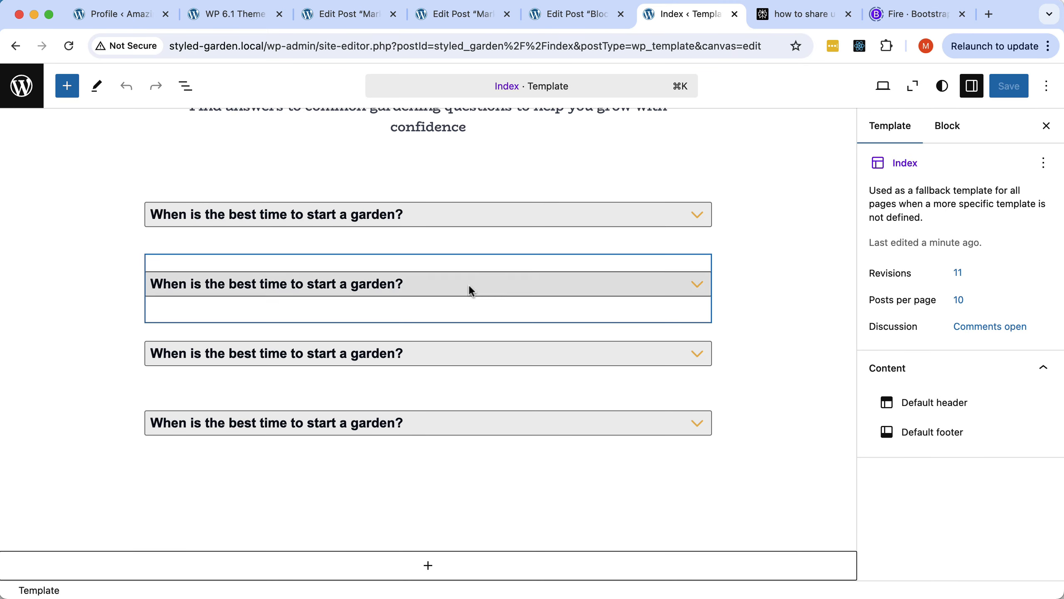
click(457, 237)
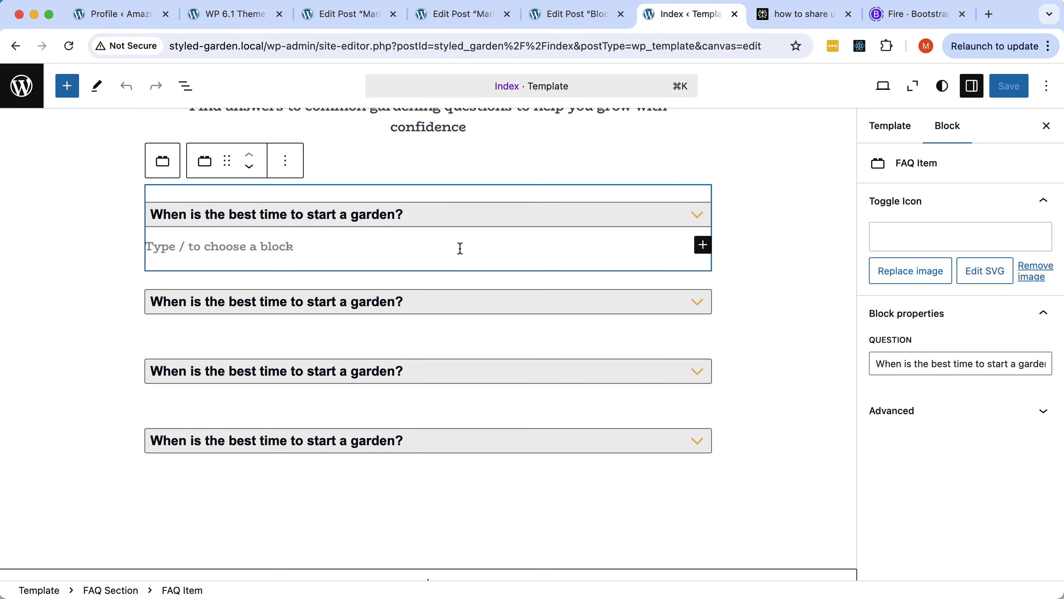
click(330, 245)
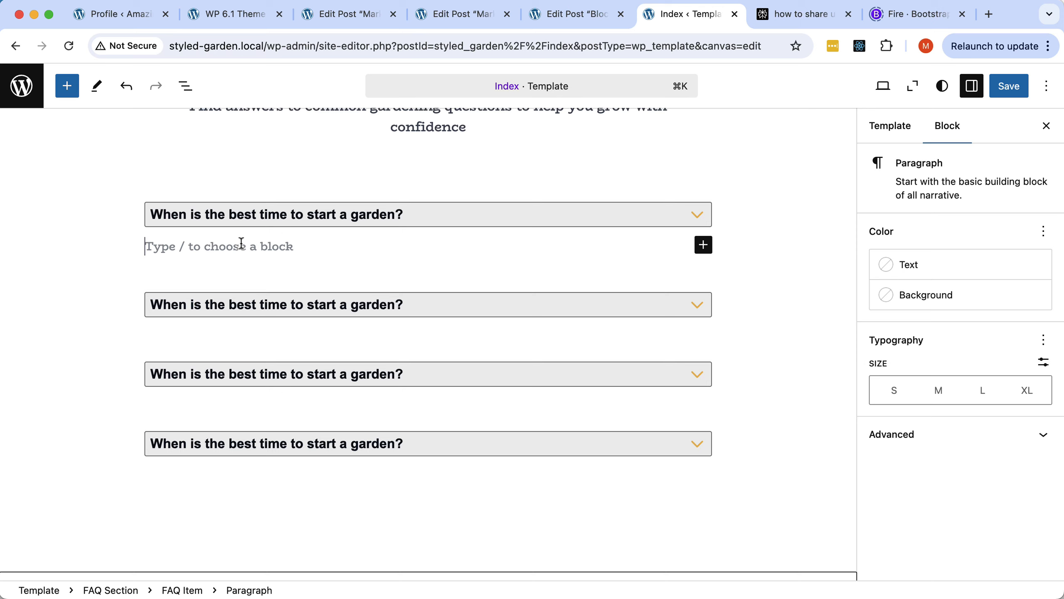
text(This ia o)
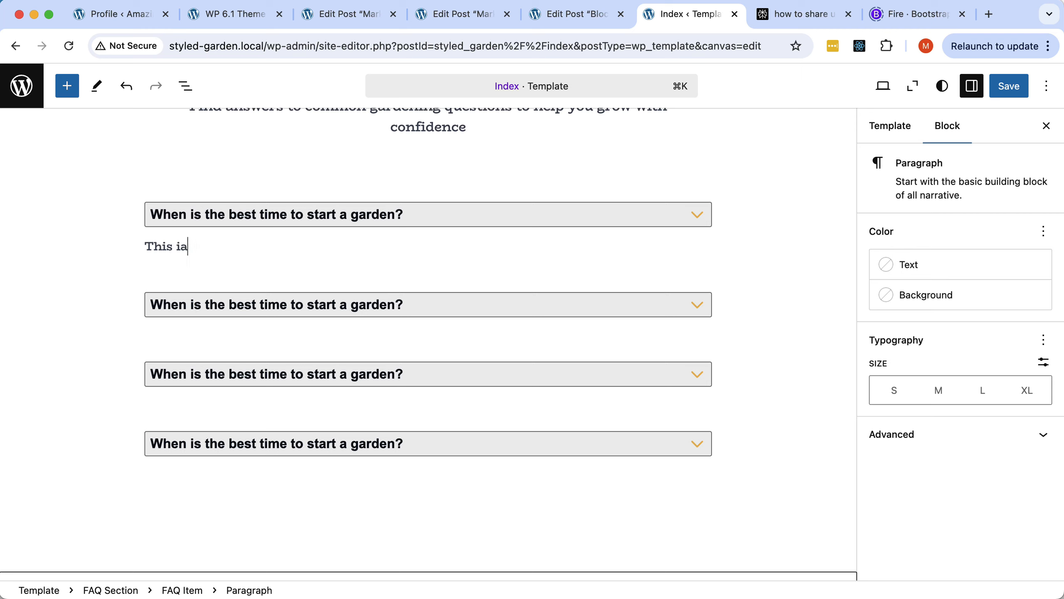
key(BackSpace)
key(BackSpace)
key(BackSpace)
text(s one line.)
key(Return)
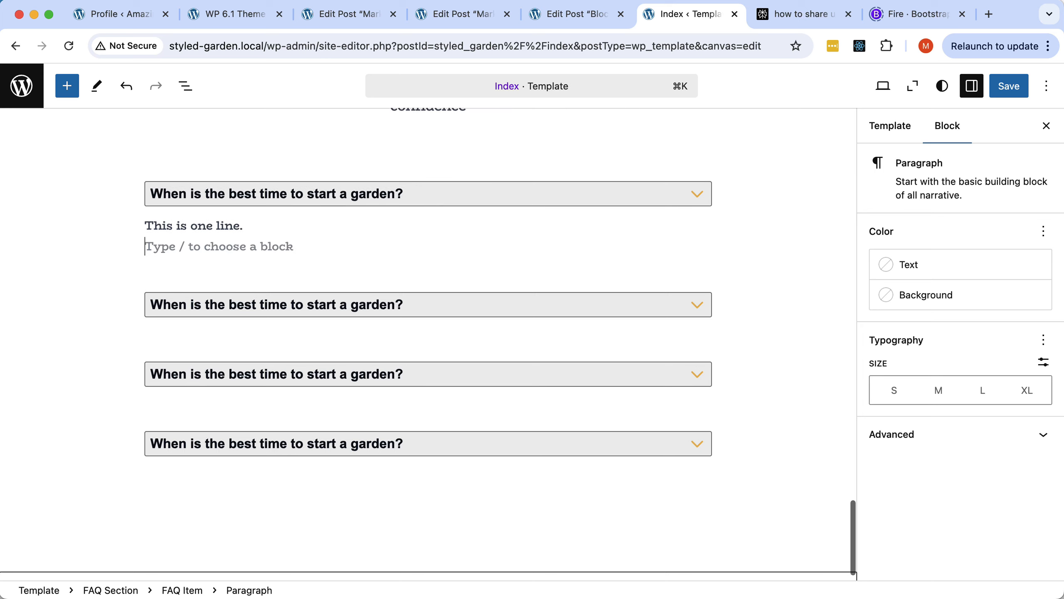
text(Thi)
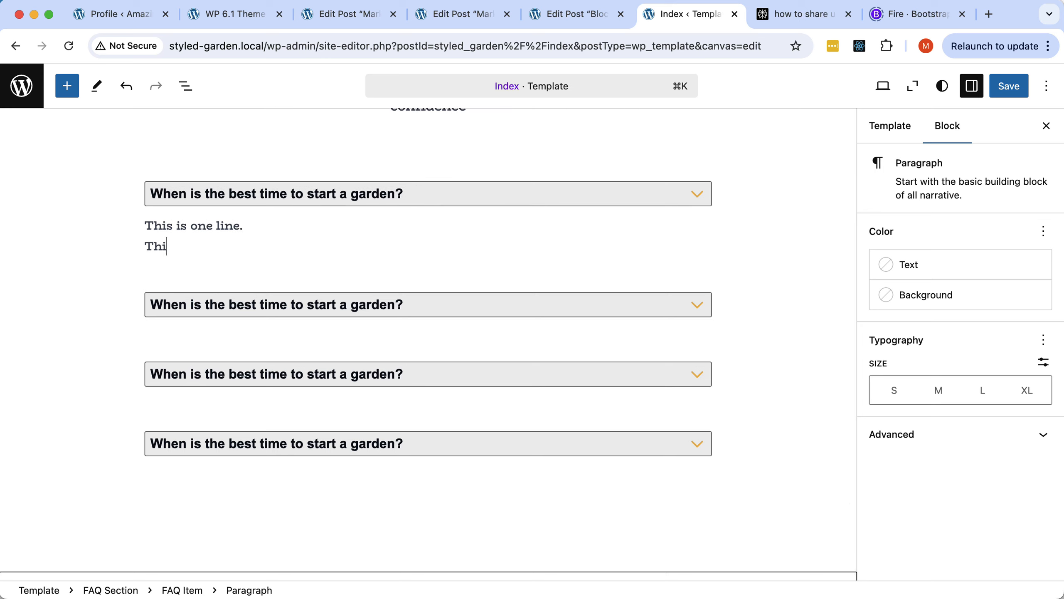
text(s is the second line.)
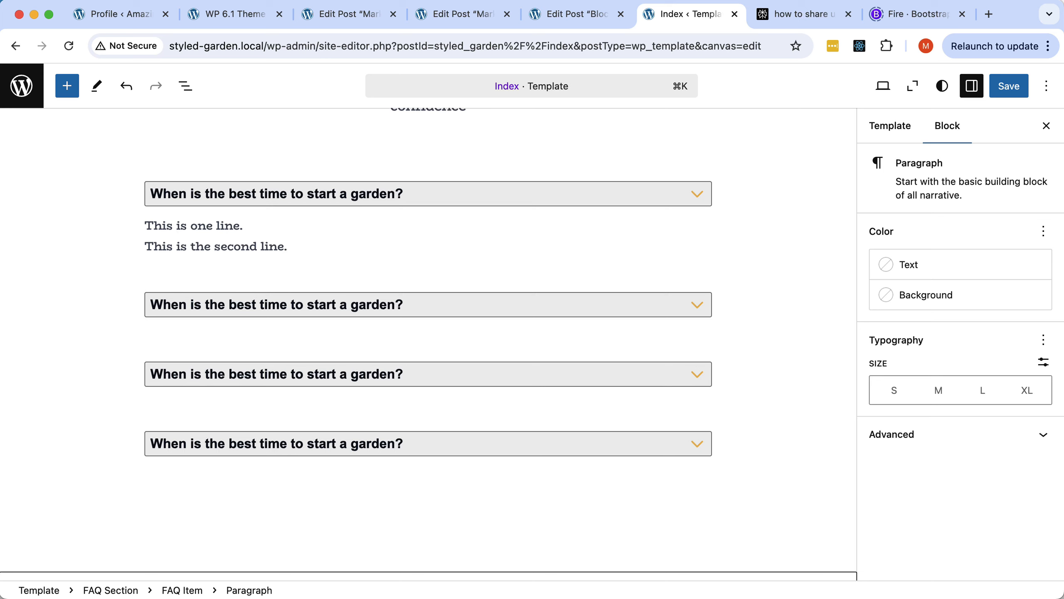
Add a list of Item 1, Item 2 and Item 3 below them and save the template.
key(Return)
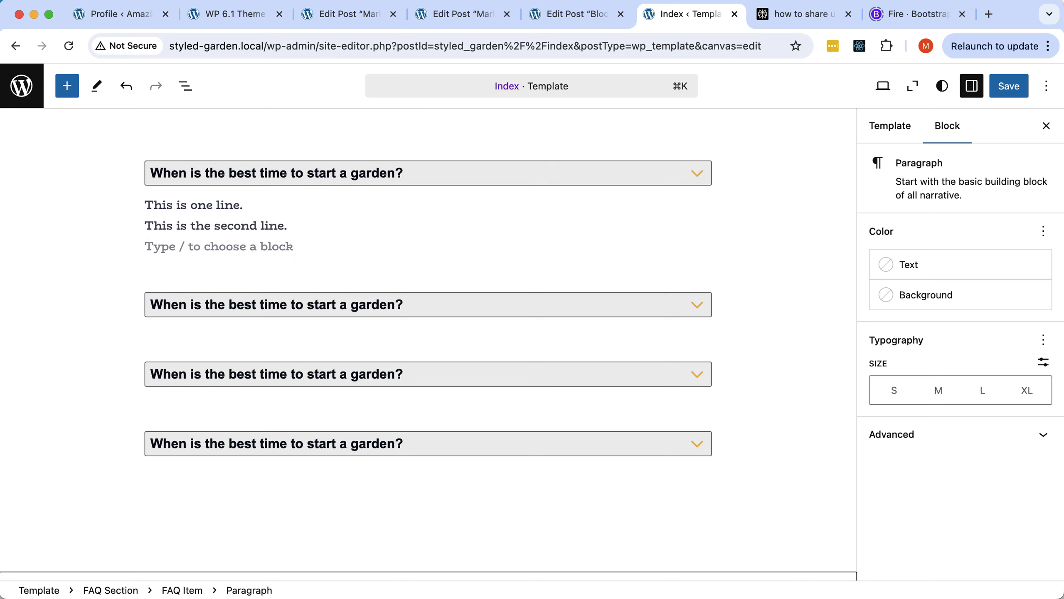
text(/li)
key(Return)
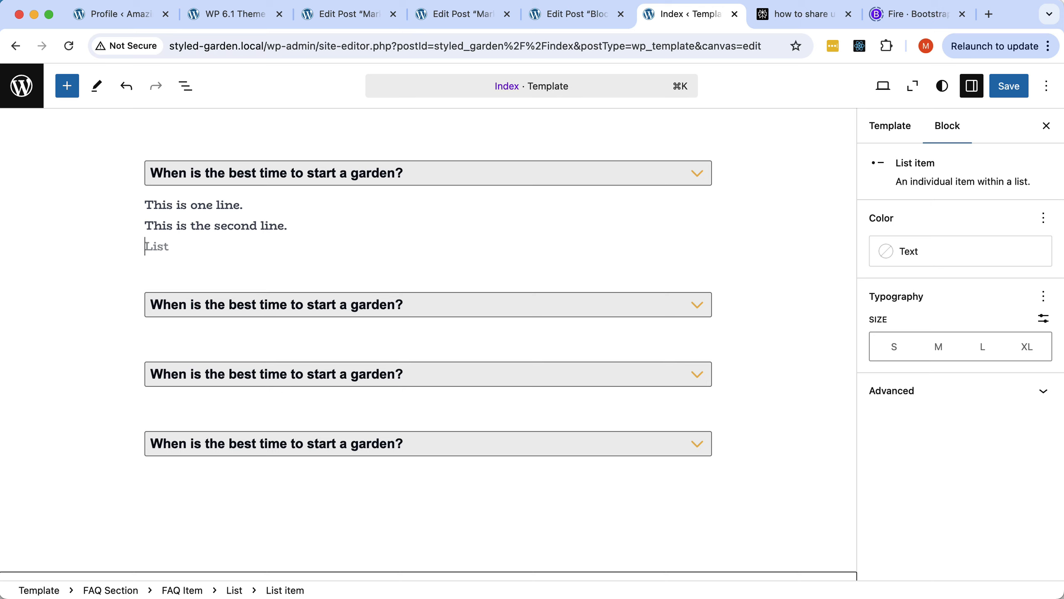
text(Item 1)
key(Return)
text(Item 2)
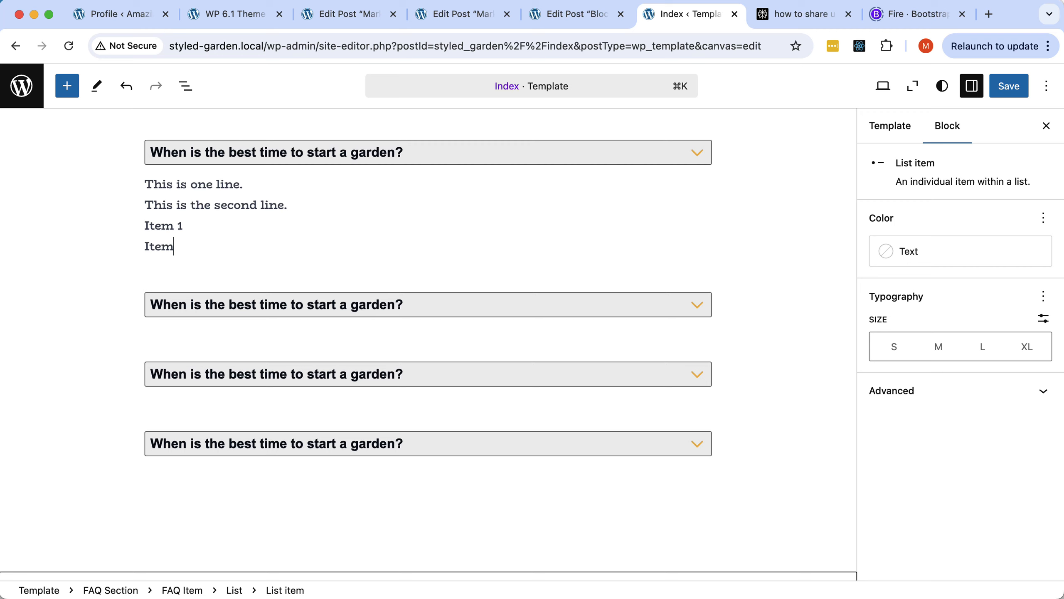
key(Return)
text(Item 3)
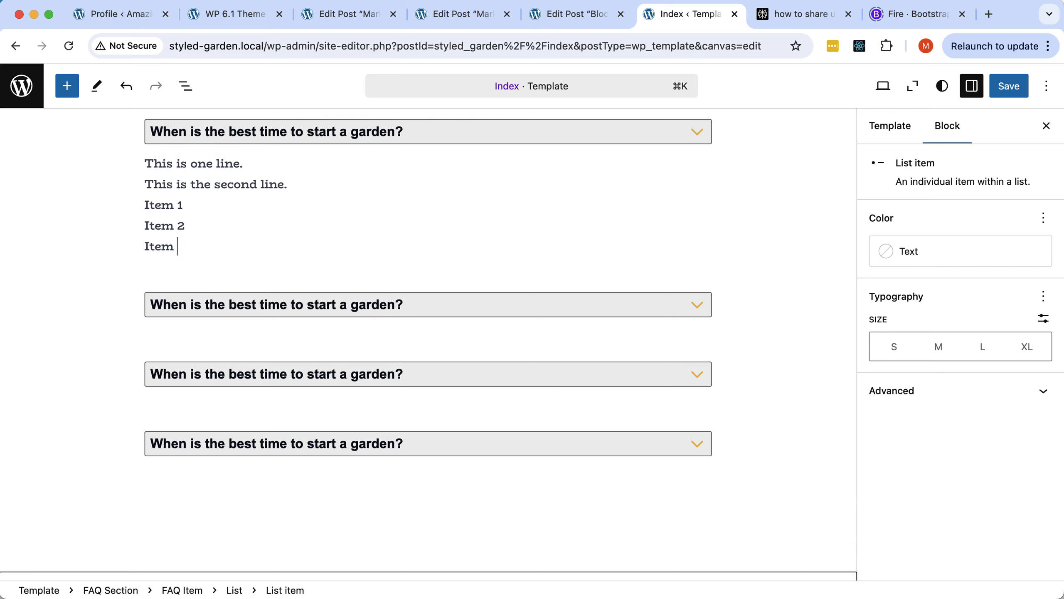
key(Return)
key(BackSpace)
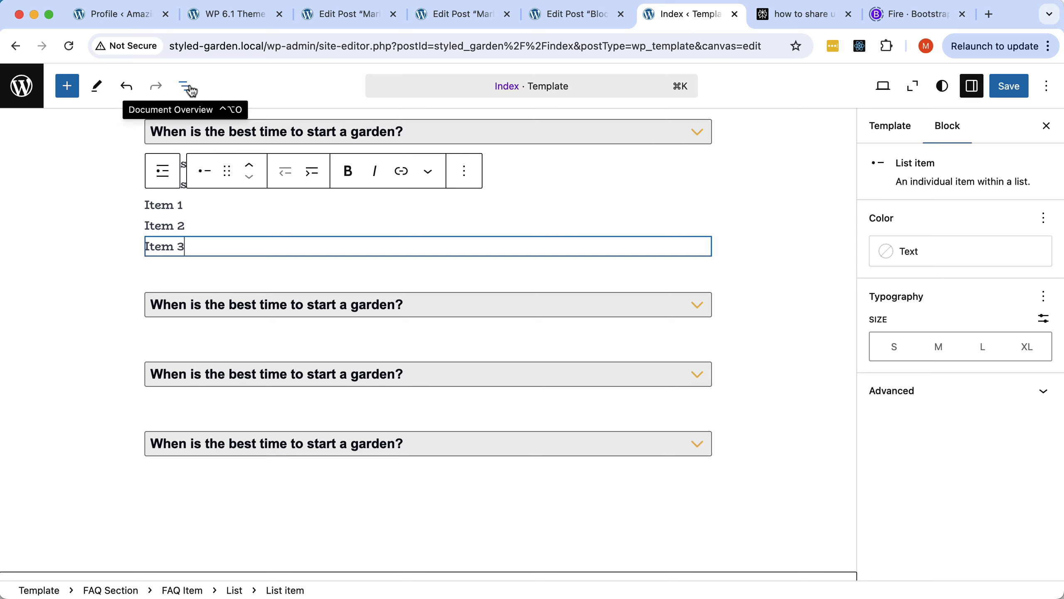
click(1018, 92)
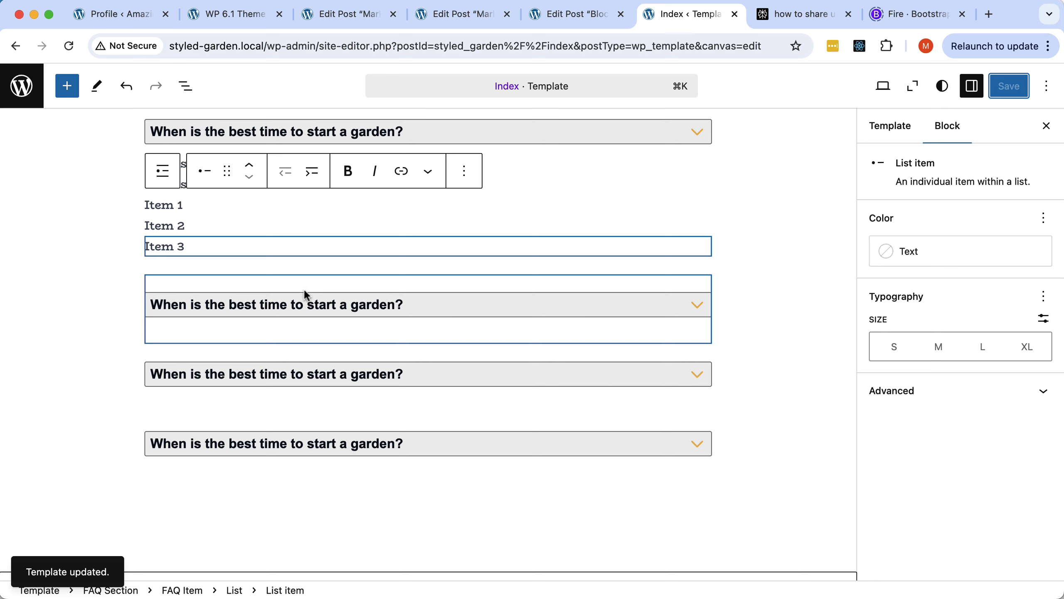
key(super+Tab)
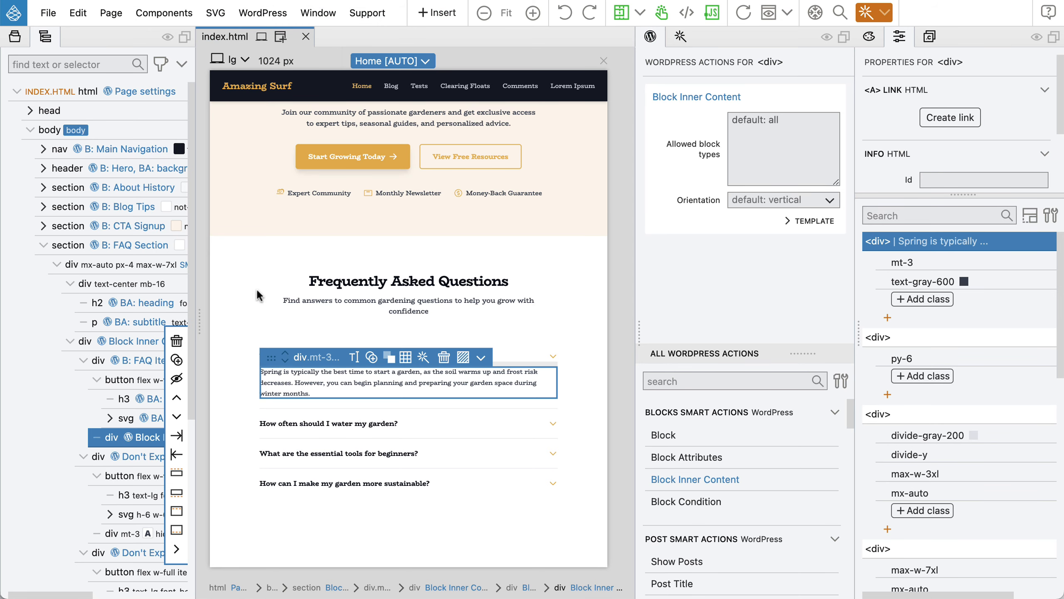
Remove not-prose from the FAQ section and add it to the heading and subtitle wrapper.
click(77, 249)
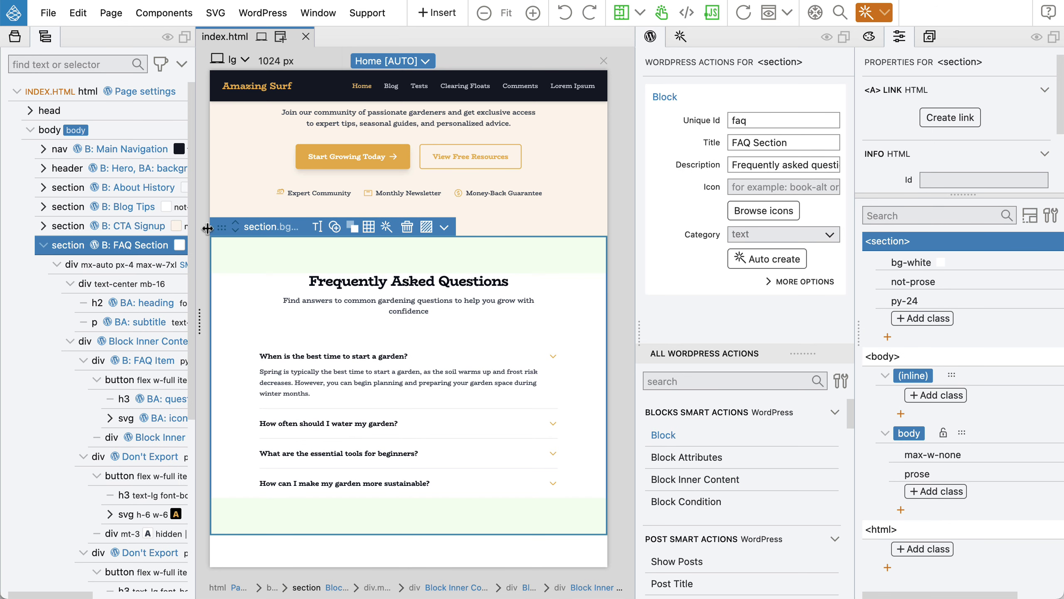
click(883, 280)
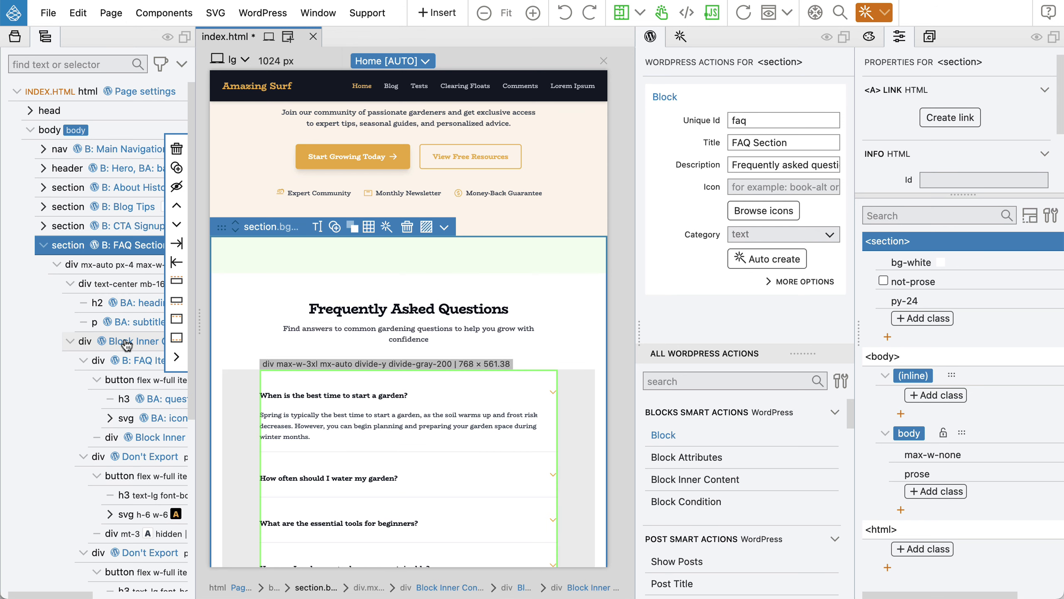
click(129, 284)
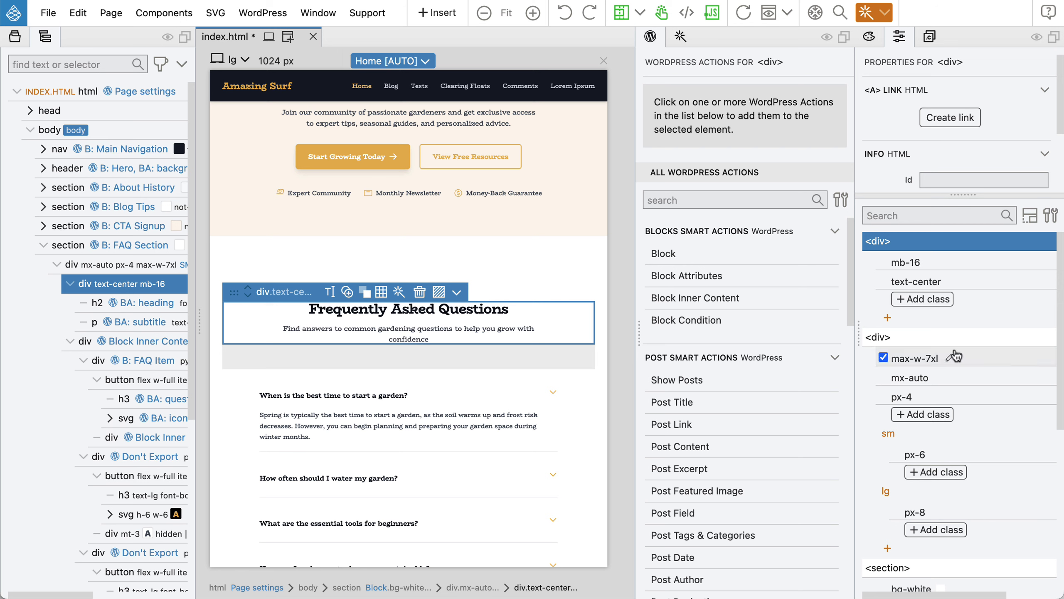
click(932, 306)
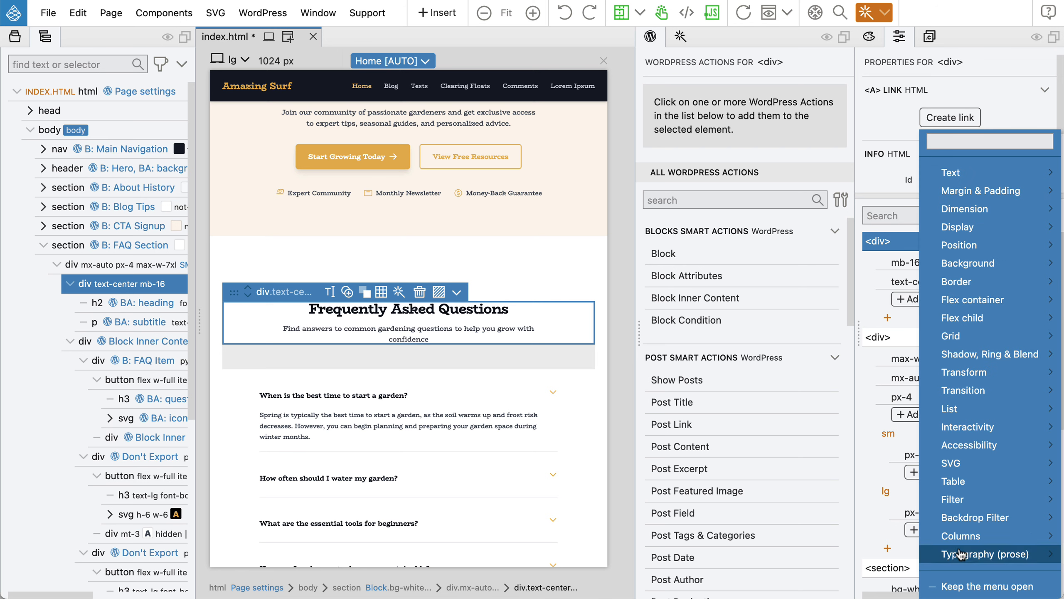
mouse_move(964, 554)
mouse_move(849, 552)
mouse_move(846, 586)
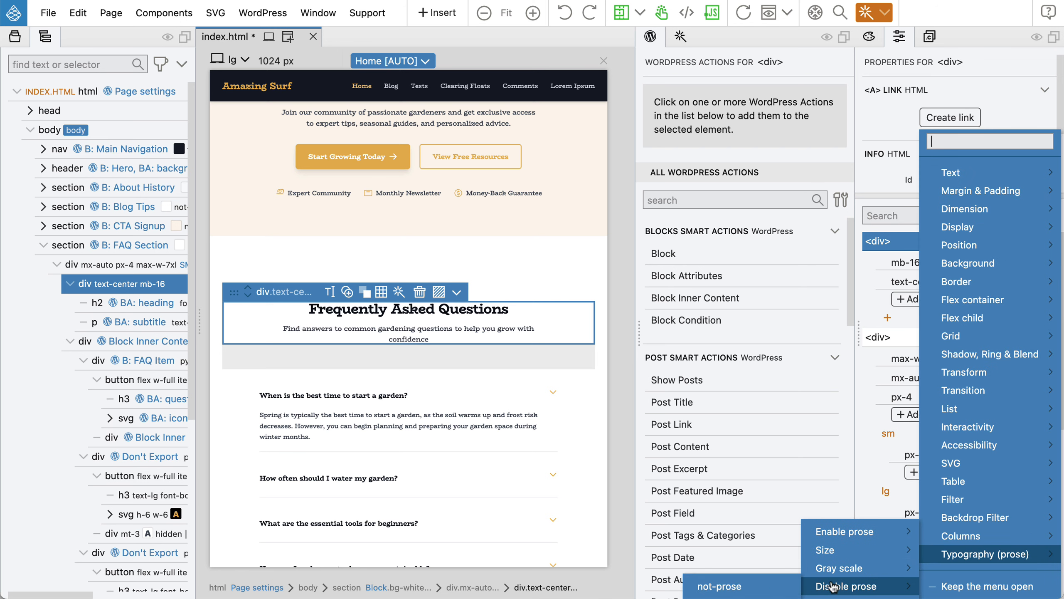
click(752, 589)
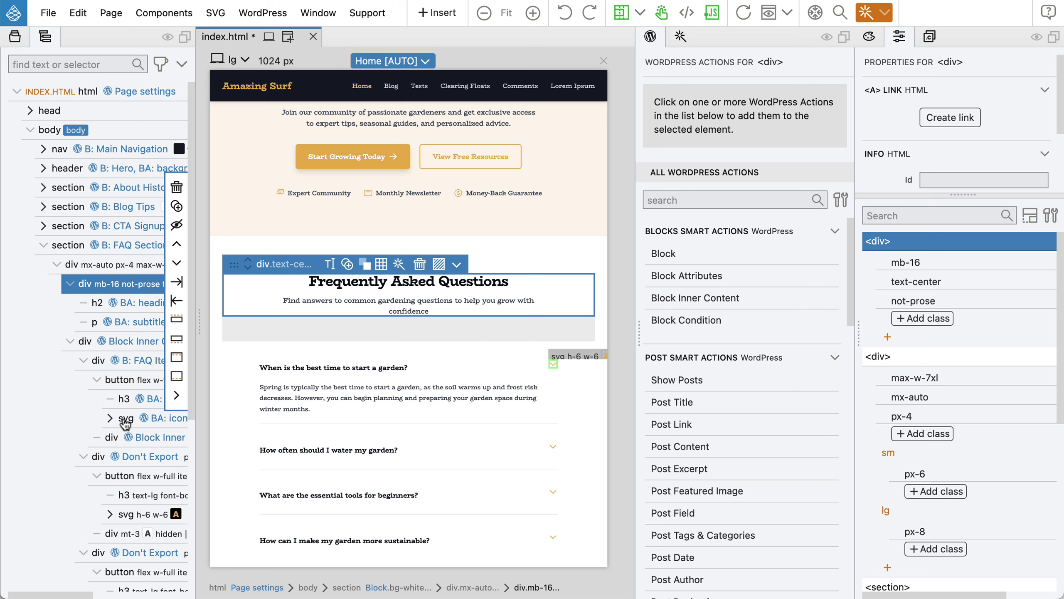
Add the not-prose class to the first FAQ question button.
click(129, 380)
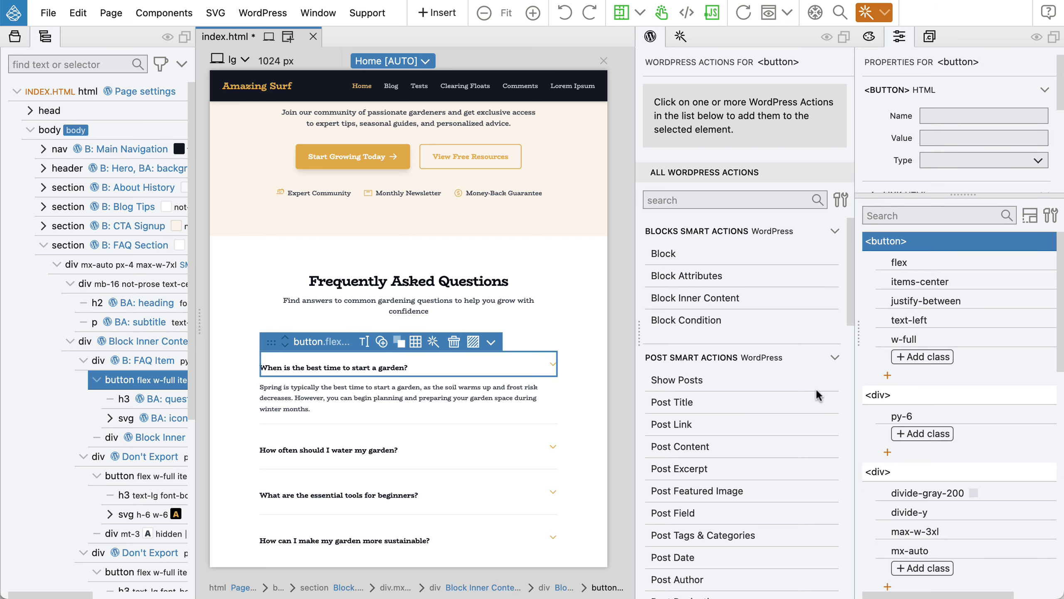
click(933, 357)
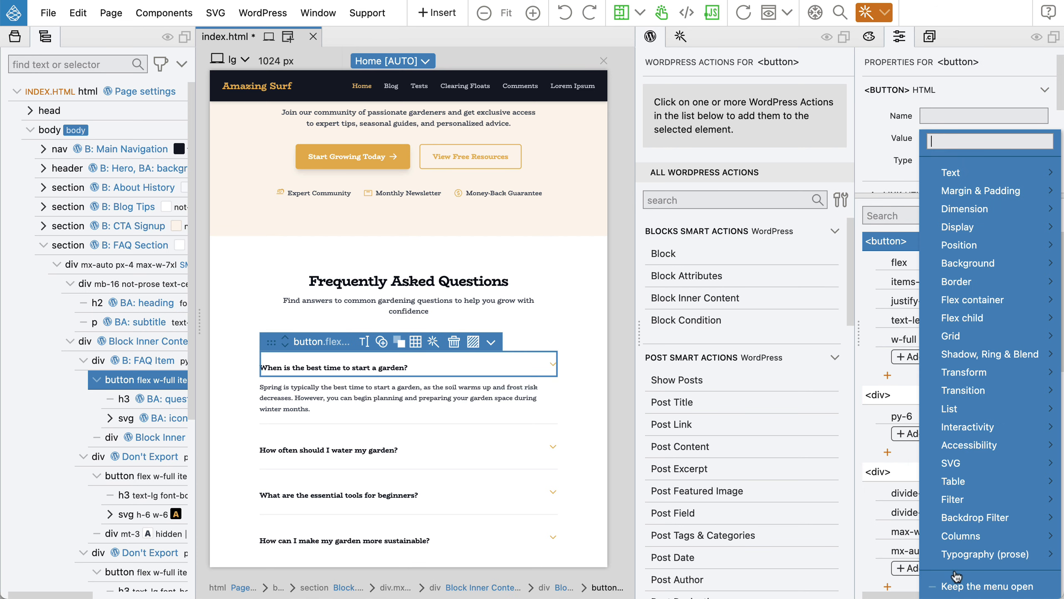
mouse_move(976, 553)
mouse_move(842, 586)
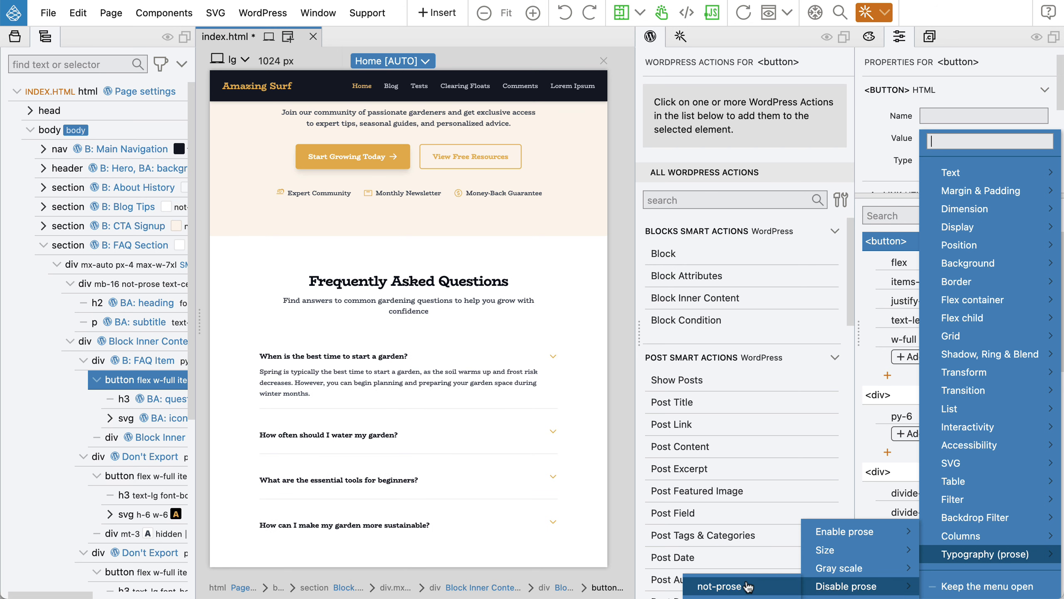
click(720, 586)
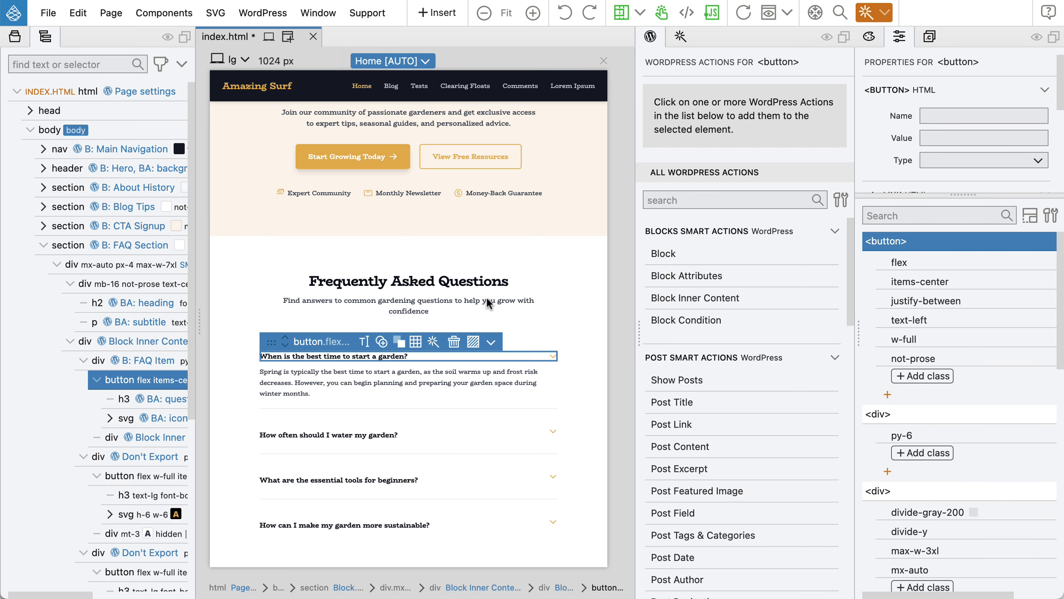
Add not-prose to the other three question buttons, then save and export the theme.
scroll(486, 296, down, 2)
click(131, 483)
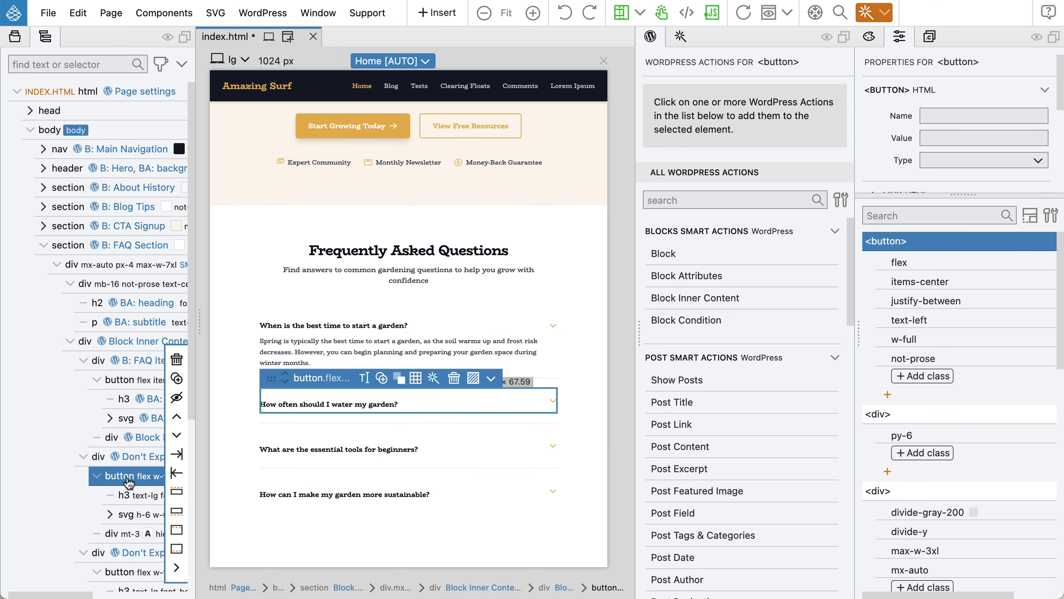
scroll(131, 478, down, 8)
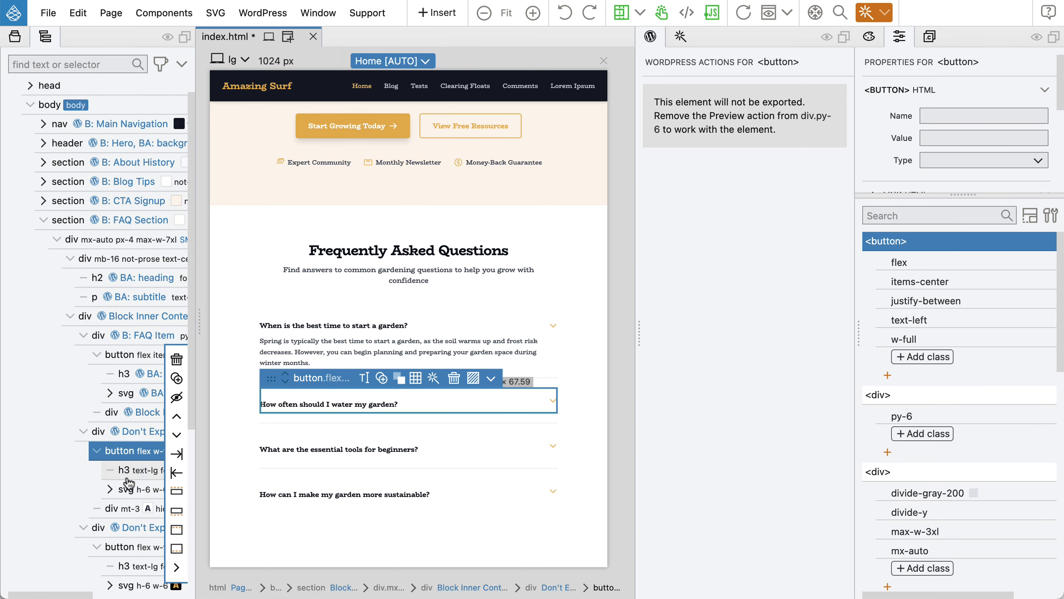
shift+click(126, 363)
shift+click(124, 460)
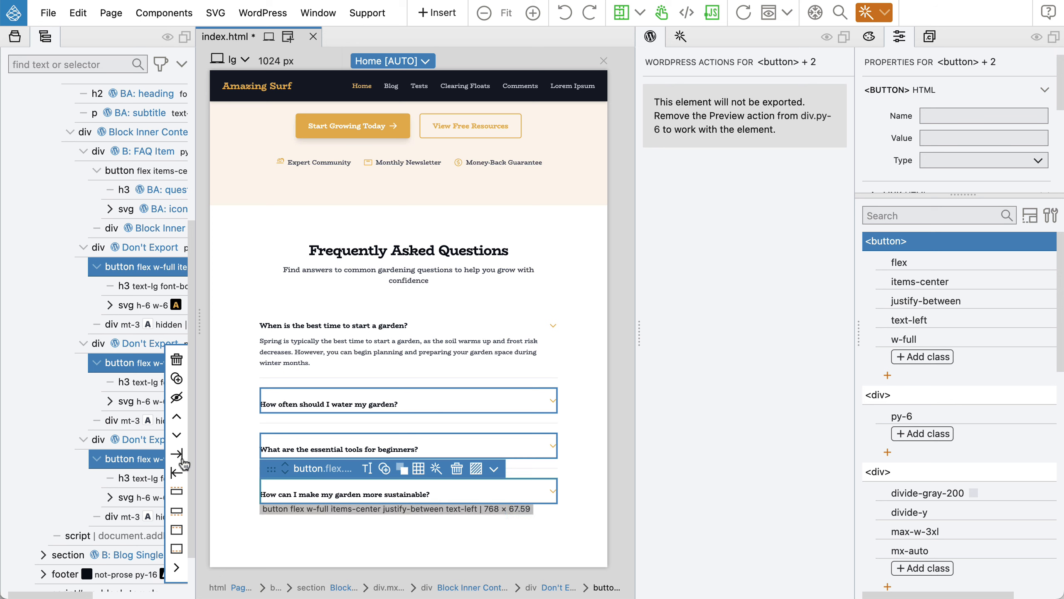
click(914, 357)
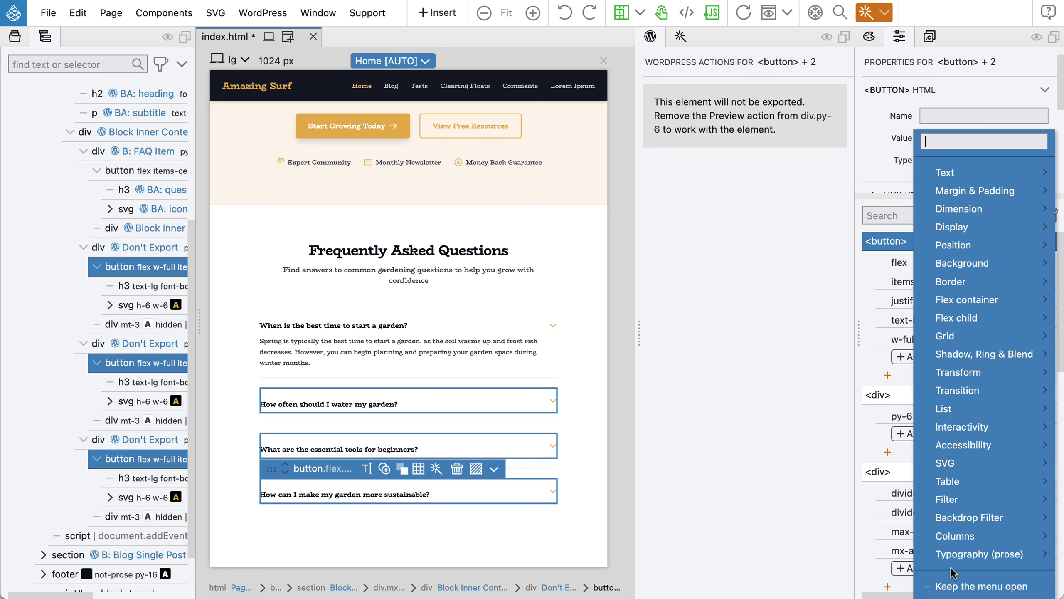
mouse_move(963, 554)
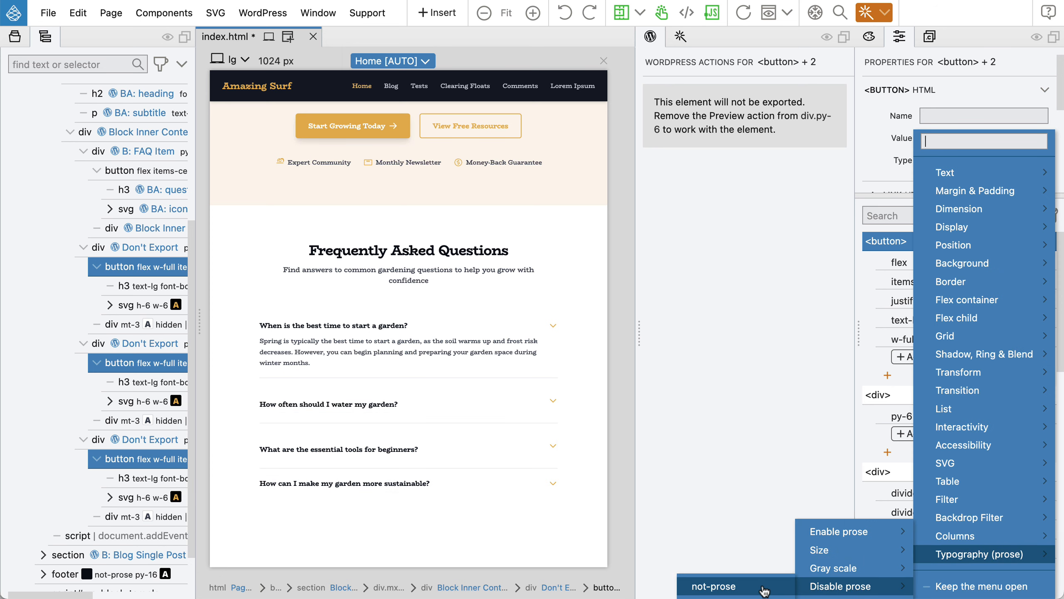
click(760, 587)
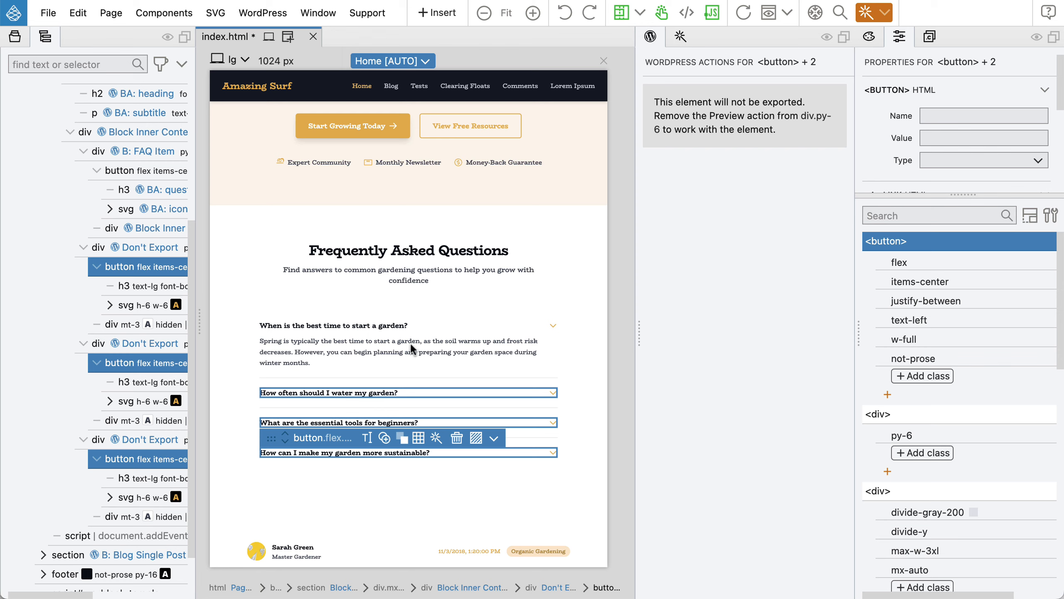
key(super+s)
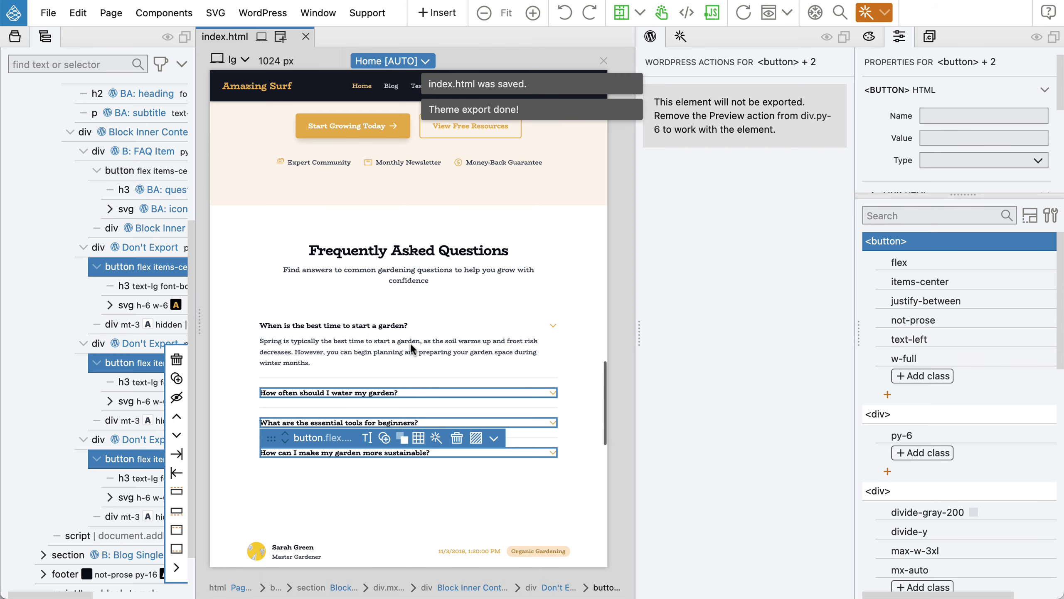
key(super+Tab)
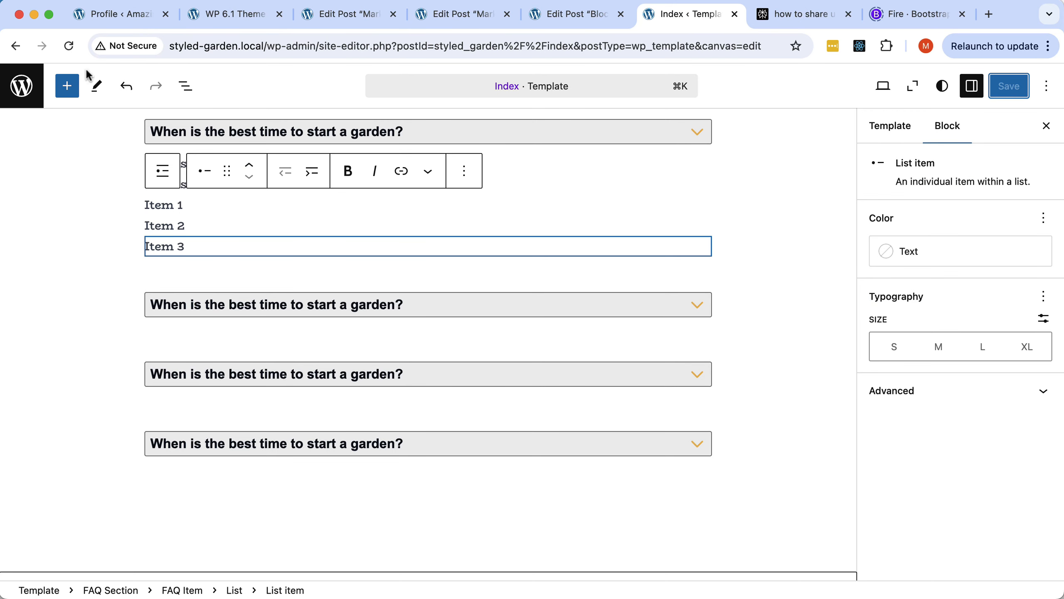
Reload the site editor and scroll to the first FAQ answer's two lines and bulleted list.
click(69, 46)
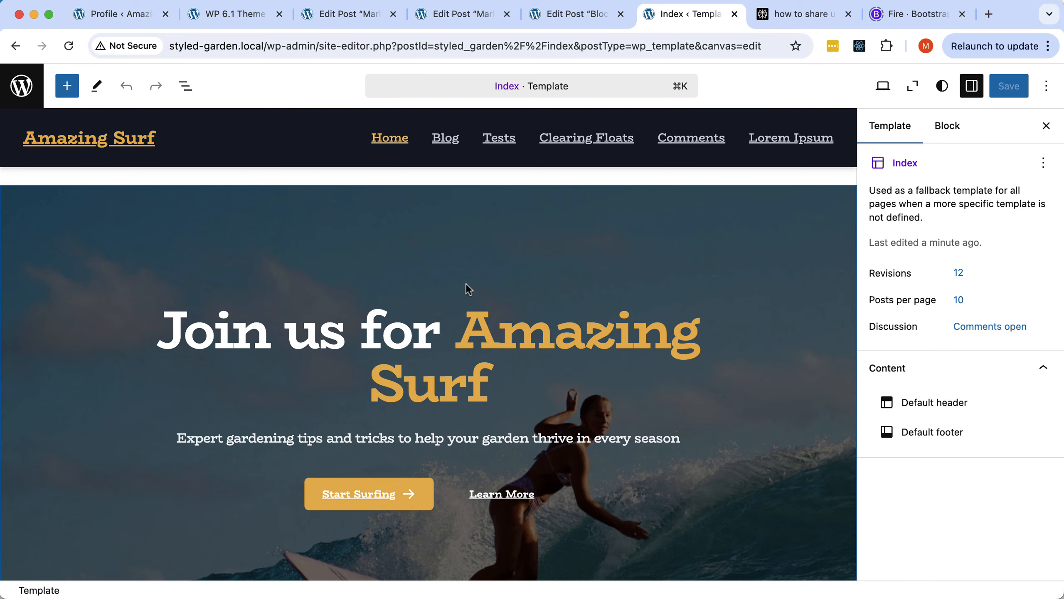
scroll(465, 283, down, 5)
scroll(467, 285, down, 15)
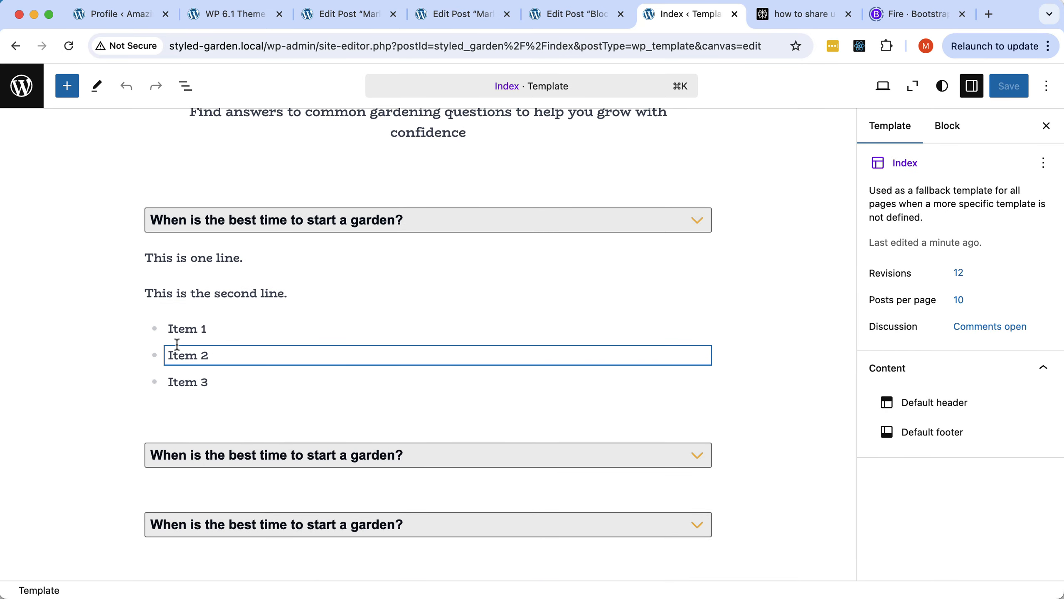
mouse_move(292, 307)
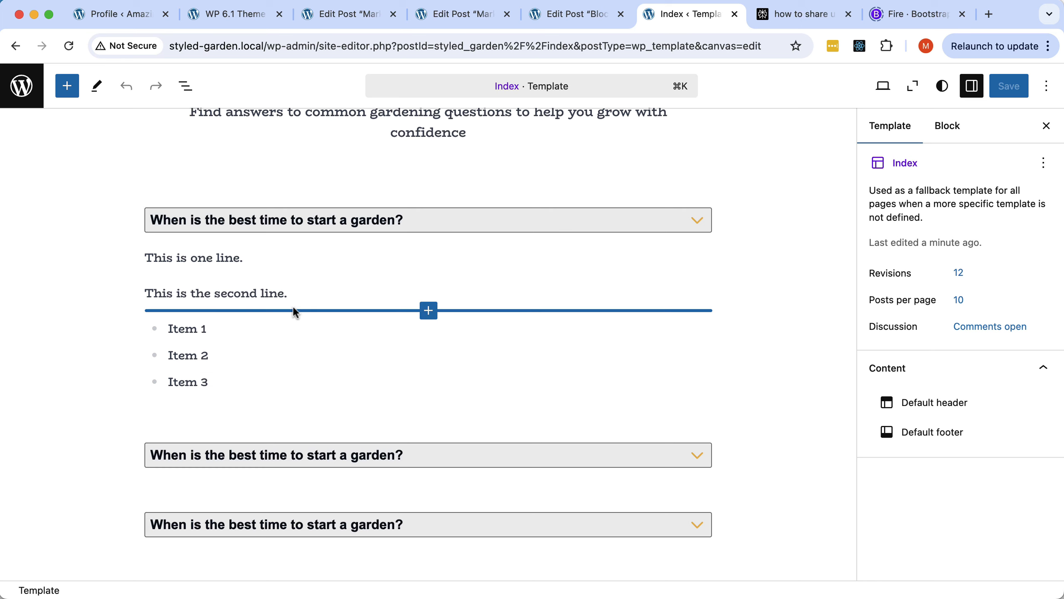
scroll(589, 226, down, 5)
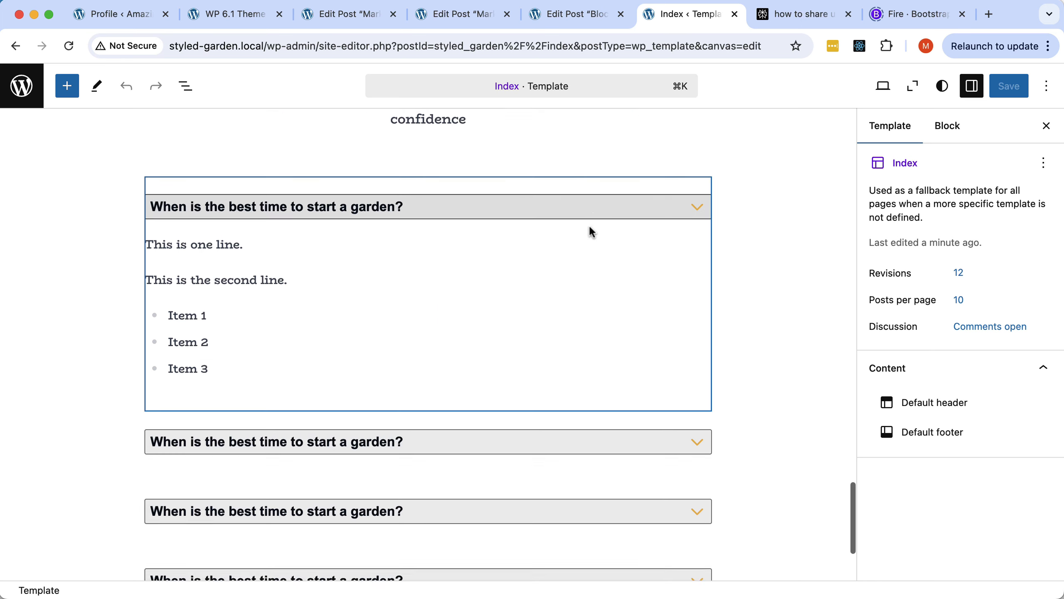
scroll(588, 227, up, 5)
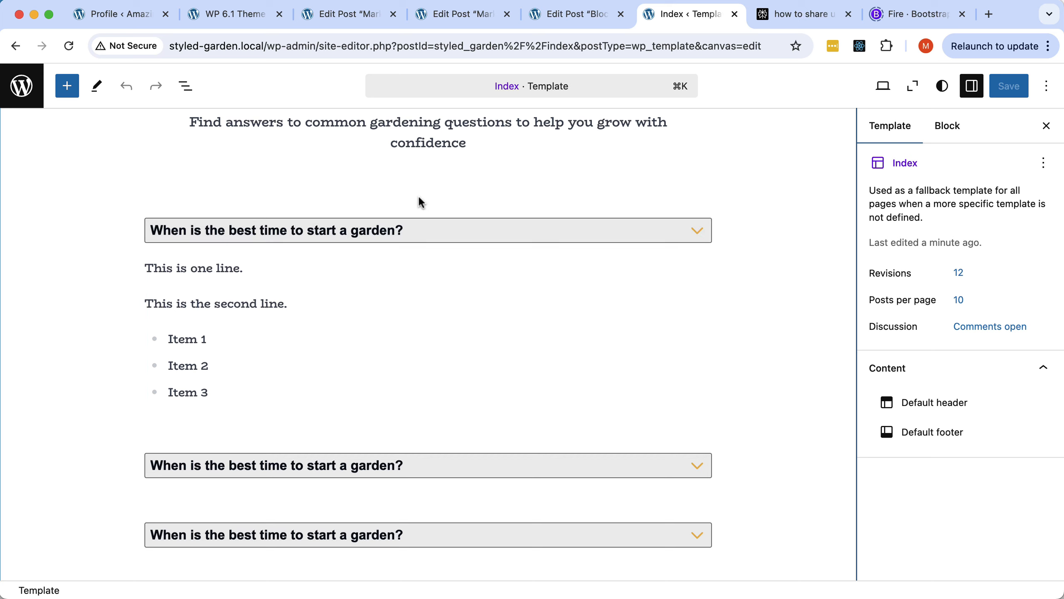
Check the preview device options, then switch to the Block: Button post editor.
click(883, 87)
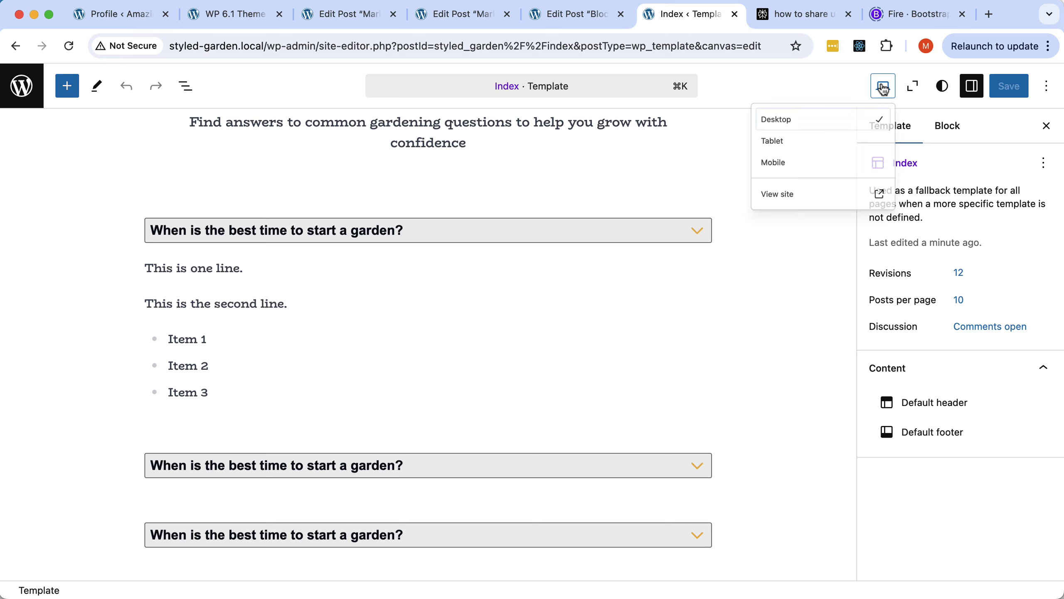
click(675, 161)
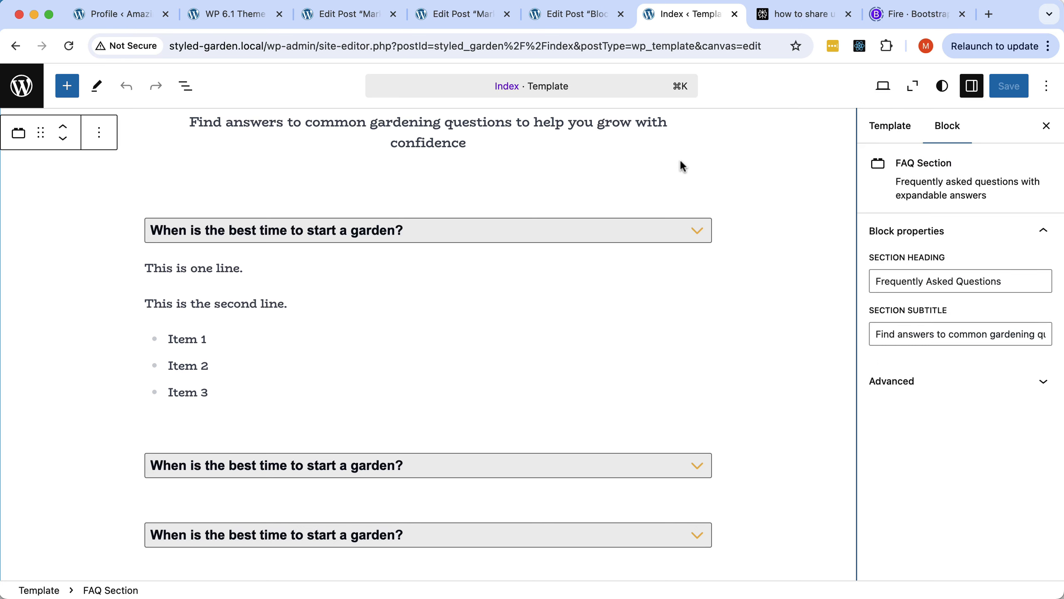
click(586, 14)
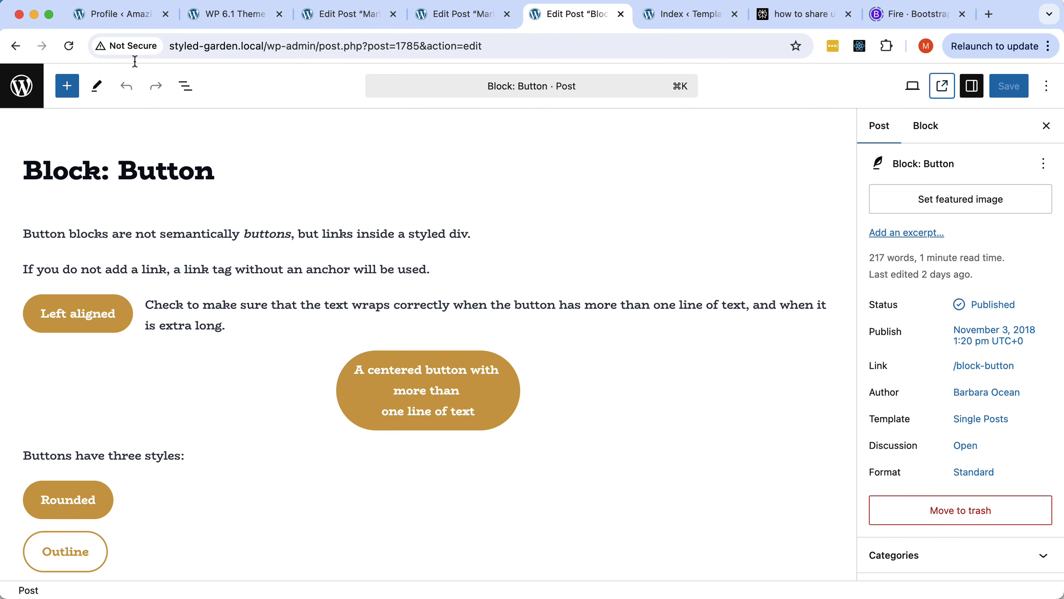
Go to the Markup post editor and preview the post in a new tab.
click(456, 16)
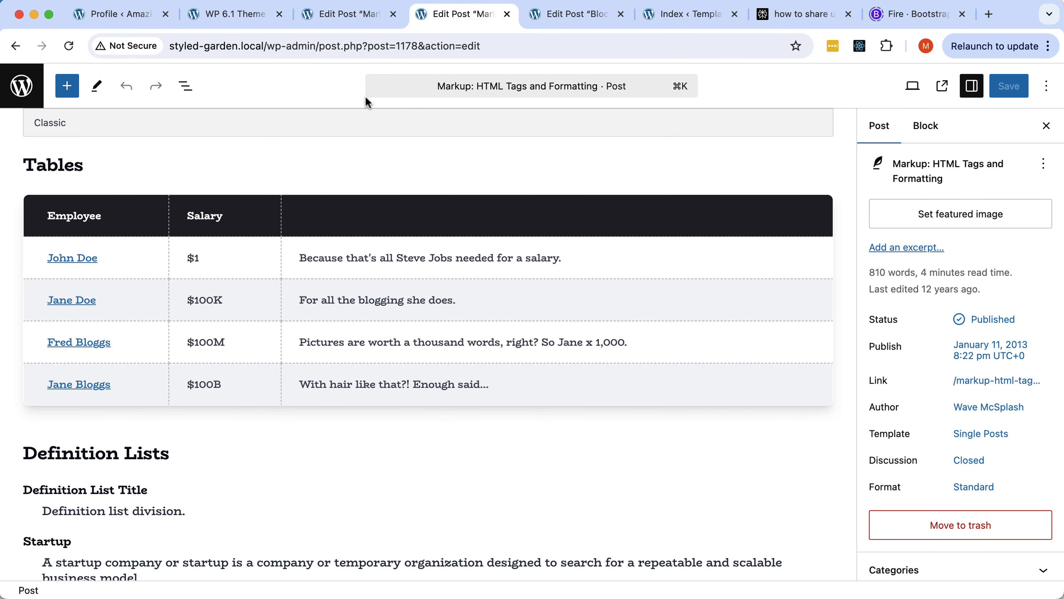
click(350, 15)
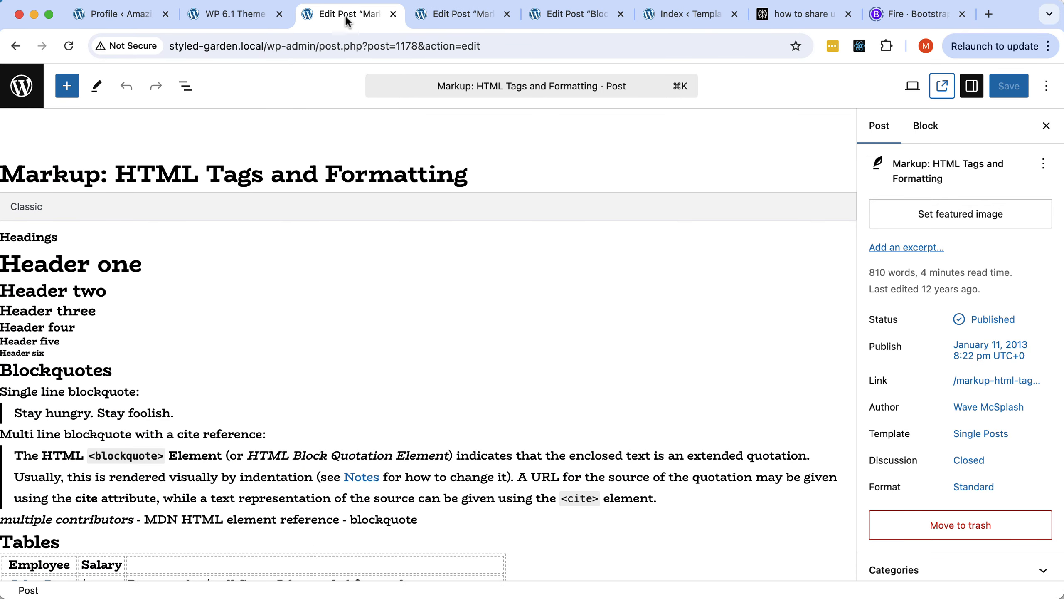
click(909, 87)
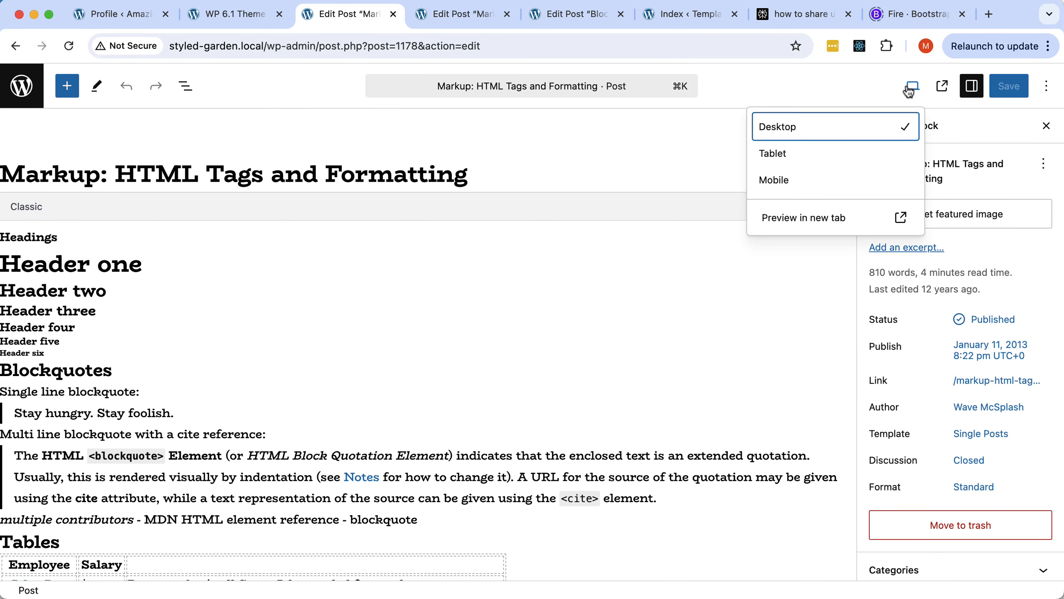
click(942, 87)
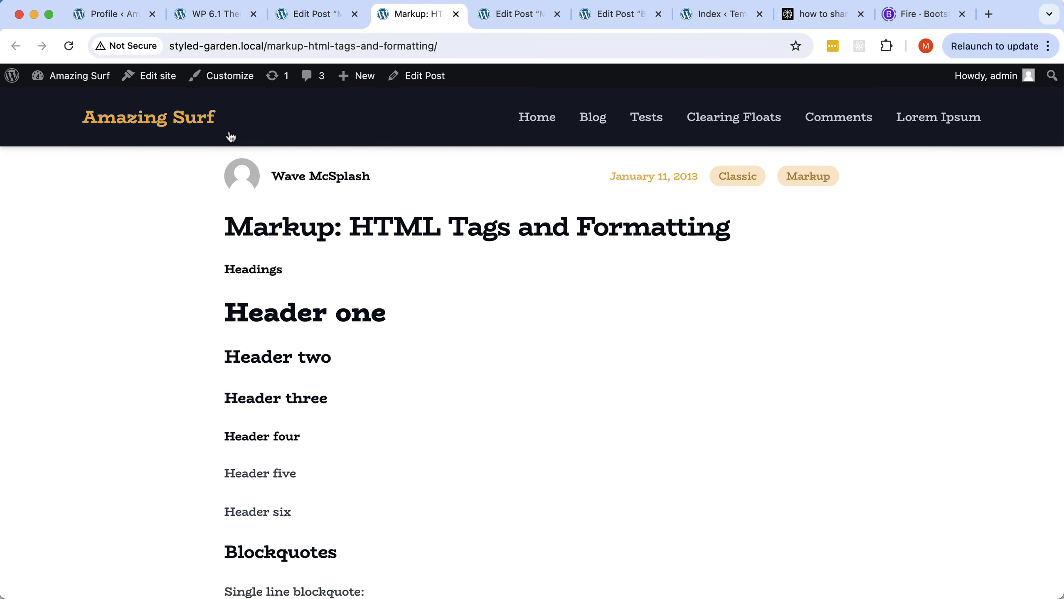
On the home page, test the FAQ accordion by collapsing and expanding the first two answers.
click(166, 119)
scroll(558, 375, down, 10)
scroll(560, 377, down, 20)
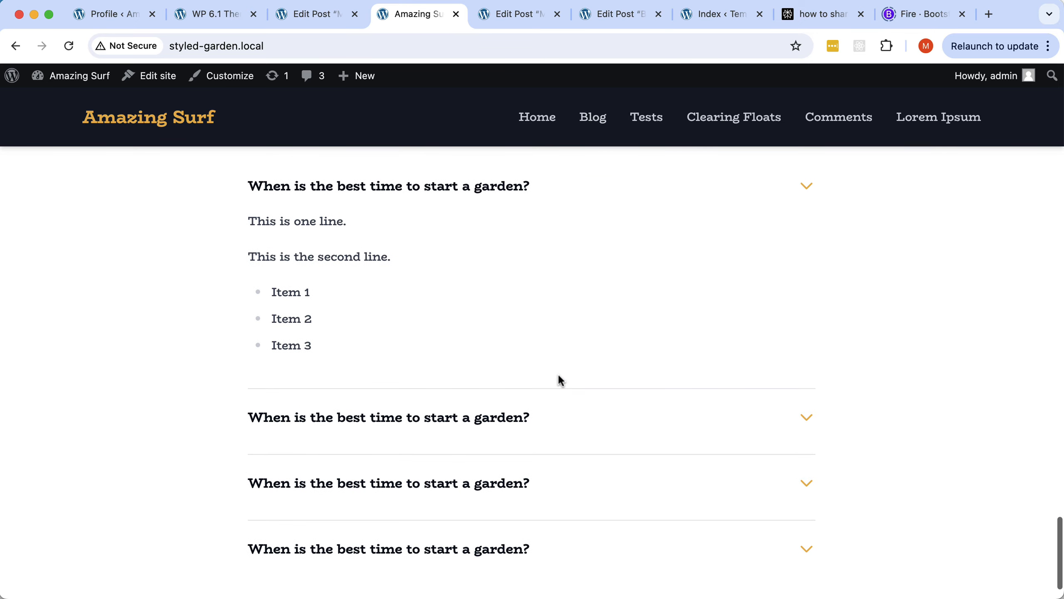
scroll(558, 374, up, 7)
scroll(558, 374, down, 2)
scroll(558, 375, down, 6)
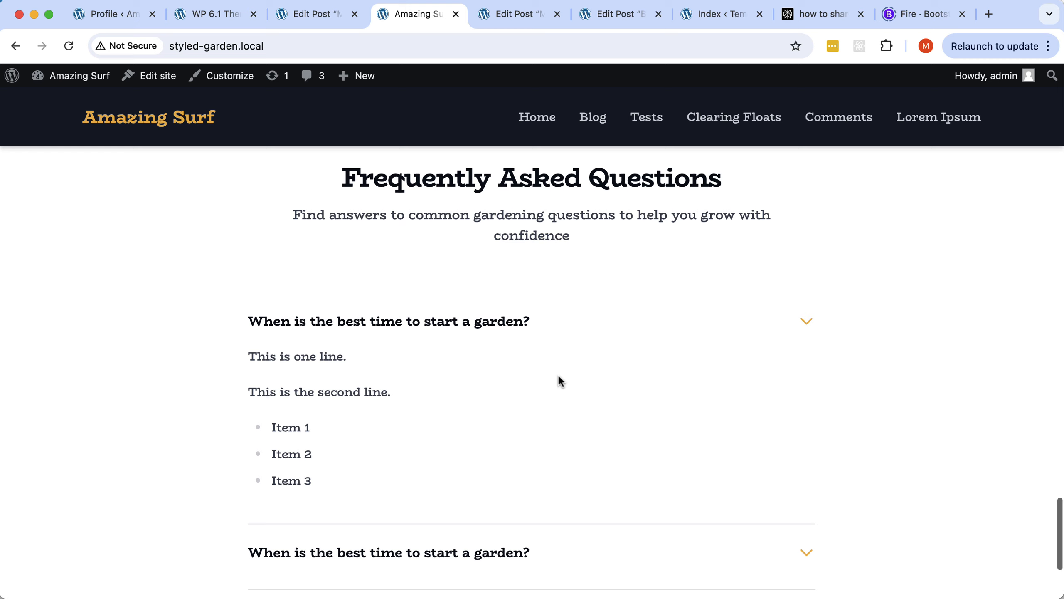
click(454, 394)
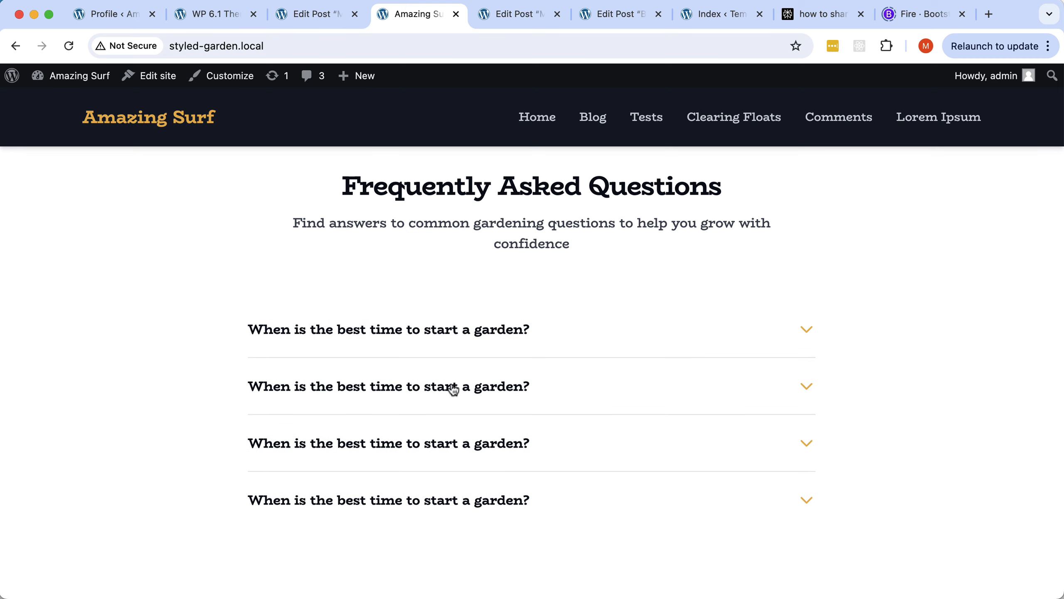
click(460, 338)
scroll(457, 345, down, 2)
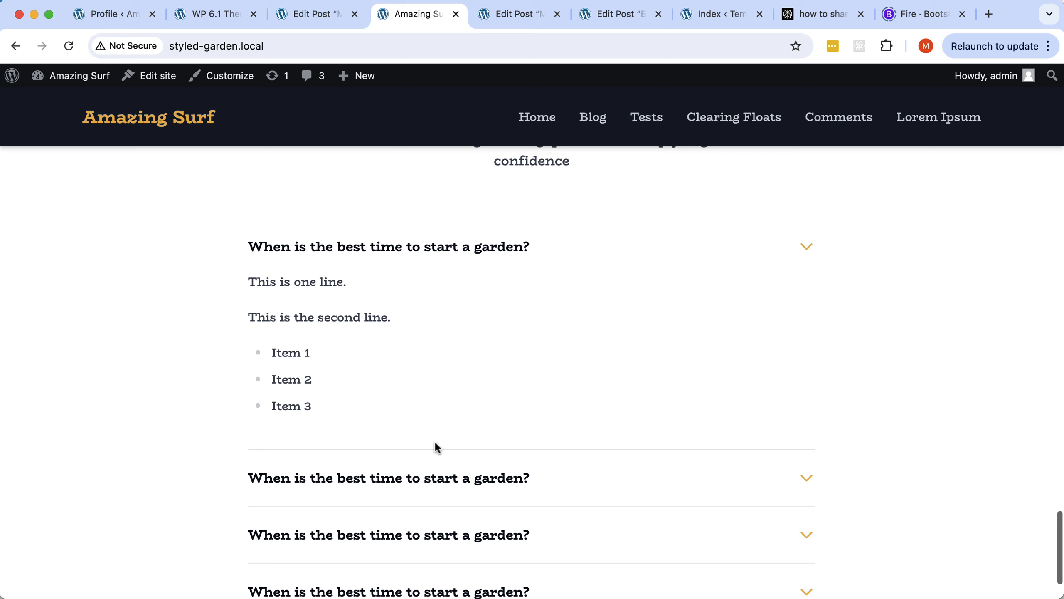
click(433, 482)
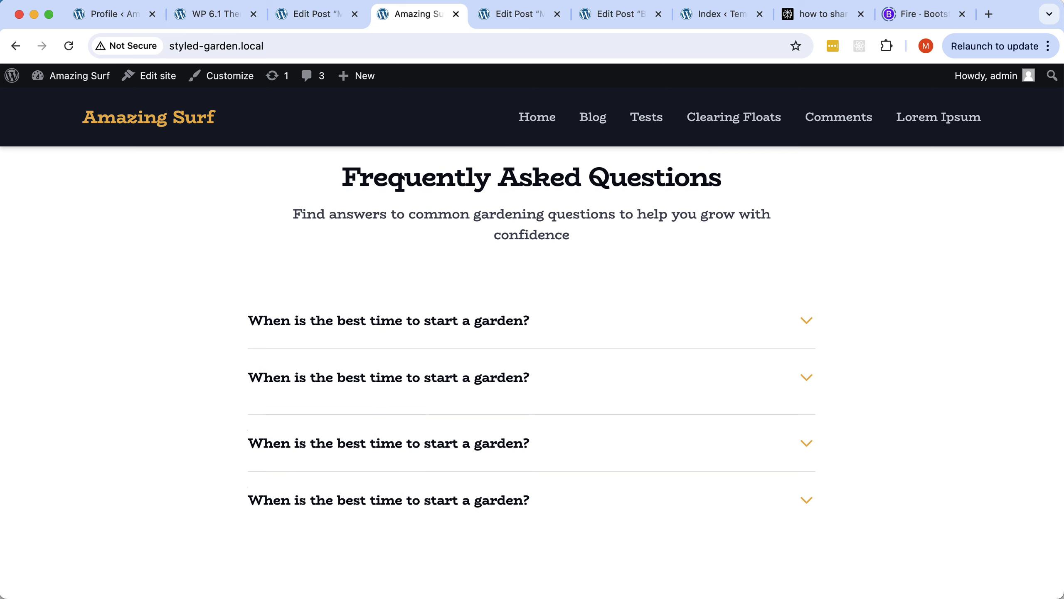
scroll(480, 389, up, 10)
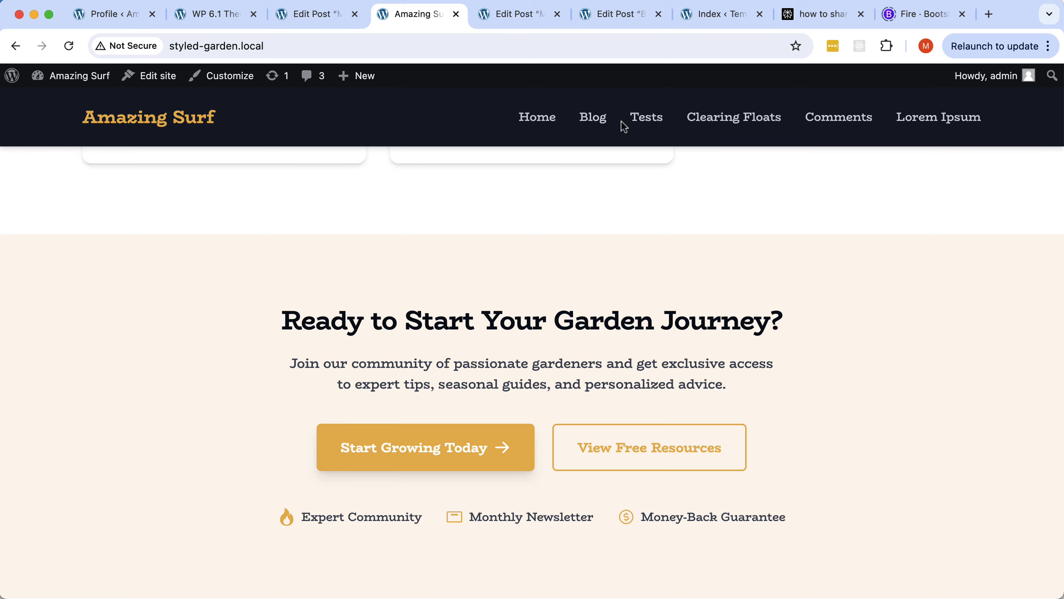
Open the site's Tests page and scroll through its About The Tests content.
click(647, 120)
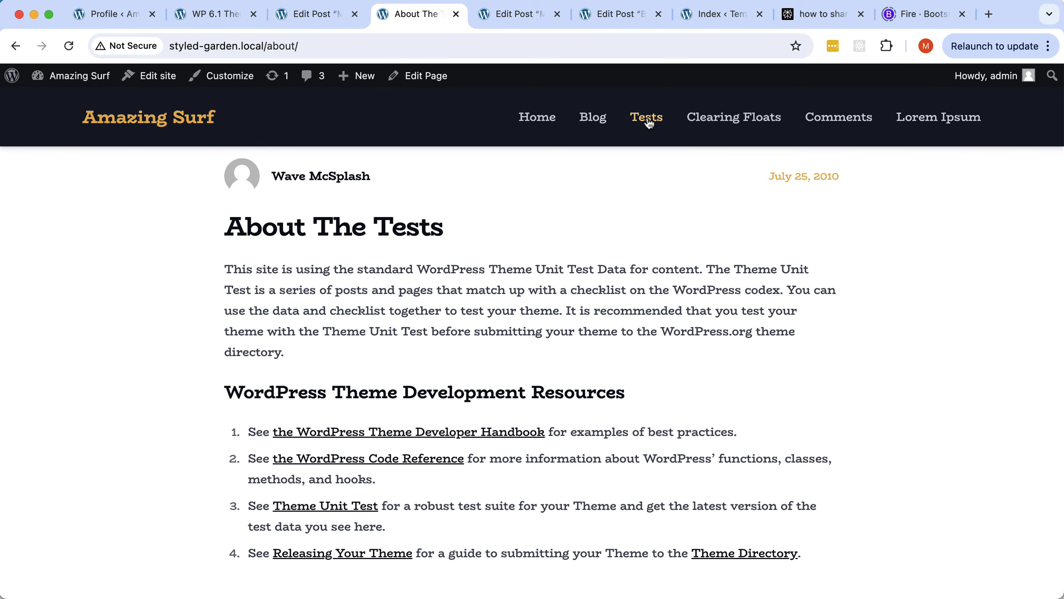
scroll(560, 266, down, 3)
scroll(558, 263, up, 4)
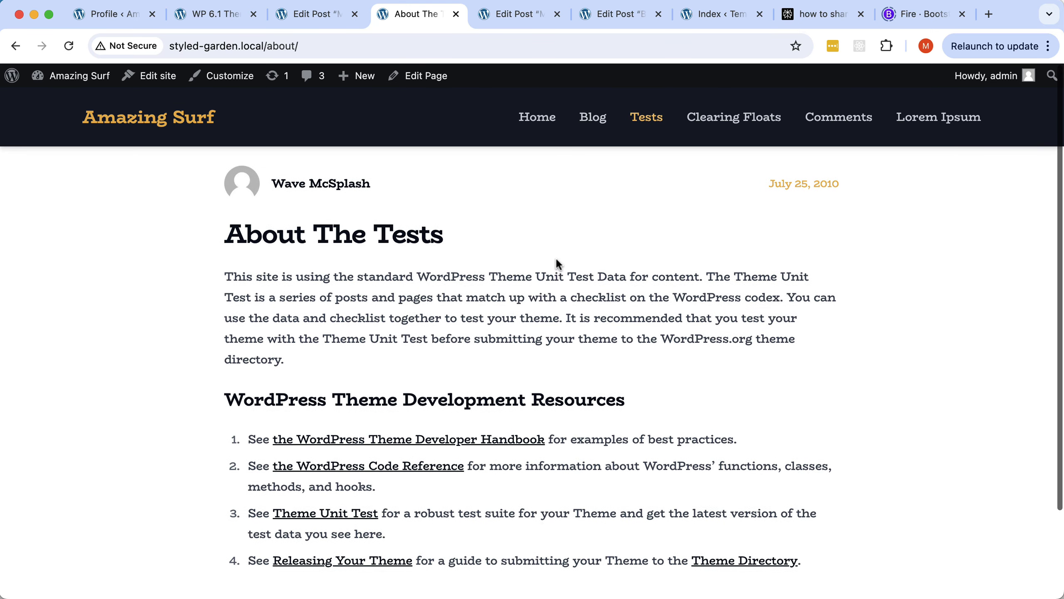
scroll(558, 263, down, 3)
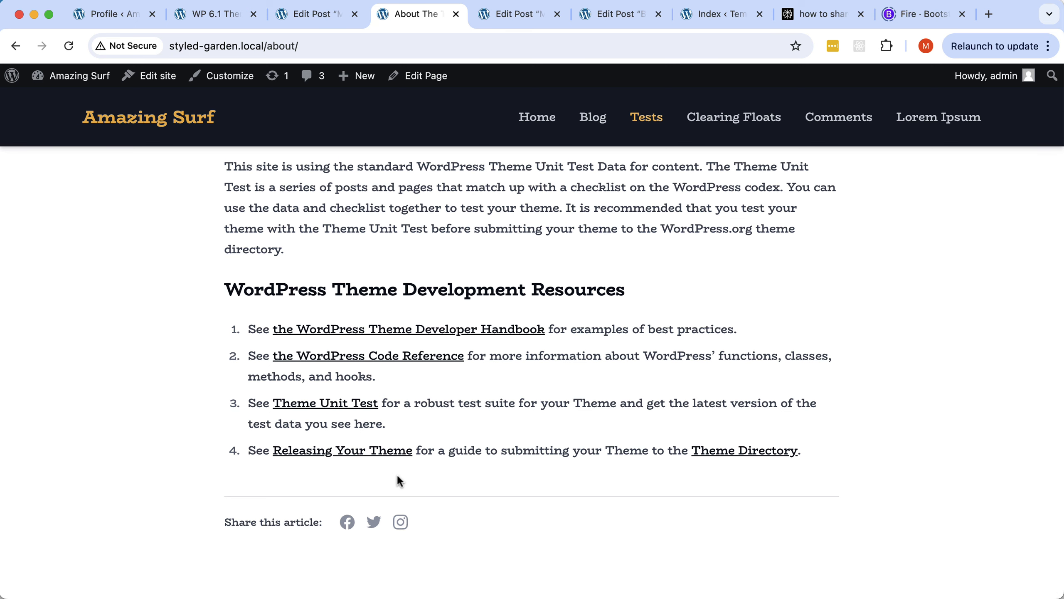
Edit the About The Tests page and insert the Styled Garden Block 'FAQ Section' below its text.
click(418, 74)
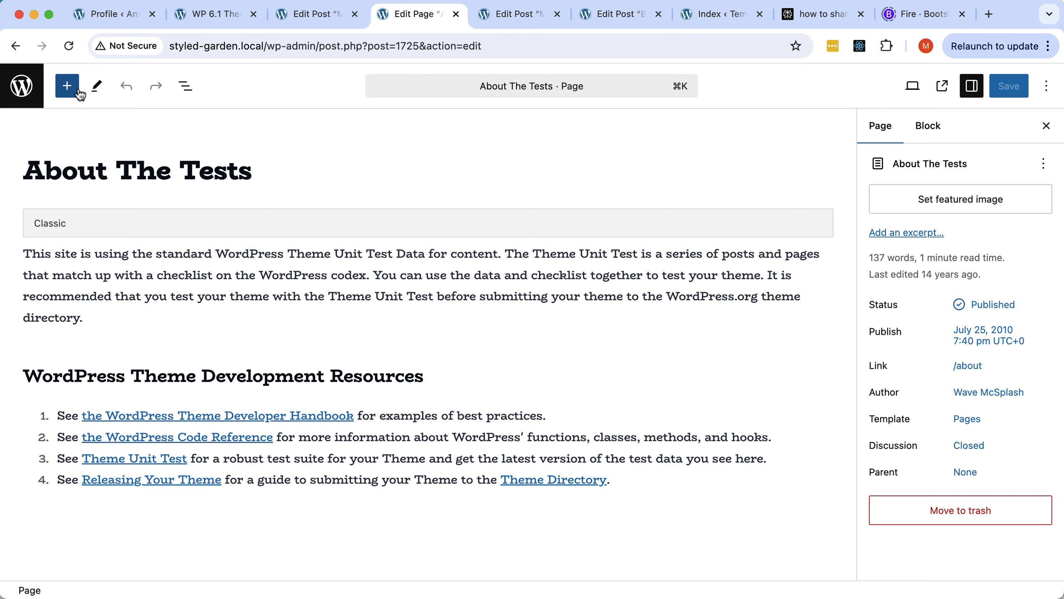
click(67, 86)
scroll(161, 404, down, 15)
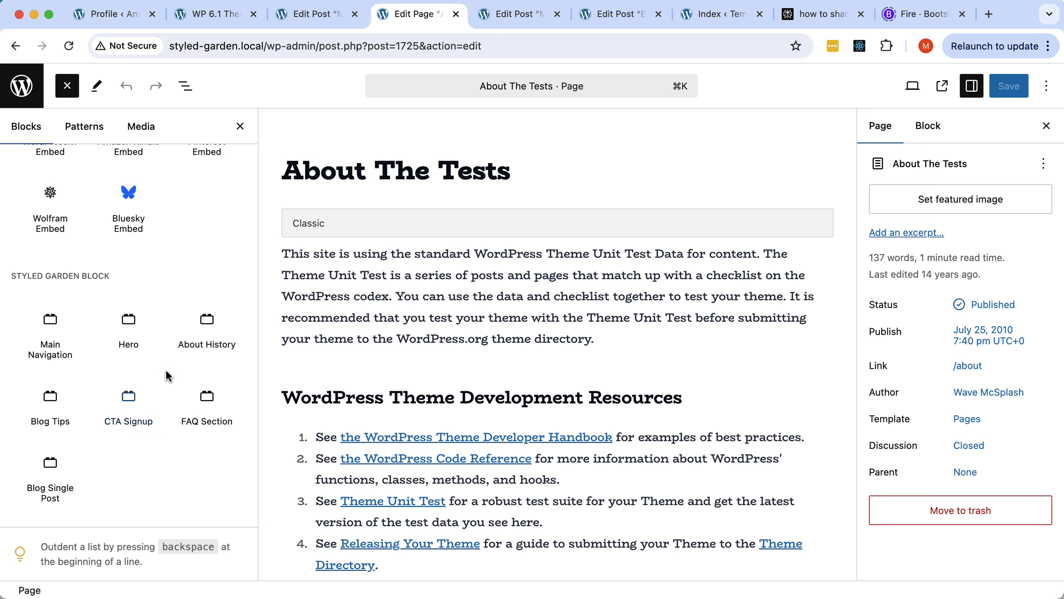
click(198, 400)
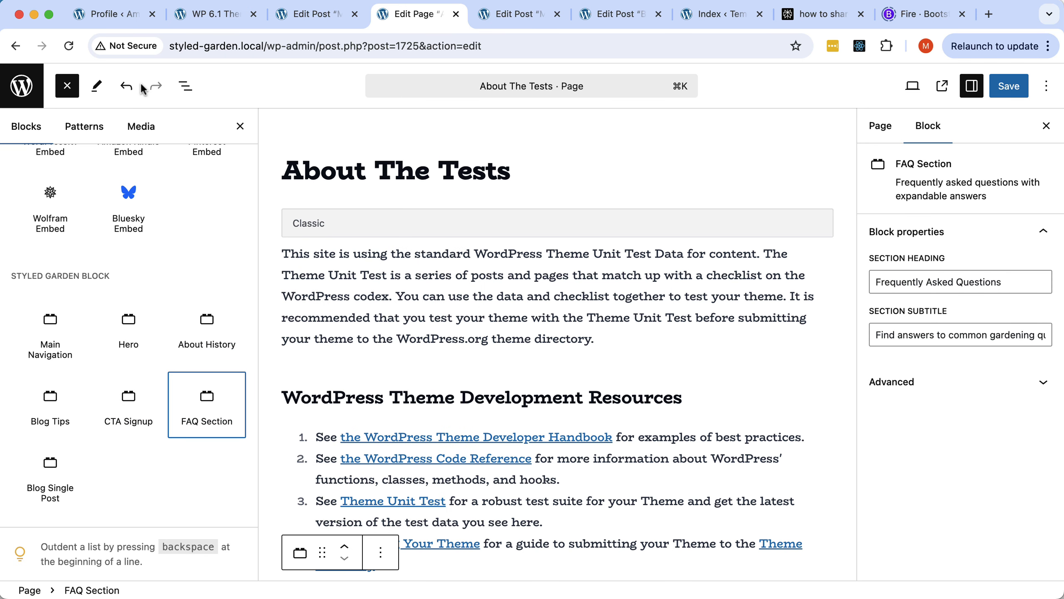
click(185, 85)
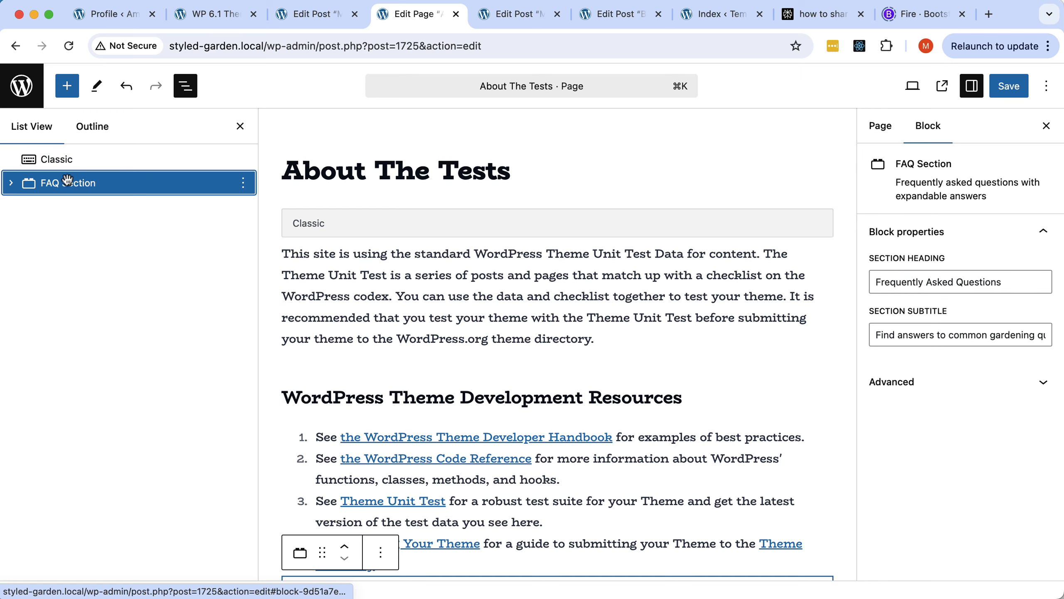
click(185, 85)
scroll(432, 341, down, 10)
scroll(431, 339, up, 5)
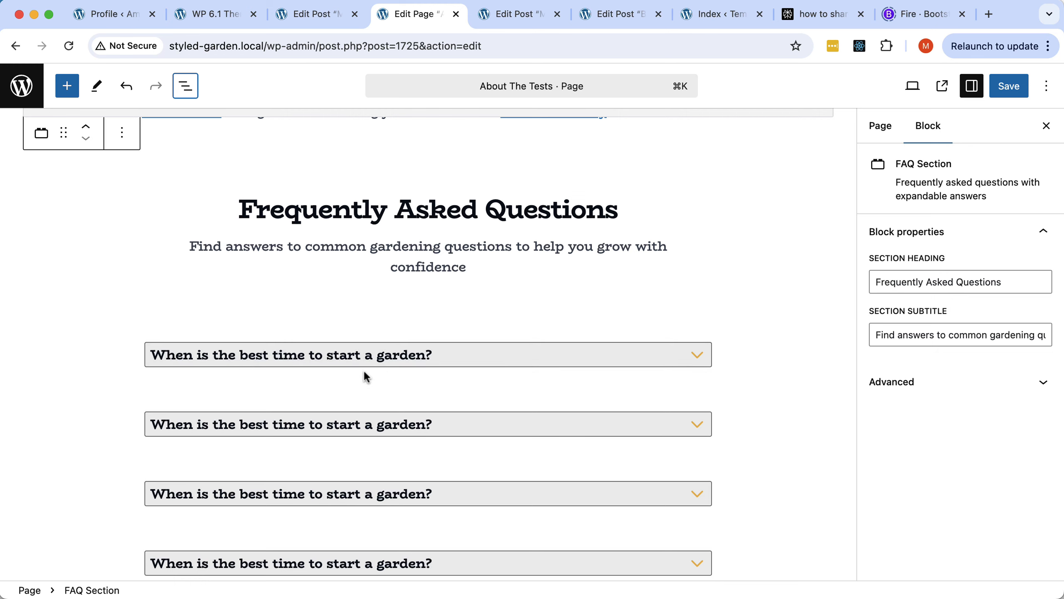
Paste an answer paragraph into each of the first three FAQ questions.
click(349, 374)
click(313, 389)
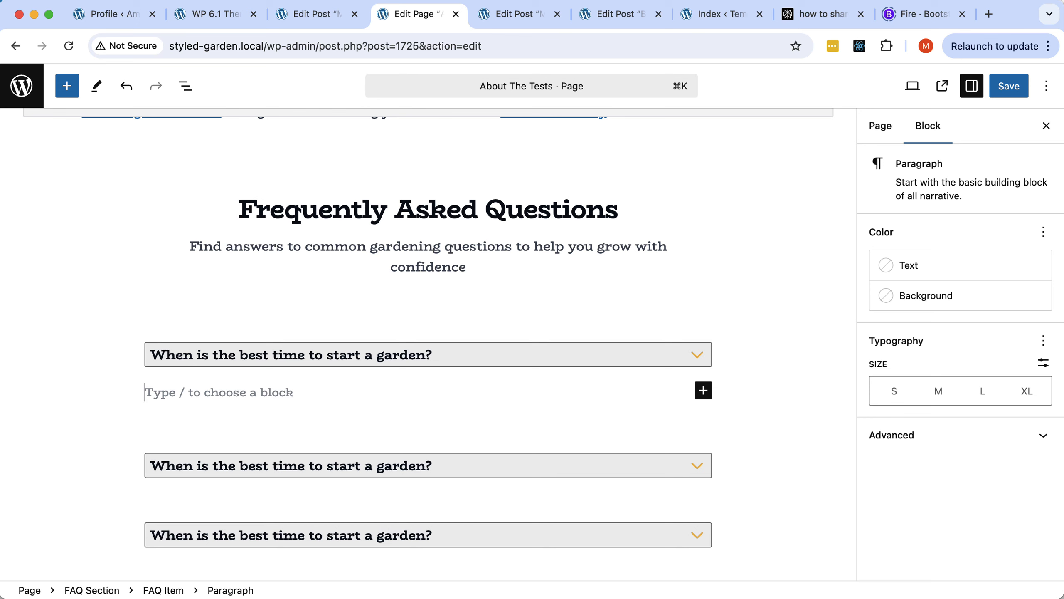
text(Please do not submit multiple or additional requests, as this may slow down their response time since they will need to review again the past request. We will get back to you as soon as we hear from them.)
scroll(259, 393, down, 5)
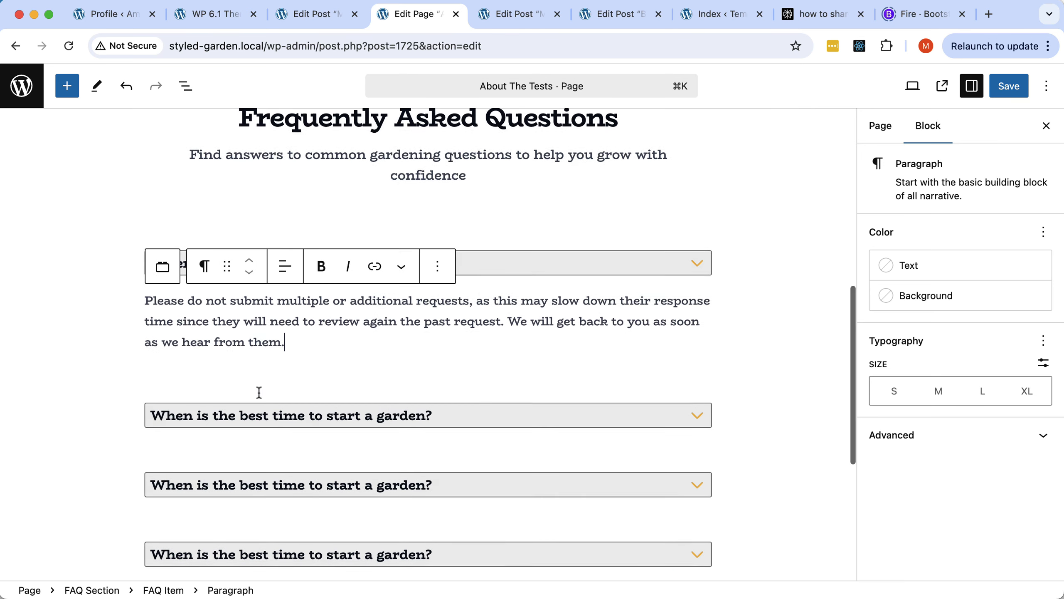
click(260, 317)
click(213, 322)
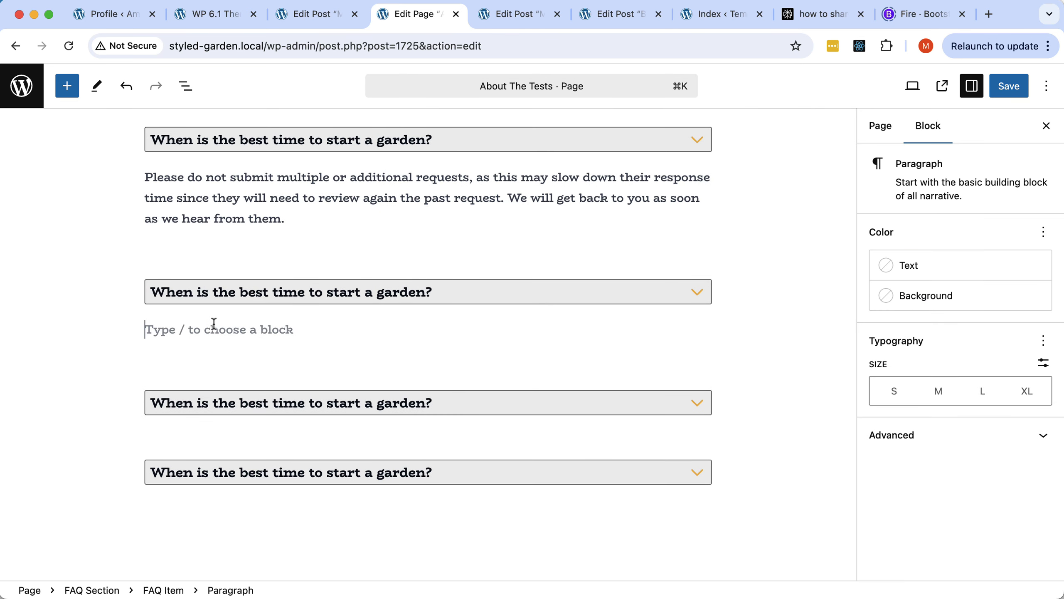
text(Please do not submit multiple or additional requests, as this may slow down their response time since they will need to review again the past request. We will get back to you as soon as we hear from them.)
click(201, 434)
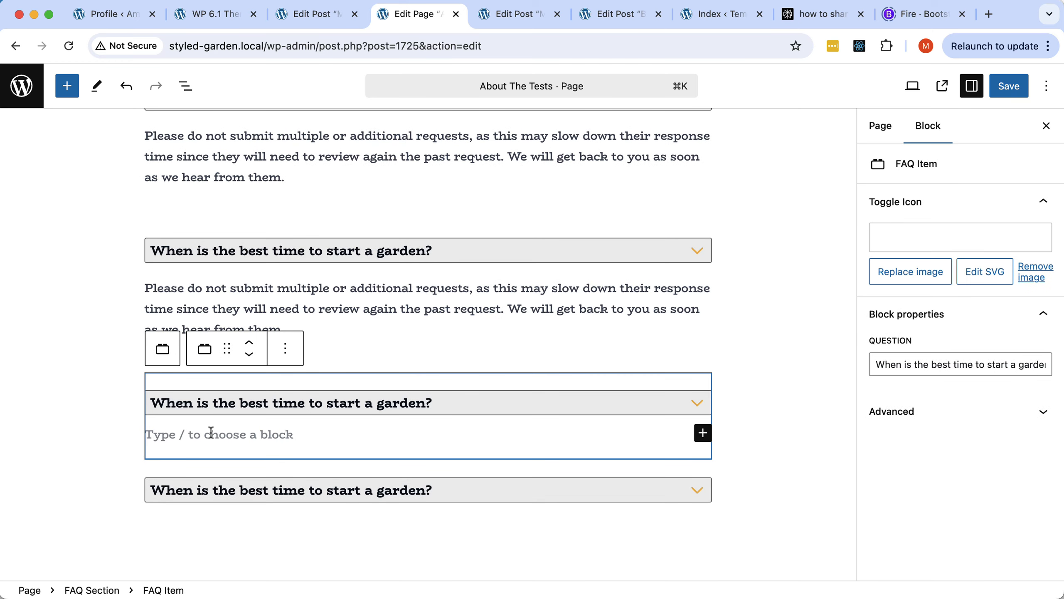
click(211, 431)
text(Please do not submit multiple or additional requests, as this may slow down their response time since they will need to review again the past request. We will get back to you as soon as we hear from them.)
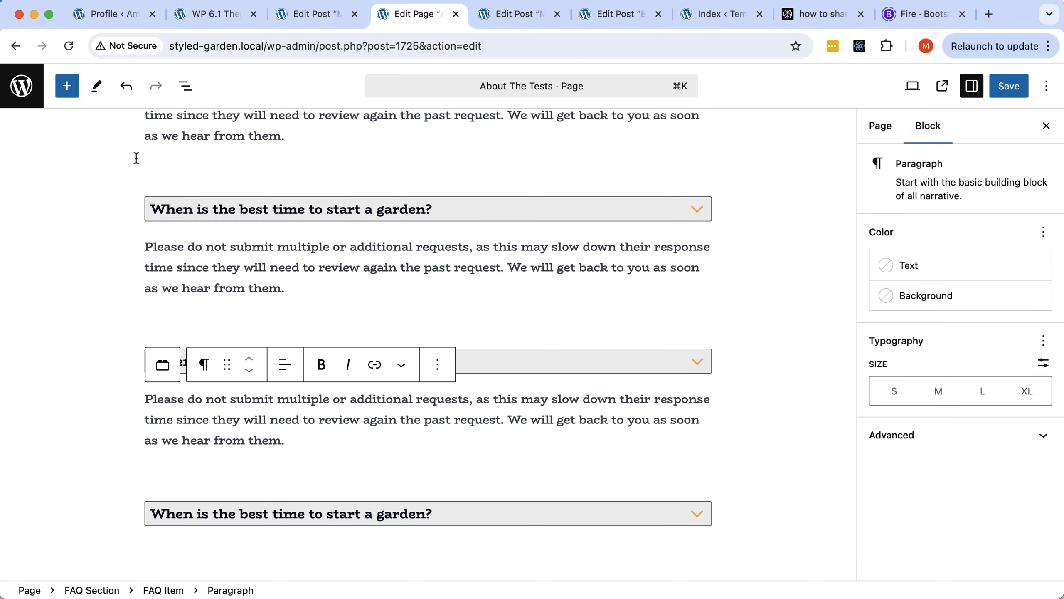
Delete the empty fourth FAQ Item using List View.
click(183, 88)
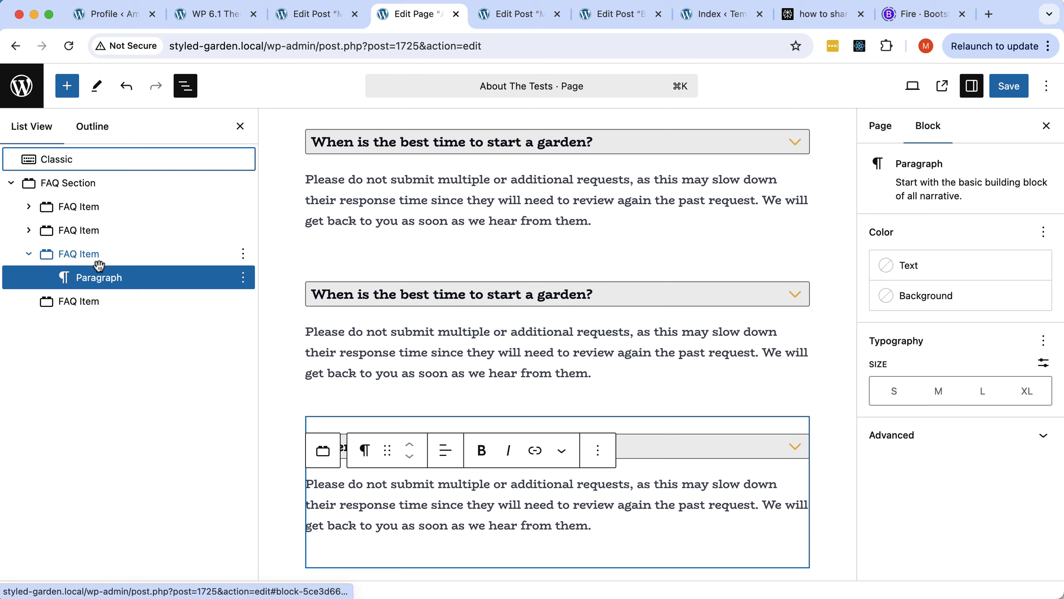
click(79, 301)
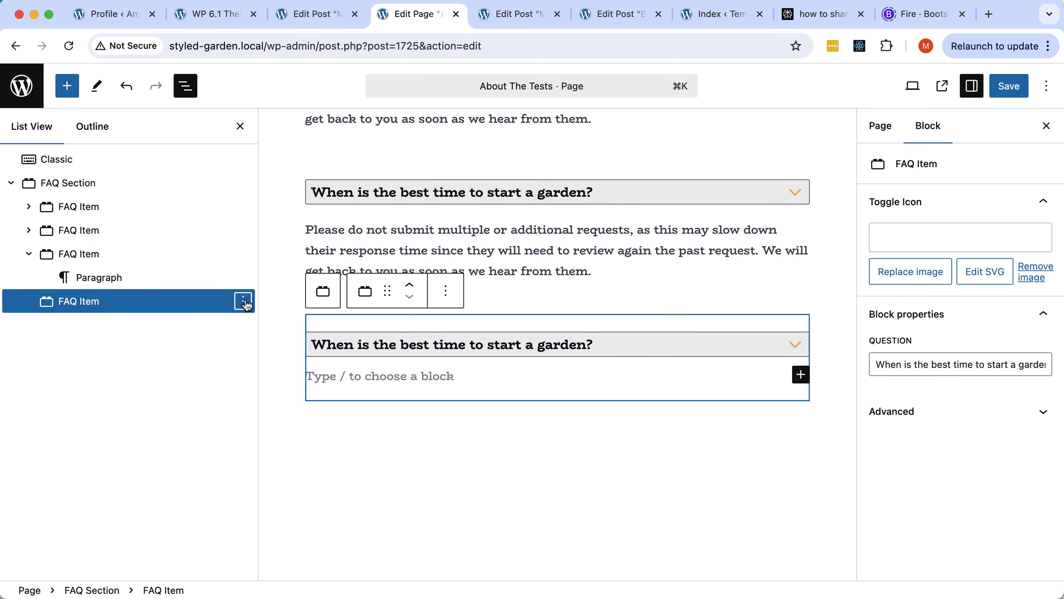
click(243, 301)
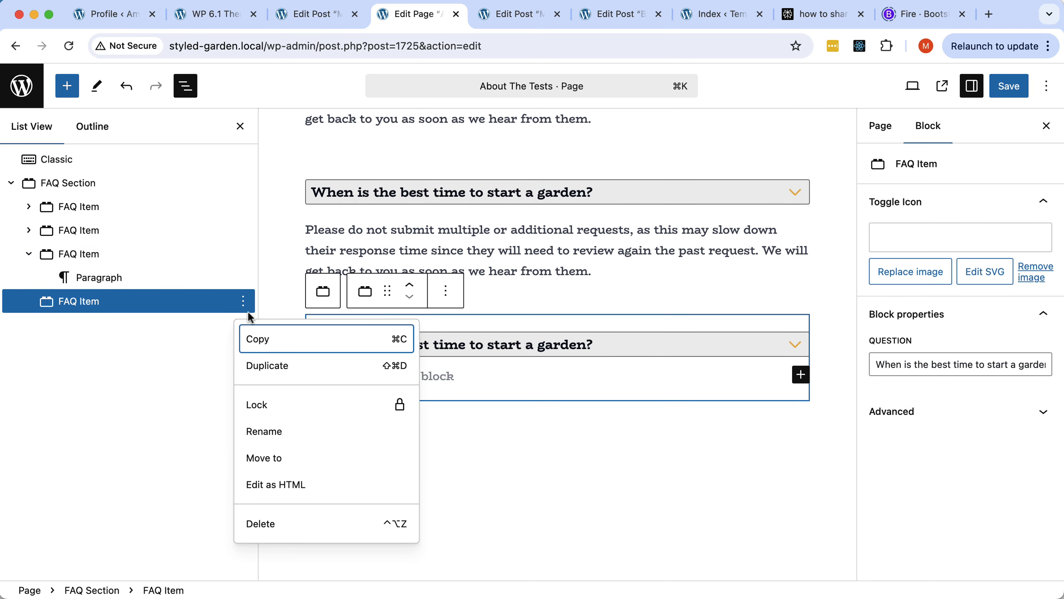
click(288, 524)
Save the page, view it live, and test the three-question accordion.
click(1003, 93)
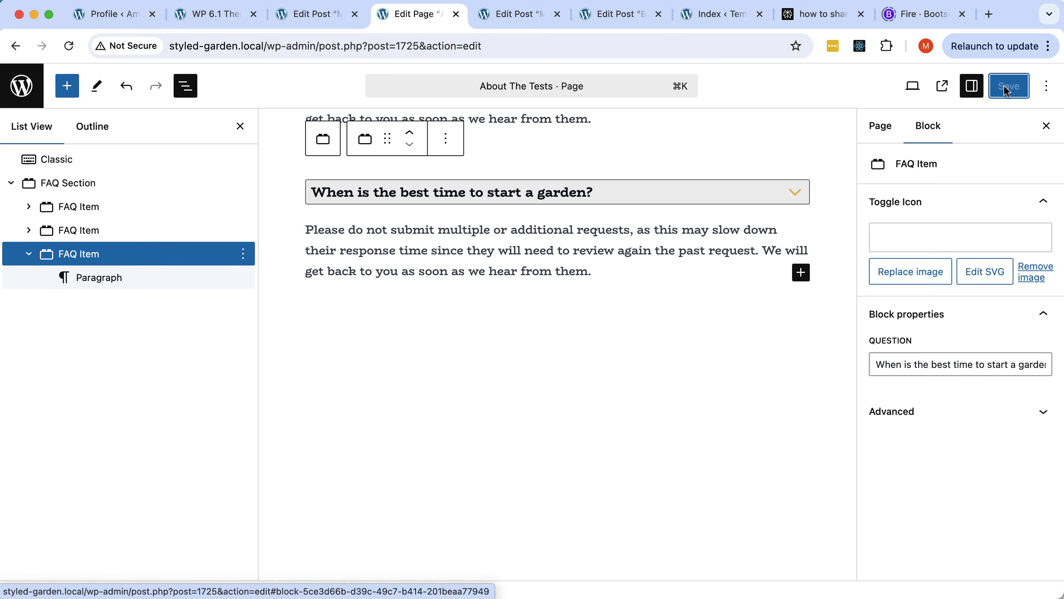
click(943, 86)
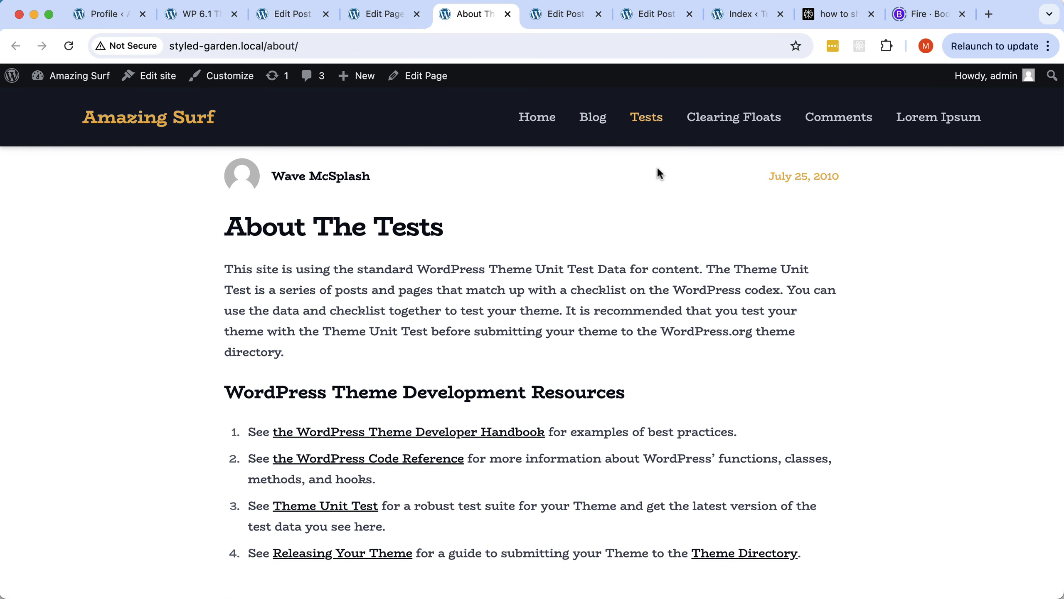
scroll(656, 166, down, 10)
scroll(533, 280, down, 6)
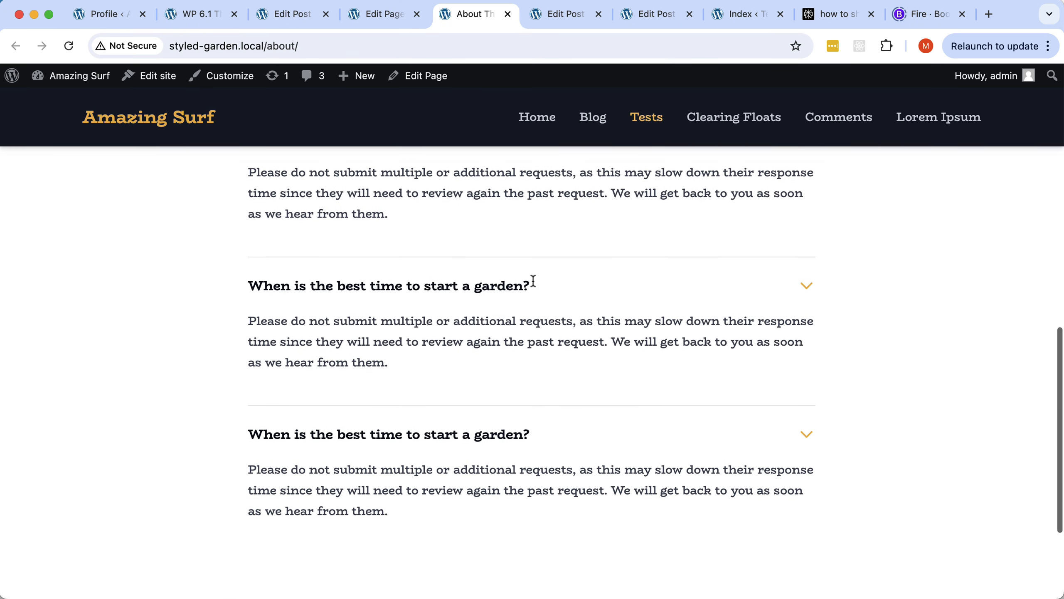
scroll(532, 281, up, 4)
click(475, 301)
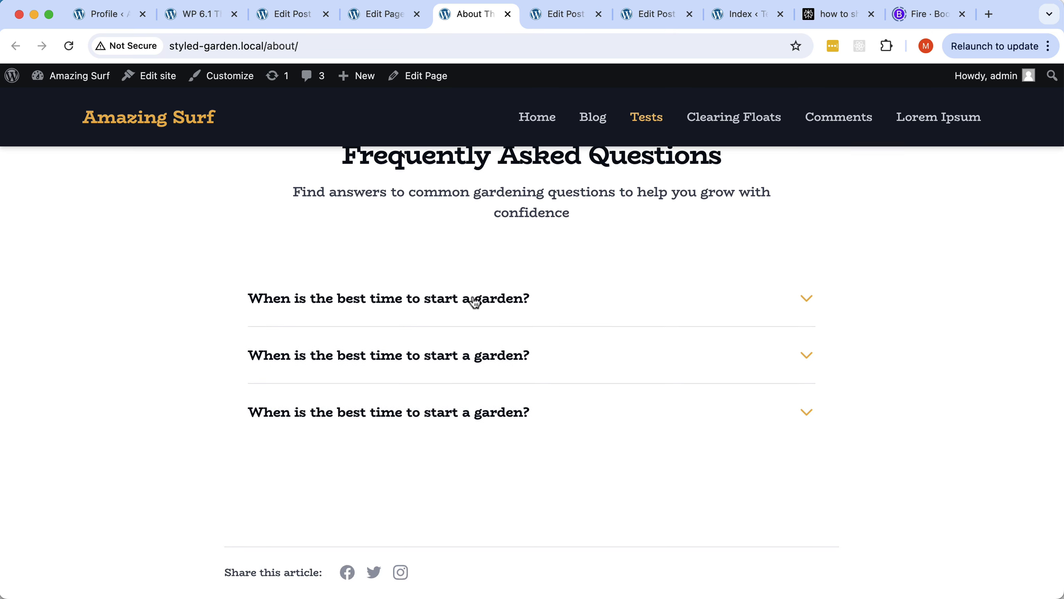
click(443, 359)
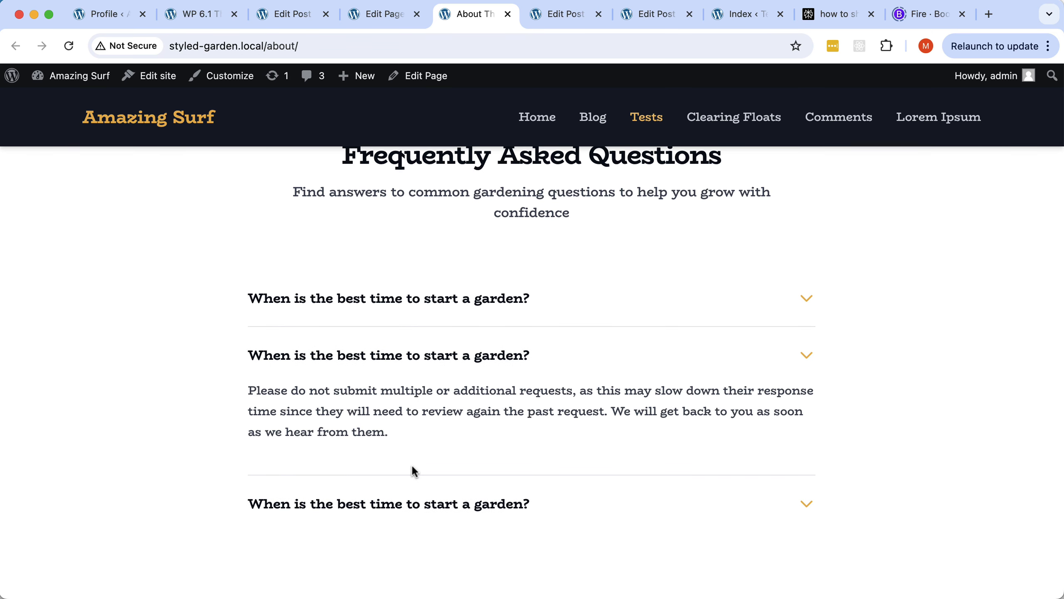
click(404, 512)
Back in Pinegrow, scroll index.html and collapse the Blog Single Post node in the tree.
key(super+Tab)
scroll(409, 341, down, 7)
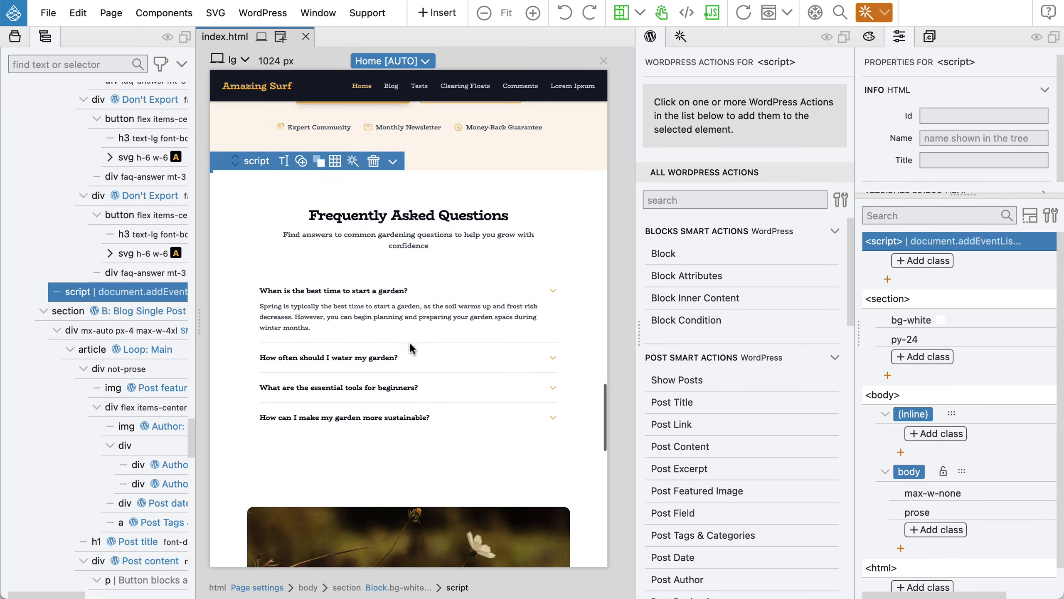
scroll(409, 342, down, 10)
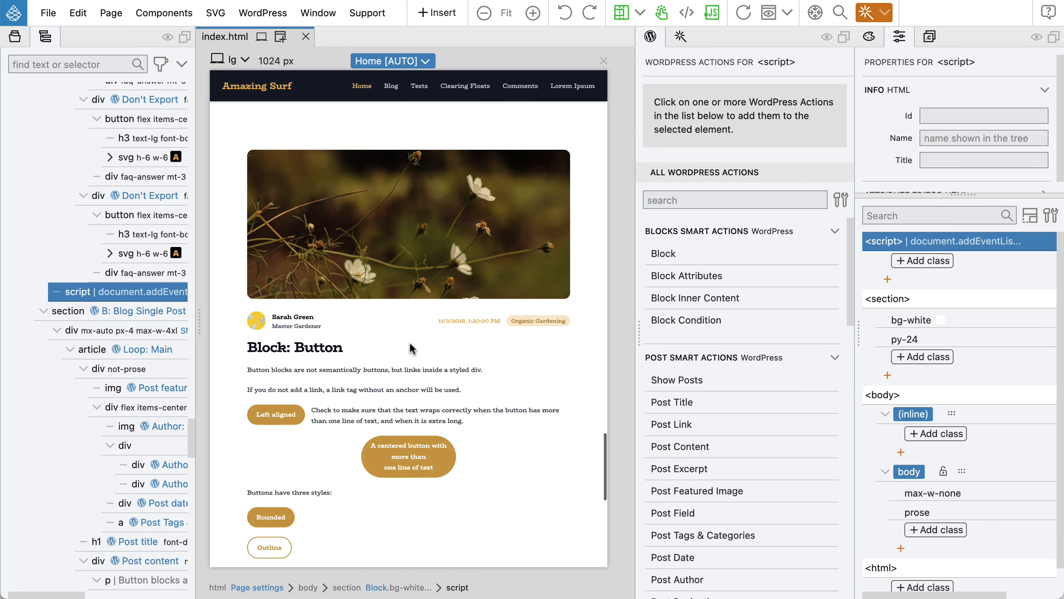
scroll(410, 344, down, 2)
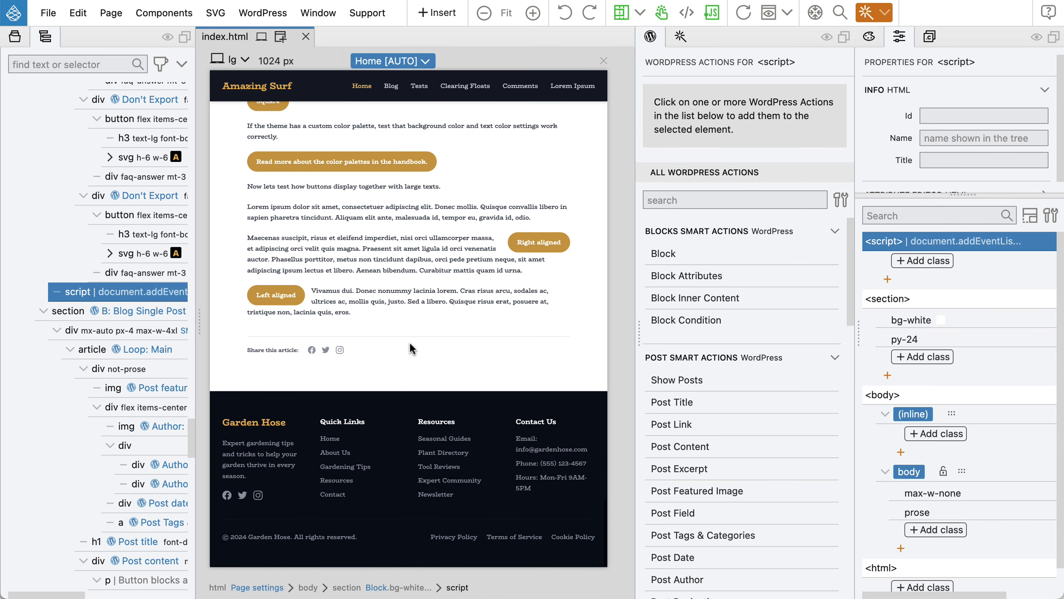
click(44, 311)
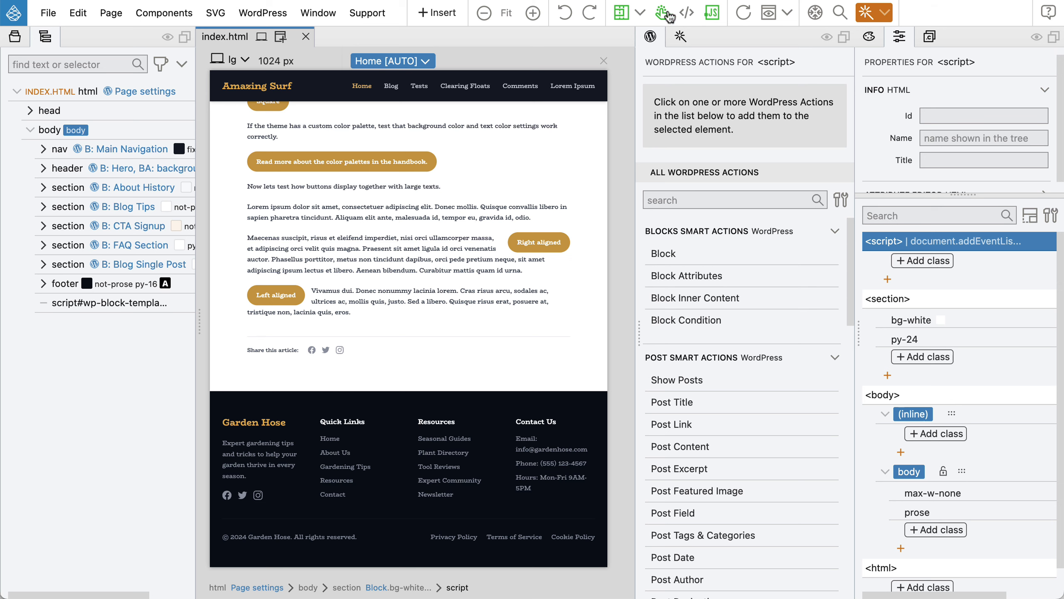
Turn off test clicks in the preview and check the Smart insert options.
click(662, 13)
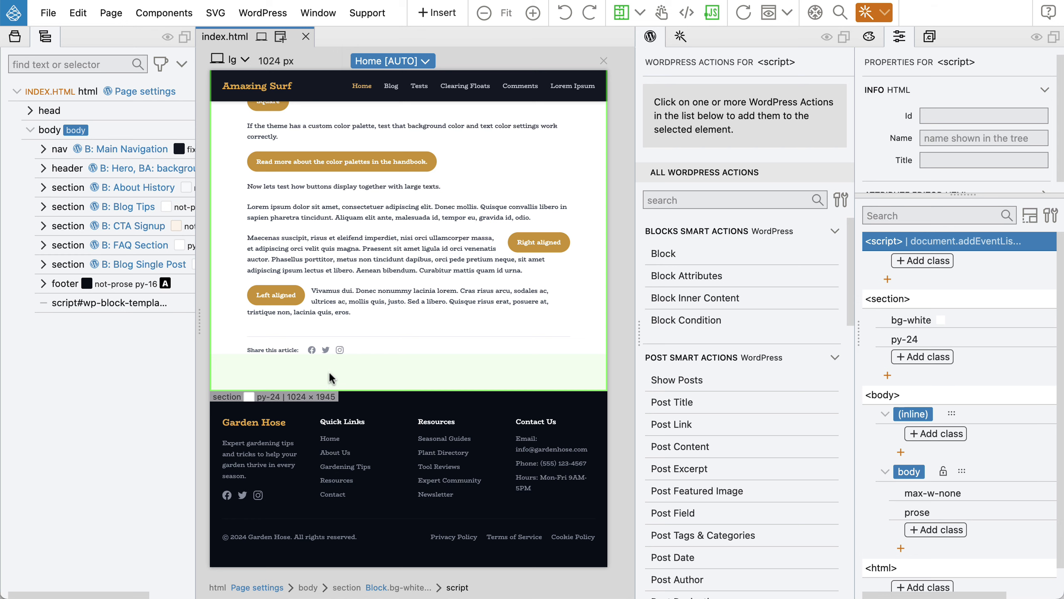
click(884, 16)
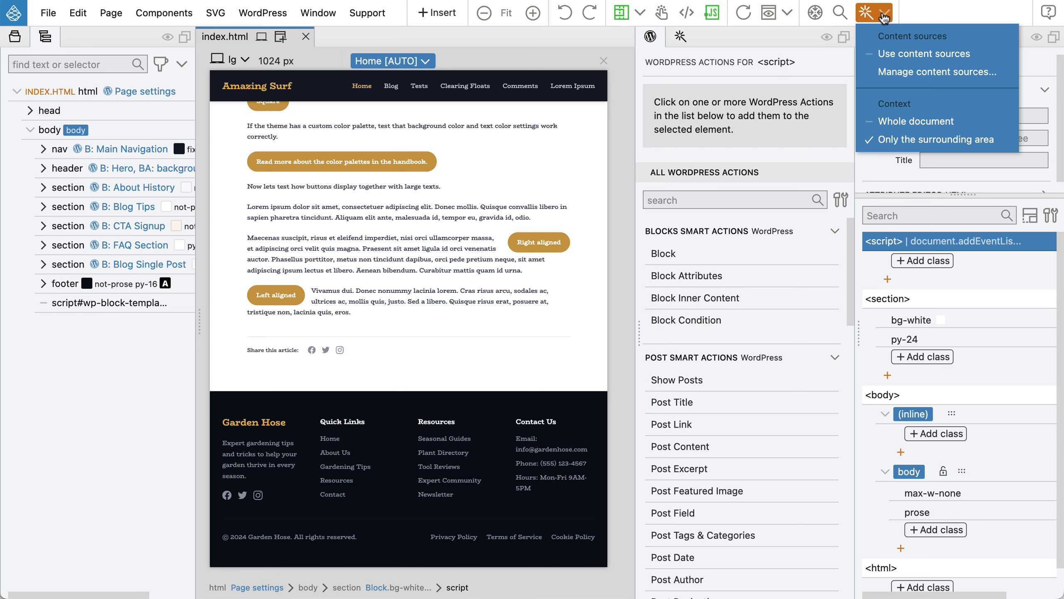
click(885, 16)
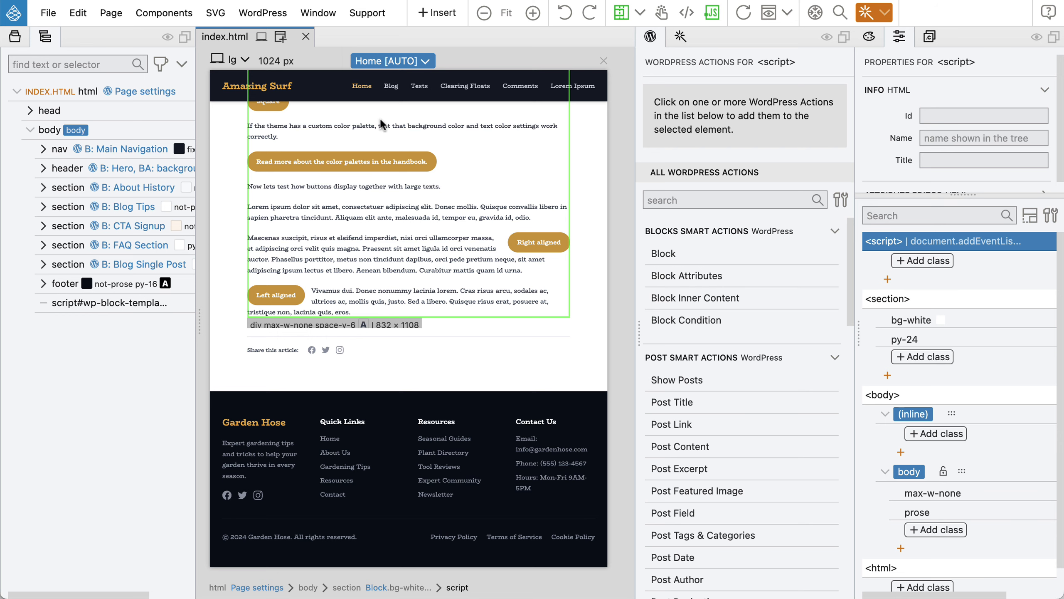
Drag the Contact Us smart section preset into the tree between B: Blog Single Post and footer.
click(435, 13)
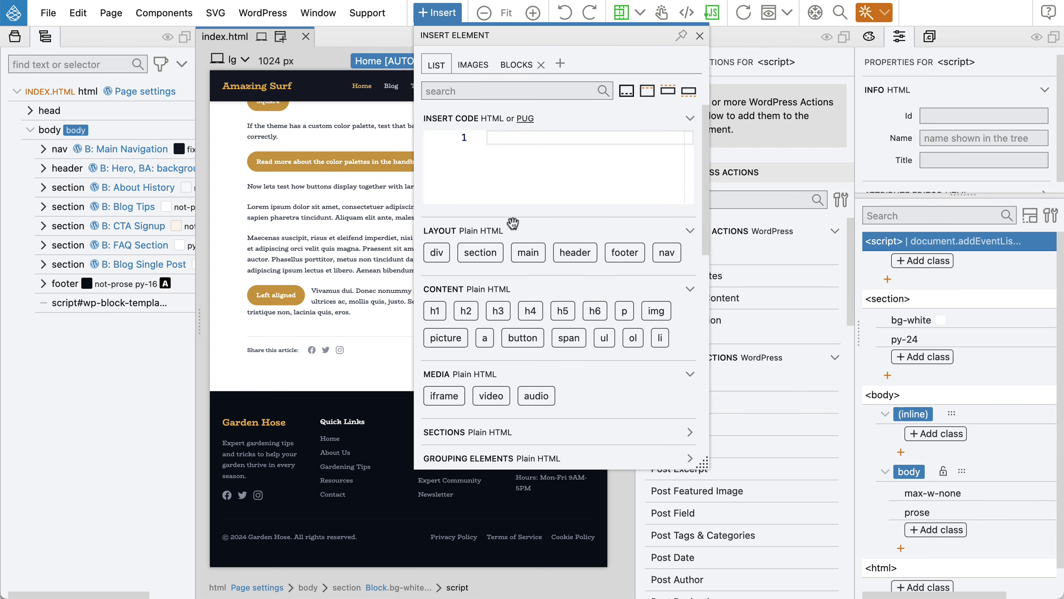
scroll(518, 252, down, 10)
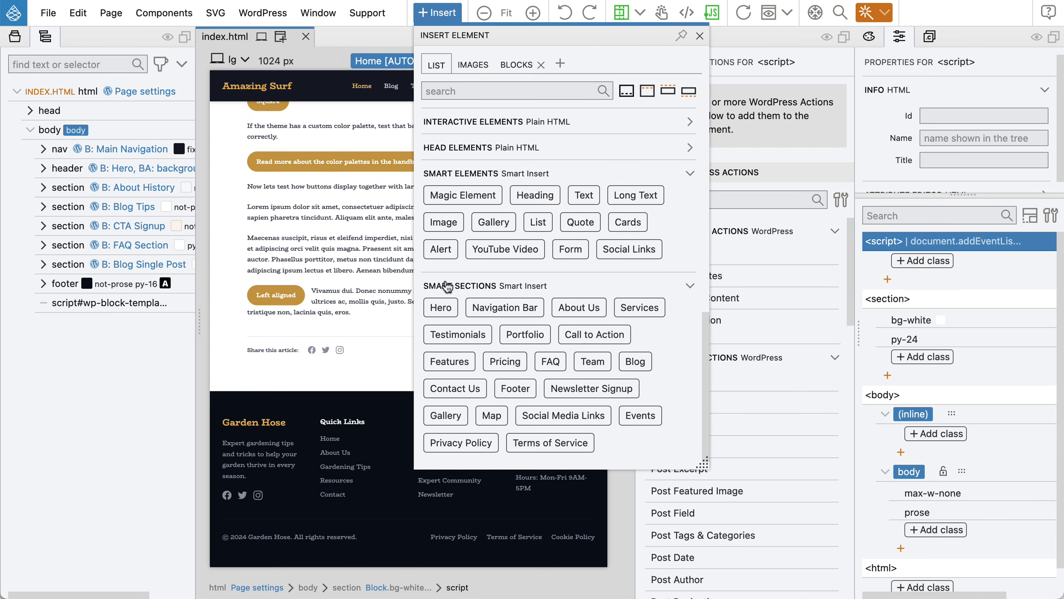
mouse_move(552, 309)
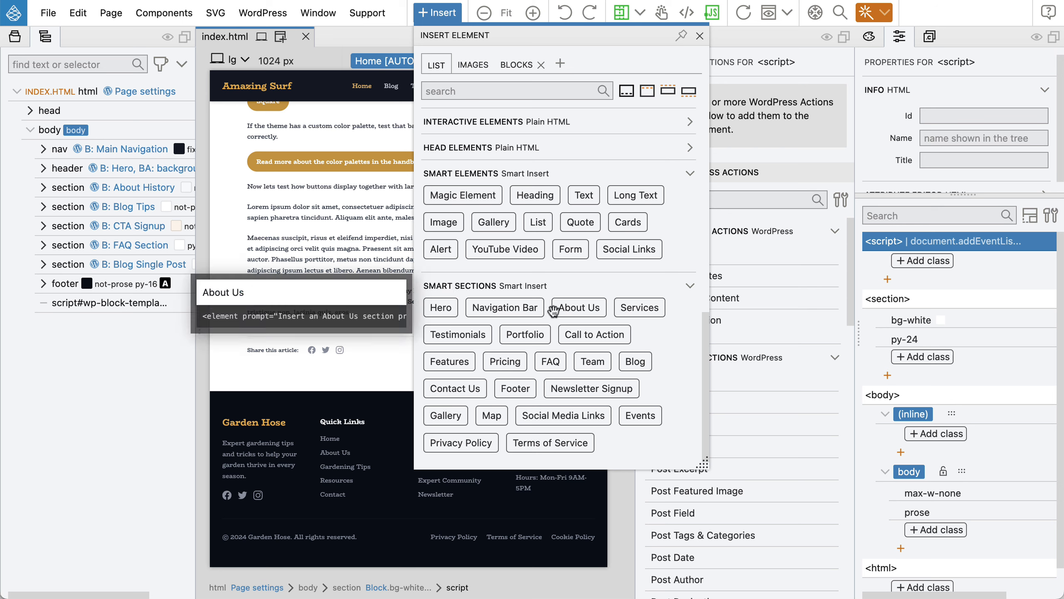
mouse_move(517, 339)
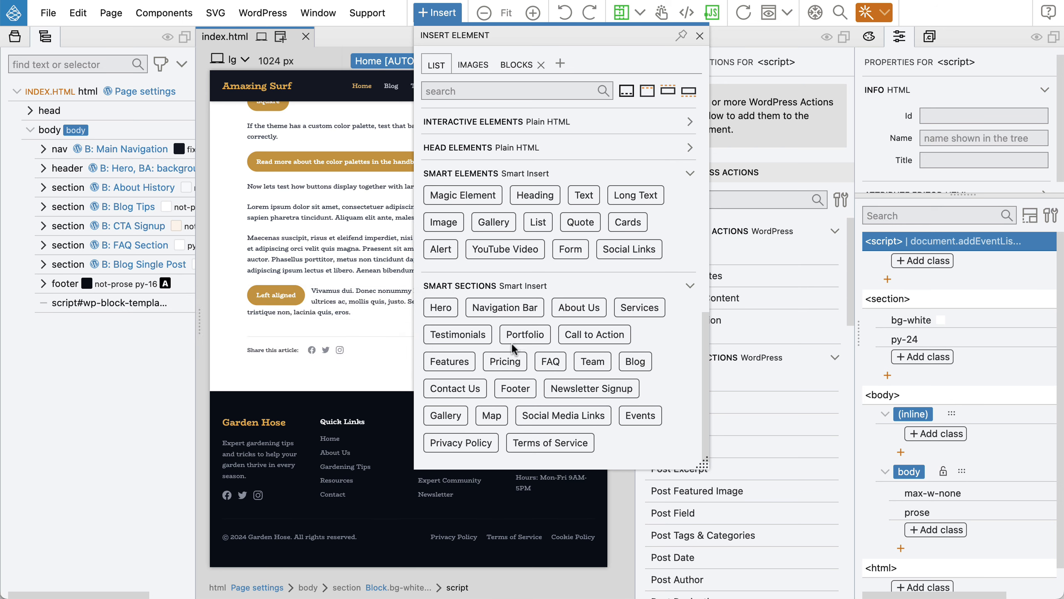
mouse_move(456, 385)
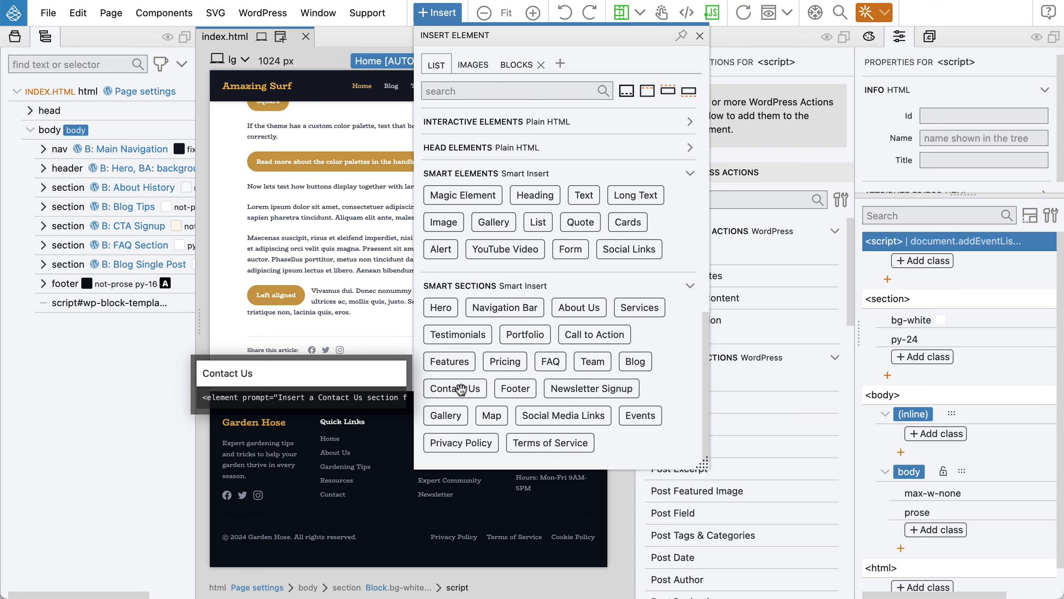
drag(461, 388, 120, 291)
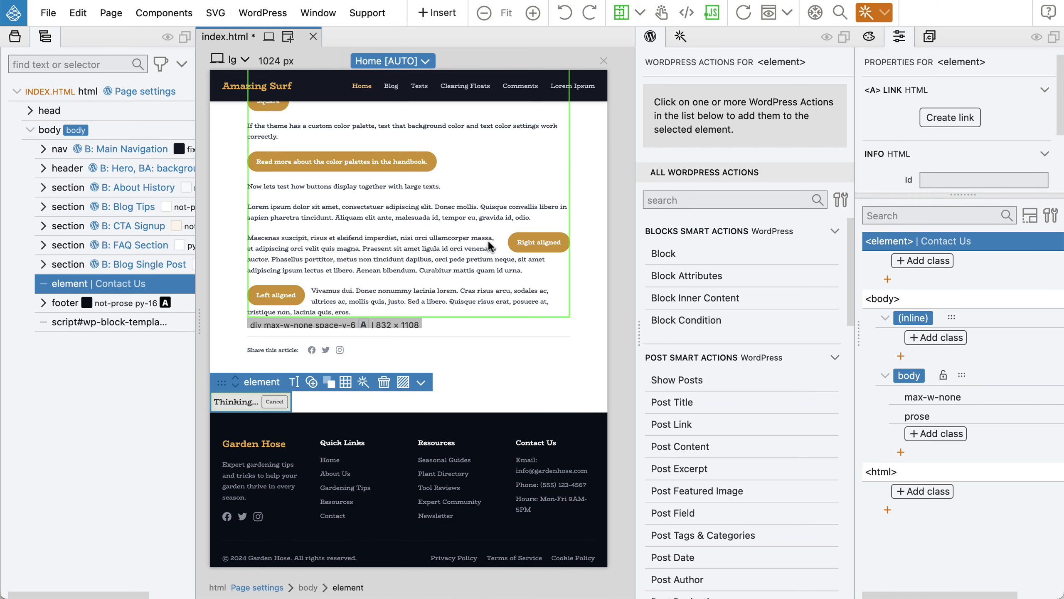
Follow the AI generation, then review the Get in Touch form, contact details and map.
click(680, 37)
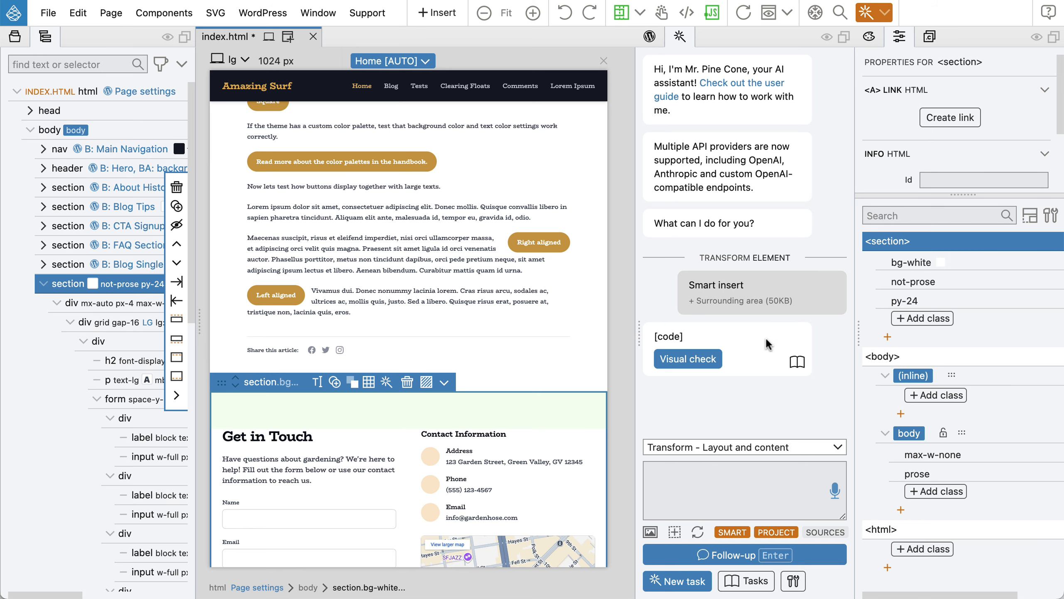
scroll(484, 389, down, 6)
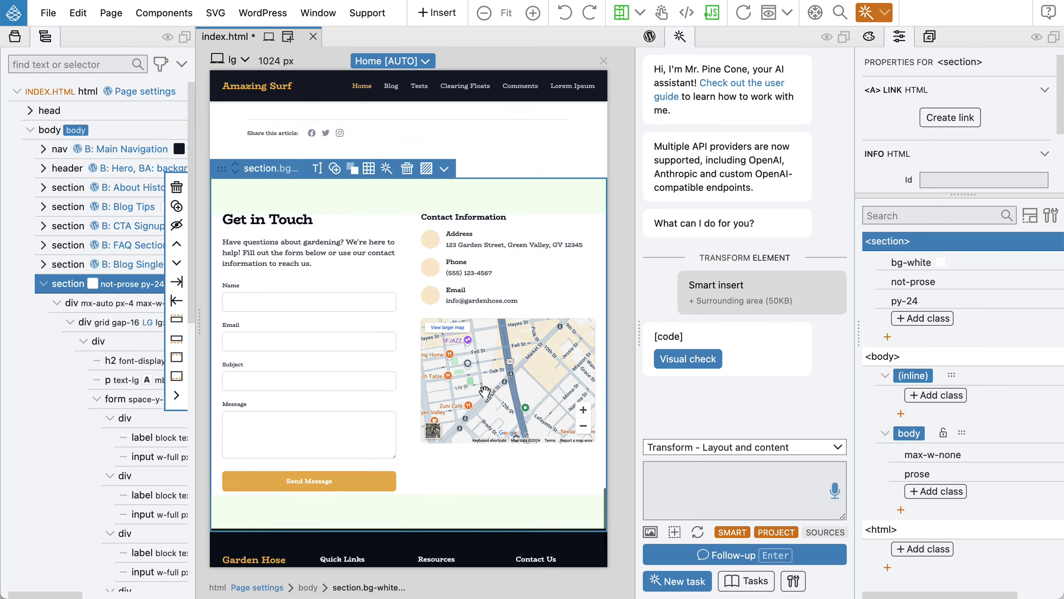
scroll(485, 391, up, 2)
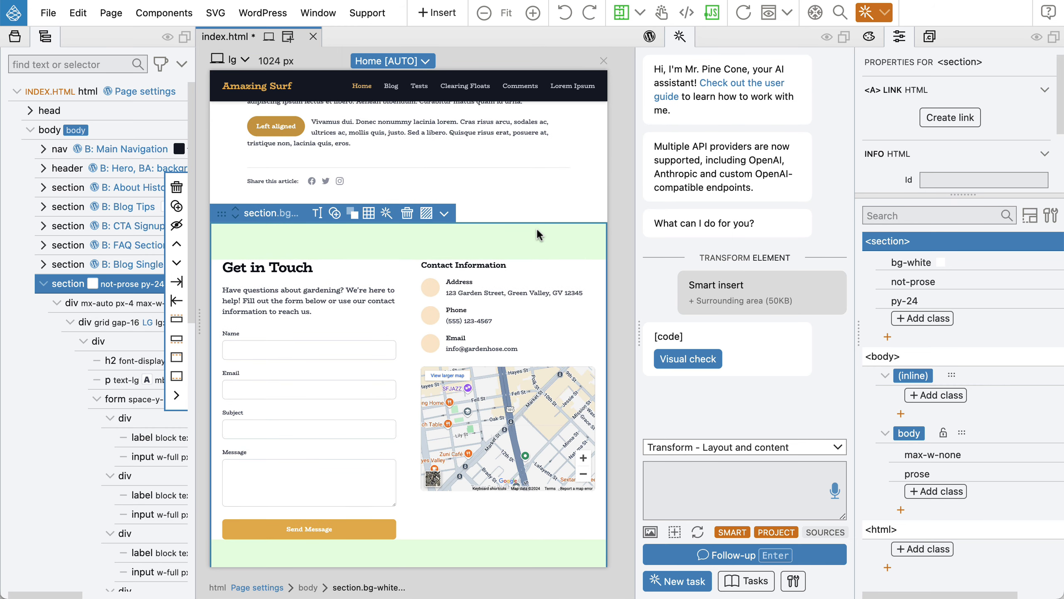
scroll(452, 241, up, 1)
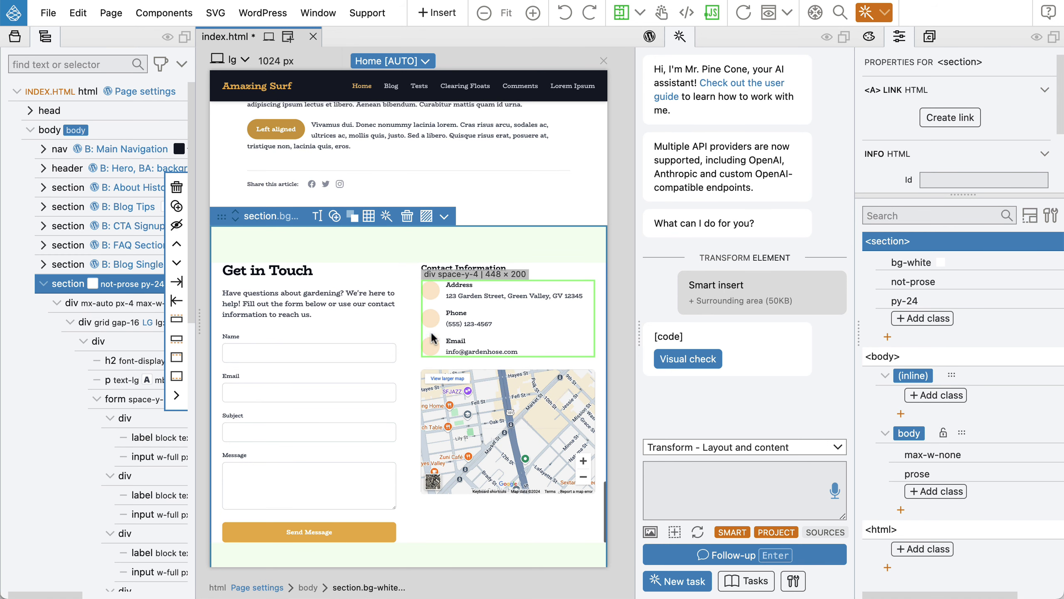
scroll(431, 310, up, 1)
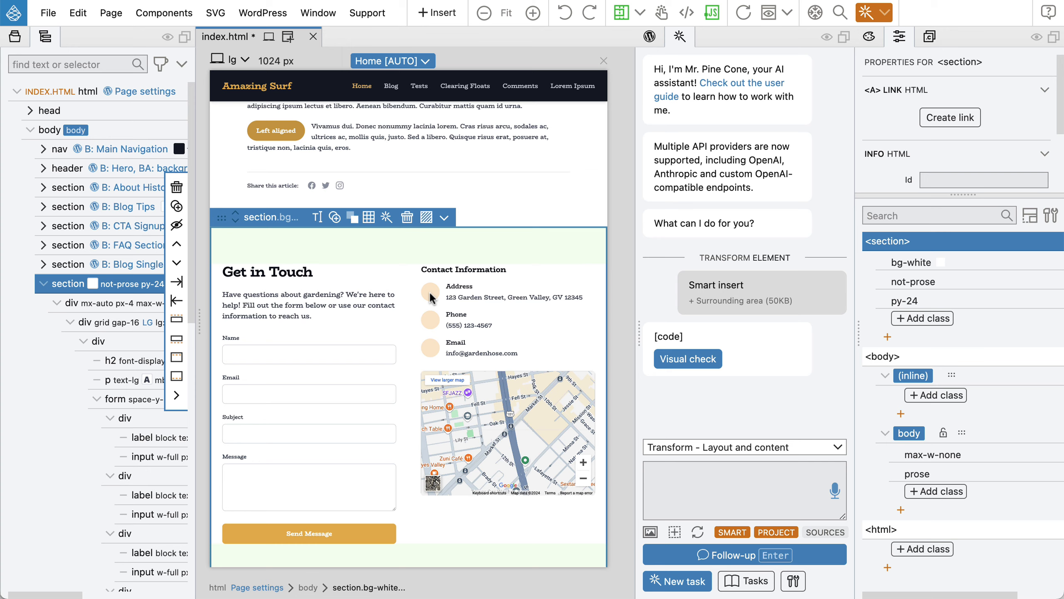
Inspect the code of the address svg icon in the contact details.
click(431, 299)
scroll(434, 297, down, 1)
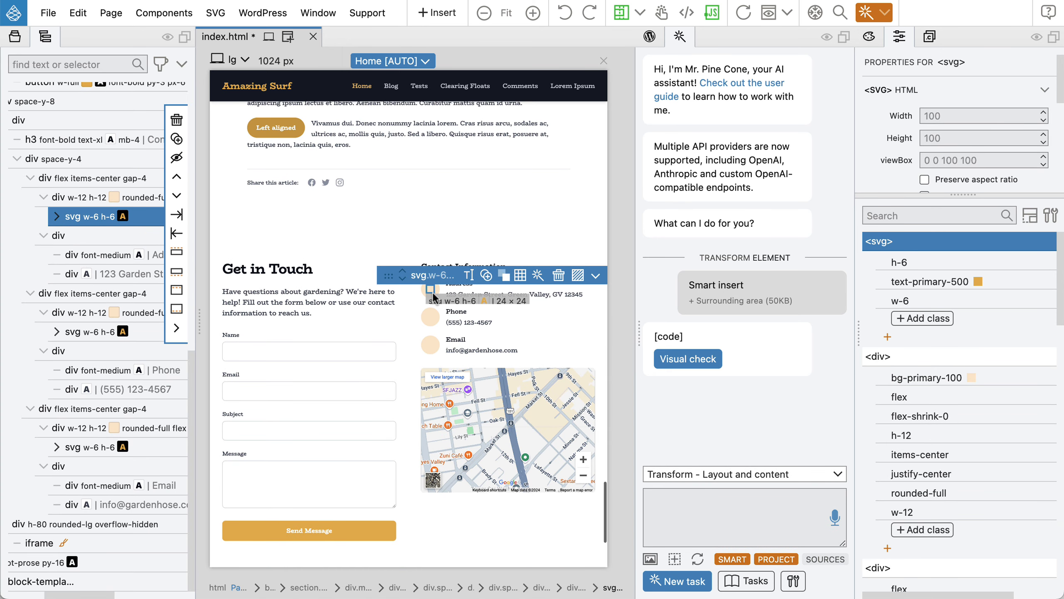
double_click(433, 297)
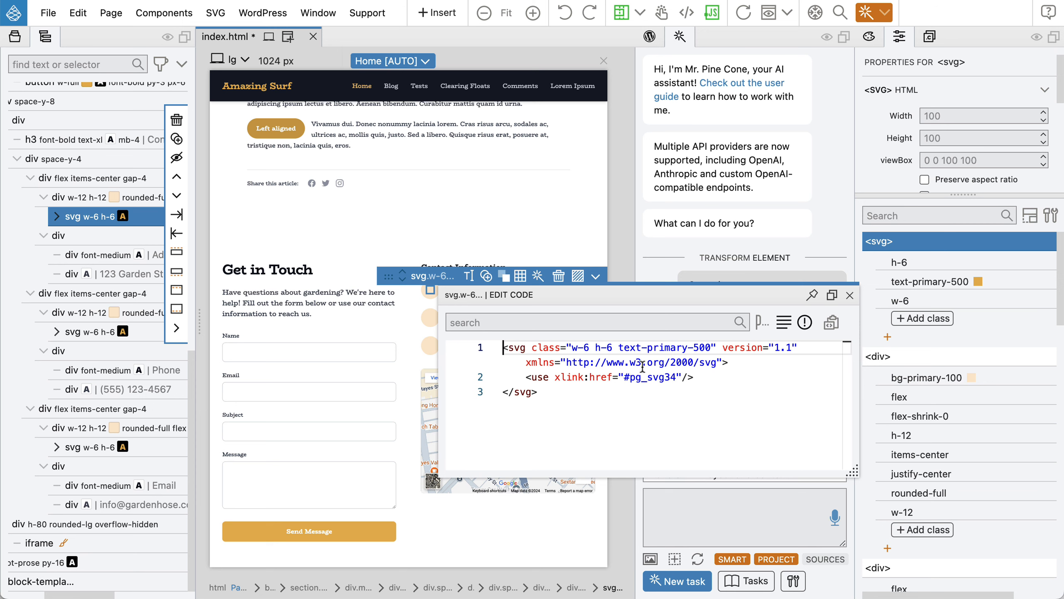
click(850, 295)
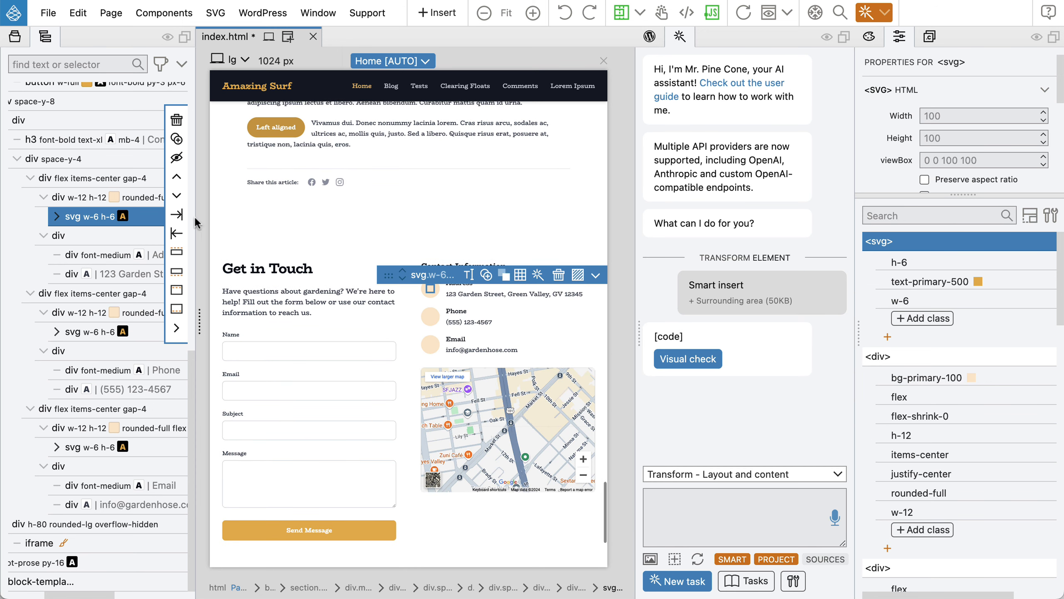
With div.space-y-4 selected, ask the AI to 'Show the correct svg icons'.
click(496, 308)
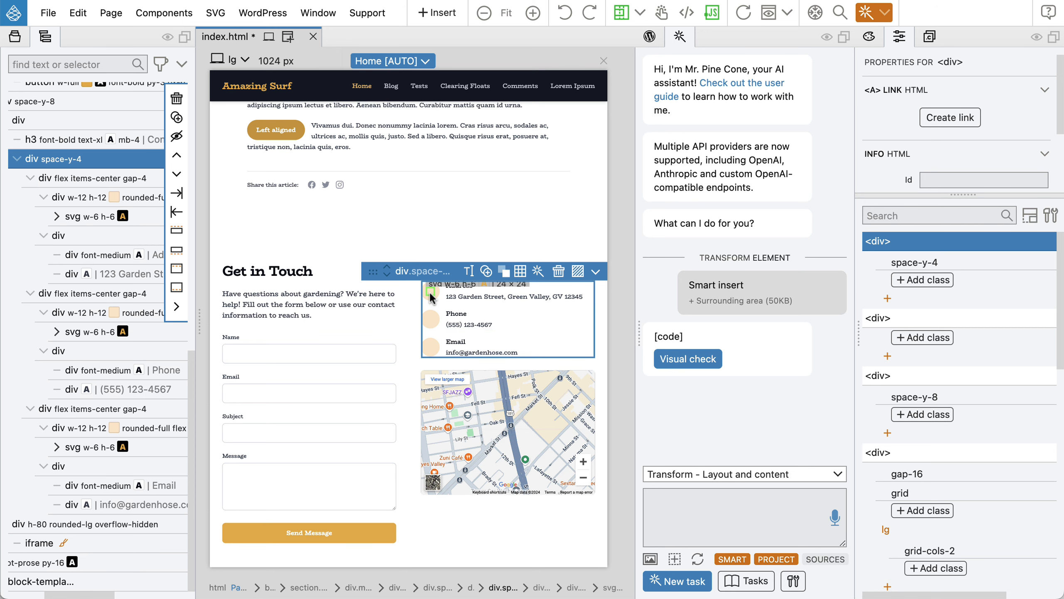
click(679, 515)
text(Show the)
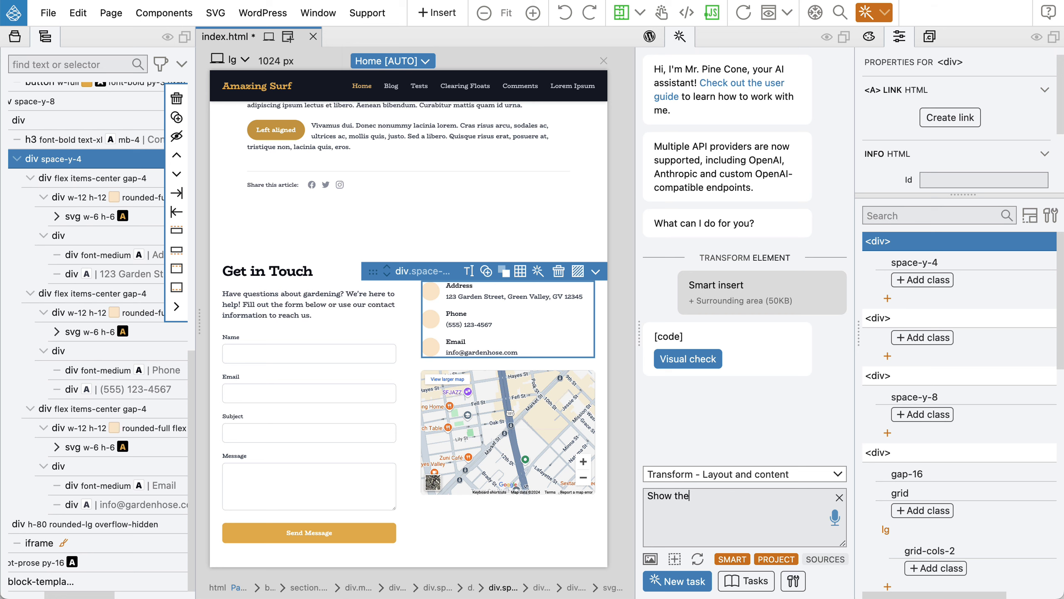
text( correct svg icons)
key(Return)
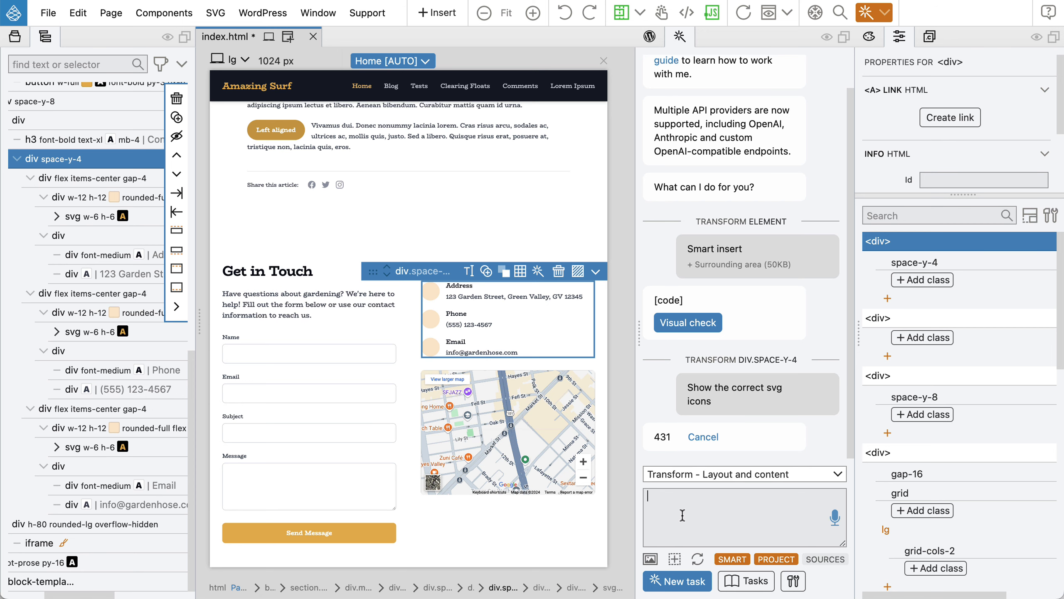
click(289, 252)
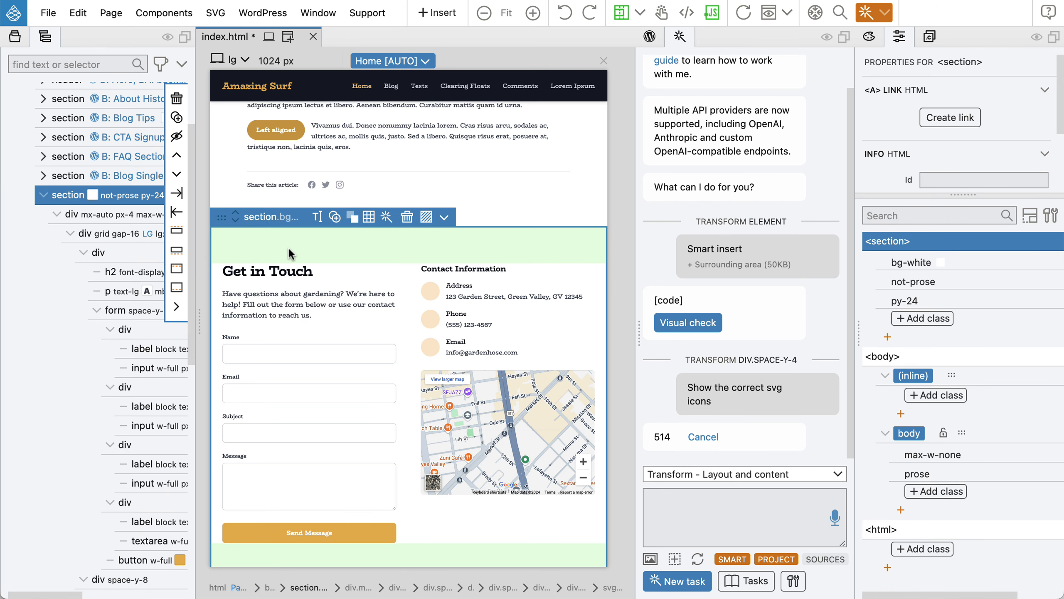
Swap the Get in Touch section's bg-white for bg-primary-50, undoing the mistaken change on the inner div.
click(916, 263)
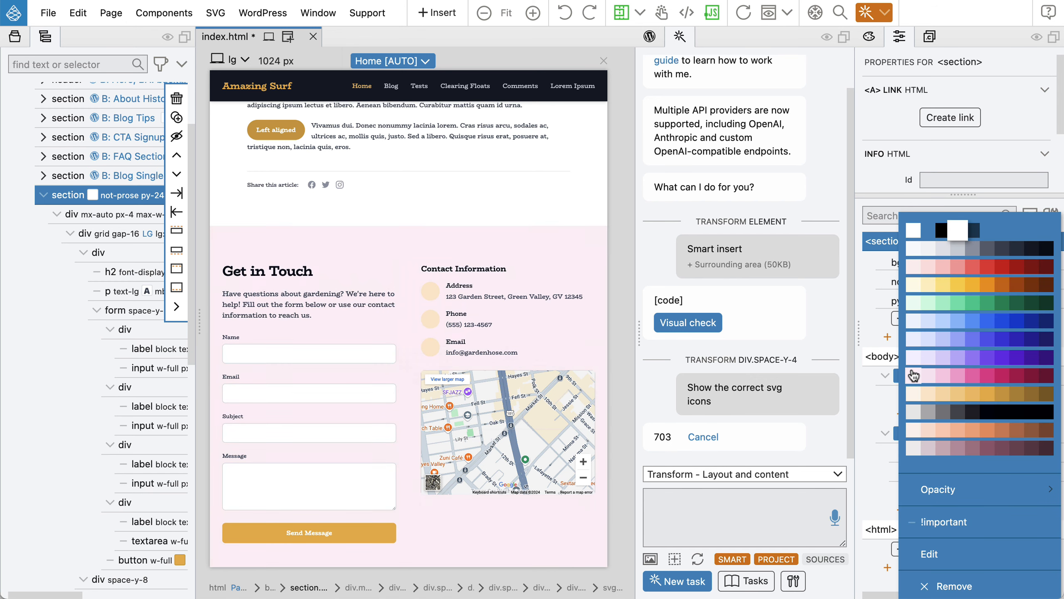
click(914, 395)
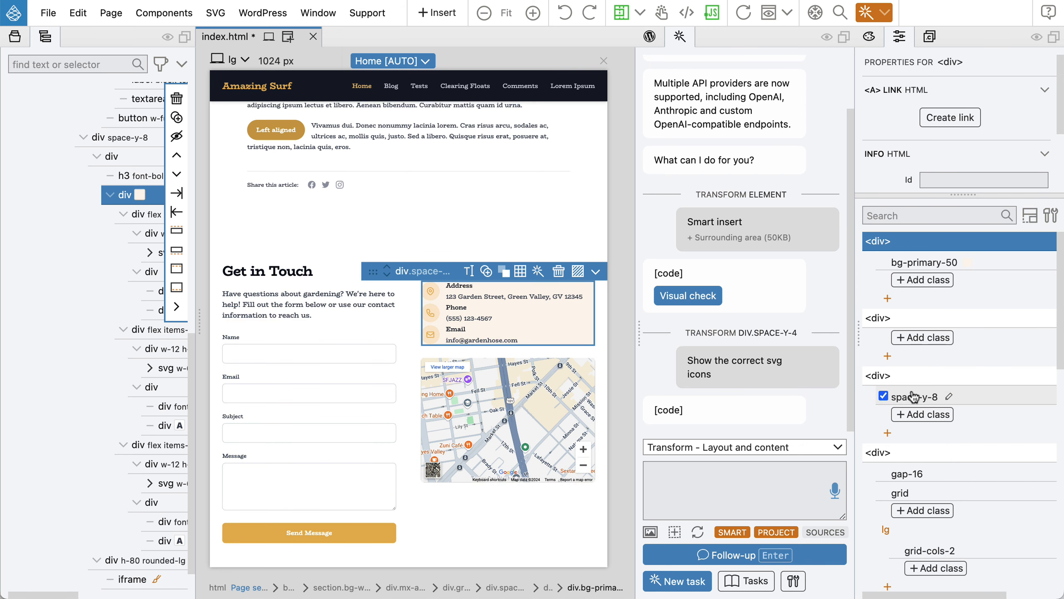
click(318, 245)
key(super+z)
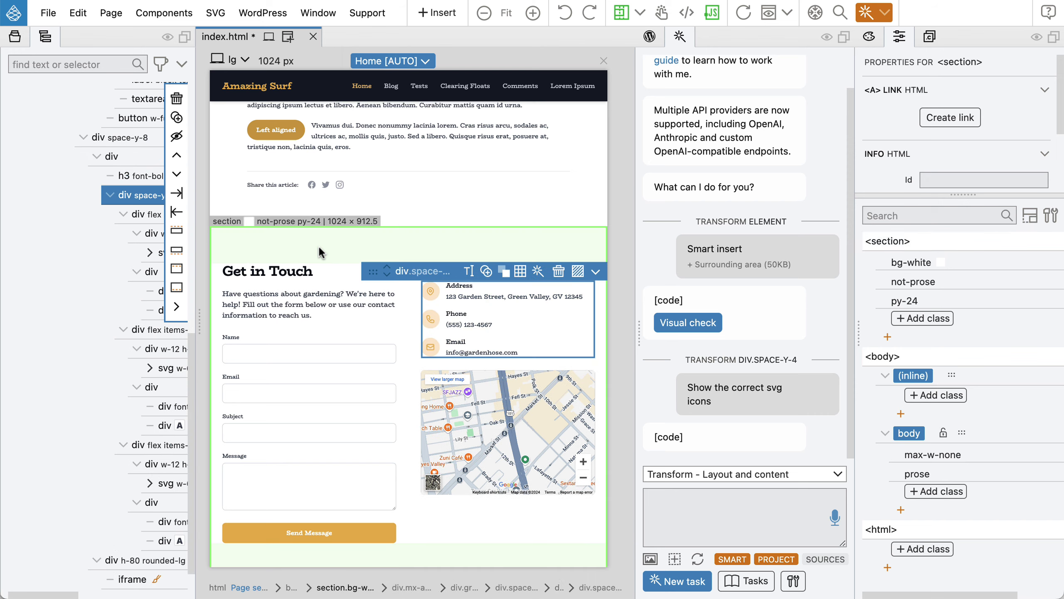
click(306, 238)
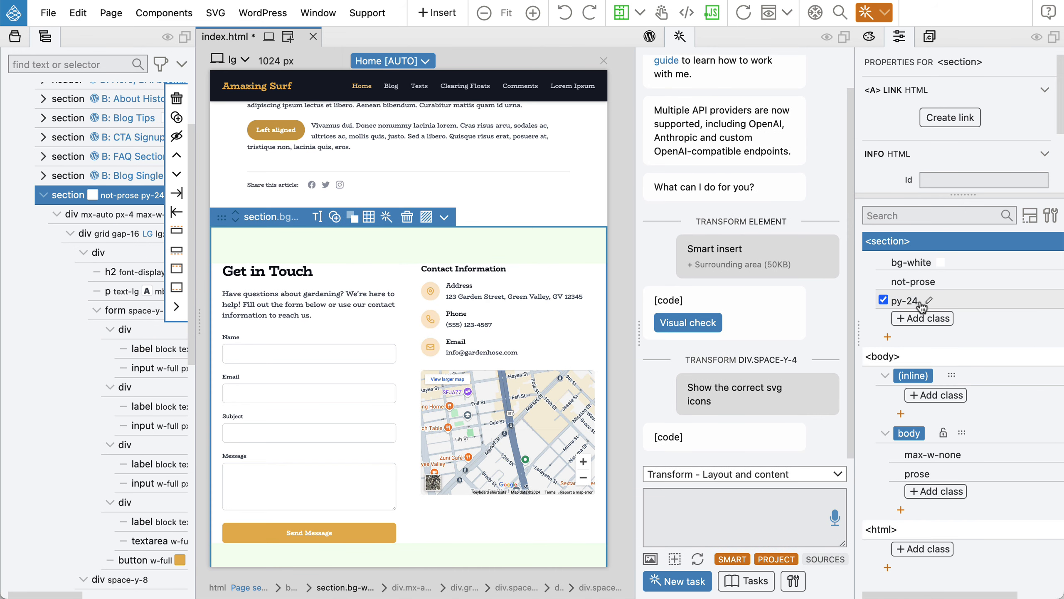
click(913, 267)
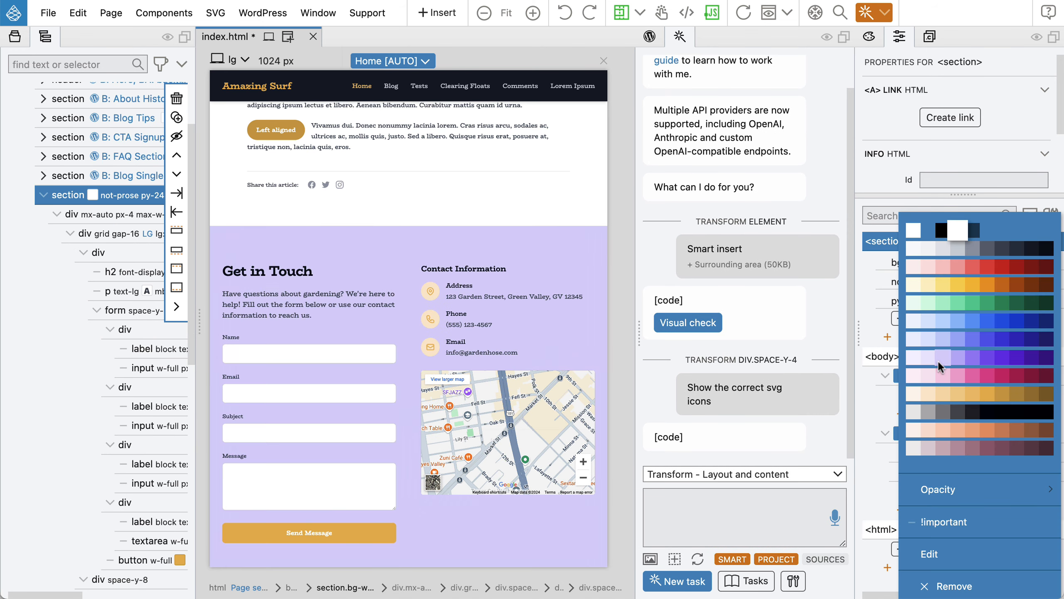
click(915, 396)
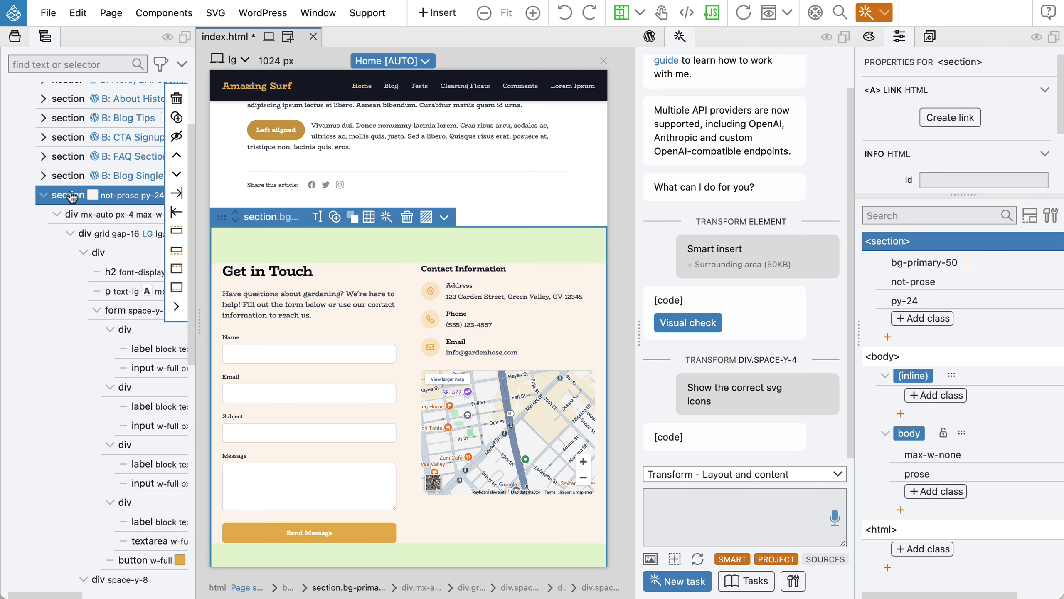
Add the WordPress Block action to the Get in Touch section and auto-create its editable block.
click(649, 37)
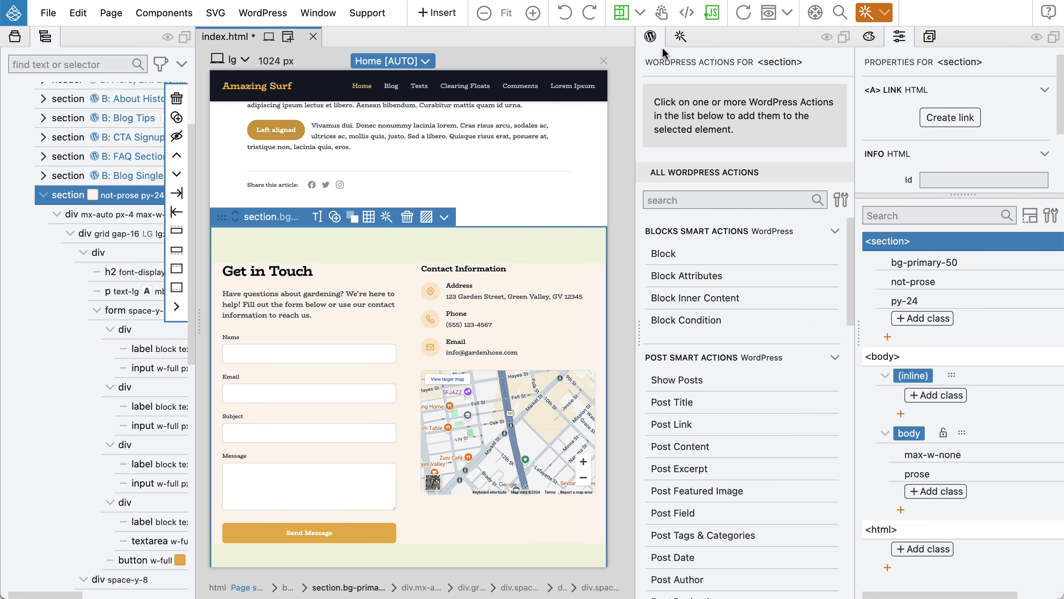
click(657, 253)
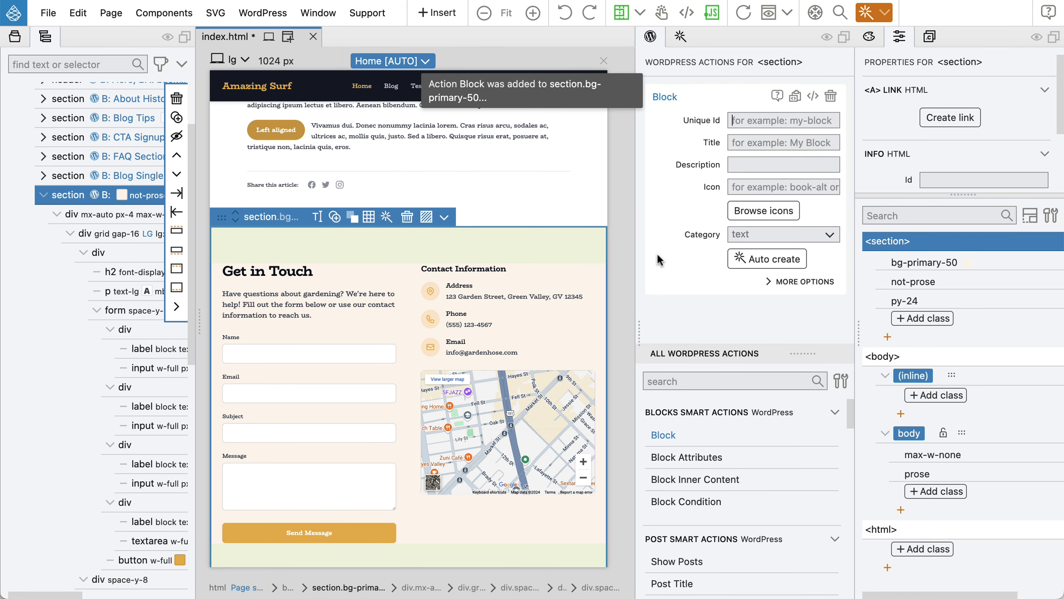
click(769, 260)
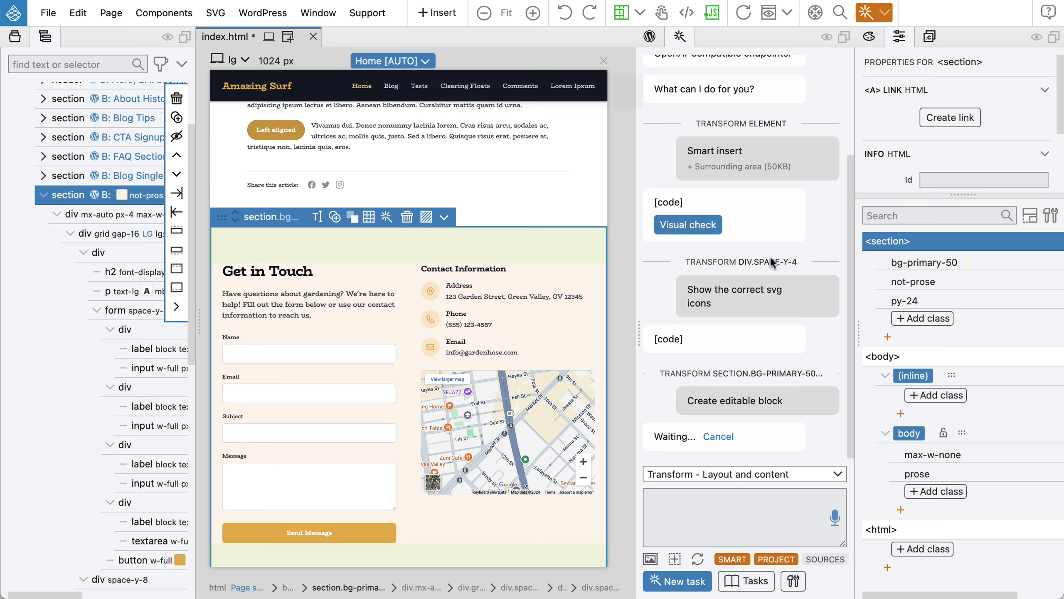
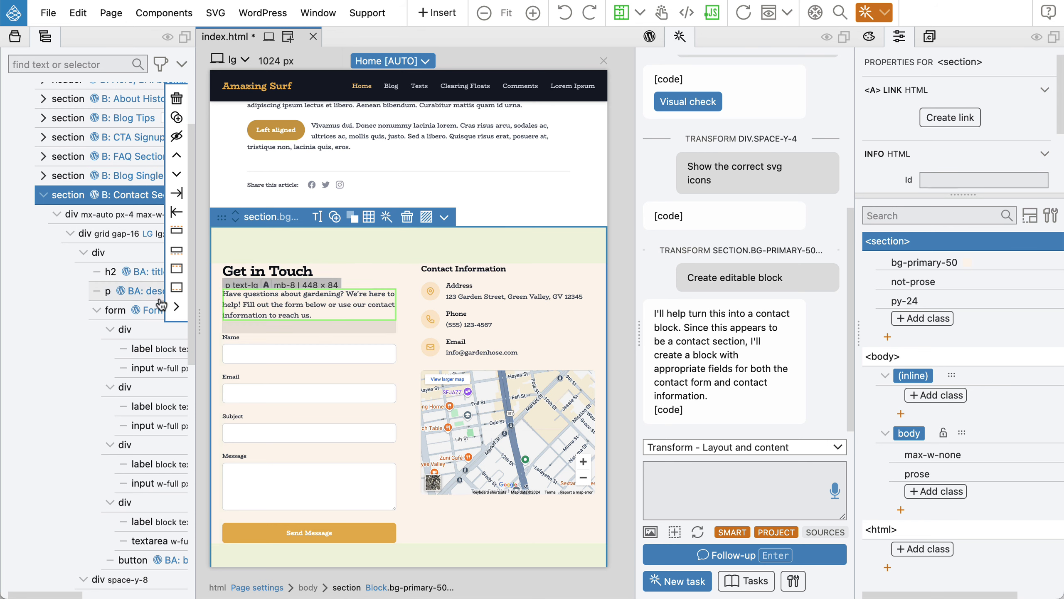
Show WordPress Actions and select the contact address icon svg, revealing its address_icon block attribute.
click(145, 309)
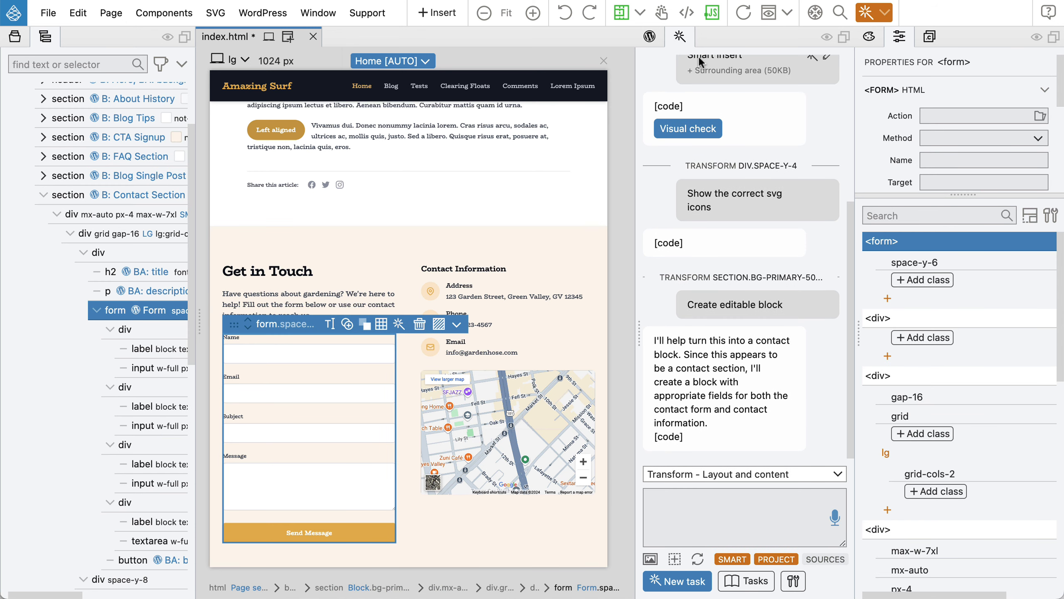
click(650, 36)
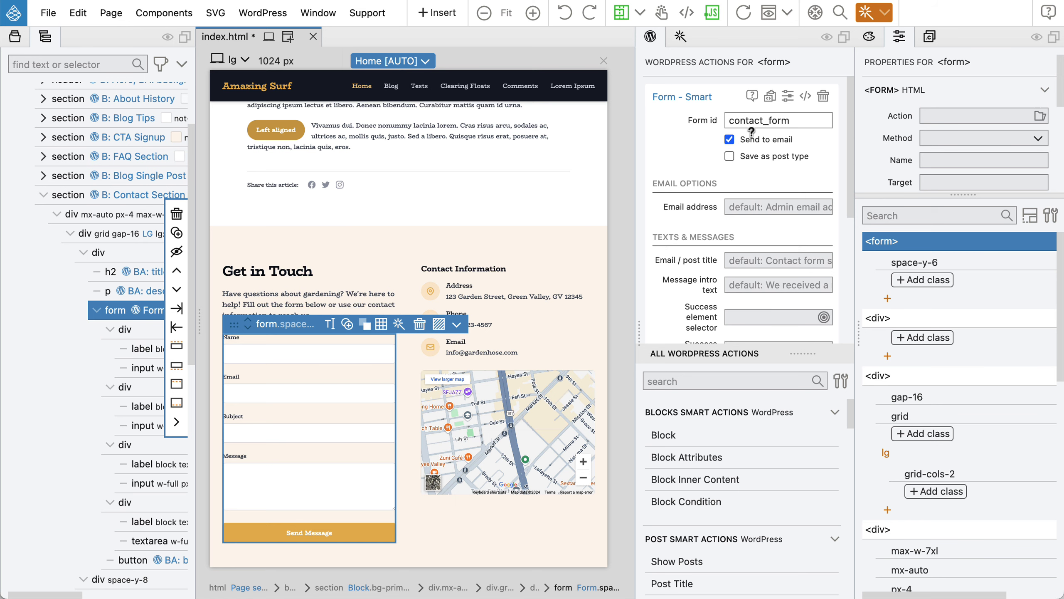
mouse_move(749, 140)
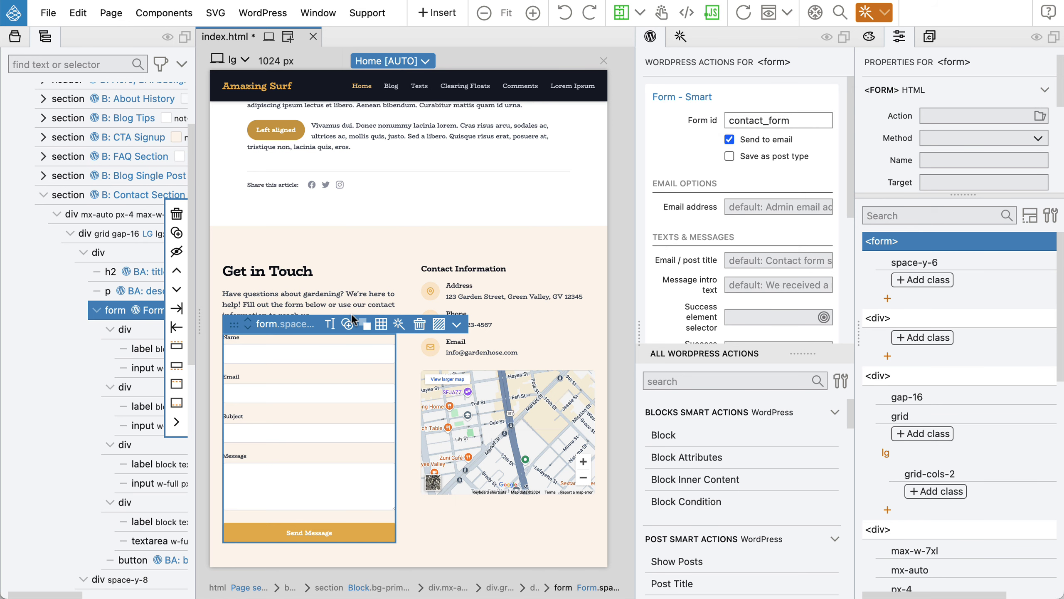
scroll(351, 312, down, 3)
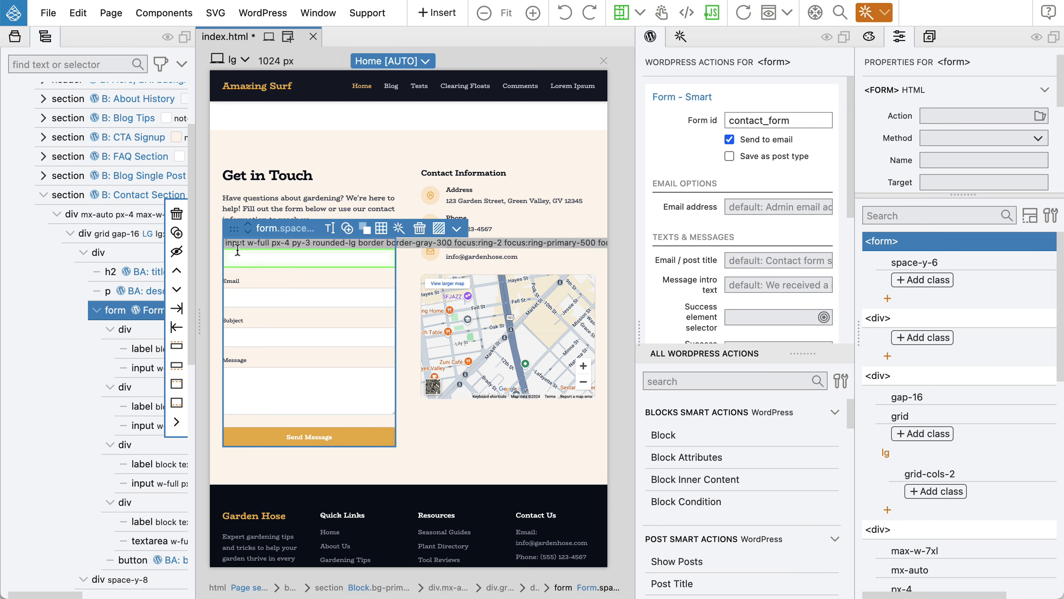
click(97, 310)
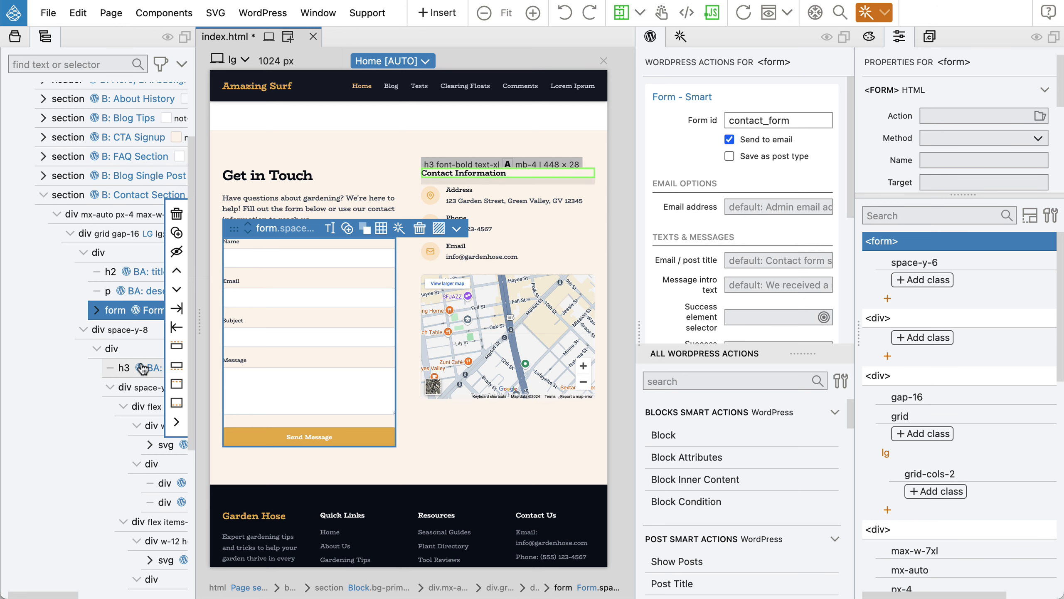
scroll(143, 368, down, 4)
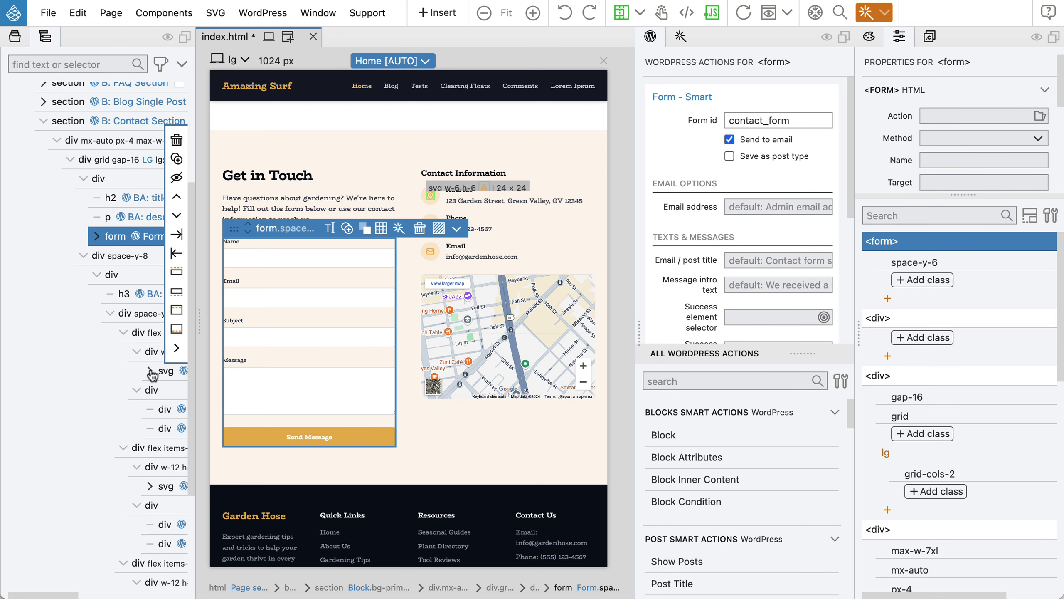
click(165, 372)
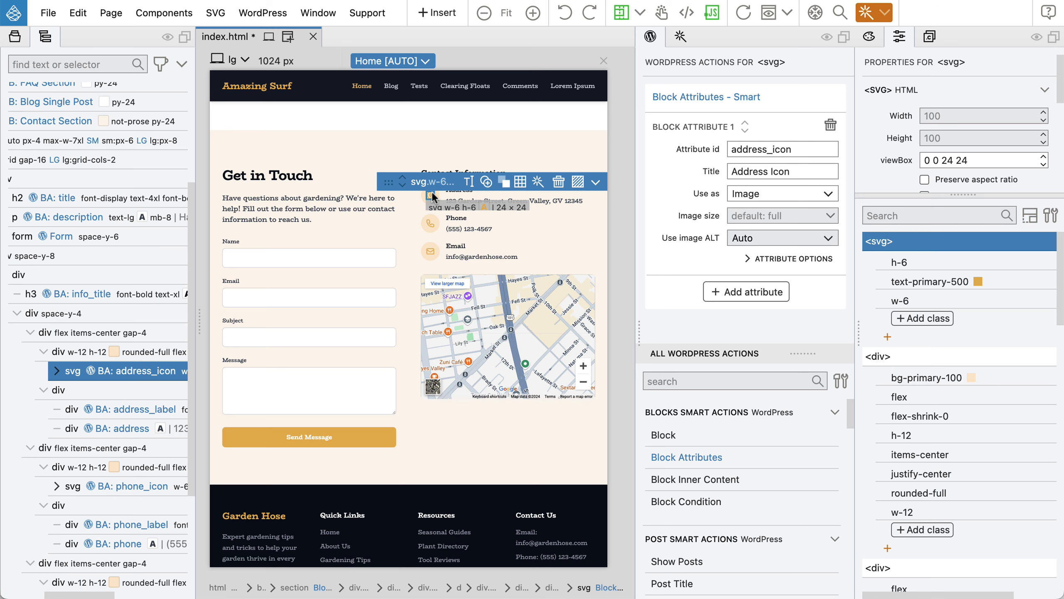
Delete the Block Attributes from the address, phone and email icon svgs, then expand the form node.
mouse_move(74, 372)
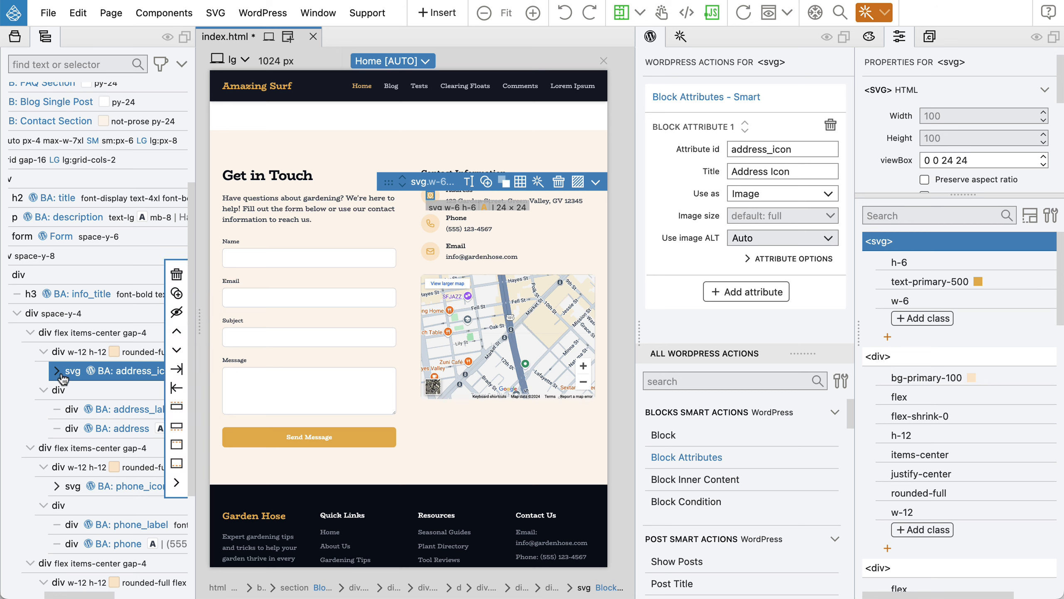
mouse_move(787, 127)
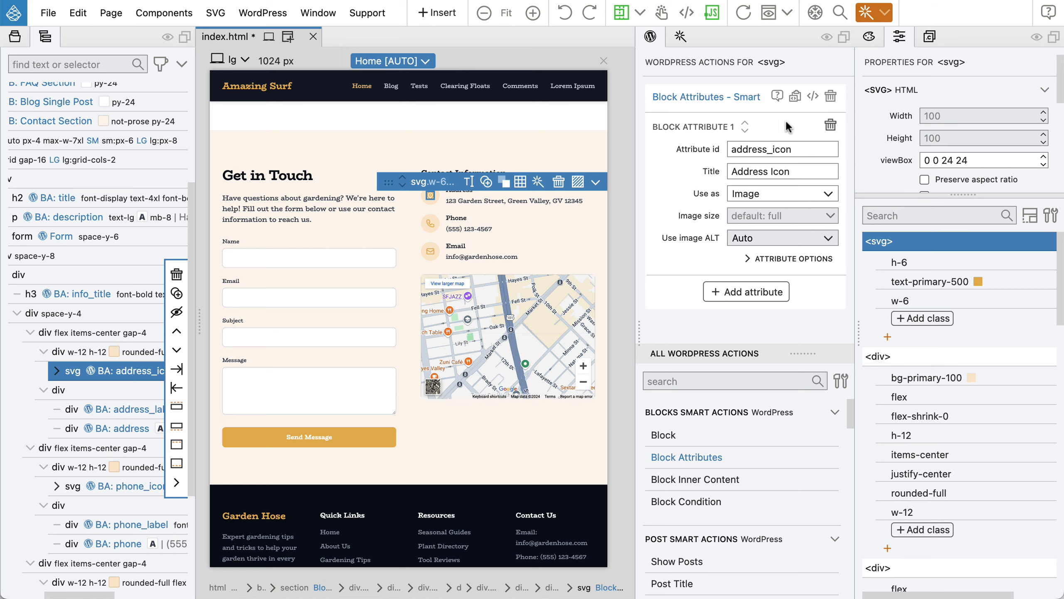
click(831, 97)
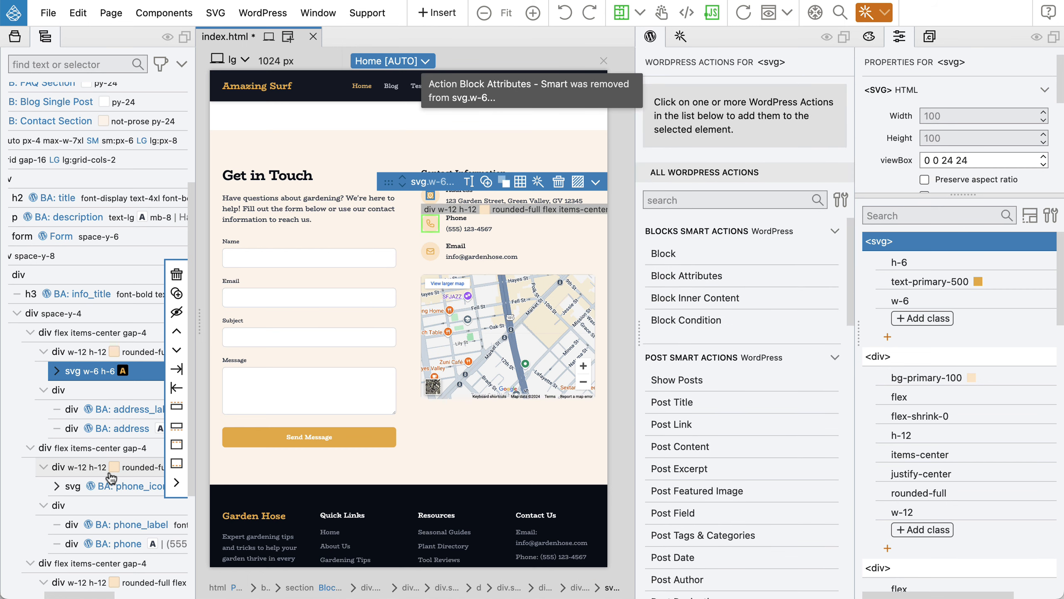
click(93, 494)
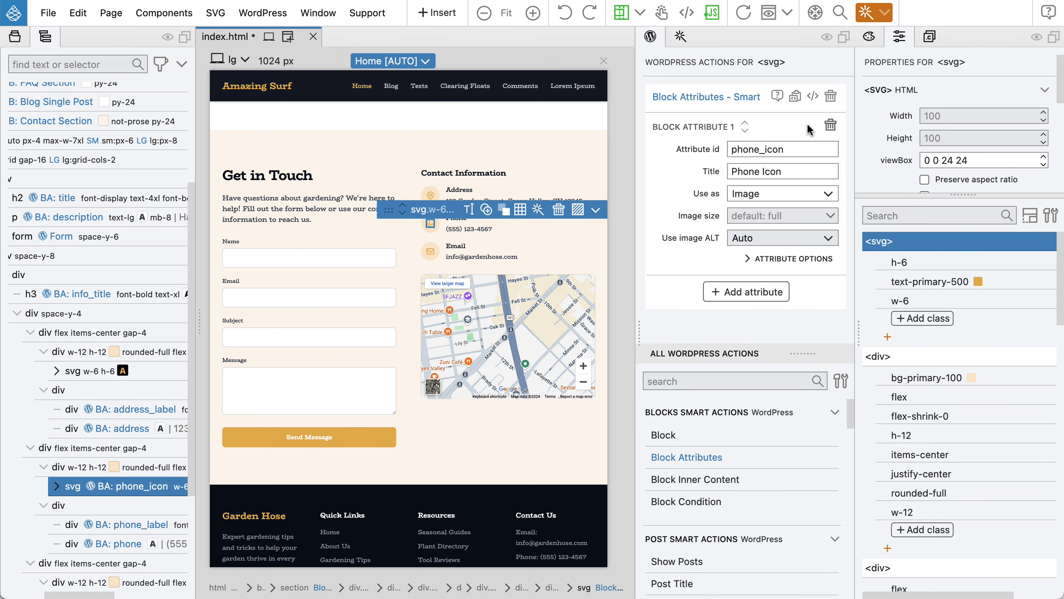
mouse_move(838, 98)
click(831, 97)
scroll(91, 548, down, 3)
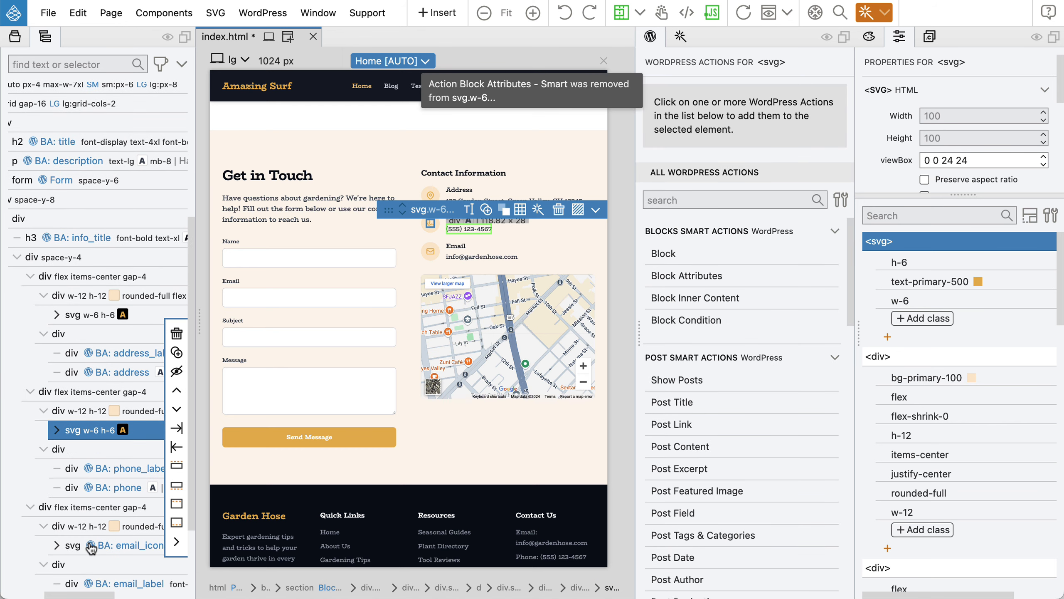
click(91, 548)
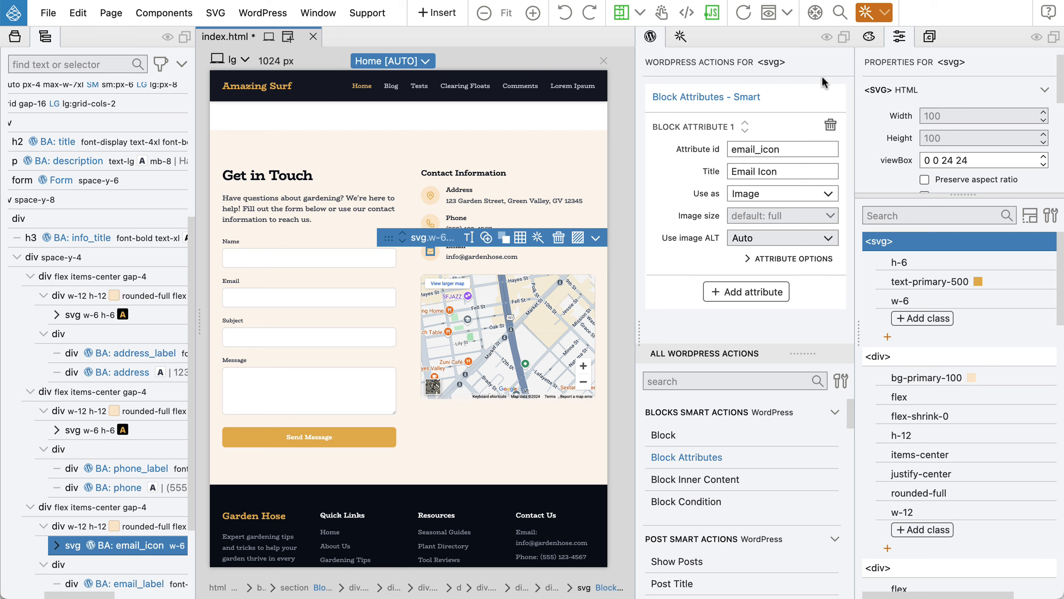
click(831, 97)
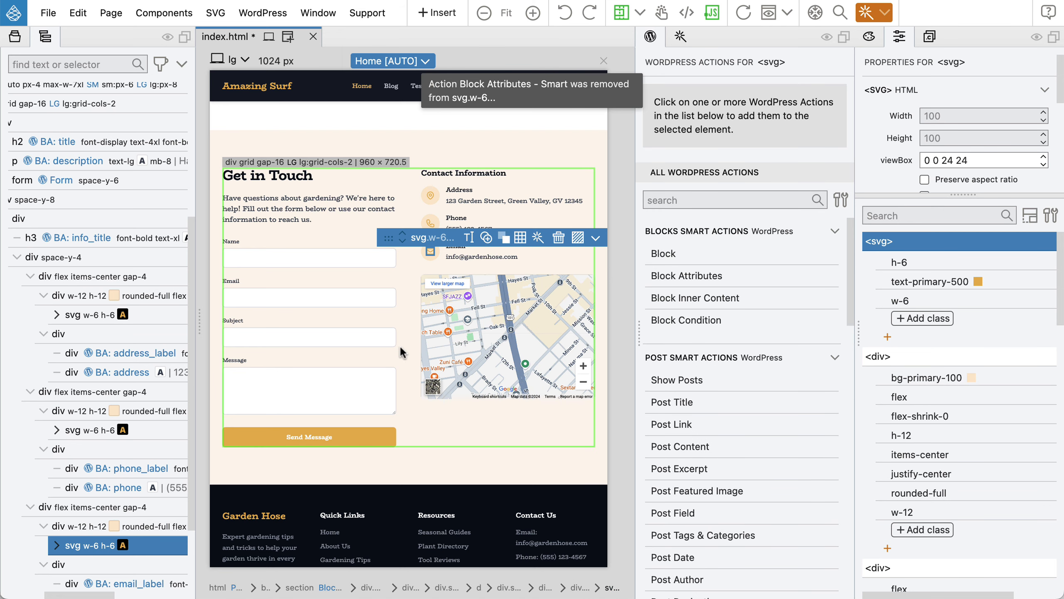
scroll(105, 371, down, 5)
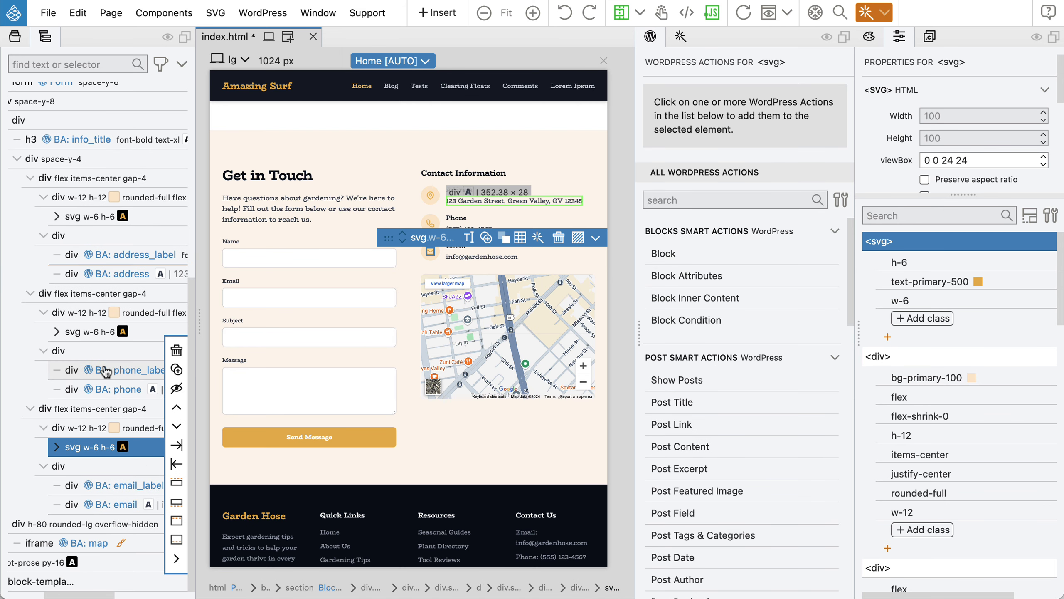
scroll(105, 371, up, 7)
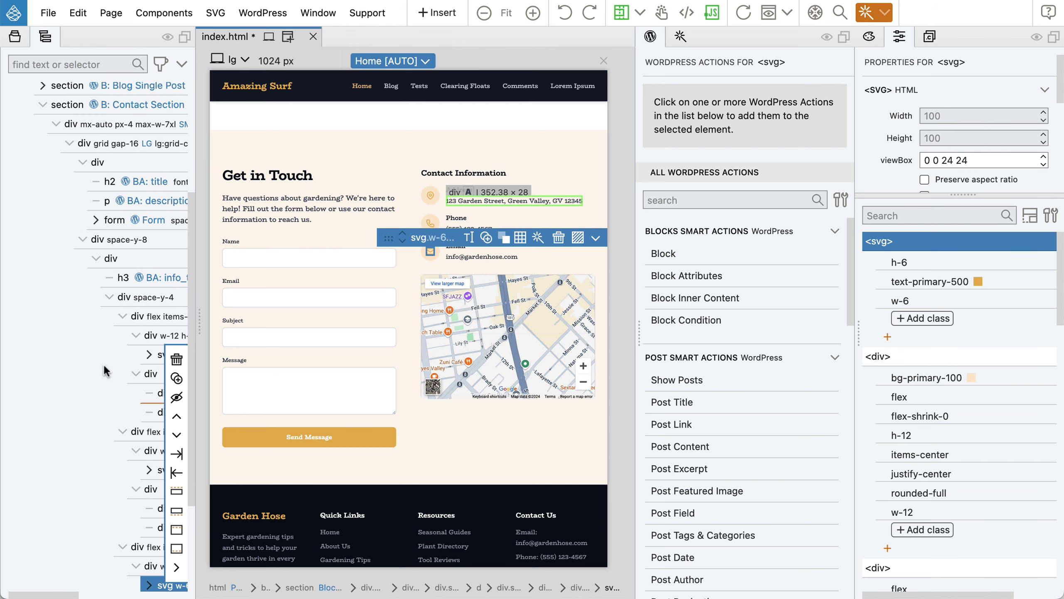
click(96, 219)
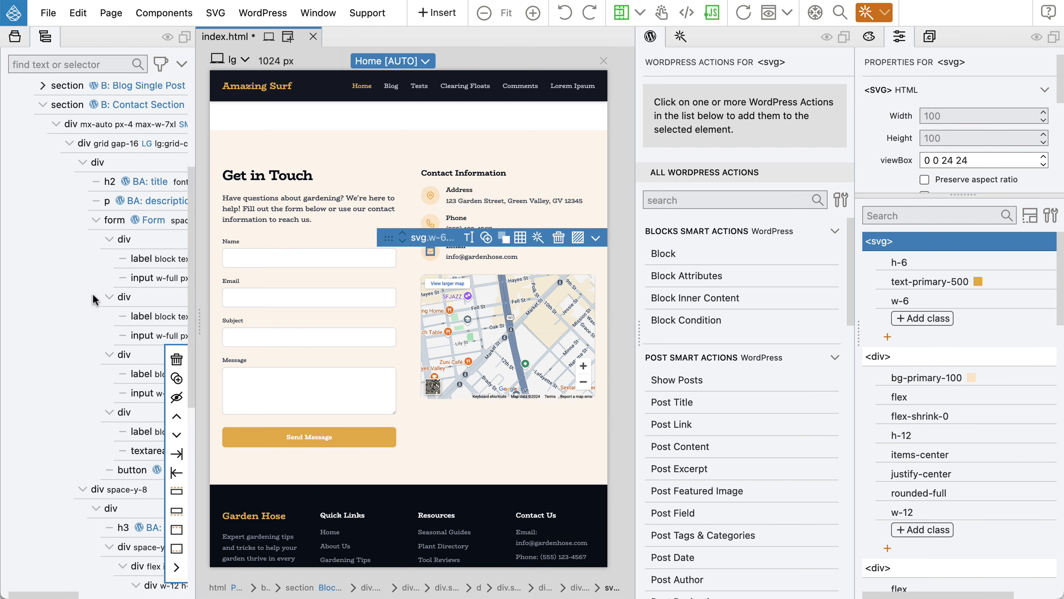
scroll(92, 292, right, 4)
Save index.html and export the theme.
click(104, 469)
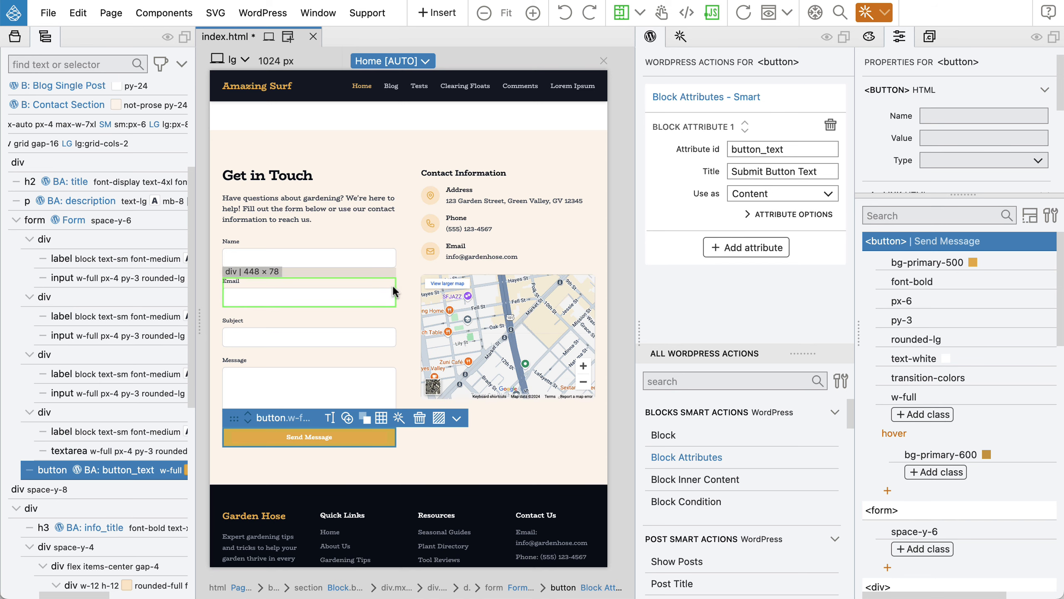
key(super+s)
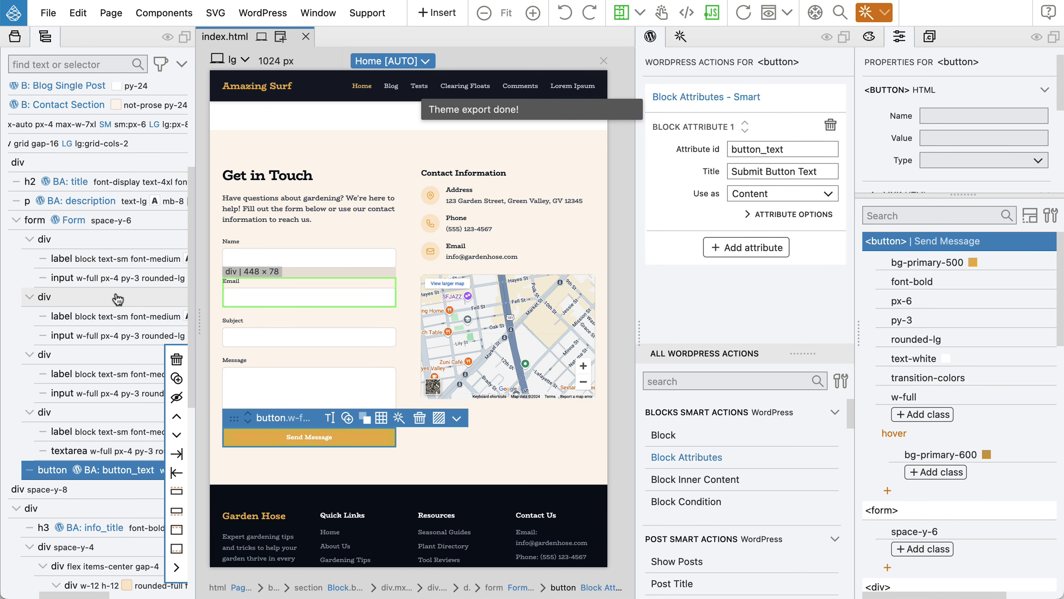
scroll(122, 312, left, 2)
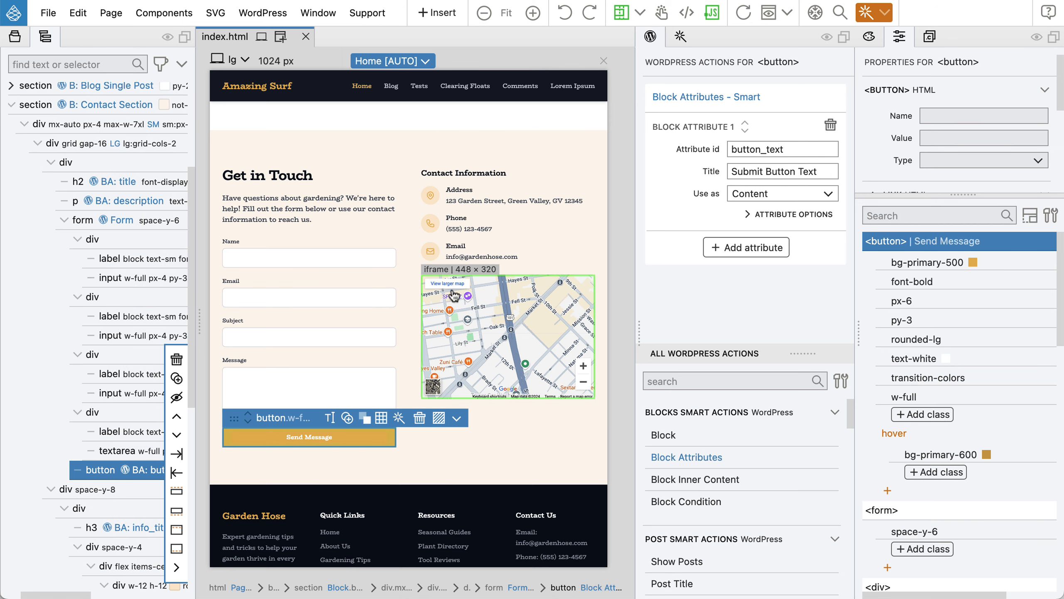
Select the contact map iframe to show its 'map' block attribute, titled Map Embed URL.
click(94, 489)
scroll(95, 338, down, 4)
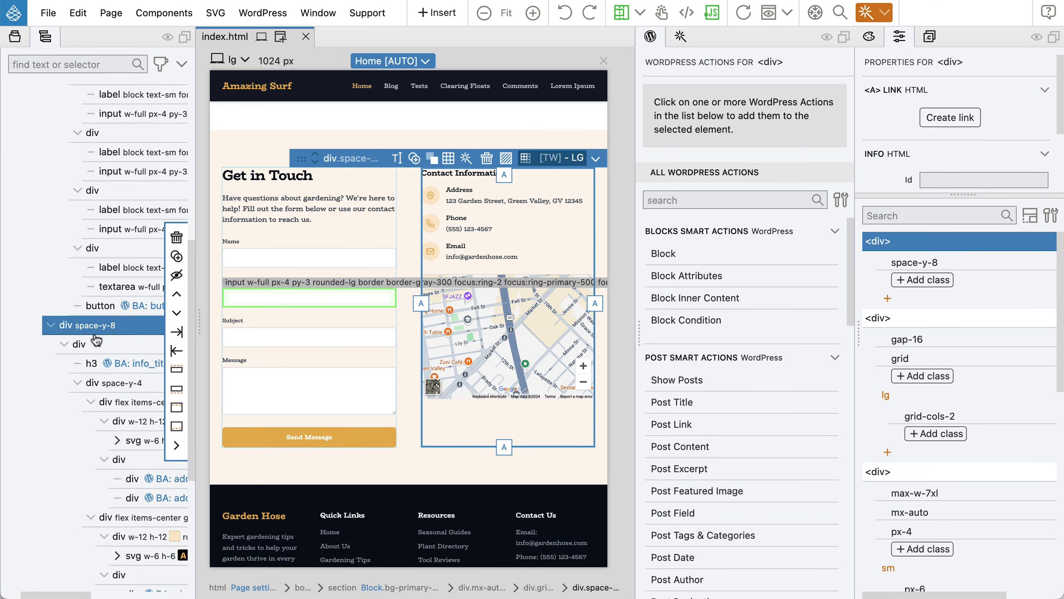
scroll(95, 339, down, 5)
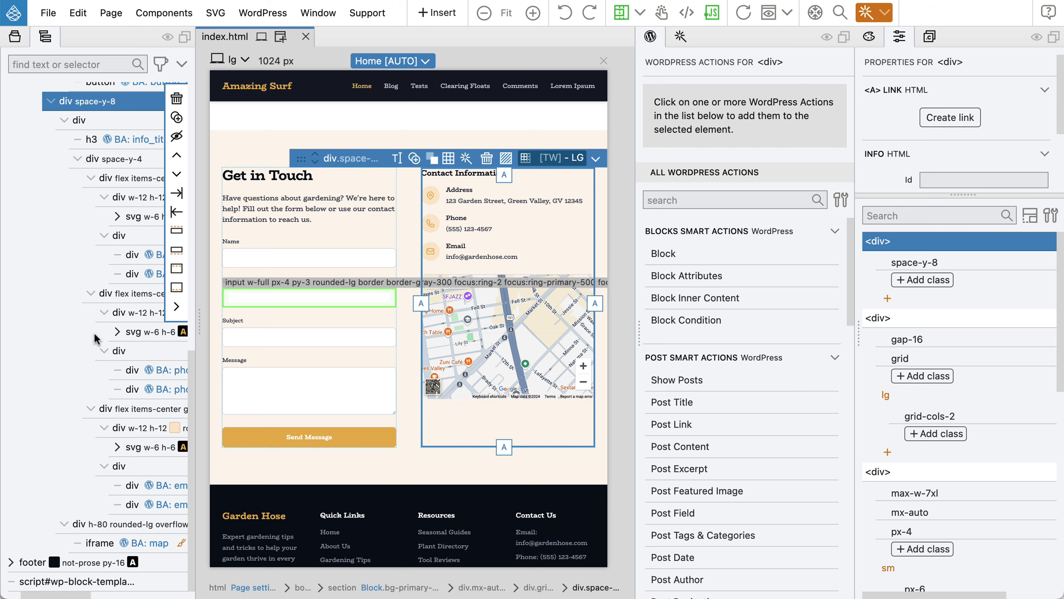
click(92, 543)
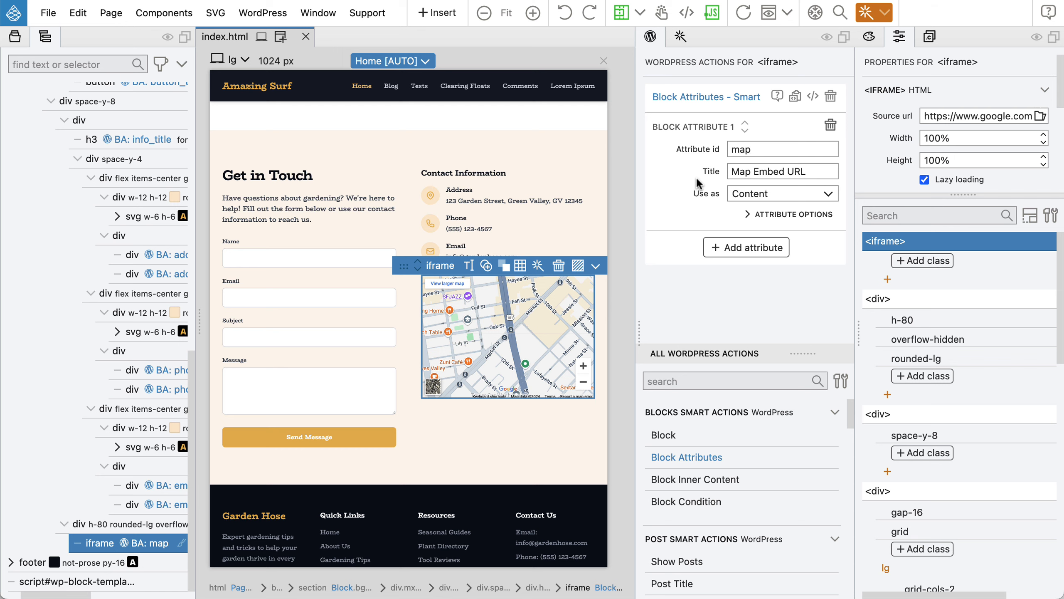
Inspect the map iframe's source code.
key(super+e)
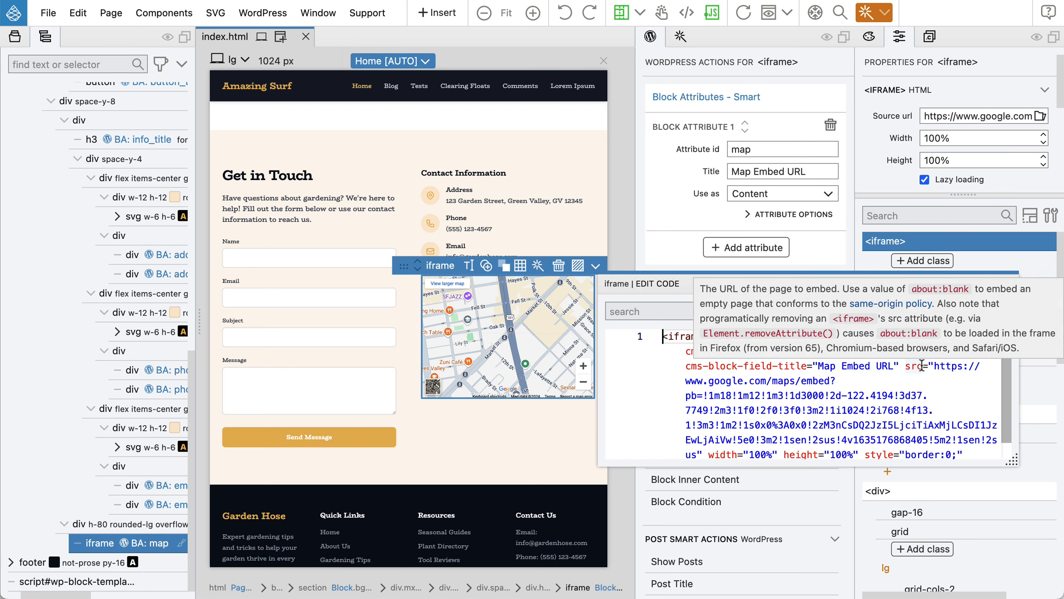
scroll(909, 382, down, 1)
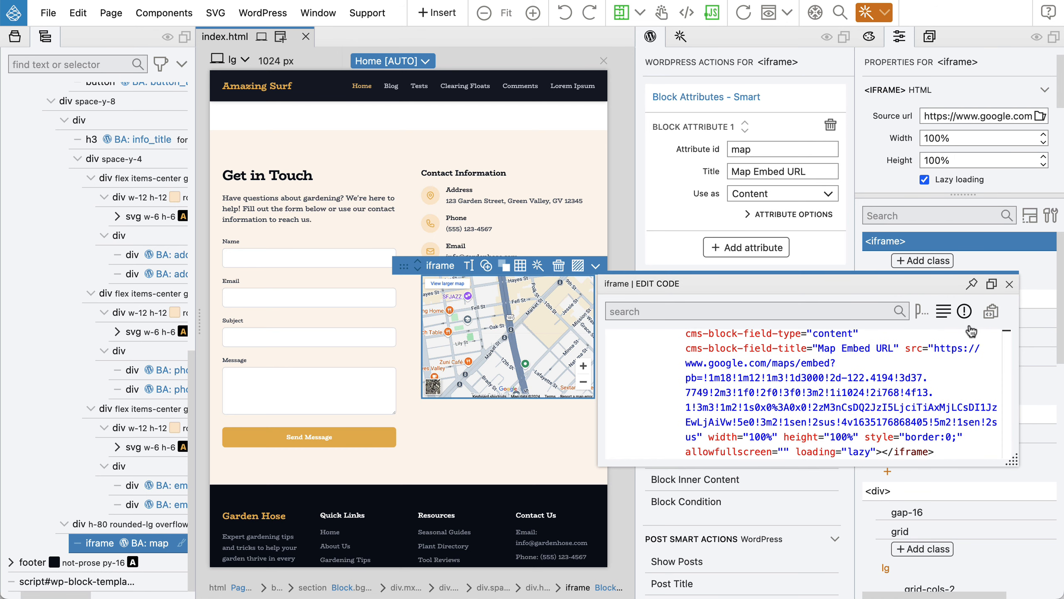
click(1010, 283)
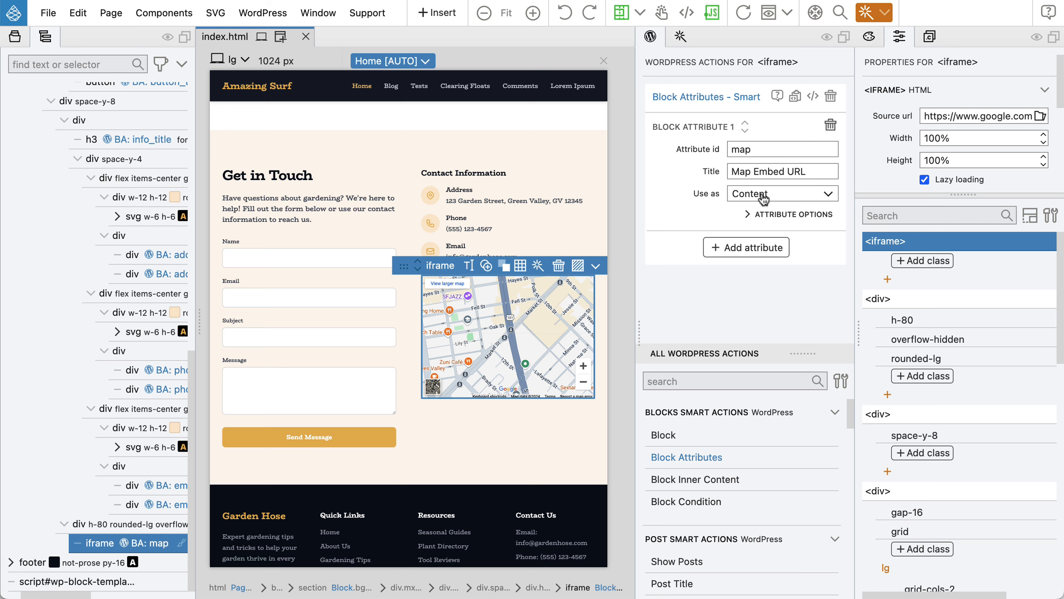
Make the map block attribute fill the iframe's src attribute, then save and export the theme.
click(763, 197)
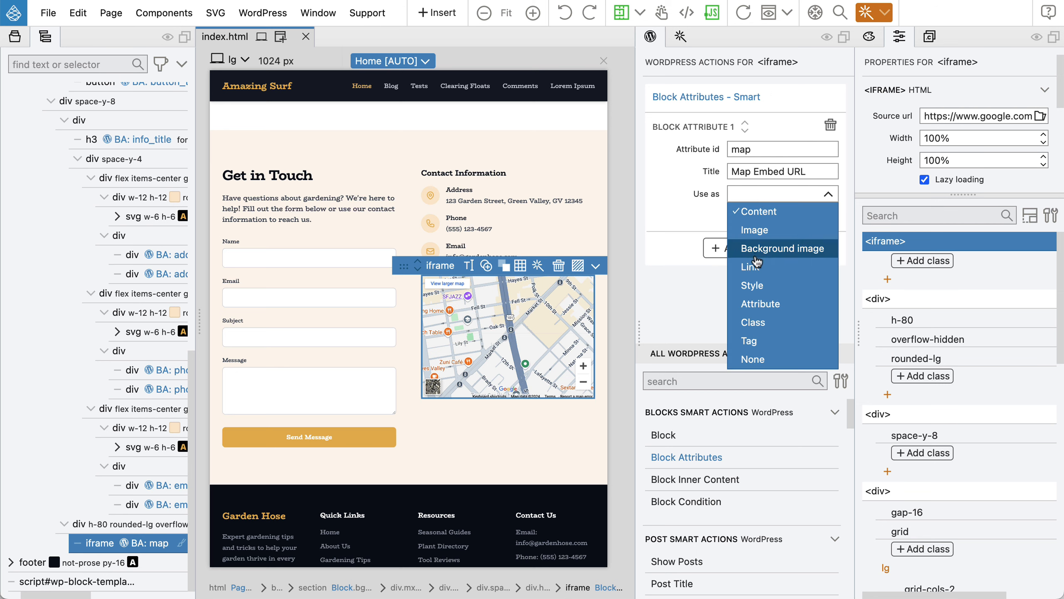
click(754, 306)
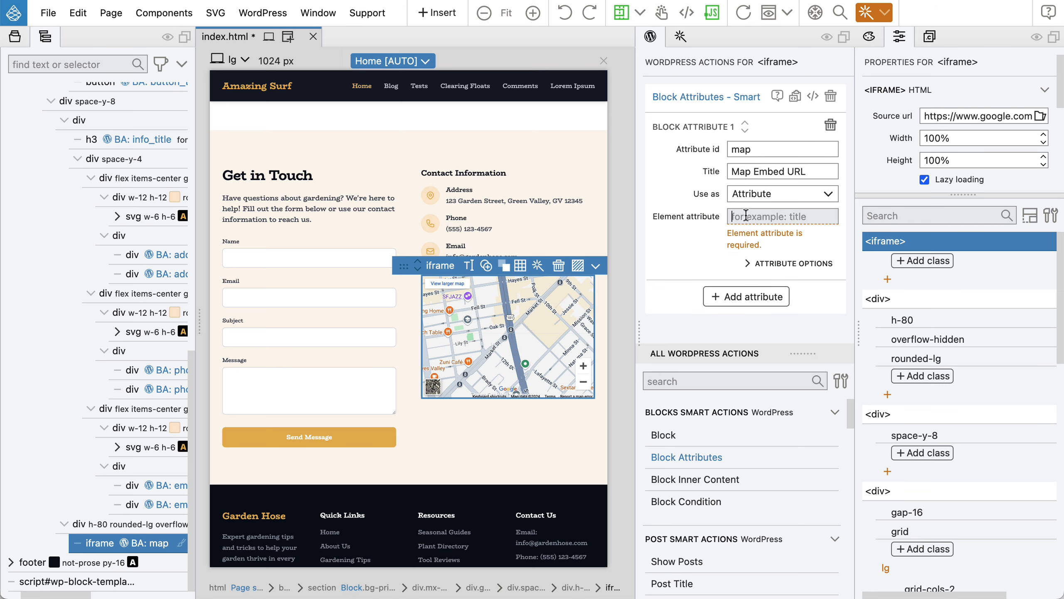
click(746, 216)
text(src)
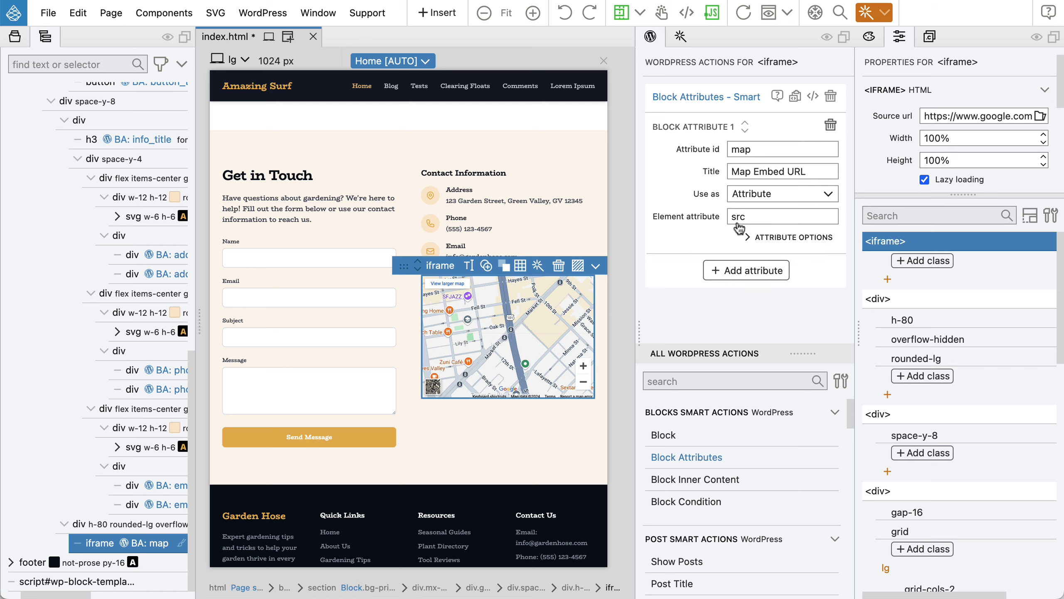
click(692, 238)
click(757, 247)
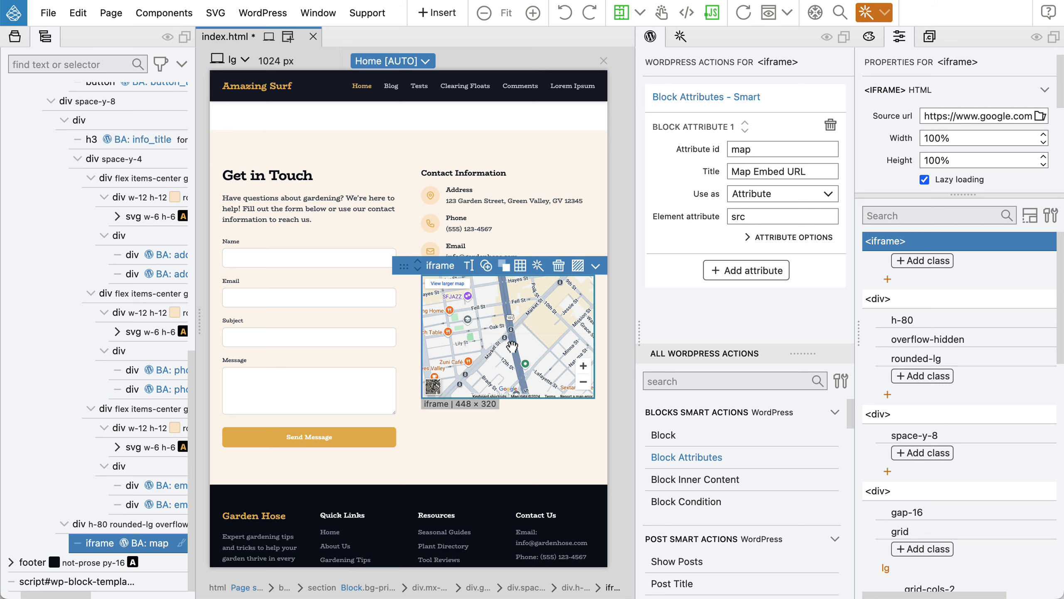
key(cmd+s)
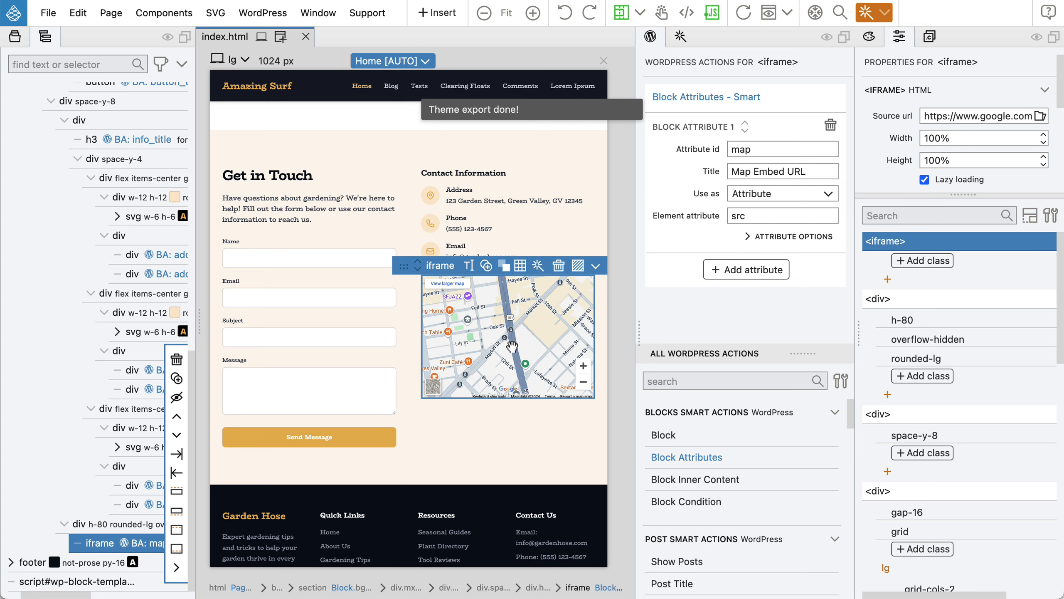
key(super+Tab)
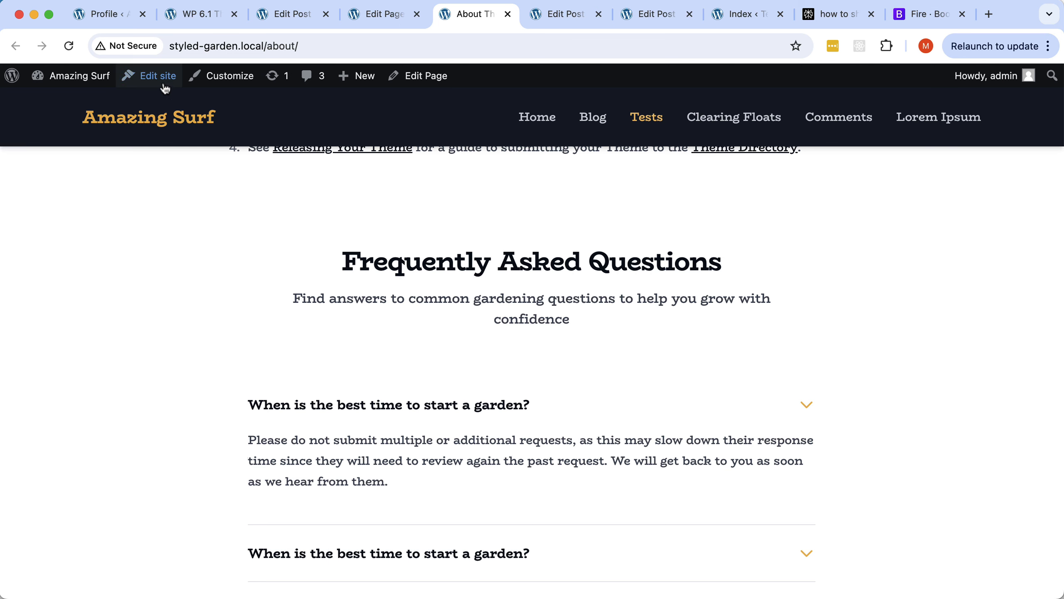
Open the Contact page for editing from Pages > All Pages in the WordPress dashboard.
mouse_move(78, 78)
click(72, 104)
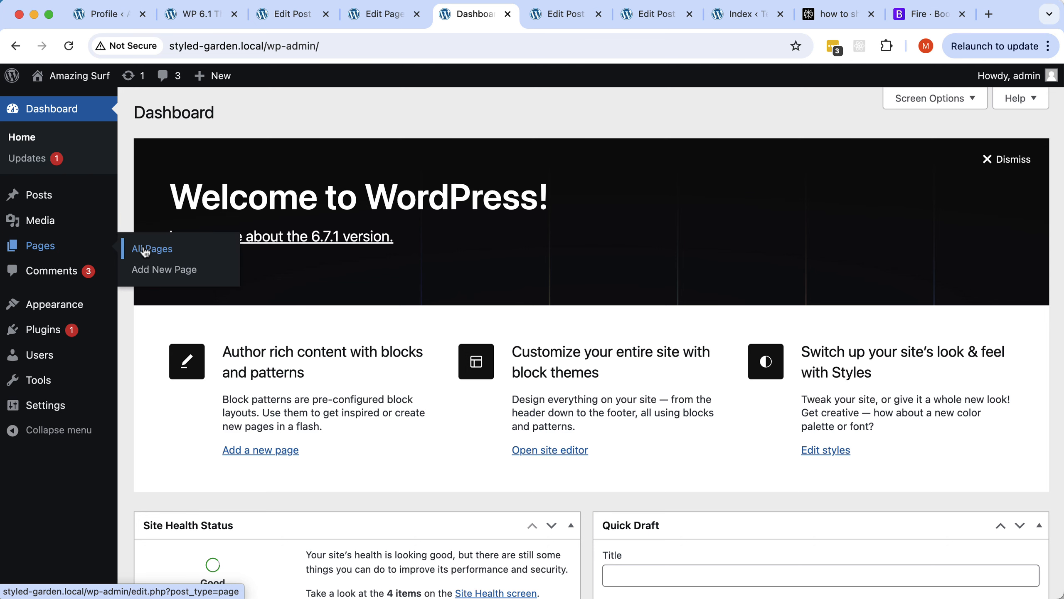
click(142, 243)
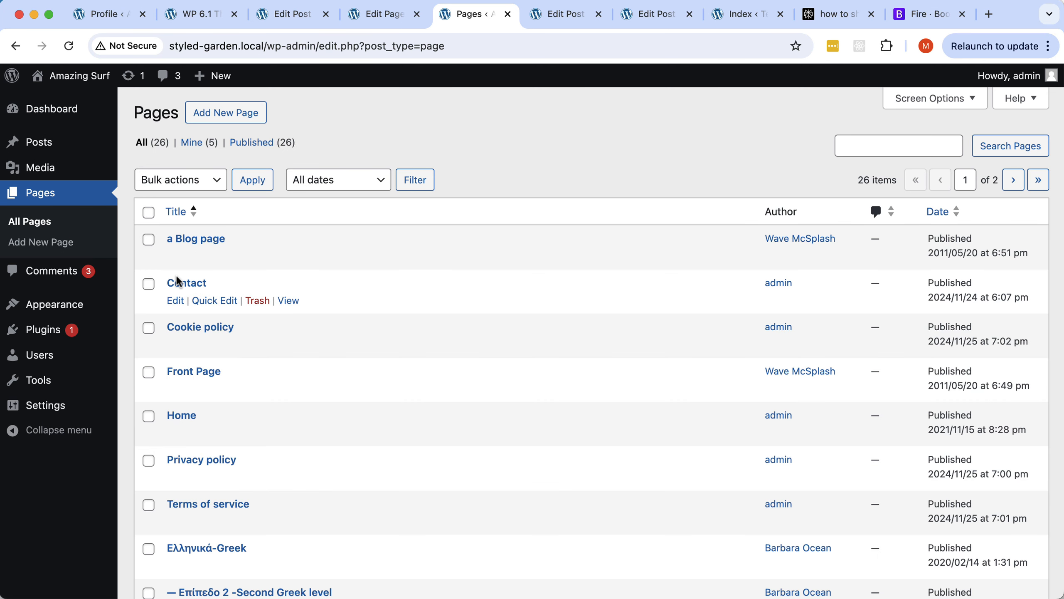
click(172, 298)
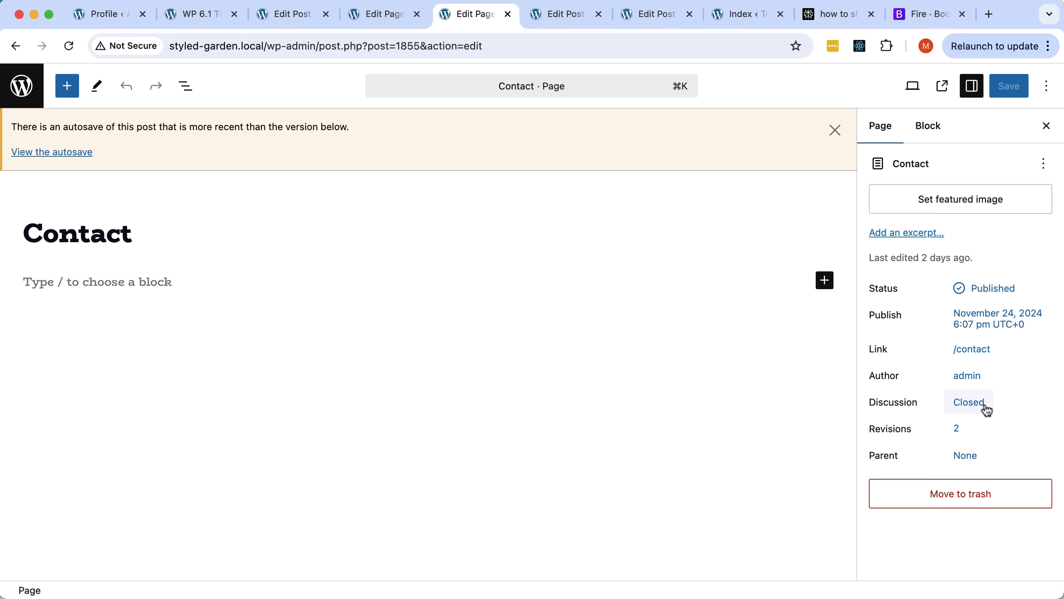
Close the About The Tests and Markup editor tabs and open the Site Editor.
click(380, 15)
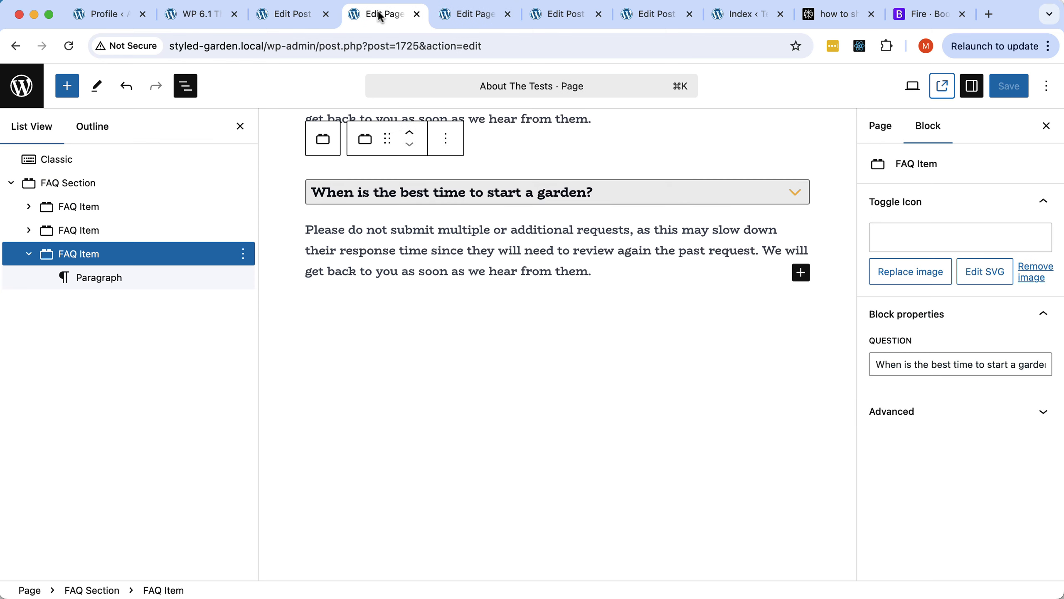
click(417, 14)
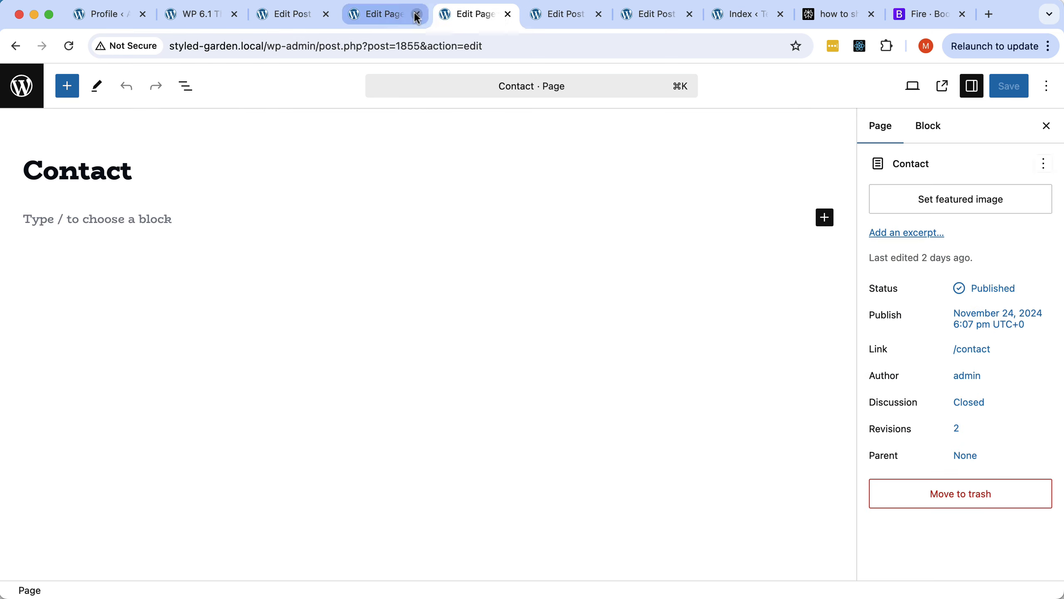
click(293, 15)
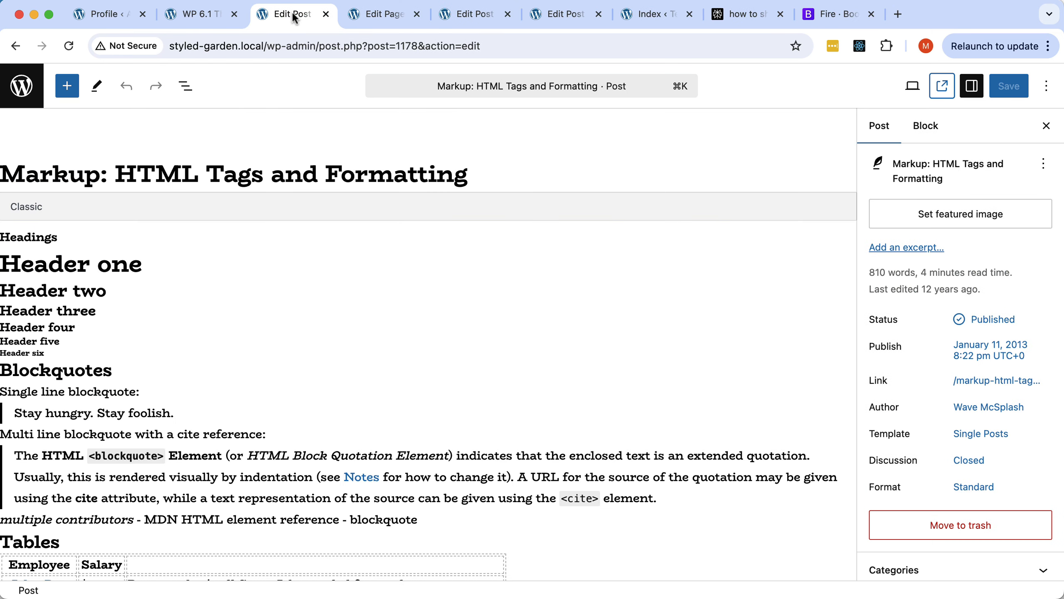
click(326, 14)
click(214, 16)
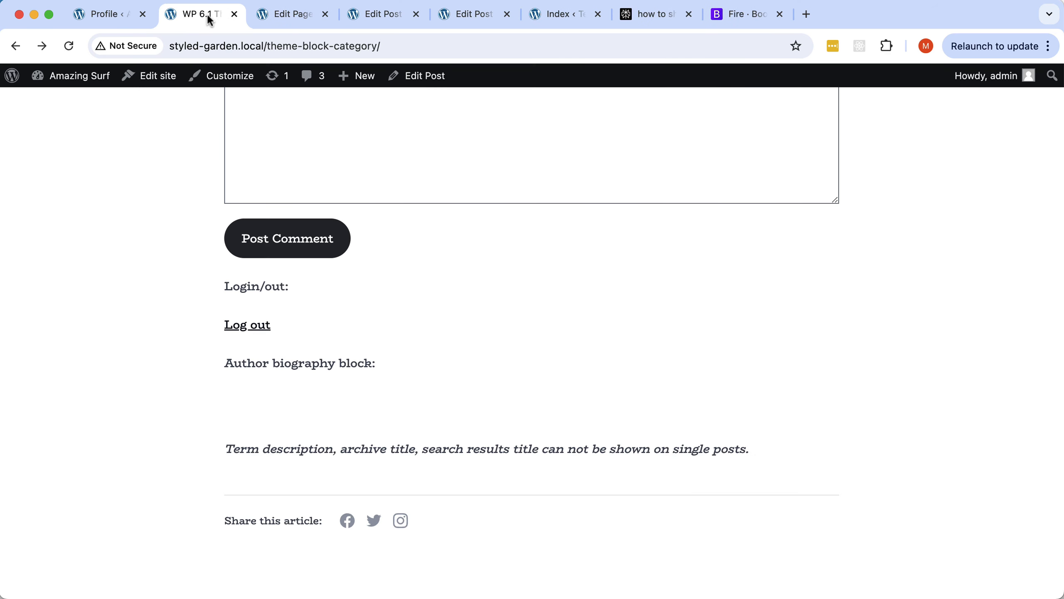
click(145, 81)
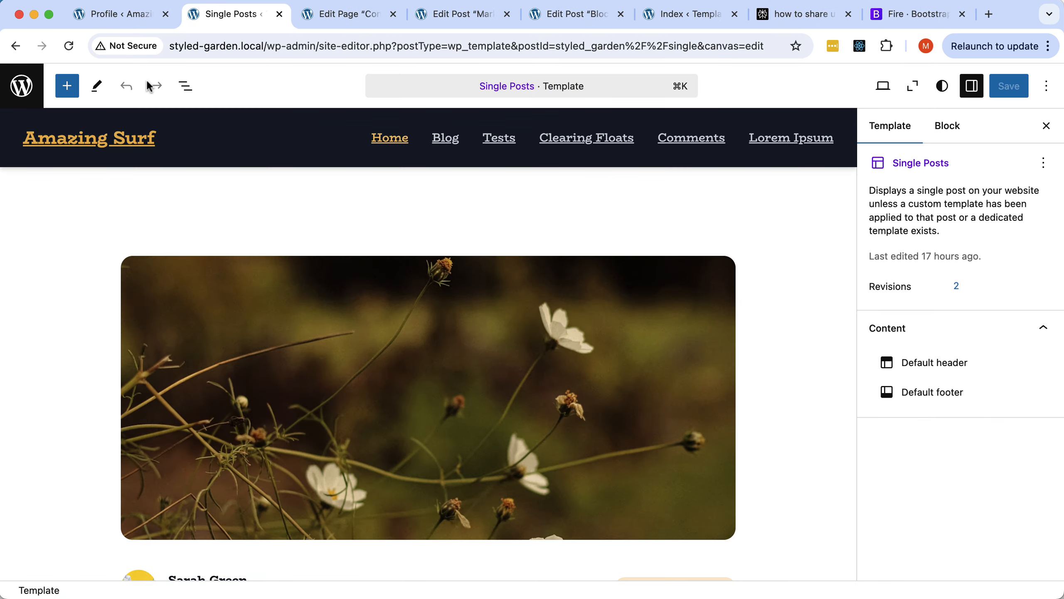
Add a new Pages template for the specific page 'Contact'.
click(22, 85)
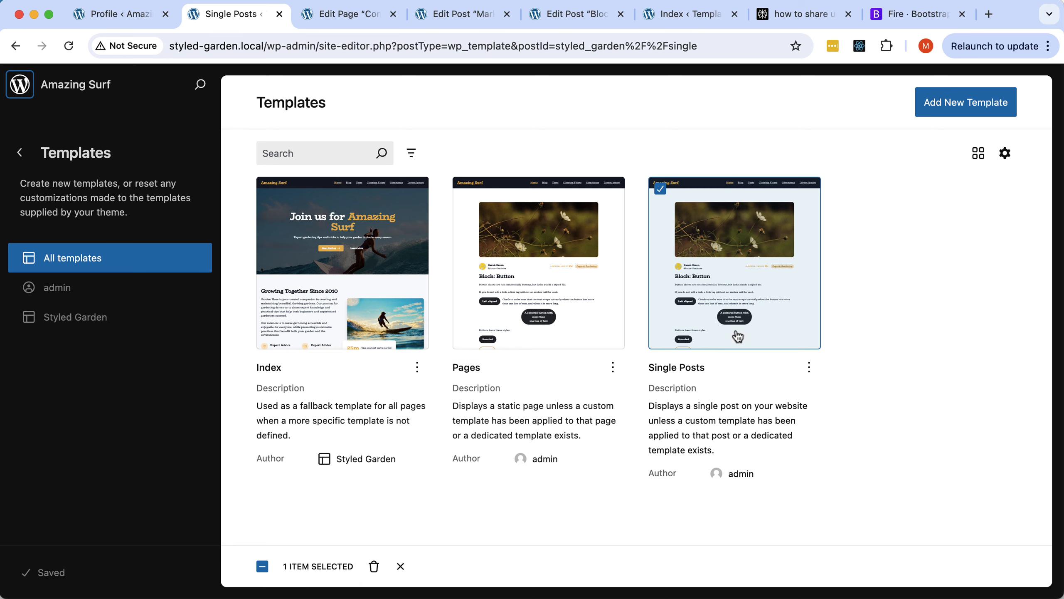
click(960, 100)
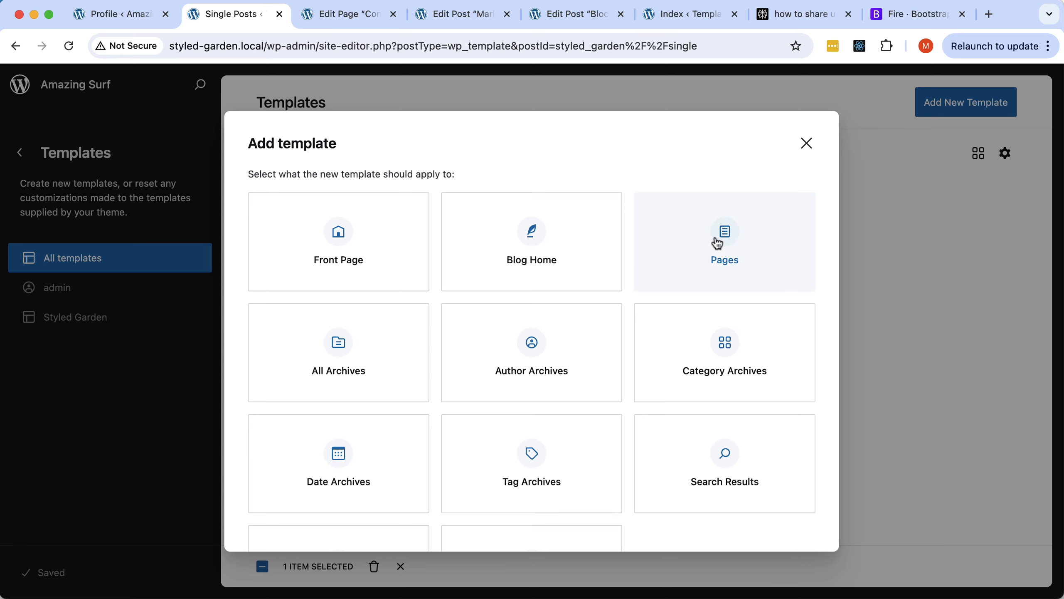
scroll(717, 243, down, 4)
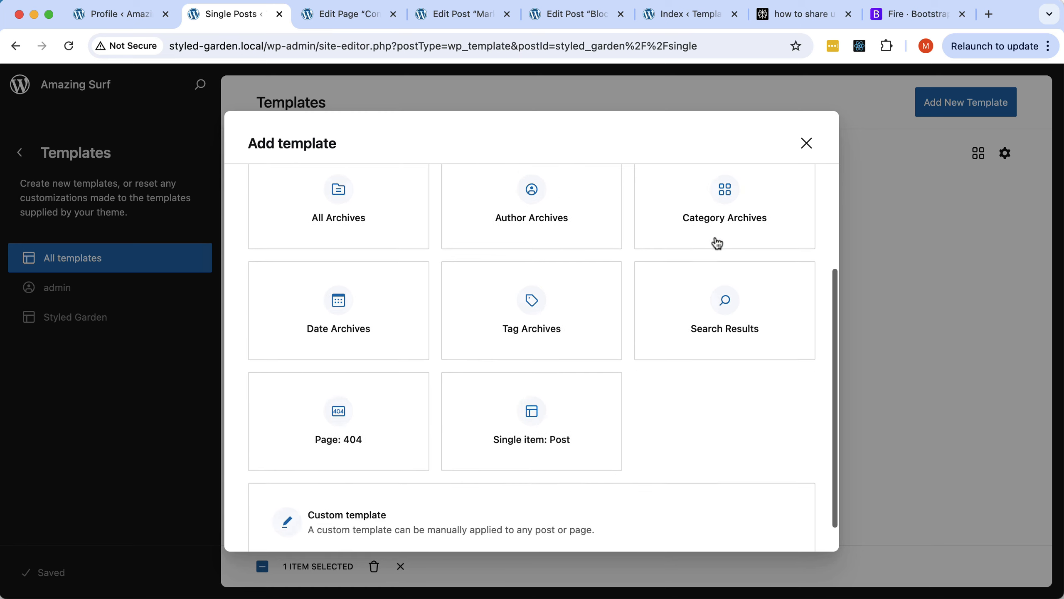
scroll(717, 243, up, 4)
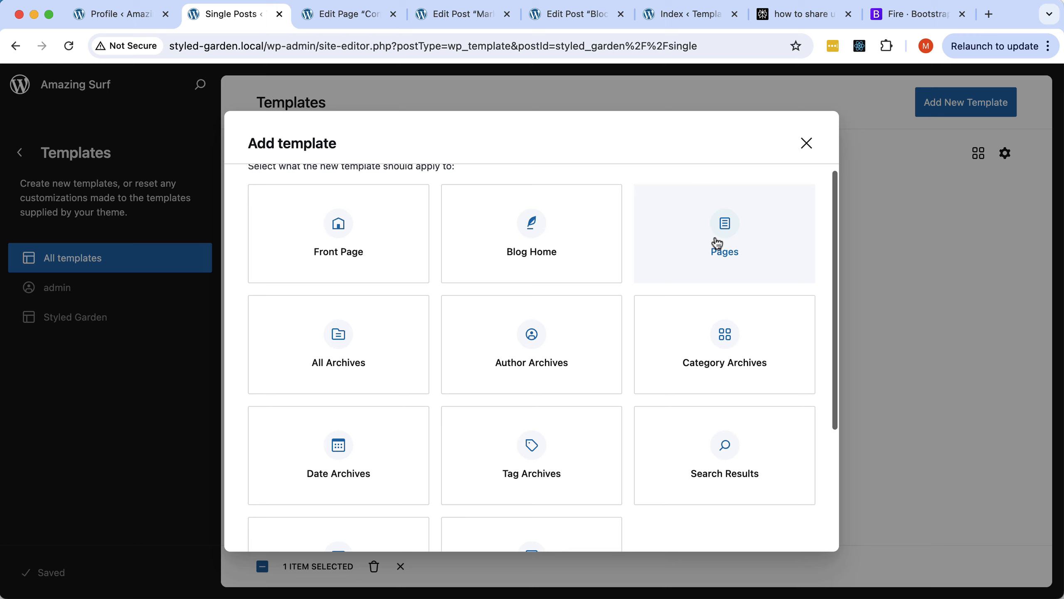
click(740, 231)
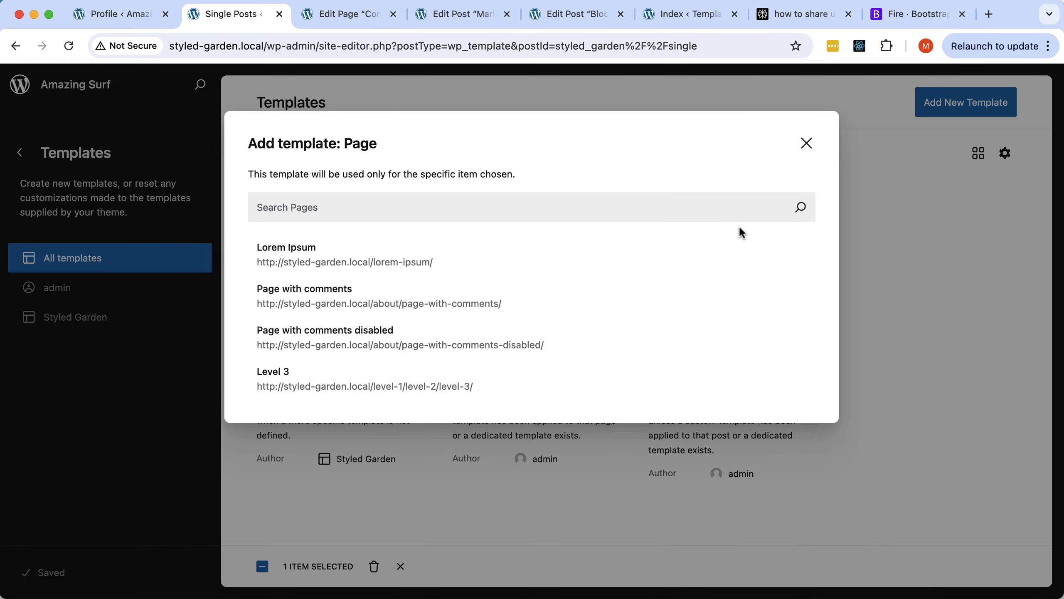
click(360, 198)
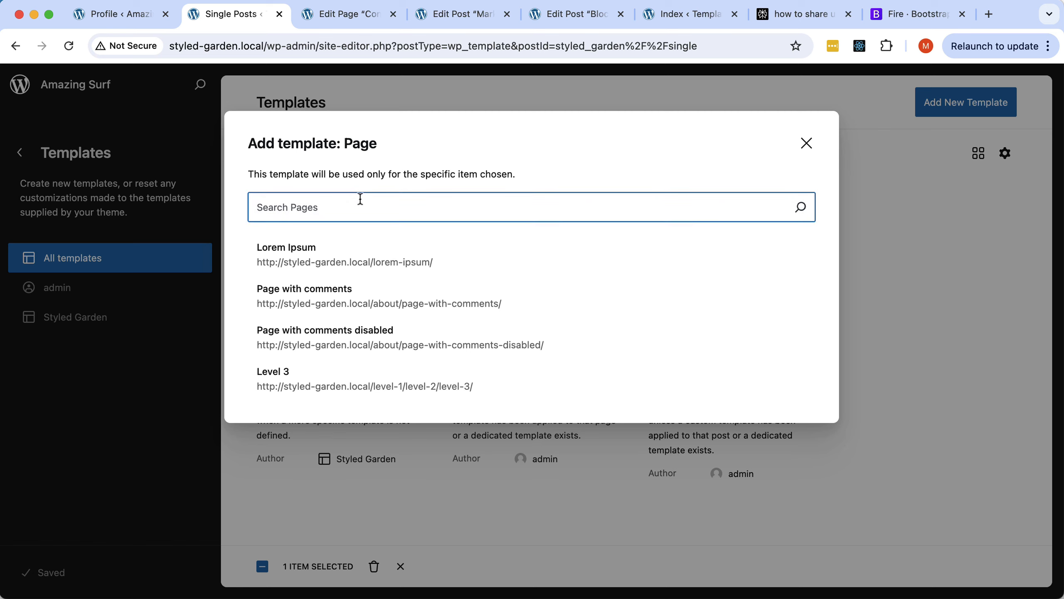
text(Contact)
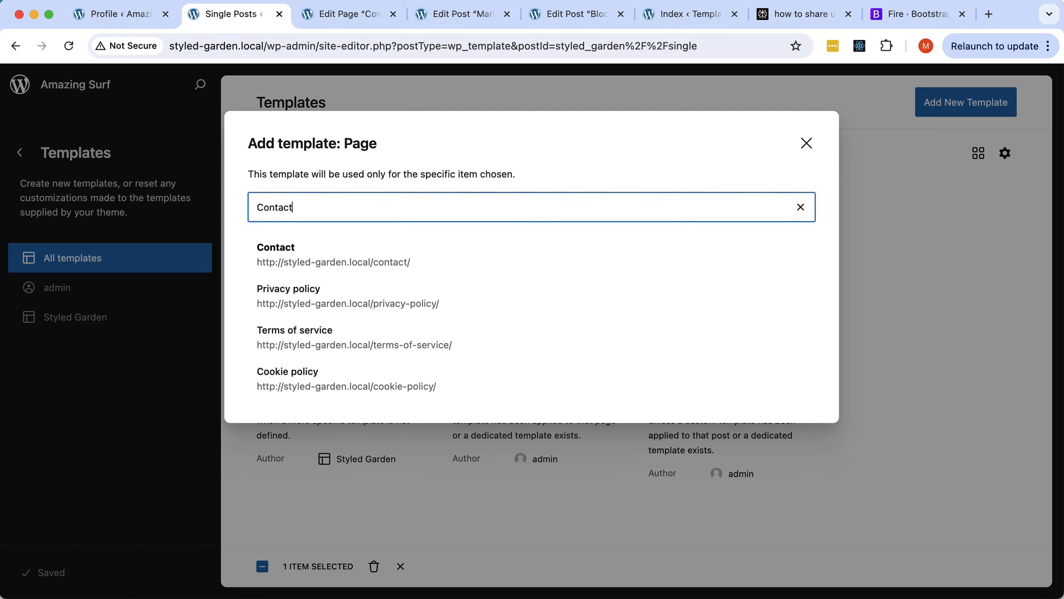
click(276, 253)
Insert Default header, Default footer, Hero and Contact Section blocks into the Page: Contact template.
click(73, 93)
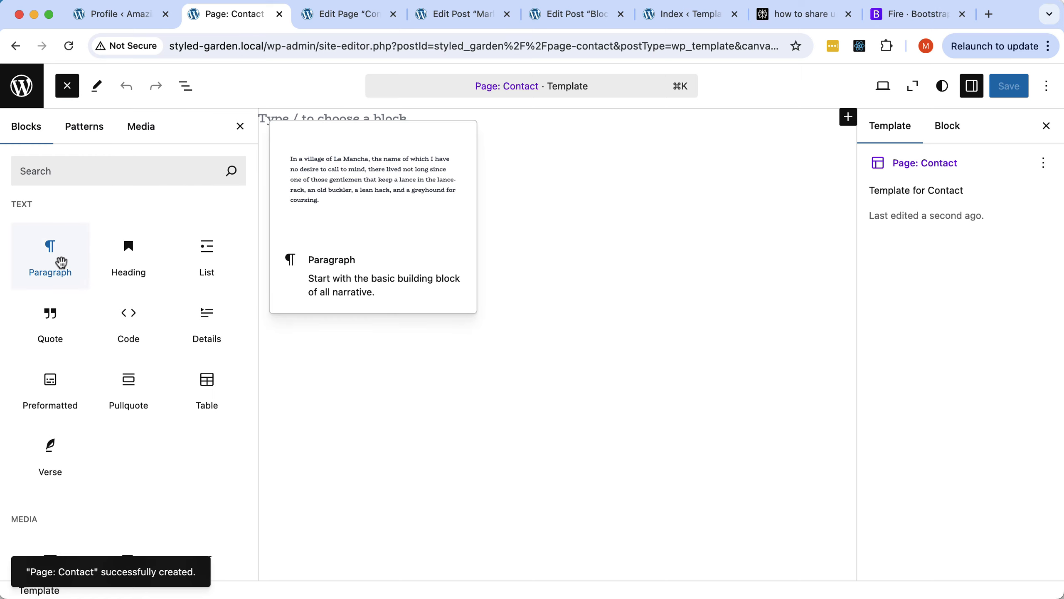
scroll(58, 266, down, 10)
scroll(63, 268, down, 12)
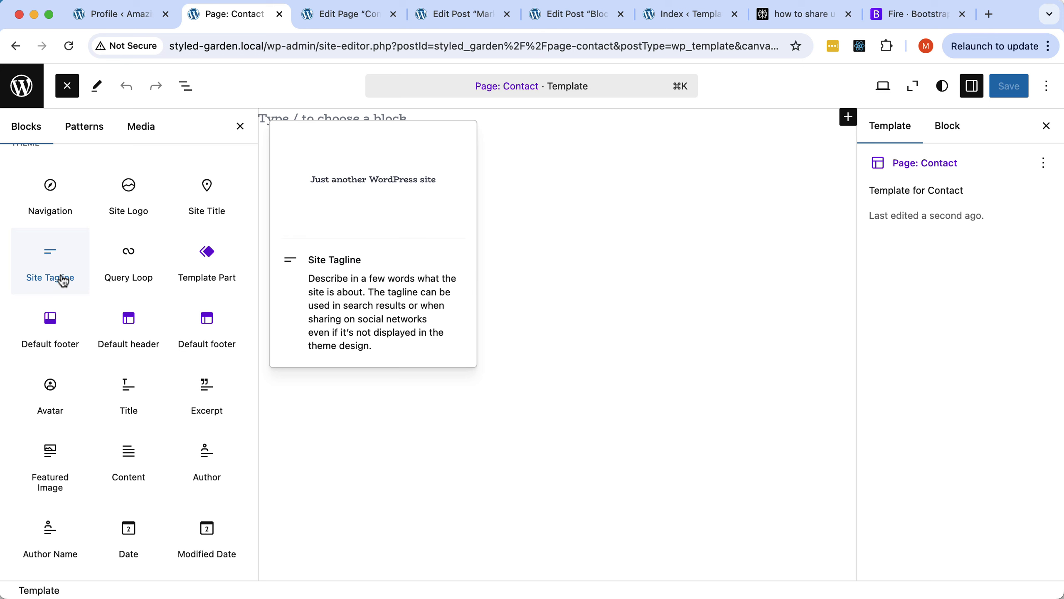
click(131, 319)
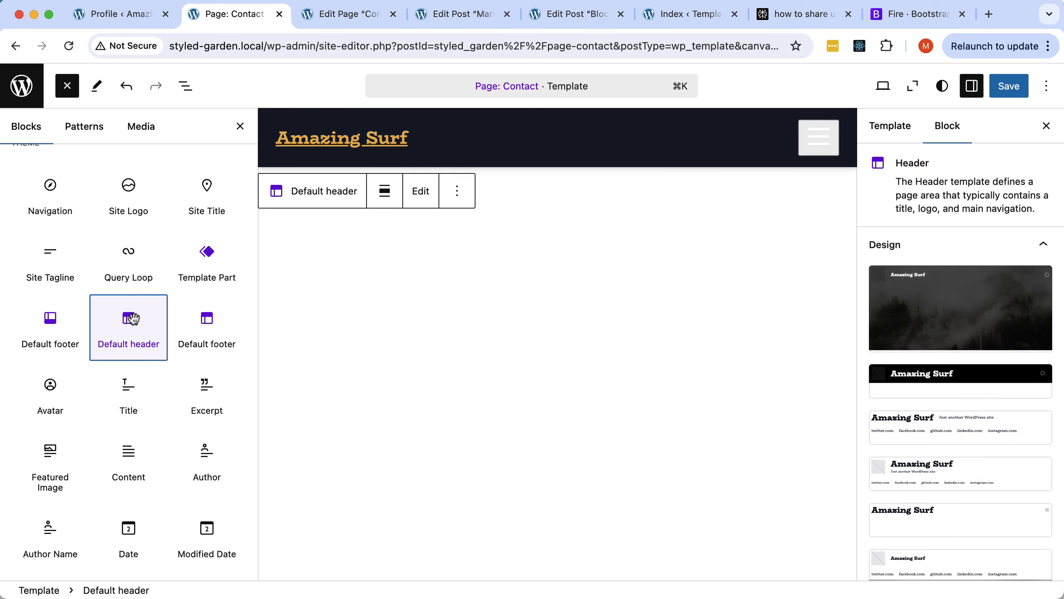
click(64, 326)
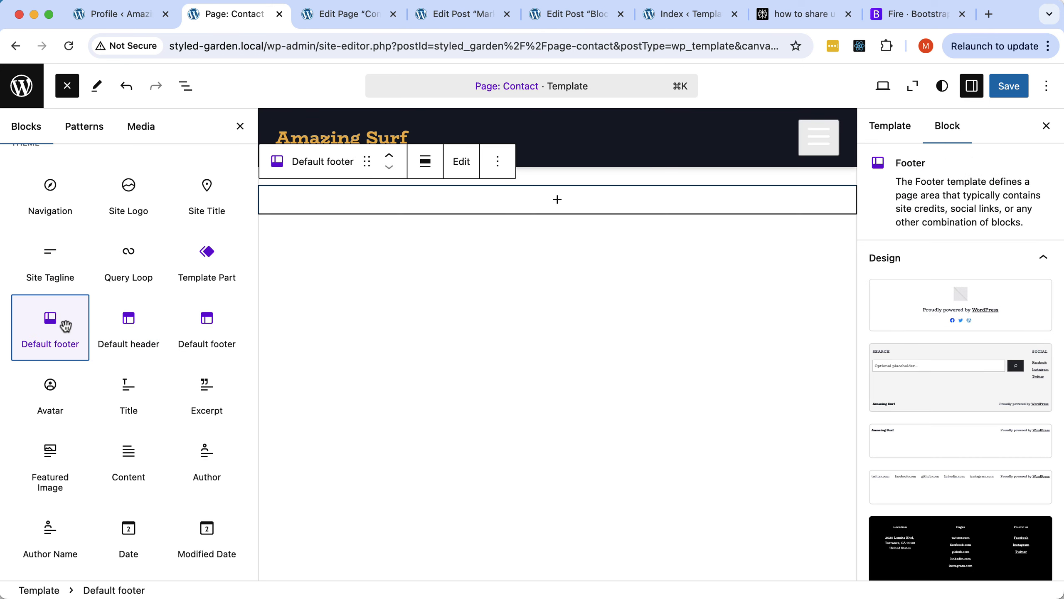
scroll(64, 326, down, 10)
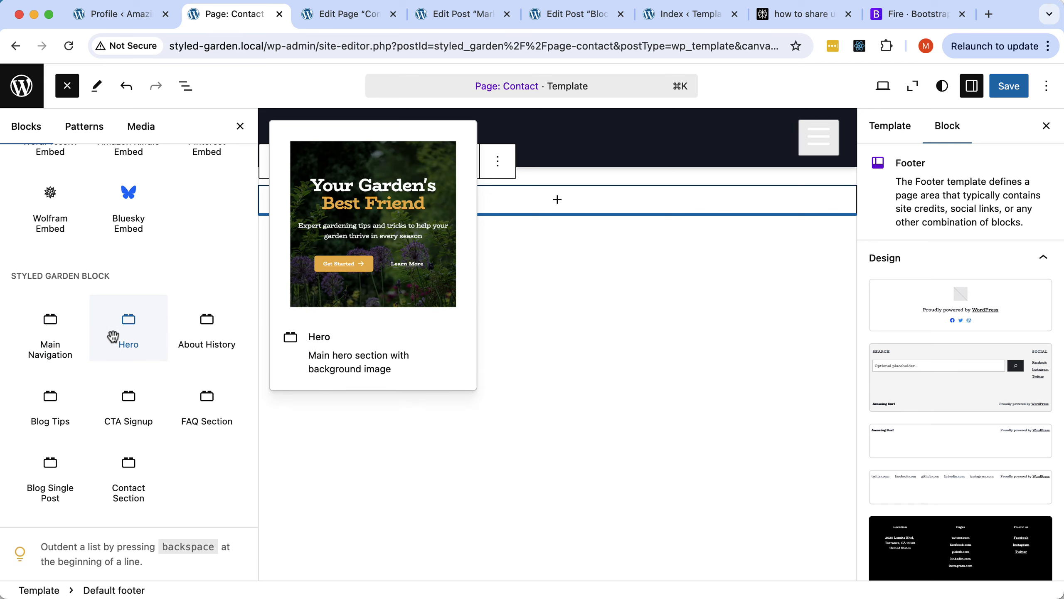
click(125, 326)
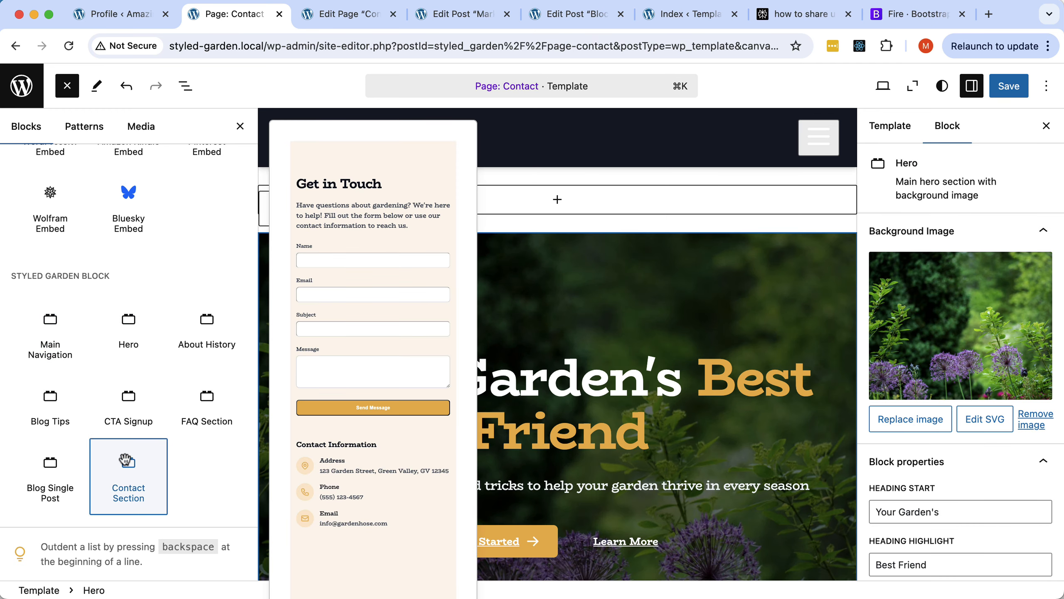
click(130, 487)
click(185, 85)
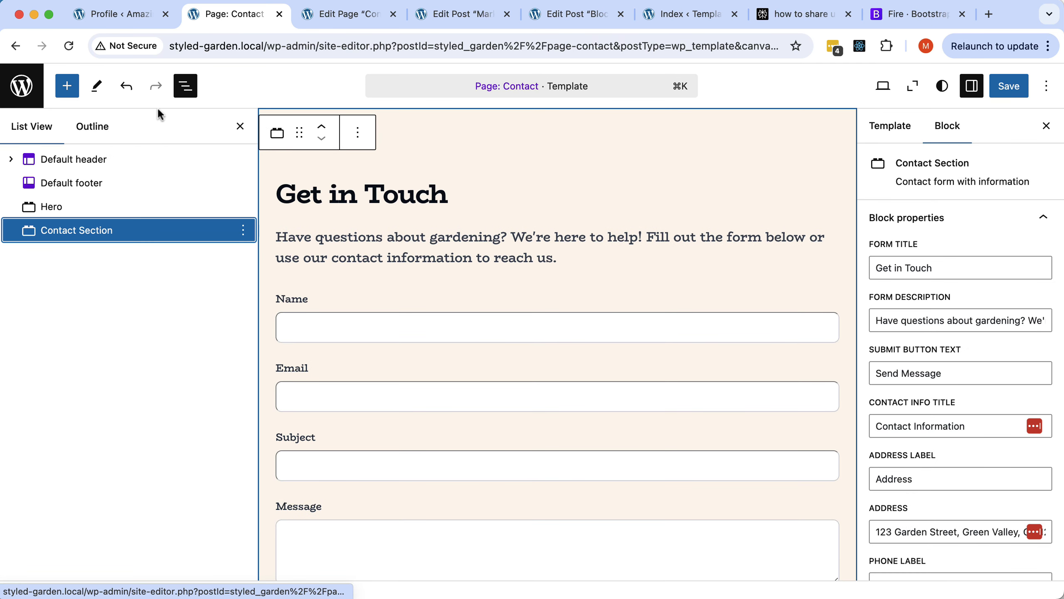
Move the Hero below the header and the Contact Section above the footer.
drag(58, 207, 57, 172)
drag(47, 231, 32, 197)
click(136, 183)
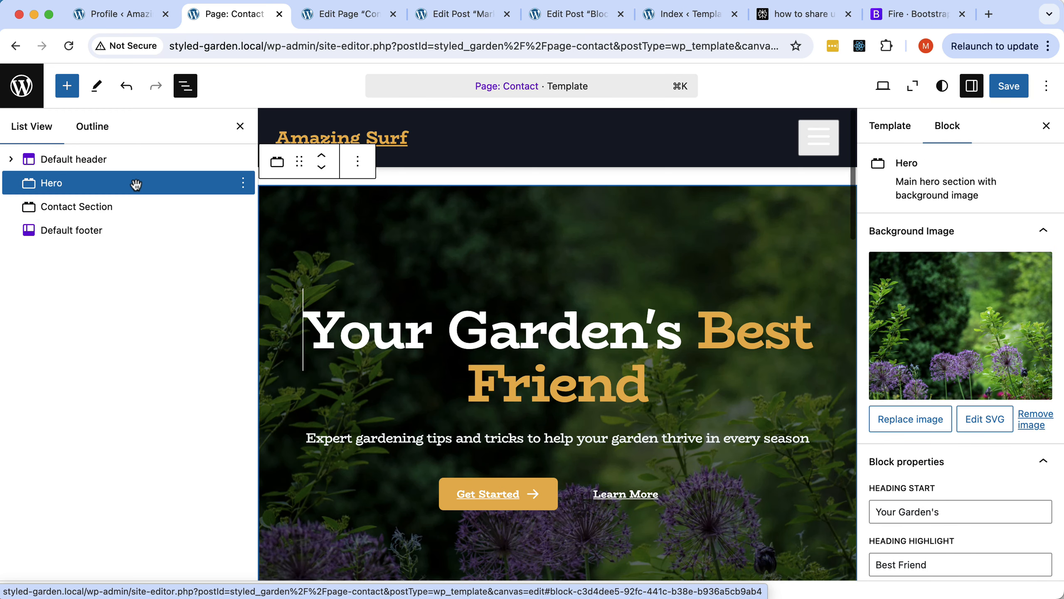
Change the hero heading to 'Get in Touch', with Touch as the highlight.
drag(682, 331, 313, 334)
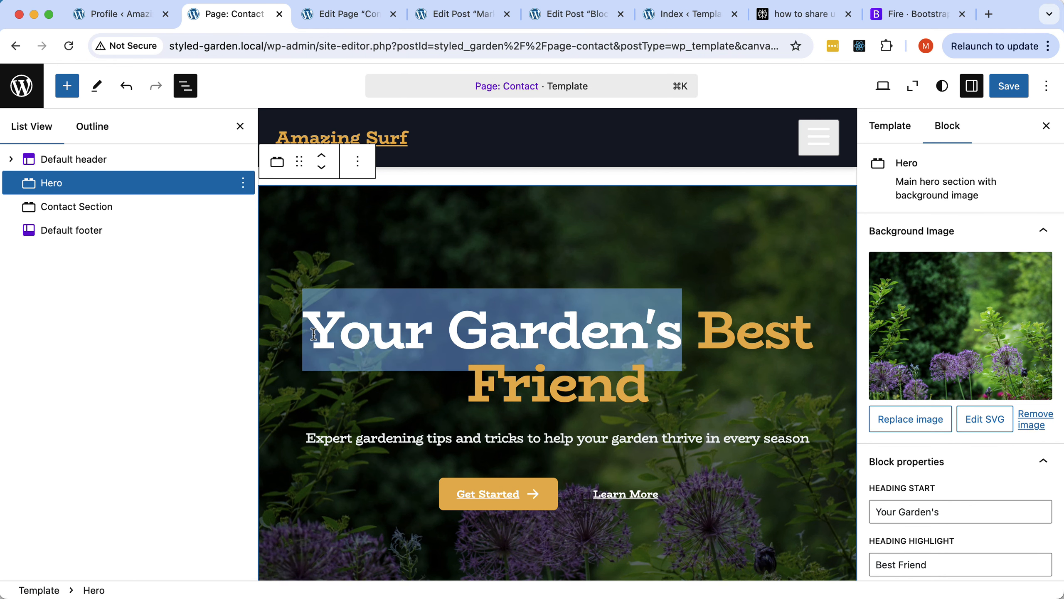
text(Get n)
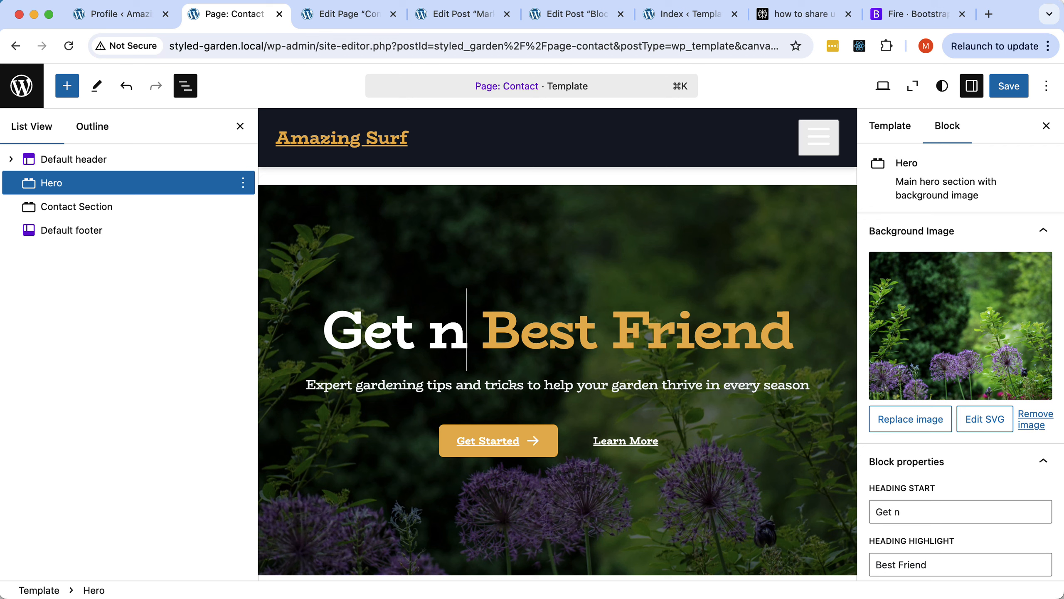
key(BackSpace)
text(in)
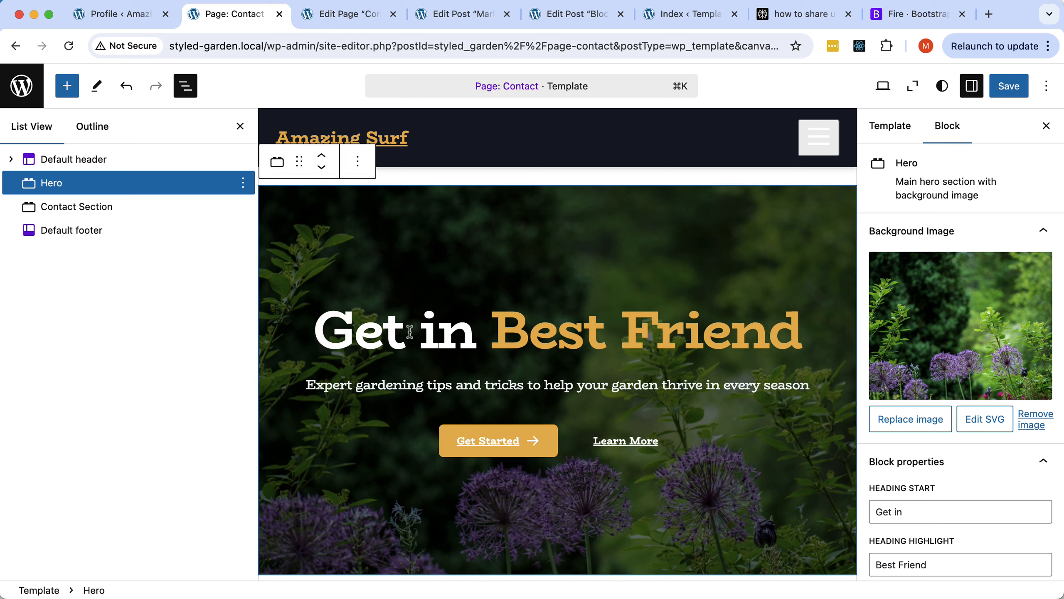
double_click(651, 334)
key(BackSpace)
key(BackSpace)
key(BackSpace)
key(BackSpace)
key(BackSpace)
key(BackSpace)
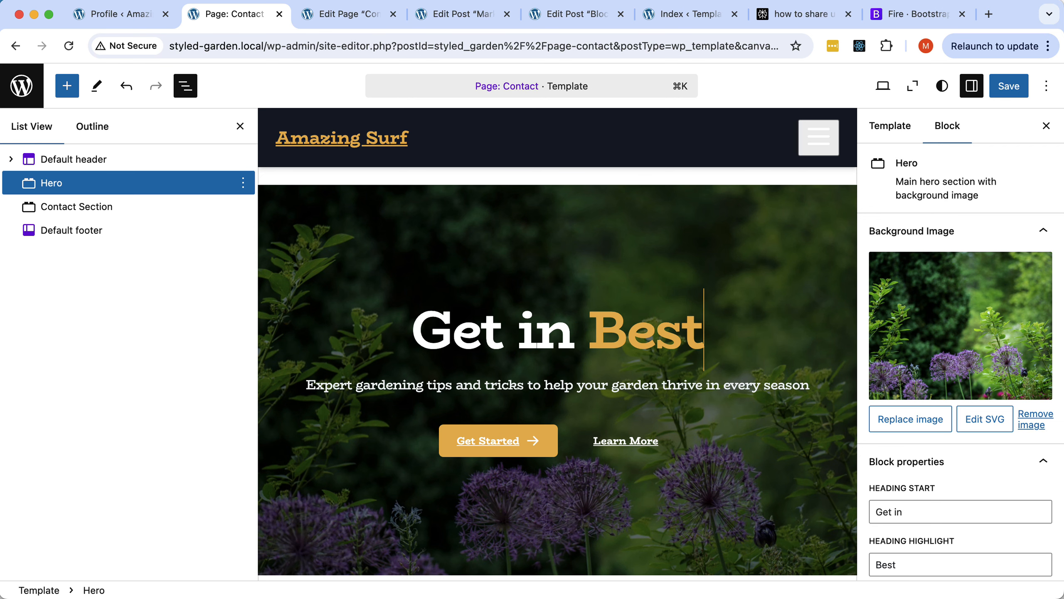
text(Touch)
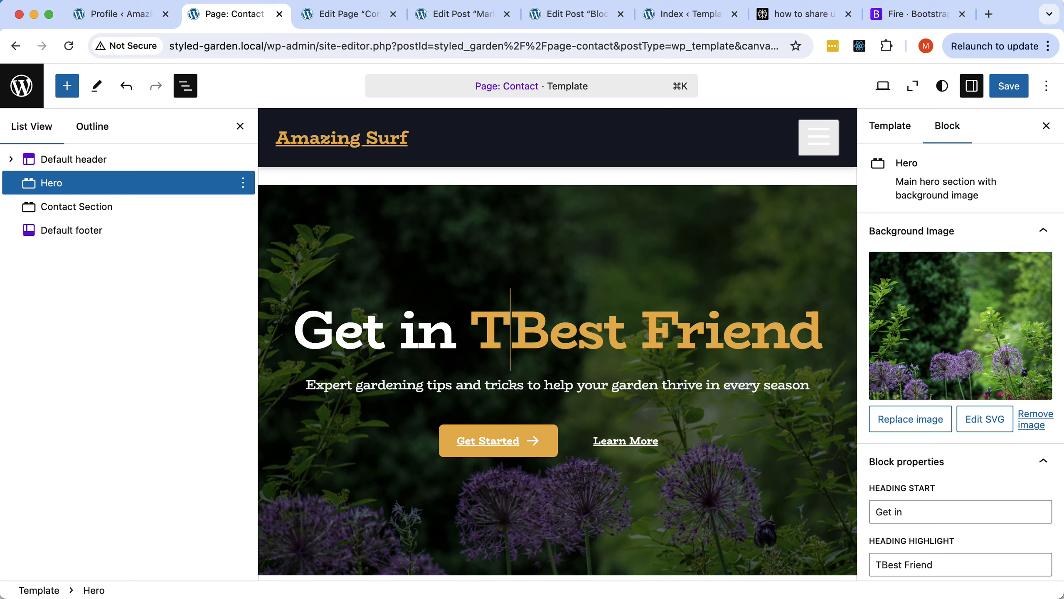
key(shift+Down)
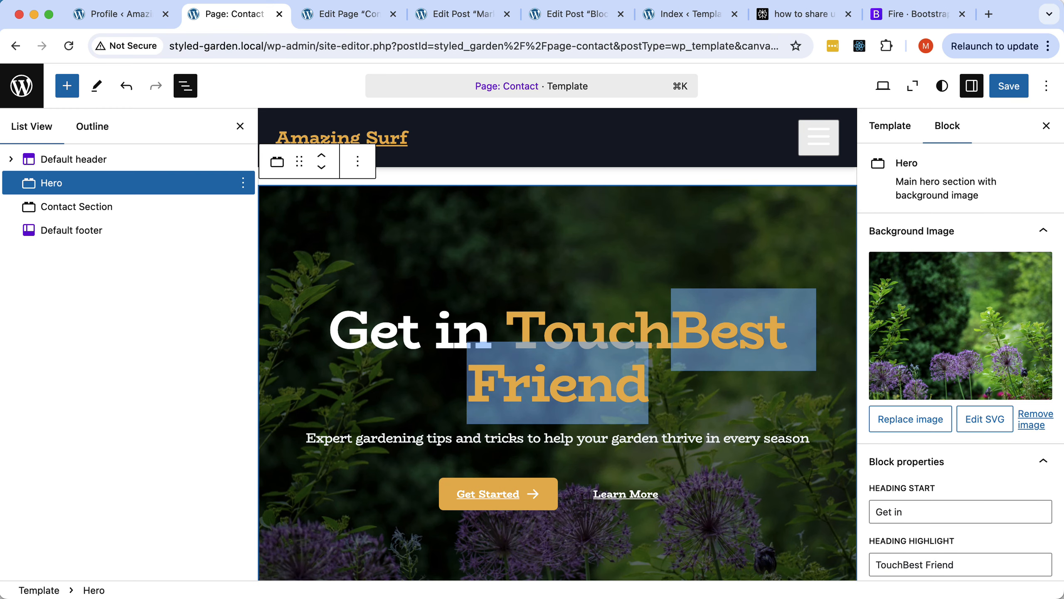
key(BackSpace)
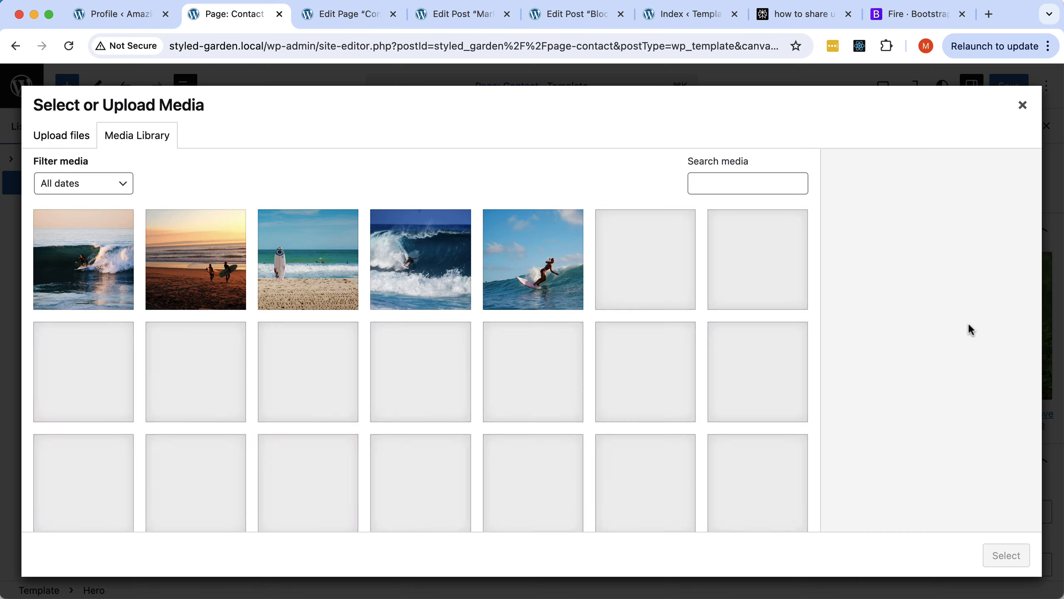
Replace the hero background image with the sunset surfer photo.
click(969, 328)
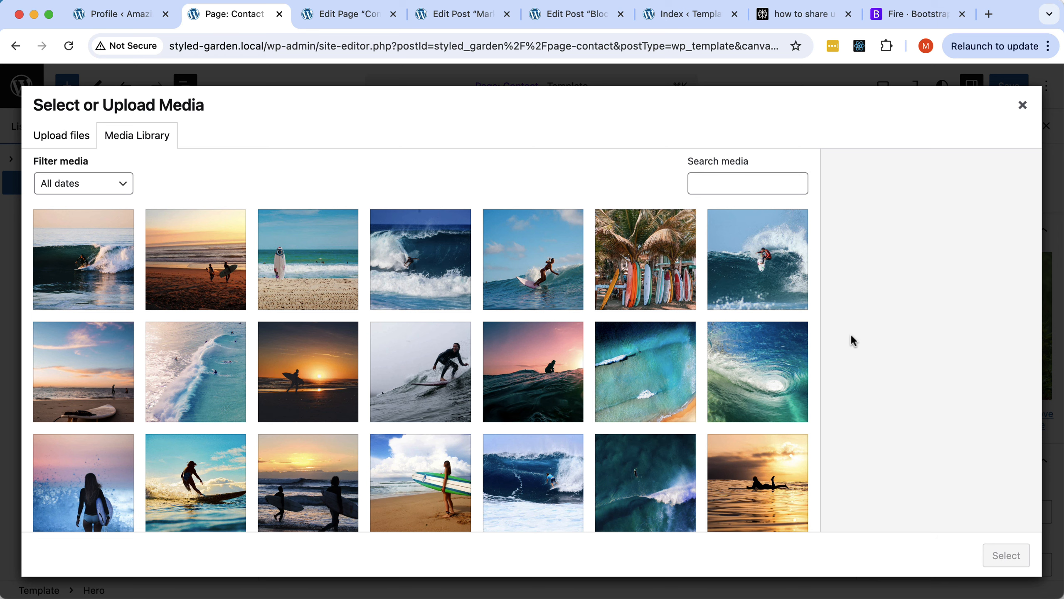
click(284, 349)
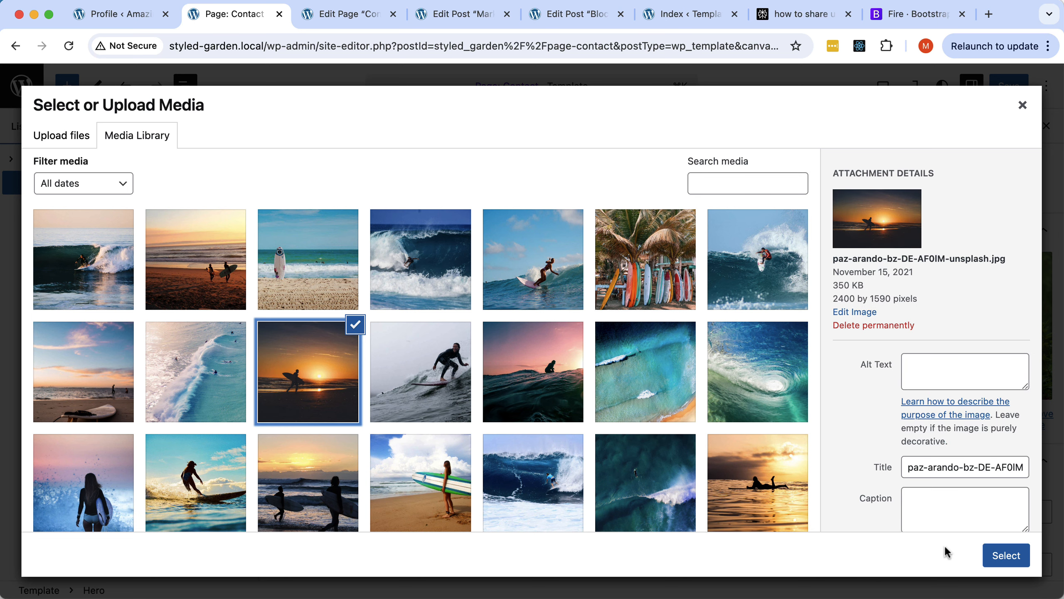
click(994, 554)
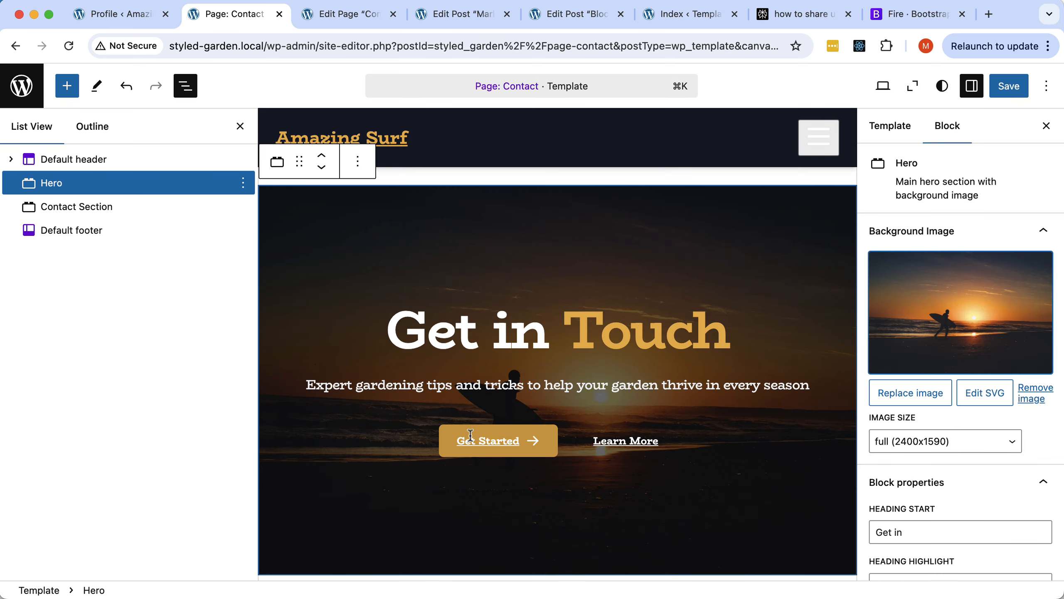
Clear both hero button links and save the Contact template.
scroll(918, 445, down, 5)
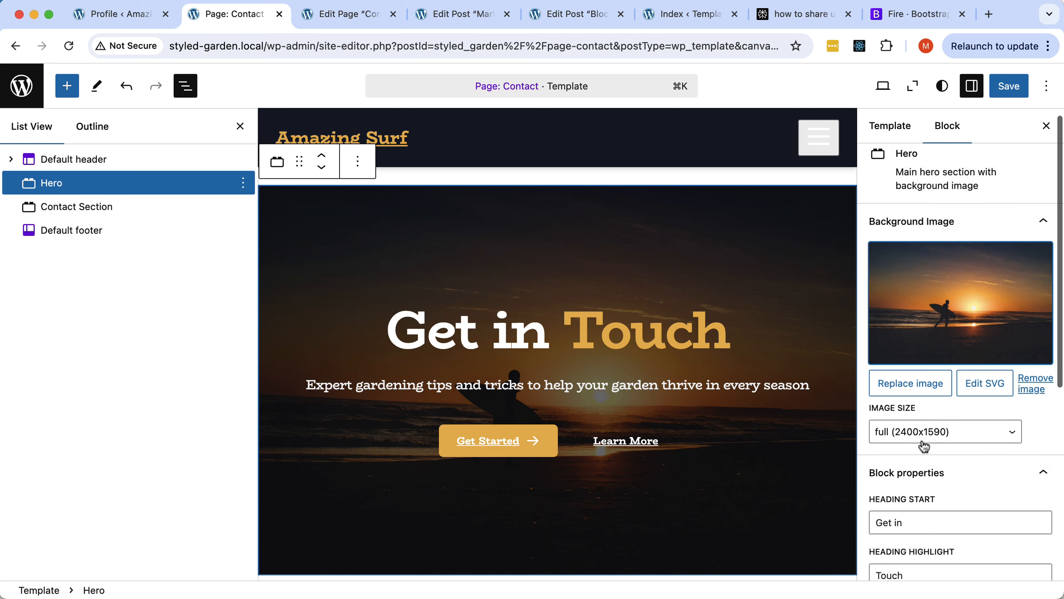
click(917, 461)
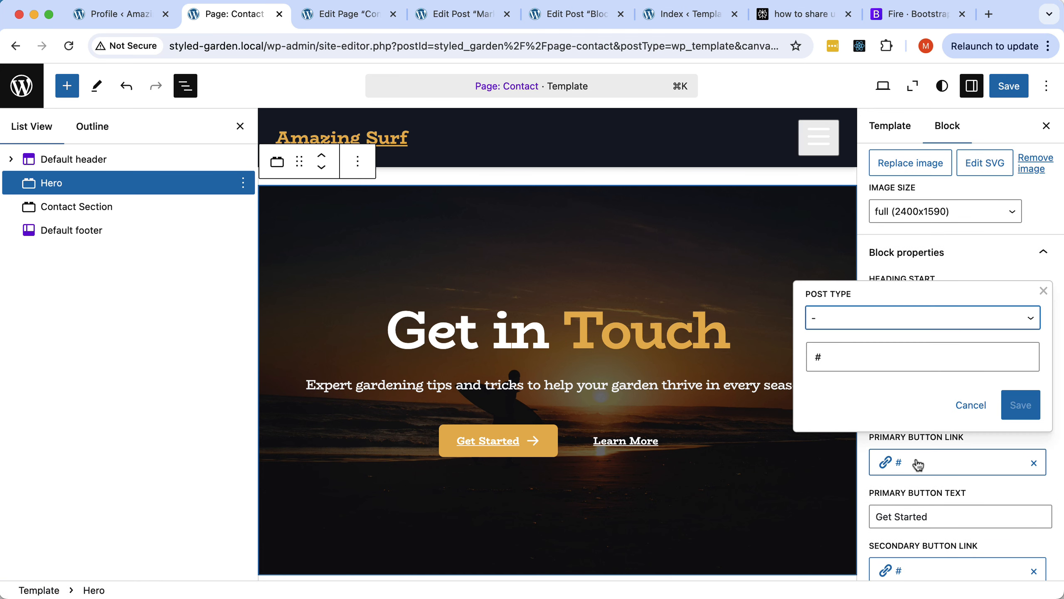
click(848, 356)
key(BackSpace)
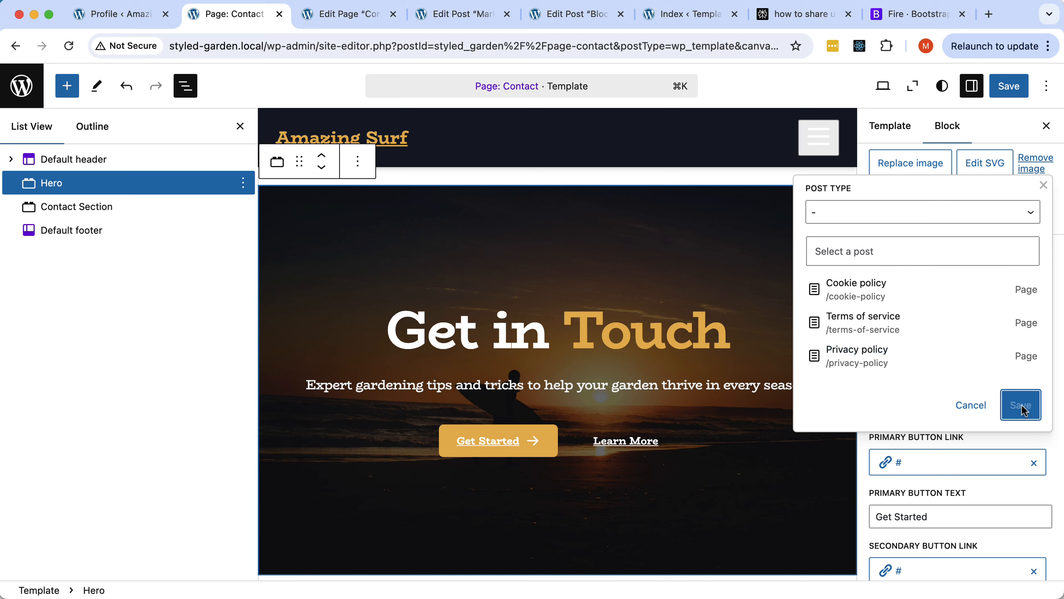
click(972, 404)
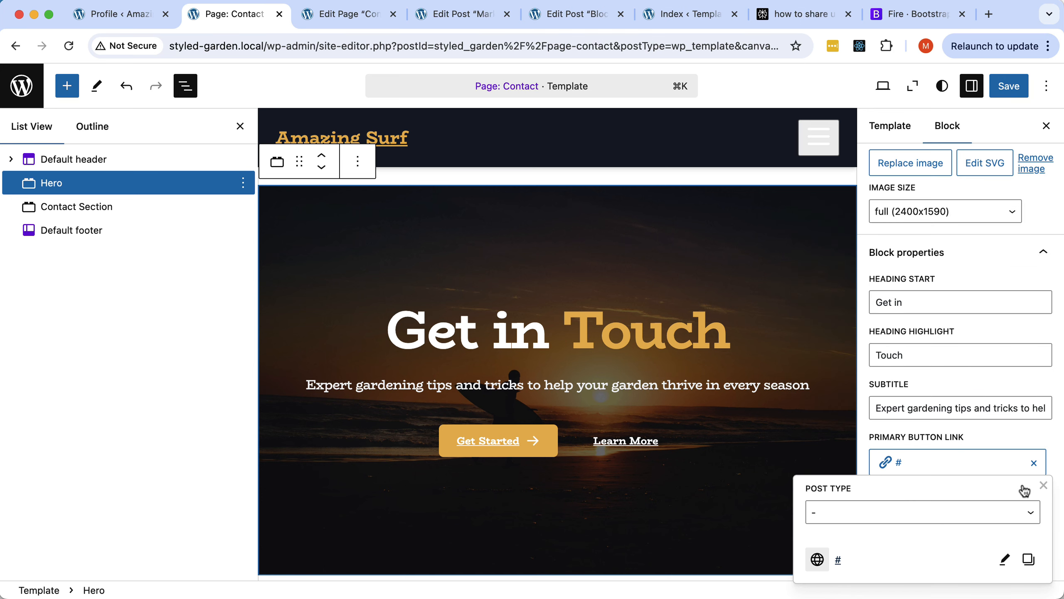
click(1033, 463)
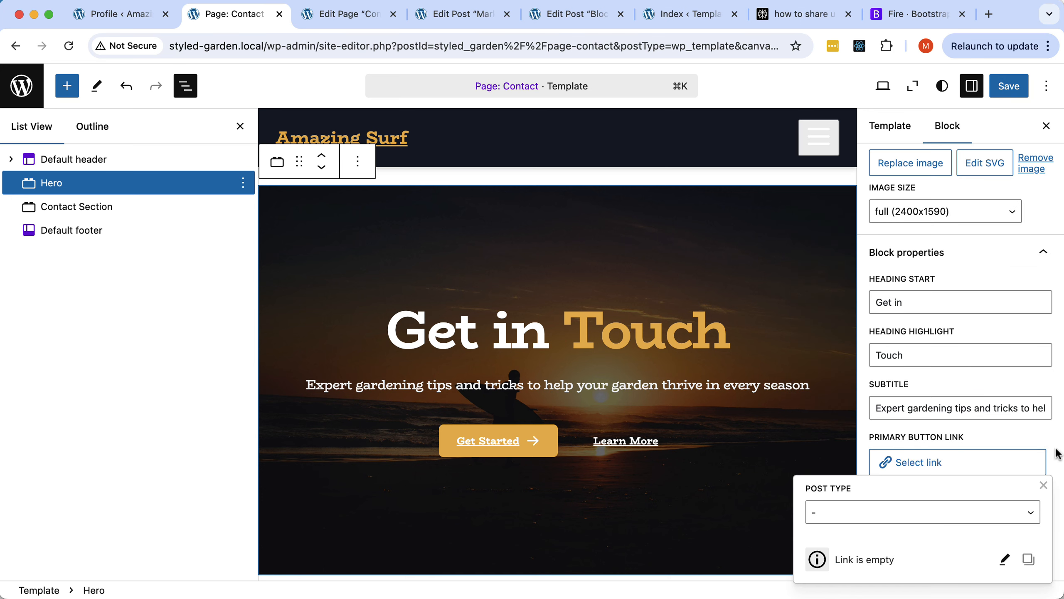
click(1044, 486)
scroll(1043, 489, down, 4)
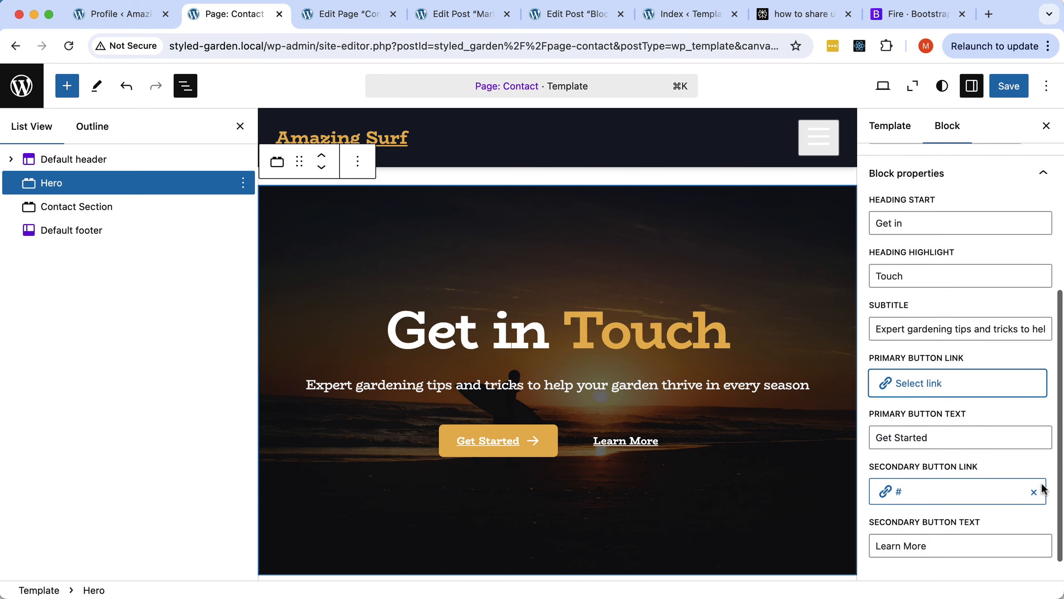
click(1034, 487)
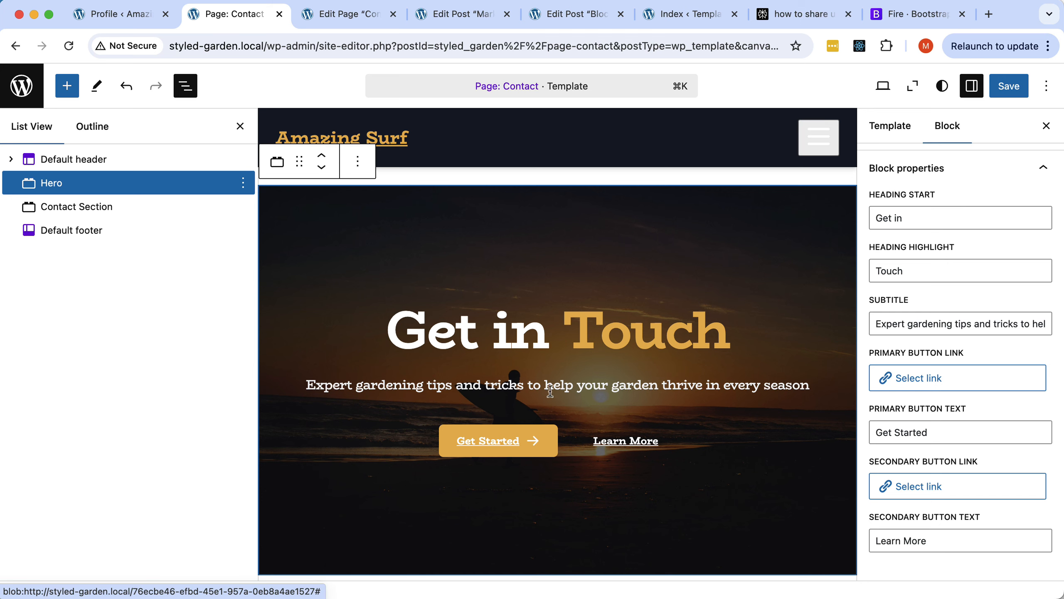
click(1016, 89)
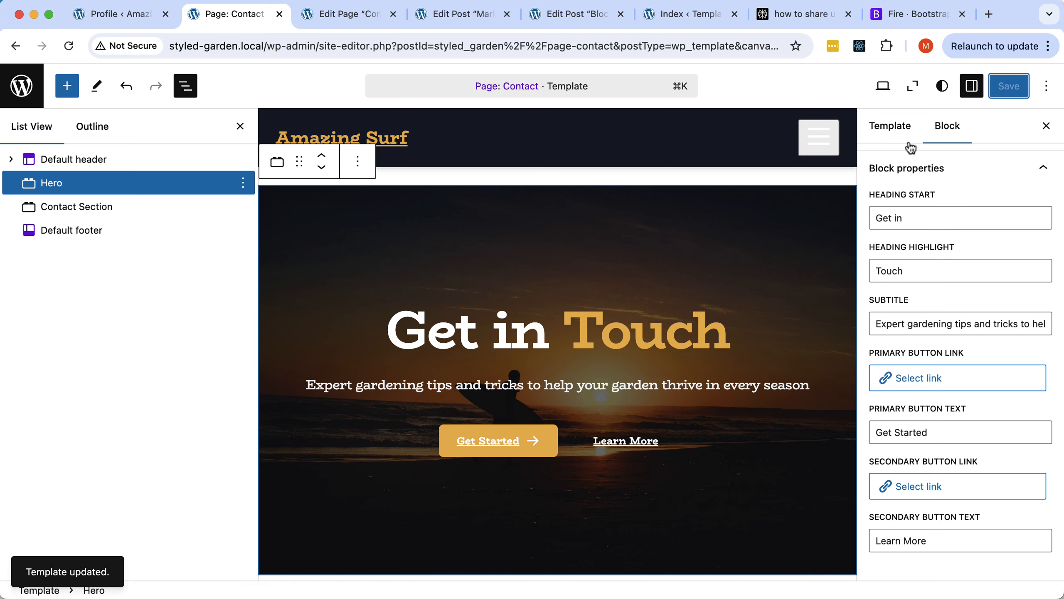
In Pinegrow, set the Get Started link to remove the element when empty.
key(super+Tab)
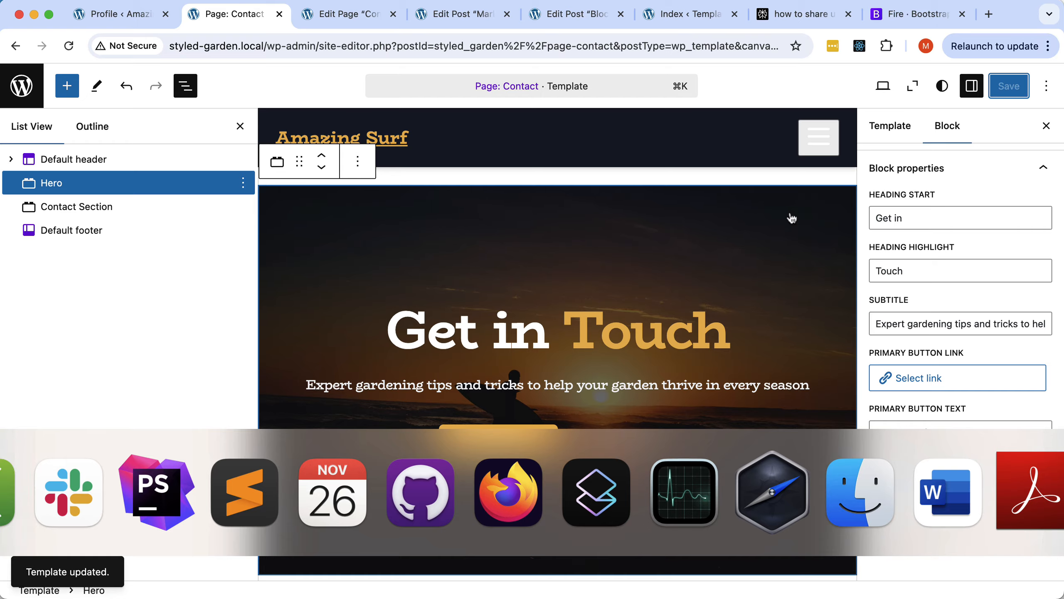
scroll(394, 210, up, 20)
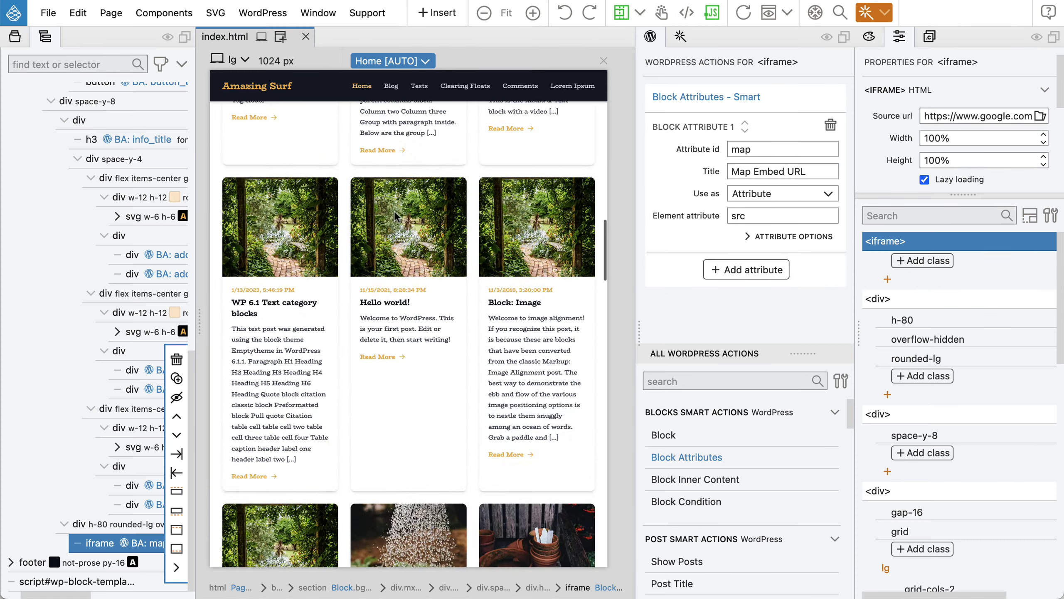
scroll(395, 216, up, 15)
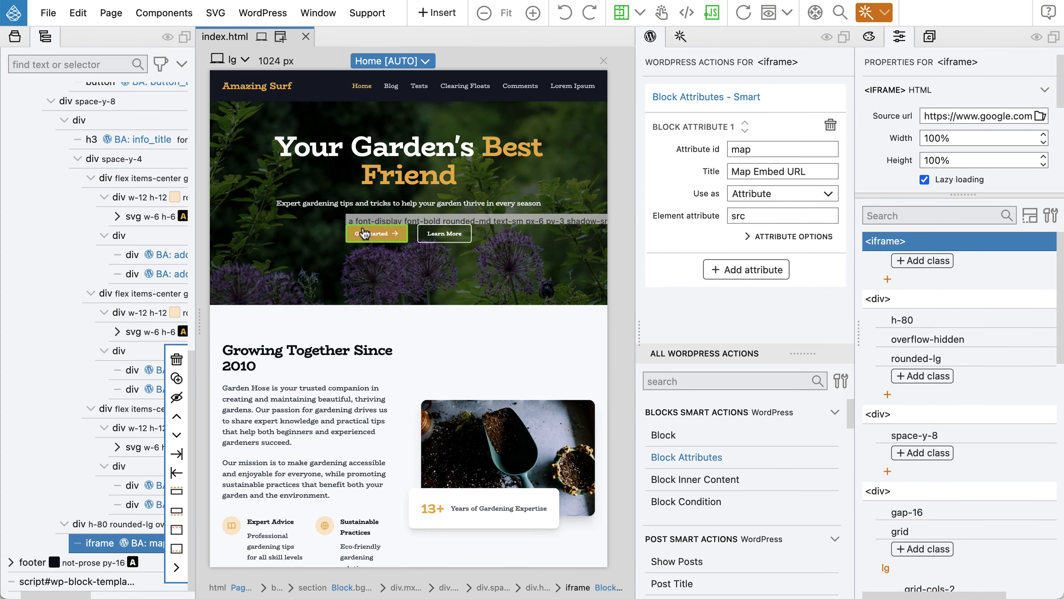
click(364, 234)
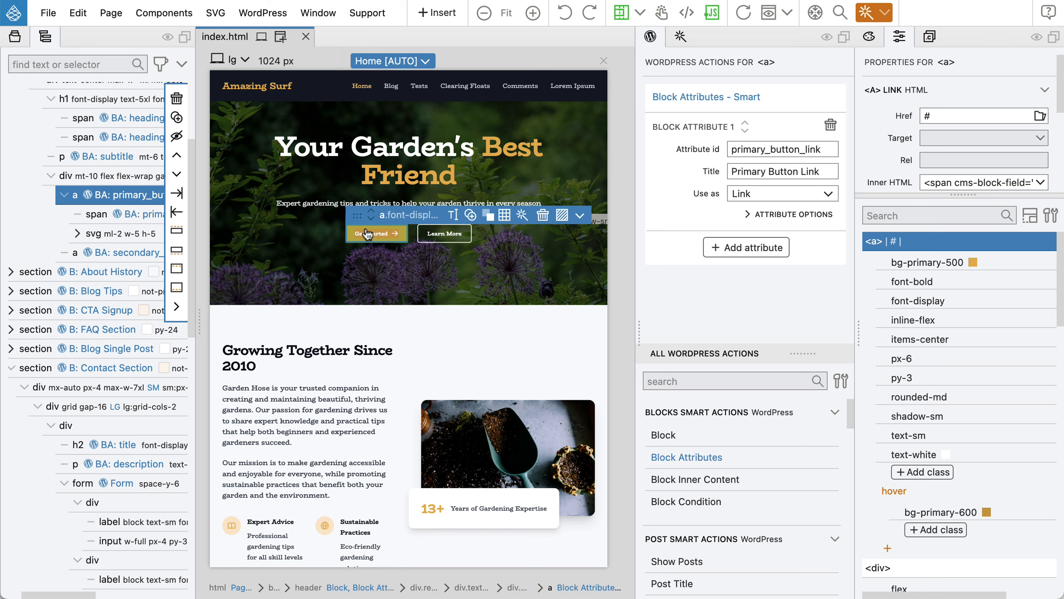
click(790, 214)
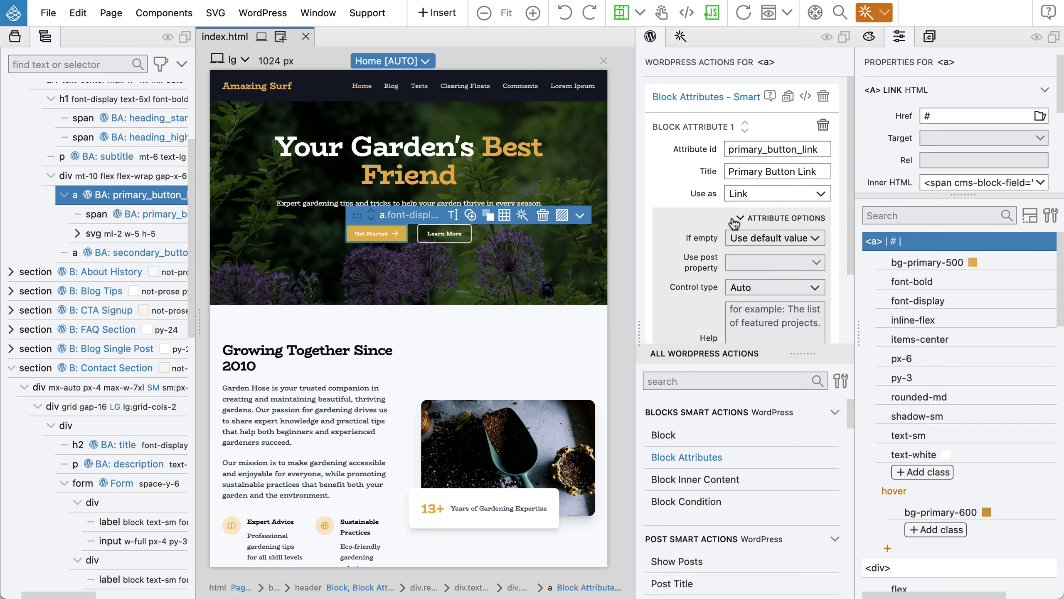
click(764, 238)
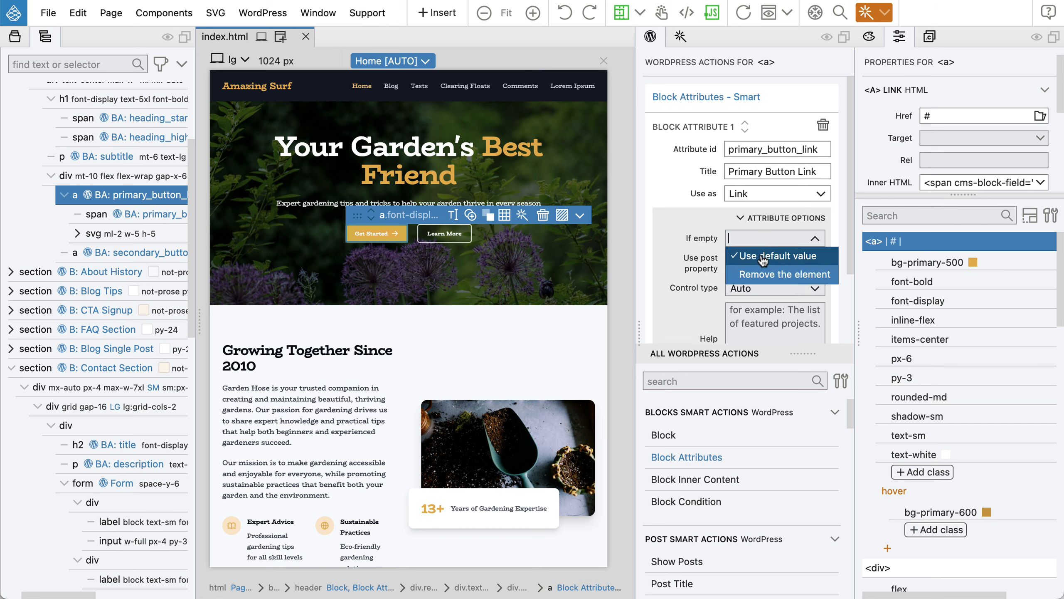
click(759, 274)
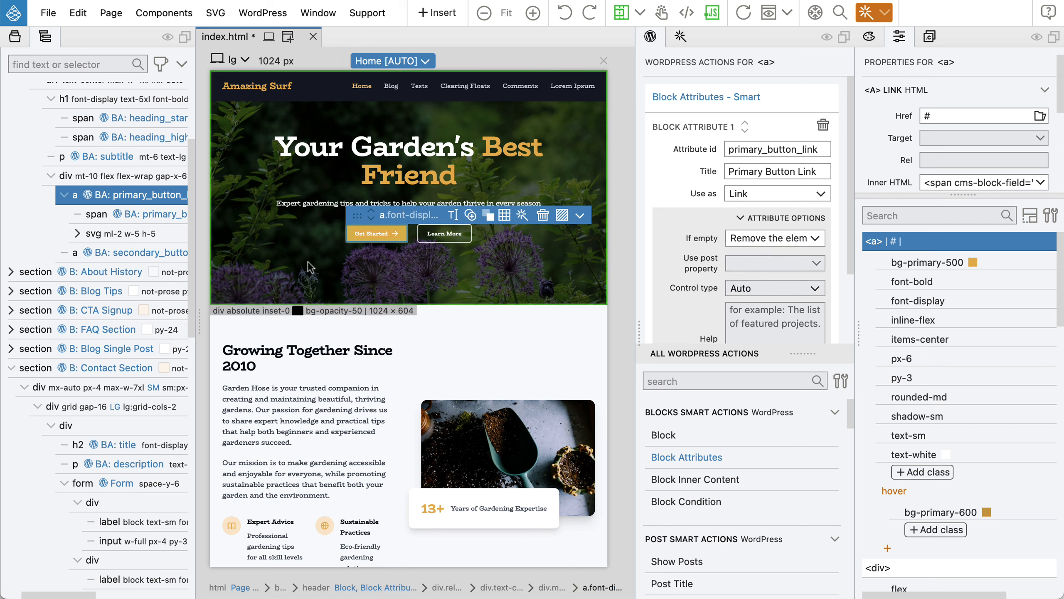
Set the Learn More link to remove the element when empty, then save and export the theme.
click(127, 252)
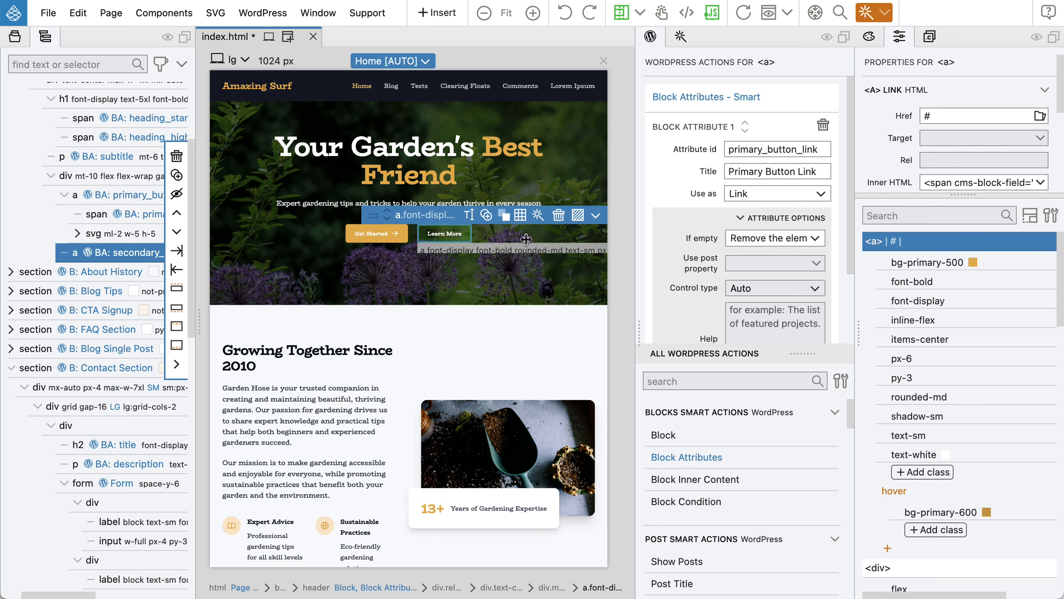
click(750, 245)
click(753, 275)
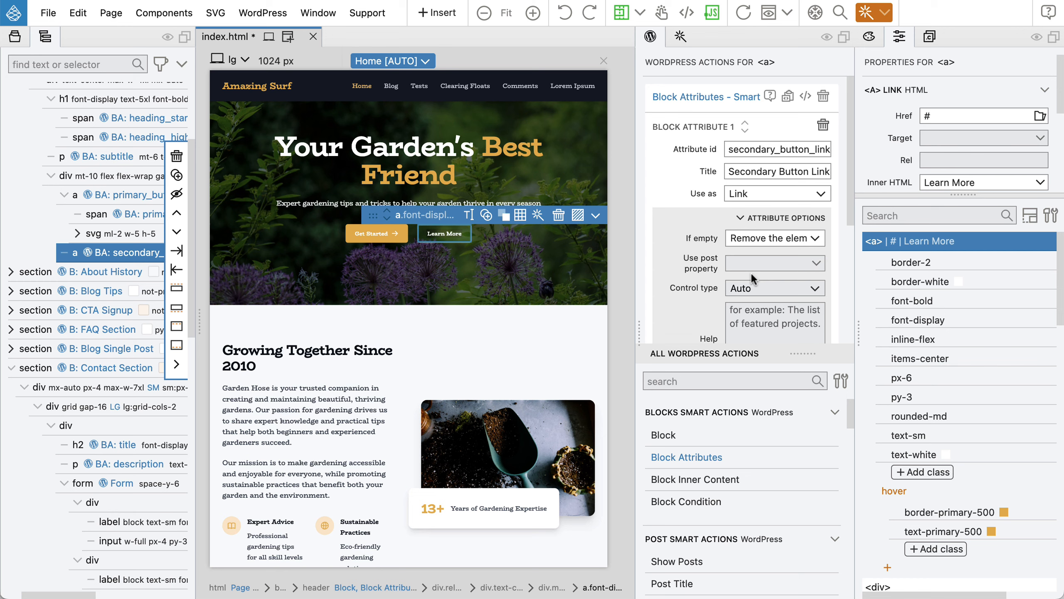
key(ctrl+s)
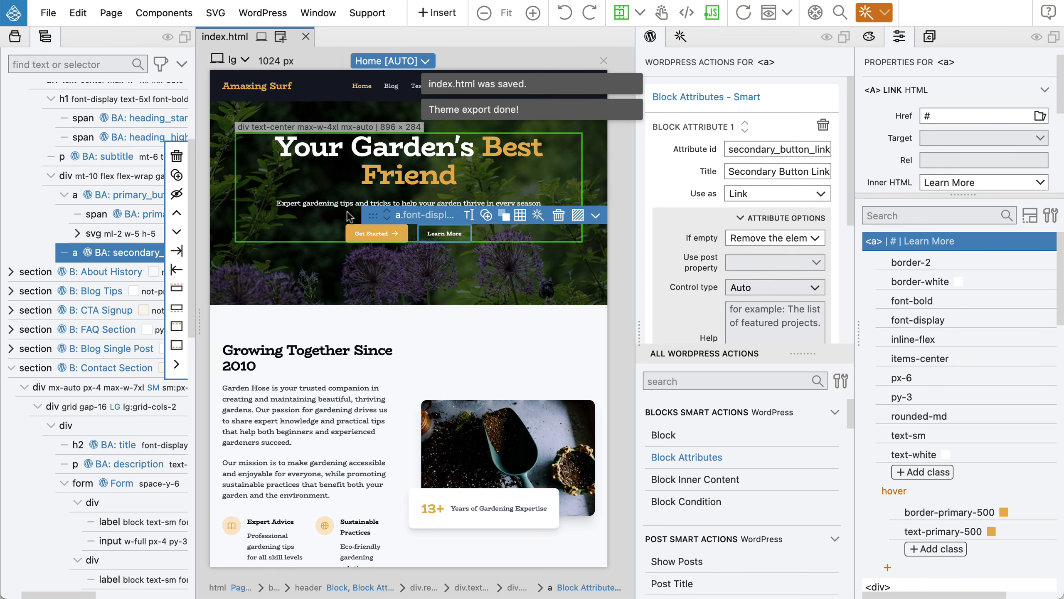
key(super+Tab)
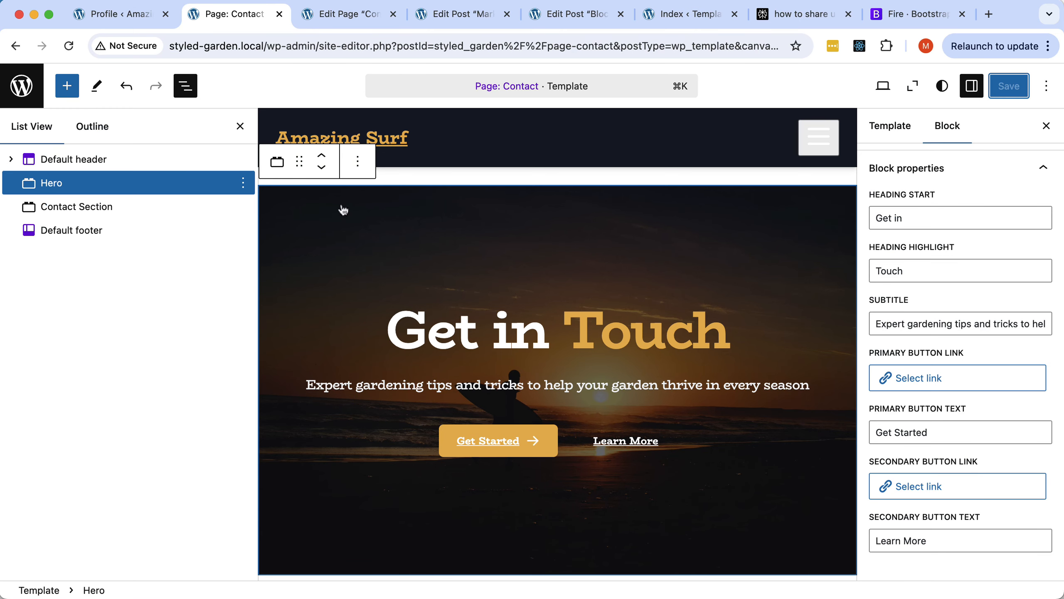
Reload the Site Editor and the Contact page editor to pick up the exported theme.
click(68, 45)
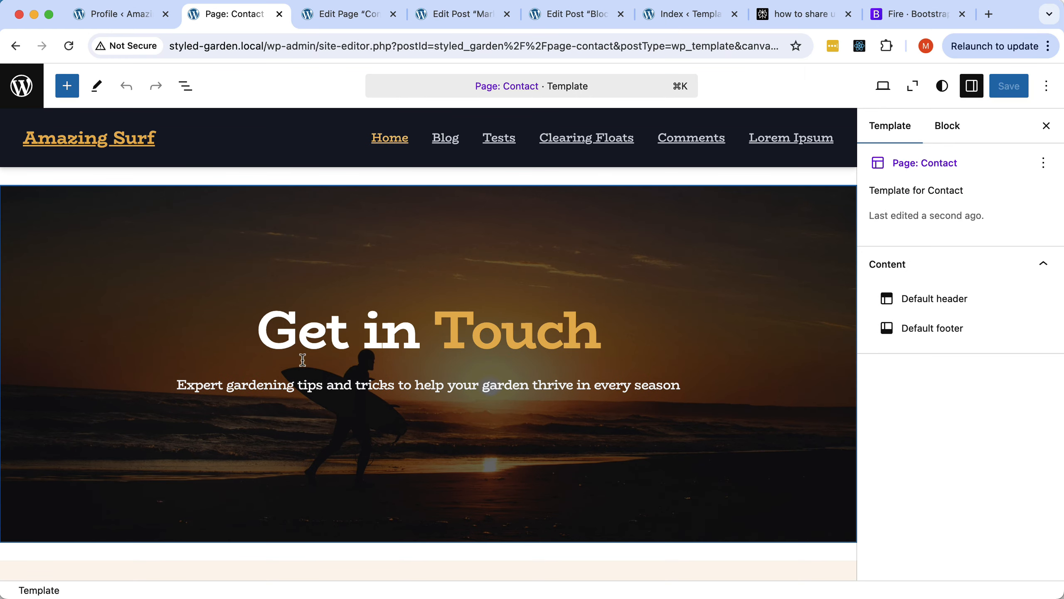
scroll(415, 398, down, 10)
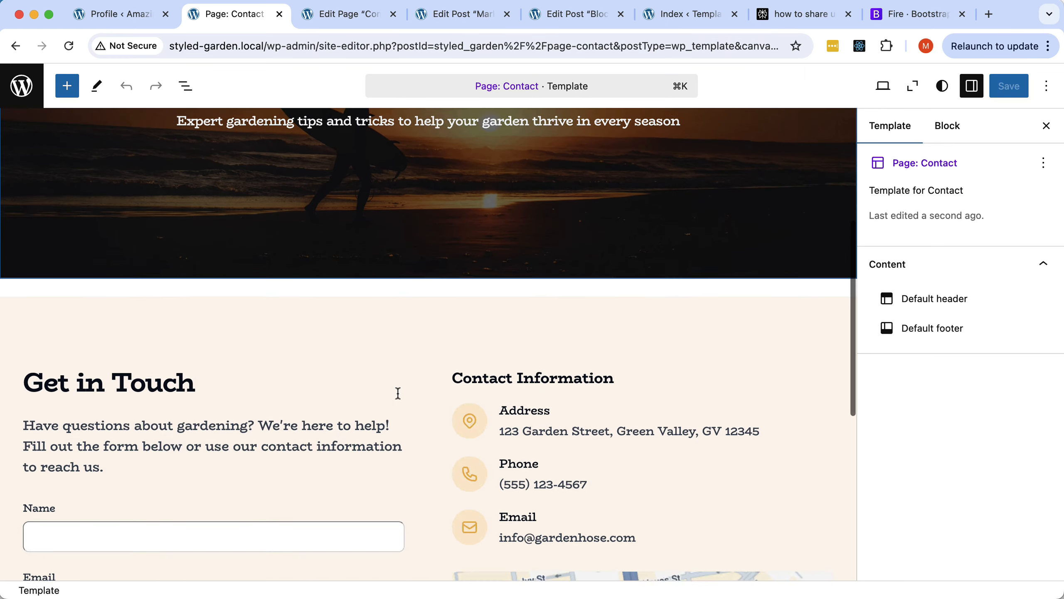
scroll(403, 392, down, 6)
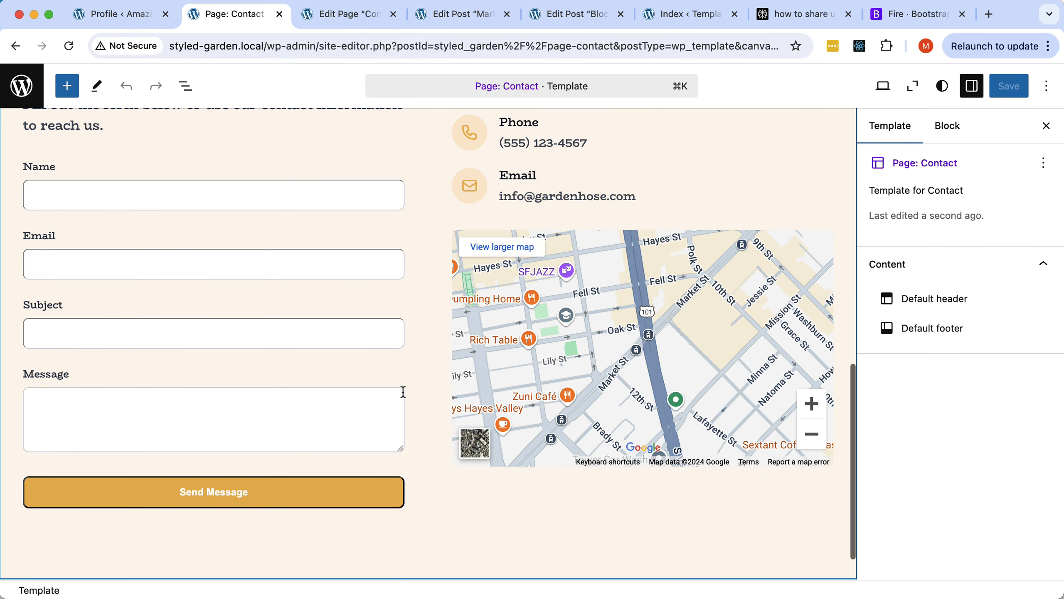
click(405, 266)
click(352, 17)
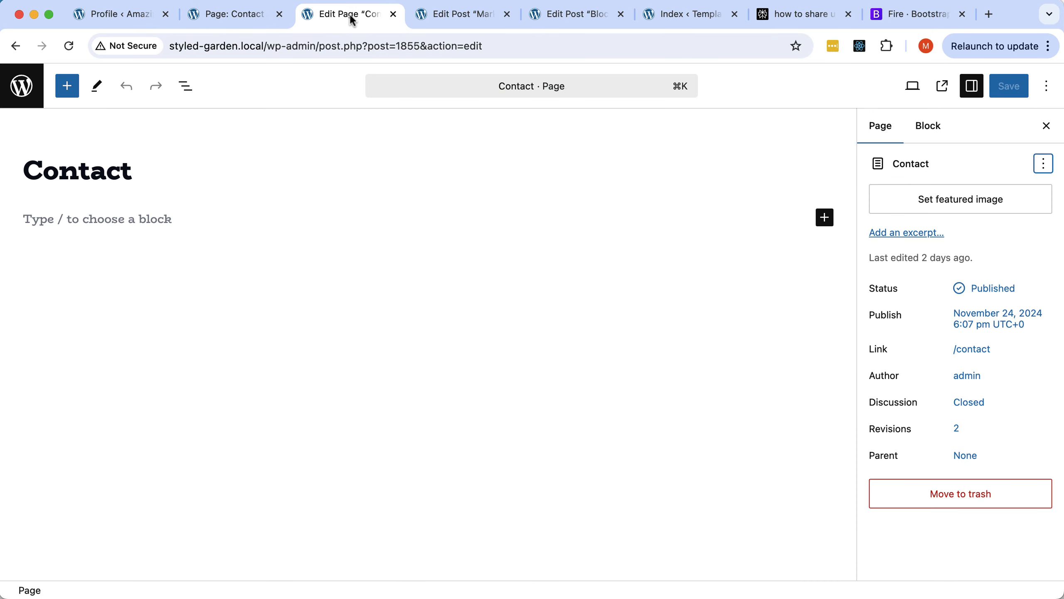
click(70, 47)
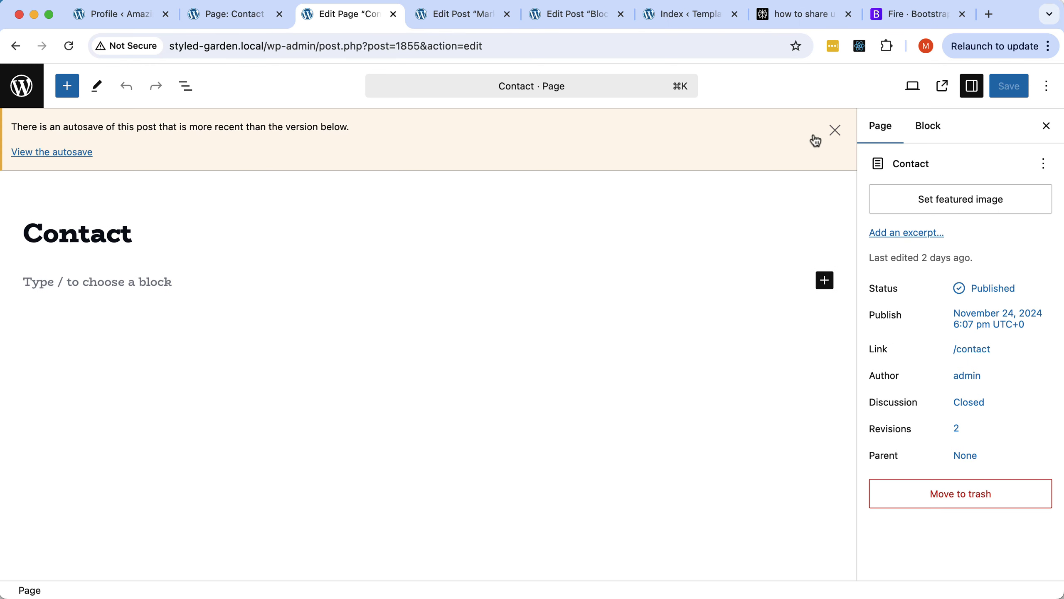
View the live Contact page in a new tab, then return to Pinegrow.
click(942, 86)
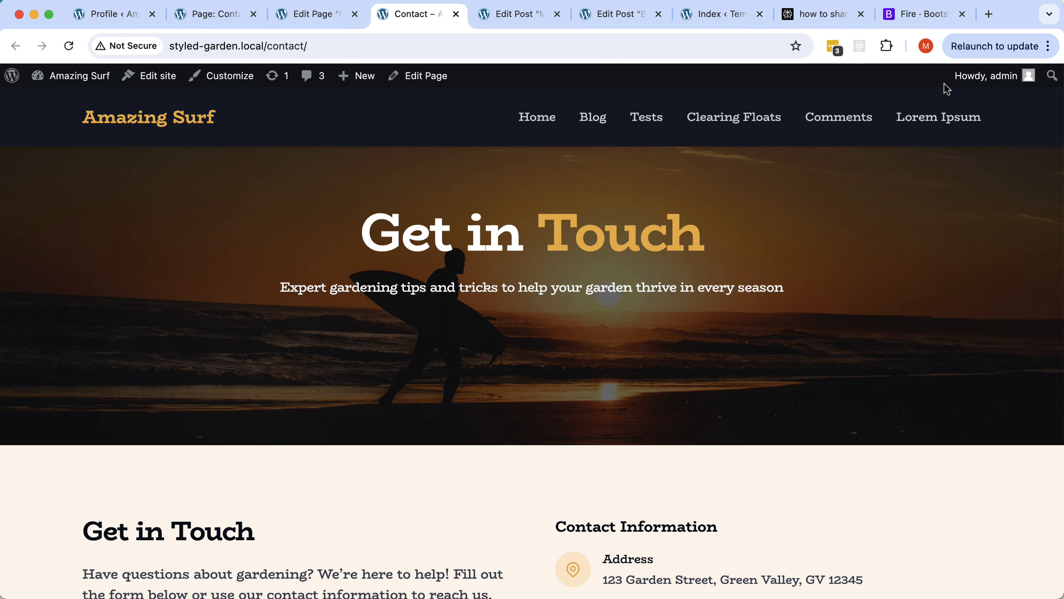
scroll(760, 214, down, 10)
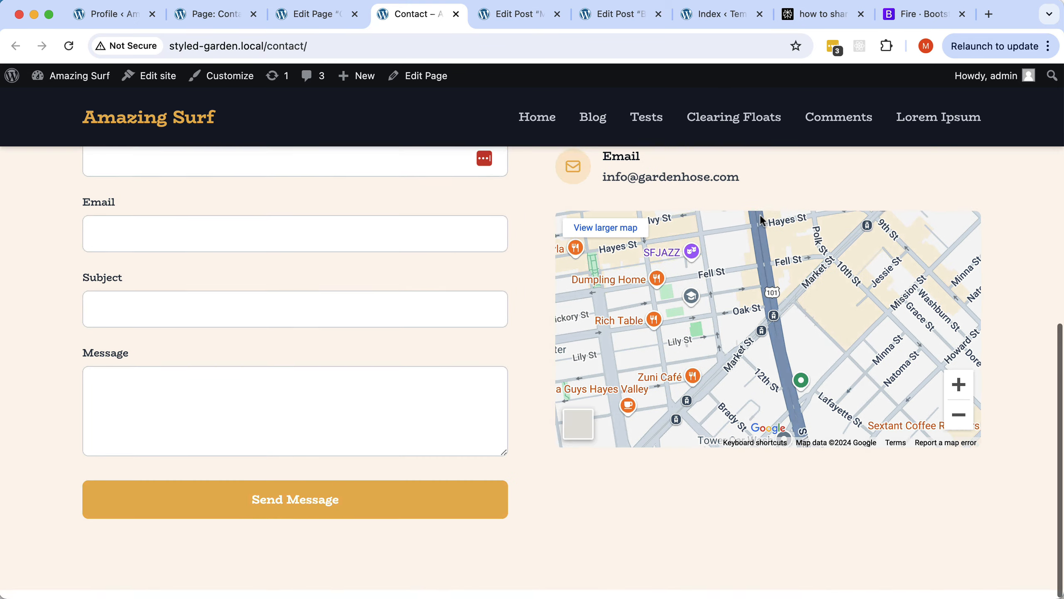
scroll(760, 214, up, 10)
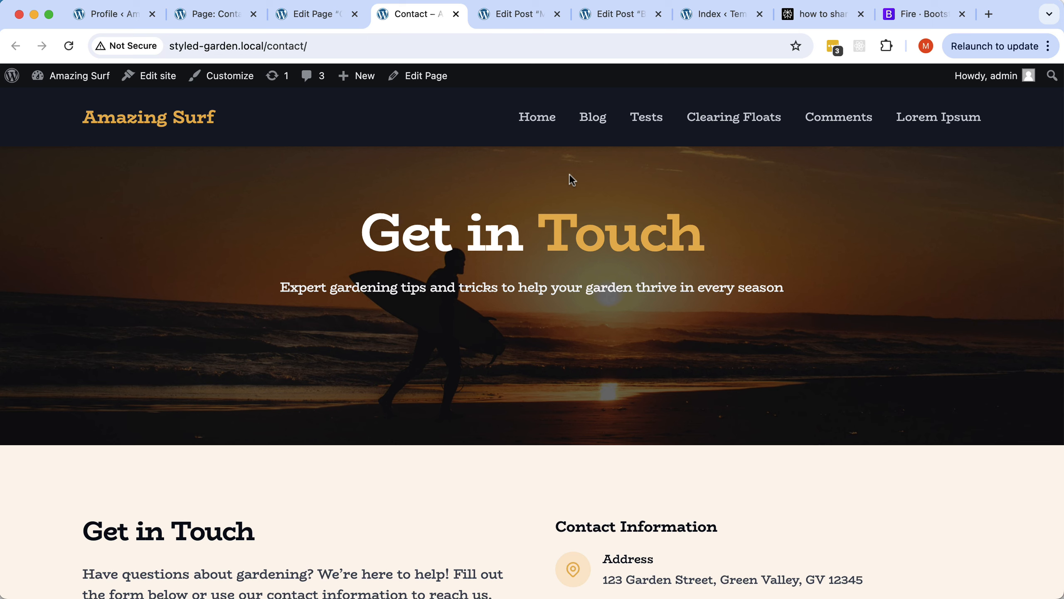
key(super+Tab)
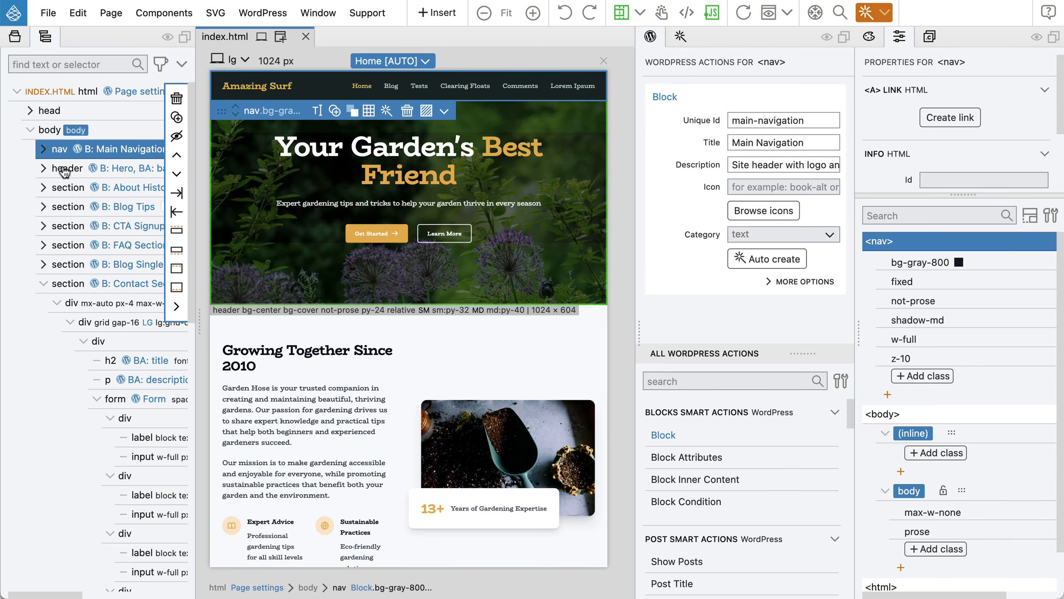
Add the pt-32 top padding class to the hero header.
click(64, 170)
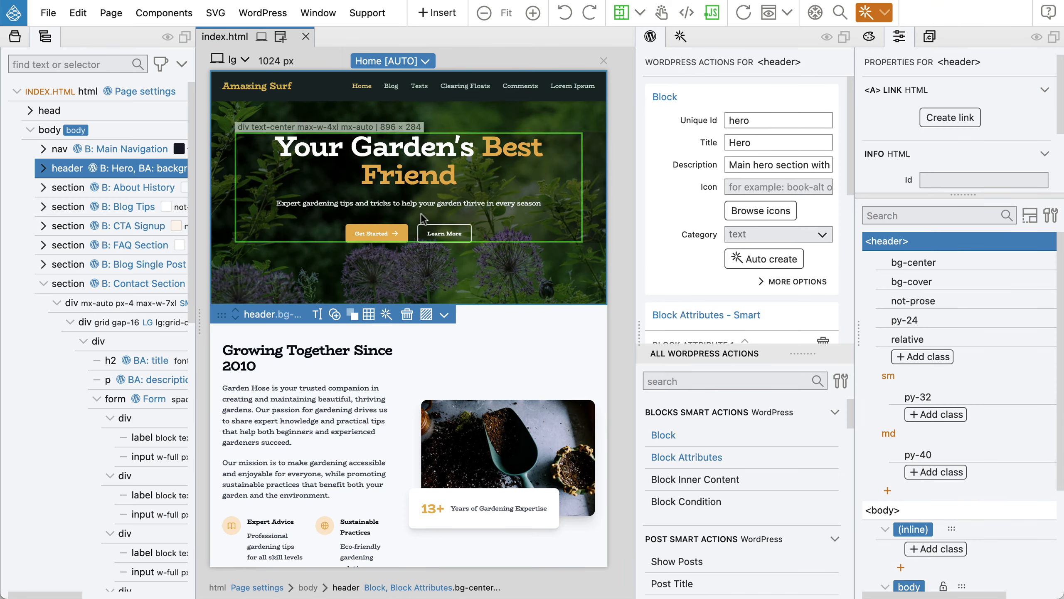
click(922, 356)
text(pt-32)
key(Return)
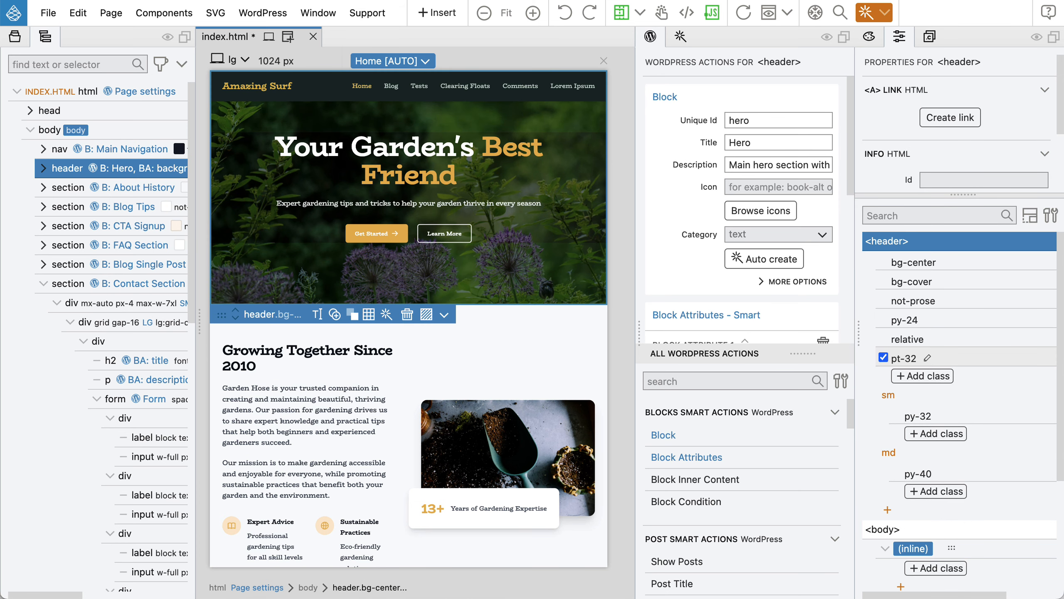
click(883, 357)
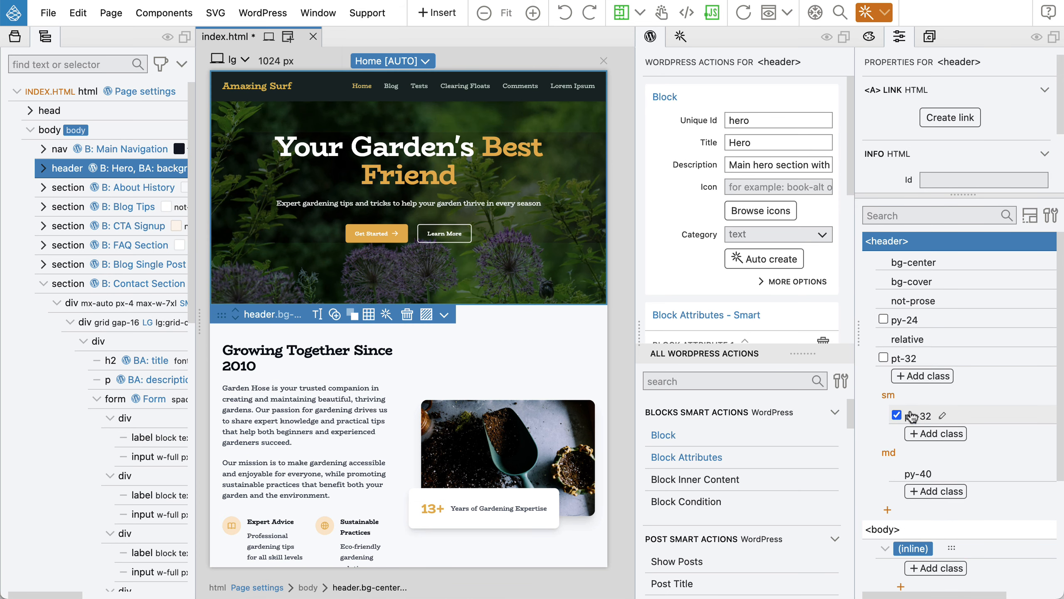
Add pt-56 for medium and pt-40 for small screens to the header, then save index.html.
click(929, 493)
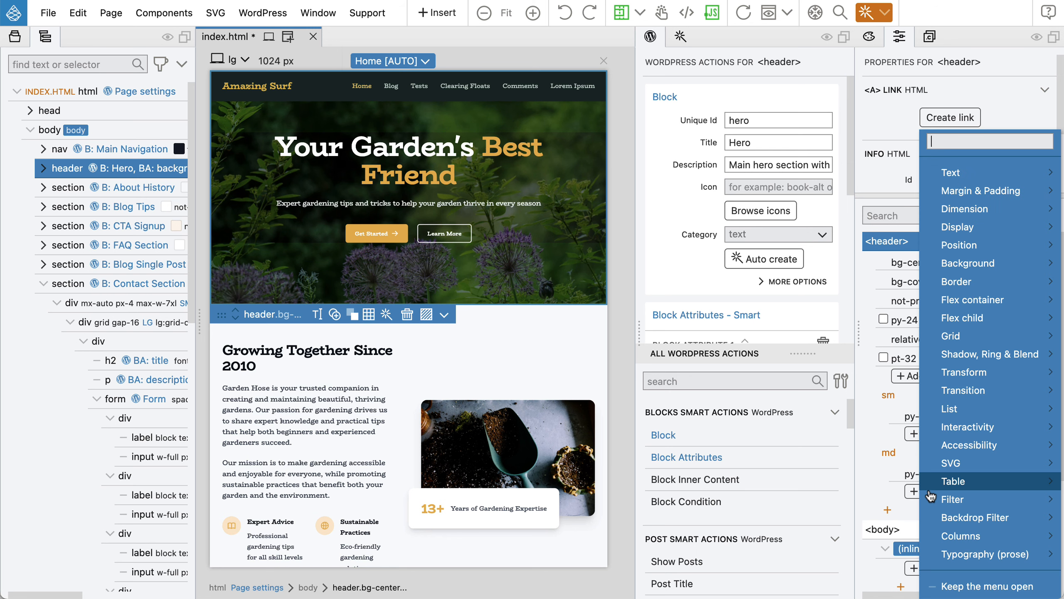
text(pt)
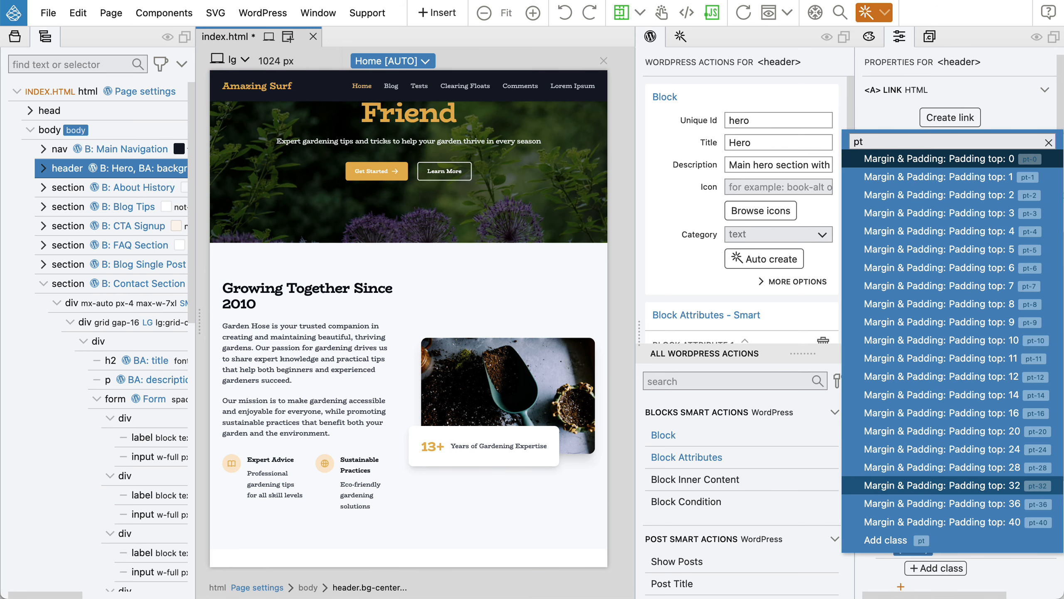
text(5)
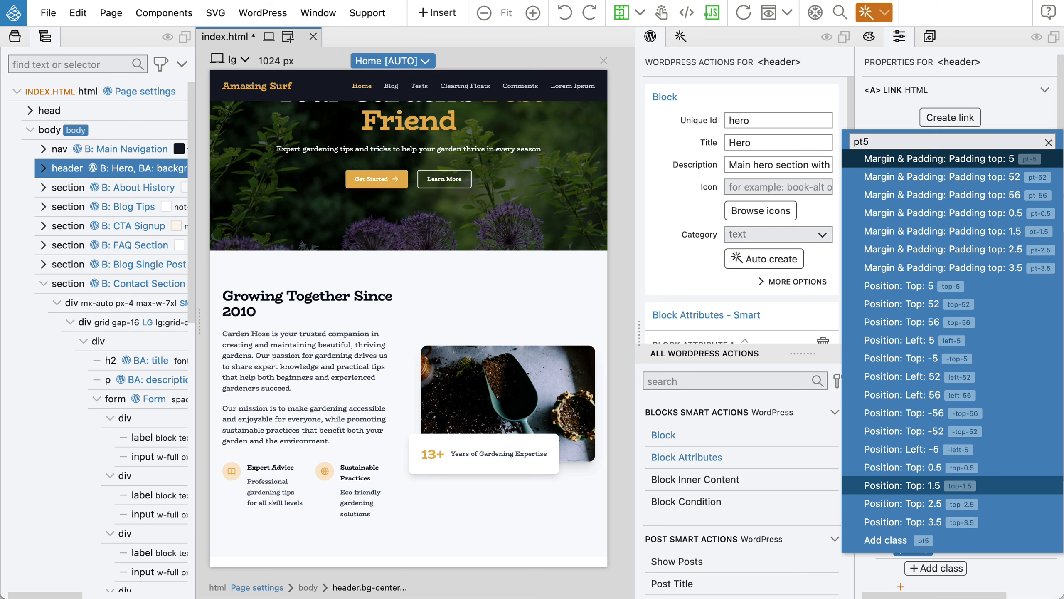
key(Down)
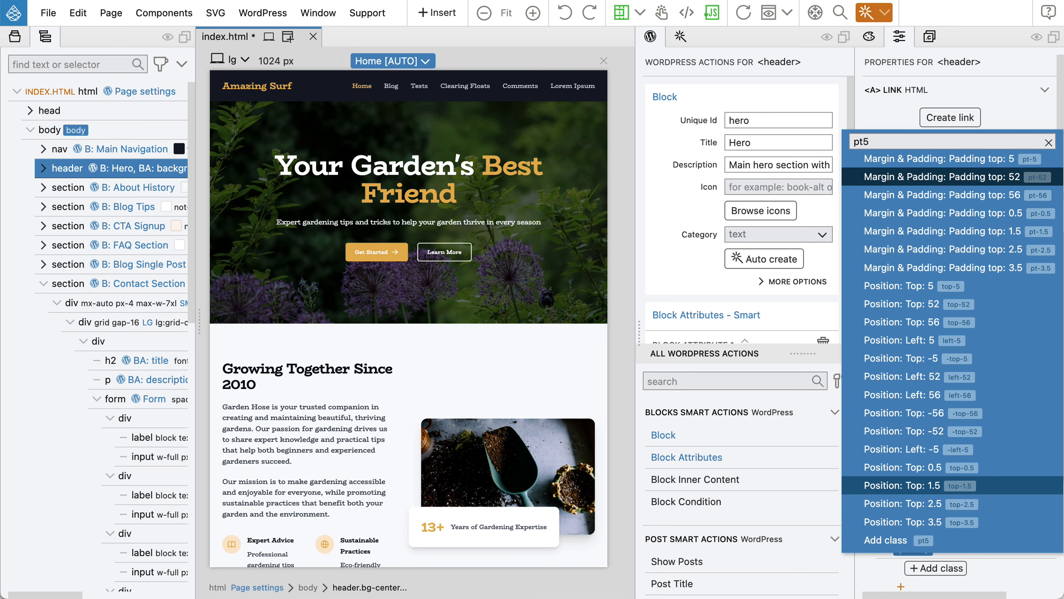
key(Down)
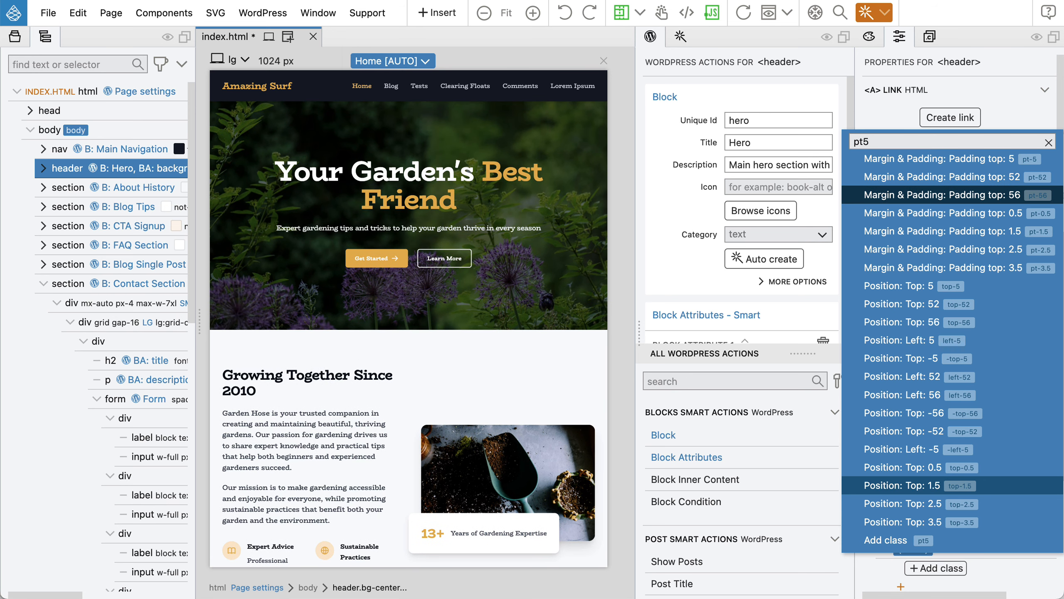
key(Return)
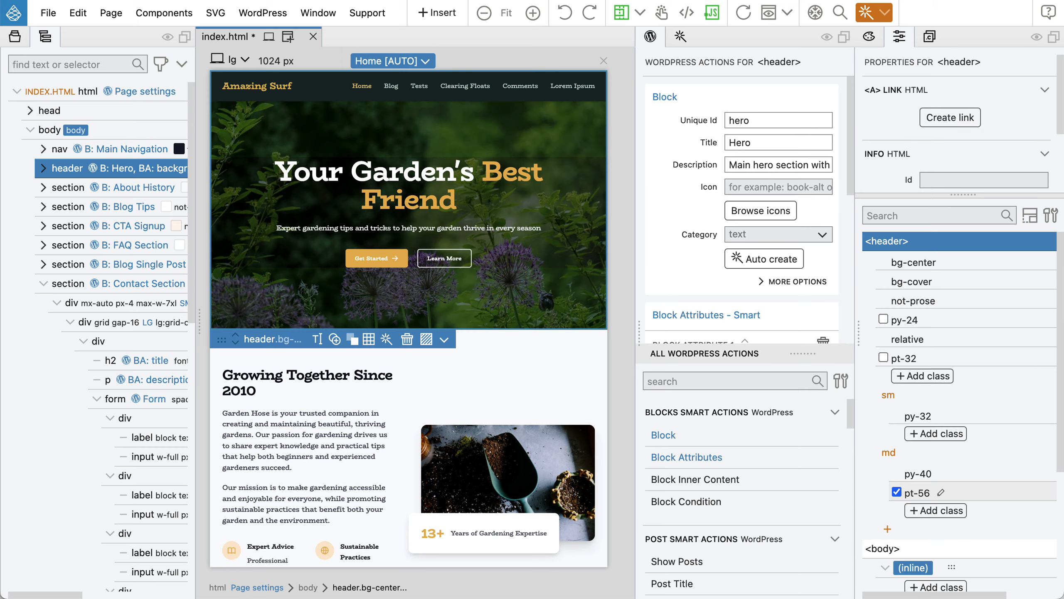
click(927, 435)
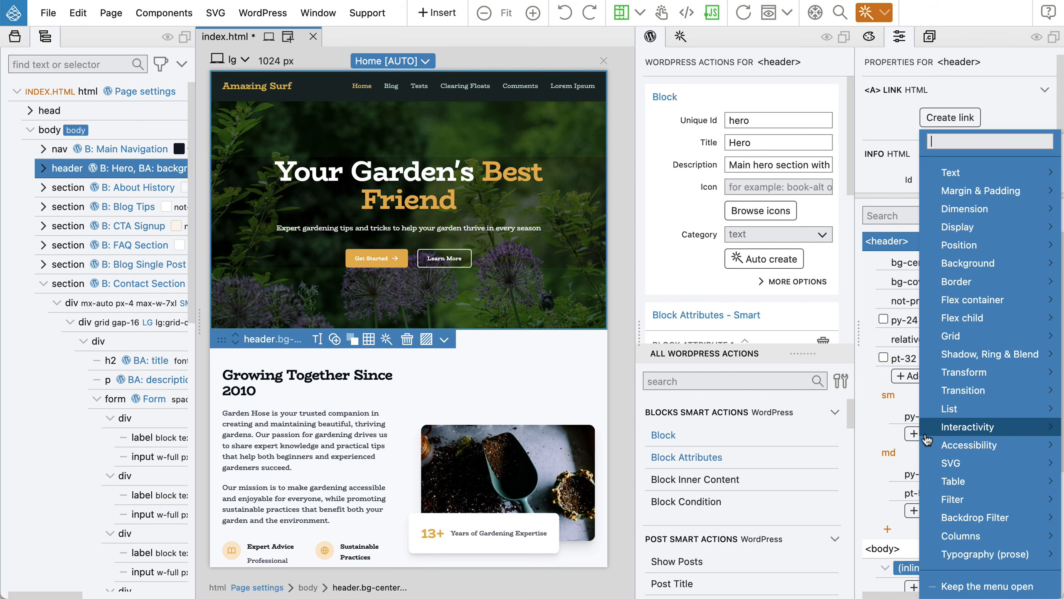
text(pt40)
key(Return)
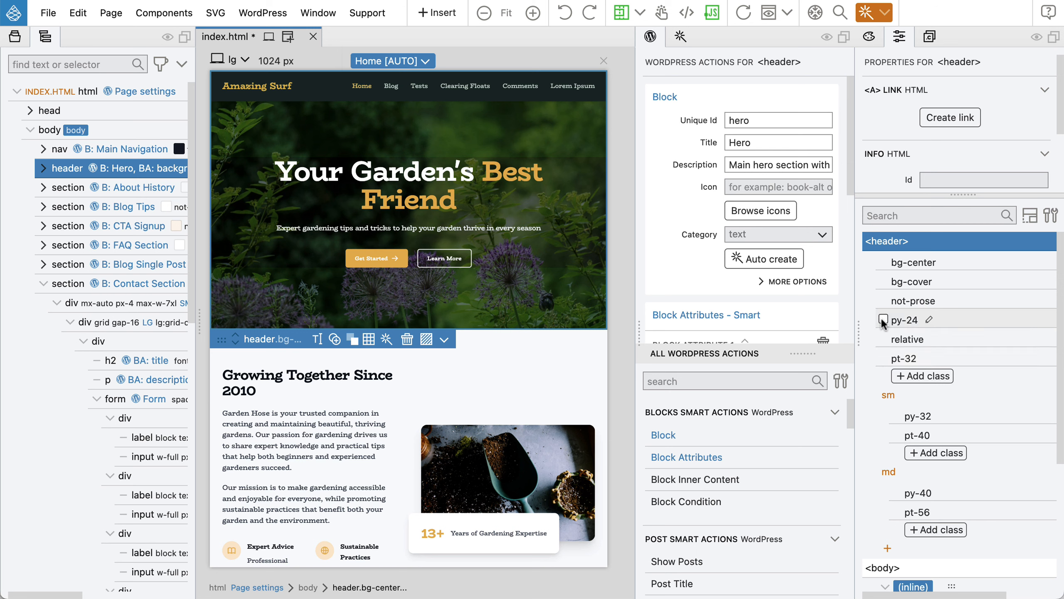
key(super+s)
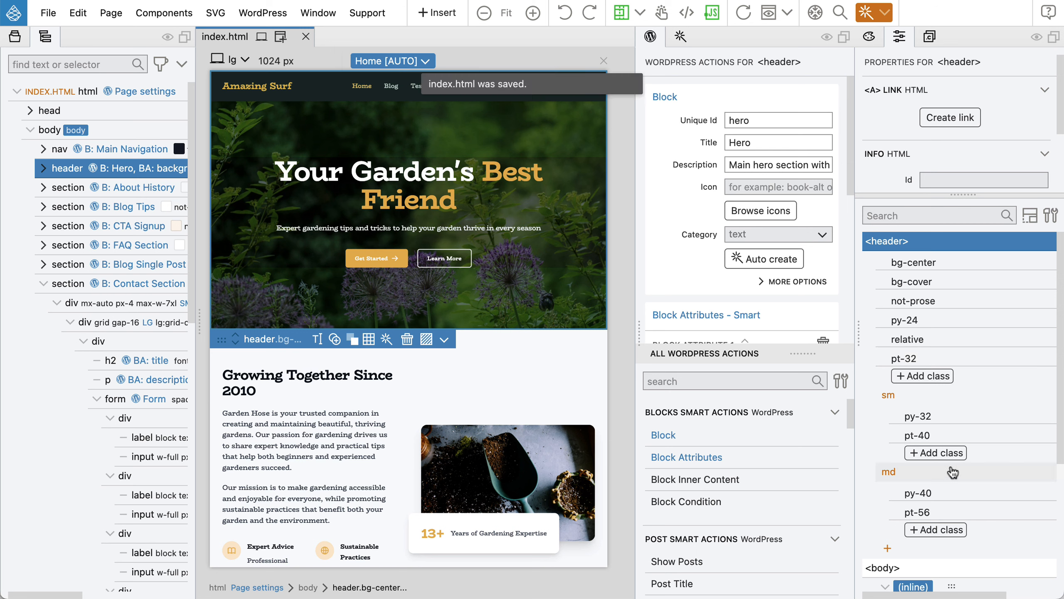
Reload the WordPress Contact page to check the taller Get in Touch hero, then return to Pinegrow.
key(super+Tab)
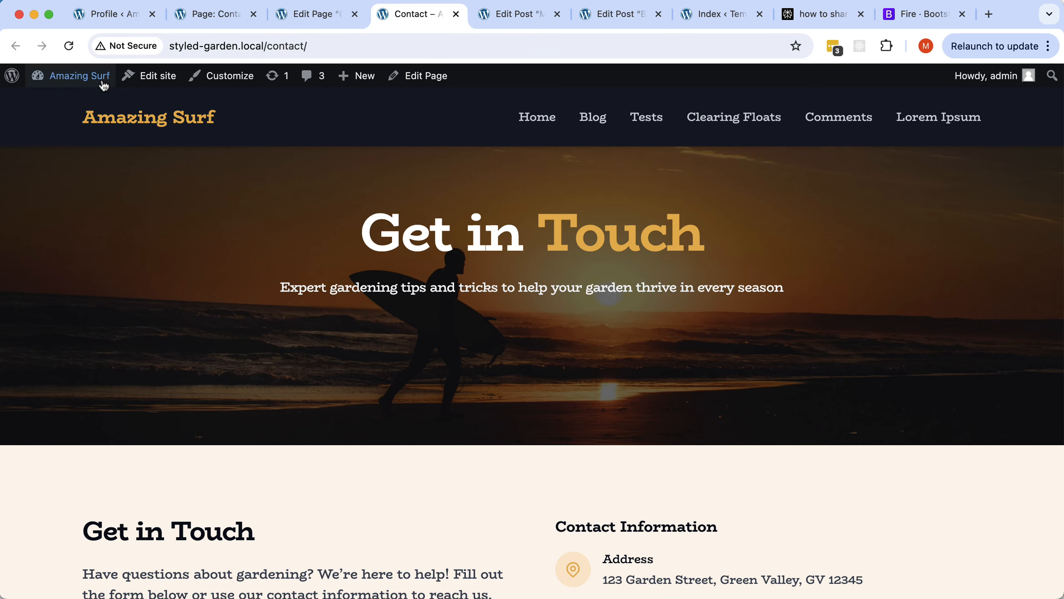
click(69, 46)
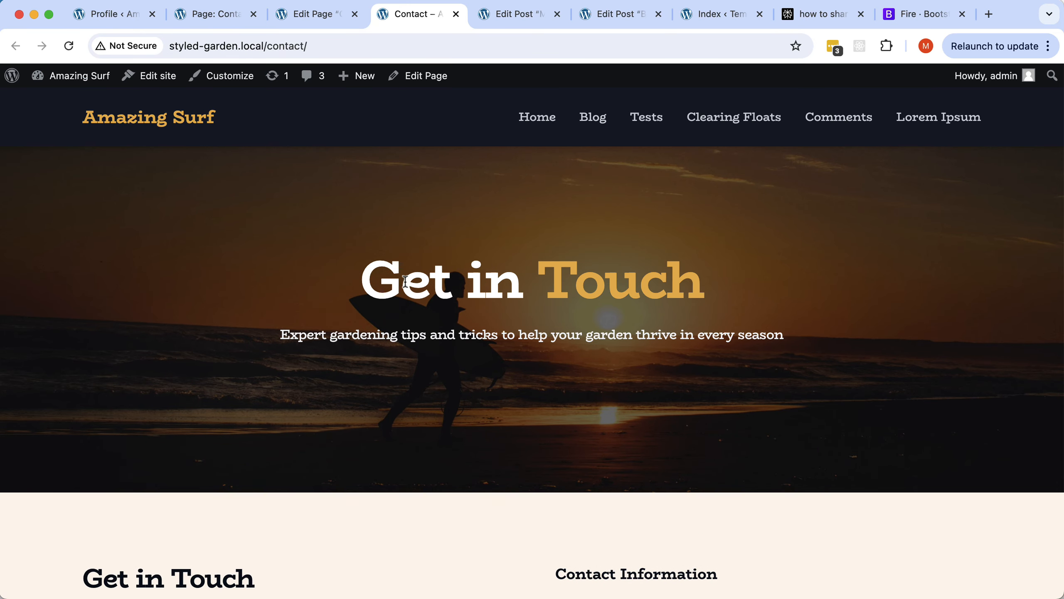
scroll(406, 279, down, 10)
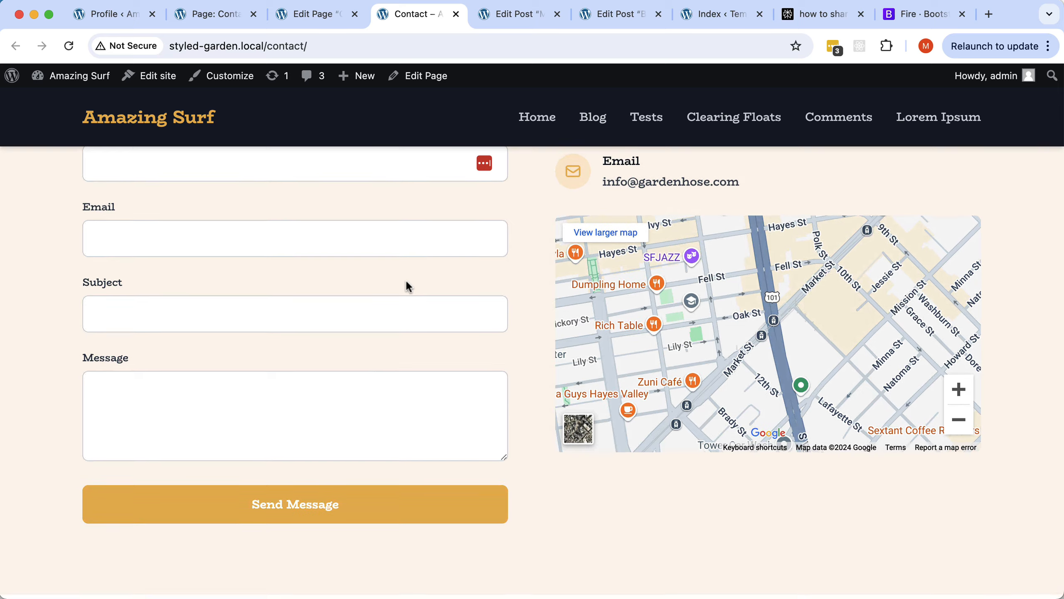
scroll(372, 373, up, 10)
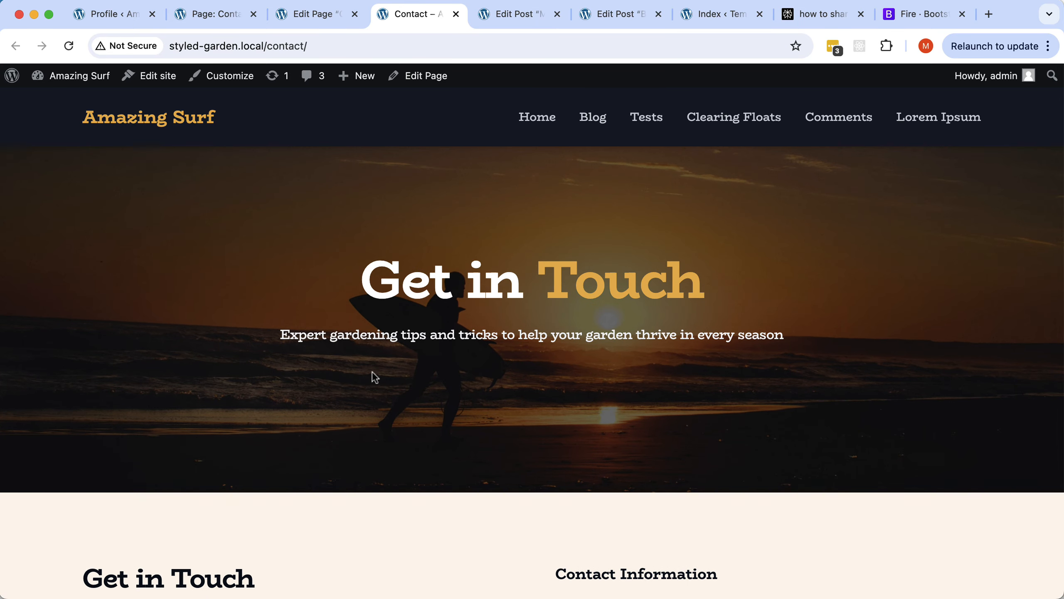
scroll(643, 403, down, 10)
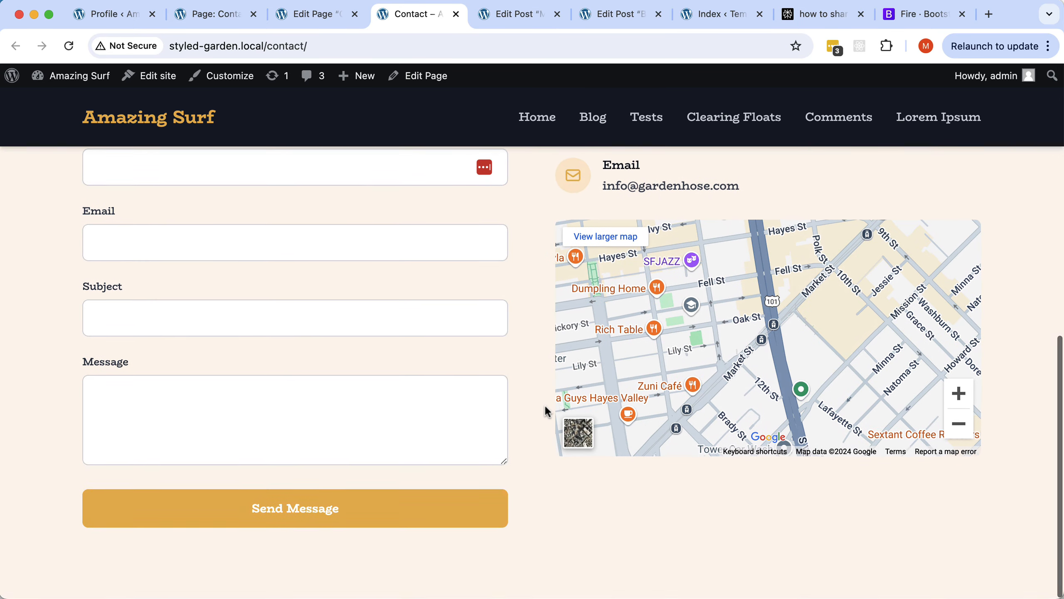
scroll(441, 410, up, 10)
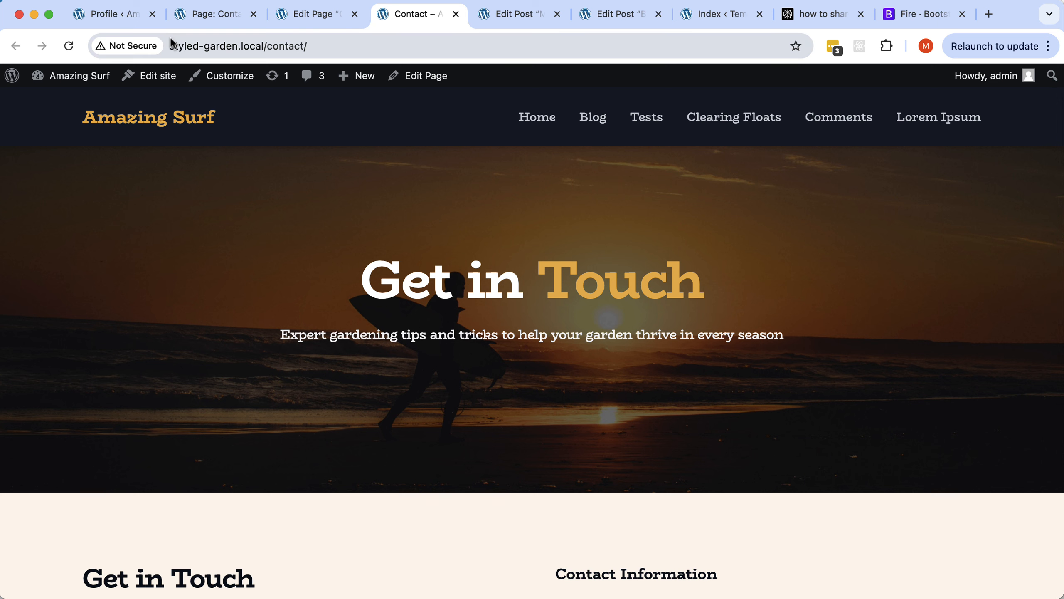
key(super+Tab)
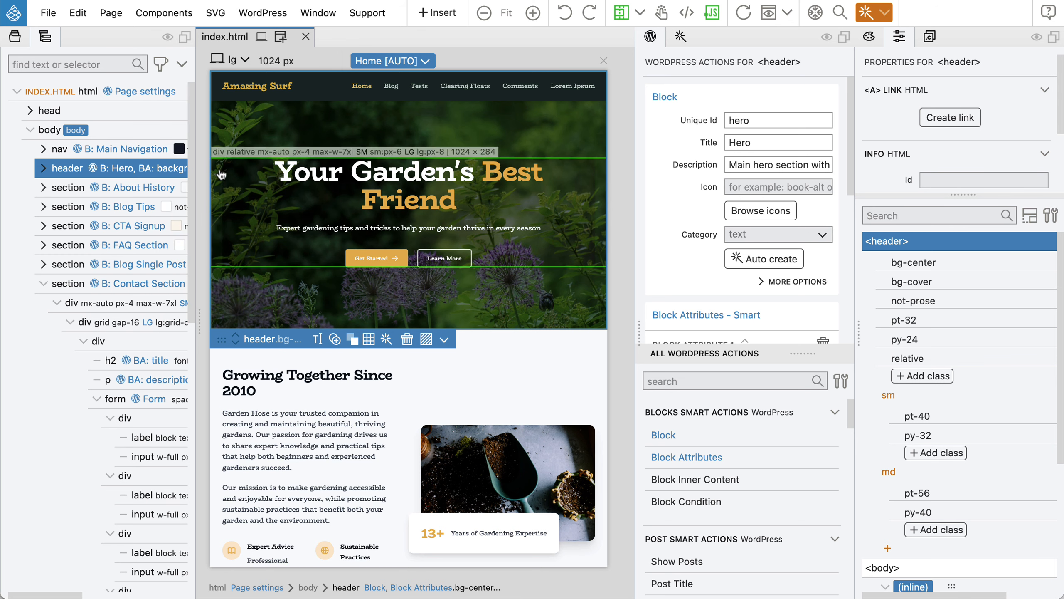
Turn the footer element into a WordPress block and auto-create its editable fields.
click(42, 287)
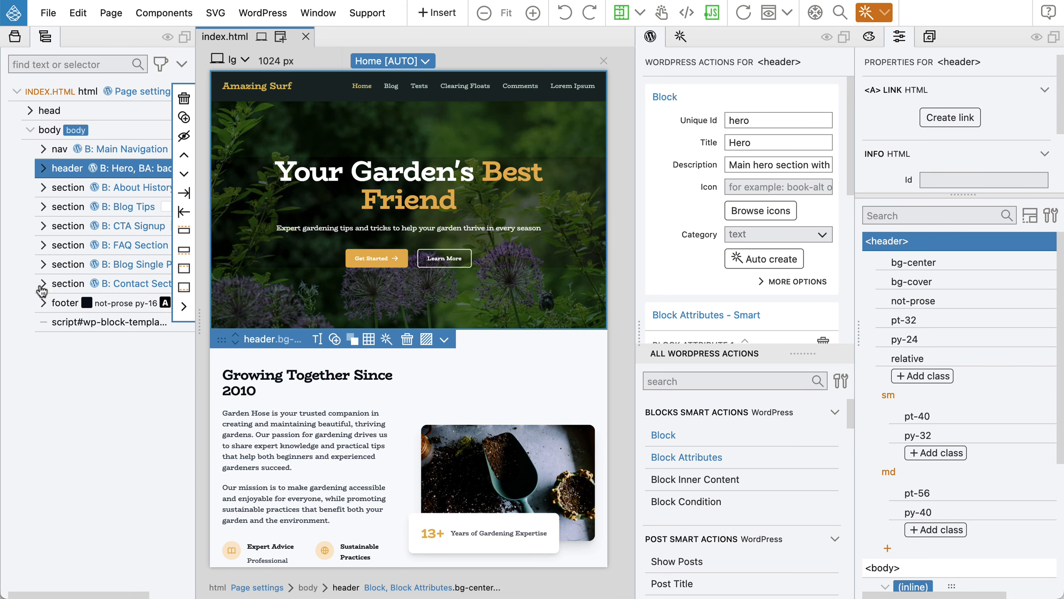
click(59, 304)
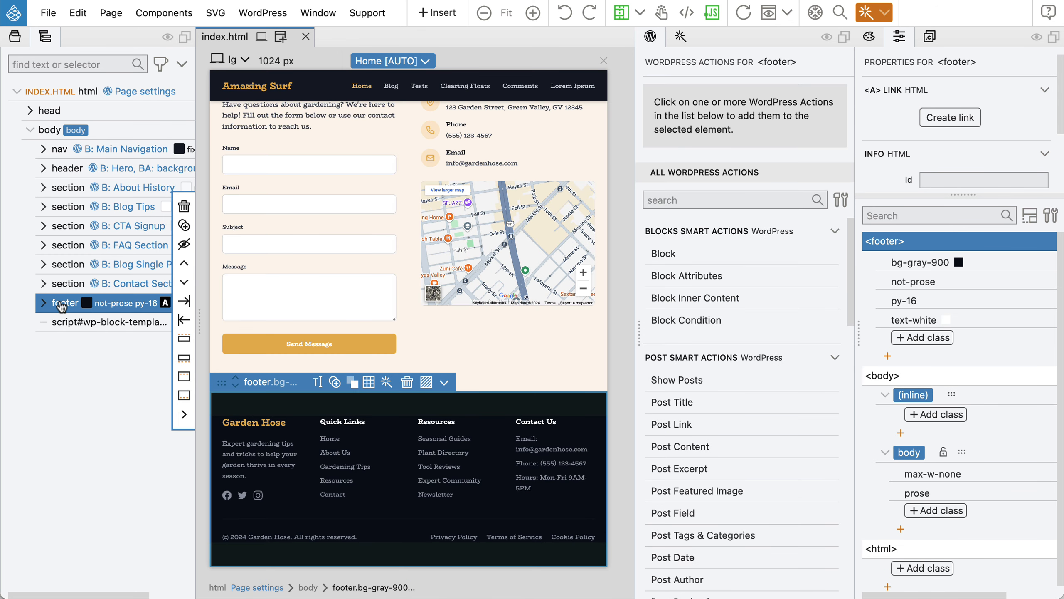
click(667, 253)
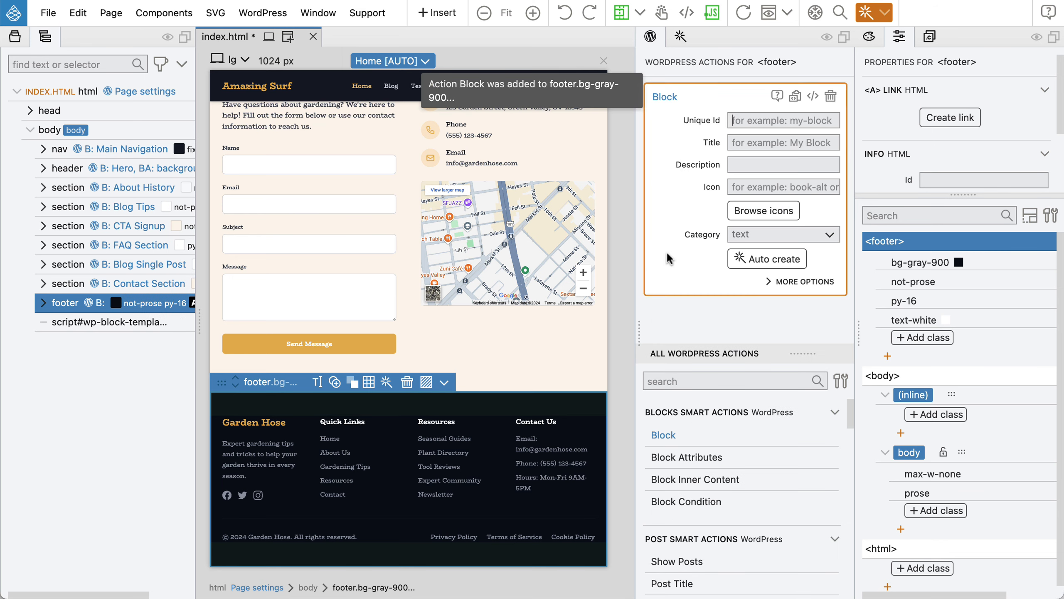
click(772, 259)
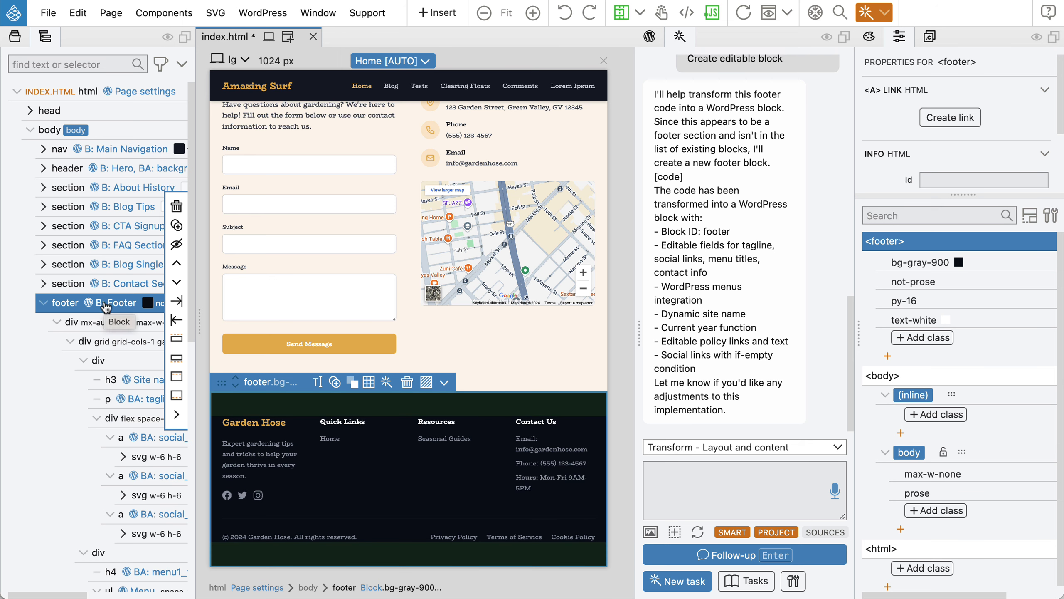
Make the footer's Garden Hose heading a Site Link pointing to Home.
click(142, 380)
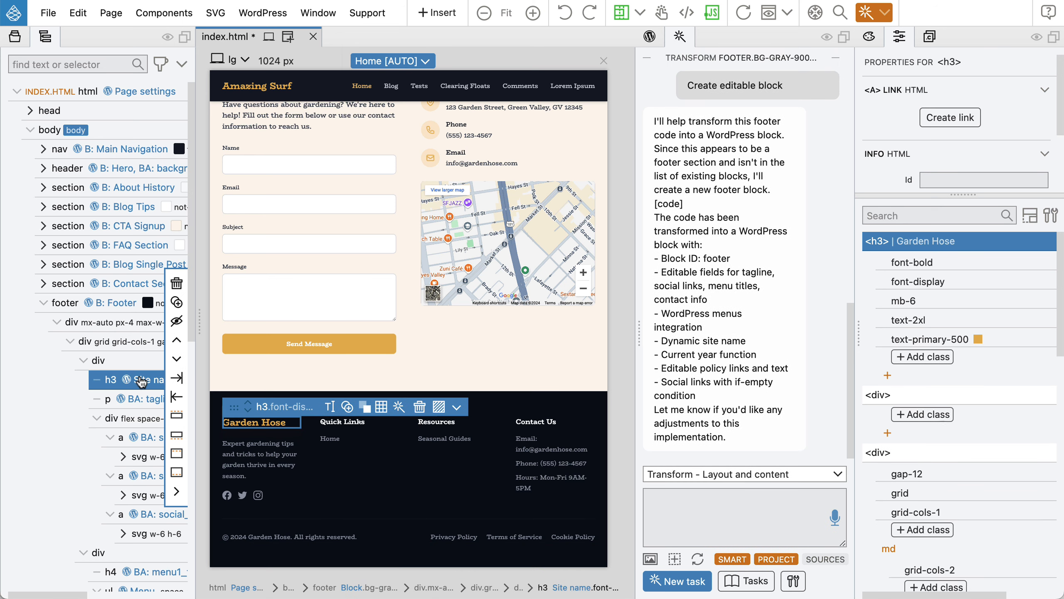
click(650, 36)
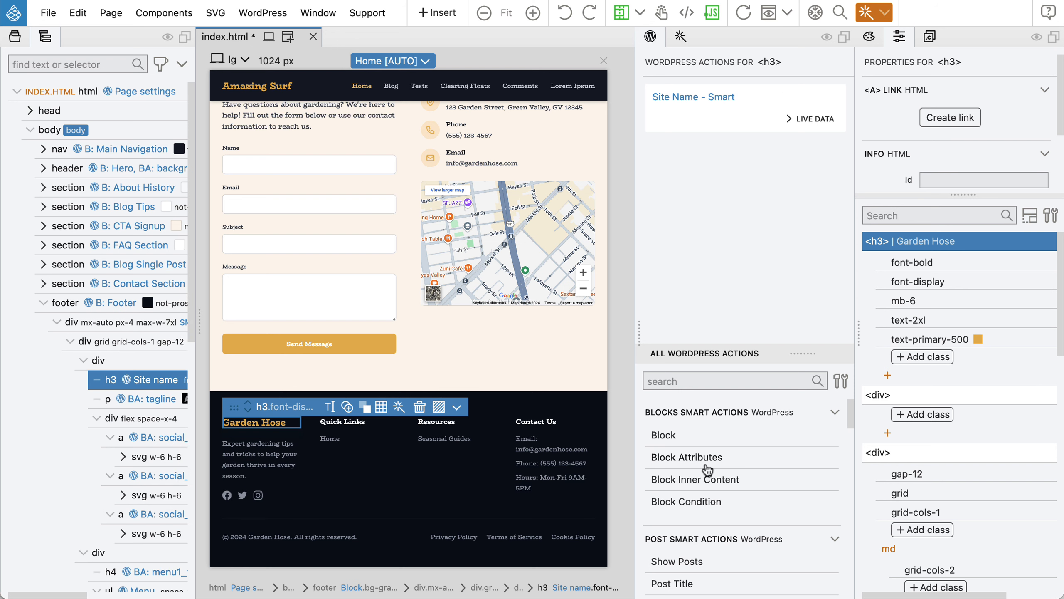
scroll(706, 468, down, 3)
scroll(706, 468, down, 8)
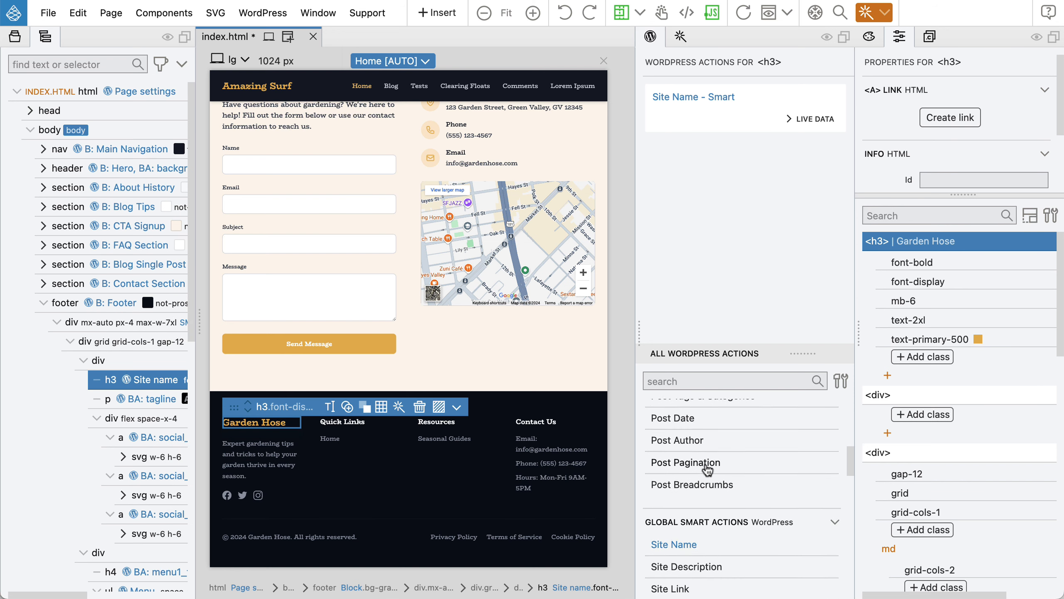
click(673, 494)
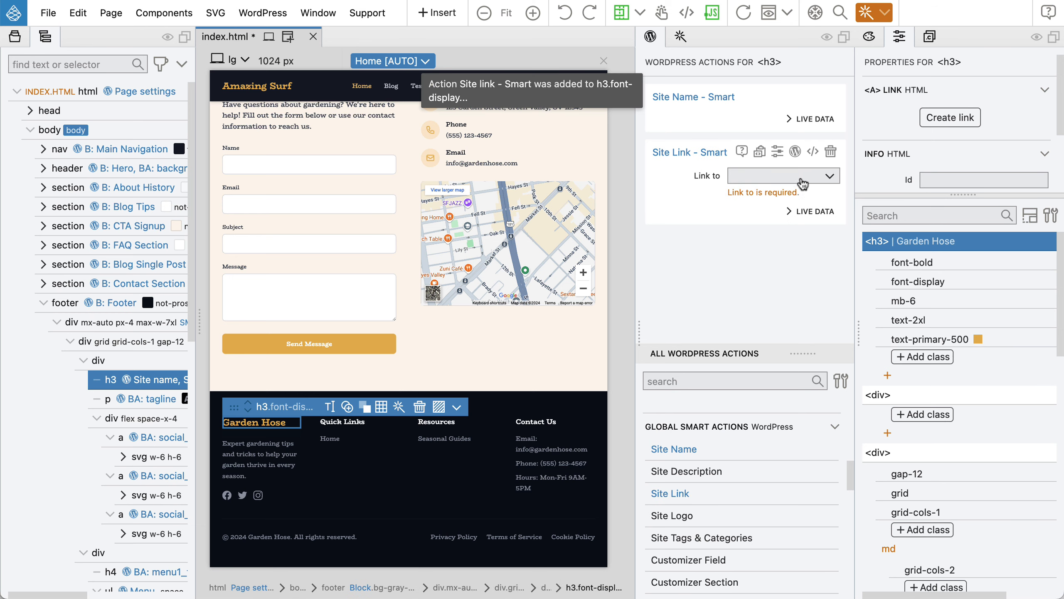
click(796, 176)
click(773, 196)
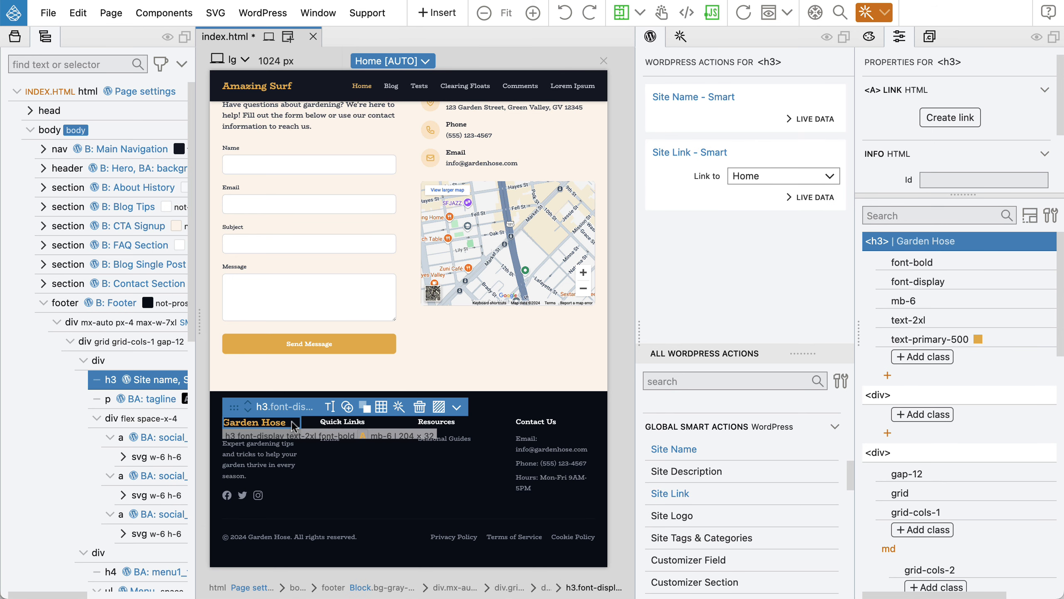
Replace the footer tagline's Block Attributes with Site Description.
click(139, 402)
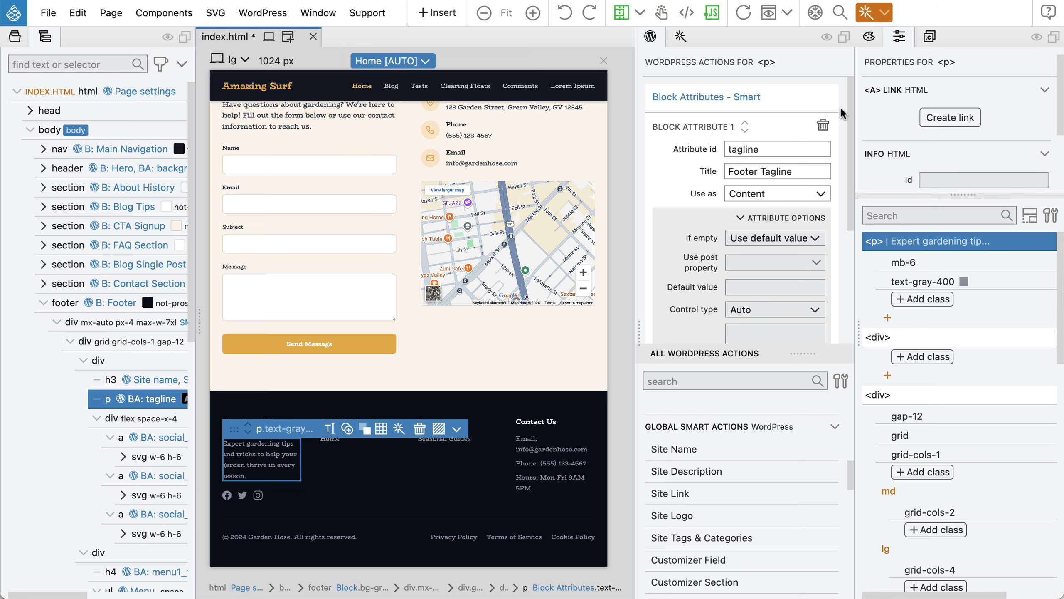
click(828, 98)
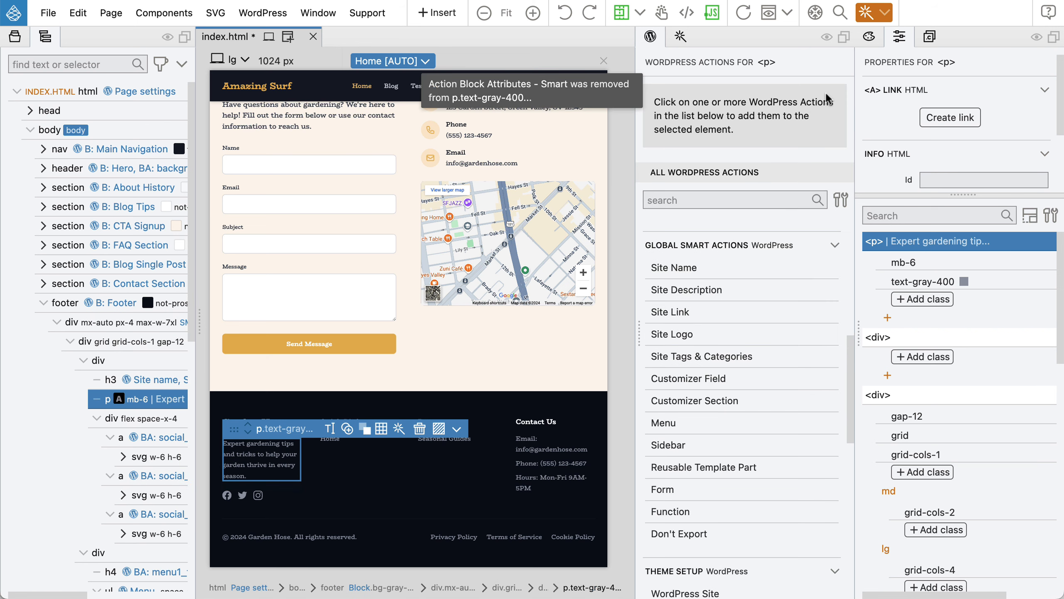
click(687, 291)
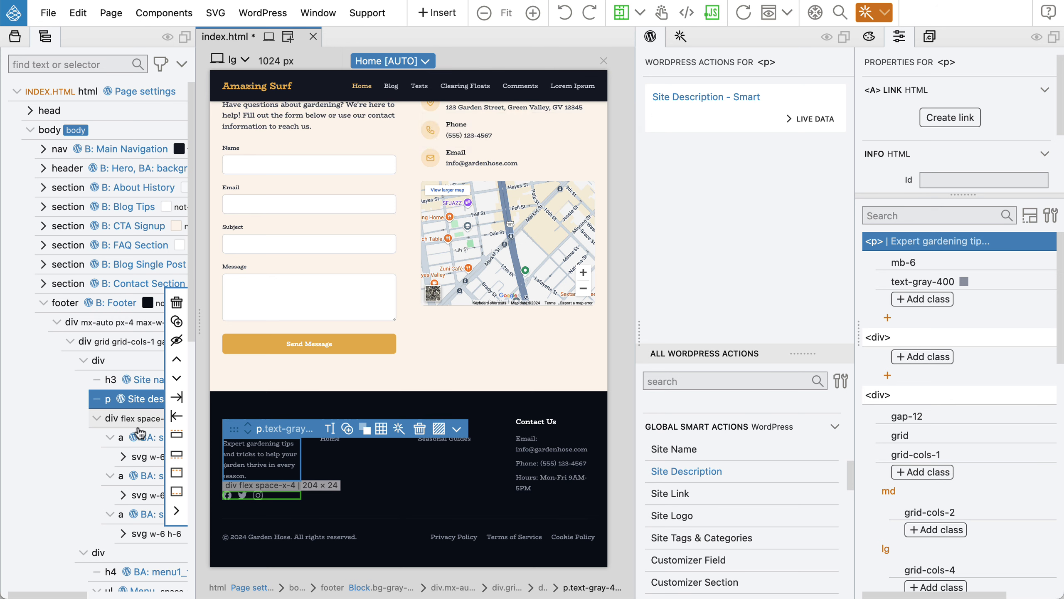
Remove Block Attributes from the Facebook, Twitter and Instagram social links.
click(145, 441)
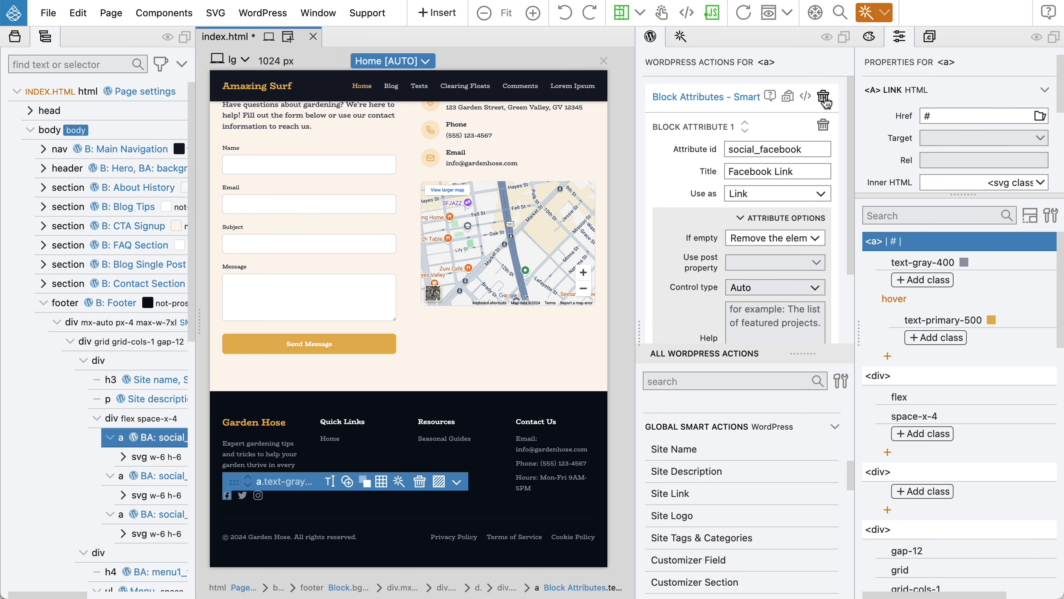
click(823, 101)
click(147, 475)
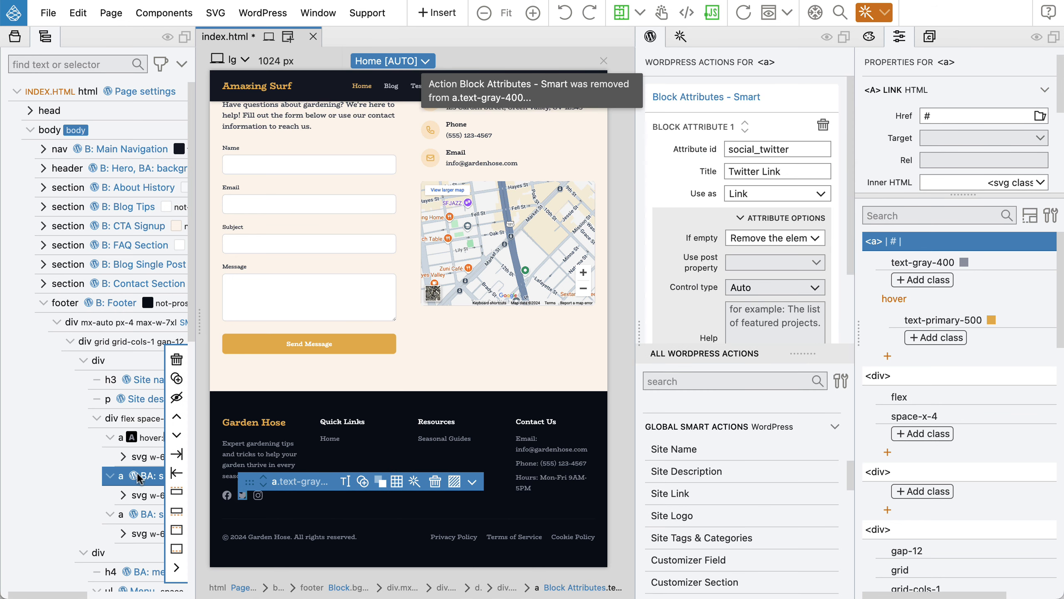
click(823, 98)
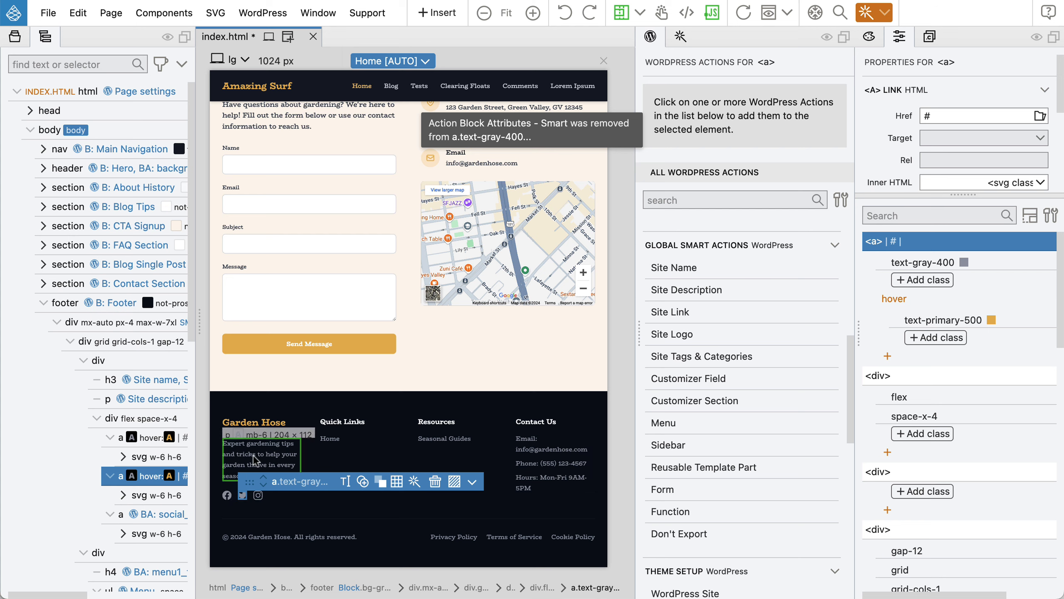
click(145, 518)
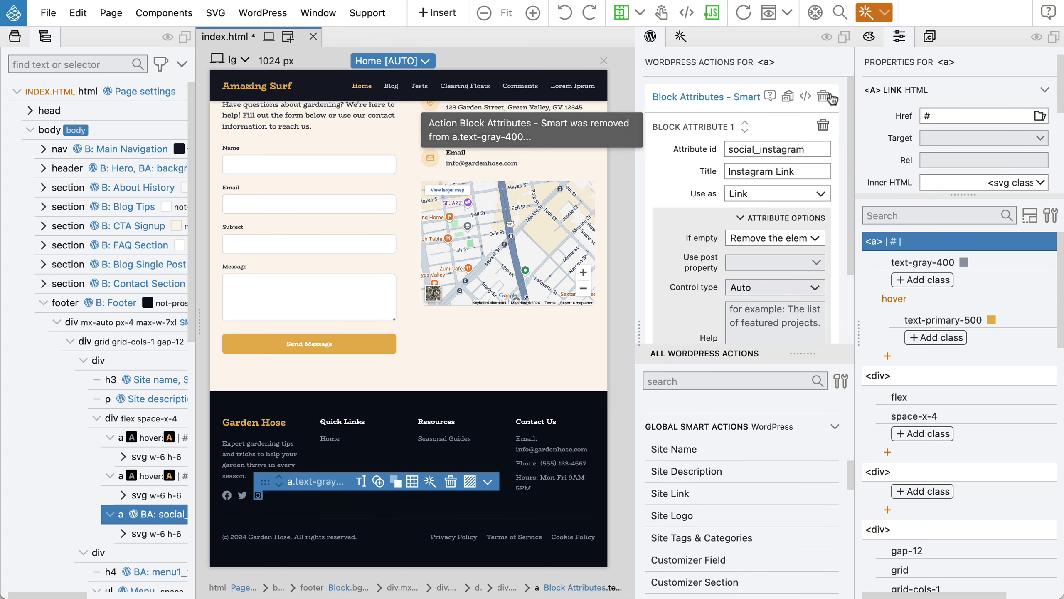
click(824, 97)
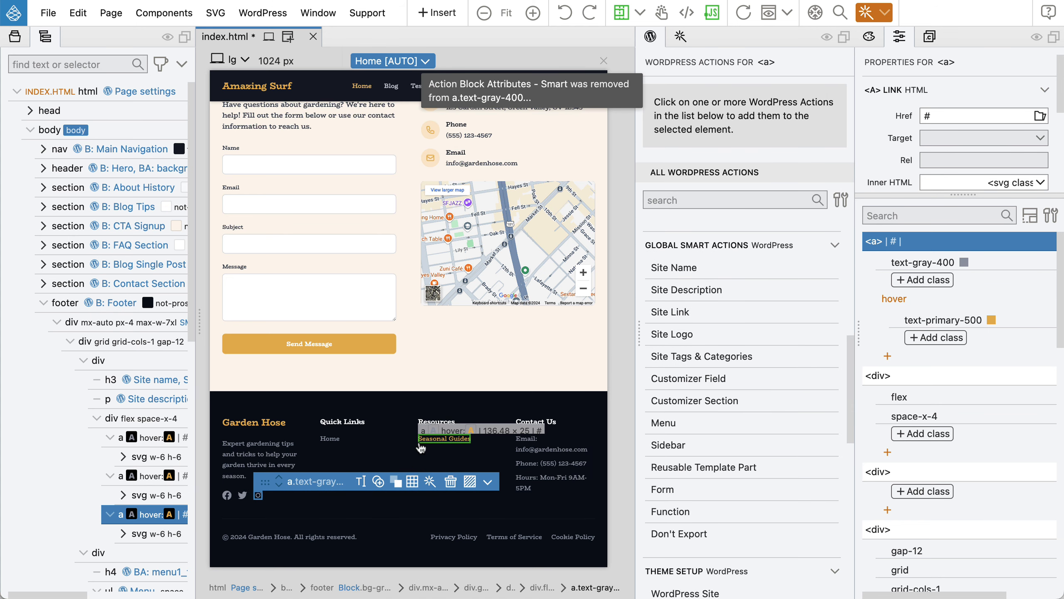
scroll(113, 444, down, 5)
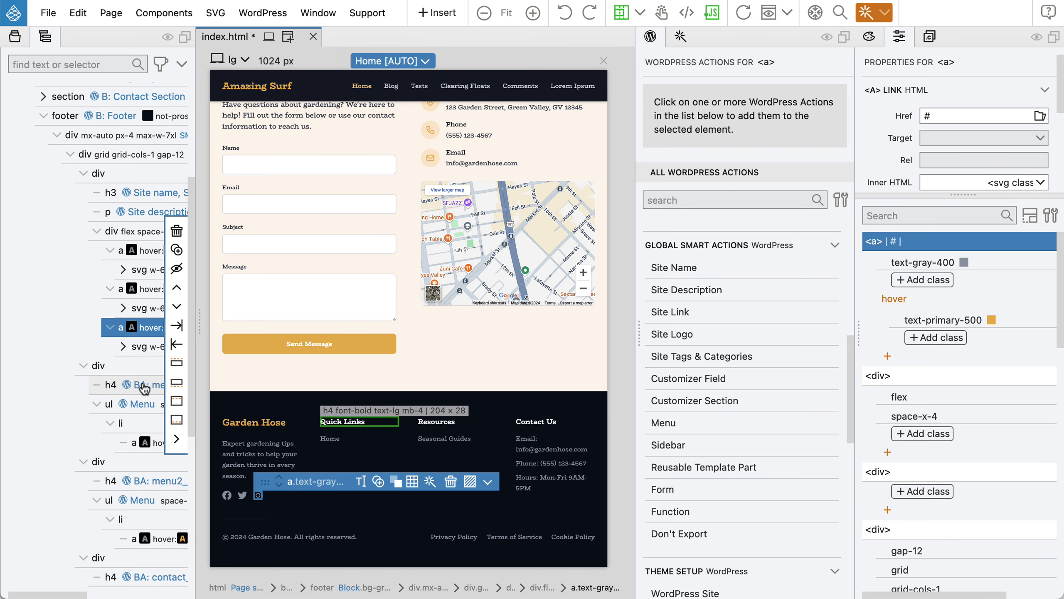
click(139, 405)
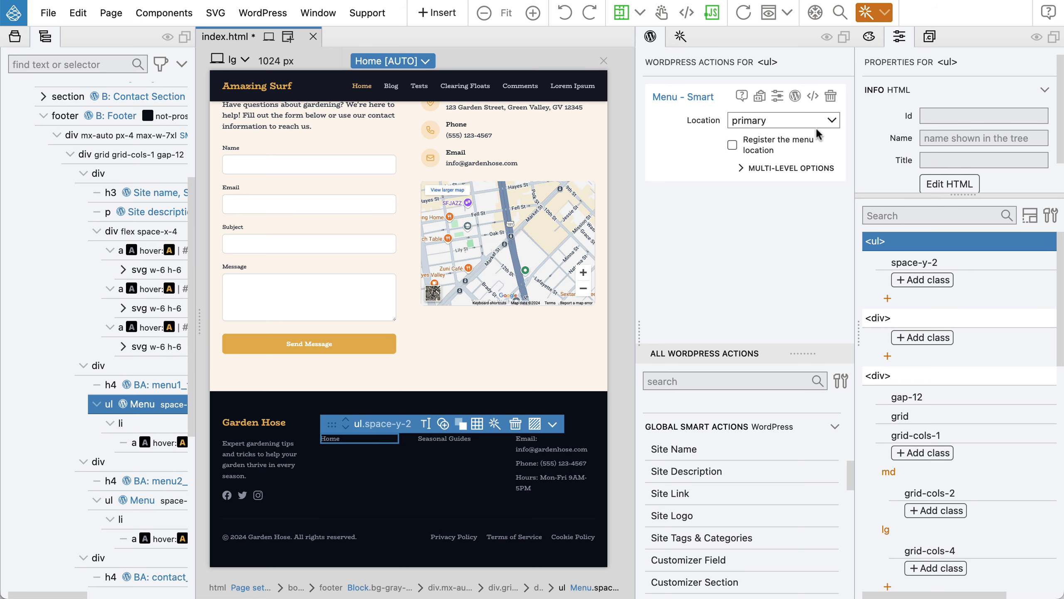
Register the Resources footer menu at location footer_resources with description 'Footer resources'.
click(134, 501)
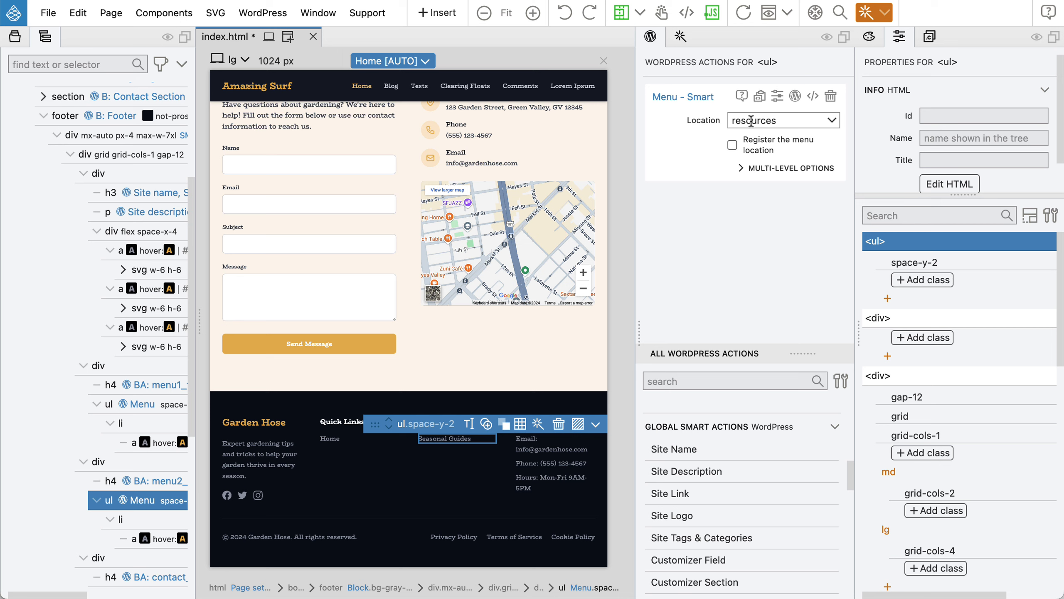
click(751, 121)
click(753, 121)
double_click(755, 122)
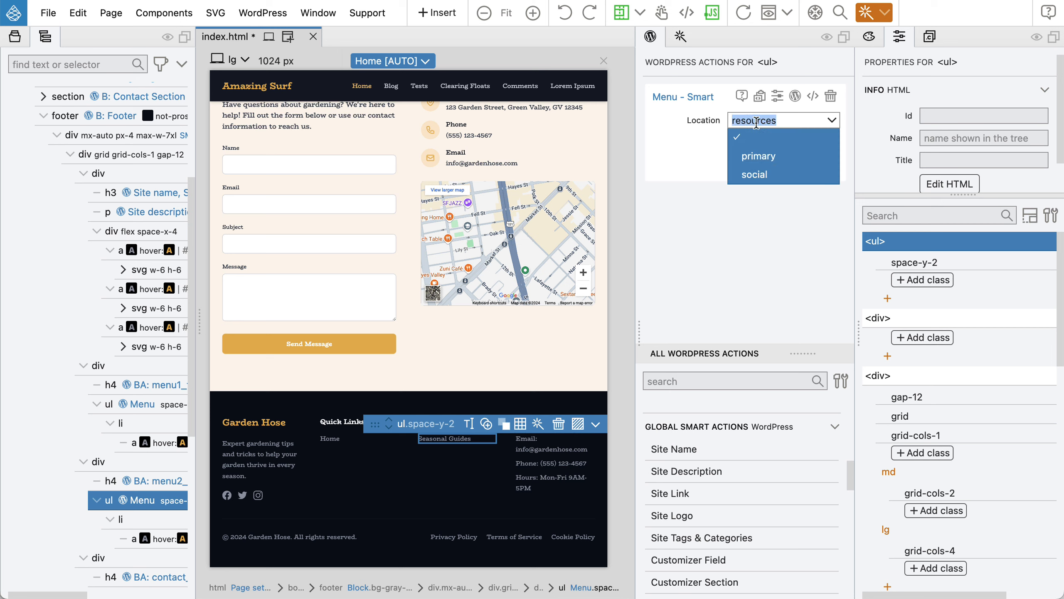
text(Footer r)
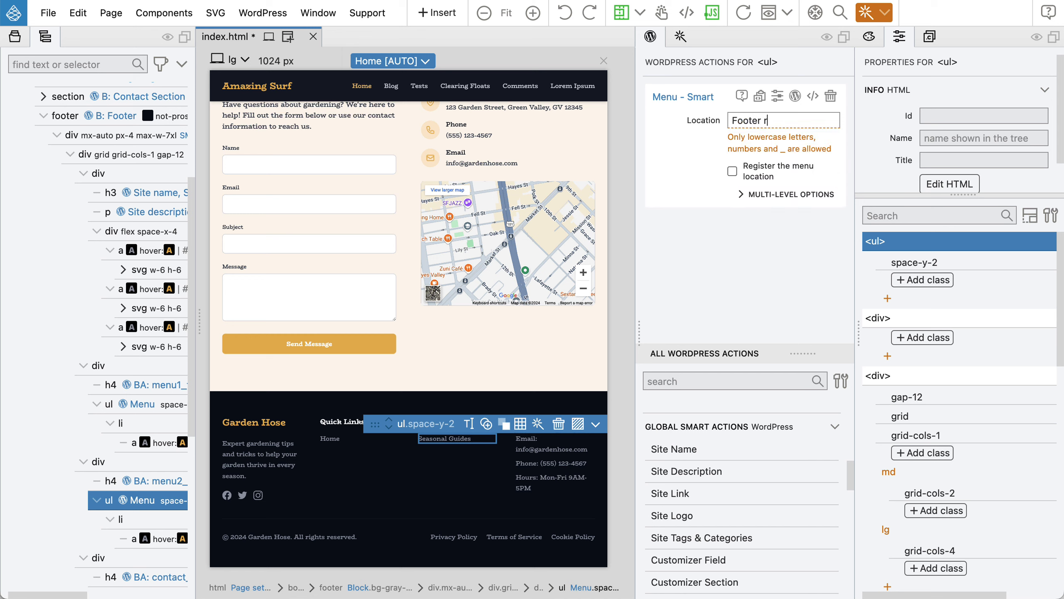
key(super+a)
key(BackSpace)
text(foo)
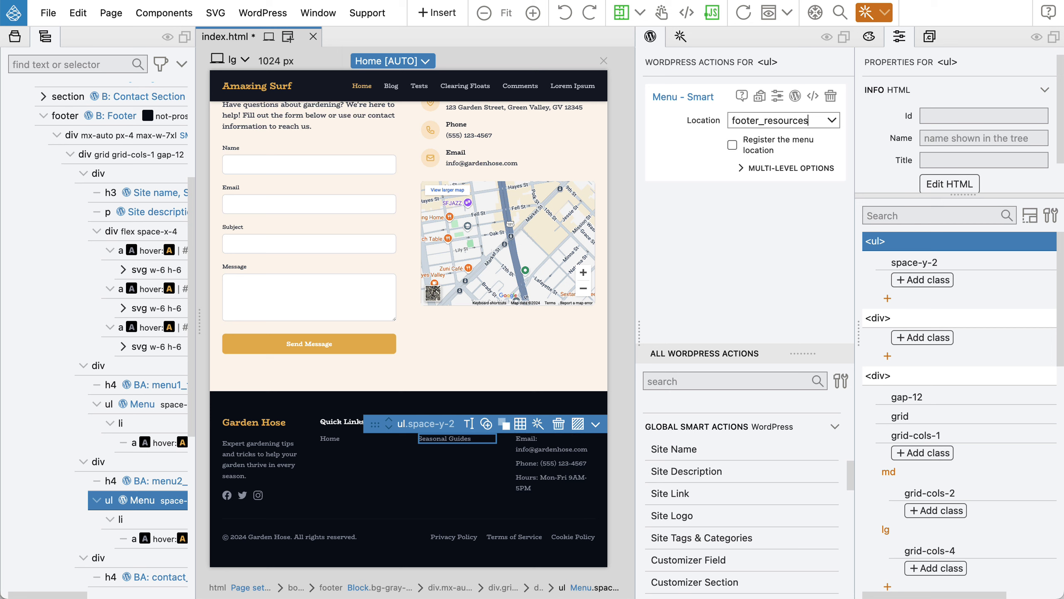
click(732, 144)
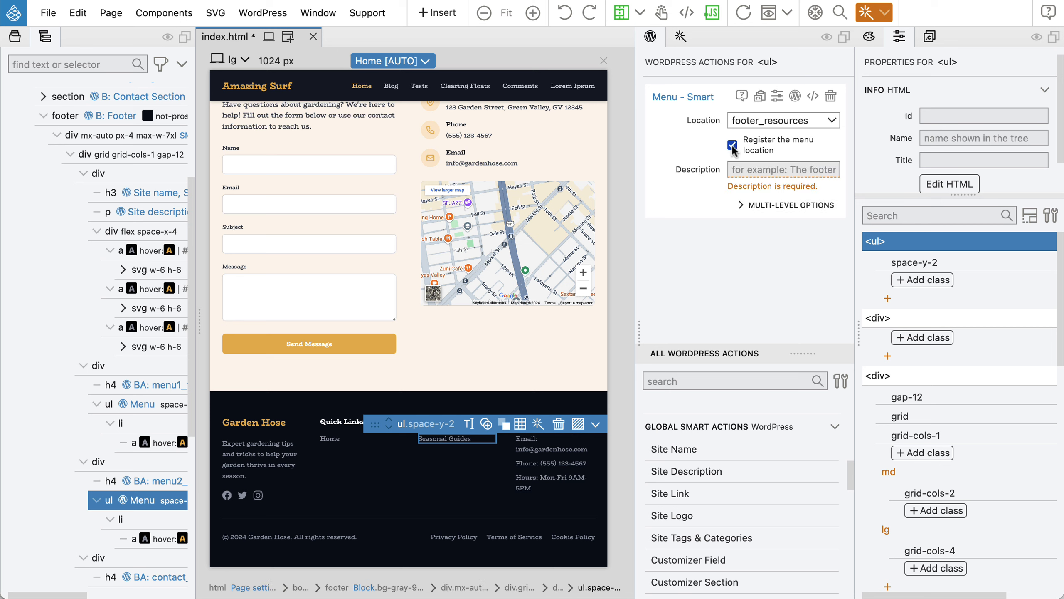
click(750, 168)
text(Footer resources)
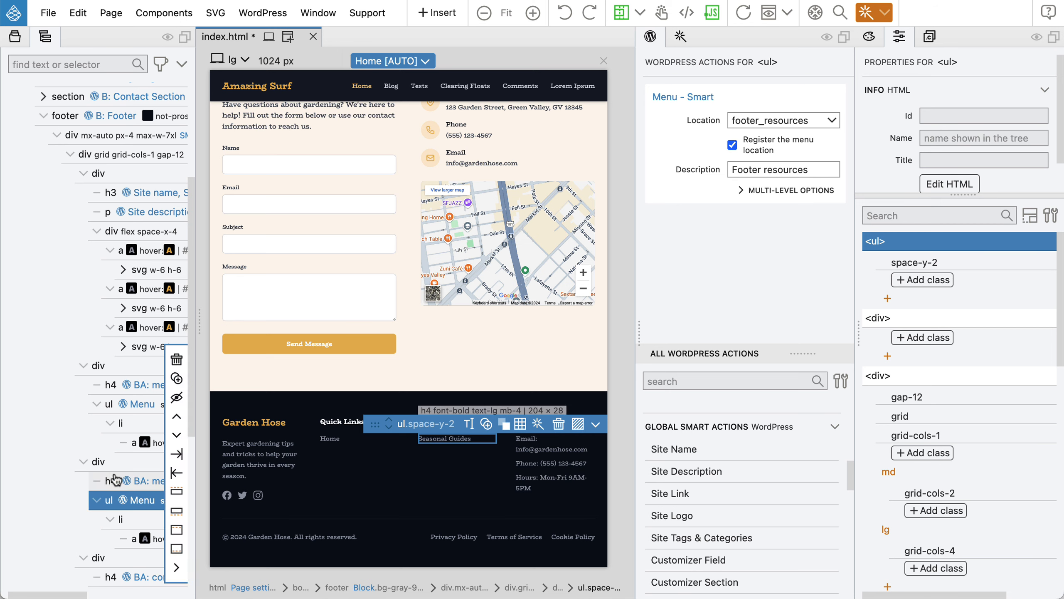
scroll(111, 479, down, 3)
scroll(111, 479, down, 5)
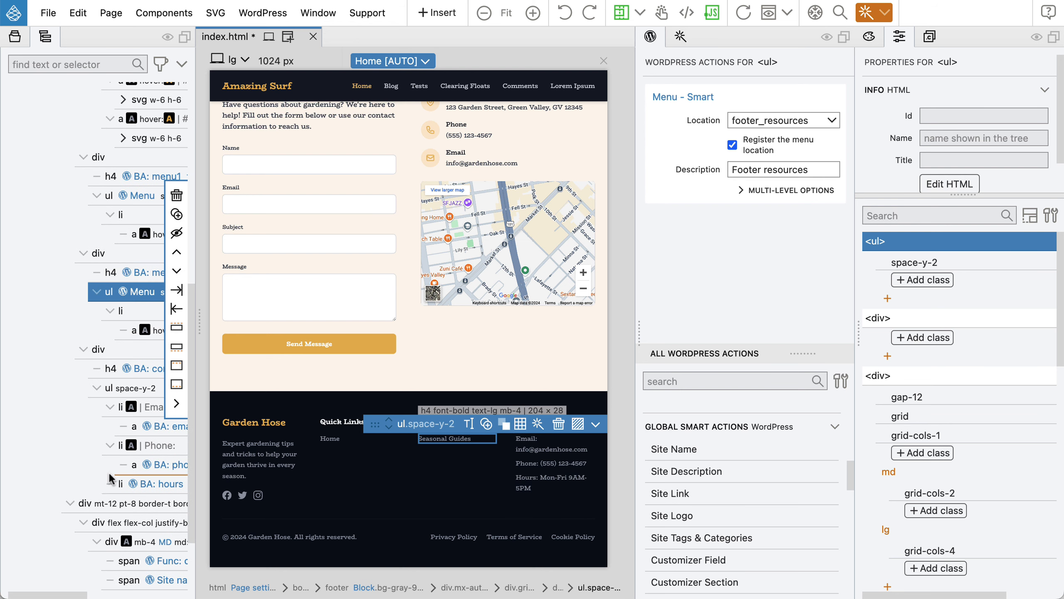
Remove Block Attributes from the Privacy Policy, Terms of Service and Cookie Policy links.
click(238, 538)
scroll(119, 491, down, 5)
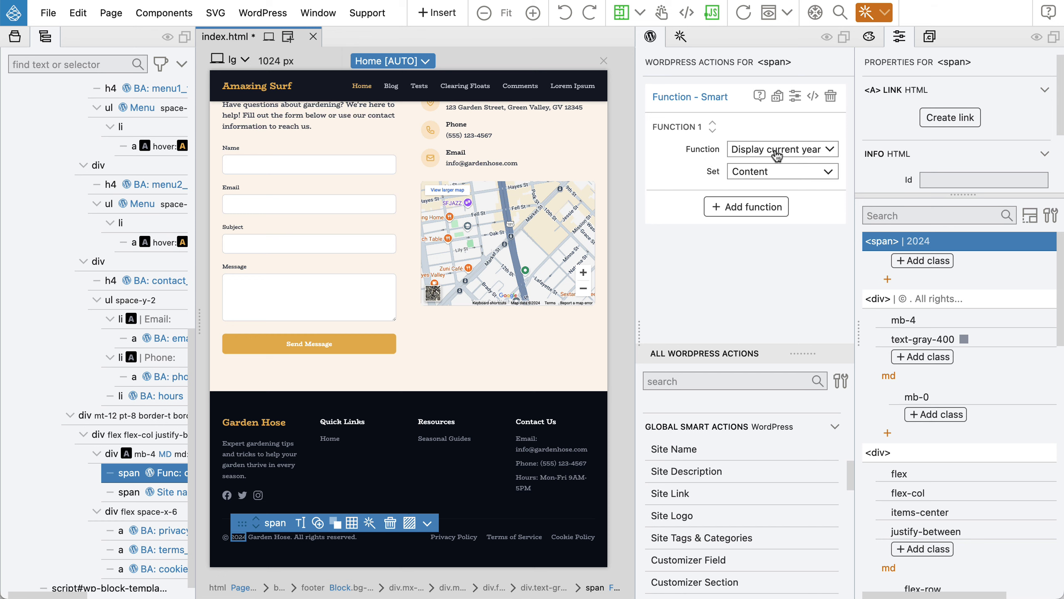
click(270, 537)
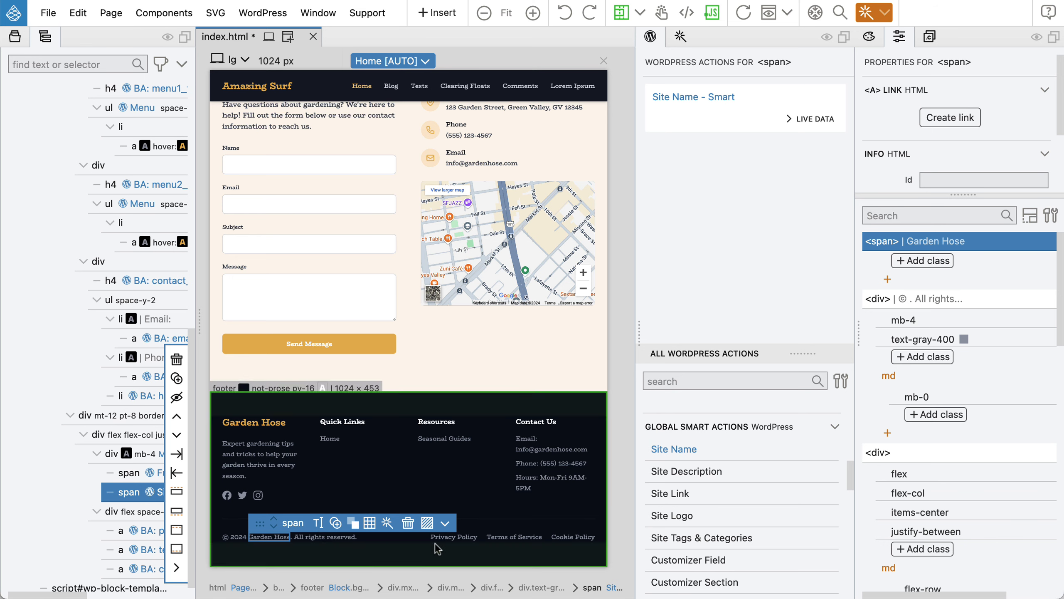
click(450, 540)
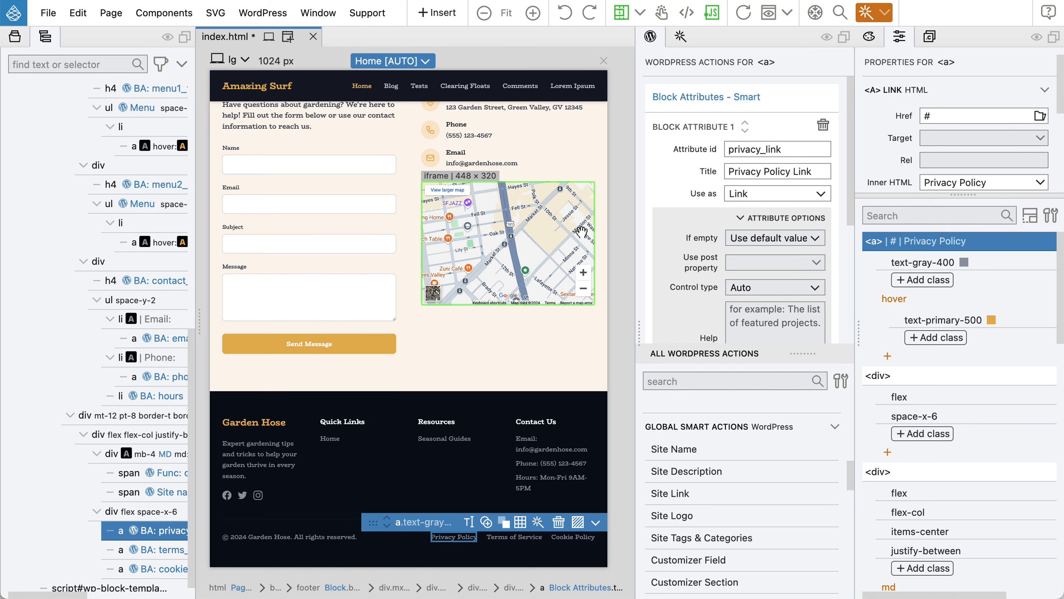
mouse_move(827, 101)
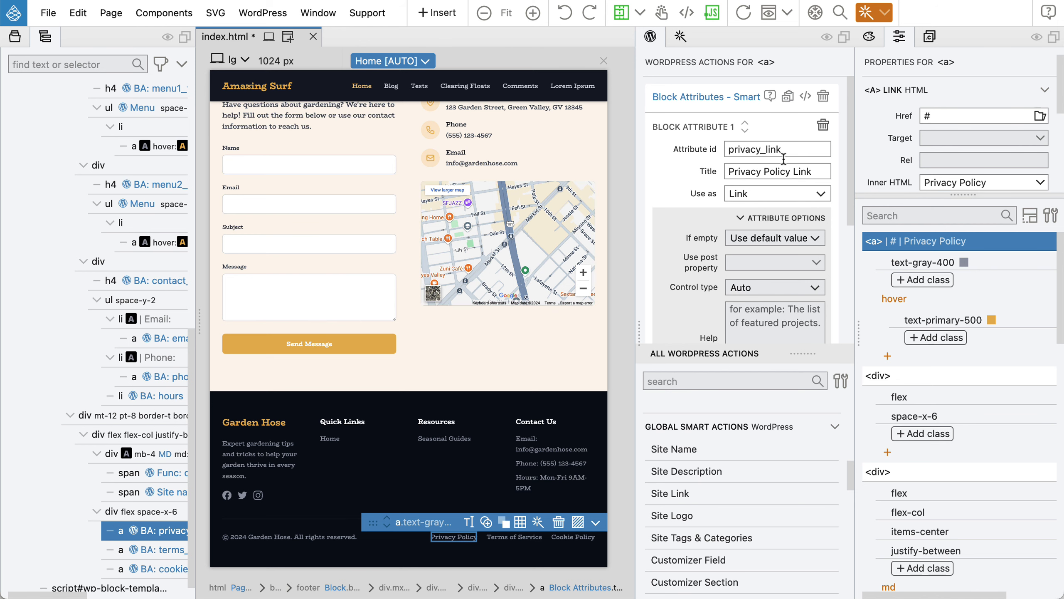
click(823, 96)
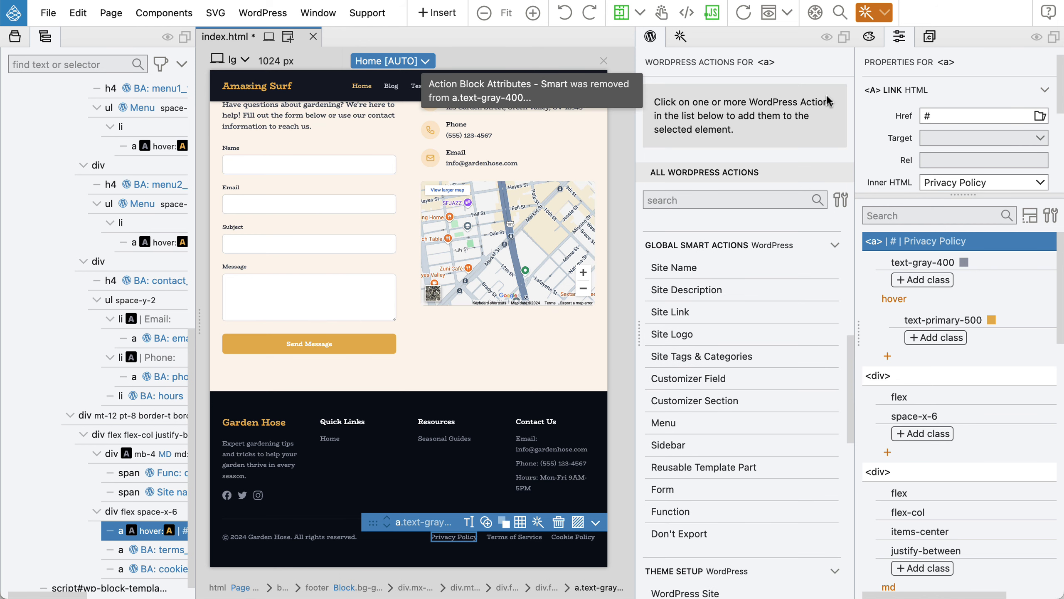
click(150, 552)
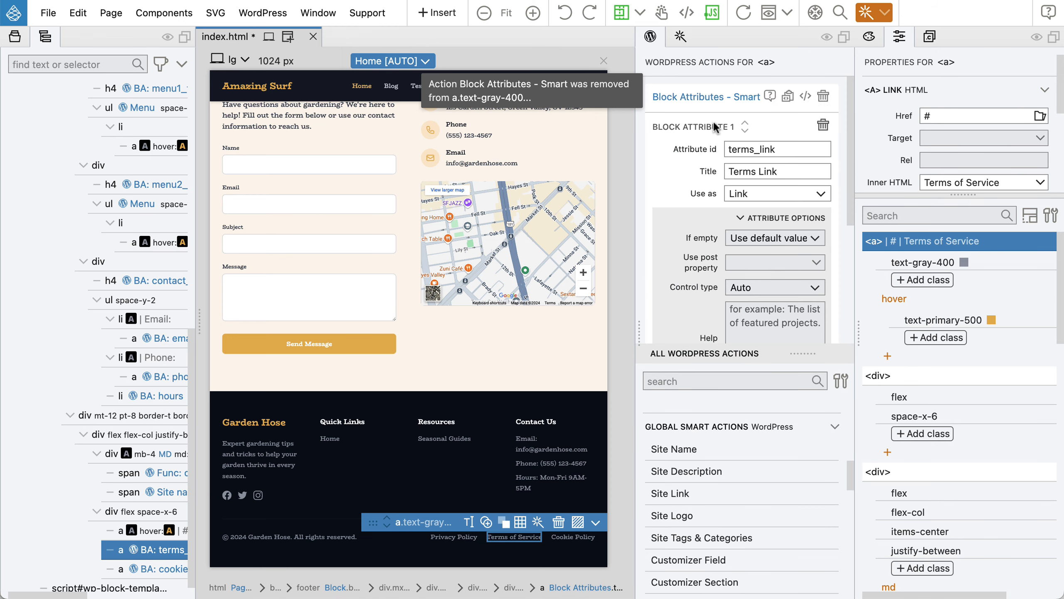
click(824, 97)
click(142, 568)
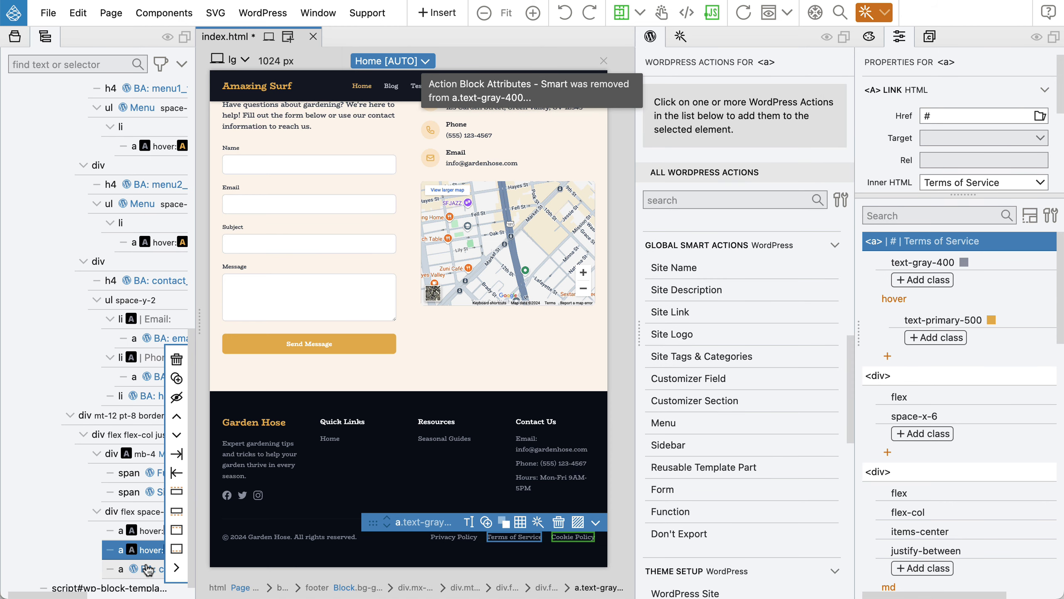
click(823, 97)
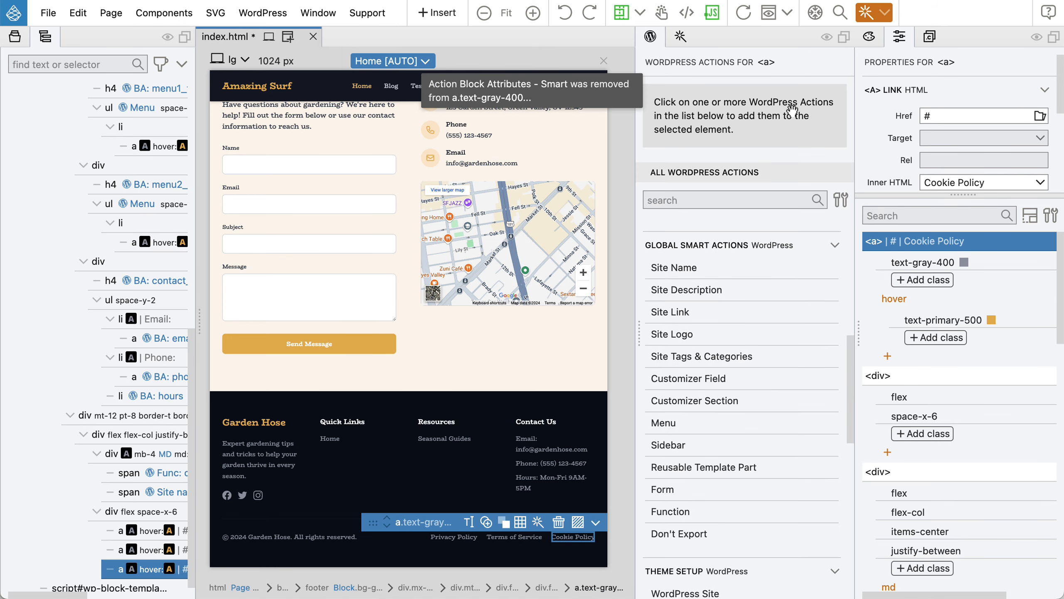
click(125, 512)
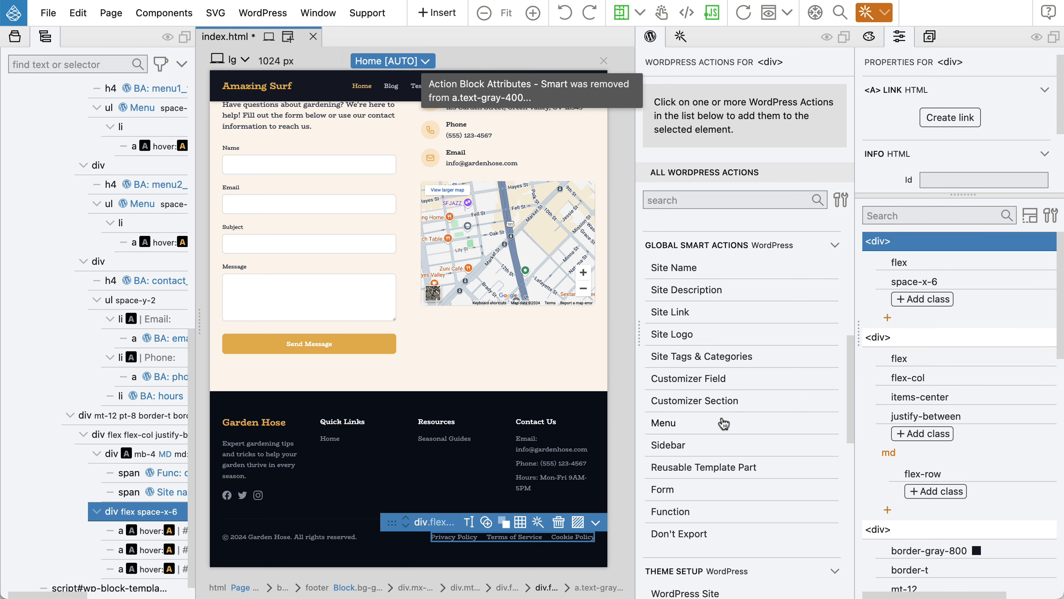
Make the legal links a menu registered at footer_bottom, described 'Footer bottom', then save and export.
click(663, 423)
click(783, 120)
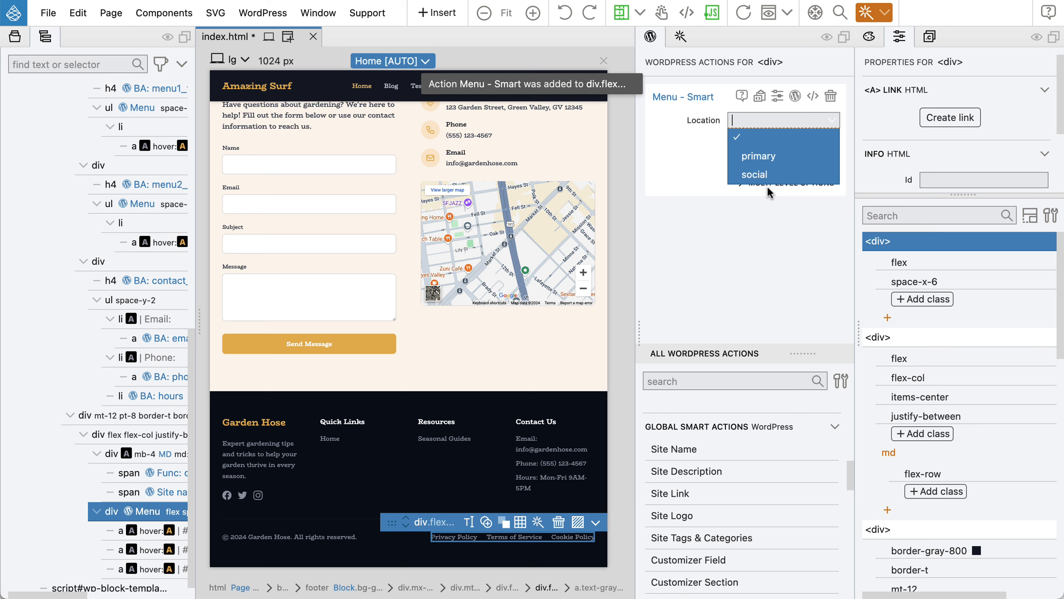
text(Footer_bo)
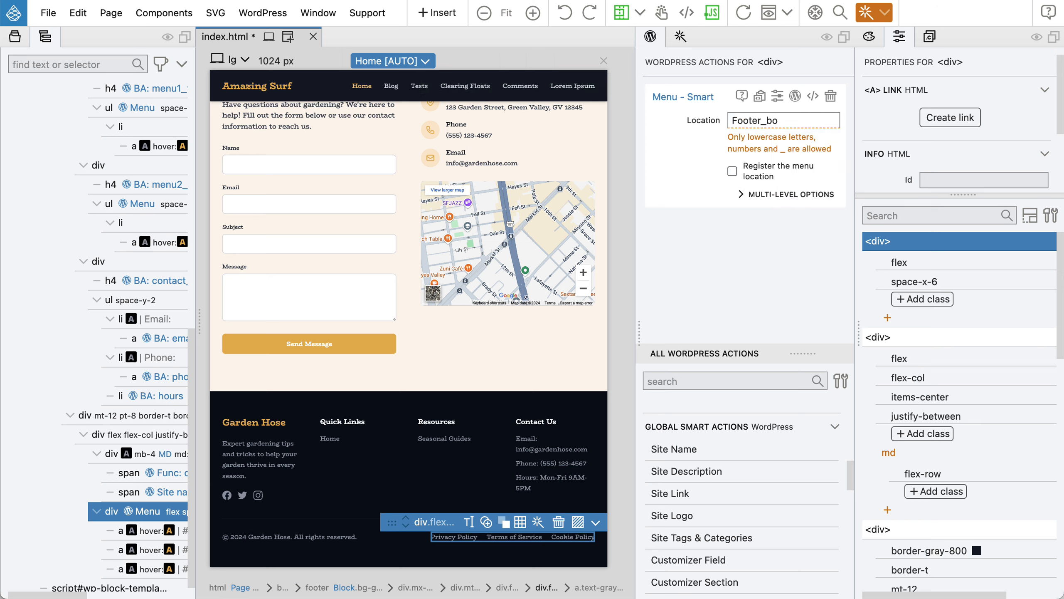
key(BackSpace)
key(BackSpace)
text(foo)
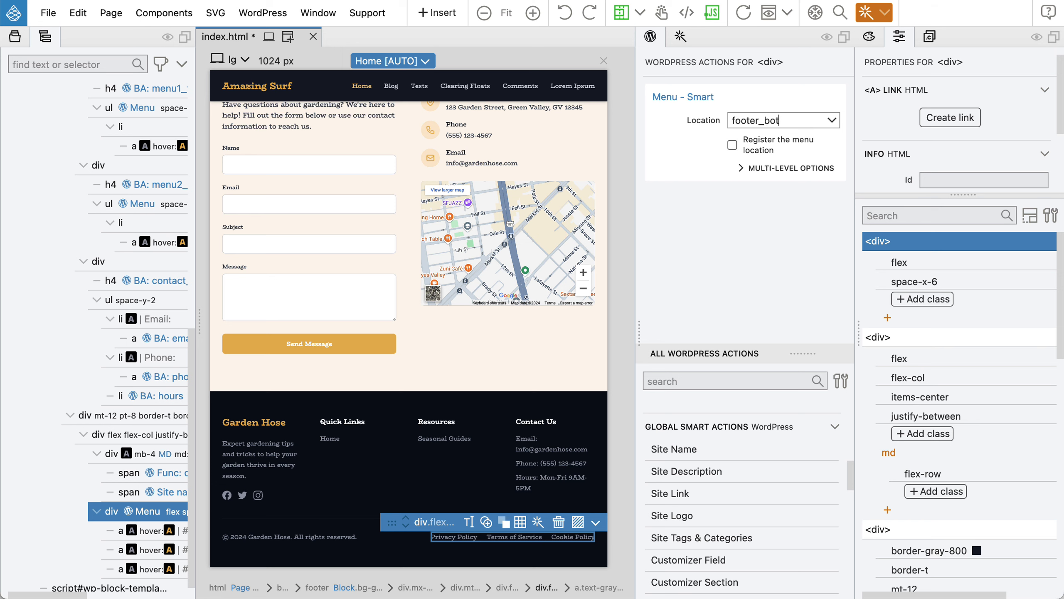
click(732, 145)
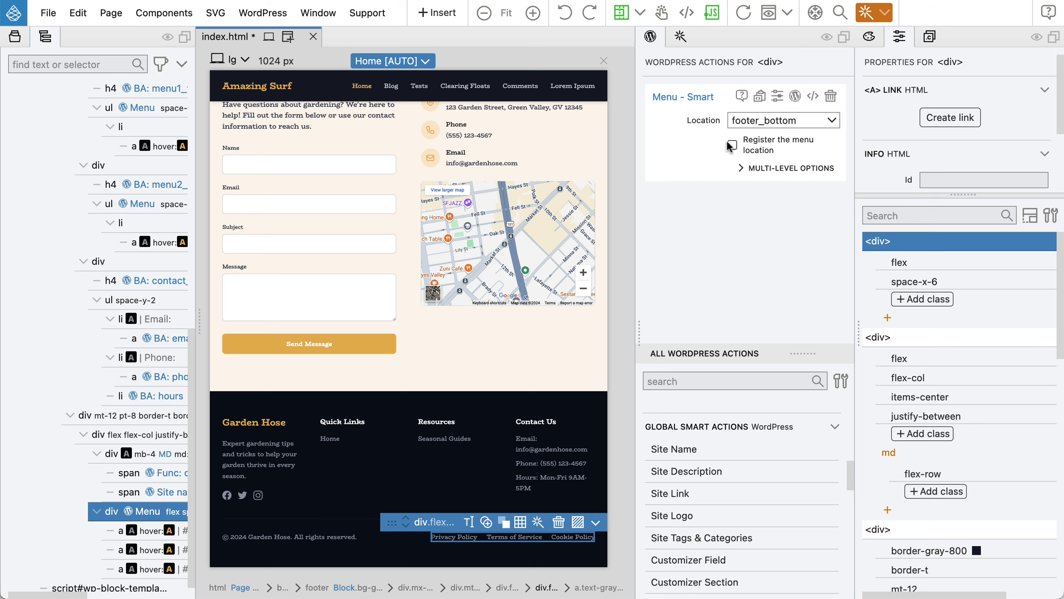
click(742, 165)
text(F)
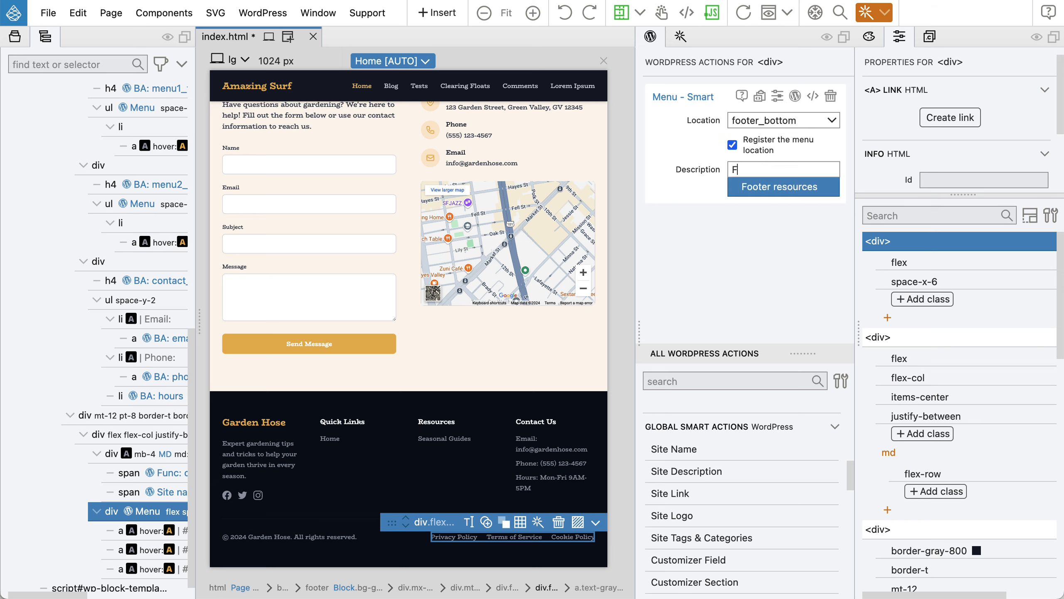
text(ooter bottom)
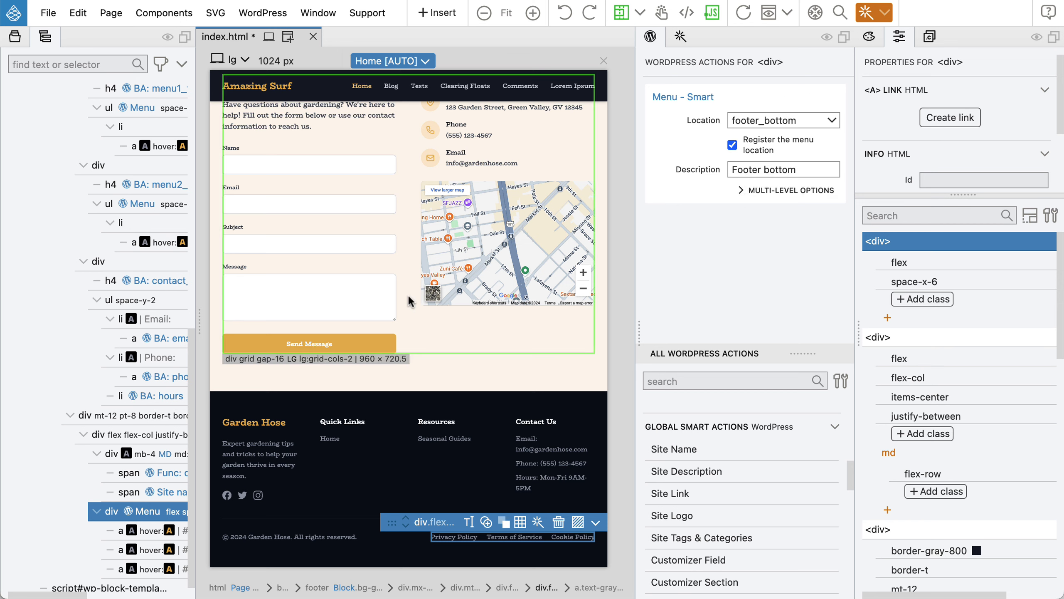
key(super+s)
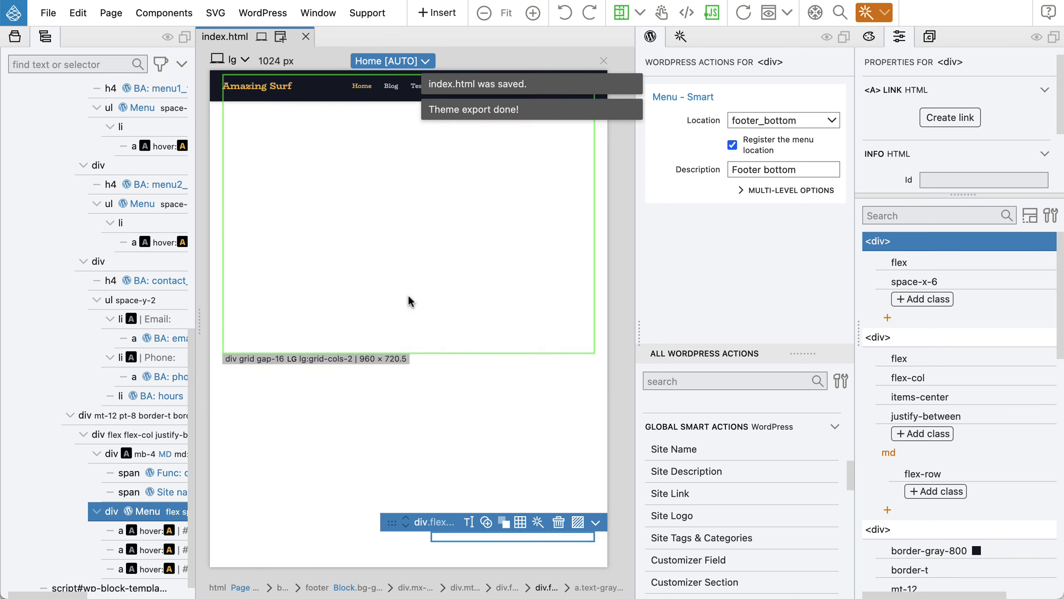
key(super+Tab)
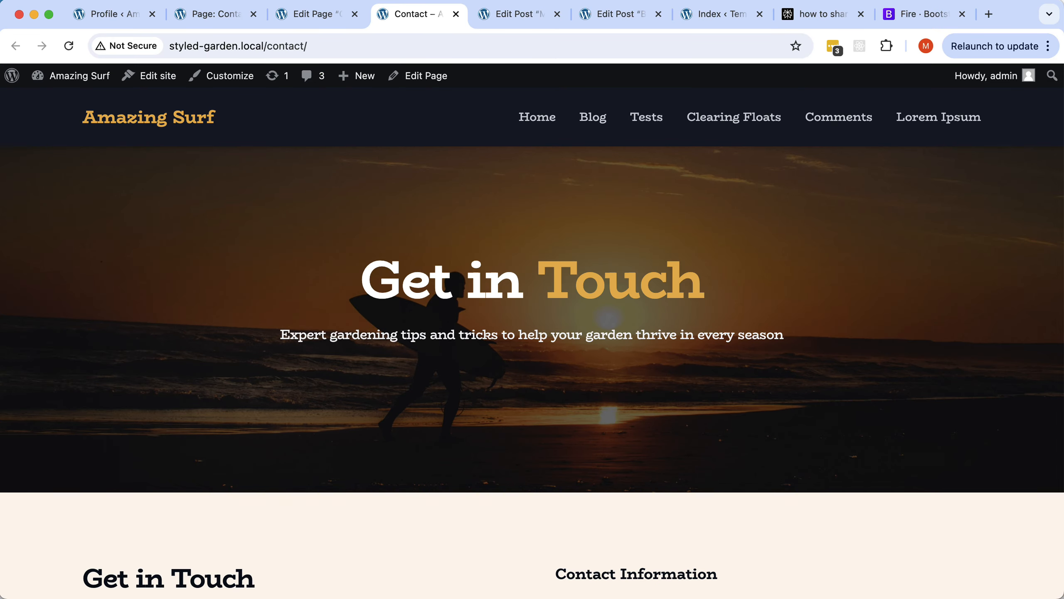
Open the Index template in the Site Editor and select its Default footer.
click(318, 16)
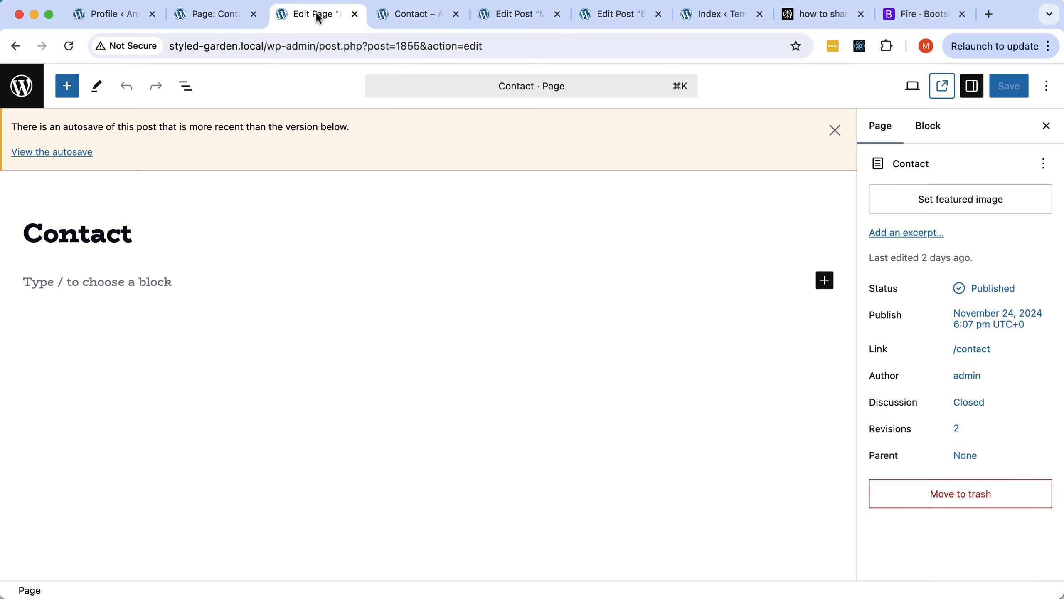
click(220, 16)
click(20, 86)
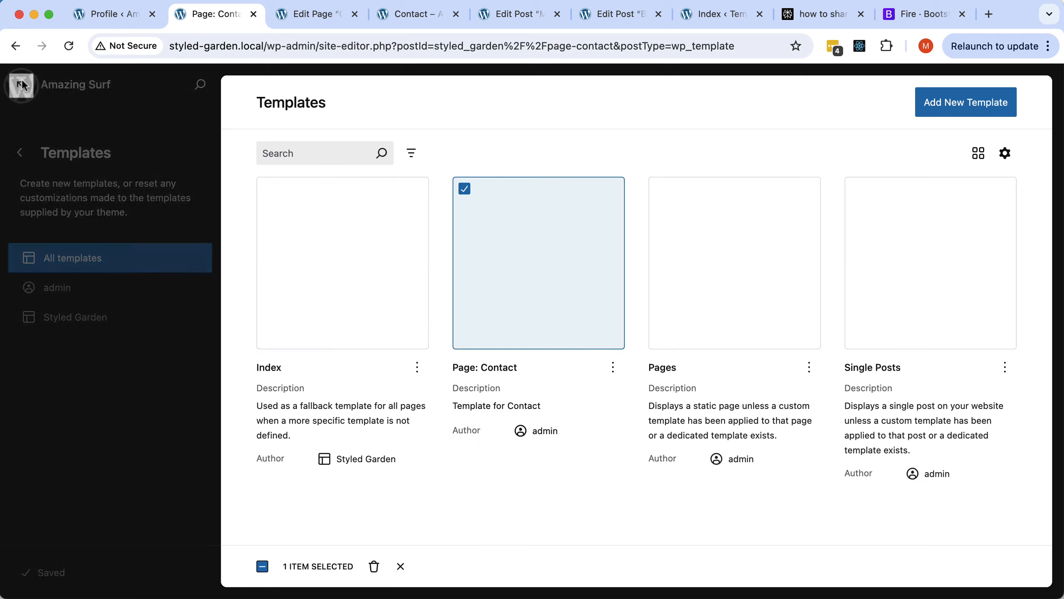
click(338, 259)
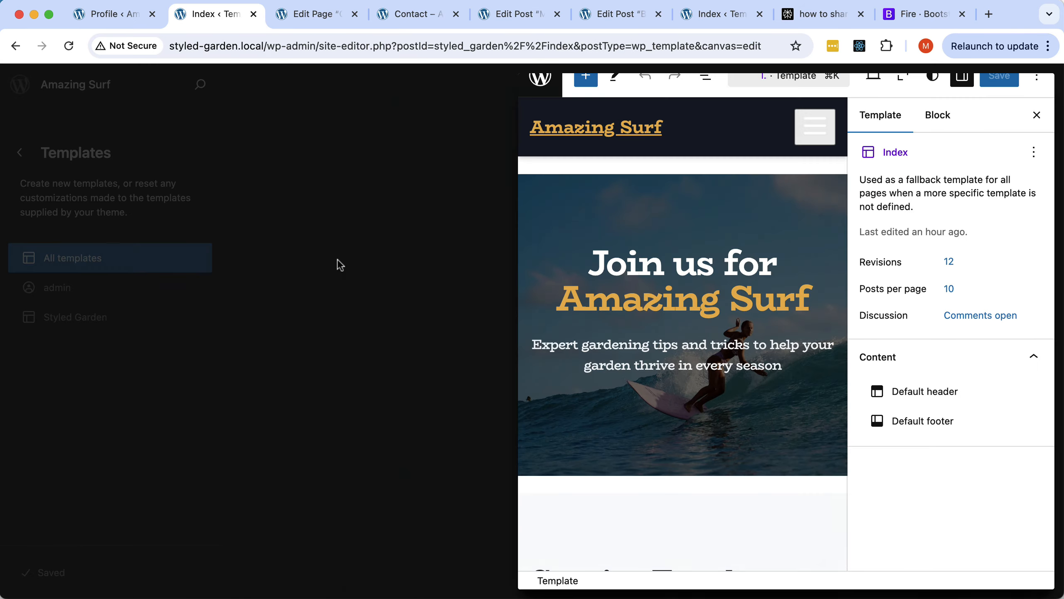
click(185, 86)
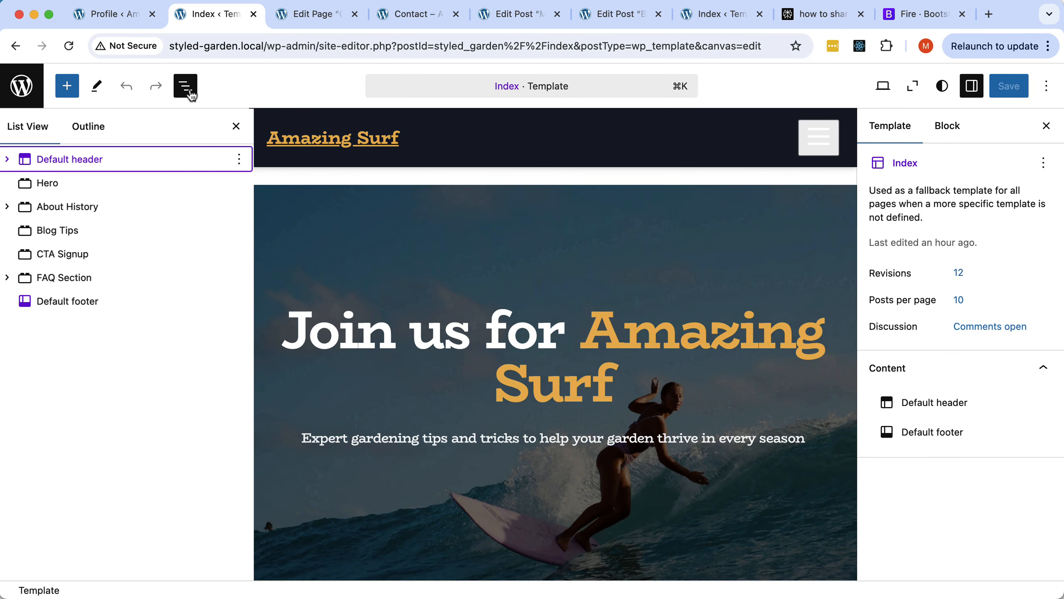
click(69, 301)
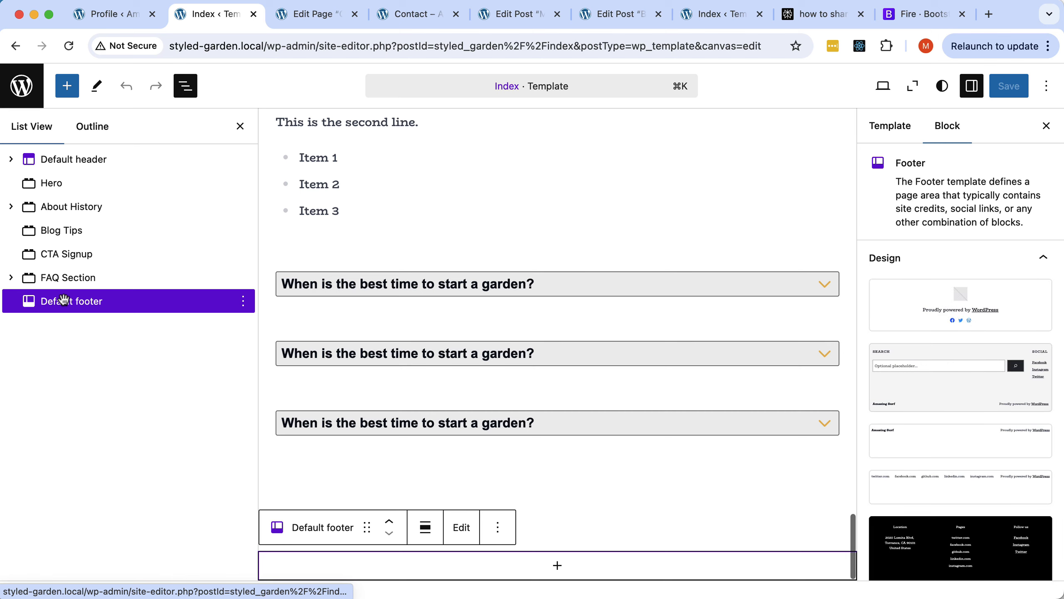
Insert the theme's Styled Garden Footer block into the Default footer.
click(557, 565)
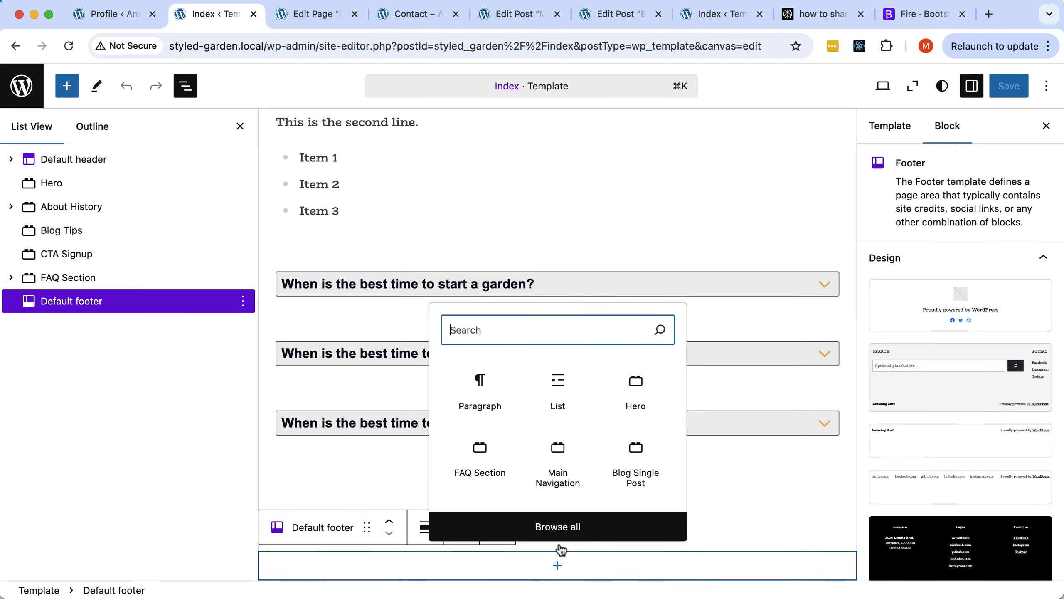
click(554, 525)
scroll(182, 407, down, 15)
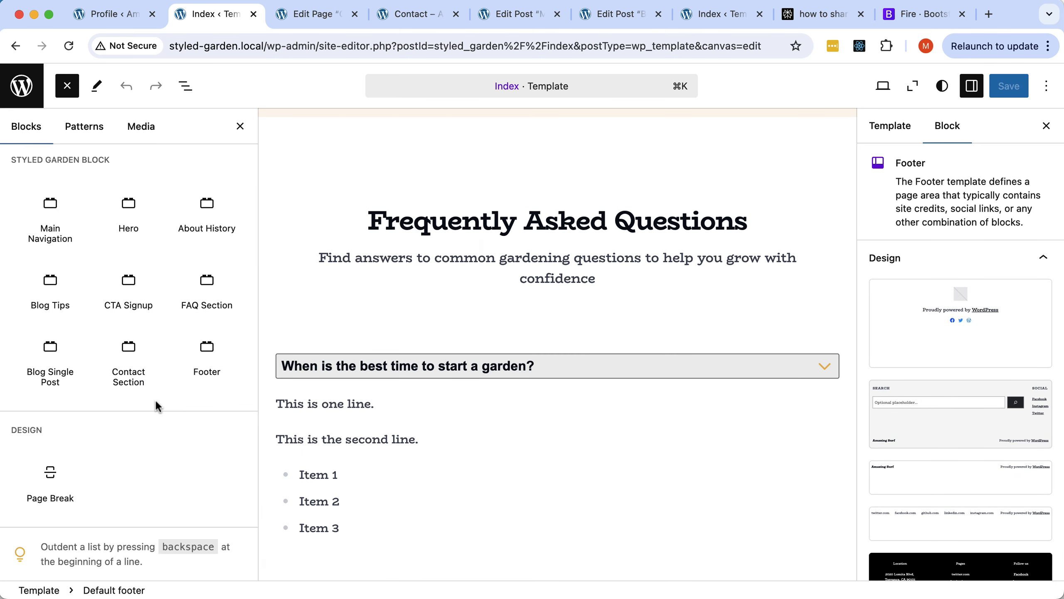
click(199, 350)
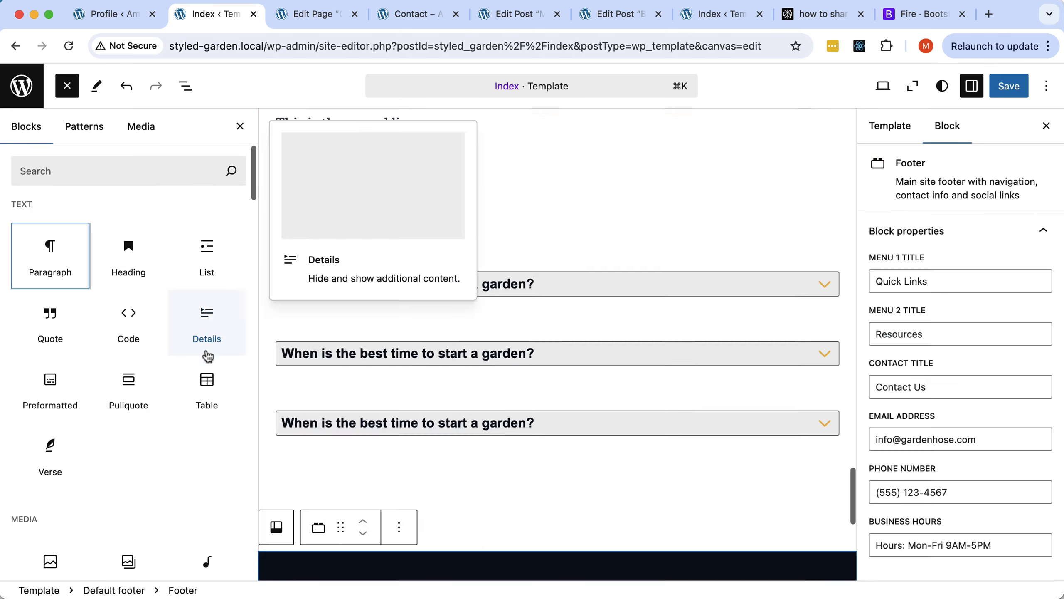
click(189, 88)
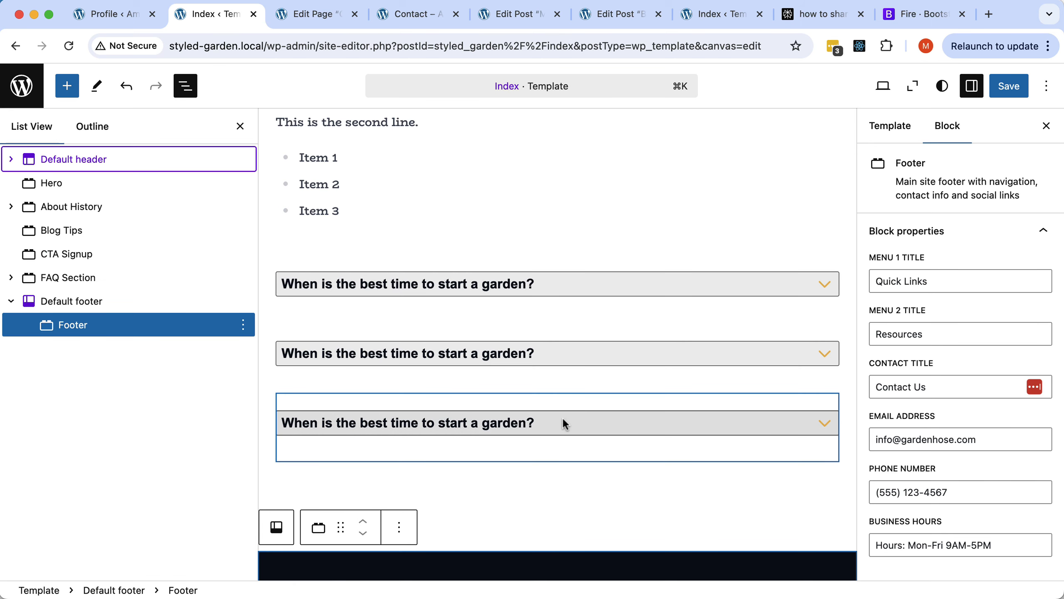
click(240, 126)
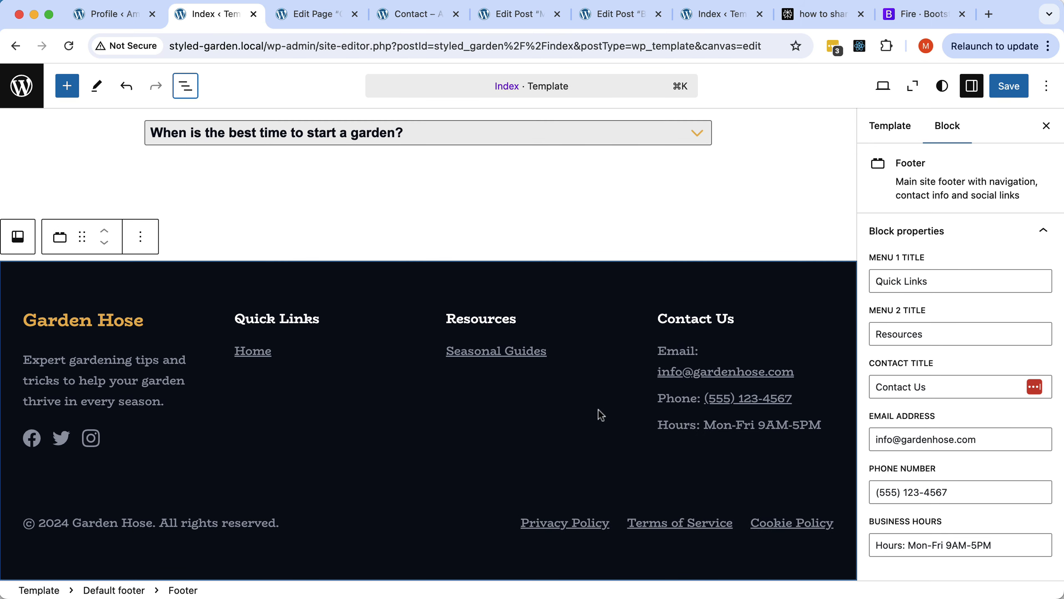
click(289, 349)
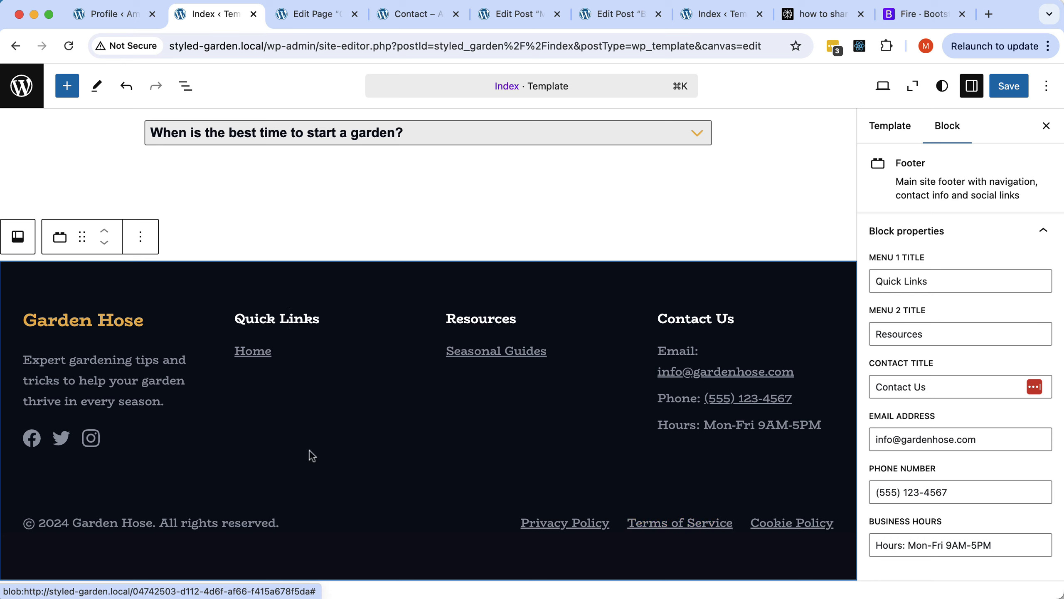
Save the template changes and return to the Contact page.
click(1016, 87)
click(1017, 88)
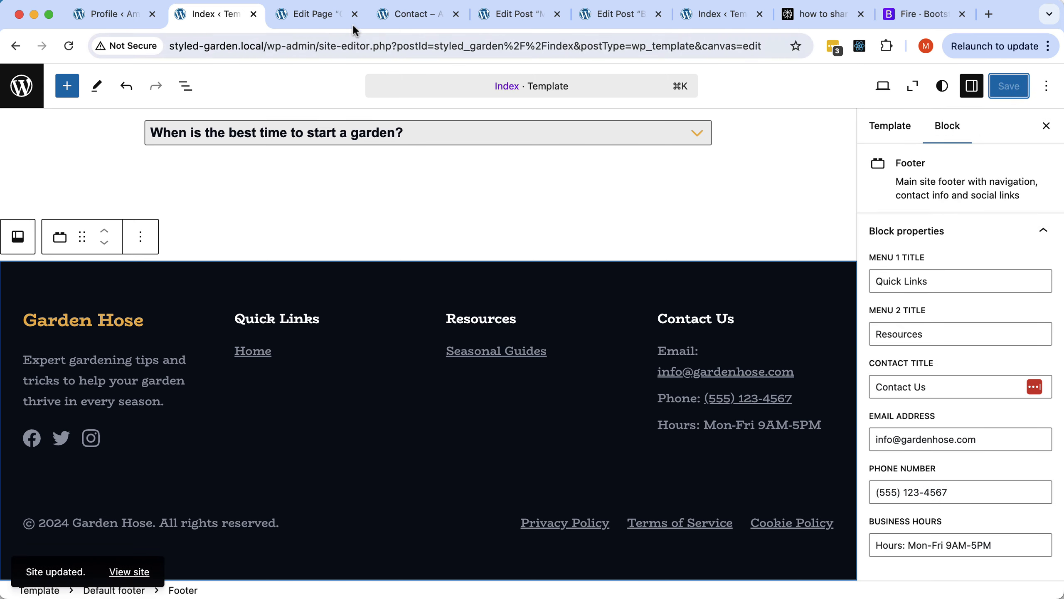
click(409, 18)
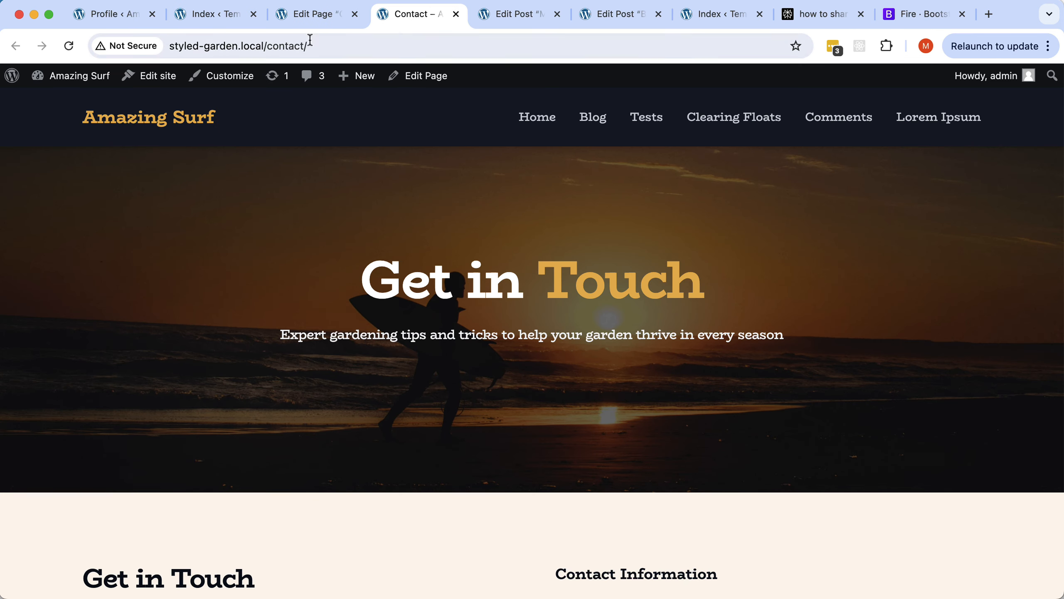
Reload the Contact page and open the Customizer's menu locations list.
click(69, 45)
click(231, 84)
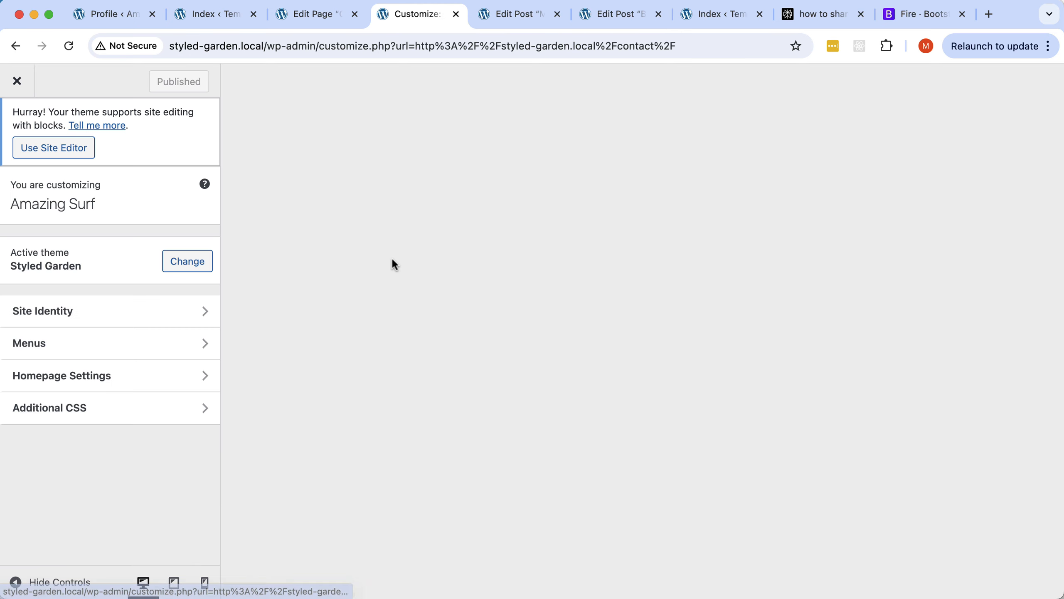
scroll(394, 268, down, 10)
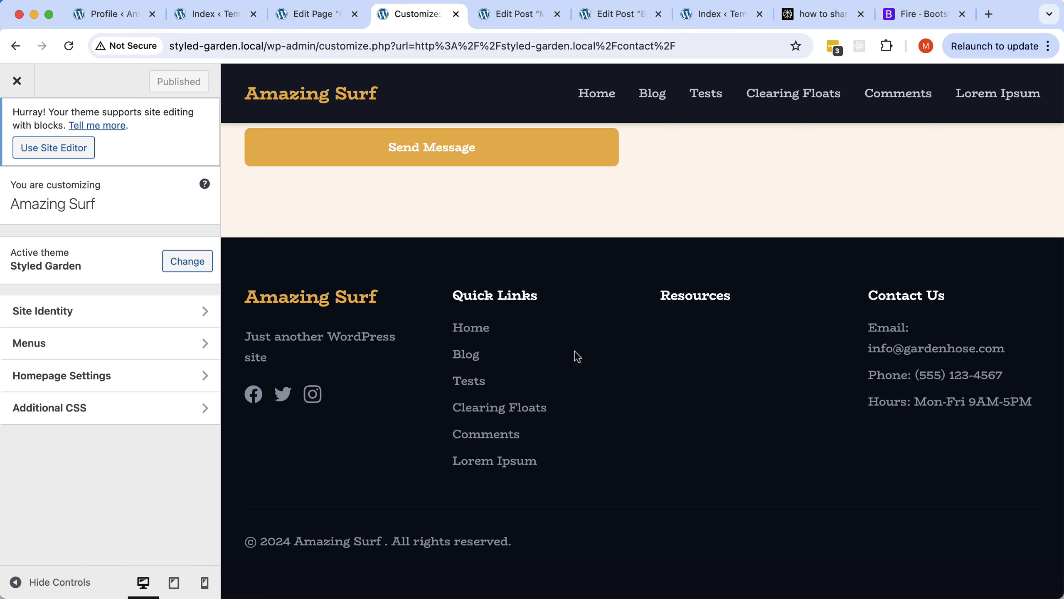
click(78, 351)
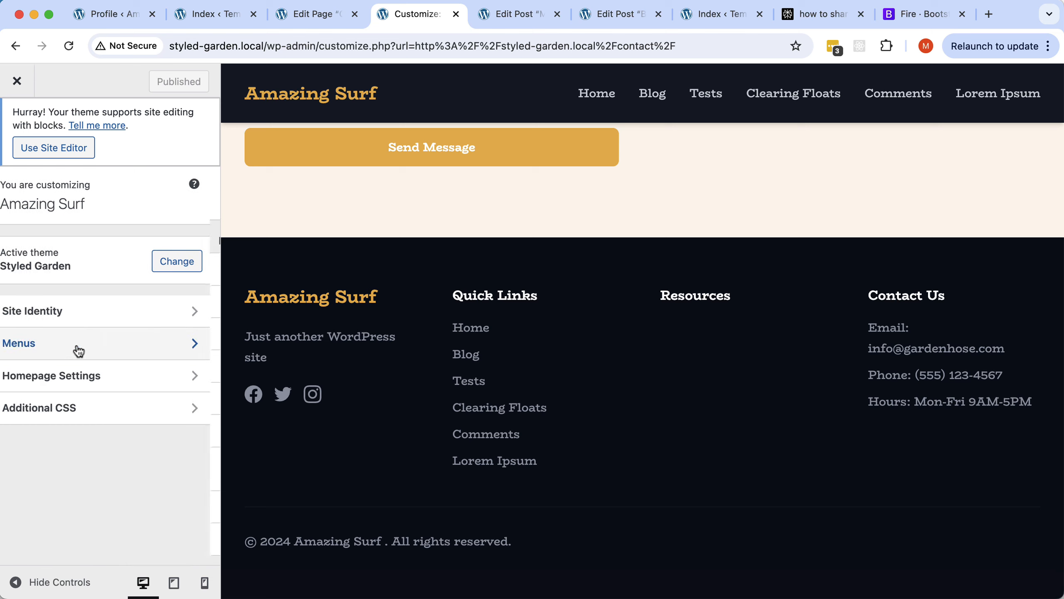
scroll(81, 352, down, 2)
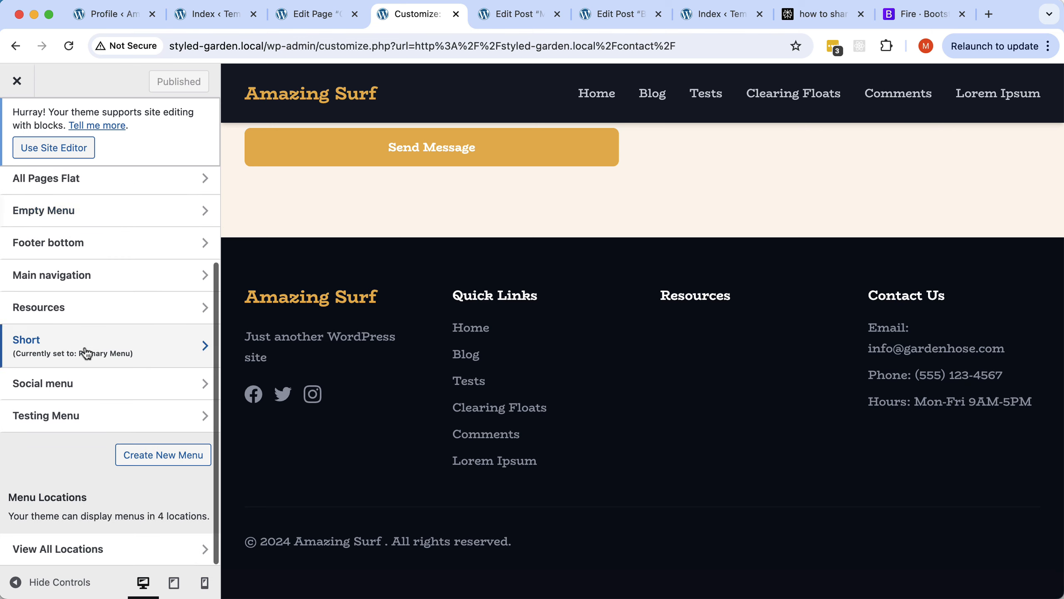
click(79, 550)
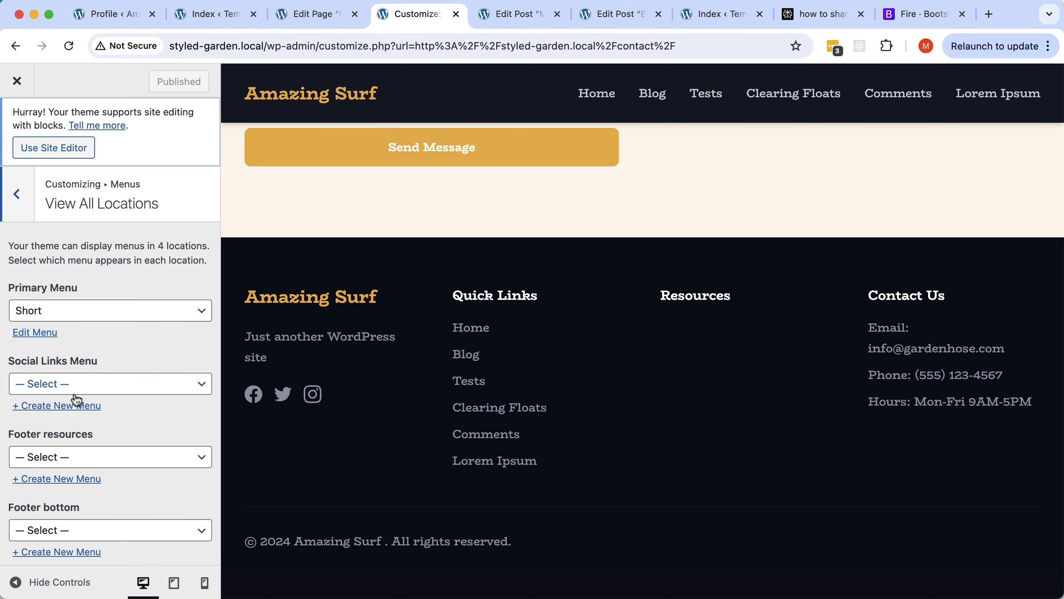
Assign Resources to Footer resources and Footer bottom to Footer bottom, then publish.
click(59, 458)
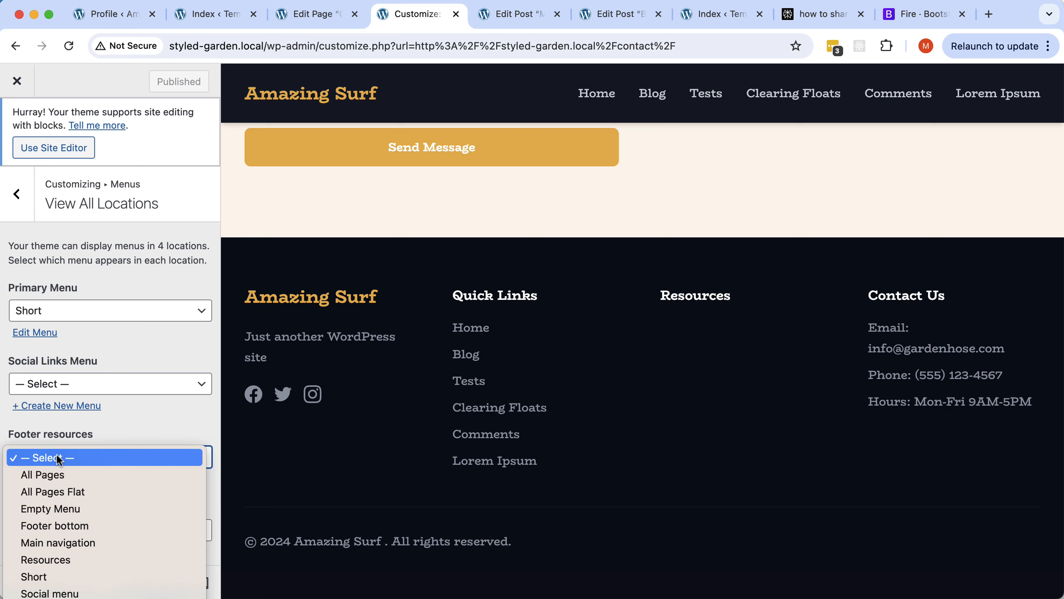
click(64, 559)
scroll(77, 493, down, 1)
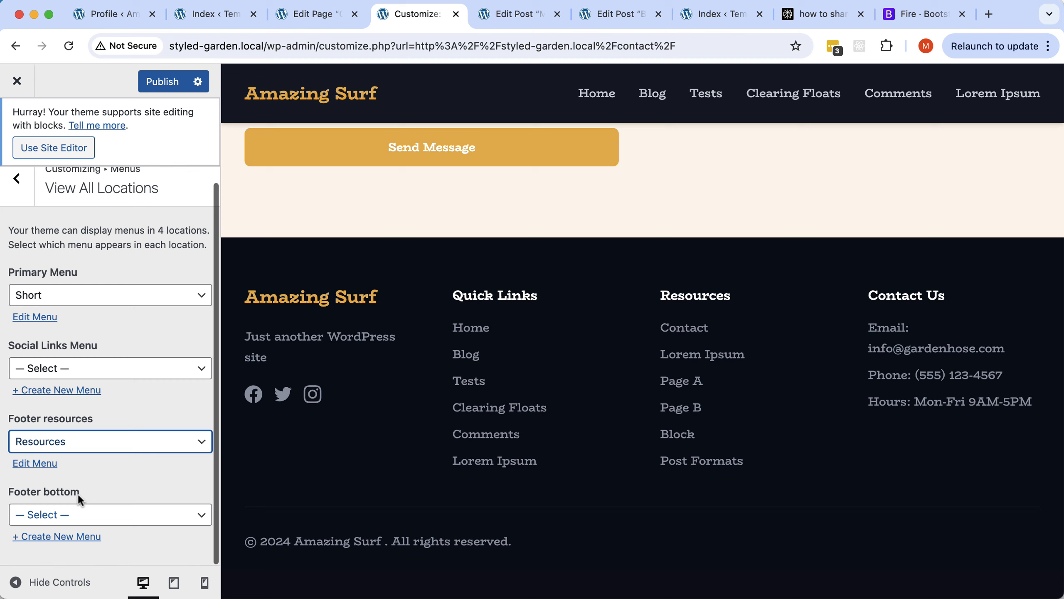
click(67, 513)
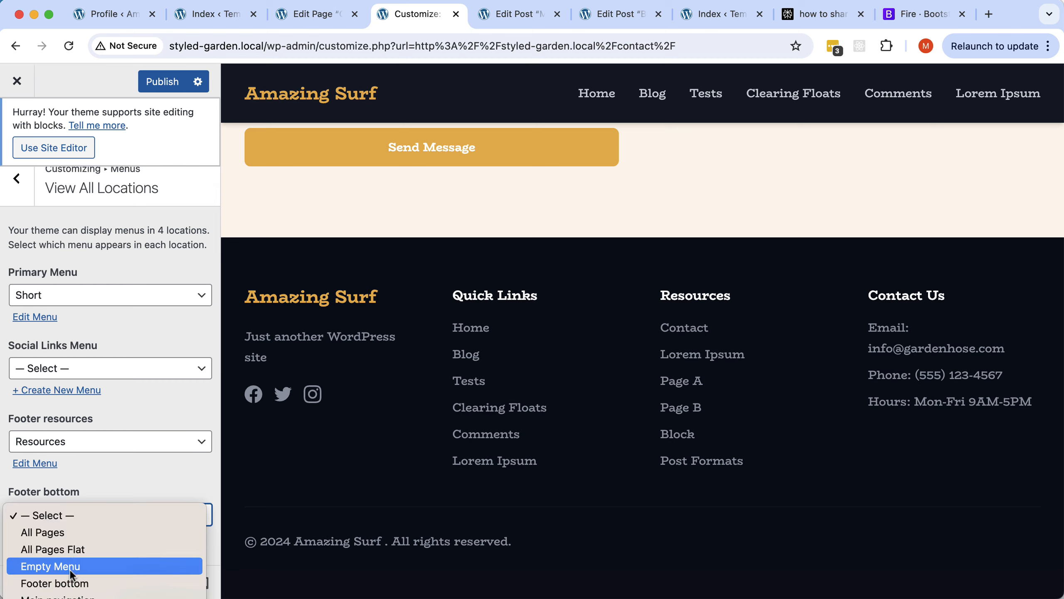
click(69, 585)
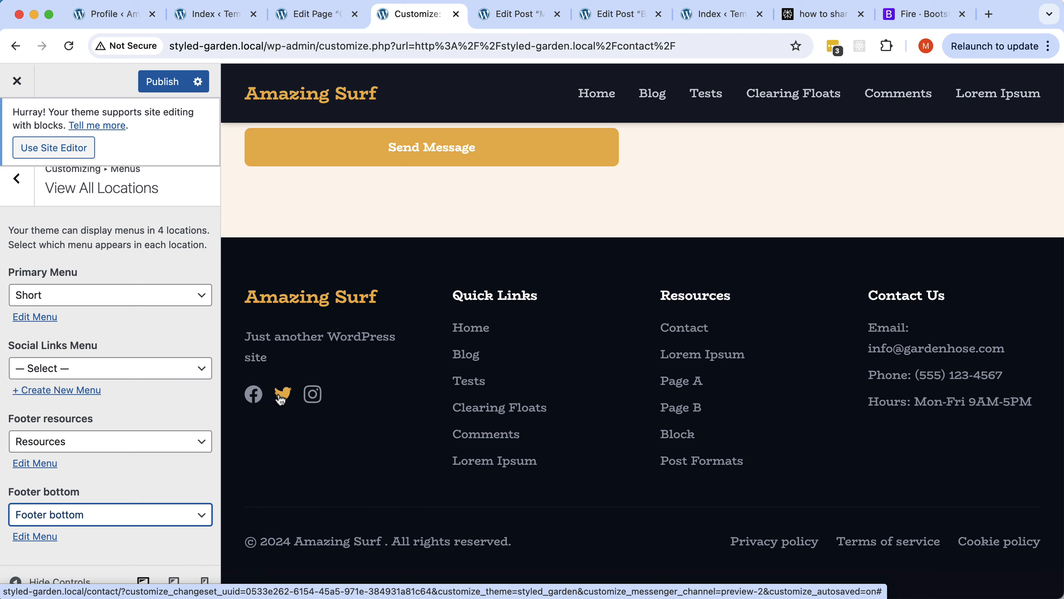
click(283, 396)
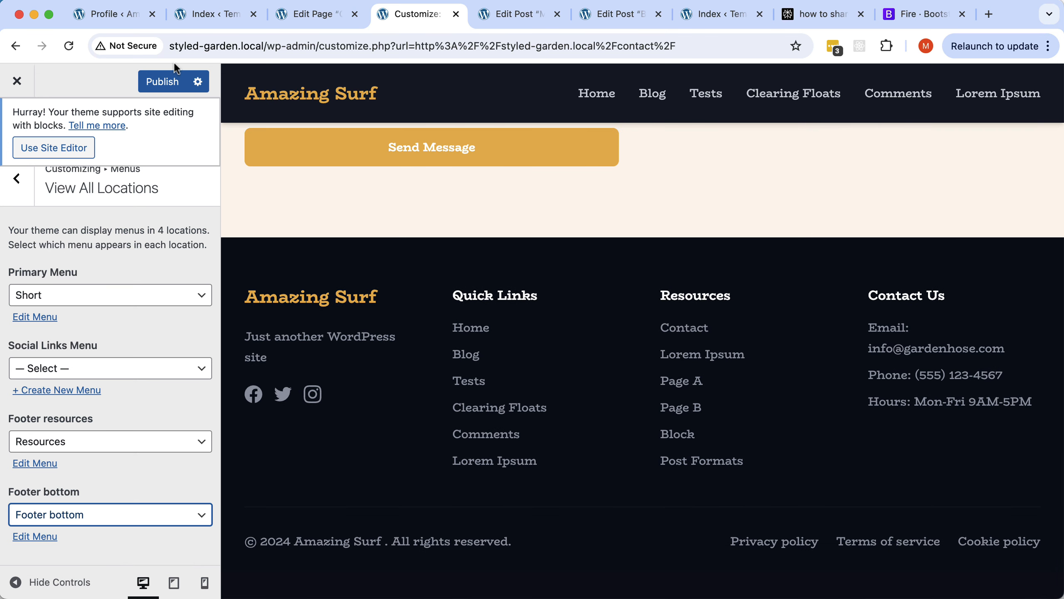
click(165, 82)
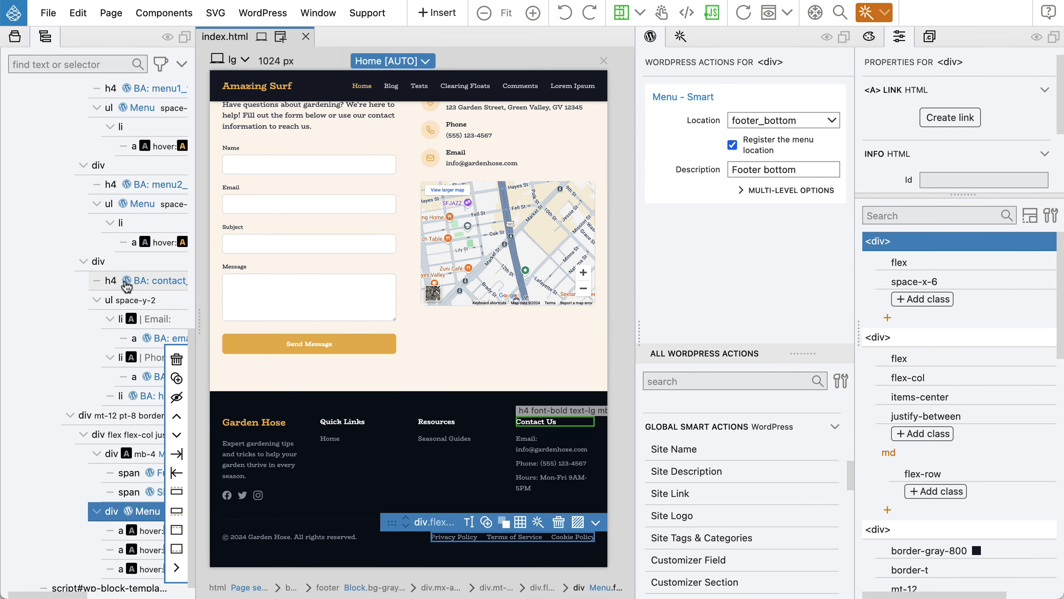
Select the footer's 'div flex space-x-4' social icons row in the element tree.
scroll(407, 295, up, 5)
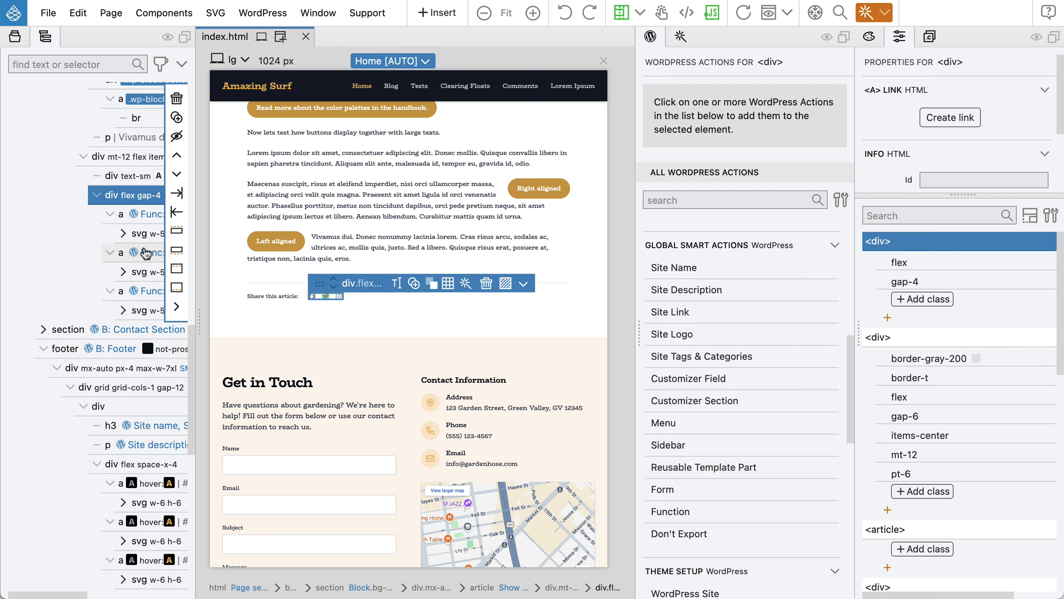
scroll(145, 254, down, 10)
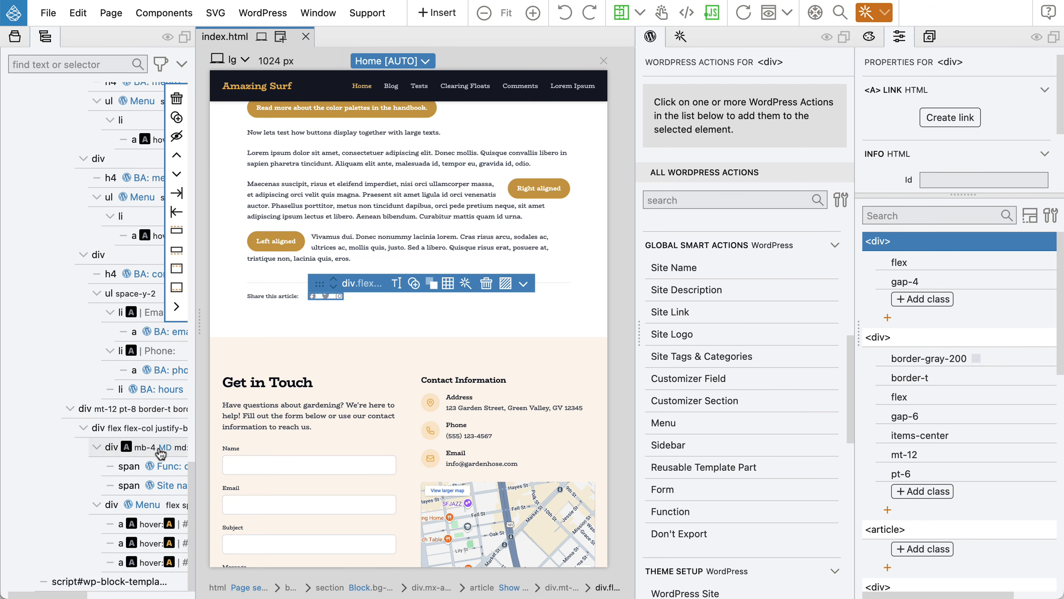
click(157, 508)
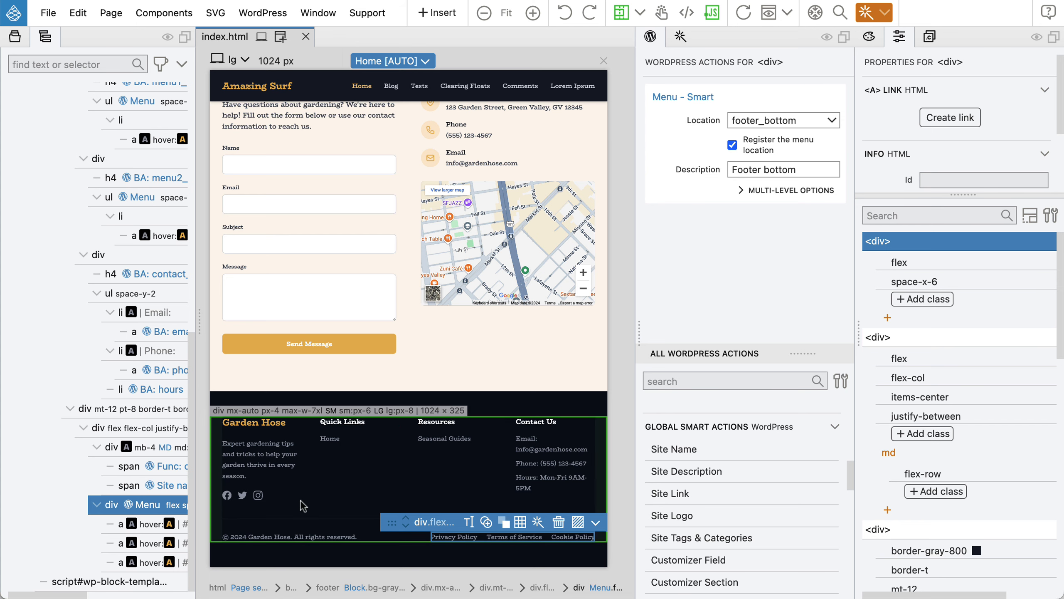
click(277, 495)
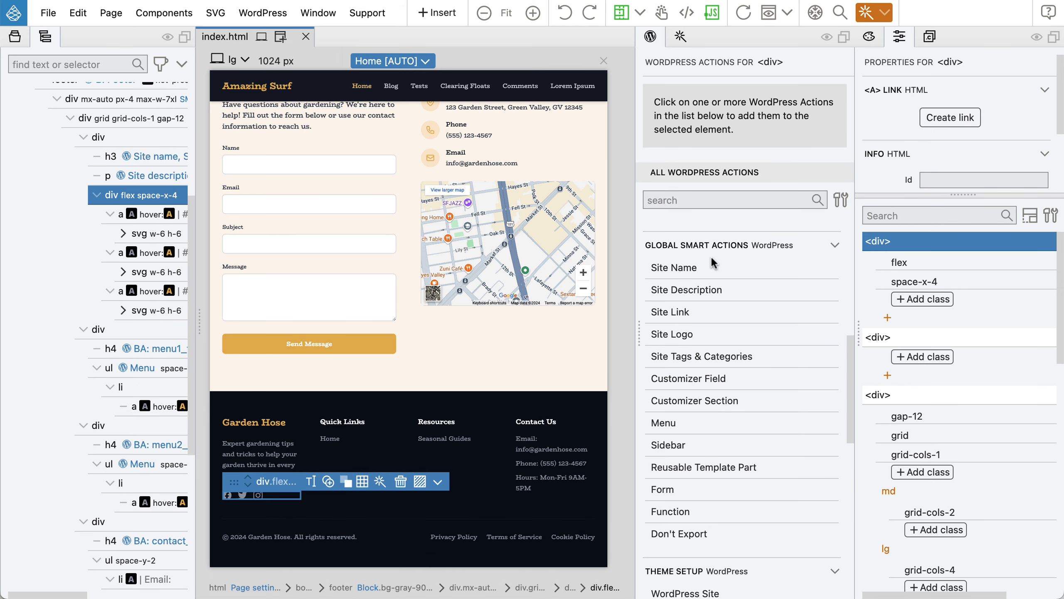
click(680, 36)
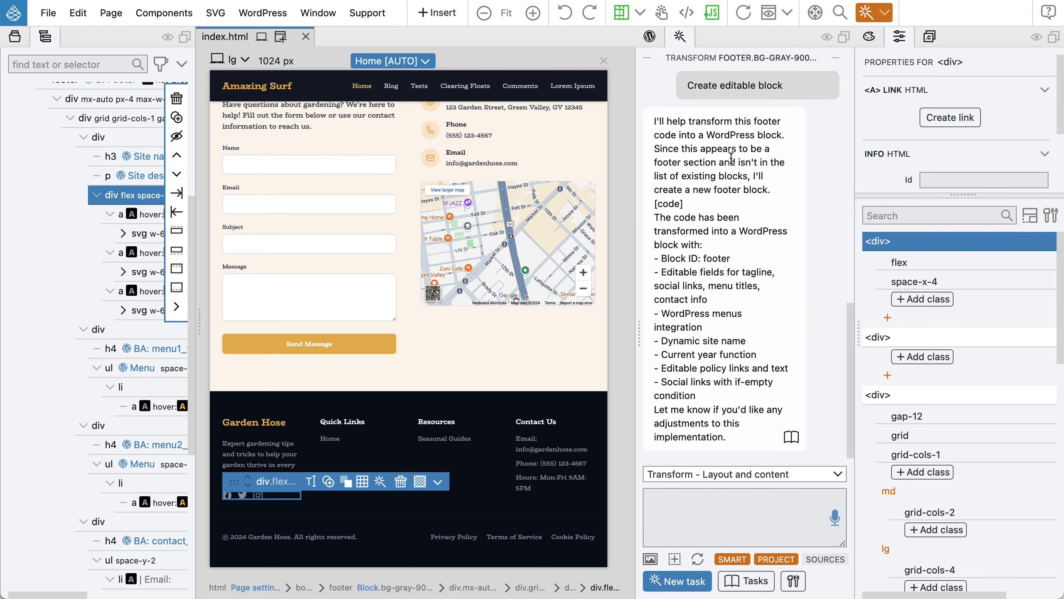
Ask the AI assistant to implement the pasted share-links code, linking to the site URL.
click(707, 517)
text(Implement social link)
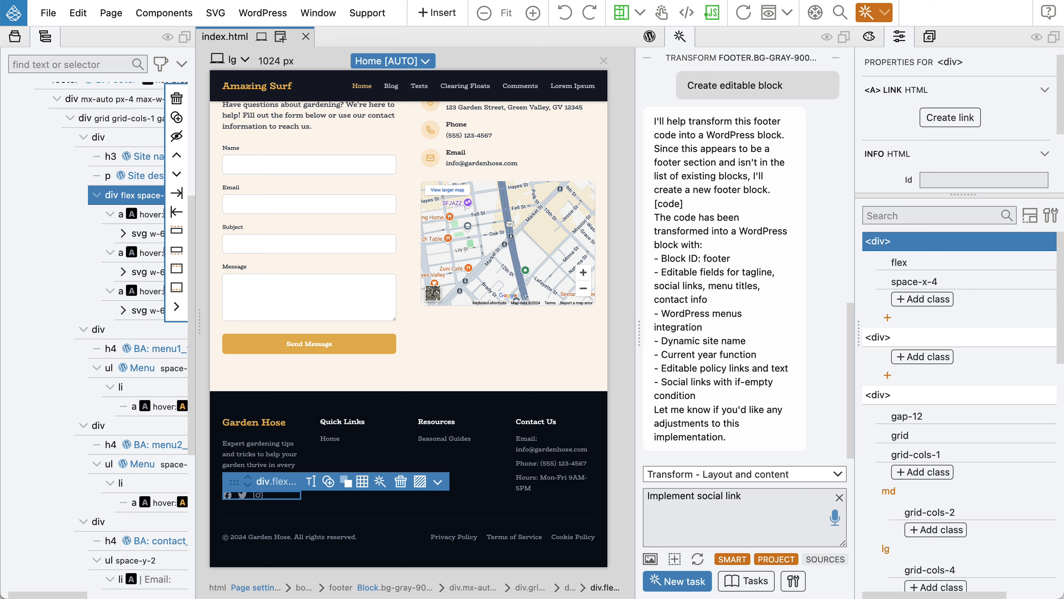
text(s sim)
text(ilar as here)
text(: ```)
key(super+v)
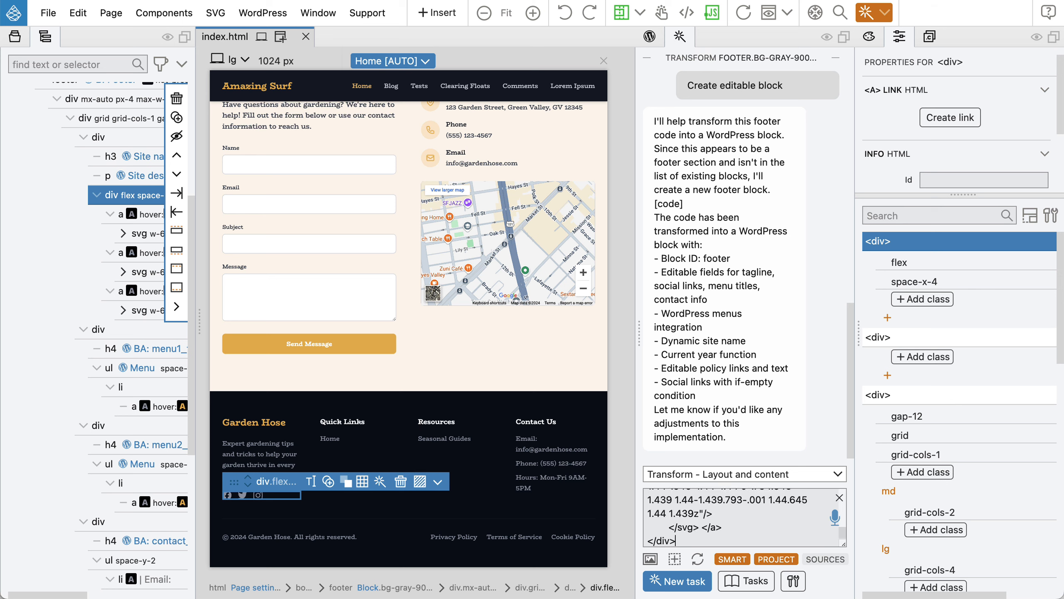
key(Return)
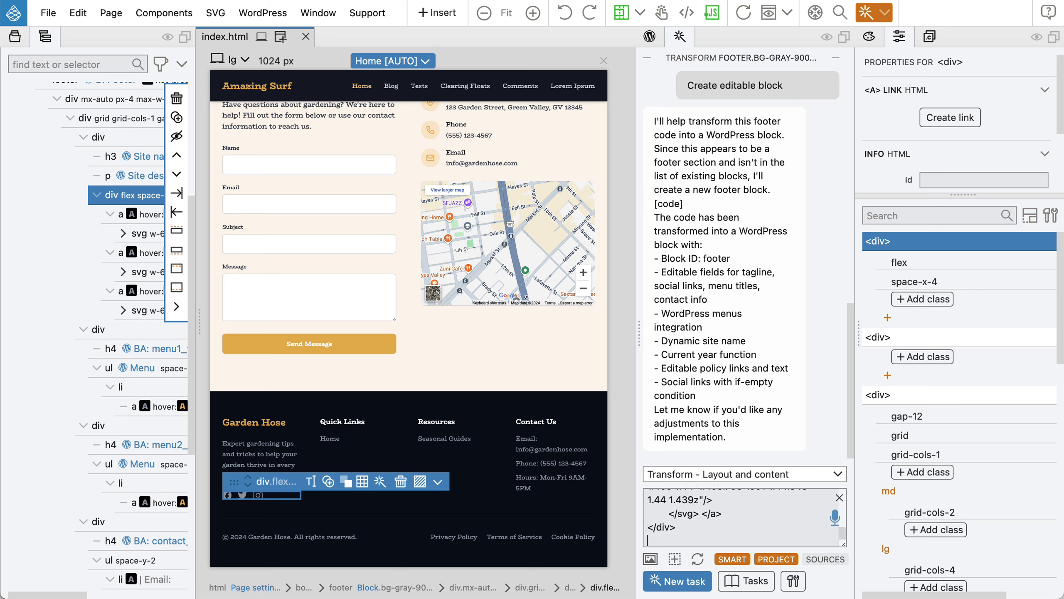
text(```)
key(Return)
text(B)
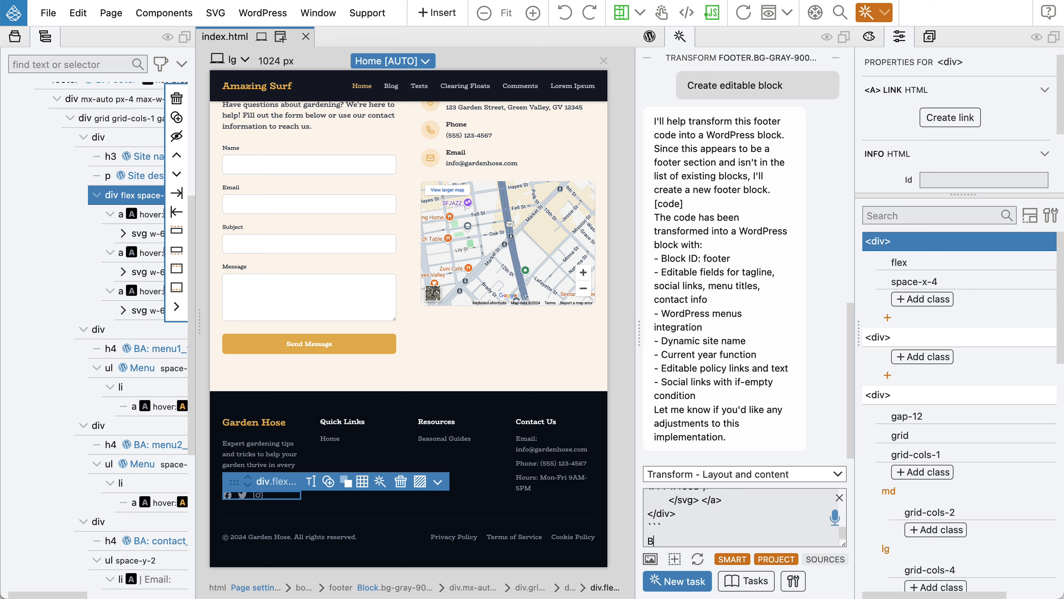
text(ut this time link to site url.)
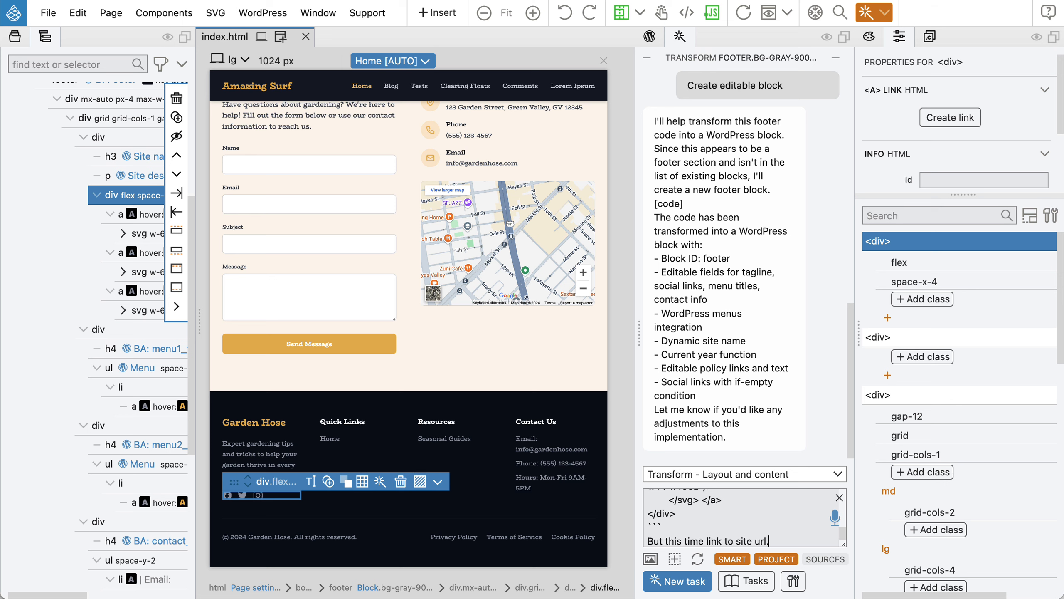
key(Return)
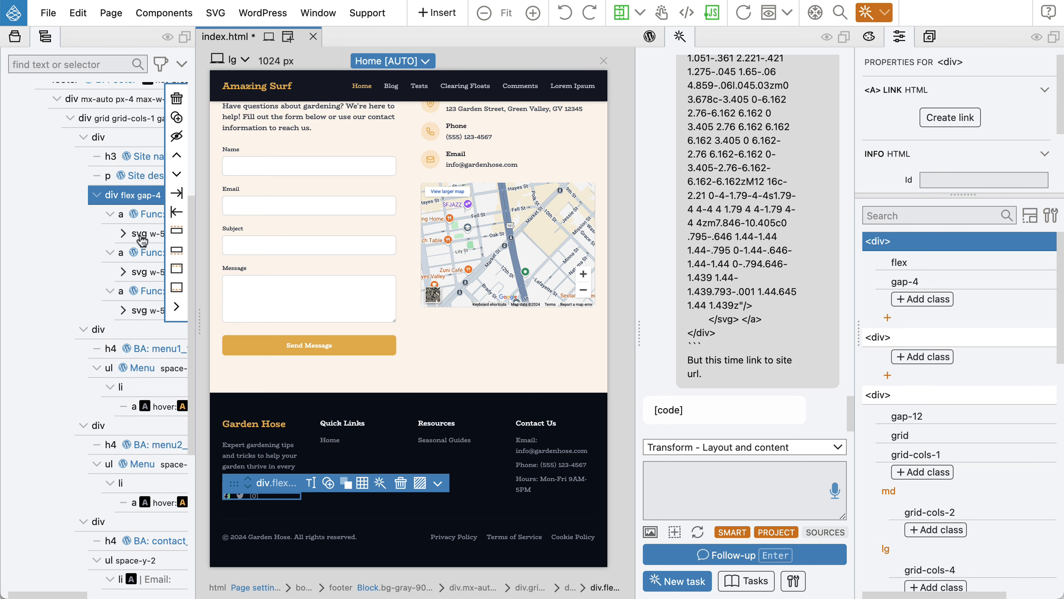
Check the Facebook, Twitter and QR links' custom code, then save index.html and export.
click(142, 214)
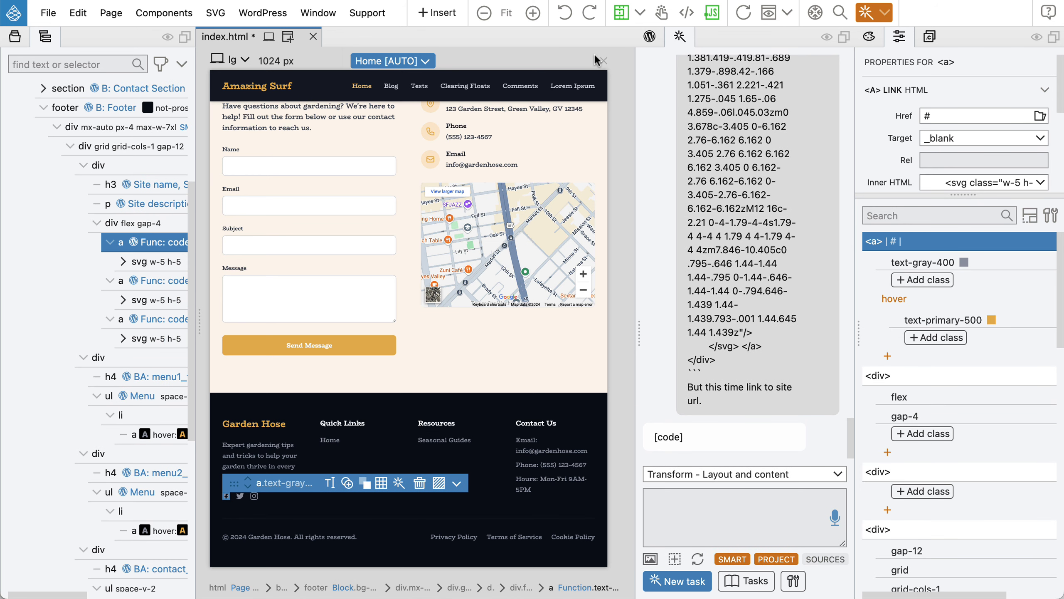
click(649, 37)
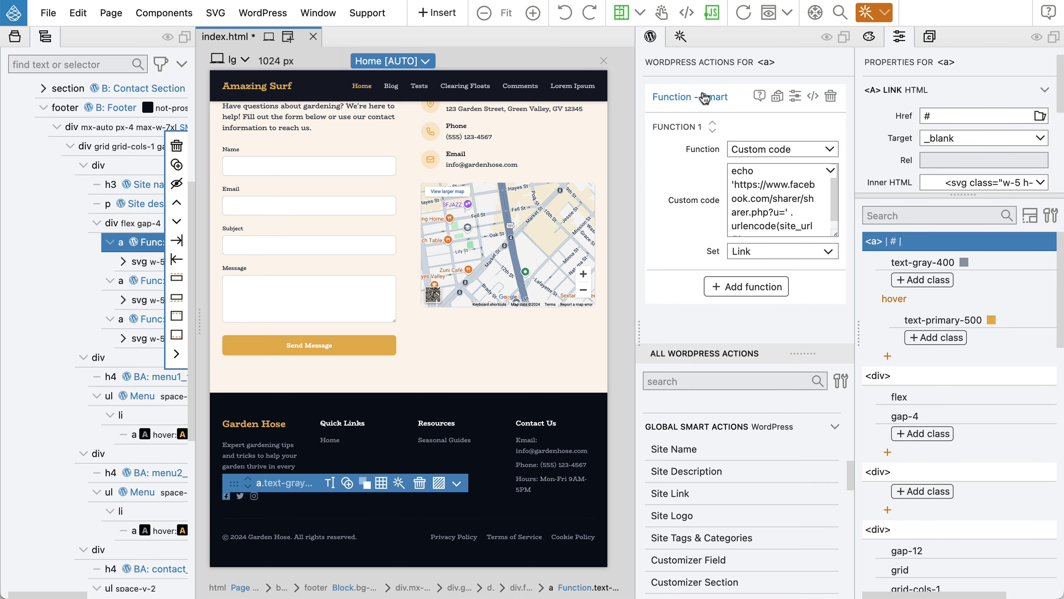
scroll(768, 205, down, 1)
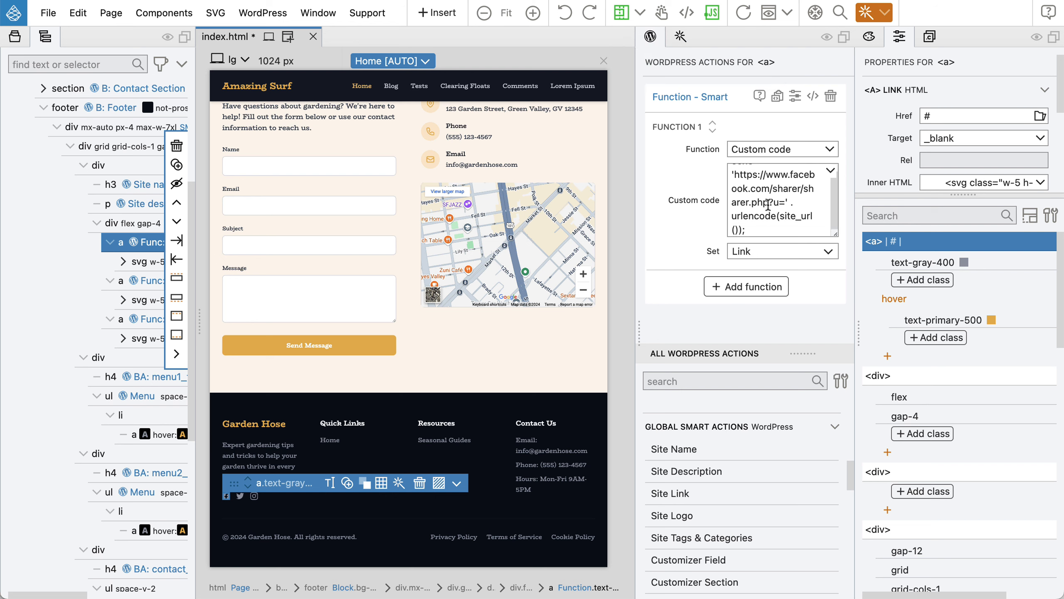
click(150, 282)
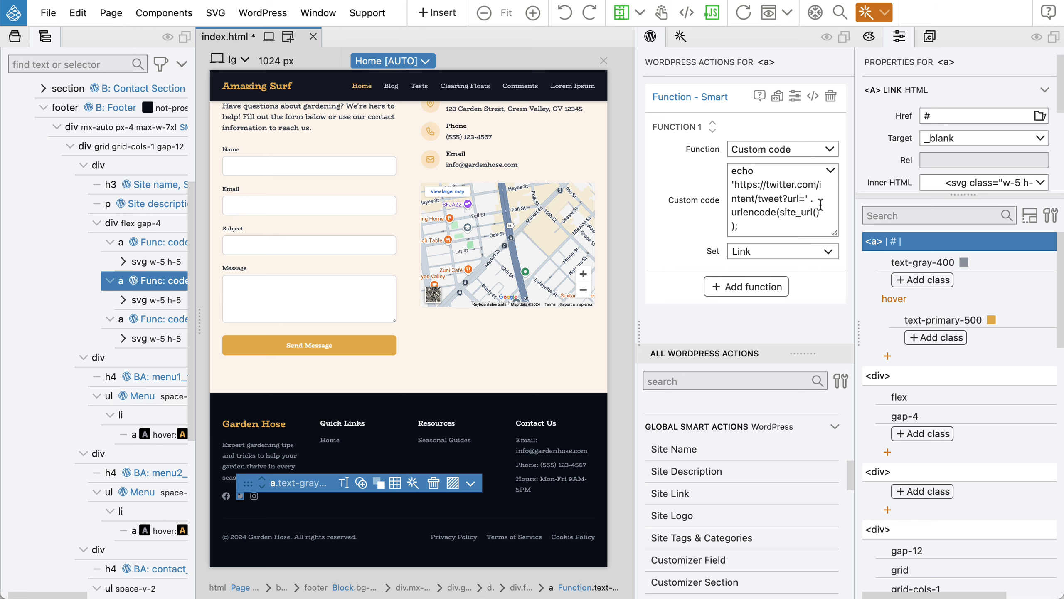
click(141, 322)
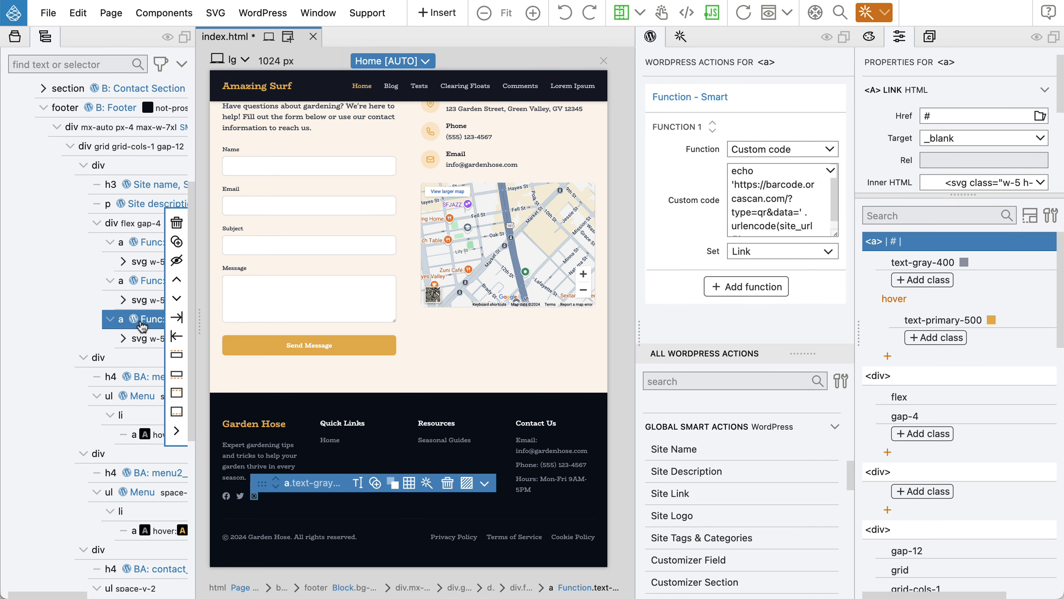
scroll(793, 193, down, 1)
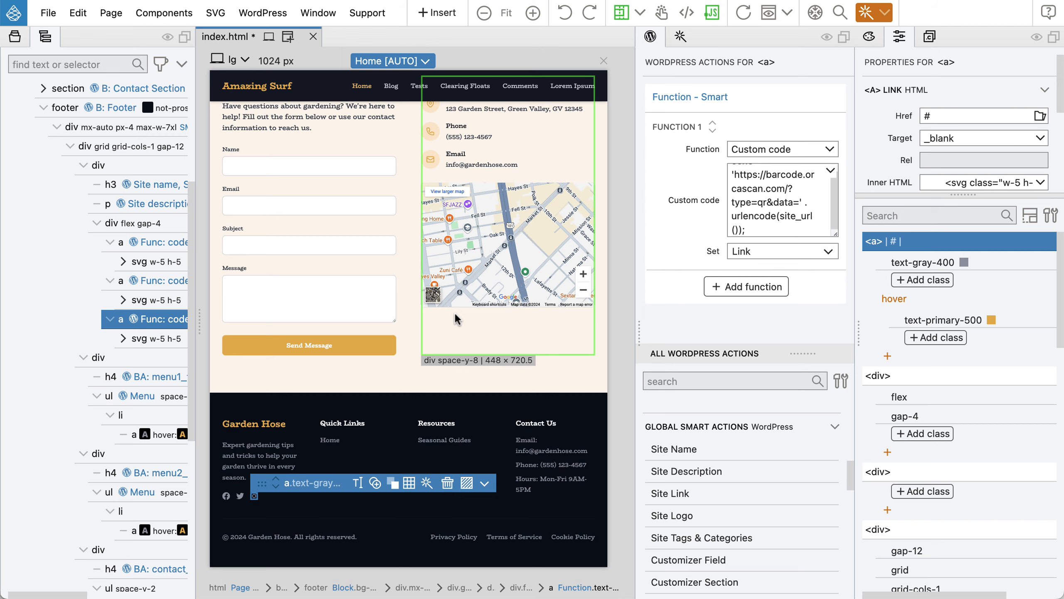
key(super+s)
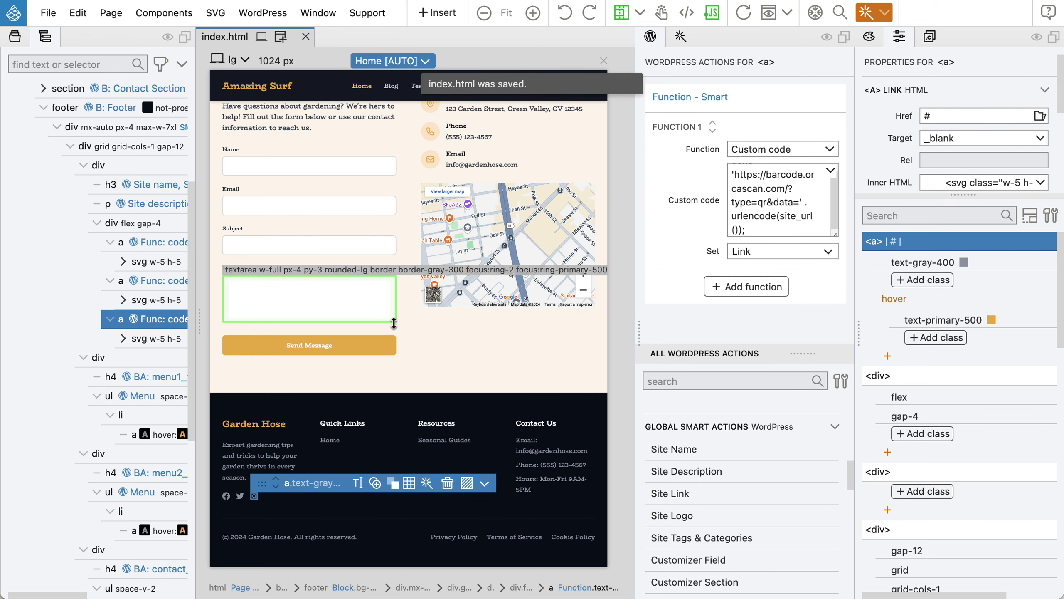
key(super+Tab)
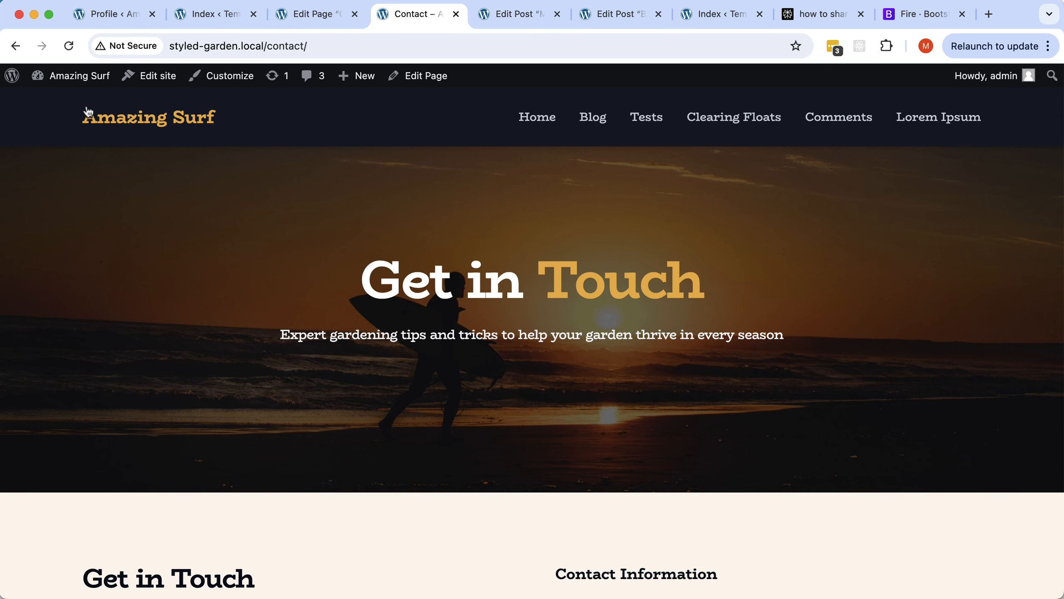
Reload the live Contact page and open the footer QR icon's site QR code, then close it.
click(69, 46)
scroll(426, 412, down, 20)
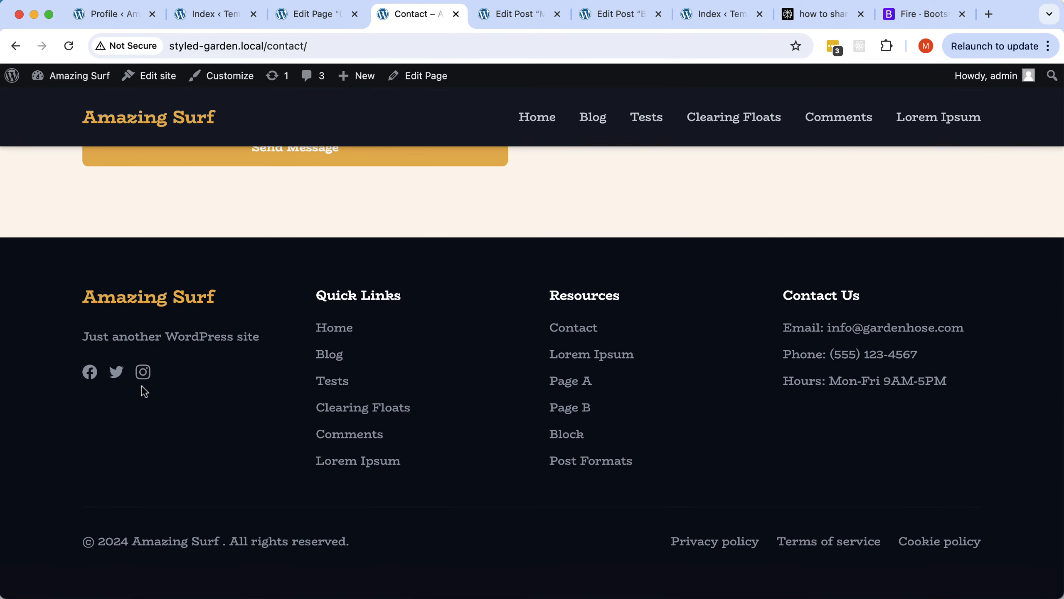
click(141, 371)
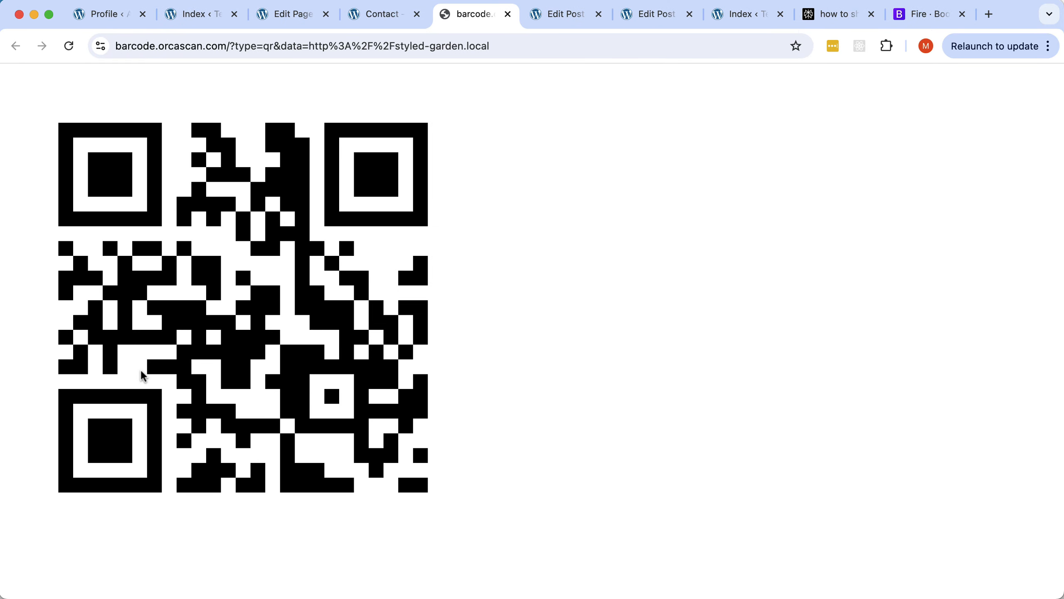
click(509, 15)
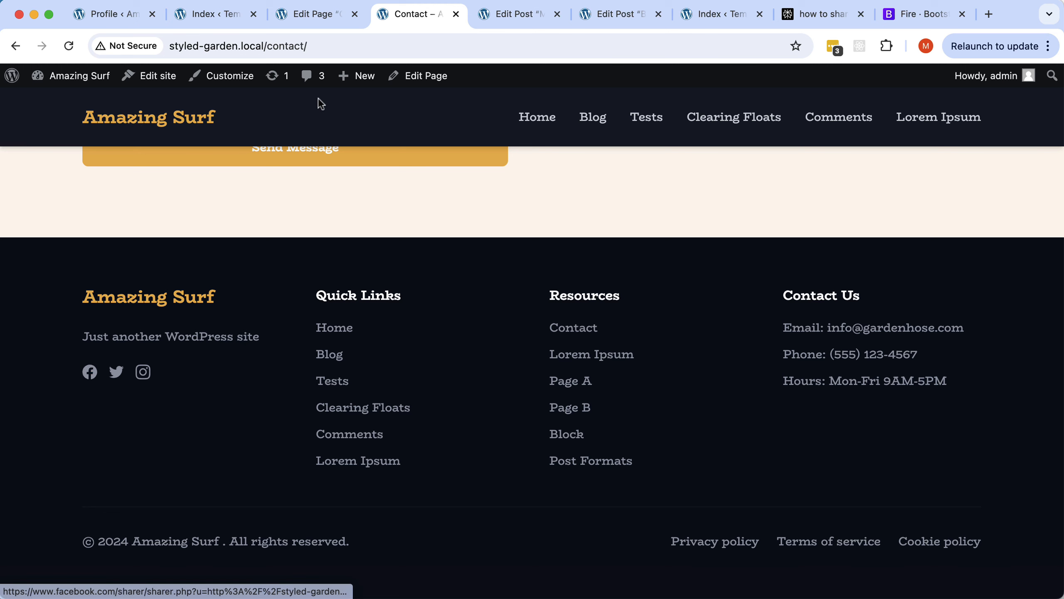
key(super+Tab)
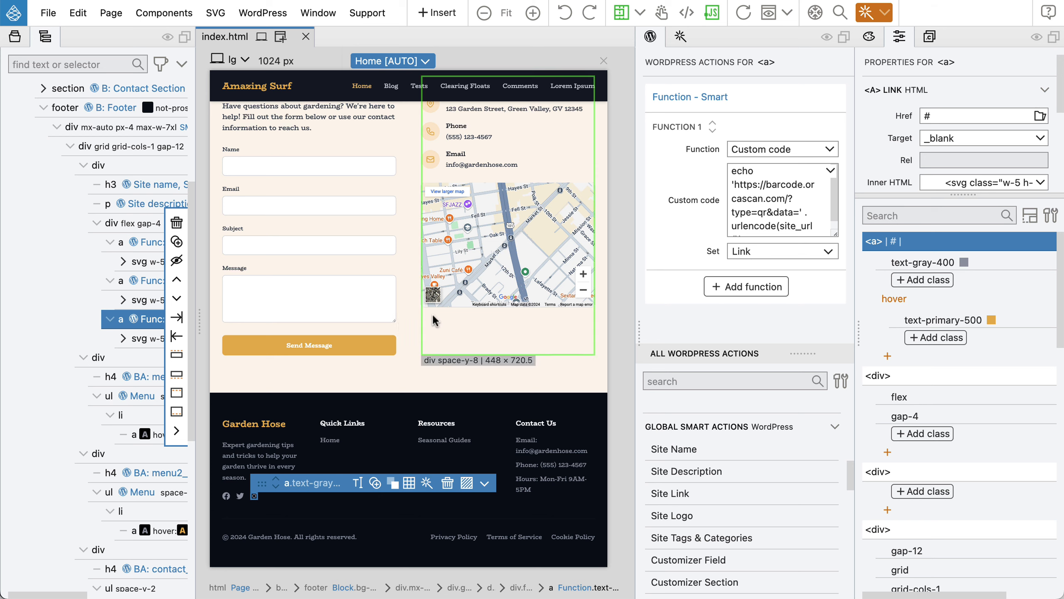
In the theme's colours and fonts settings, save the current design and generate random font designs.
scroll(73, 199, up, 5)
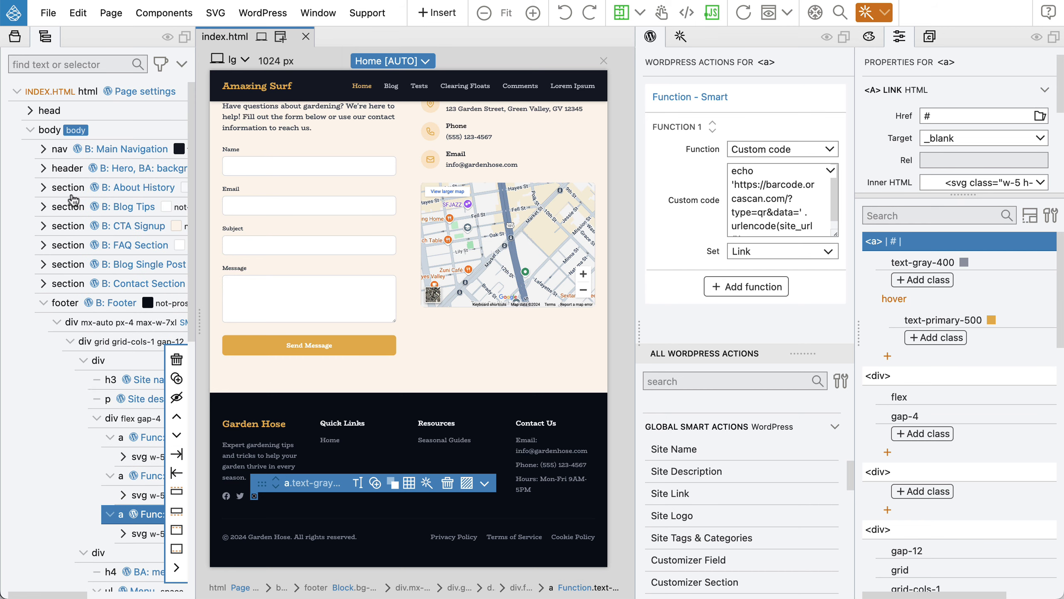
click(43, 302)
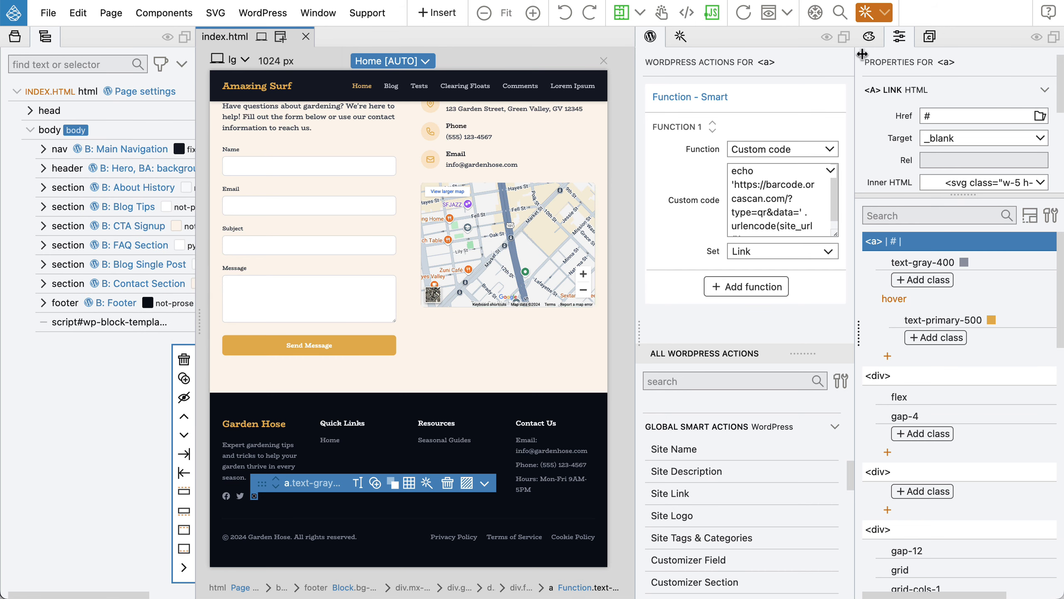
click(870, 37)
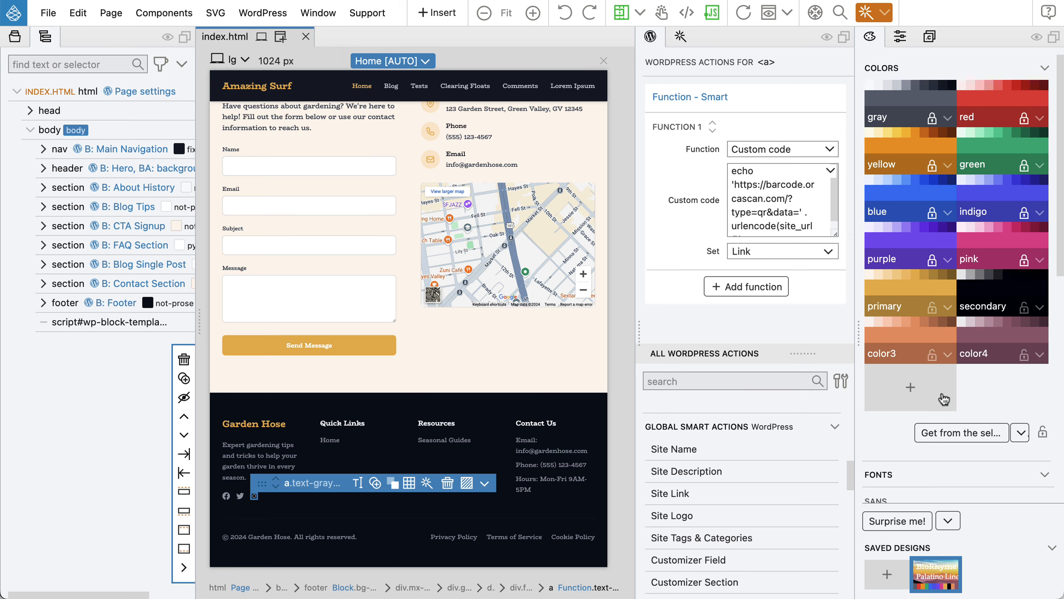
scroll(505, 351, up, 20)
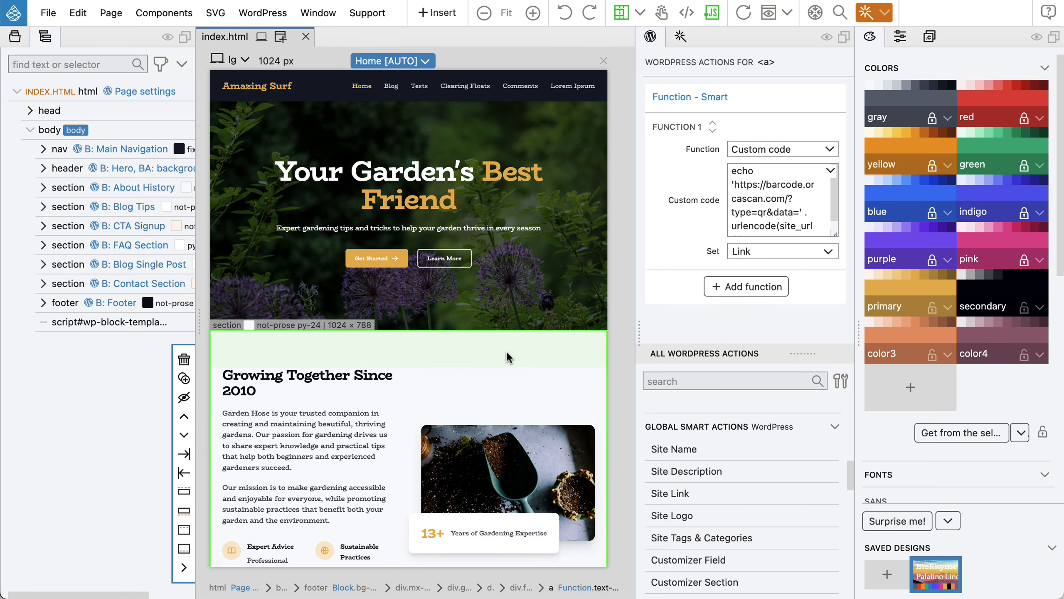
click(889, 576)
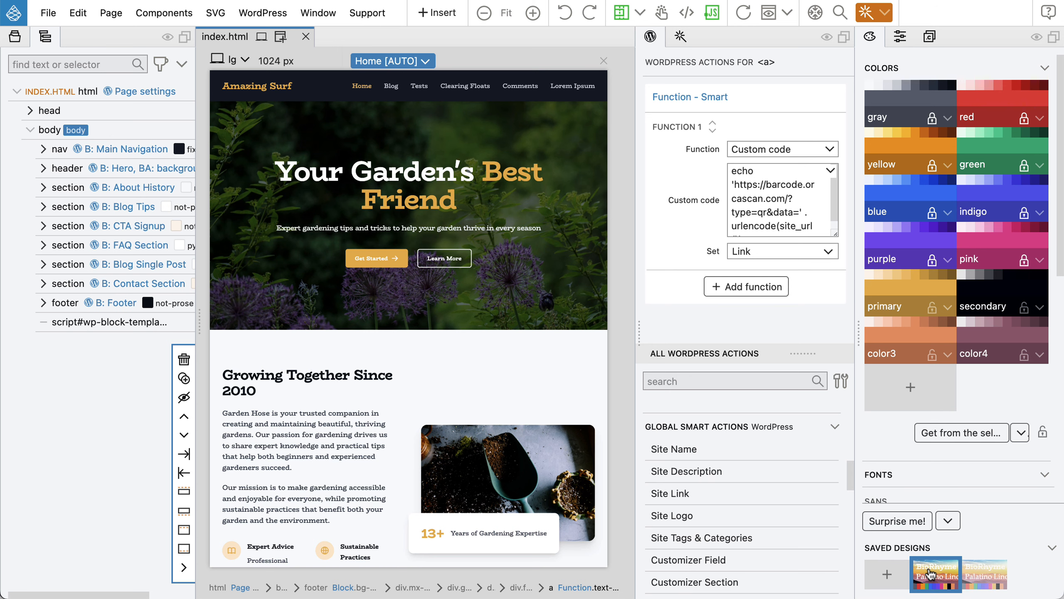
click(888, 523)
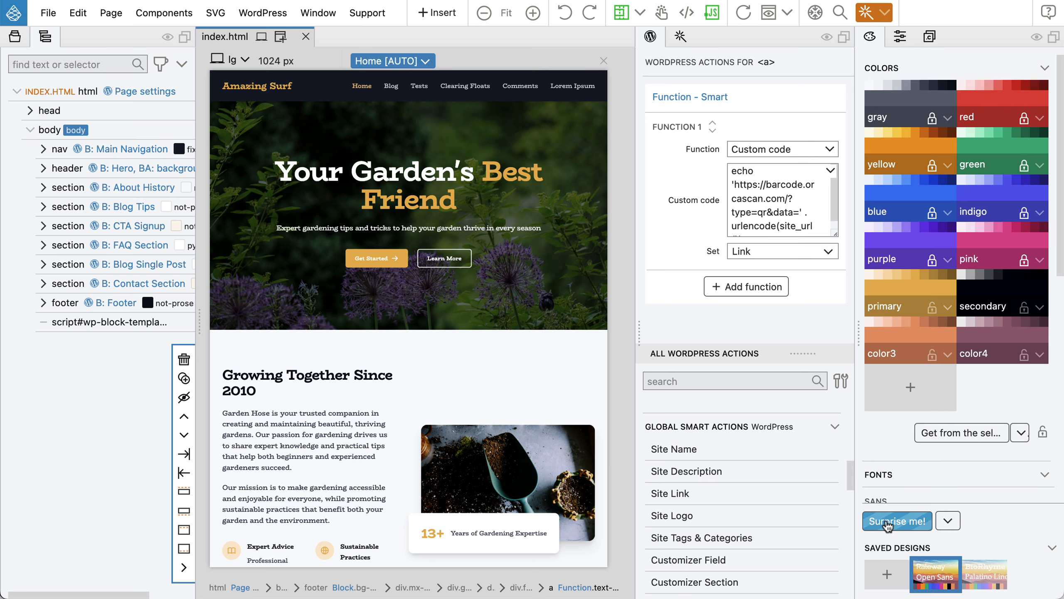
click(889, 523)
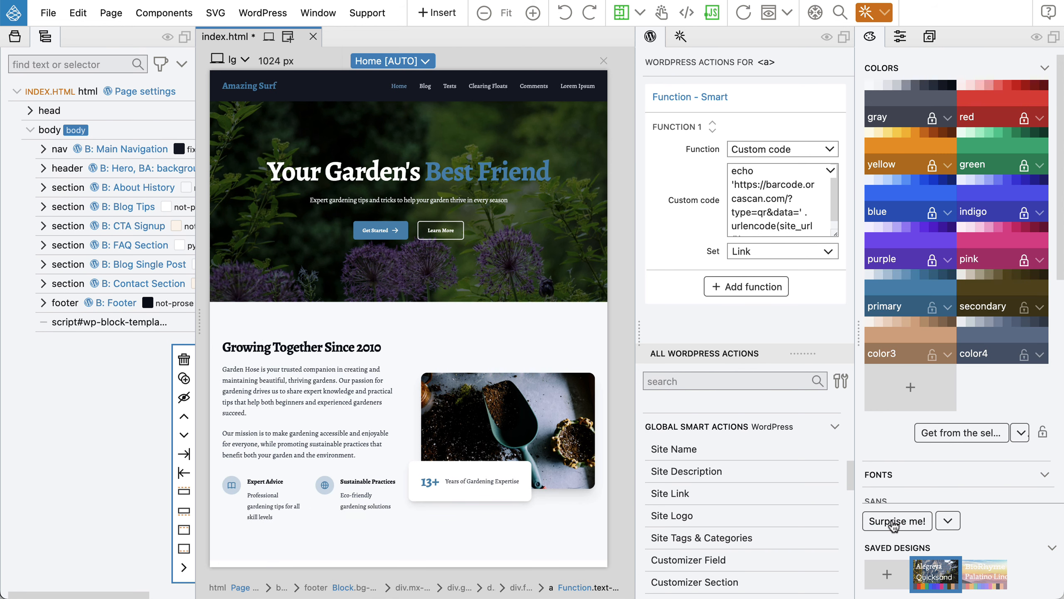
Pull palette colours from the Growing Together image and try several random colour and font designs.
click(556, 398)
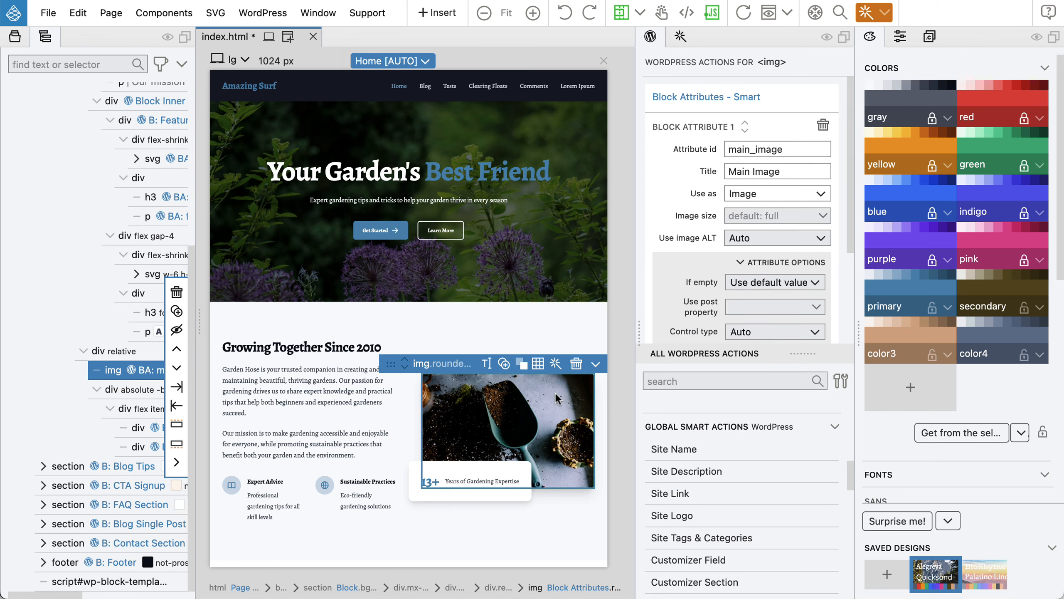
click(966, 435)
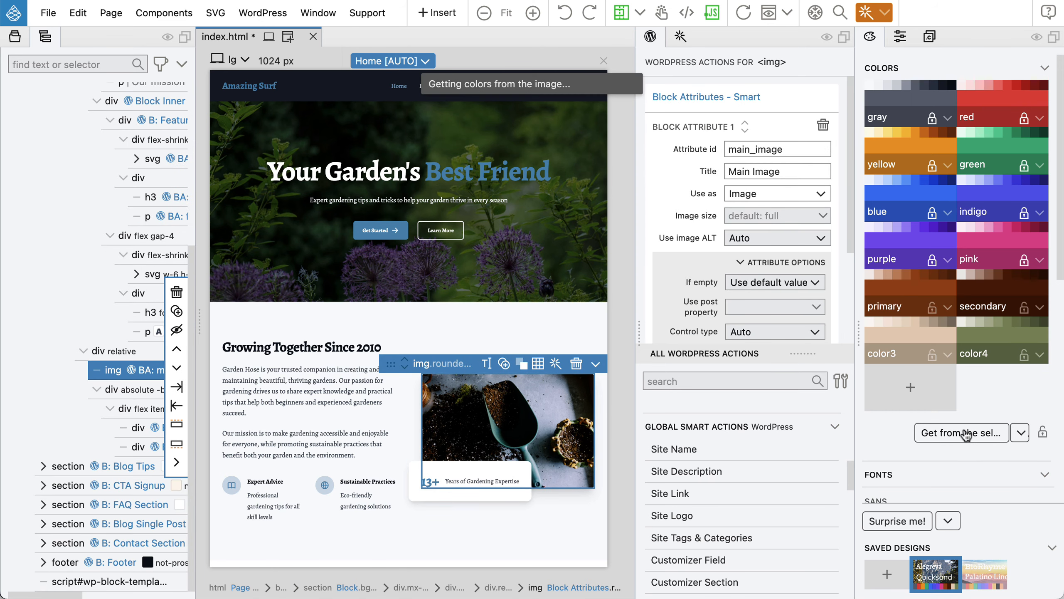
click(895, 520)
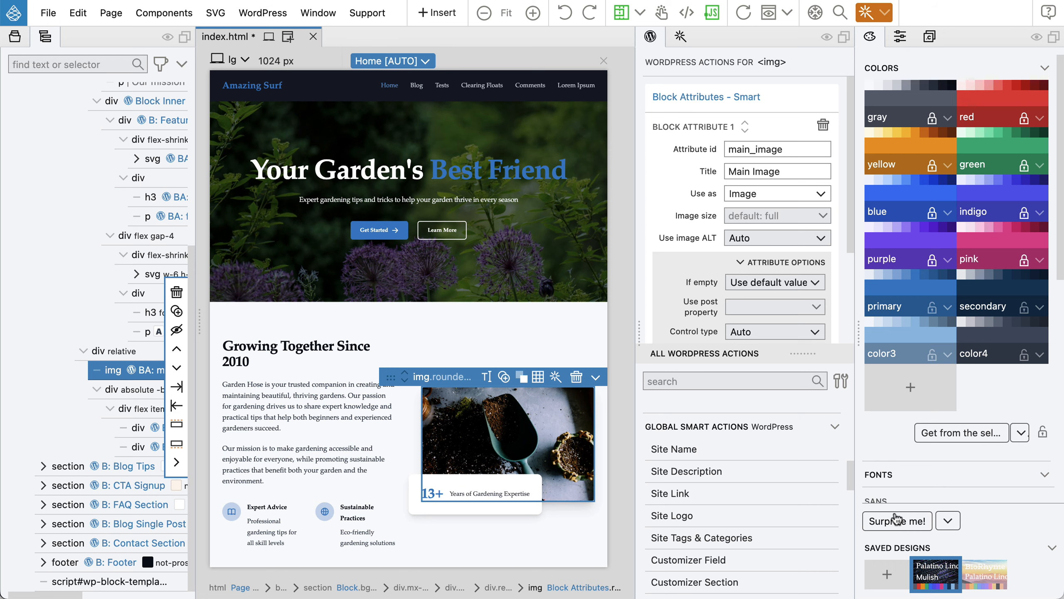
scroll(481, 461, down, 8)
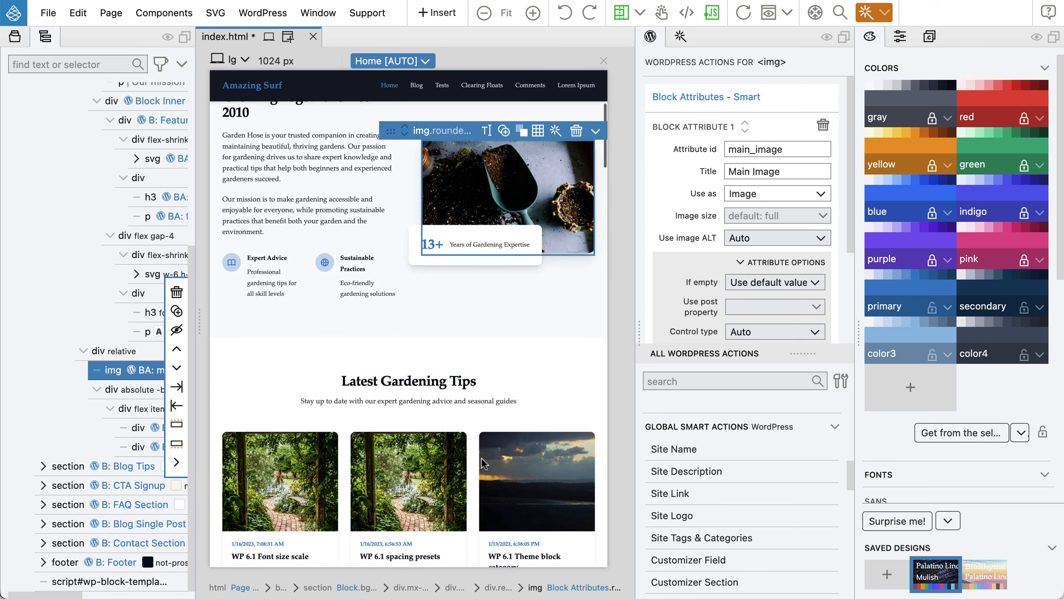
scroll(481, 455, down, 5)
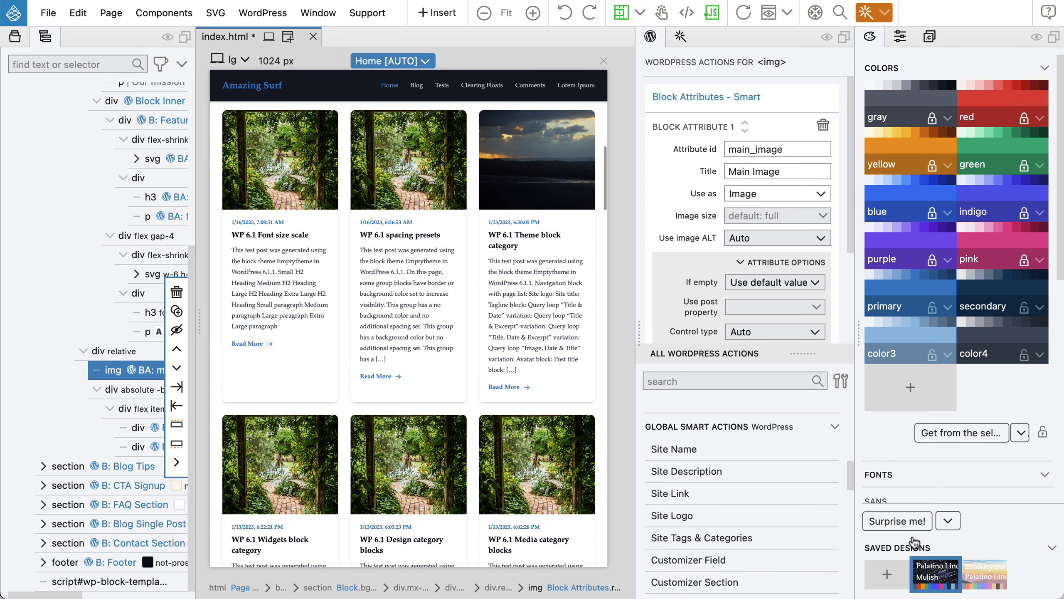
click(903, 522)
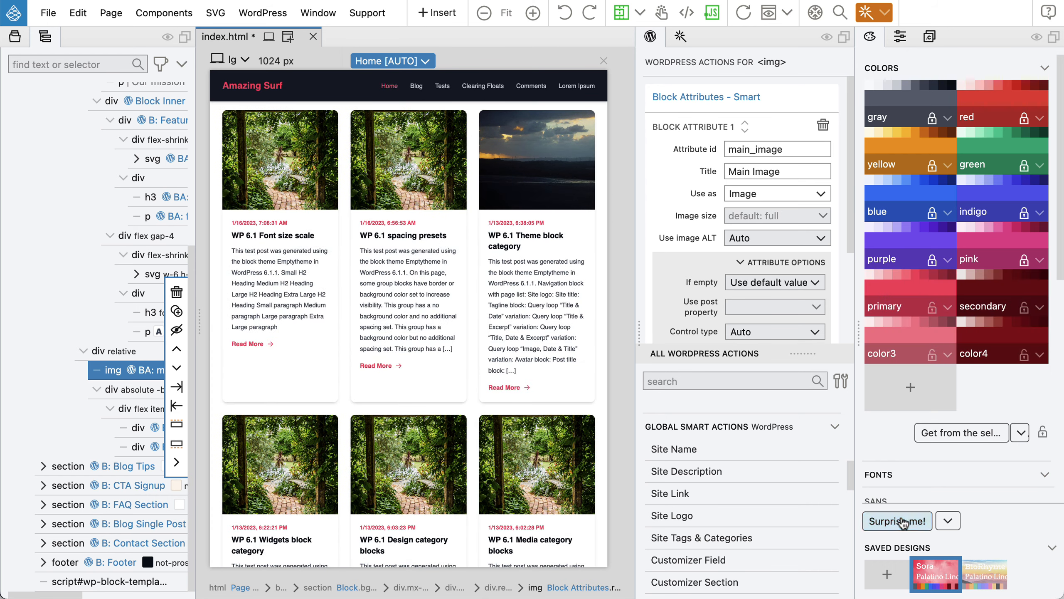
click(887, 575)
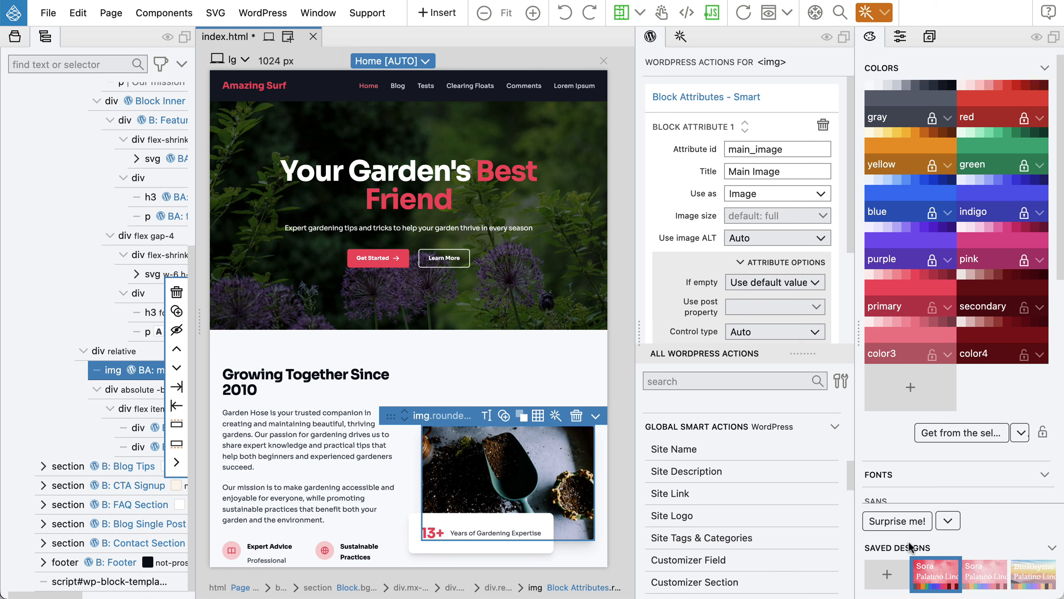
click(893, 525)
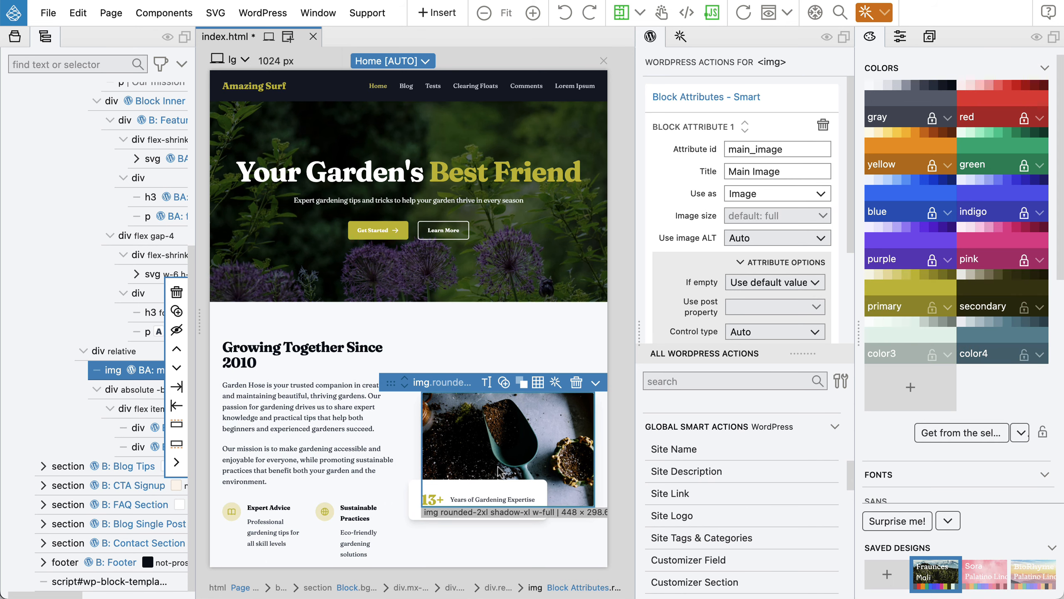
Apply the Sora Palatino Lino saved design, save, export the theme and reload the site.
scroll(497, 467, down, 15)
scroll(497, 464, down, 15)
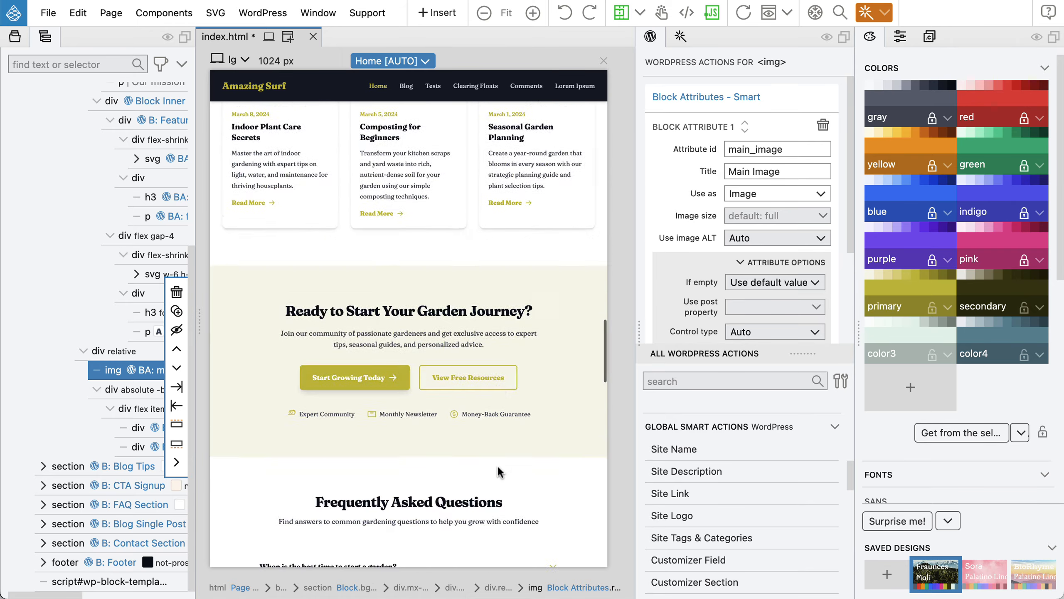
scroll(497, 464, down, 10)
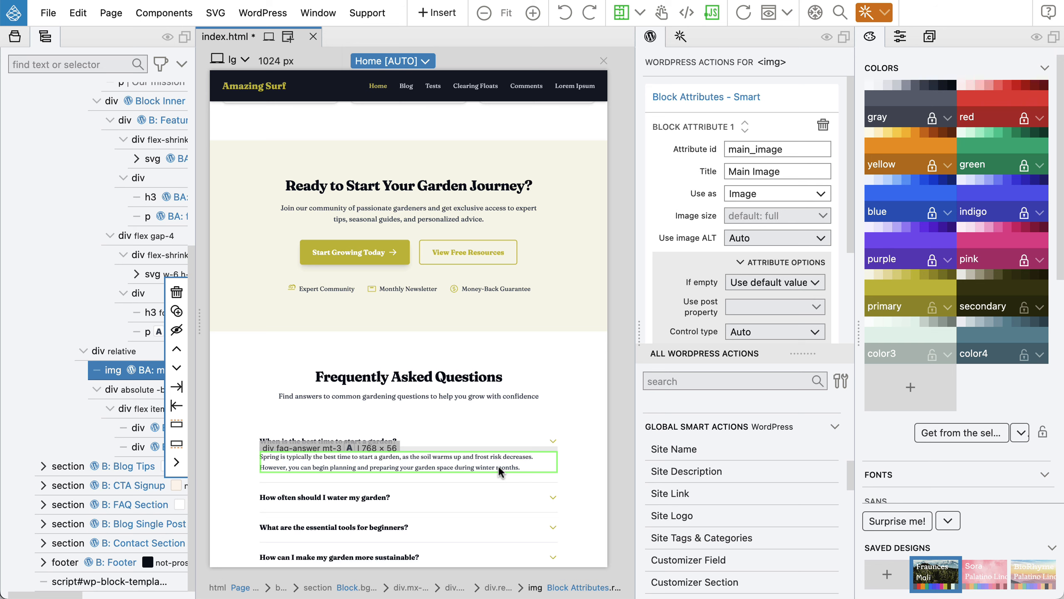
click(986, 575)
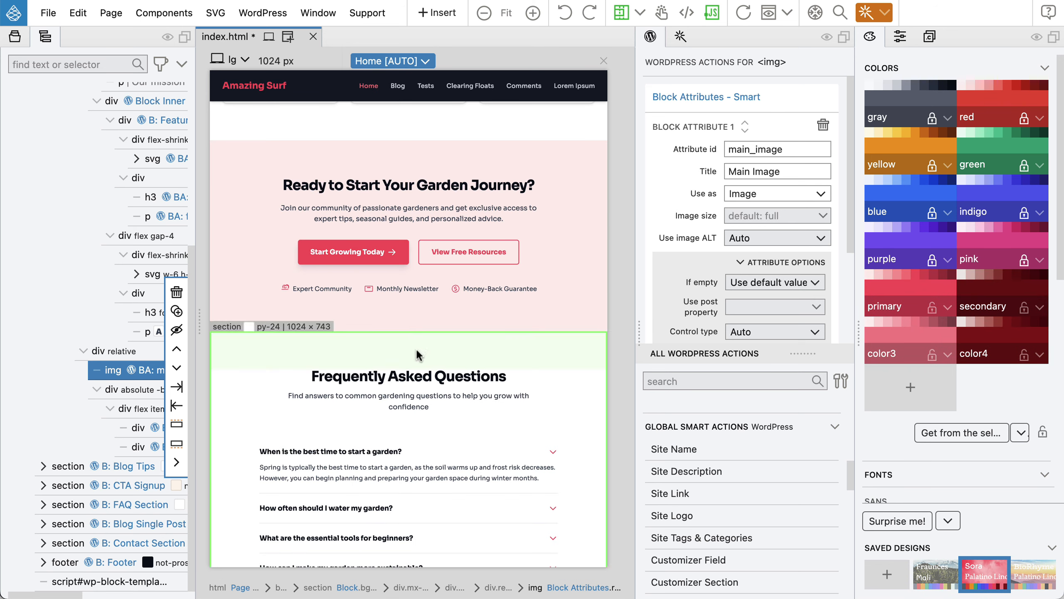
key(super+s)
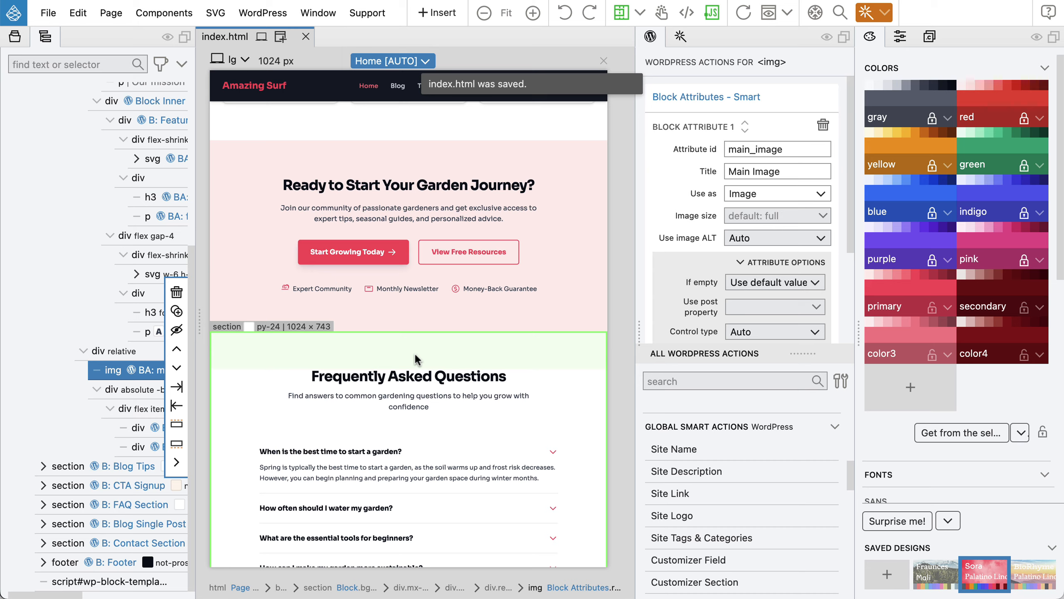
key(super+Tab)
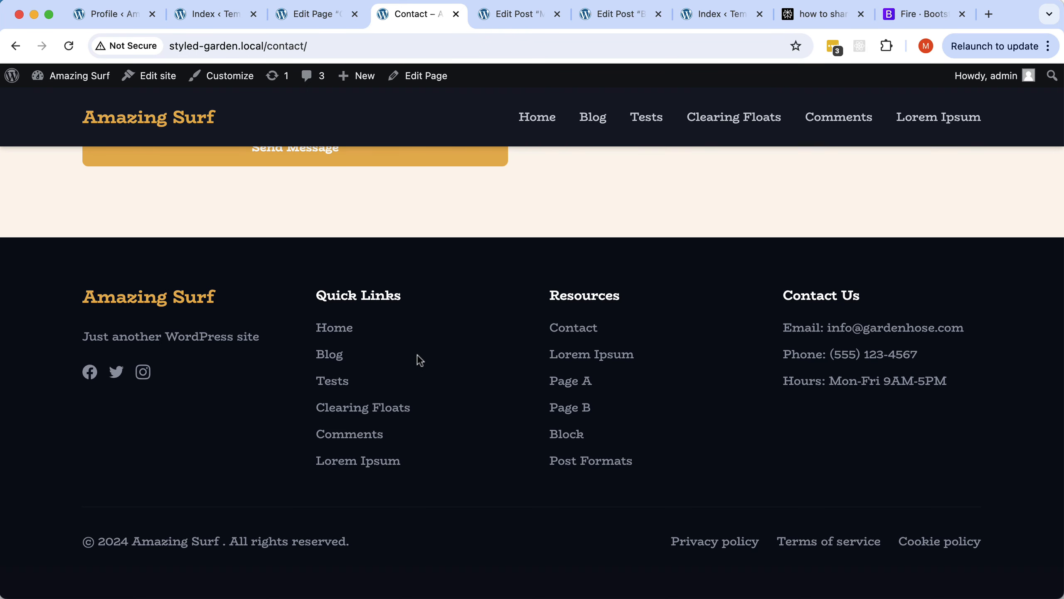
key(super+r)
Open the site's home page and scroll through the red Sora design.
click(133, 120)
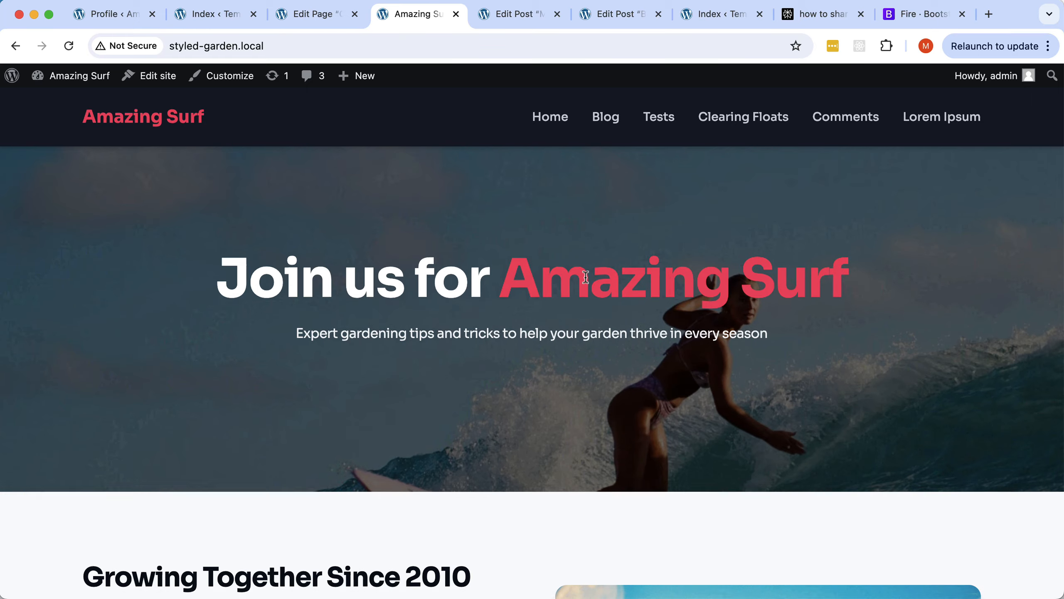
scroll(585, 277, down, 5)
scroll(585, 277, up, 5)
scroll(586, 277, down, 10)
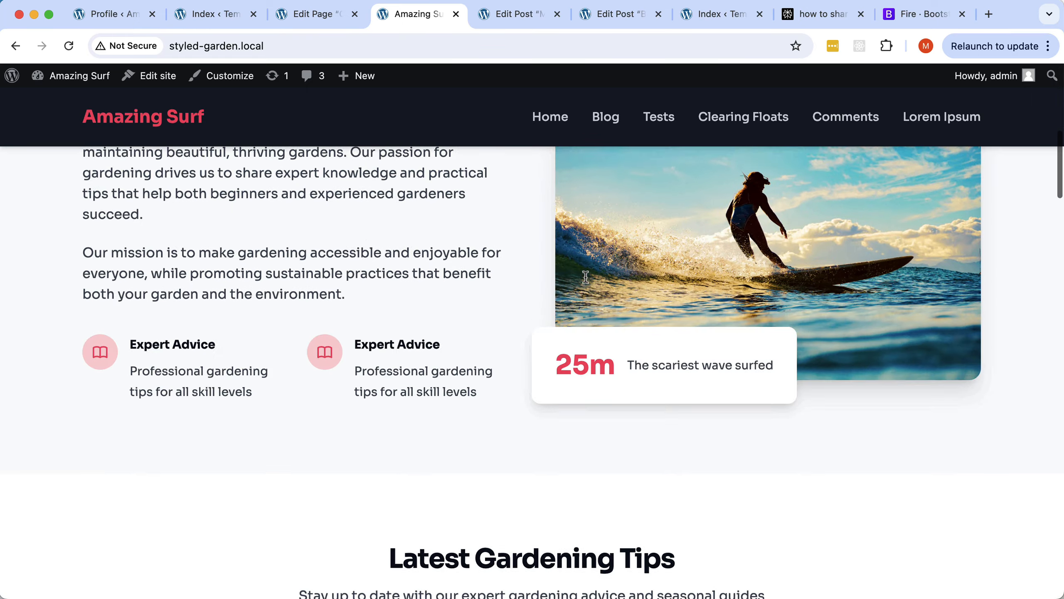
scroll(585, 277, down, 20)
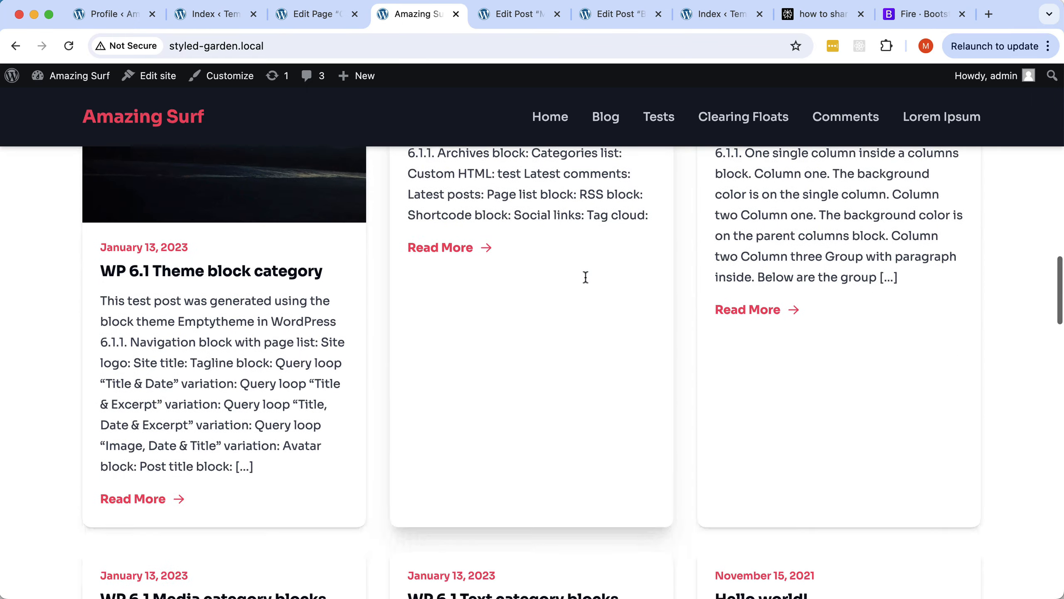
scroll(585, 277, down, 20)
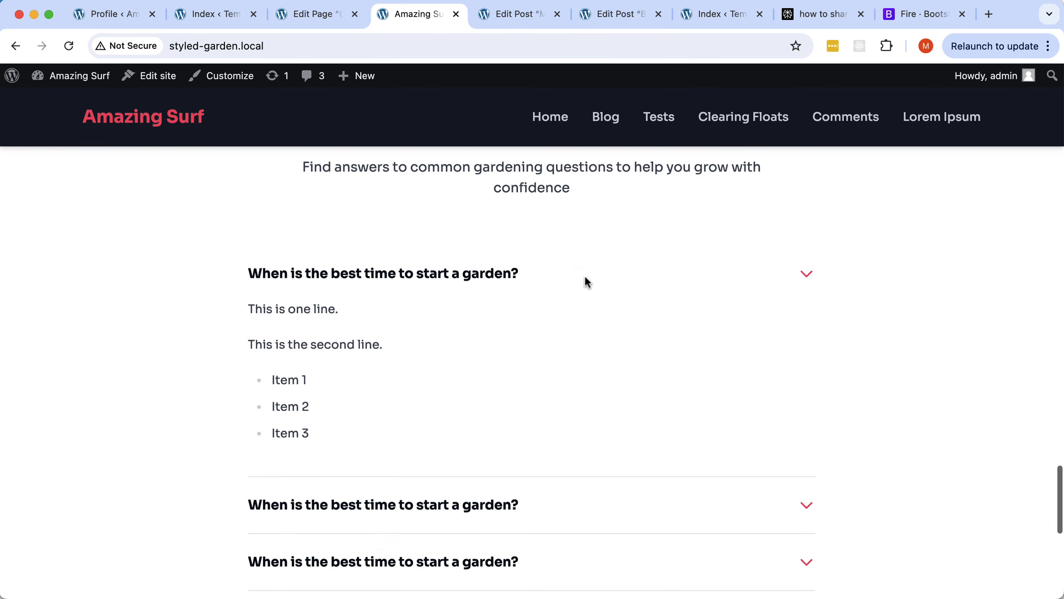
scroll(585, 278, down, 10)
scroll(585, 277, up, 10)
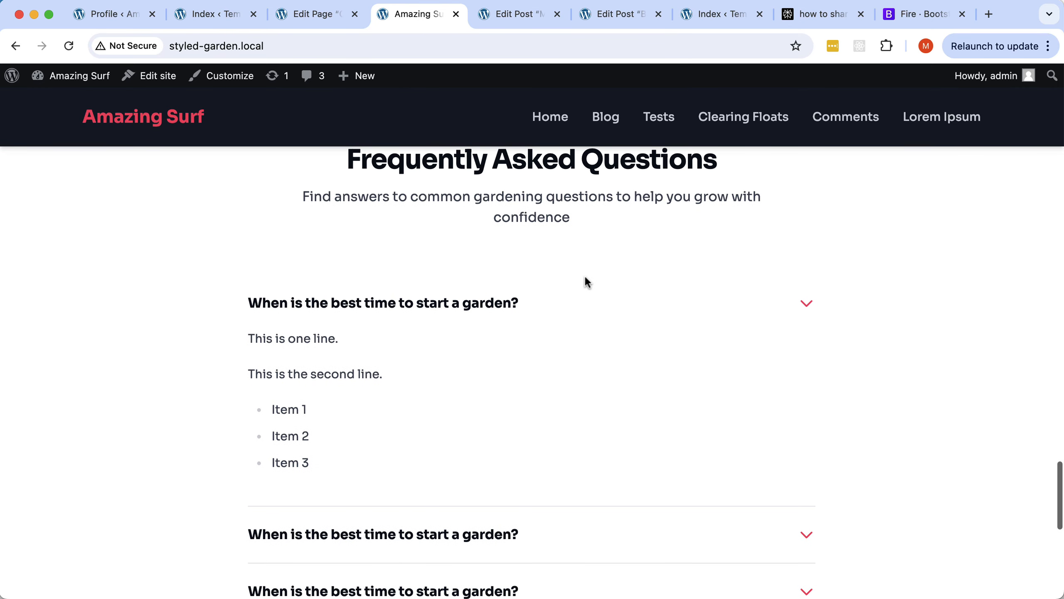
scroll(585, 277, up, 5)
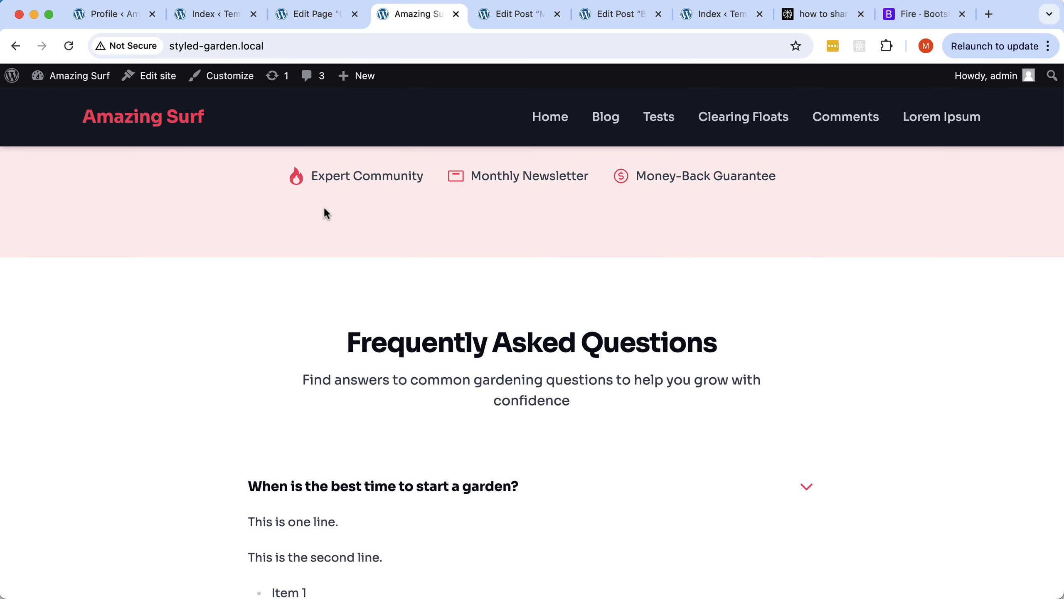
Apply the Fraunces Mali saved design in Pinegrow, save index.html and export the theme.
key(super+Tab)
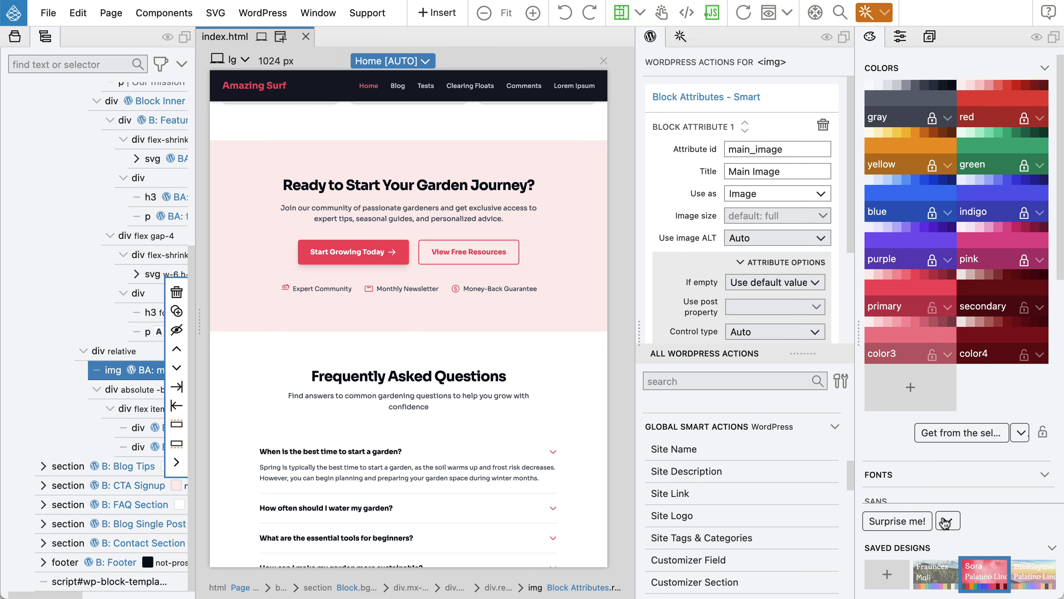
click(930, 572)
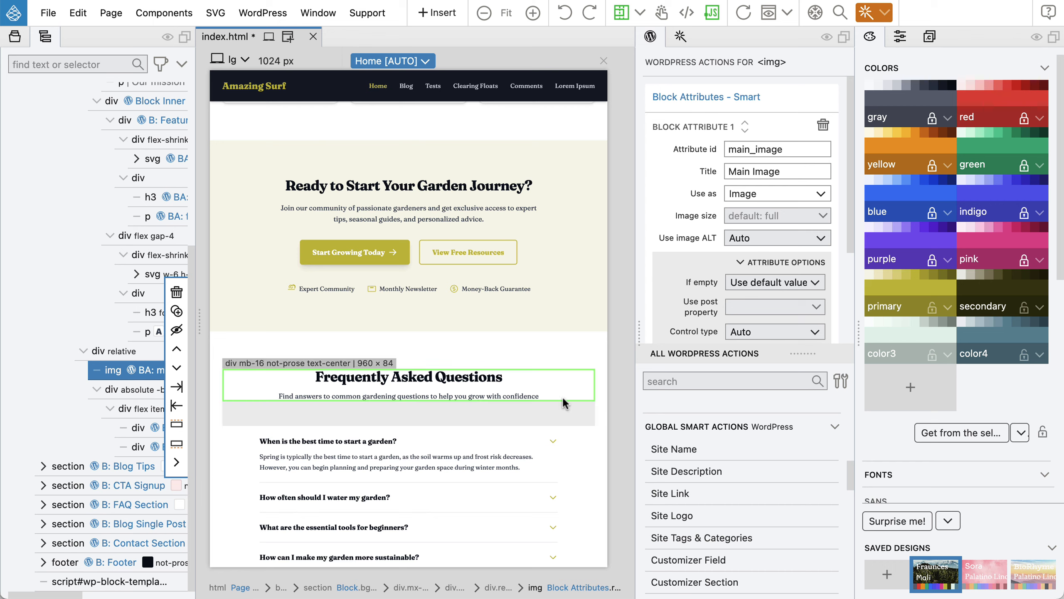
key(super+s)
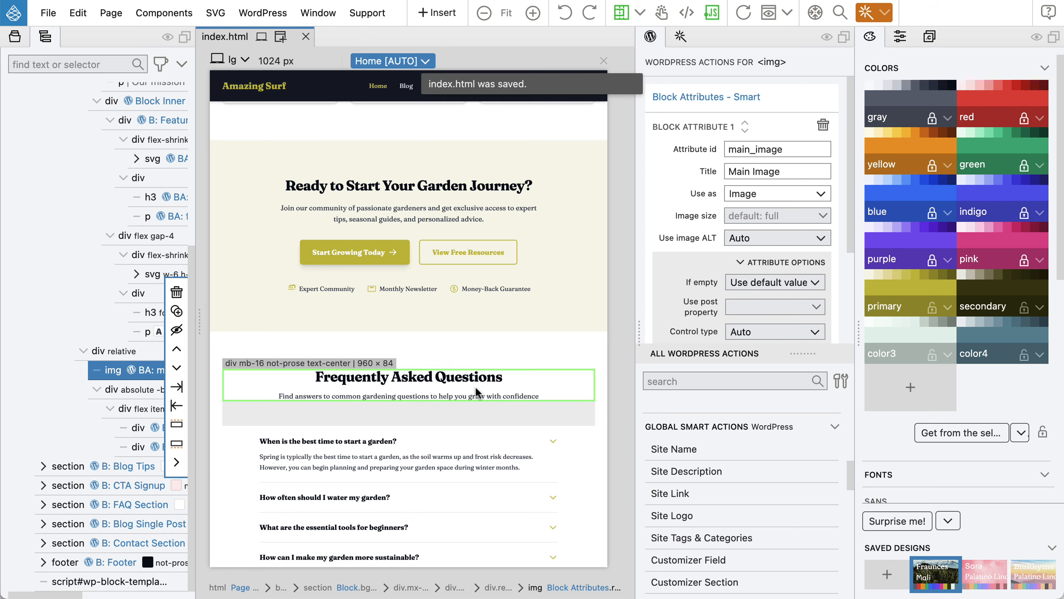
key(super+Tab)
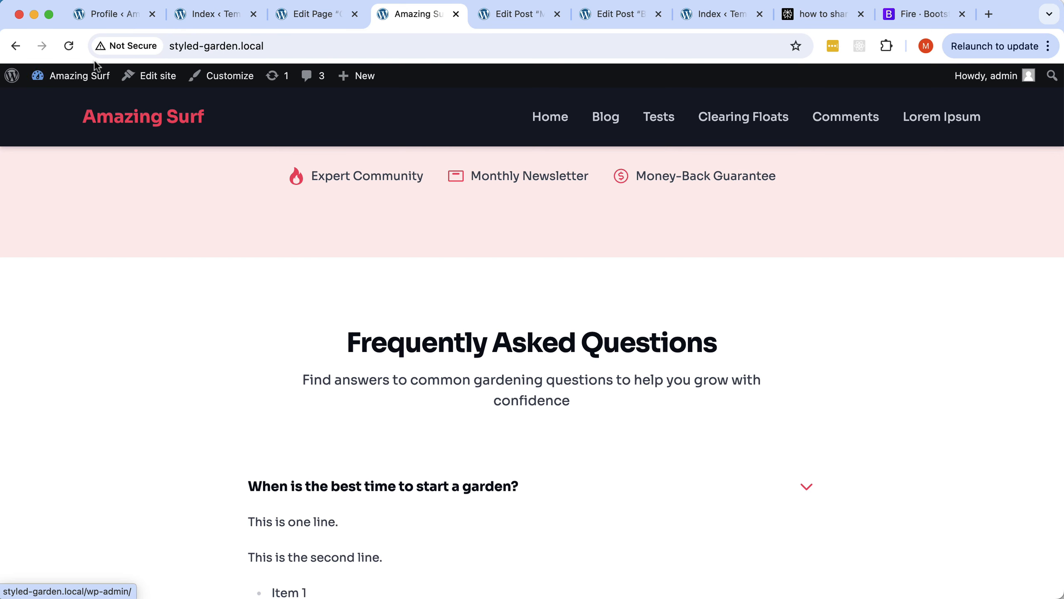
Reload the home page and scroll through the olive, serif Fraunces Mali styling.
click(69, 45)
scroll(530, 277, down, 7)
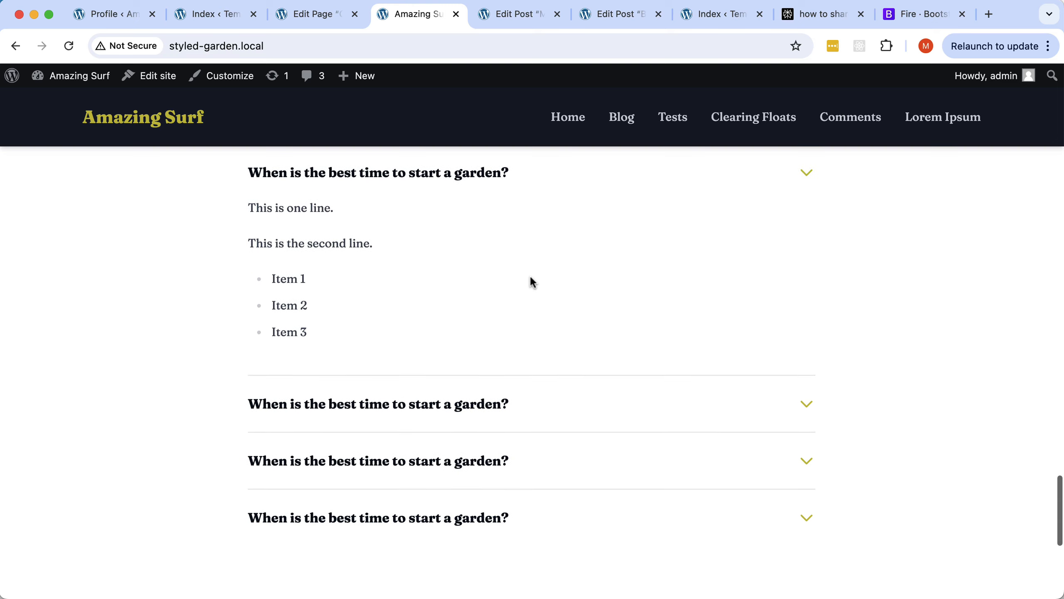
scroll(529, 277, up, 10)
scroll(531, 277, down, 5)
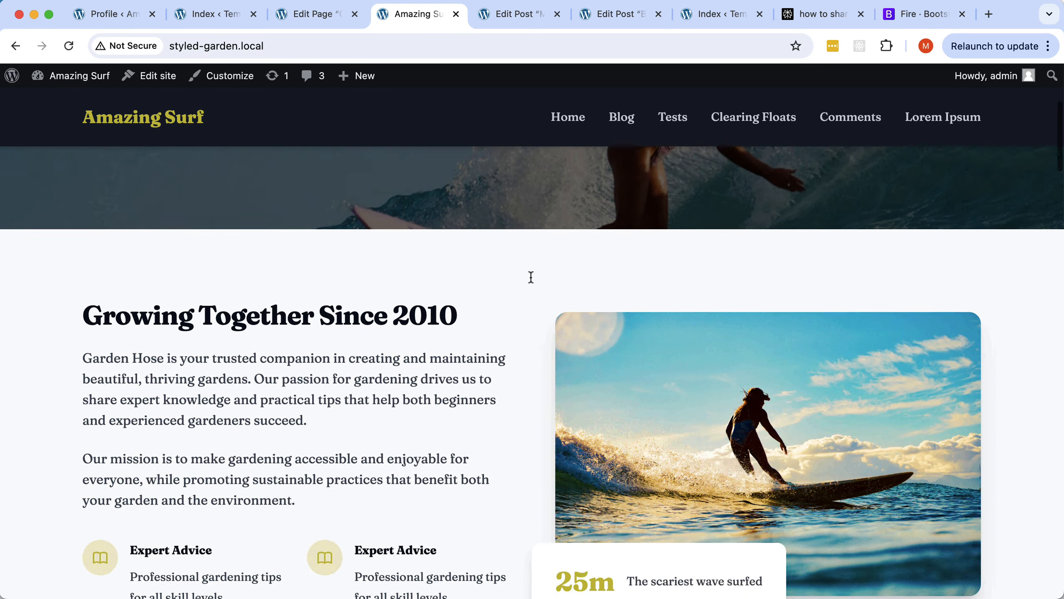
scroll(531, 277, down, 3)
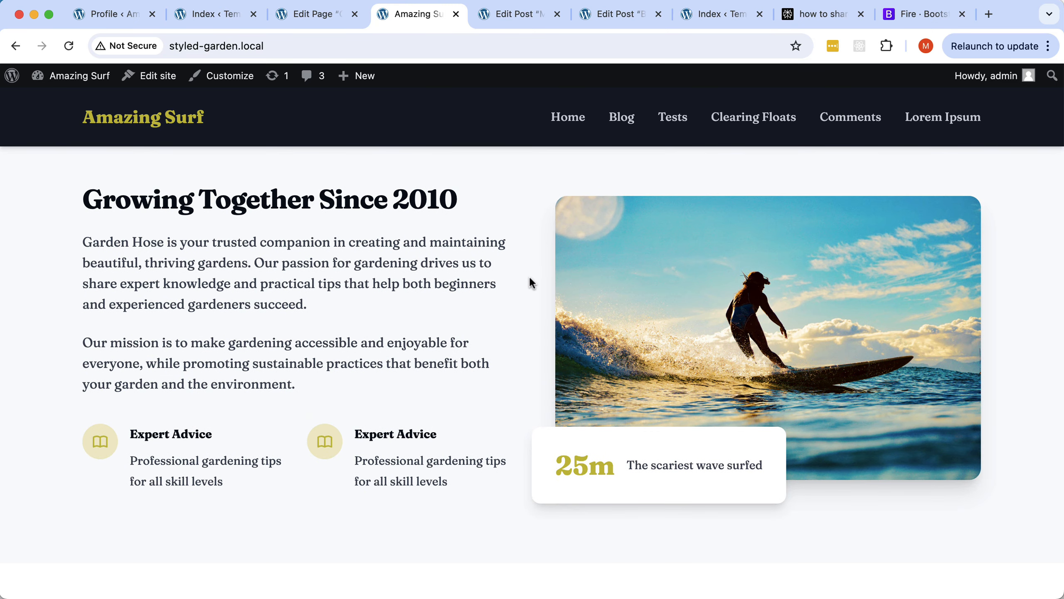
scroll(531, 277, down, 8)
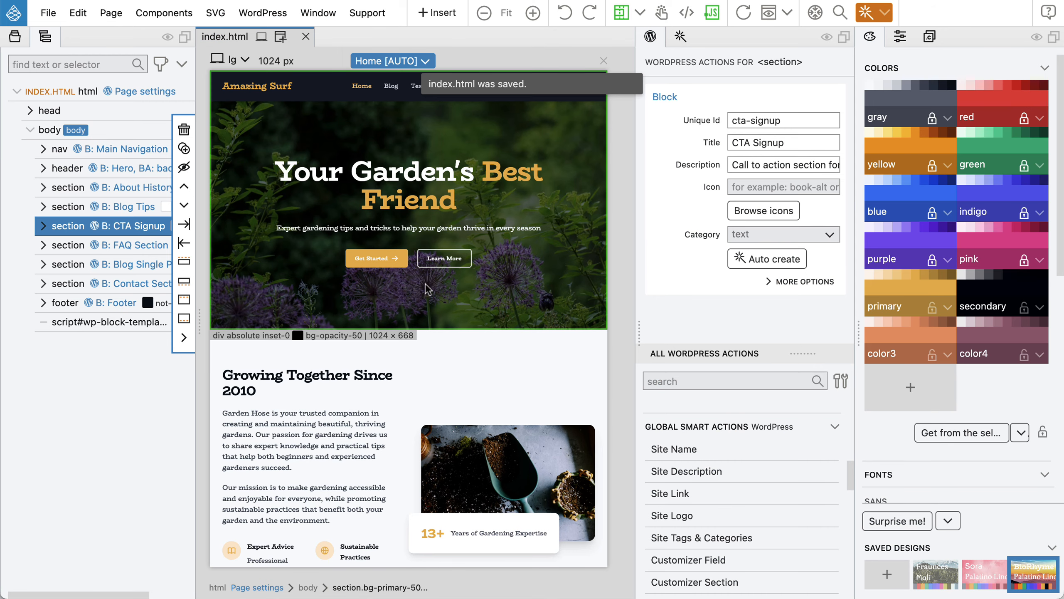